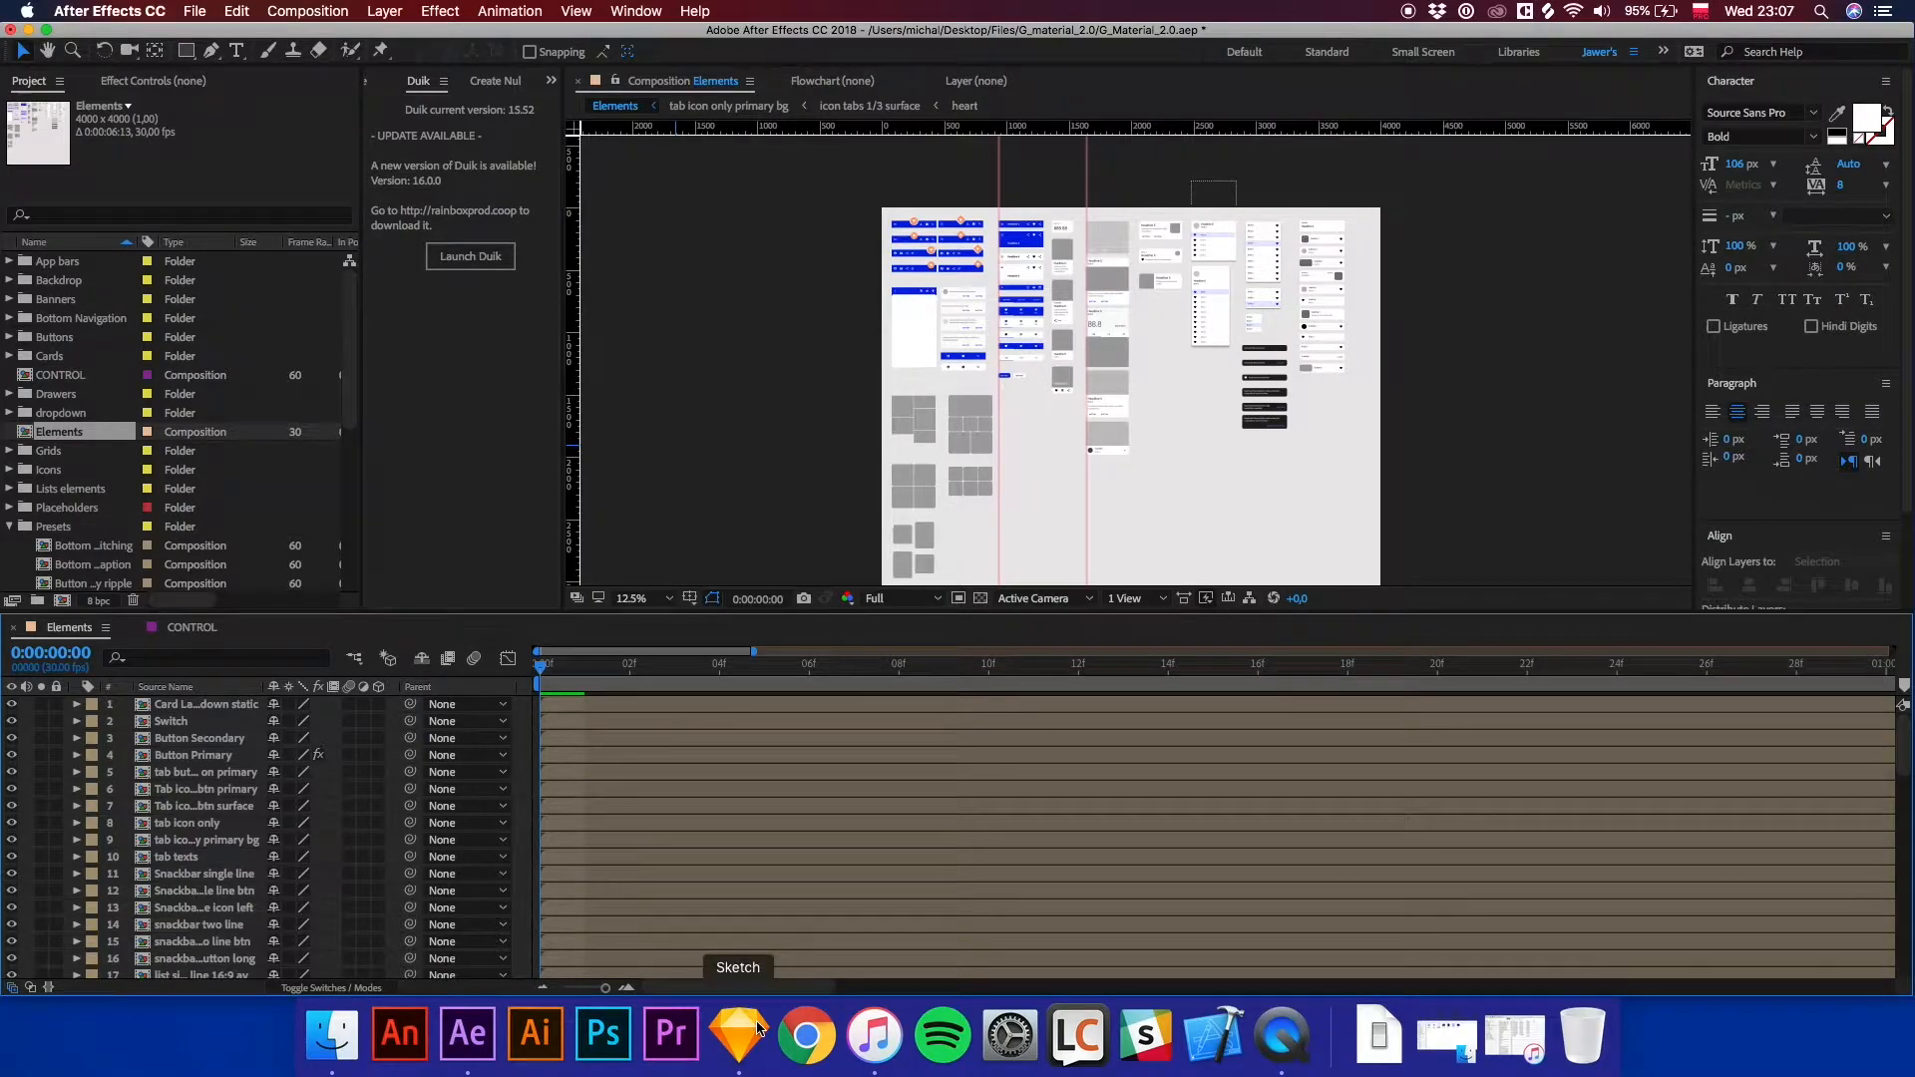
# Switch to Sketch and change the Material theme's primary color to purple 6c37df.
pyautogui.click(738, 1034)
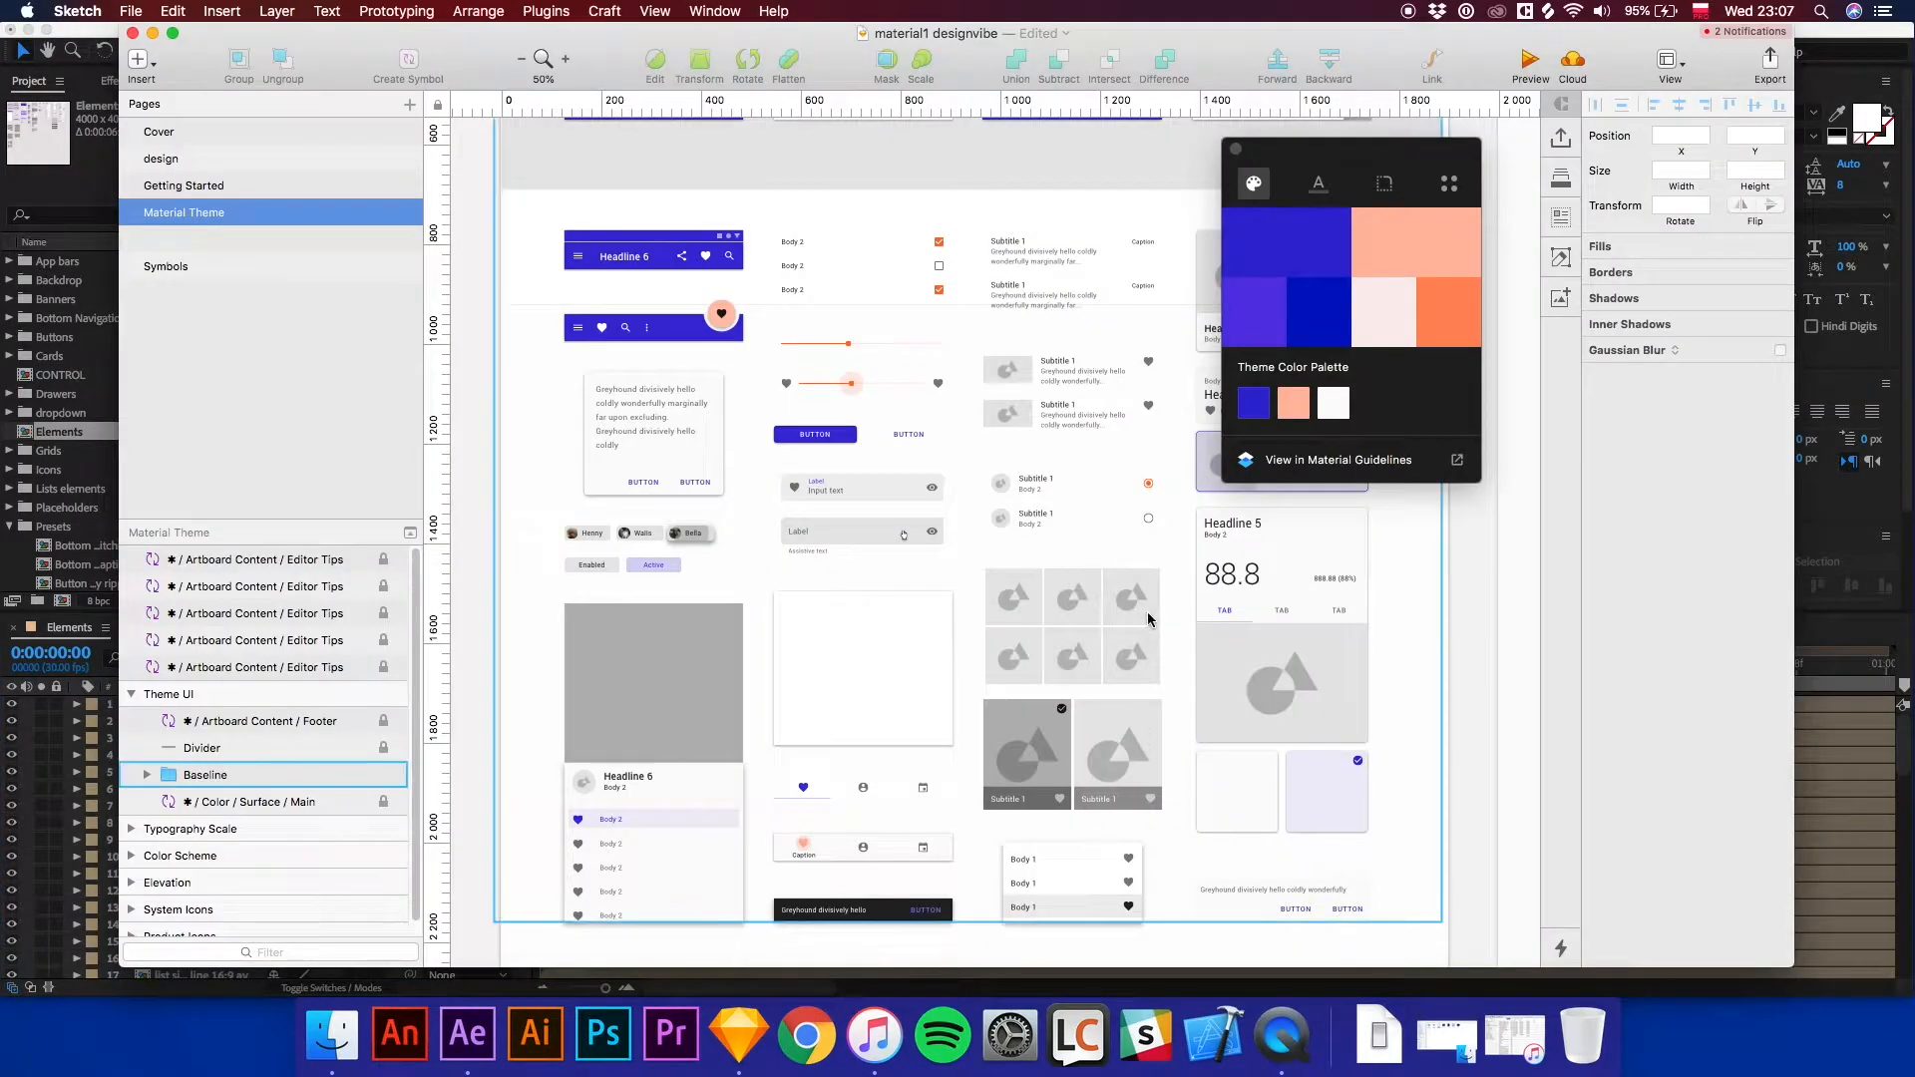
pyautogui.click(1293, 255)
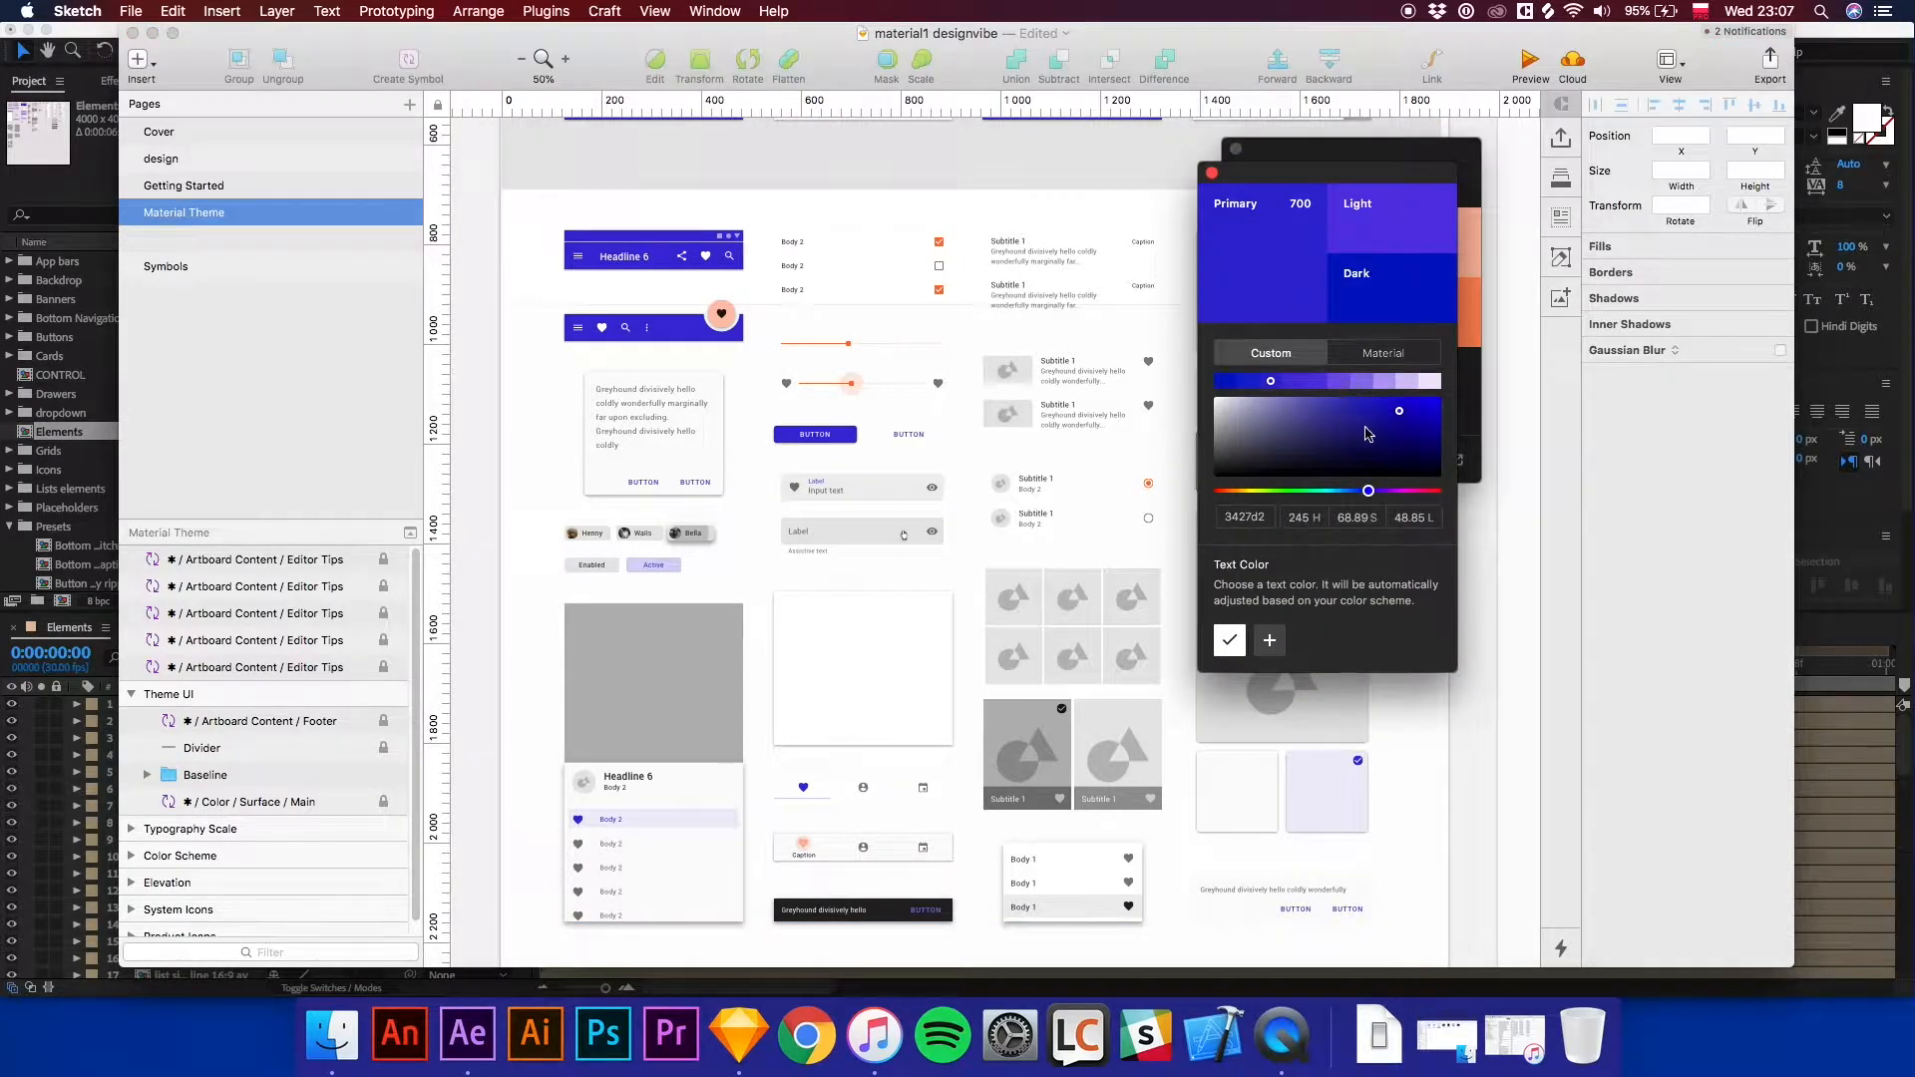
pyautogui.moveTo(1369, 495); pyautogui.dragTo(1379, 497)
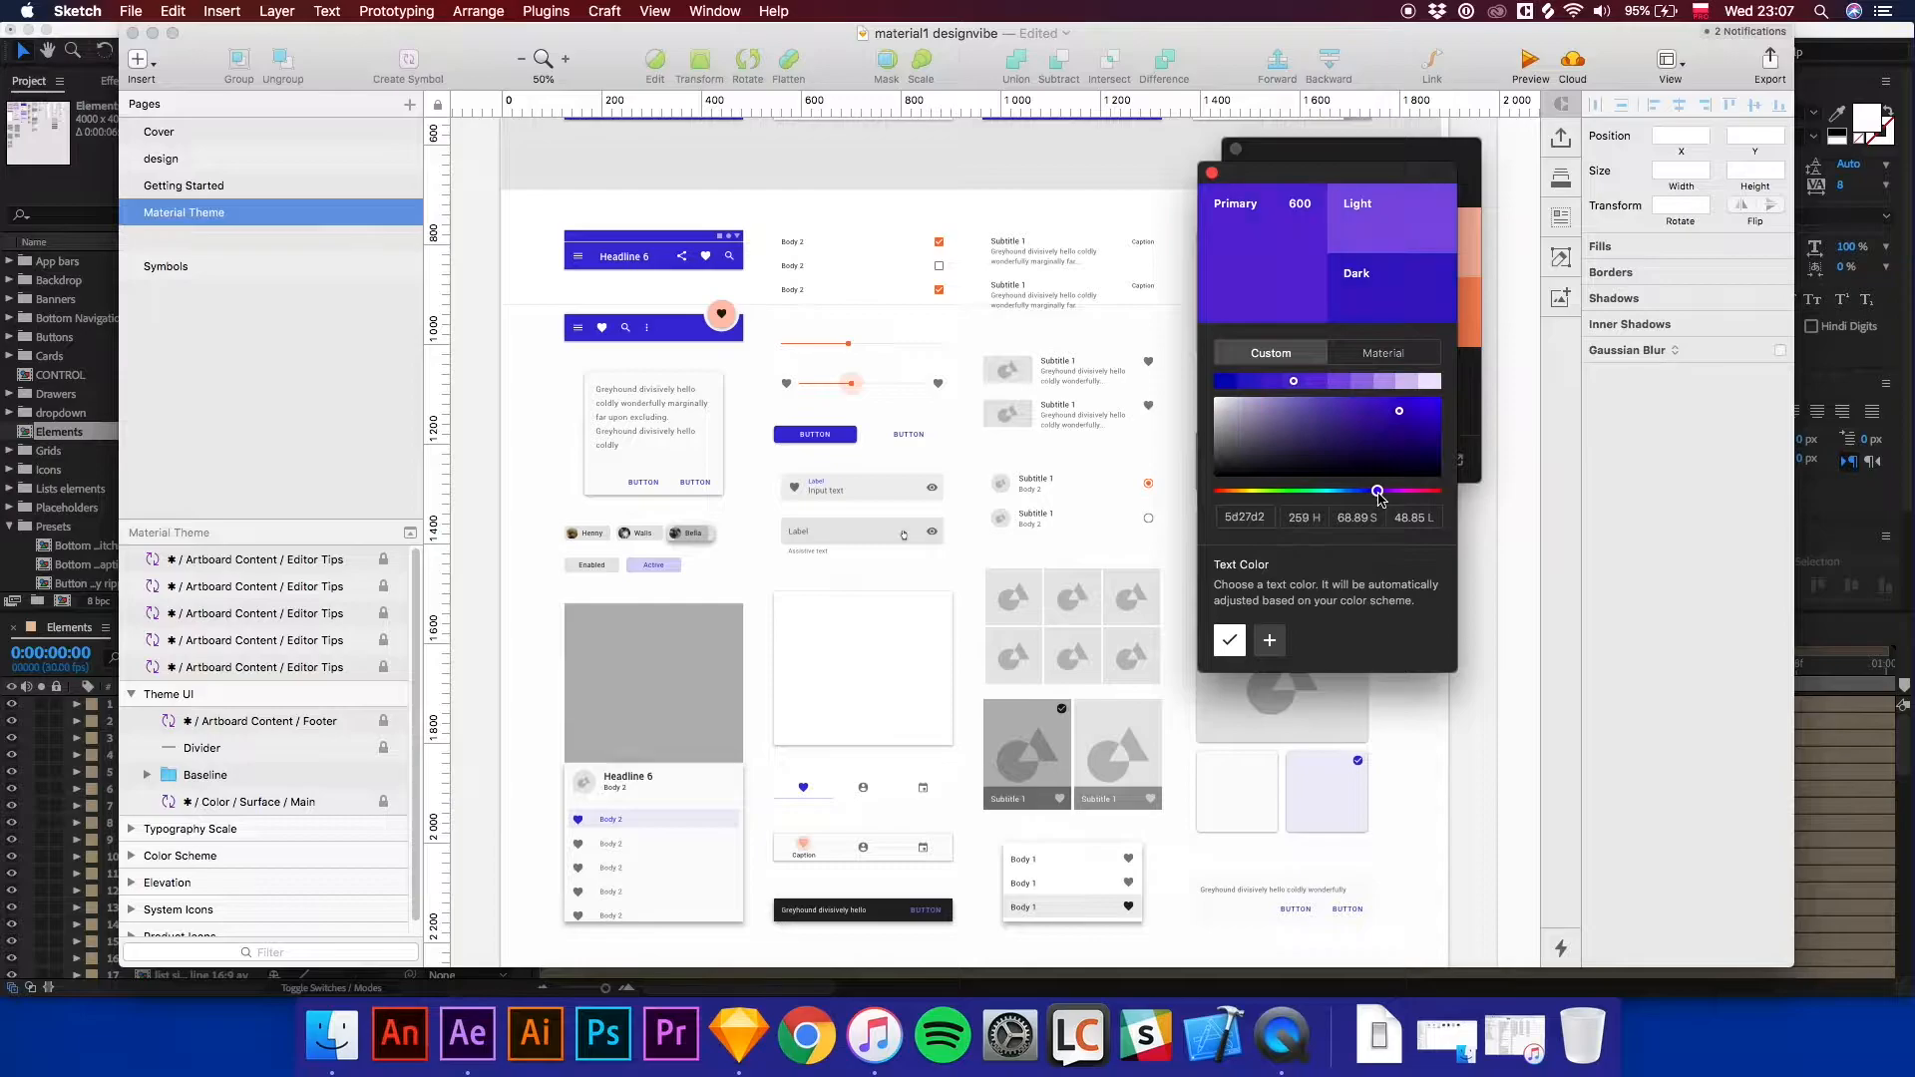
pyautogui.moveTo(1388, 412); pyautogui.dragTo(1378, 421)
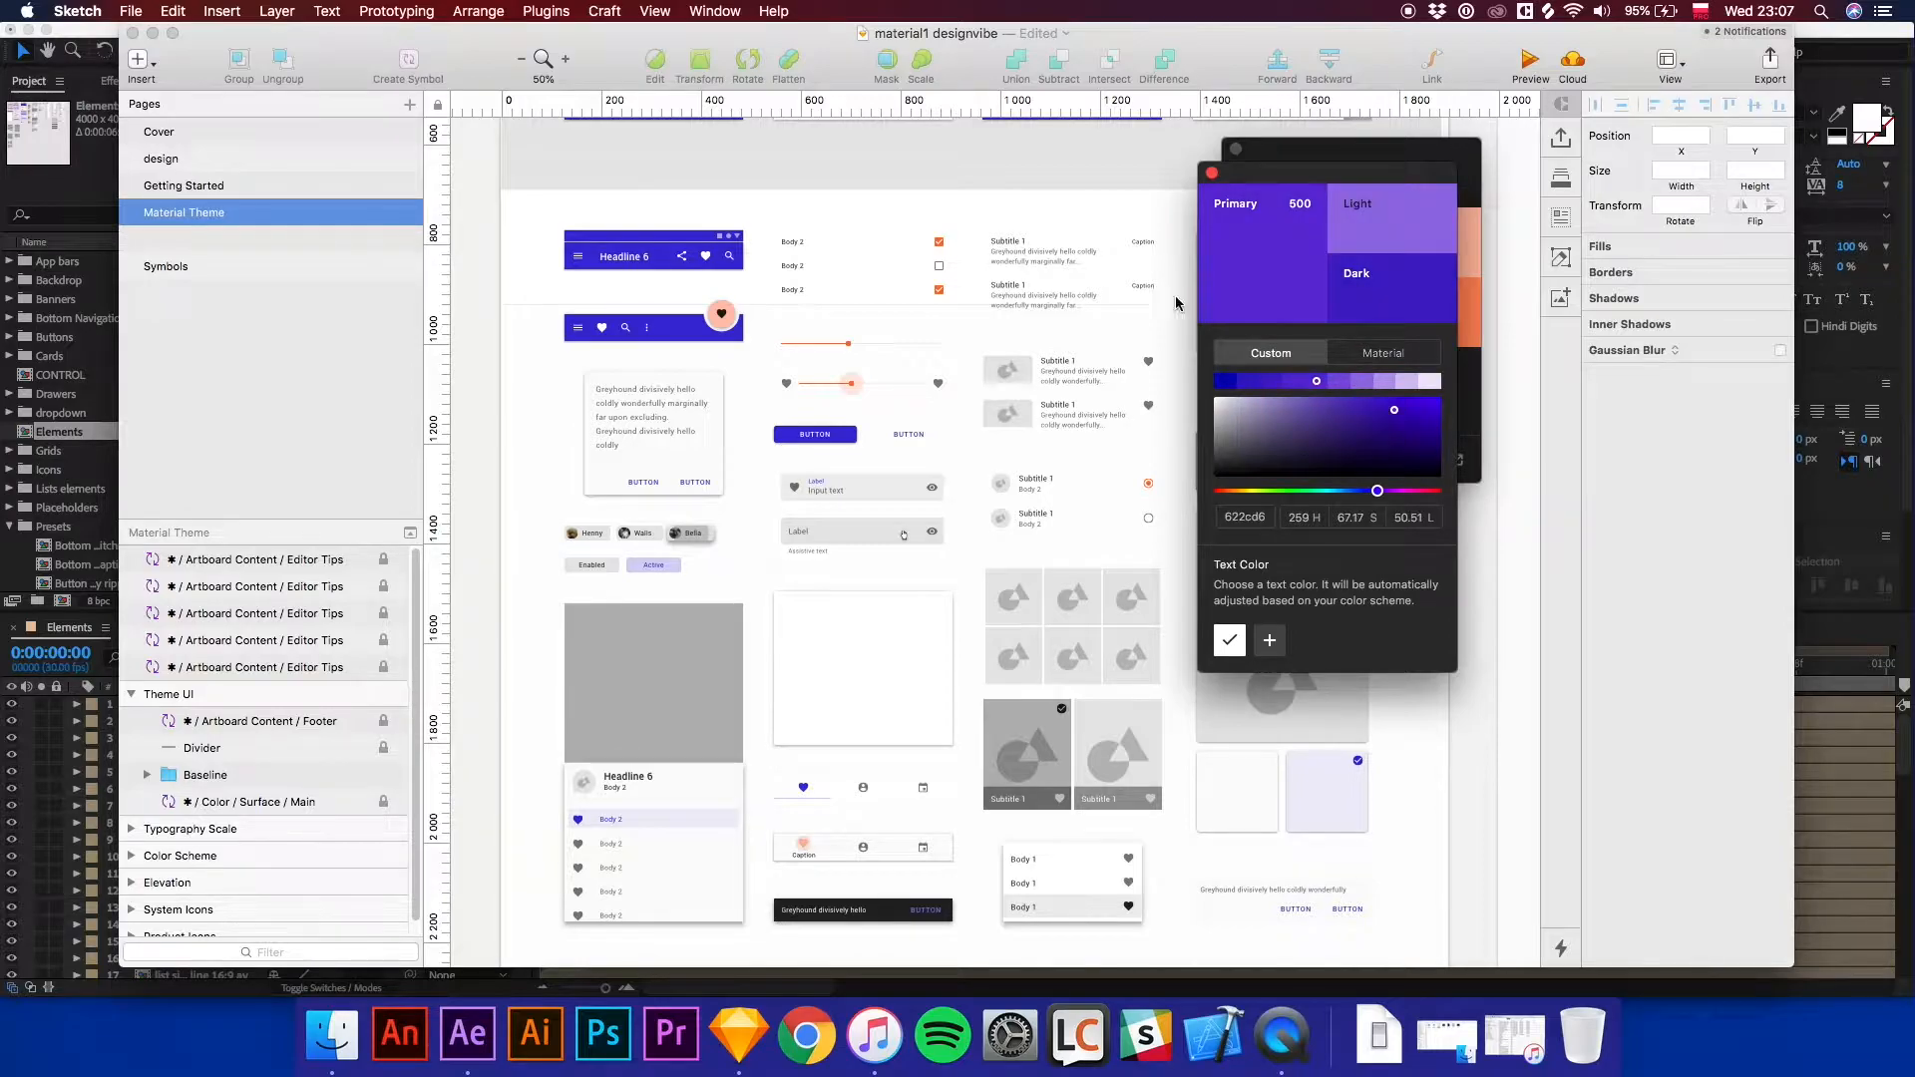
pyautogui.click(1133, 218)
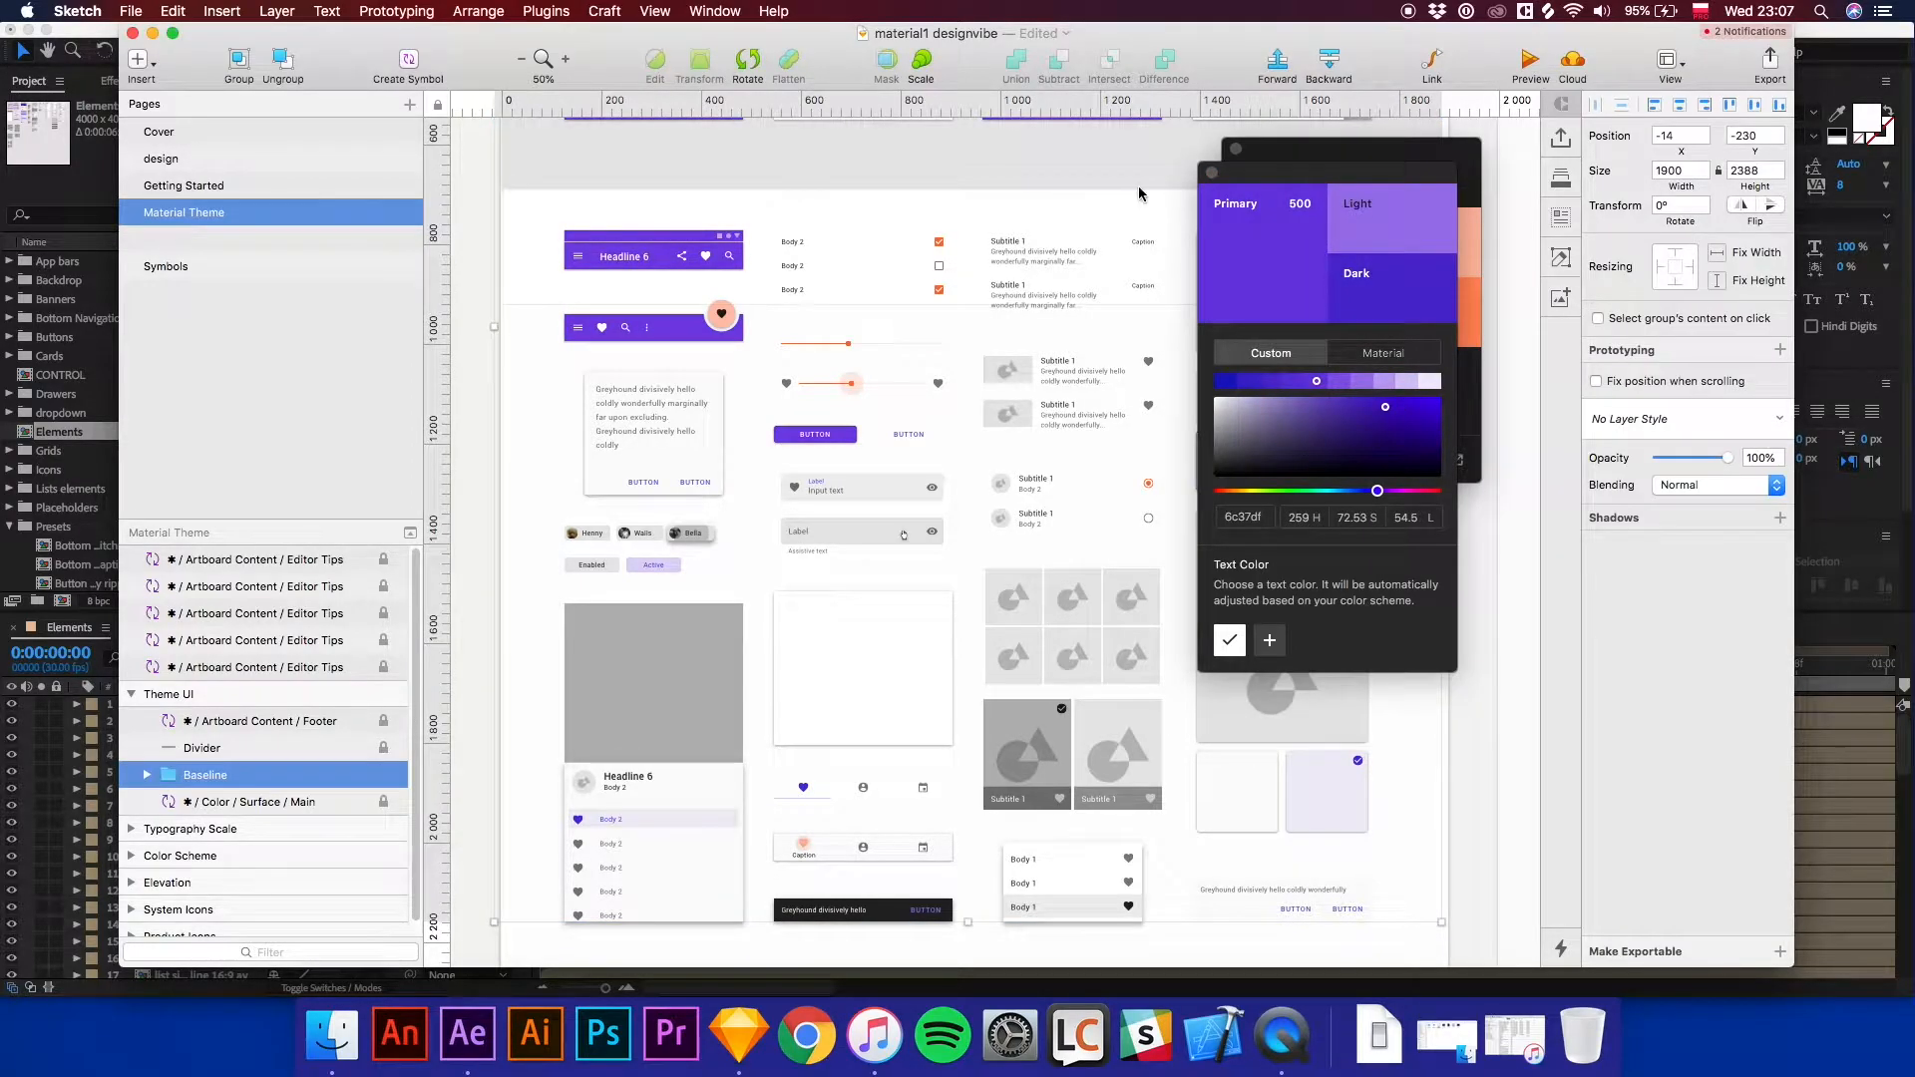
pyautogui.click(1207, 178)
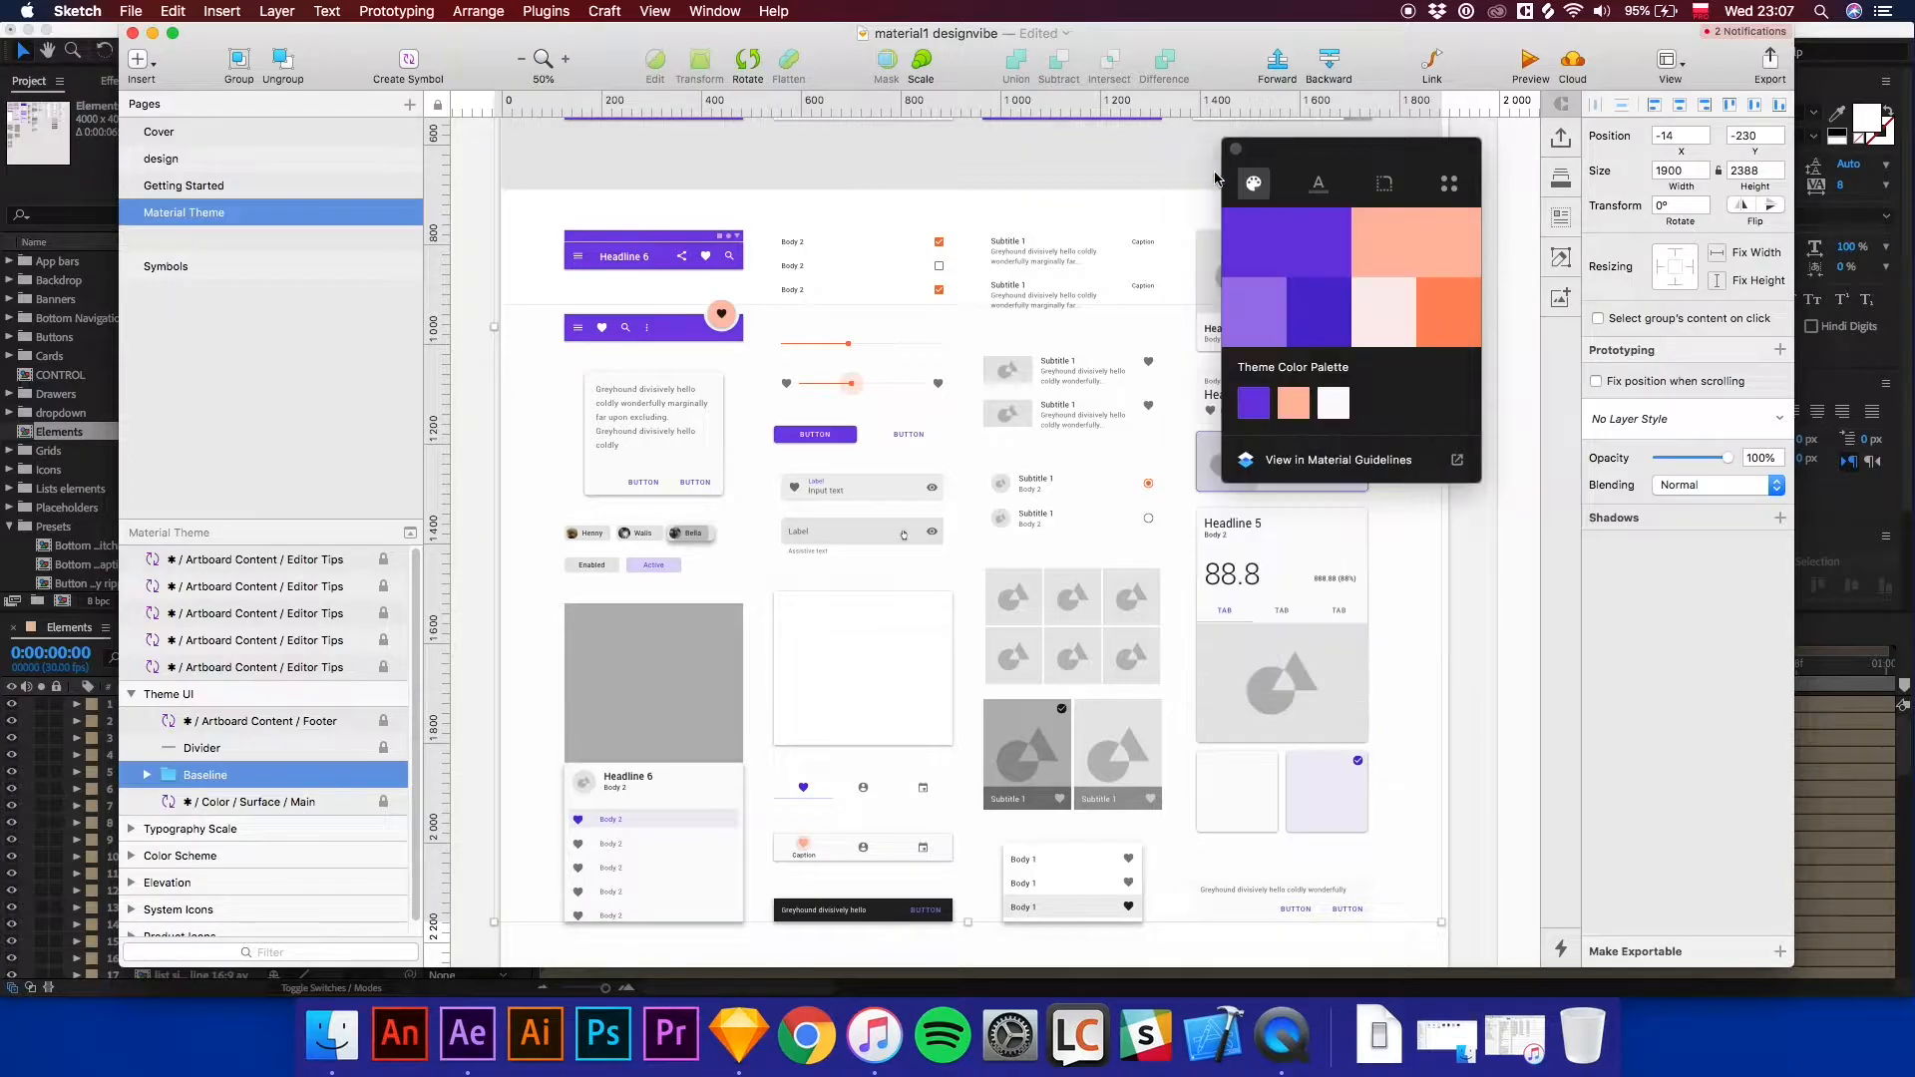
# Open the Symbols page and browse the card symbols.
pyautogui.click(162, 267)
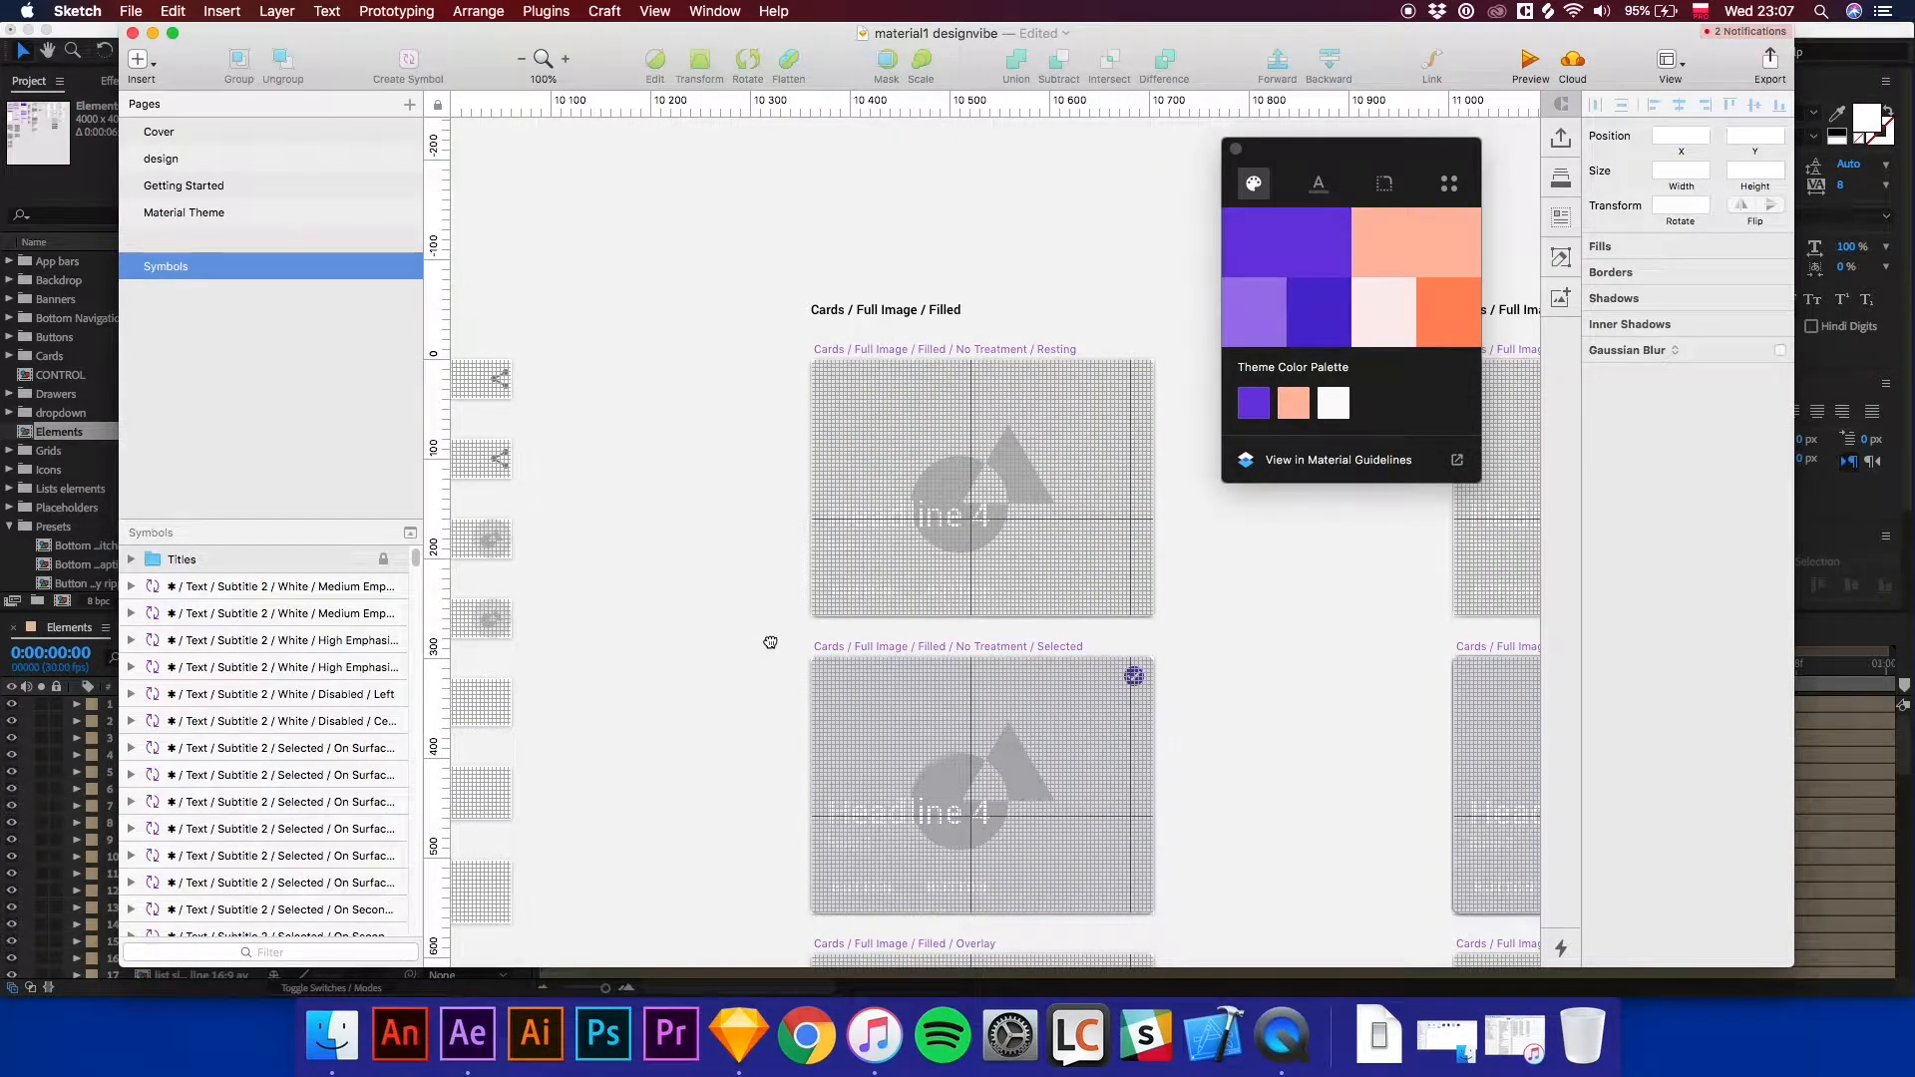
pyautogui.moveTo(624, 577); pyautogui.dragTo(595, 564)
pyautogui.press('super+minus')
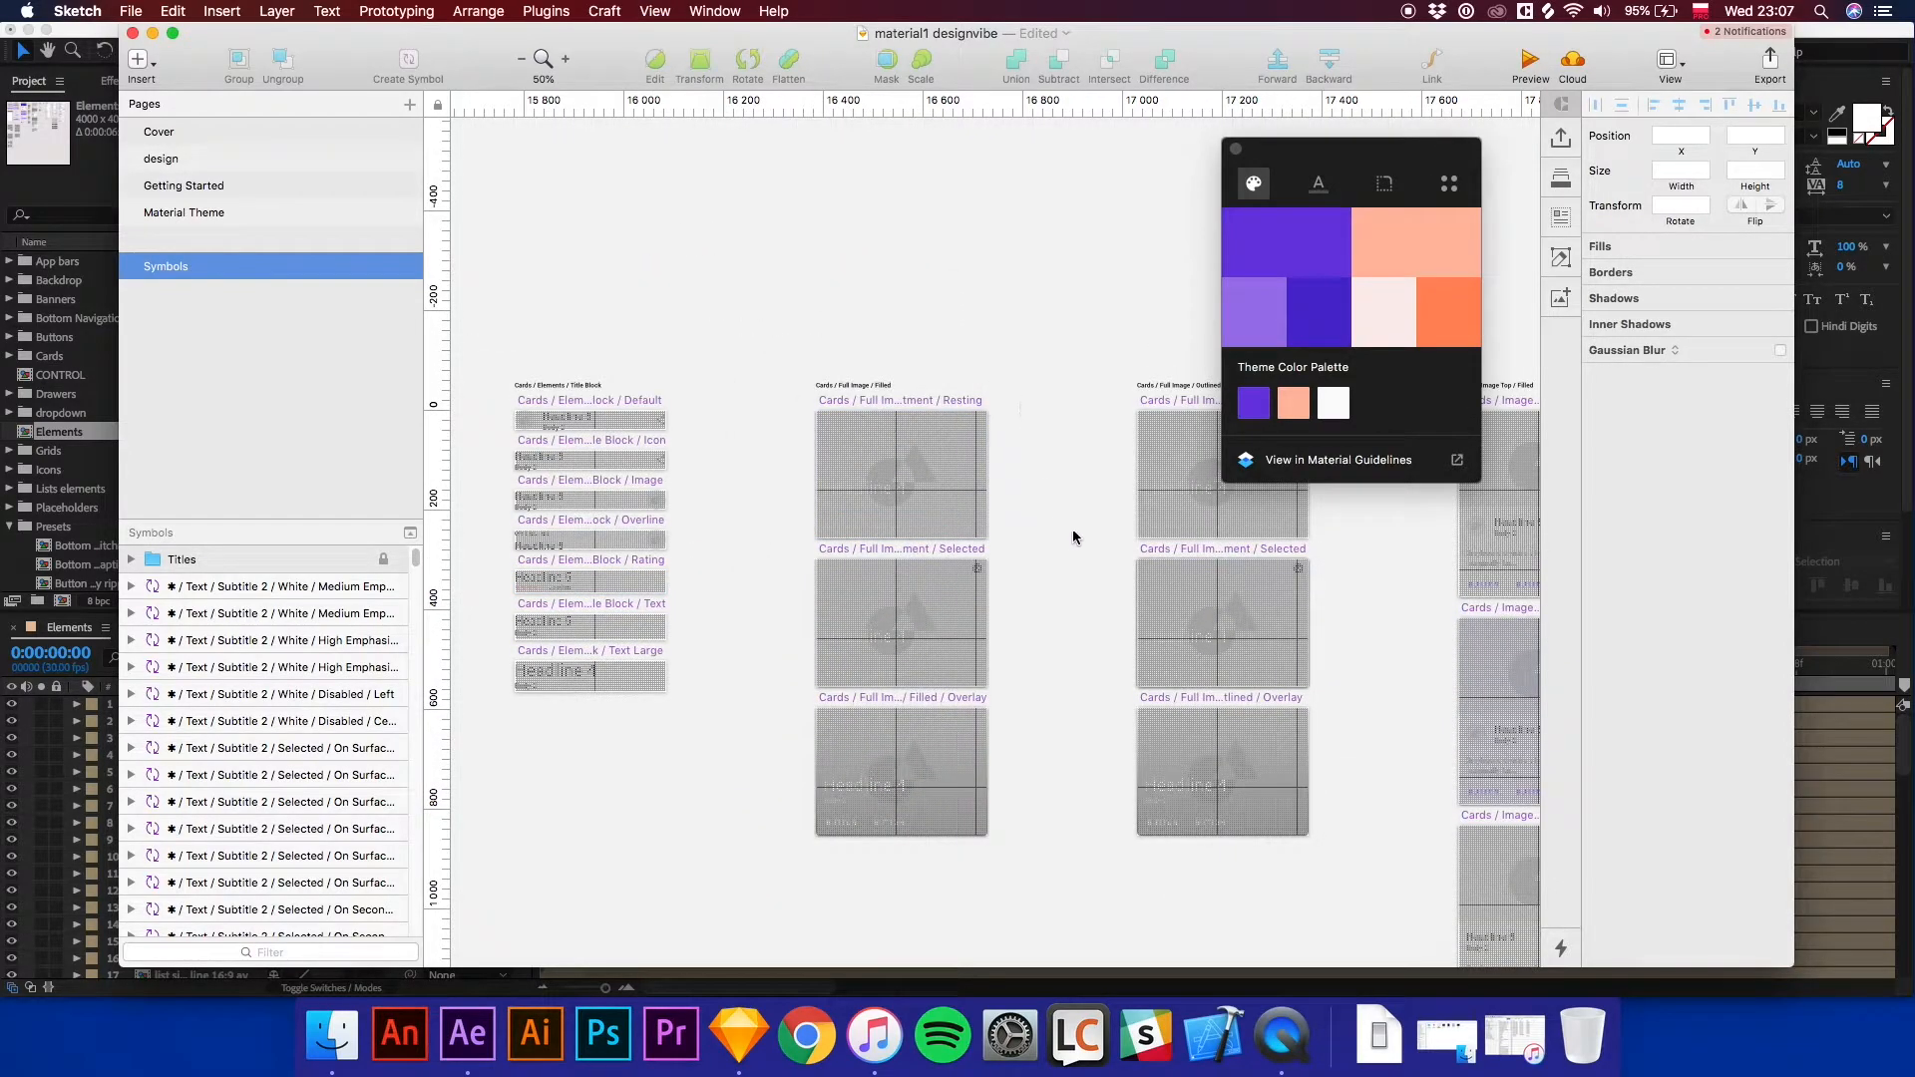
pyautogui.moveTo(1253, 603); pyautogui.dragTo(1329, 602)
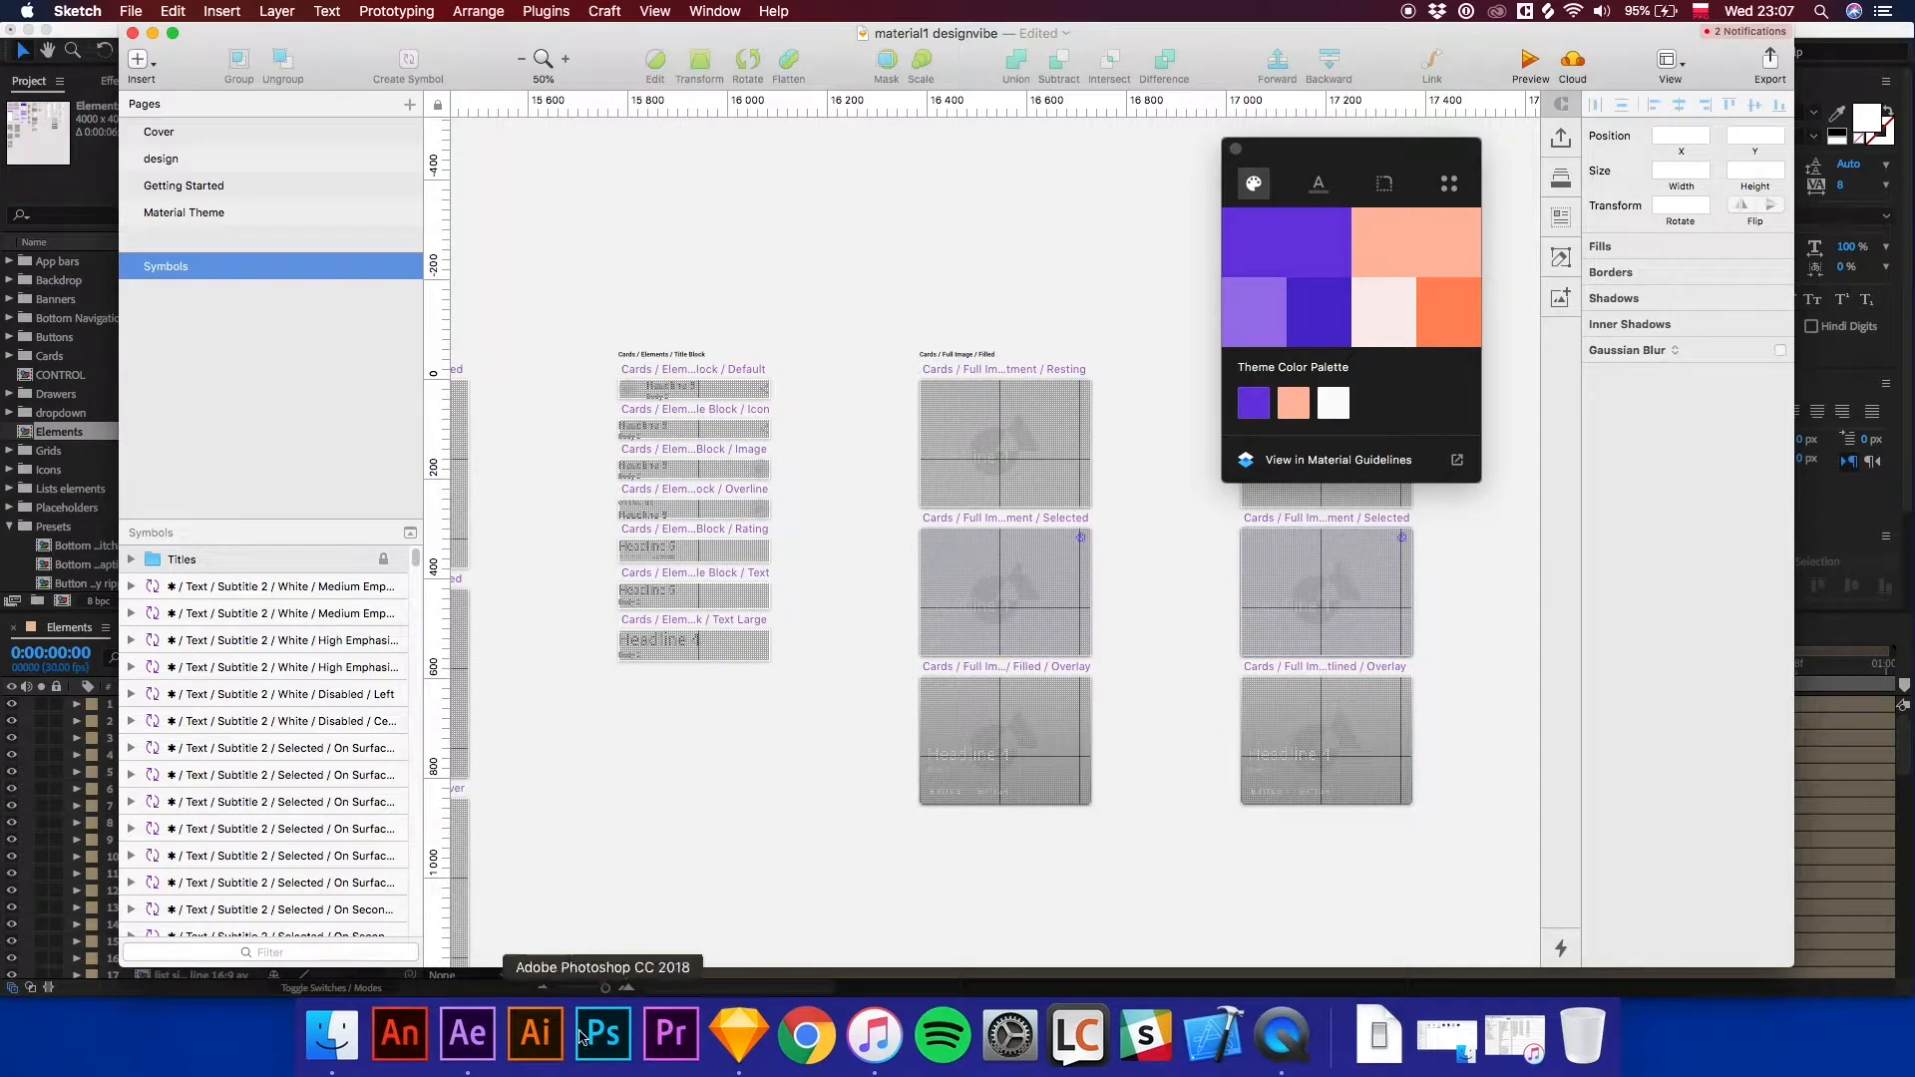
# Switch to After Effects and set the primary swatch fill in the CONTROL composition to purple 6002E1.
pyautogui.click(468, 1035)
pyautogui.scroll(2, 974, 329)
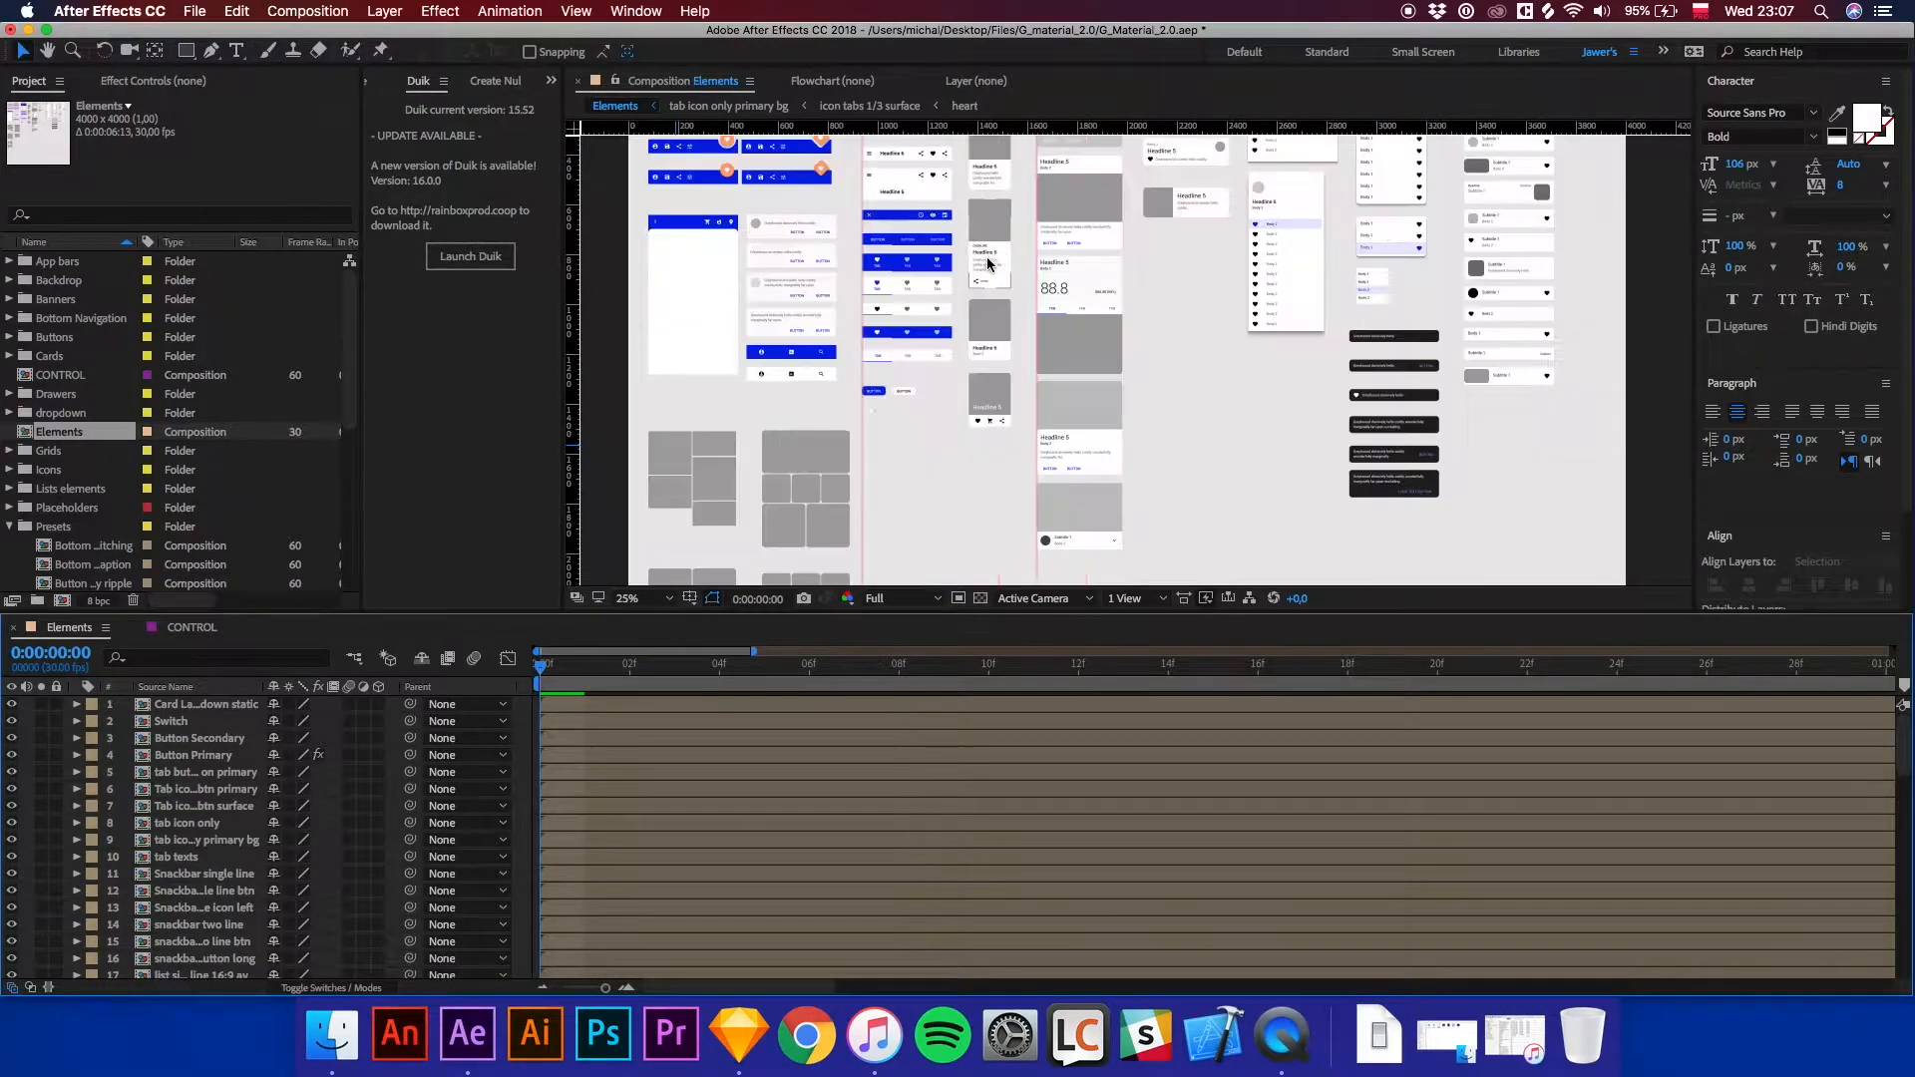
pyautogui.click(191, 627)
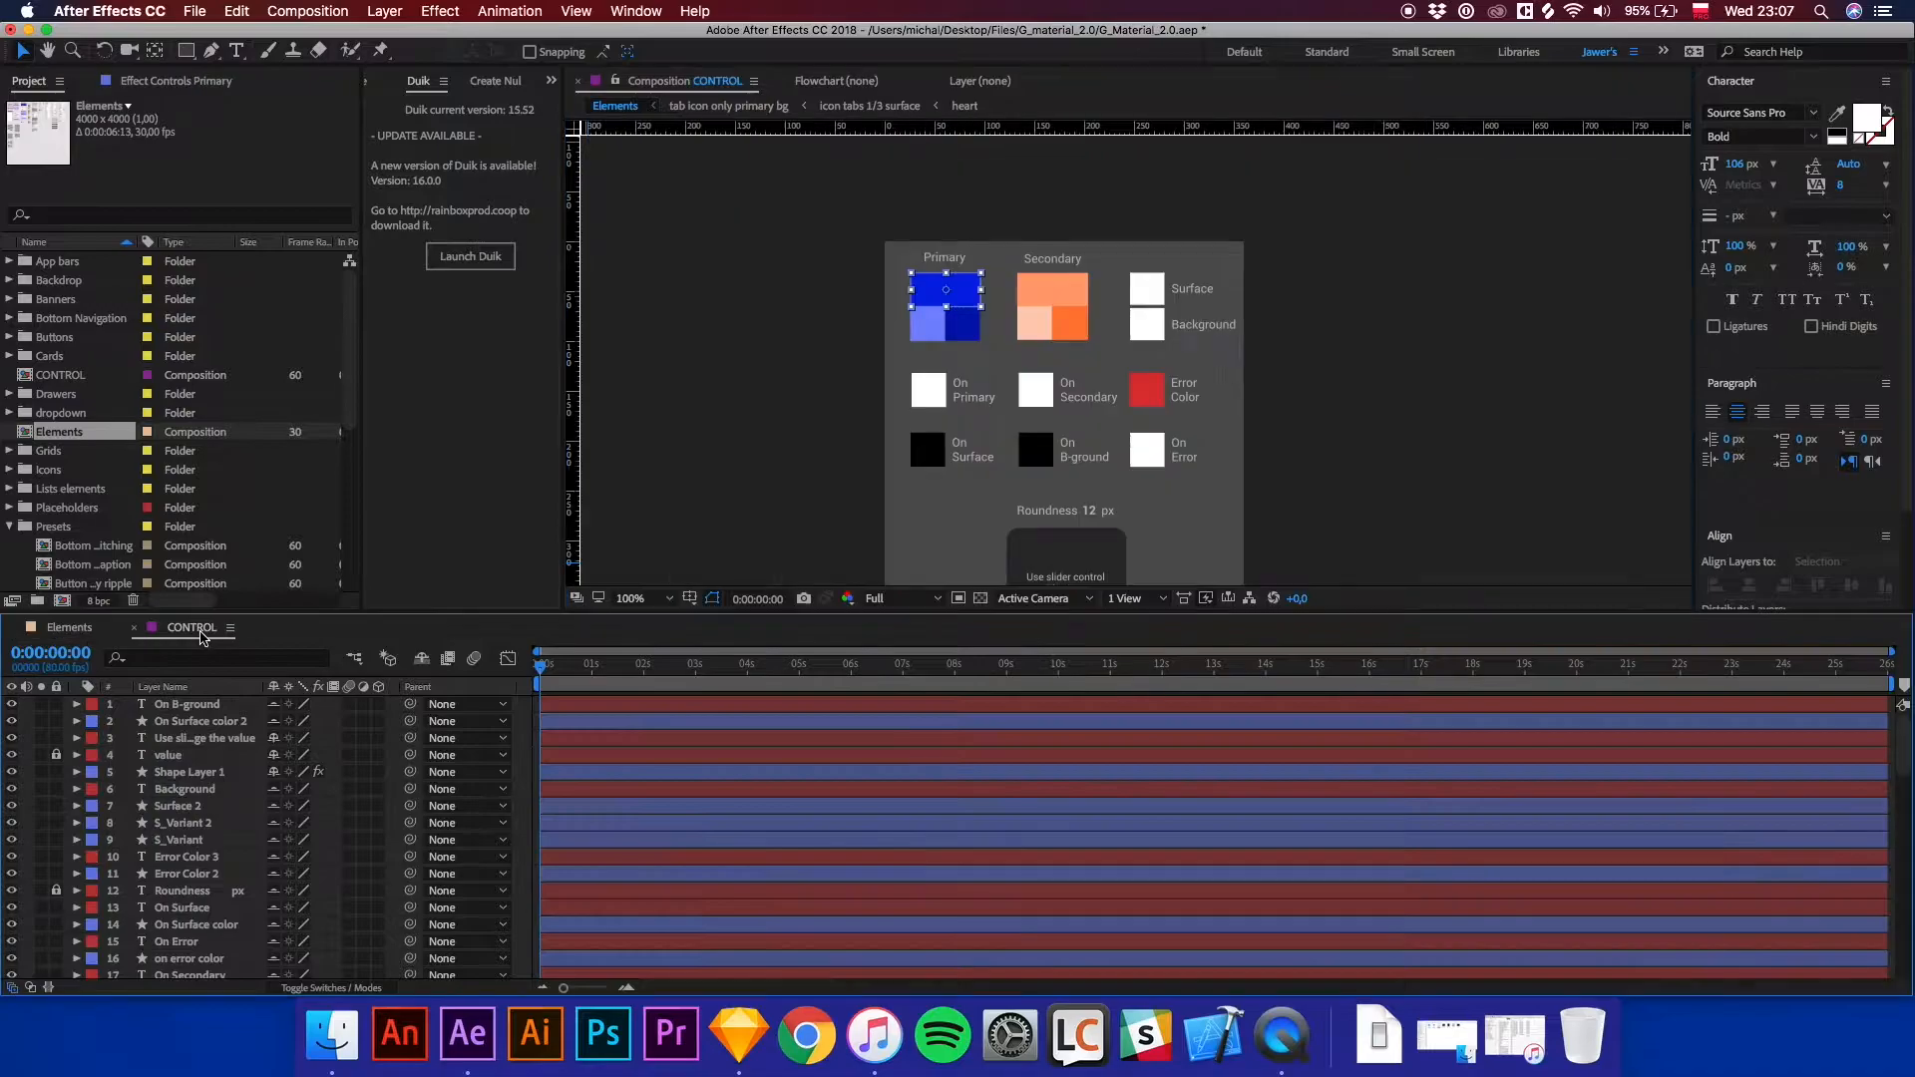
pyautogui.click(690, 50)
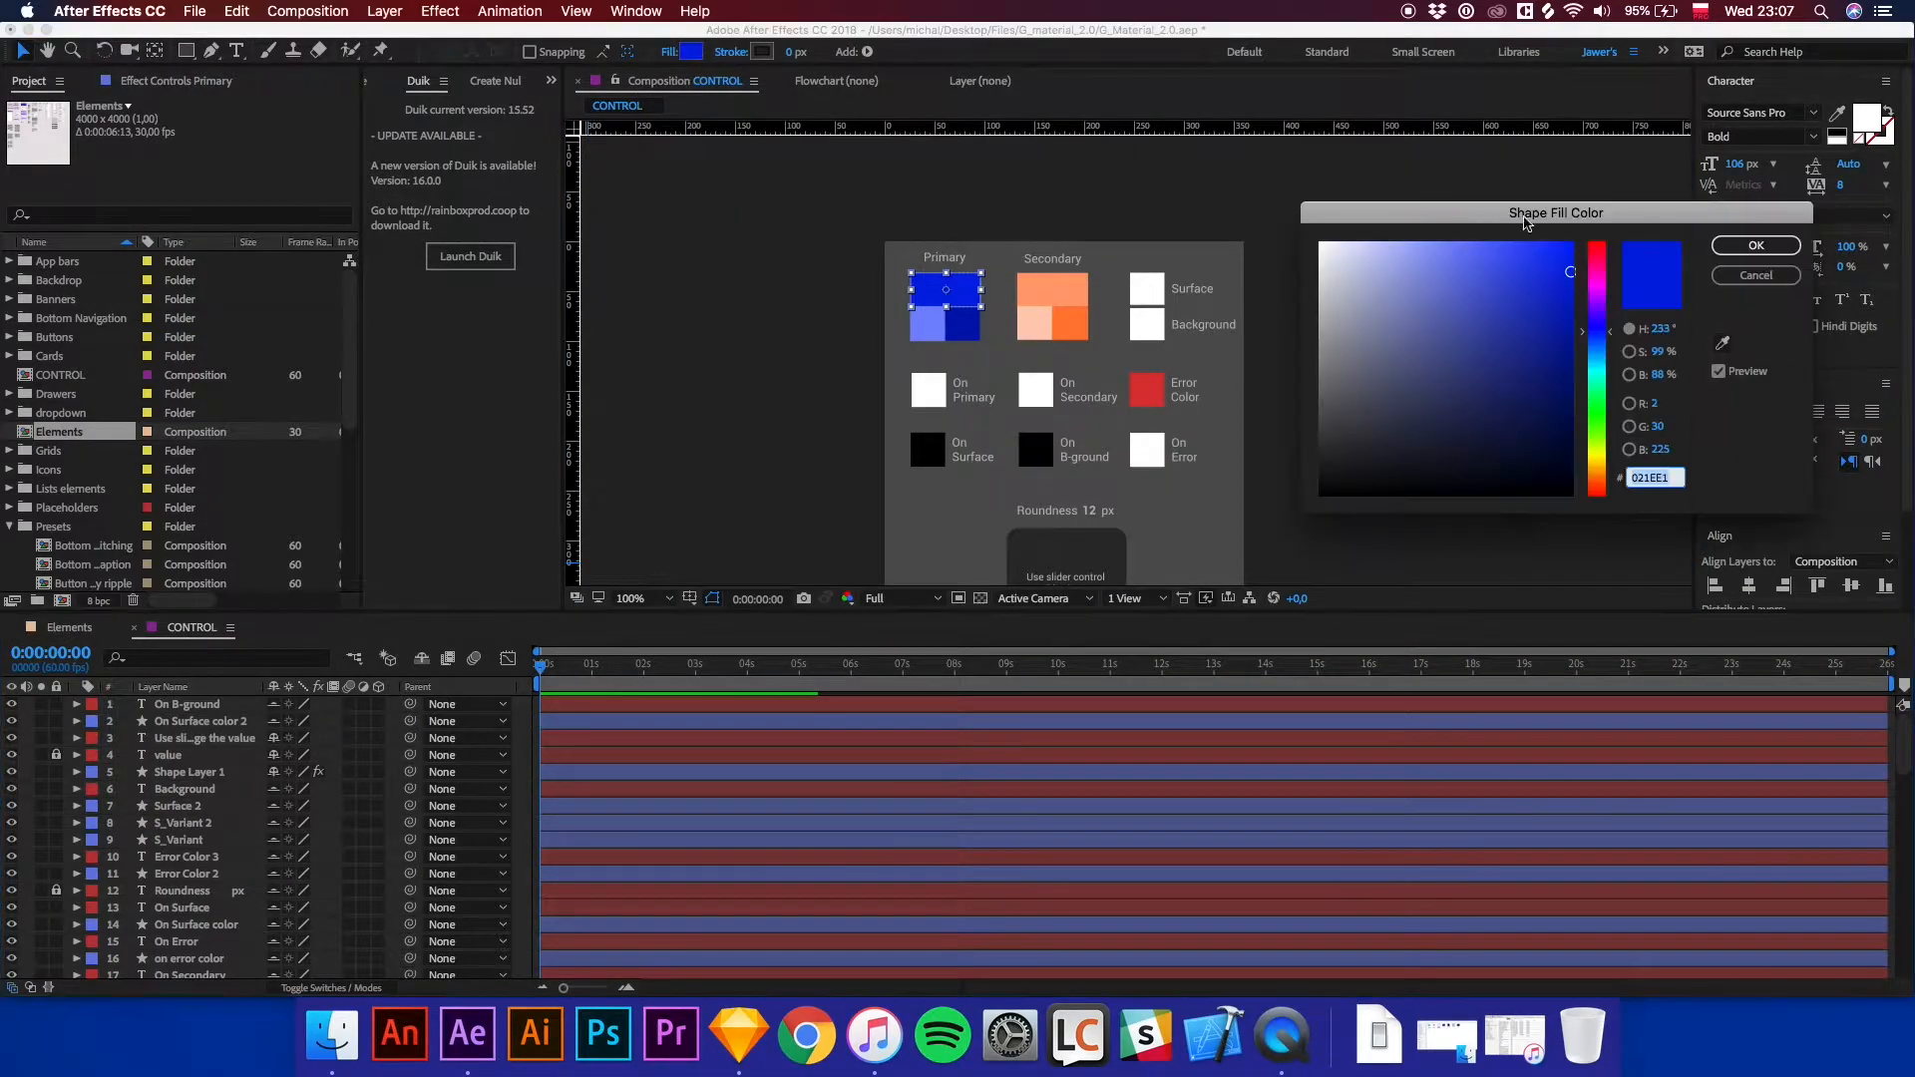
pyautogui.click(1596, 311)
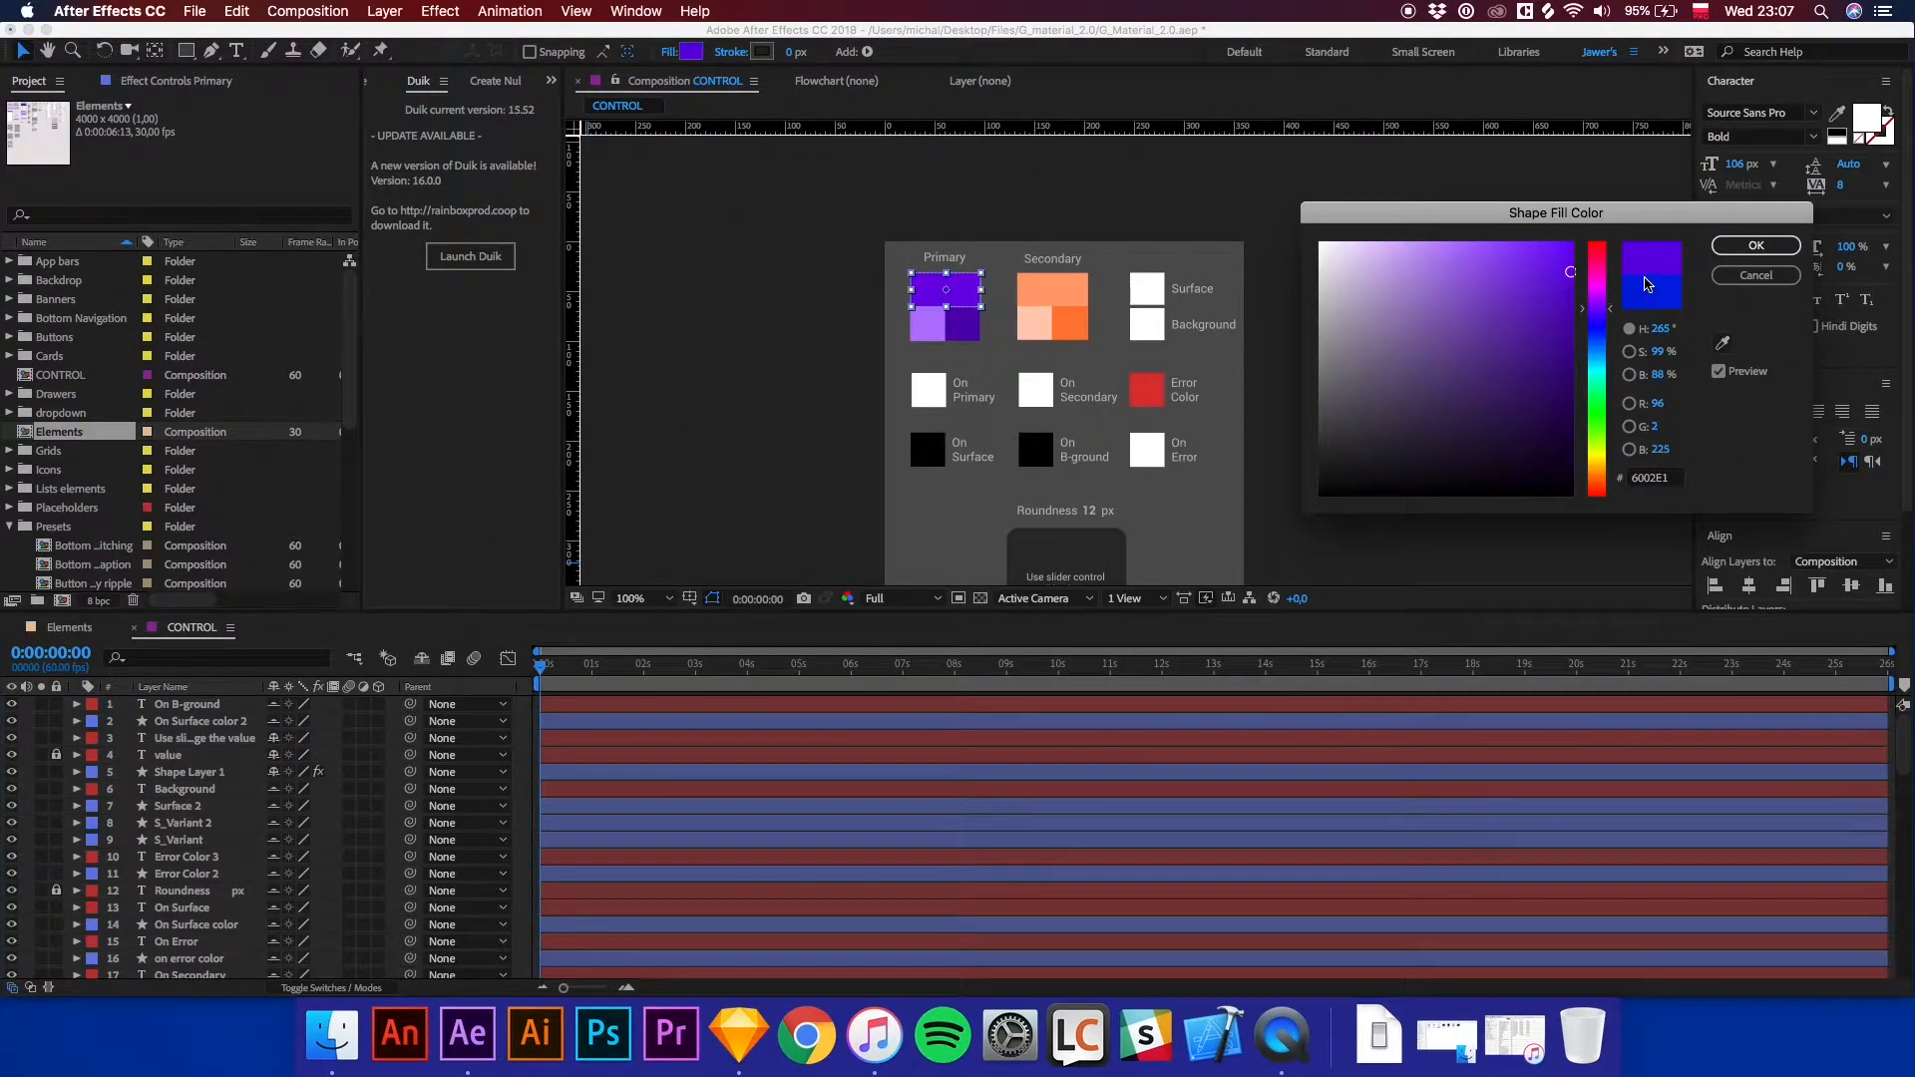
pyautogui.click(1755, 245)
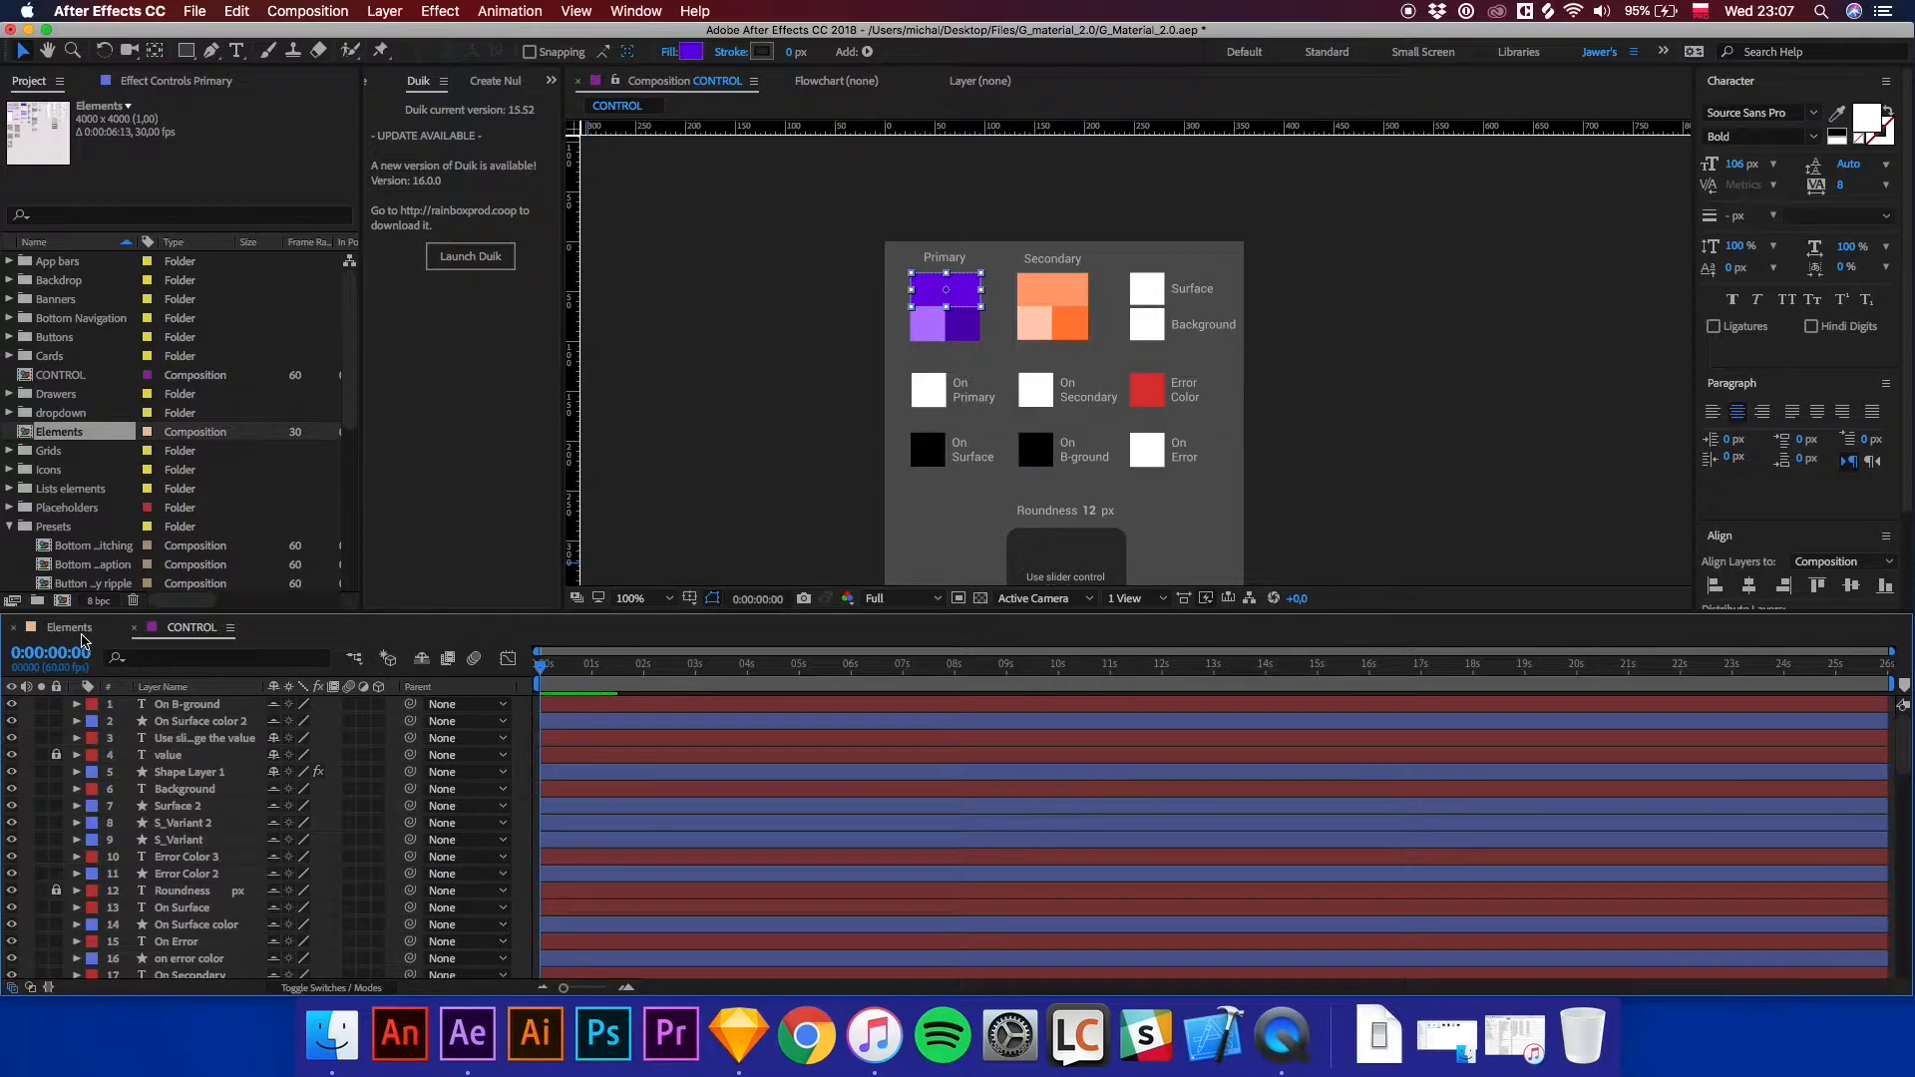
# Open the Elements composition and inspect the recoloured components.
pyautogui.click(69, 627)
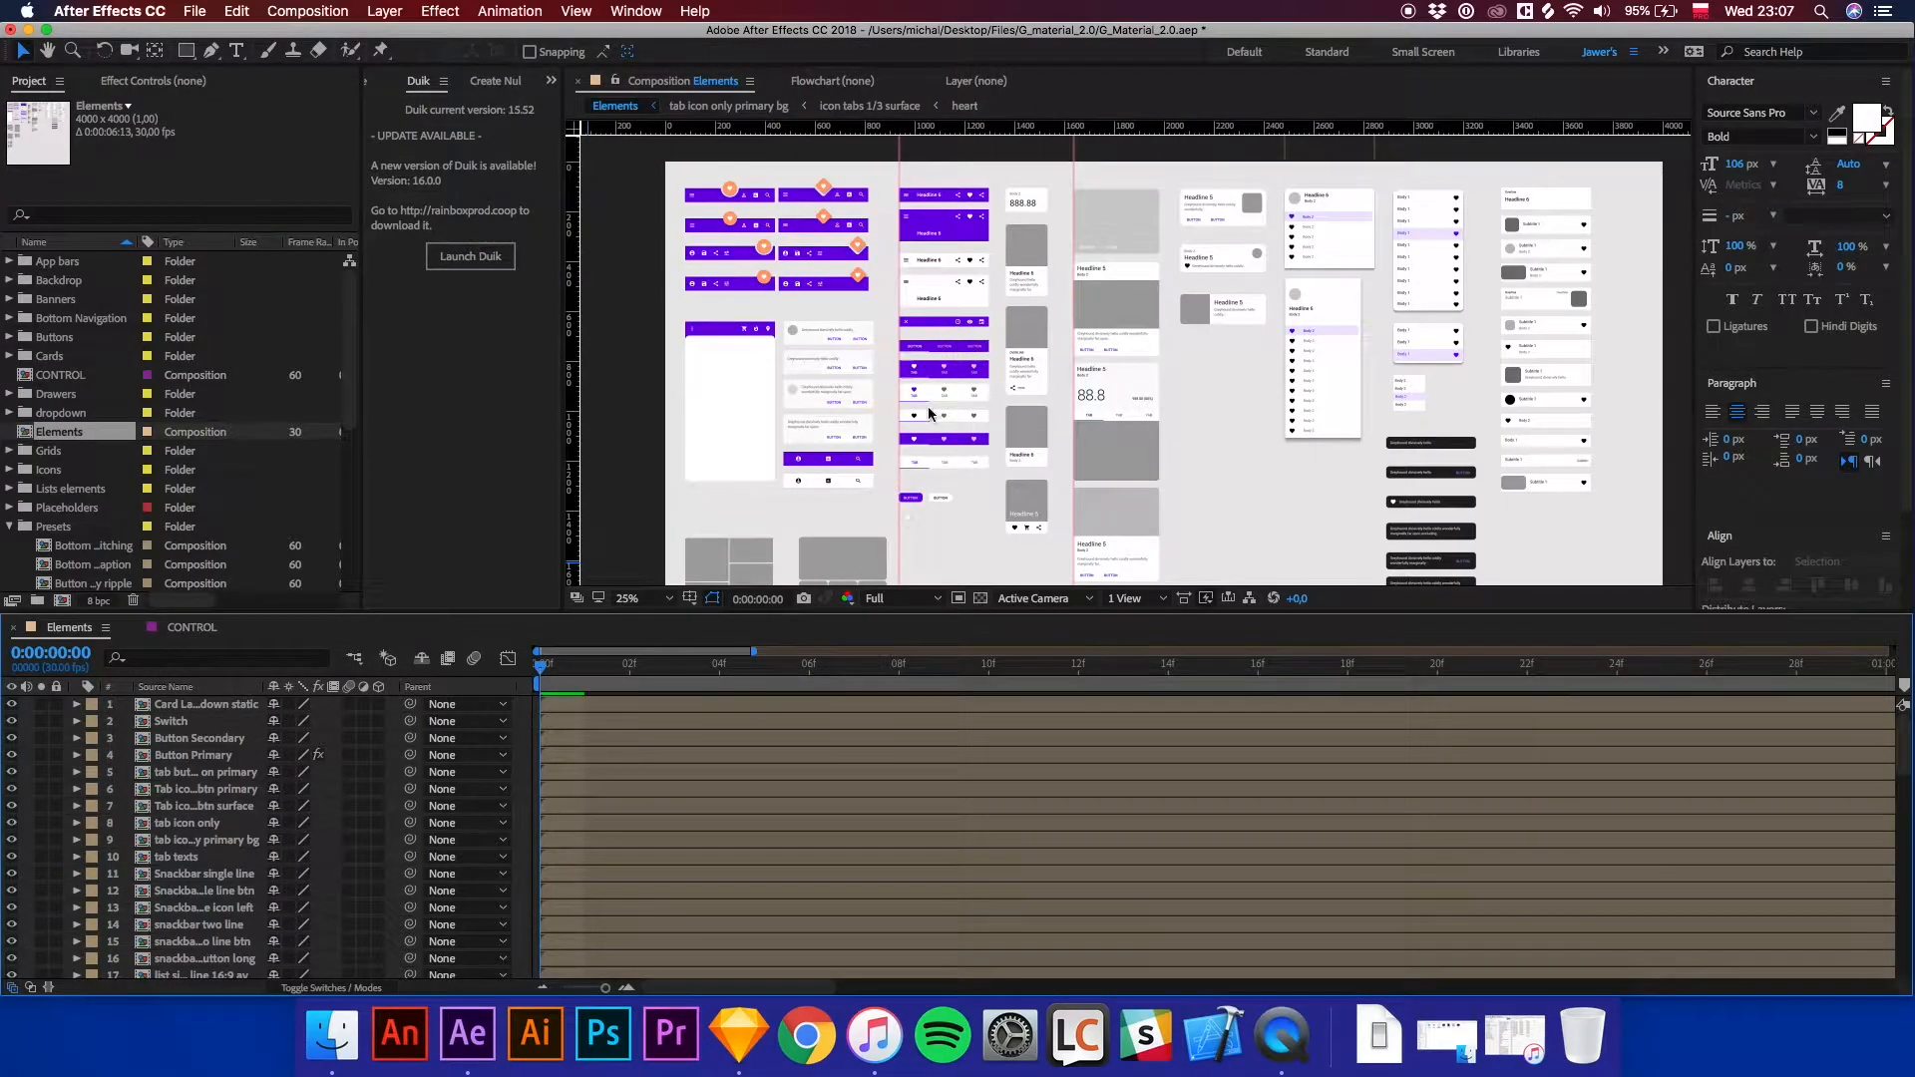
pyautogui.press('space')
pyautogui.moveTo(1162, 419); pyautogui.dragTo(1090, 367)
pyautogui.scroll(-1, 1097, 368)
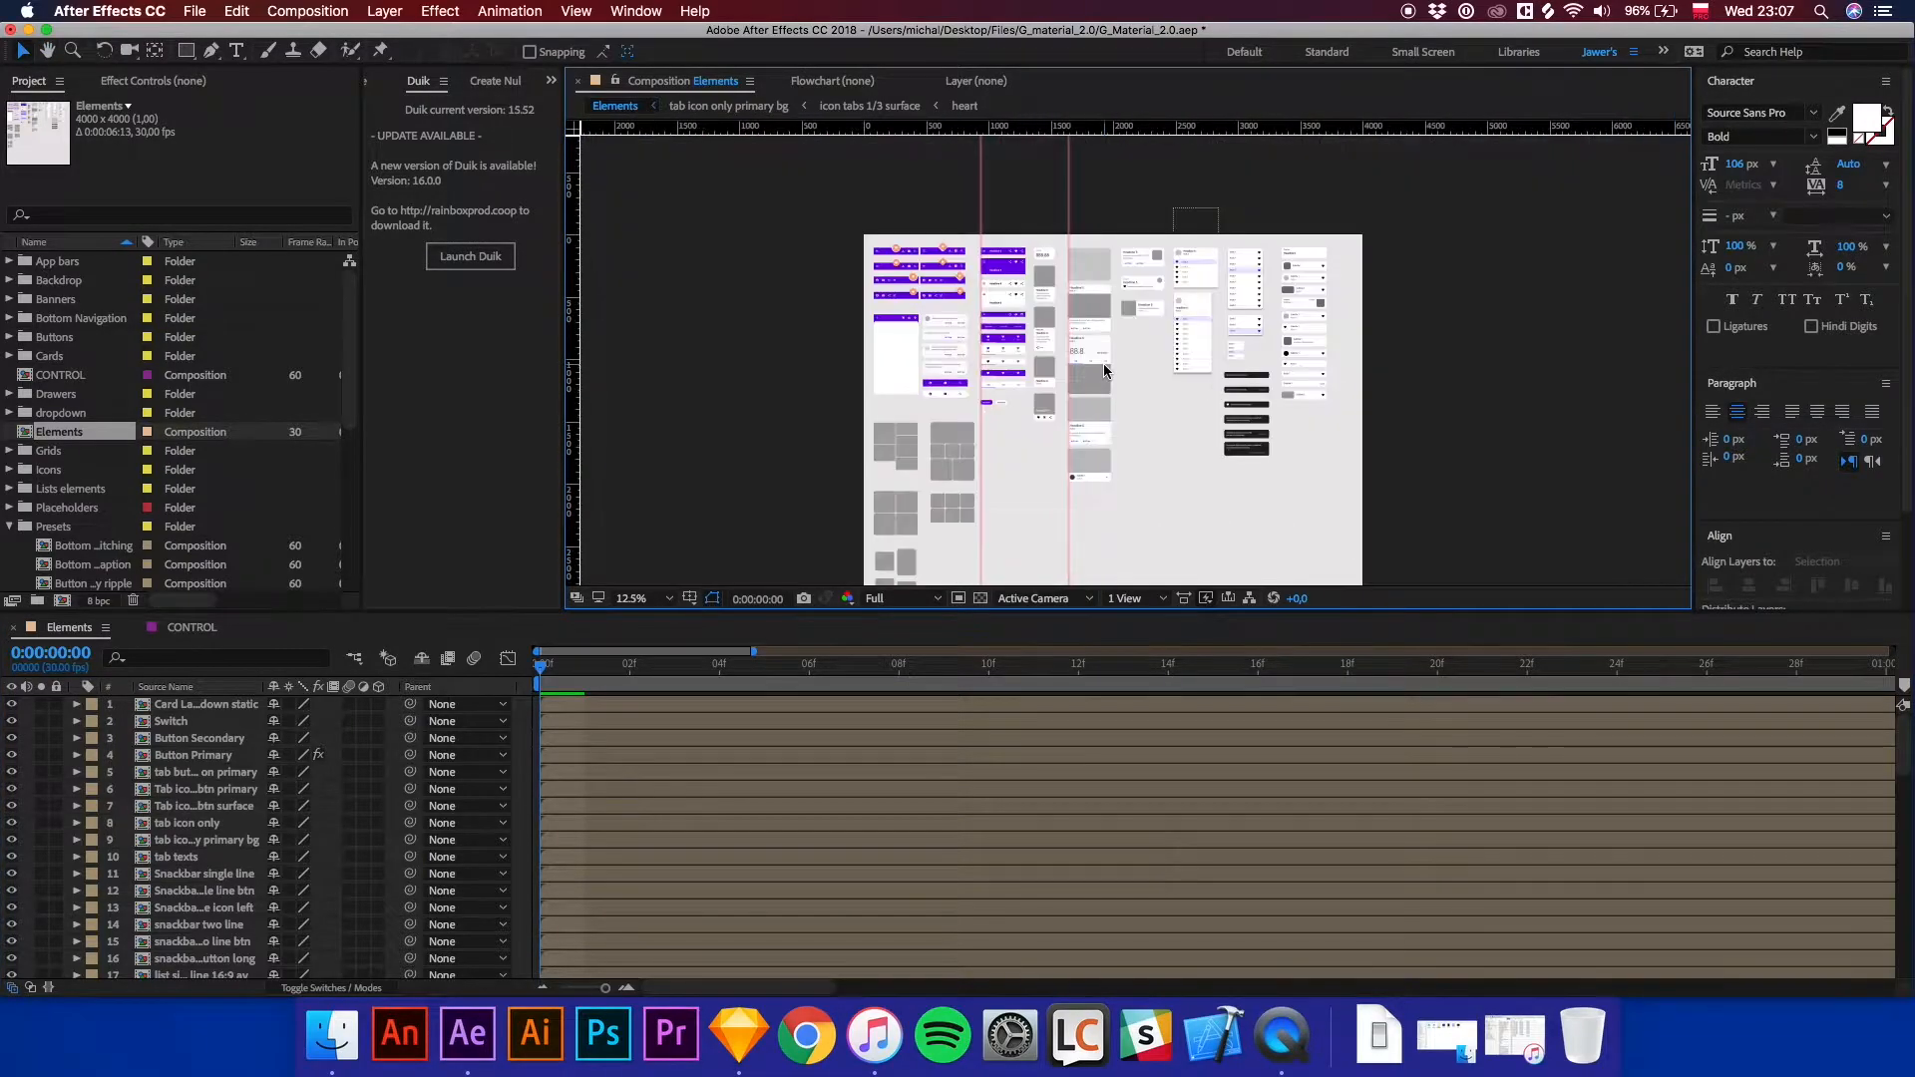
pyautogui.scroll(1, 1103, 365)
pyautogui.press('space')
pyautogui.moveTo(1103, 363); pyautogui.dragTo(1005, 418)
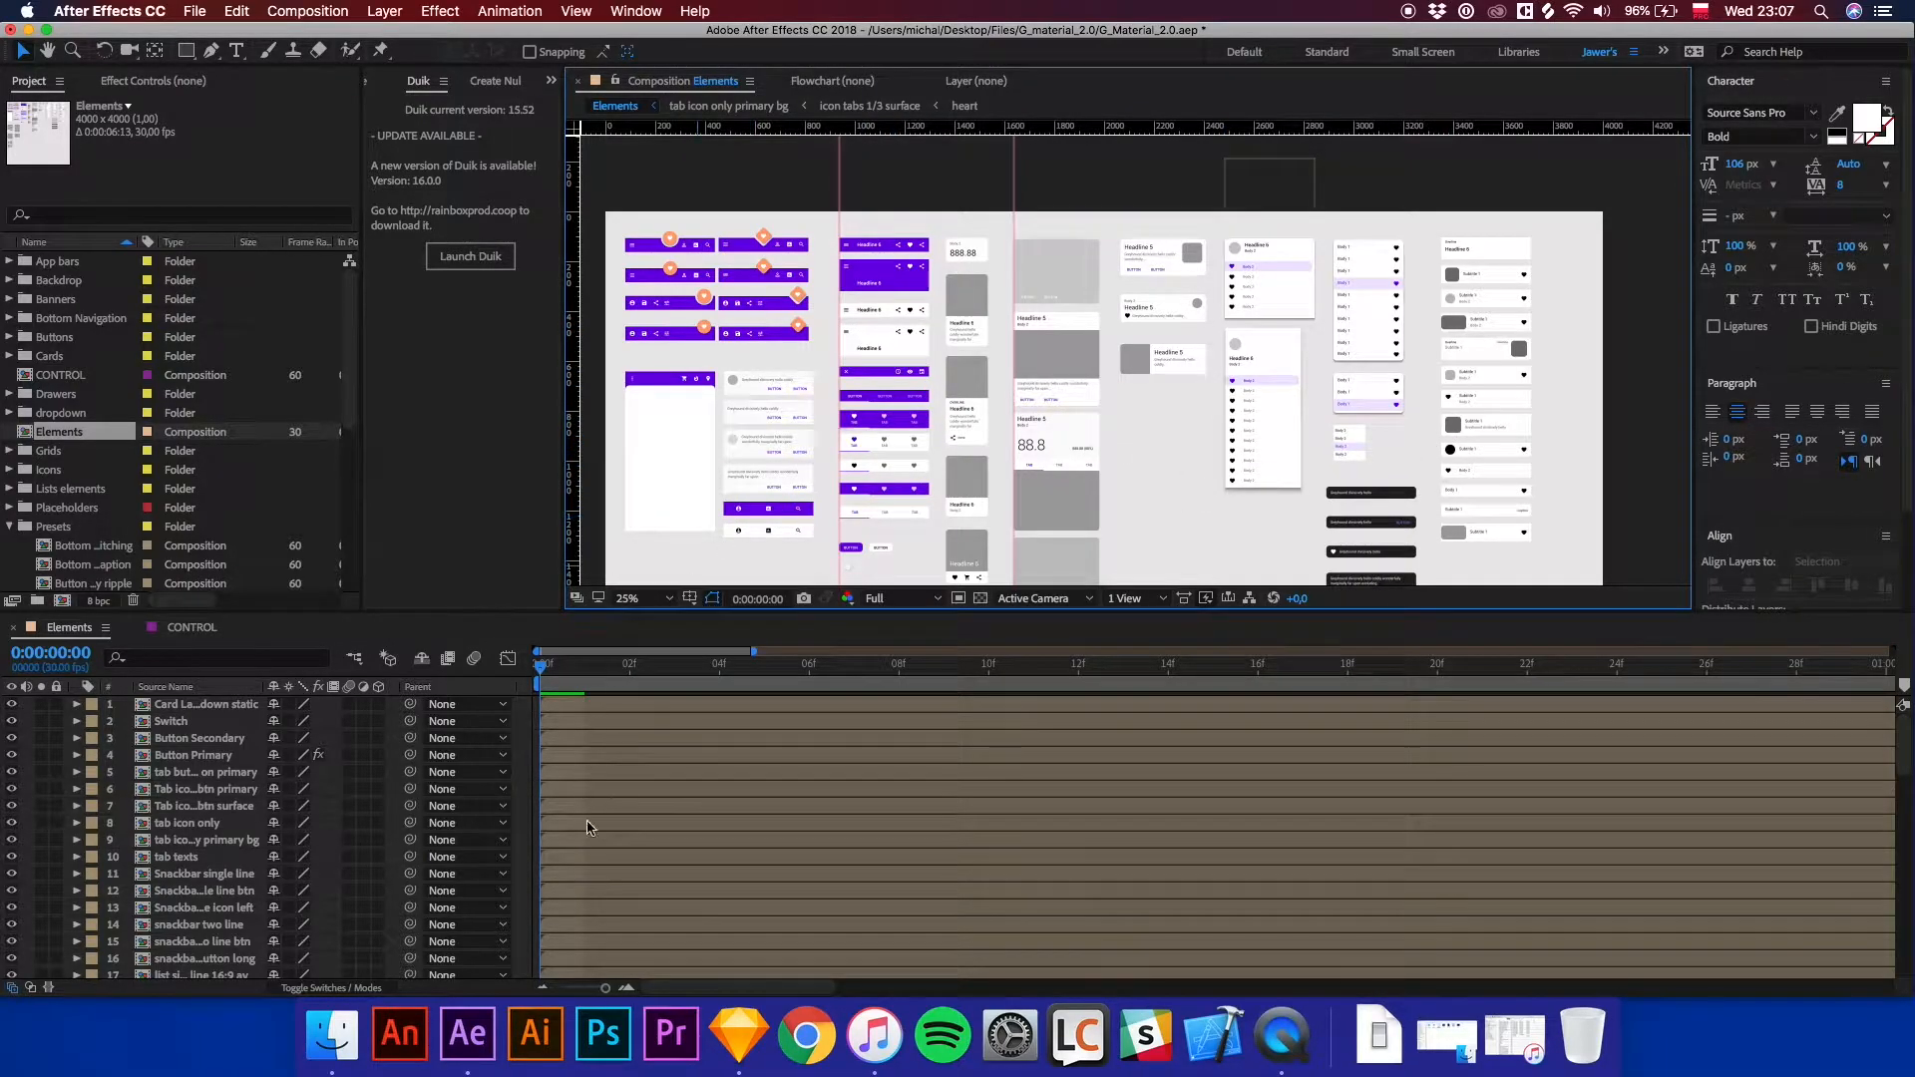
# Switch back to Sketch and inspect the layers of the filled image-top card with avatar left.
pyautogui.click(750, 1027)
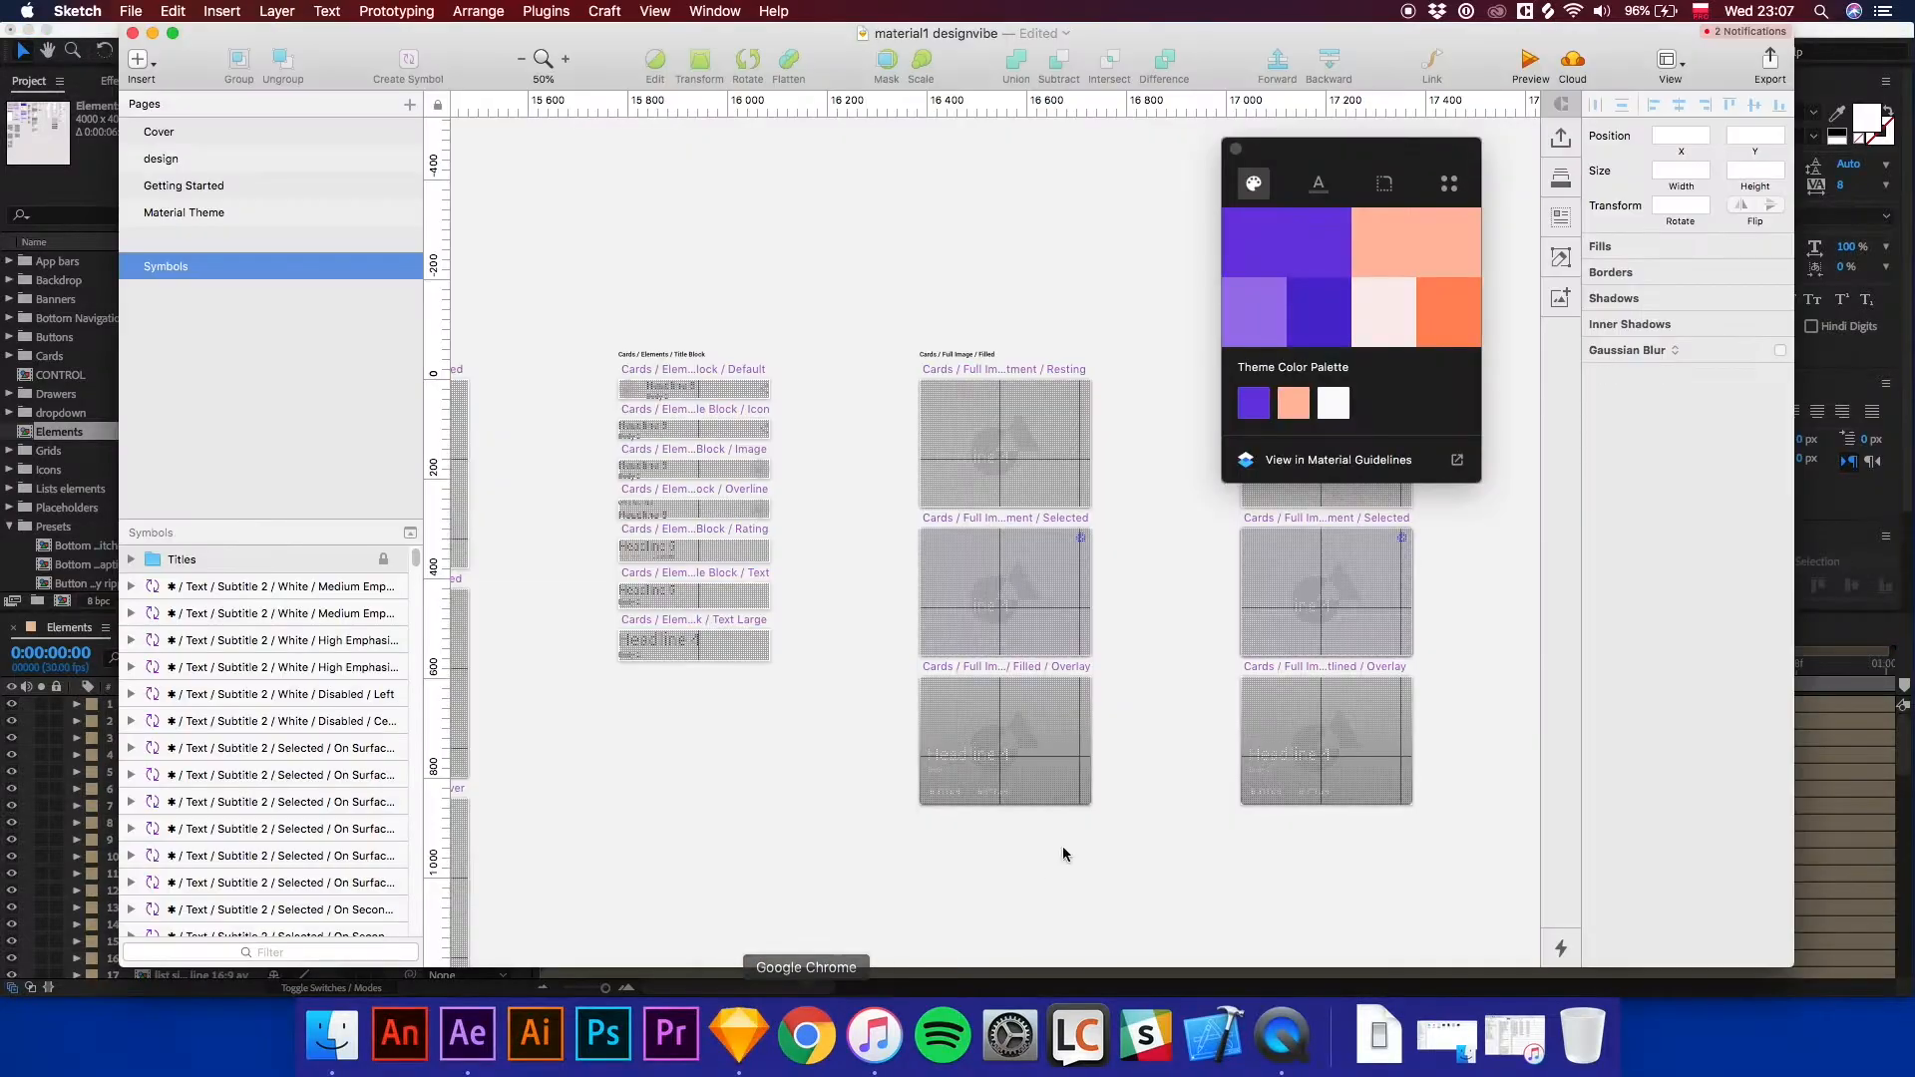
pyautogui.moveTo(1047, 622); pyautogui.dragTo(602, 560)
pyautogui.click(1072, 595)
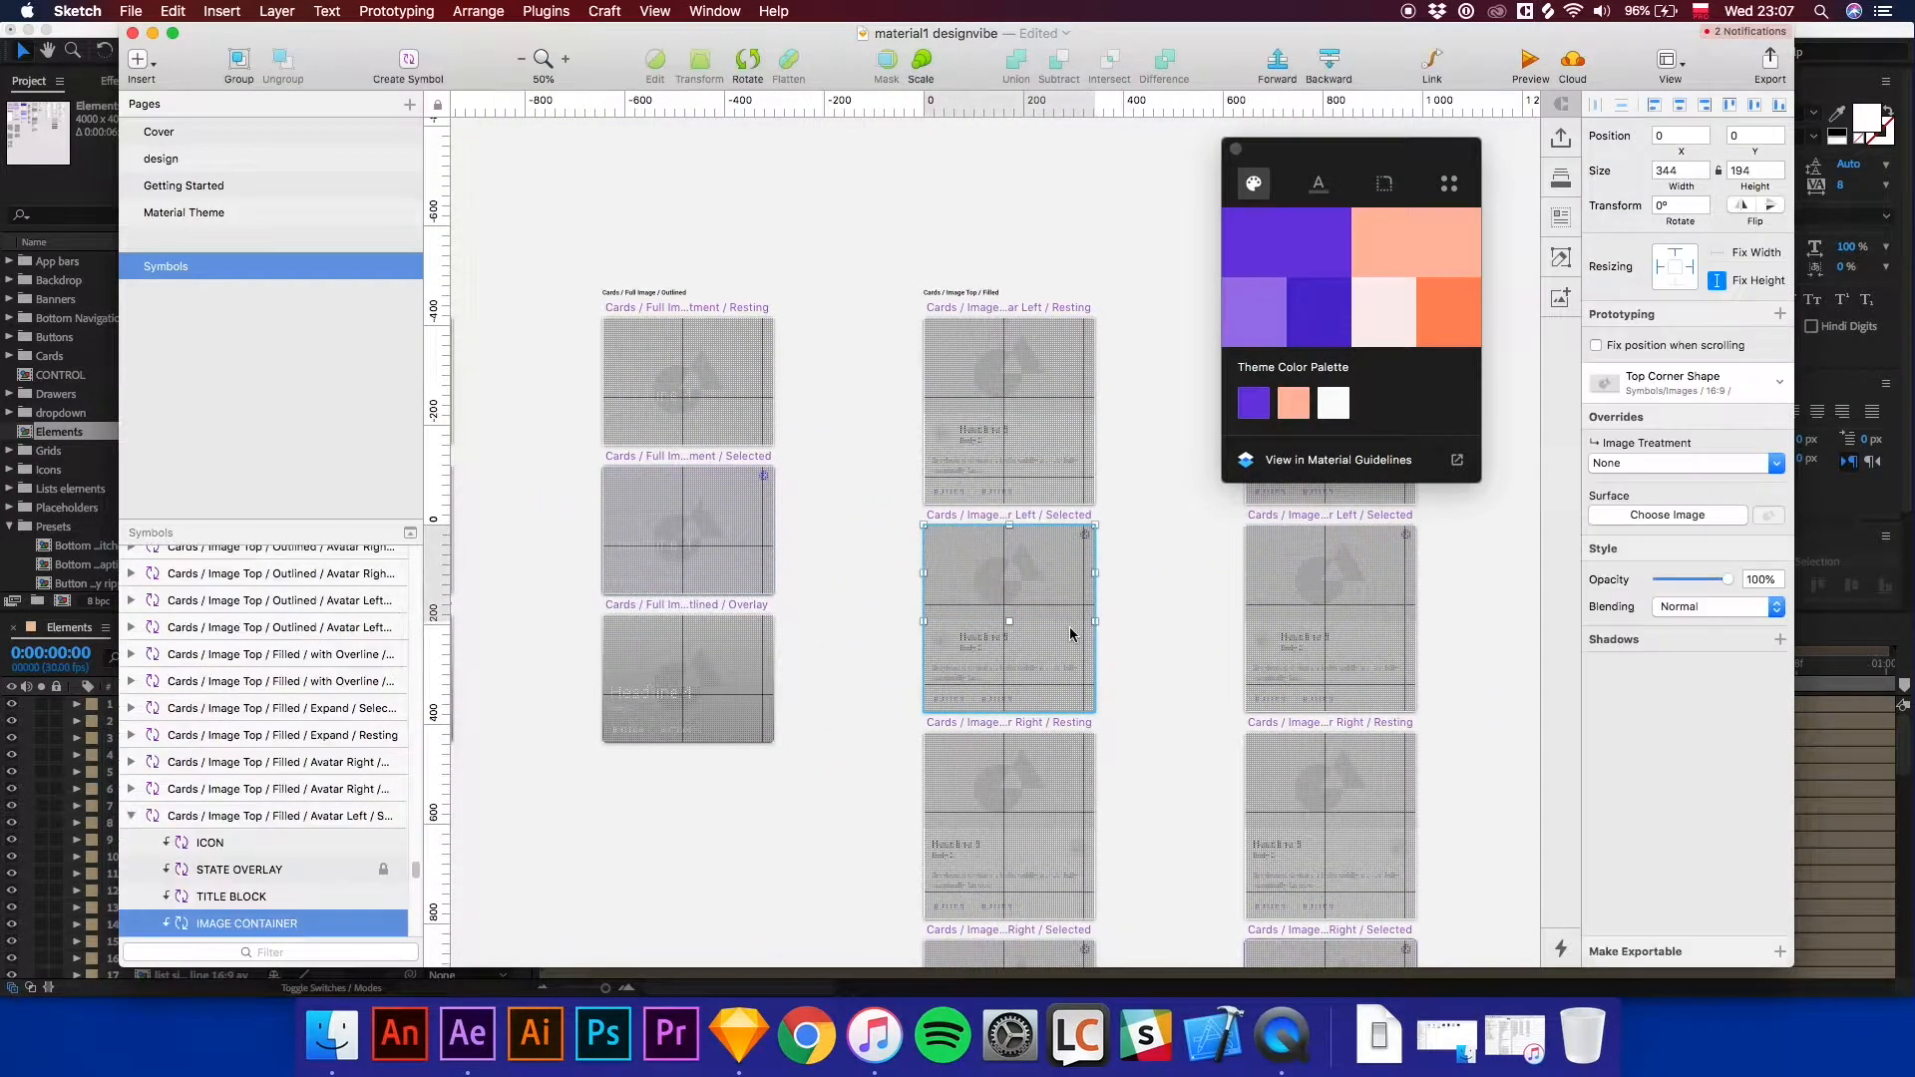
pyautogui.press('super+plus')
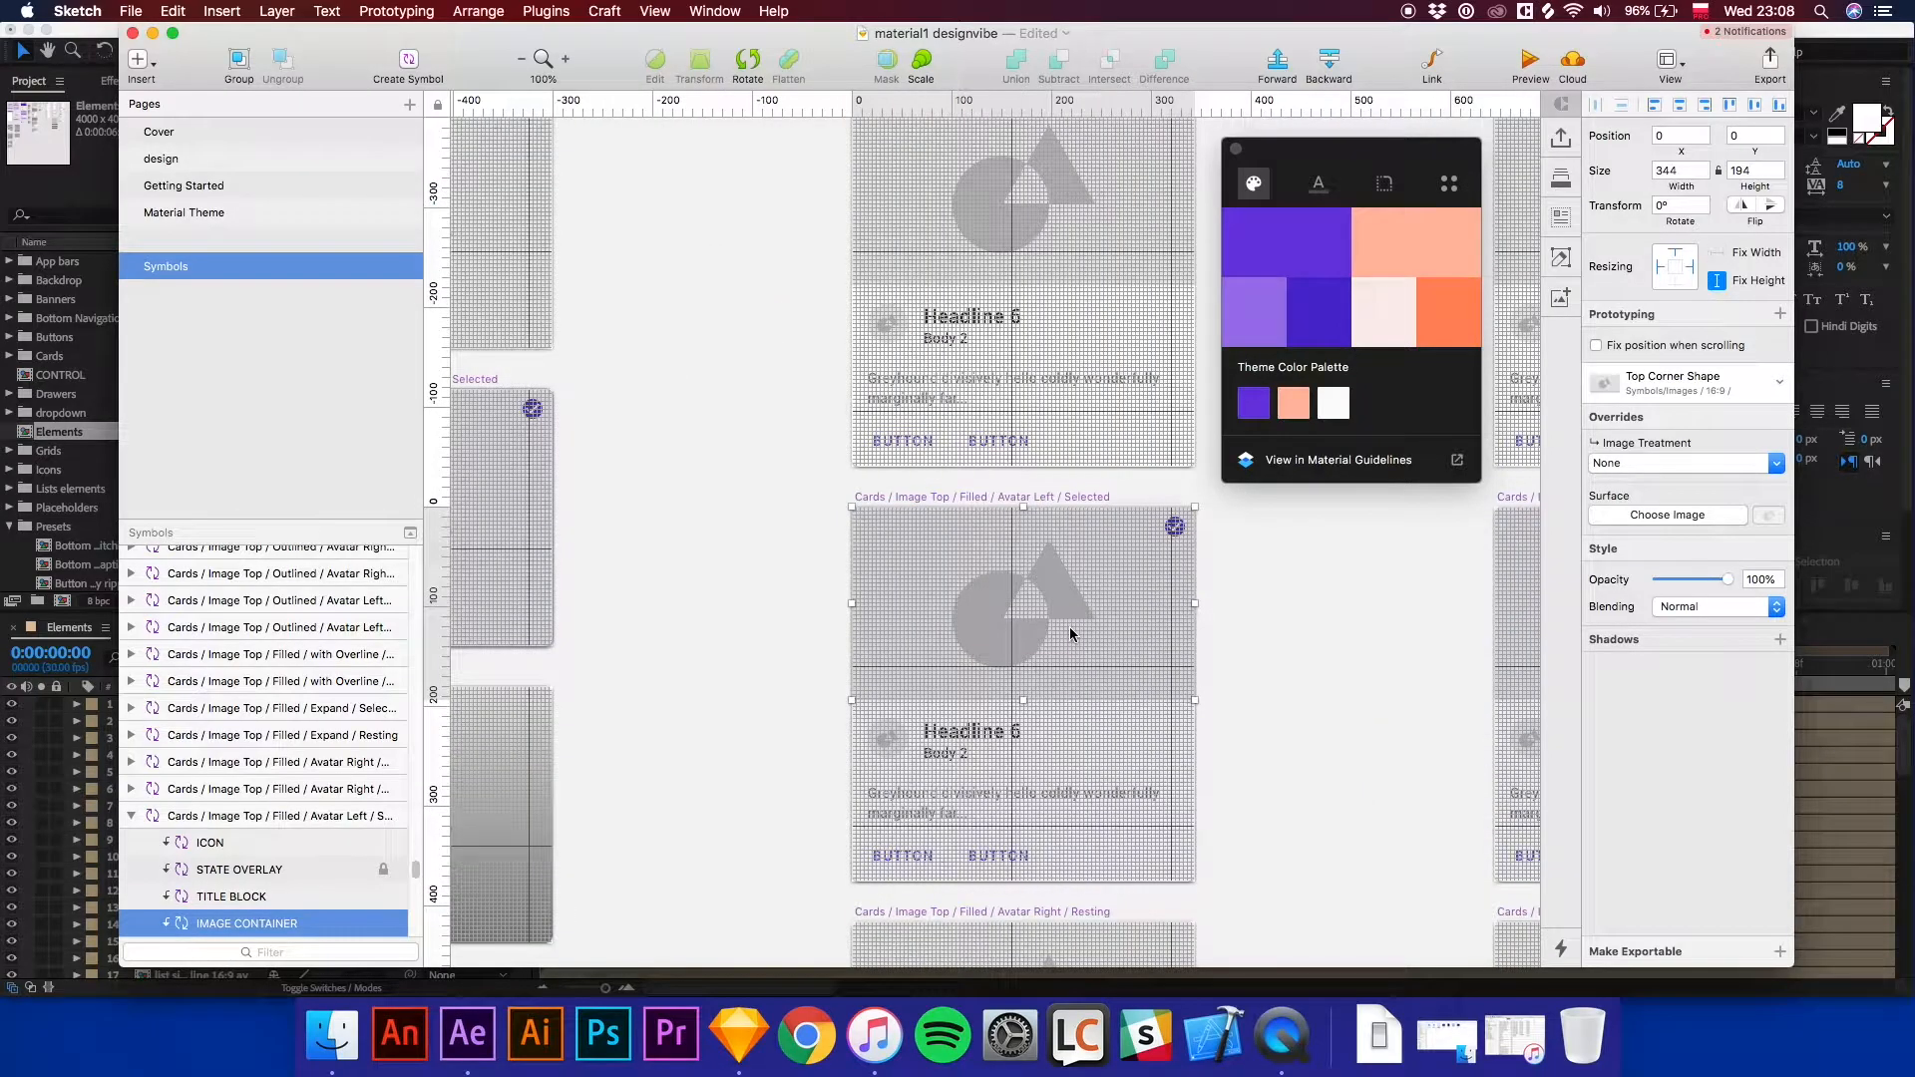
pyautogui.moveTo(1070, 389); pyautogui.dragTo(1033, 643)
pyautogui.click(1047, 582)
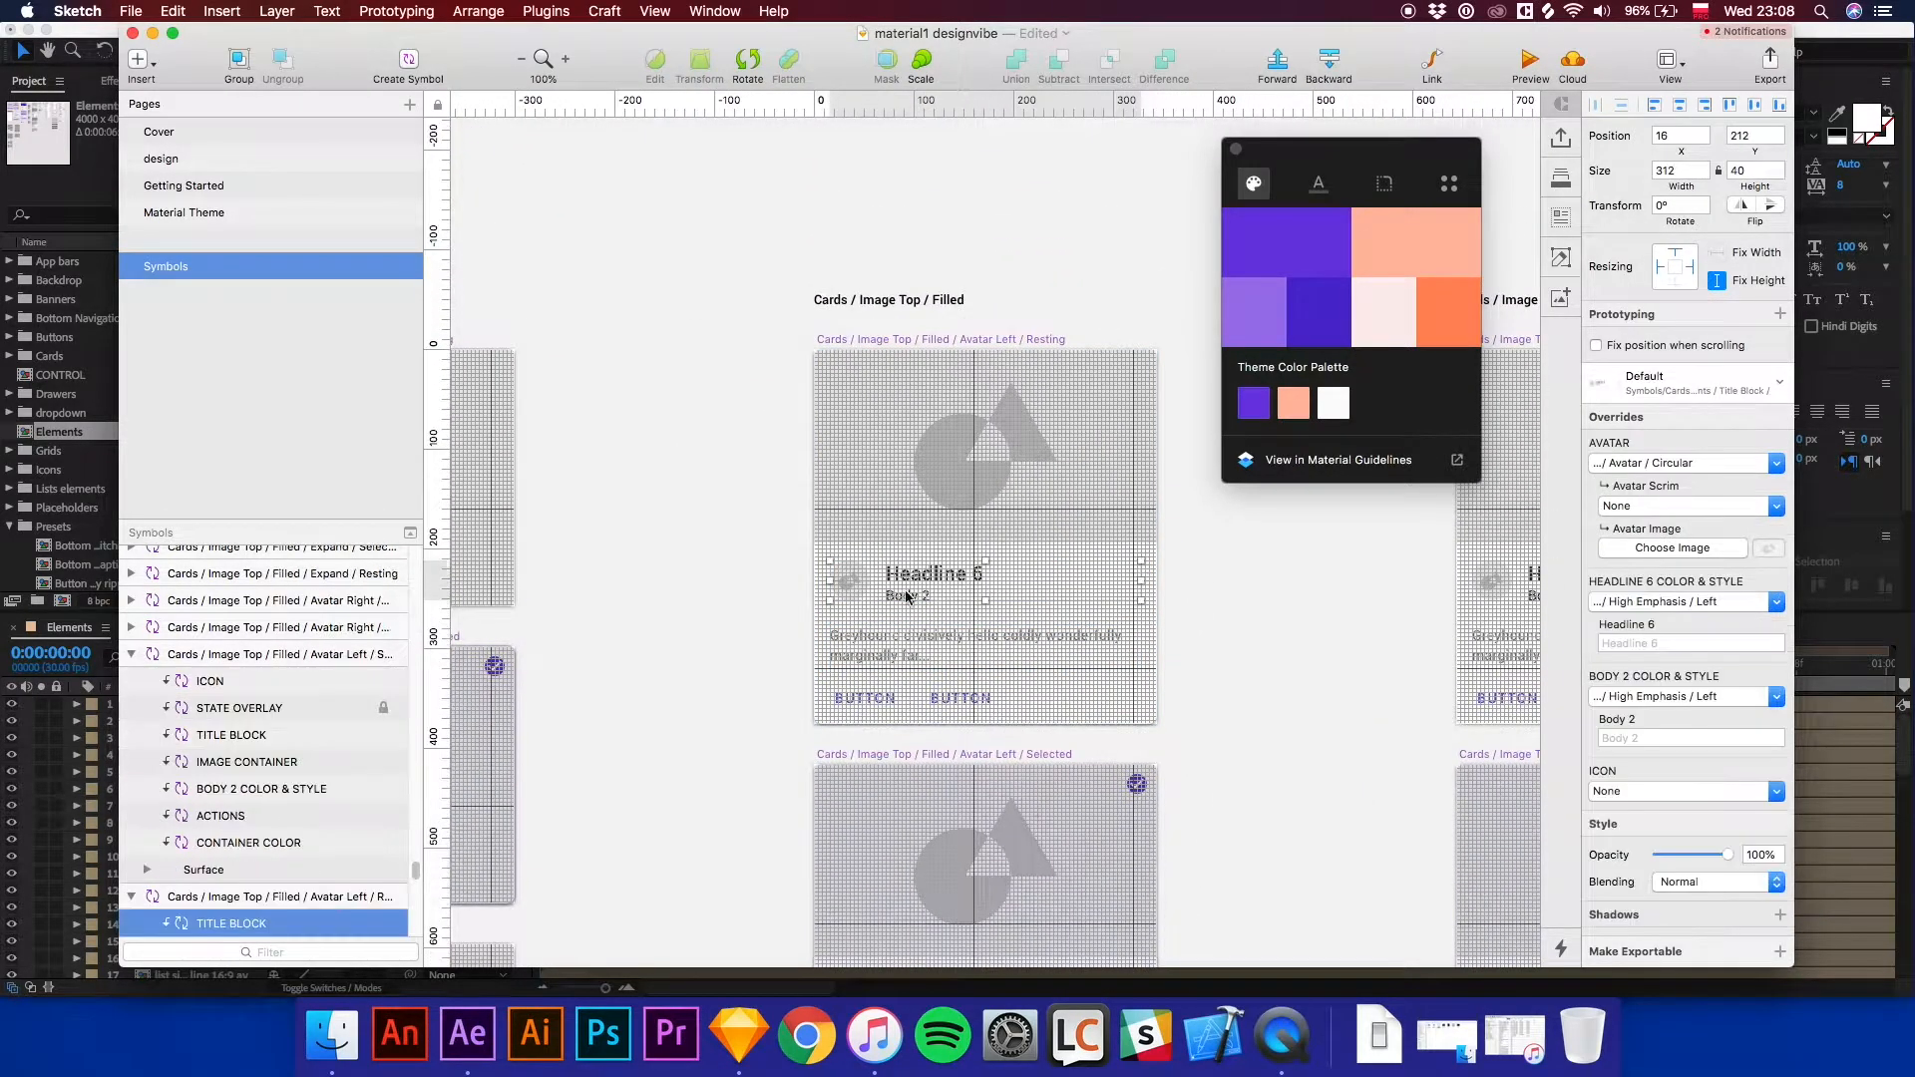
pyautogui.scroll(-3, 269, 829)
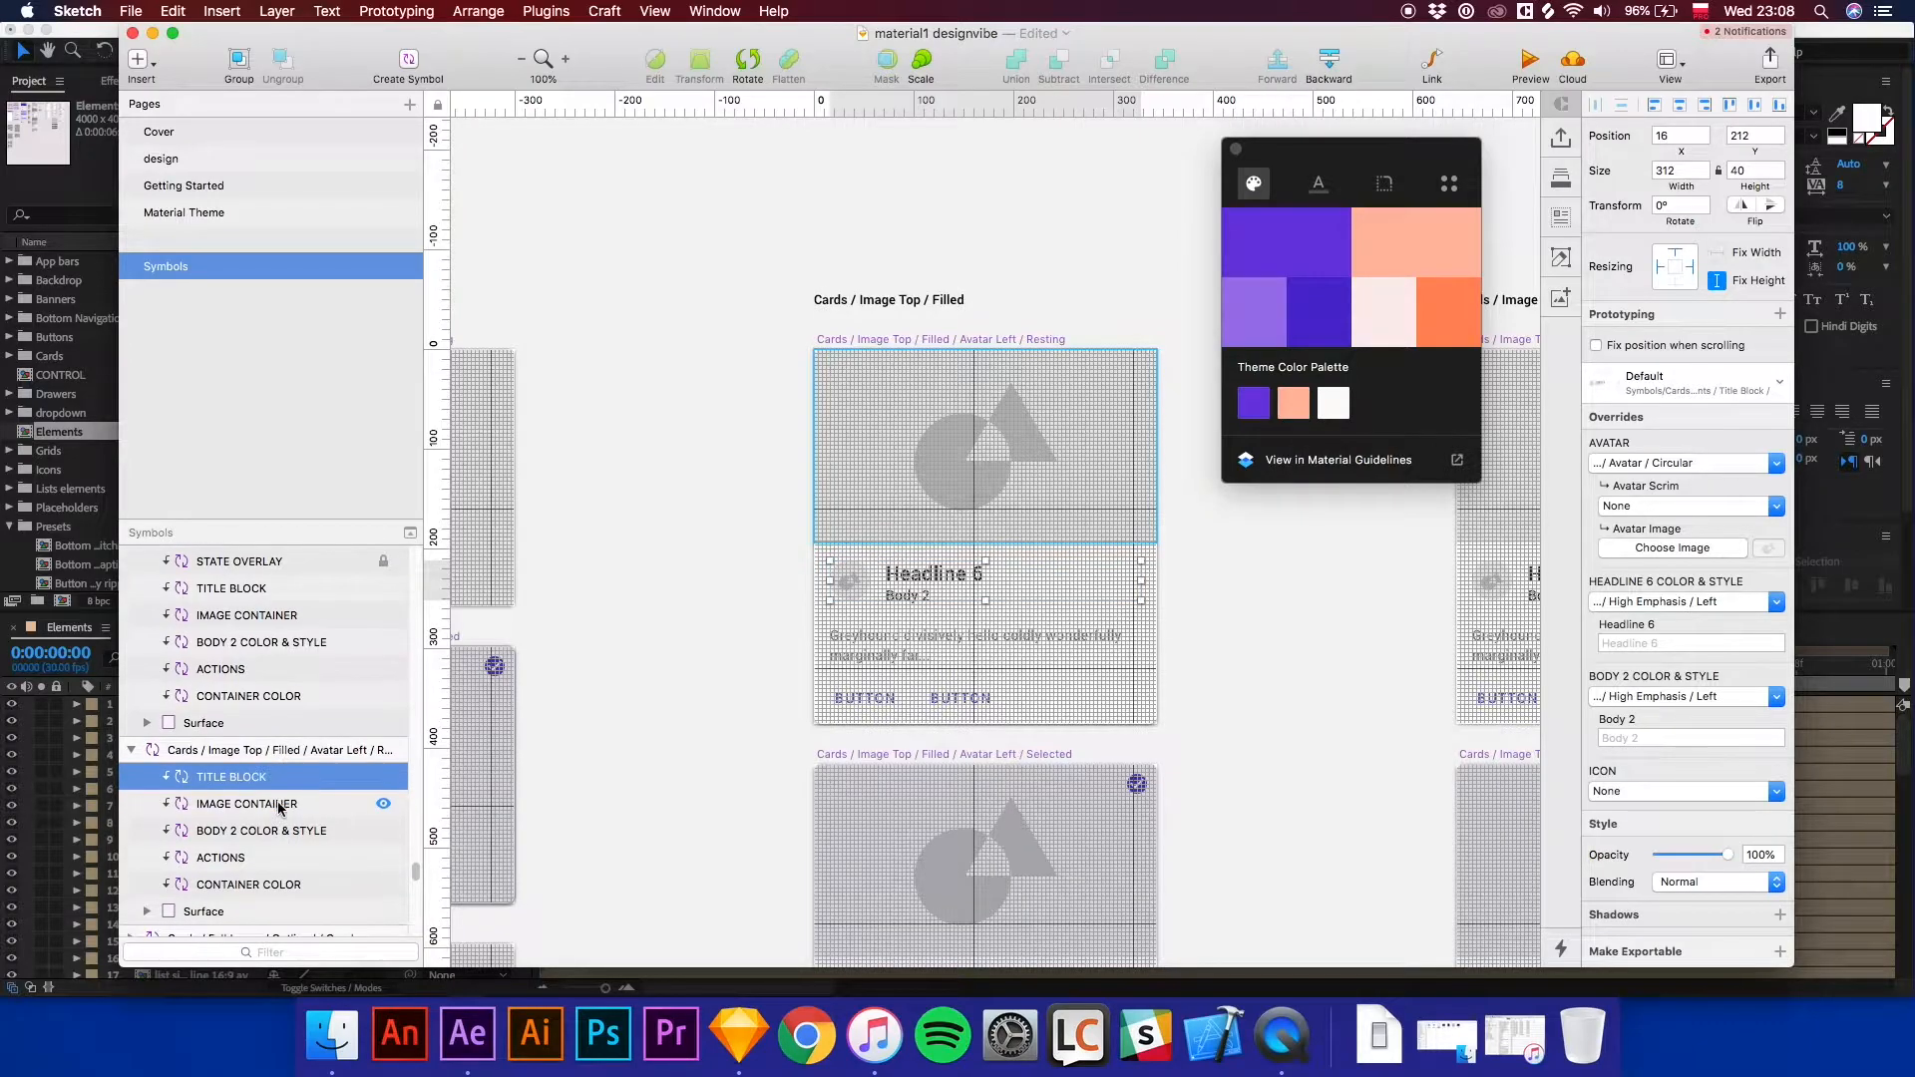
pyautogui.click(237, 803)
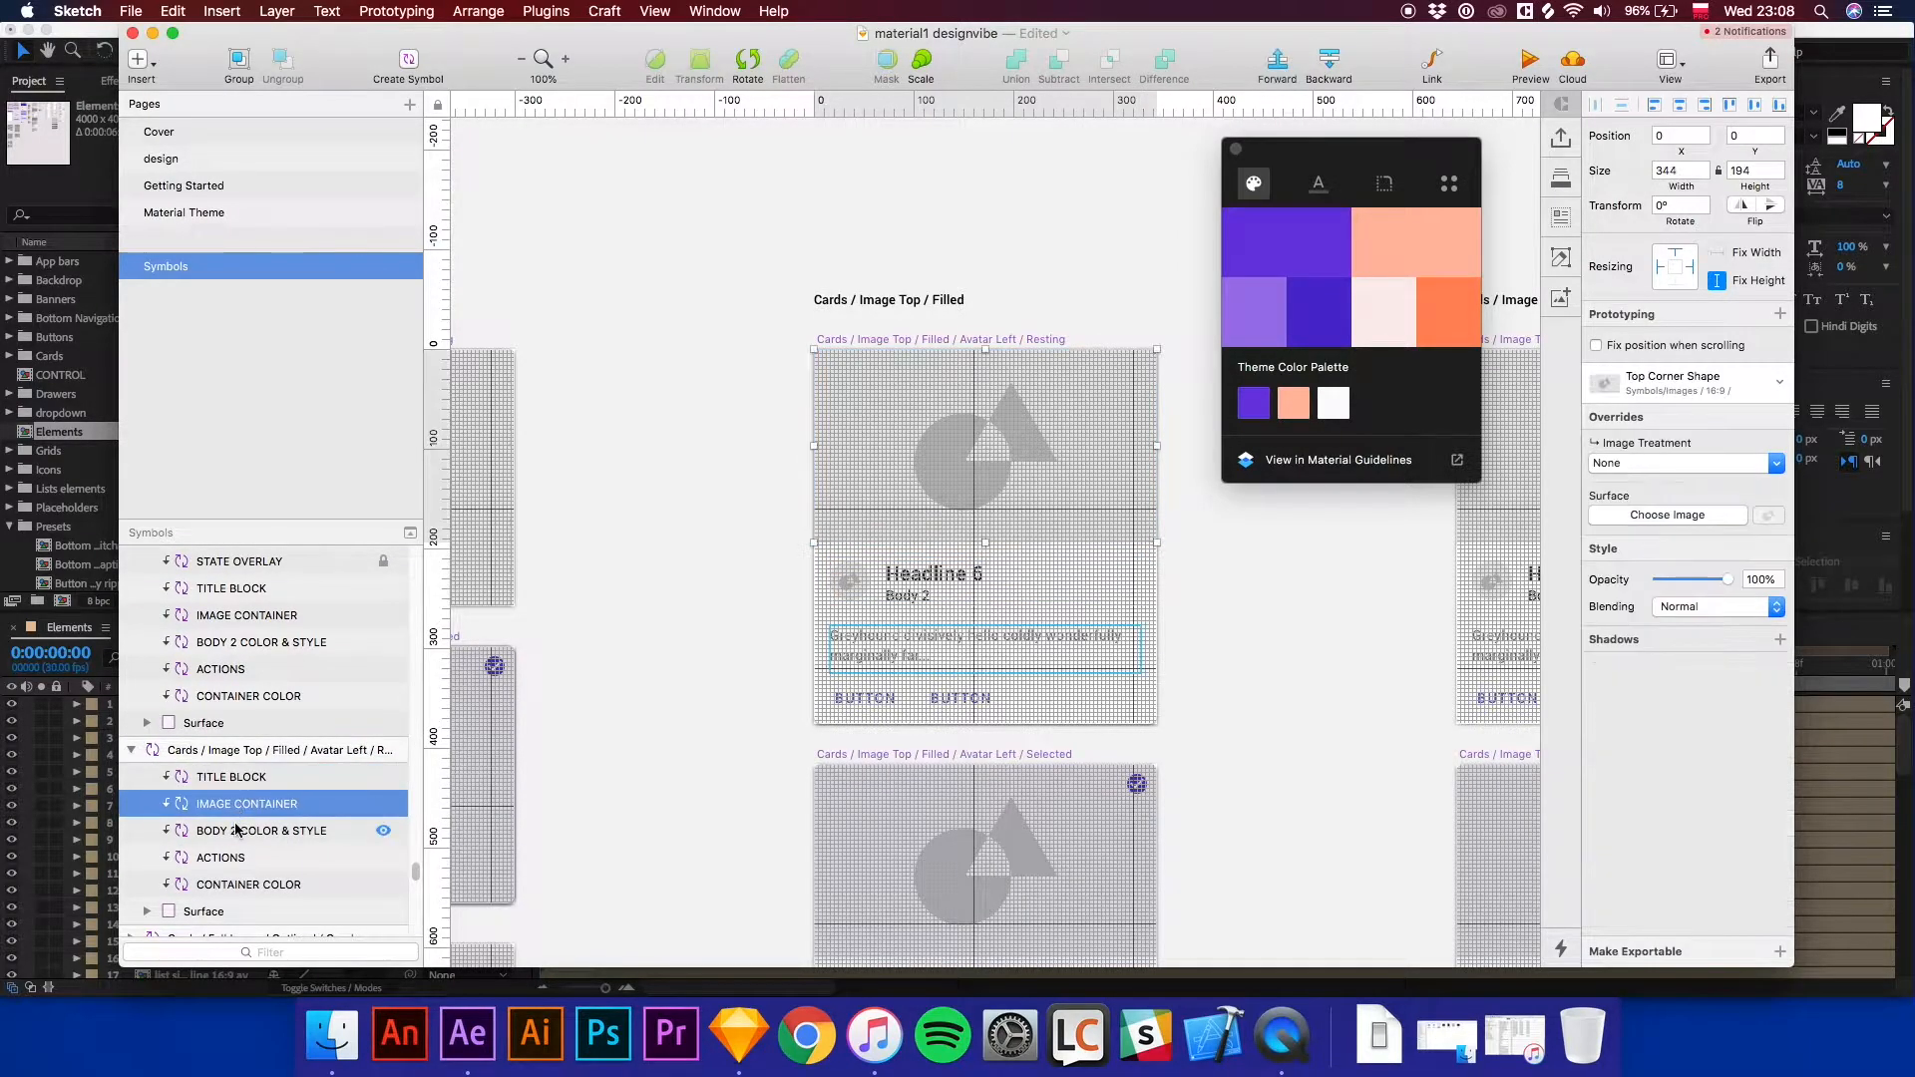
pyautogui.click(237, 829)
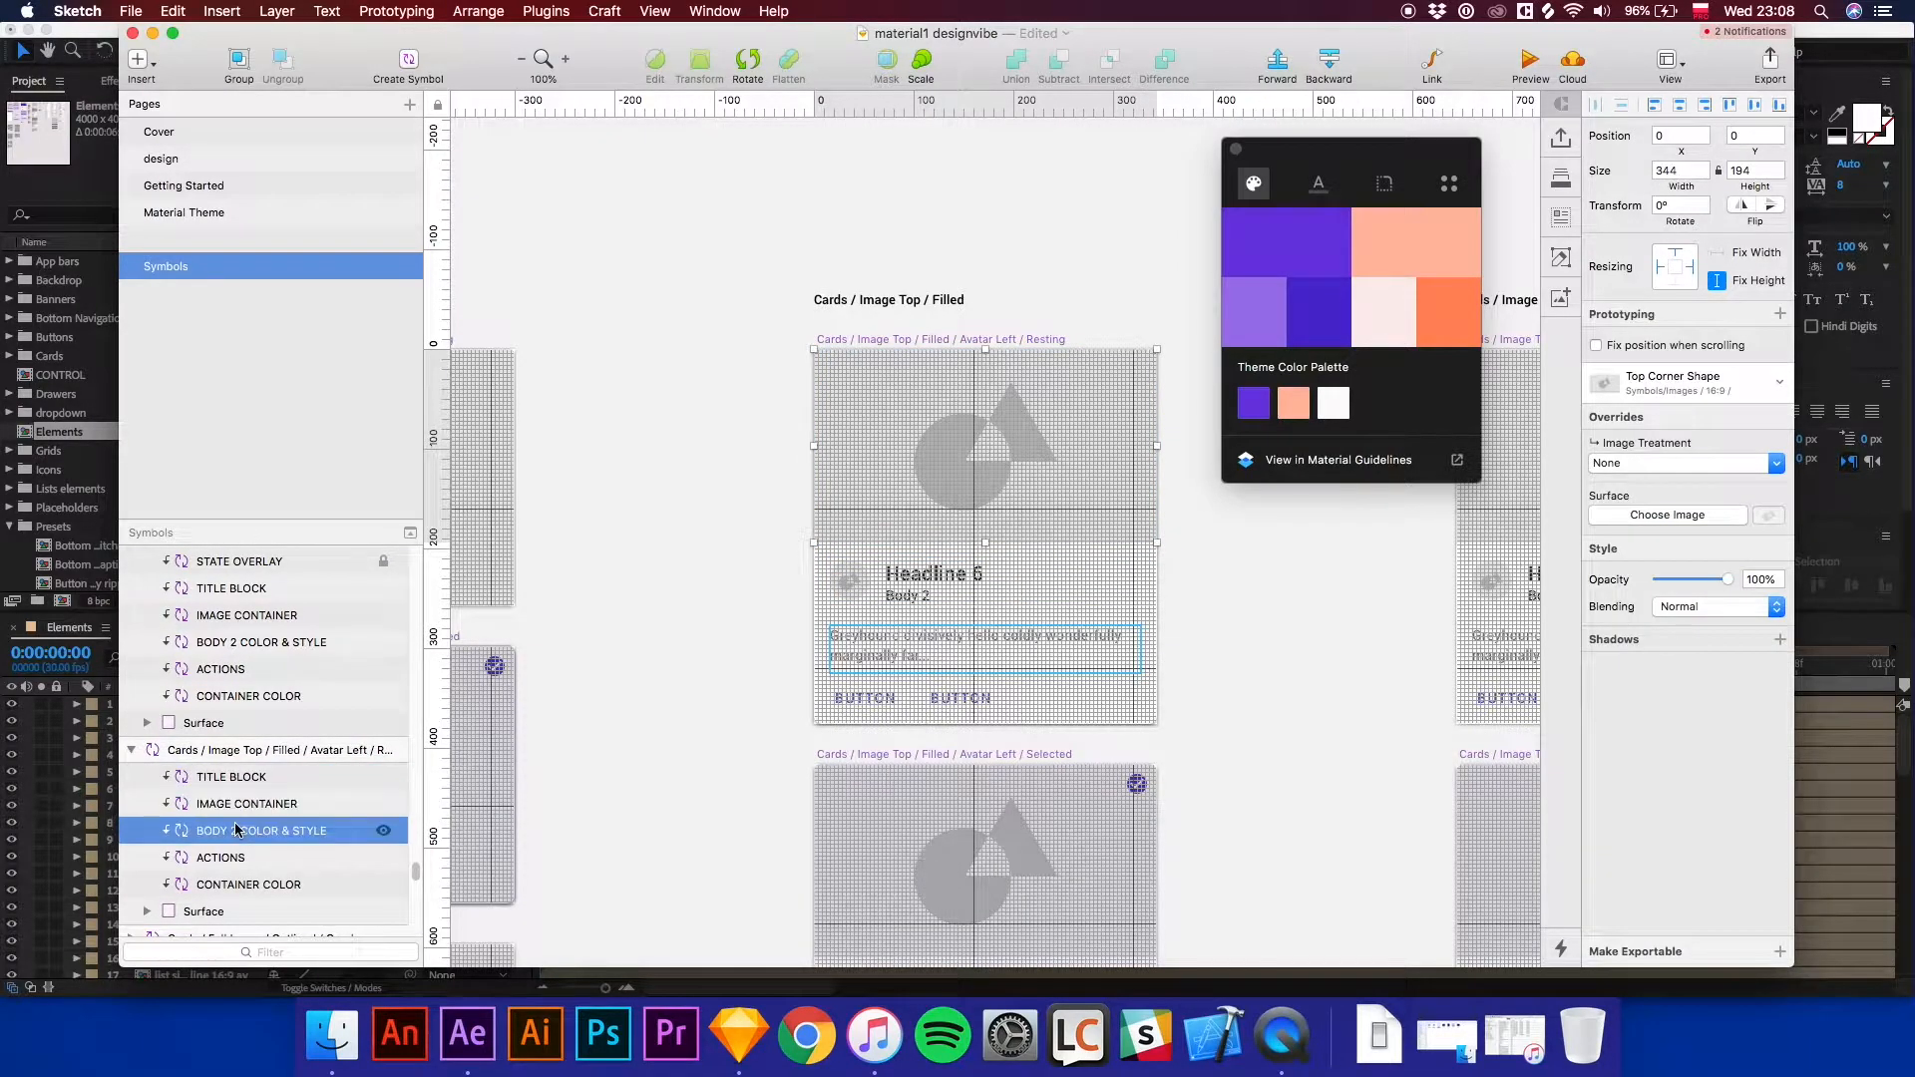
pyautogui.click(551, 14)
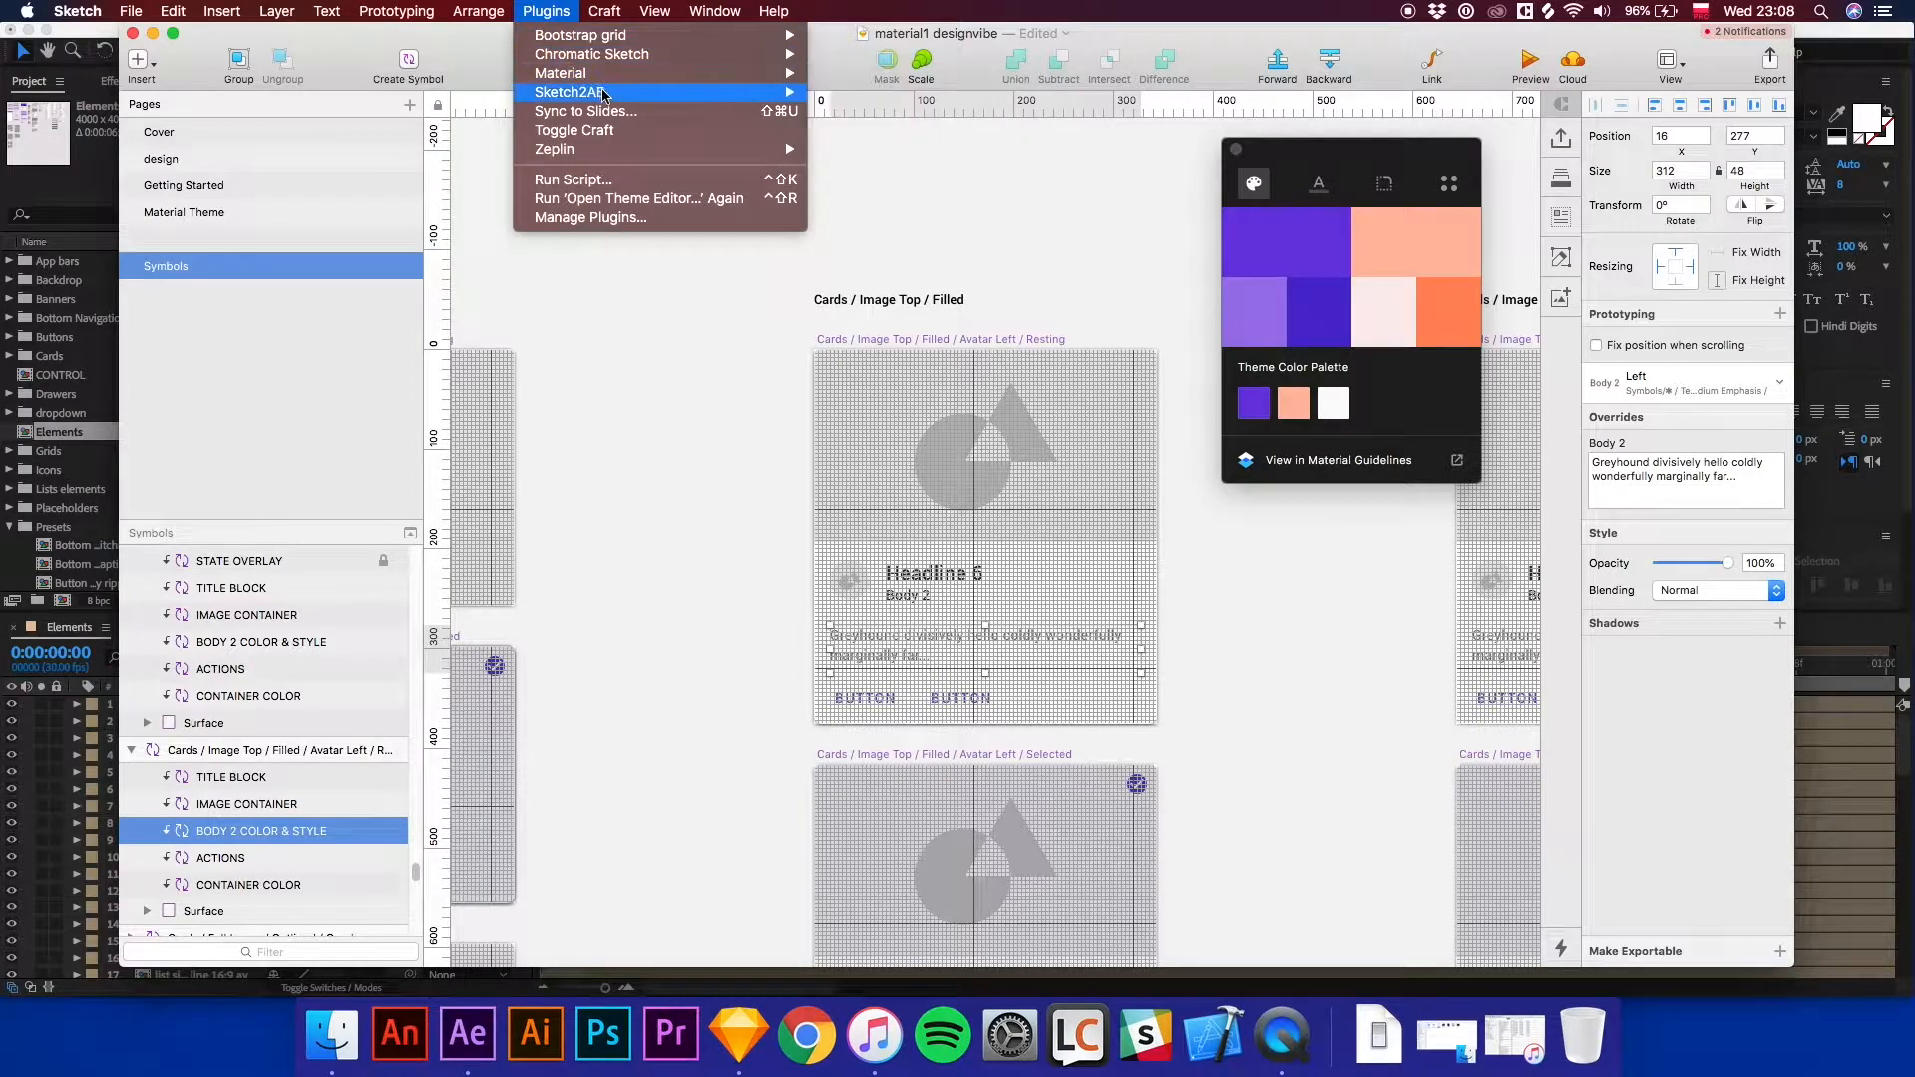
pyautogui.moveTo(611, 96)
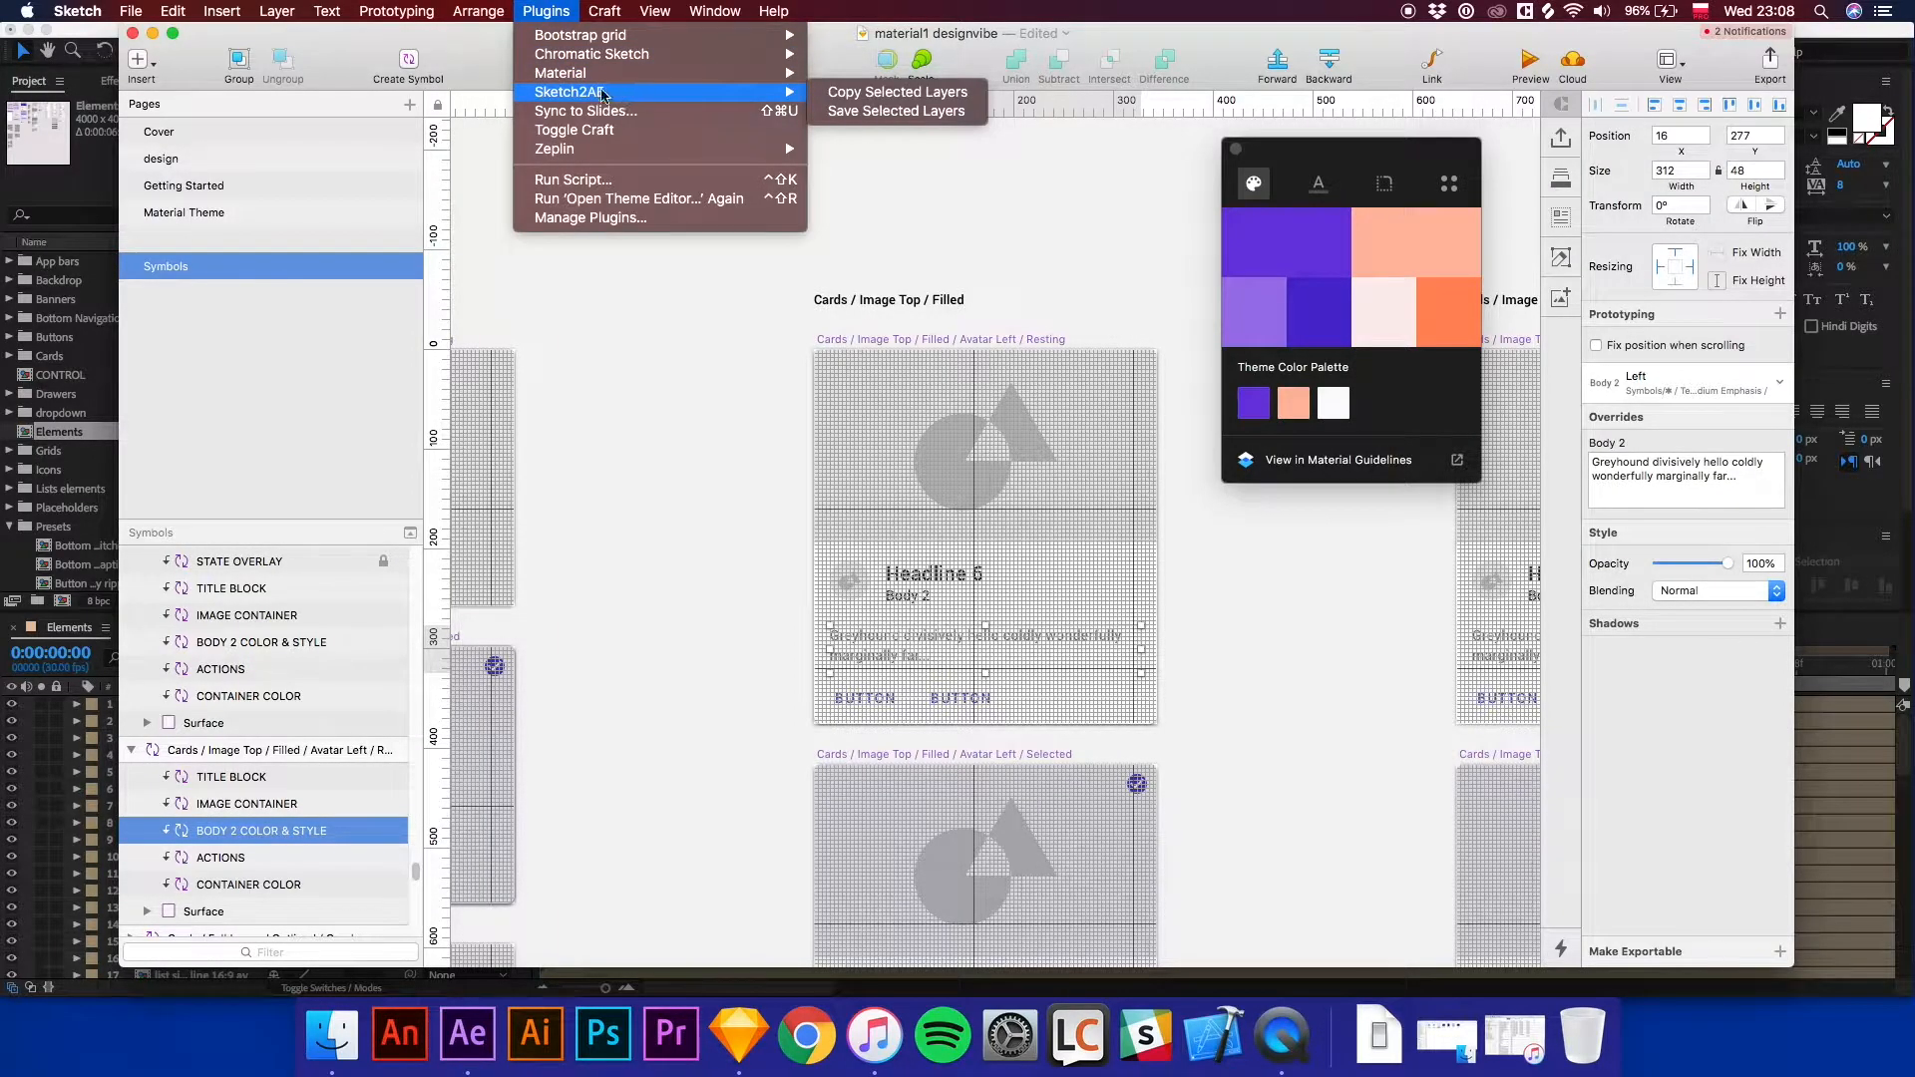
pyautogui.click(665, 358)
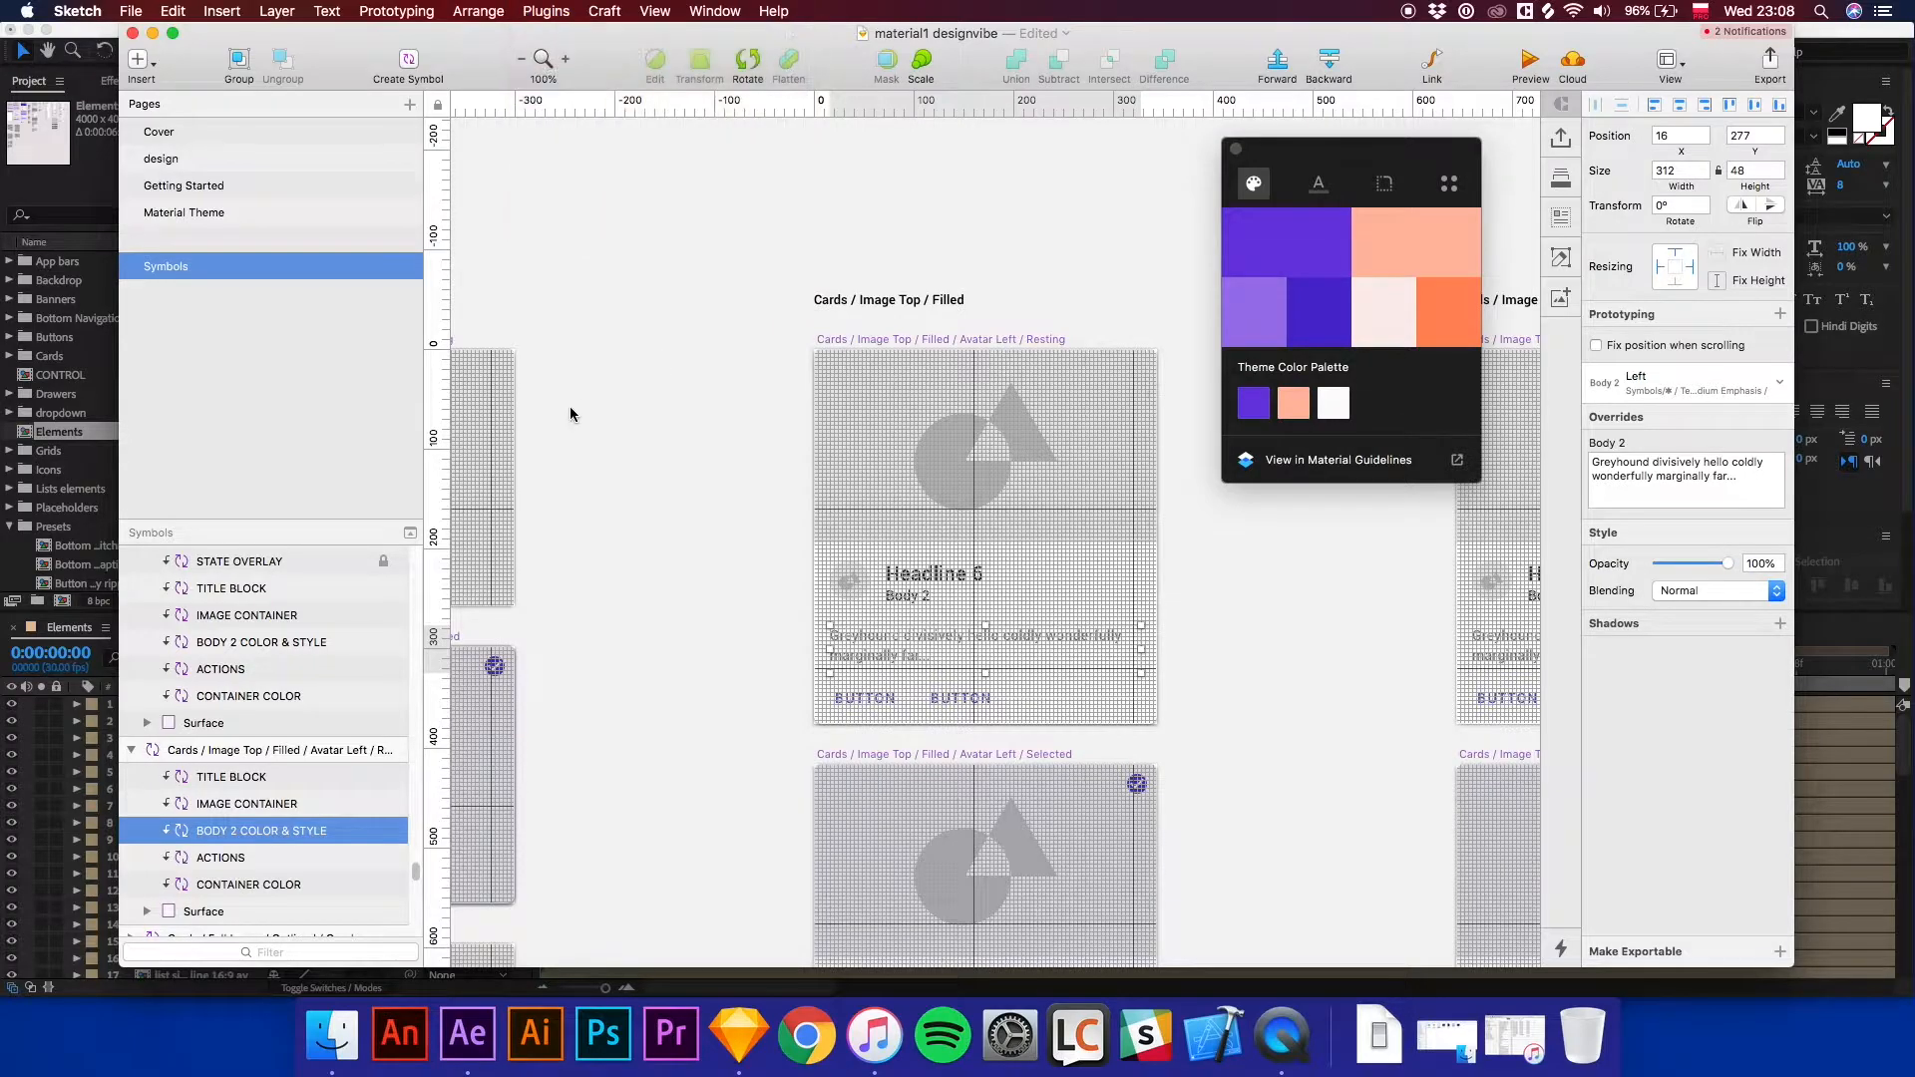
# Detach the Body 2 Color & Style layer of that card from its symbol.
pyautogui.click(231, 853)
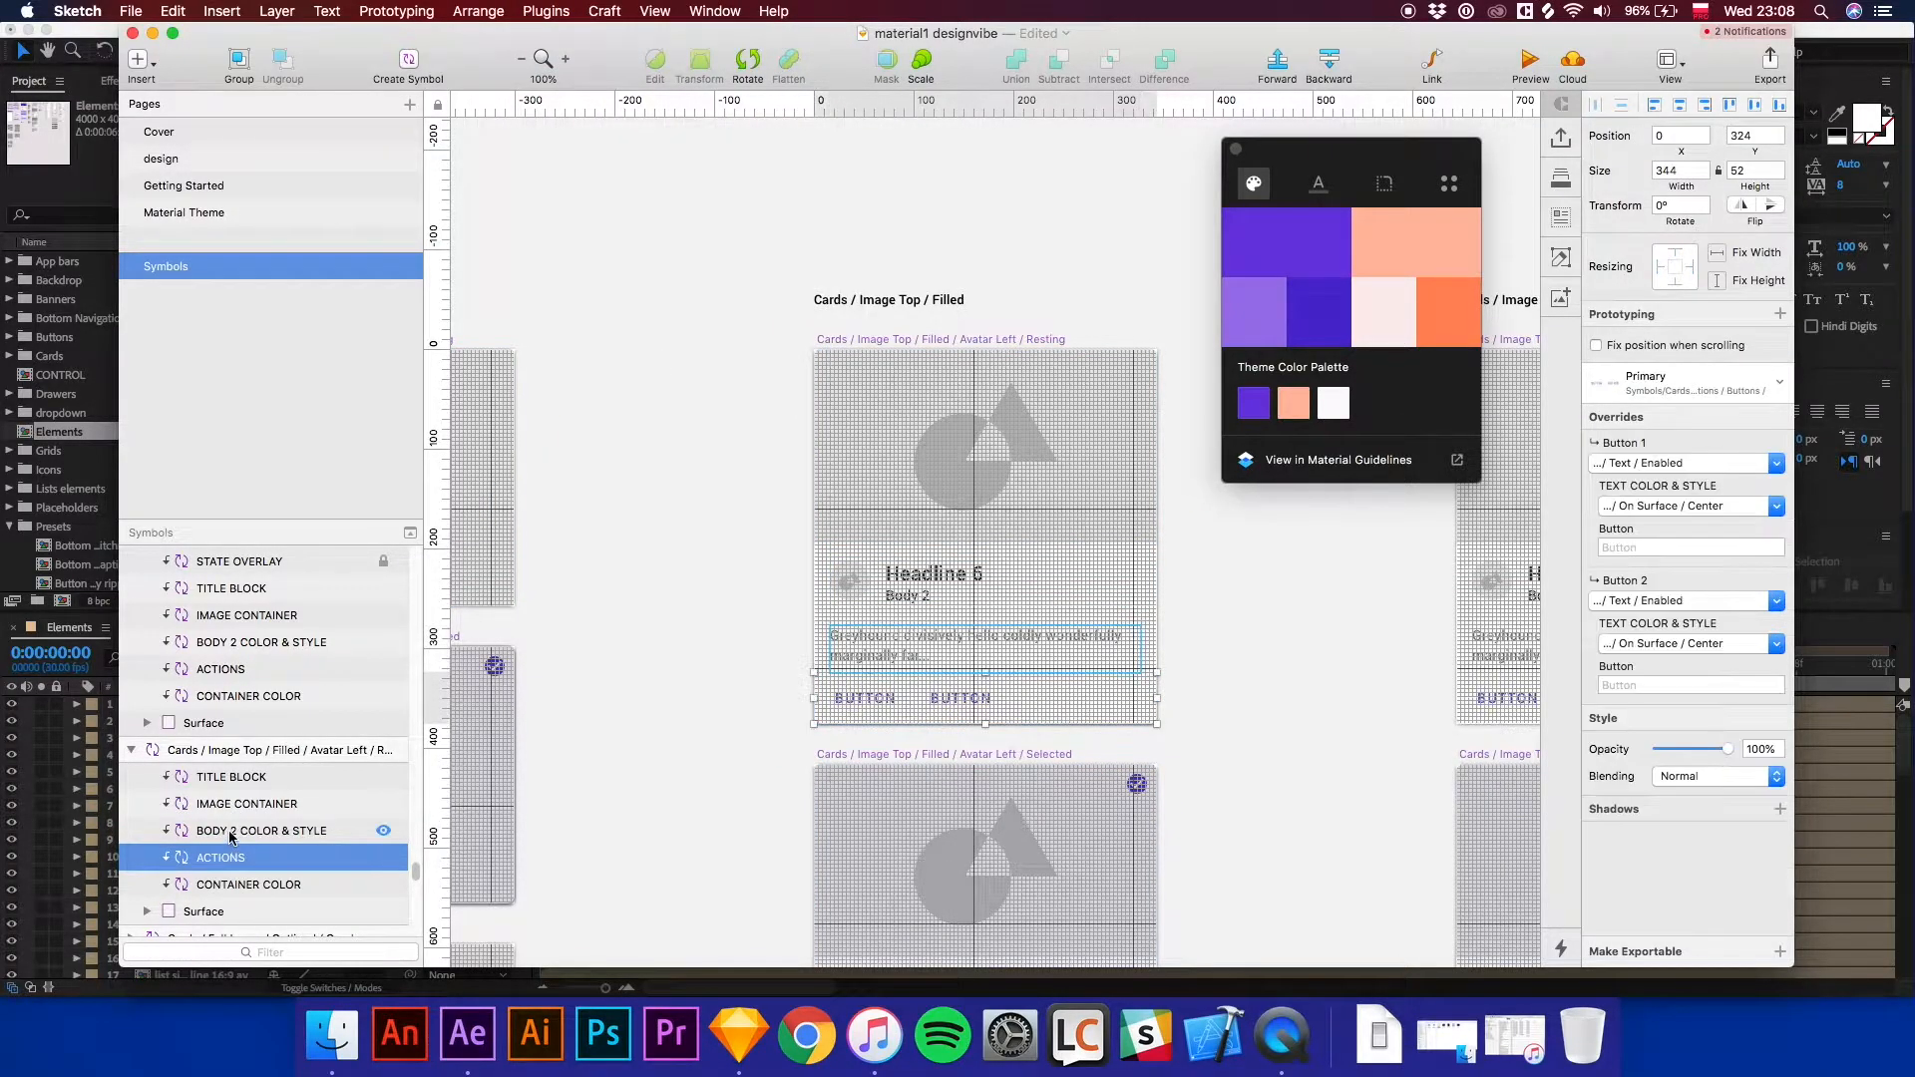
pyautogui.click(230, 833)
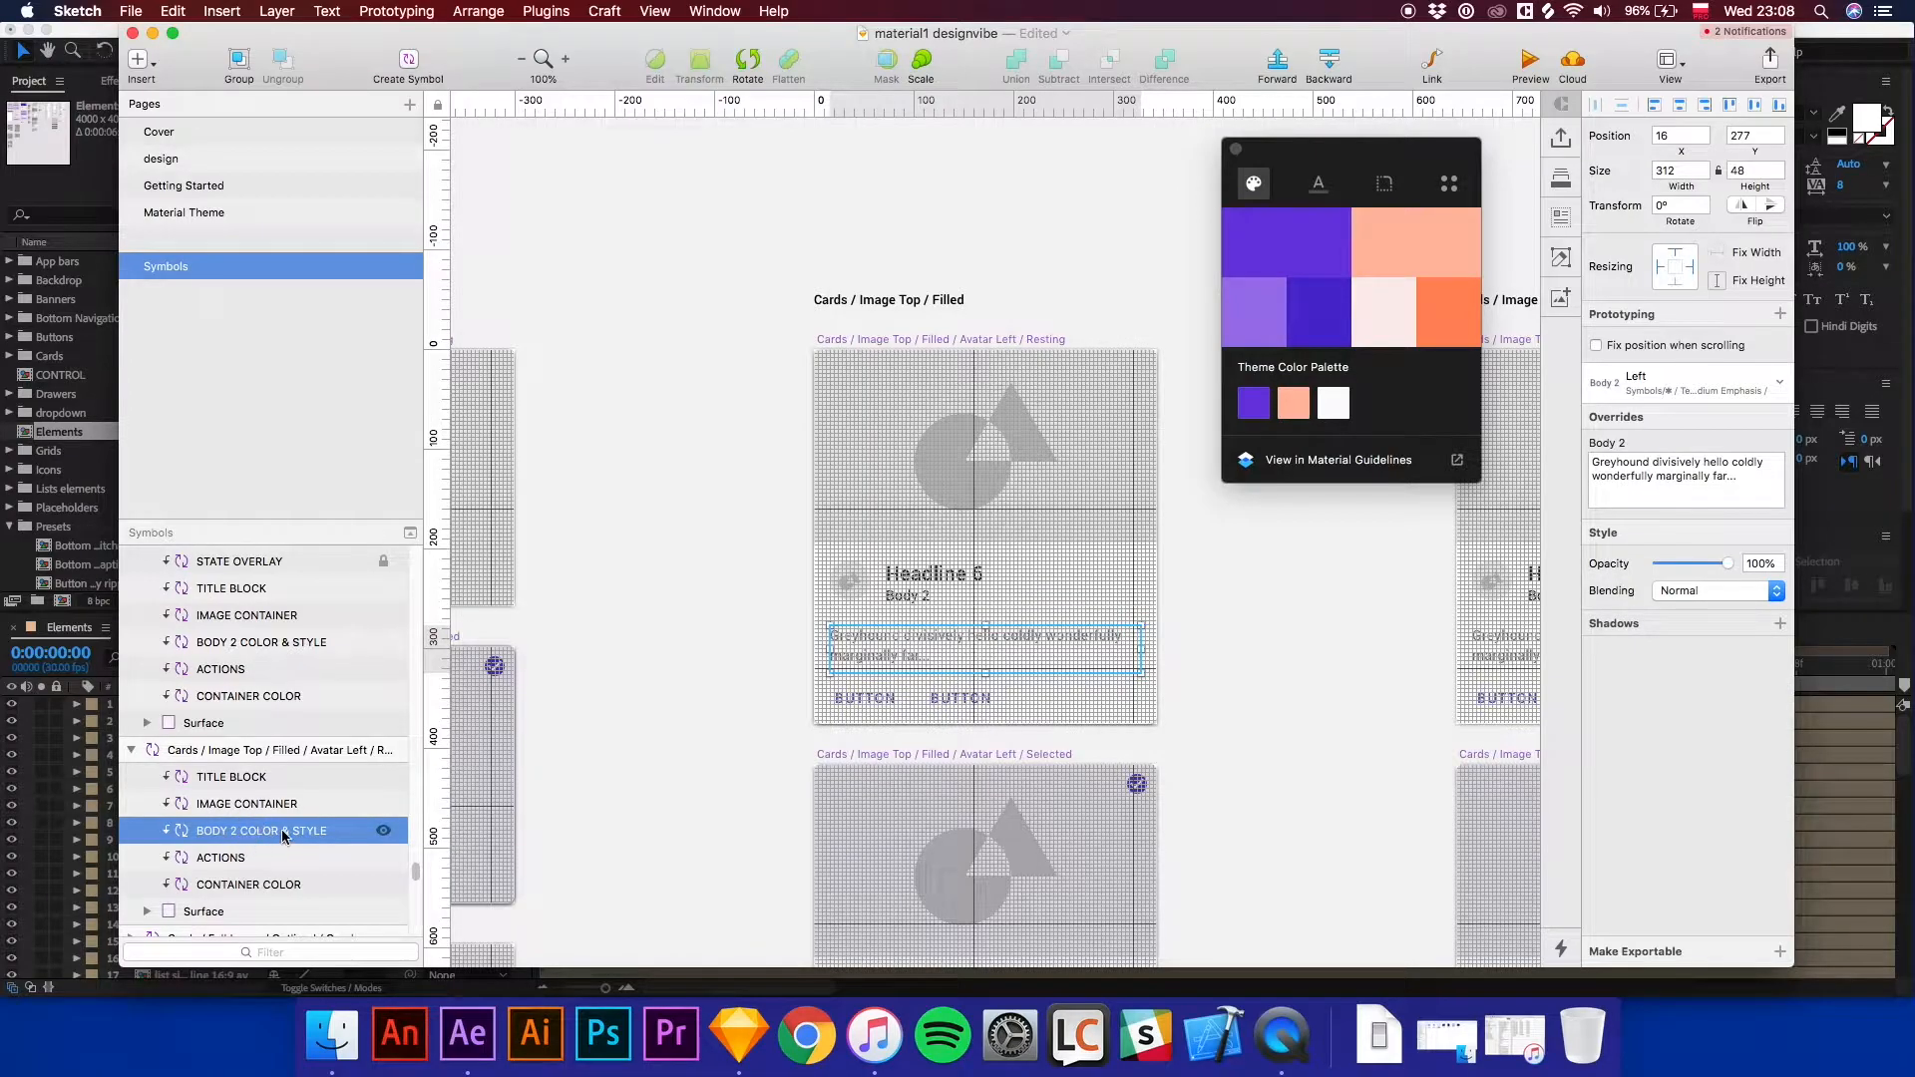
pyautogui.click(280, 803)
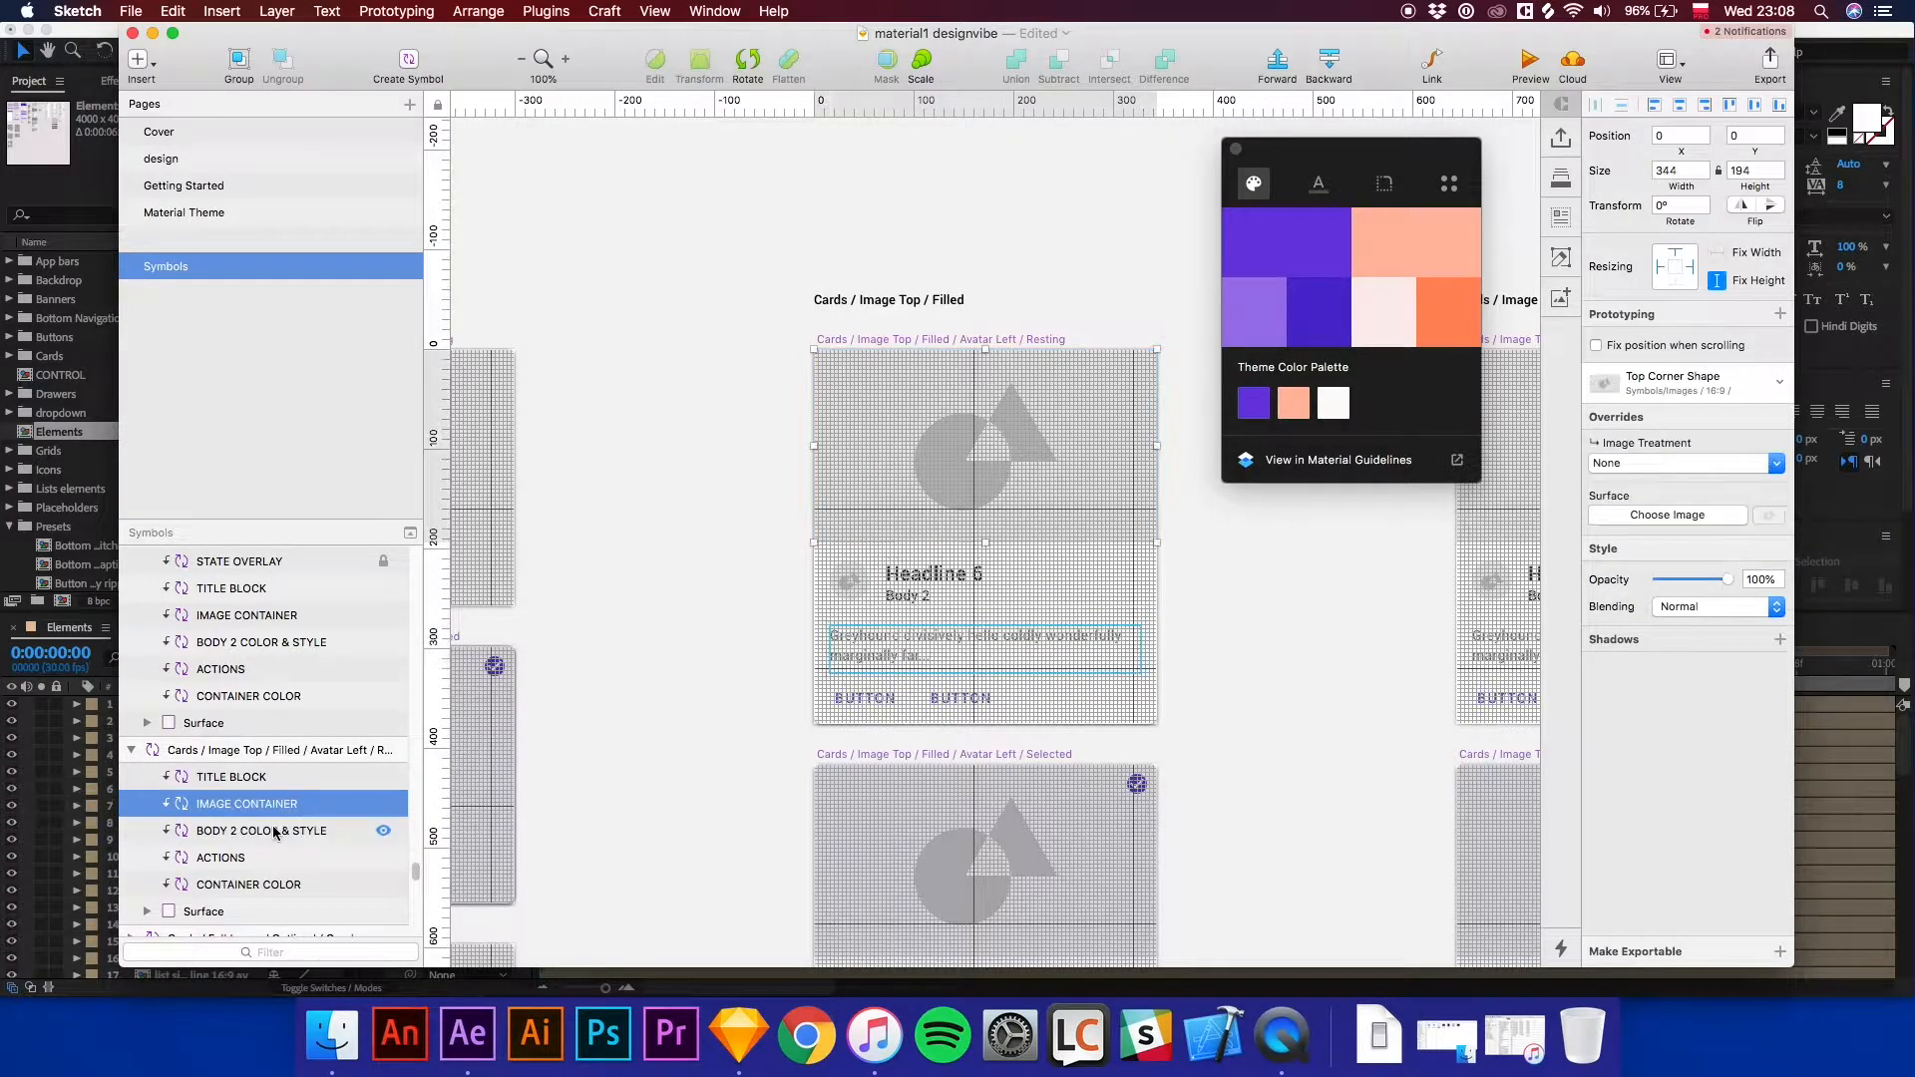
pyautogui.click(271, 834)
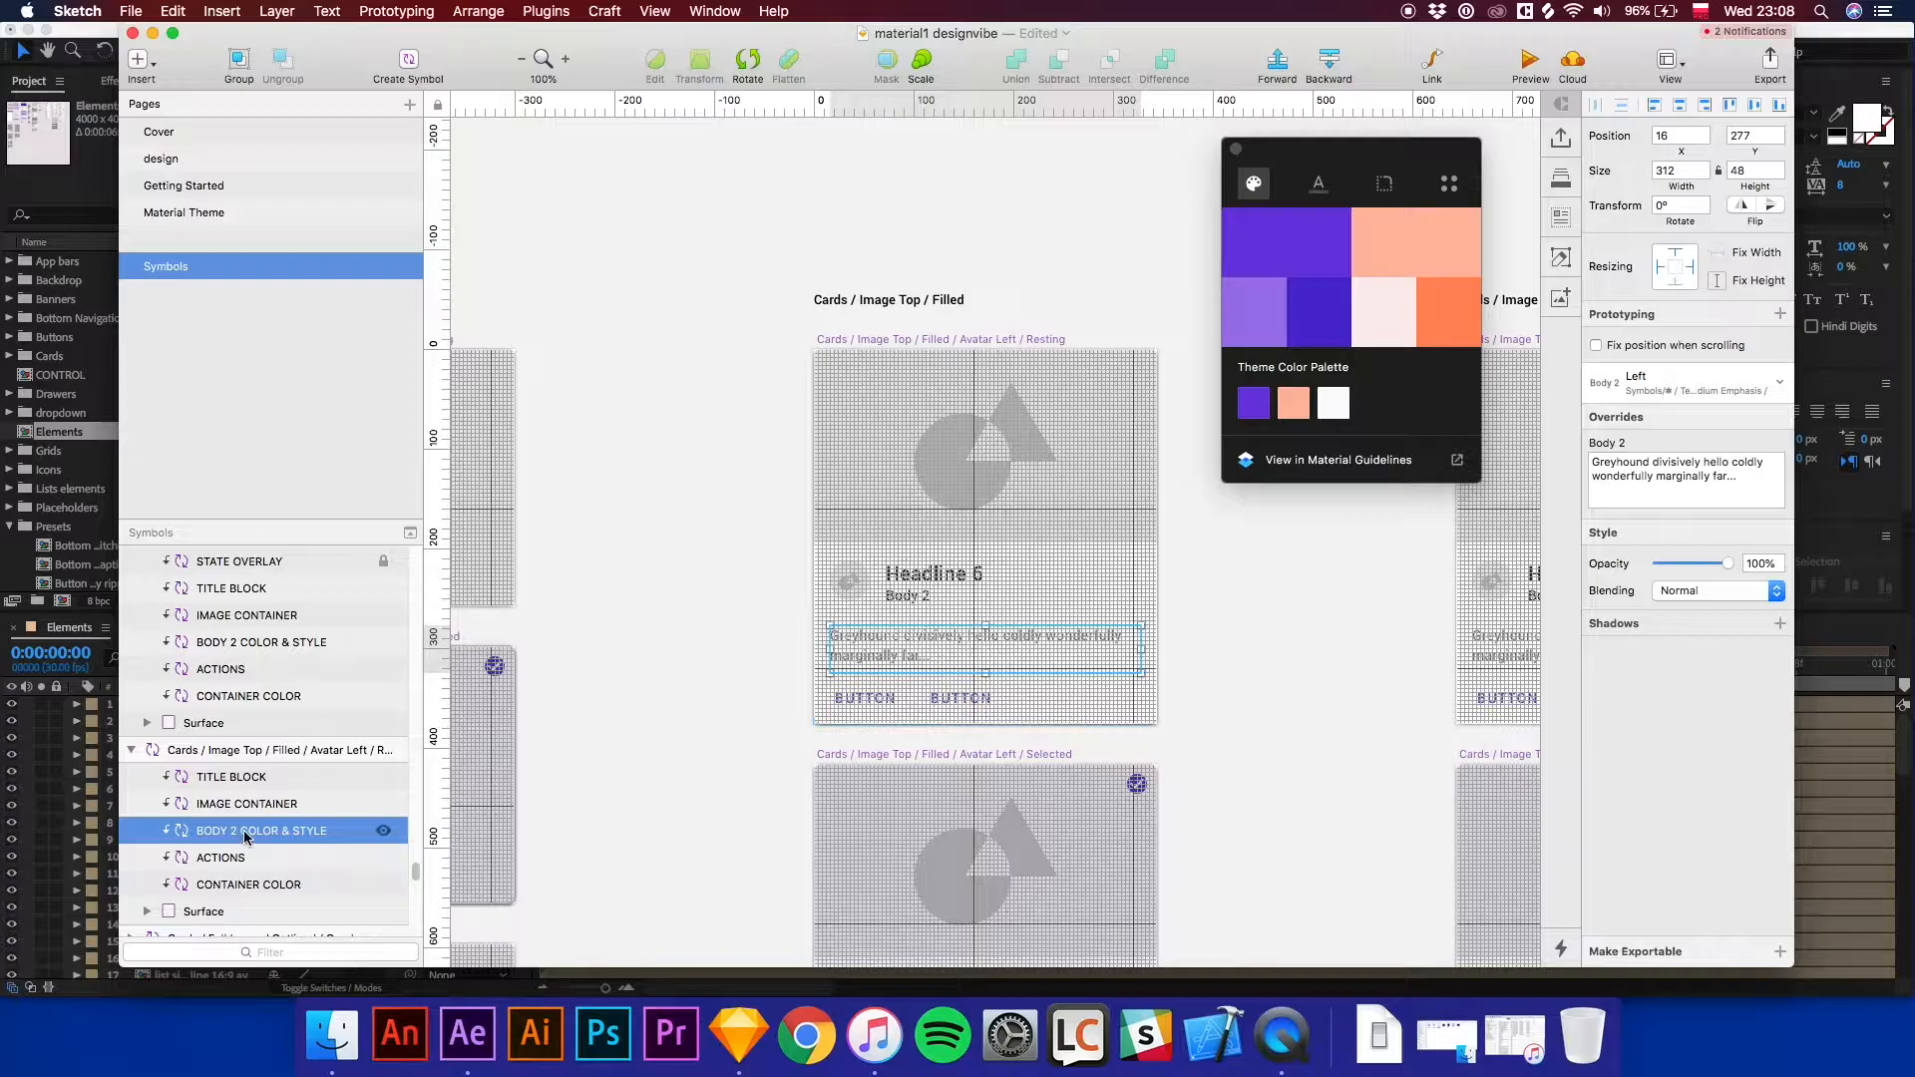
pyautogui.rightClick(246, 832)
pyautogui.click(305, 959)
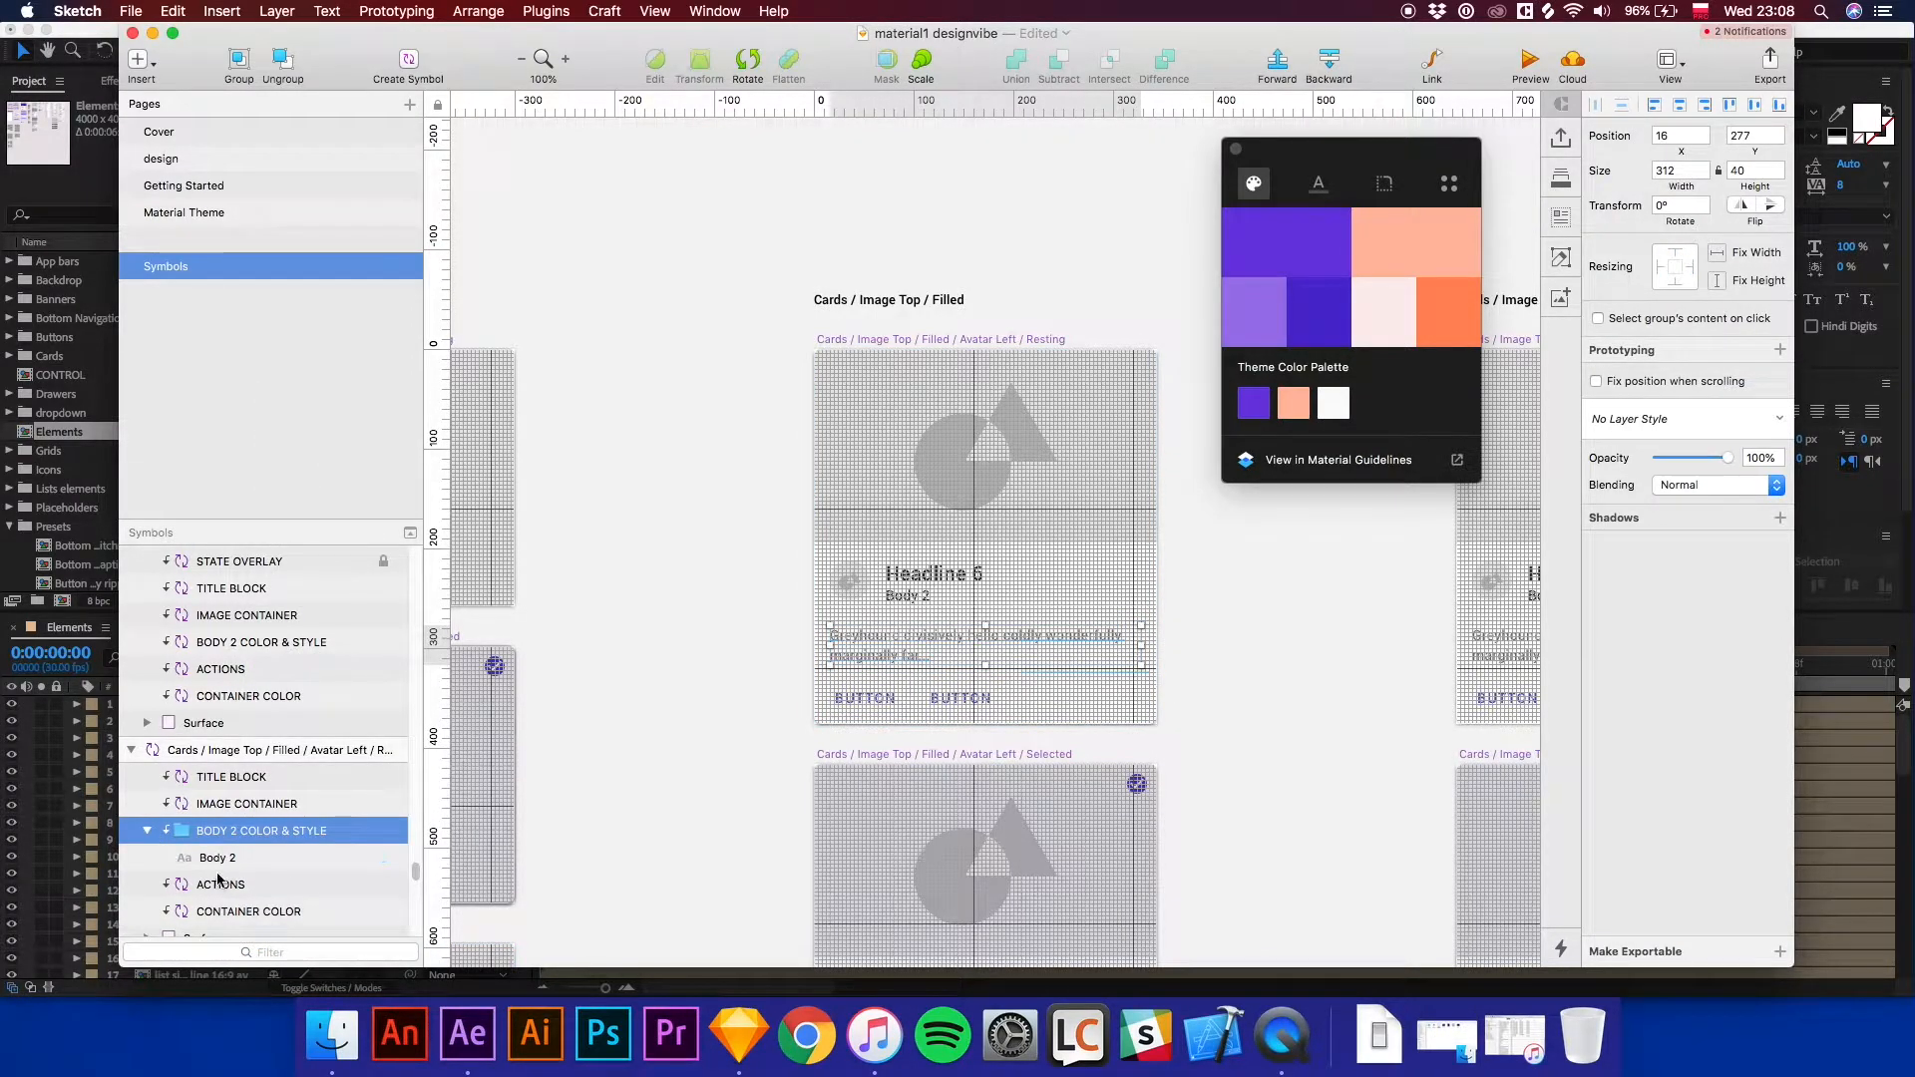
# Detach the card's Actions layer from its symbol.
pyautogui.click(219, 884)
pyautogui.rightClick(220, 884)
pyautogui.click(299, 957)
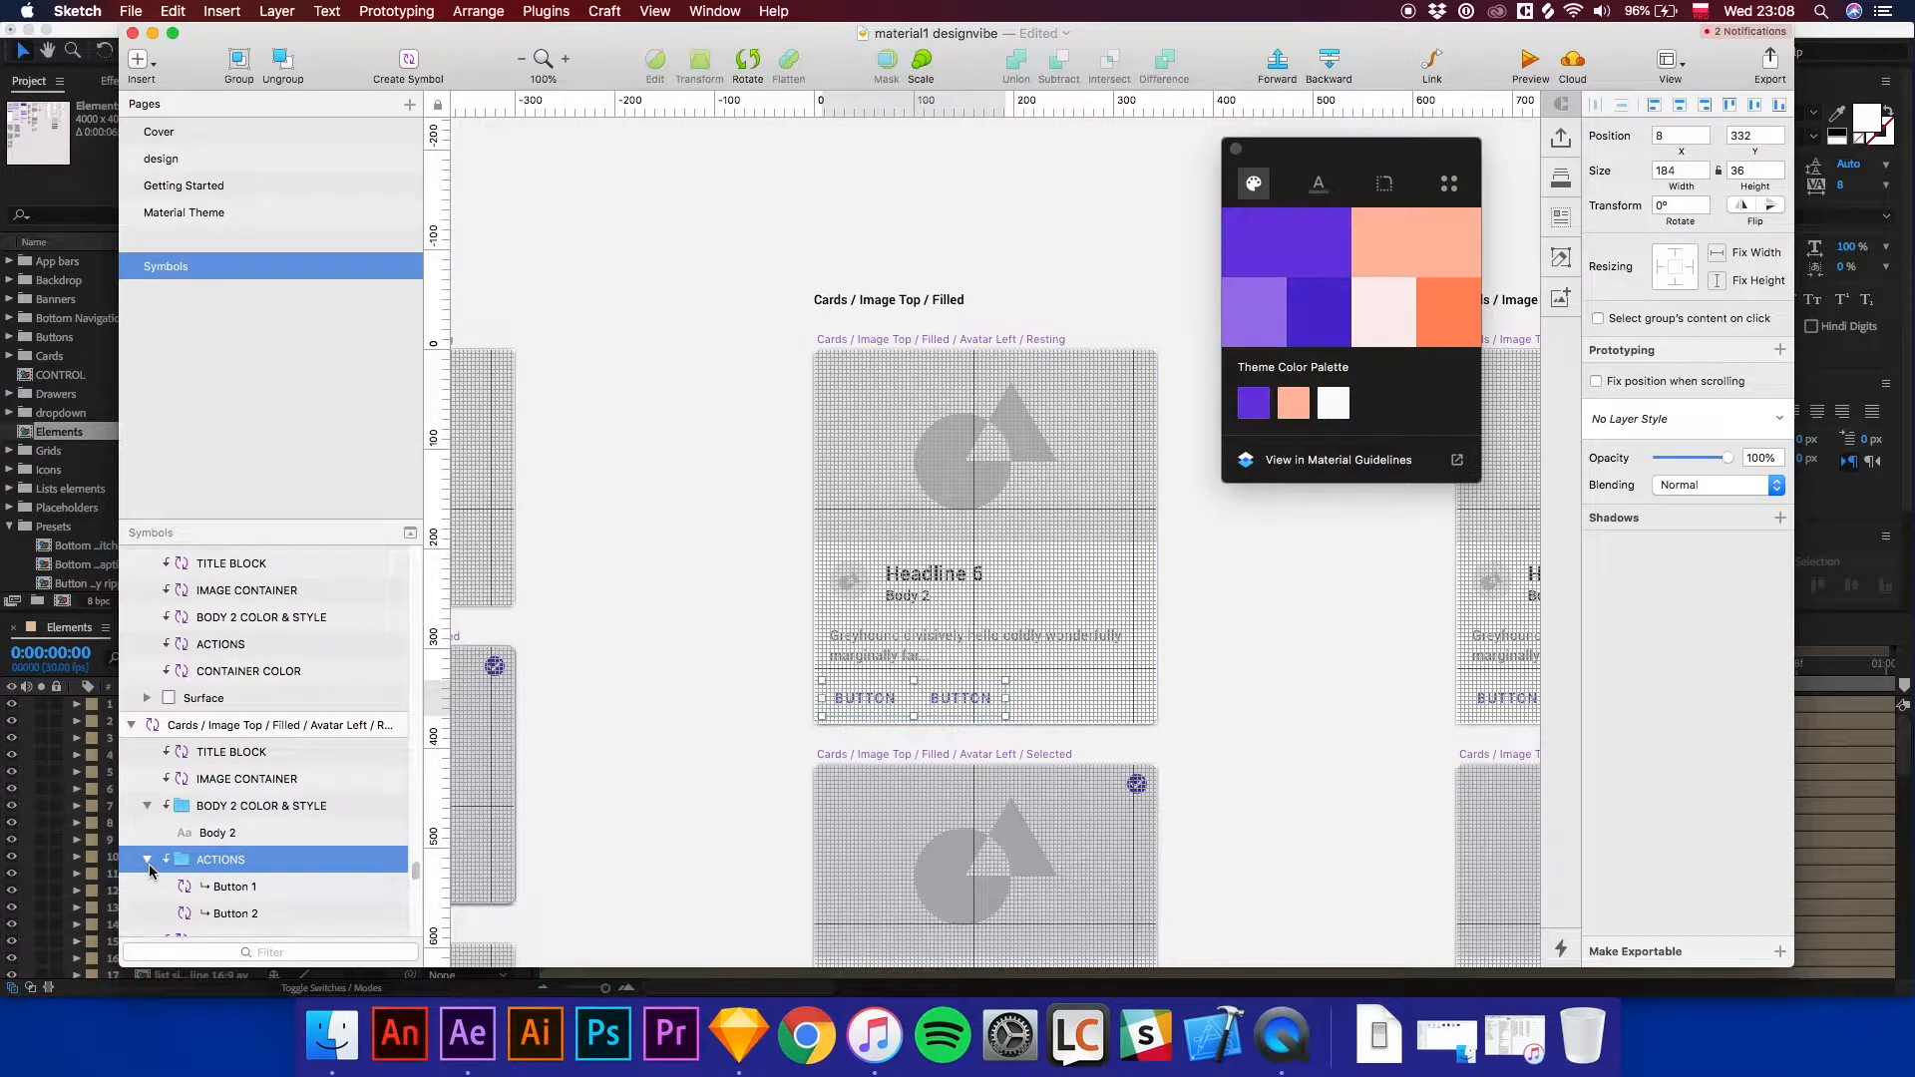
# Detach Button 1 inside the Actions group from its symbol.
pyautogui.rightClick(224, 885)
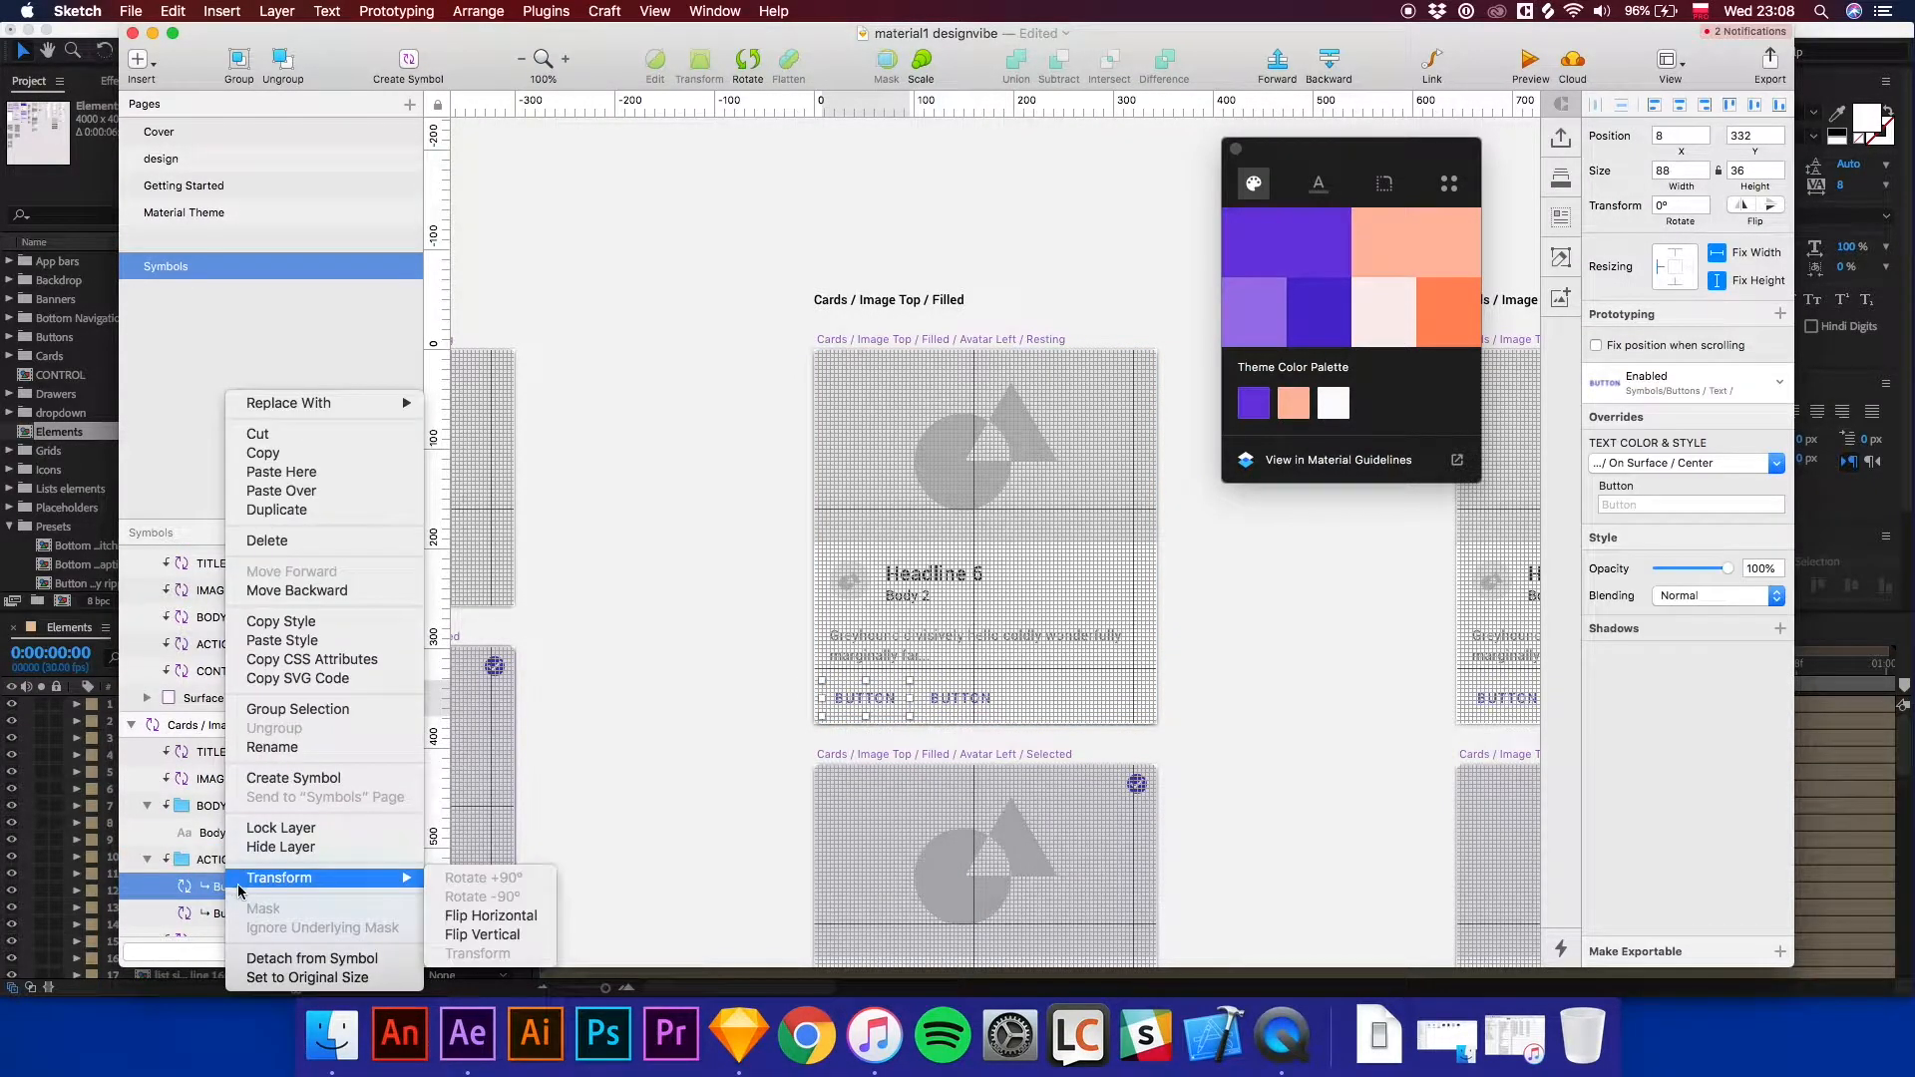
pyautogui.click(294, 958)
pyautogui.scroll(-2, 184, 868)
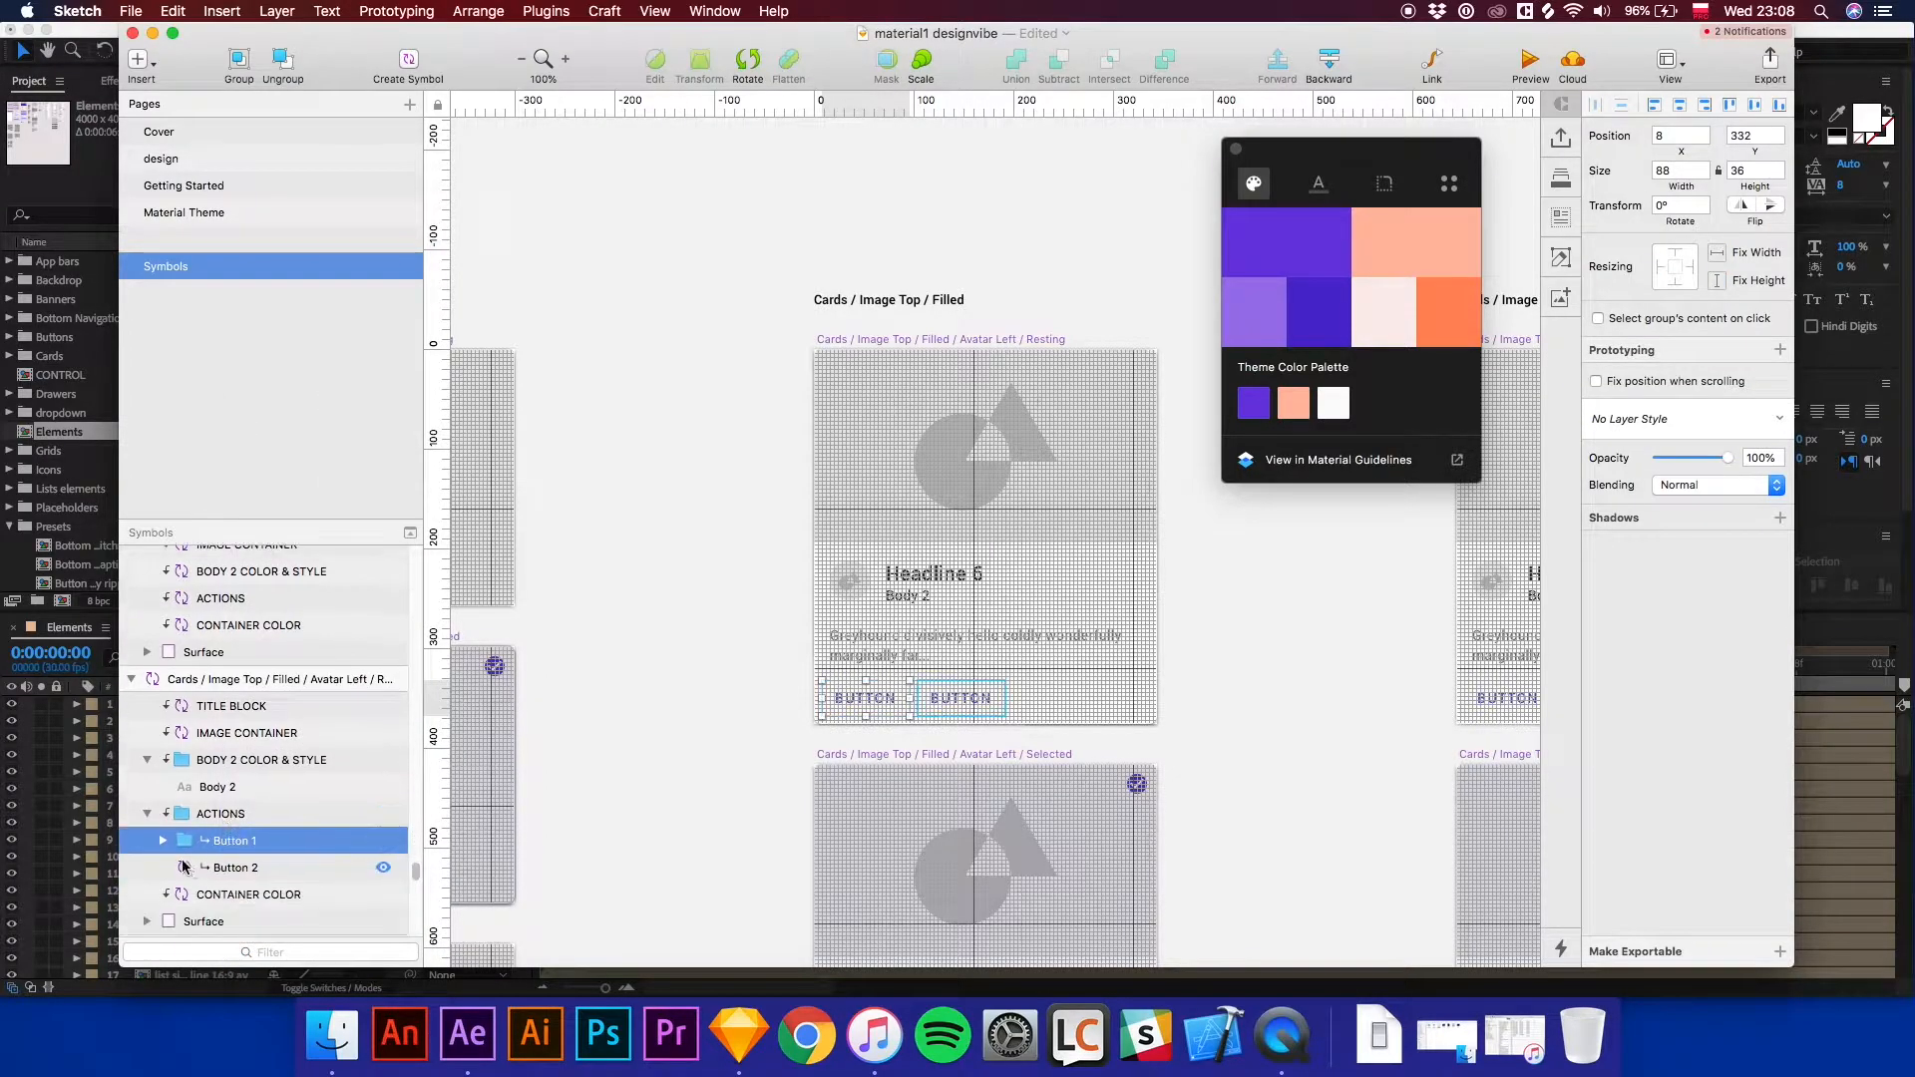
# Detach the Text Color & Style layer inside Button 1 of the card's Actions group from its symbol.
pyautogui.click(163, 840)
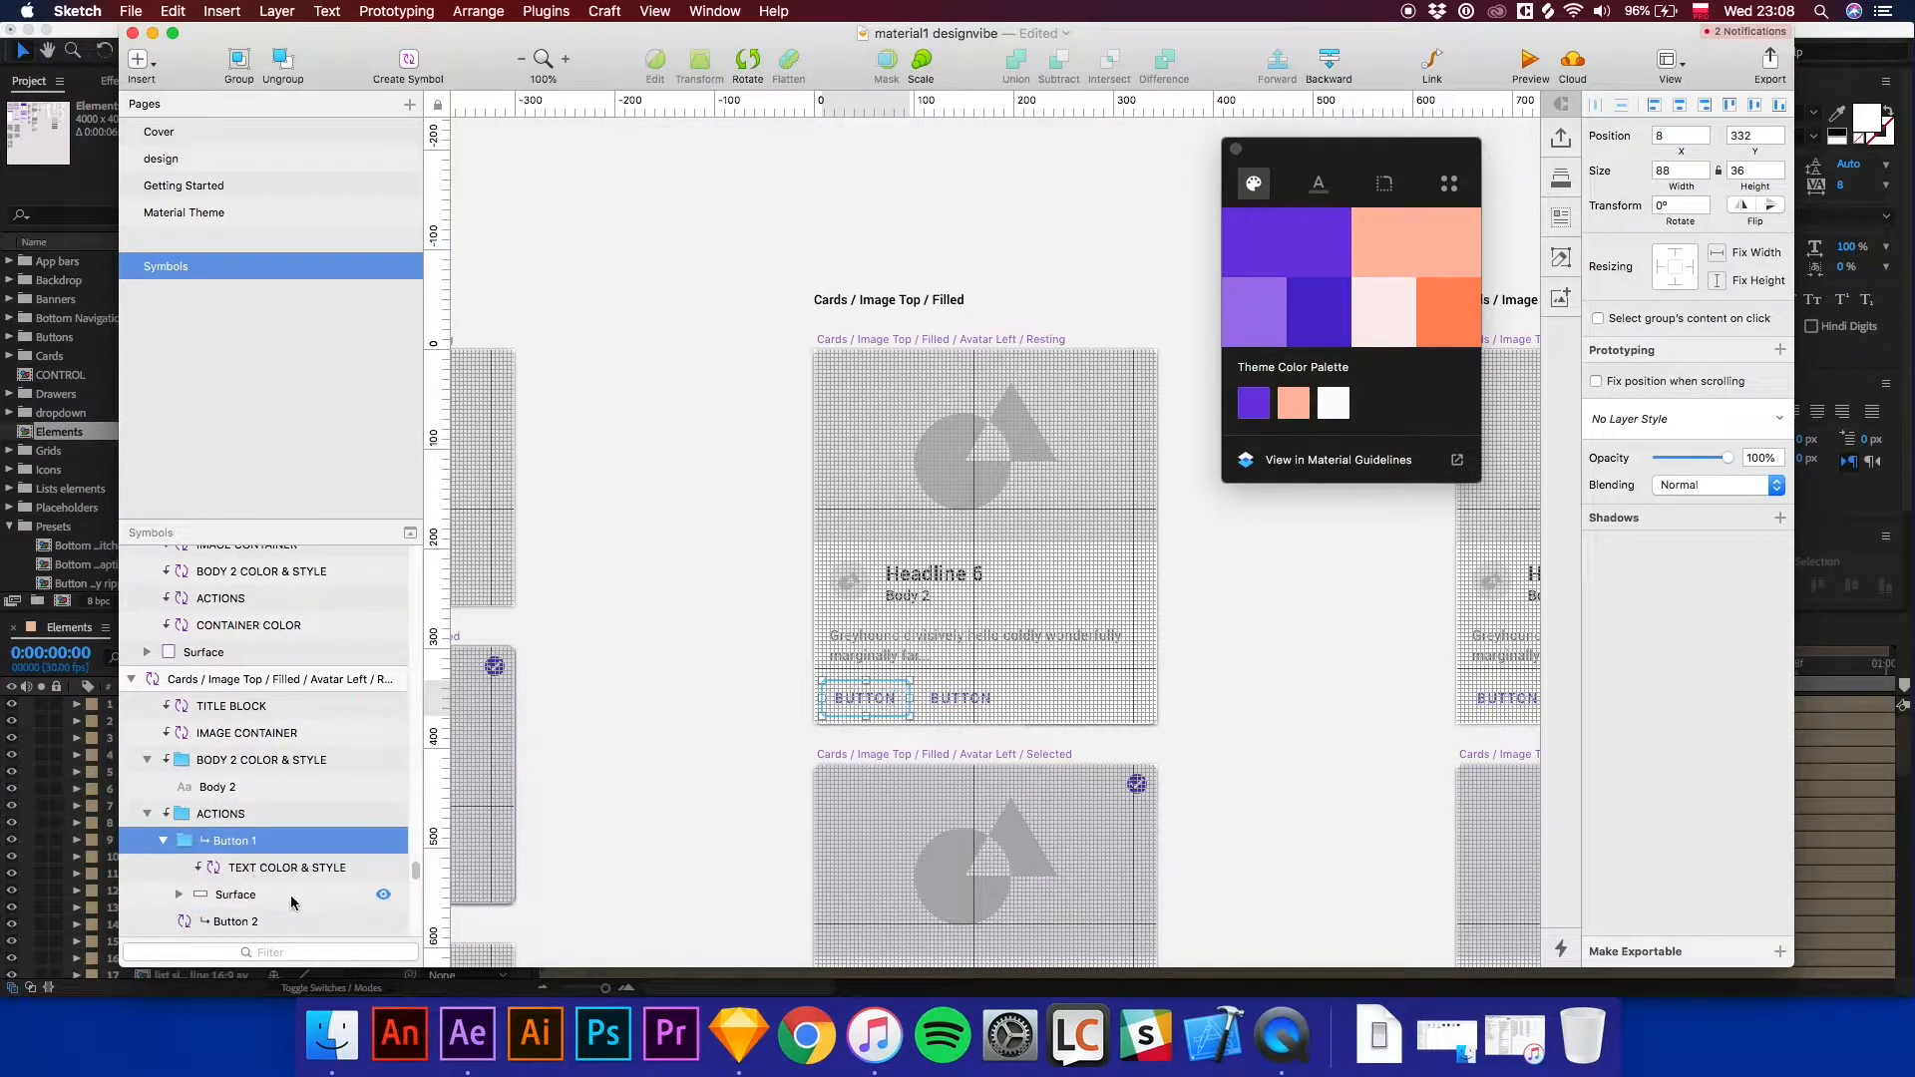
pyautogui.click(259, 871)
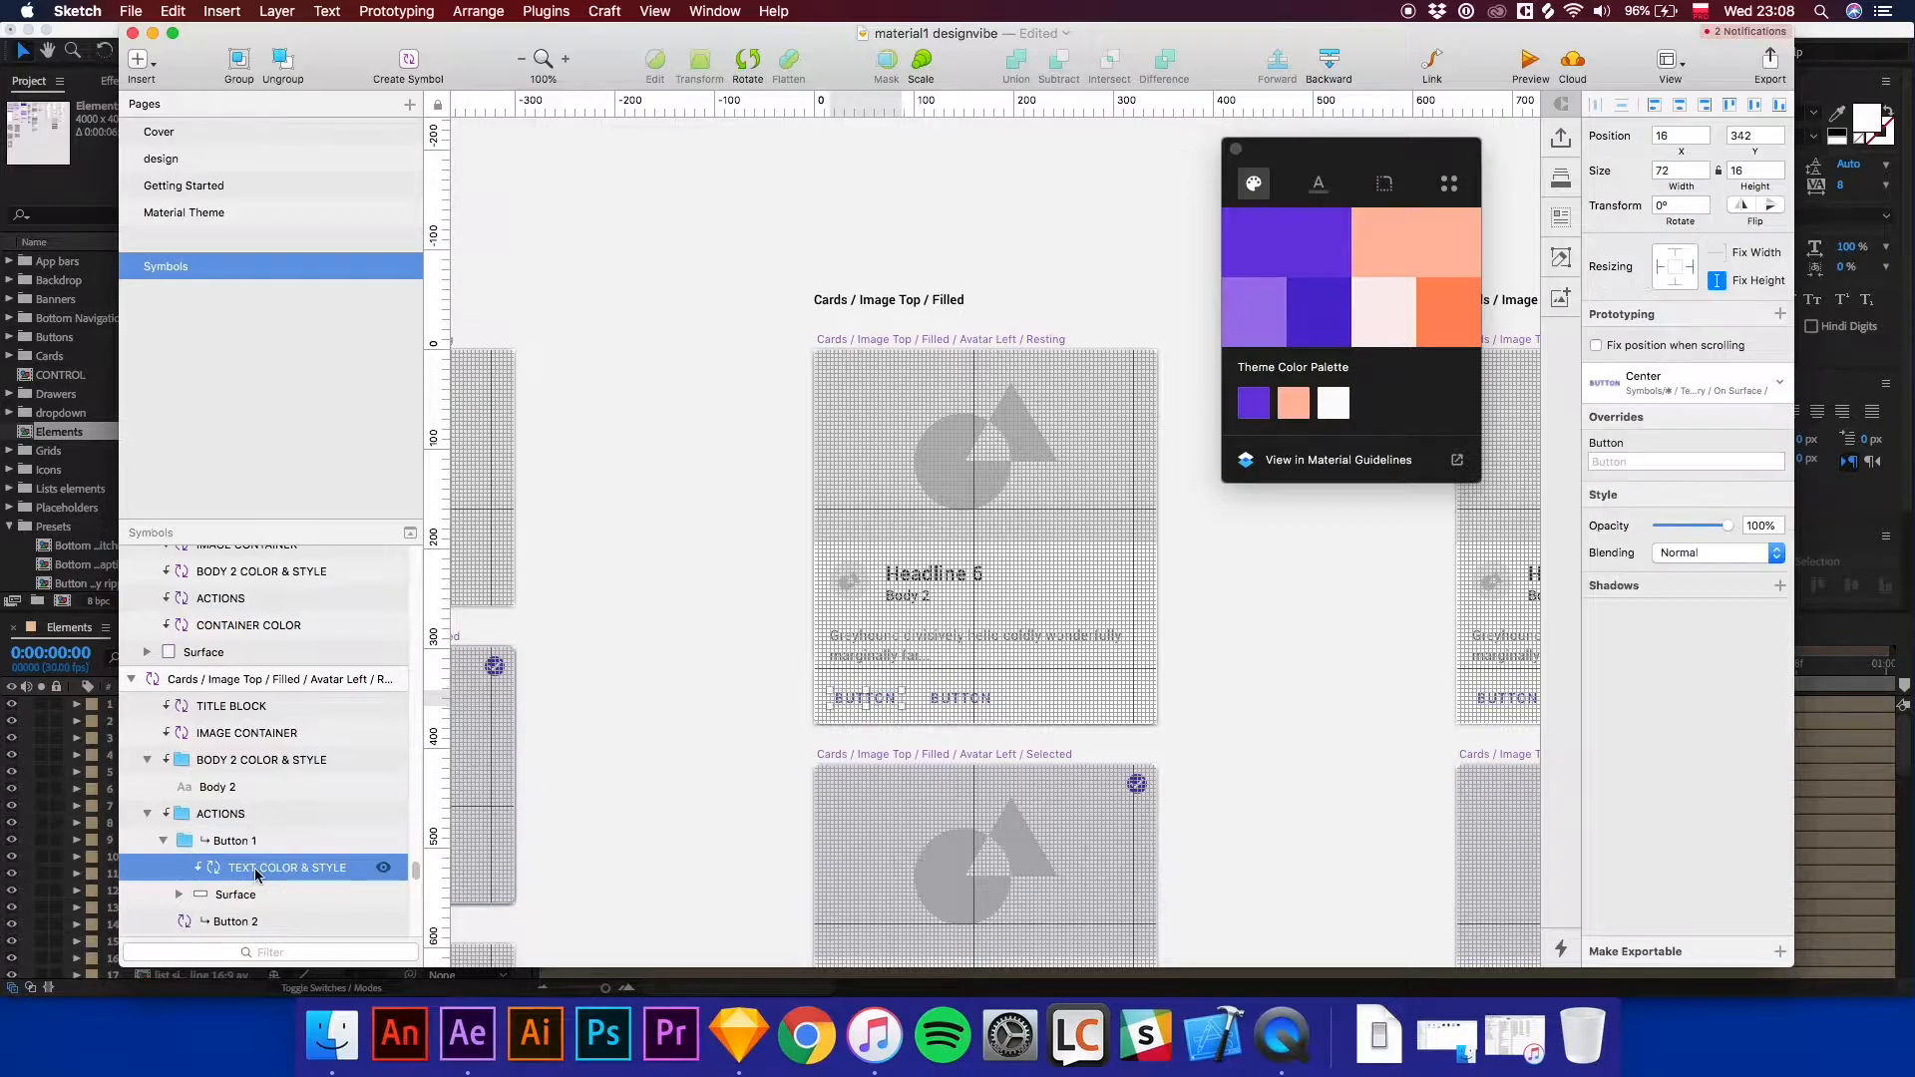
pyautogui.rightClick(255, 871)
pyautogui.click(327, 956)
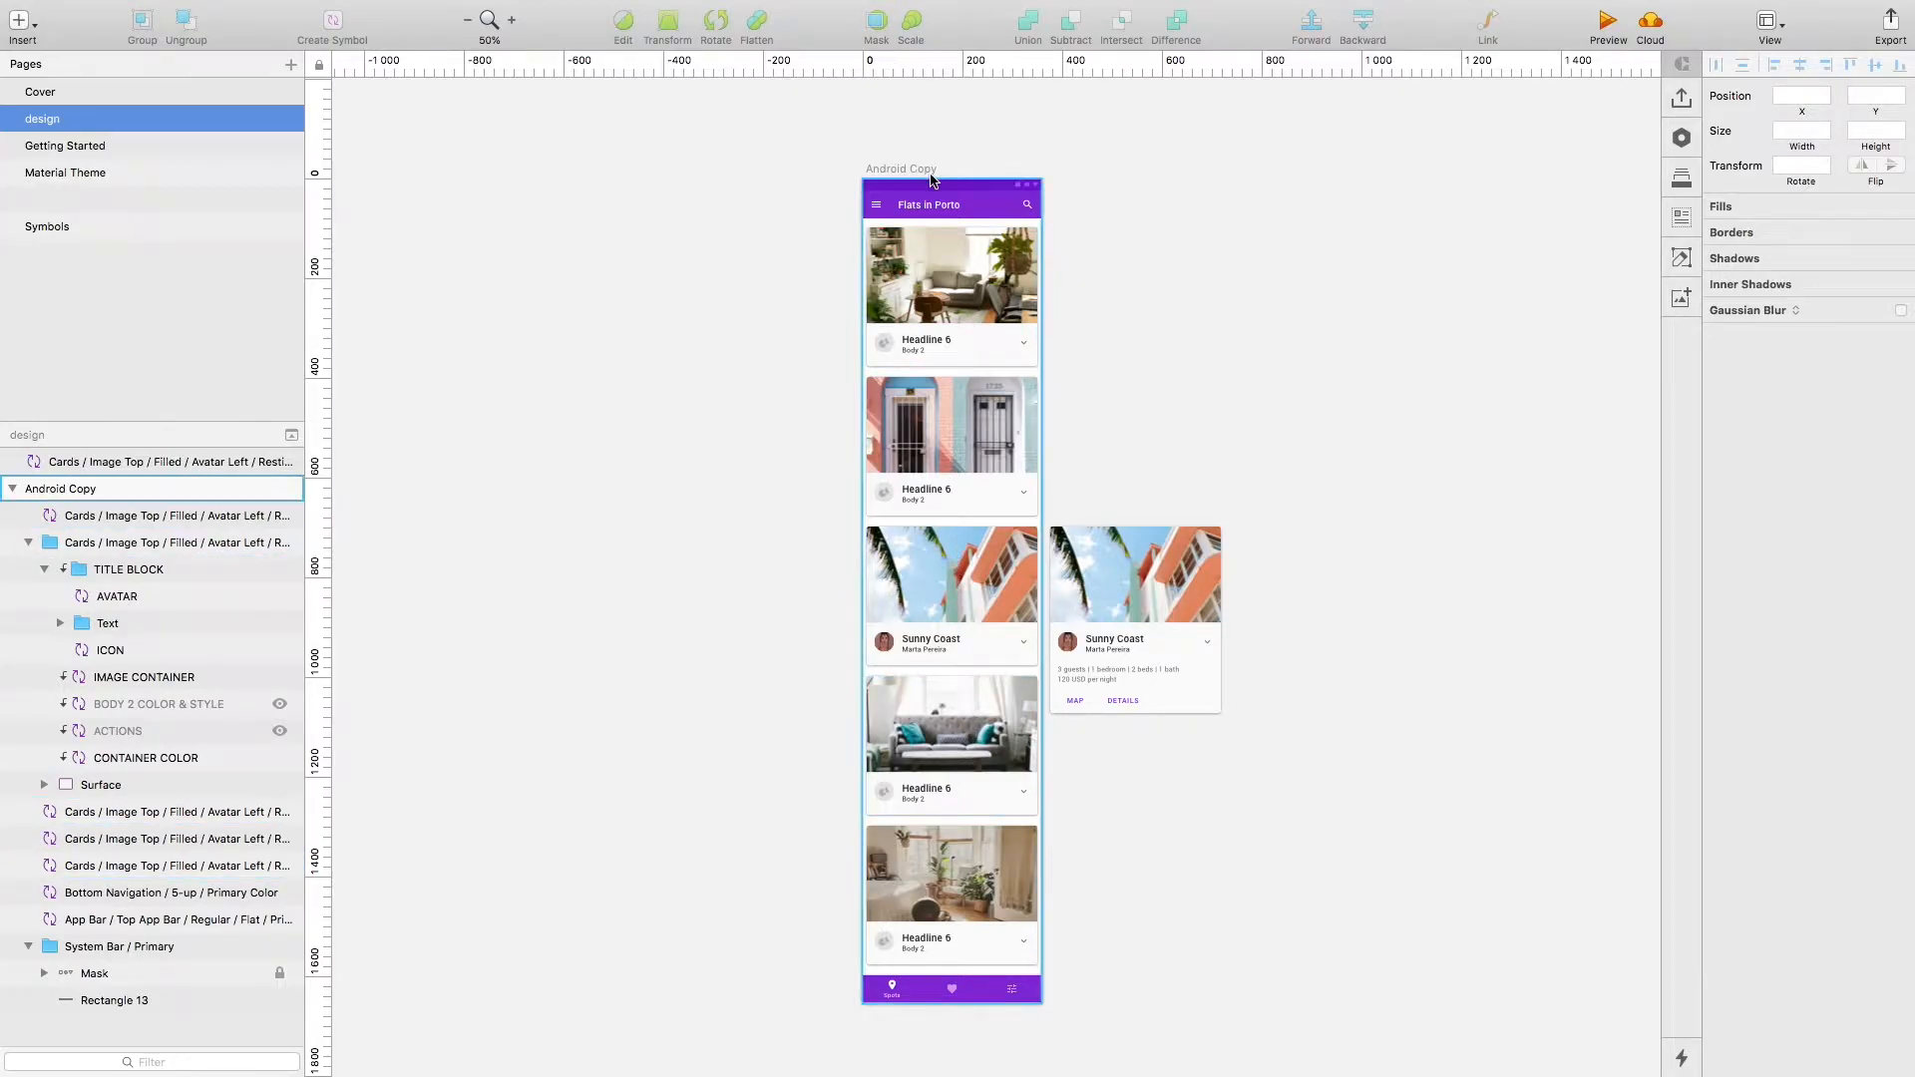
# Detach the second Headline 6 card in the Android Copy artboard from its symbol.
pyautogui.press('super+plus')
pyautogui.moveTo(902, 195); pyautogui.dragTo(1021, 772)
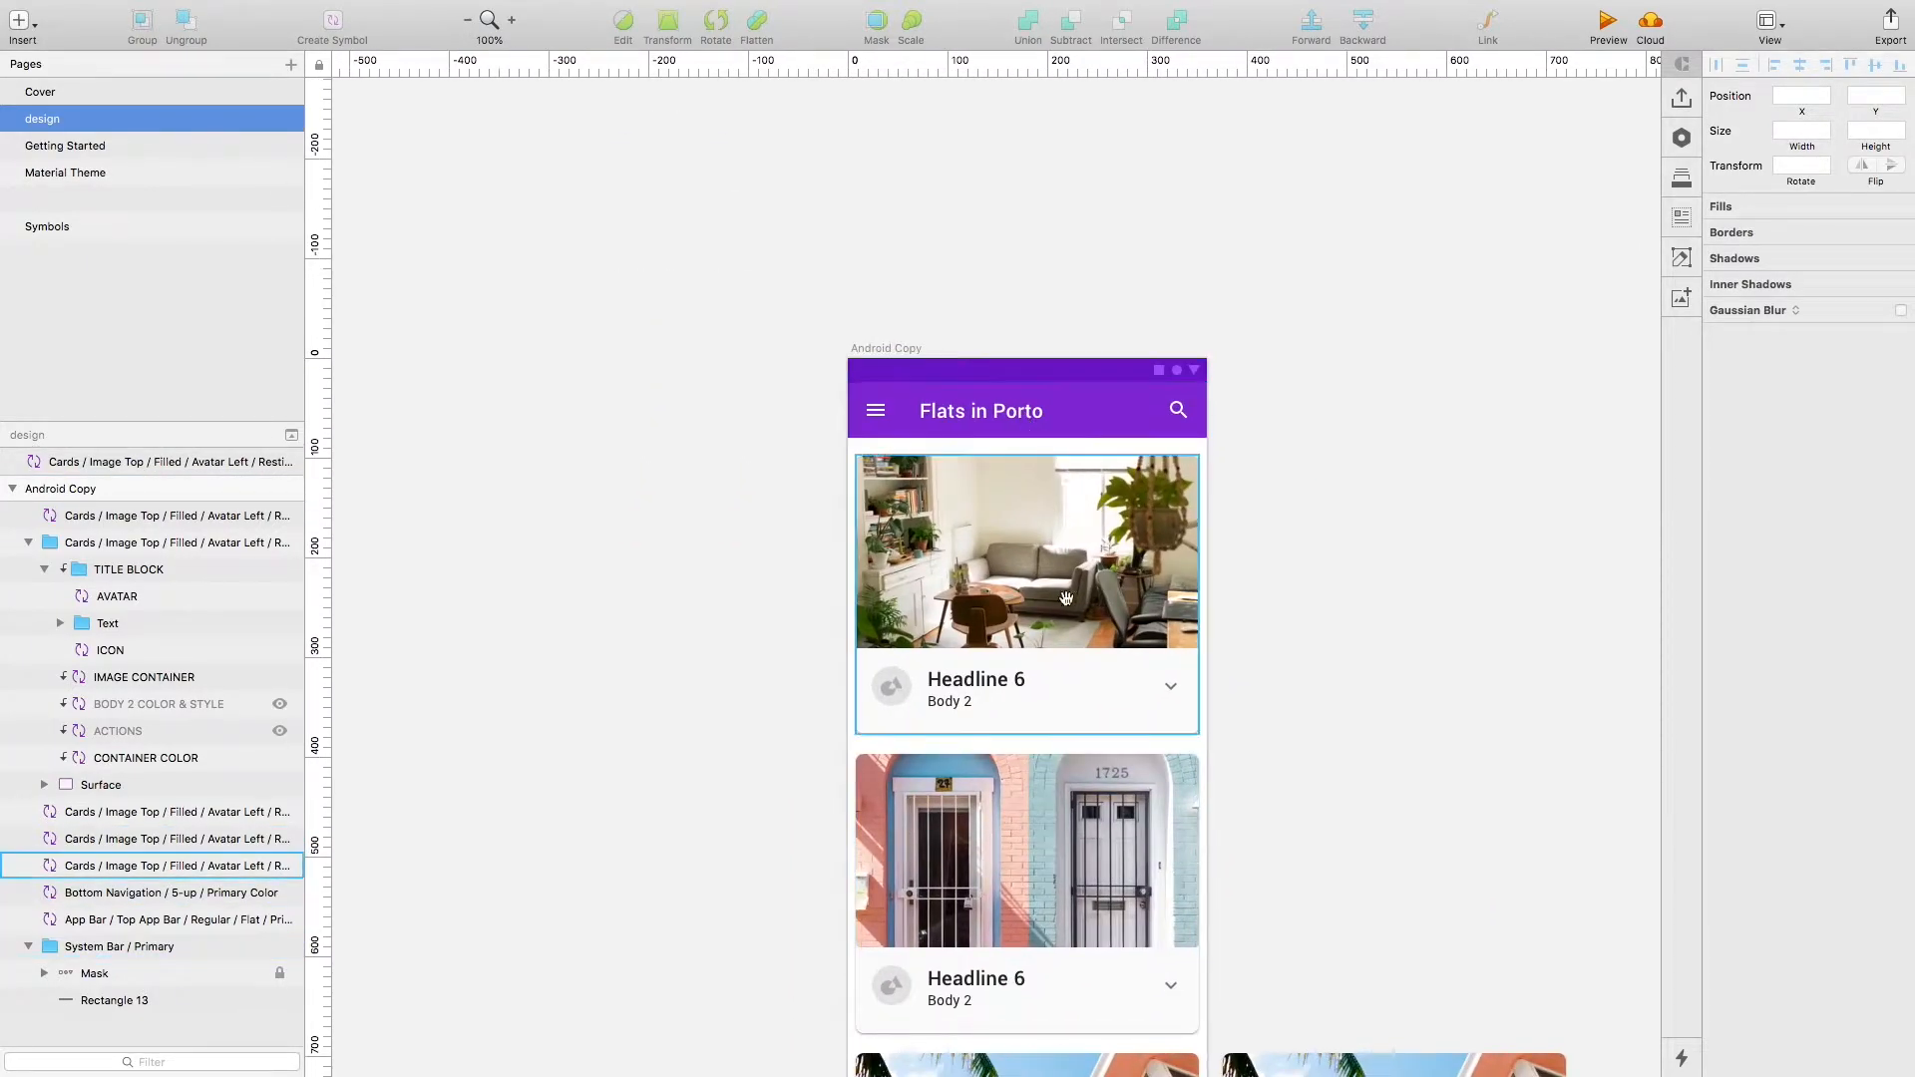
pyautogui.scroll(-5, 1030, 429)
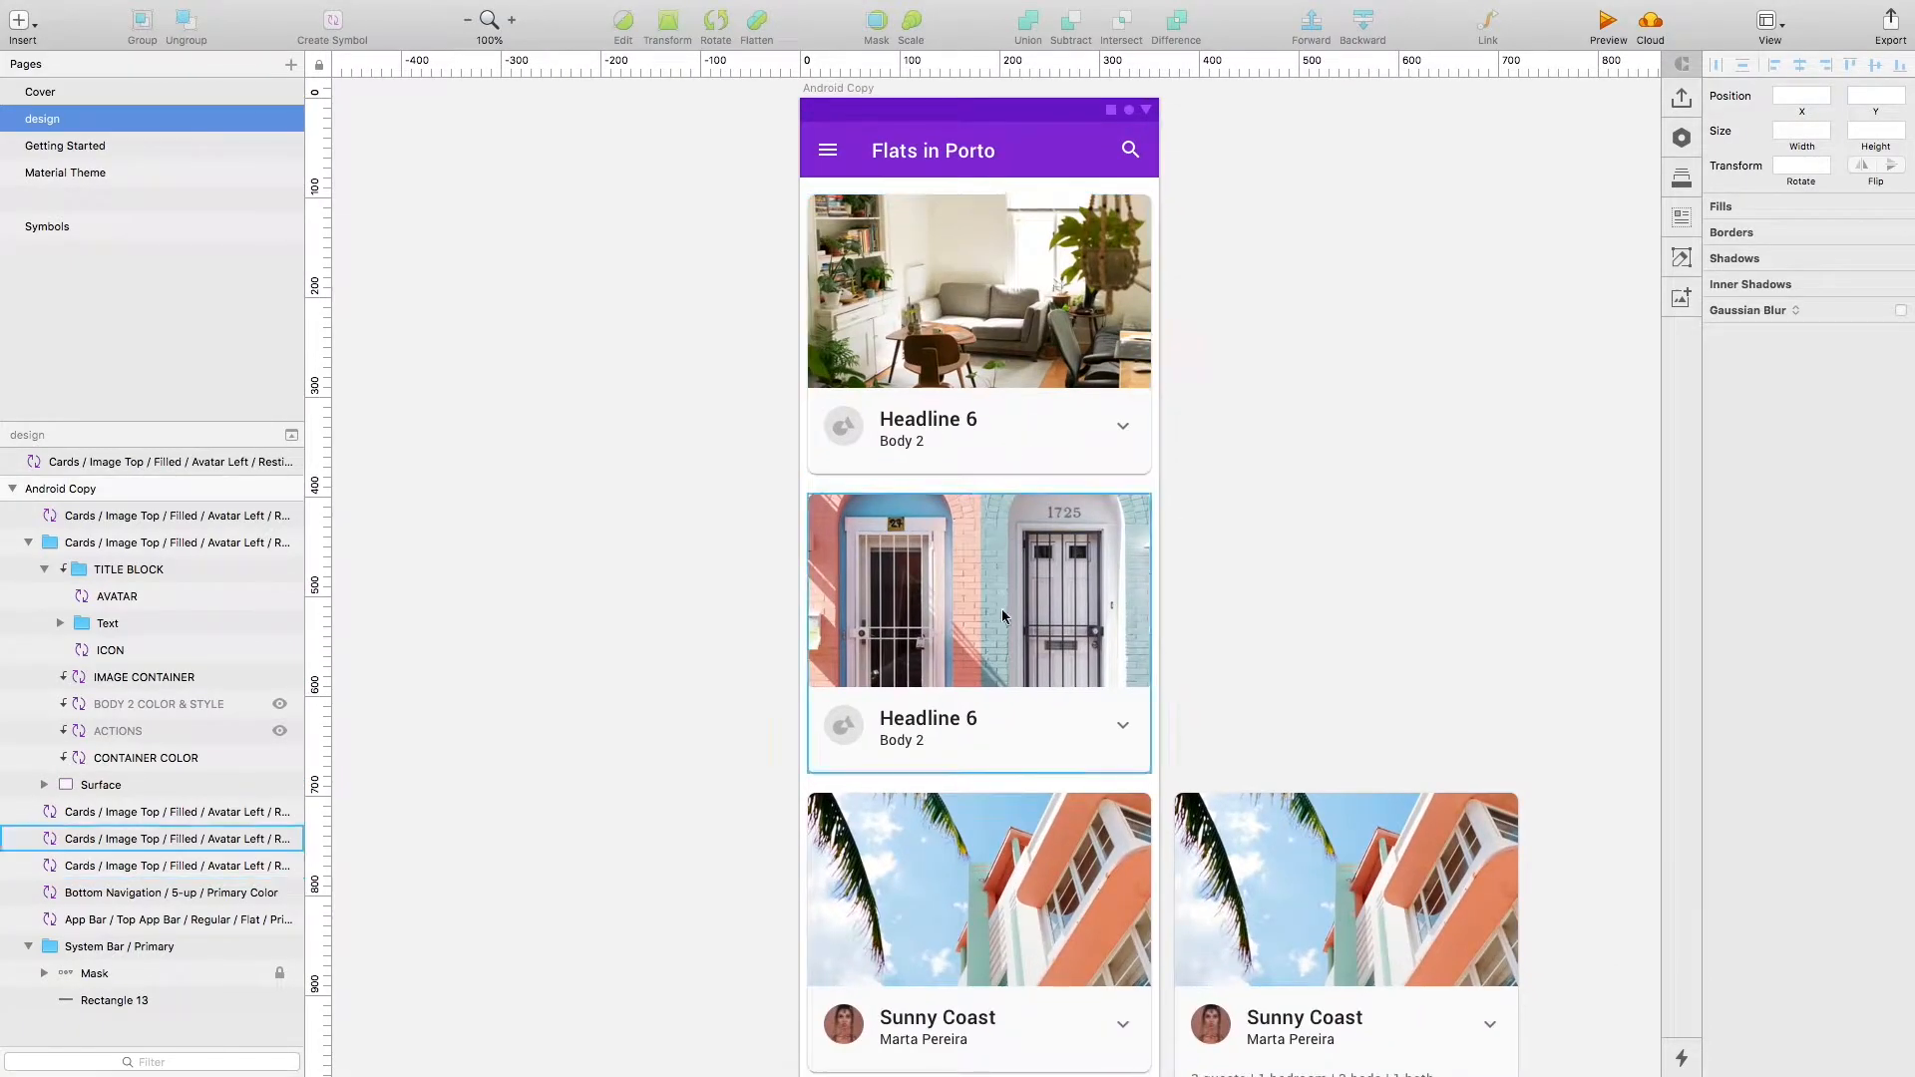
pyautogui.moveTo(990, 863); pyautogui.dragTo(974, 479)
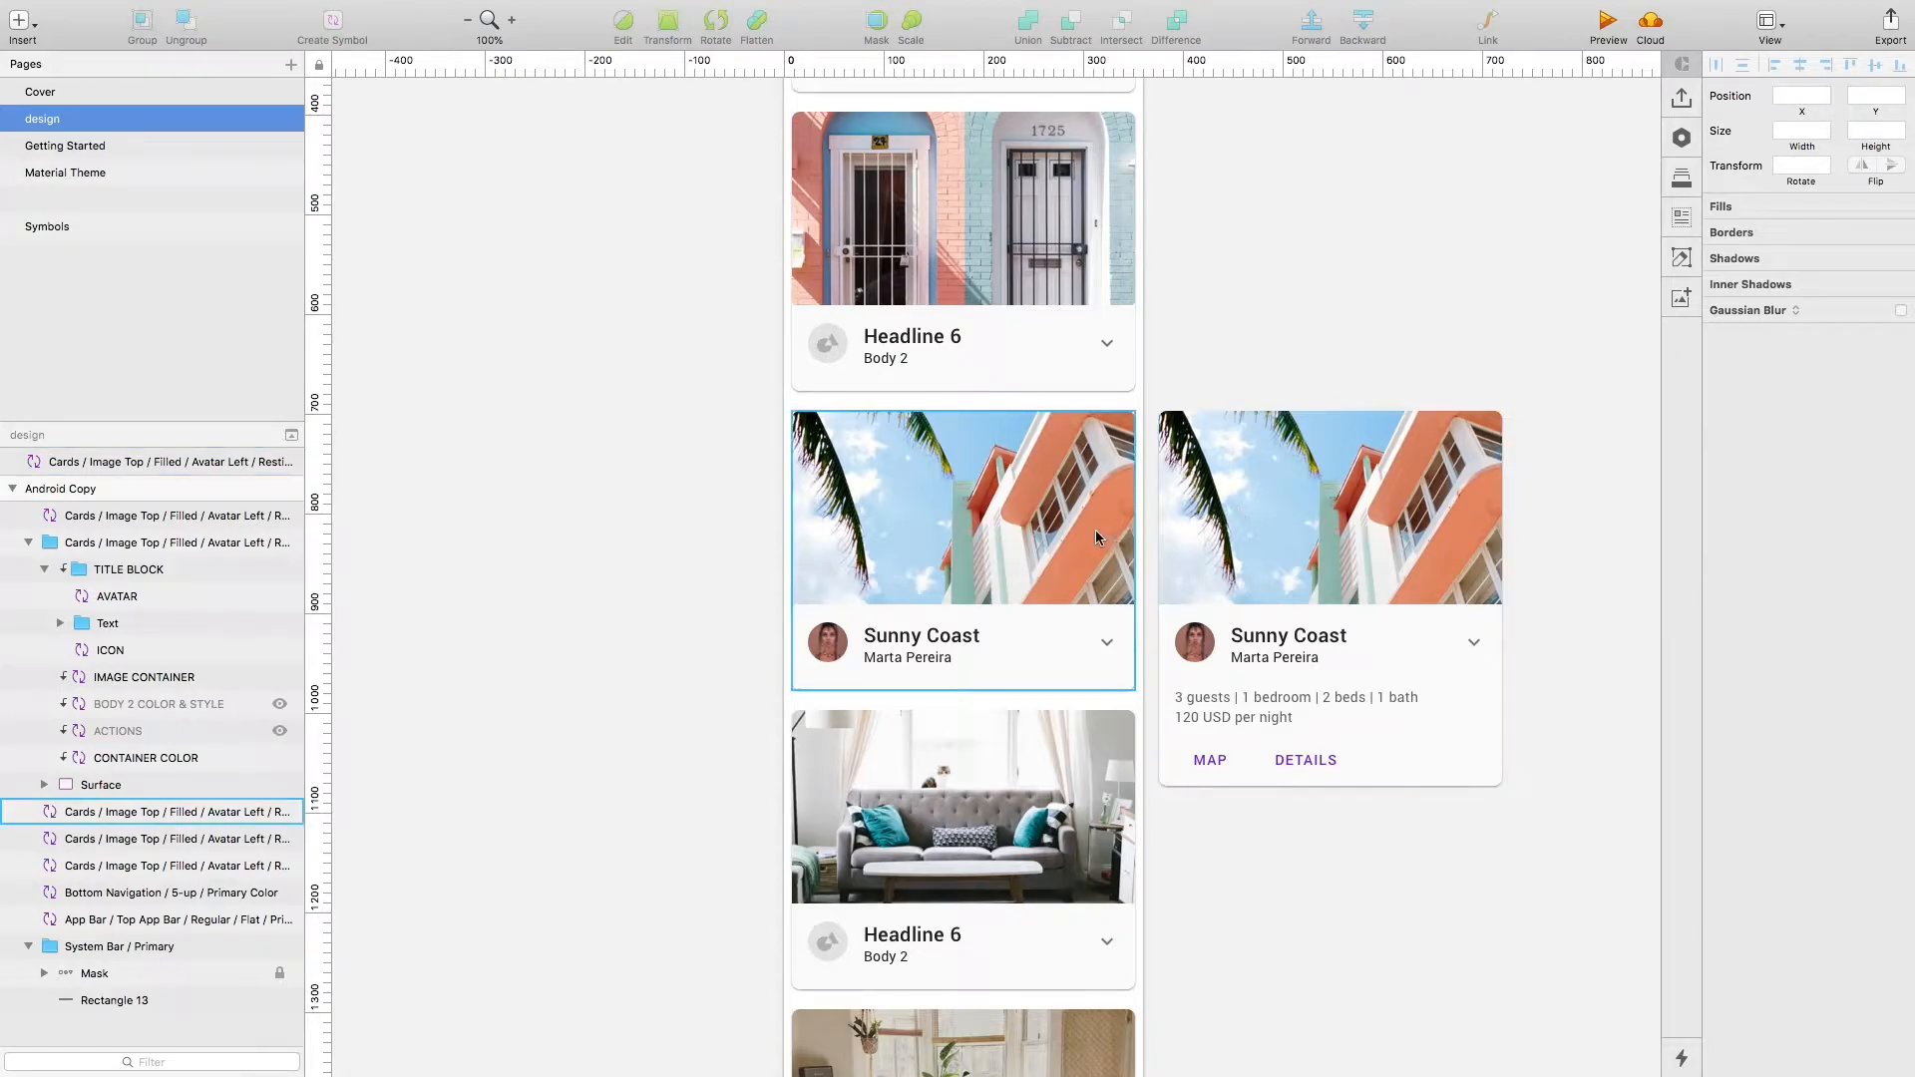
pyautogui.moveTo(1004, 800); pyautogui.dragTo(1002, 383)
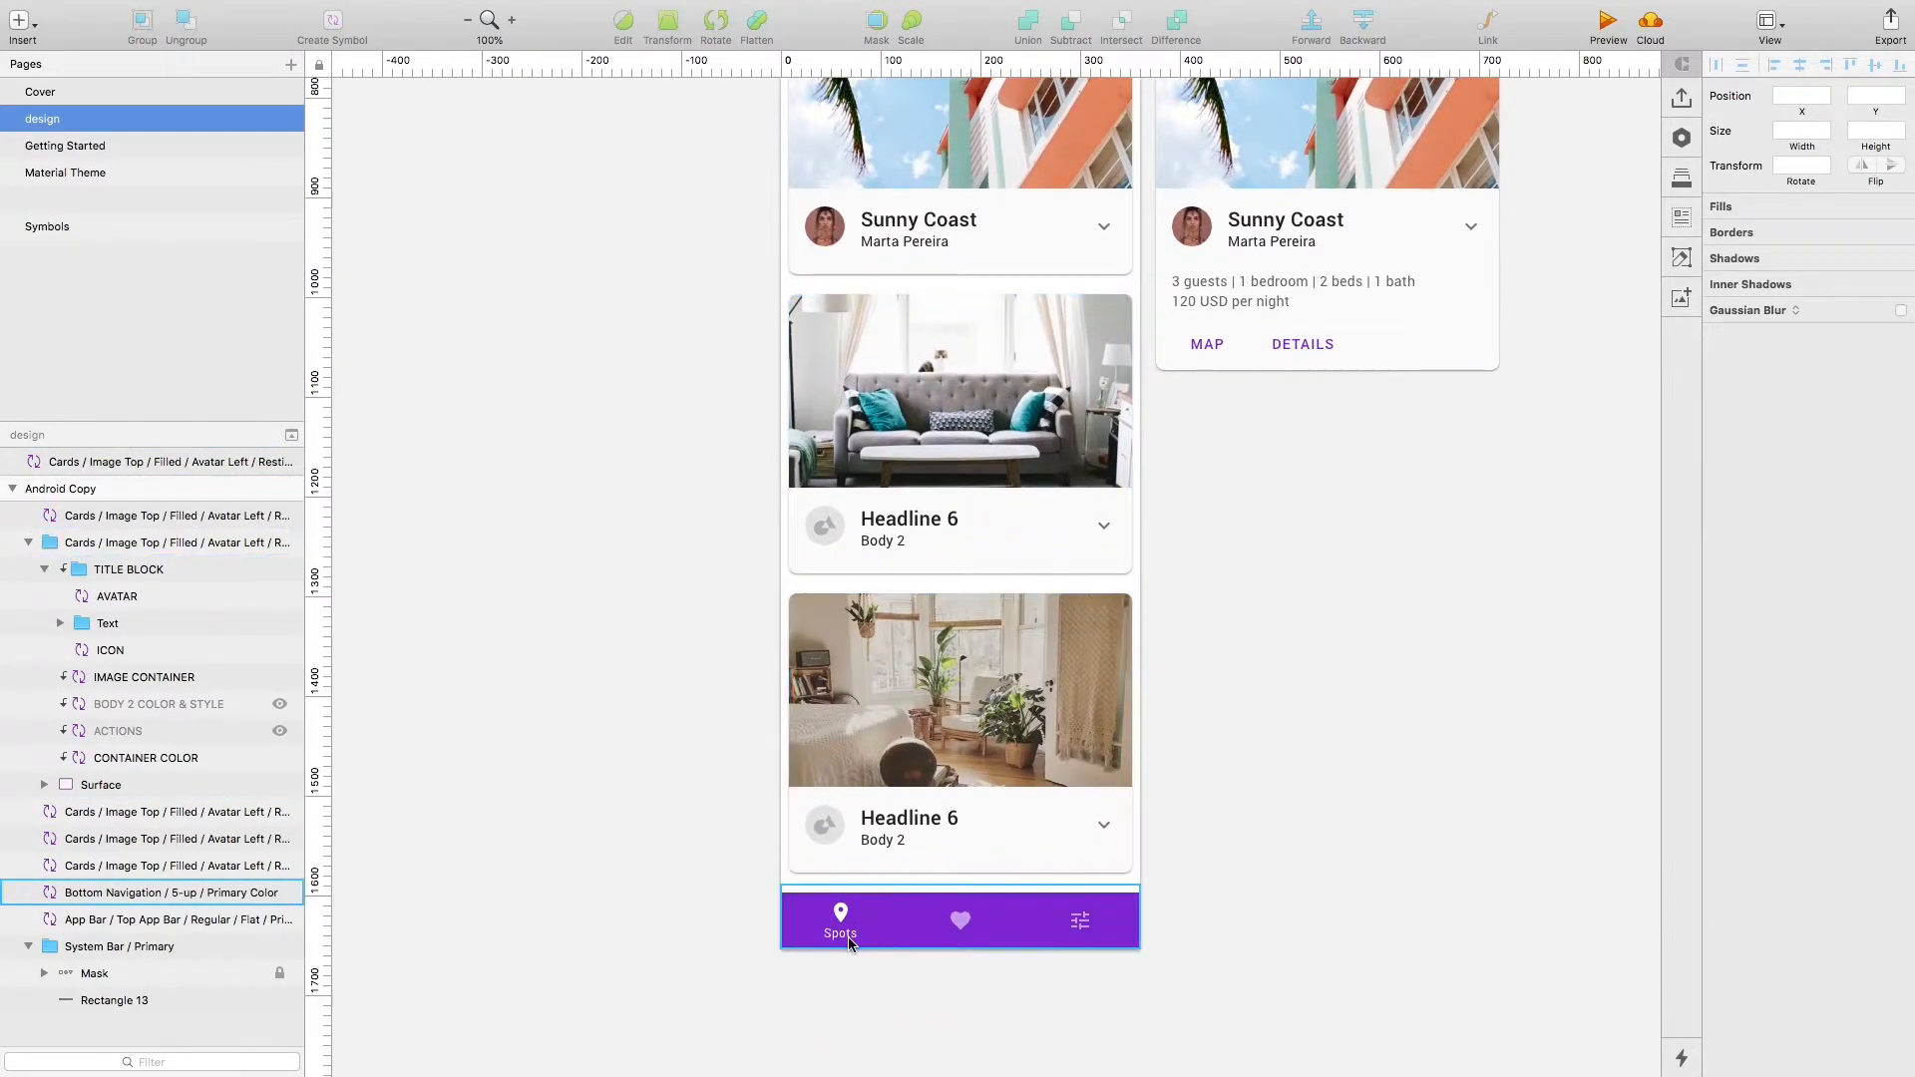
pyautogui.press('super+minus')
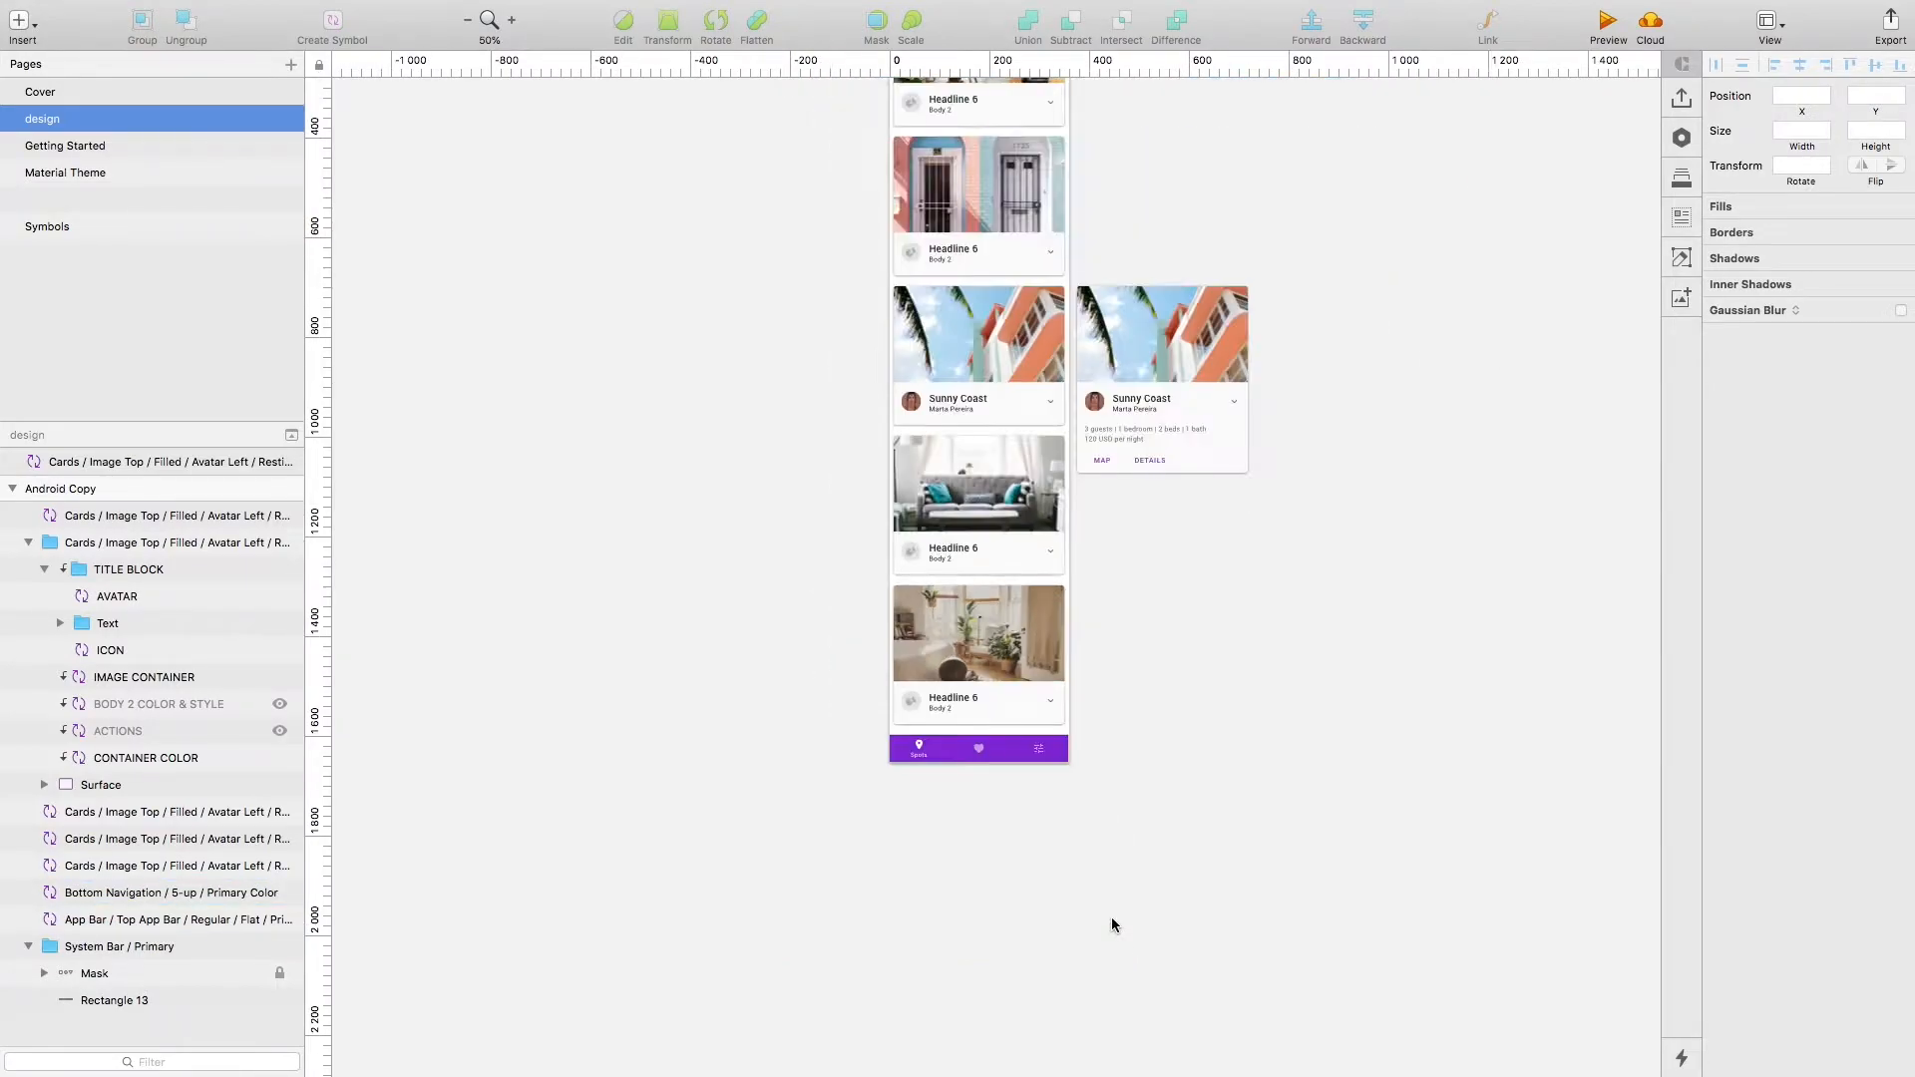
pyautogui.moveTo(1372, 342); pyautogui.dragTo(1386, 518)
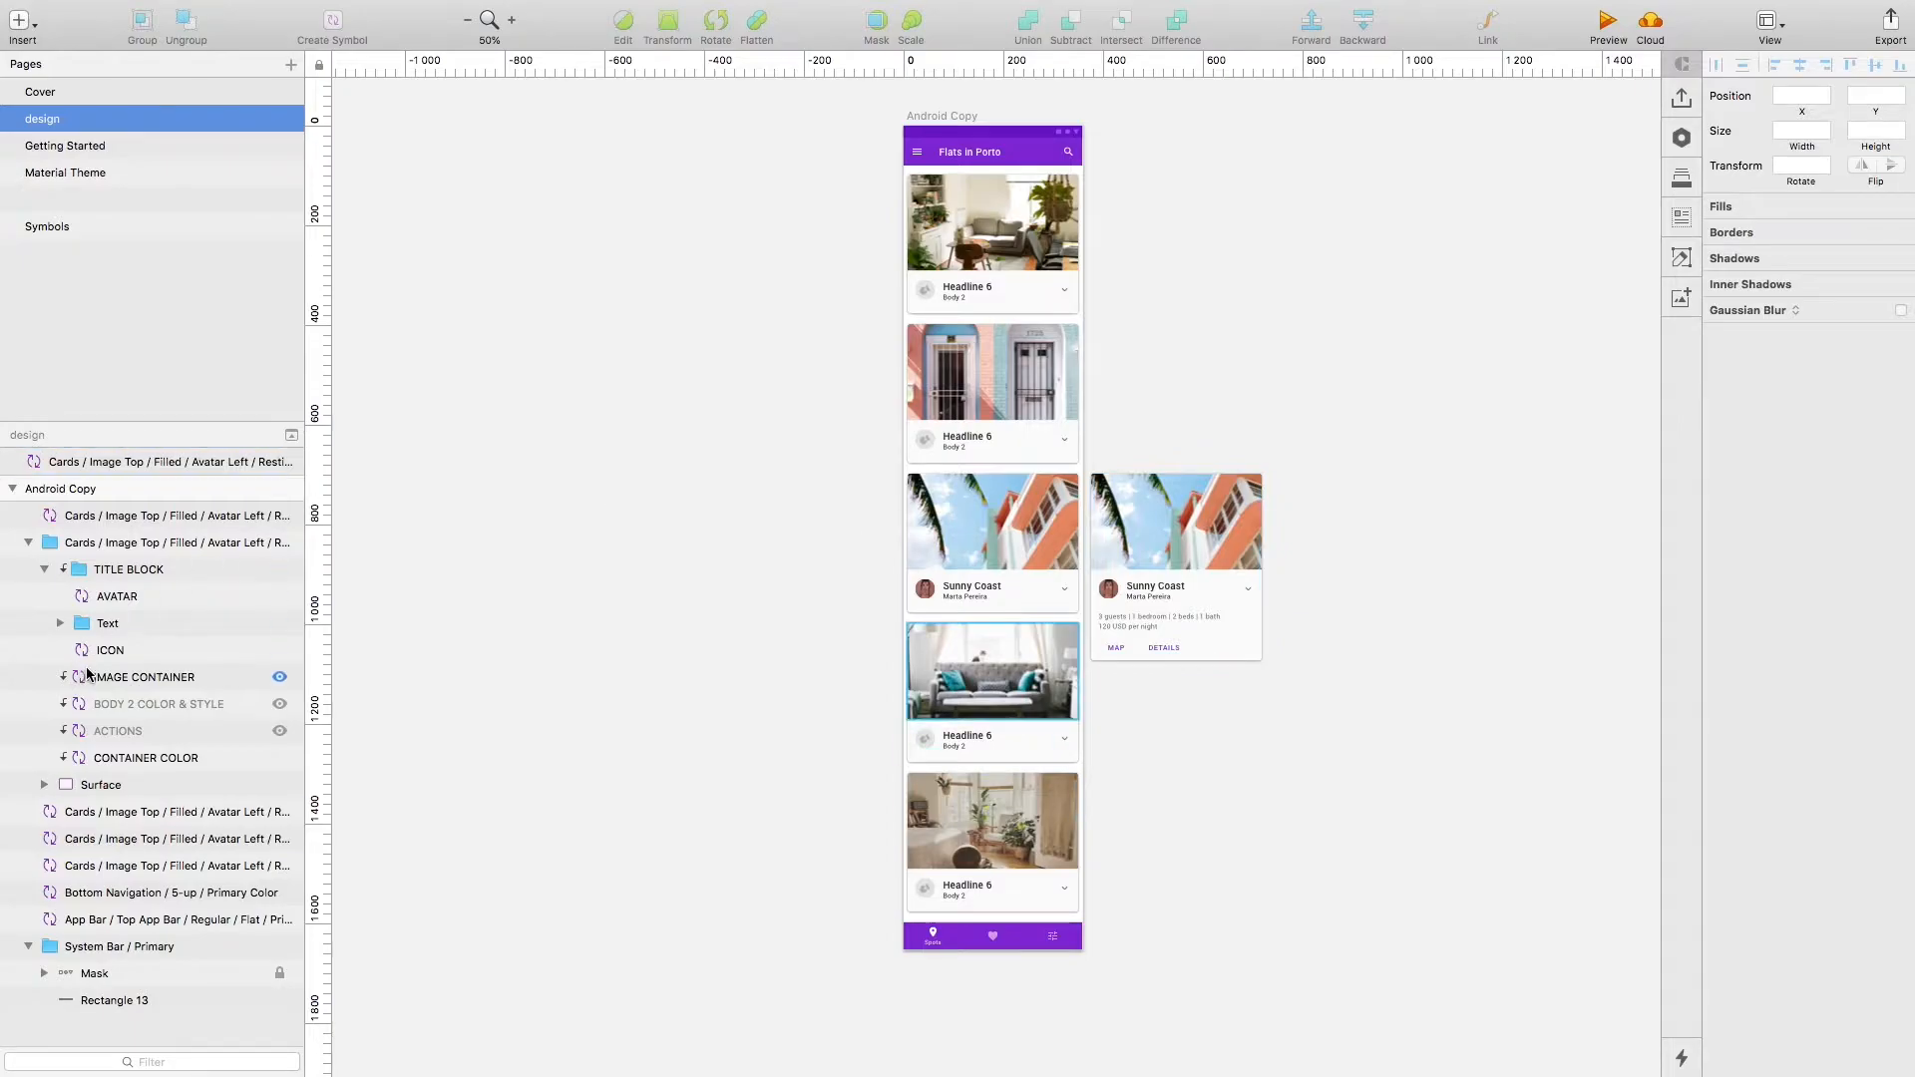
pyautogui.rightClick(110, 843)
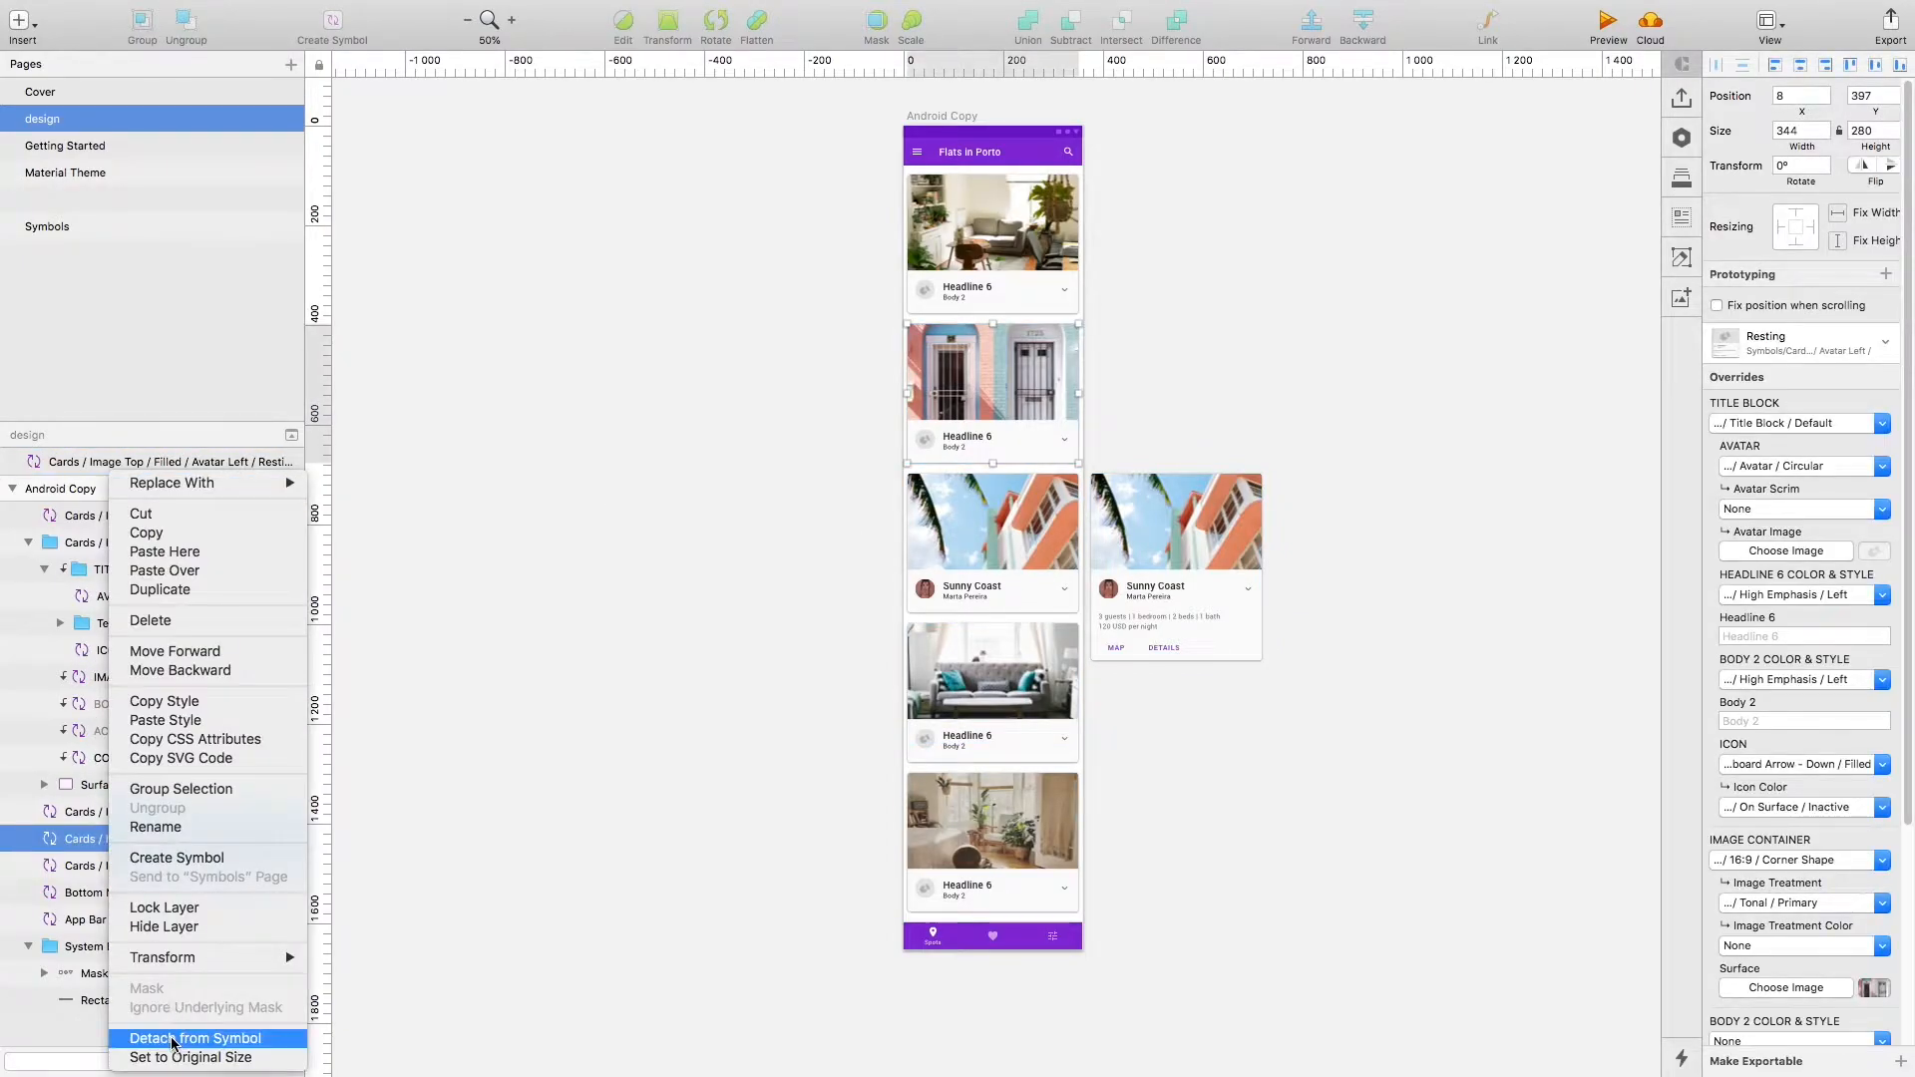
pyautogui.click(195, 1038)
pyautogui.click(28, 839)
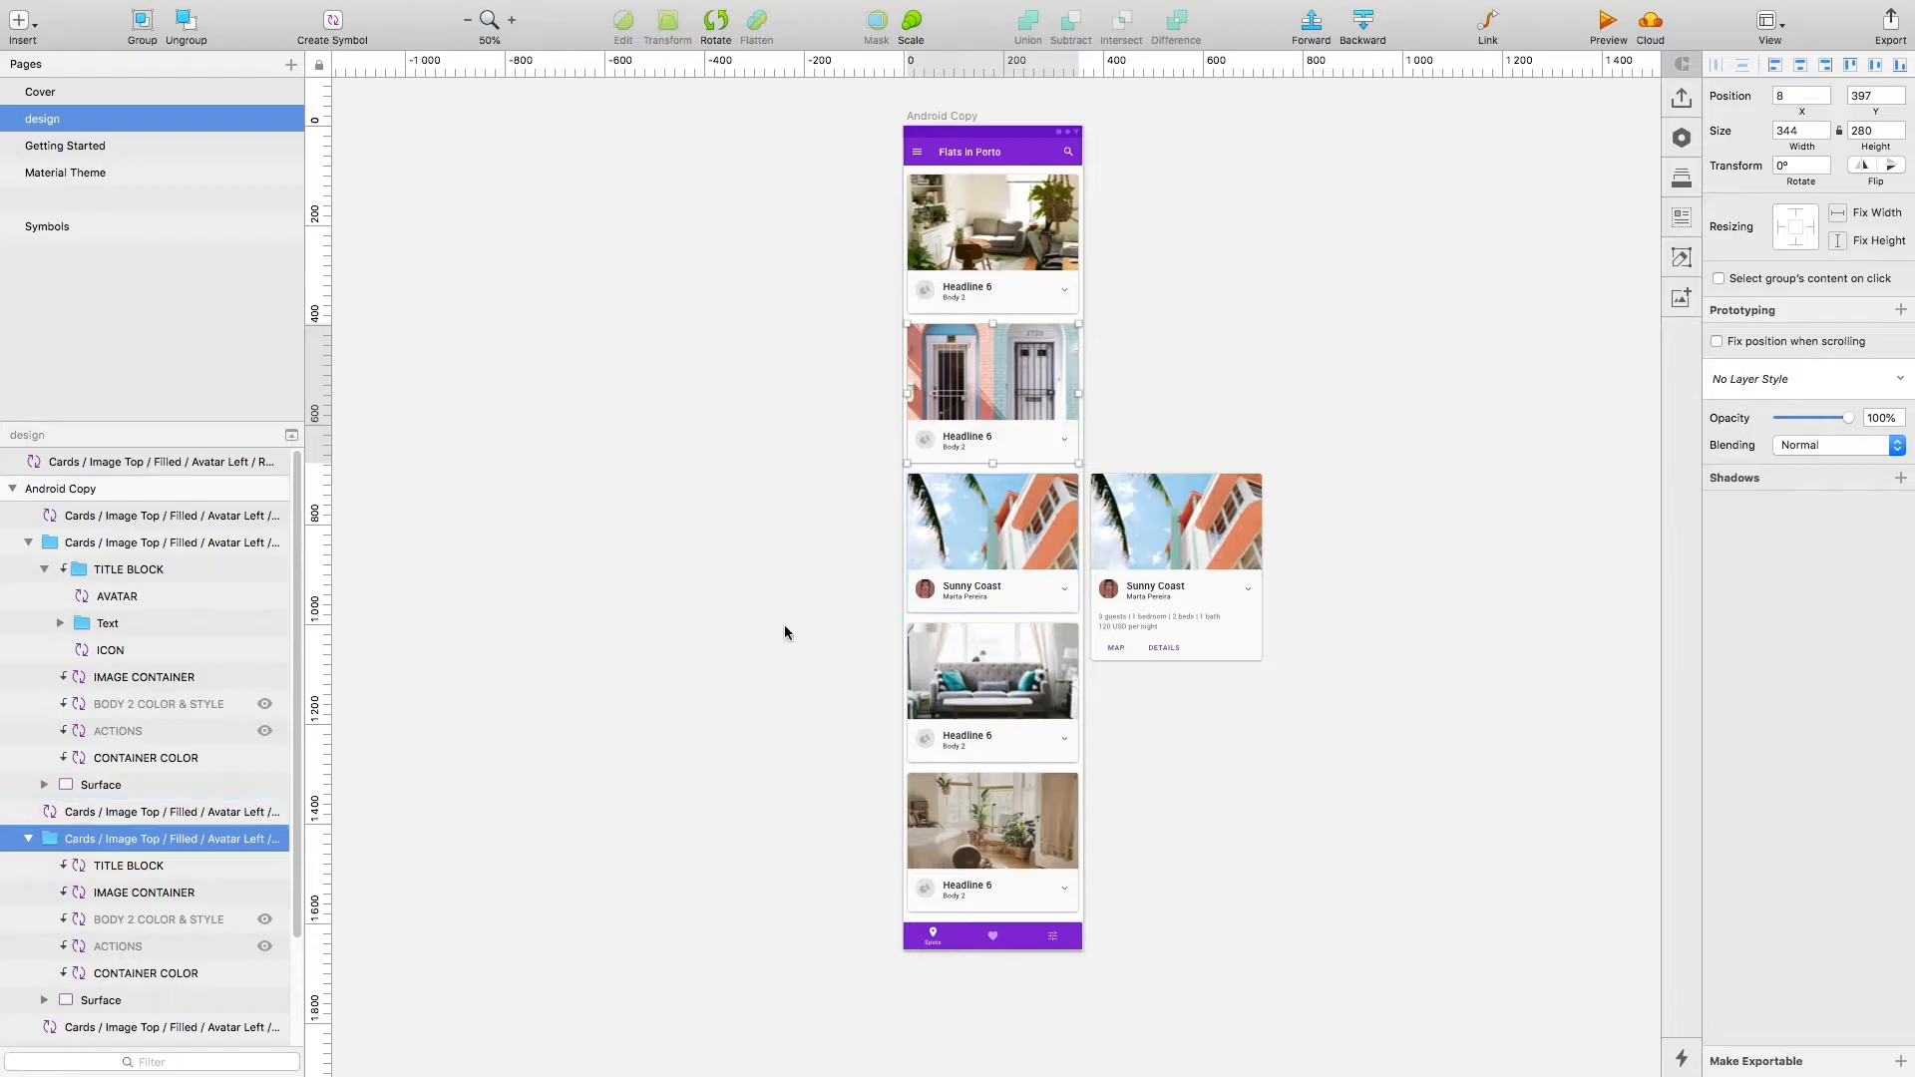
# Switch to After Effects and save the project as "new lib" on the Desktop.
pyautogui.click(705, 665)
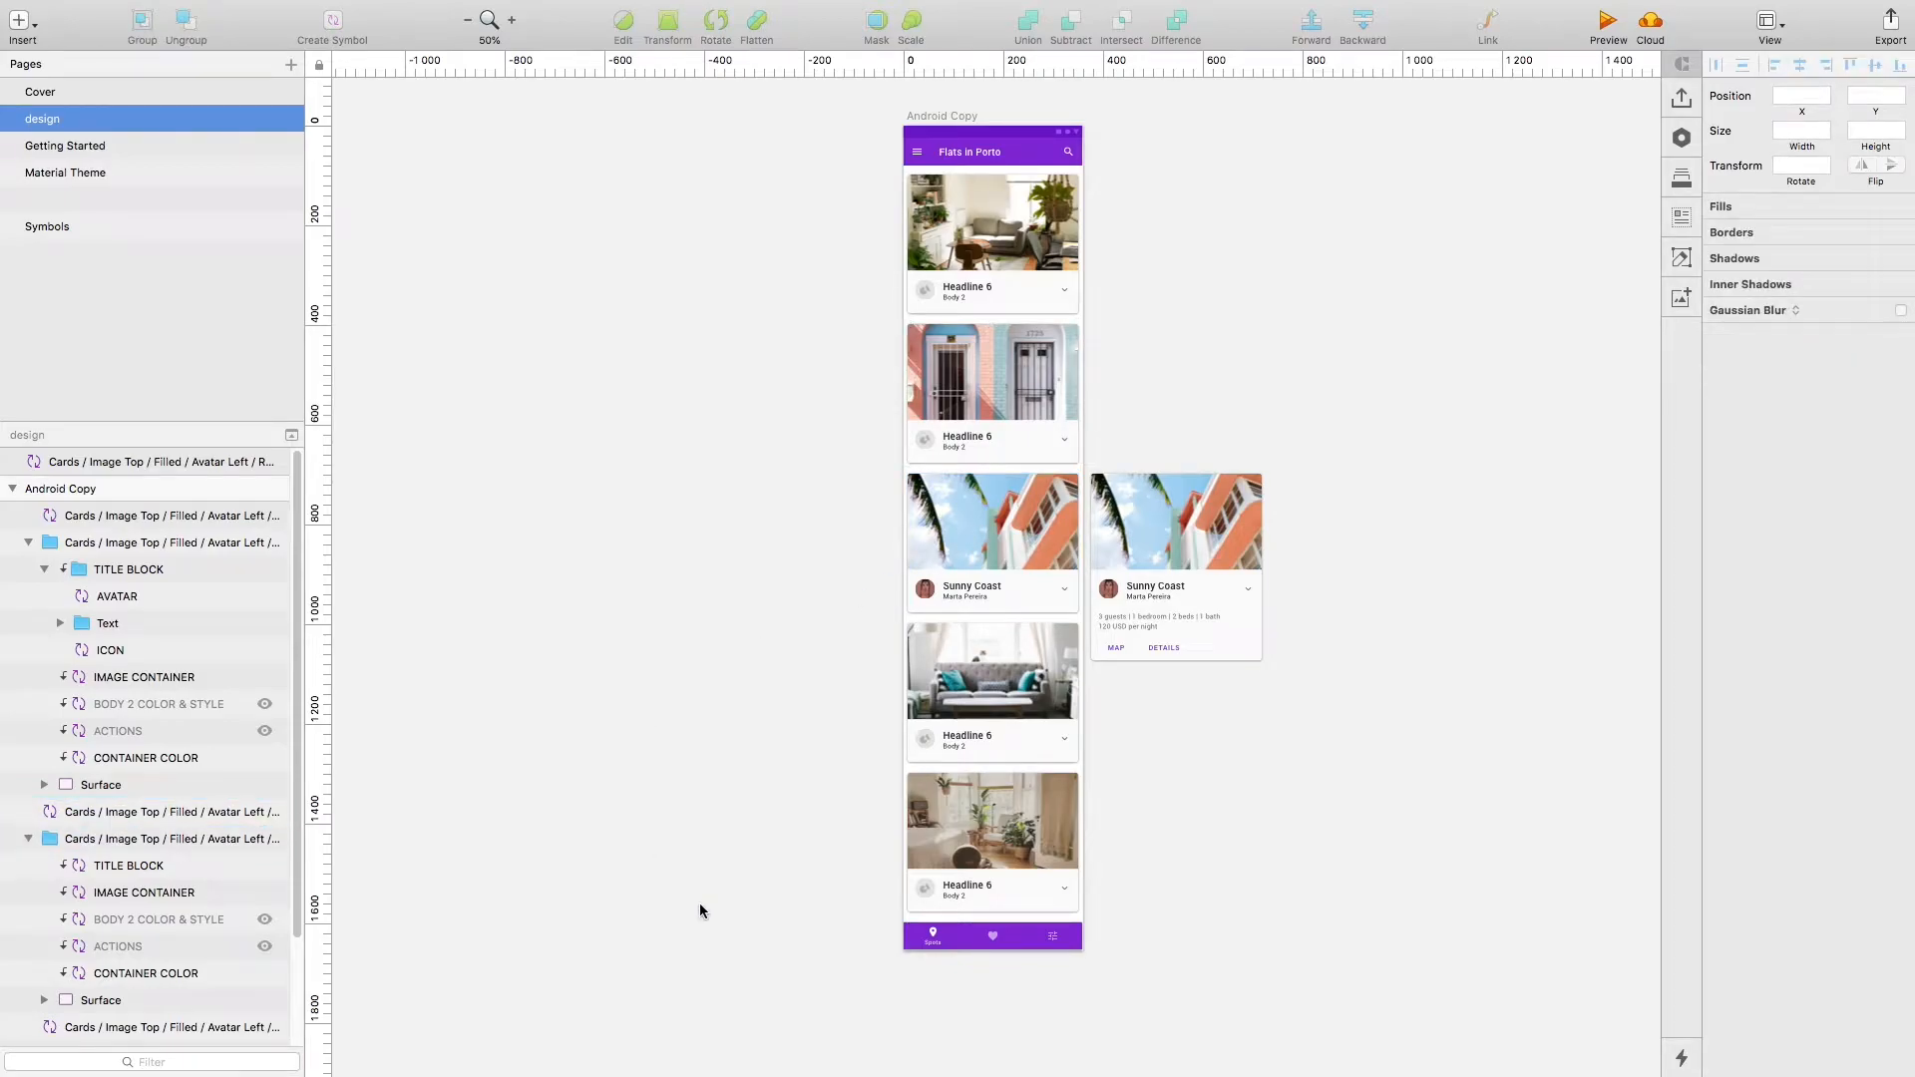
pyautogui.hotkey('ctrl', 'Up')
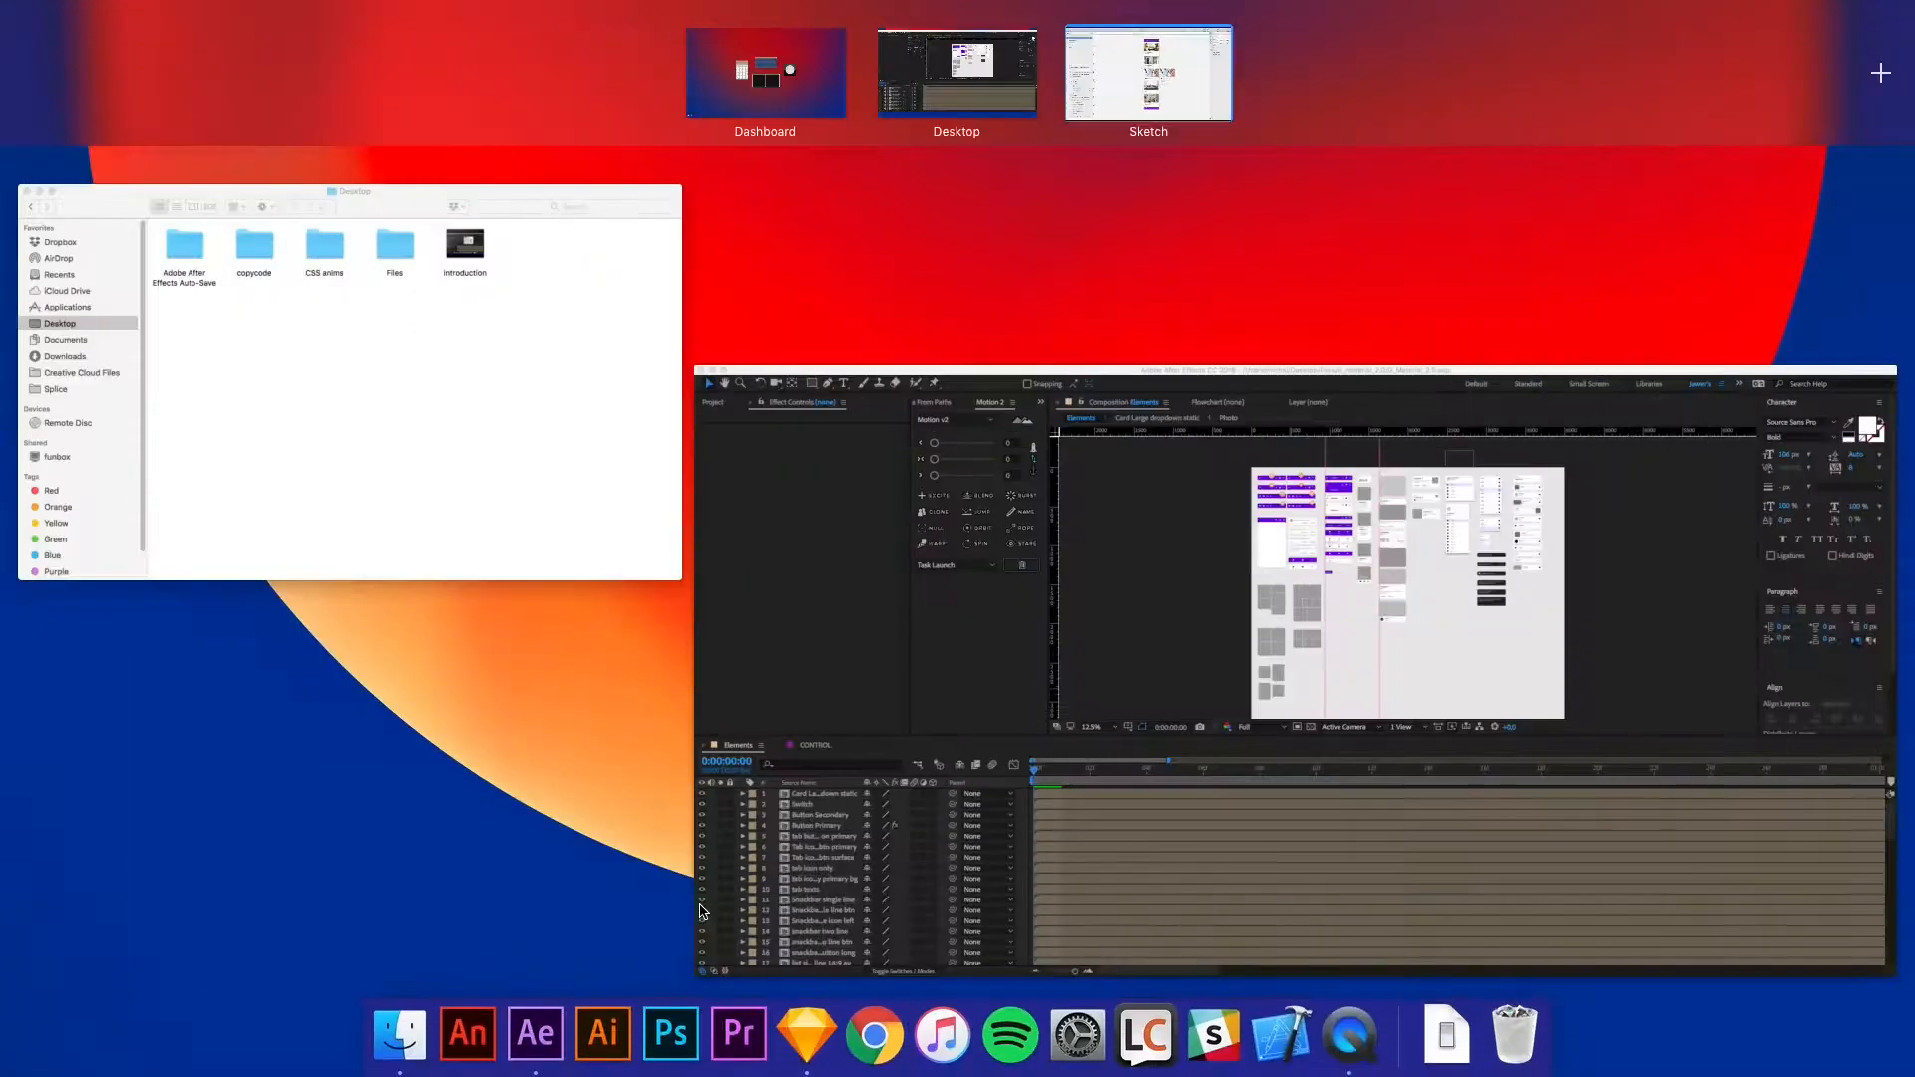
pyautogui.click(863, 648)
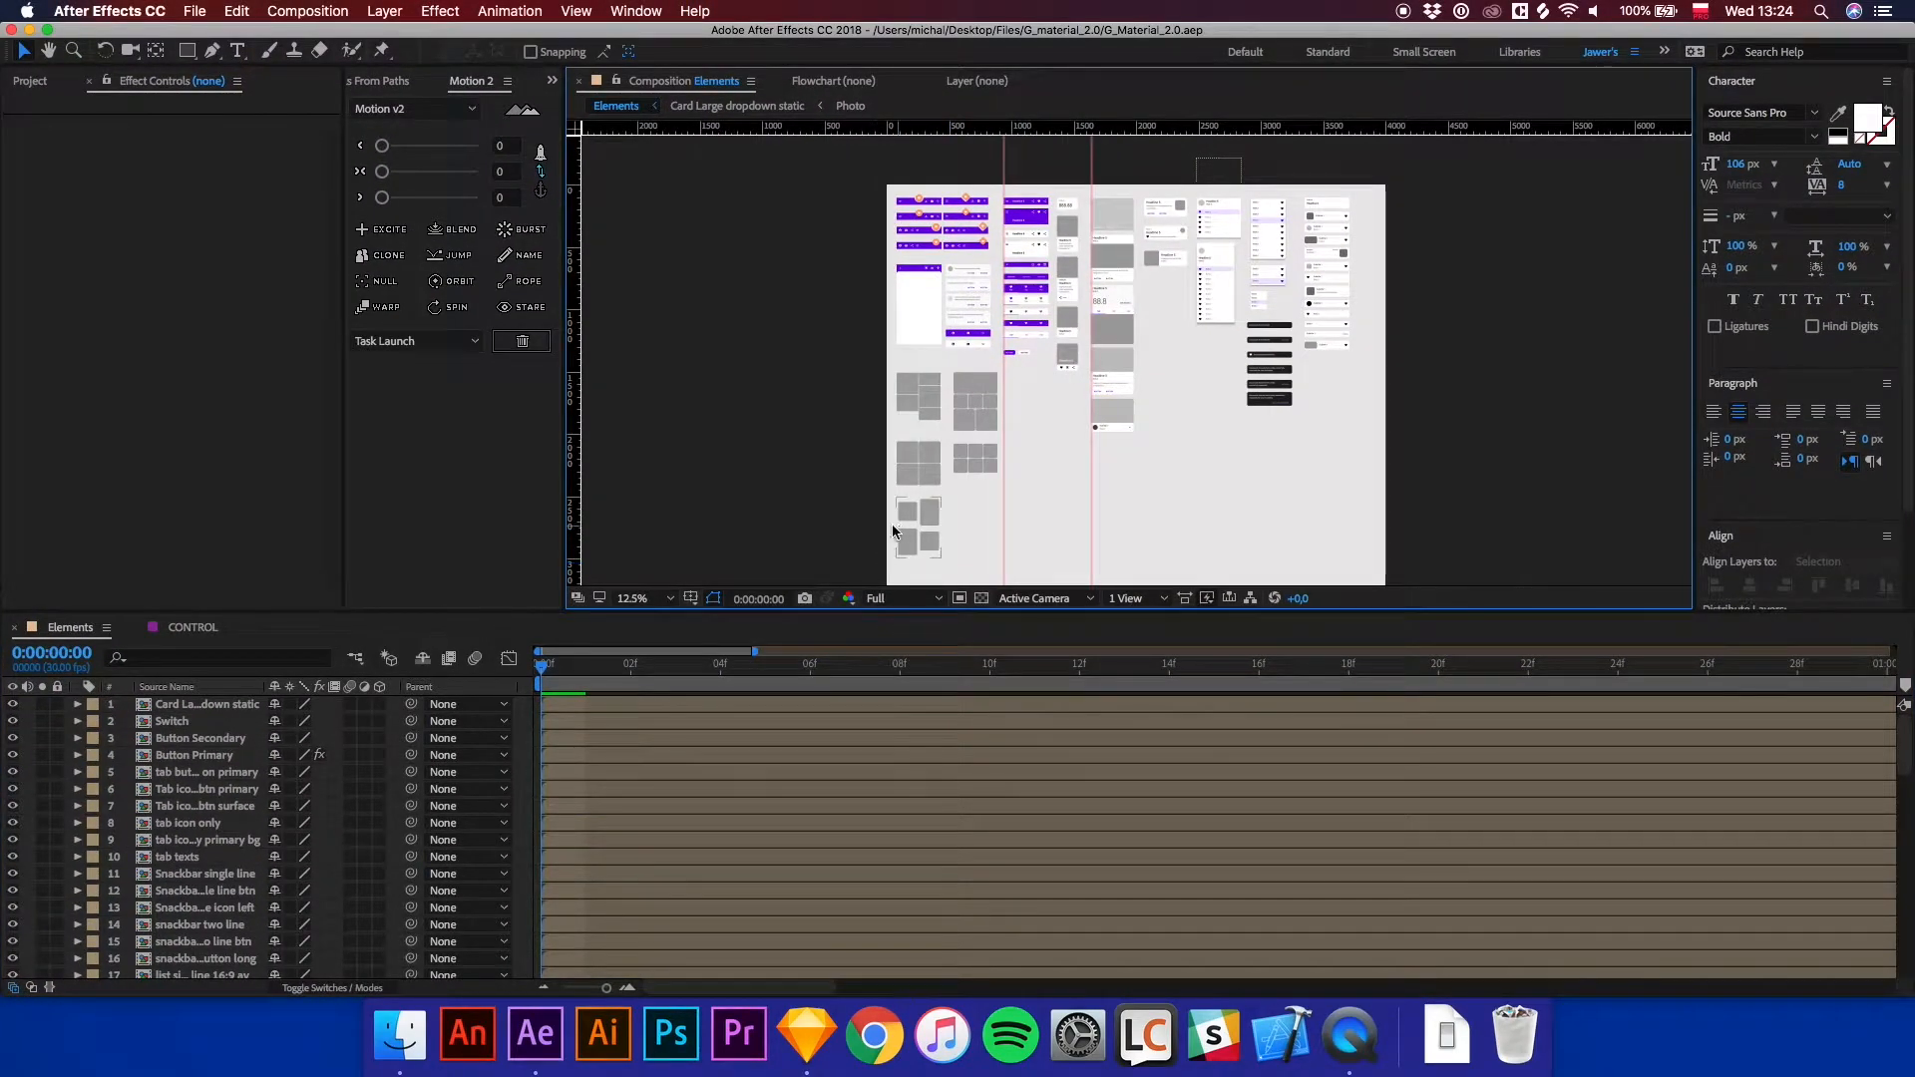
pyautogui.click(195, 11)
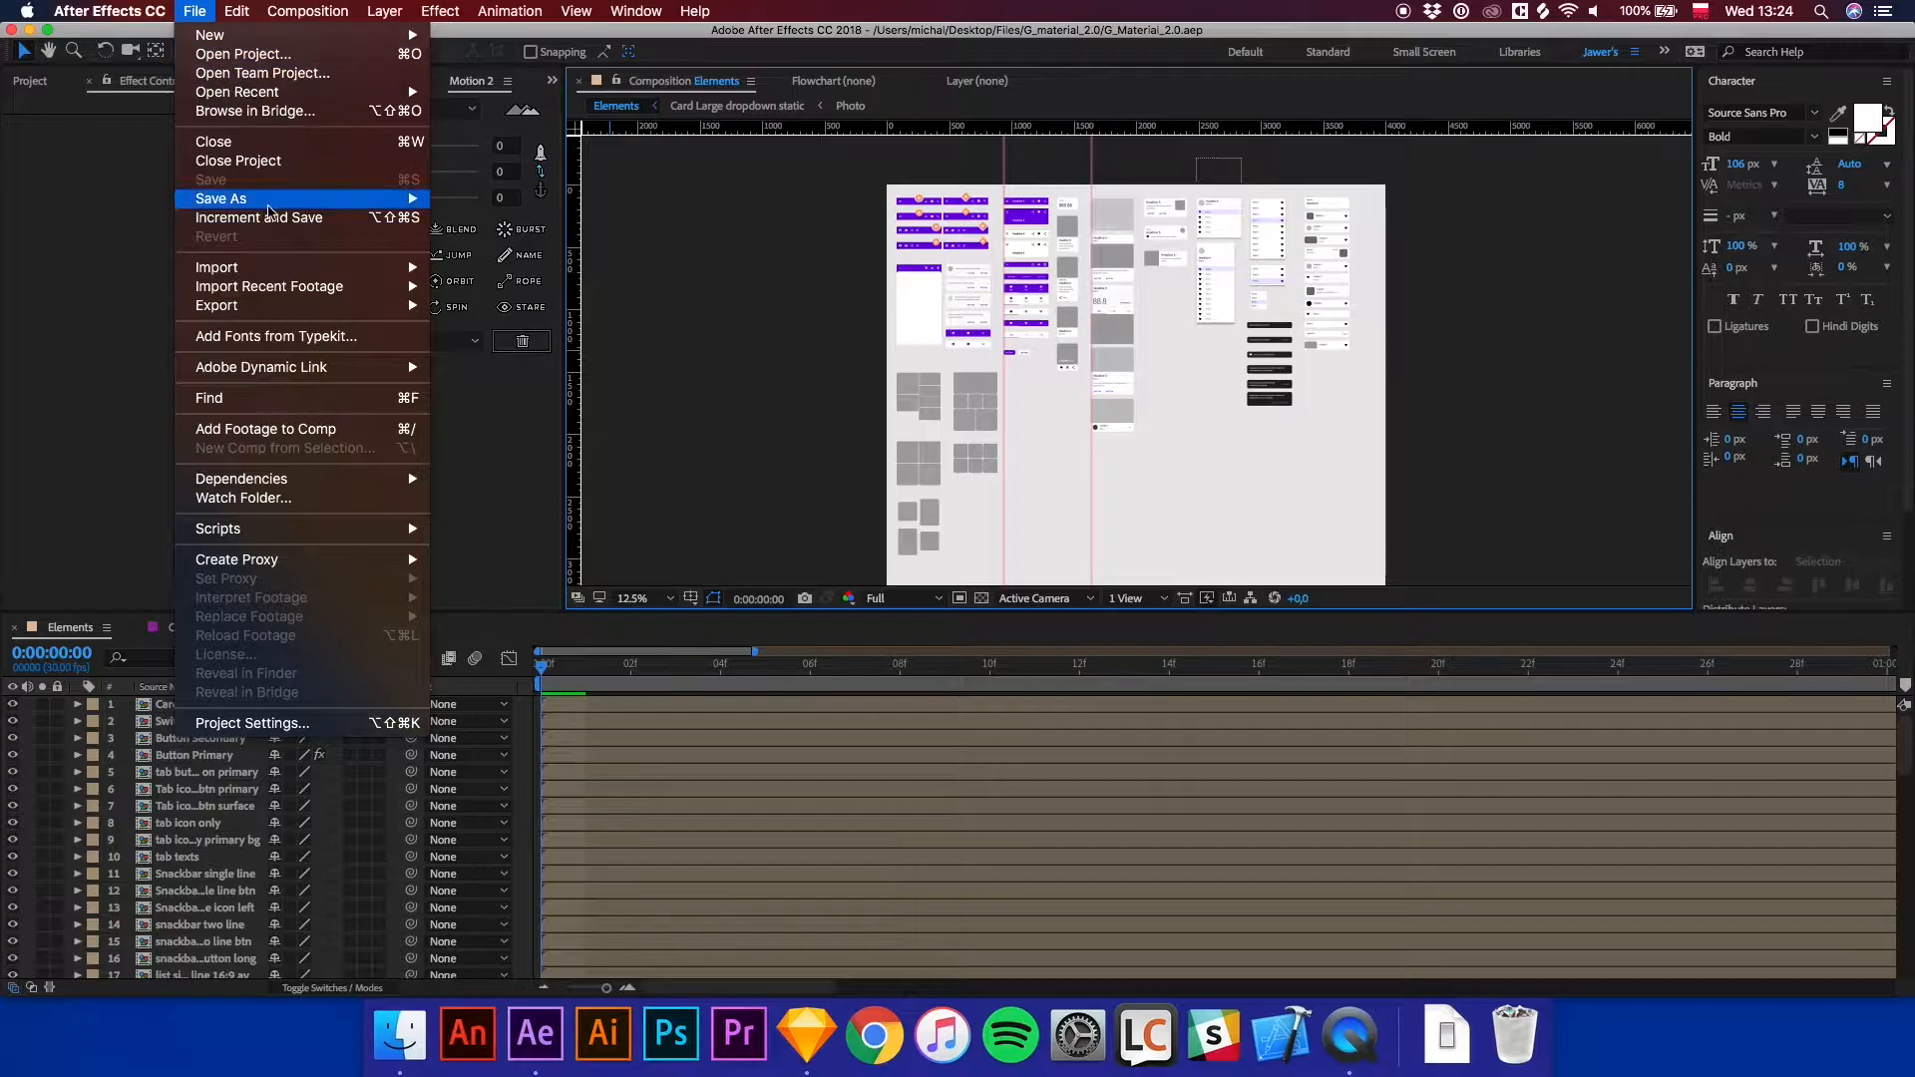
pyautogui.moveTo(268, 206)
pyautogui.click(473, 198)
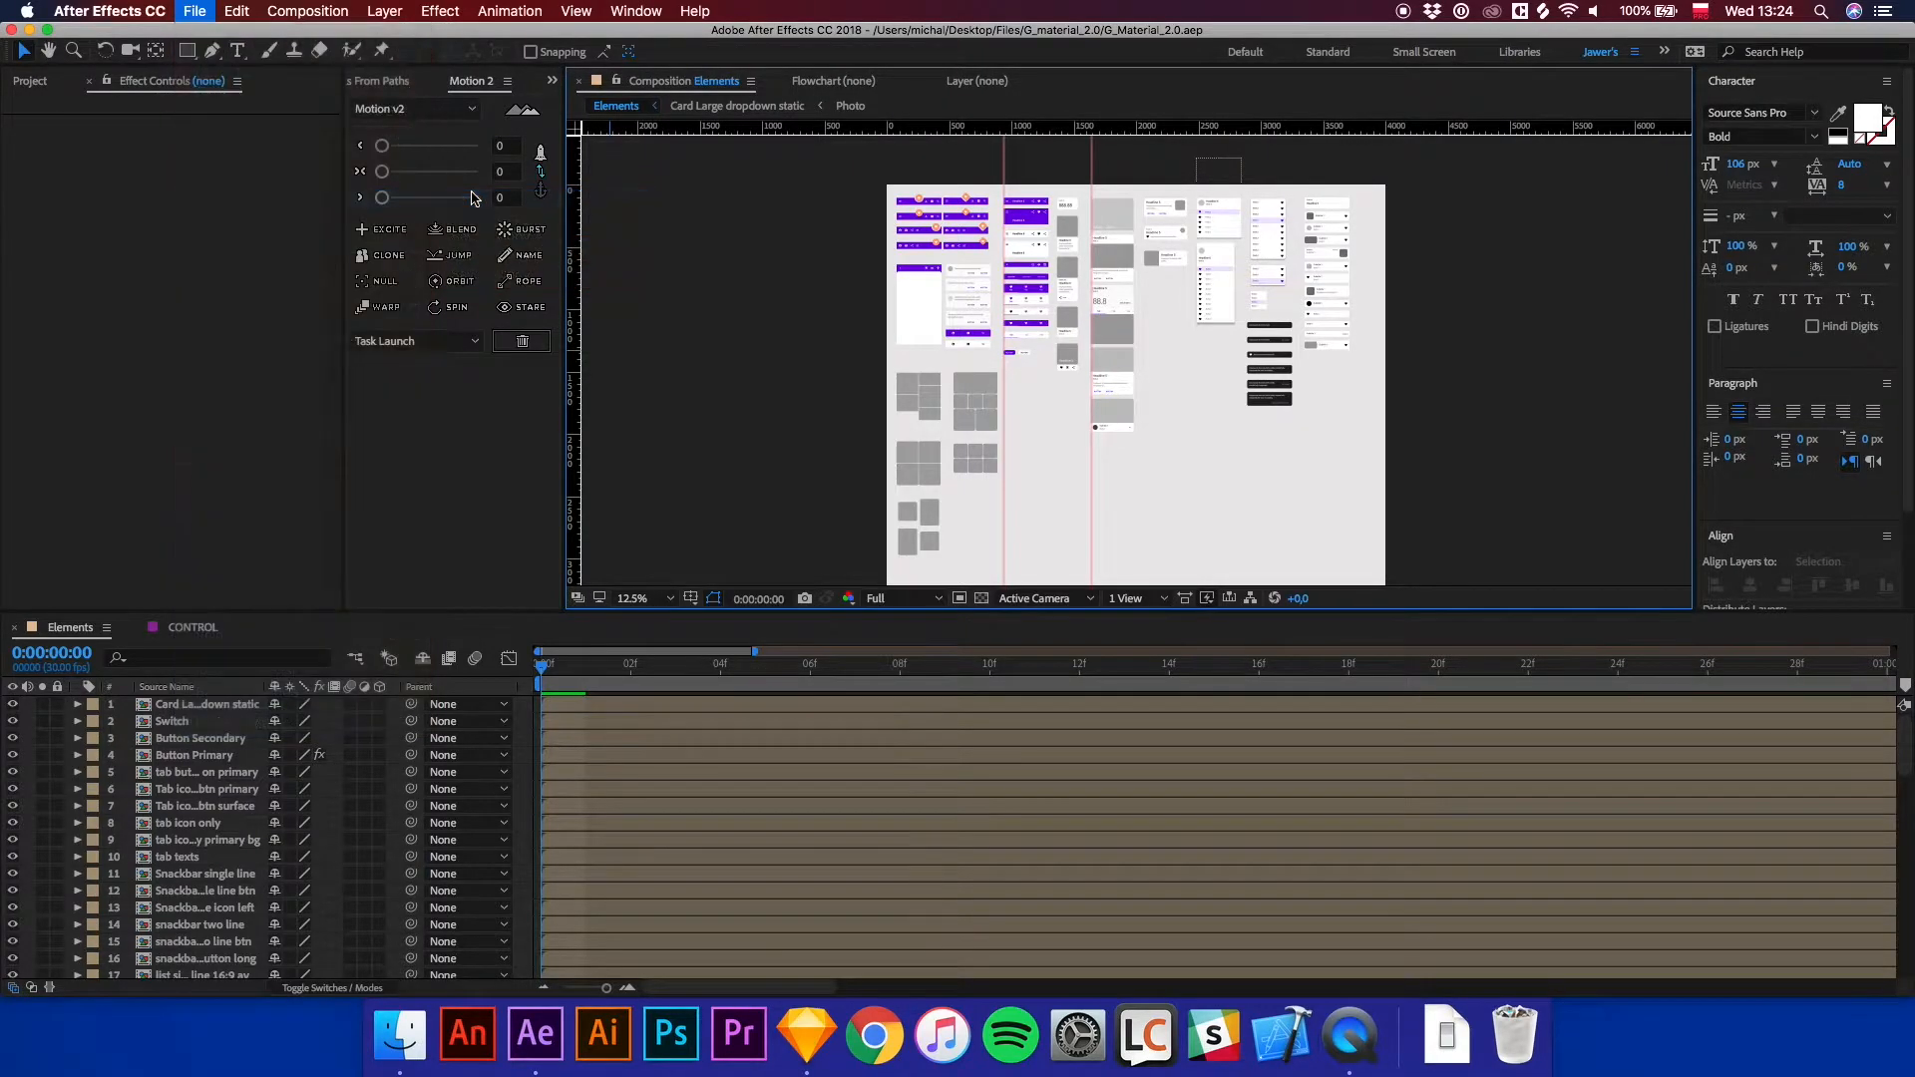
pyautogui.click(673, 402)
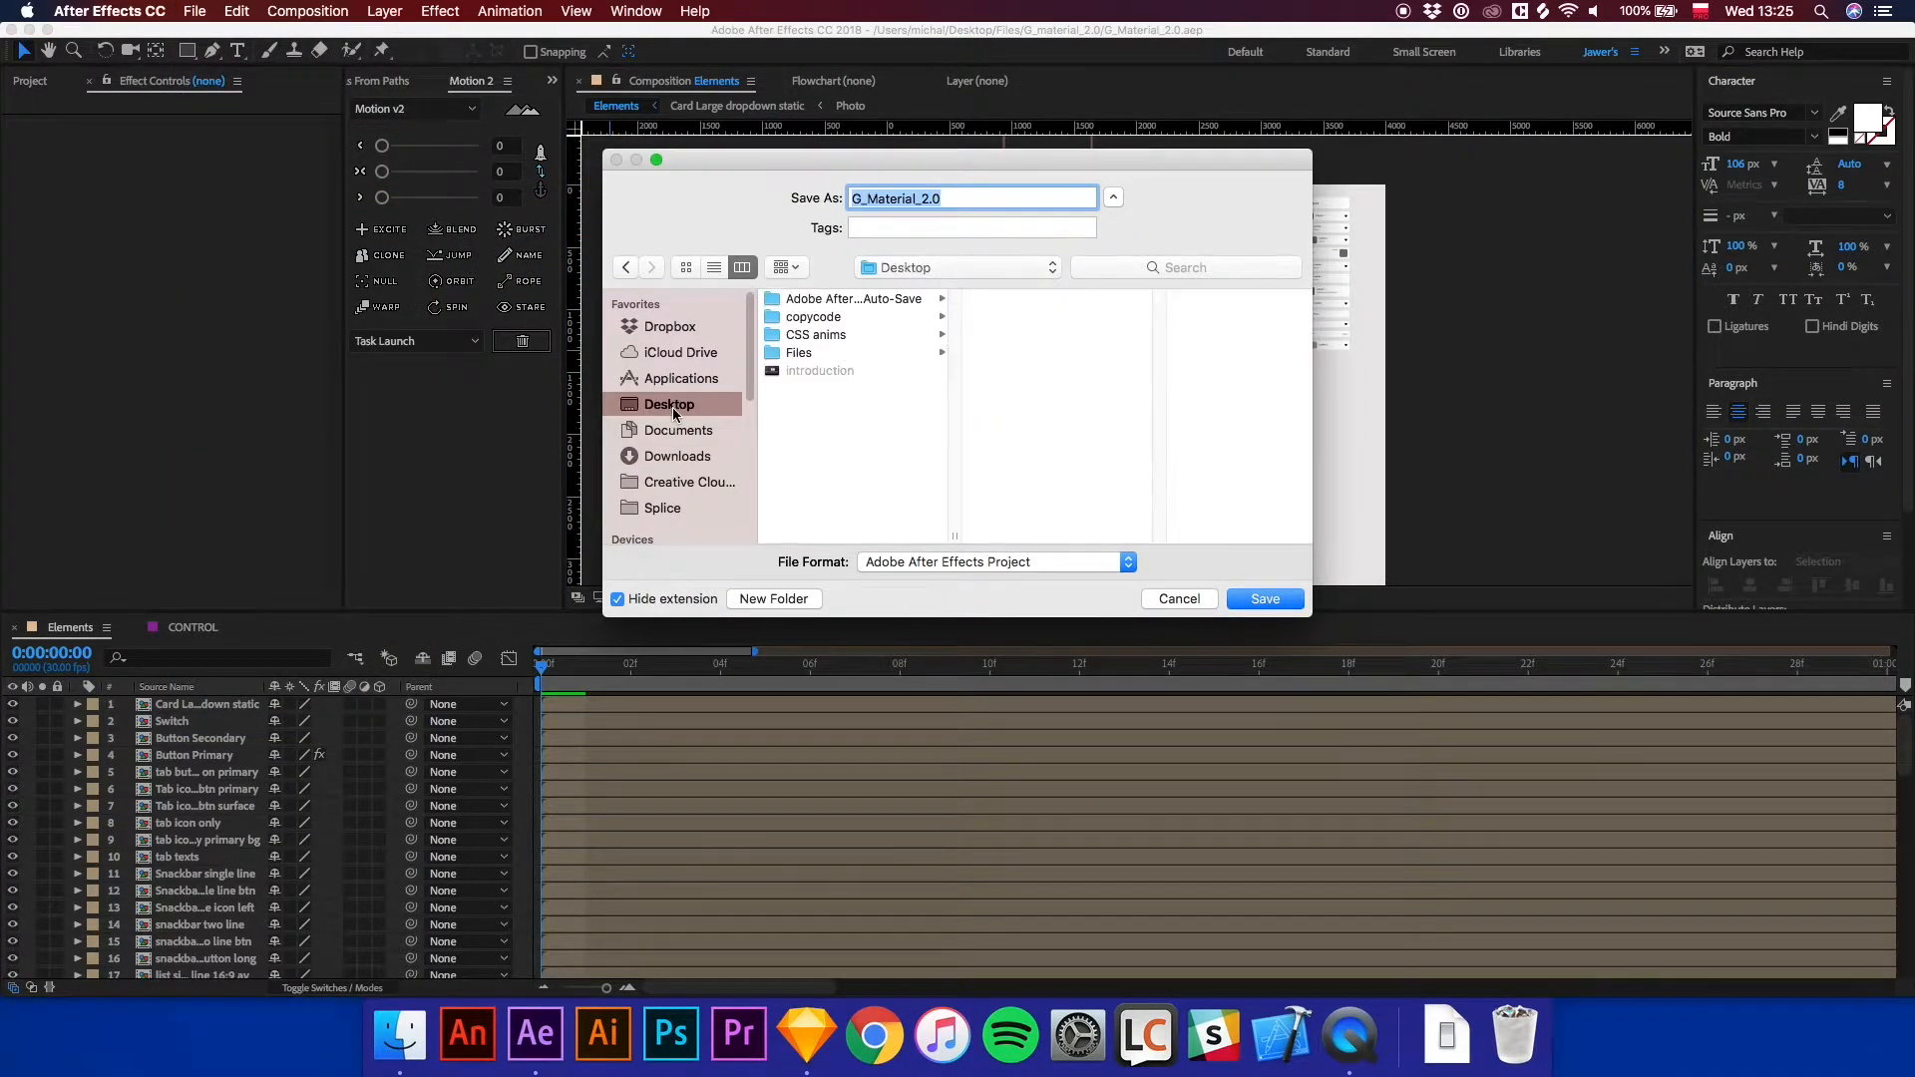
pyautogui.write('new lib')
pyautogui.press('Return')
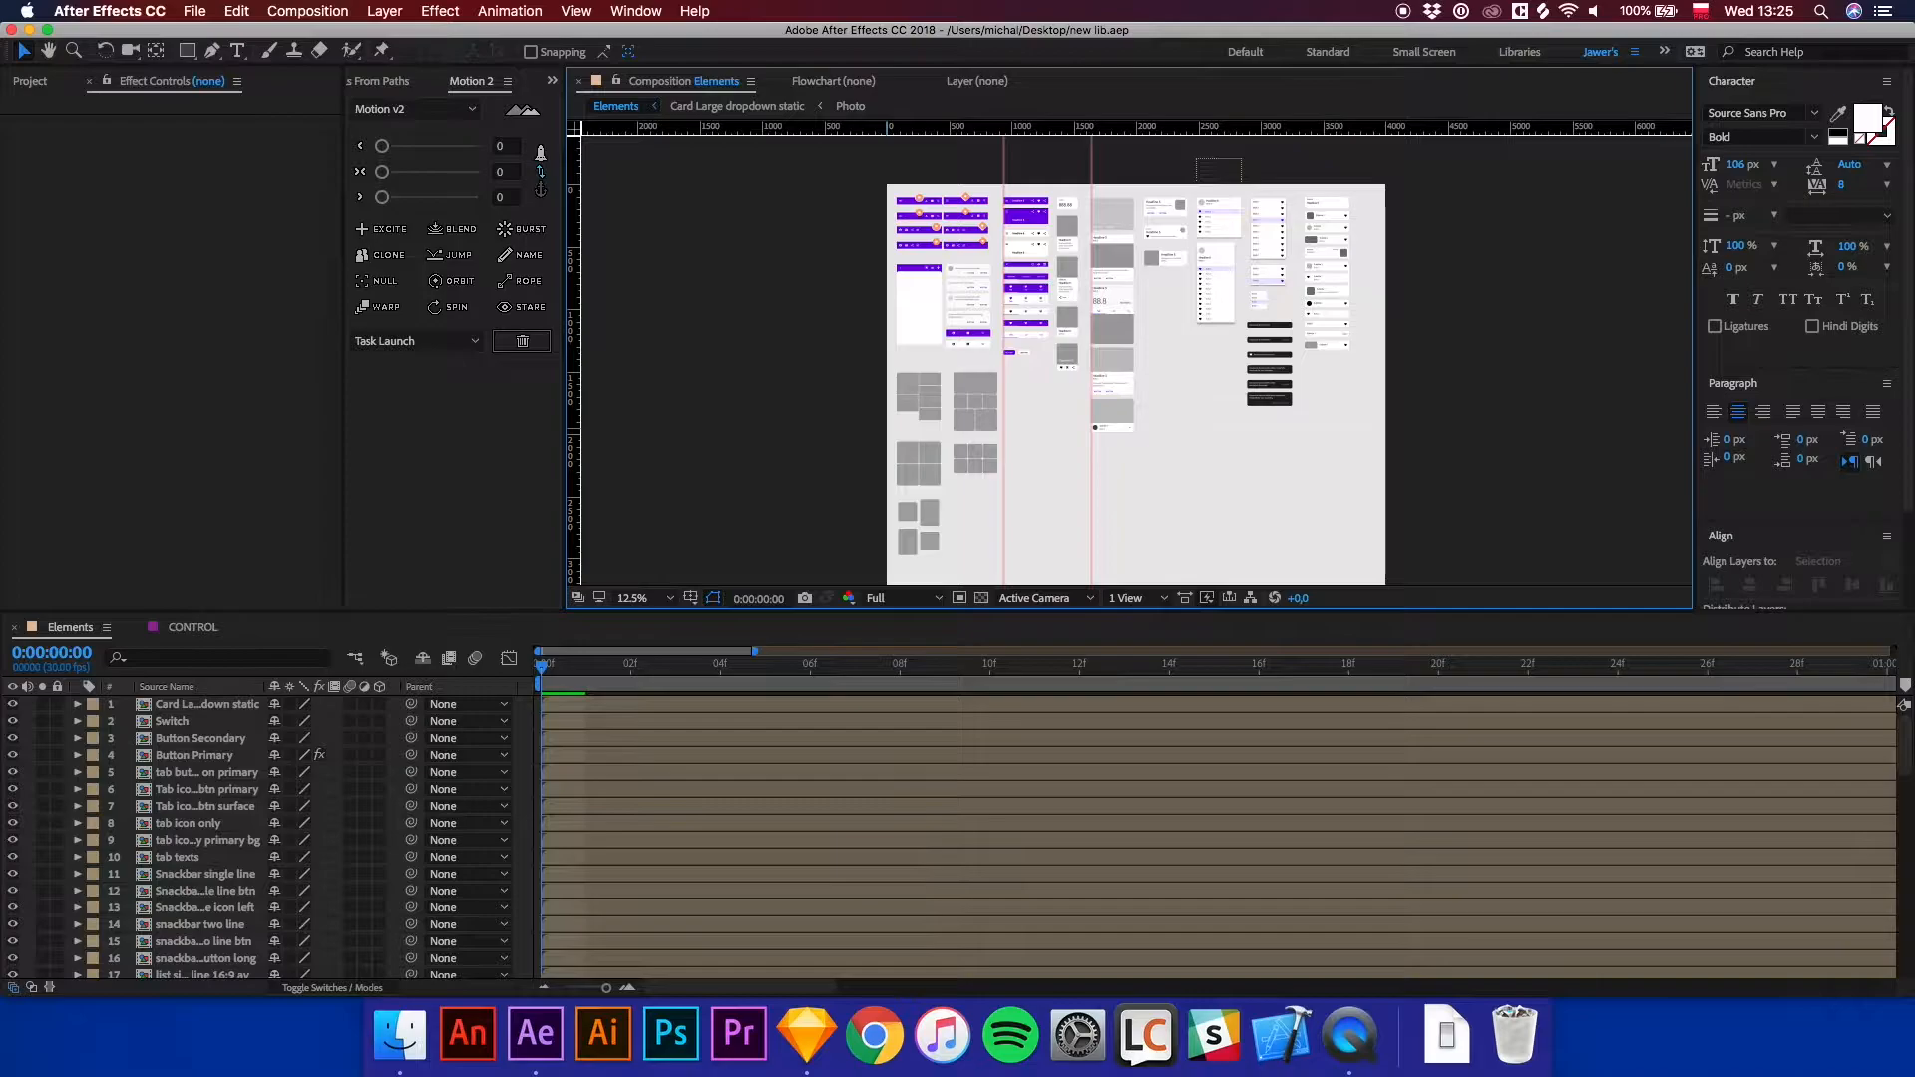
# Create a new project folder named "new interaction".
pyautogui.click(40, 84)
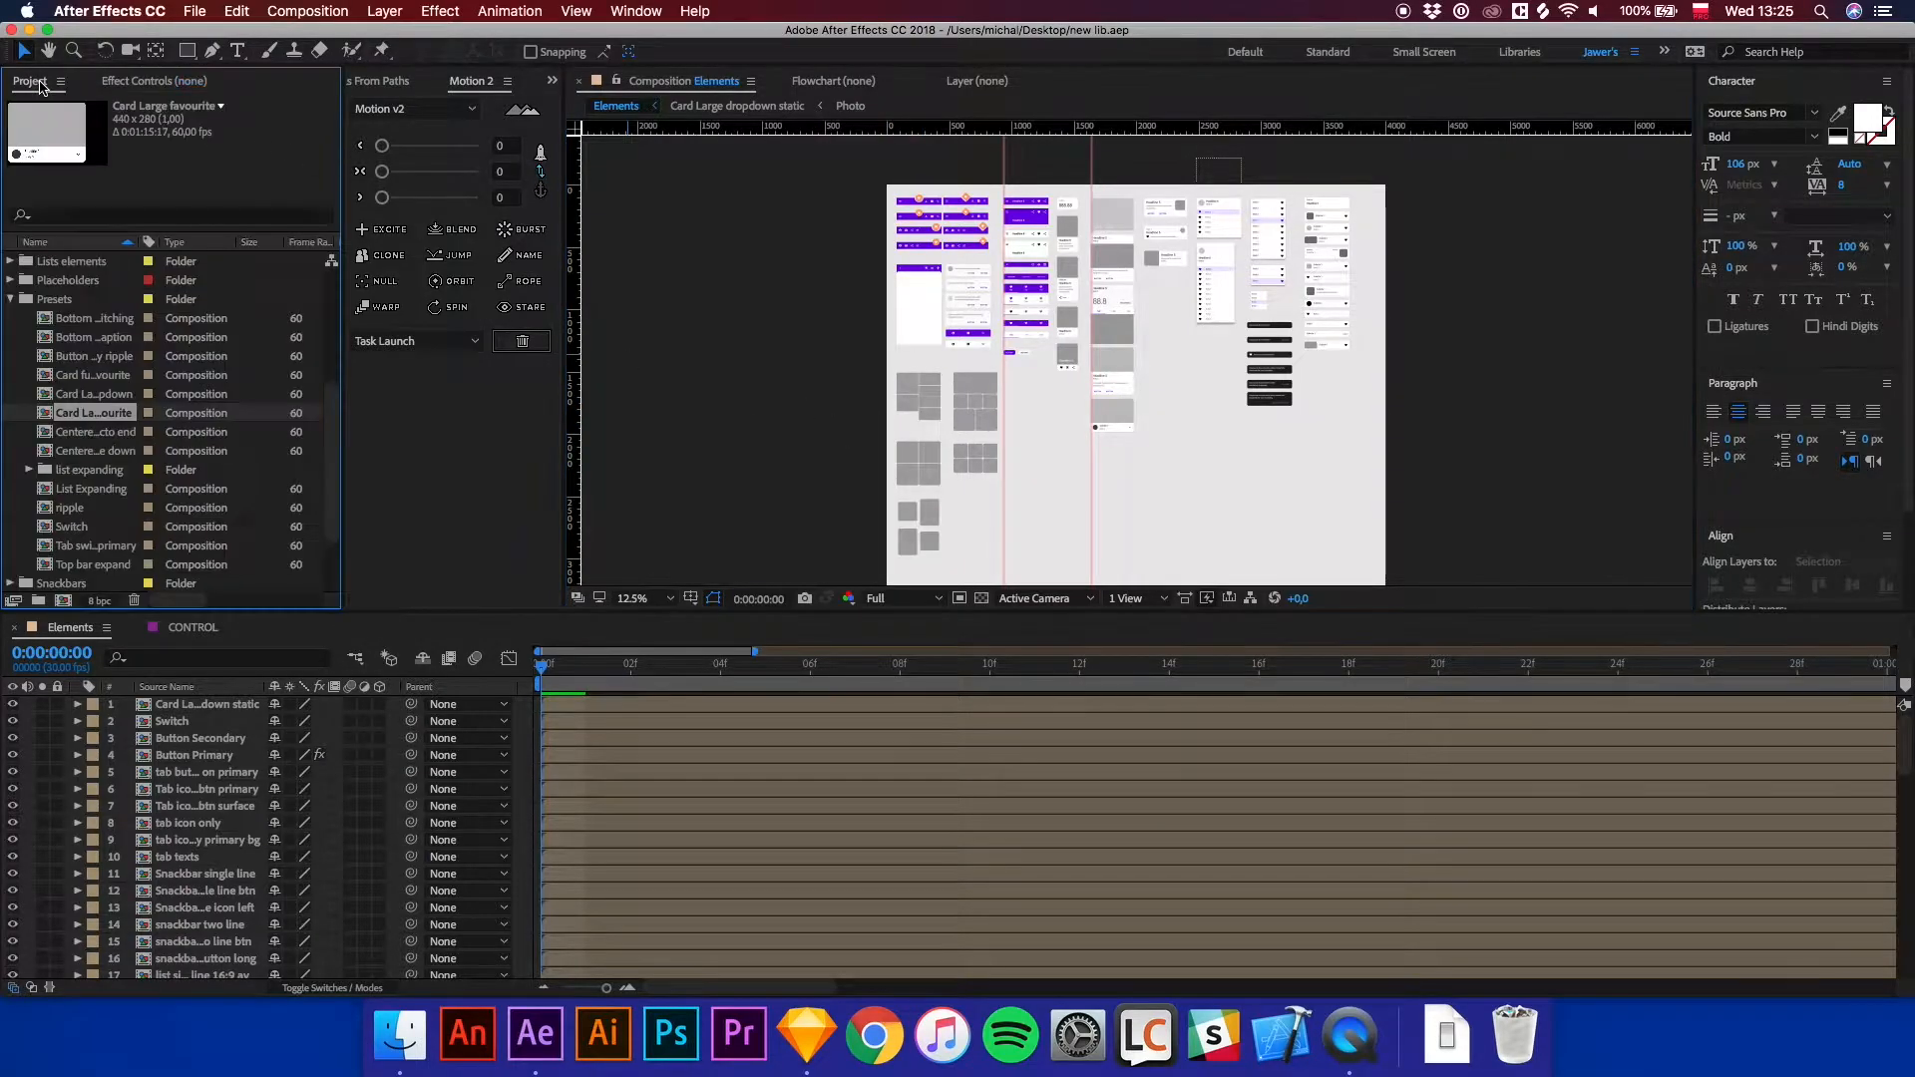
pyautogui.click(12, 299)
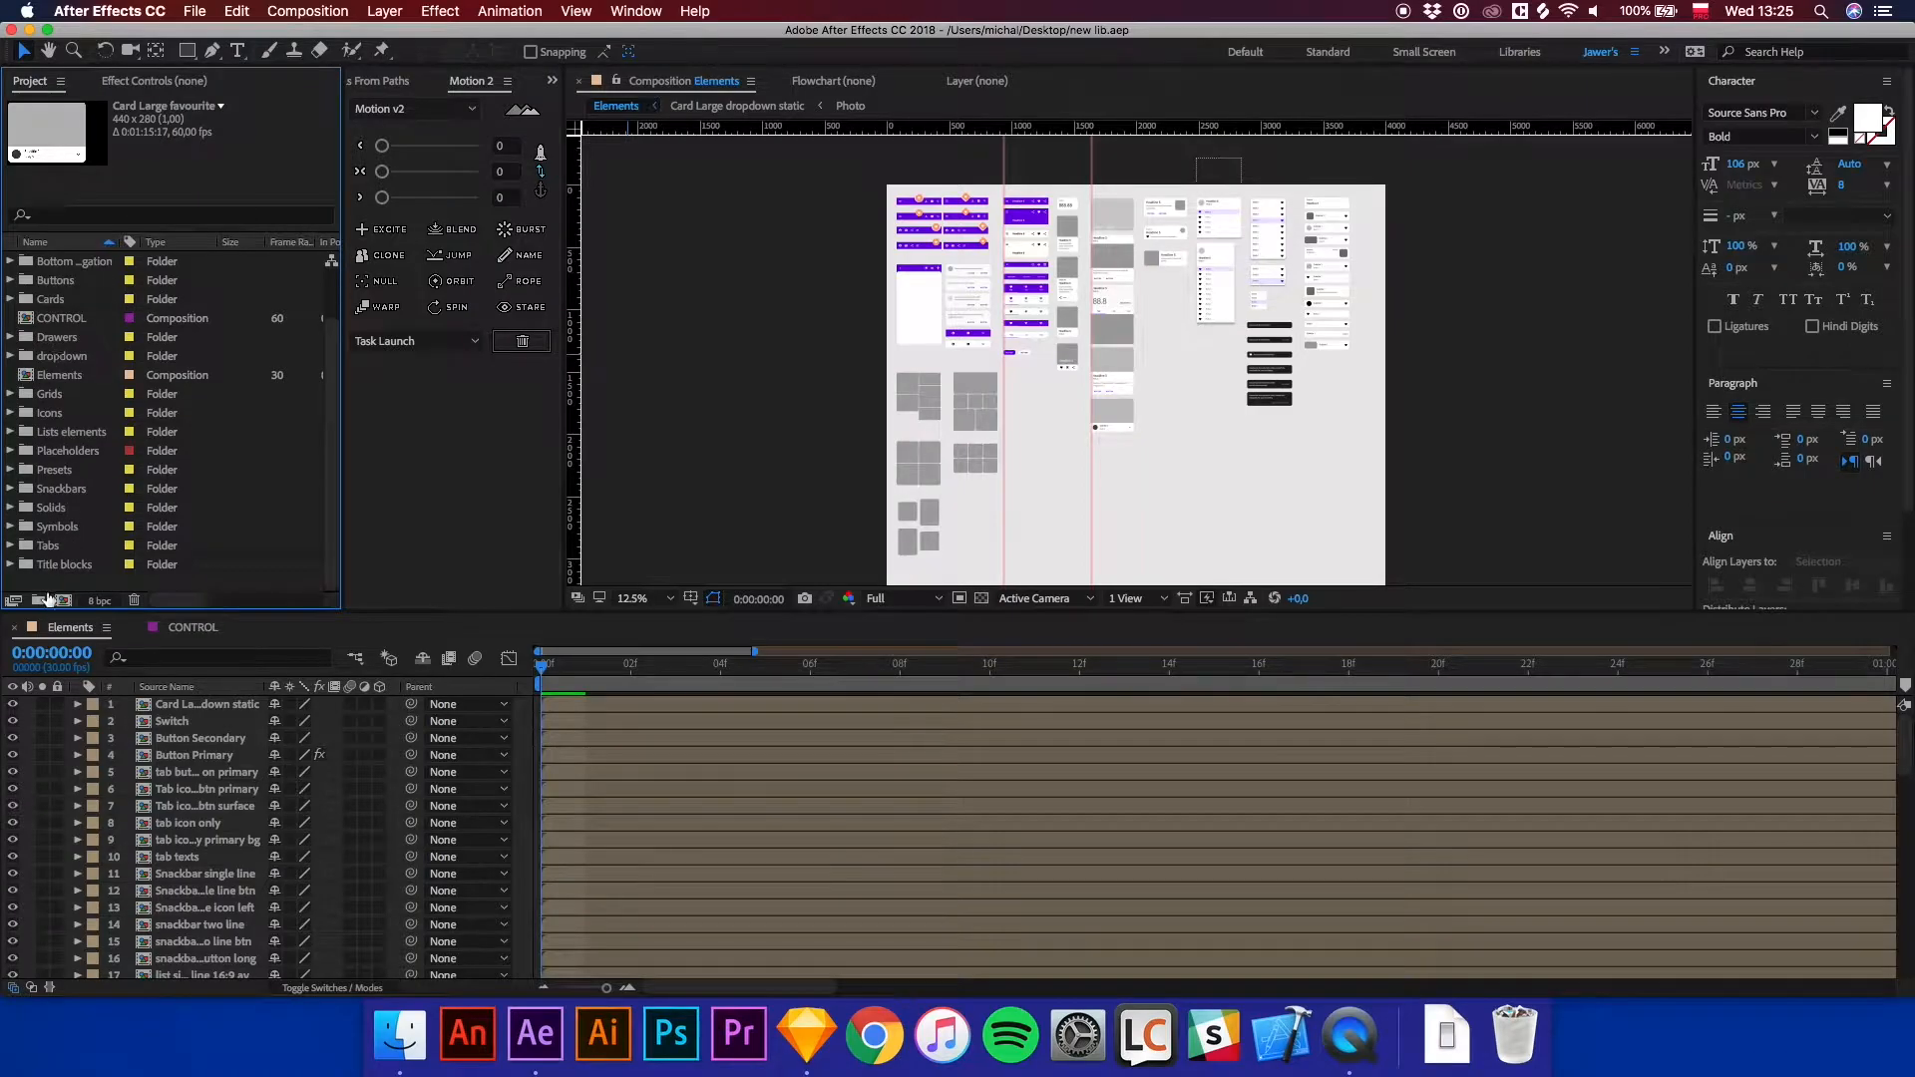
pyautogui.click(39, 600)
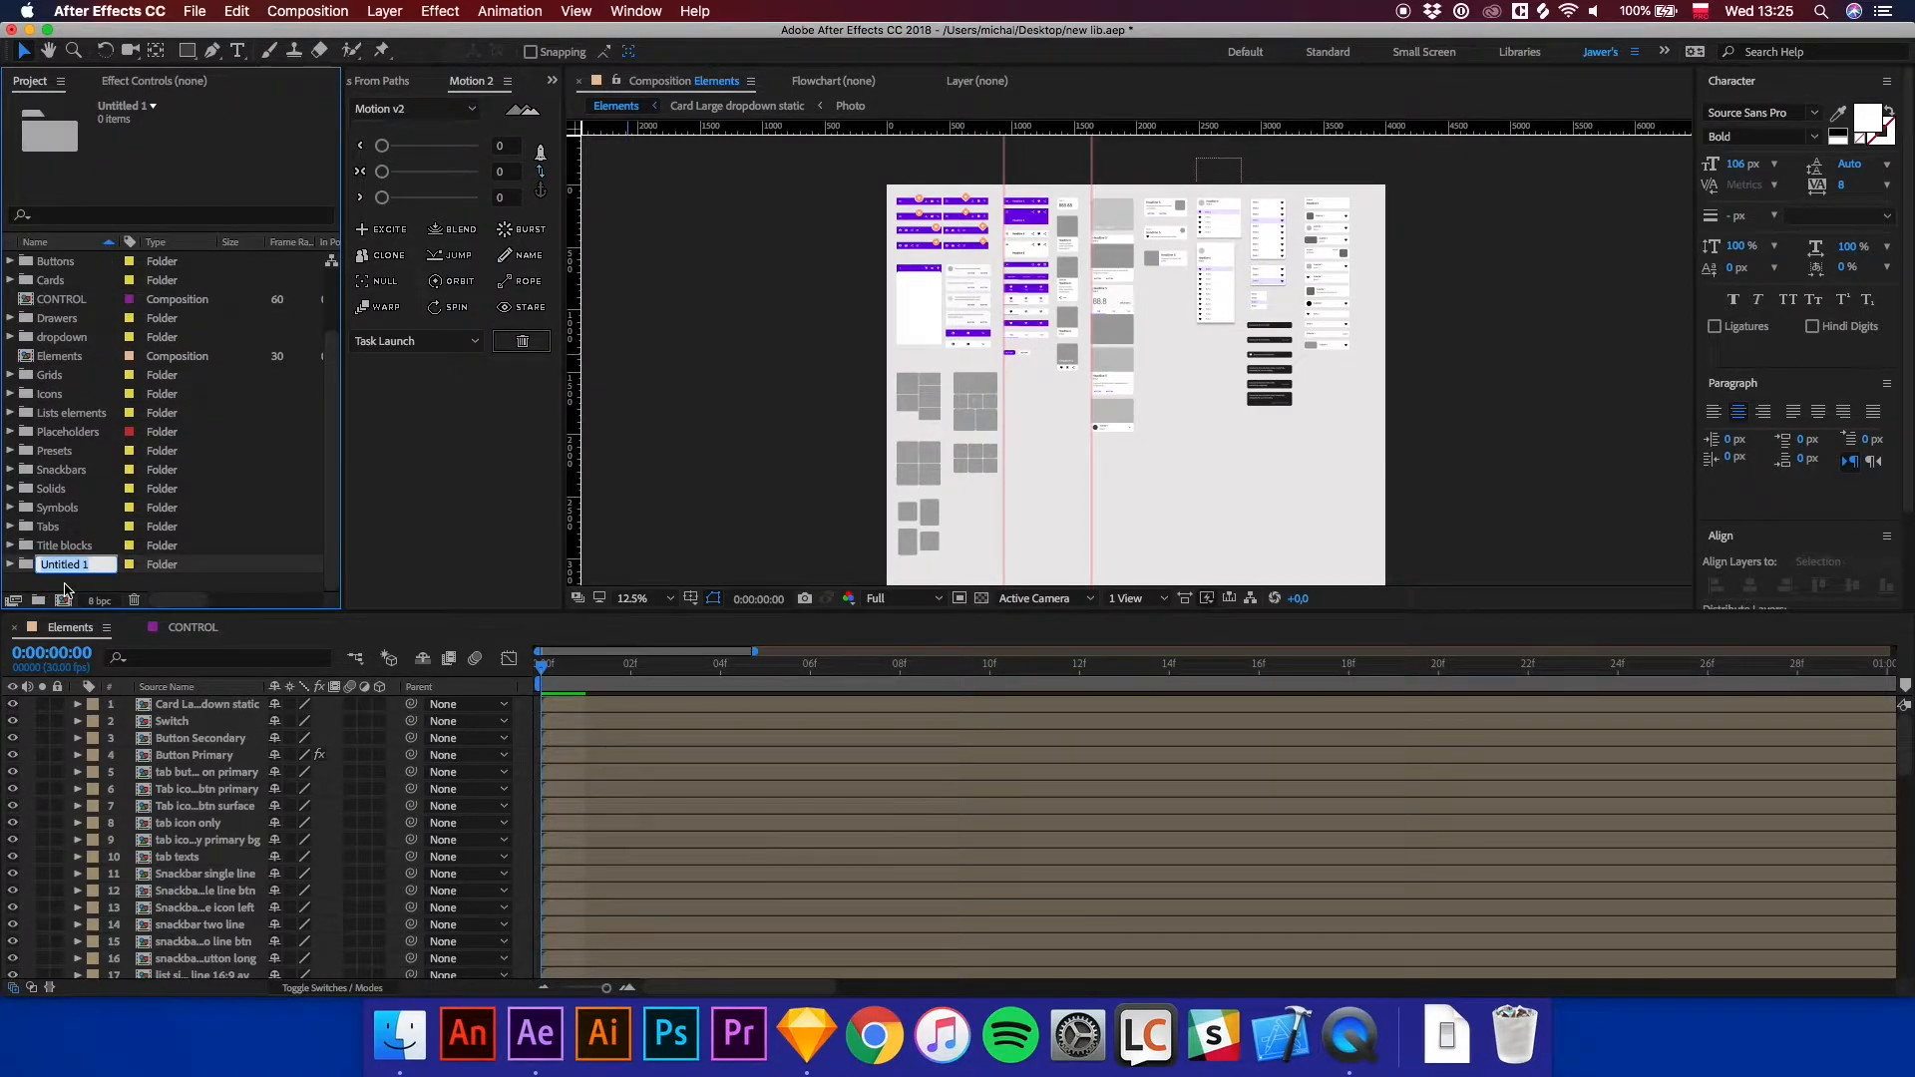
pyautogui.press('BackSpace')
pyautogui.press('Return')
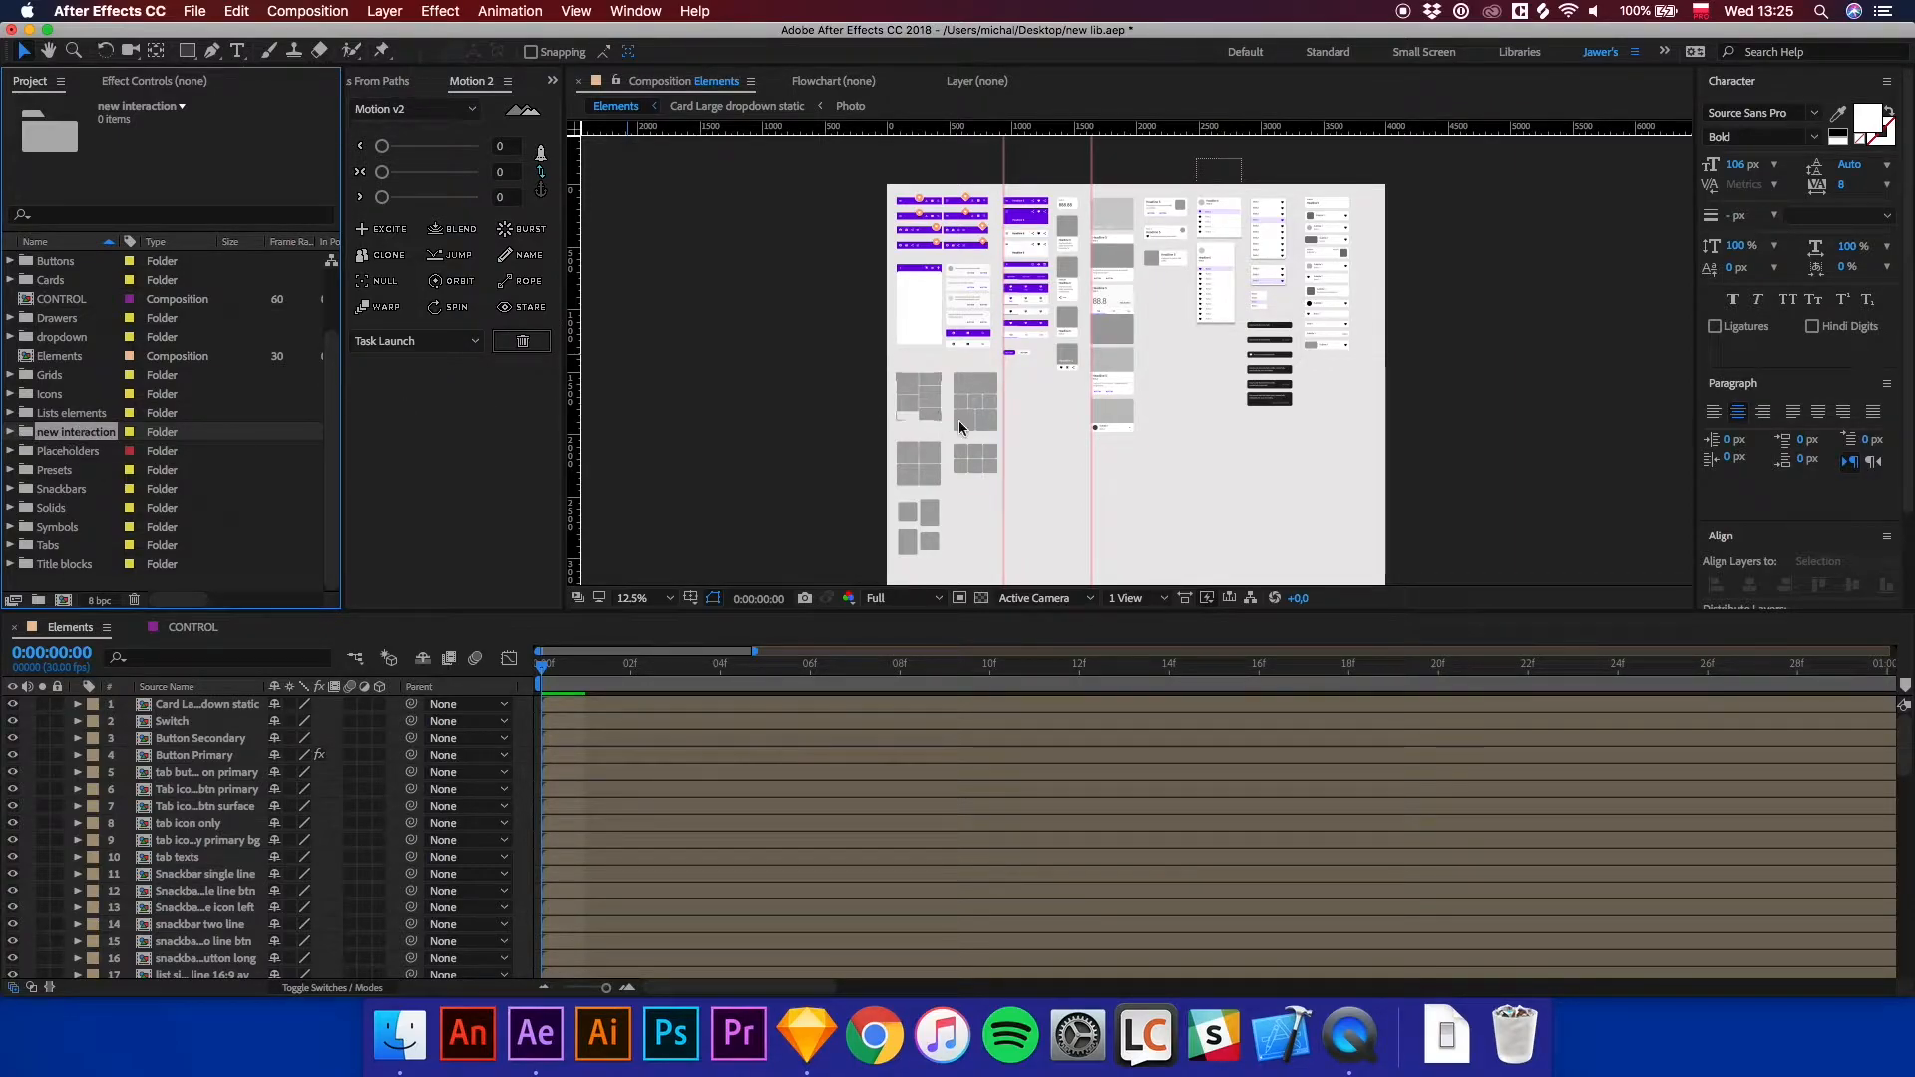
# Duplicate the Card Large dropdown static composition and move the copy into the new interaction folder.
pyautogui.press('.')
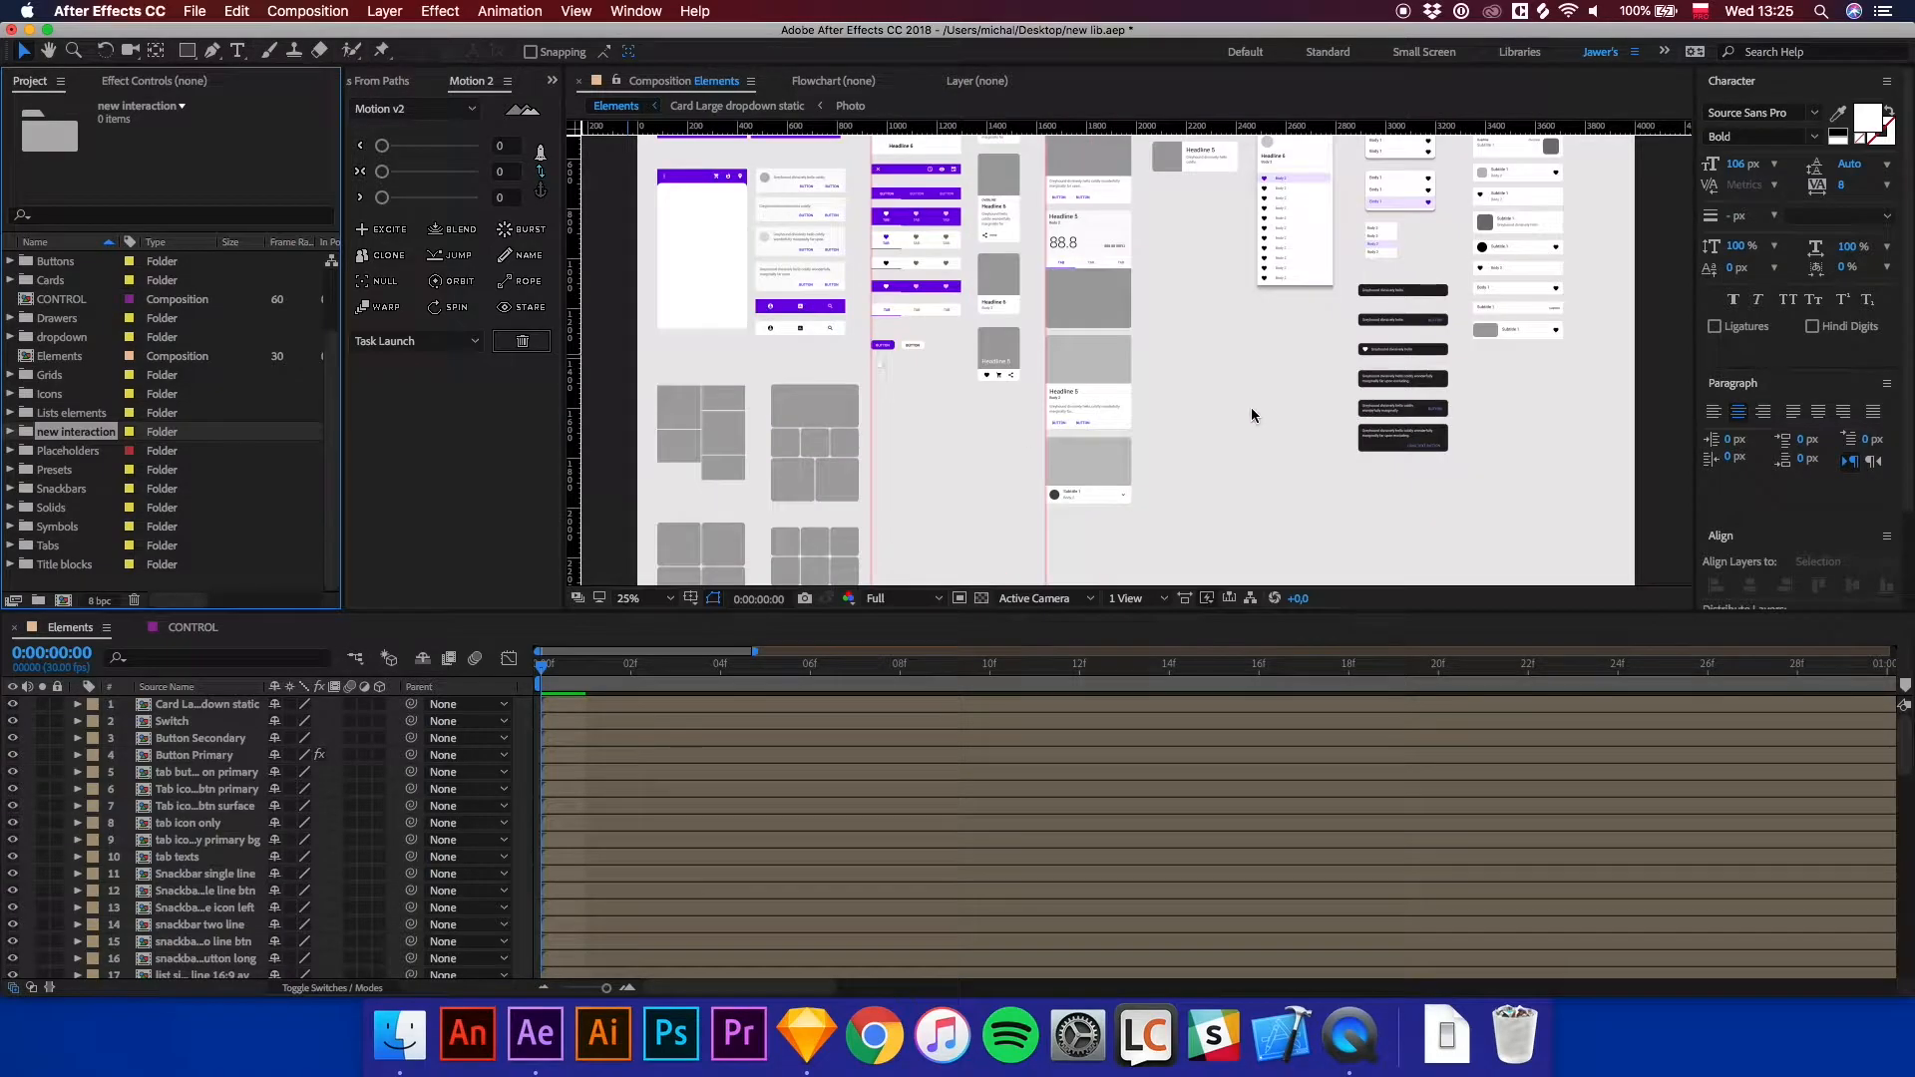
pyautogui.press('.')
pyautogui.moveTo(1225, 444); pyautogui.dragTo(1205, 310)
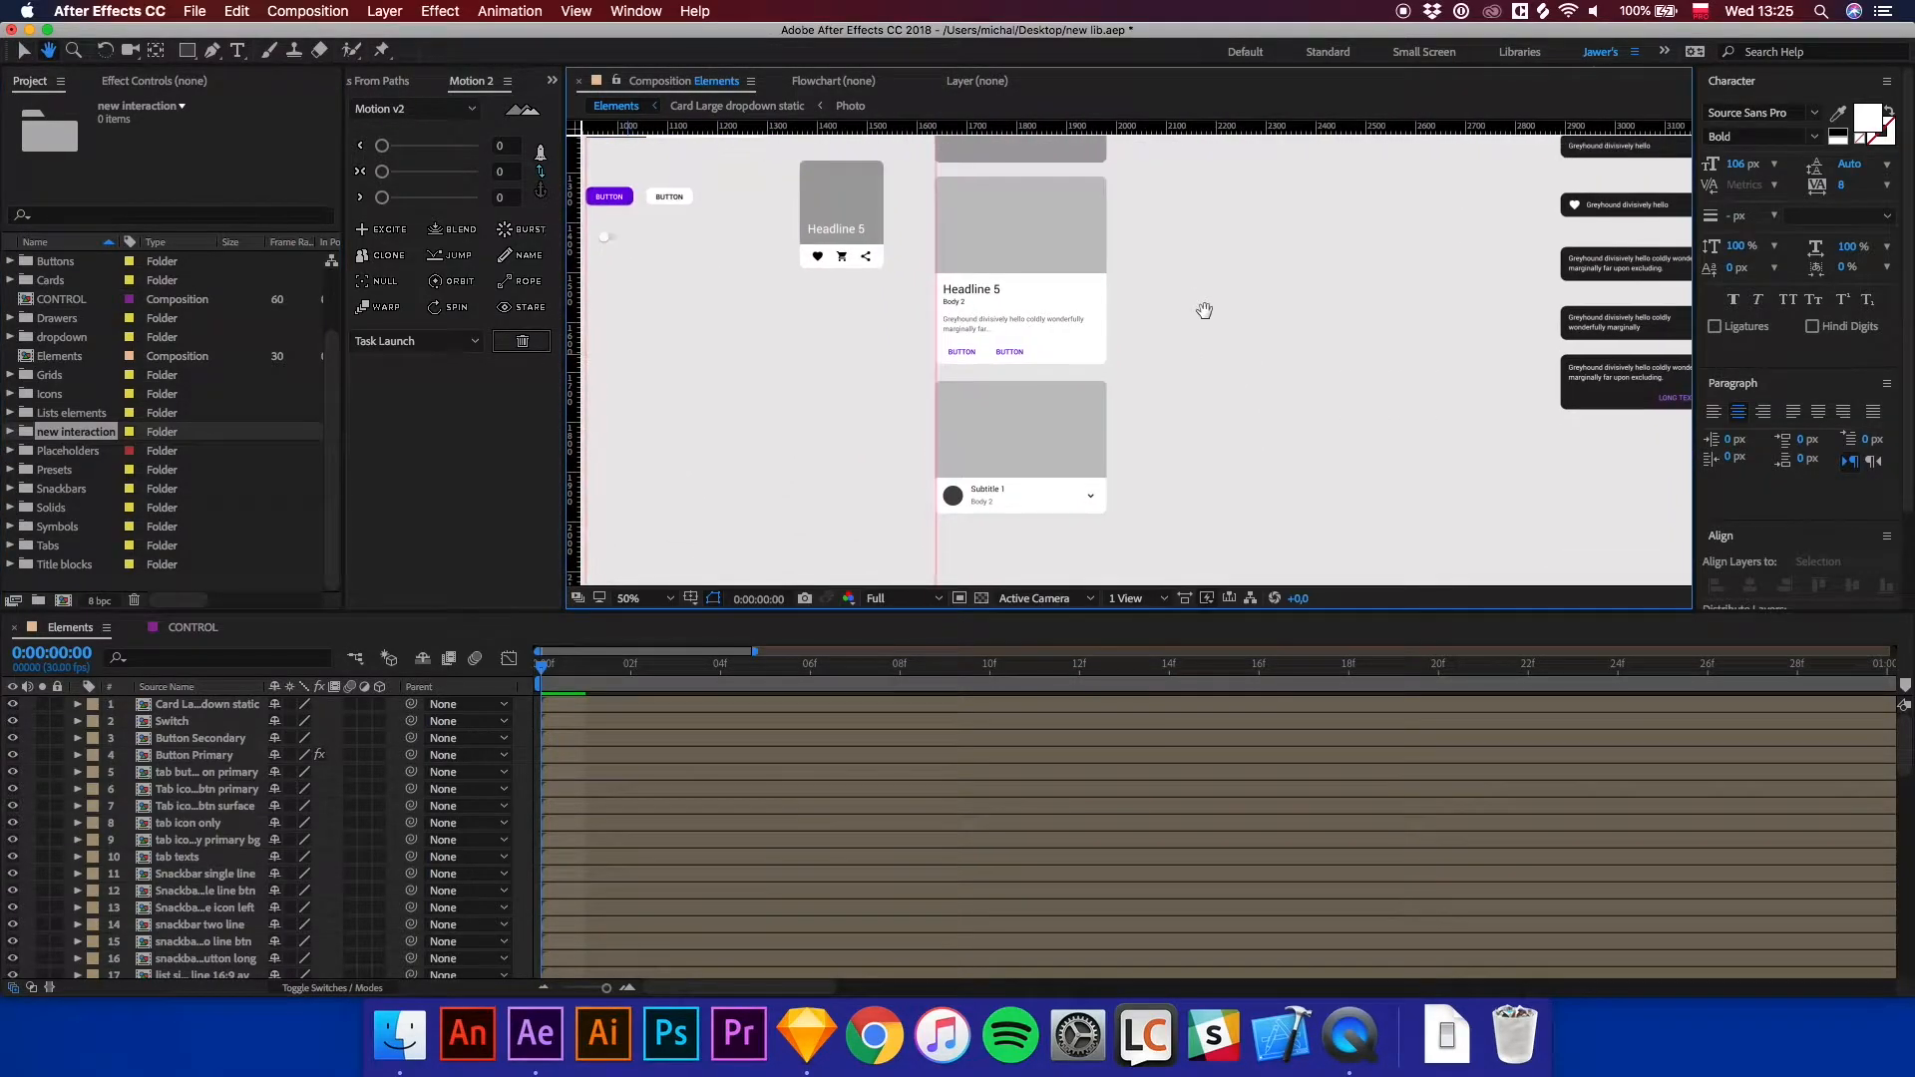
pyautogui.click(1075, 442)
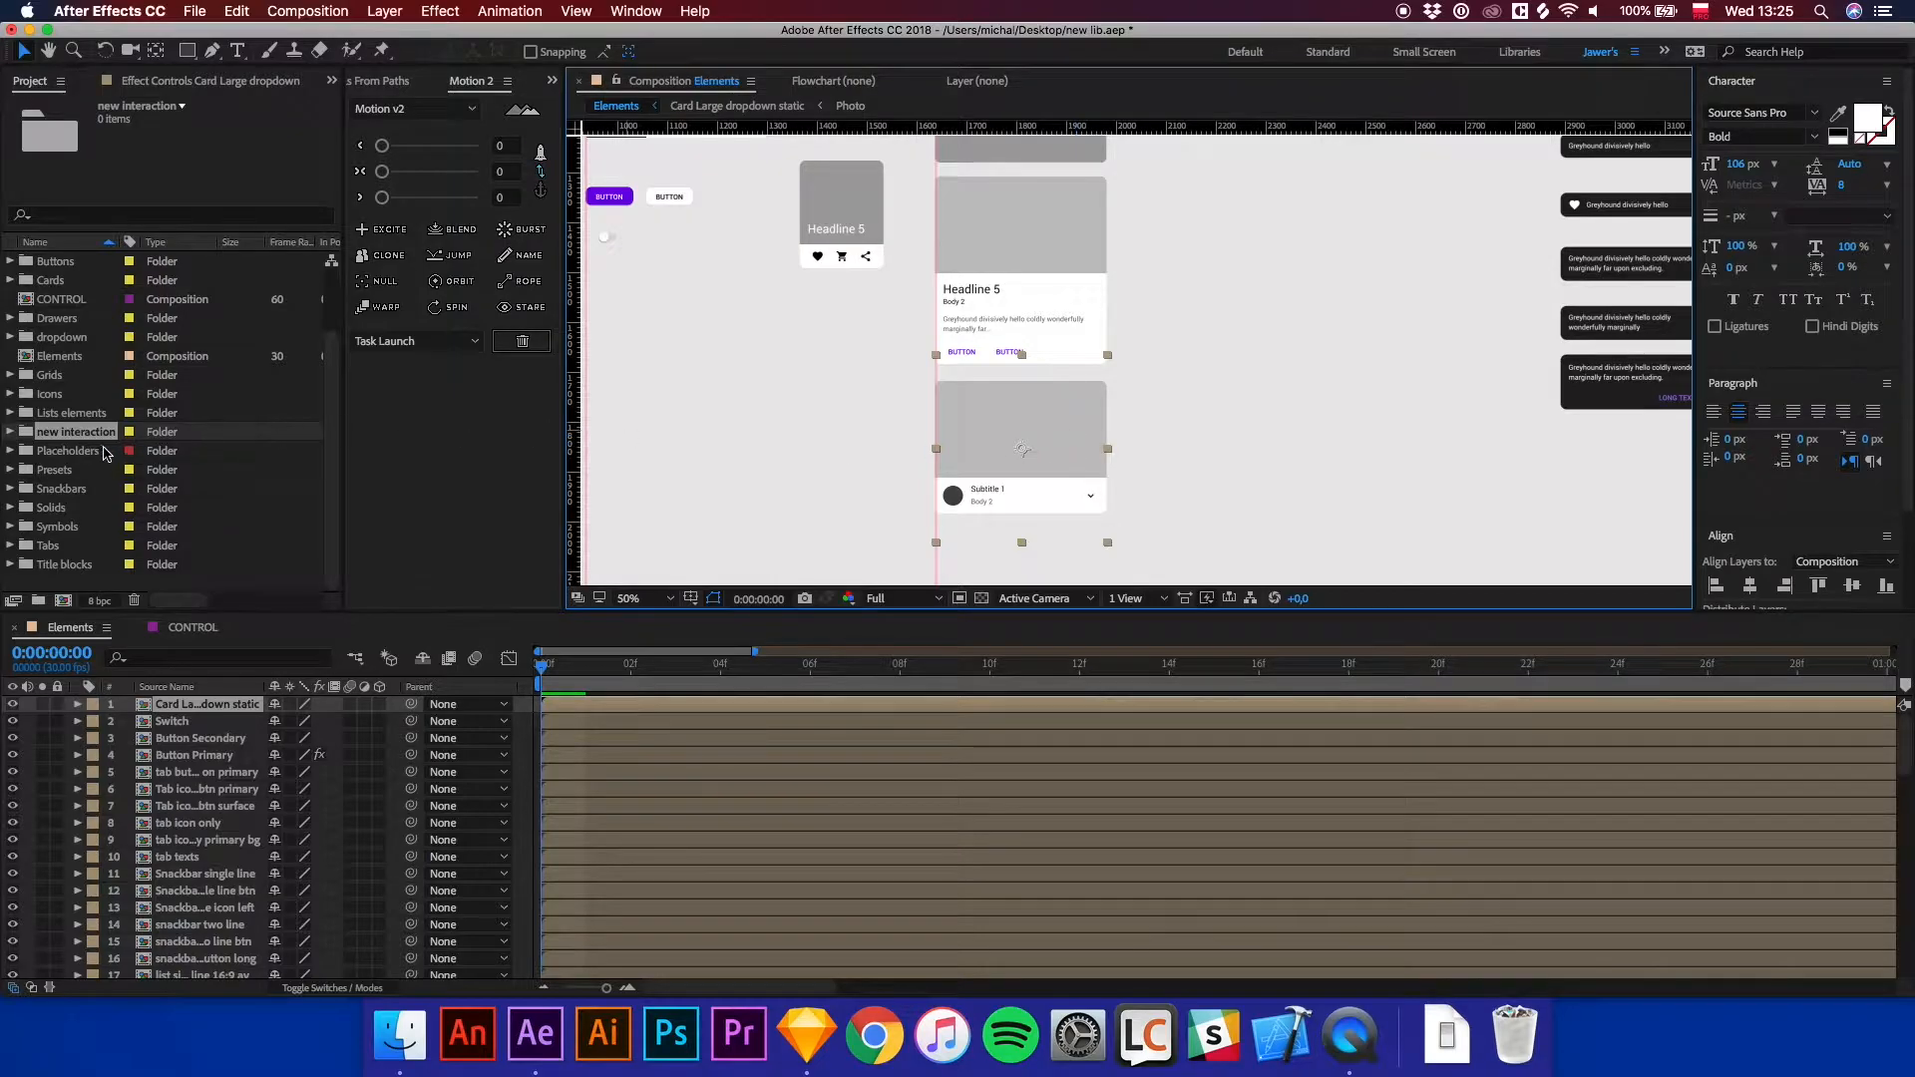
pyautogui.click(12, 283)
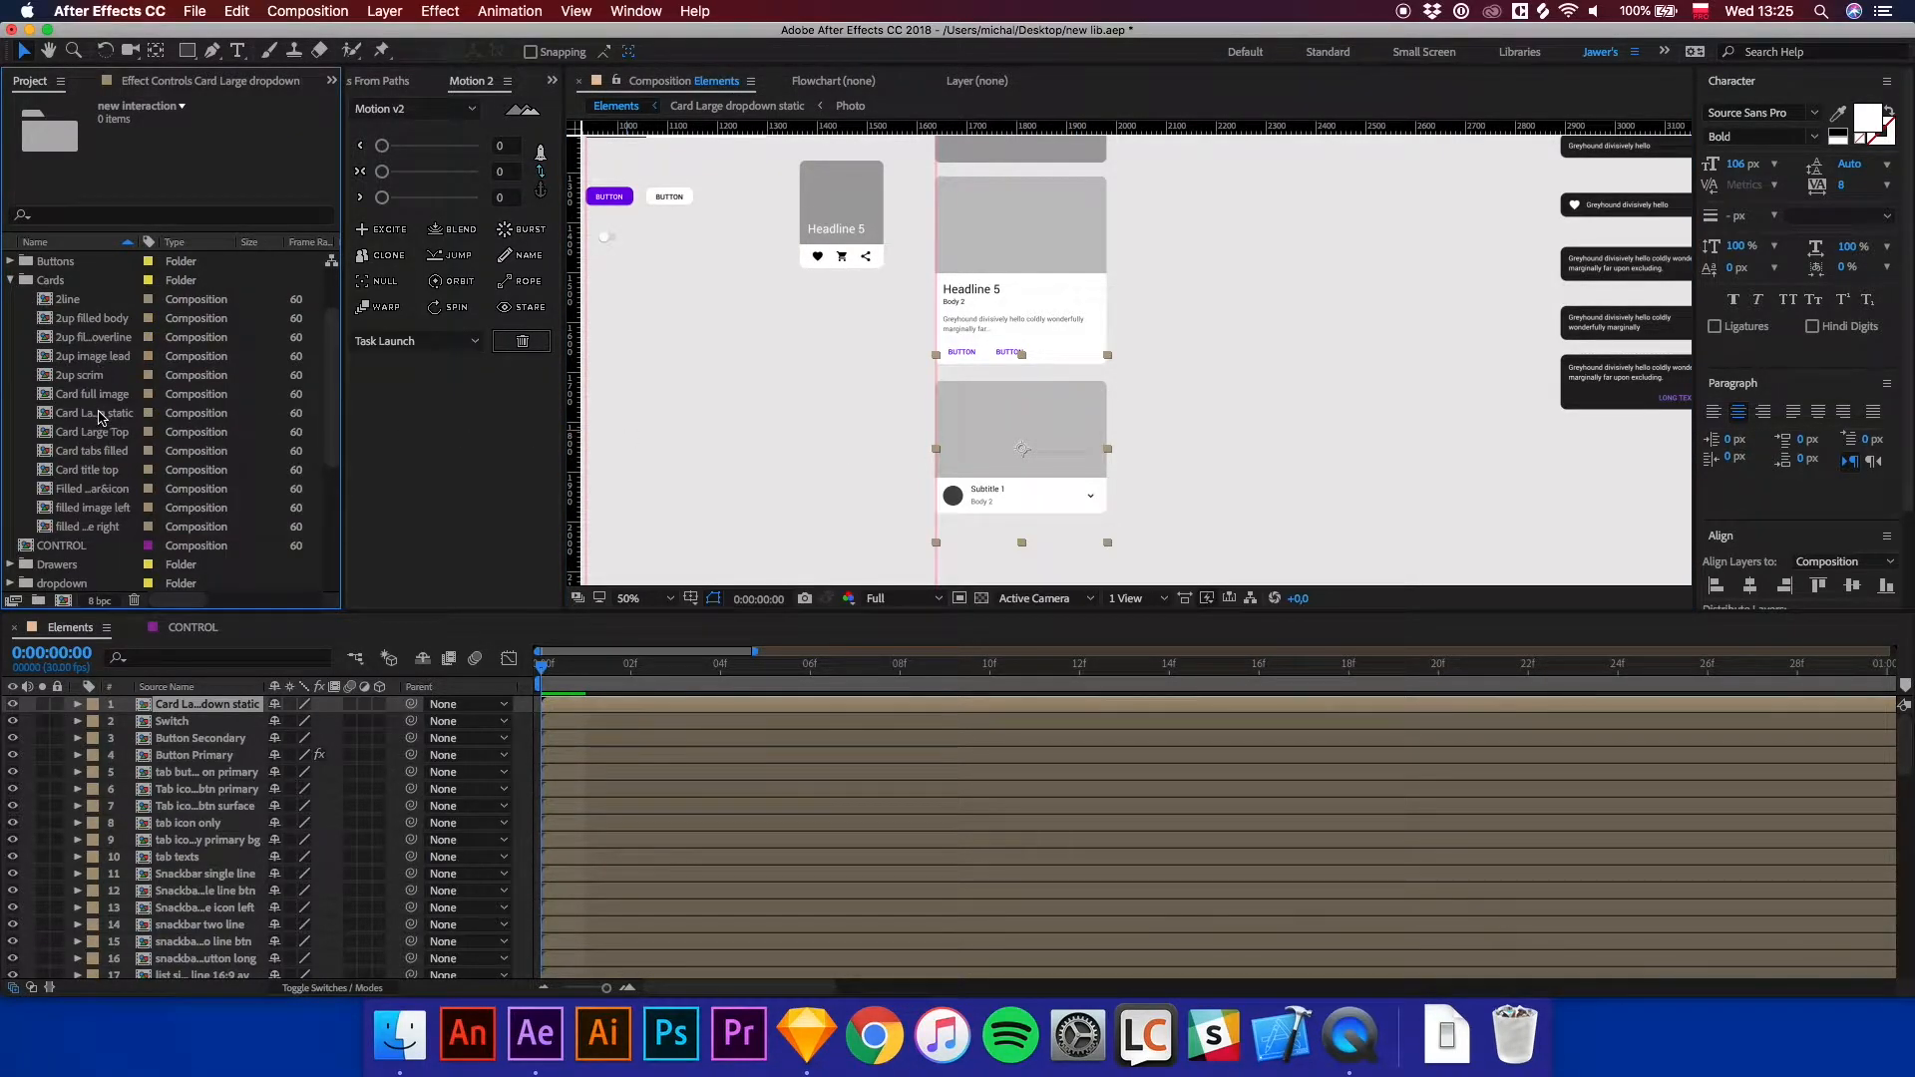
pyautogui.click(101, 418)
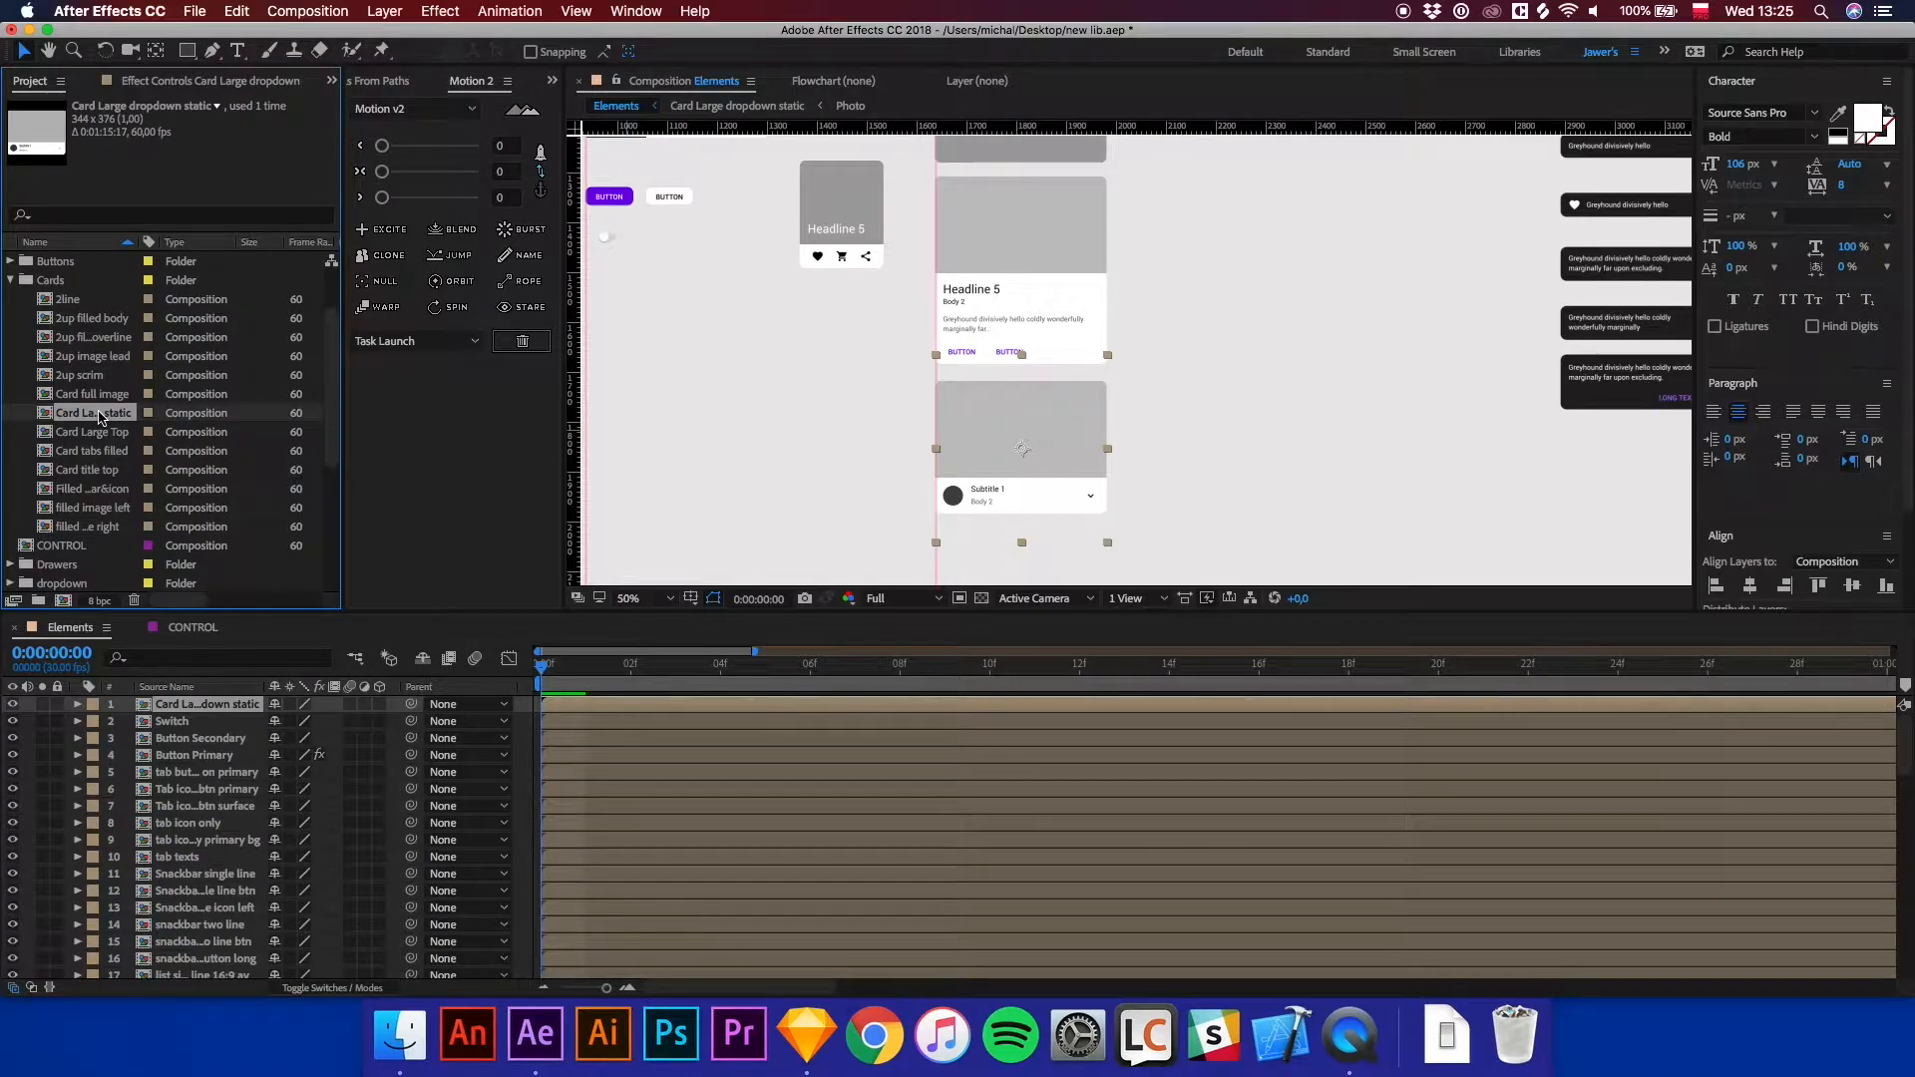
pyautogui.press('super+d')
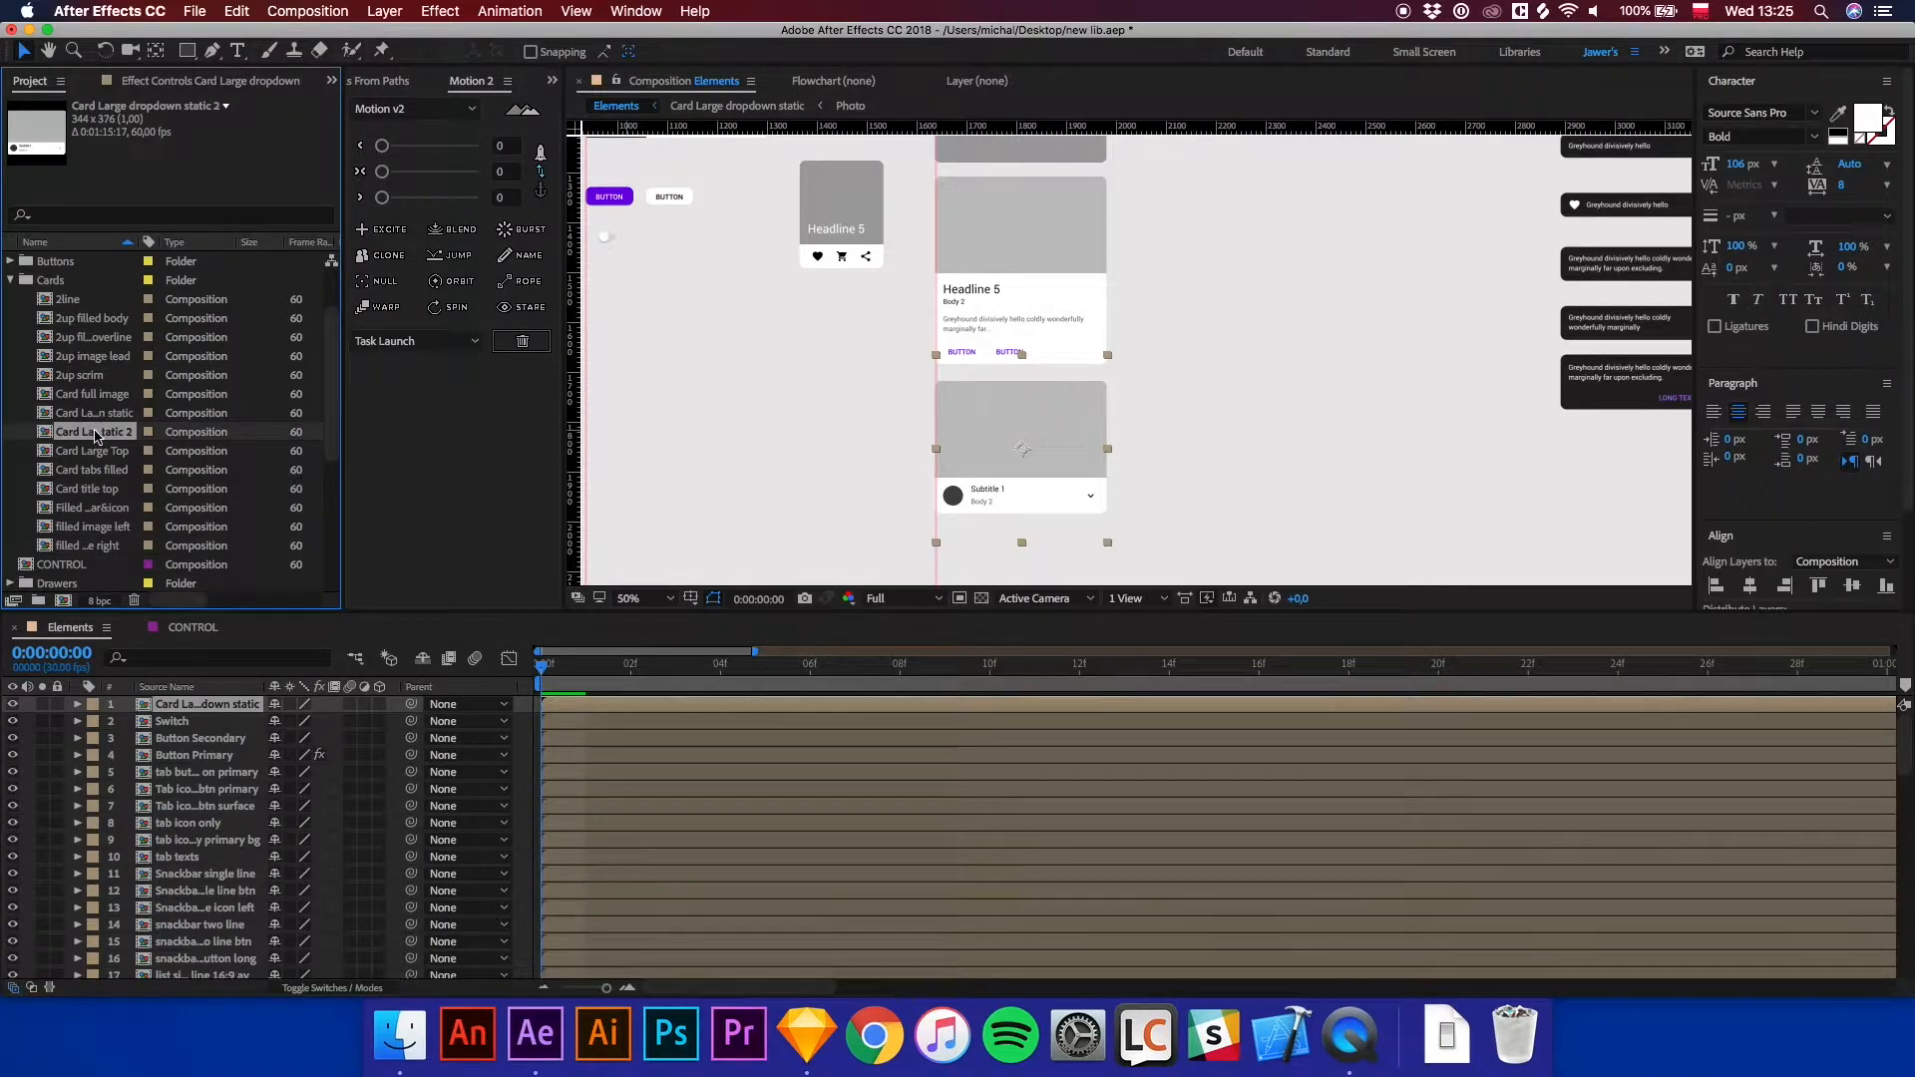
pyautogui.moveTo(94, 436)
pyautogui.mouseDown()
pyautogui.moveTo(100, 559)
pyautogui.moveTo(112, 432)
pyautogui.mouseUp()
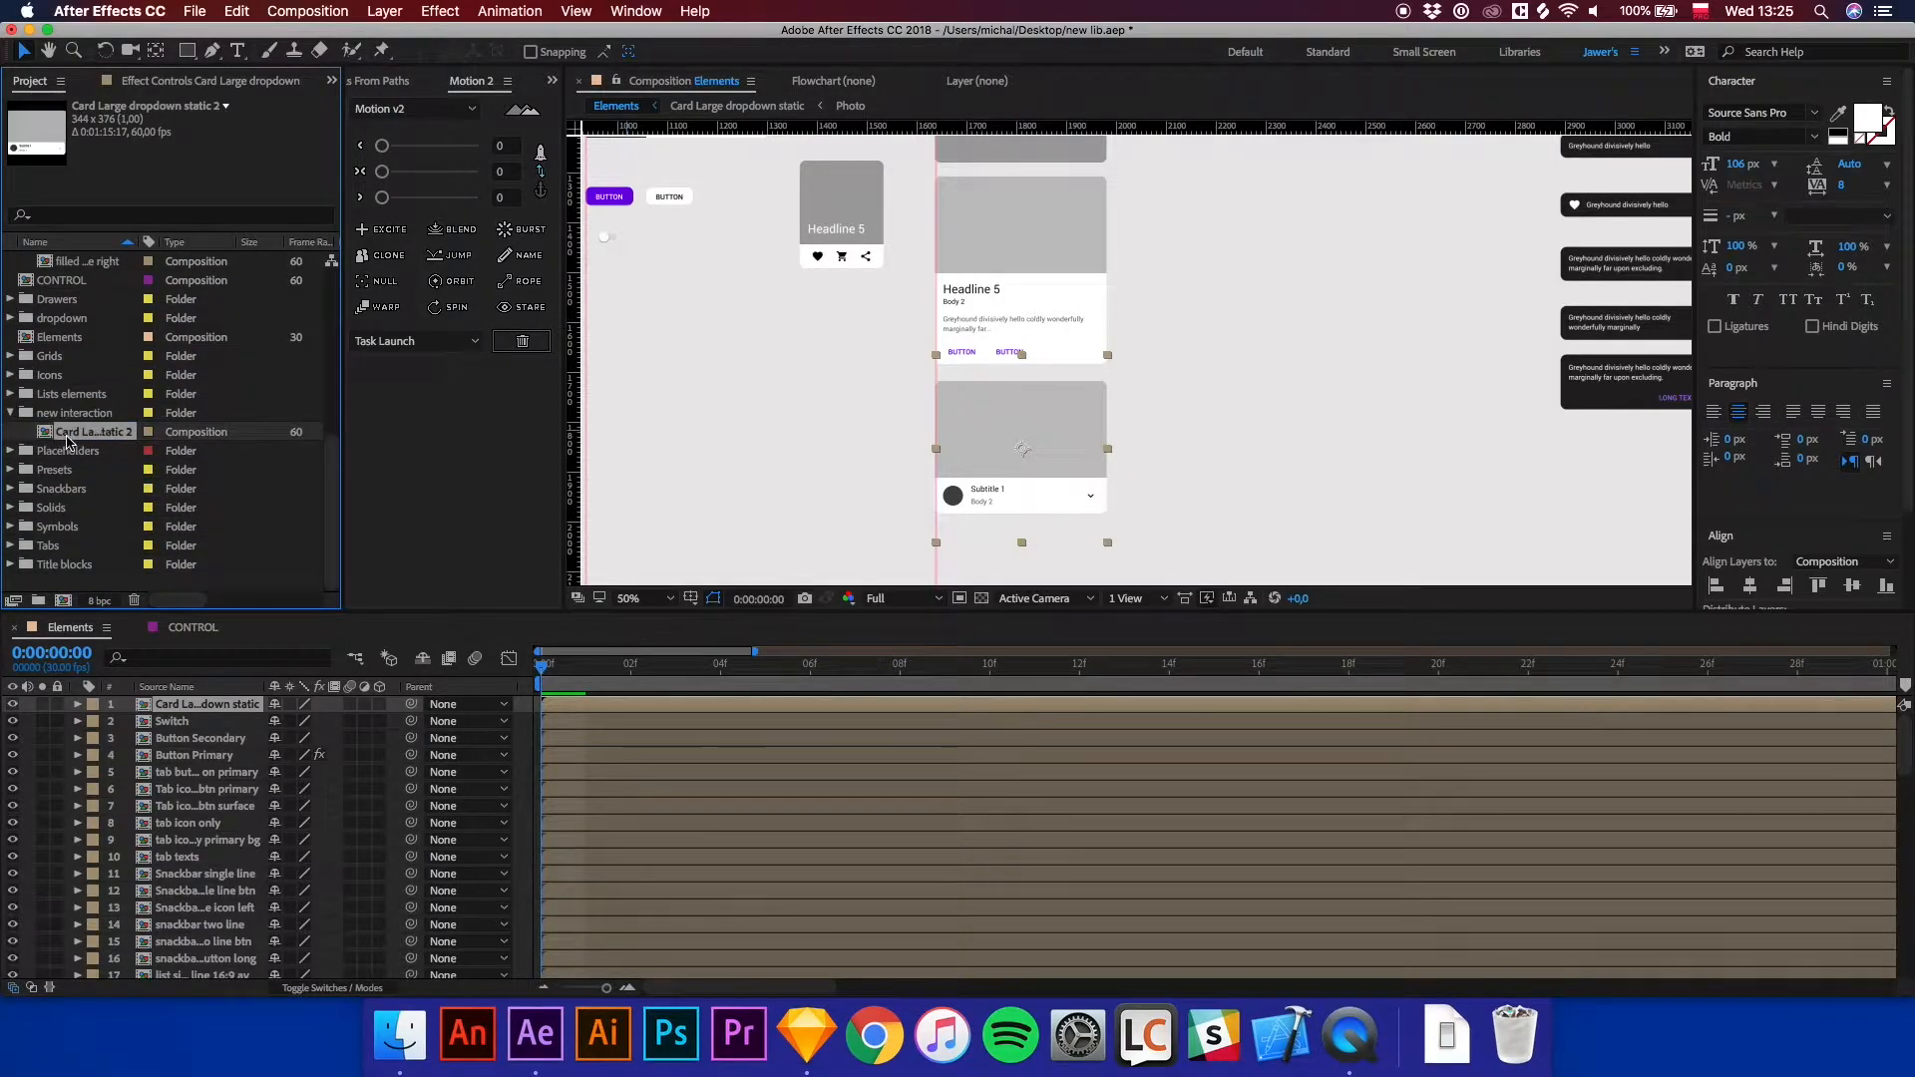
# Rename the duplicated composition to Card 1.
pyautogui.rightClick(70, 436)
pyautogui.click(112, 718)
pyautogui.write('Card 1')
pyautogui.press('Return')
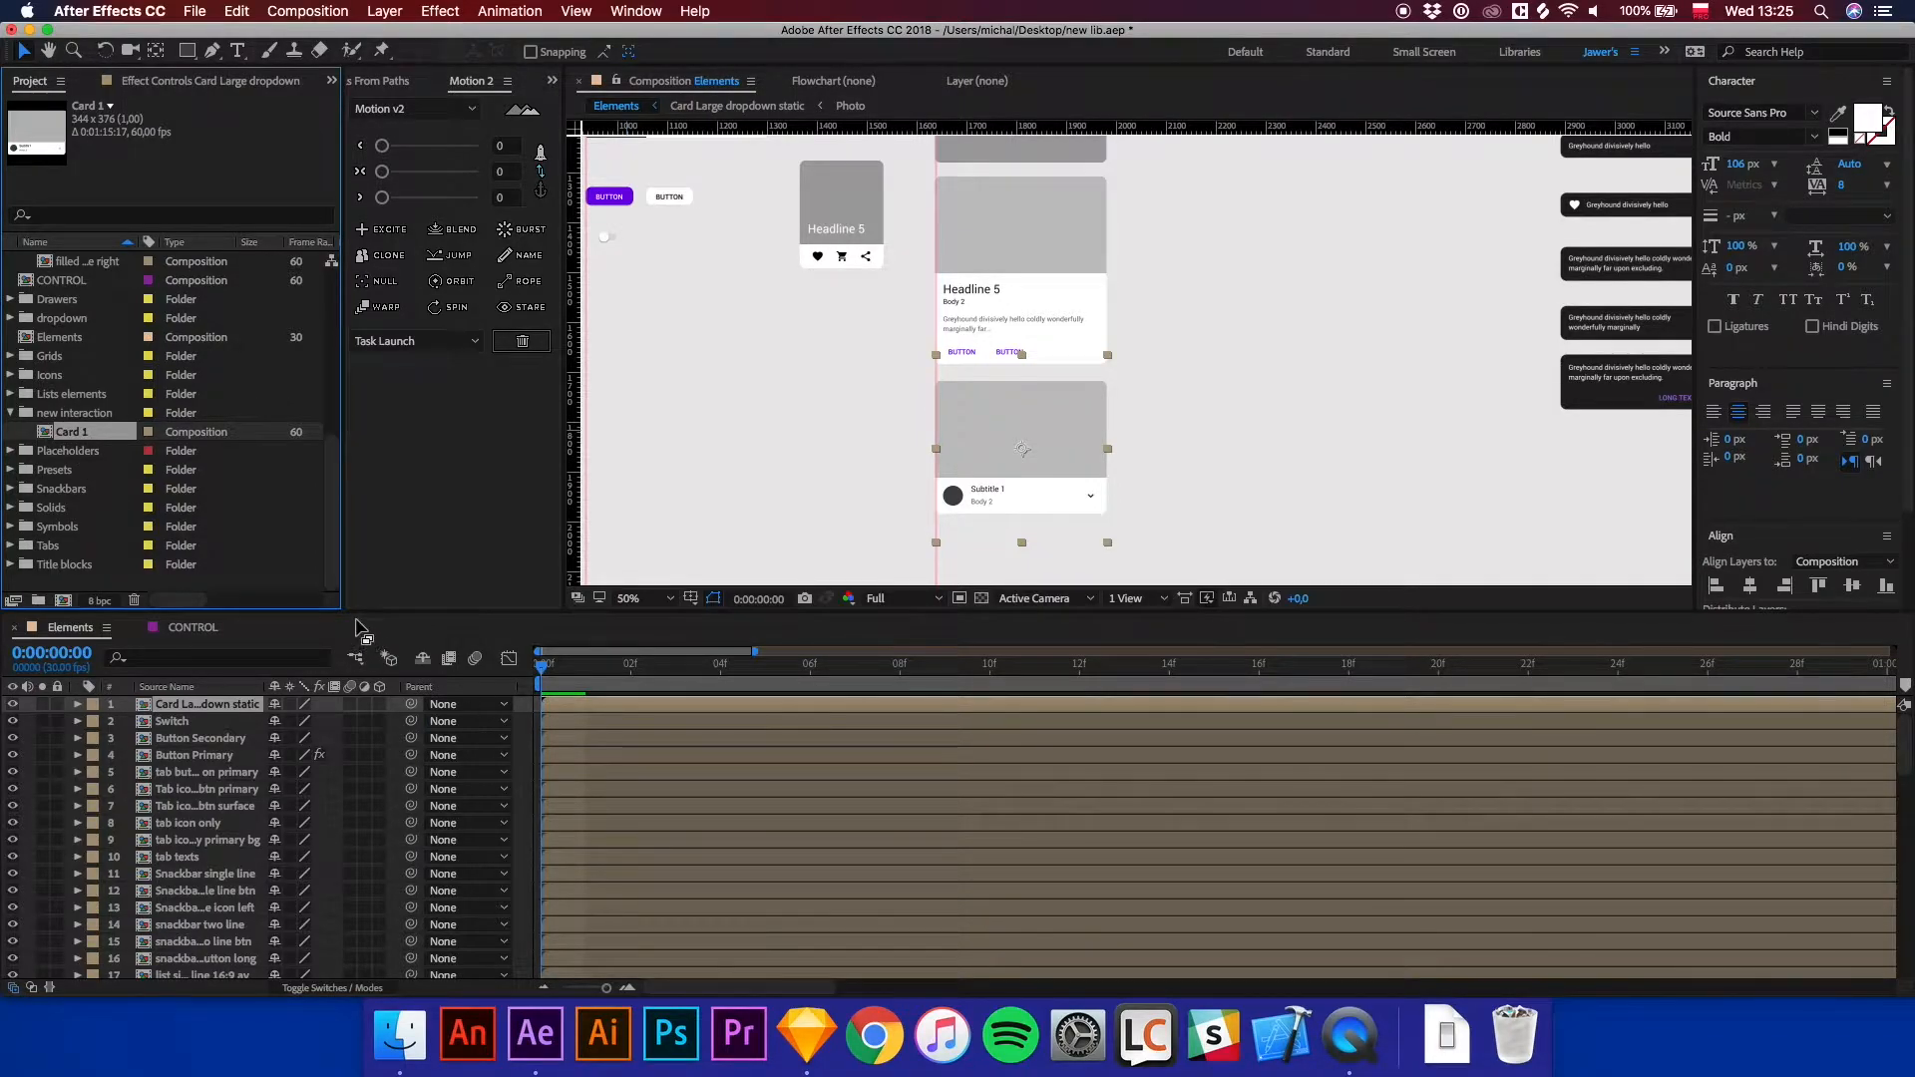
pyautogui.click(806, 1035)
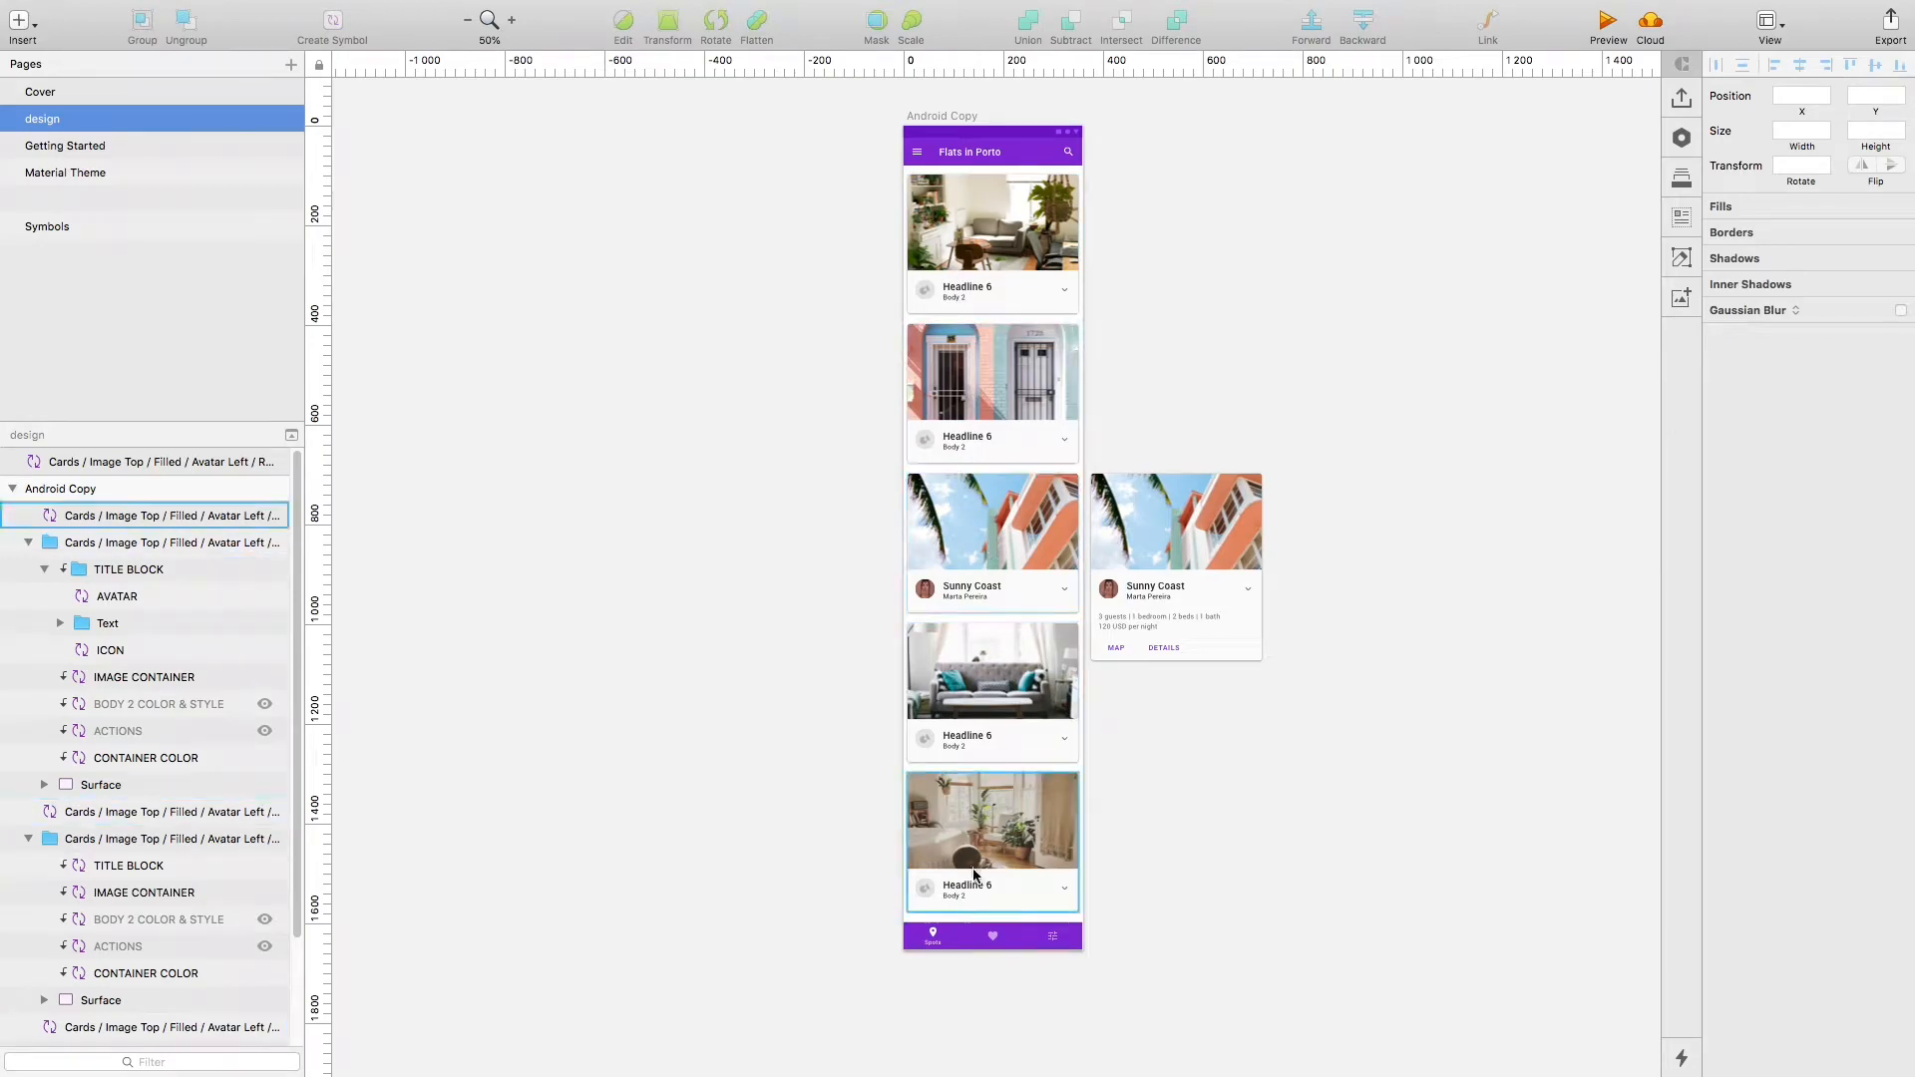
pyautogui.moveTo(828, 529); pyautogui.dragTo(1298, 539)
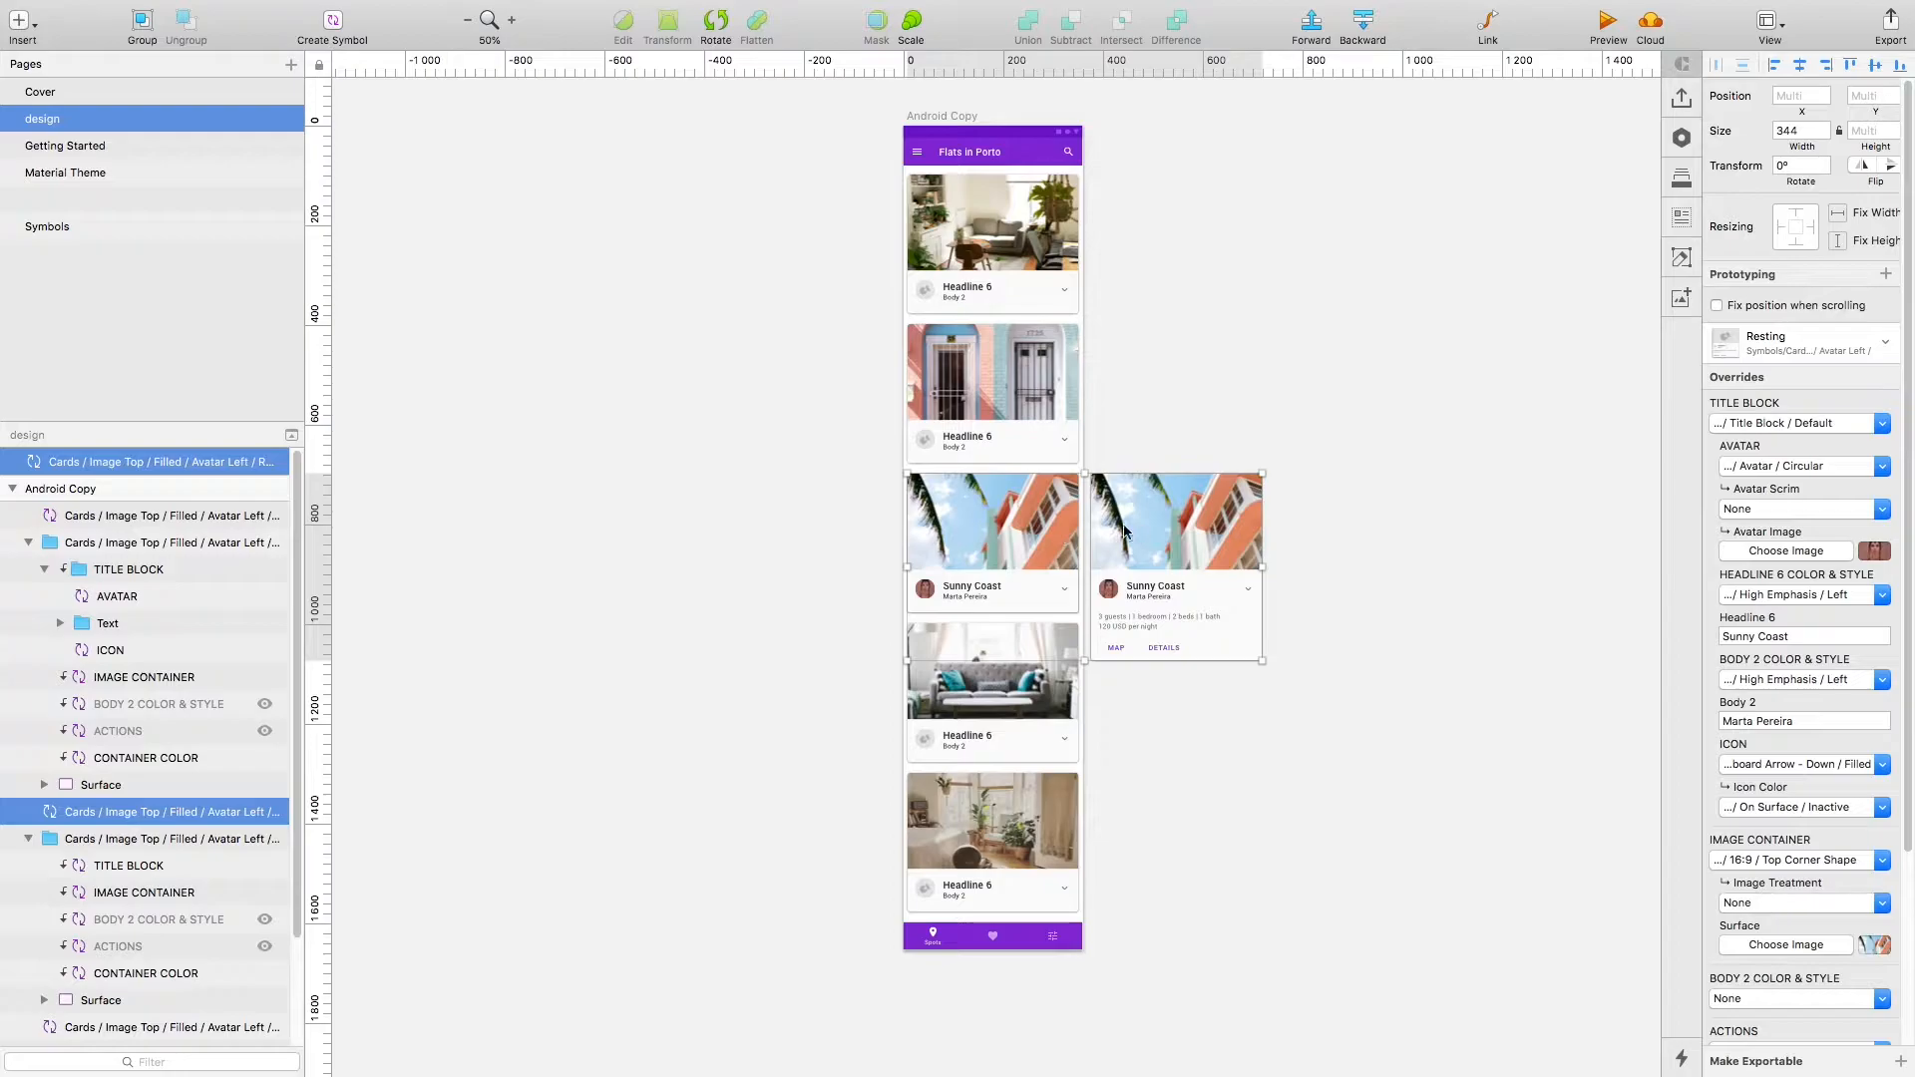
pyautogui.click(728, 751)
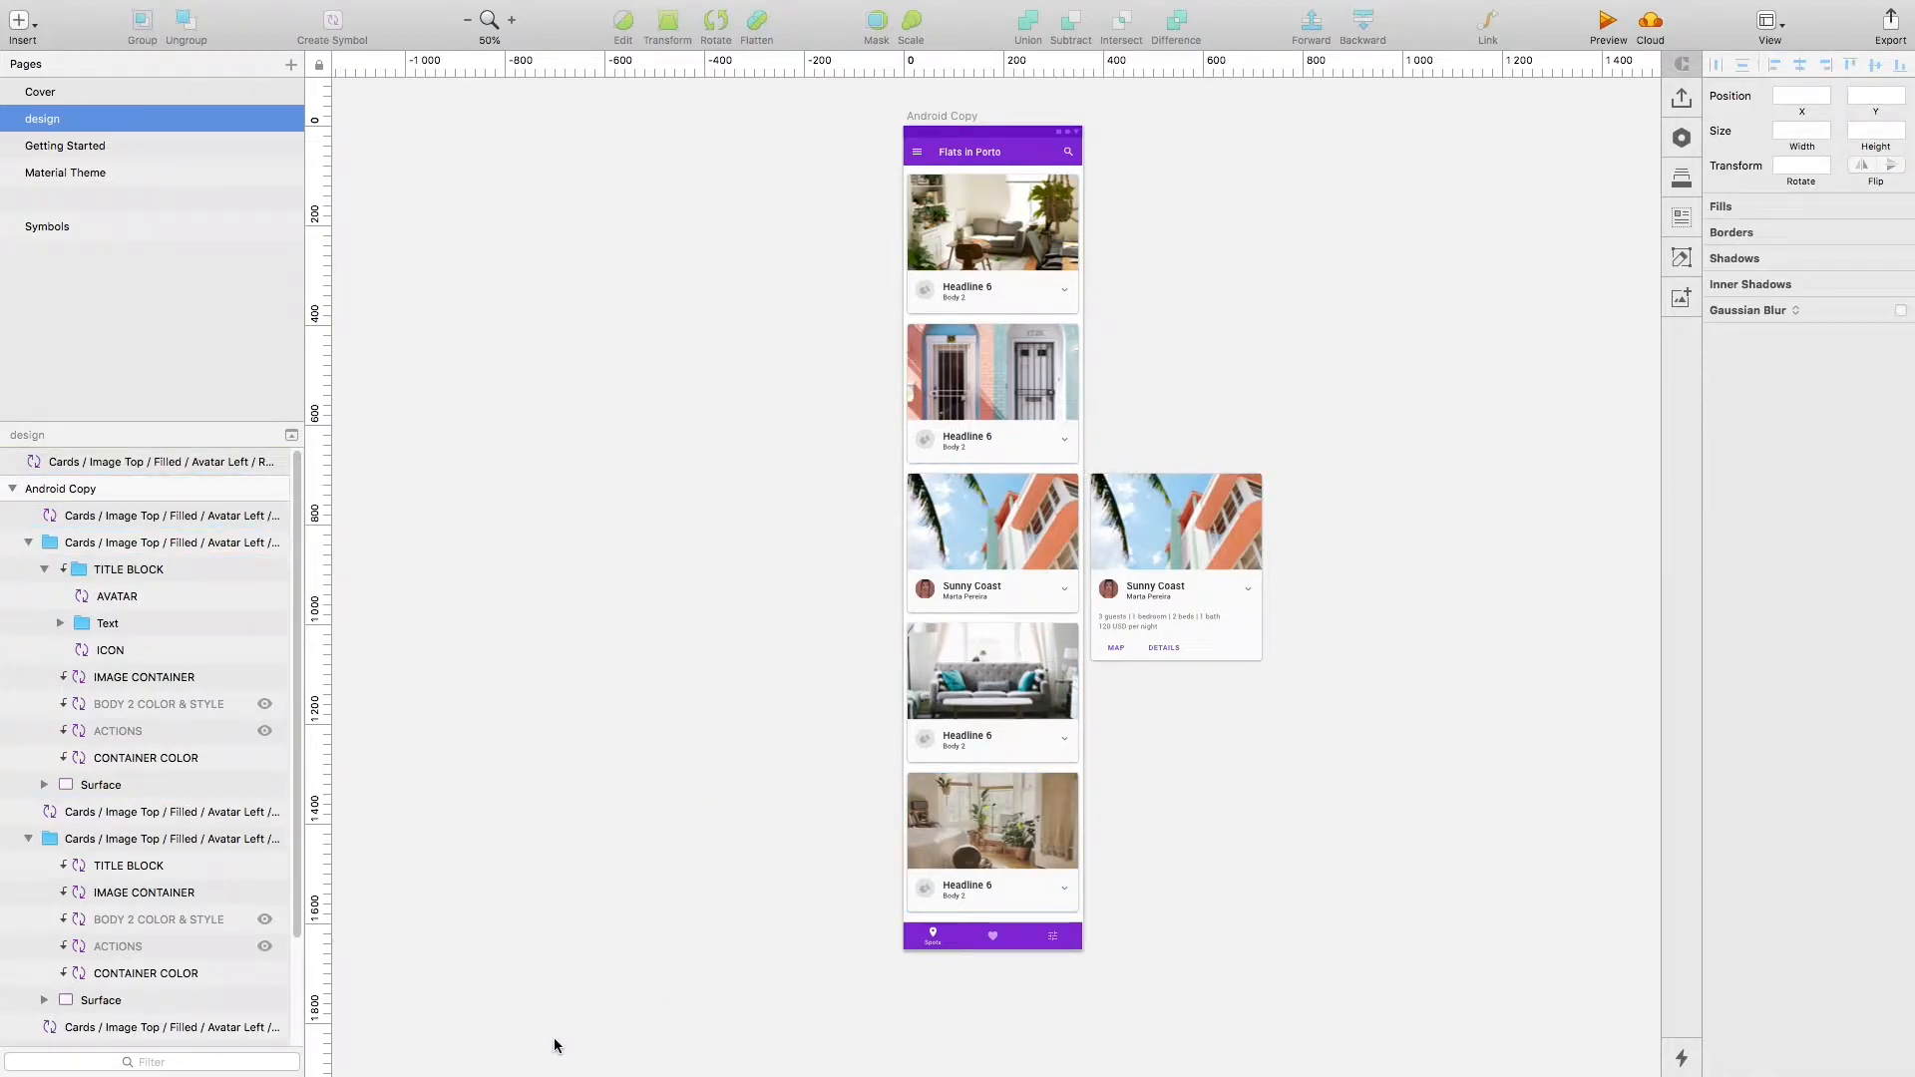
pyautogui.hotkey('ctrl', 'Left')
pyautogui.hotkey('ctrl', 'Up')
pyautogui.click(820, 750)
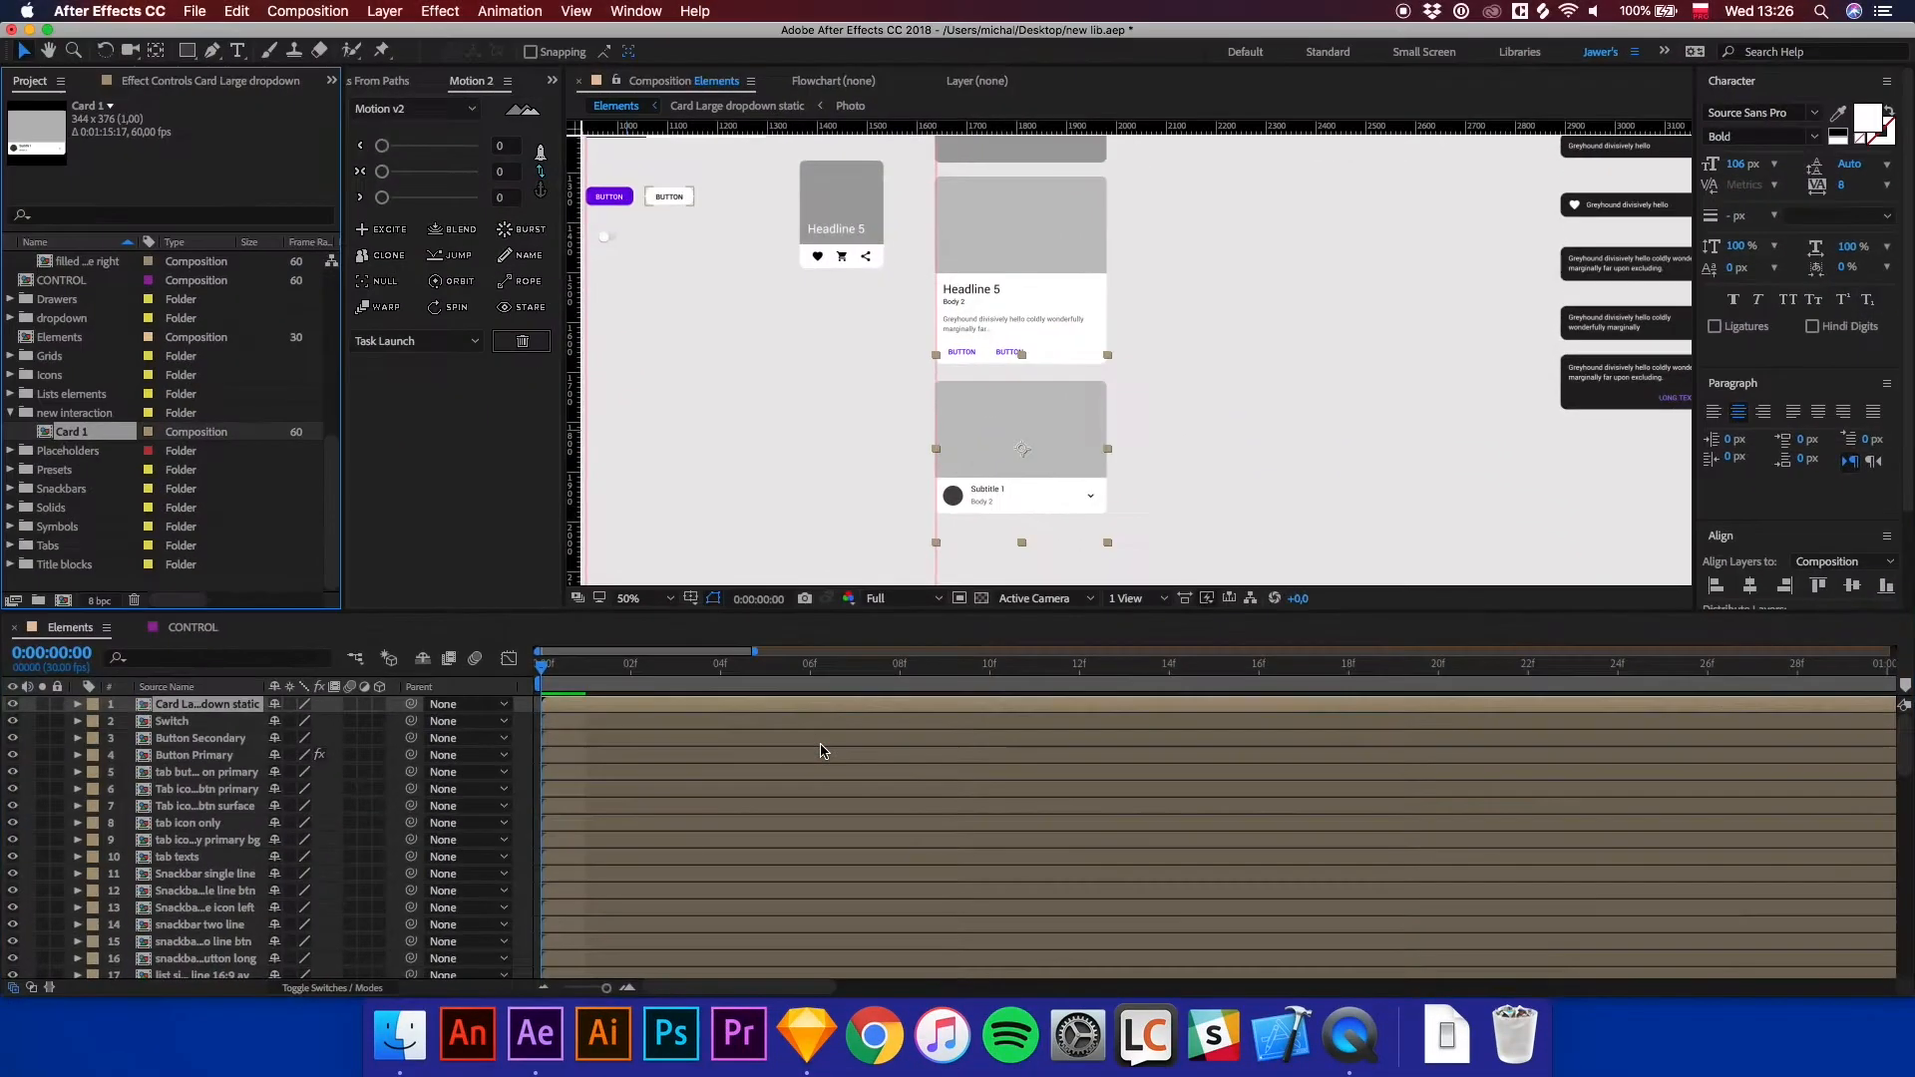
# Duplicate the Card 1 composition three times inside the new interaction folder.
pyautogui.click(70, 448)
pyautogui.click(72, 433)
pyautogui.press('super+d')
pyautogui.press('super+d')
pyautogui.press('super+d')
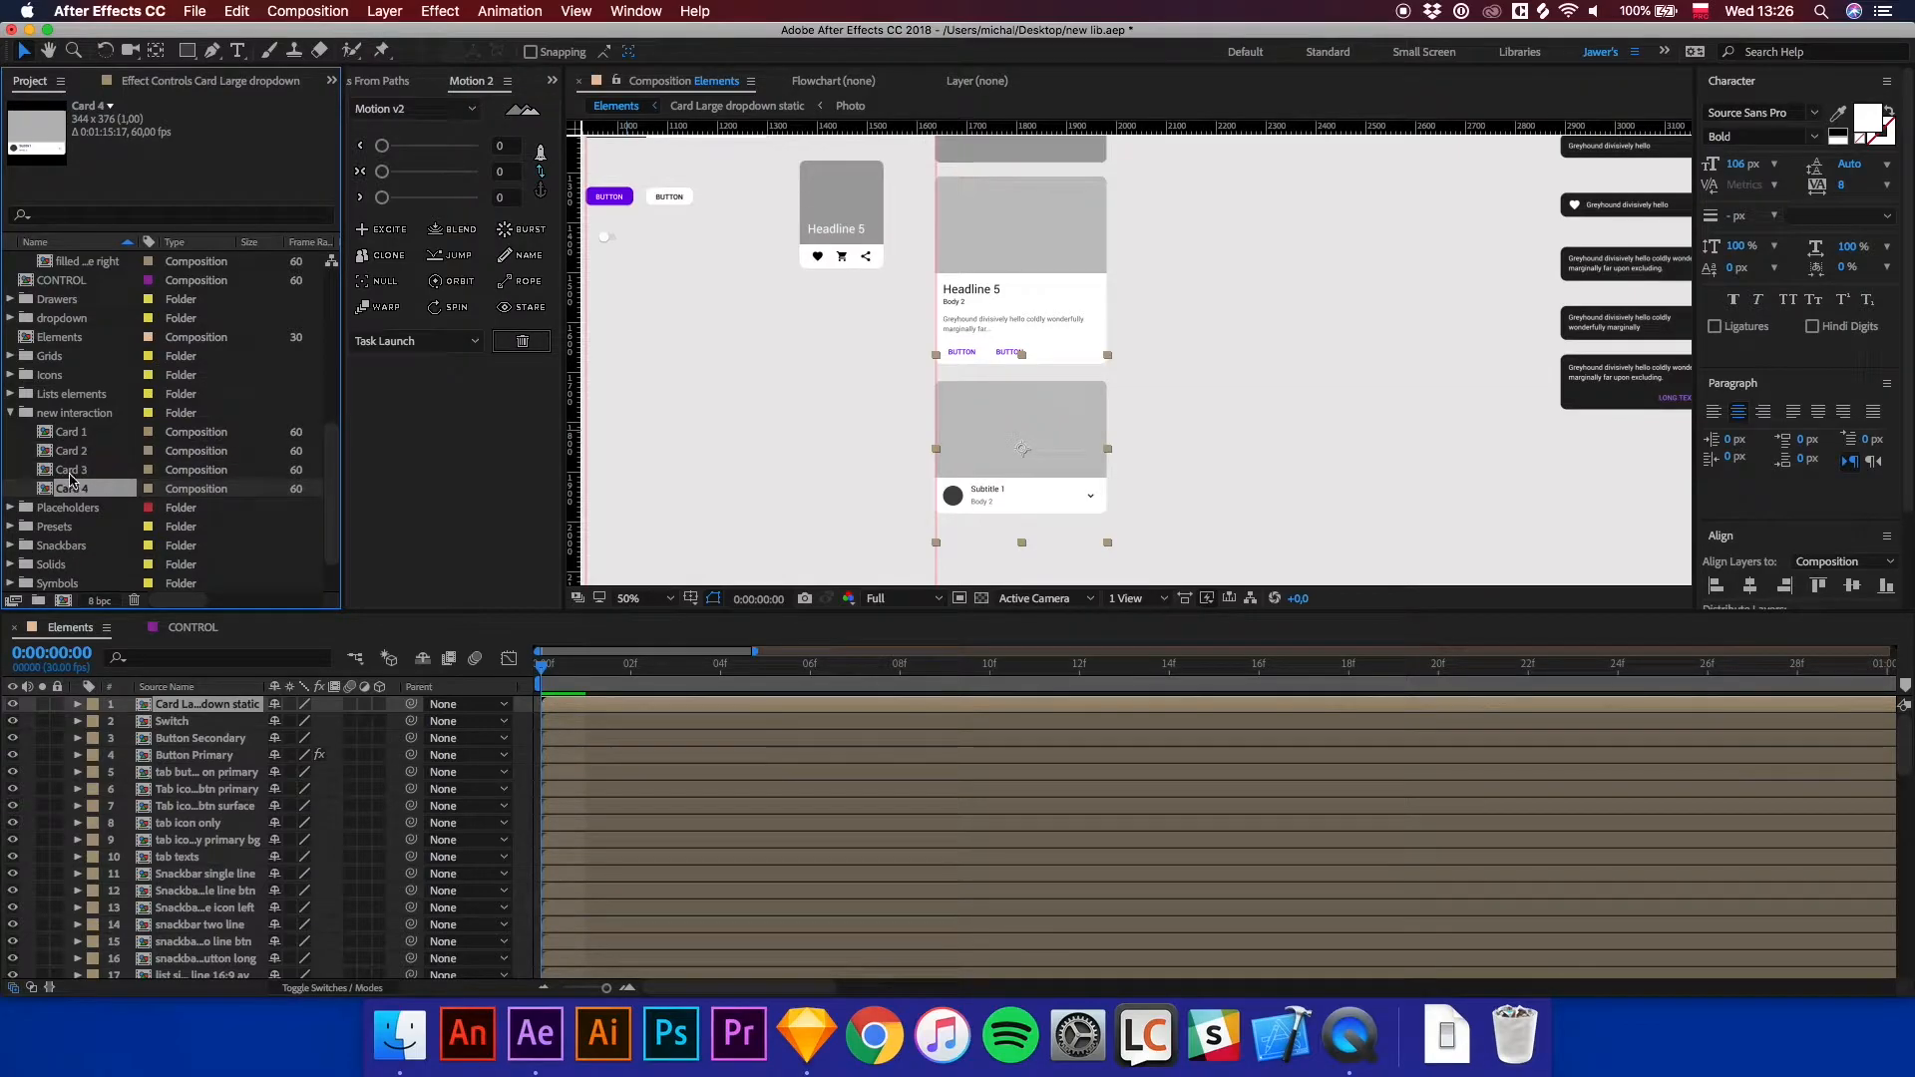
# Browse the compositions in the new interaction folder and the Presets folder.
pyautogui.click(70, 470)
pyautogui.click(71, 451)
pyautogui.click(75, 433)
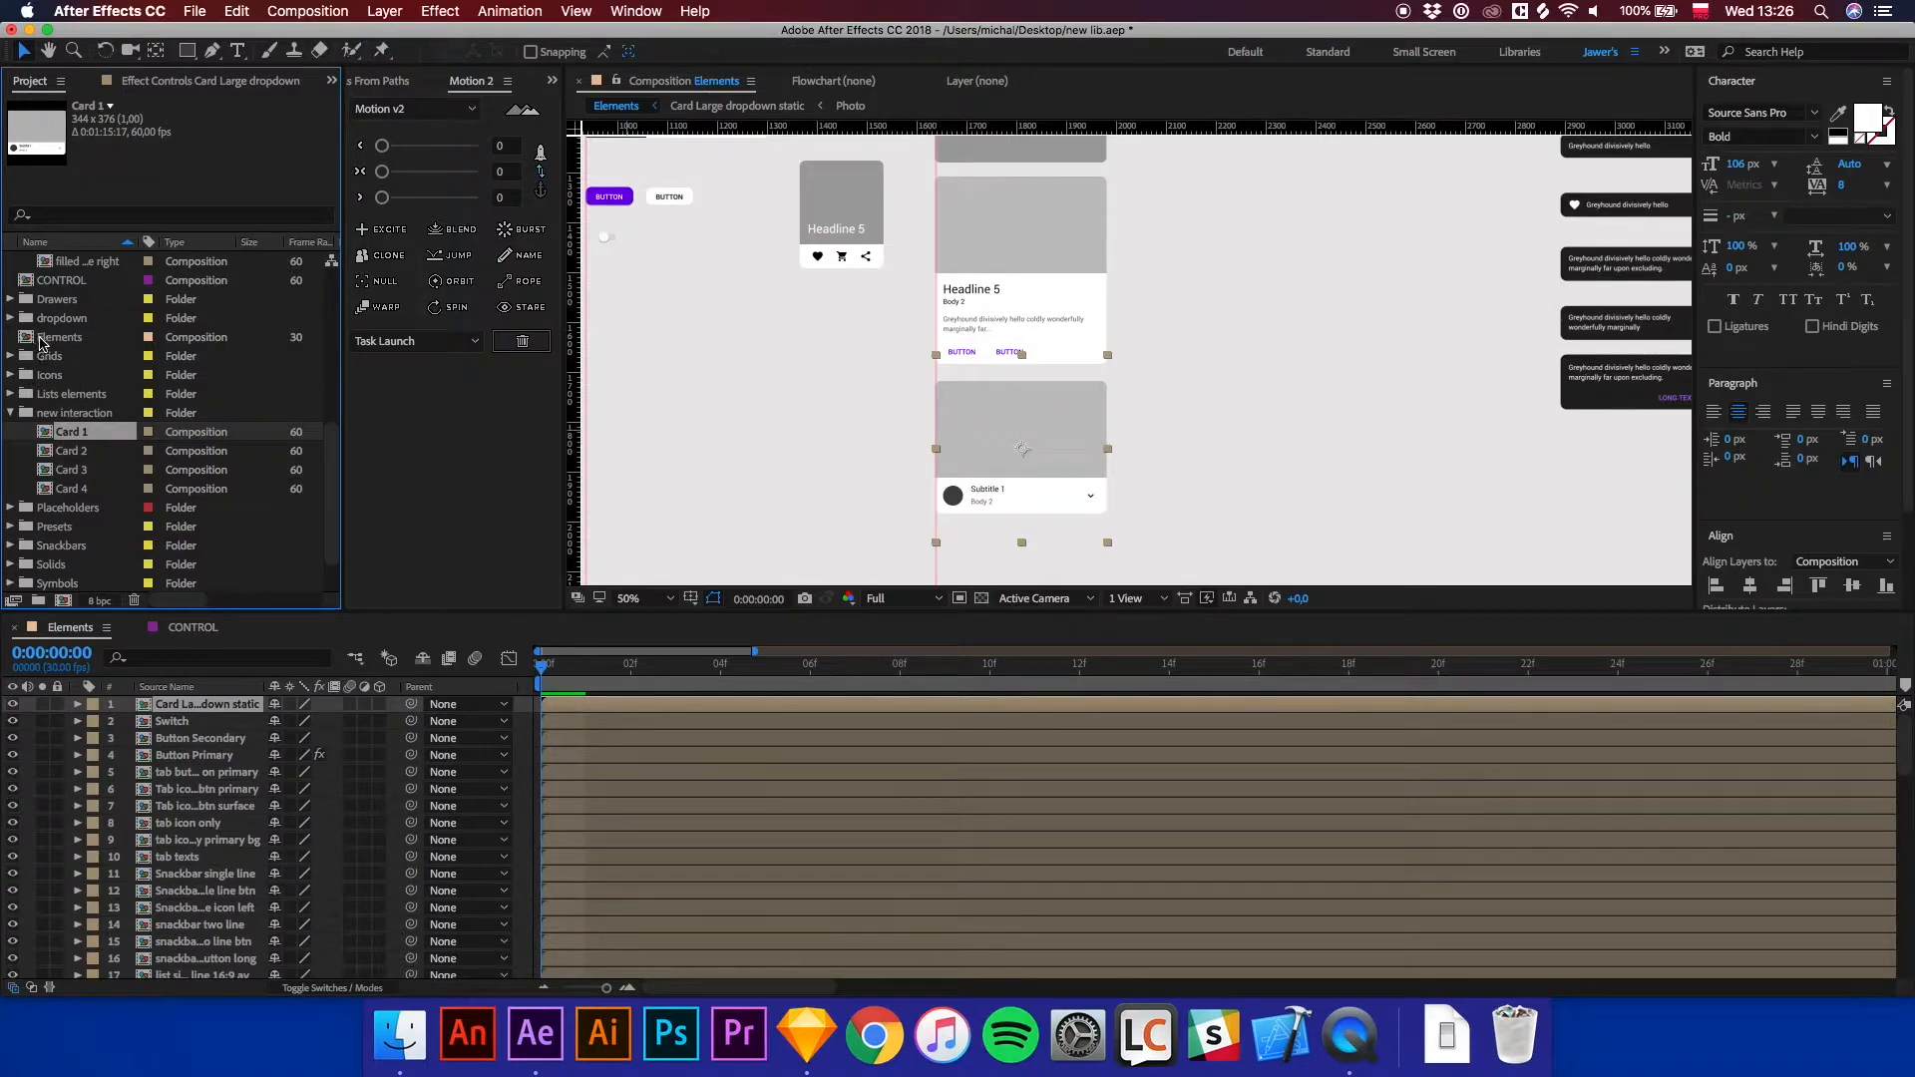
pyautogui.scroll(10, 59, 342)
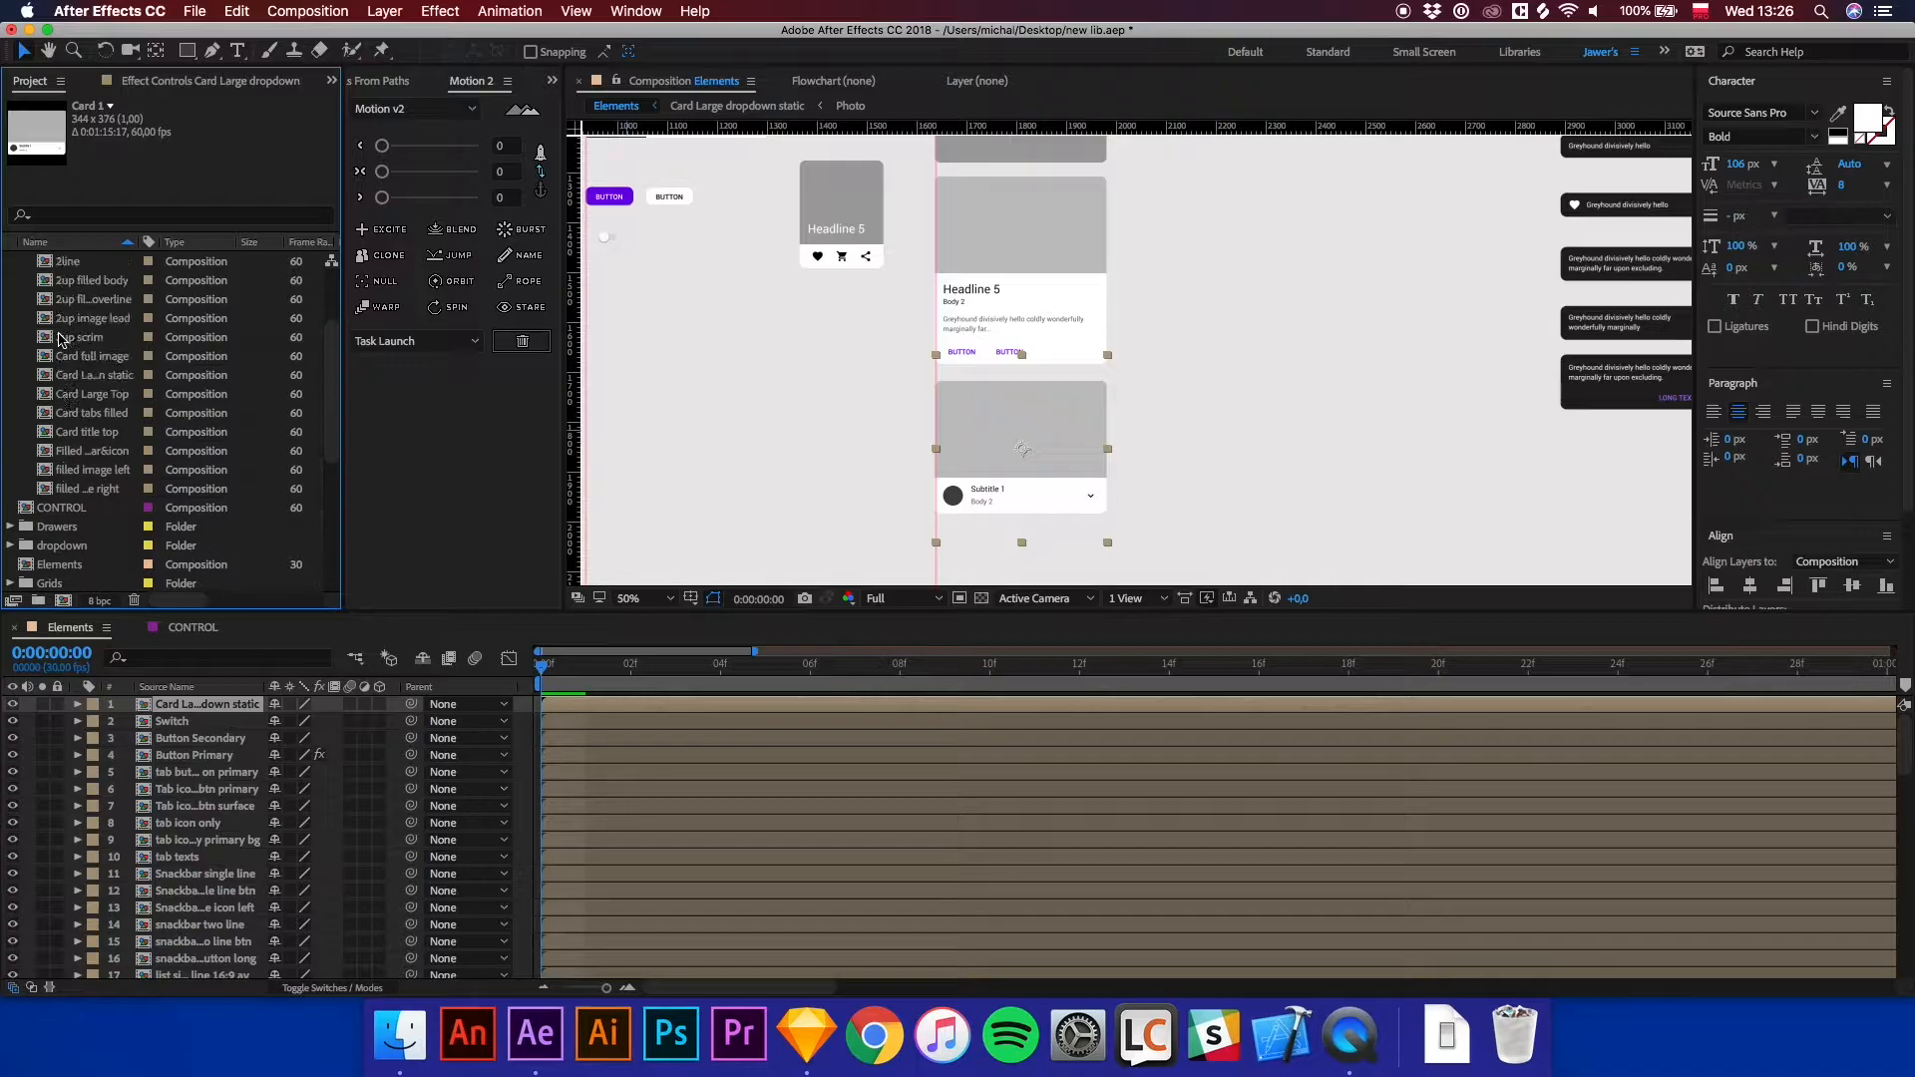
pyautogui.click(11, 356)
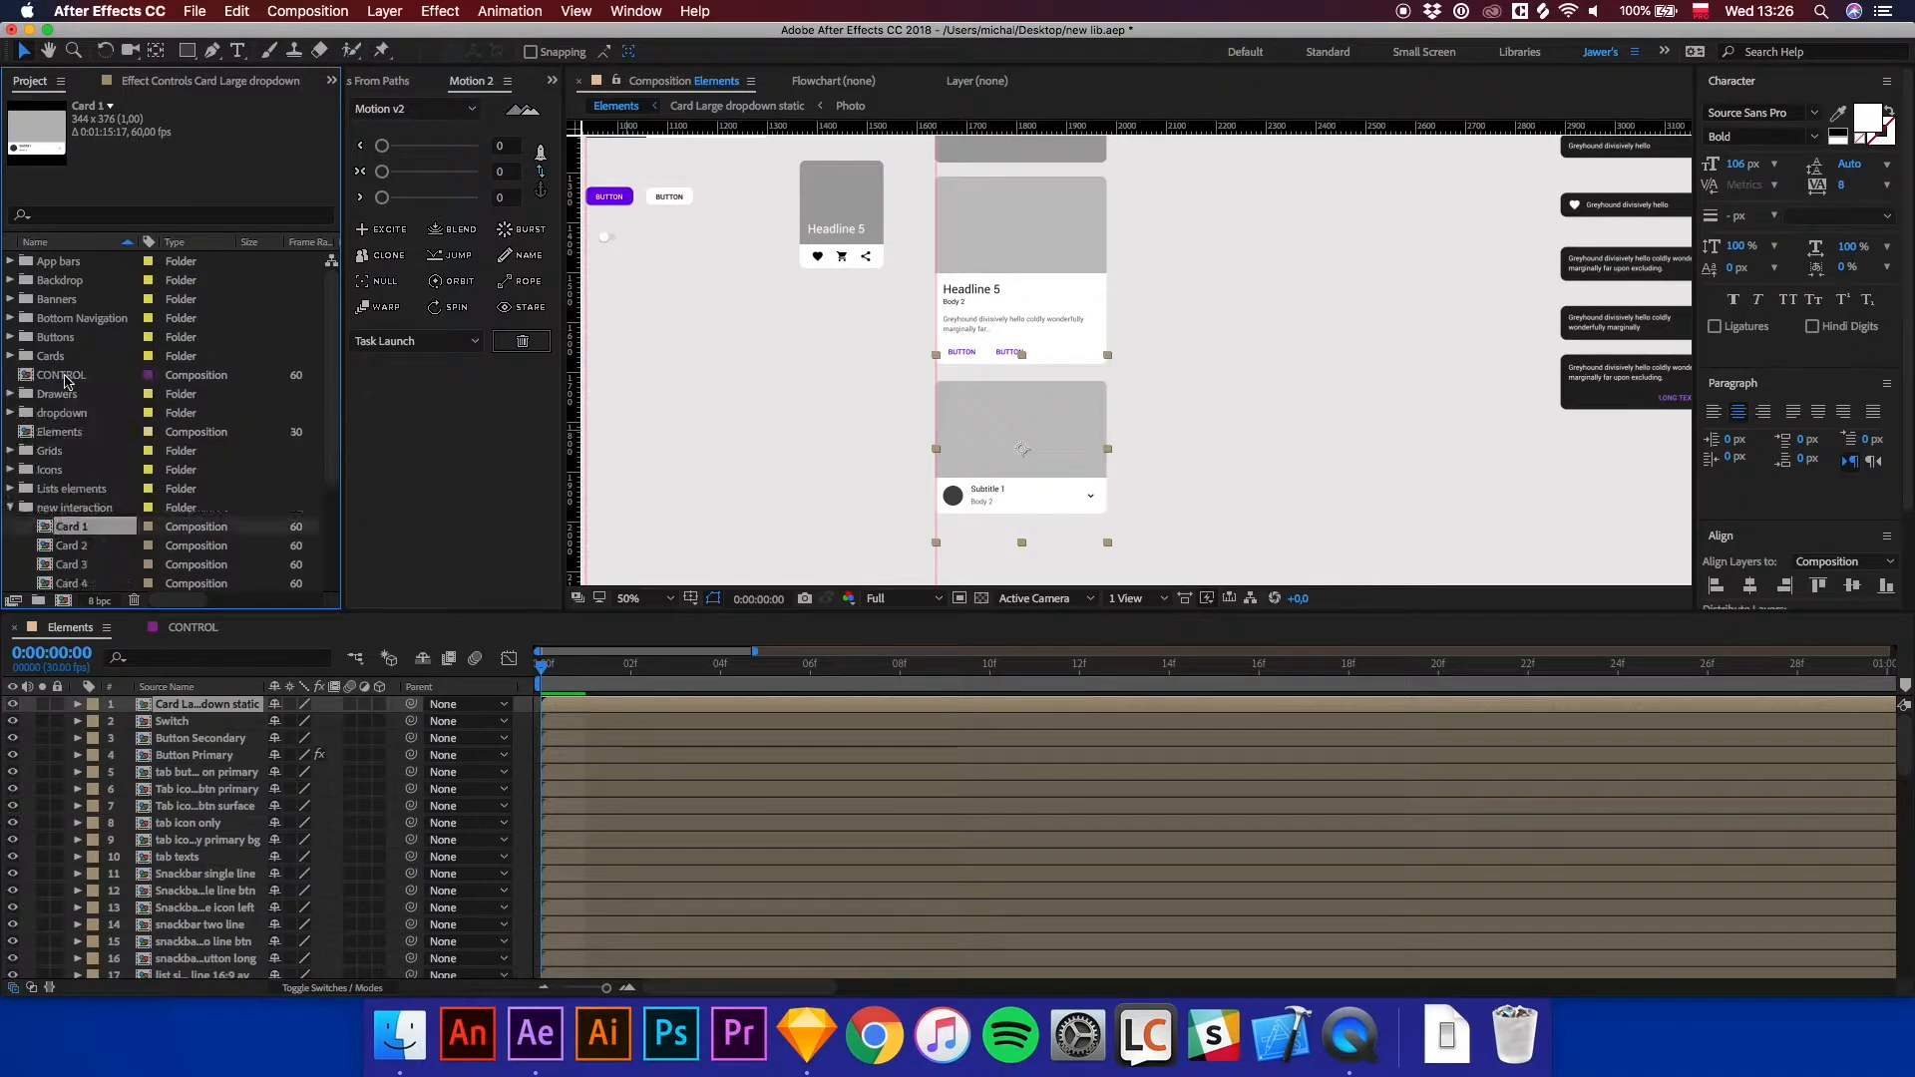
pyautogui.scroll(-3, 74, 419)
pyautogui.click(44, 510)
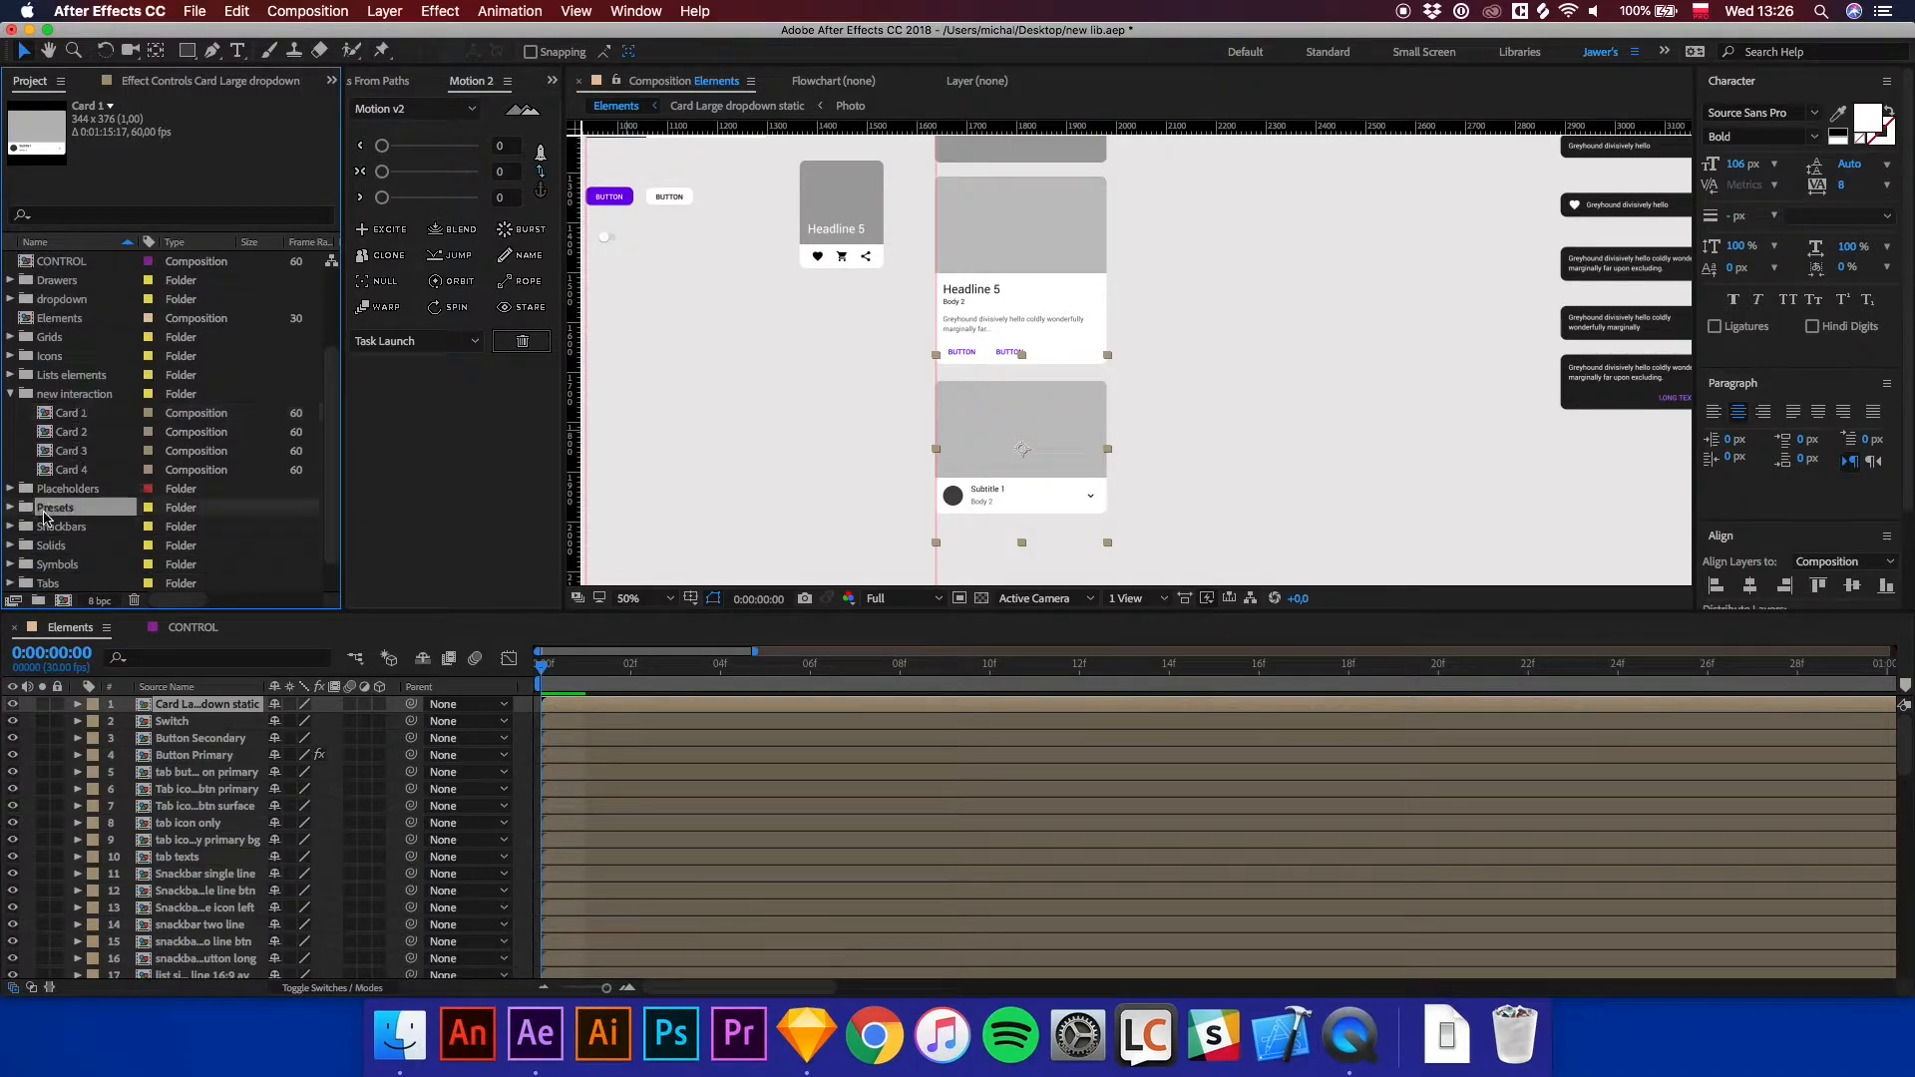
pyautogui.click(11, 507)
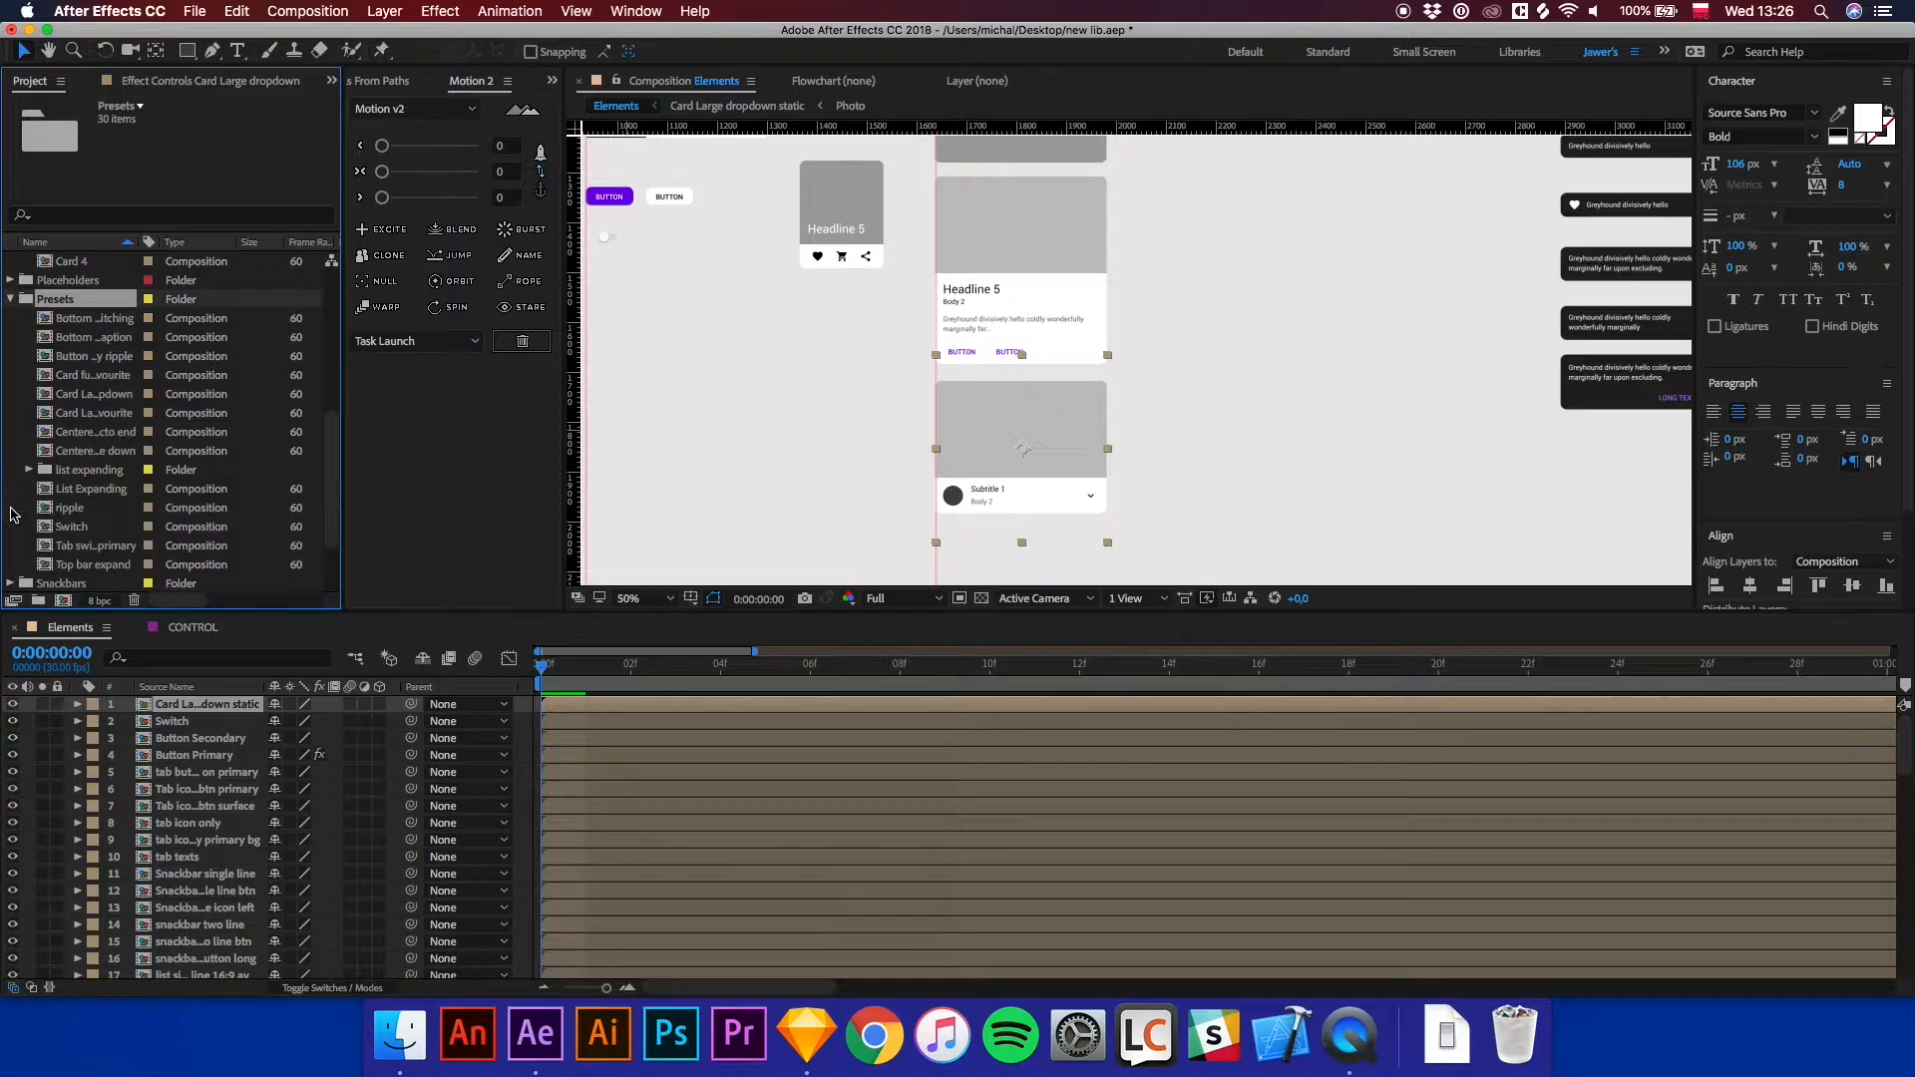
pyautogui.click(88, 321)
pyautogui.click(92, 339)
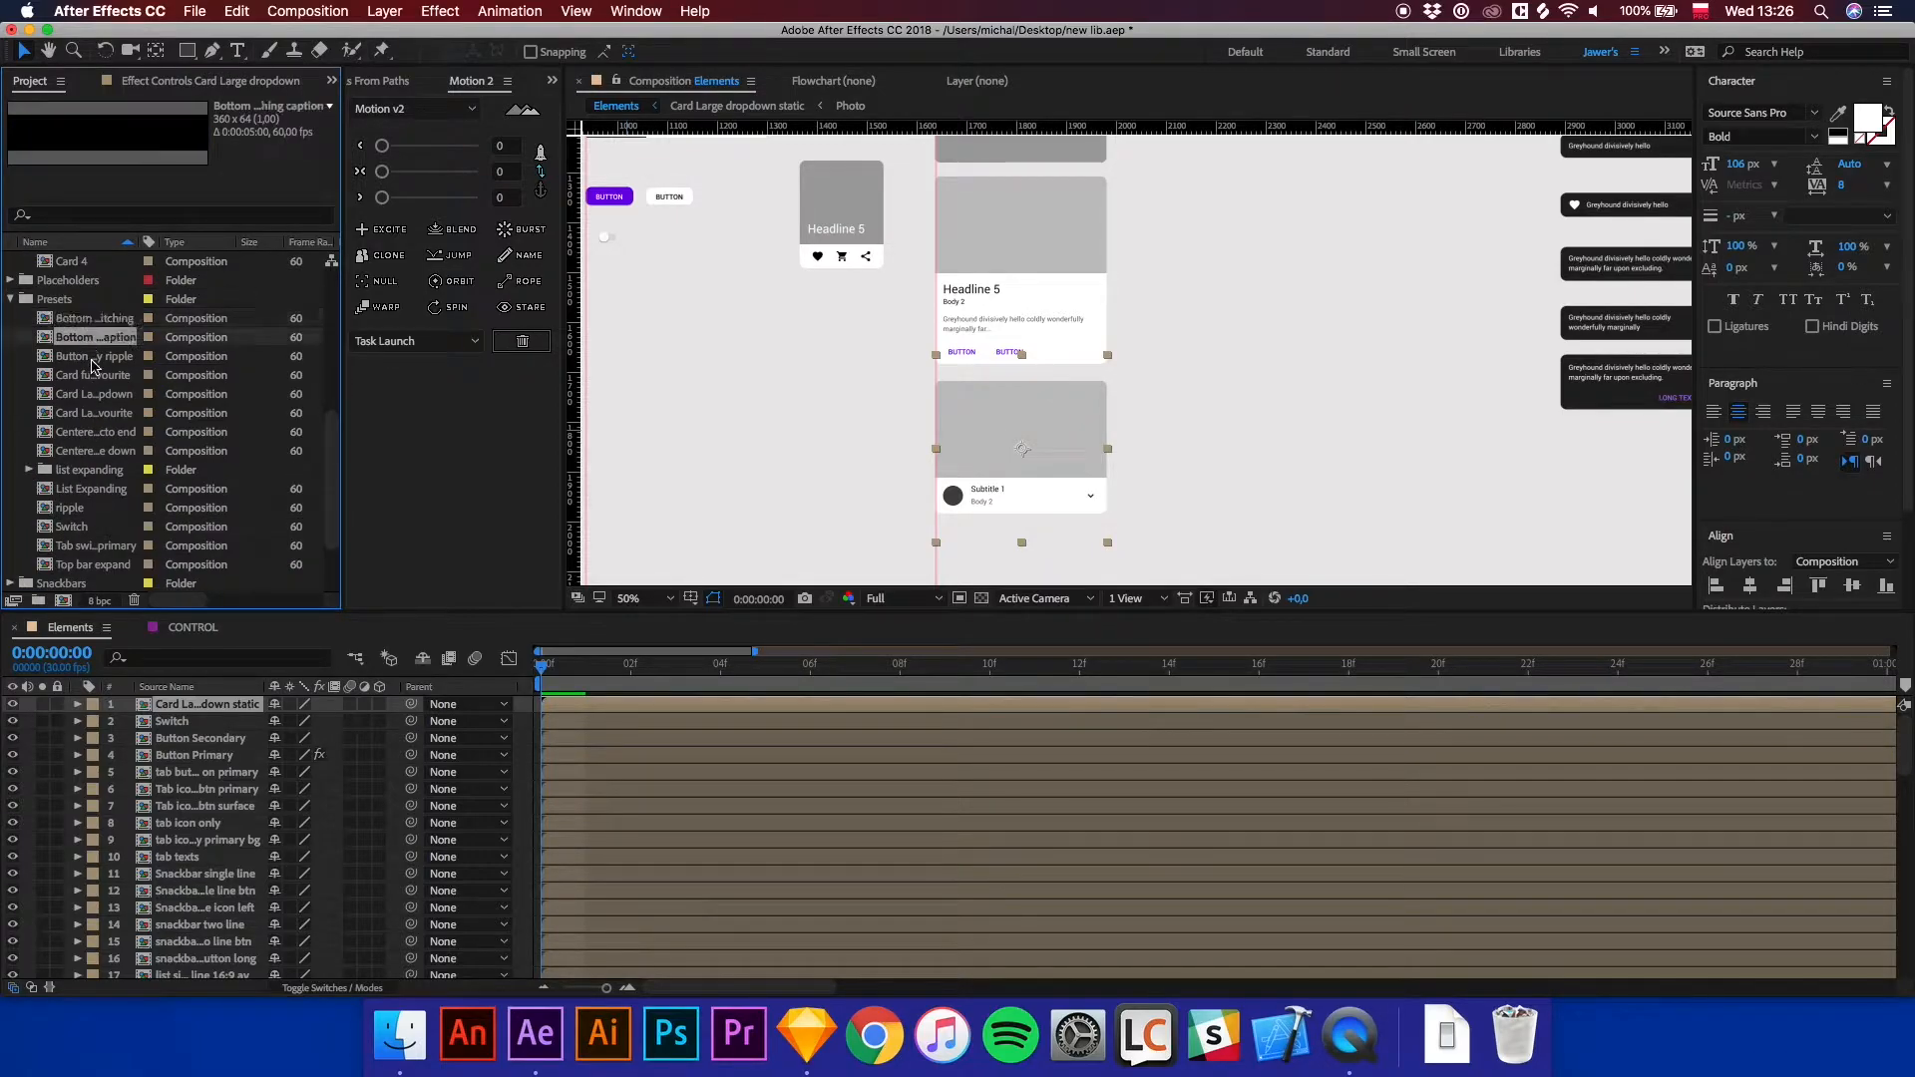
pyautogui.click(93, 360)
pyautogui.click(95, 379)
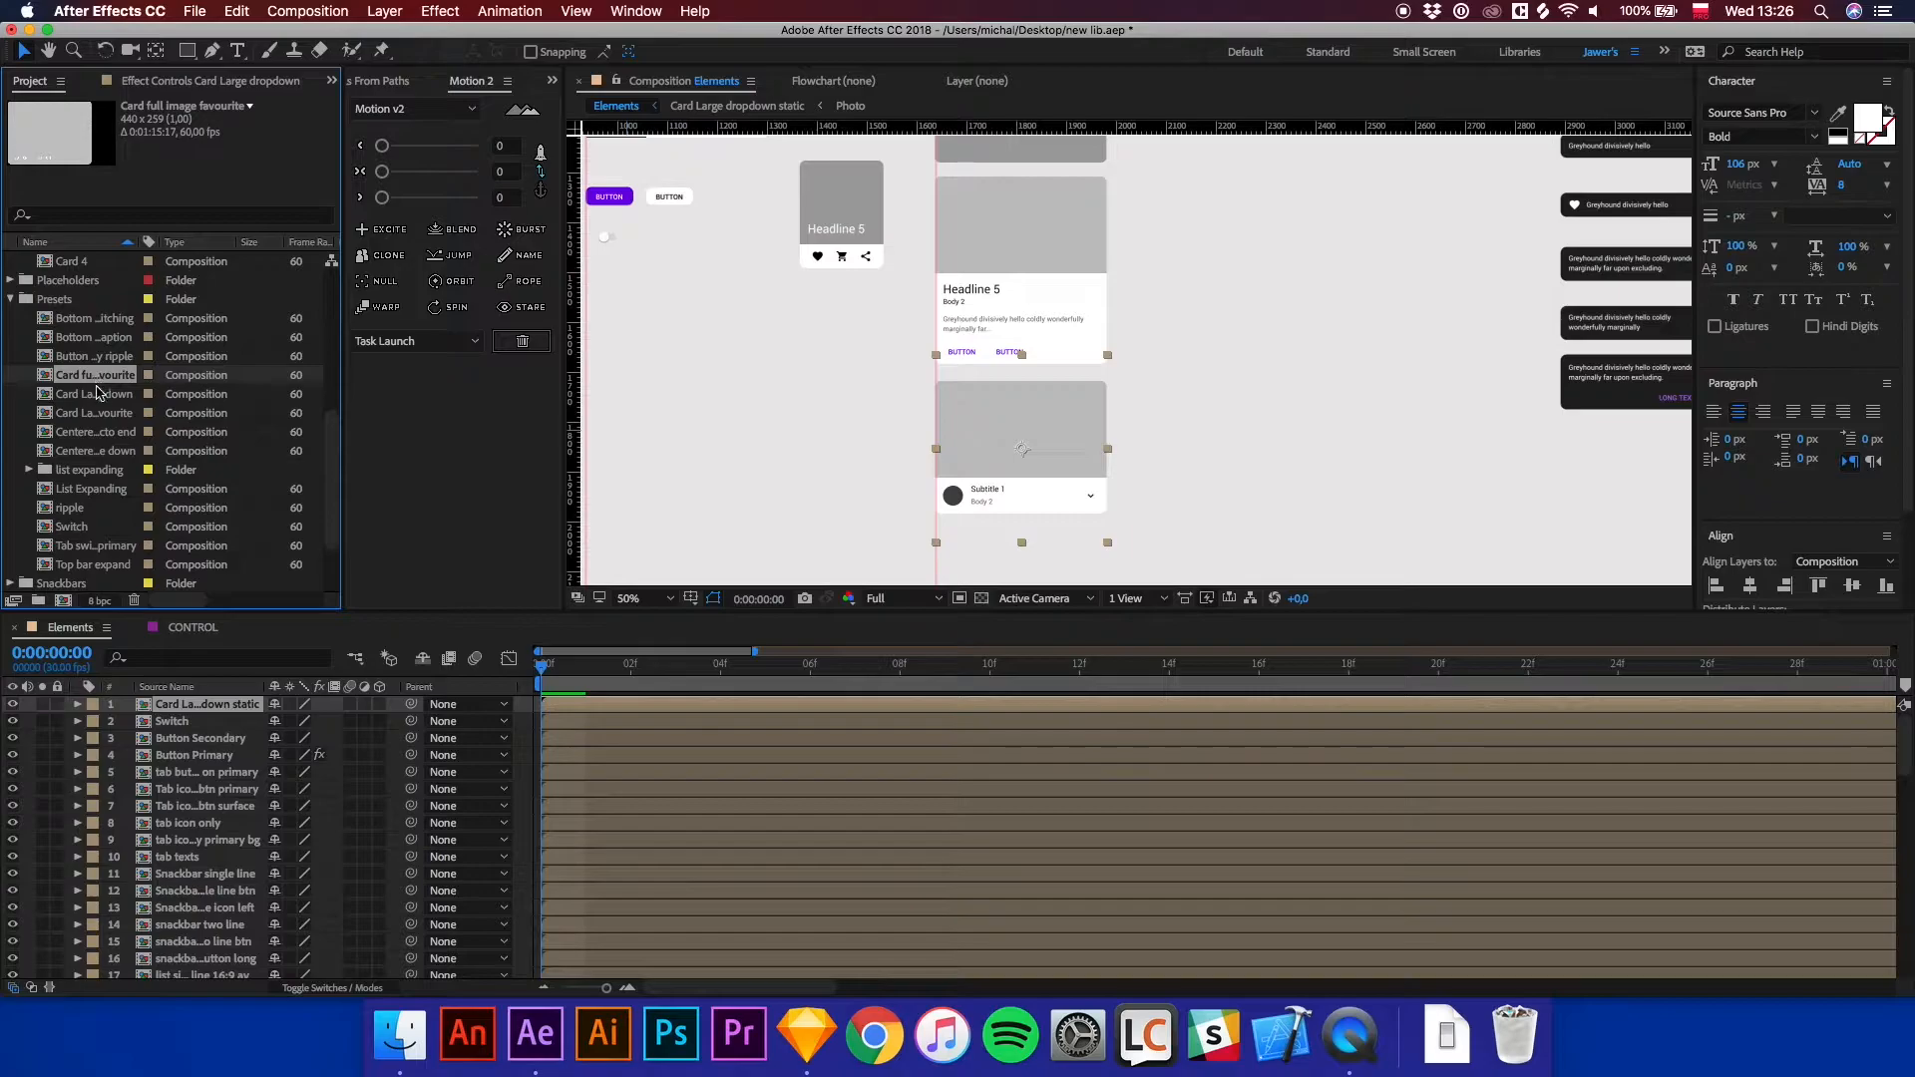
pyautogui.click(100, 397)
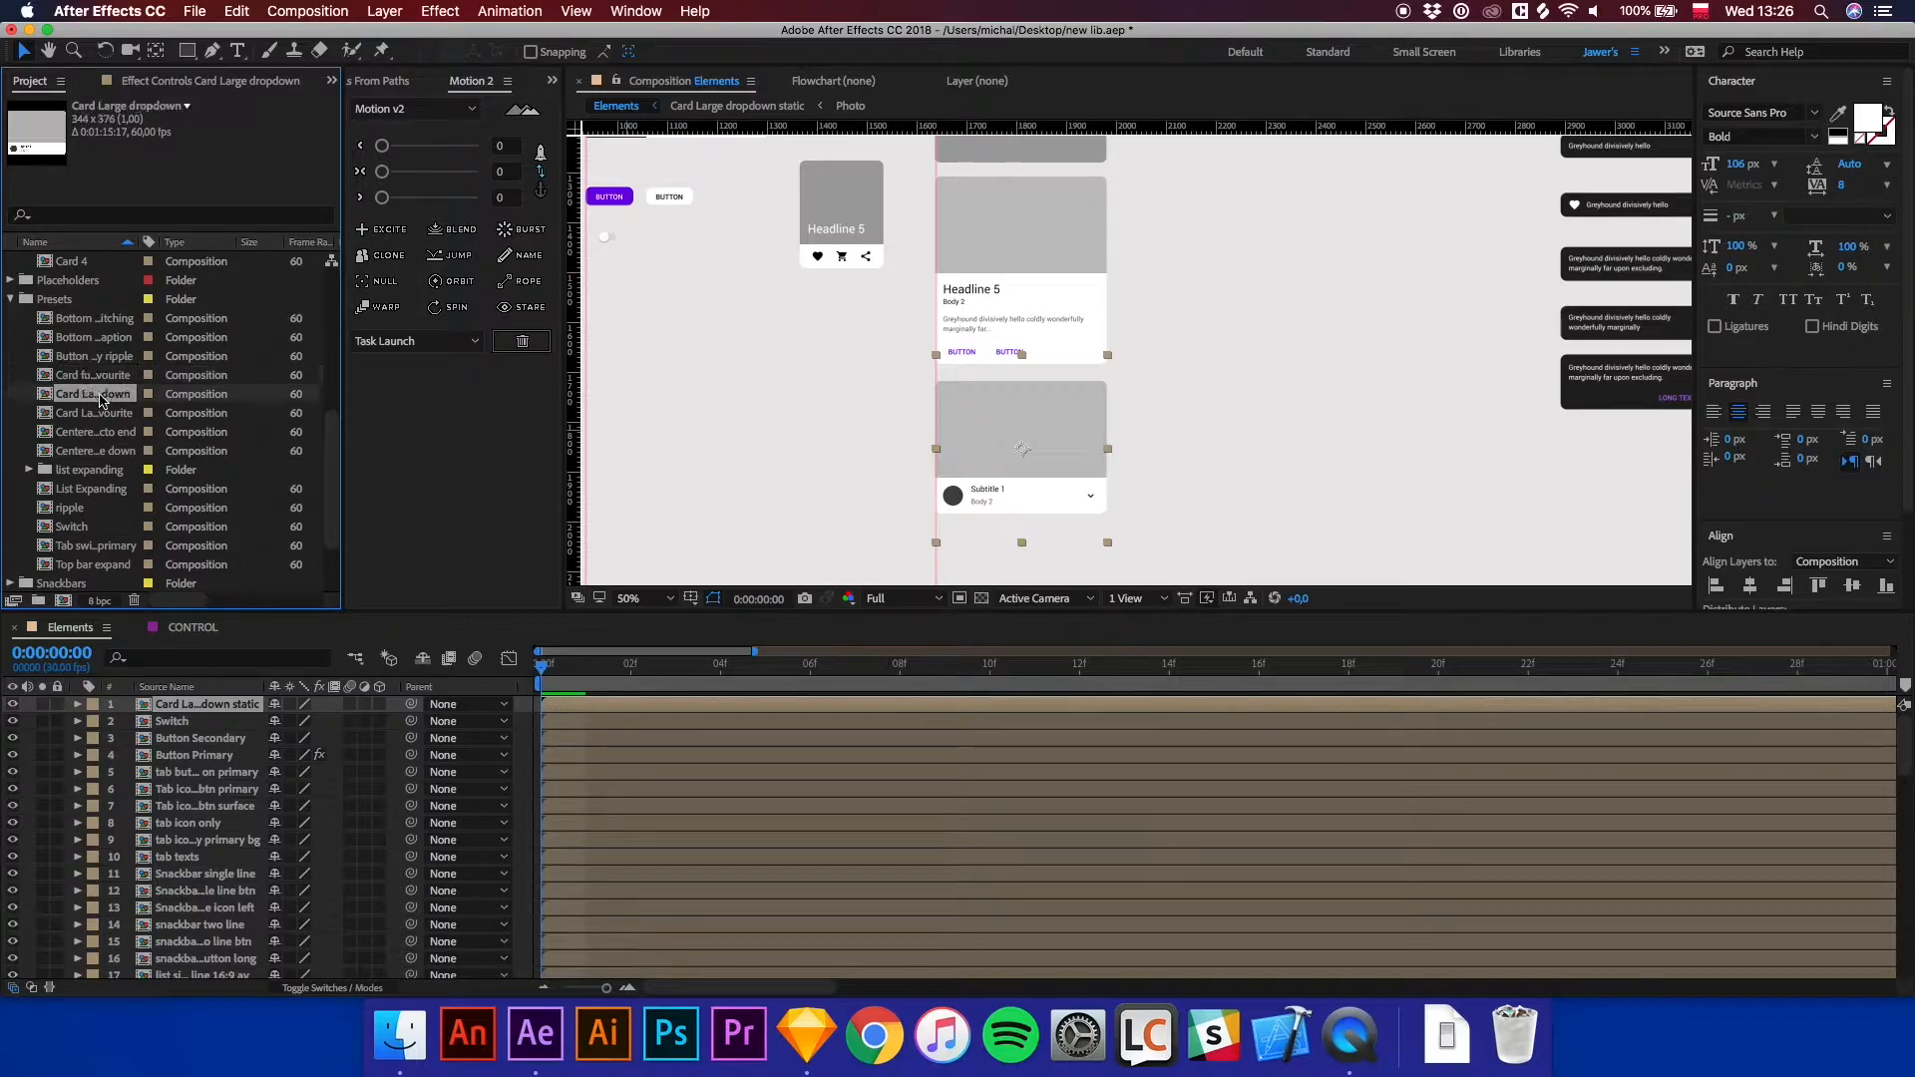
# Open the Card Large dropdown preset composition and preview its animation from the start.
pyautogui.doubleClick(44, 396)
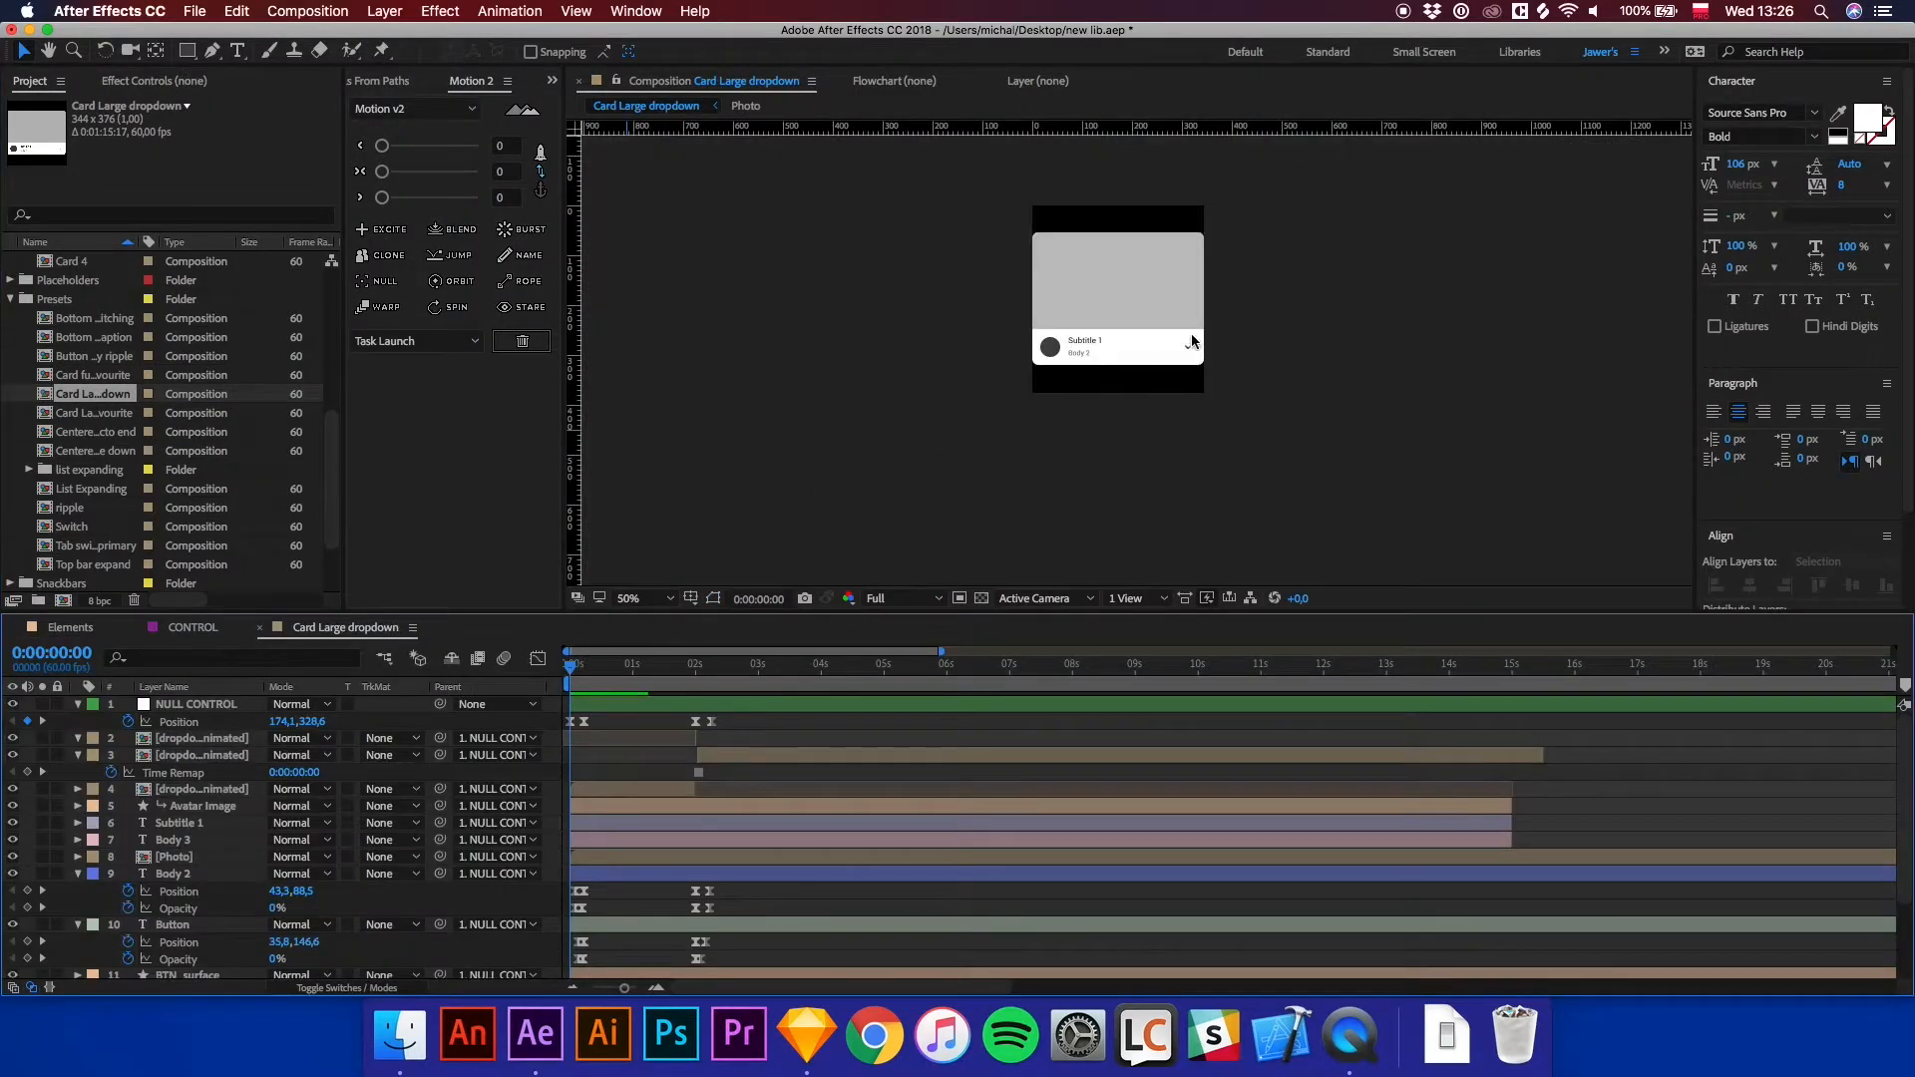
pyautogui.press('space')
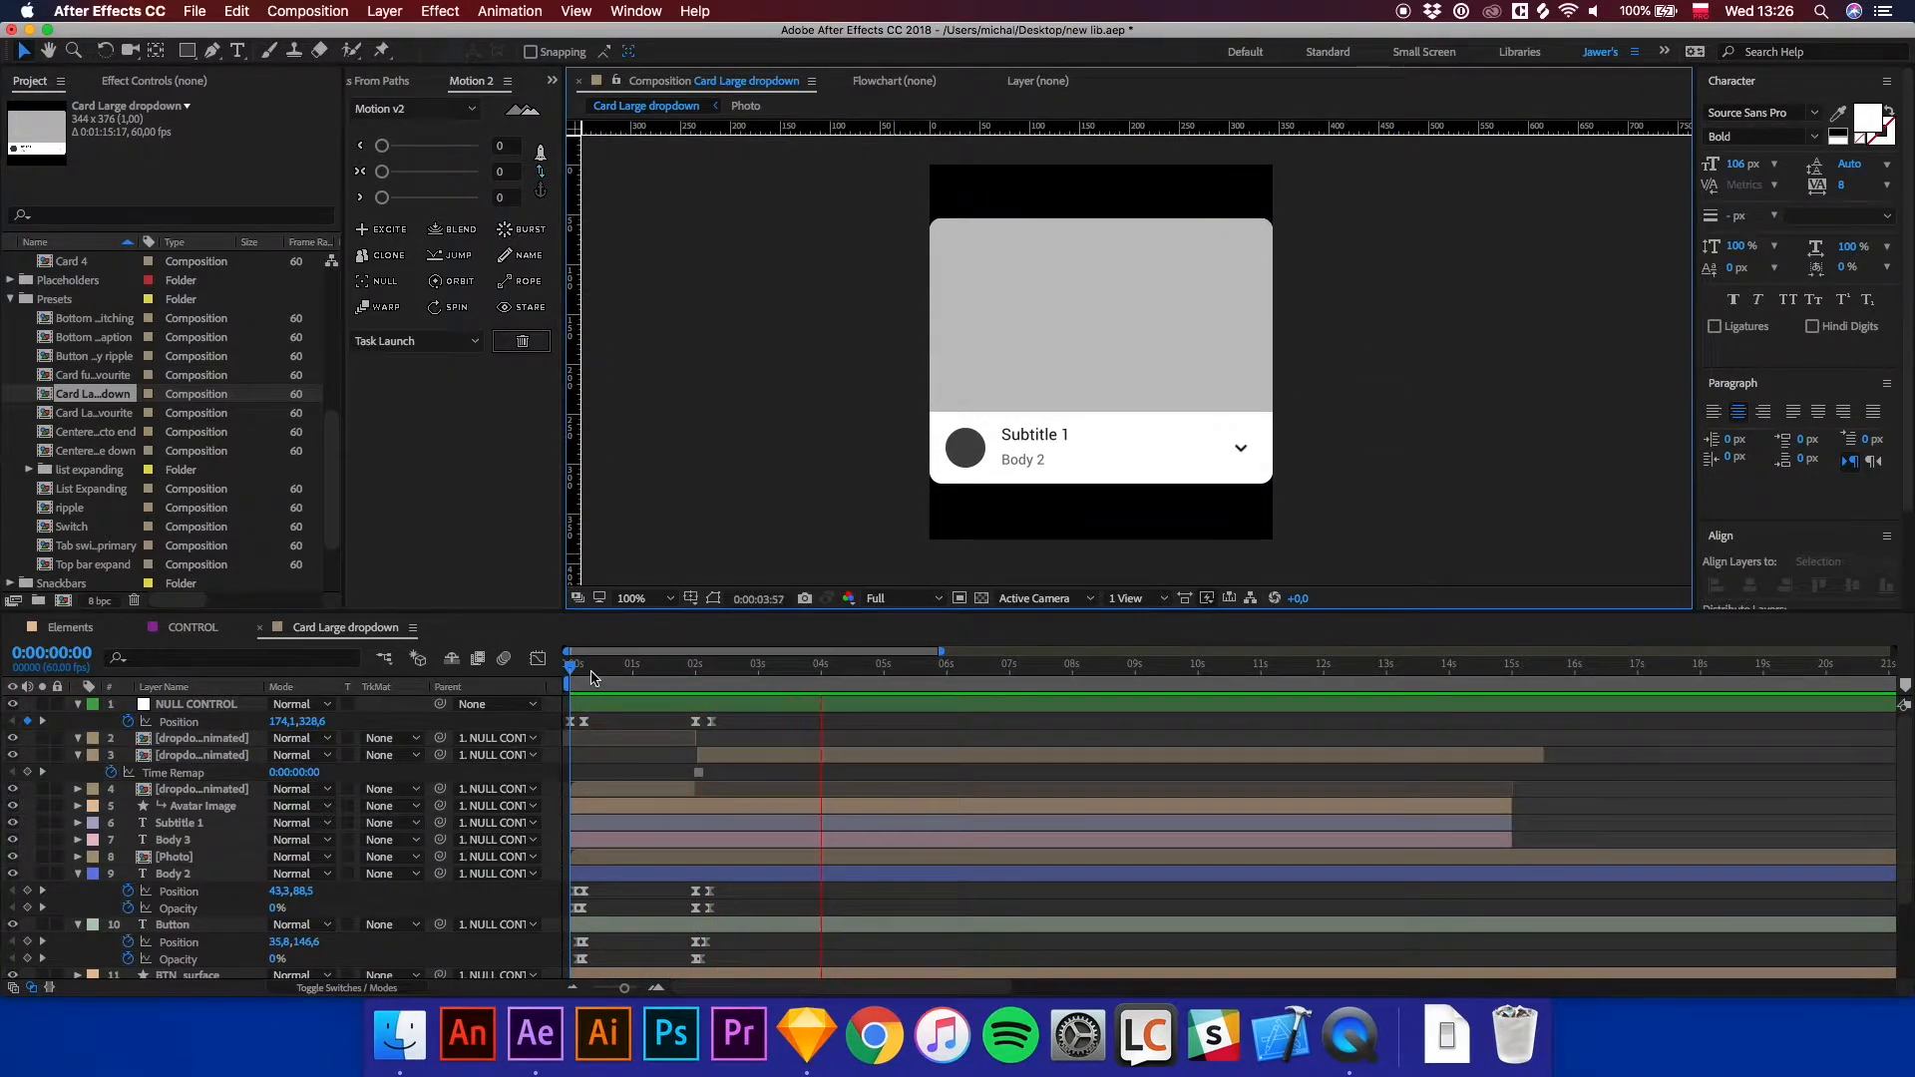
pyautogui.click(575, 675)
pyautogui.moveTo(575, 675); pyautogui.dragTo(568, 676)
pyautogui.press('space')
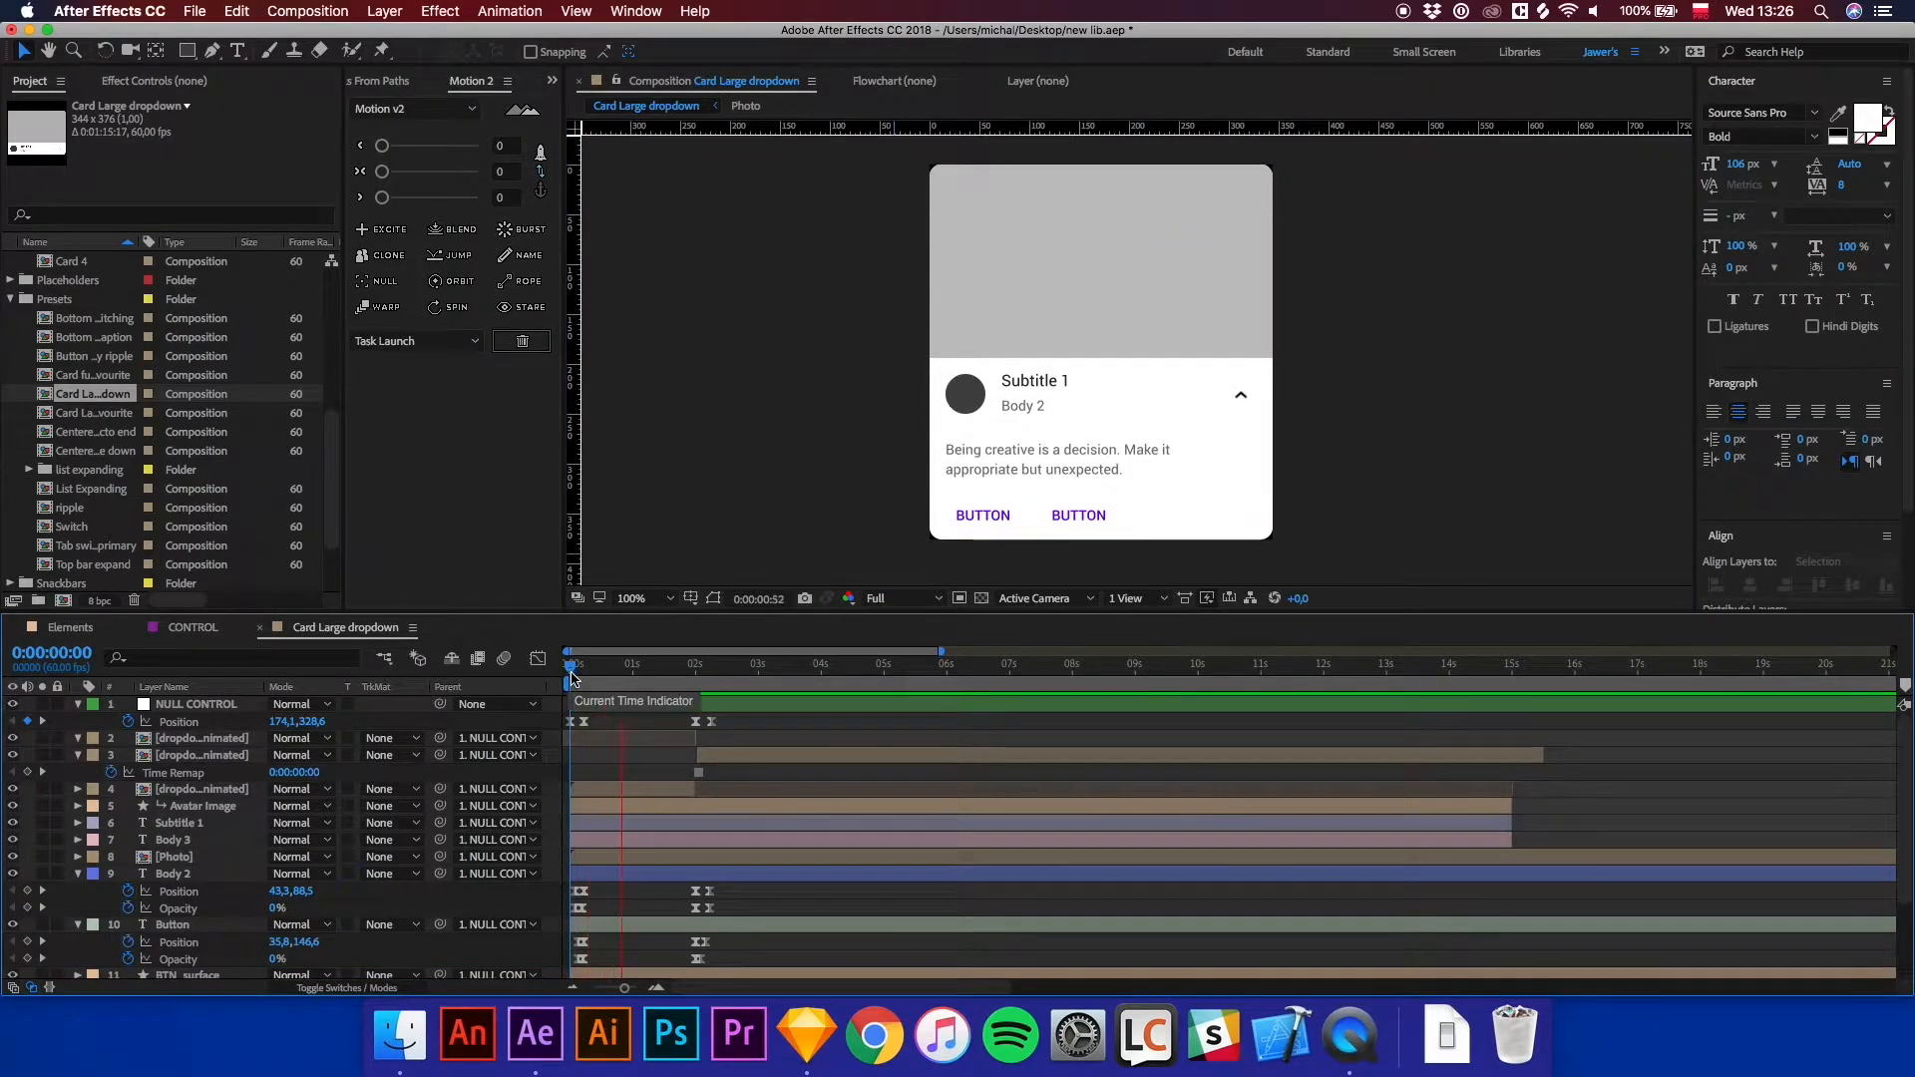
pyautogui.press('space')
# Duplicate the Card Large dropdown preset composition and move the copy into the new interaction folder.
pyautogui.click(93, 417)
pyautogui.click(97, 395)
pyautogui.press('super+d')
pyautogui.moveTo(106, 396); pyautogui.dragTo(92, 321)
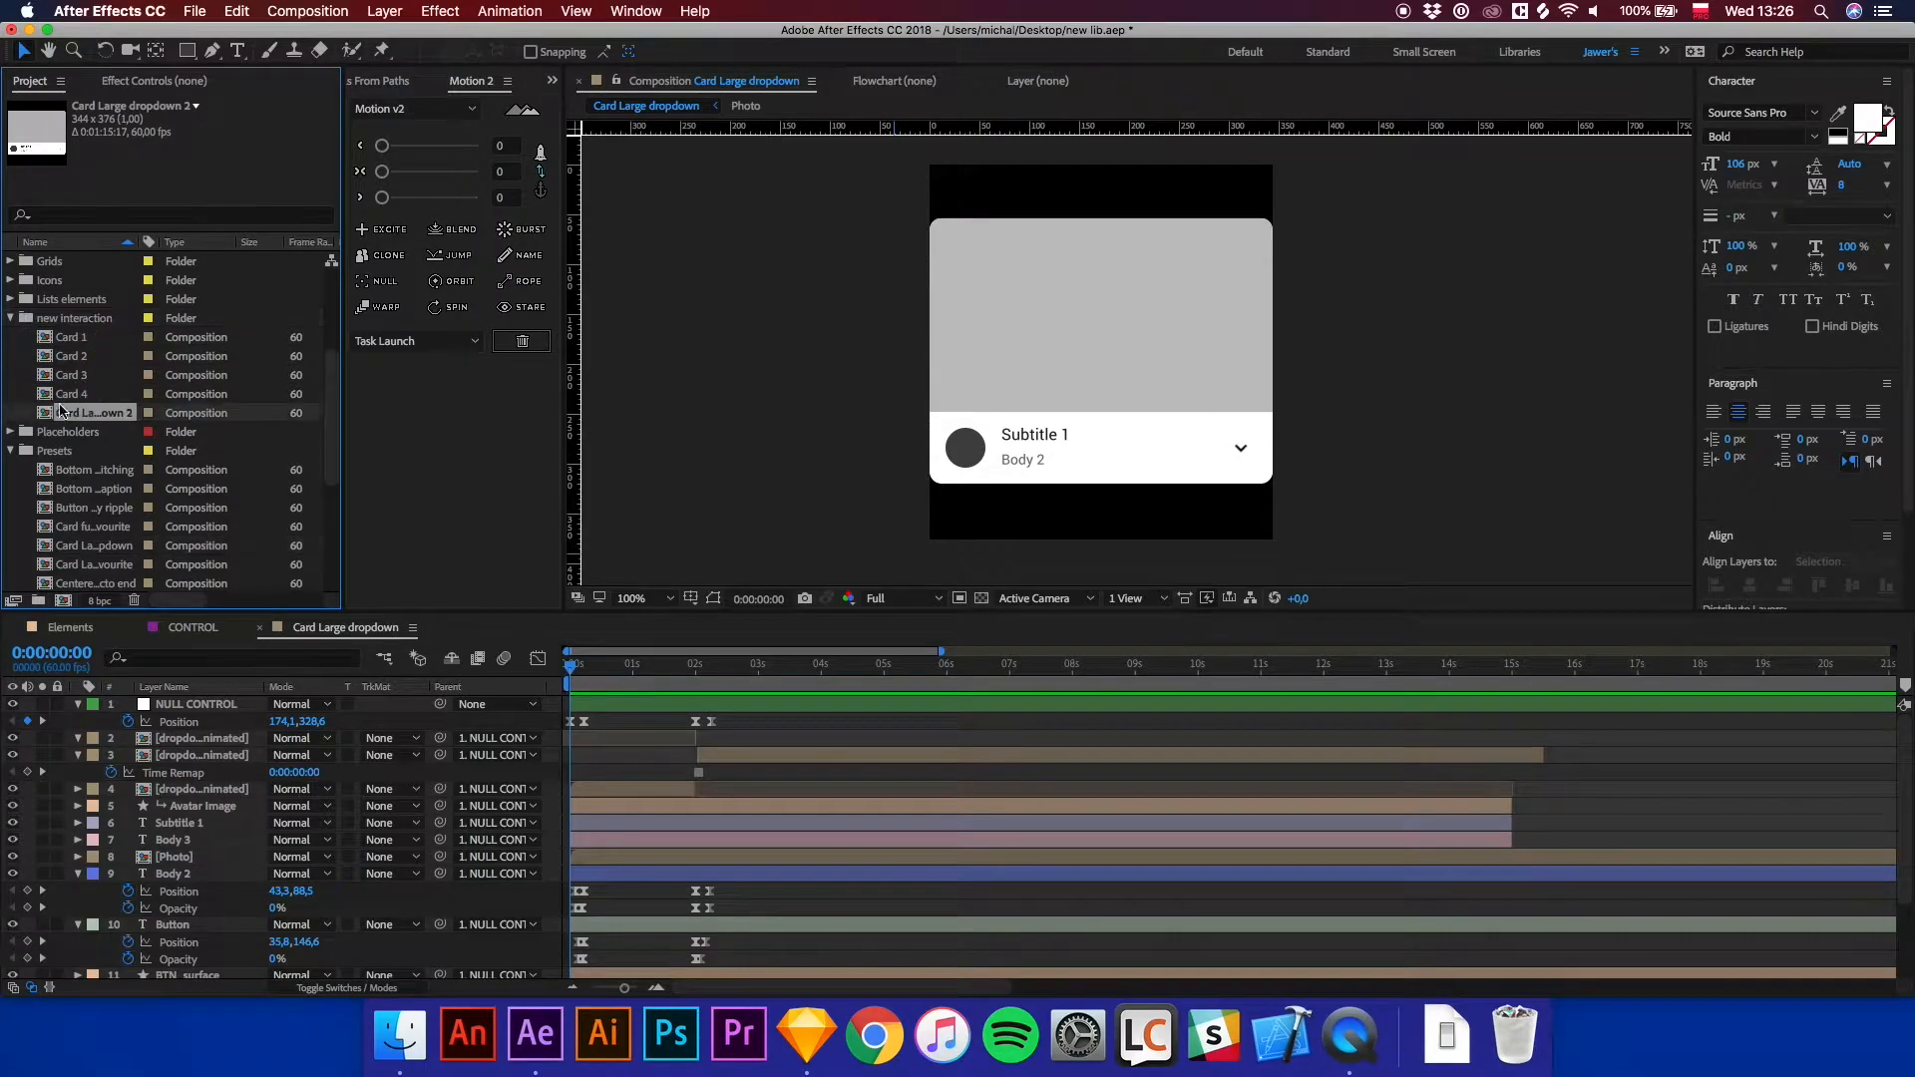
# Rename the duplicated composition to Card interaction 1.
pyautogui.click(11, 454)
pyautogui.rightClick(82, 449)
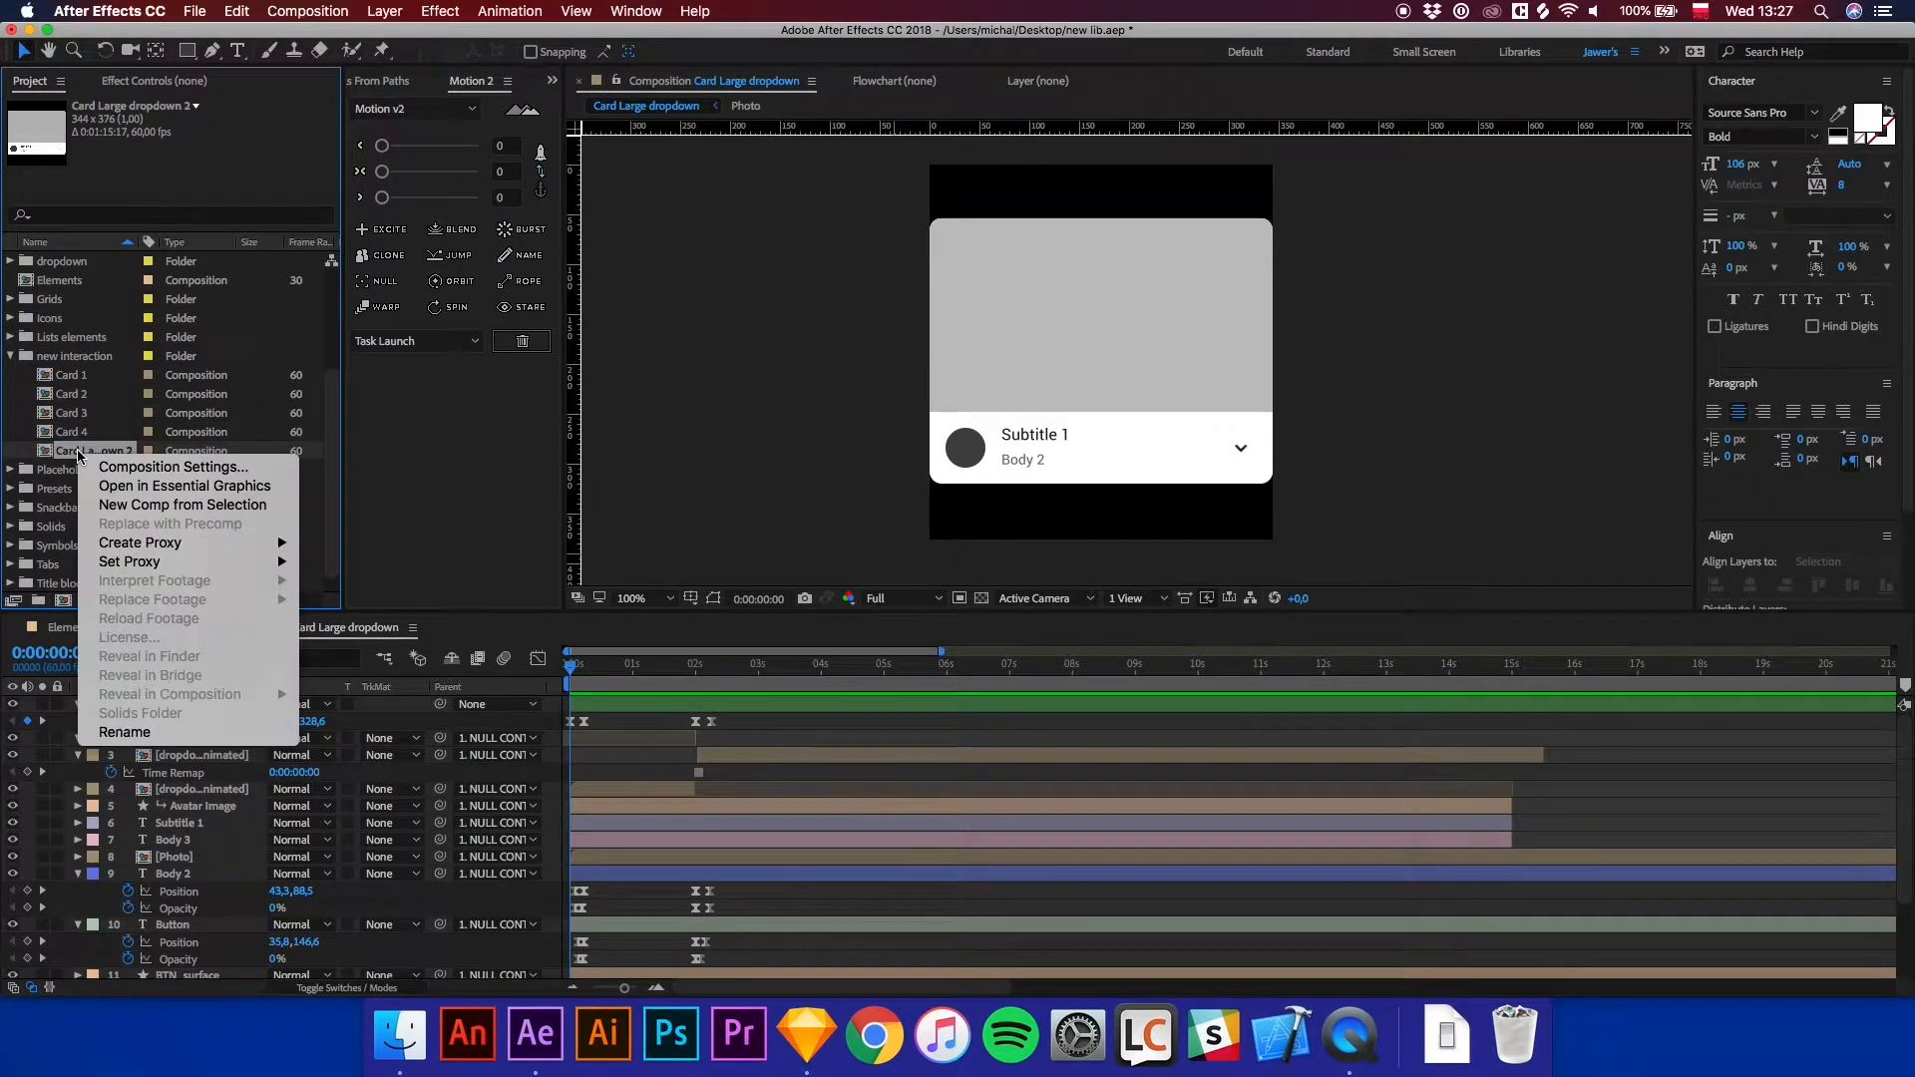
pyautogui.click(115, 726)
pyautogui.write('Card interaction 1')
pyautogui.press('Return')
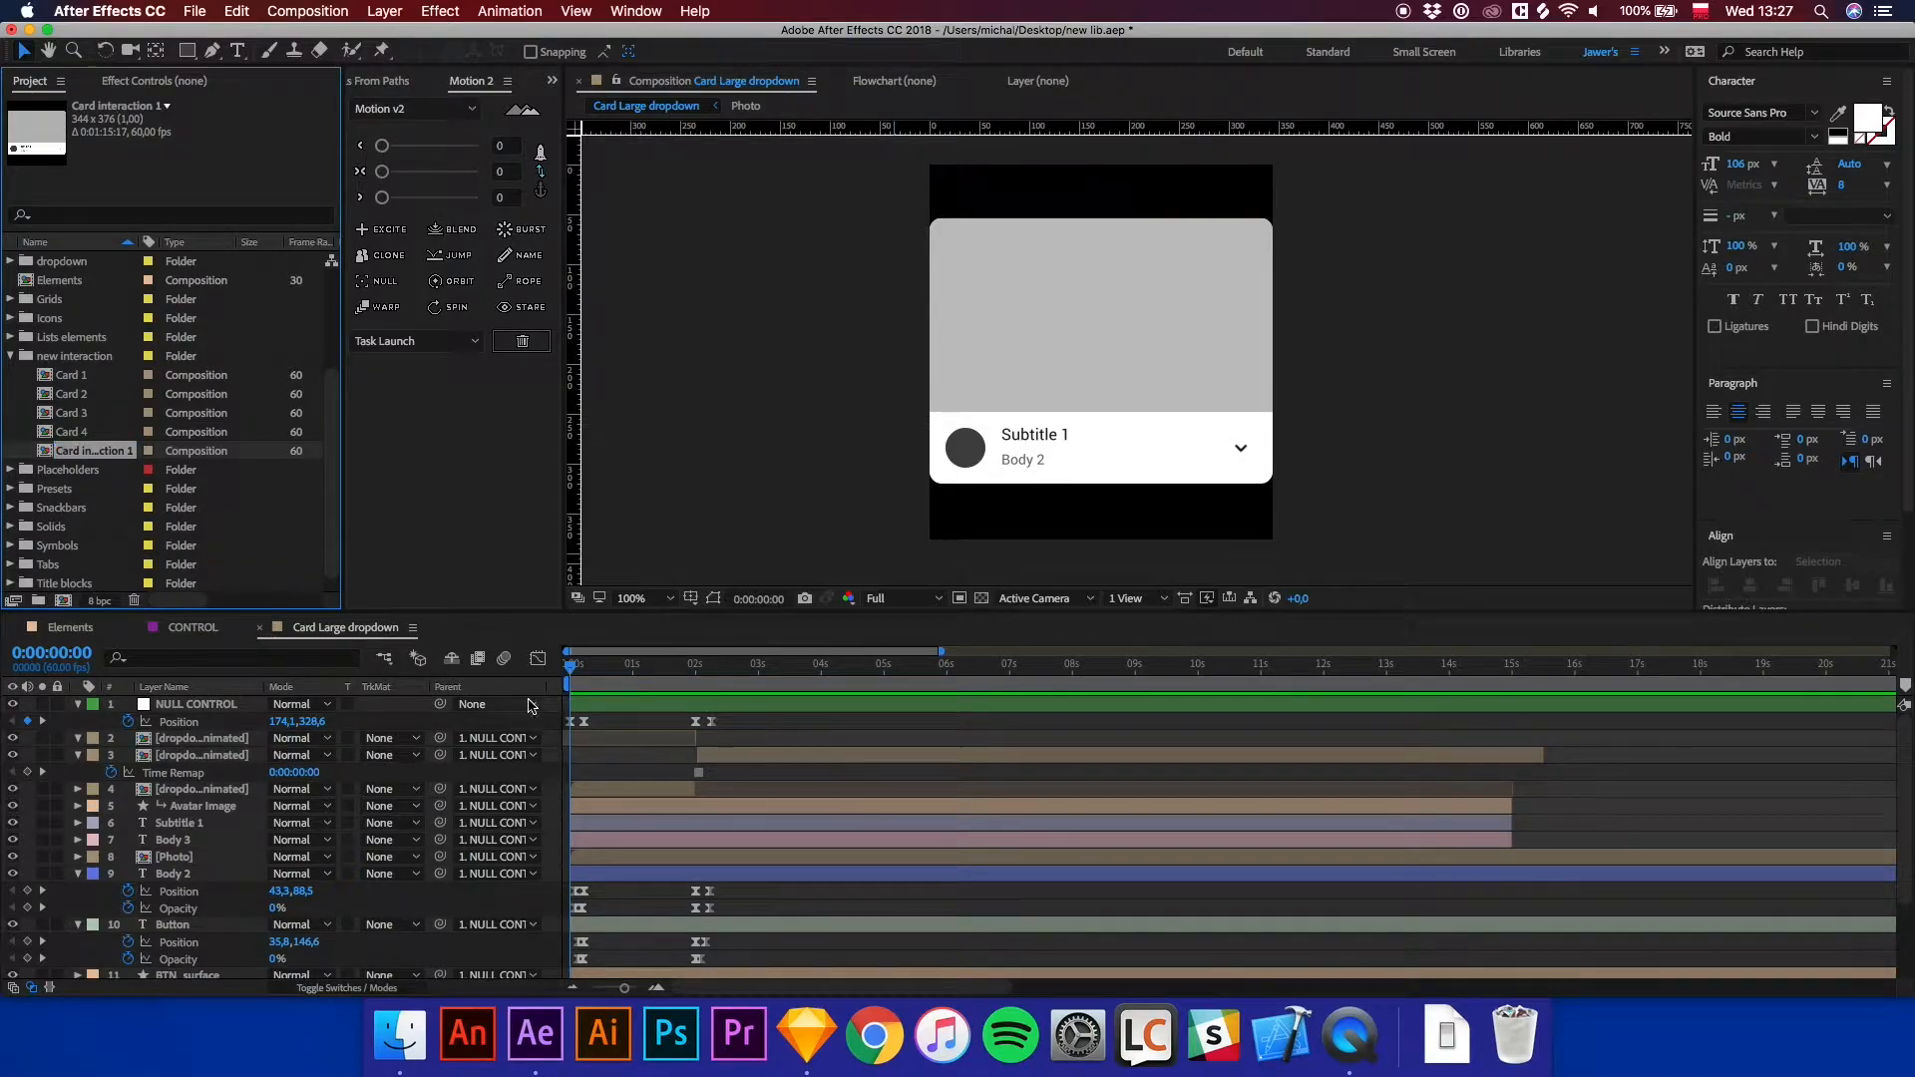
# Open the Card Large favourite preset composition and preview its animation.
pyautogui.press('space')
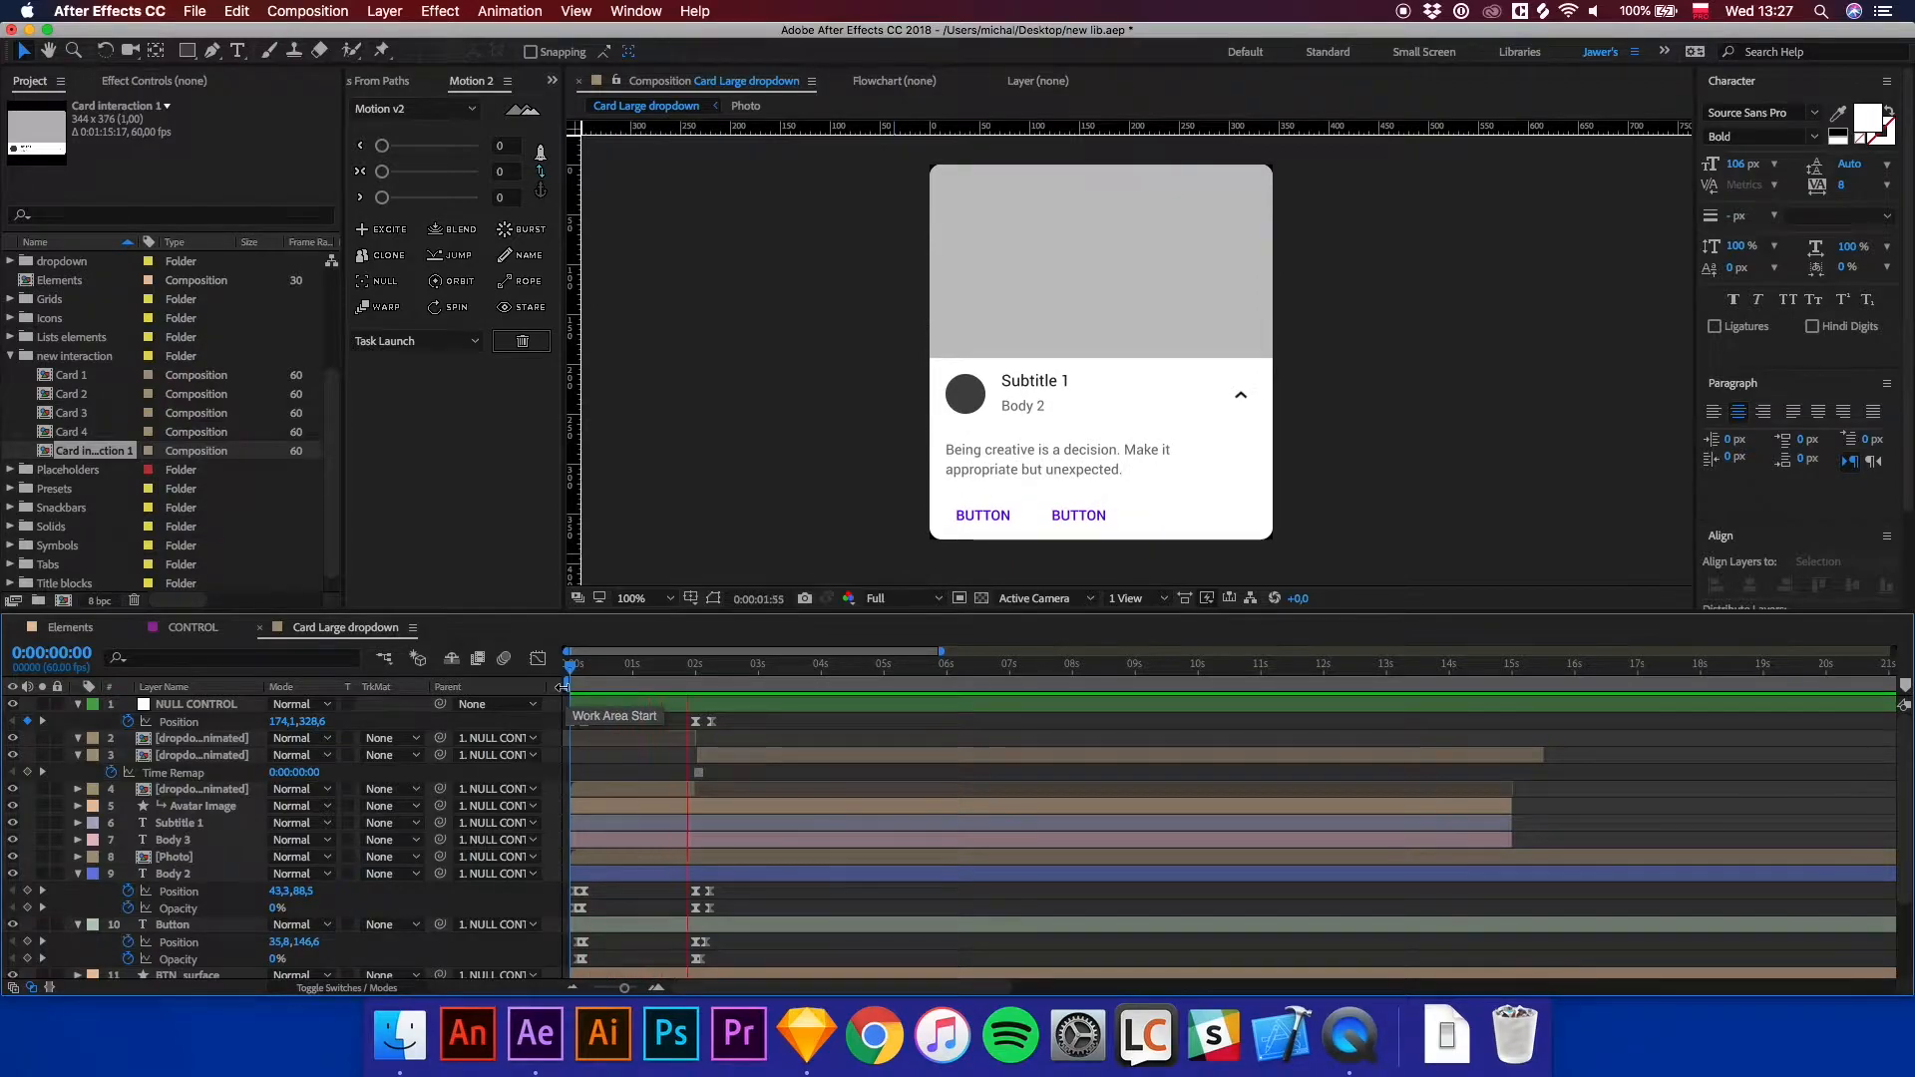
pyautogui.press('space')
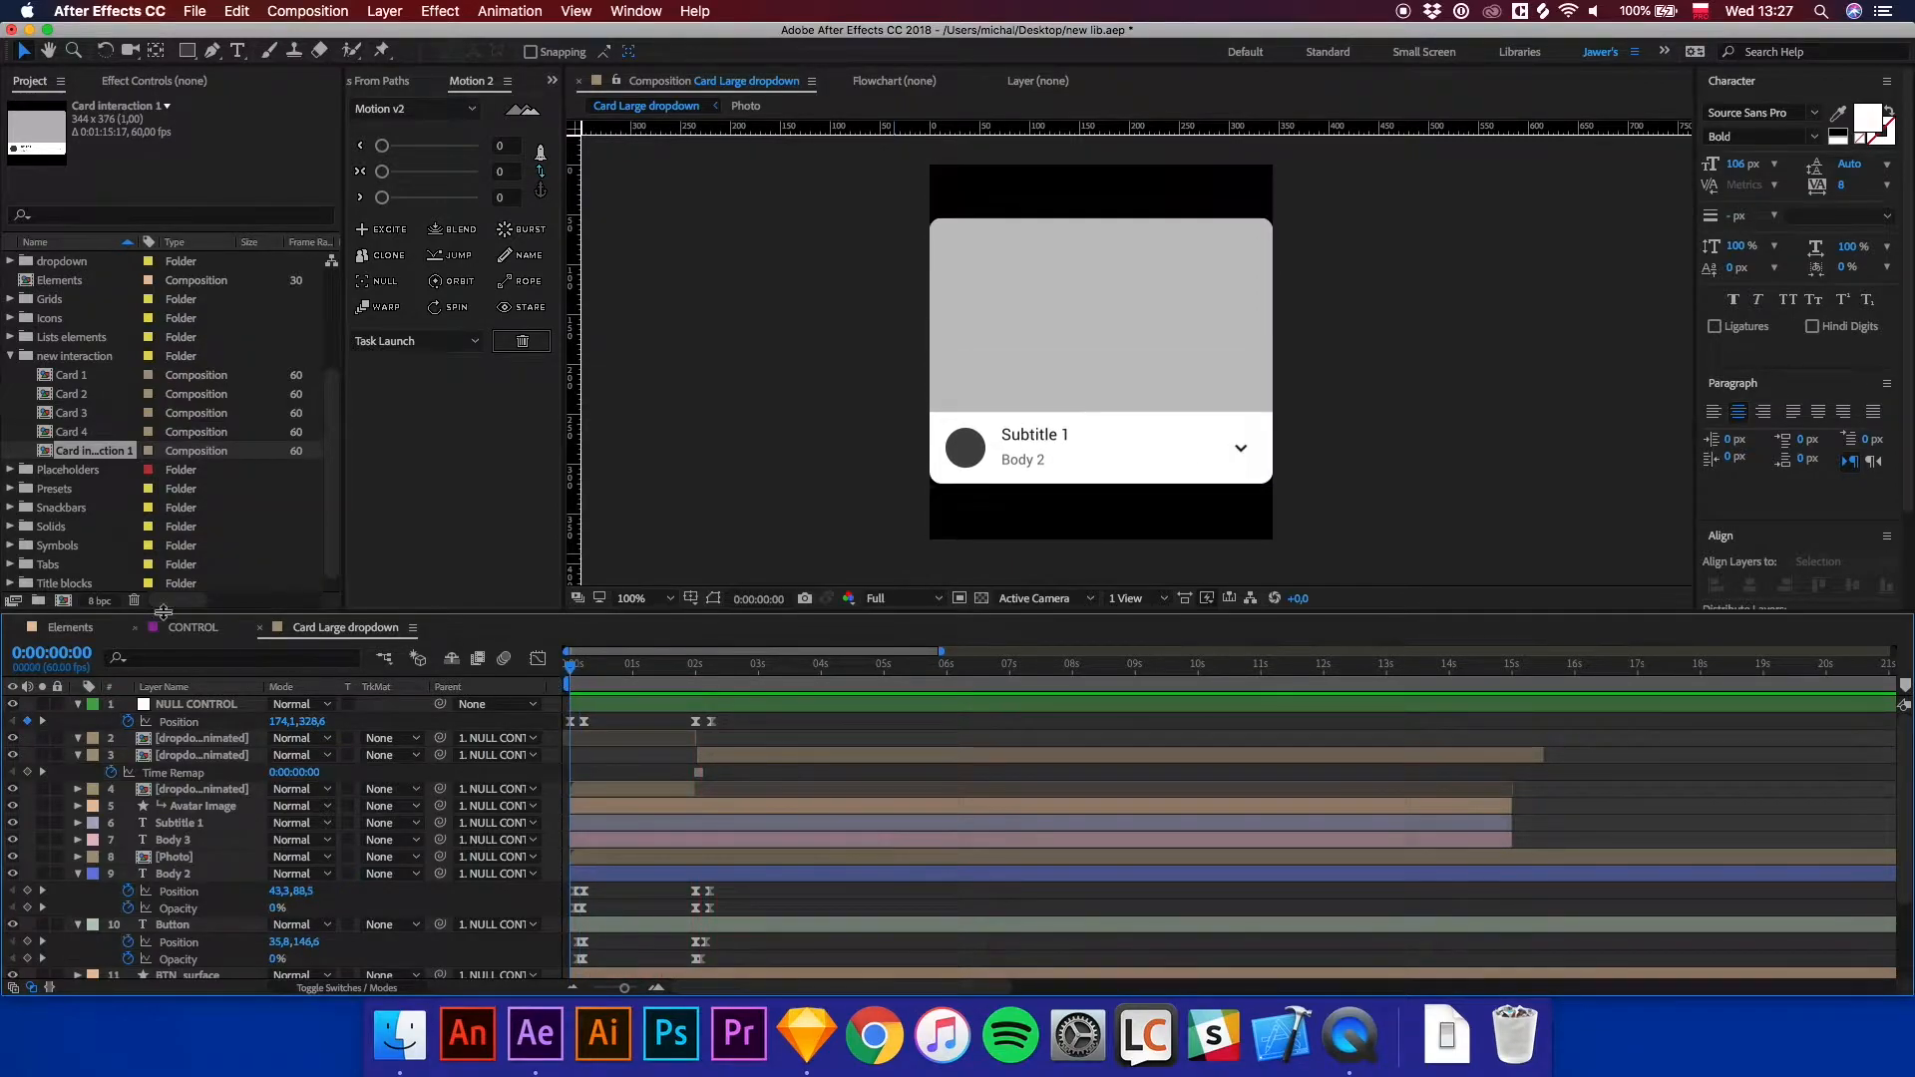
pyautogui.scroll(-1, 104, 460)
pyautogui.click(10, 469)
pyautogui.click(79, 397)
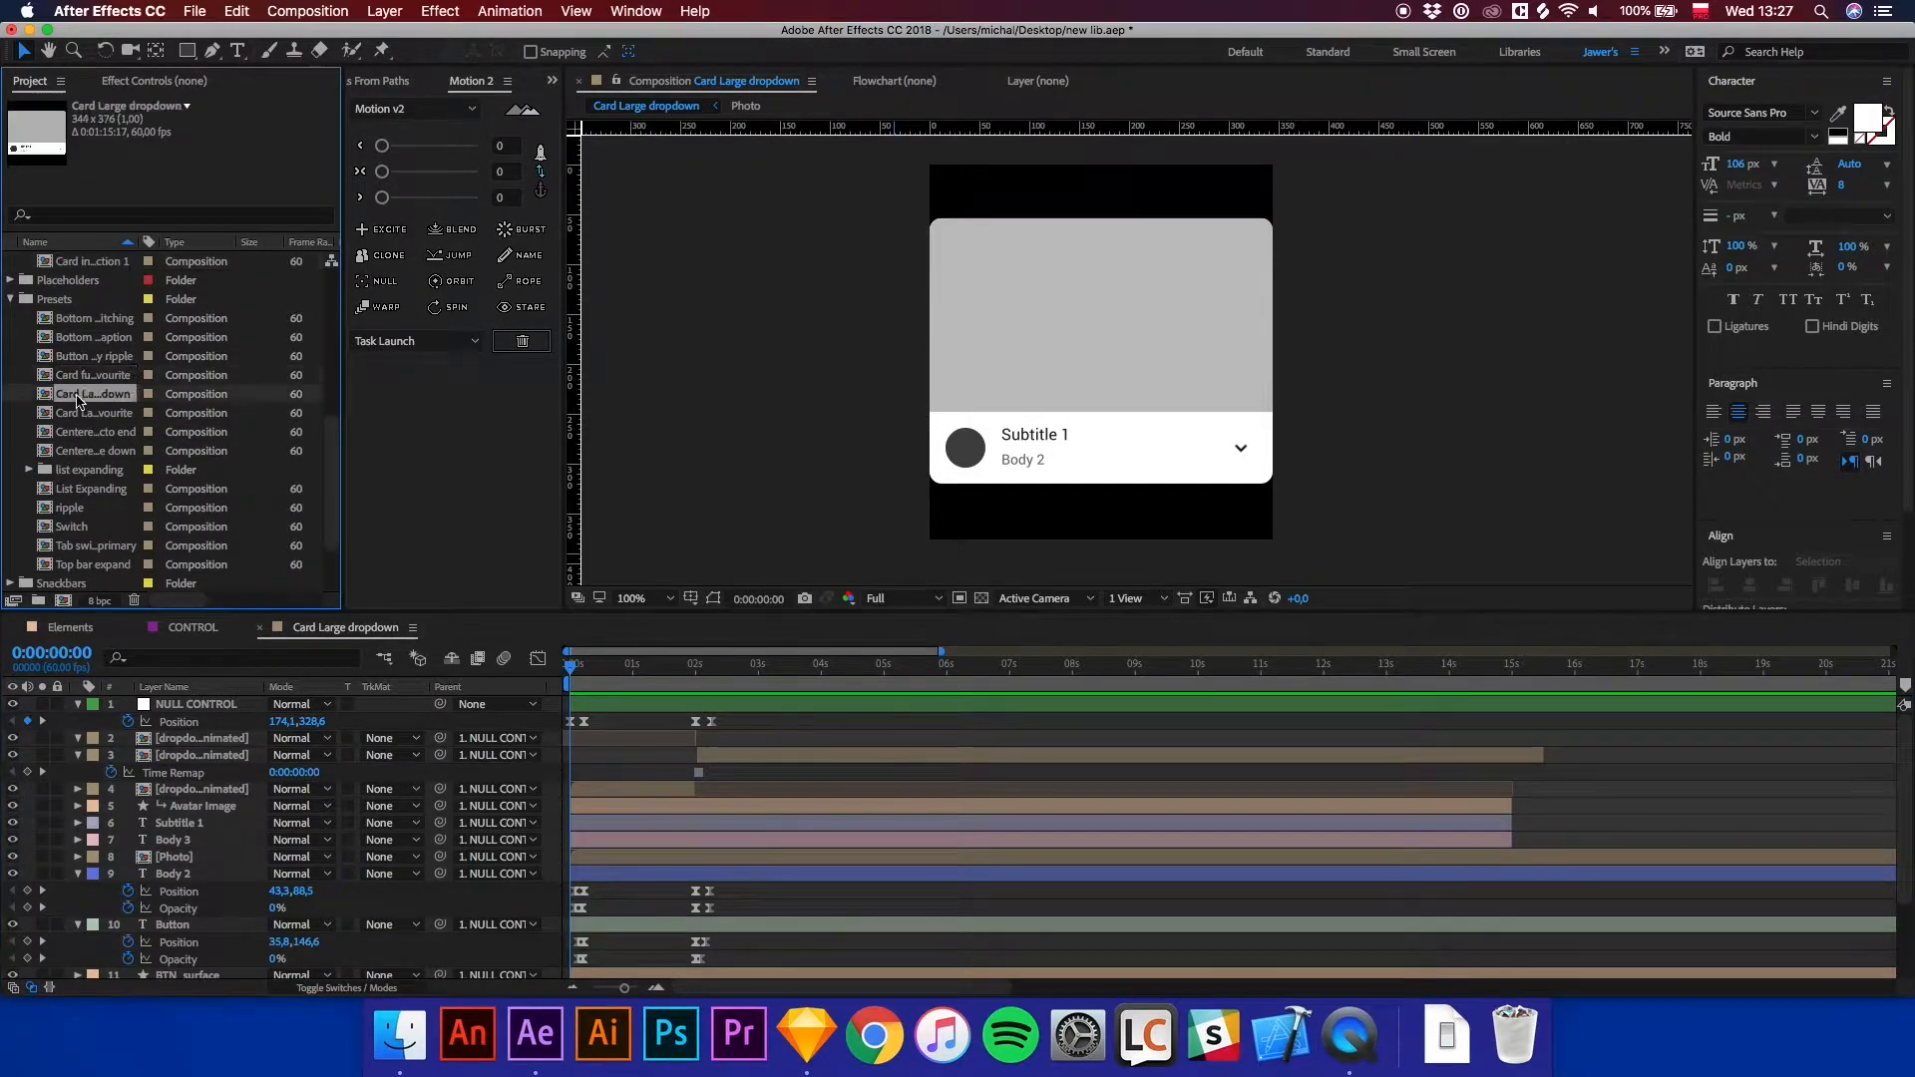
pyautogui.click(94, 415)
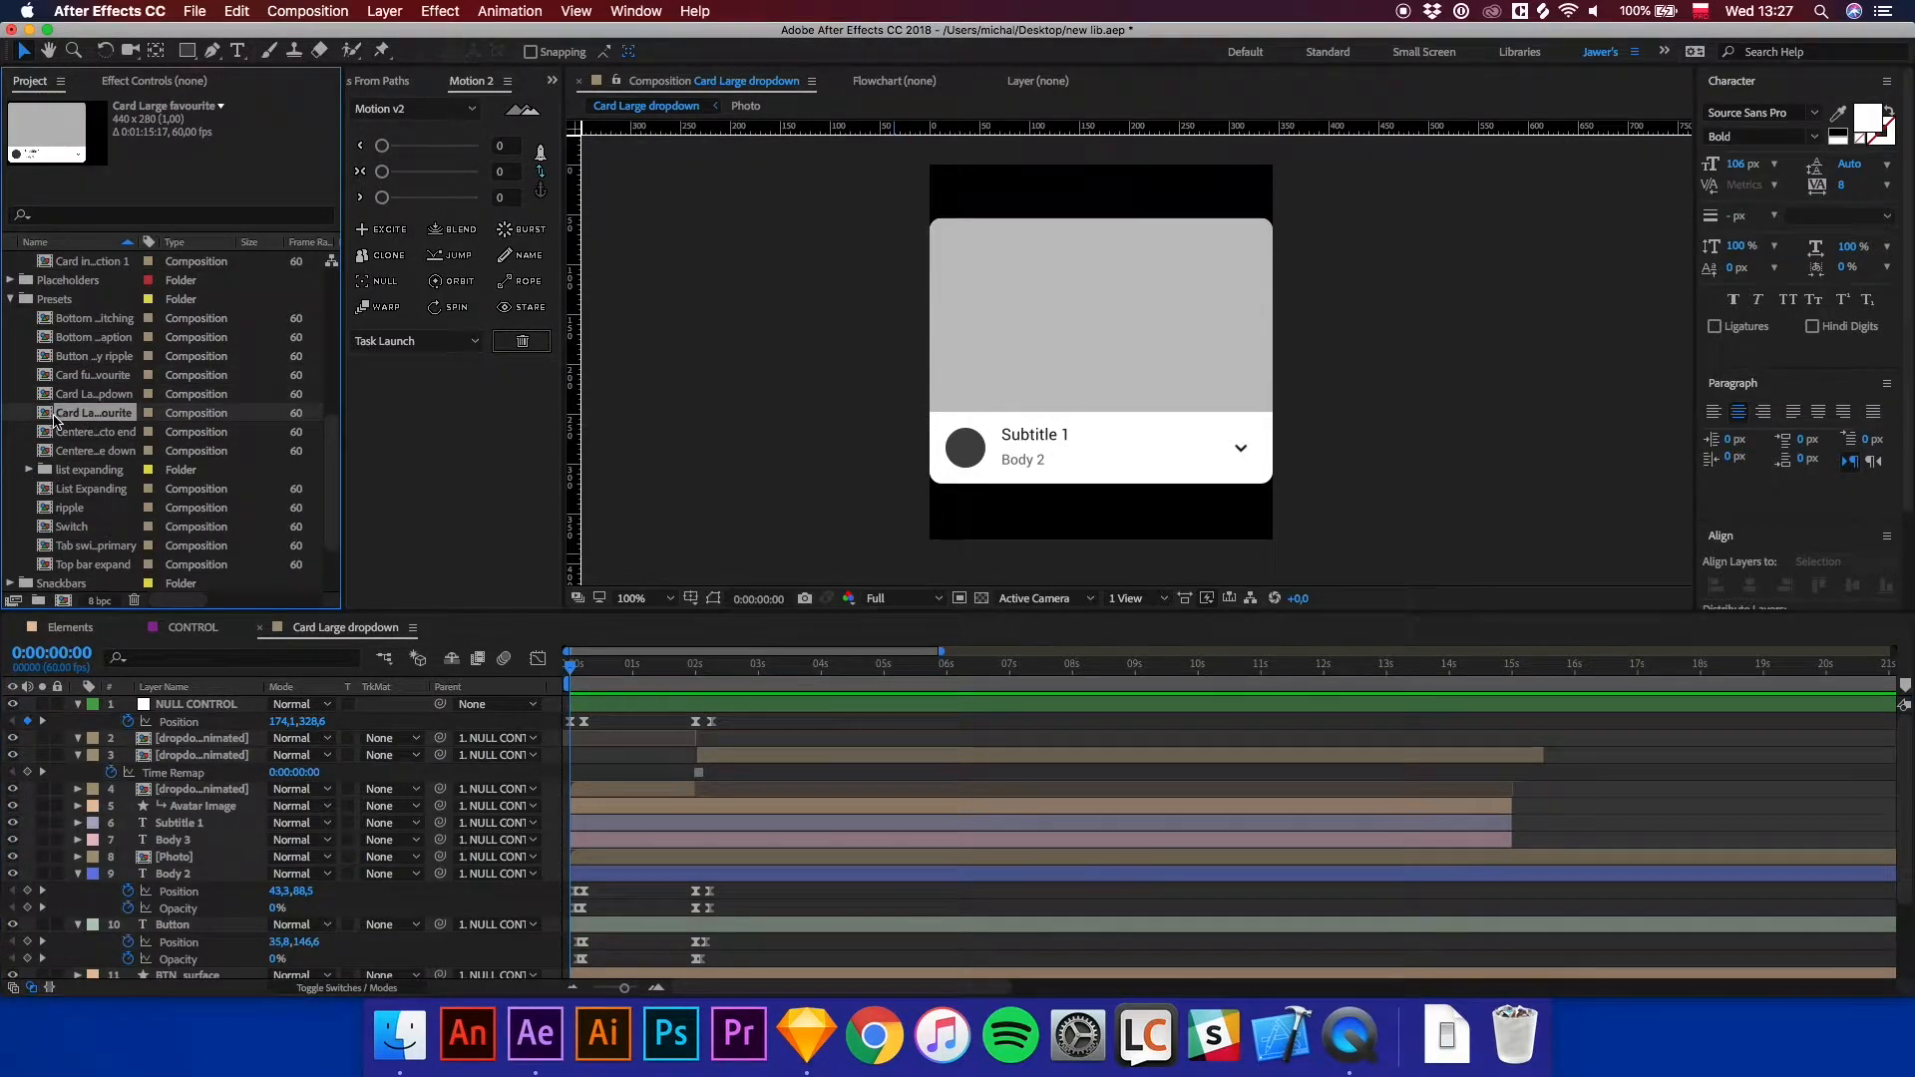
pyautogui.doubleClick(54, 417)
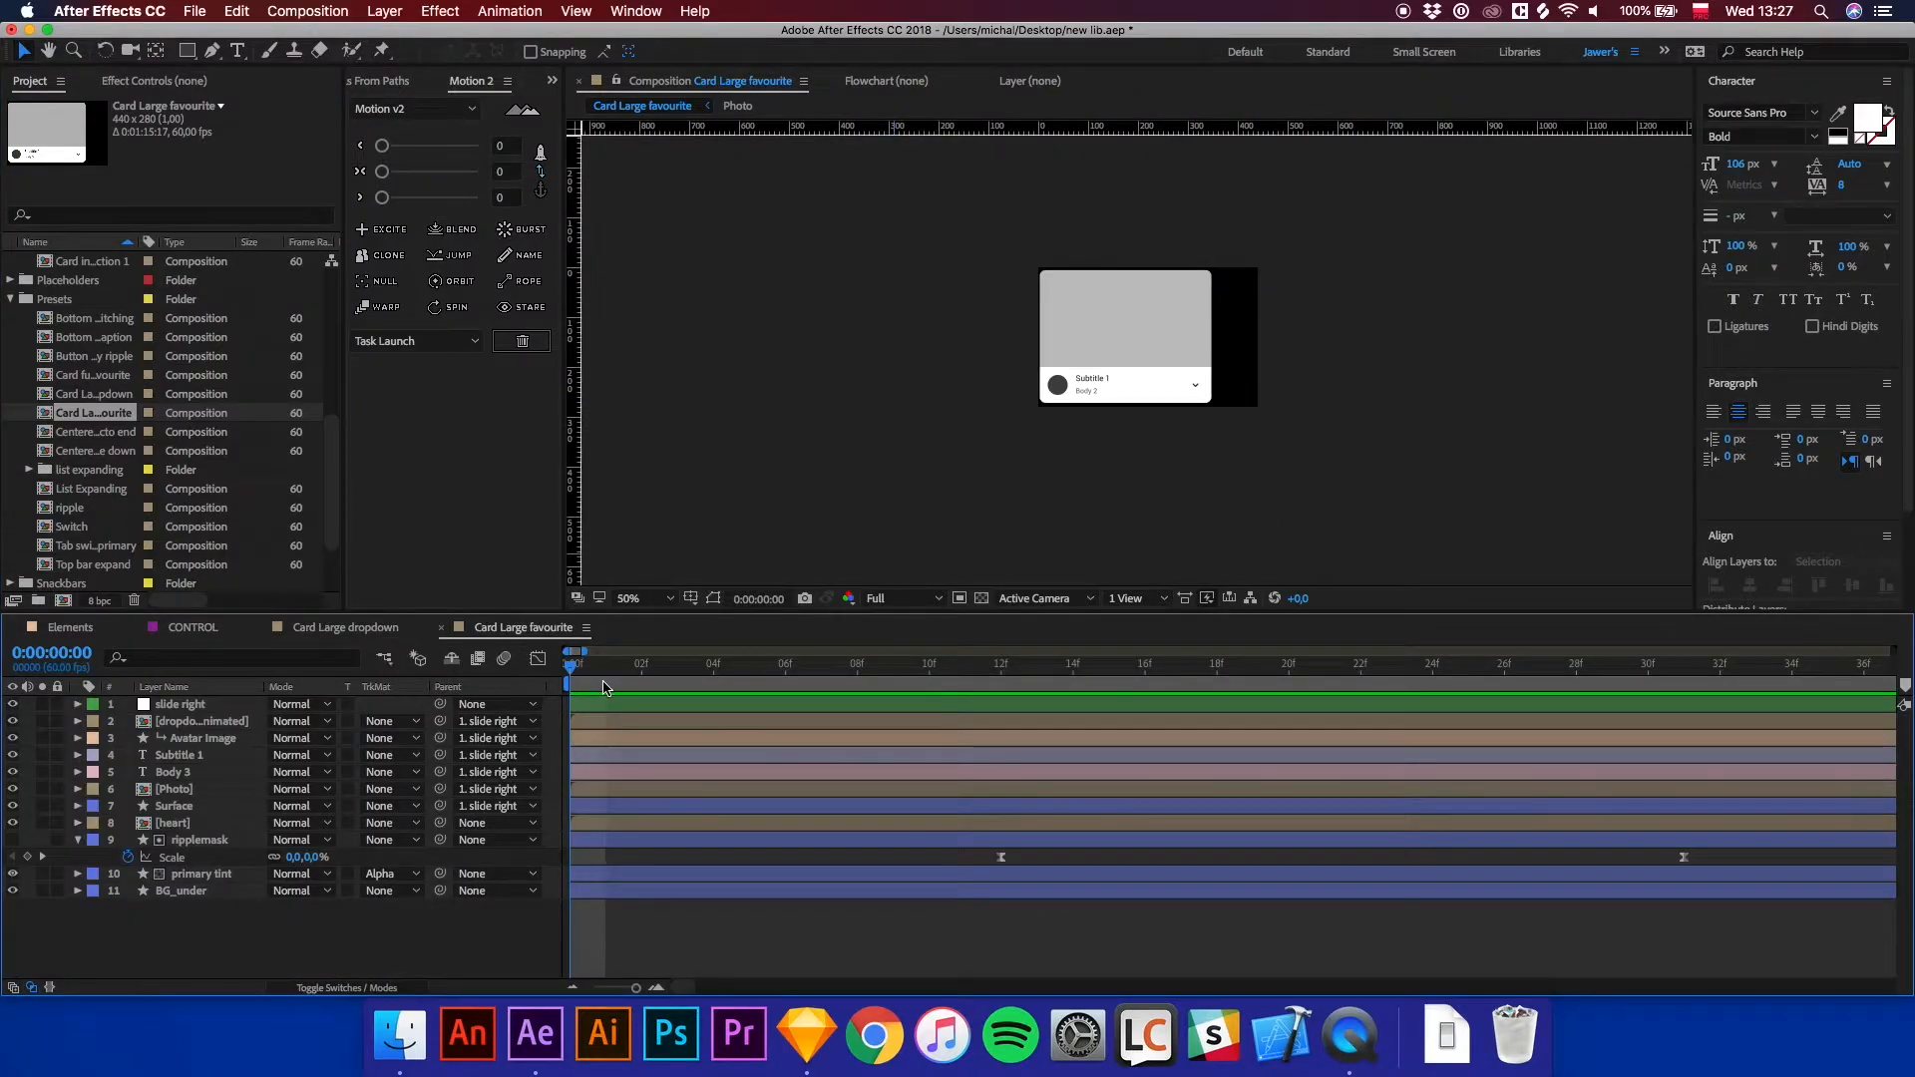
pyautogui.press('space')
pyautogui.press('space')
# Duplicate the Card Large favourite composition and move the copy into the new interaction folder.
pyautogui.click(50, 418)
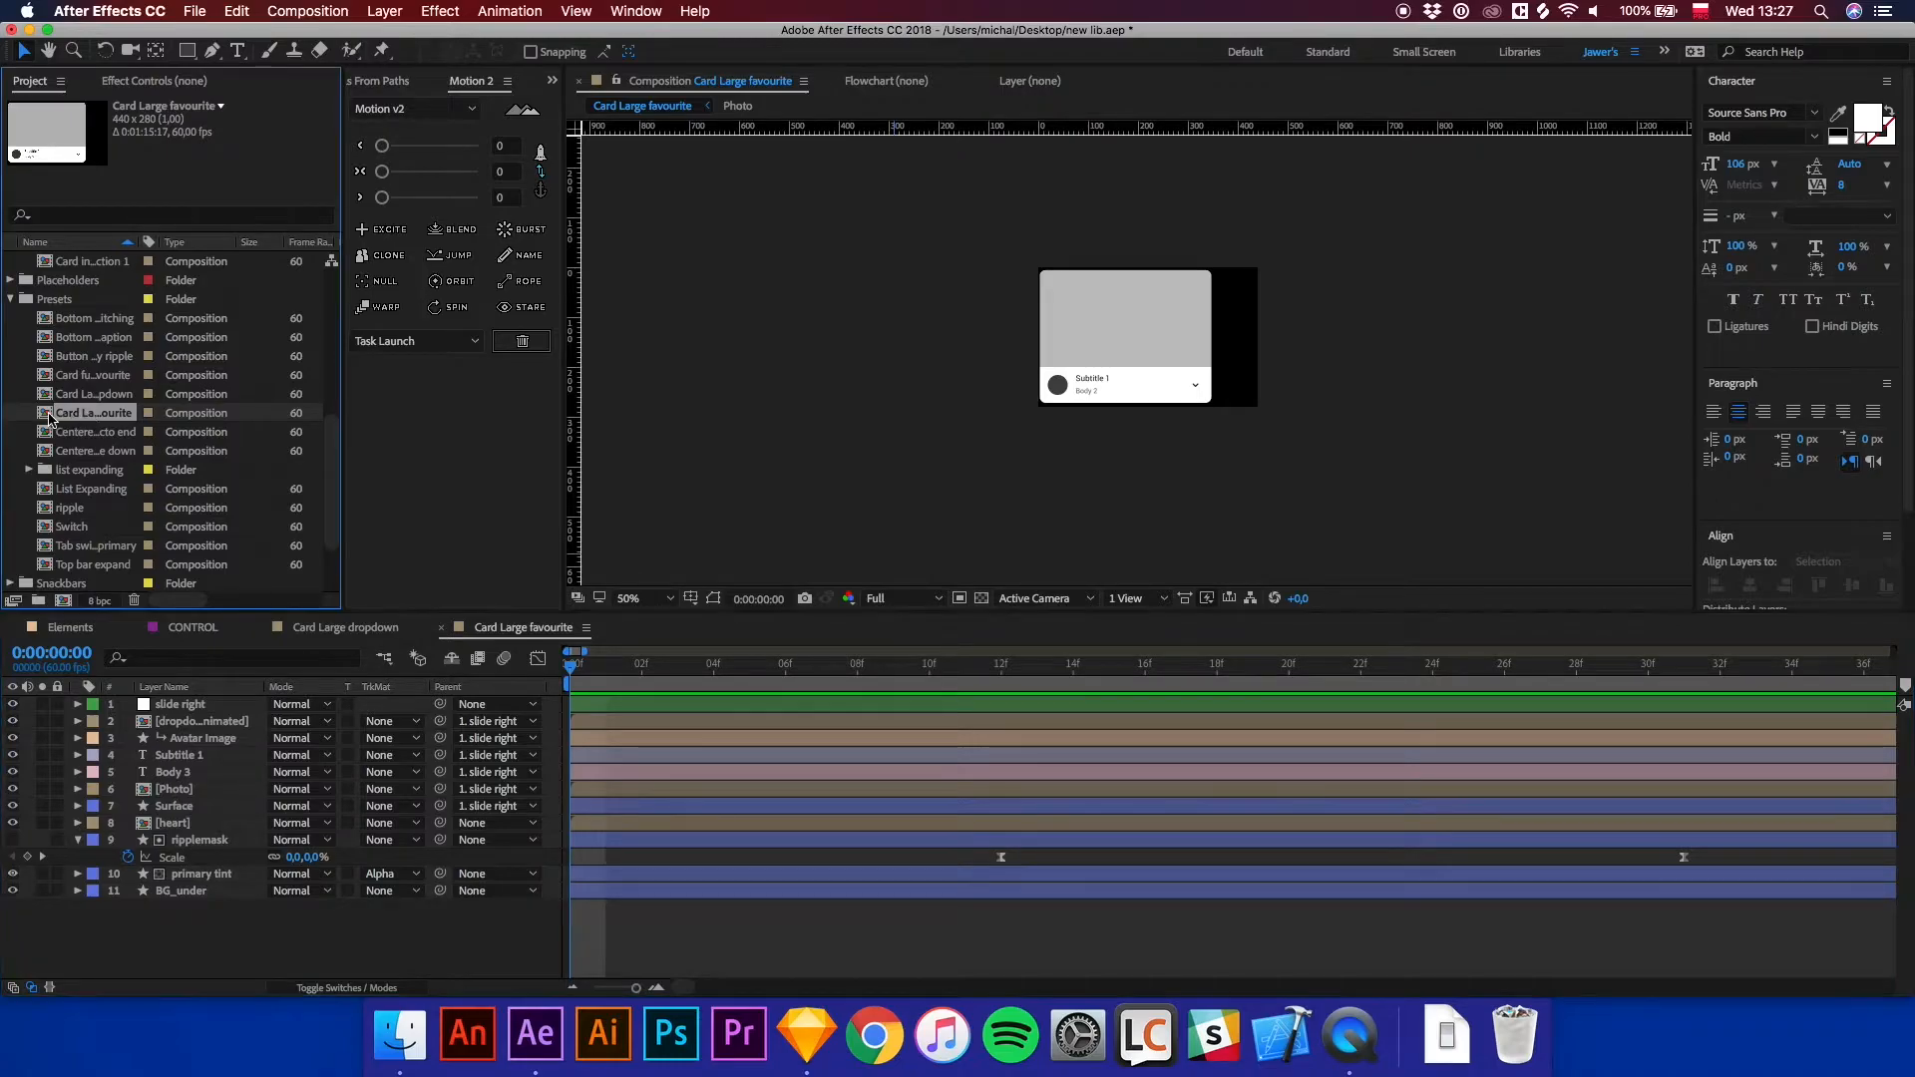
pyautogui.press('super+d')
pyautogui.scroll(5, 87, 479)
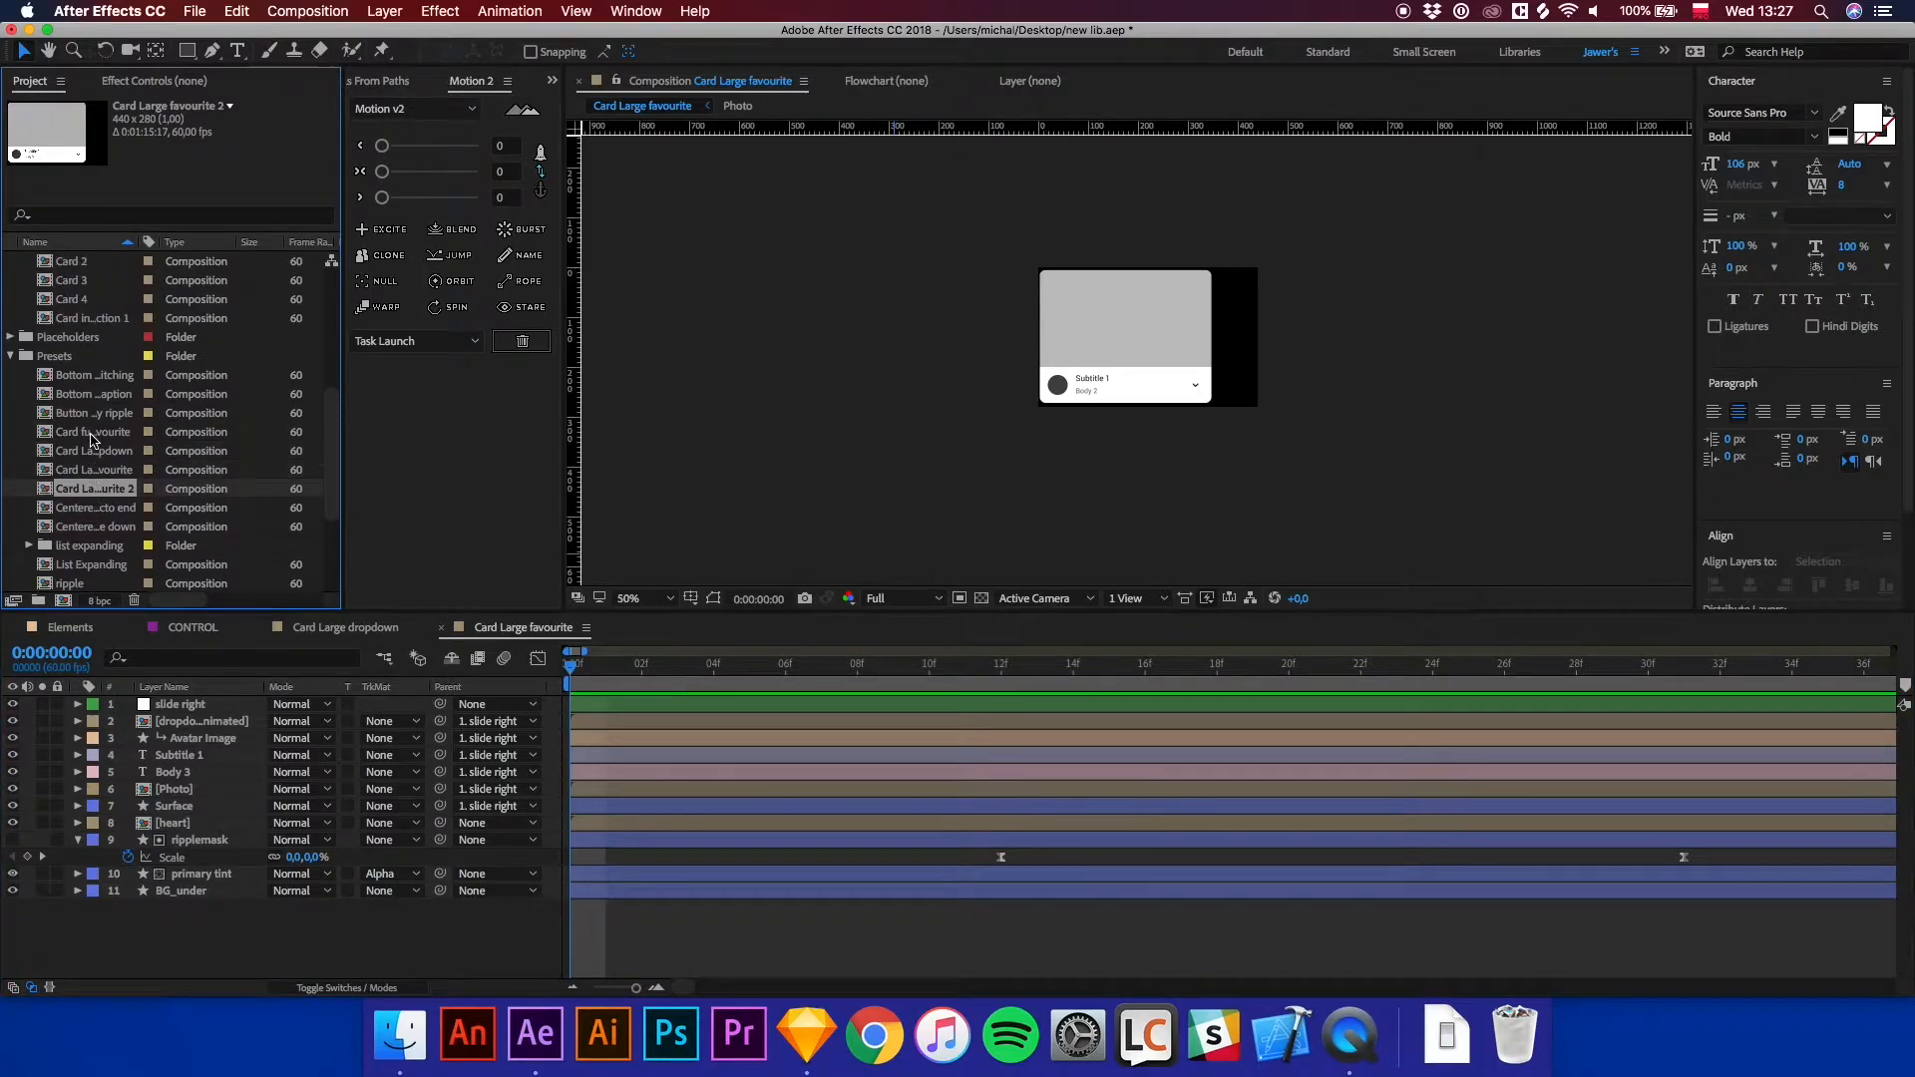
pyautogui.moveTo(86, 546); pyautogui.dragTo(87, 311)
# Rename the duplicated composition to Card interaction 2.
pyautogui.rightClick(95, 394)
pyautogui.click(140, 670)
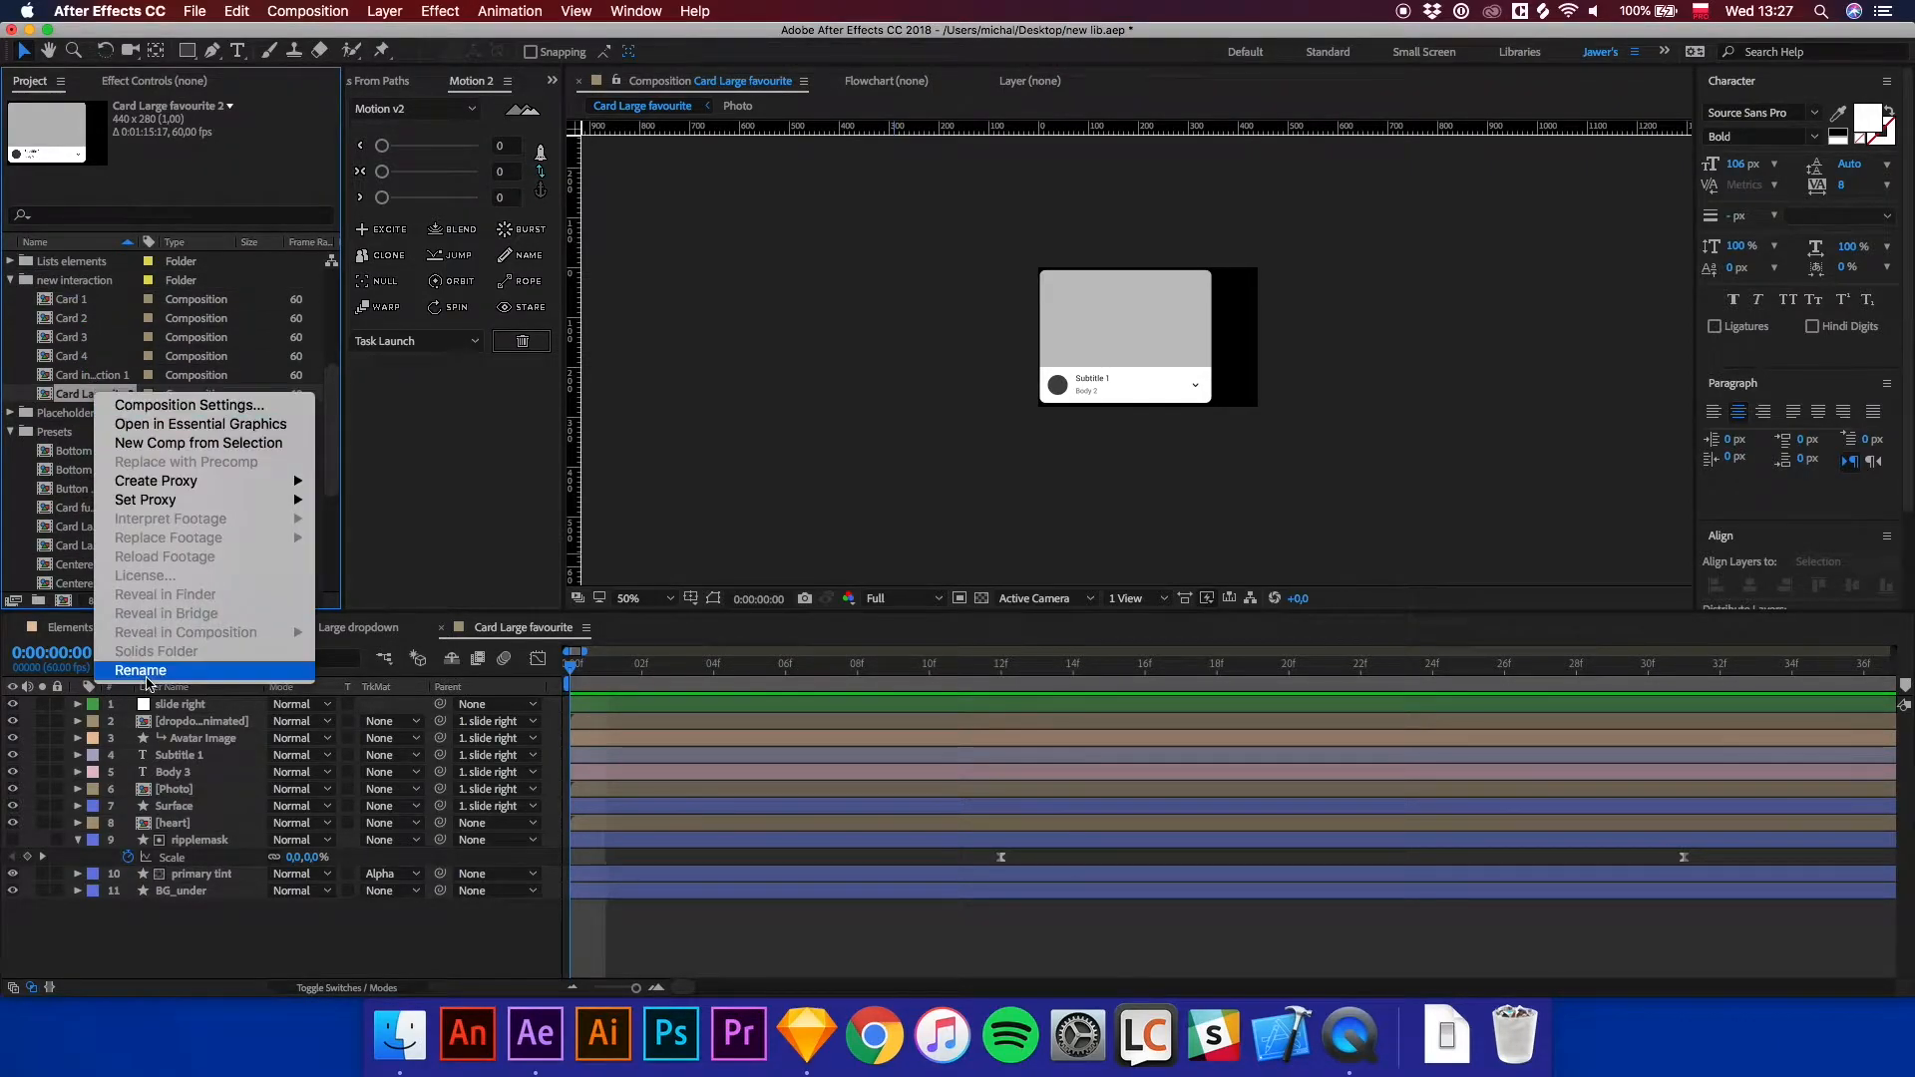
pyautogui.write('Ca')
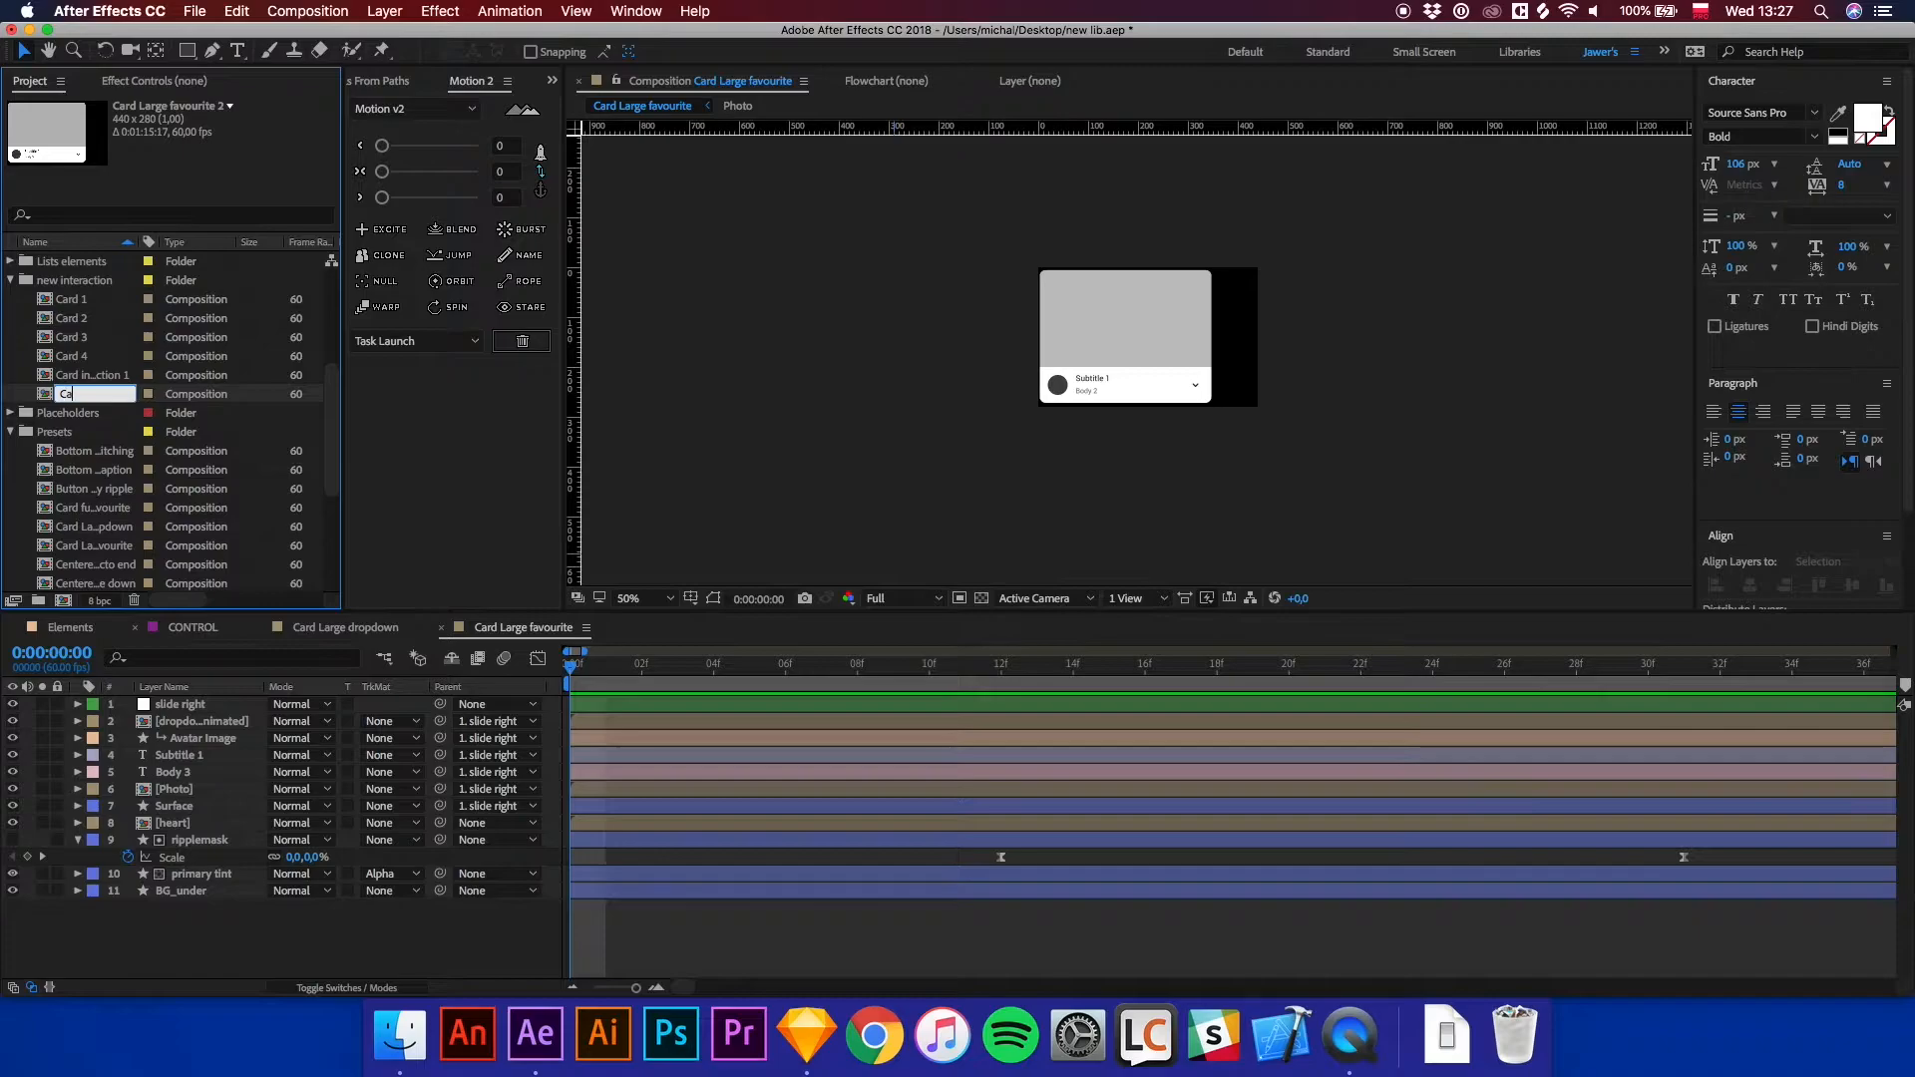
pyautogui.write('rd interaction 2')
pyautogui.press('Return')
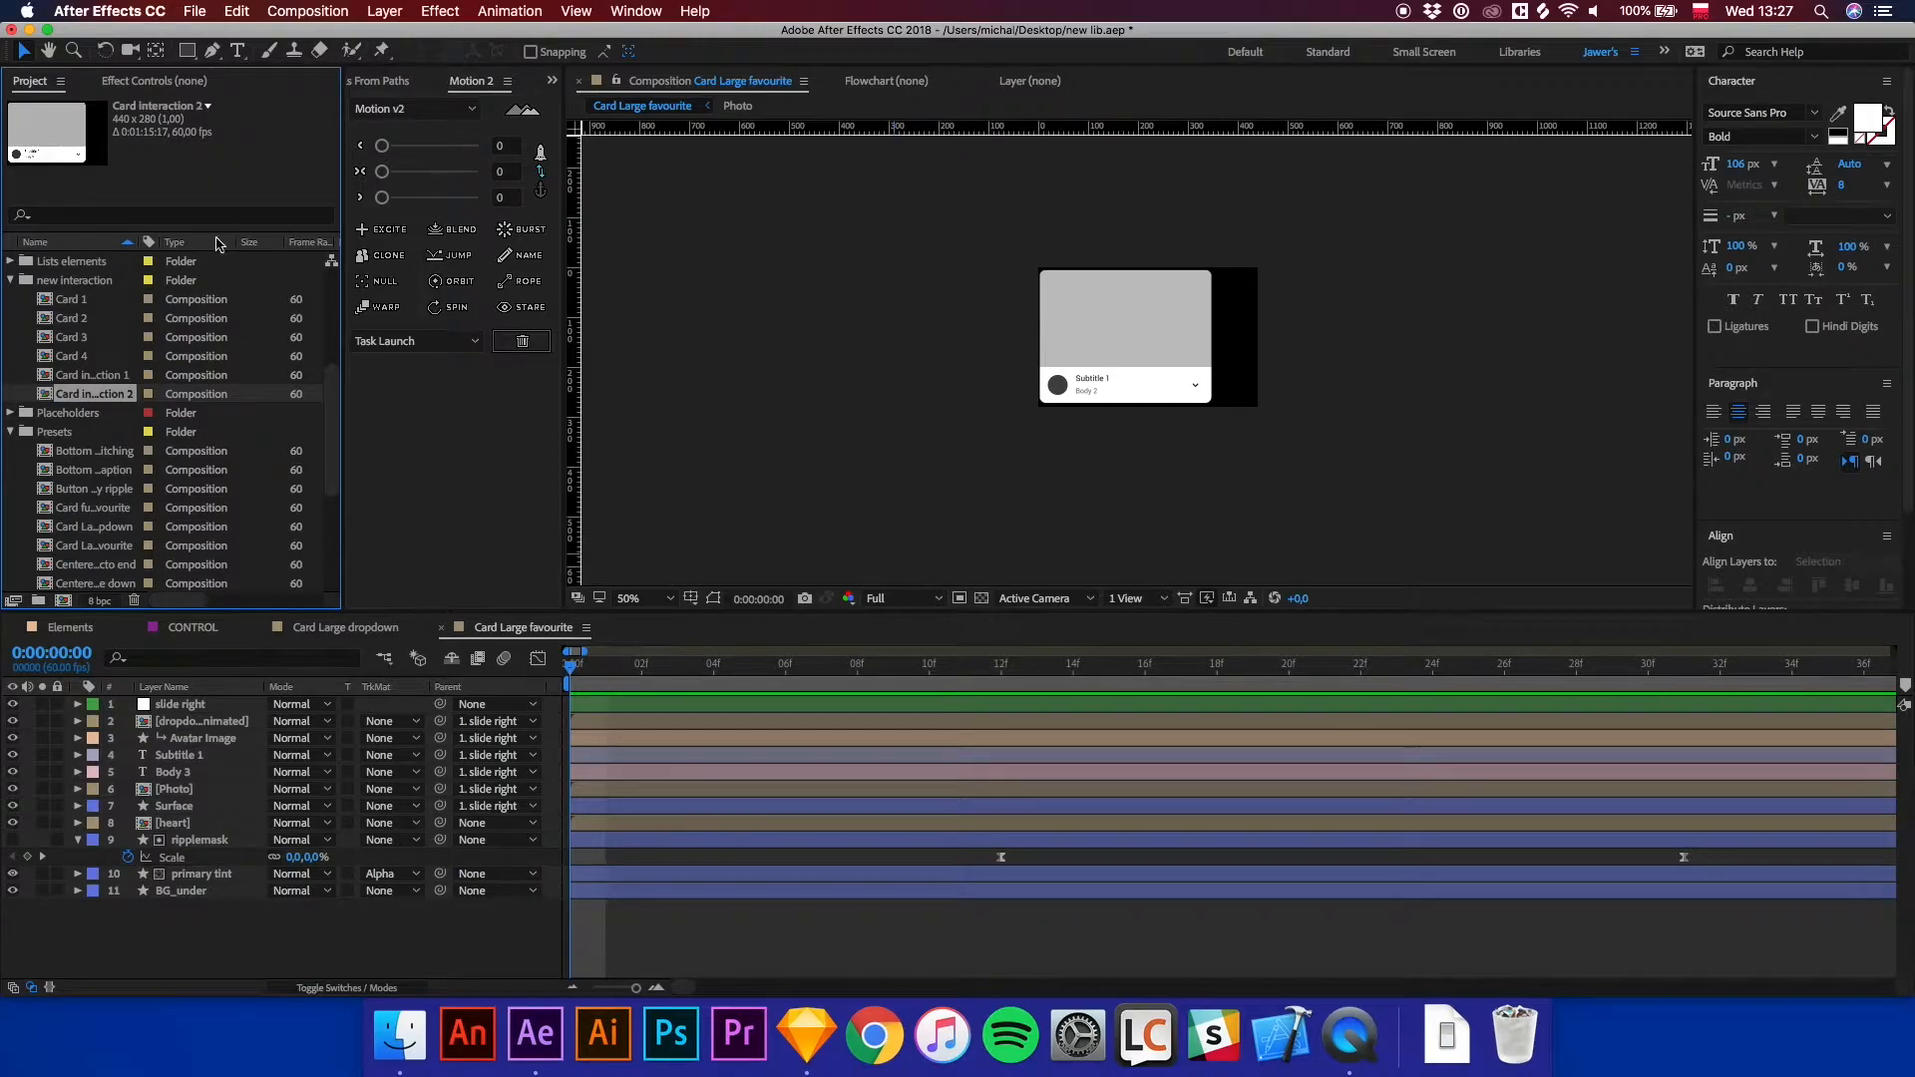
# Duplicate the Bottom Navigation primary composition and move the copy into the new interaction folder.
pyautogui.click(69, 302)
pyautogui.click(73, 320)
pyautogui.click(75, 338)
pyautogui.click(76, 356)
pyautogui.click(87, 376)
pyautogui.click(90, 395)
pyautogui.scroll(5, 150, 399)
pyautogui.click(79, 319)
pyautogui.click(75, 357)
pyautogui.click(82, 340)
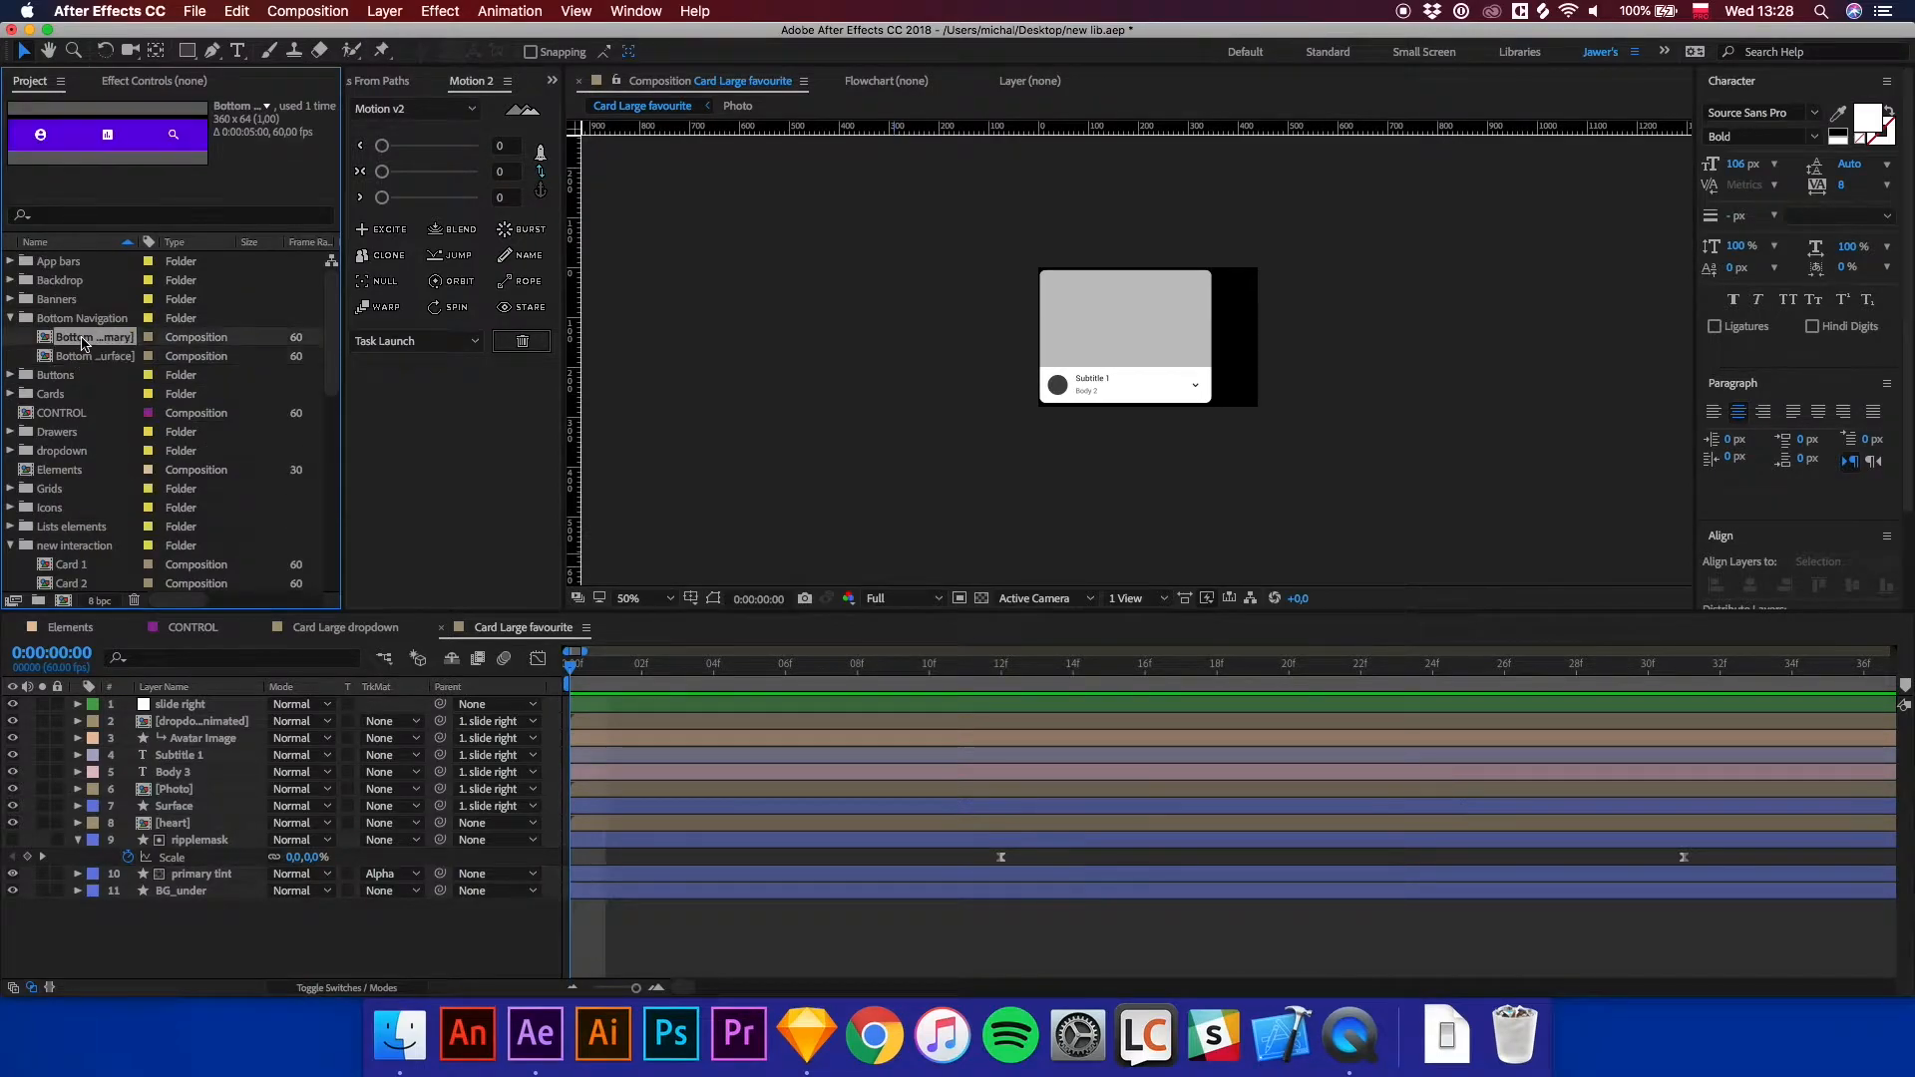
pyautogui.press('super+d')
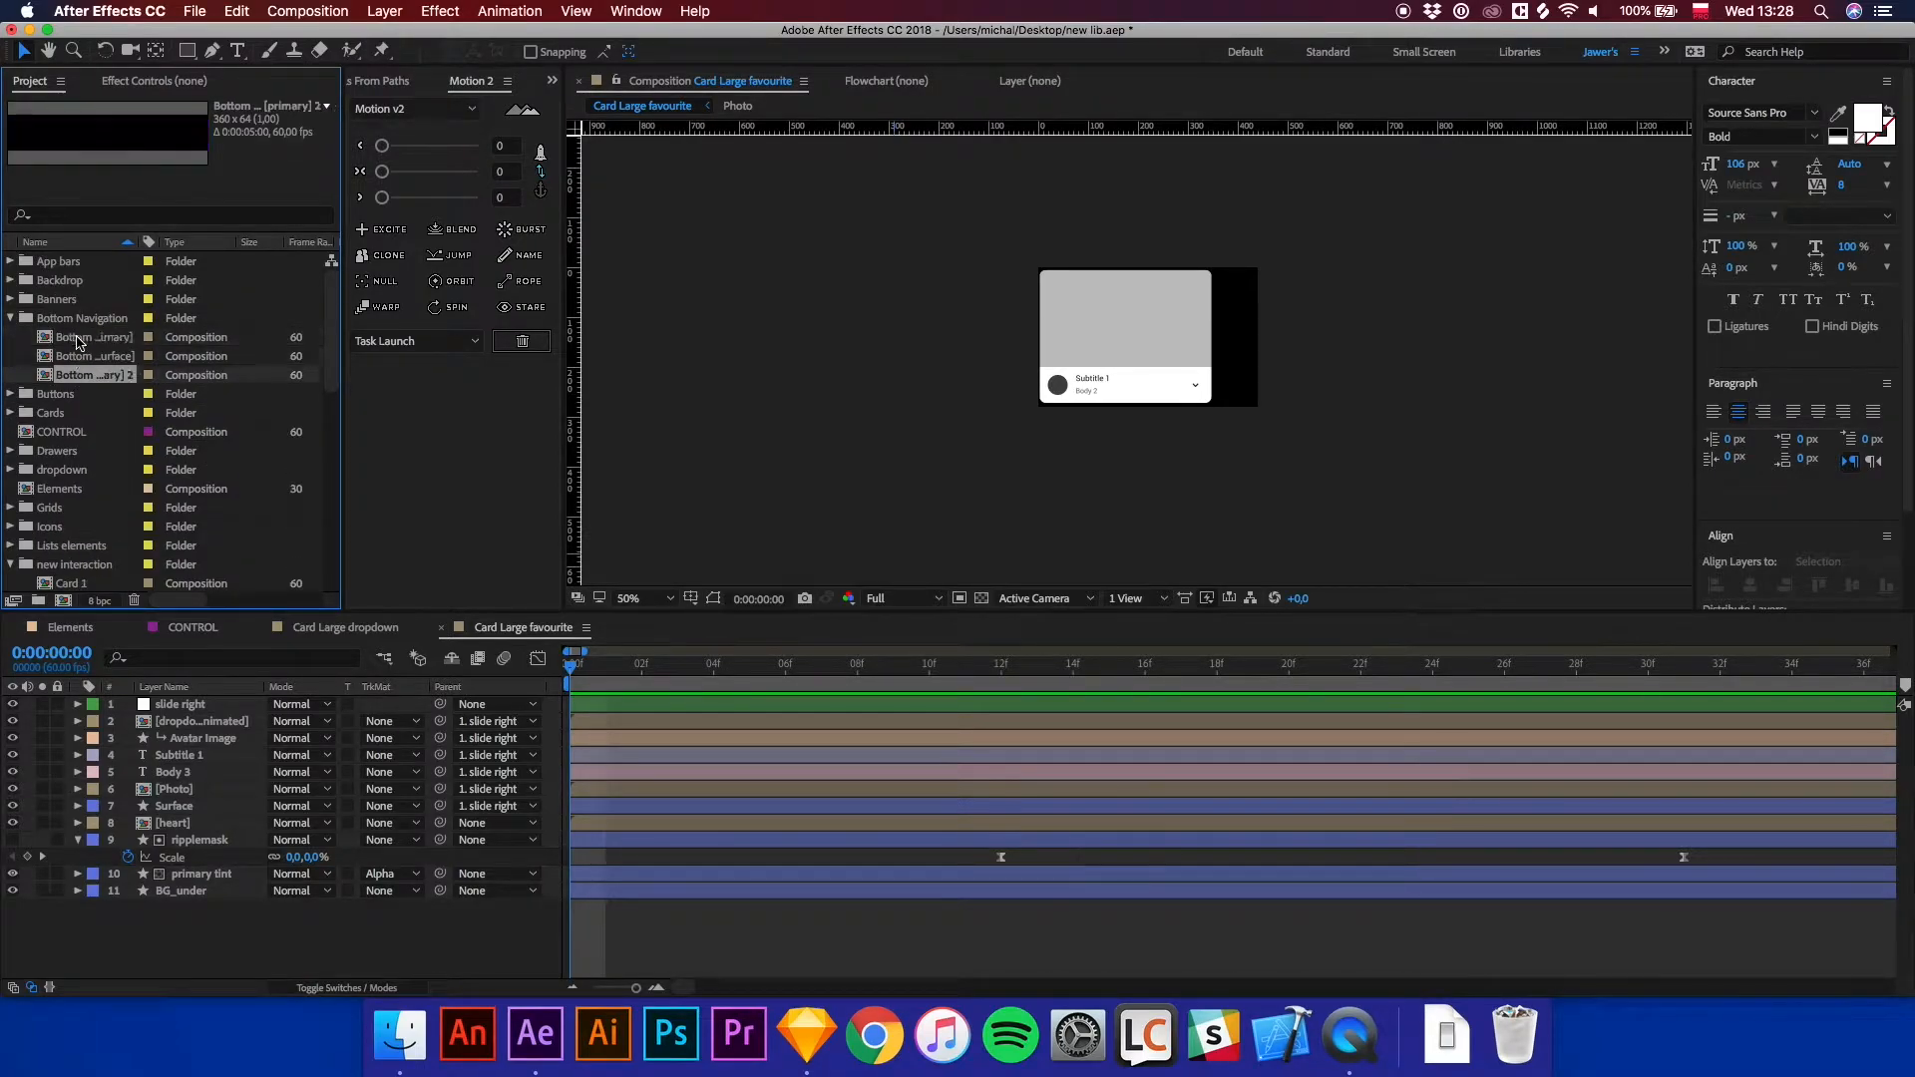
pyautogui.scroll(-2, 98, 304)
pyautogui.moveTo(98, 304); pyautogui.dragTo(110, 512)
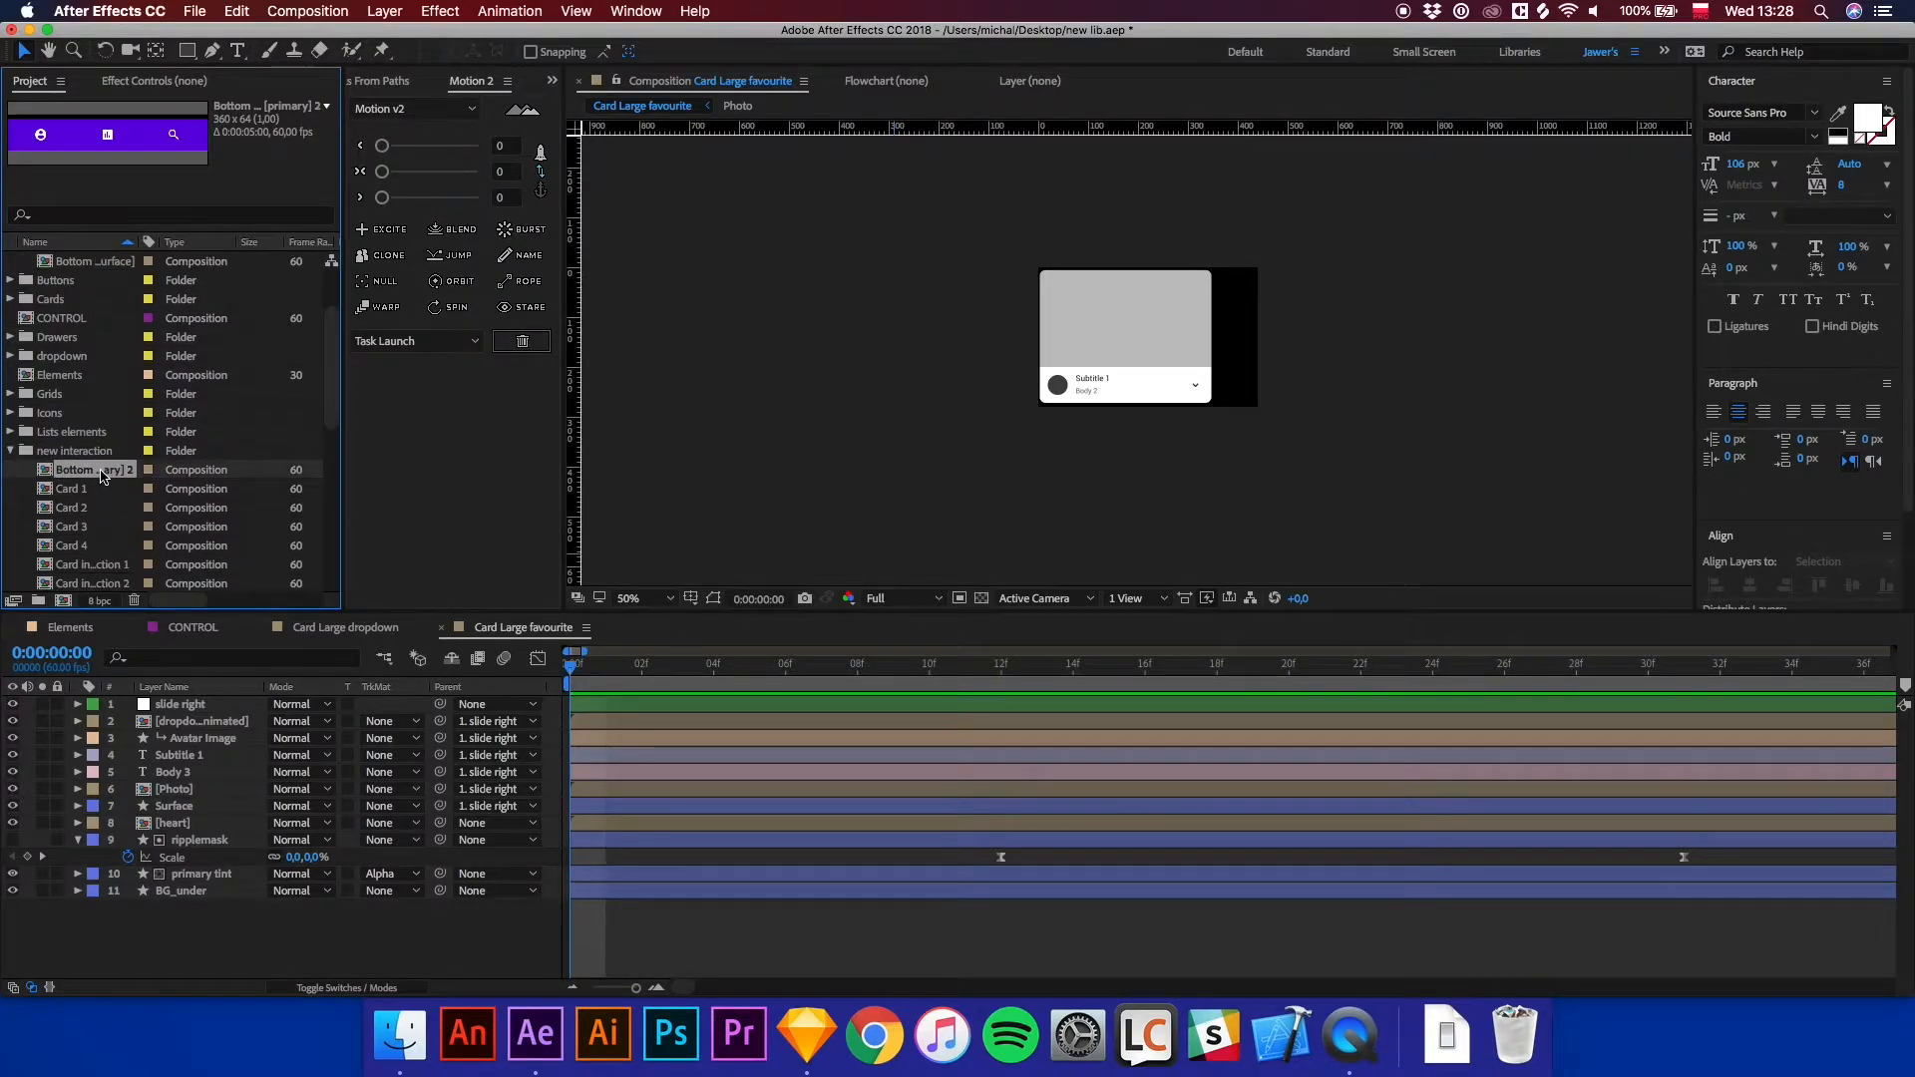
# Rename the duplicated bottom navigation composition to Bottom nav.
pyautogui.rightClick(100, 472)
pyautogui.click(158, 748)
pyautogui.press('Right')
pyautogui.write('3')
pyautogui.press('BackSpace')
pyautogui.press('Return')
# Switch to Sketch and examine the top app bar of the card screen design.
pyautogui.click(806, 1036)
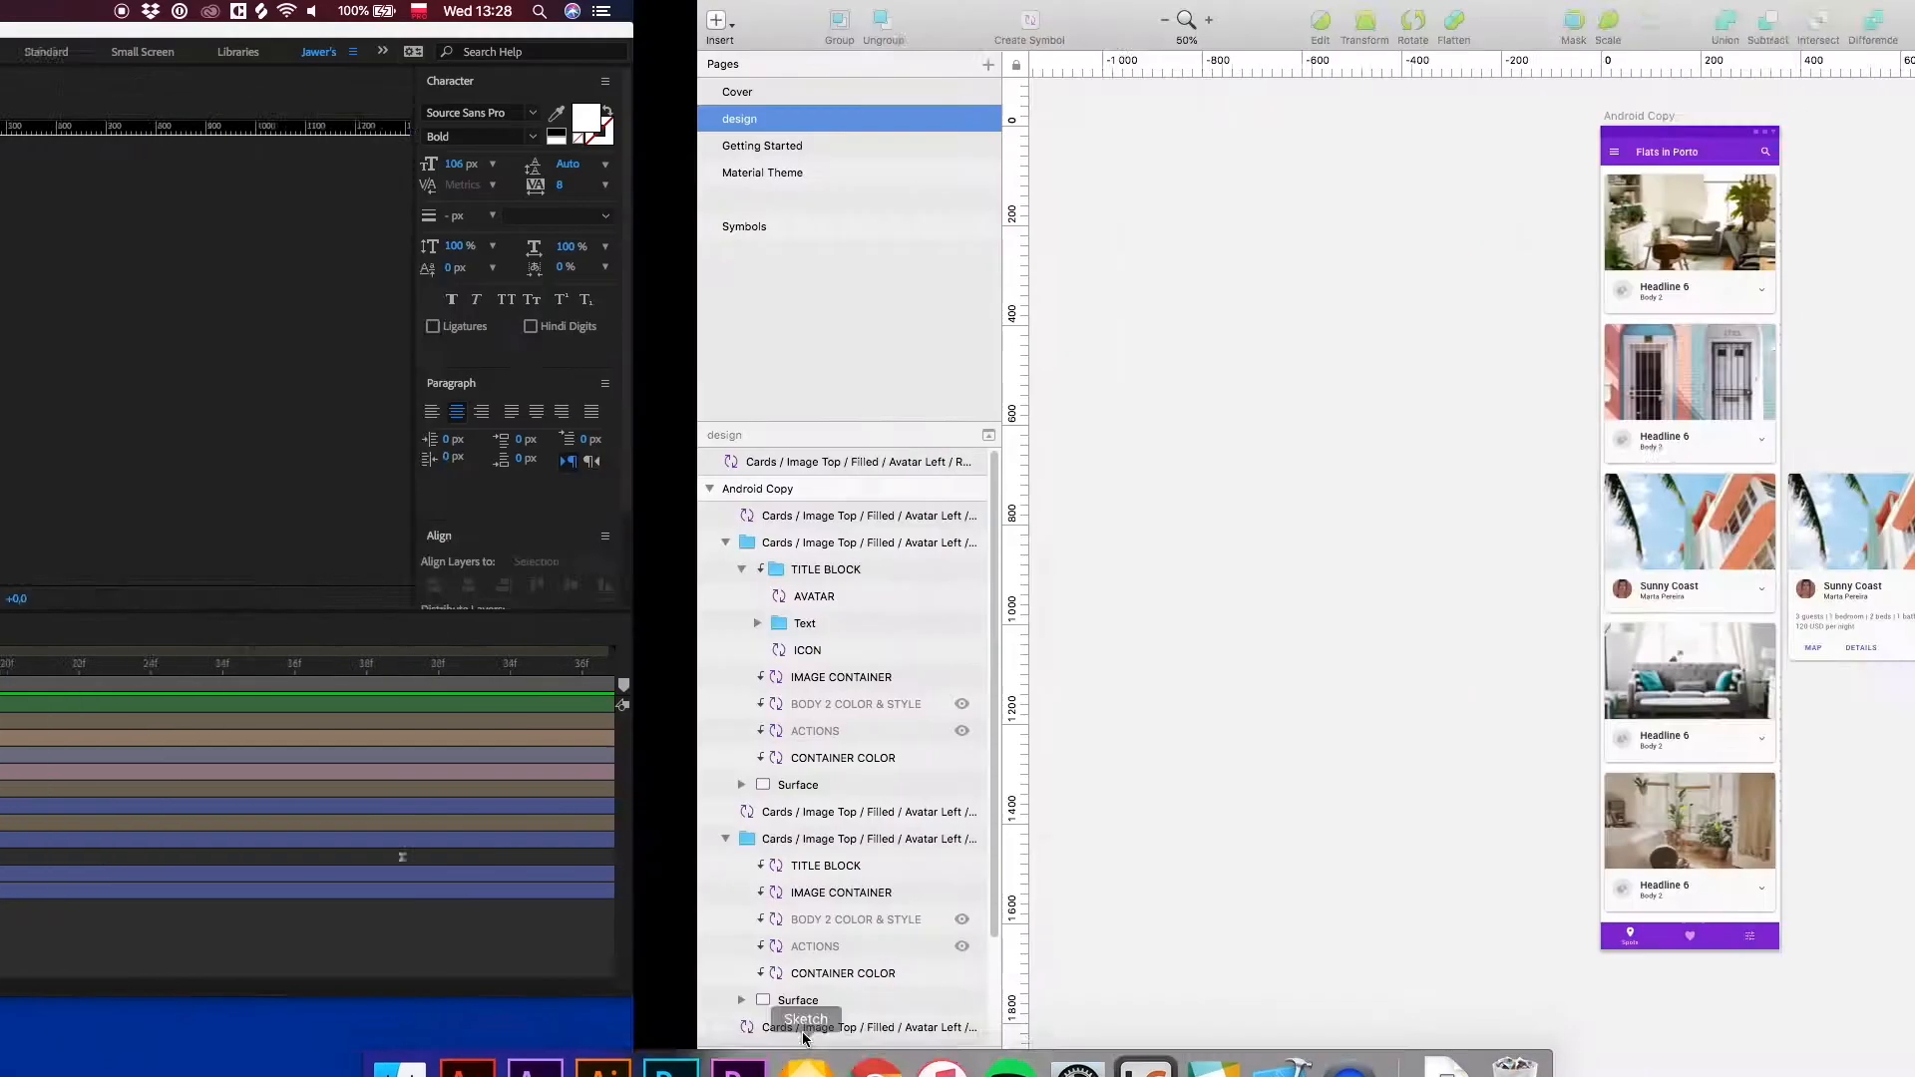
pyautogui.moveTo(979, 287); pyautogui.dragTo(937, 569)
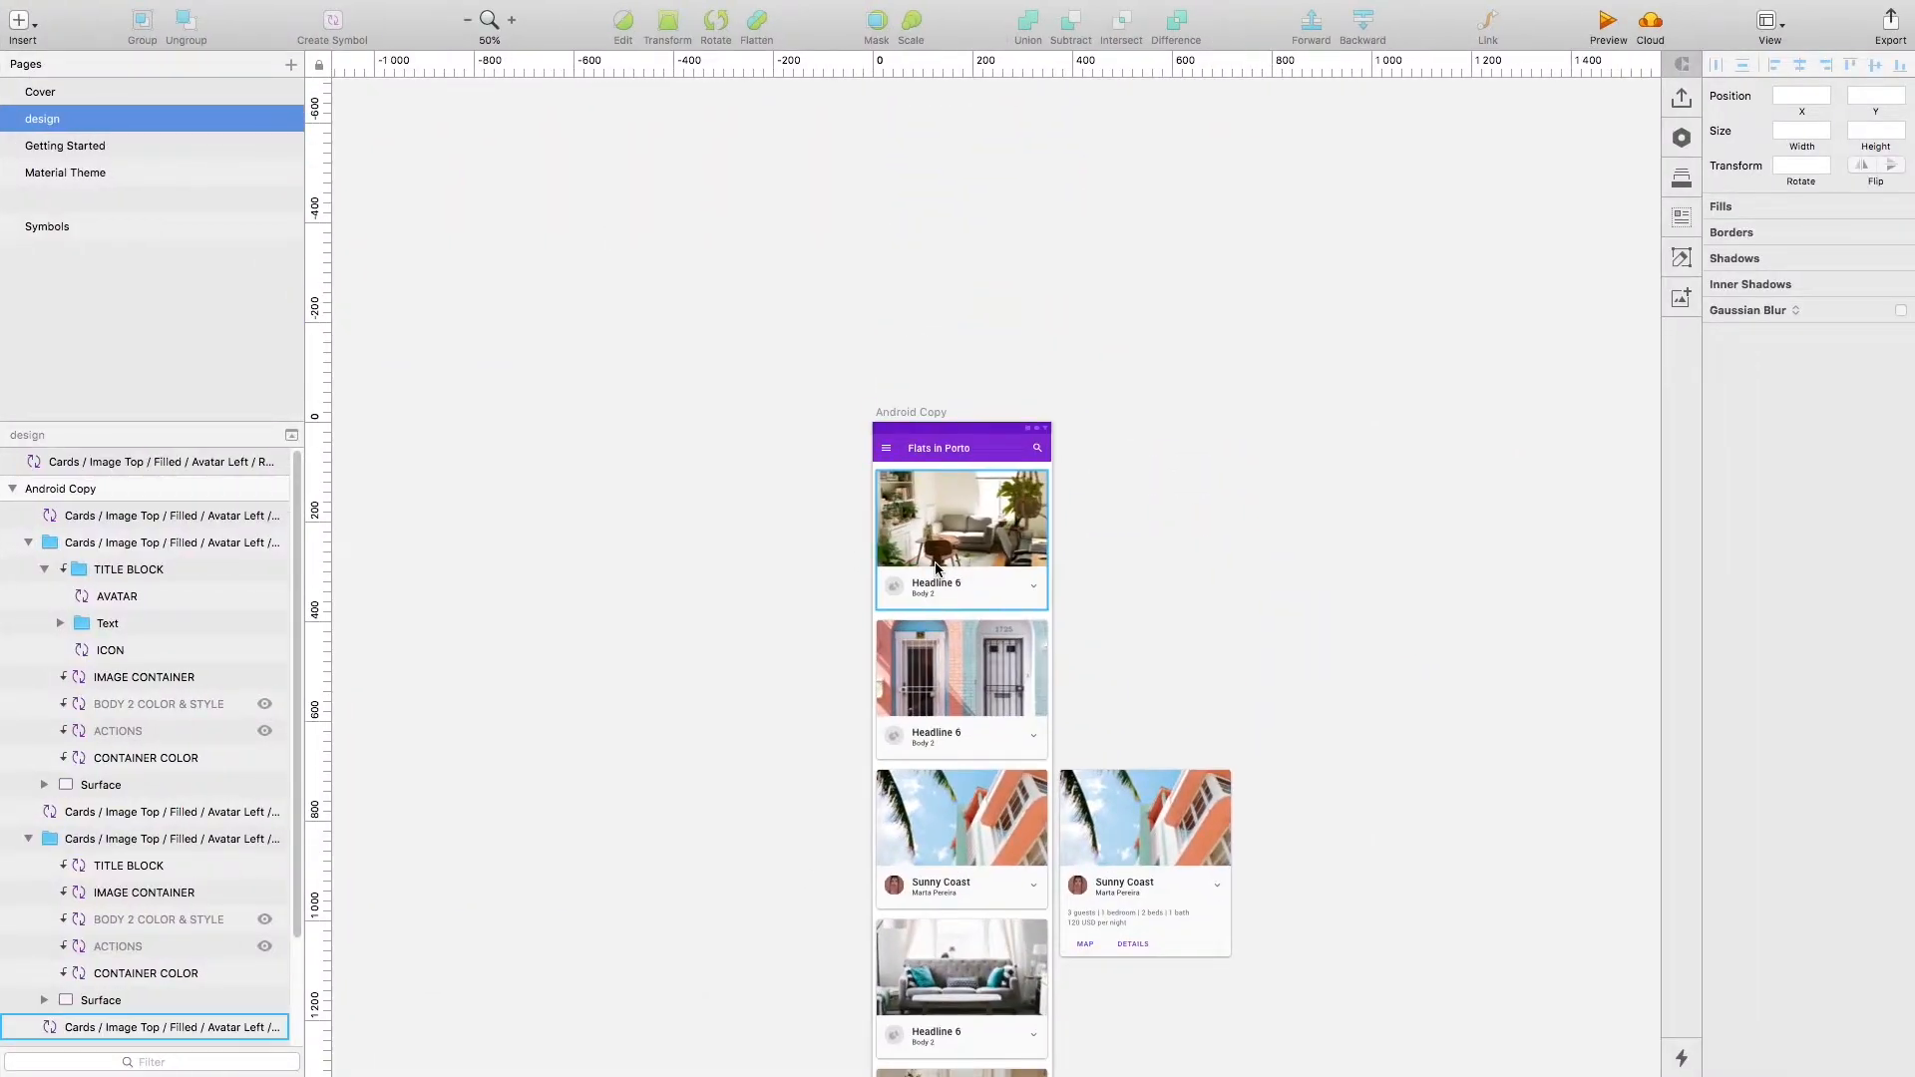
pyautogui.press('super+plus')
pyautogui.press('super+plus')
pyautogui.scroll(4, 931, 558)
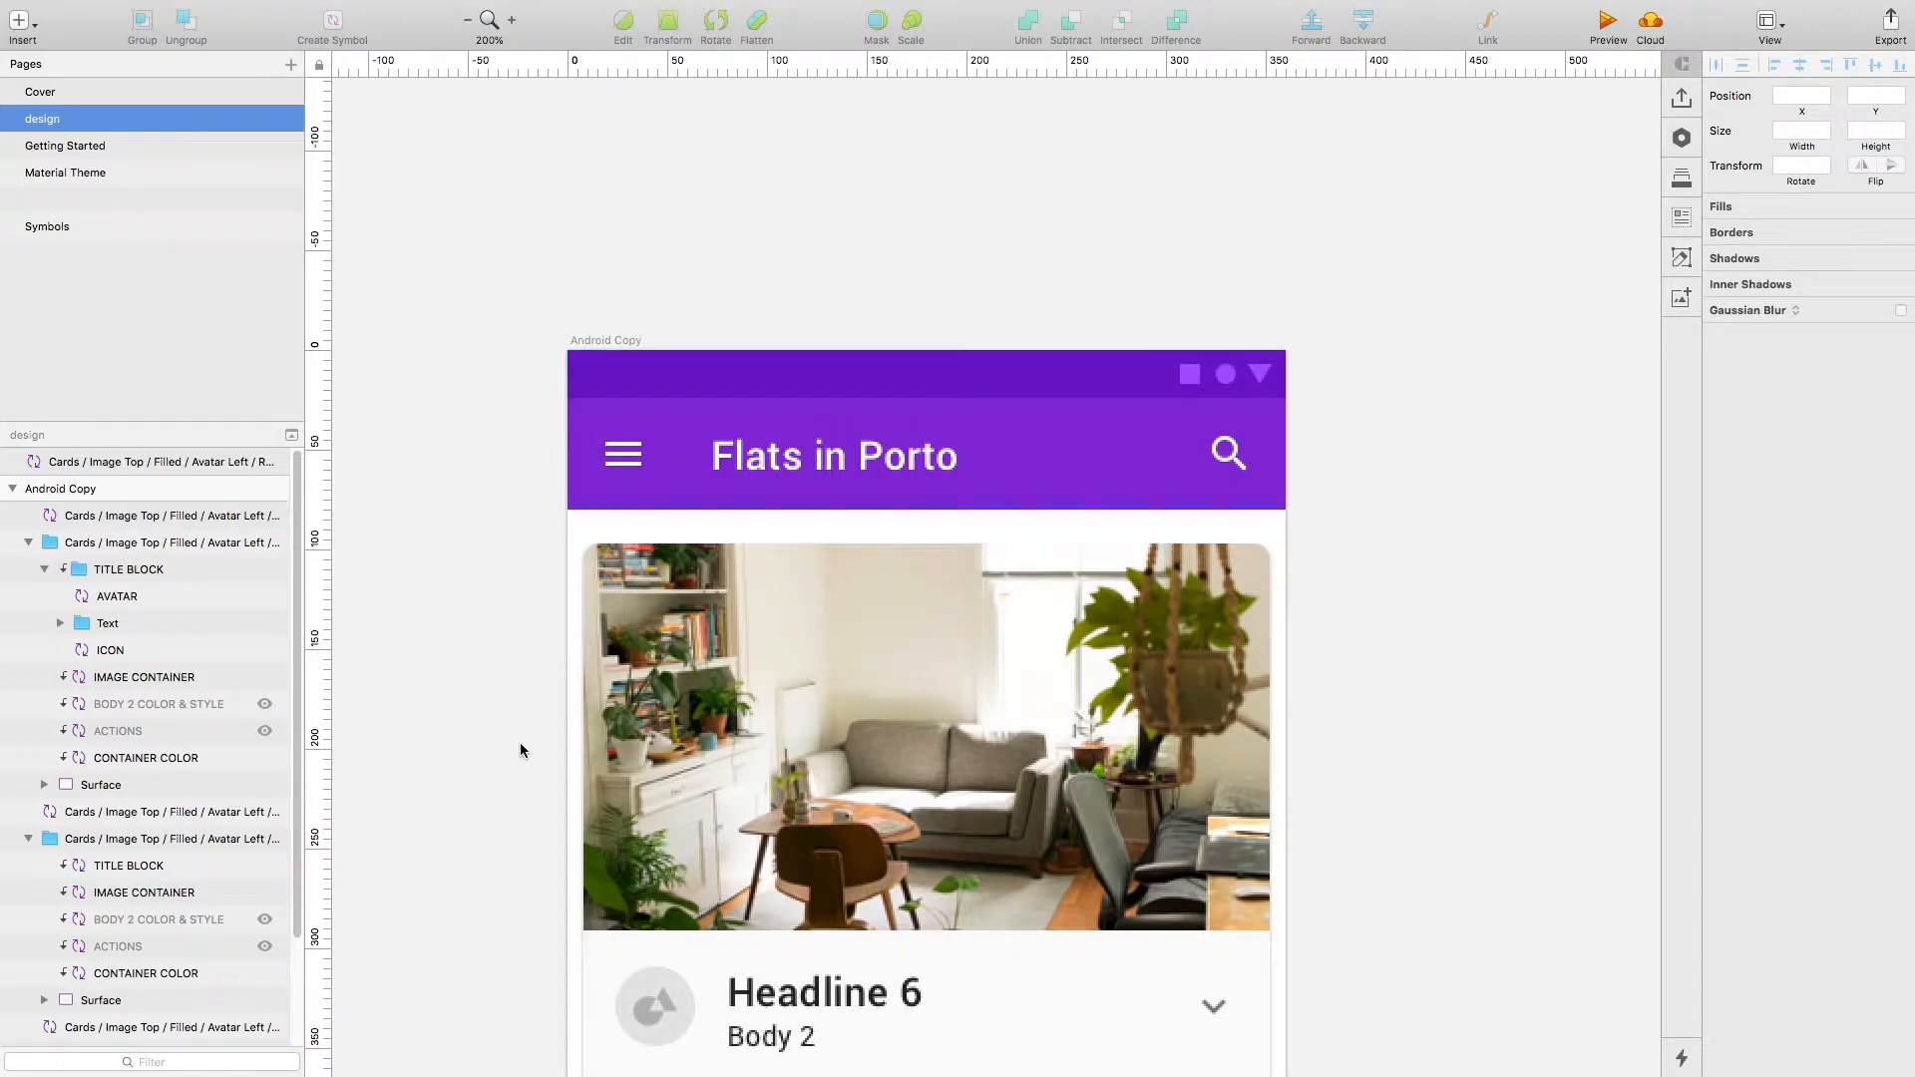
pyautogui.hotkey('ctrl', 'Up')
pyautogui.click(751, 648)
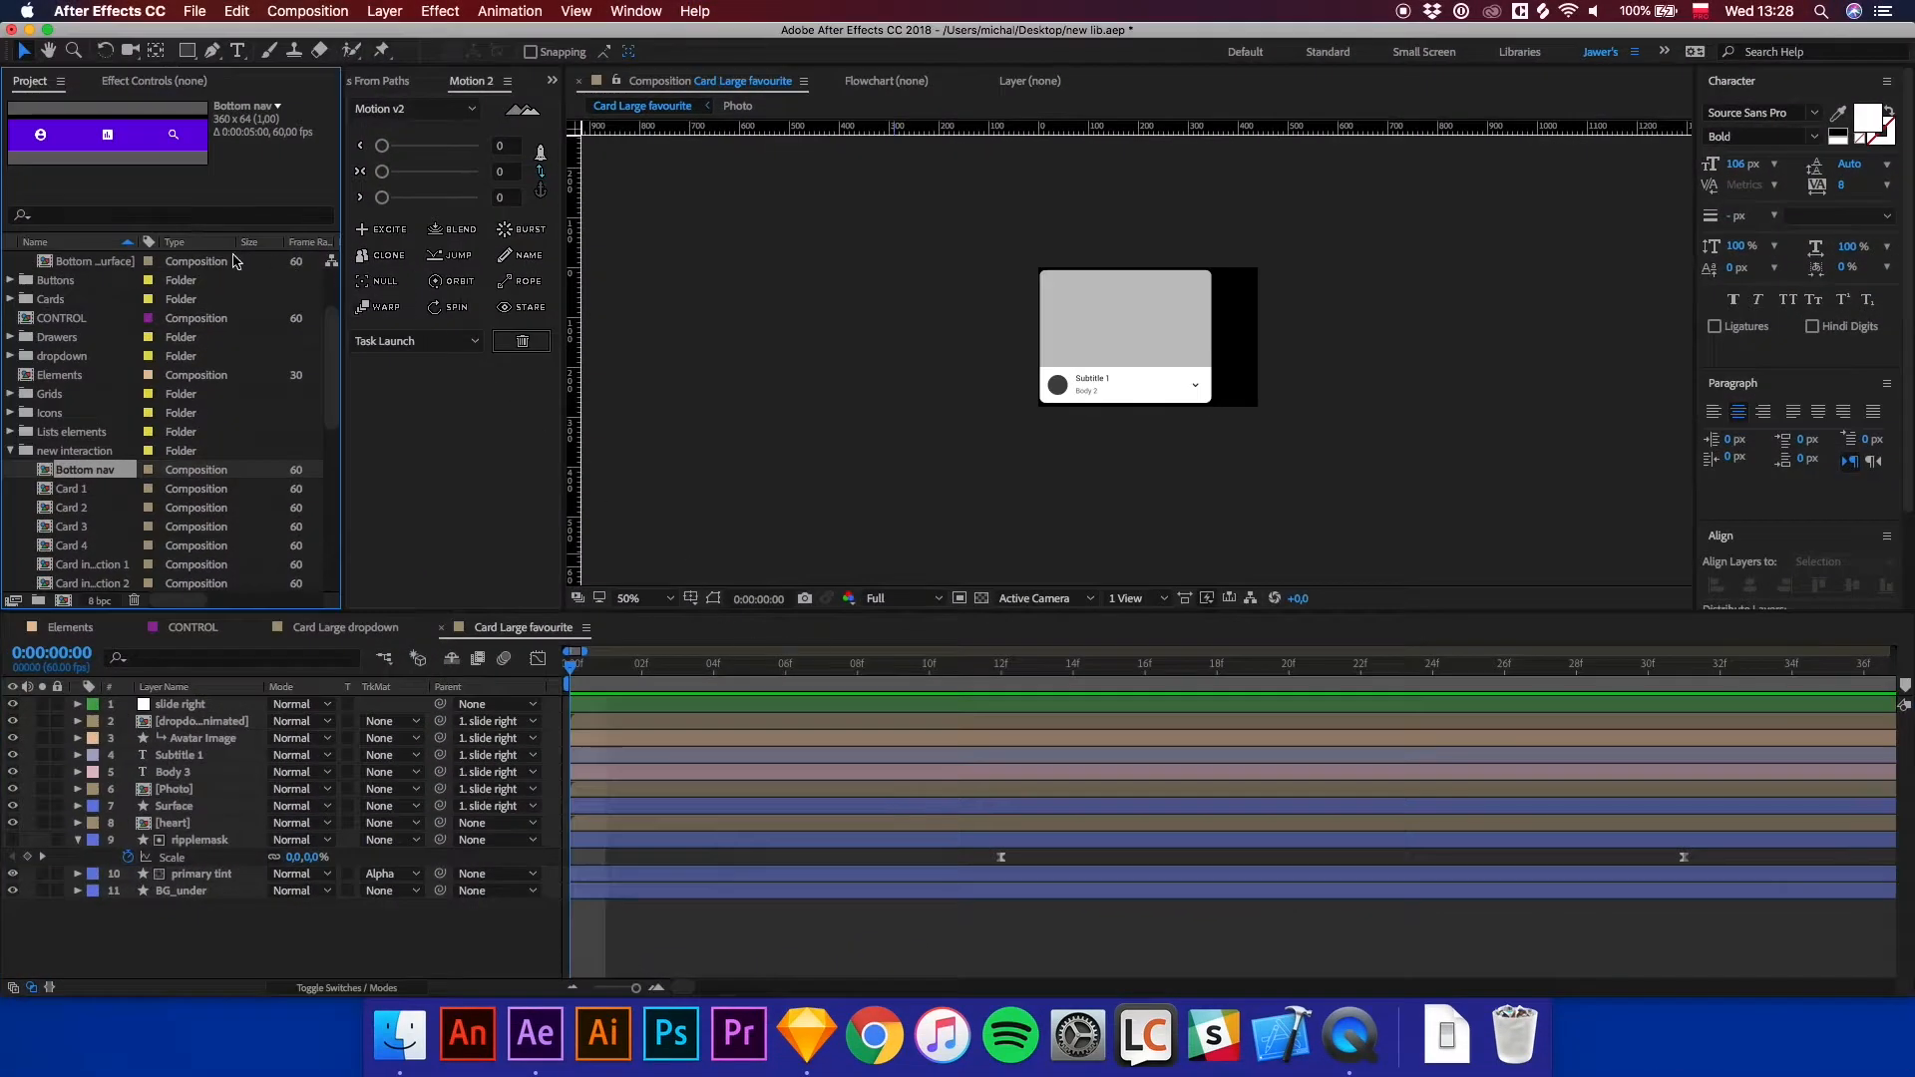
# Search the project for "top" and browse the Top app bar compositions.
pyautogui.click(104, 217)
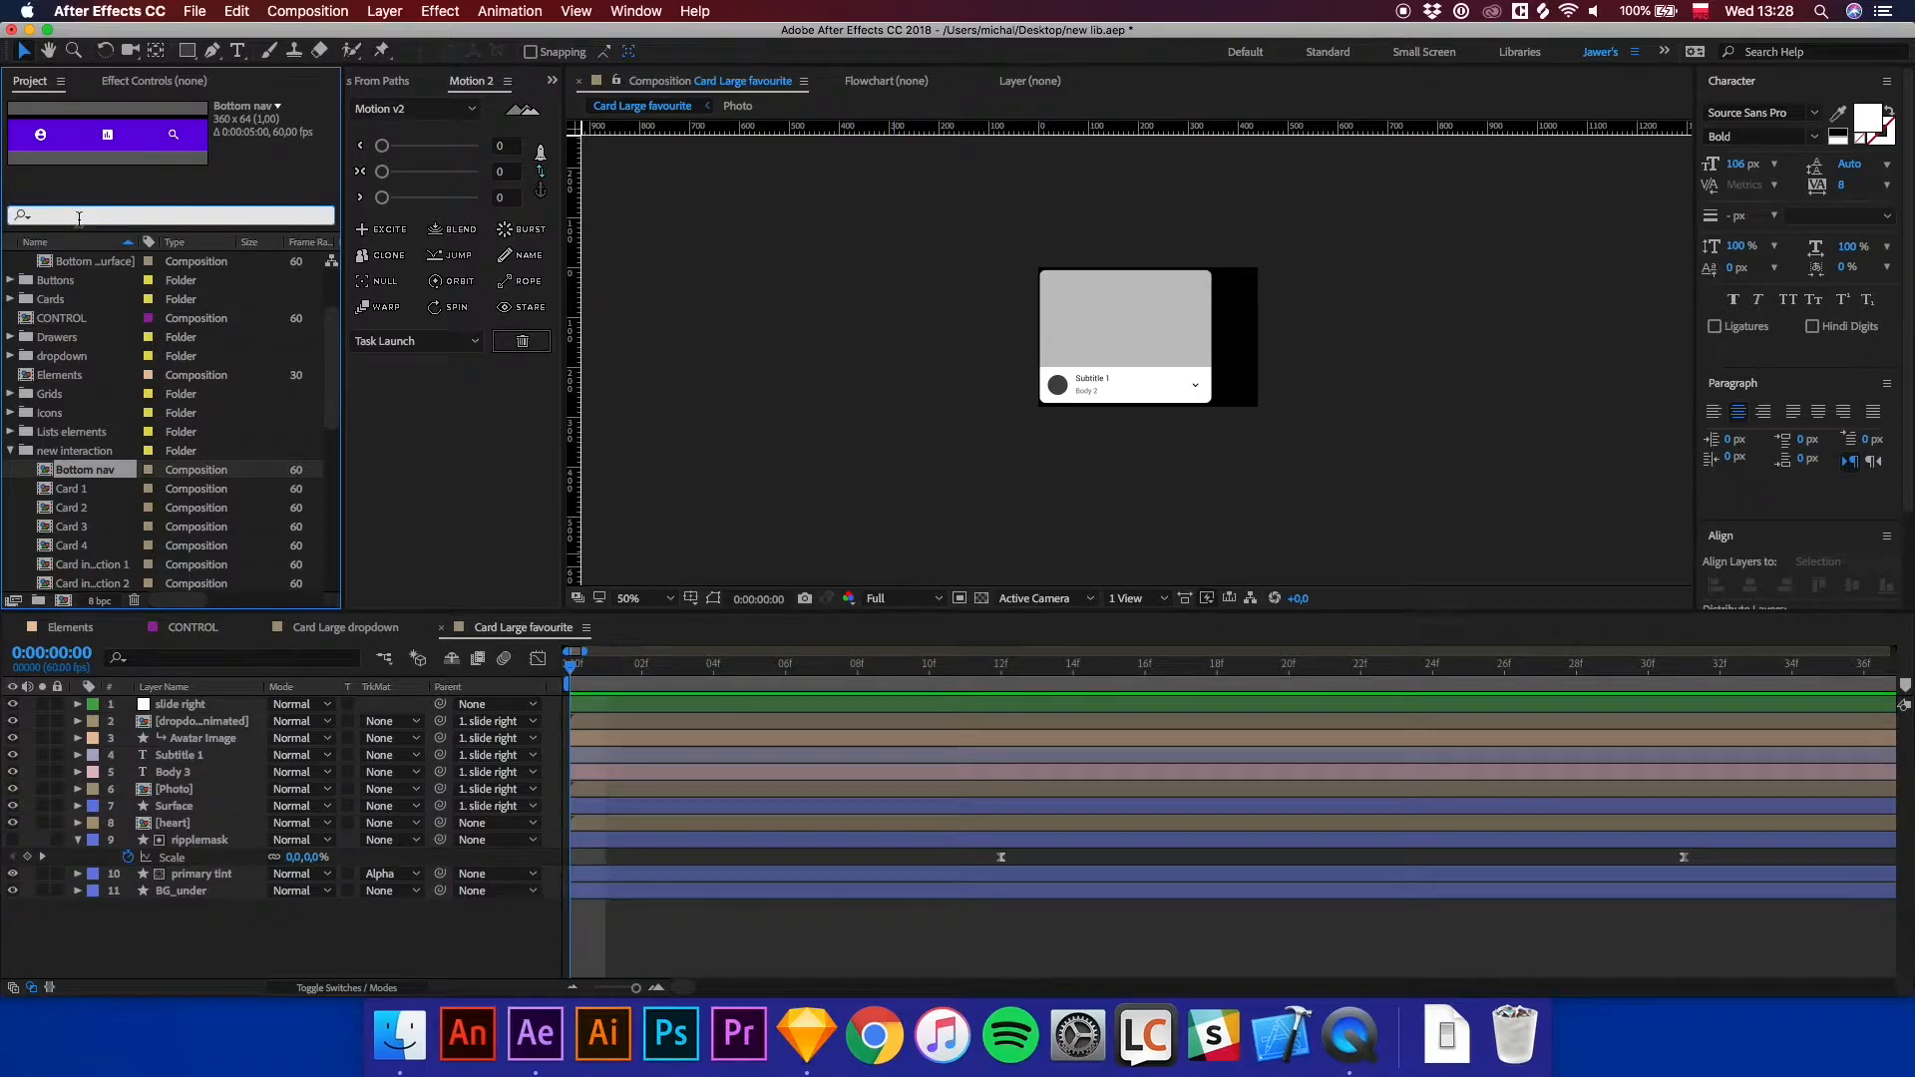
pyautogui.write('top')
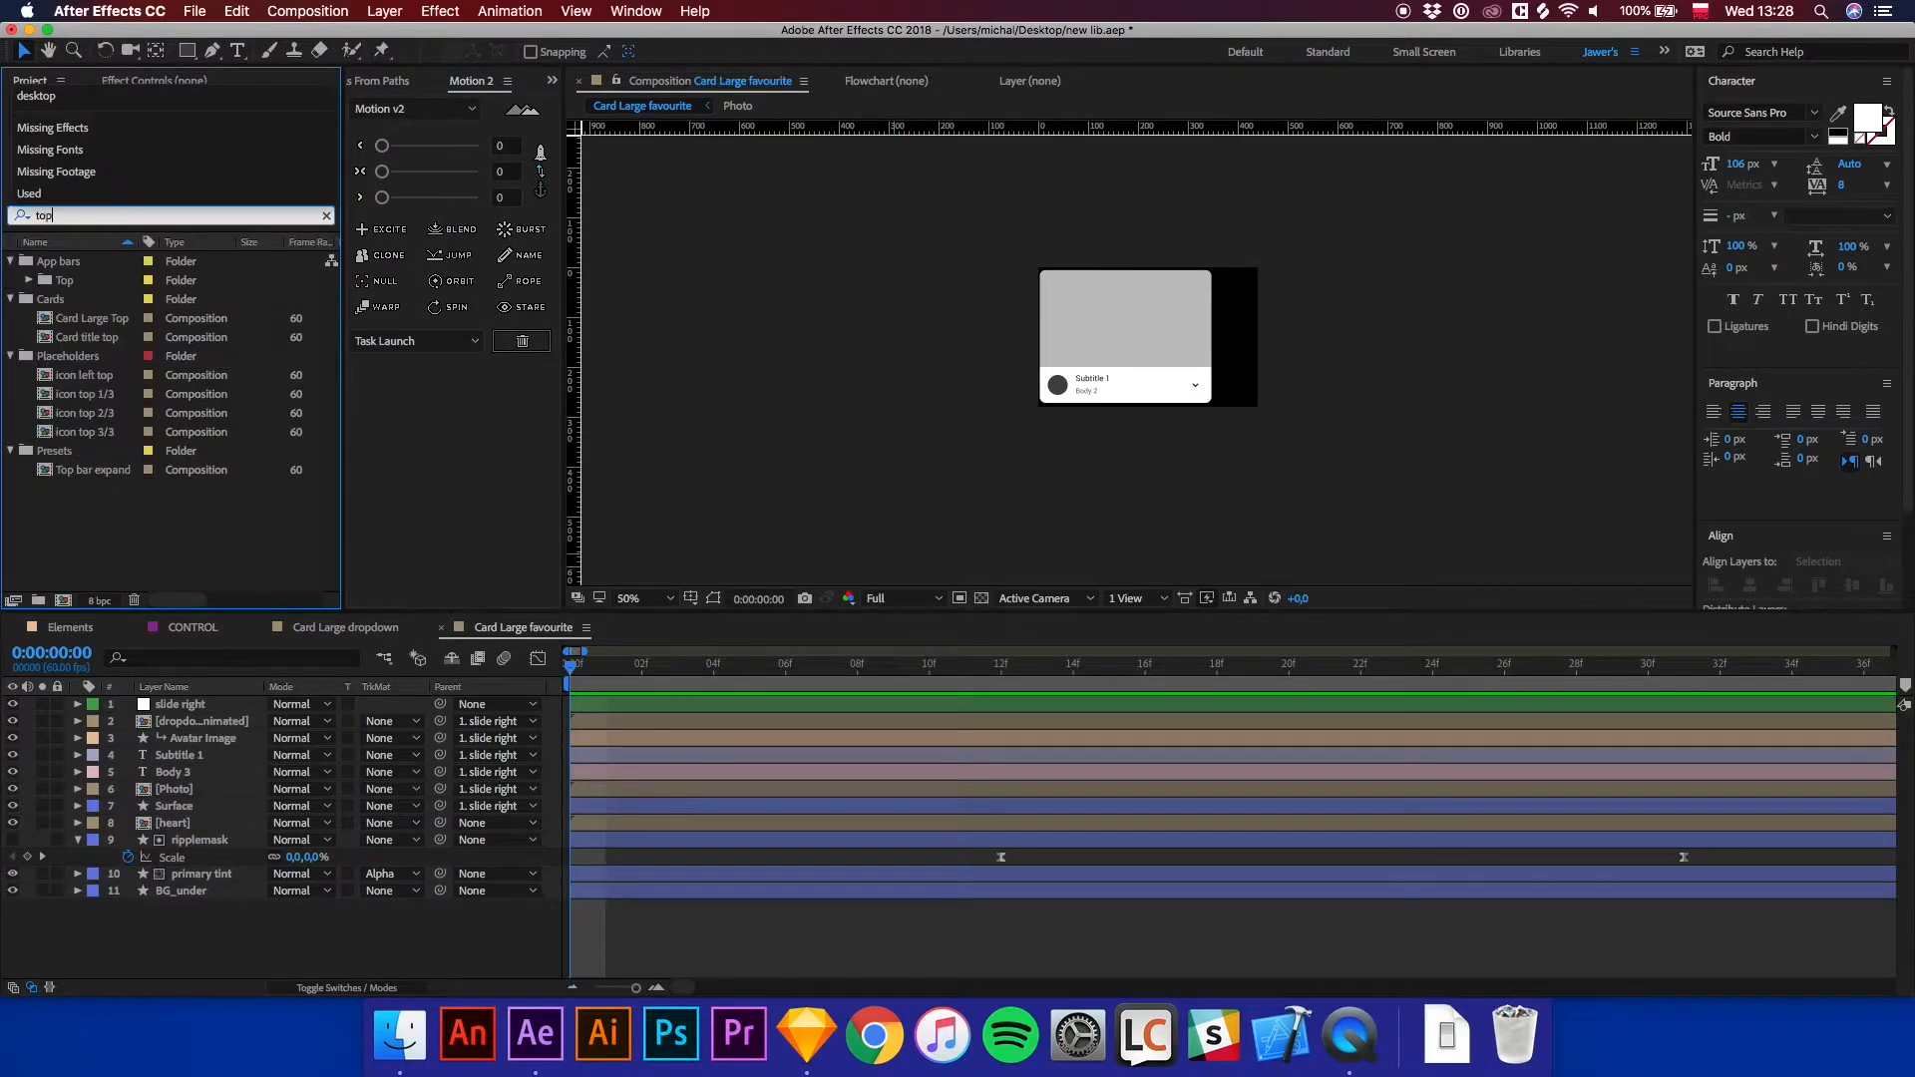
pyautogui.click(87, 323)
pyautogui.click(84, 333)
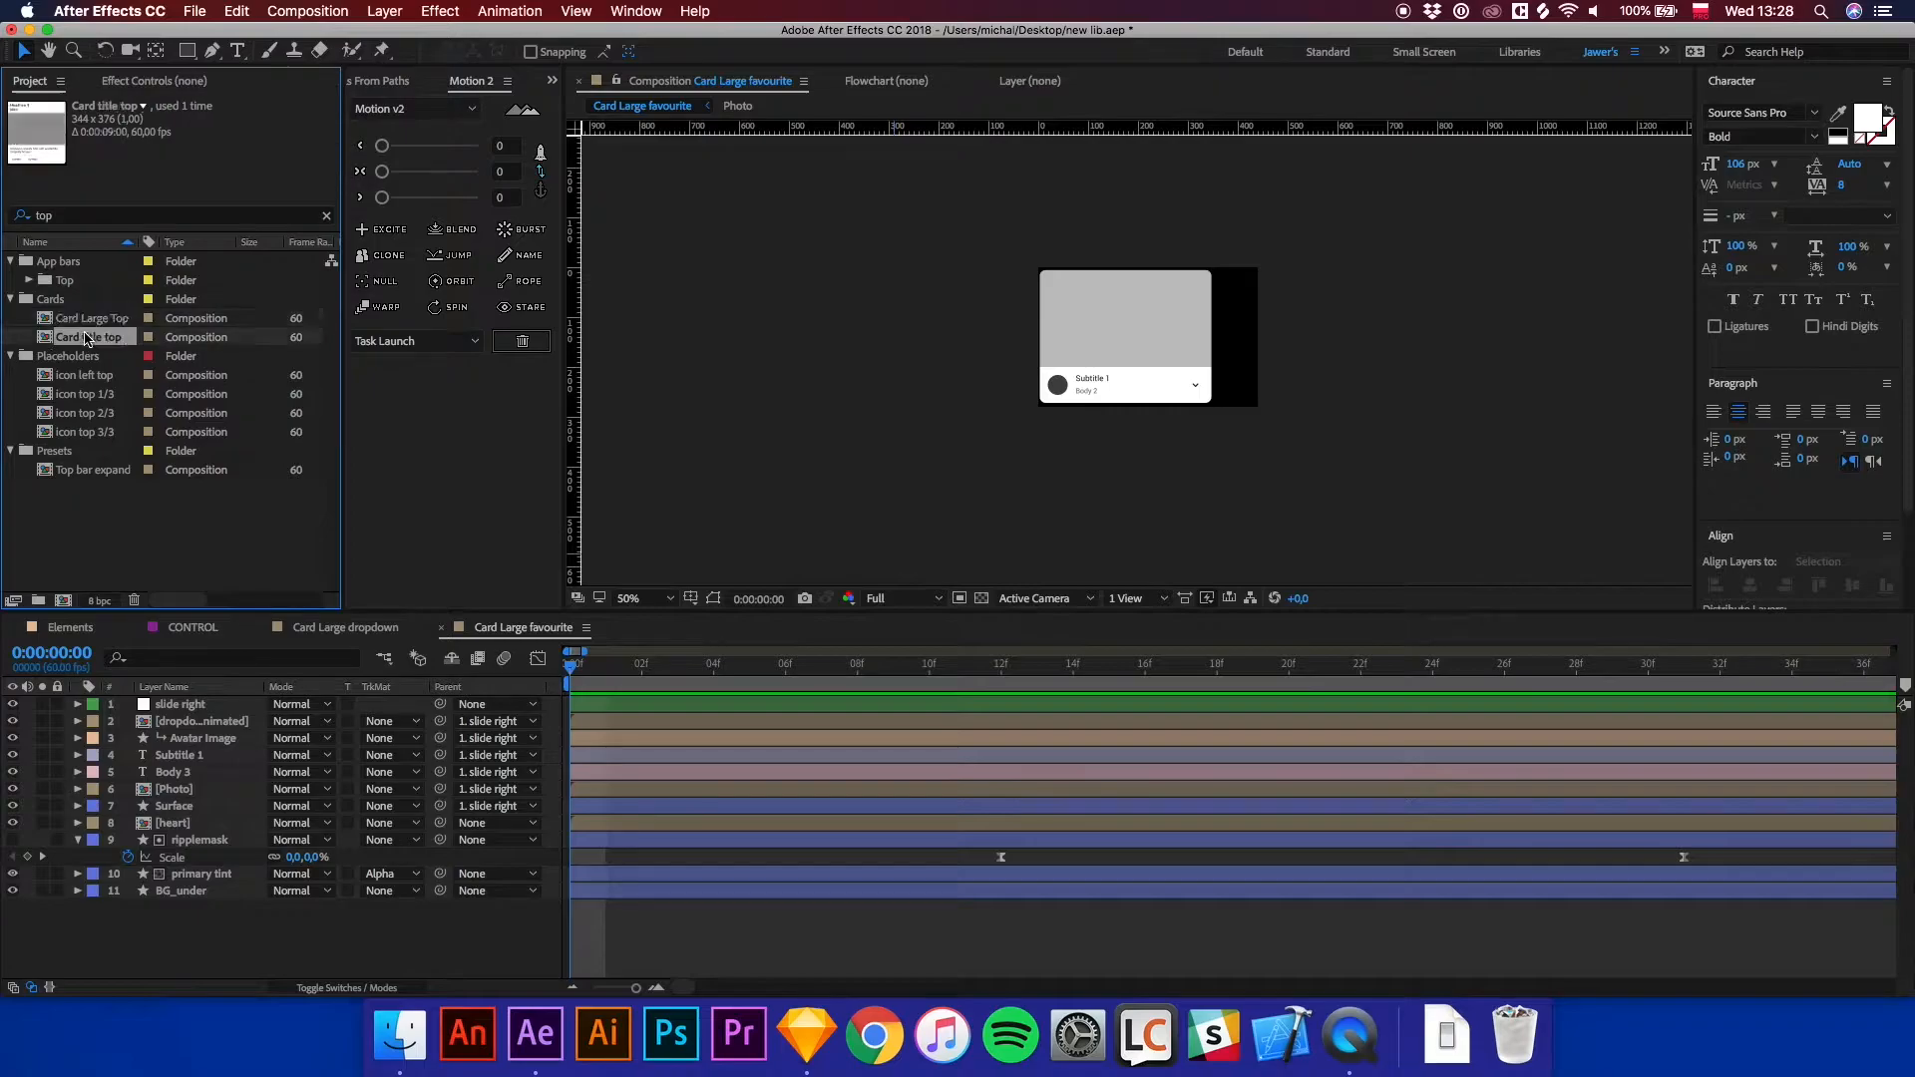
pyautogui.click(53, 283)
pyautogui.click(30, 281)
pyautogui.click(96, 299)
pyautogui.click(101, 319)
pyautogui.click(104, 337)
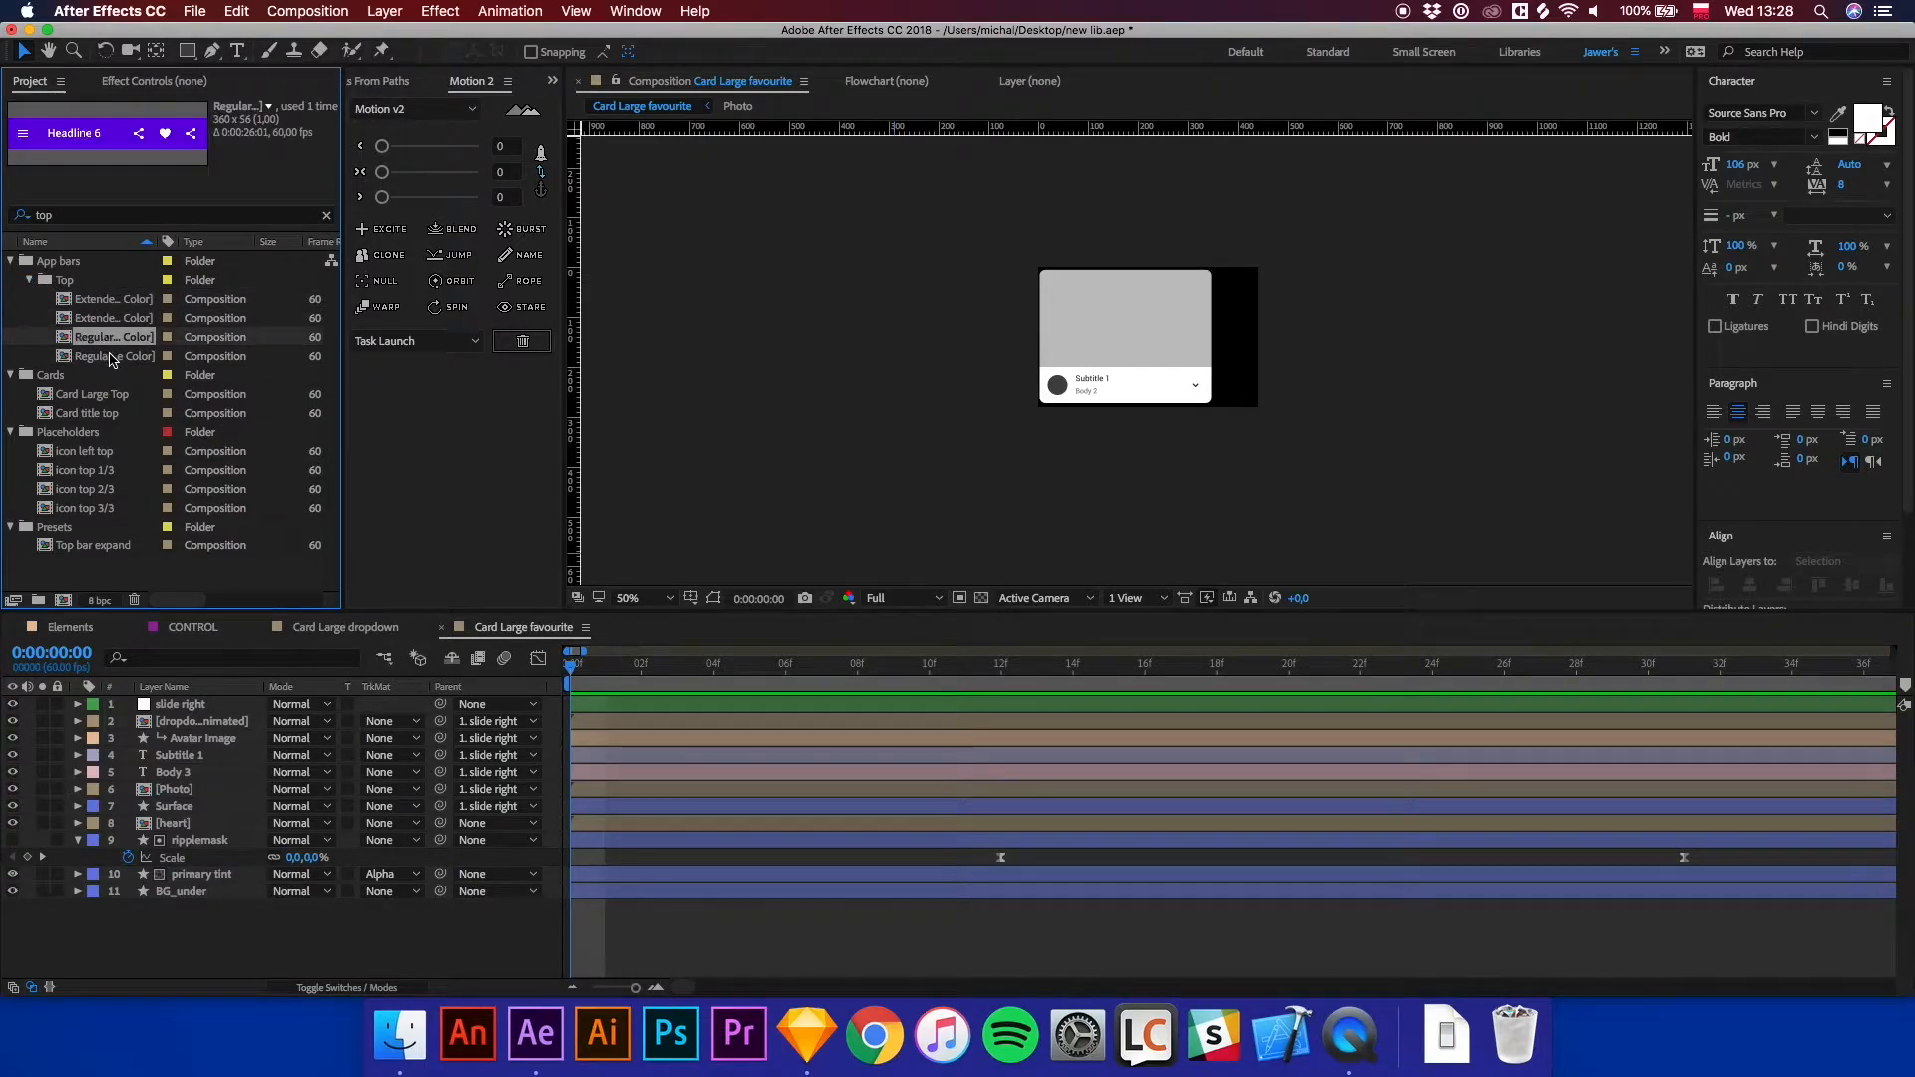
# Duplicate the Regular Color top app bar composition and move the copy into the new interaction folder.
pyautogui.click(112, 357)
pyautogui.click(107, 344)
pyautogui.click(25, 219)
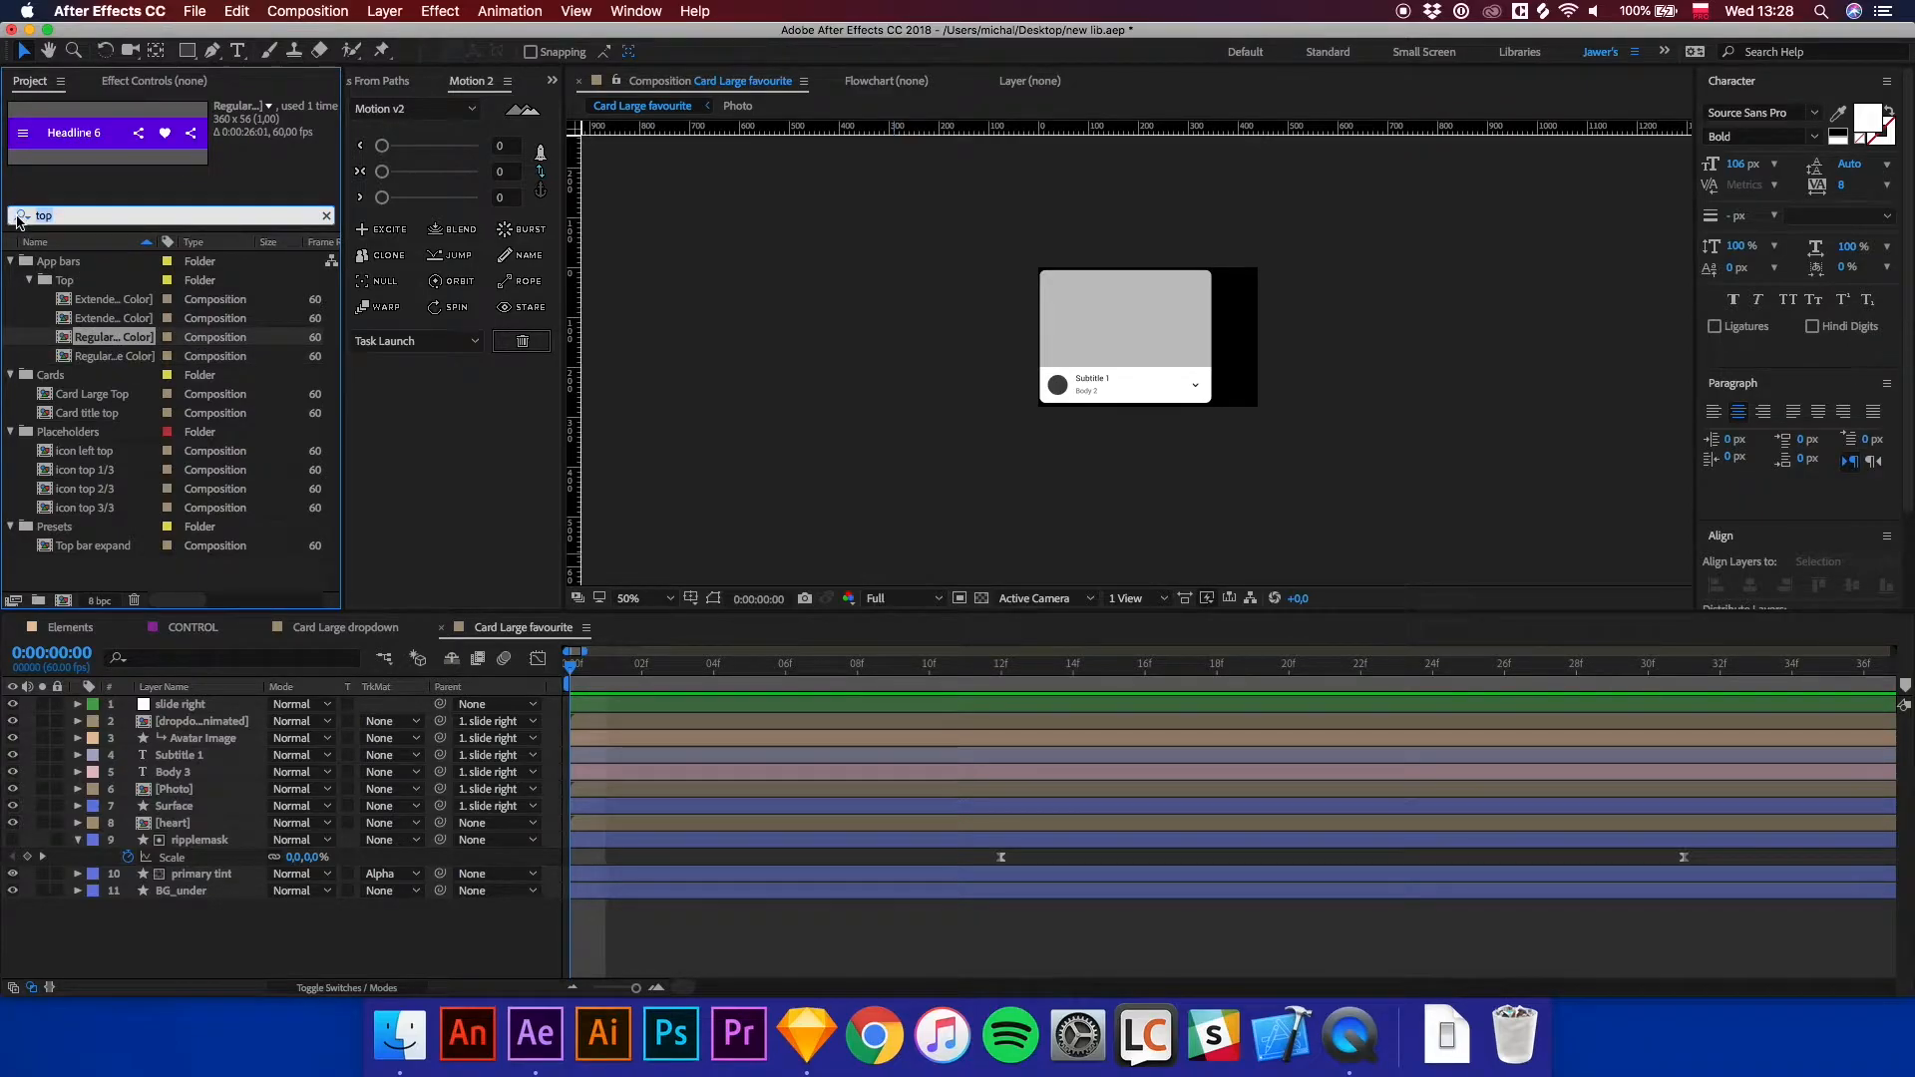
pyautogui.press('BackSpace')
pyautogui.click(157, 193)
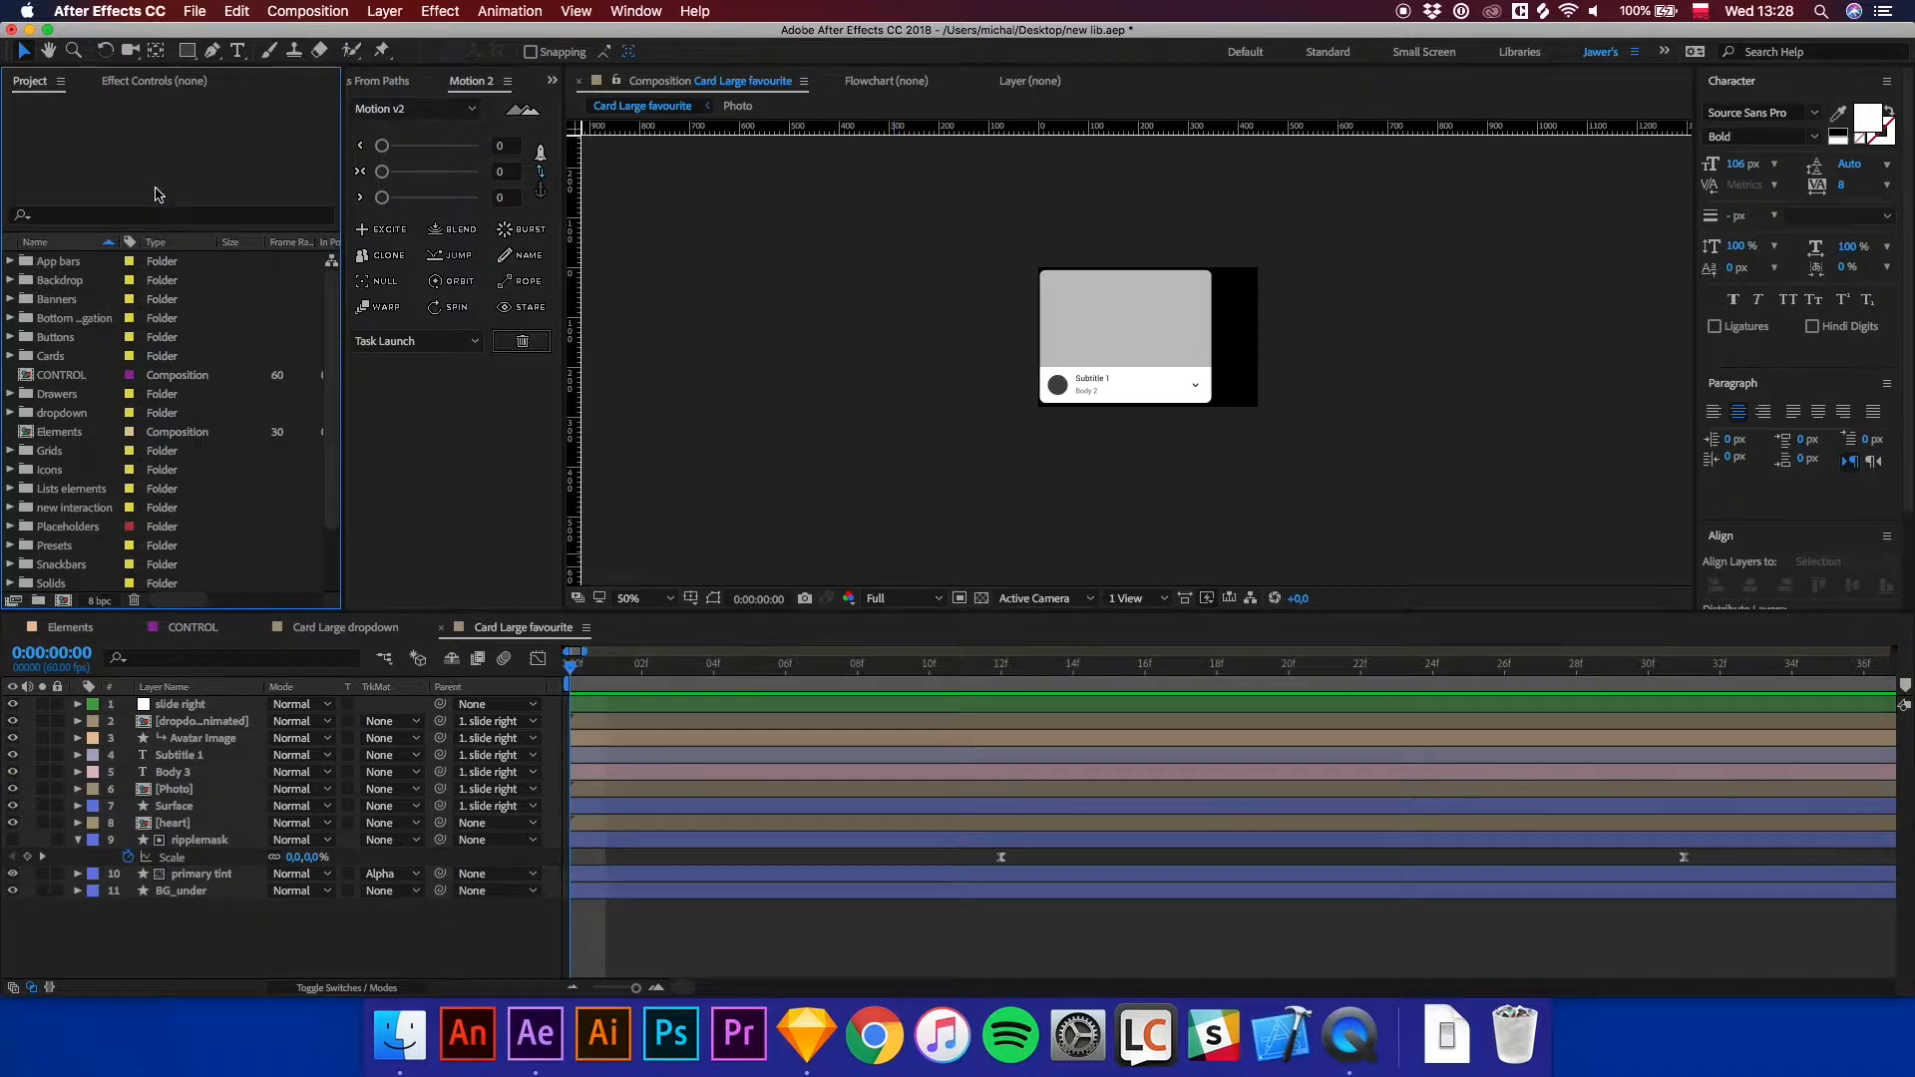
pyautogui.click(11, 262)
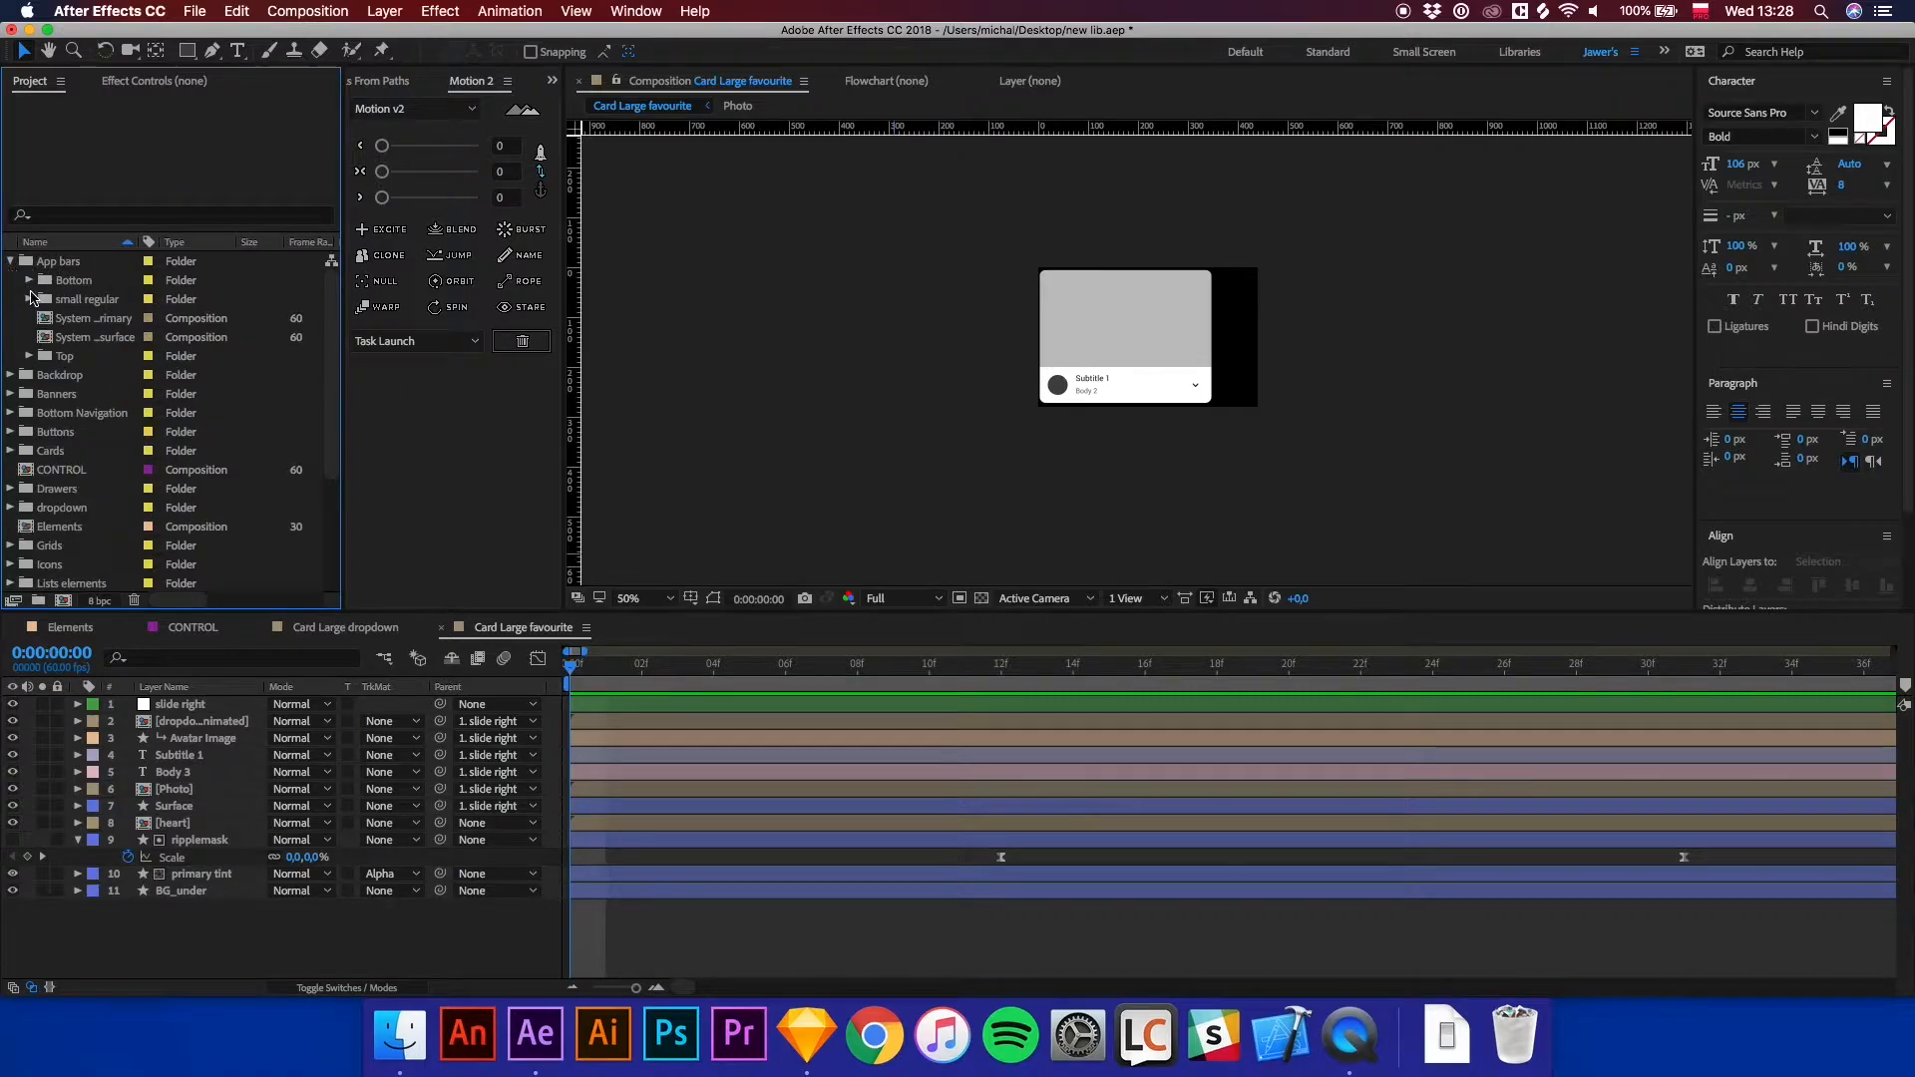
pyautogui.click(29, 356)
pyautogui.click(114, 412)
pyautogui.press('super+d')
pyautogui.scroll(-3, 136, 409)
pyautogui.moveTo(118, 377); pyautogui.dragTo(100, 429)
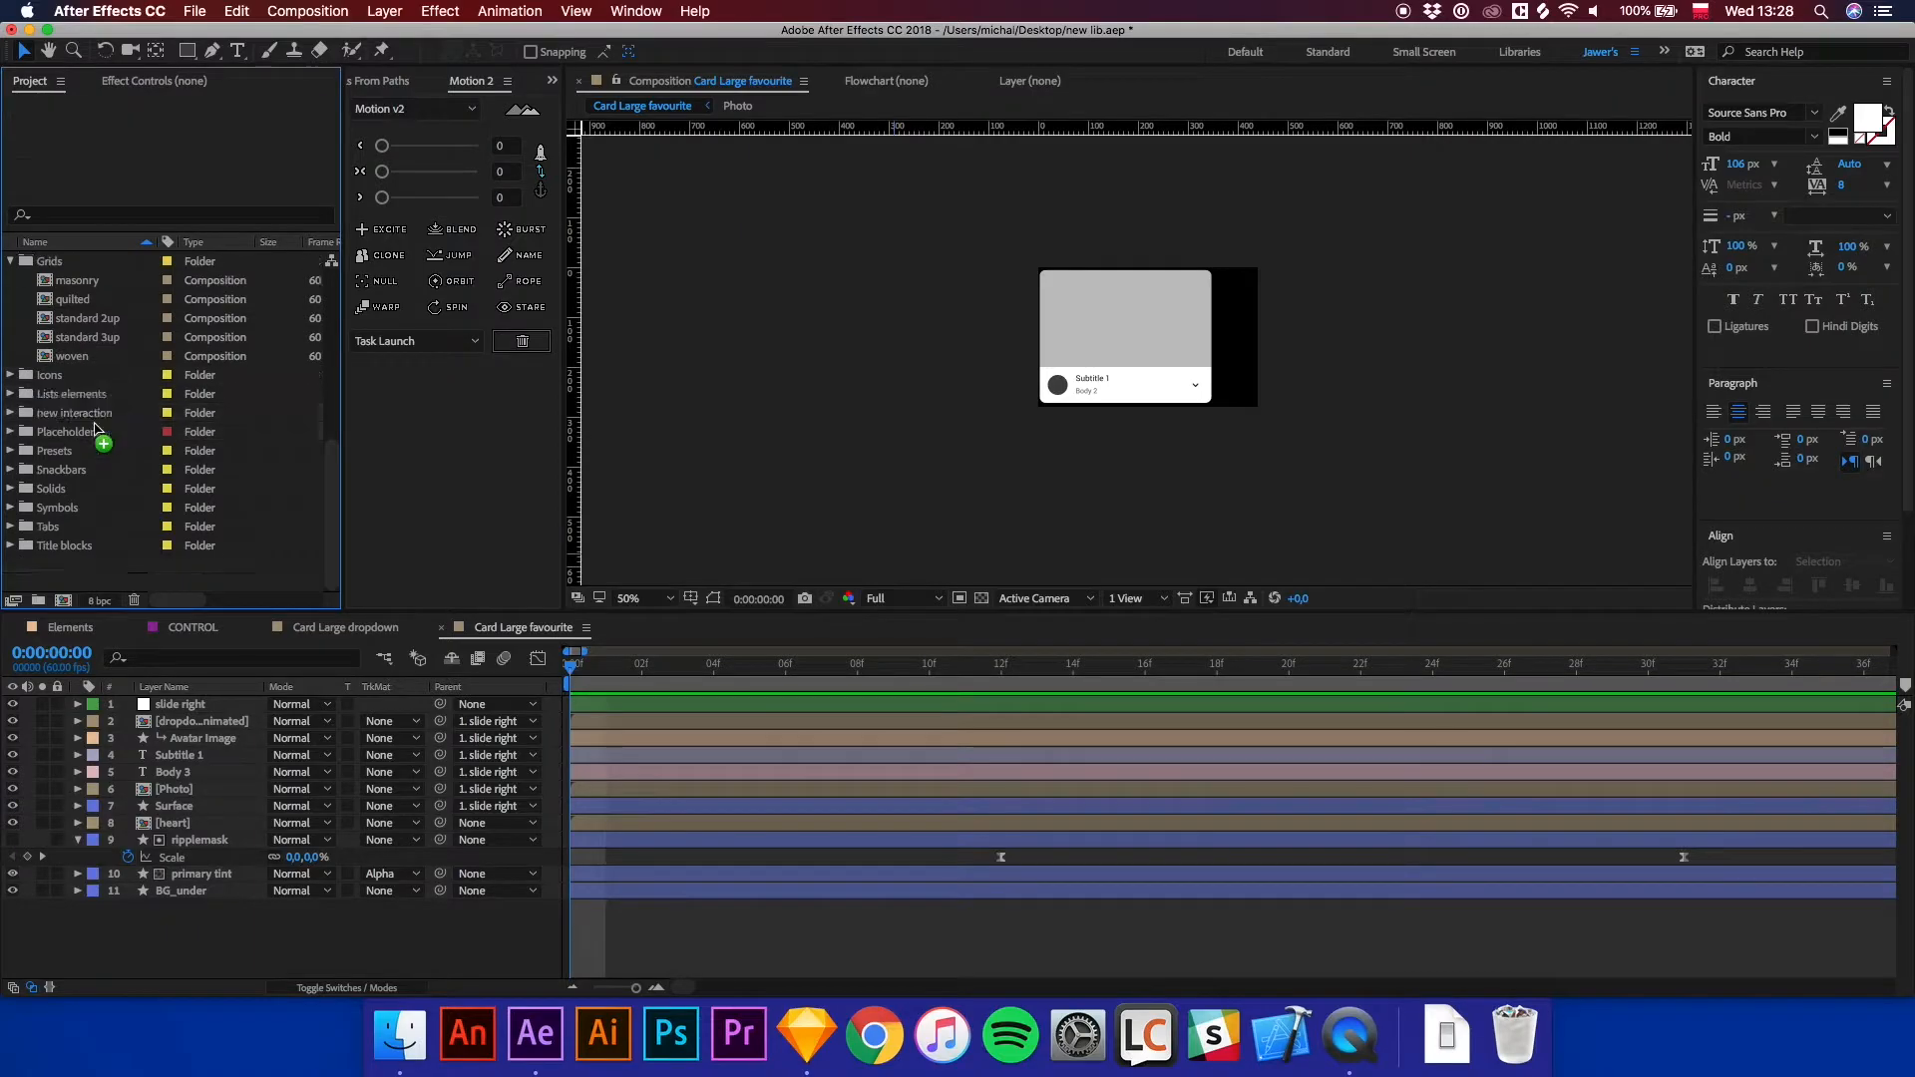
# Rename the duplicated top app bar composition to top headline.
pyautogui.click(12, 419)
pyautogui.click(71, 435)
pyautogui.click(73, 451)
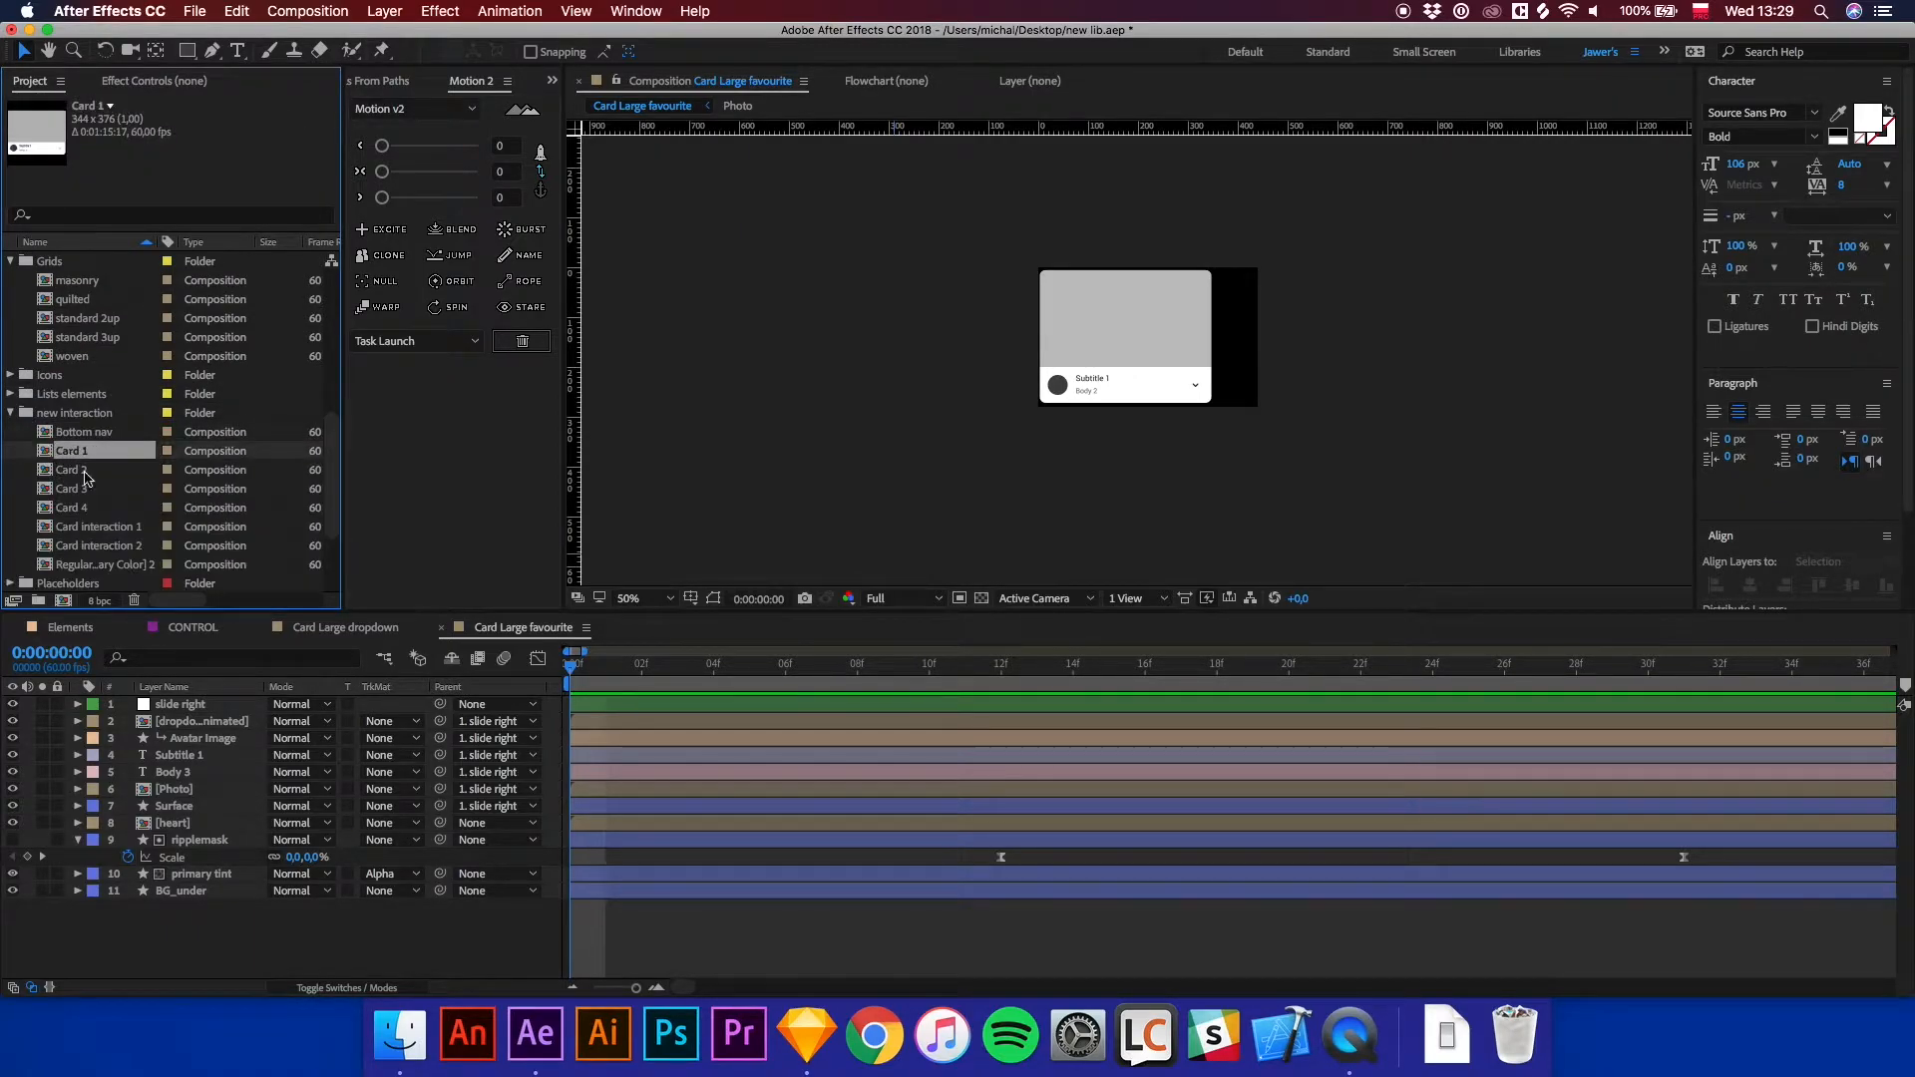
pyautogui.click(97, 565)
pyautogui.rightClick(111, 567)
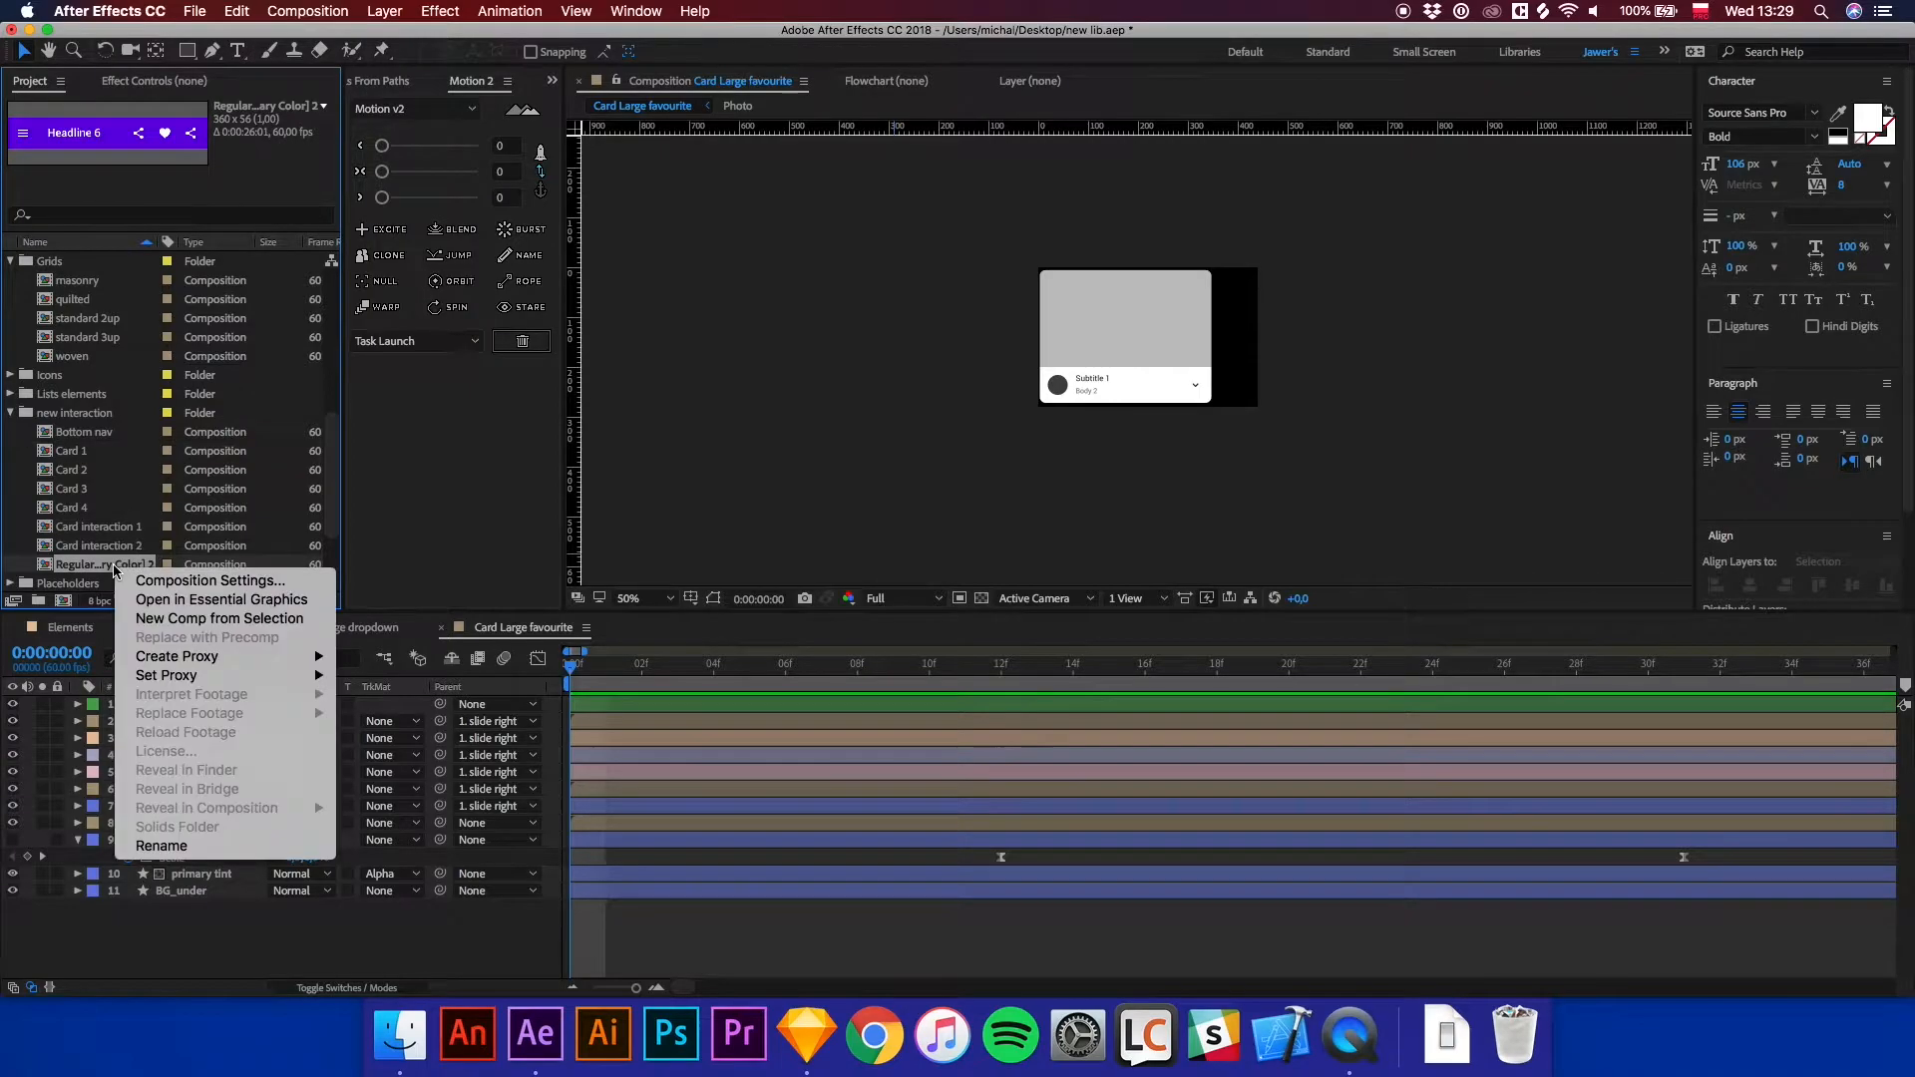
pyautogui.click(192, 846)
pyautogui.write('top he')
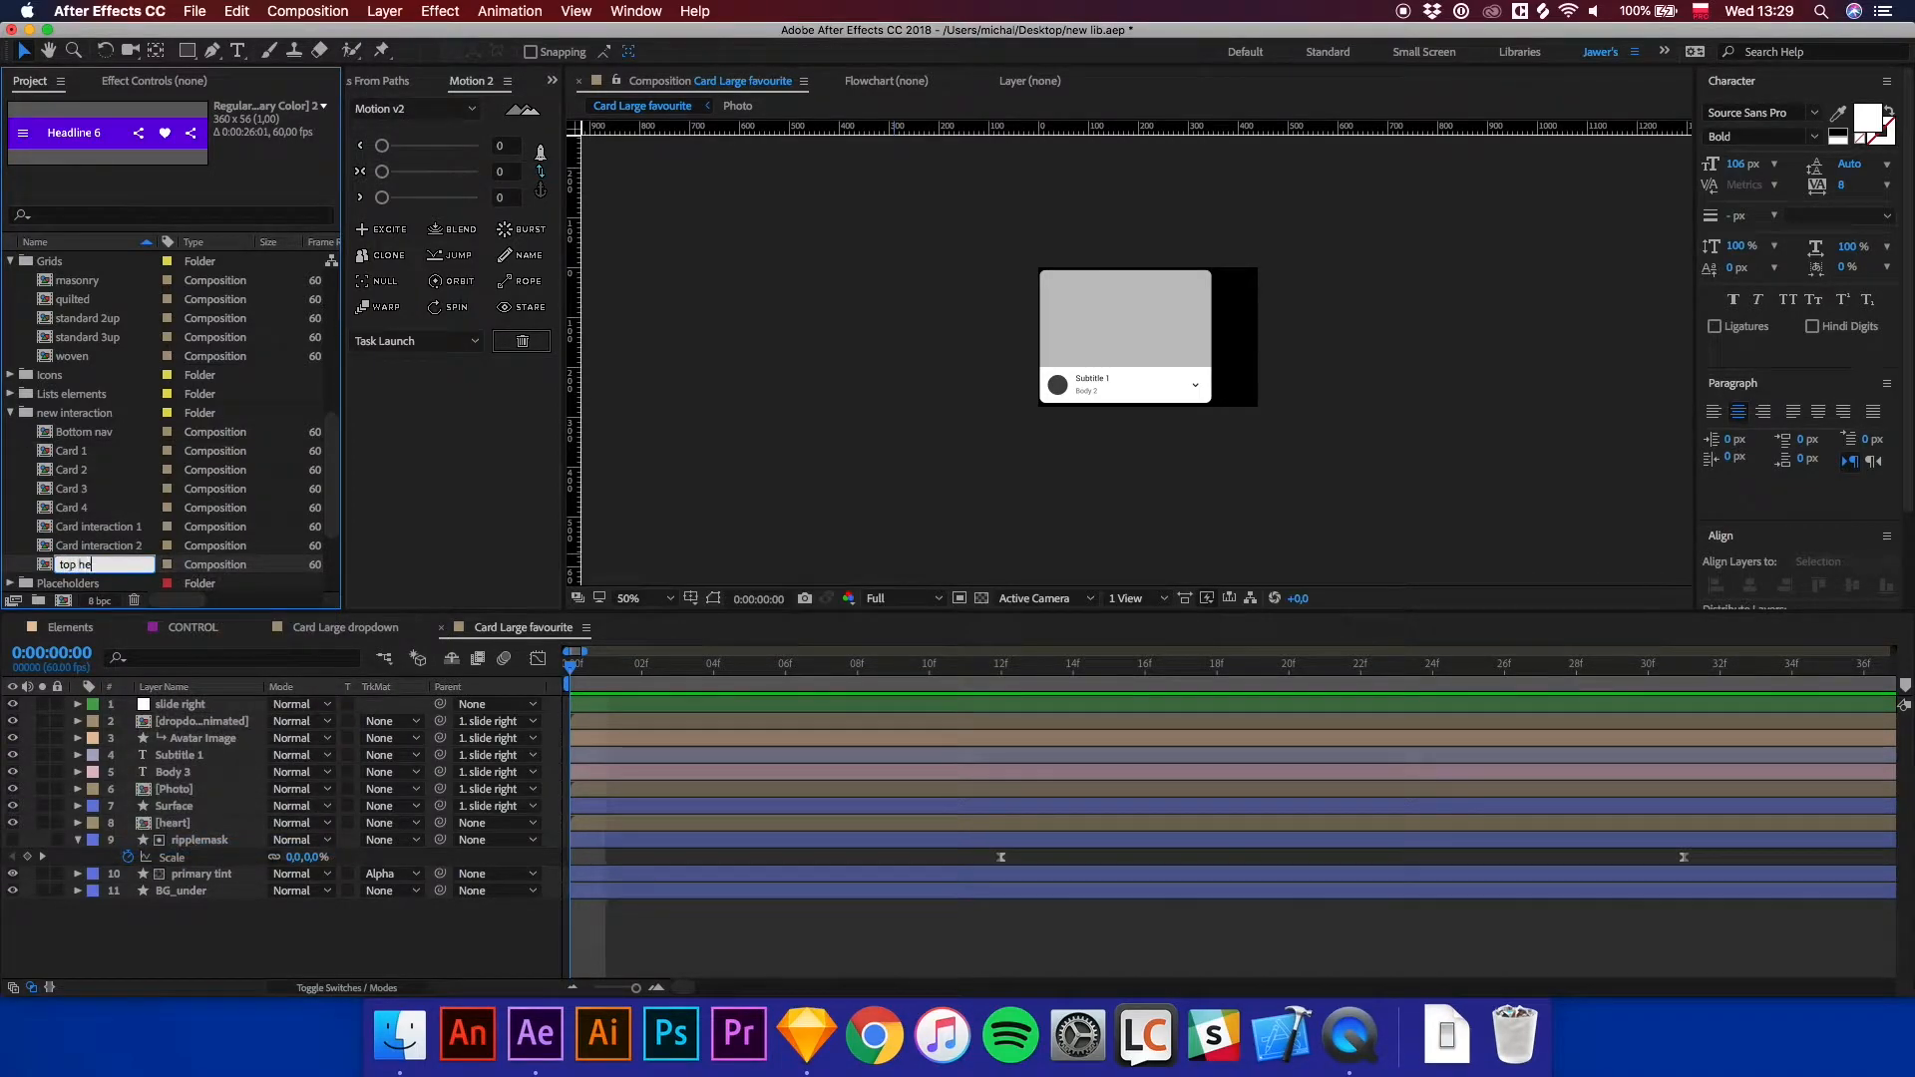
pyautogui.write('adline')
pyautogui.press('Return')
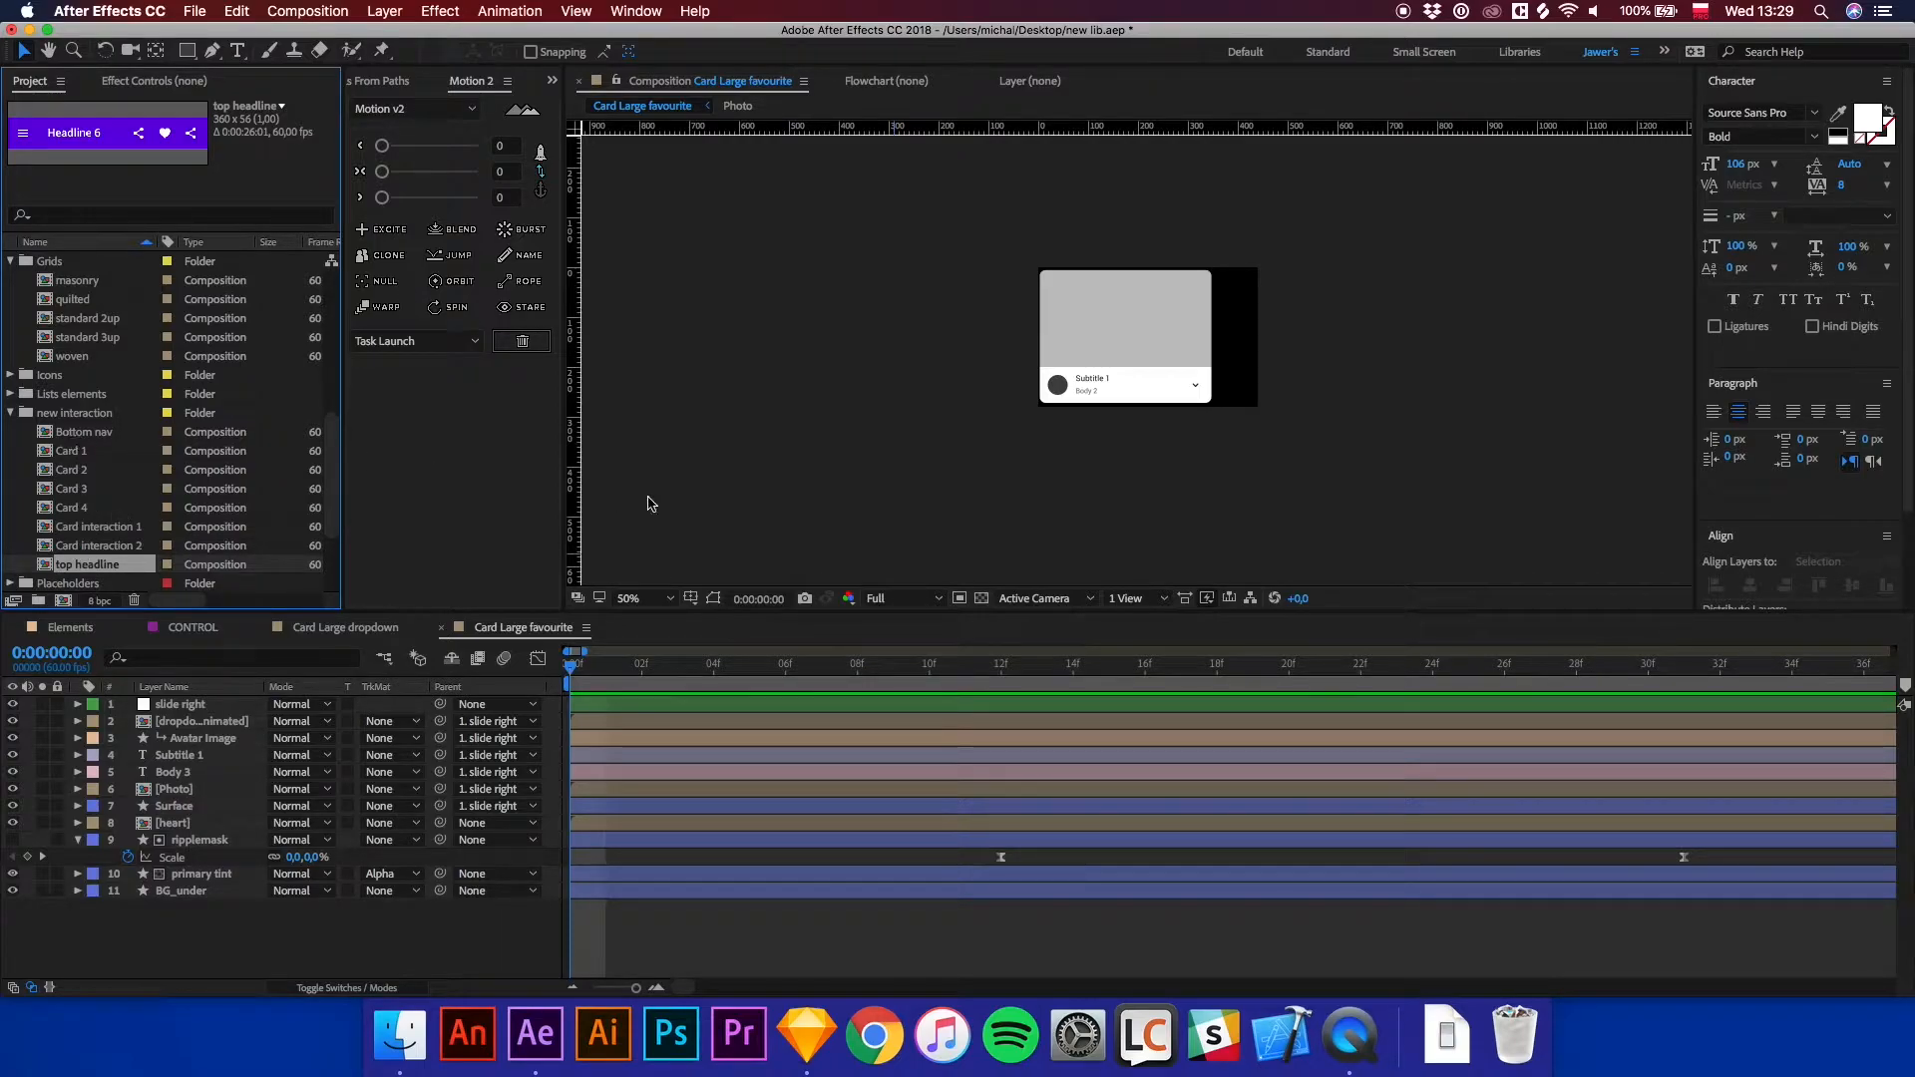
# Switch to Sketch and check the size of the Android screen artboard.
pyautogui.click(805, 1034)
pyautogui.click(629, 343)
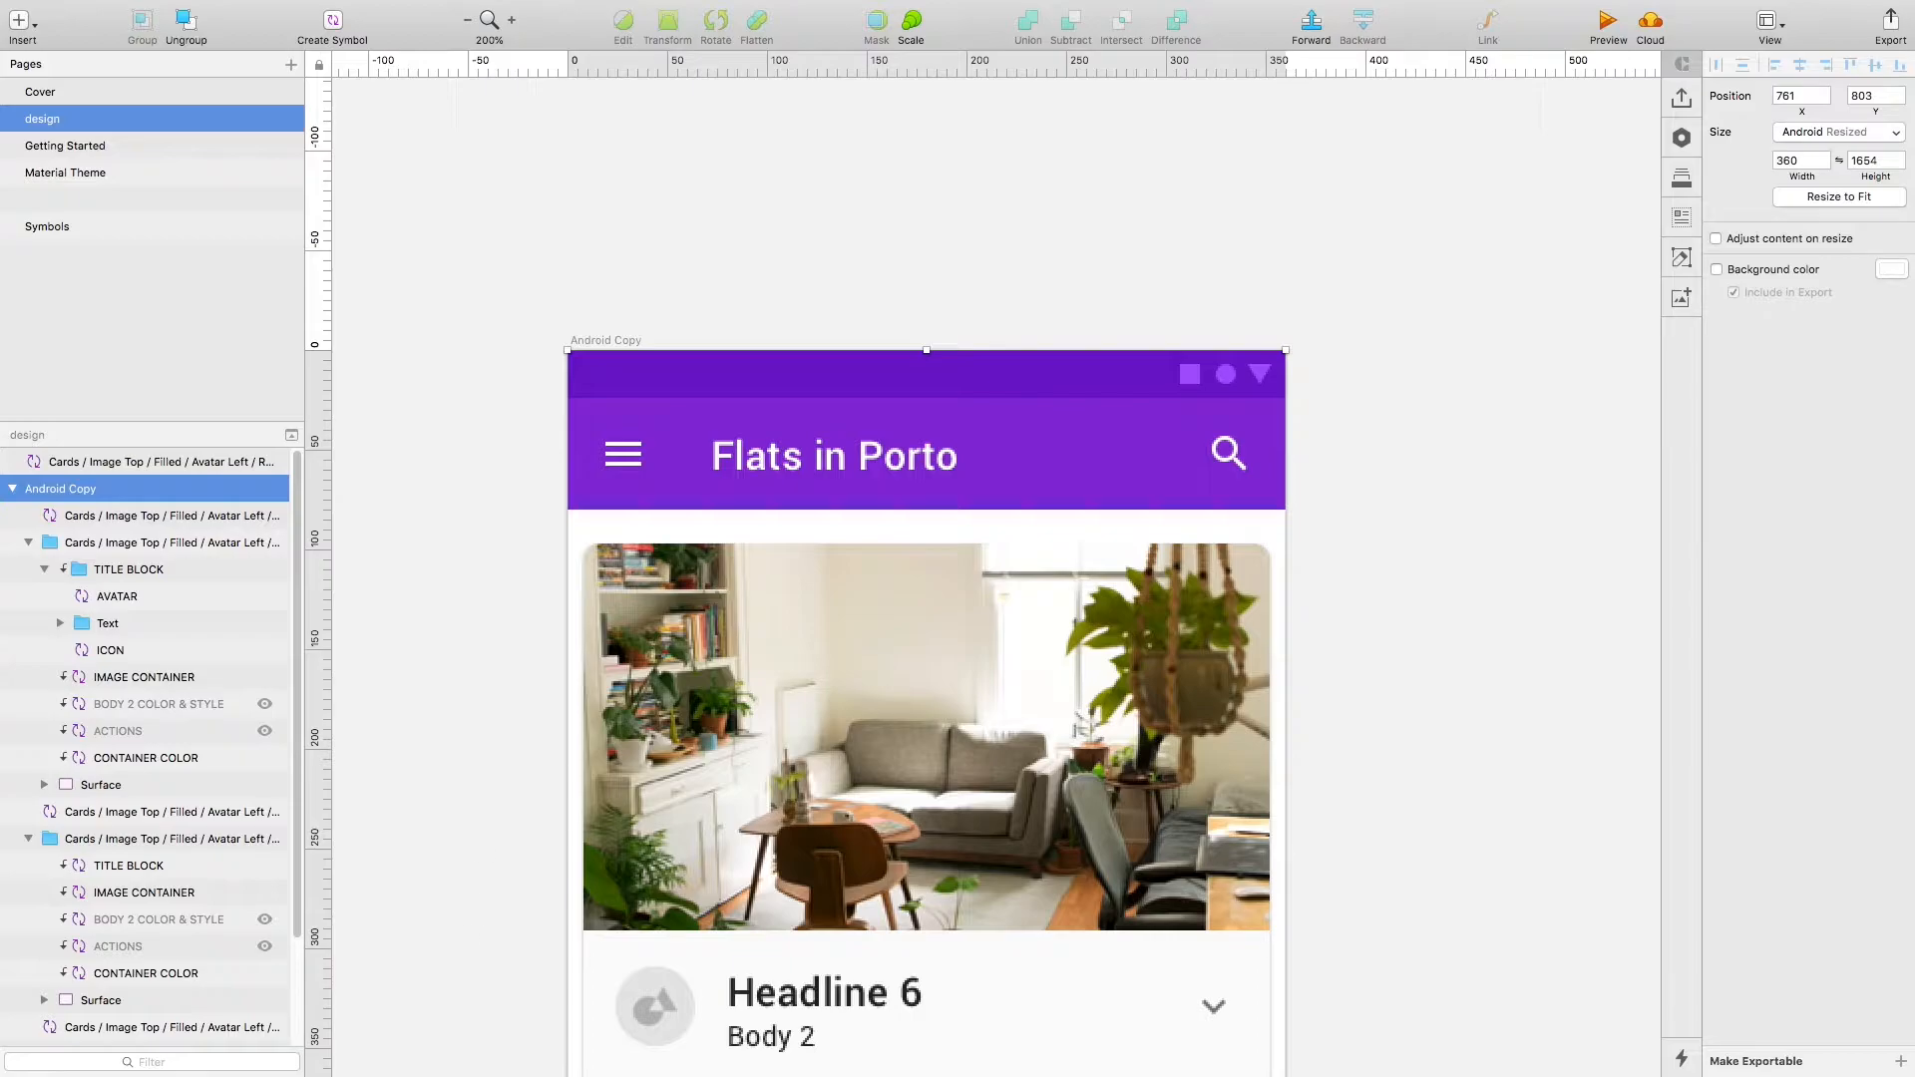
pyautogui.hotkey('ctrl', 'Up')
pyautogui.click(873, 781)
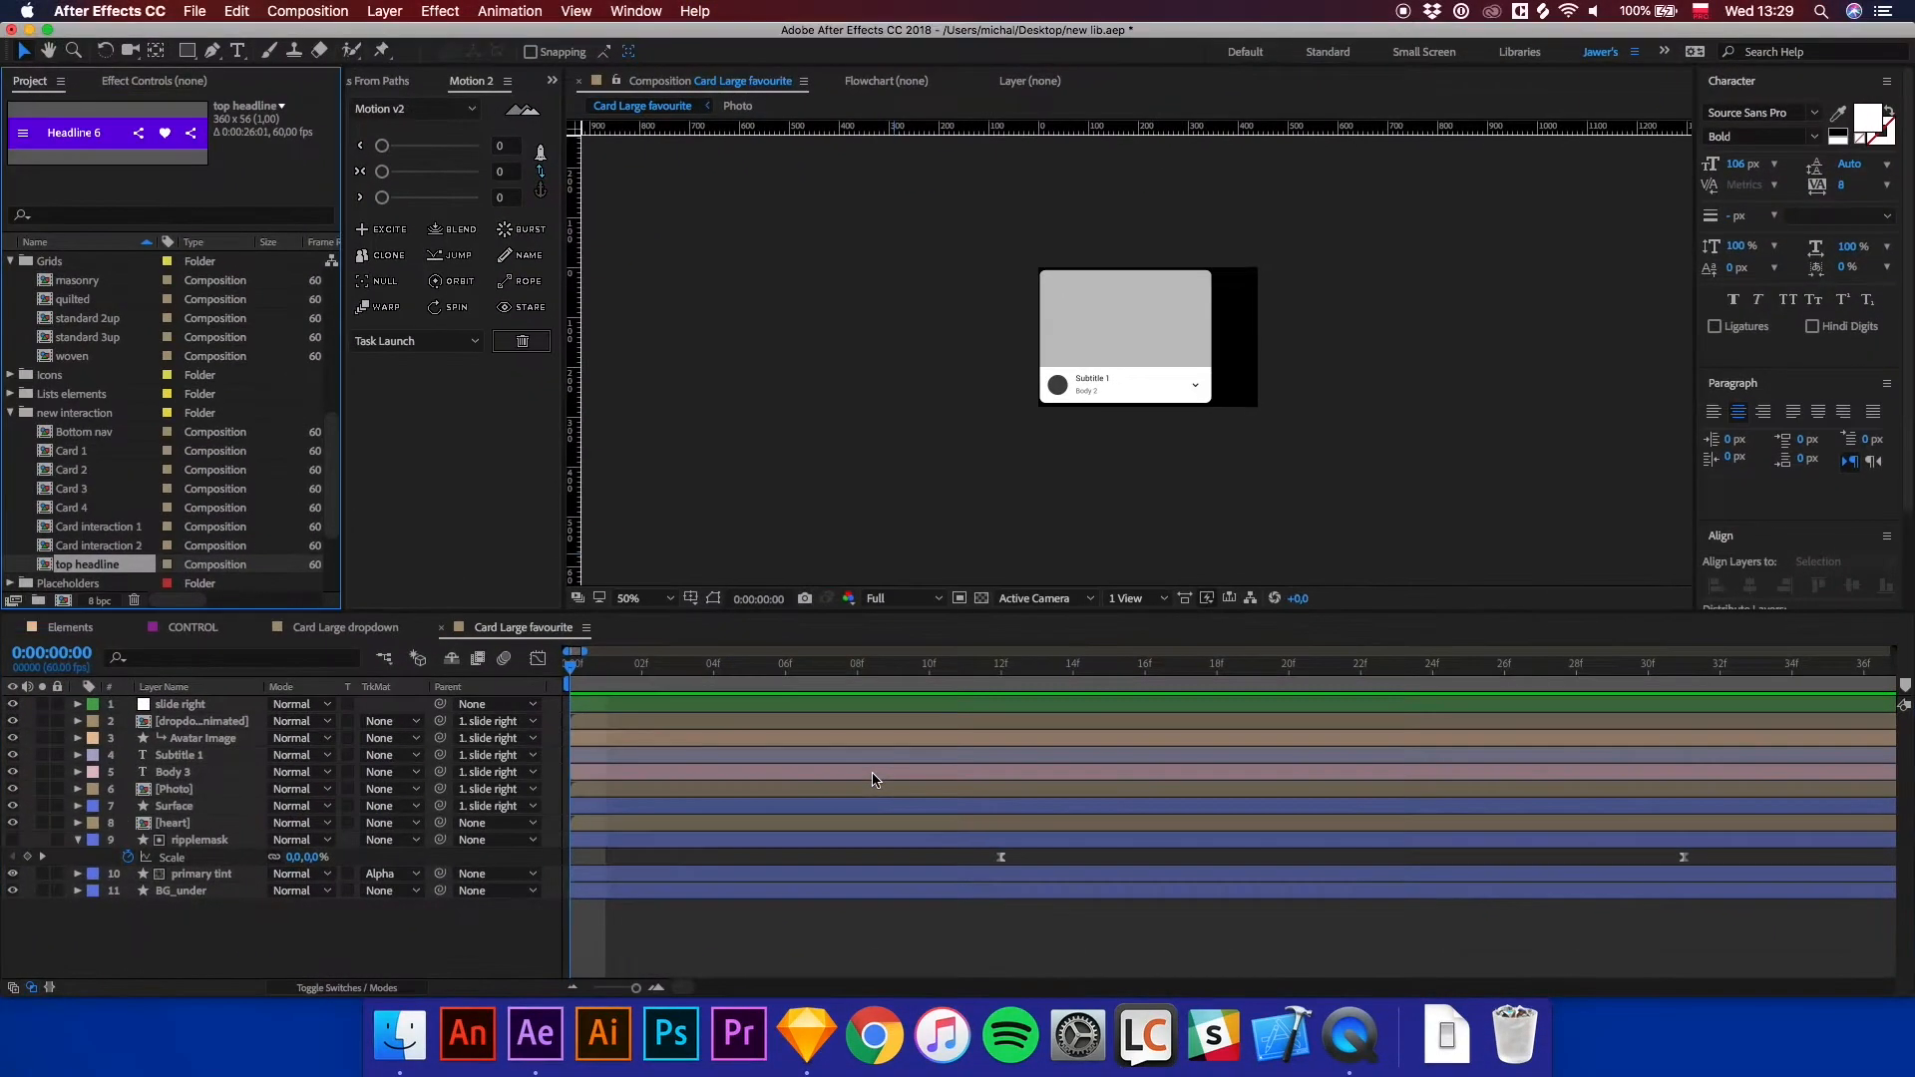
# Create a new 360 × 1564 px composition named Main scene in the new interaction folder.
pyautogui.click(71, 414)
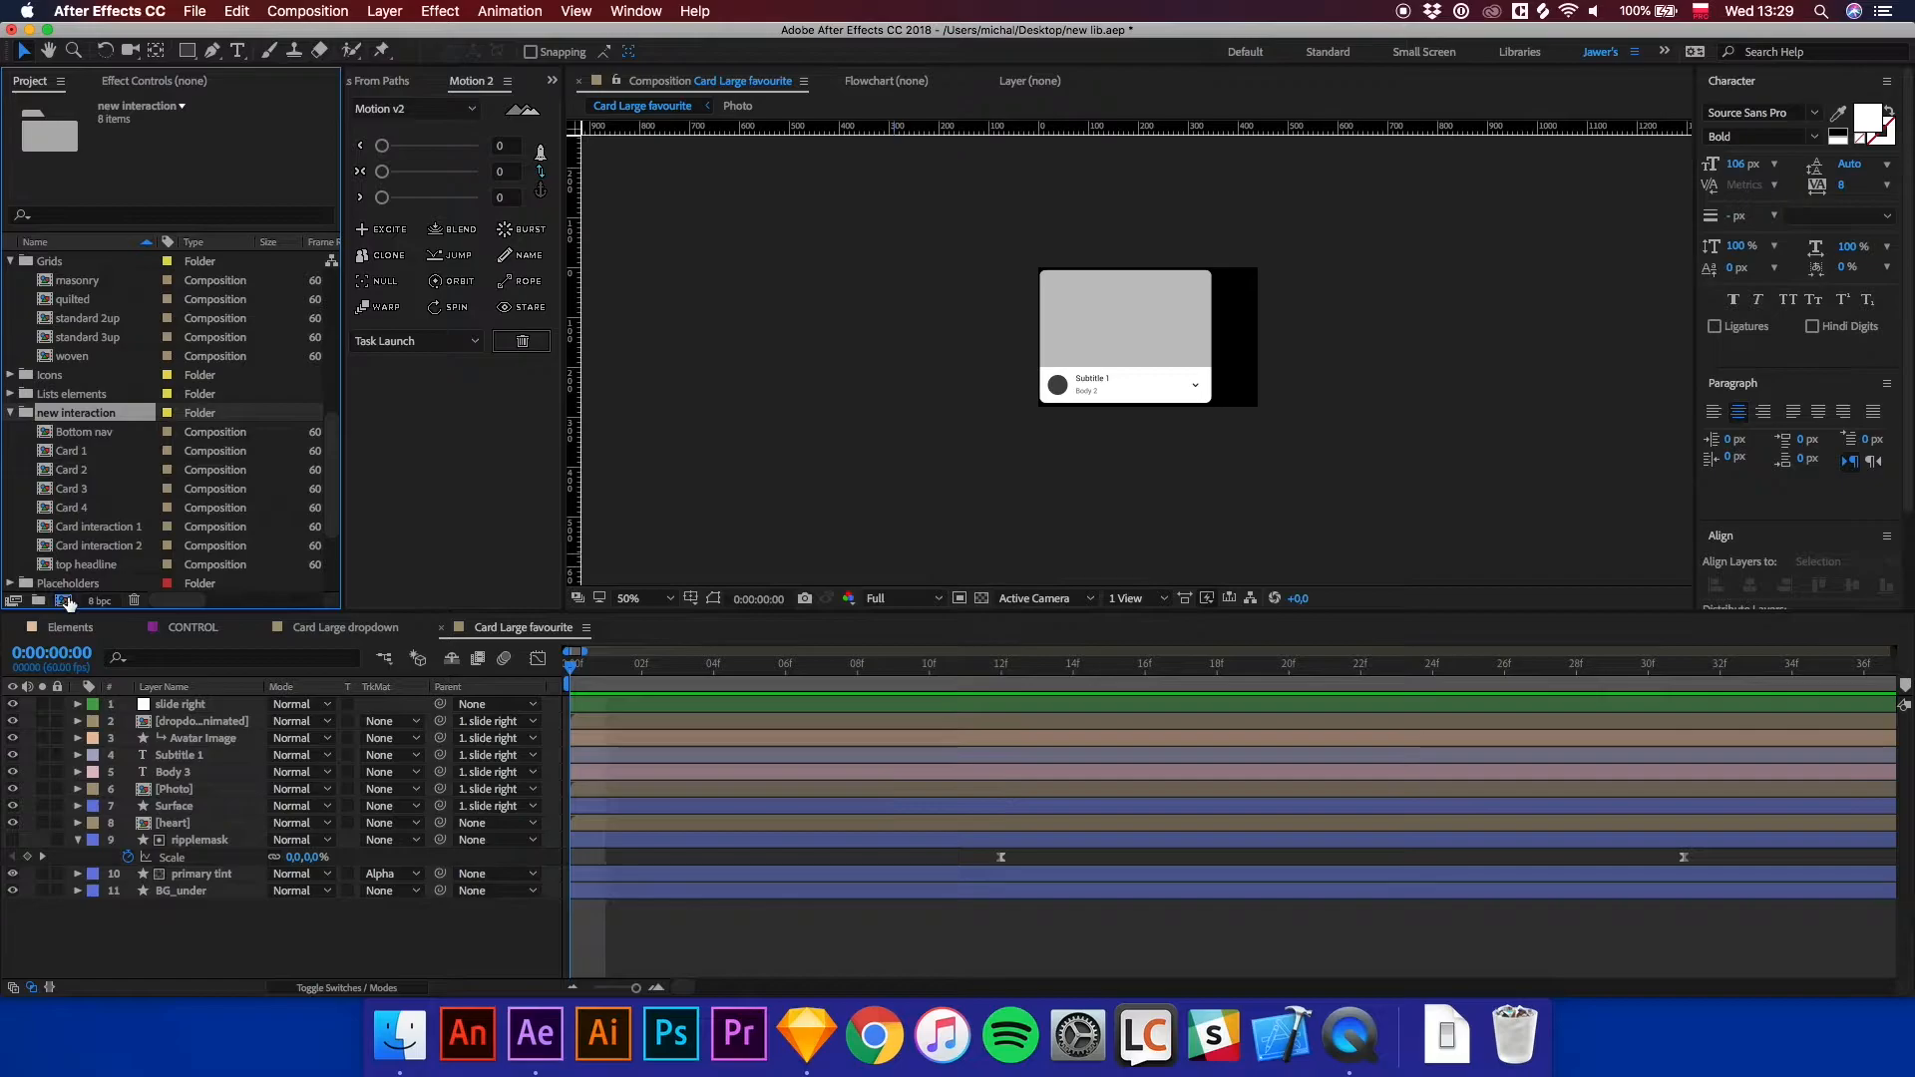
pyautogui.click(62, 600)
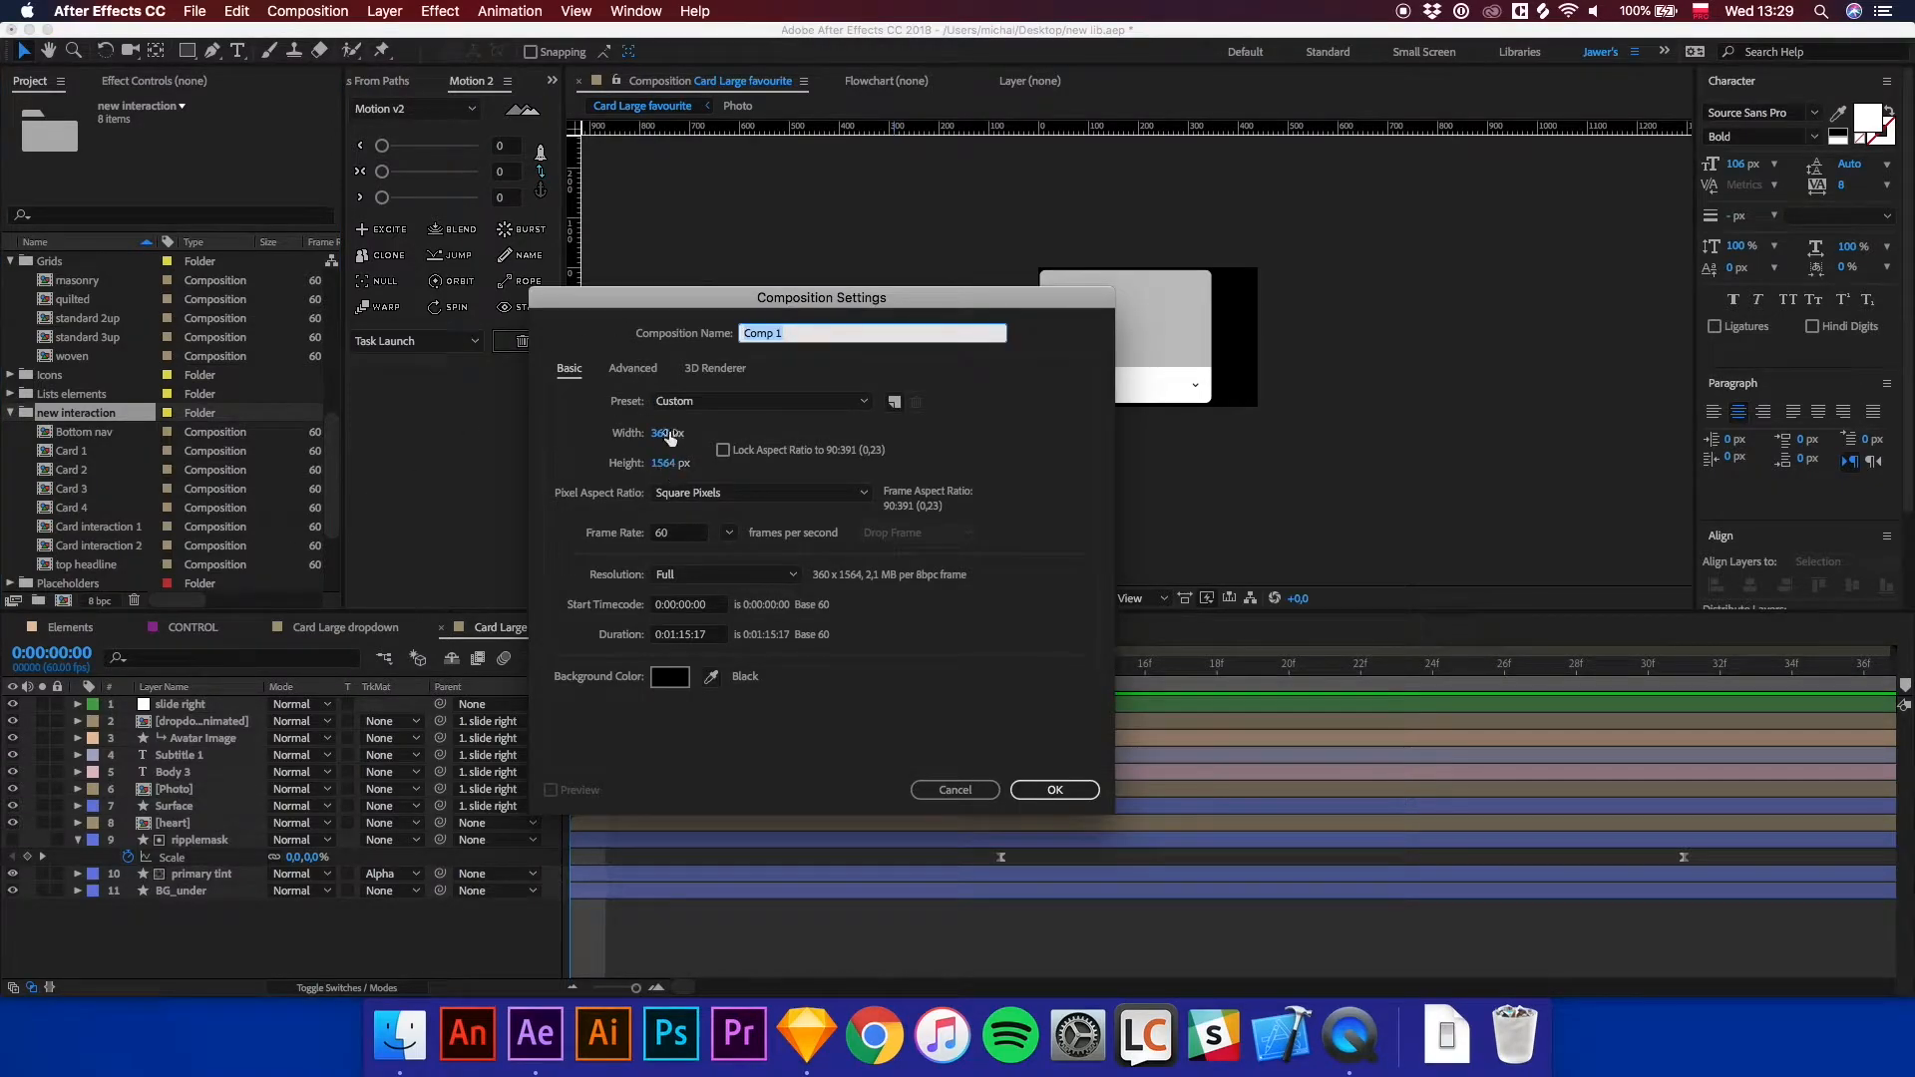
pyautogui.click(663, 464)
pyautogui.write('1564')
pyautogui.click(660, 523)
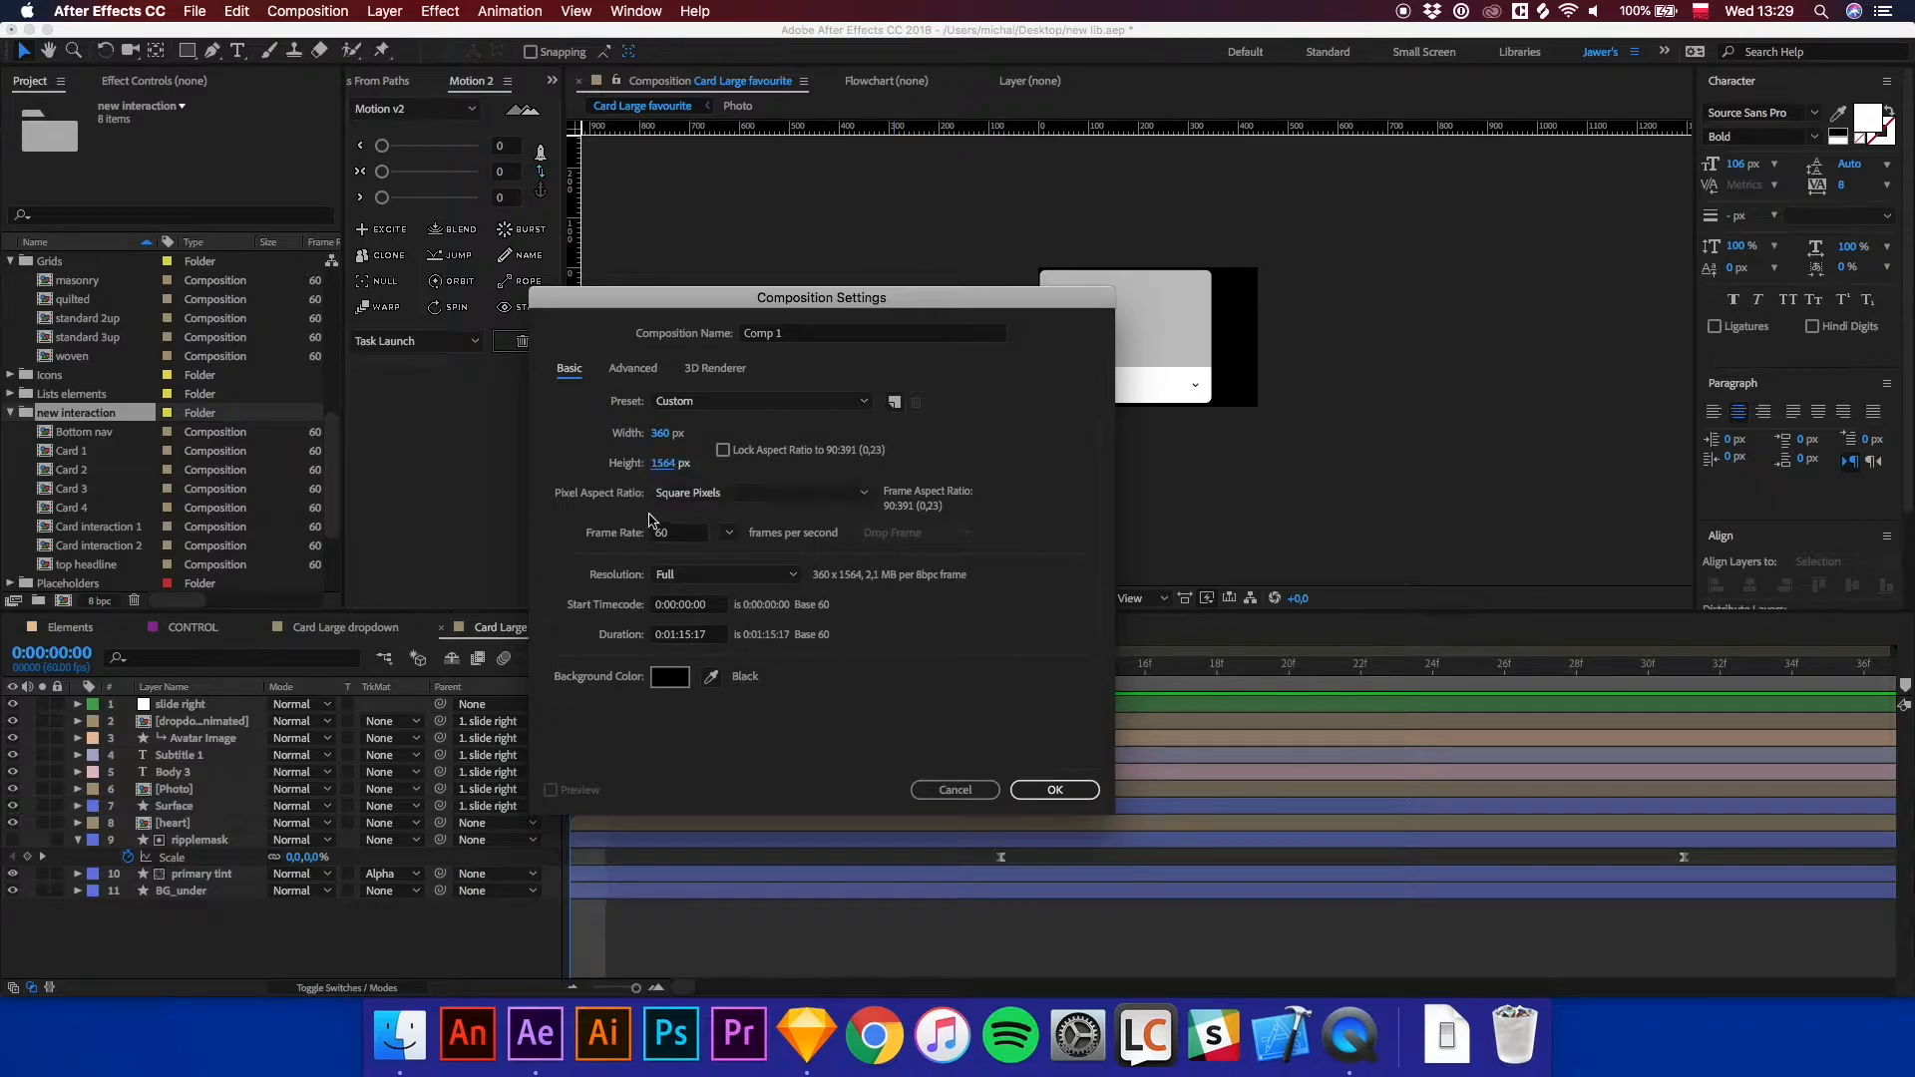
pyautogui.click(797, 335)
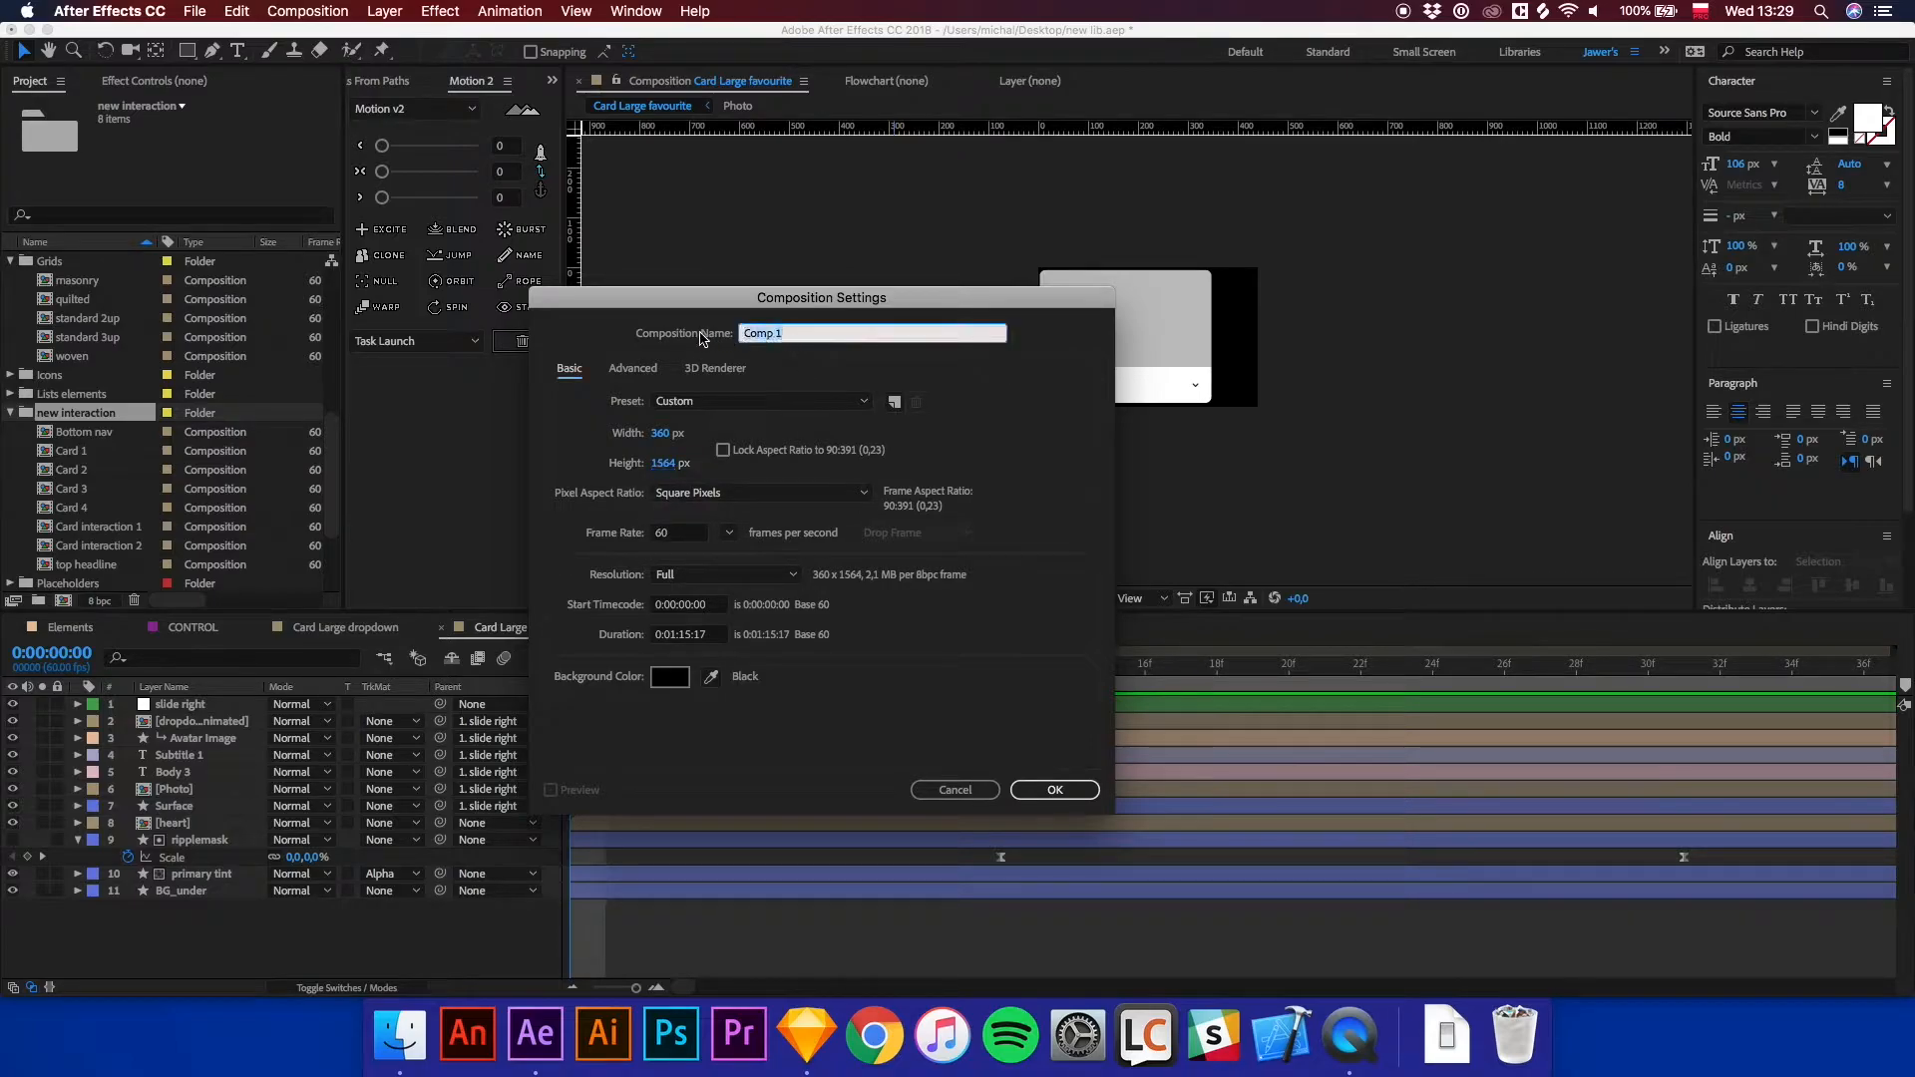
pyautogui.write('Main scene')
pyautogui.press('Return')
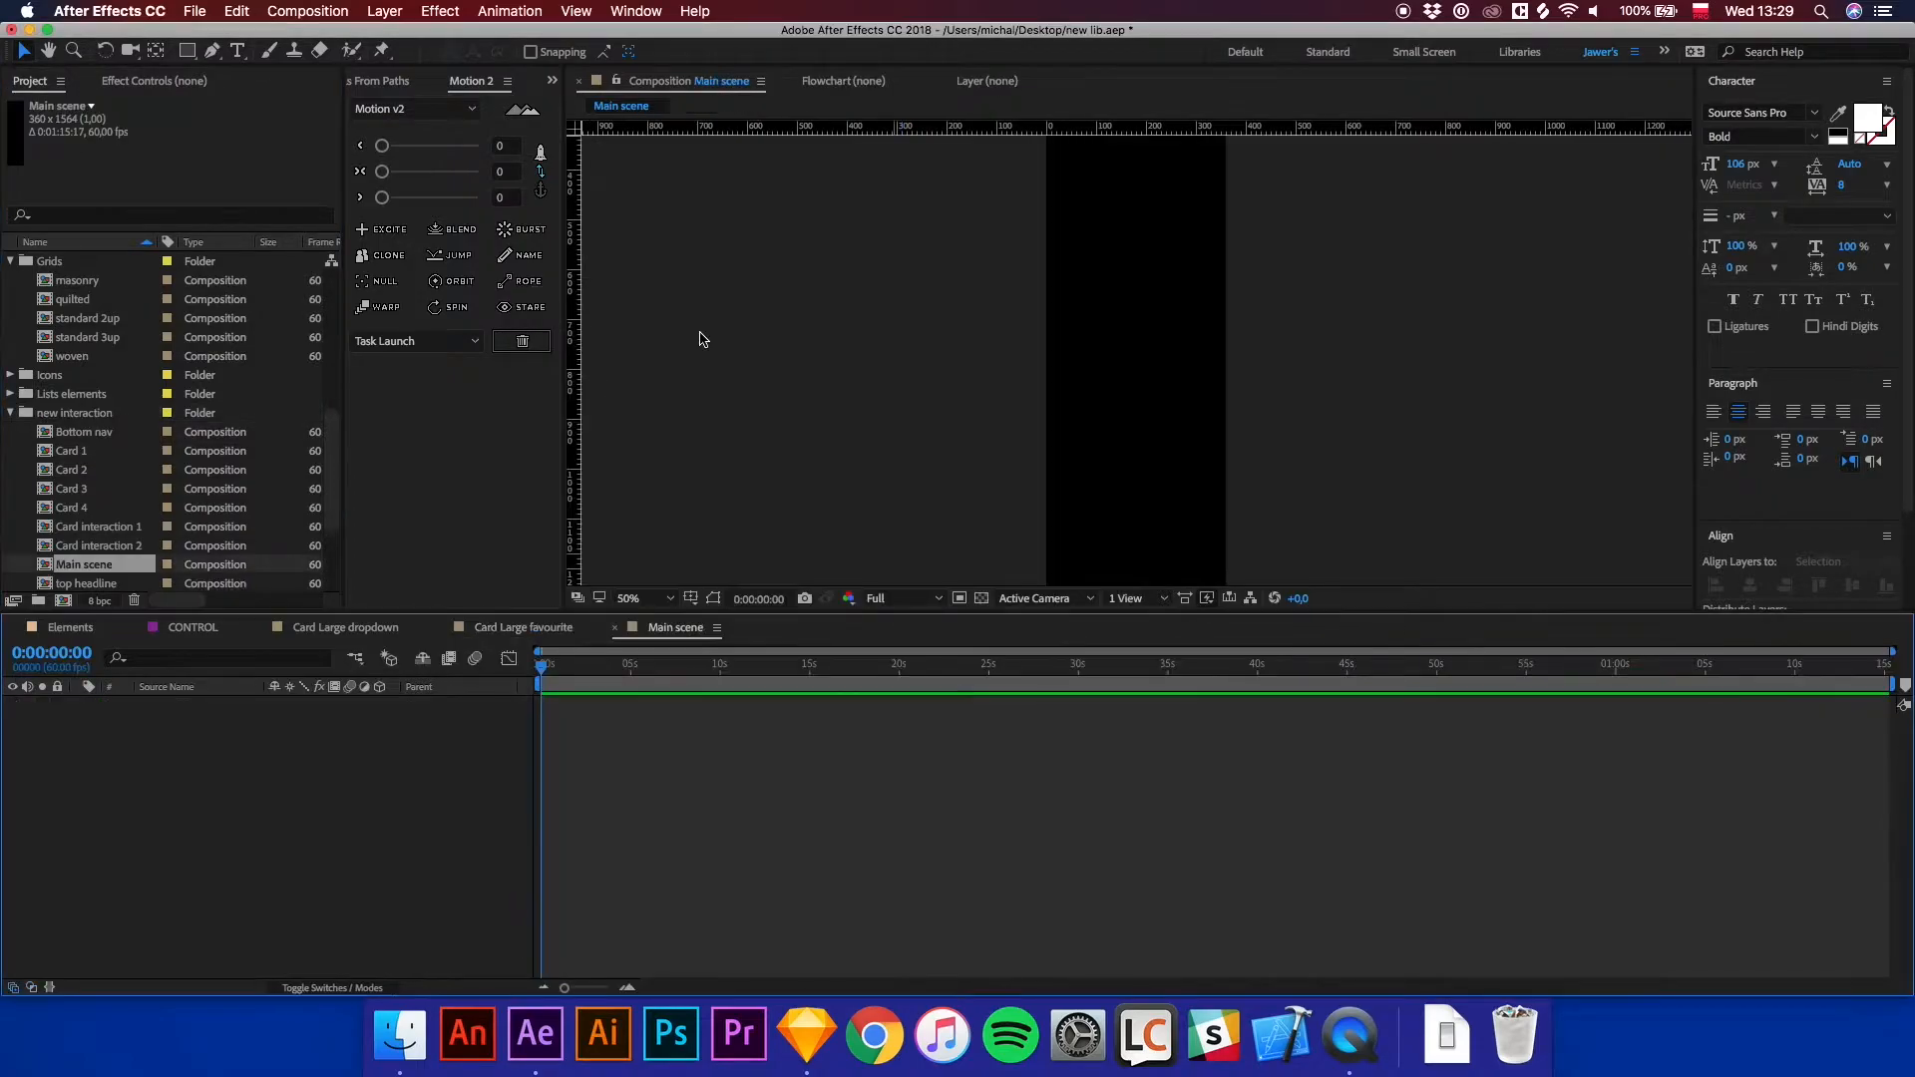
# Search the project for system and add the System bar primary composition to the Main scene.
pyautogui.press('h')
pyautogui.moveTo(1103, 273); pyautogui.dragTo(985, 480)
pyautogui.press('v')
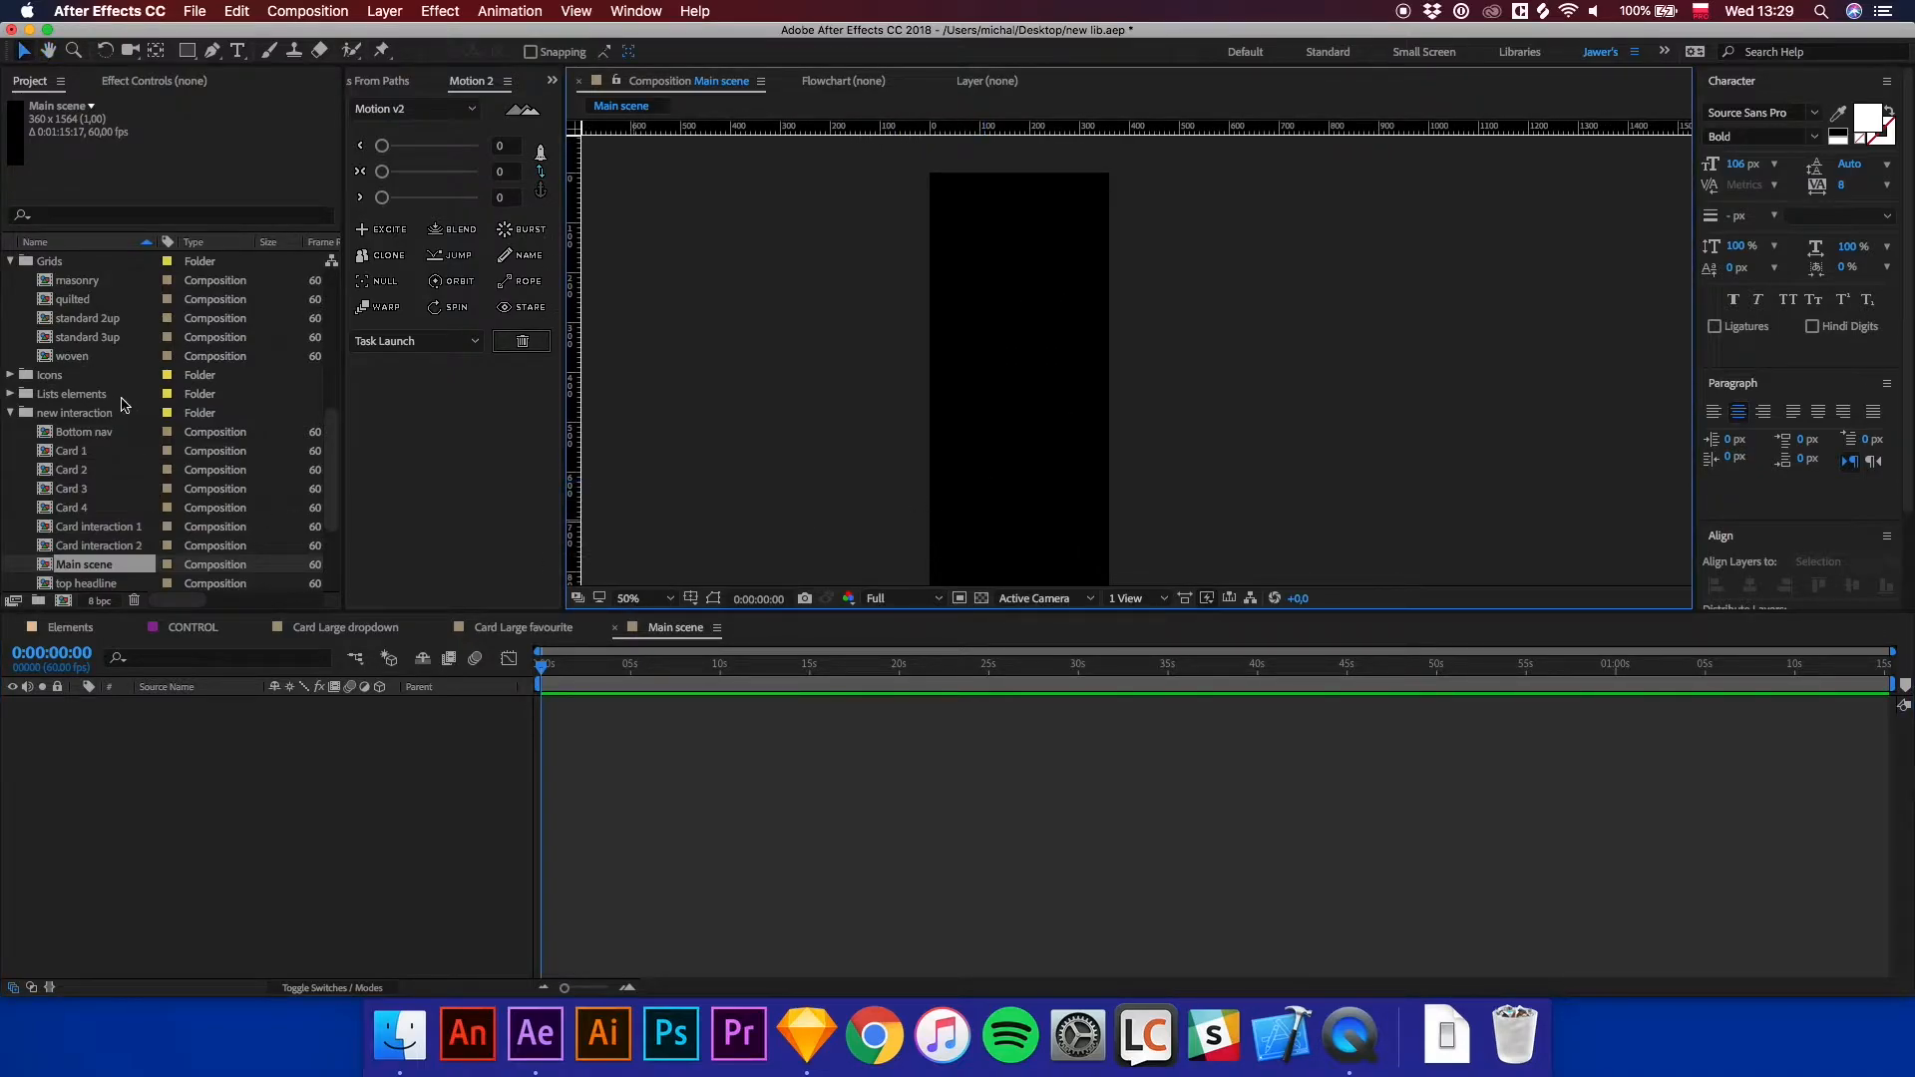
pyautogui.click(61, 216)
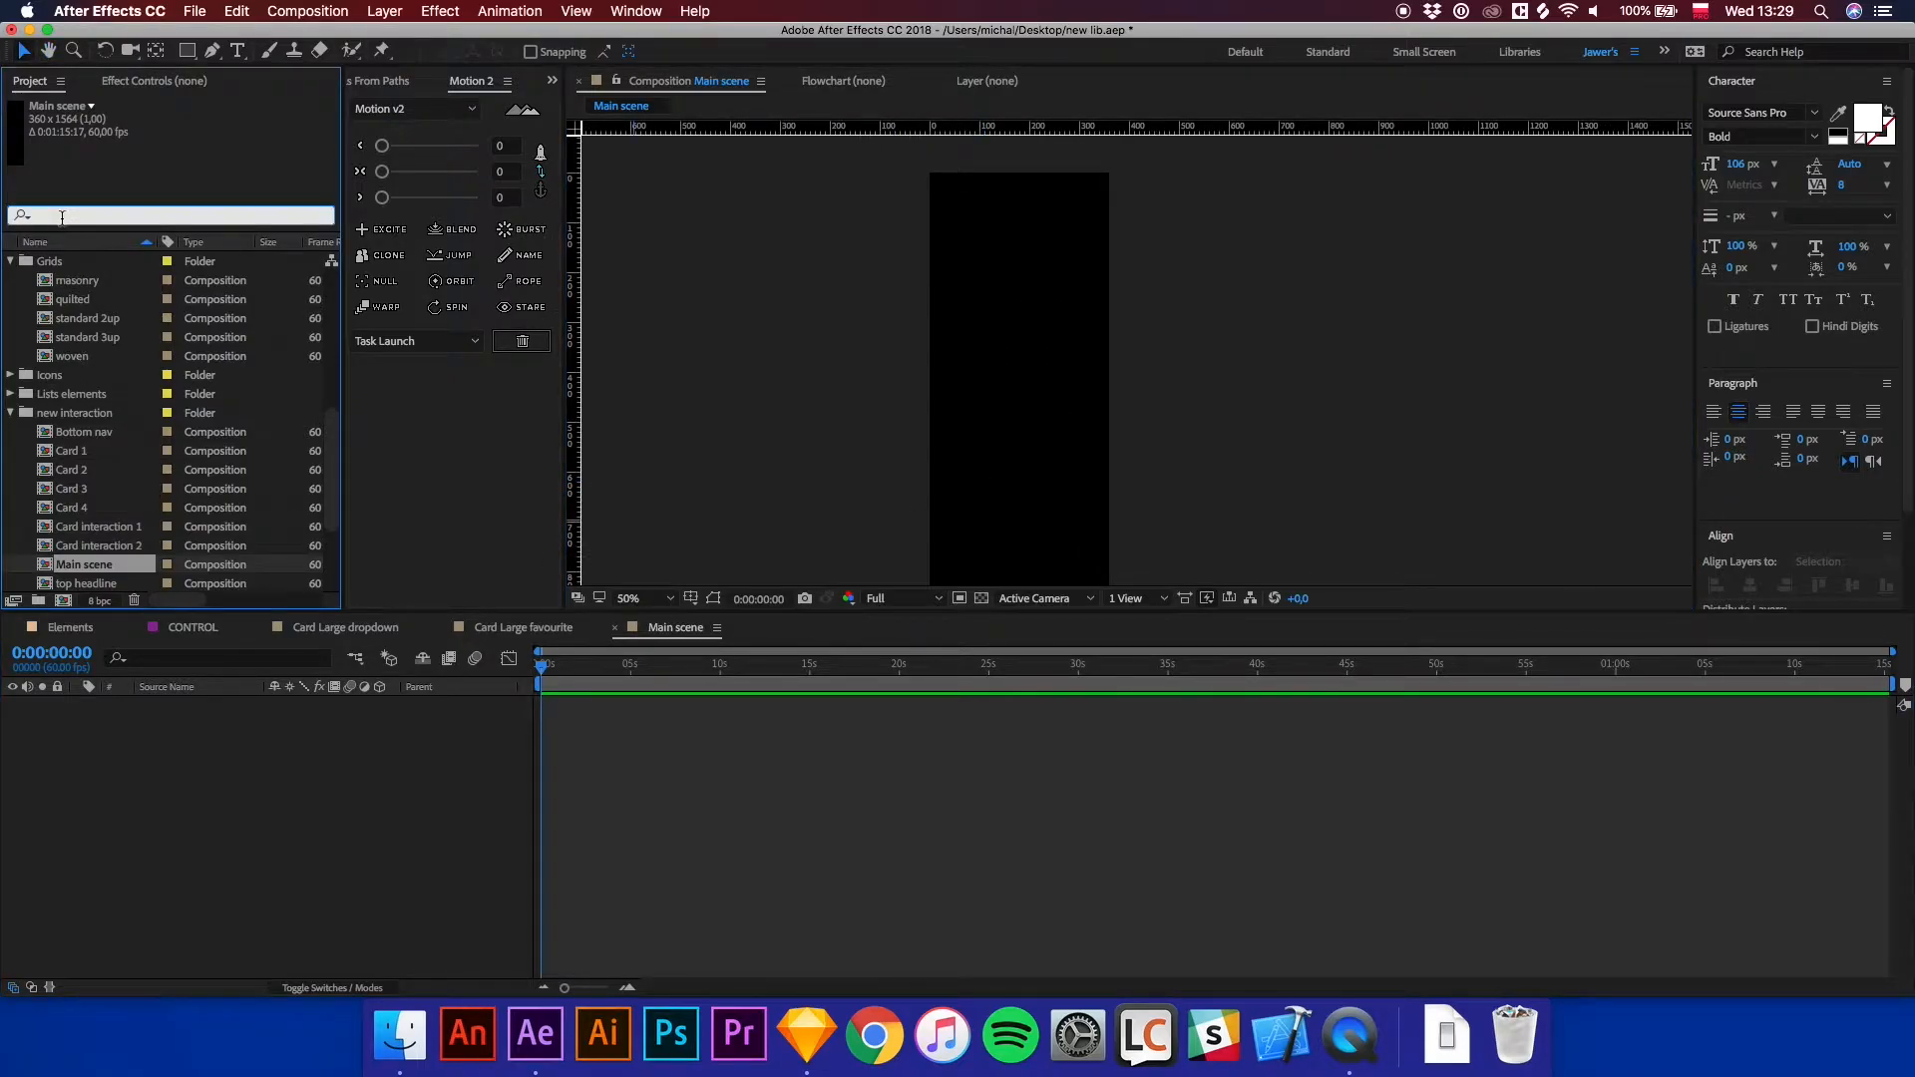
pyautogui.write('system')
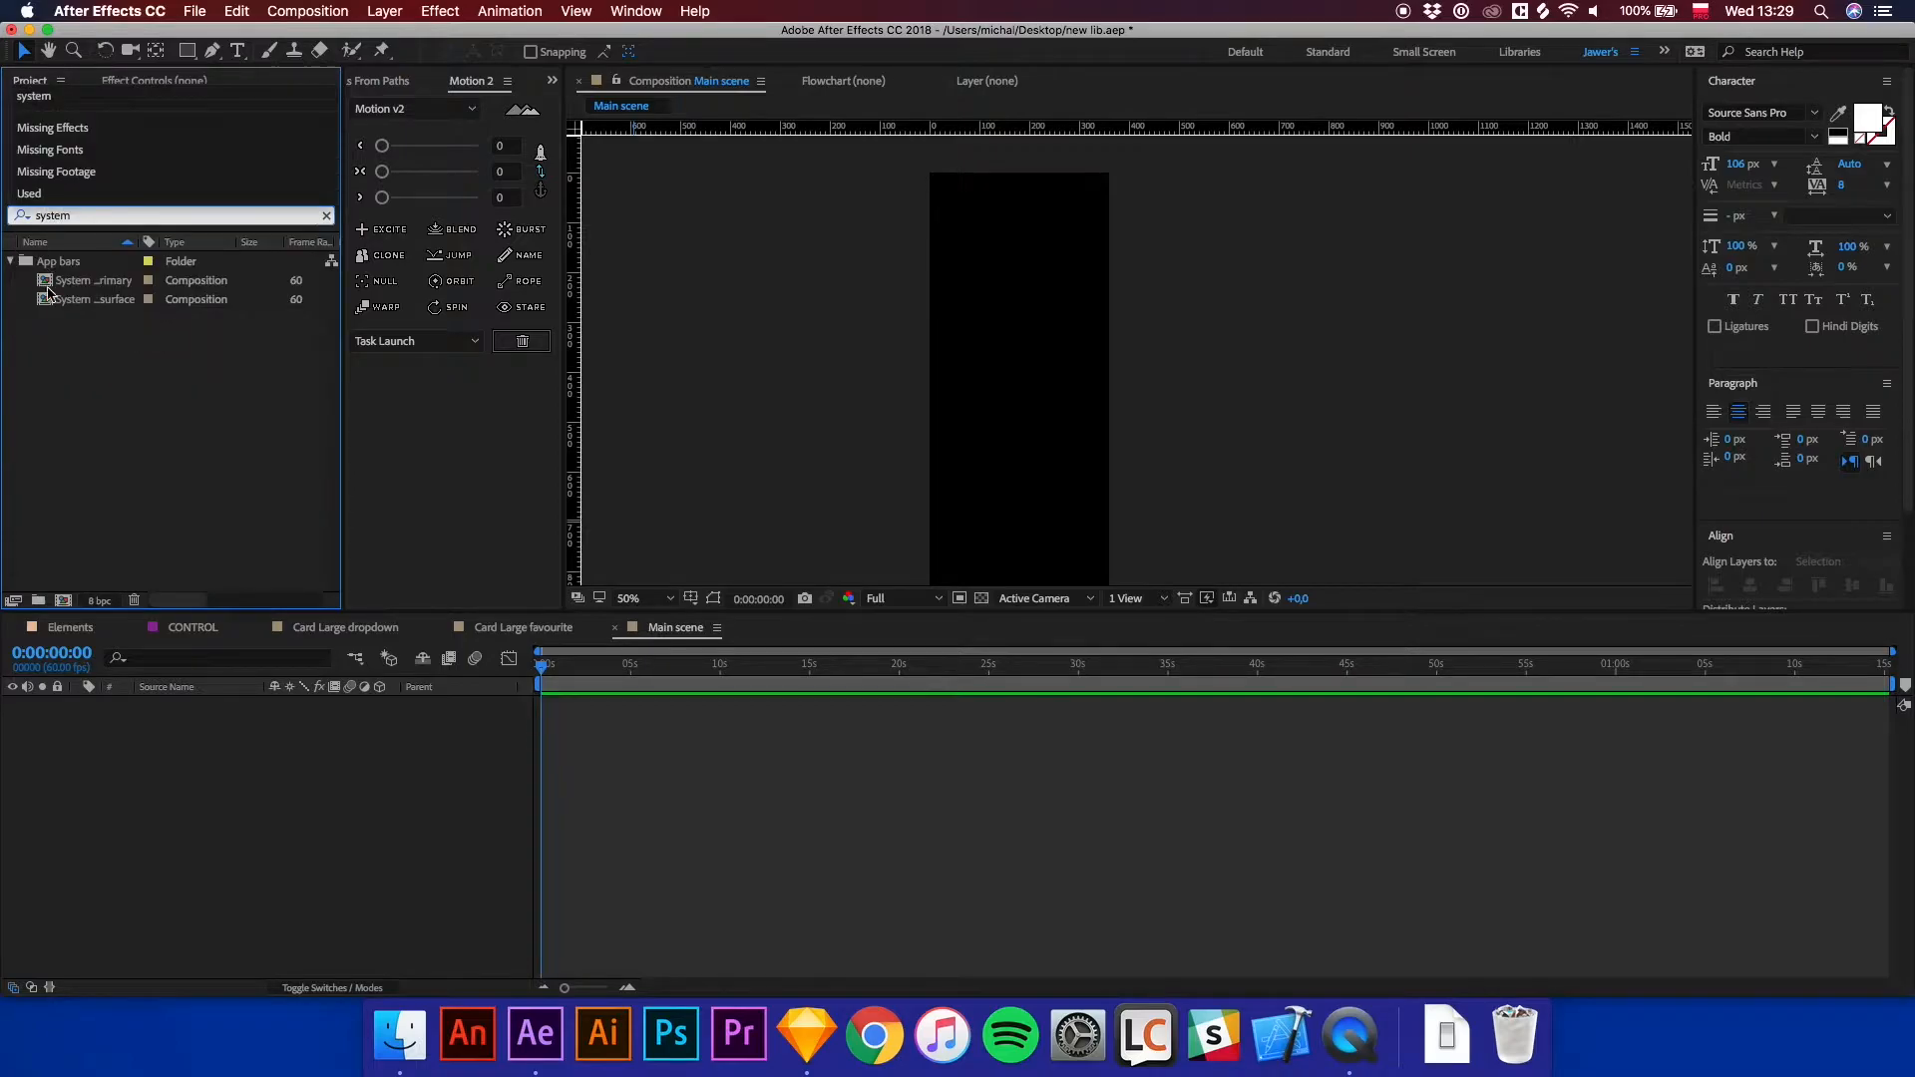
pyautogui.click(70, 287)
pyautogui.click(74, 299)
pyautogui.click(64, 284)
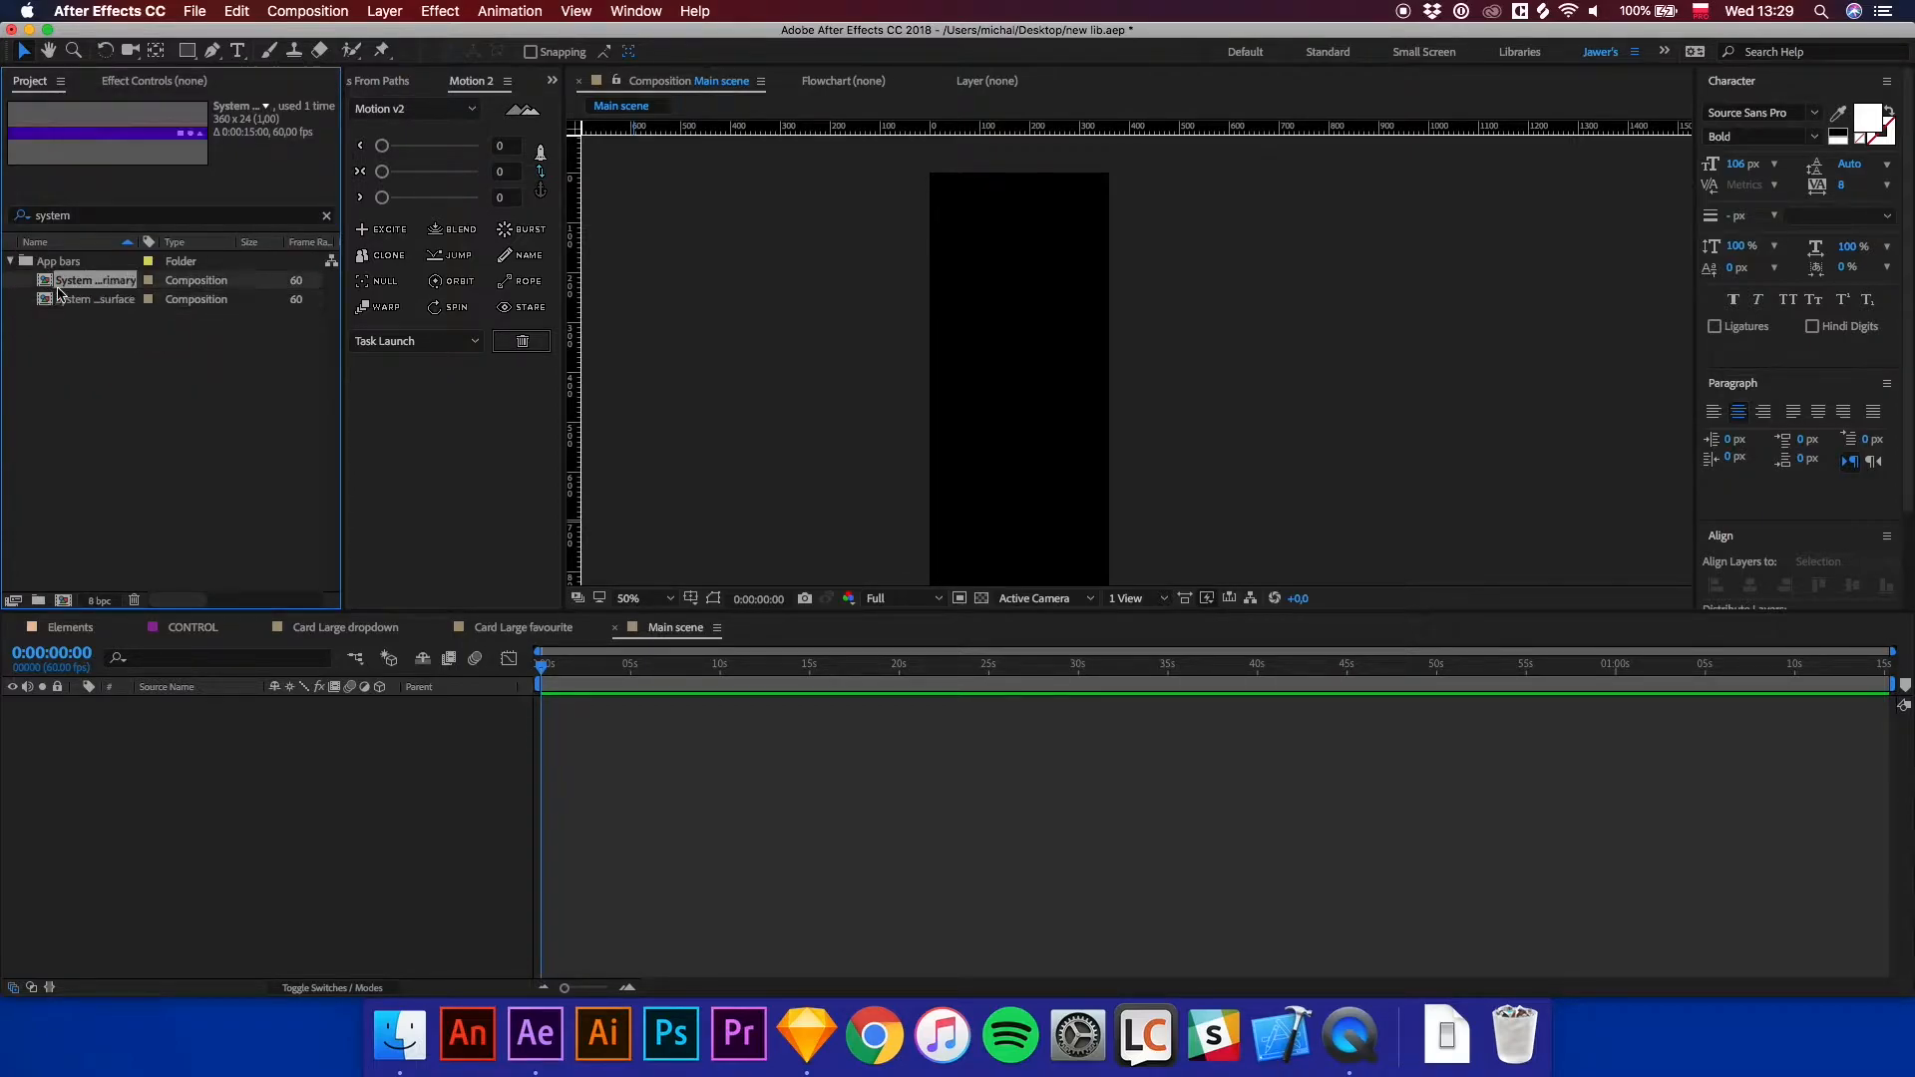
pyautogui.moveTo(46, 287); pyautogui.dragTo(616, 726)
pyautogui.click(11, 261)
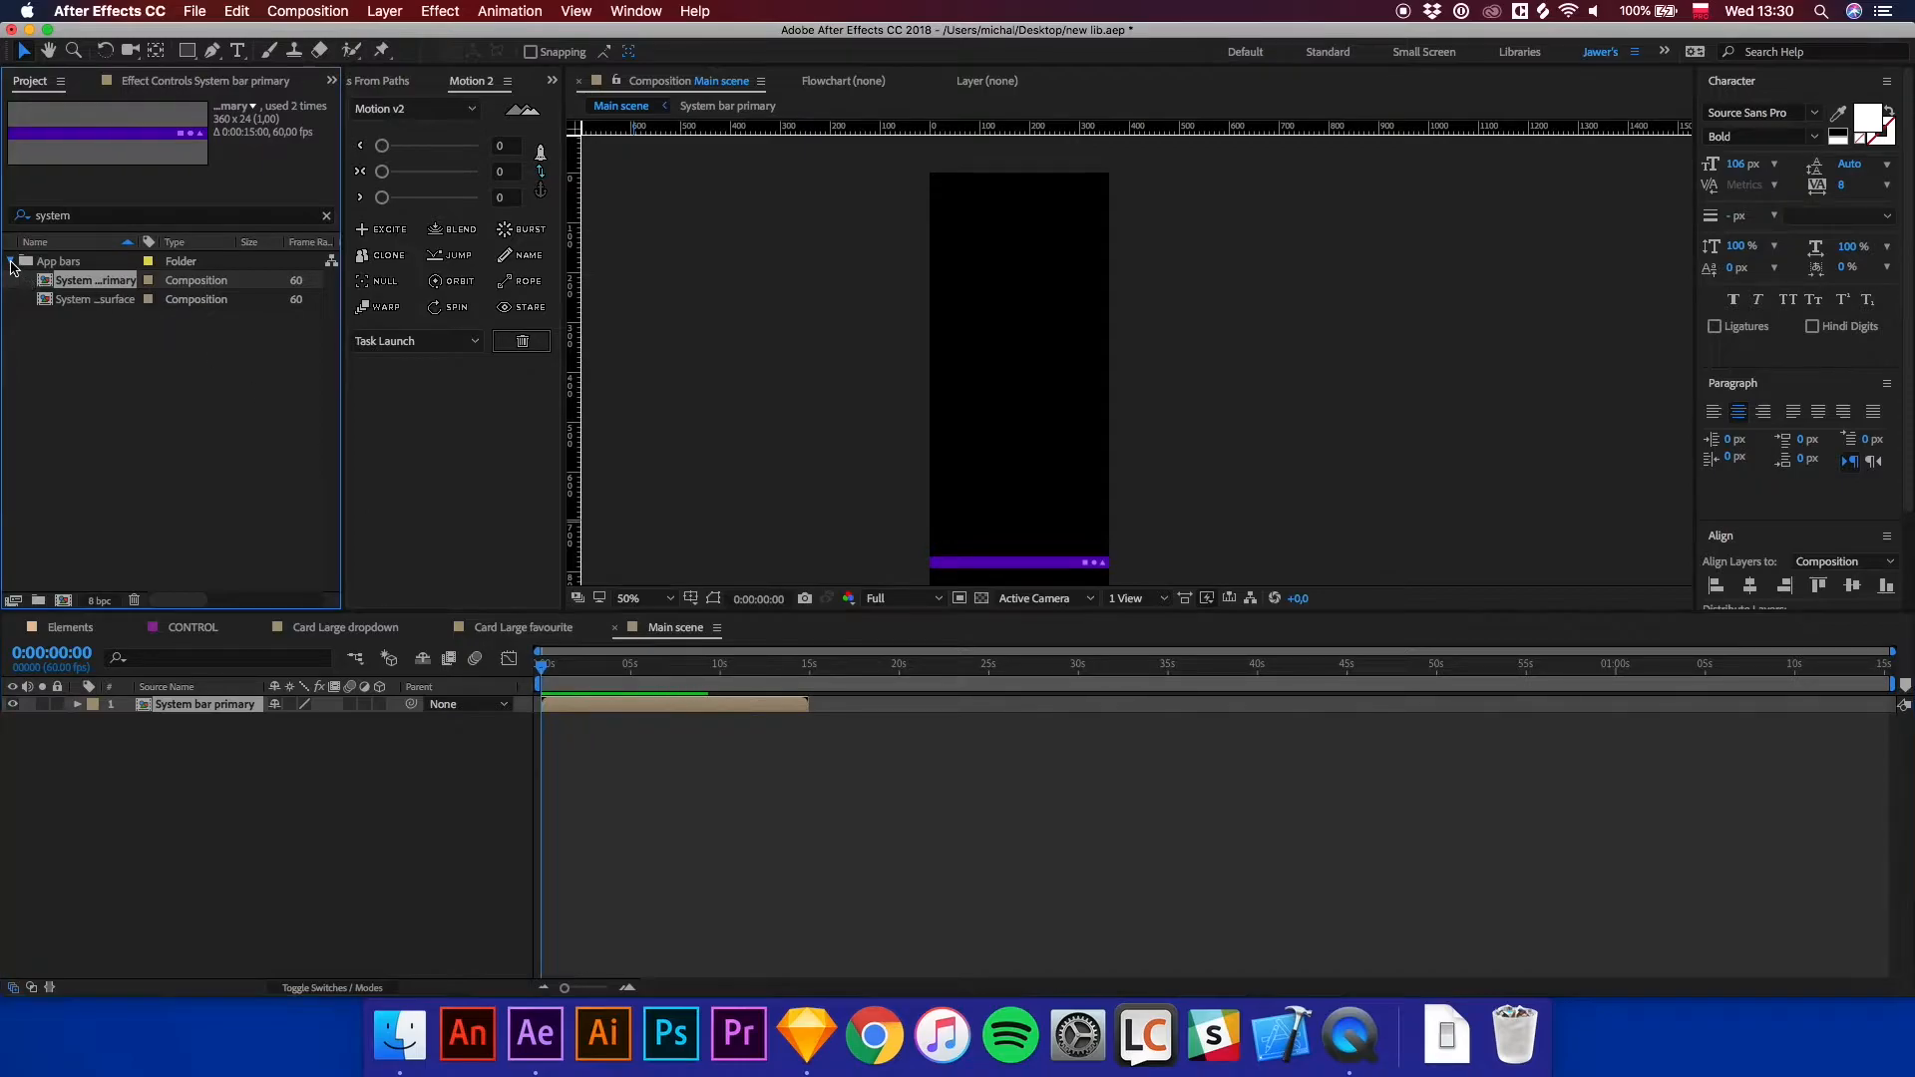
# Add Bottom nav, top headline and all the card compositions from the new interaction folder to the Main scene.
pyautogui.moveTo(73, 217); pyautogui.dragTo(22, 216)
pyautogui.press('BackSpace')
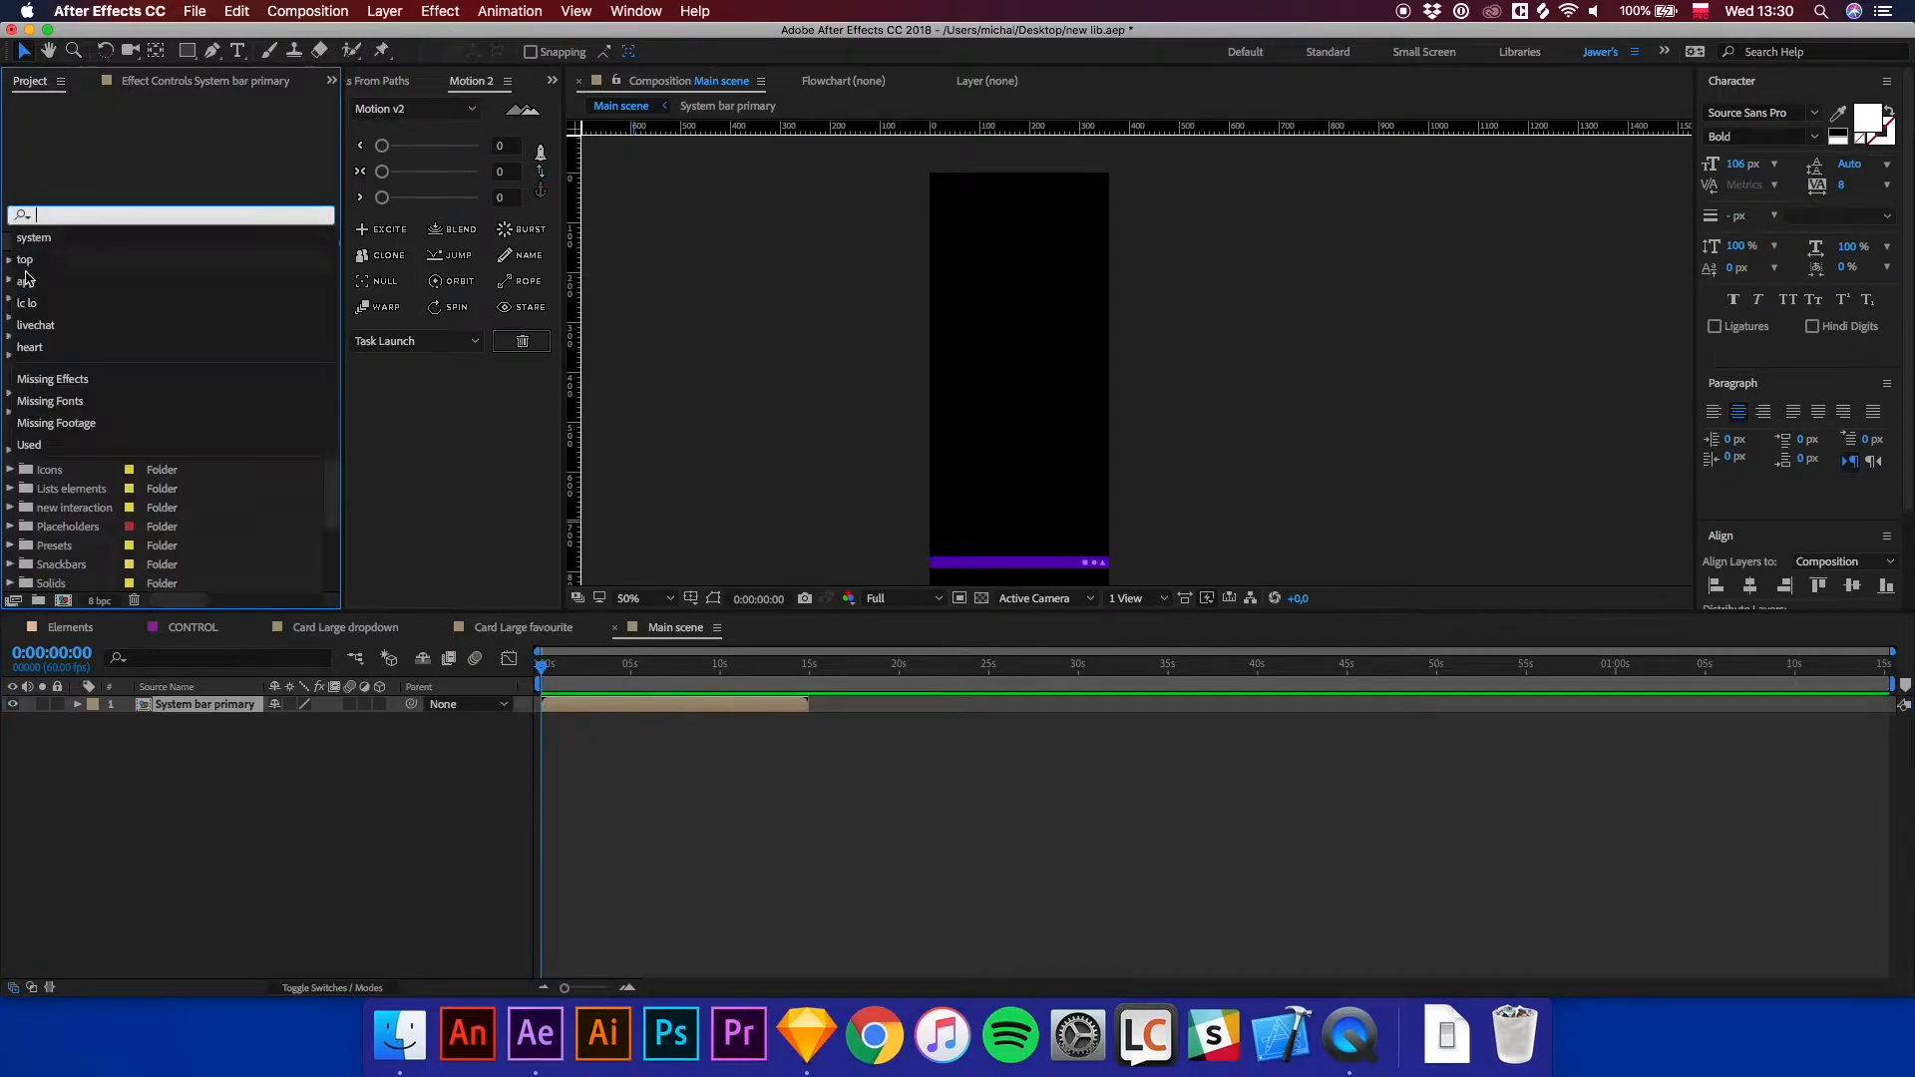
pyautogui.click(242, 490)
pyautogui.scroll(-3, 88, 483)
pyautogui.click(60, 435)
pyautogui.click(11, 432)
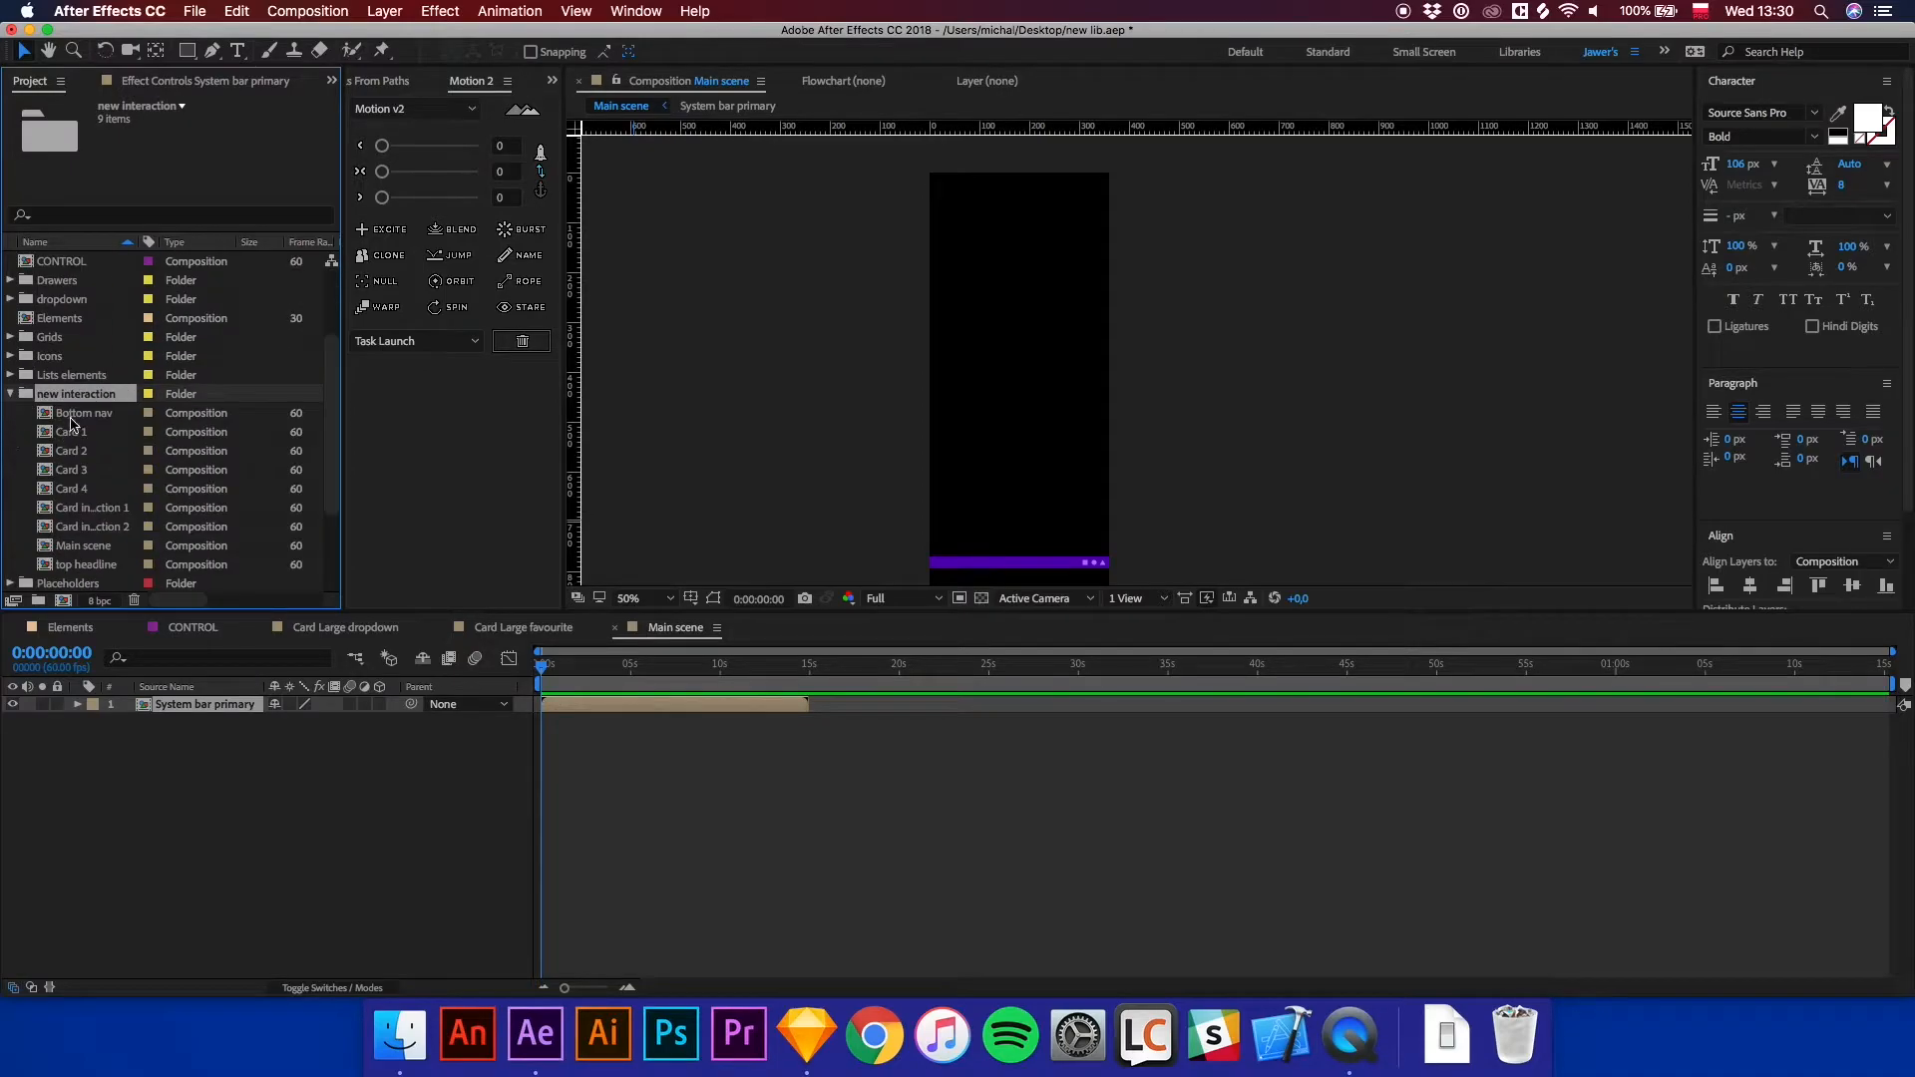
pyautogui.click(72, 416)
pyautogui.moveTo(82, 418); pyautogui.dragTo(152, 796)
pyautogui.moveTo(97, 570); pyautogui.dragTo(165, 718)
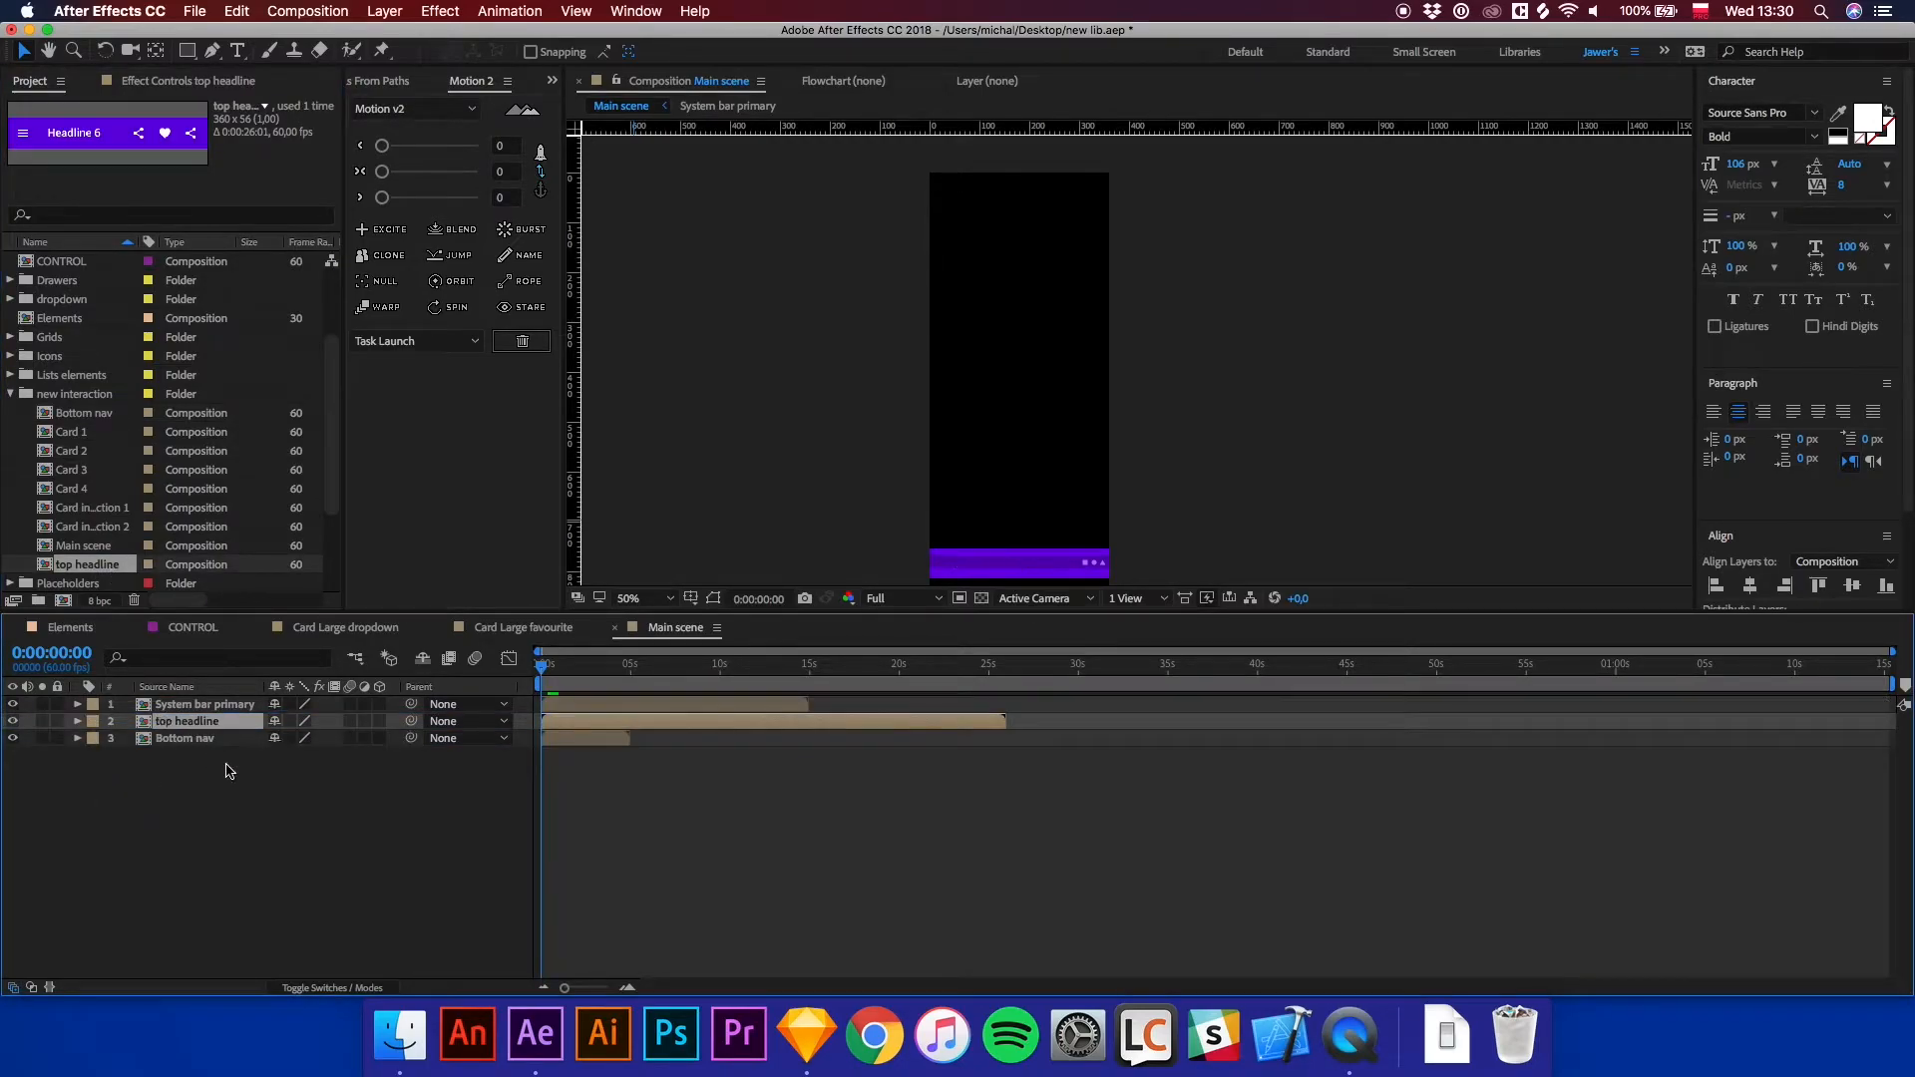
pyautogui.moveTo(68, 436); pyautogui.dragTo(174, 838)
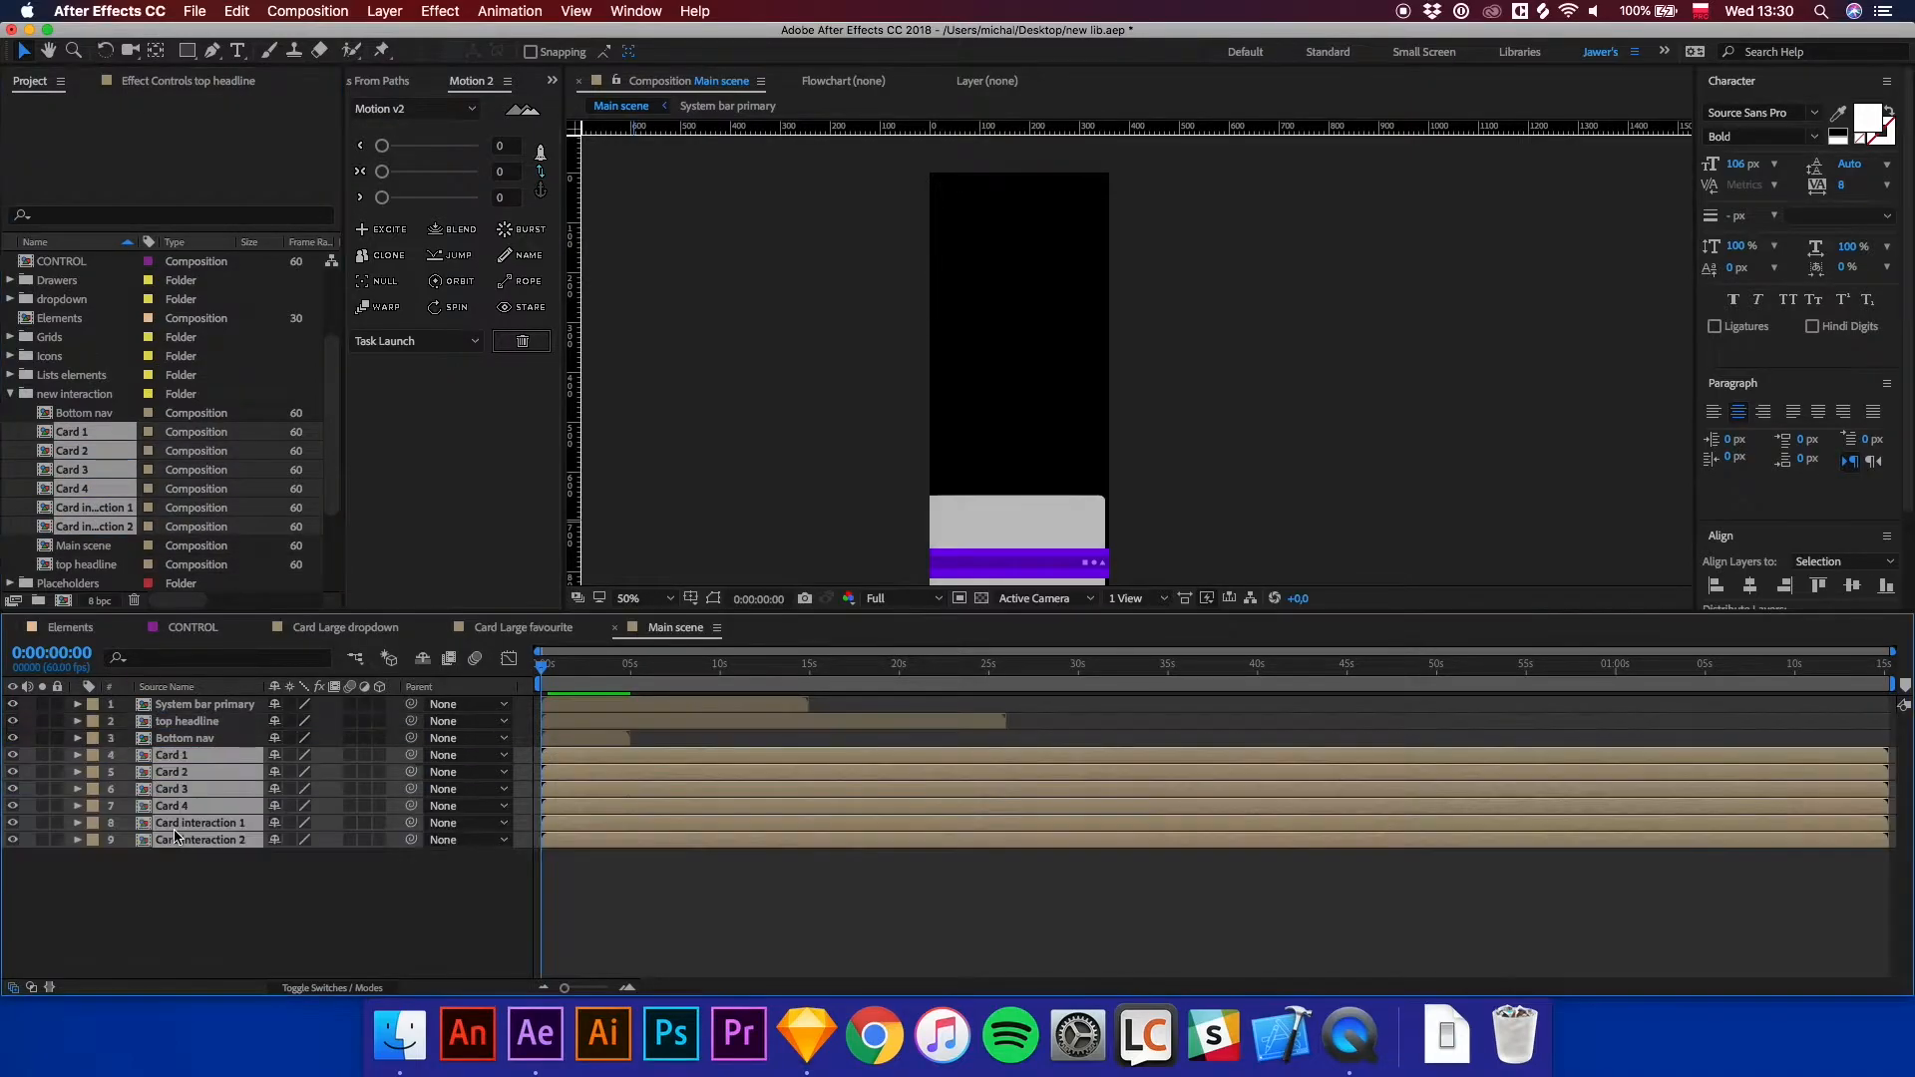
# Hide the Card interaction 2 layer.
pyautogui.press(',')
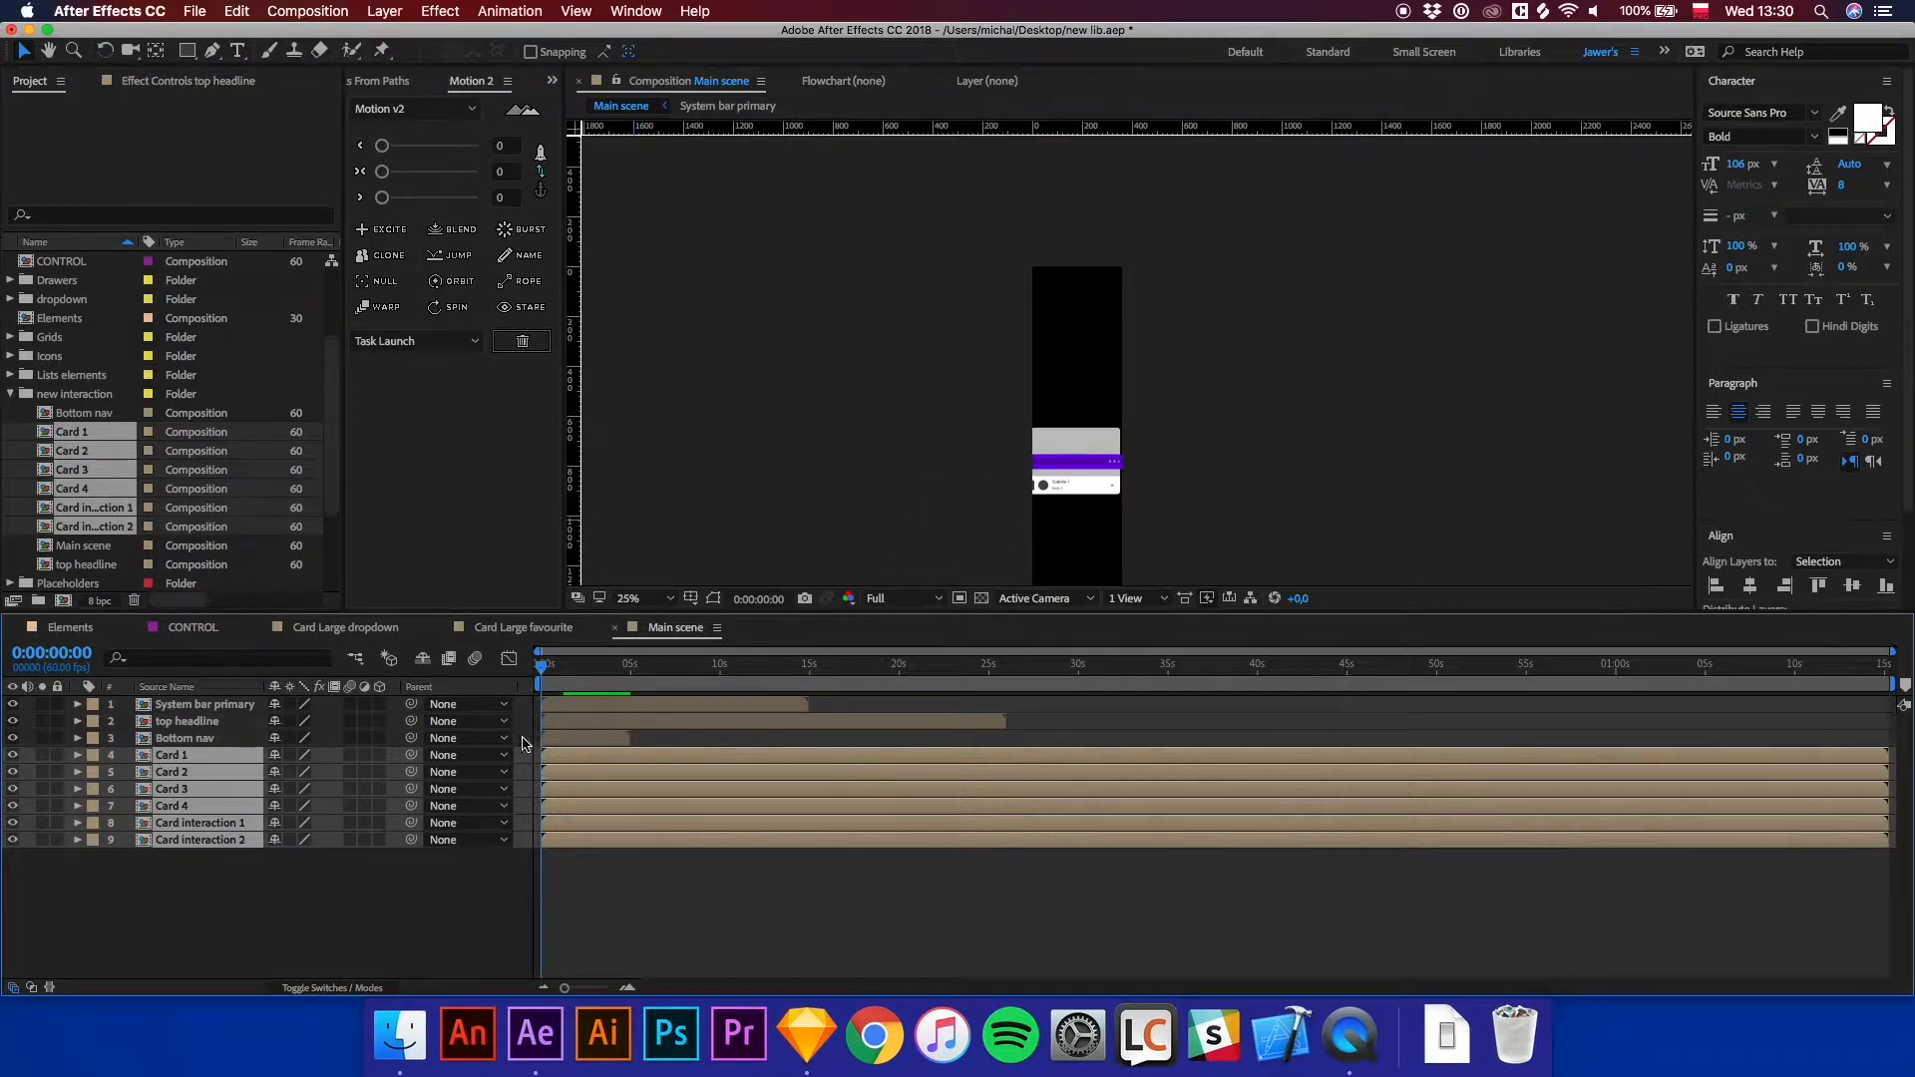
pyautogui.click(172, 878)
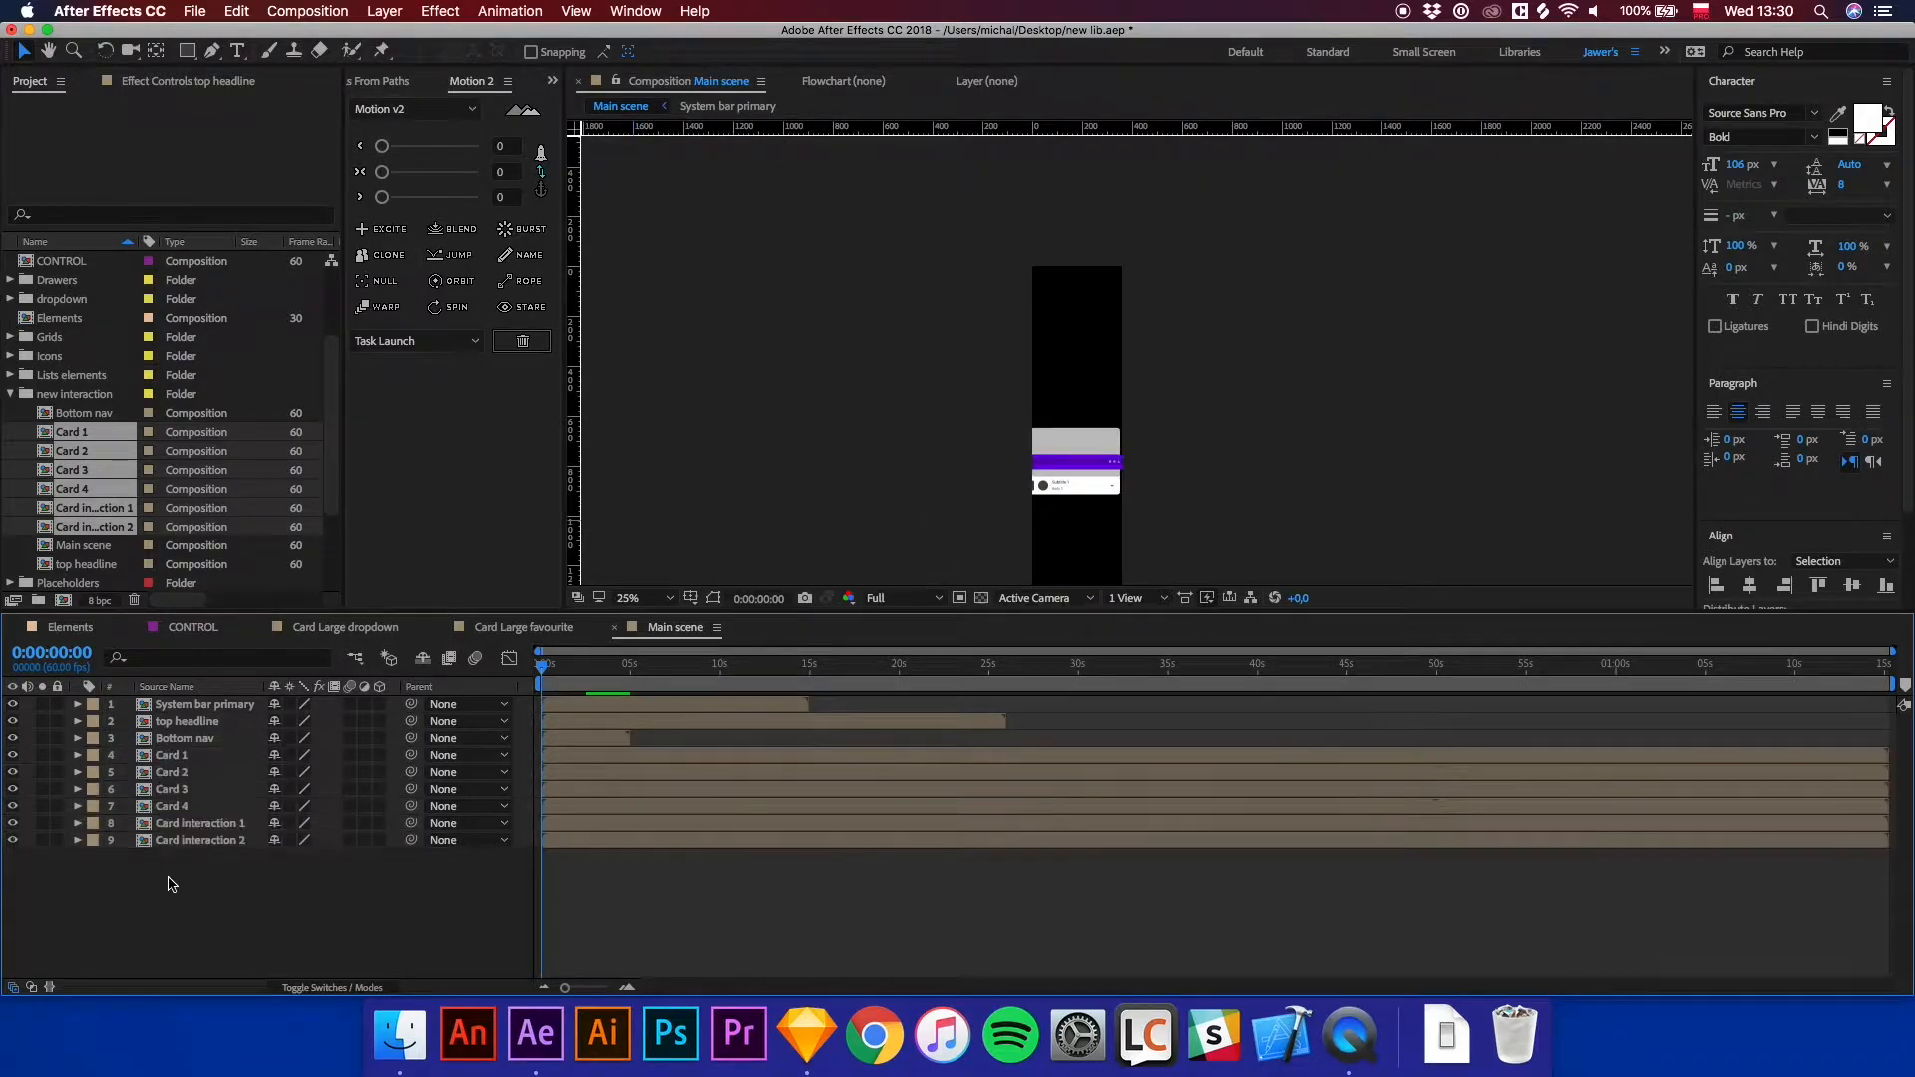
pyautogui.click(213, 843)
pyautogui.click(14, 840)
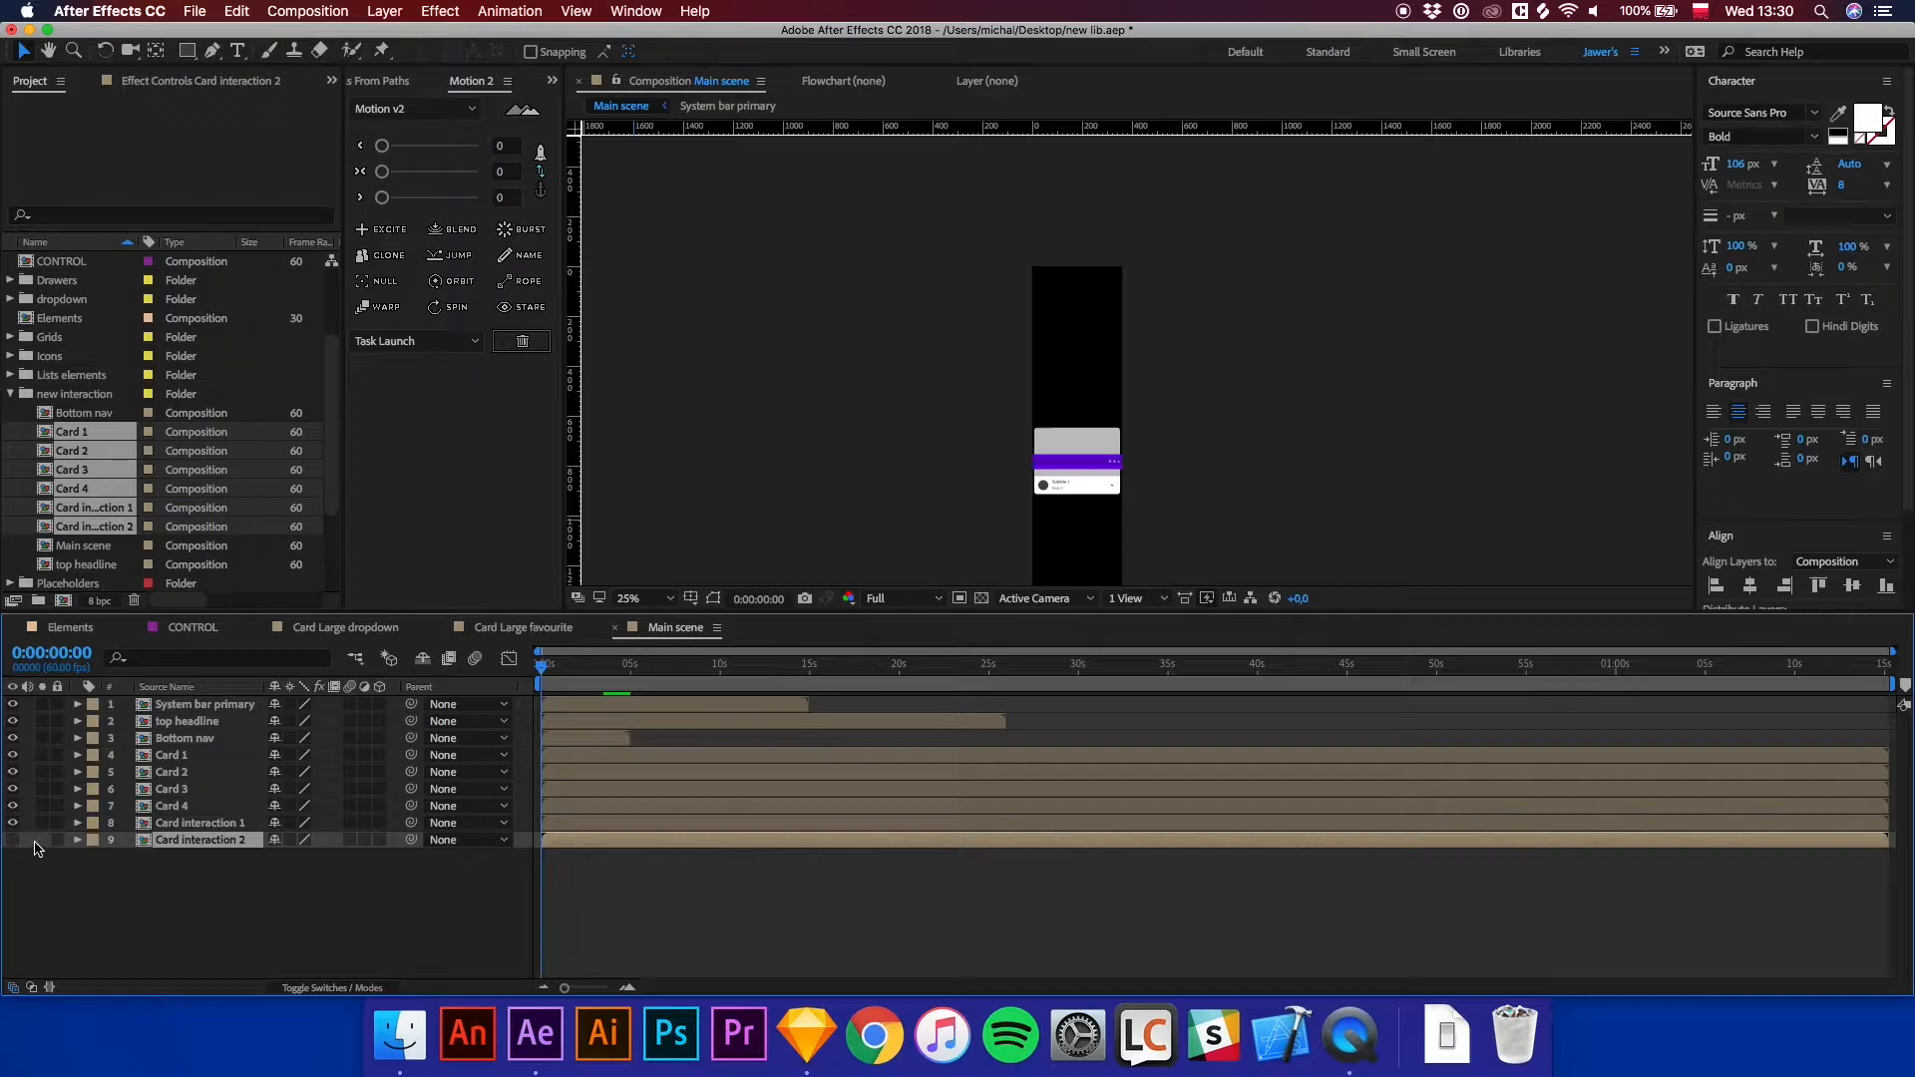
# Move the System bar primary and top headline layers together up to the top of the Main scene frame.
pyautogui.click(568, 825)
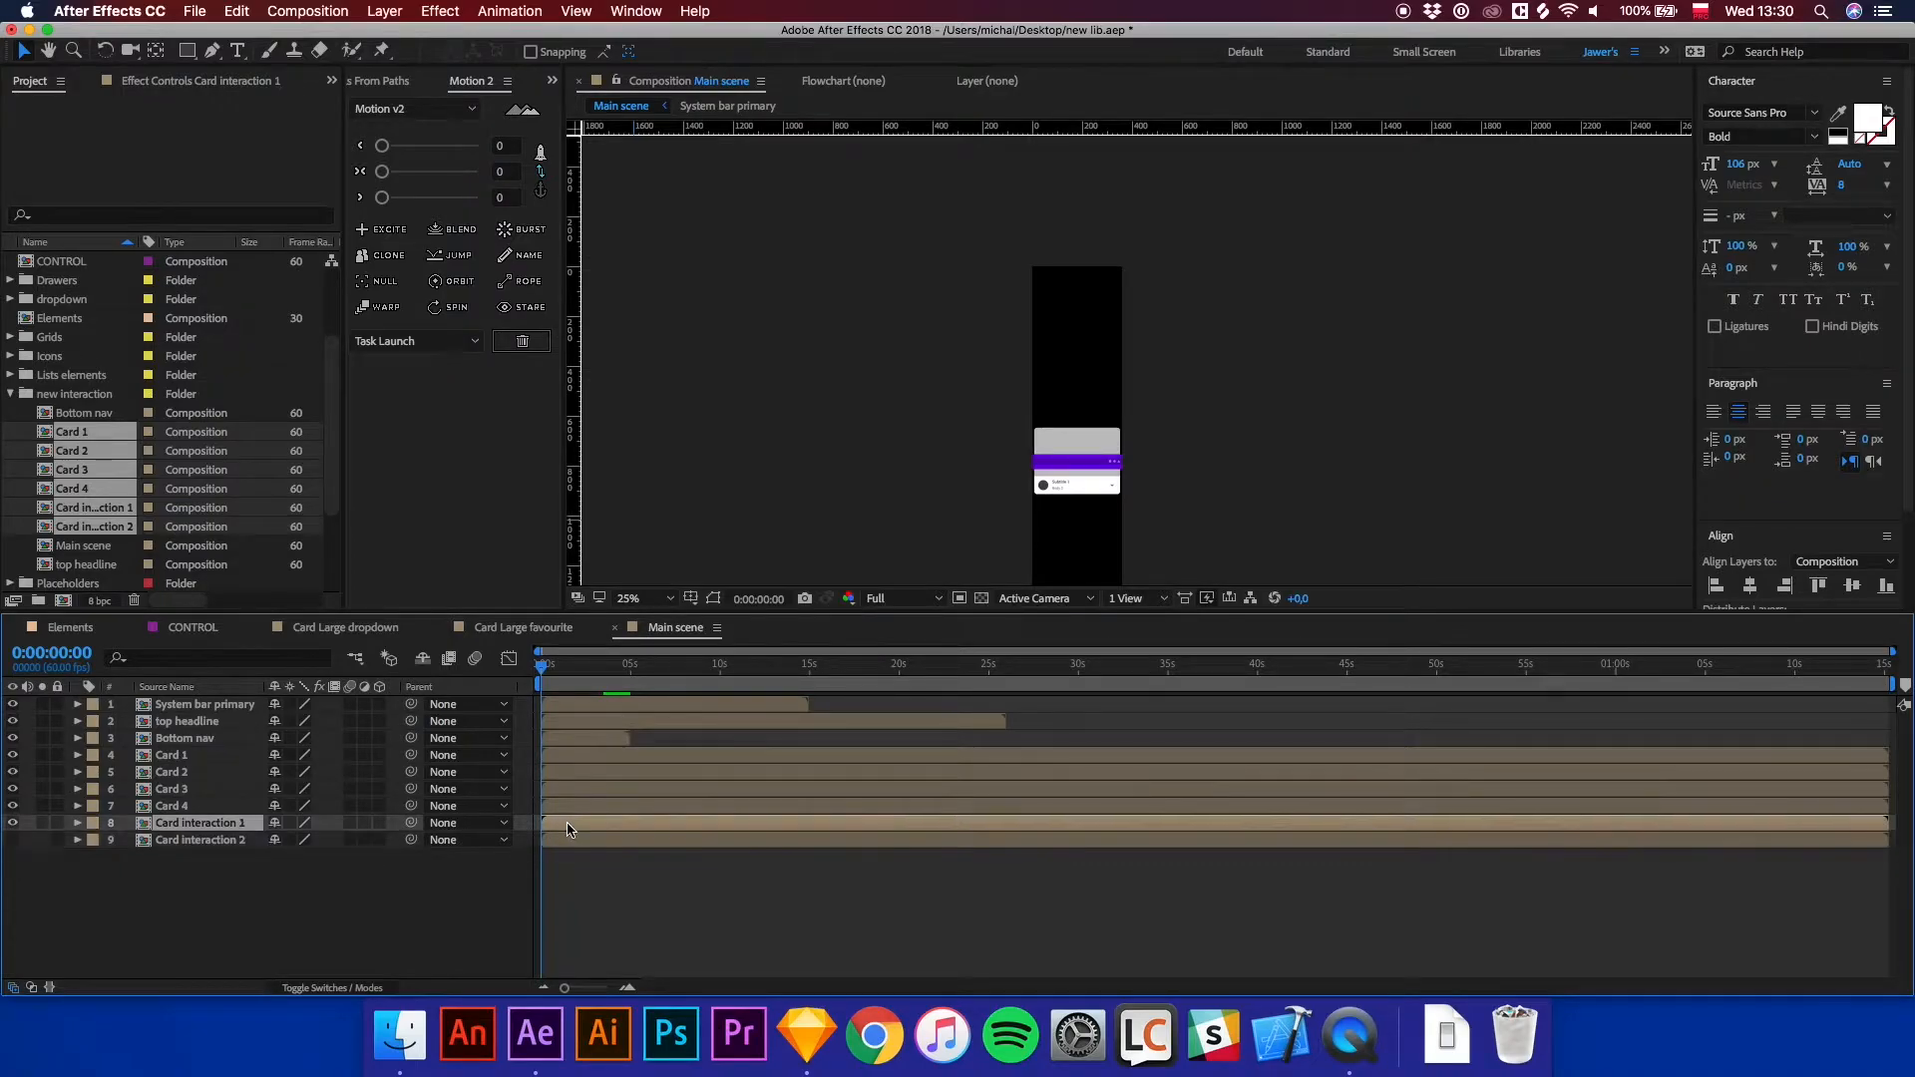
pyautogui.click(201, 705)
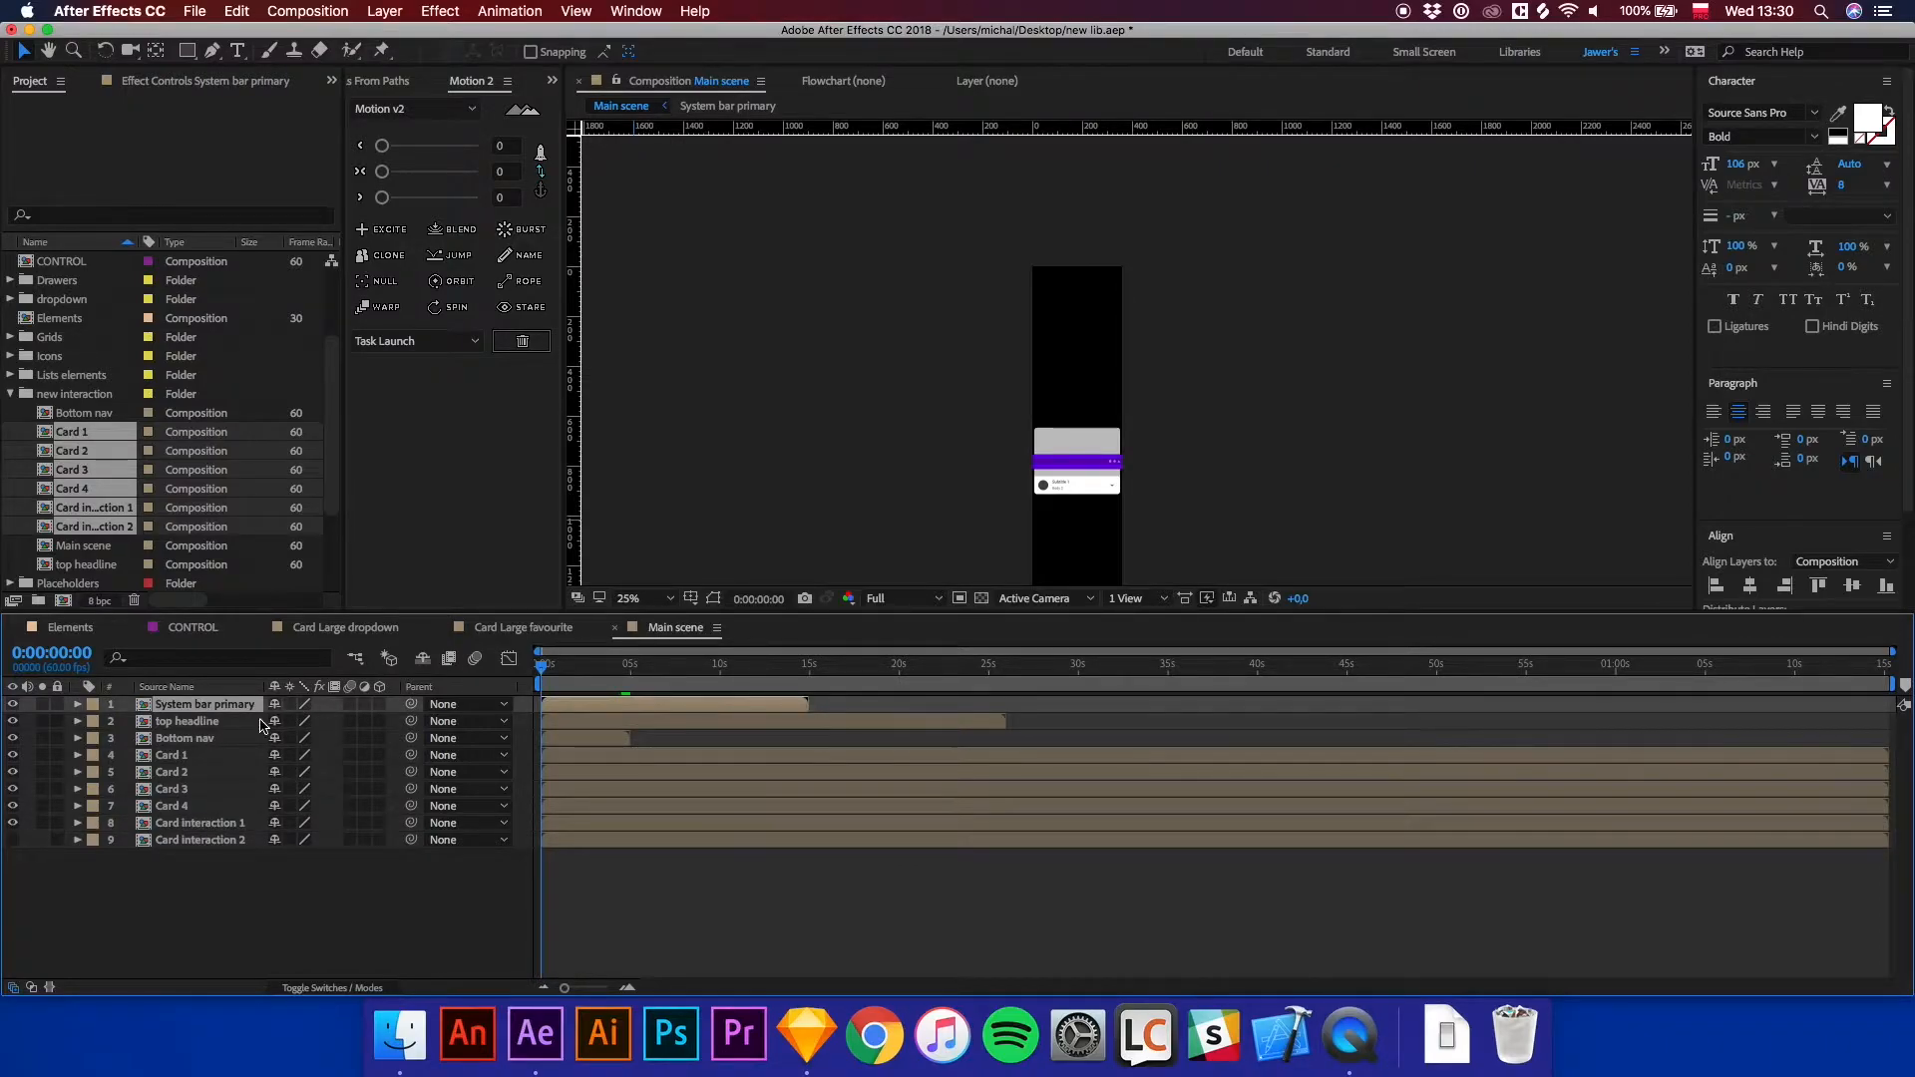
pyautogui.keyDown('shift'); pyautogui.click(200, 723); pyautogui.keyUp('shift')
pyautogui.press('.')
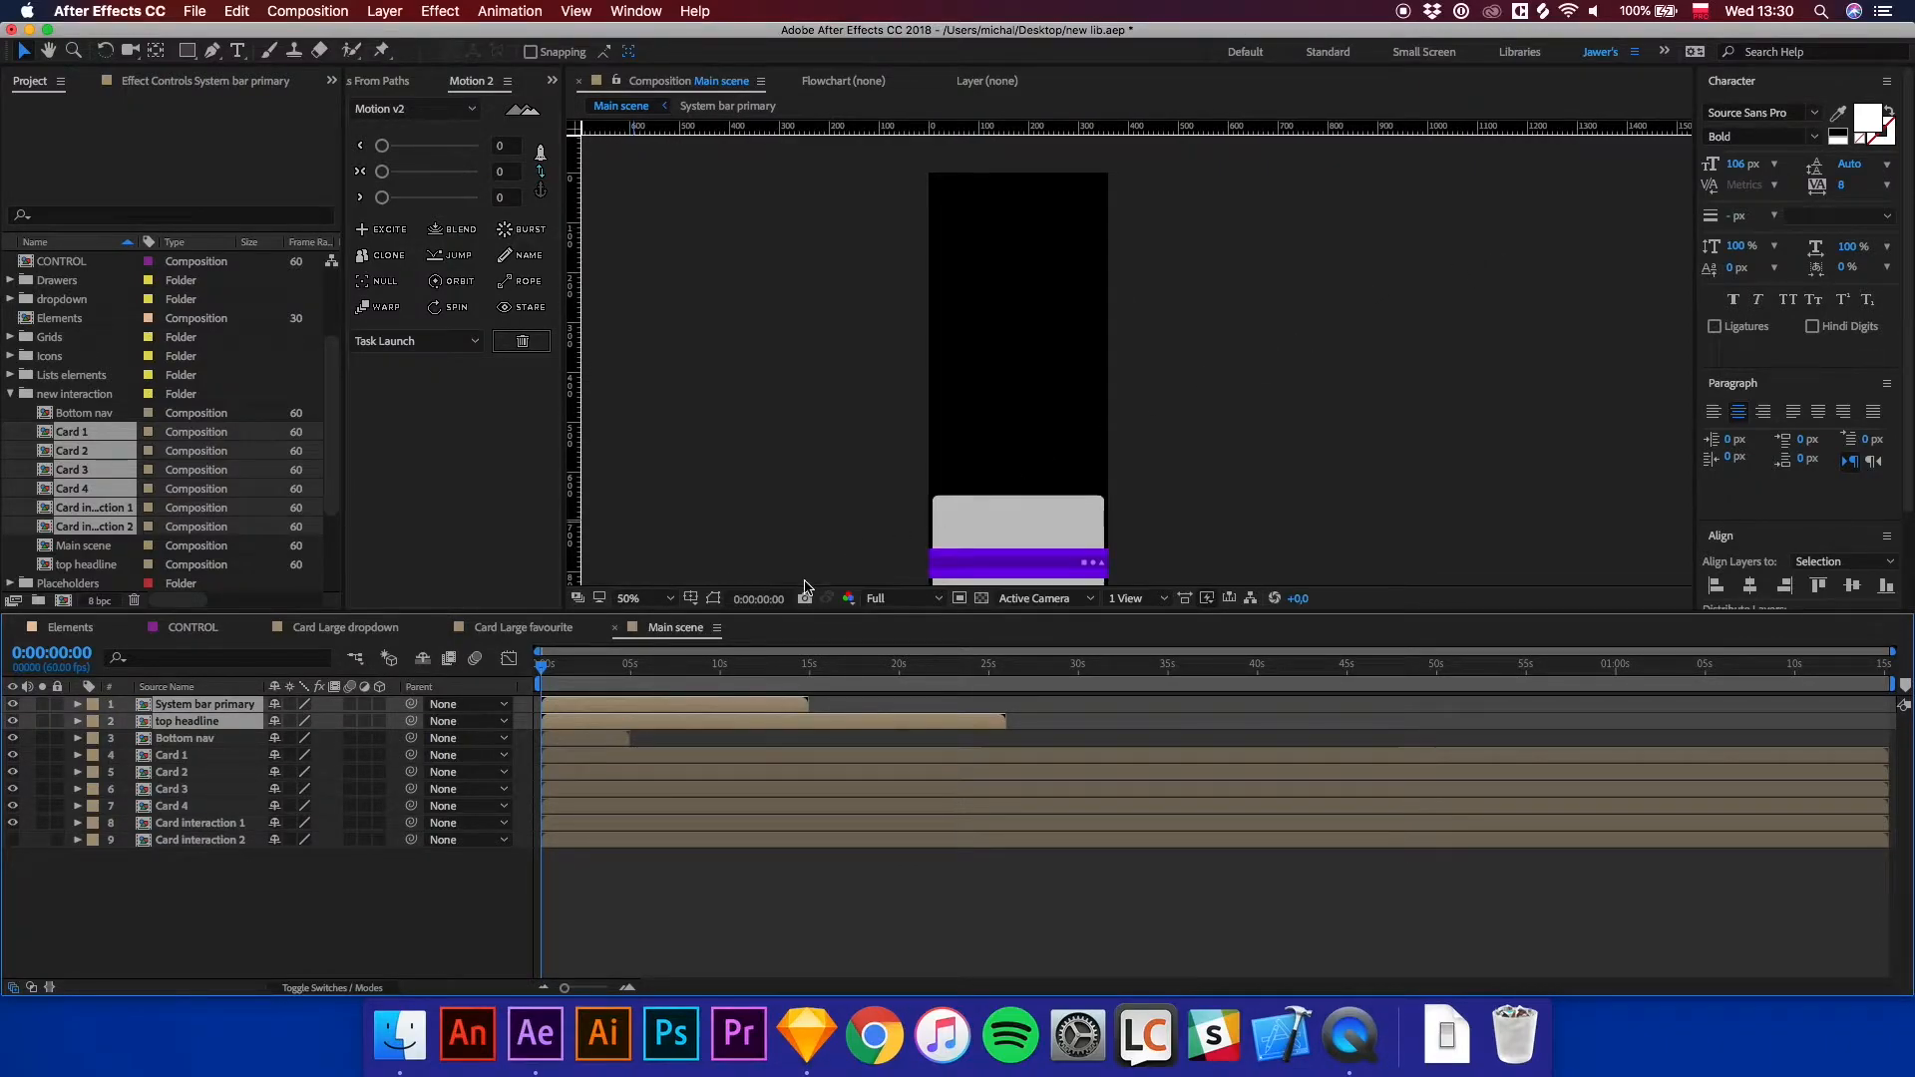
pyautogui.click(713, 598)
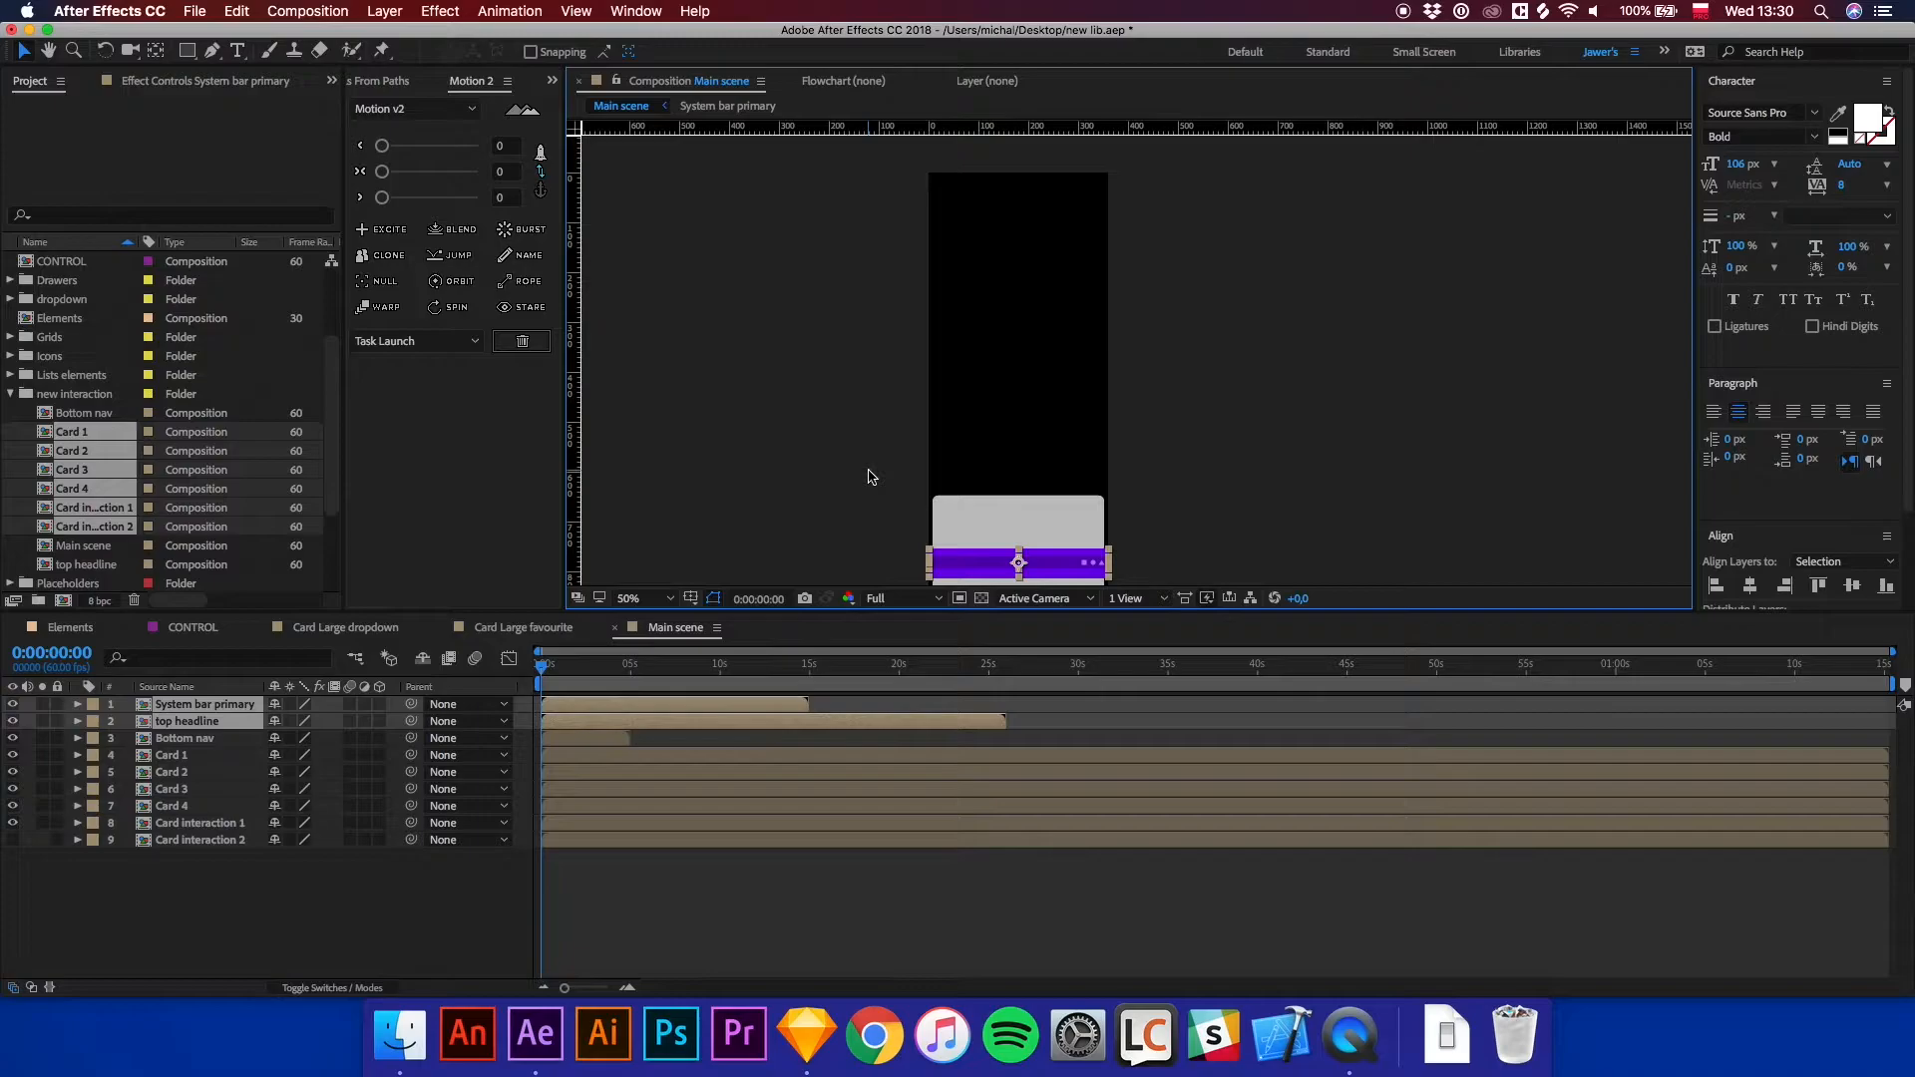
pyautogui.hotkey('shift', 'Up')
pyautogui.hotkey('shift', 'Up')
pyautogui.hotkey('shift', 'Up')
pyautogui.hotkey('shift', 'Up')
pyautogui.hotkey('shift', 'Up')
pyautogui.hotkey('shift', 'Up')
pyautogui.hotkey('shift', 'Up')
pyautogui.hotkey('shift', 'Up')
pyautogui.hotkey('shift', 'Up')
pyautogui.hotkey('shift', 'Up')
pyautogui.hotkey('shift', 'Up')
pyautogui.hotkey('shift', 'Up')
pyautogui.hotkey('shift', 'Up')
pyautogui.hotkey('shift', 'Up')
pyautogui.hotkey('shift', 'Up')
pyautogui.hotkey('shift', 'Up')
pyautogui.hotkey('shift', 'Up')
pyautogui.hotkey('shift', 'Up')
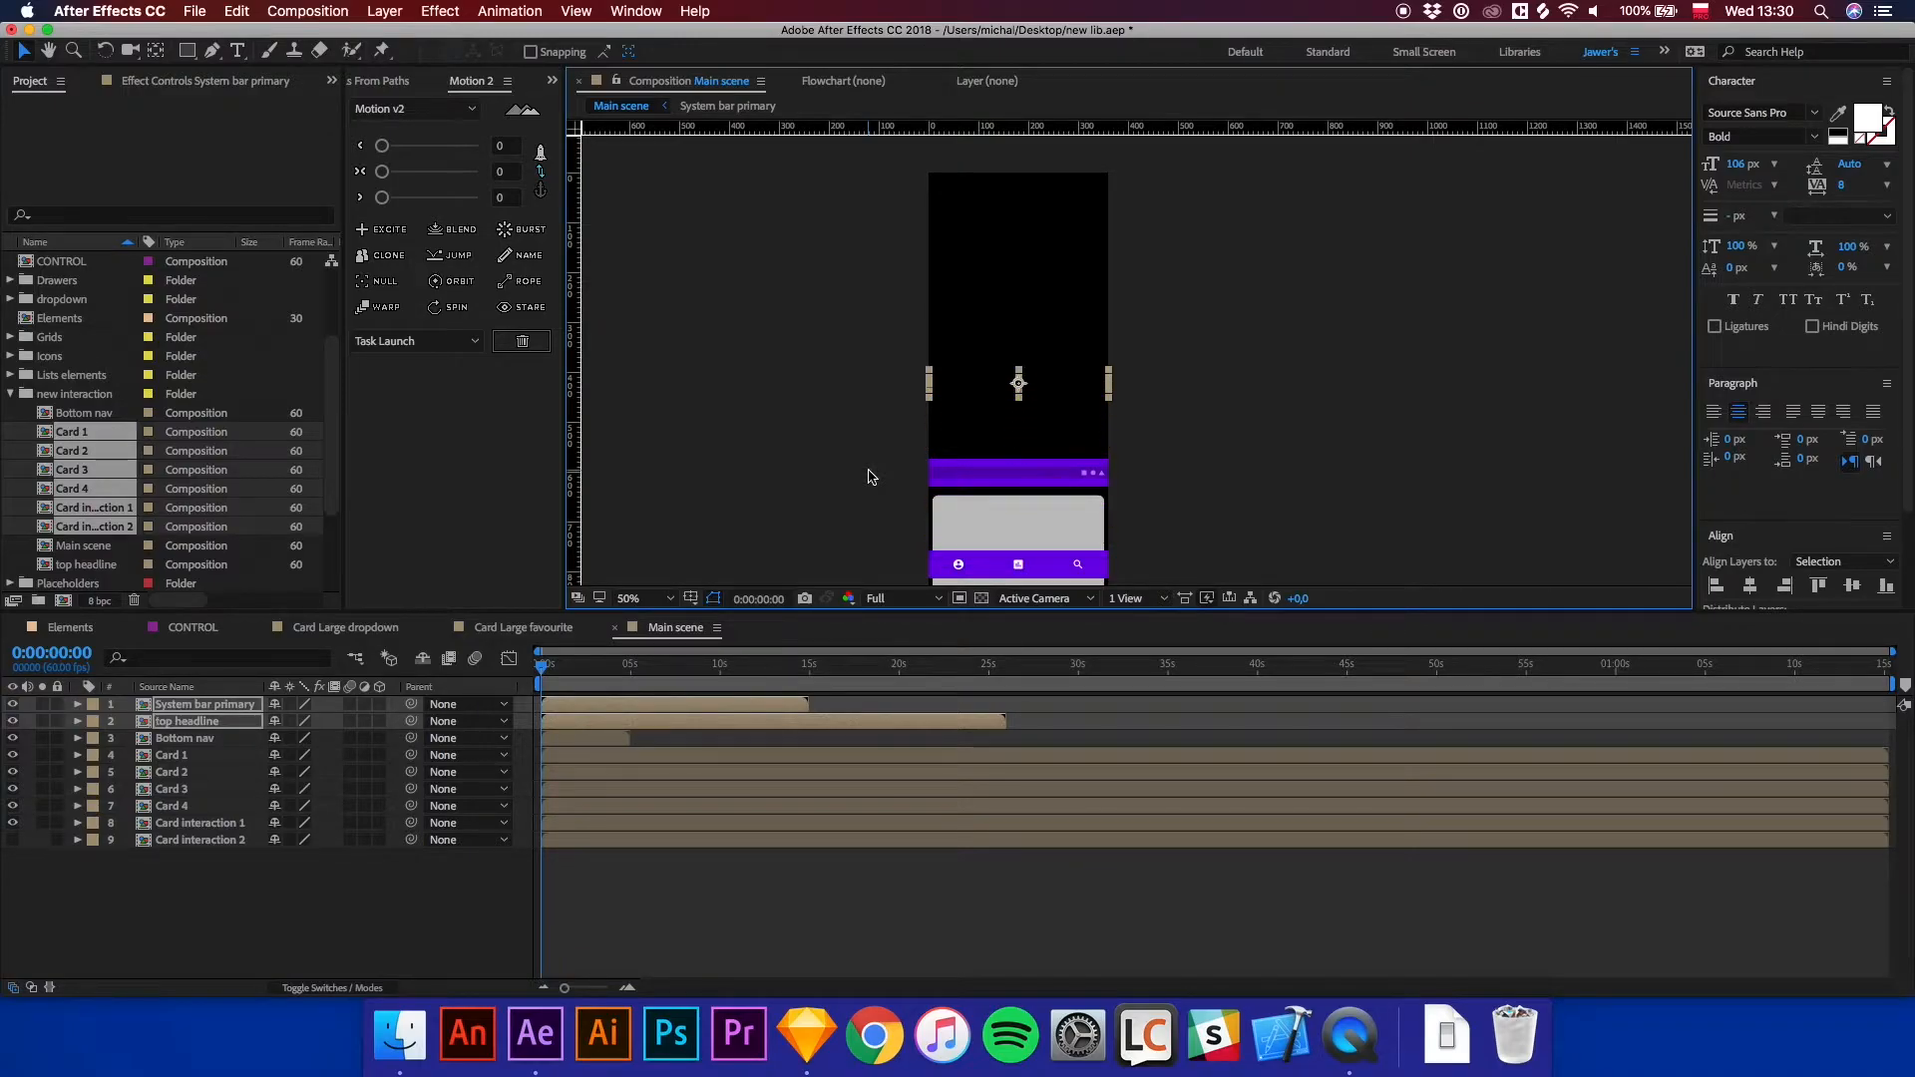
pyautogui.hotkey('shift', 'Up')
pyautogui.hotkey('shift', 'Up')
pyautogui.hotkey('shift', 'Up')
pyautogui.hotkey('shift', 'Up')
pyautogui.hotkey('shift', 'Up')
pyautogui.hotkey('shift', 'Up')
pyautogui.hotkey('shift', 'Up')
pyautogui.hotkey('shift', 'Up')
pyautogui.hotkey('shift', 'Up')
pyautogui.hotkey('shift', 'Up')
pyautogui.hotkey('shift', 'Up')
pyautogui.hotkey('shift', 'Up')
pyautogui.hotkey('shift', 'Up')
pyautogui.hotkey('shift', 'Up')
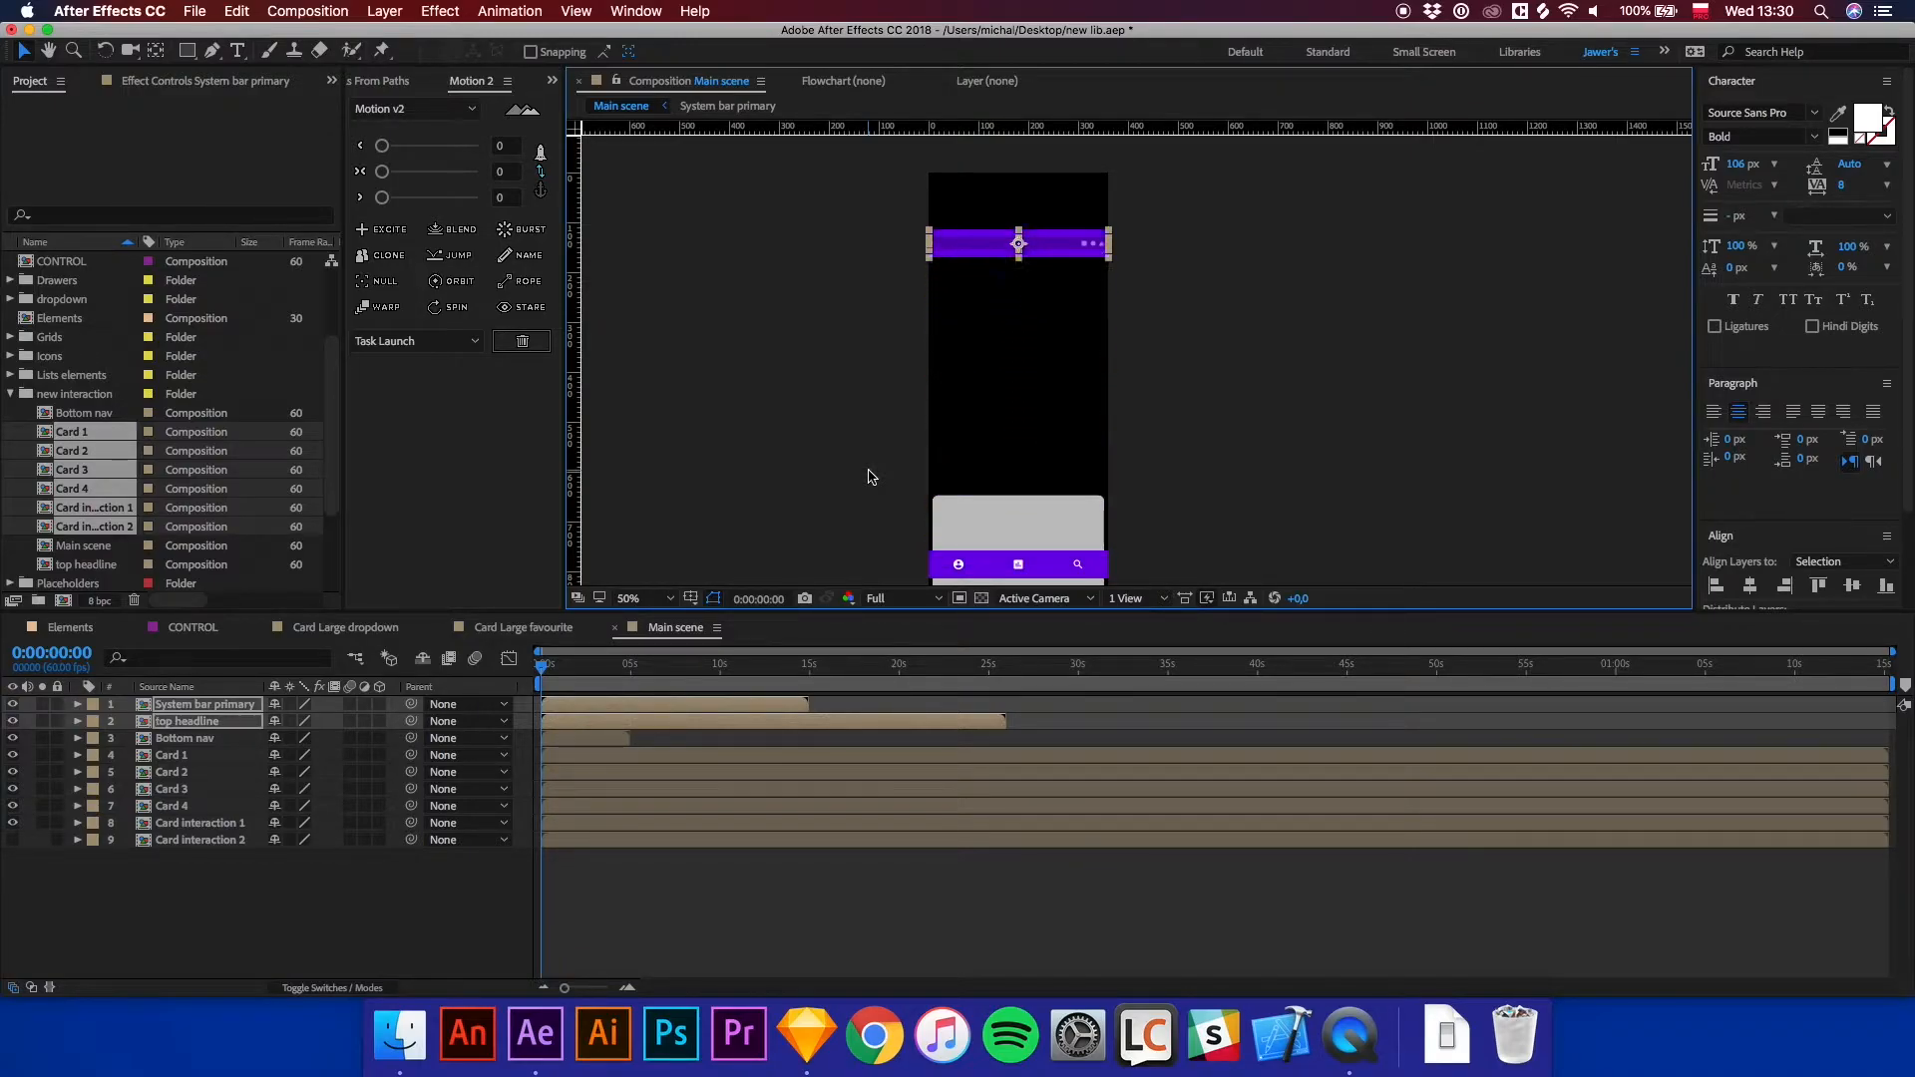
pyautogui.scroll(3, 1050, 369)
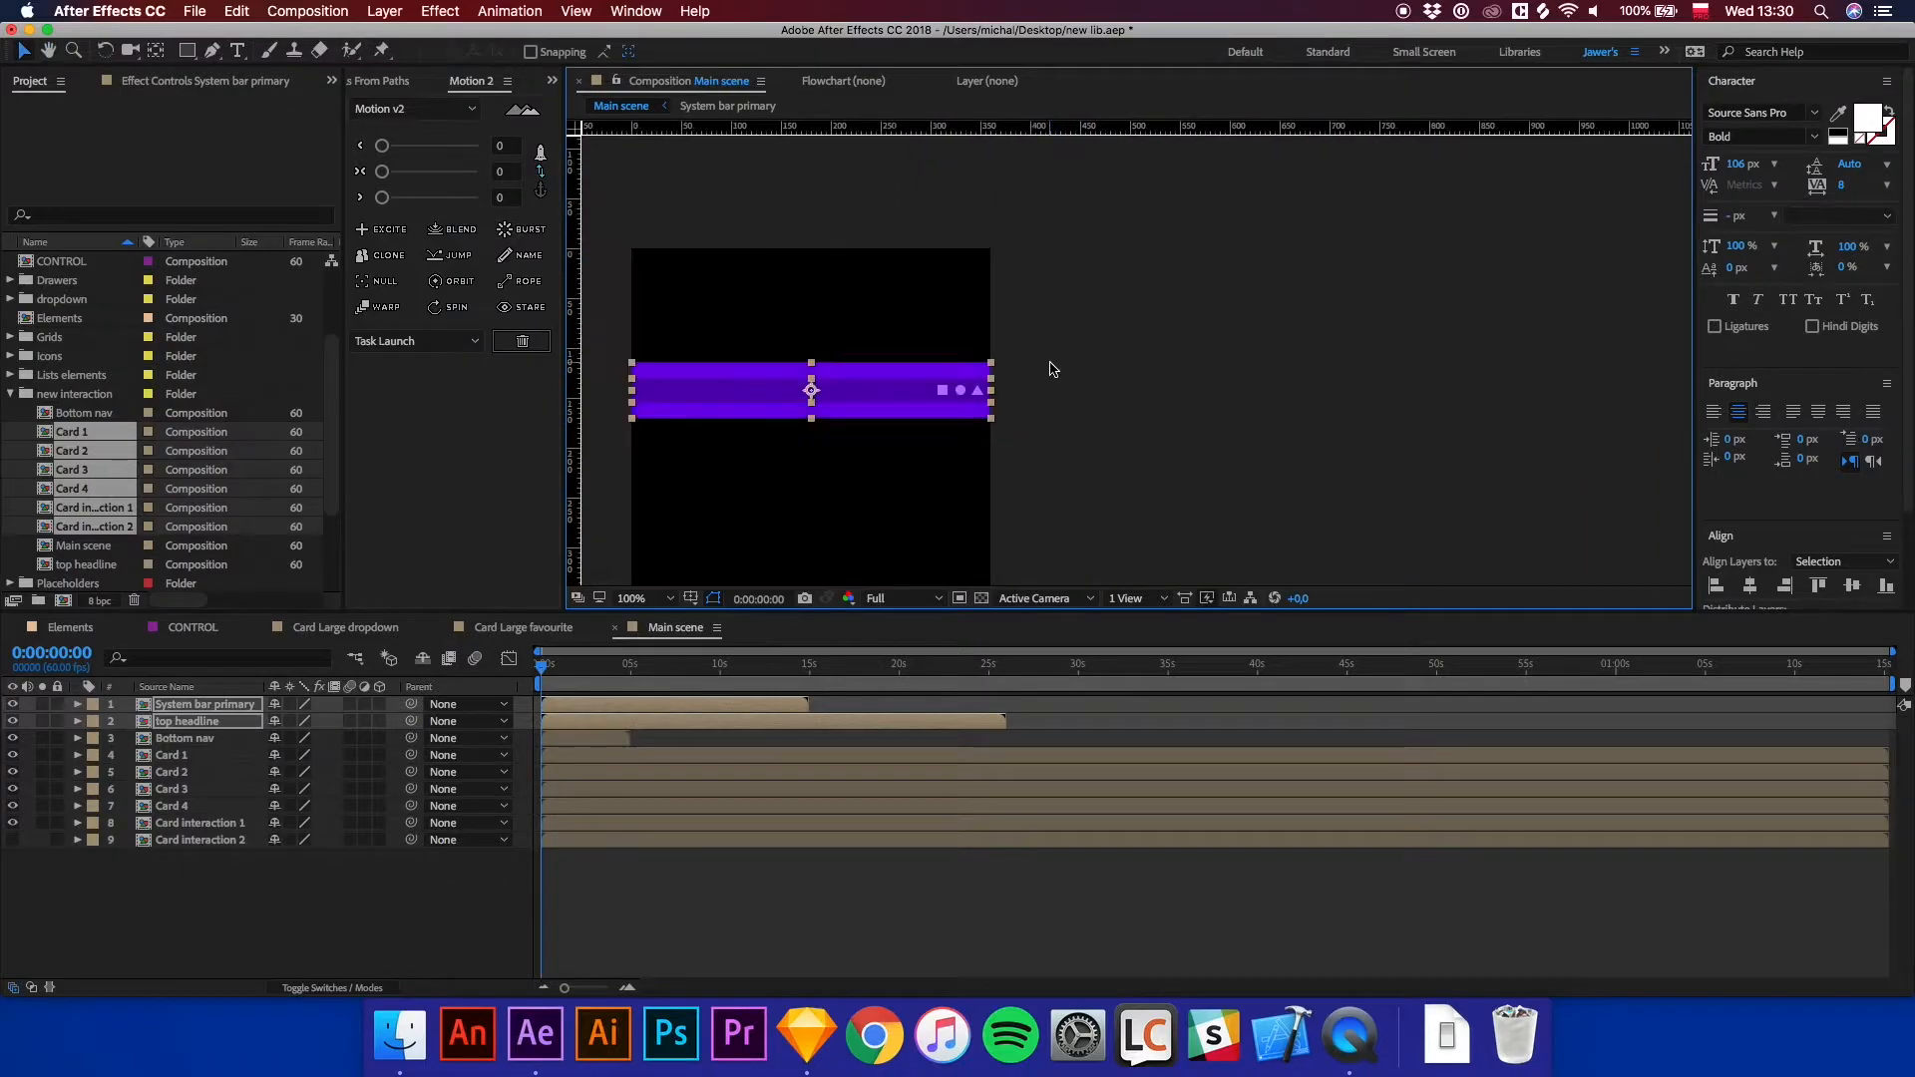
pyautogui.hotkey('shift', 'Up')
pyautogui.hotkey('shift', 'Up')
pyautogui.hotkey('shift', 'Up')
pyautogui.hotkey('shift', 'Up')
pyautogui.hotkey('shift', 'Up')
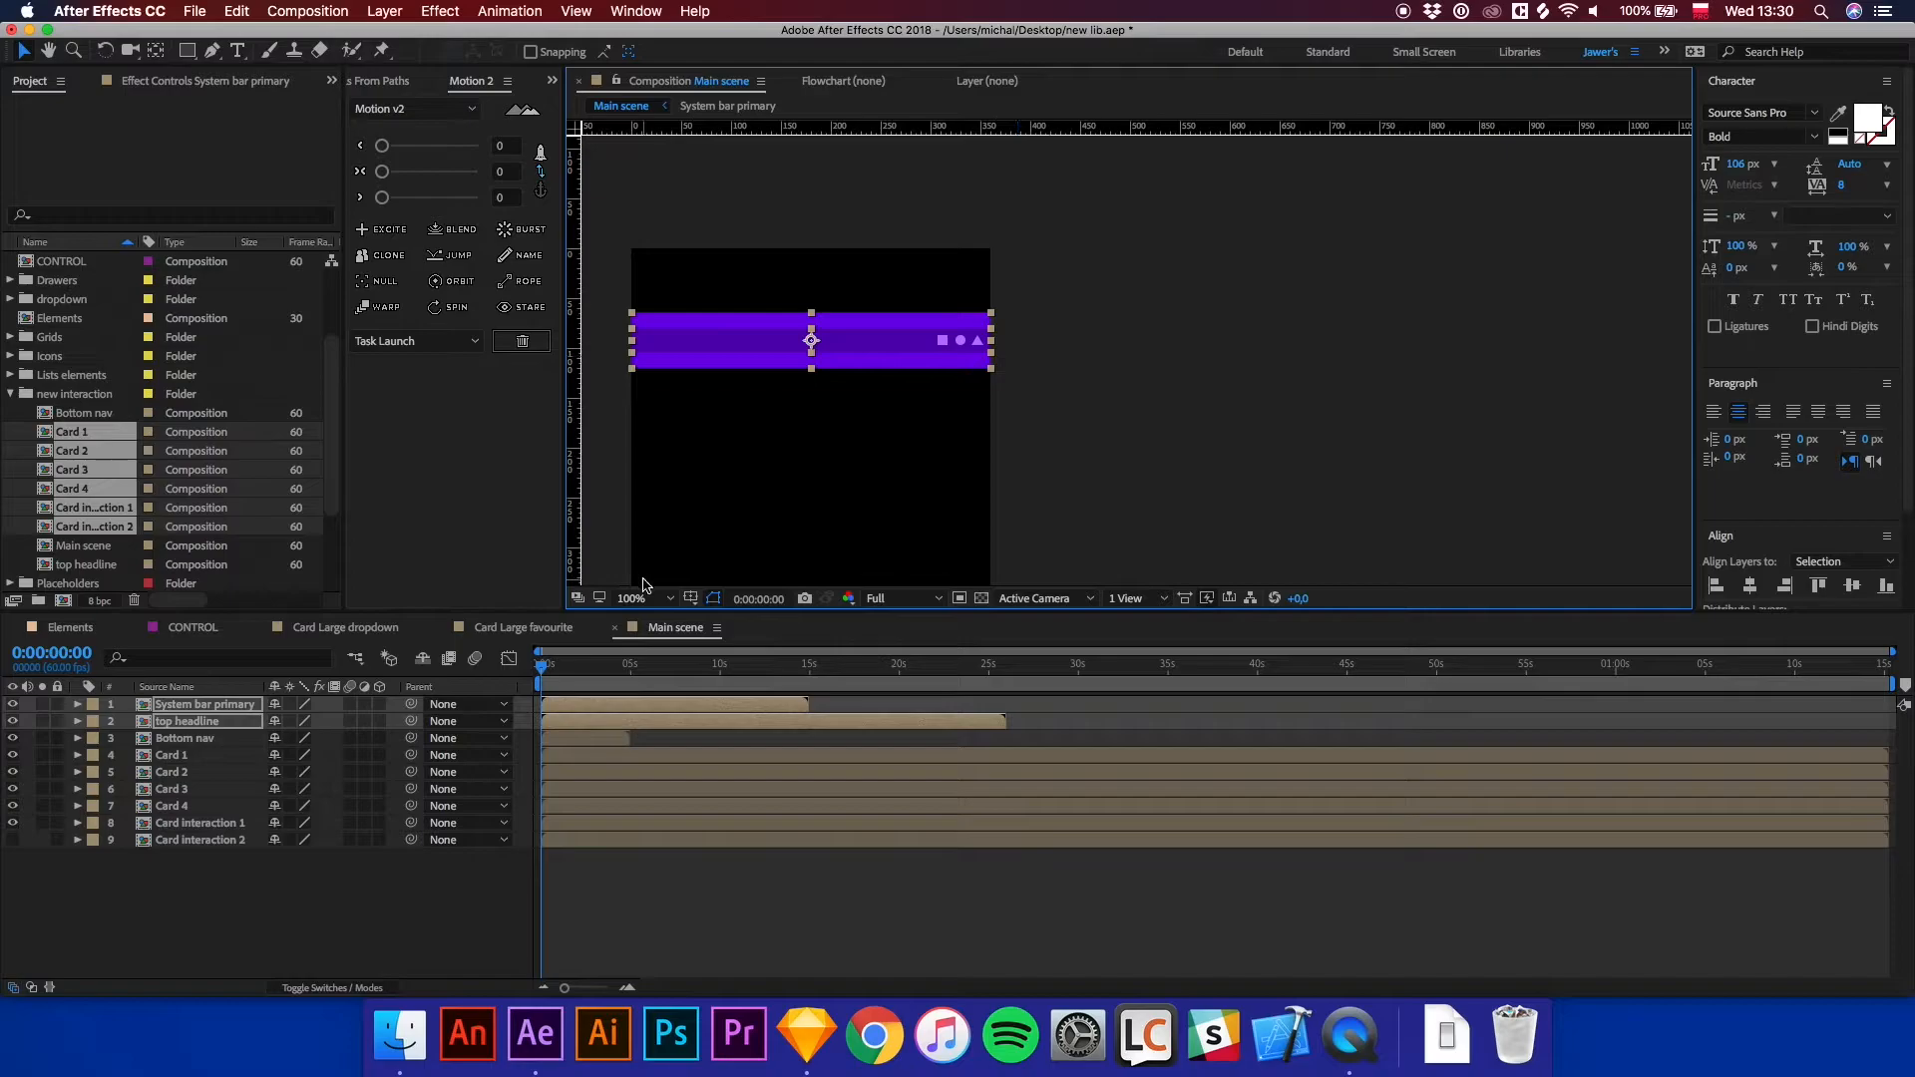
# Nudge the System bar primary layer alone up to the top edge of the frame.
pyautogui.click(210, 706)
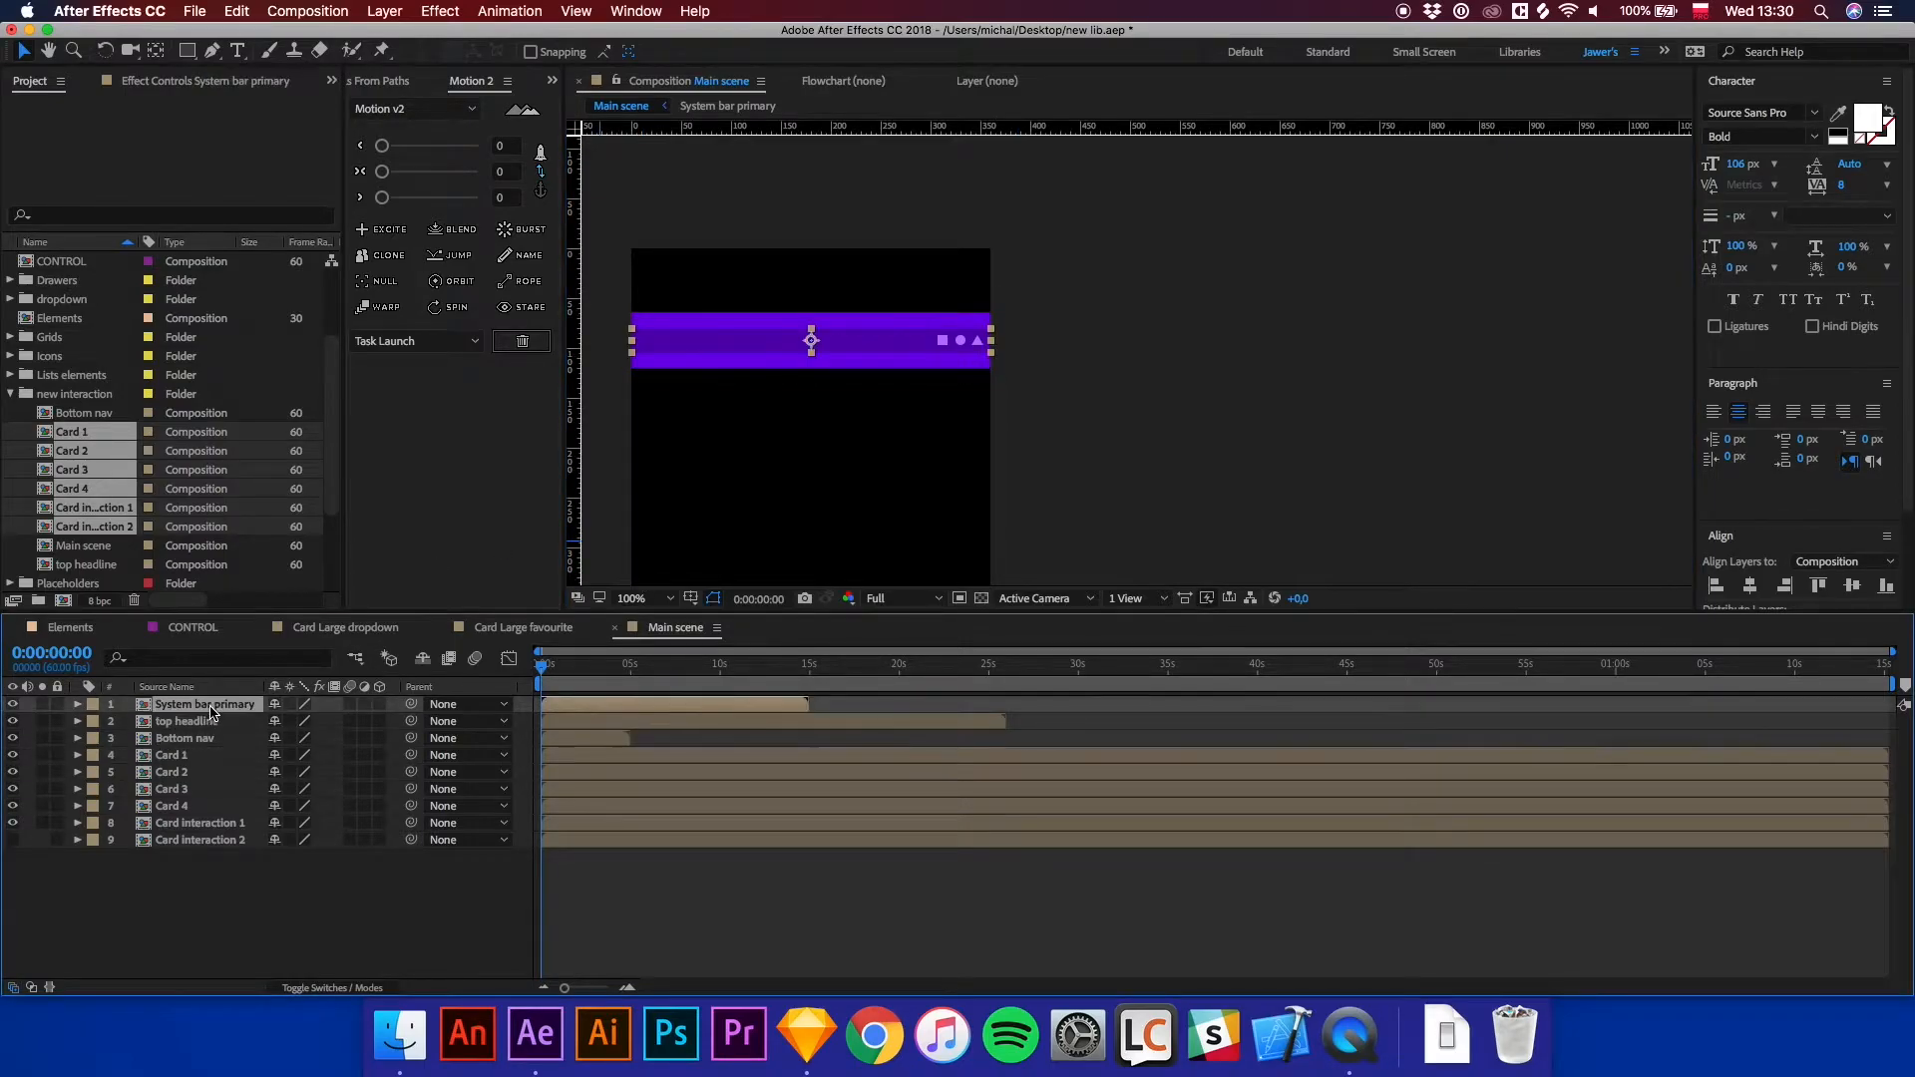
pyautogui.hotkey('shift', 'Up')
pyautogui.hotkey('shift', 'Up')
pyautogui.hotkey('shift', 'Up')
pyautogui.hotkey('shift', 'Up')
pyautogui.hotkey('shift', 'Up')
pyautogui.hotkey('shift', 'Up')
pyautogui.hotkey('shift', 'Up')
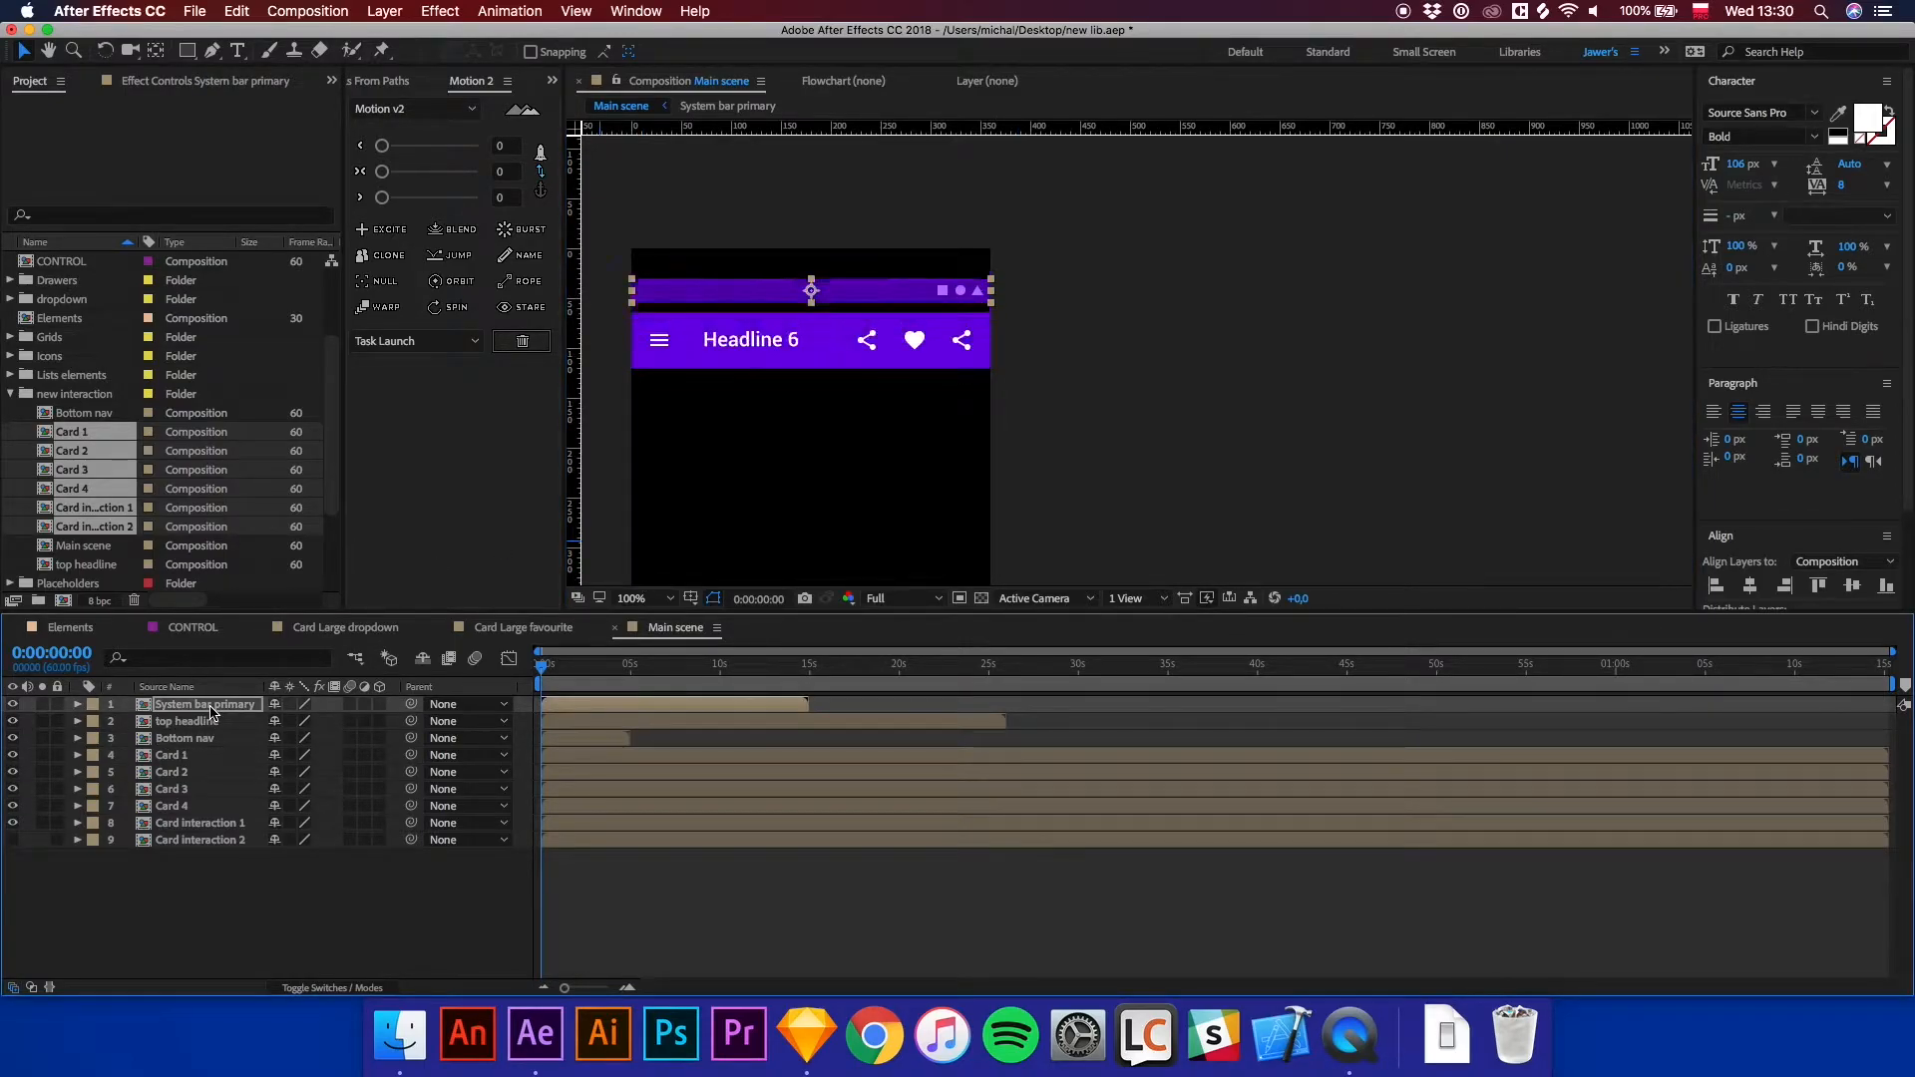
pyautogui.press('Up')
pyautogui.press('Up')
pyautogui.press('Up')
pyautogui.press('Up')
pyautogui.press('Up')
pyautogui.press('Up')
pyautogui.press('Up')
pyautogui.press('Up')
pyautogui.press('Up')
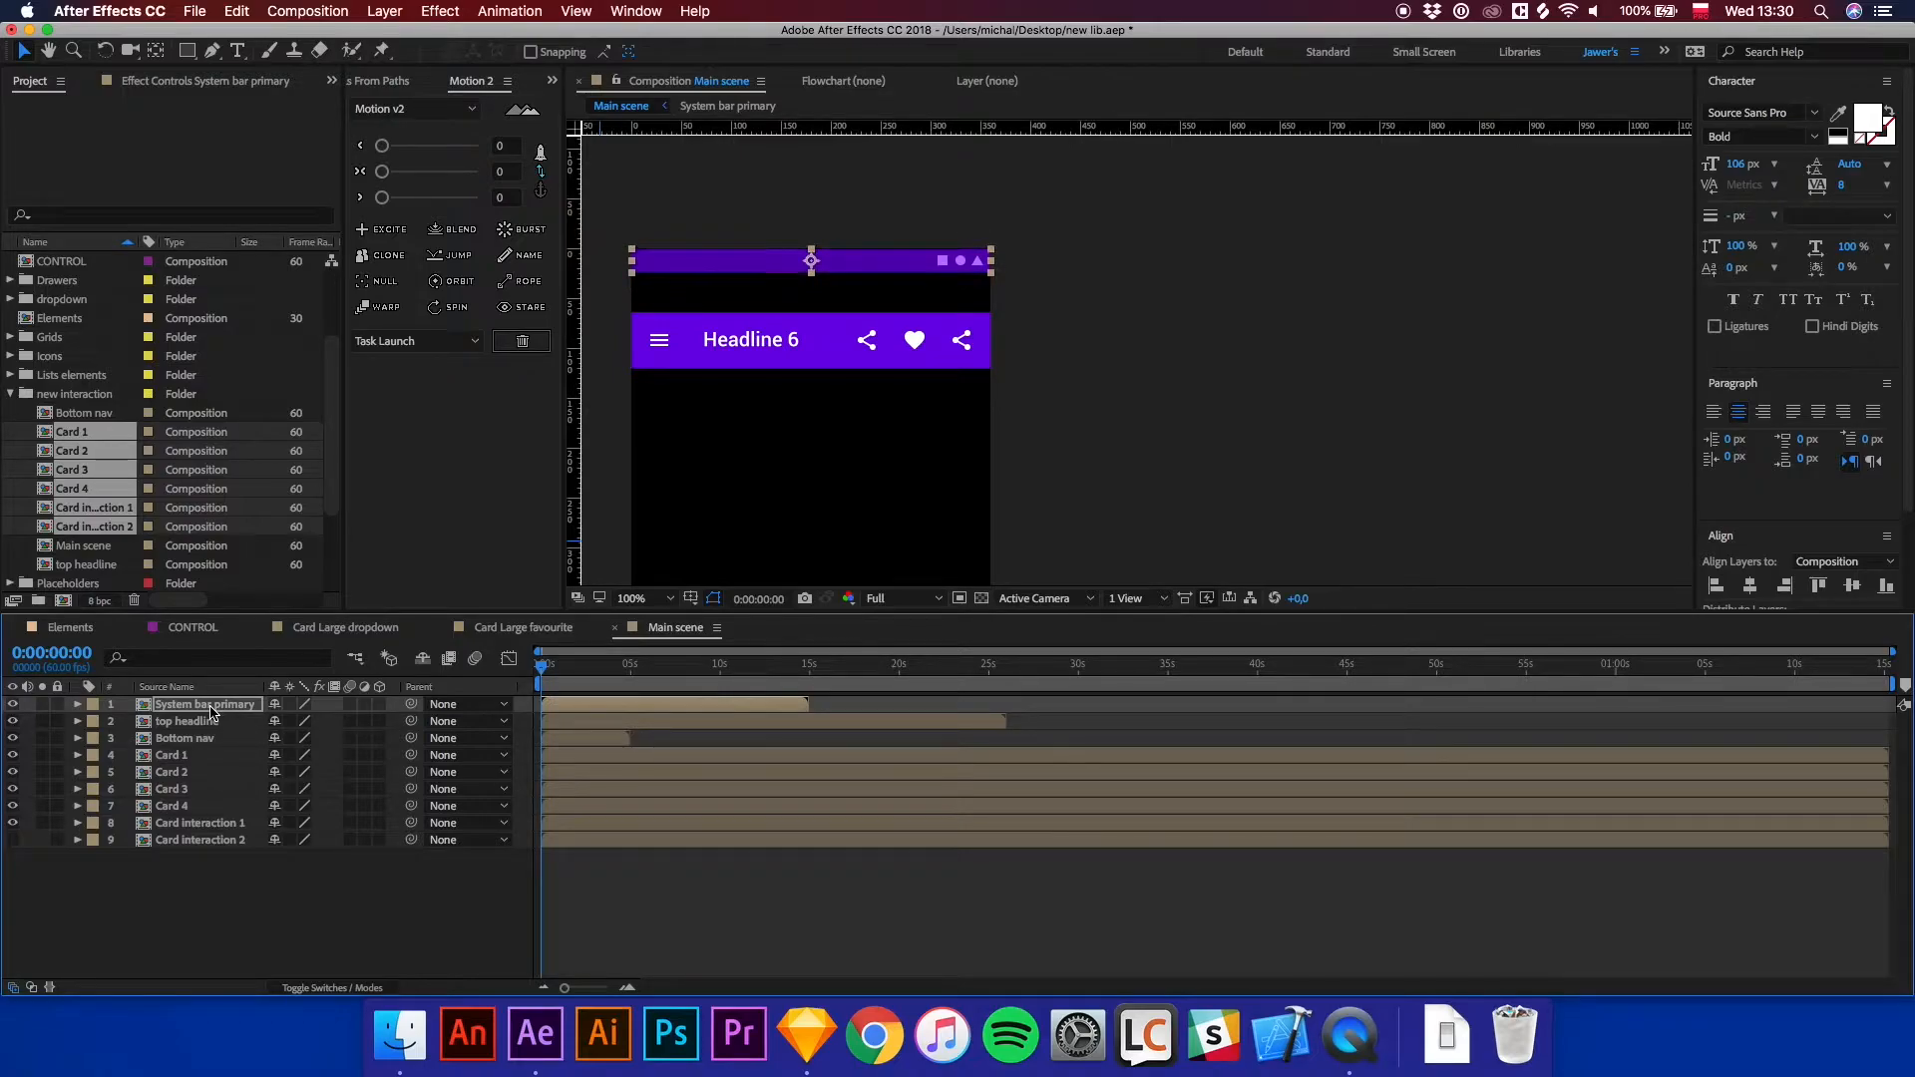
# Move the top headline layer up so it sits directly beneath the system bar.
pyautogui.click(702, 362)
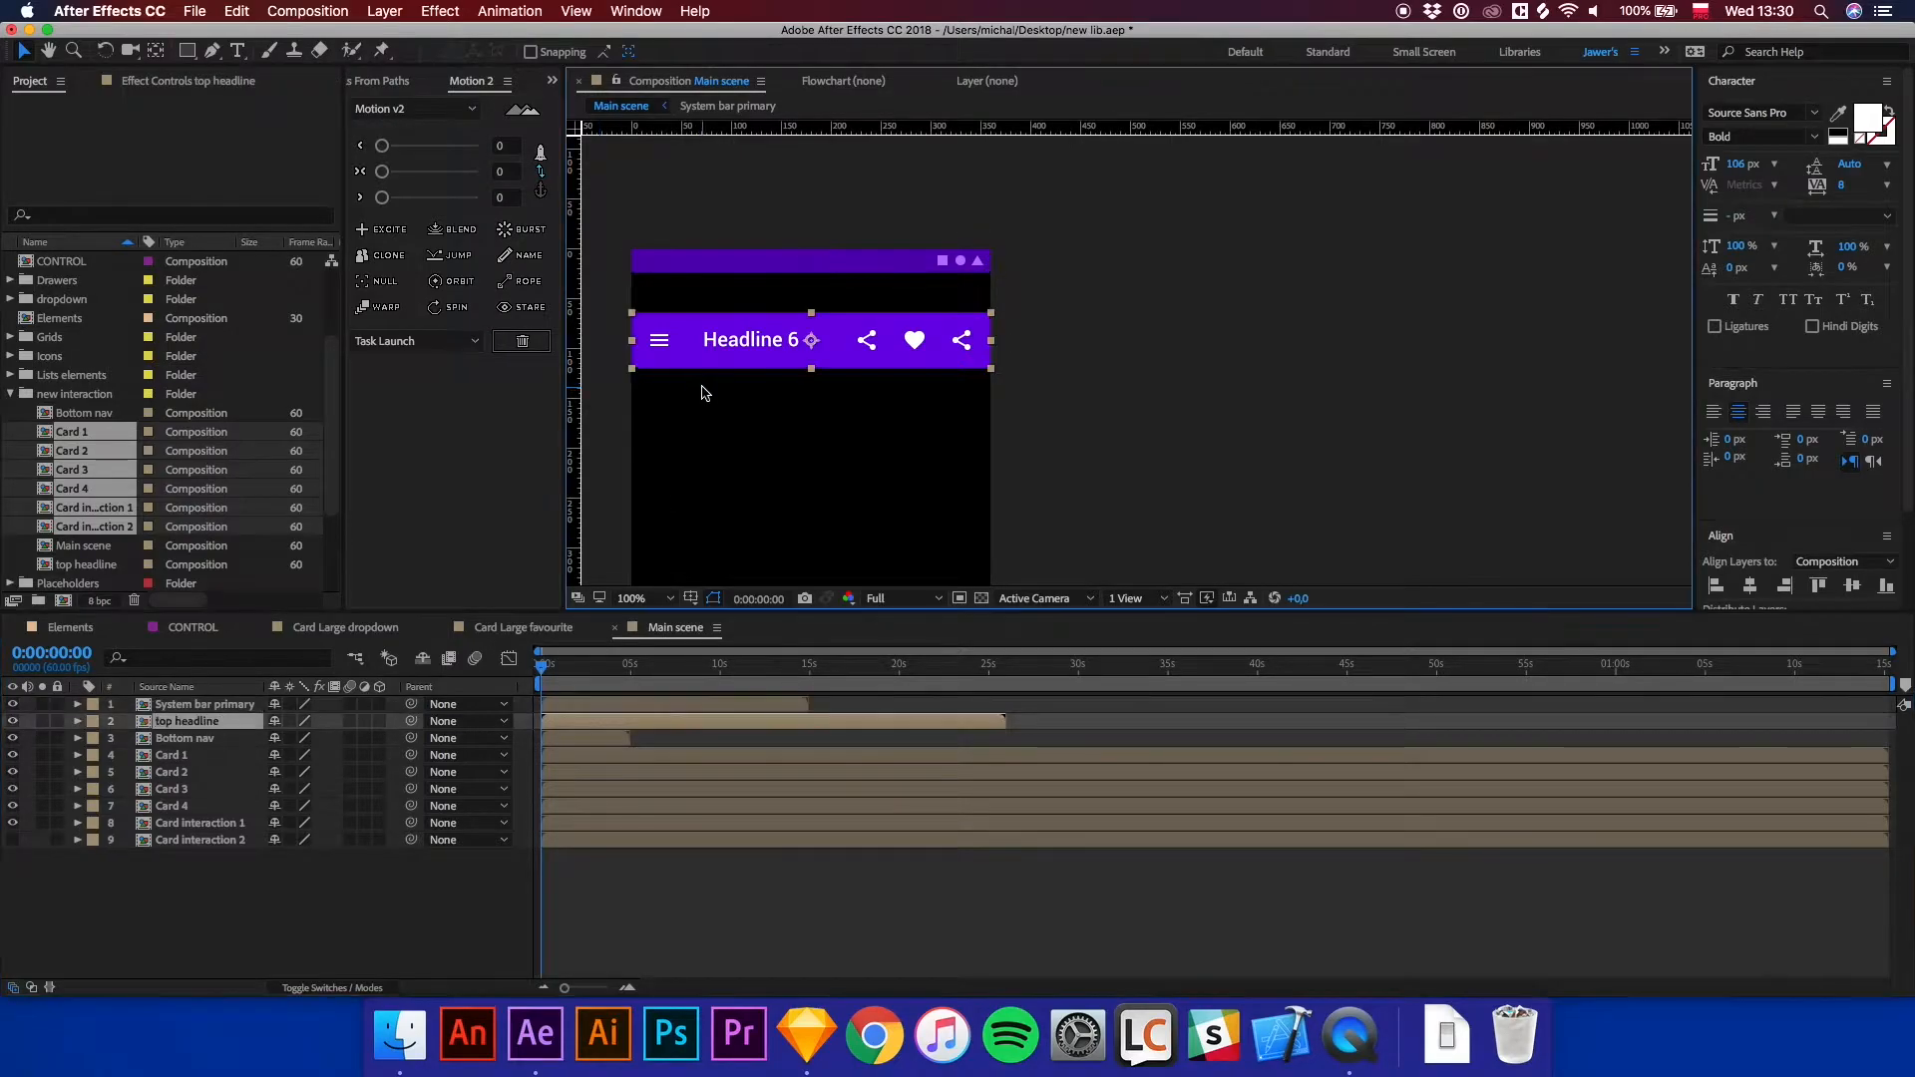
pyautogui.hotkey('shift', 'Up')
pyautogui.hotkey('shift', 'Up')
pyautogui.hotkey('shift', 'Up')
pyautogui.hotkey('shift', 'Up')
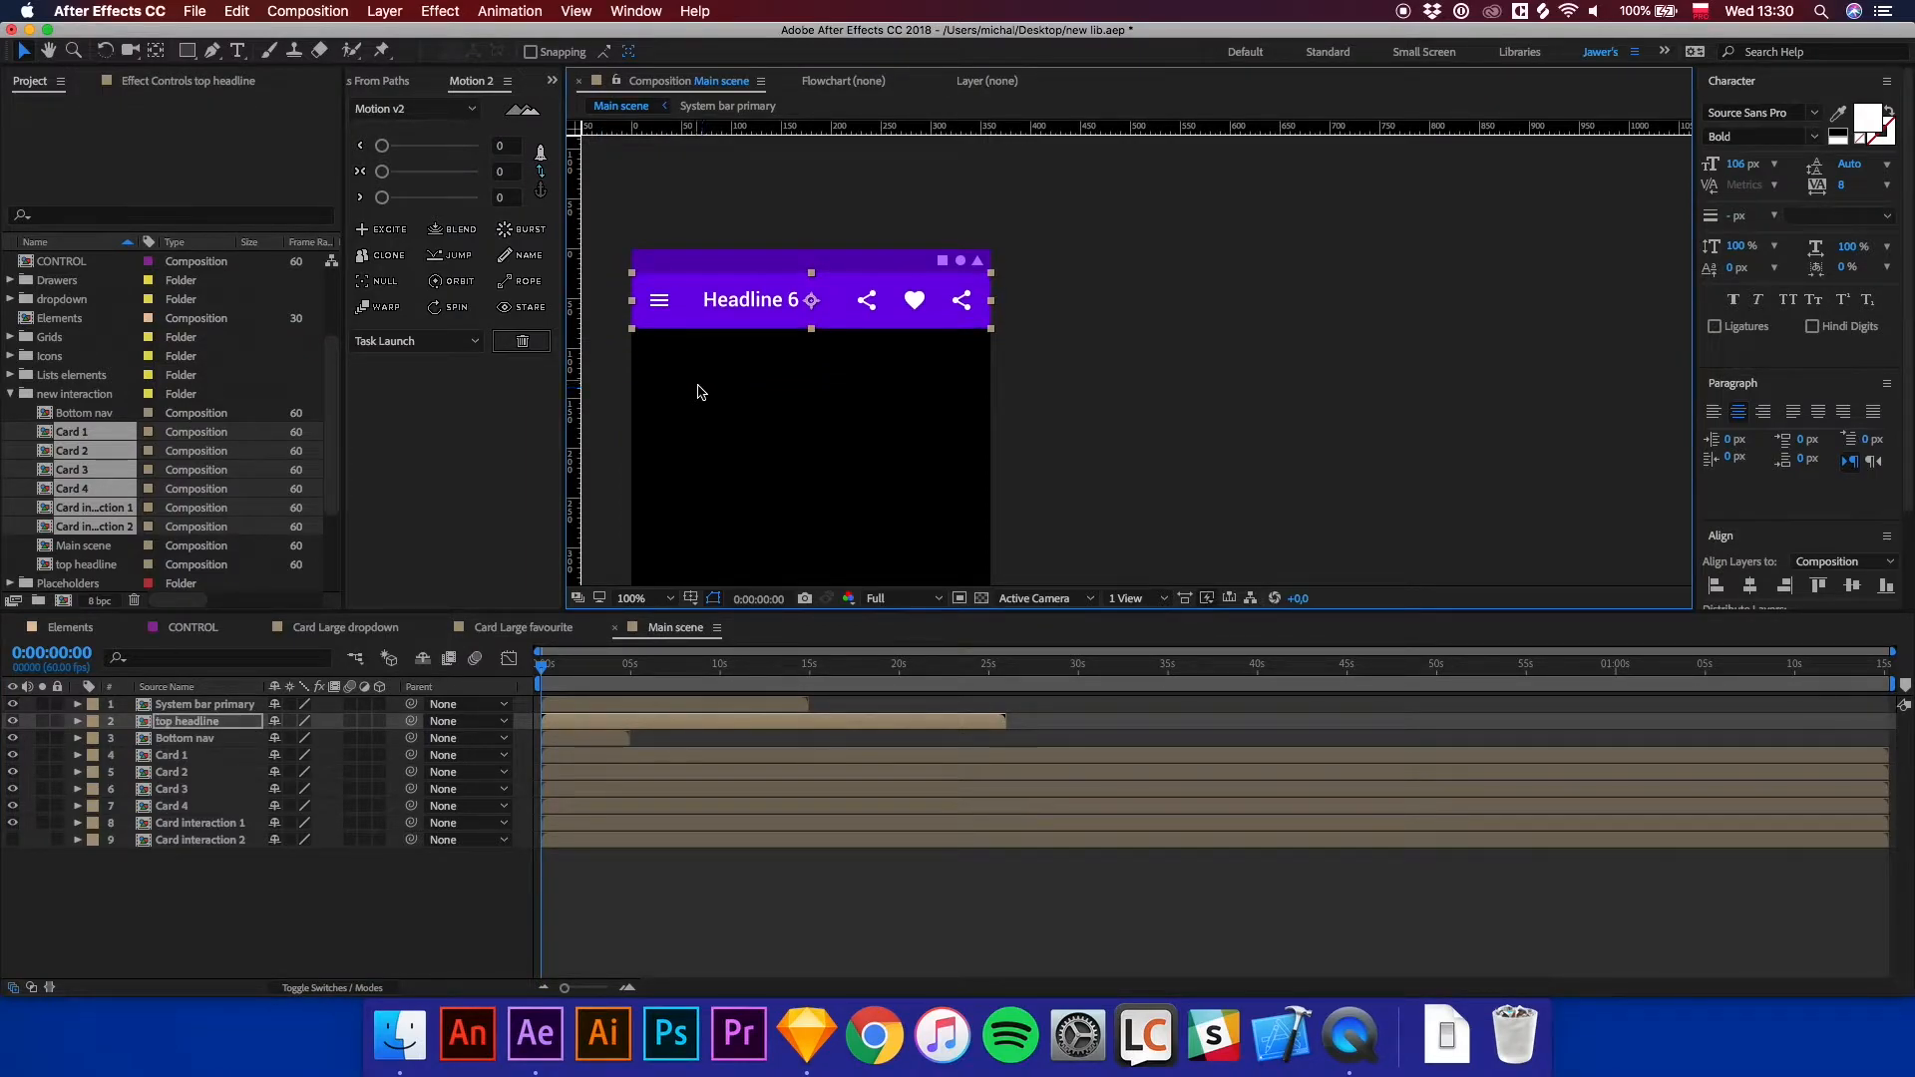
pyautogui.click(749, 932)
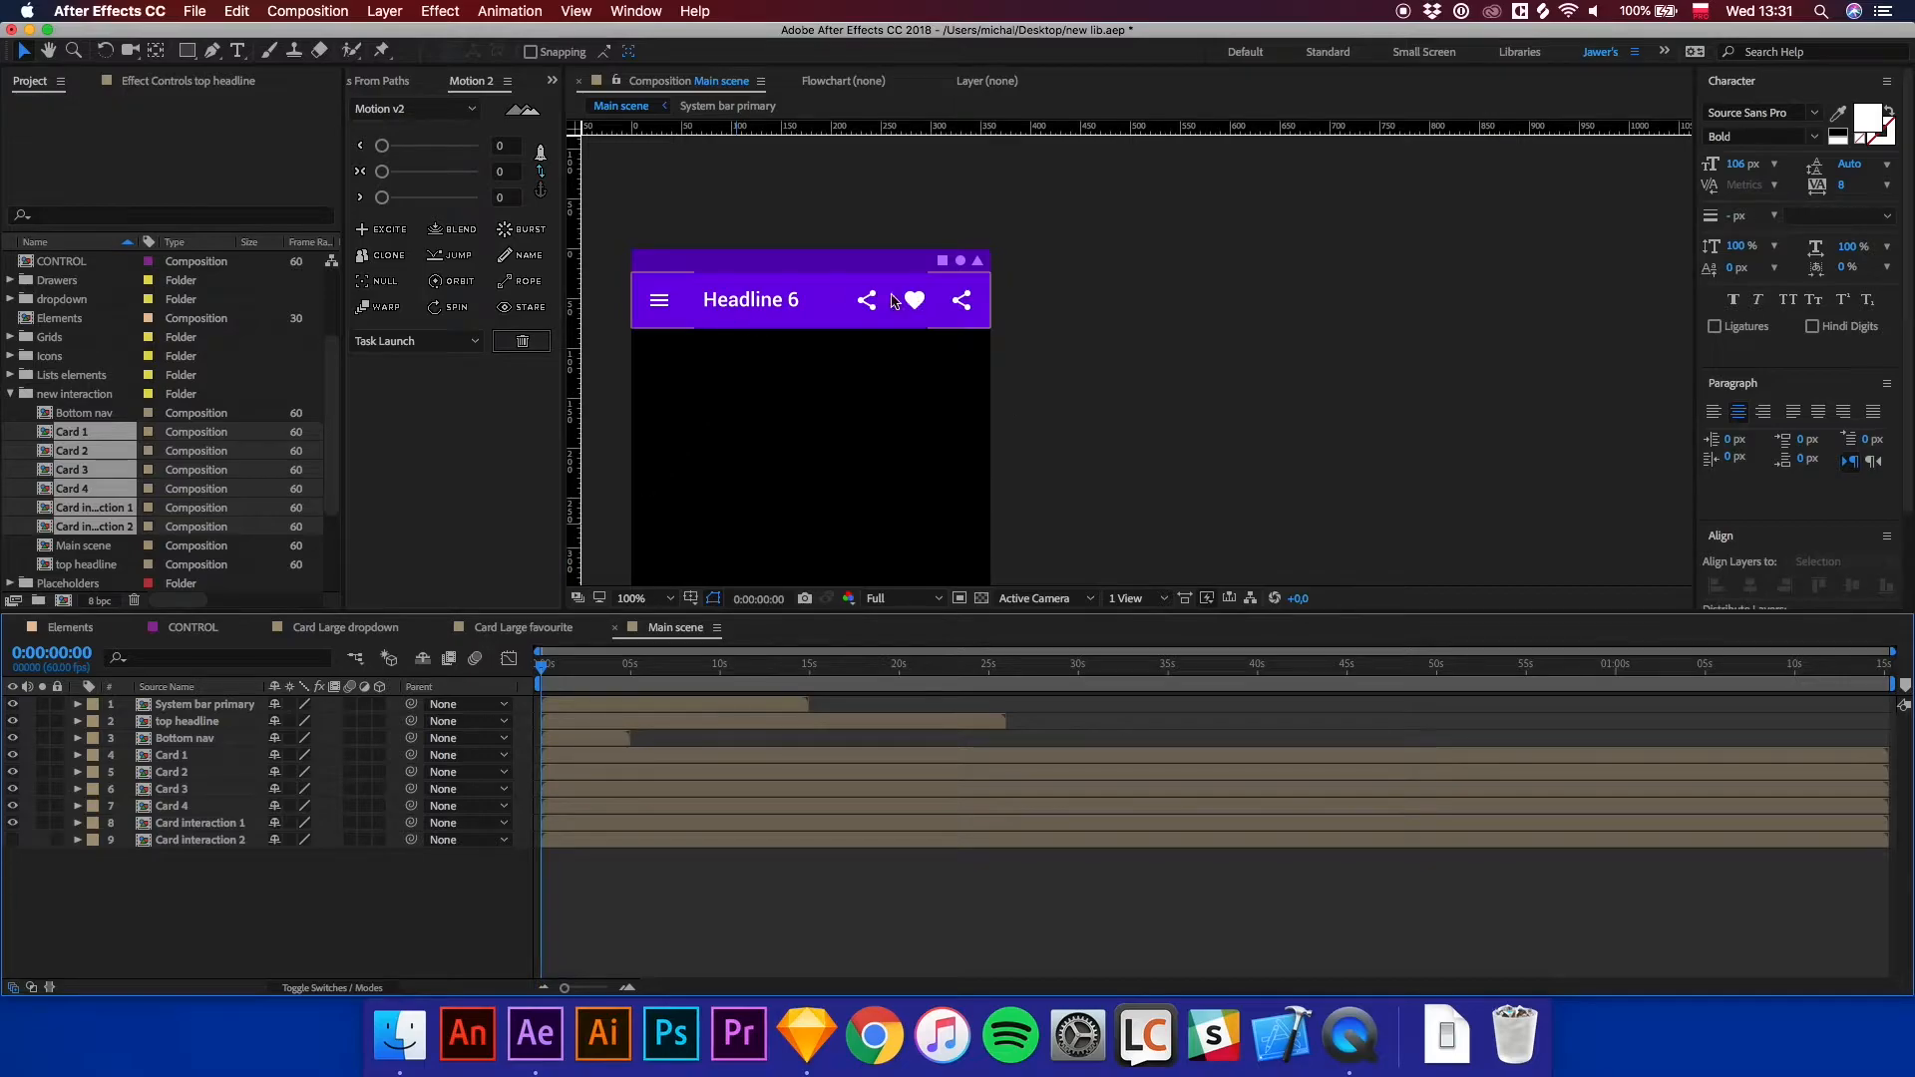
# Open the top headline composition and change the headline text to "Flats in Porto".
pyautogui.click(799, 313)
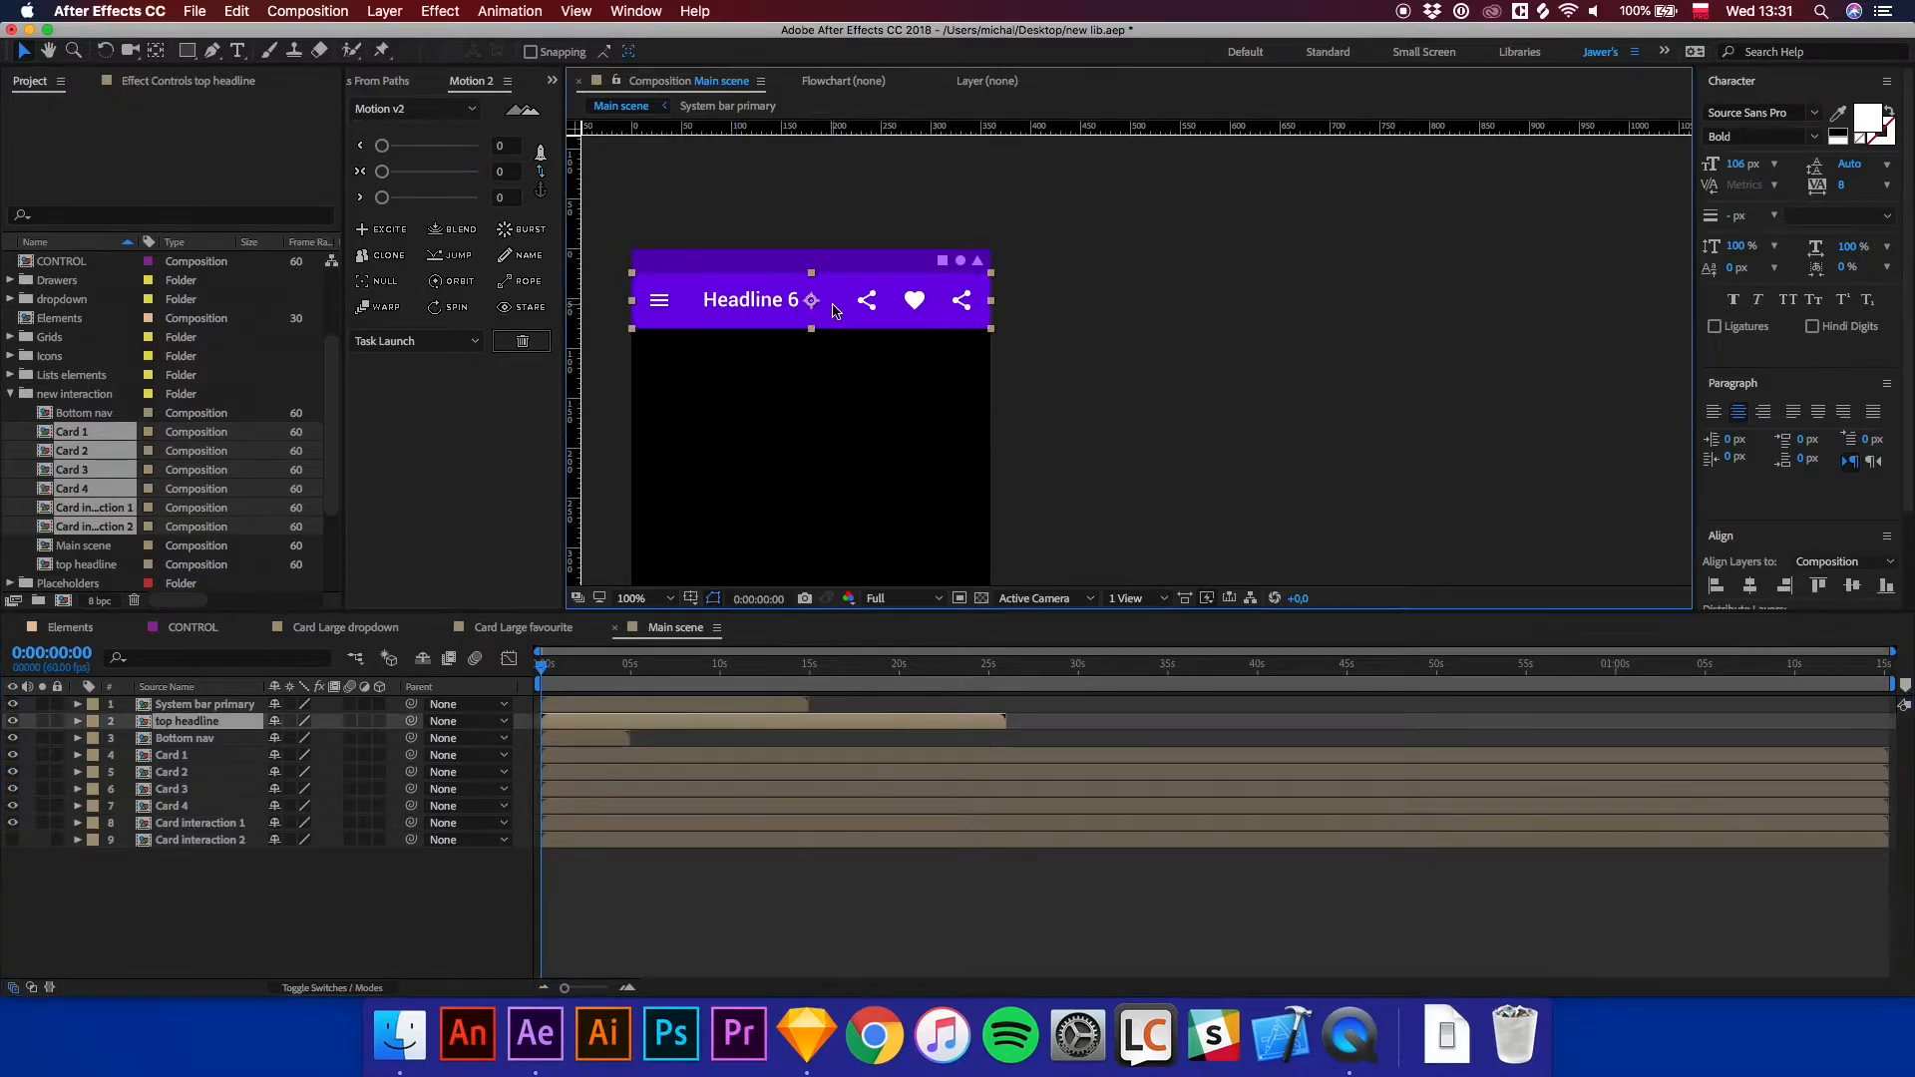
pyautogui.doubleClick(844, 318)
pyautogui.doubleClick(1081, 367)
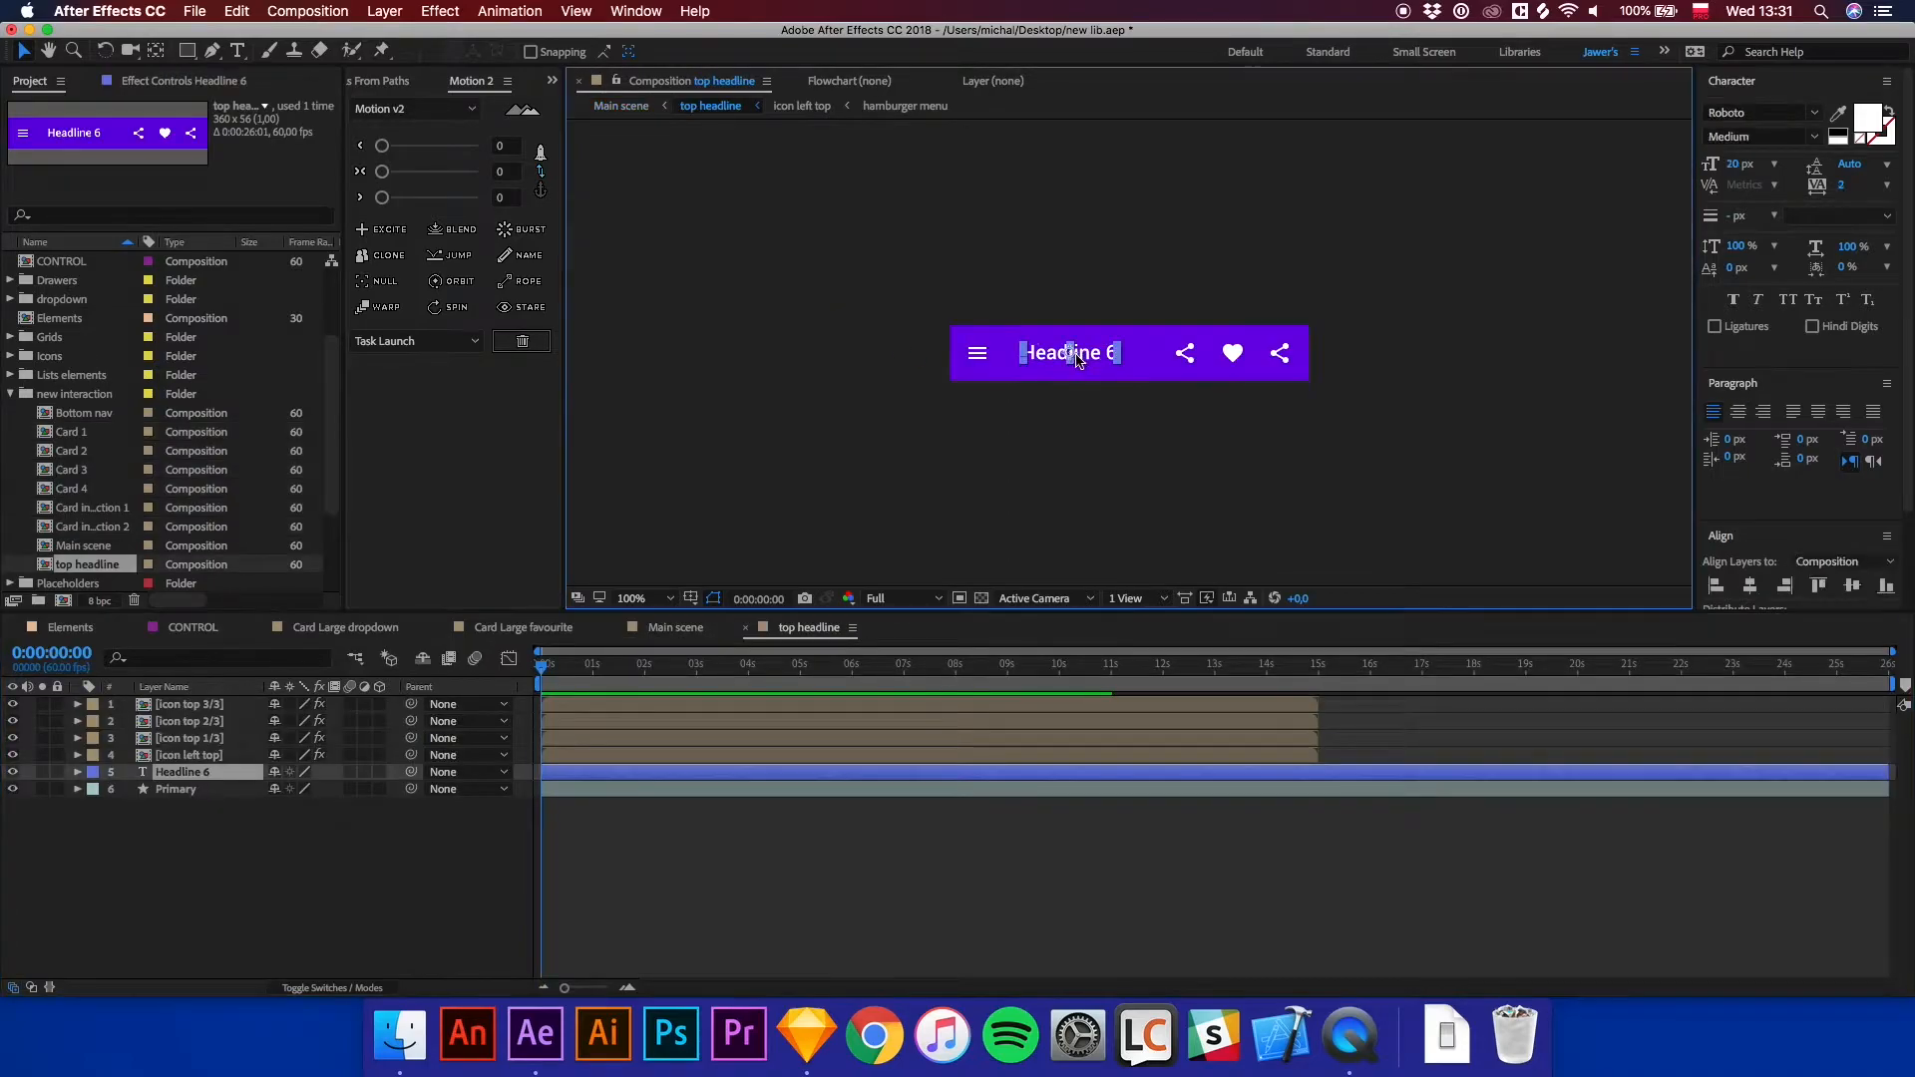
pyautogui.write('lats')
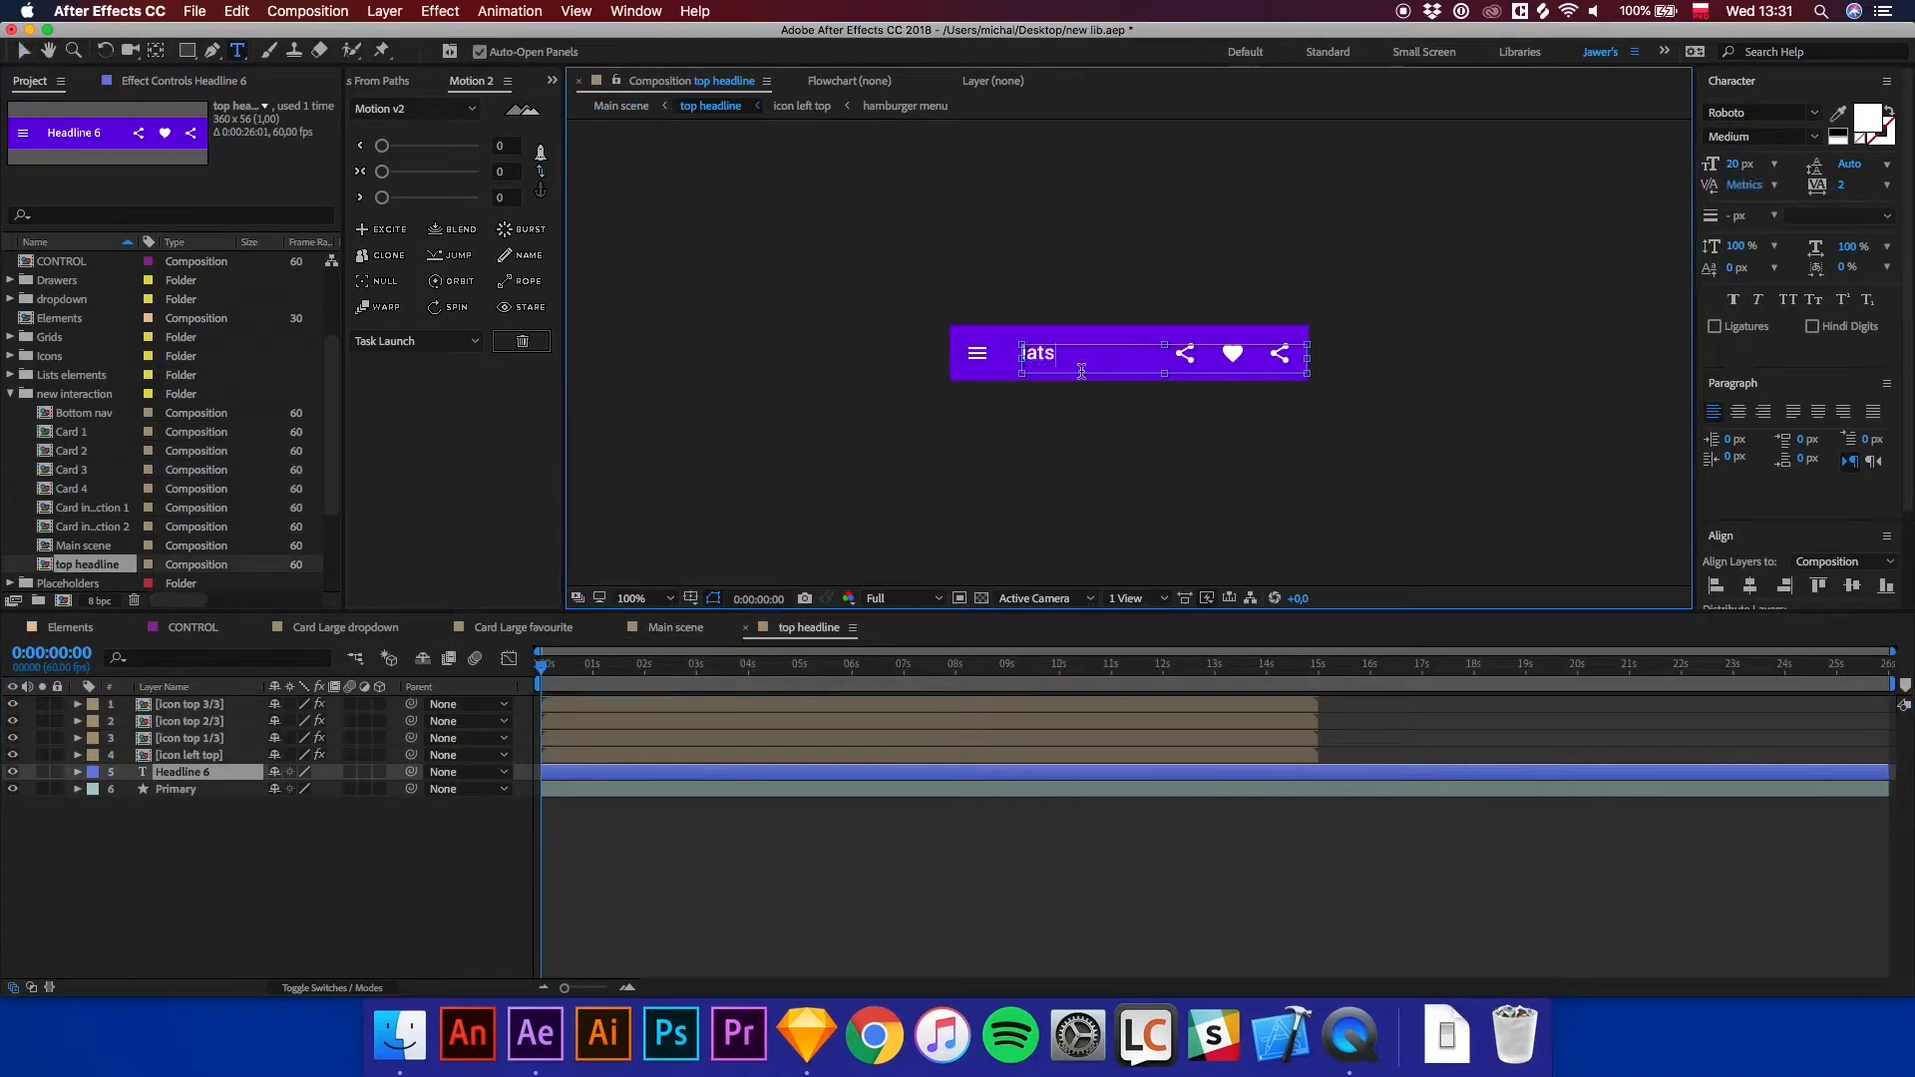
pyautogui.doubleClick(1081, 371)
pyautogui.write('Flats in Porto')
pyautogui.click(1269, 834)
pyautogui.press('v')
# Hide the icon top 1/3 and icon top 2/3 layers in the top headline composition.
pyautogui.click(1201, 359)
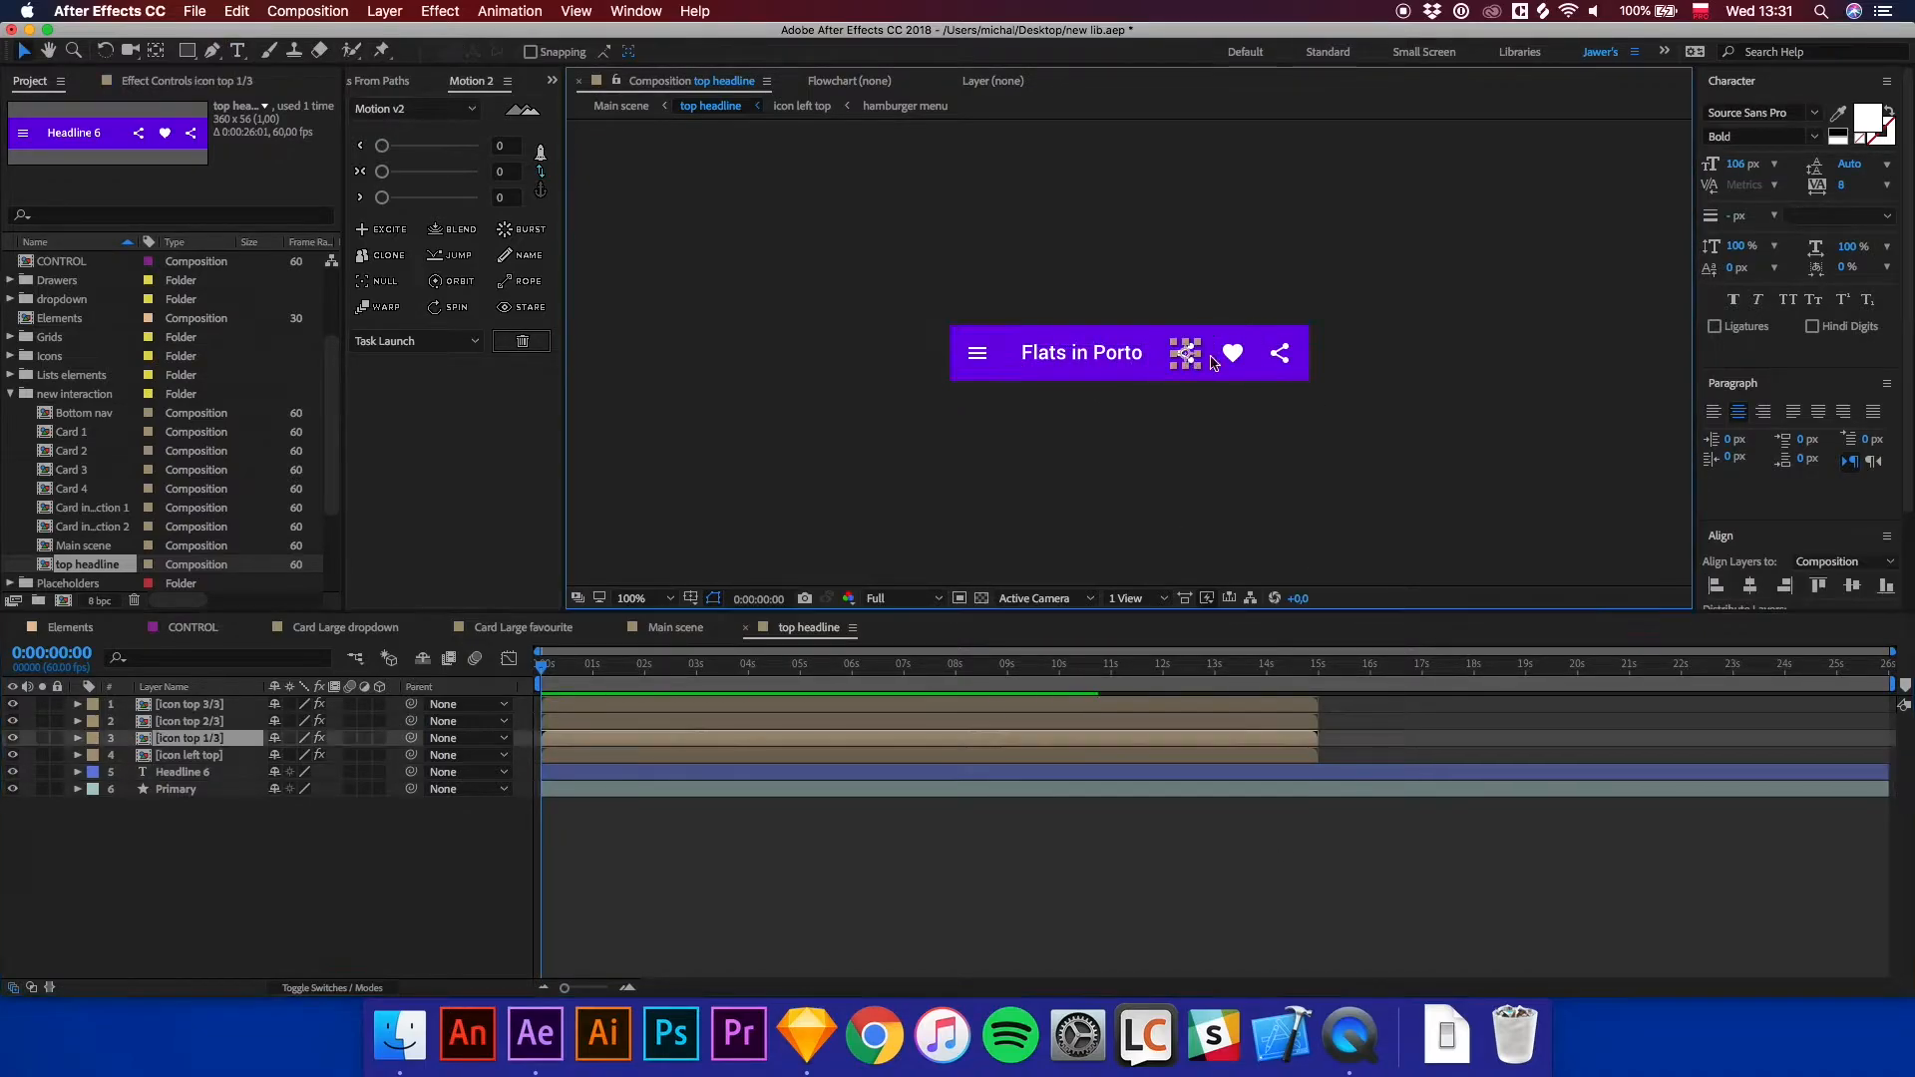
pyautogui.keyDown('shift'); pyautogui.click(1231, 357); pyautogui.keyUp('shift')
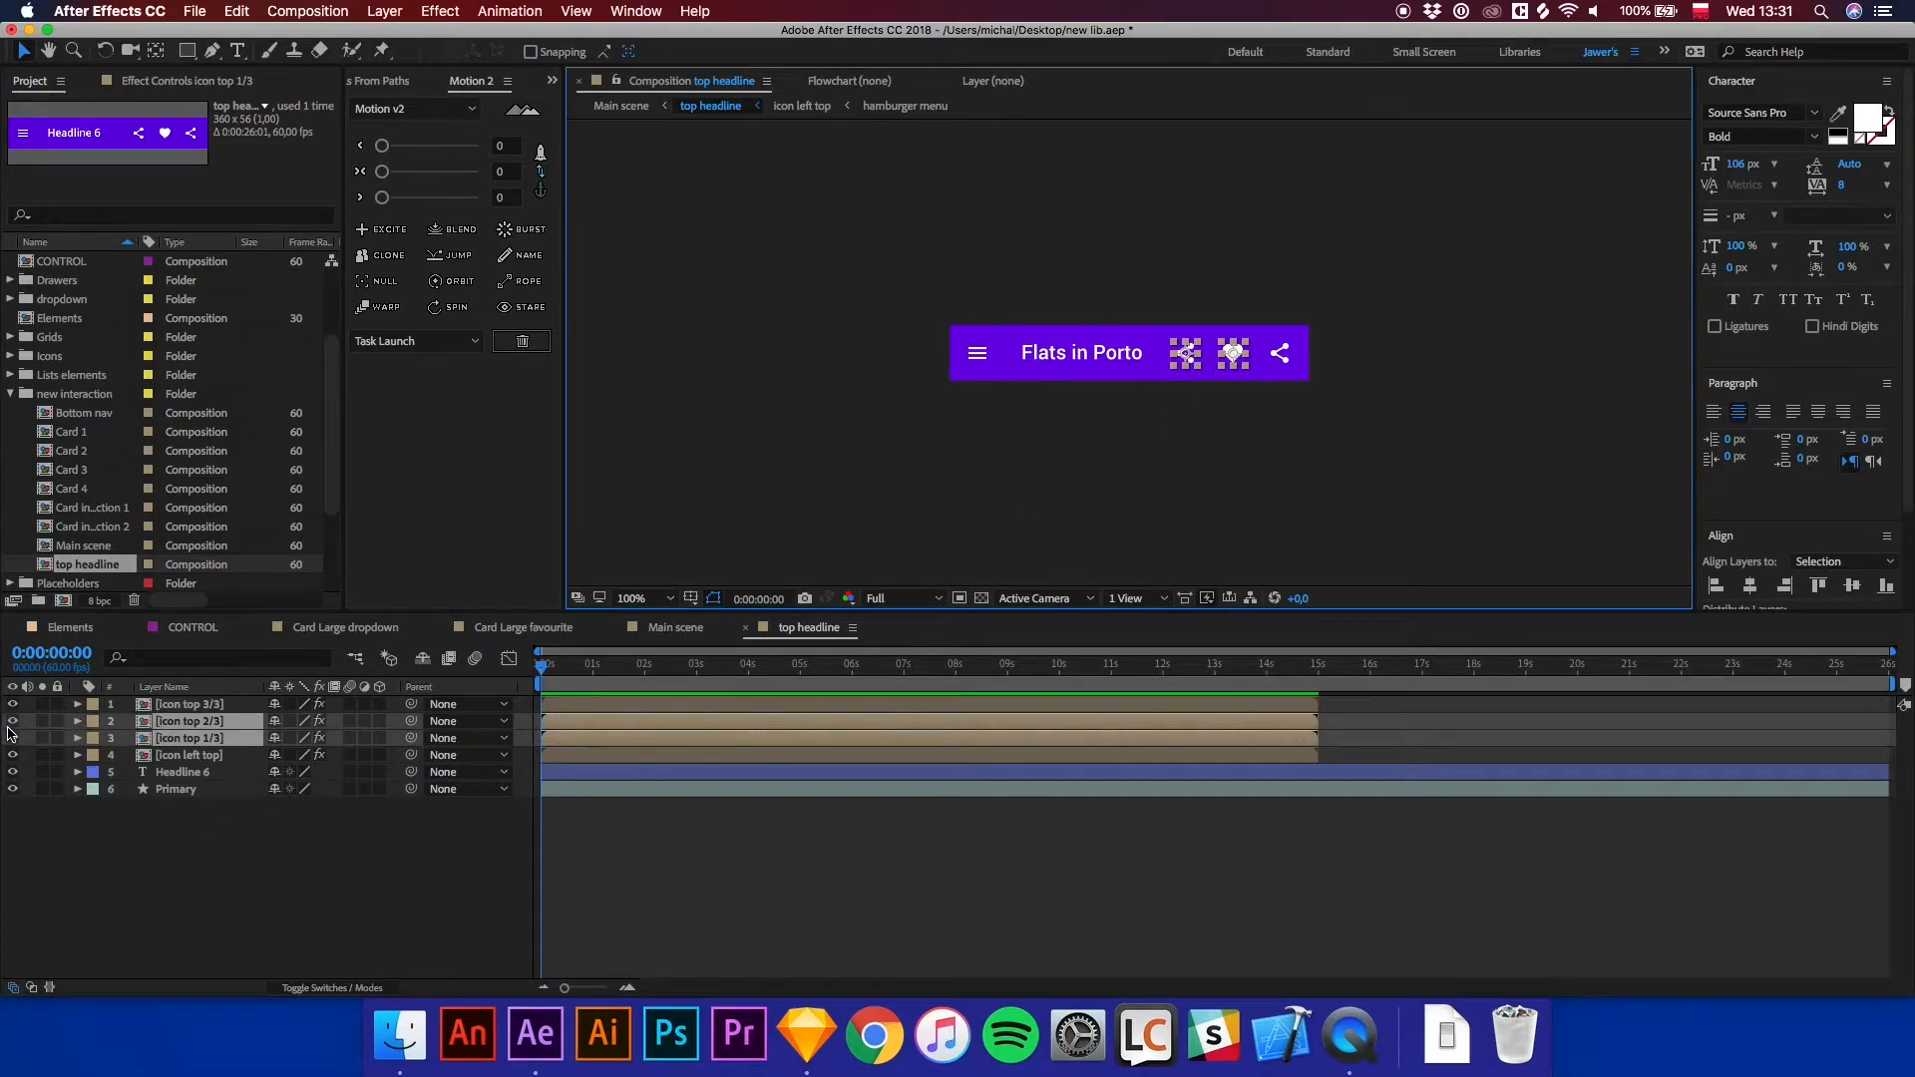
pyautogui.moveTo(13, 728); pyautogui.dragTo(13, 739)
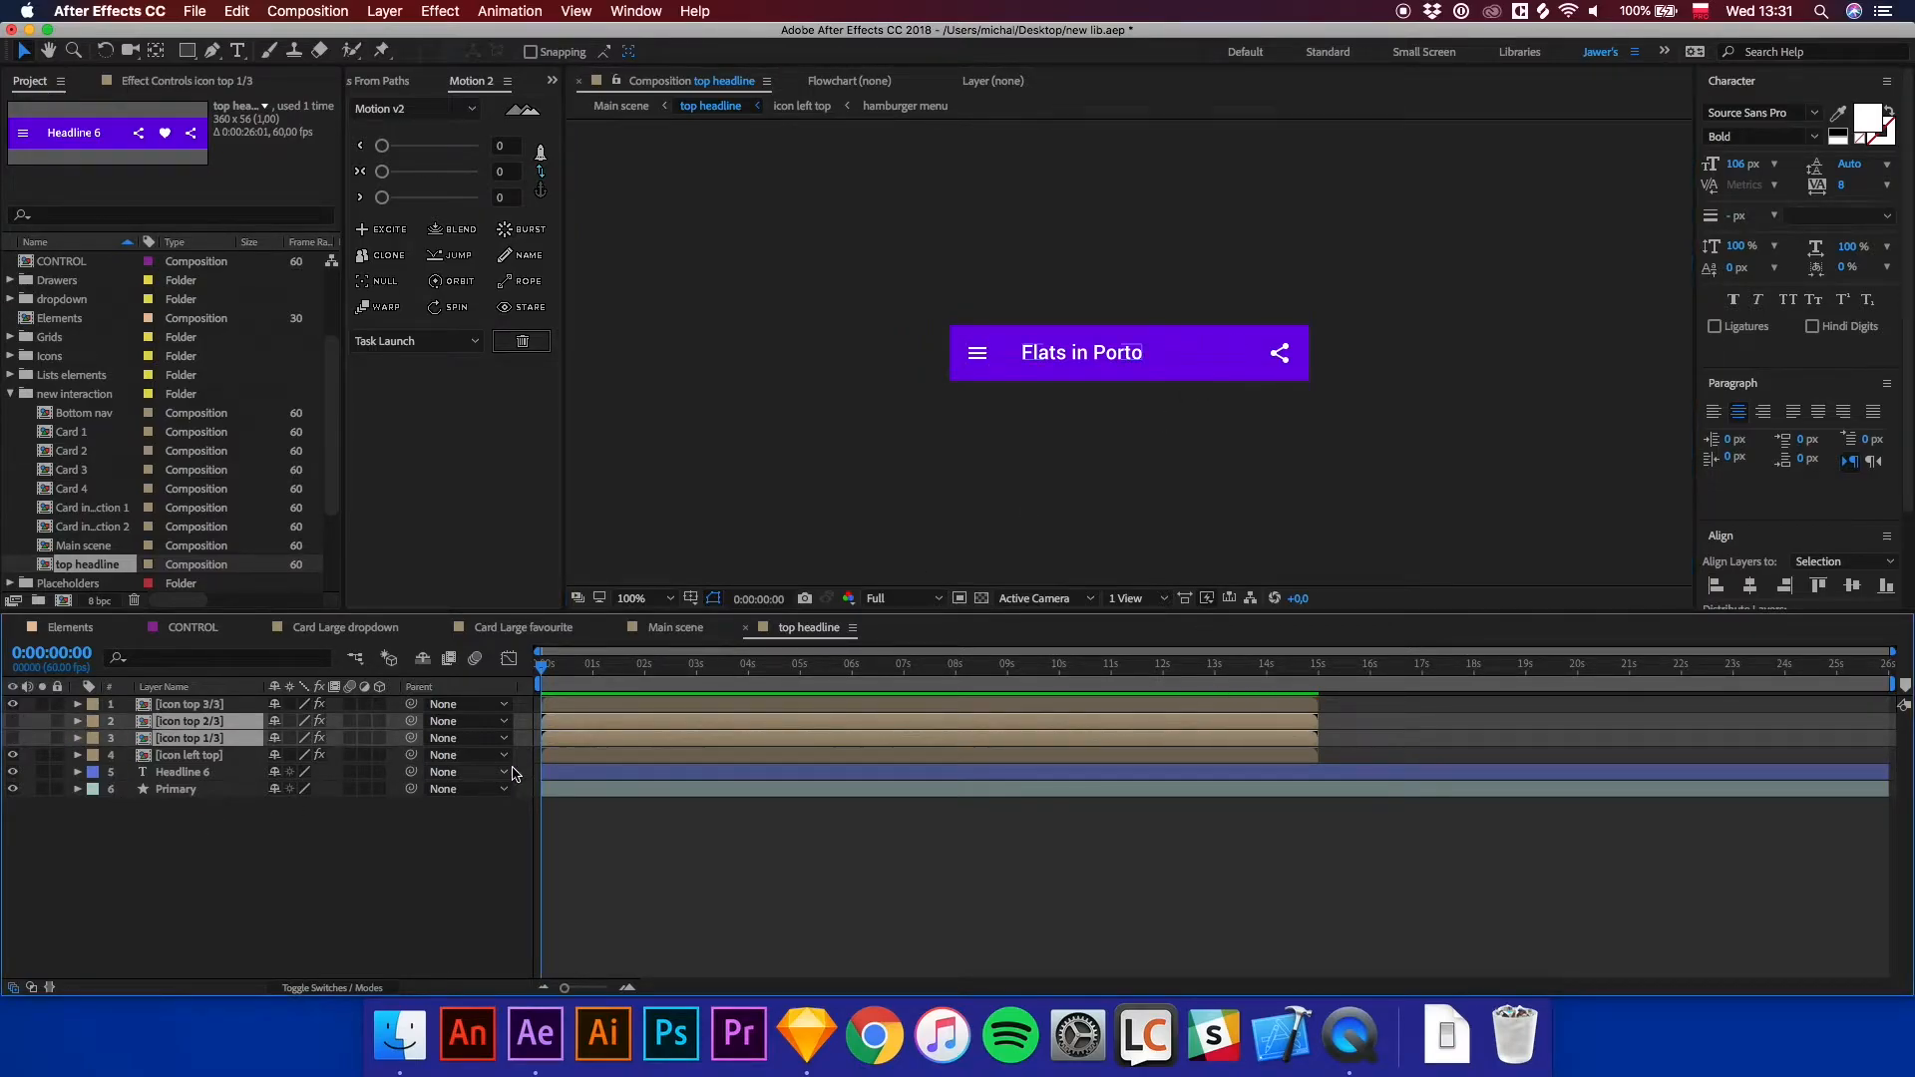
# Open the icon top 3/3 composition and replace the share icon layer with the search icon composition.
pyautogui.click(565, 760)
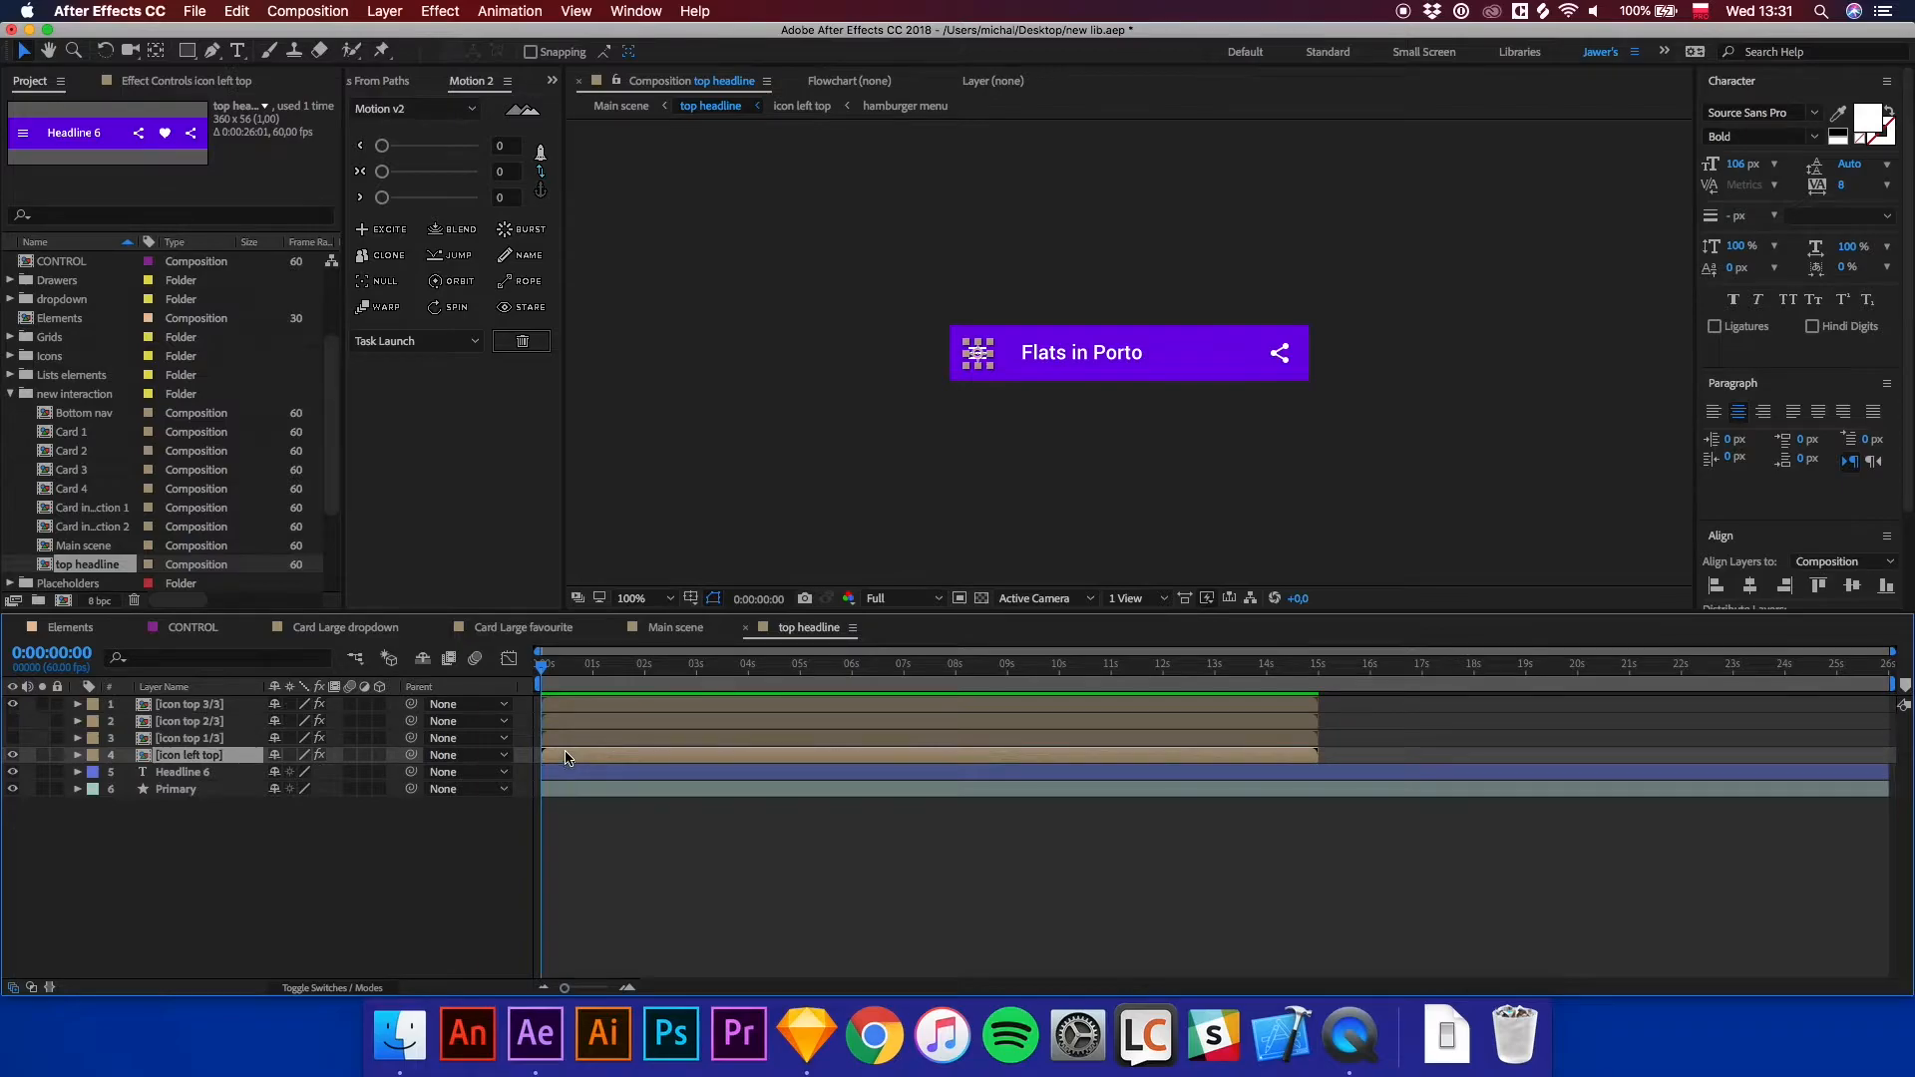
pyautogui.click(205, 706)
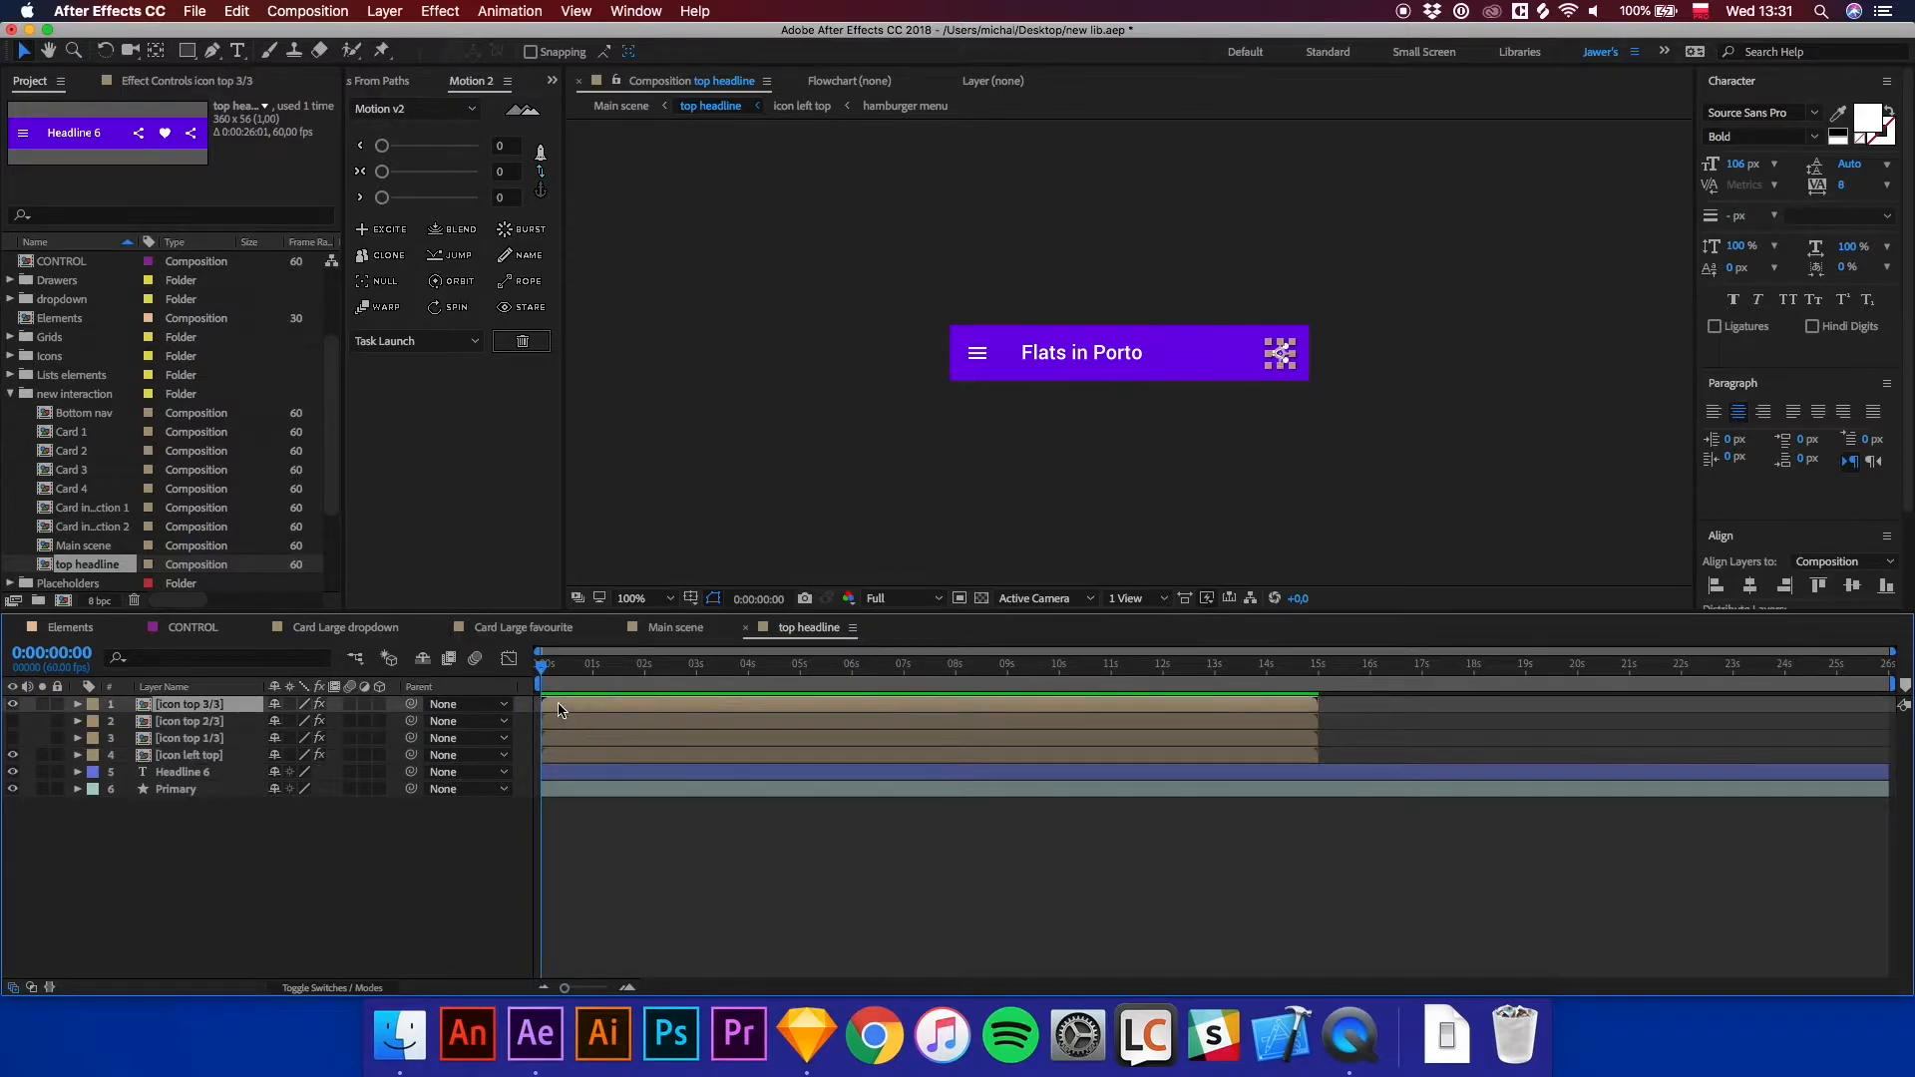
pyautogui.doubleClick(558, 710)
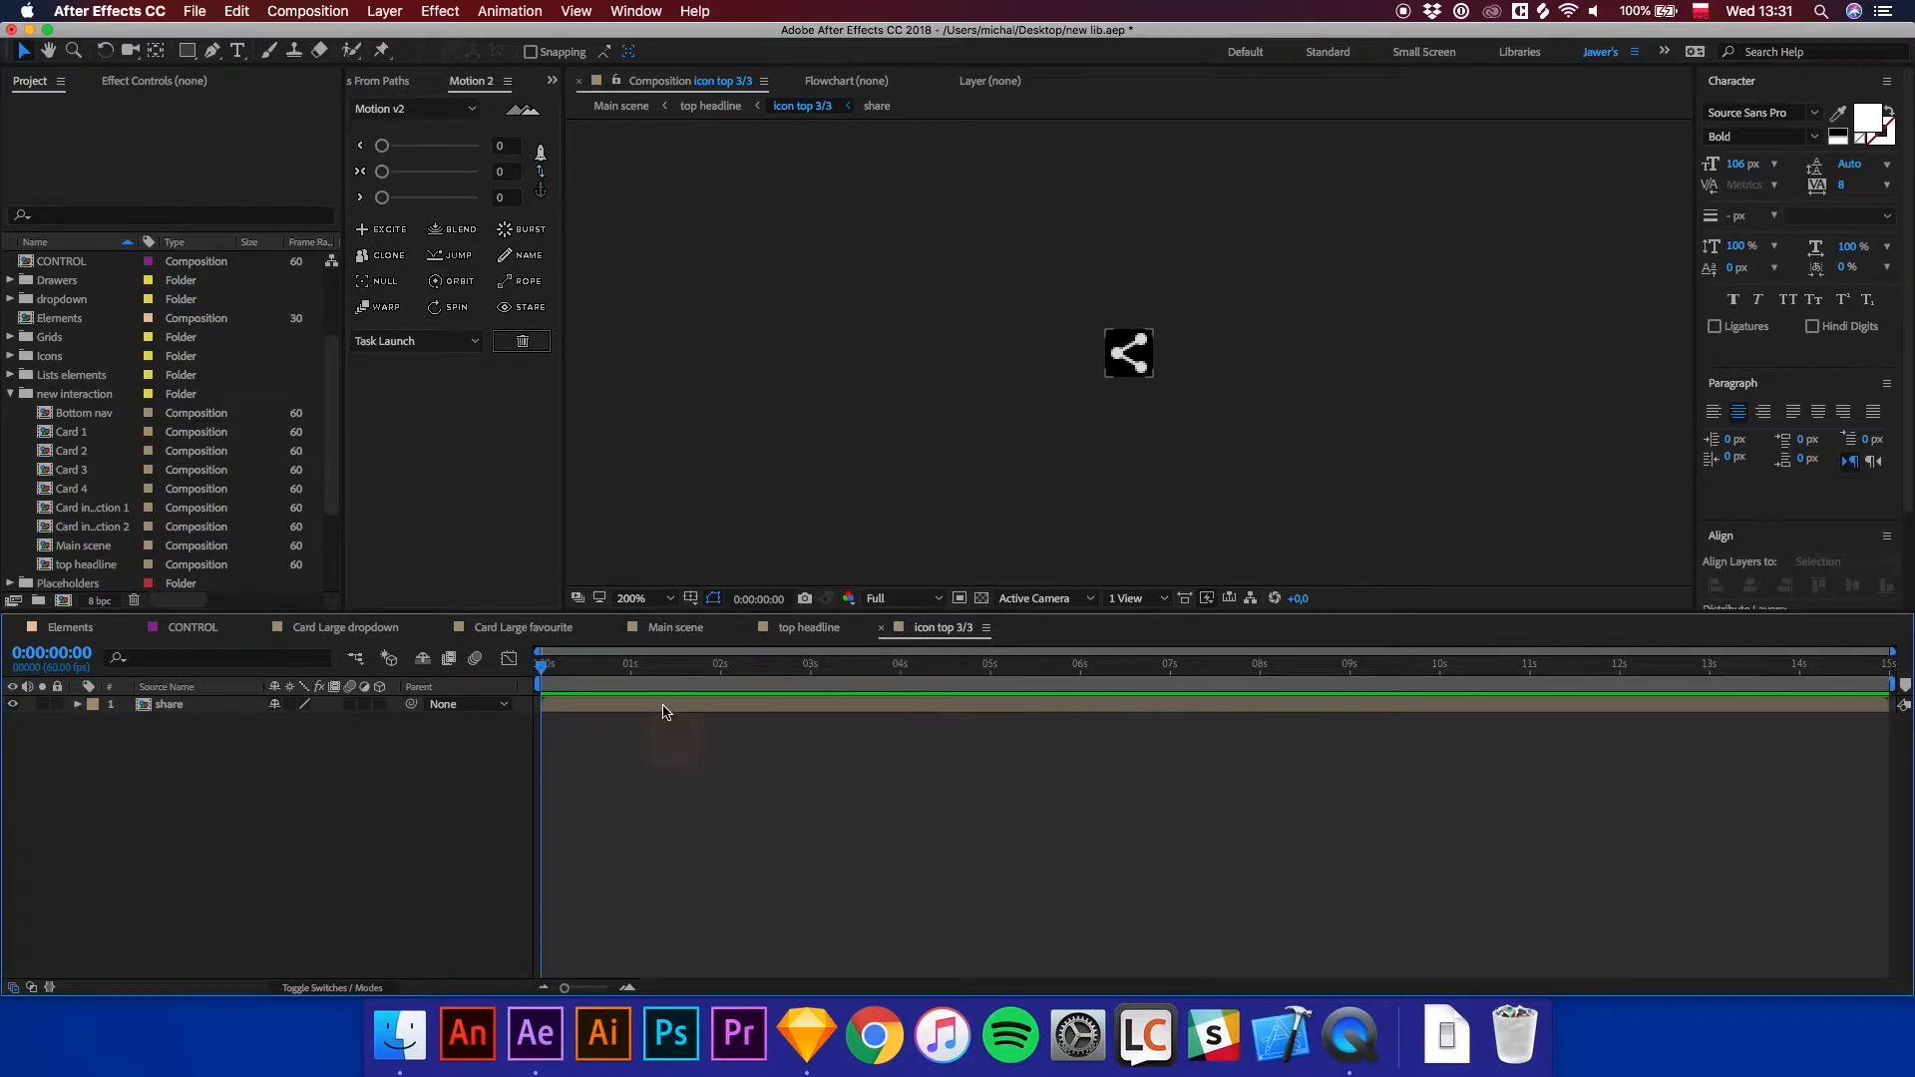
pyautogui.click(113, 215)
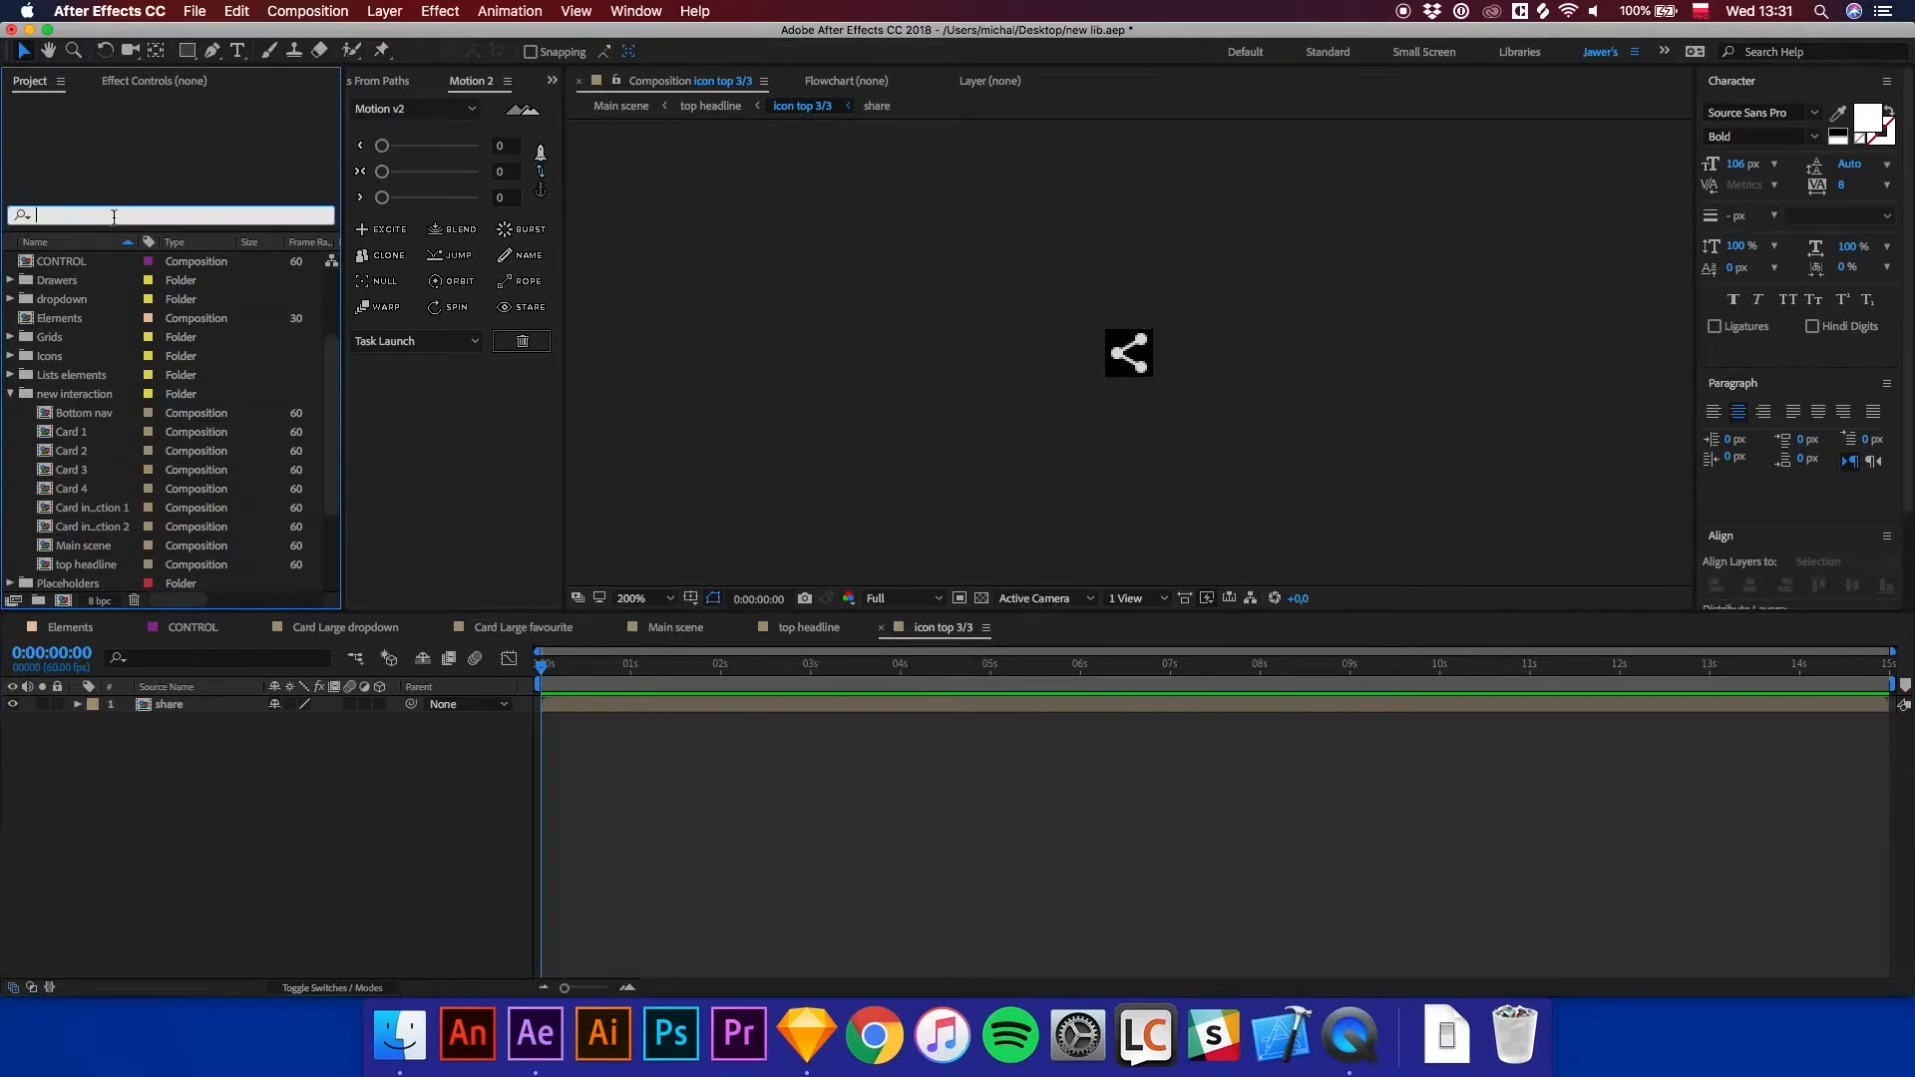
pyautogui.write('search')
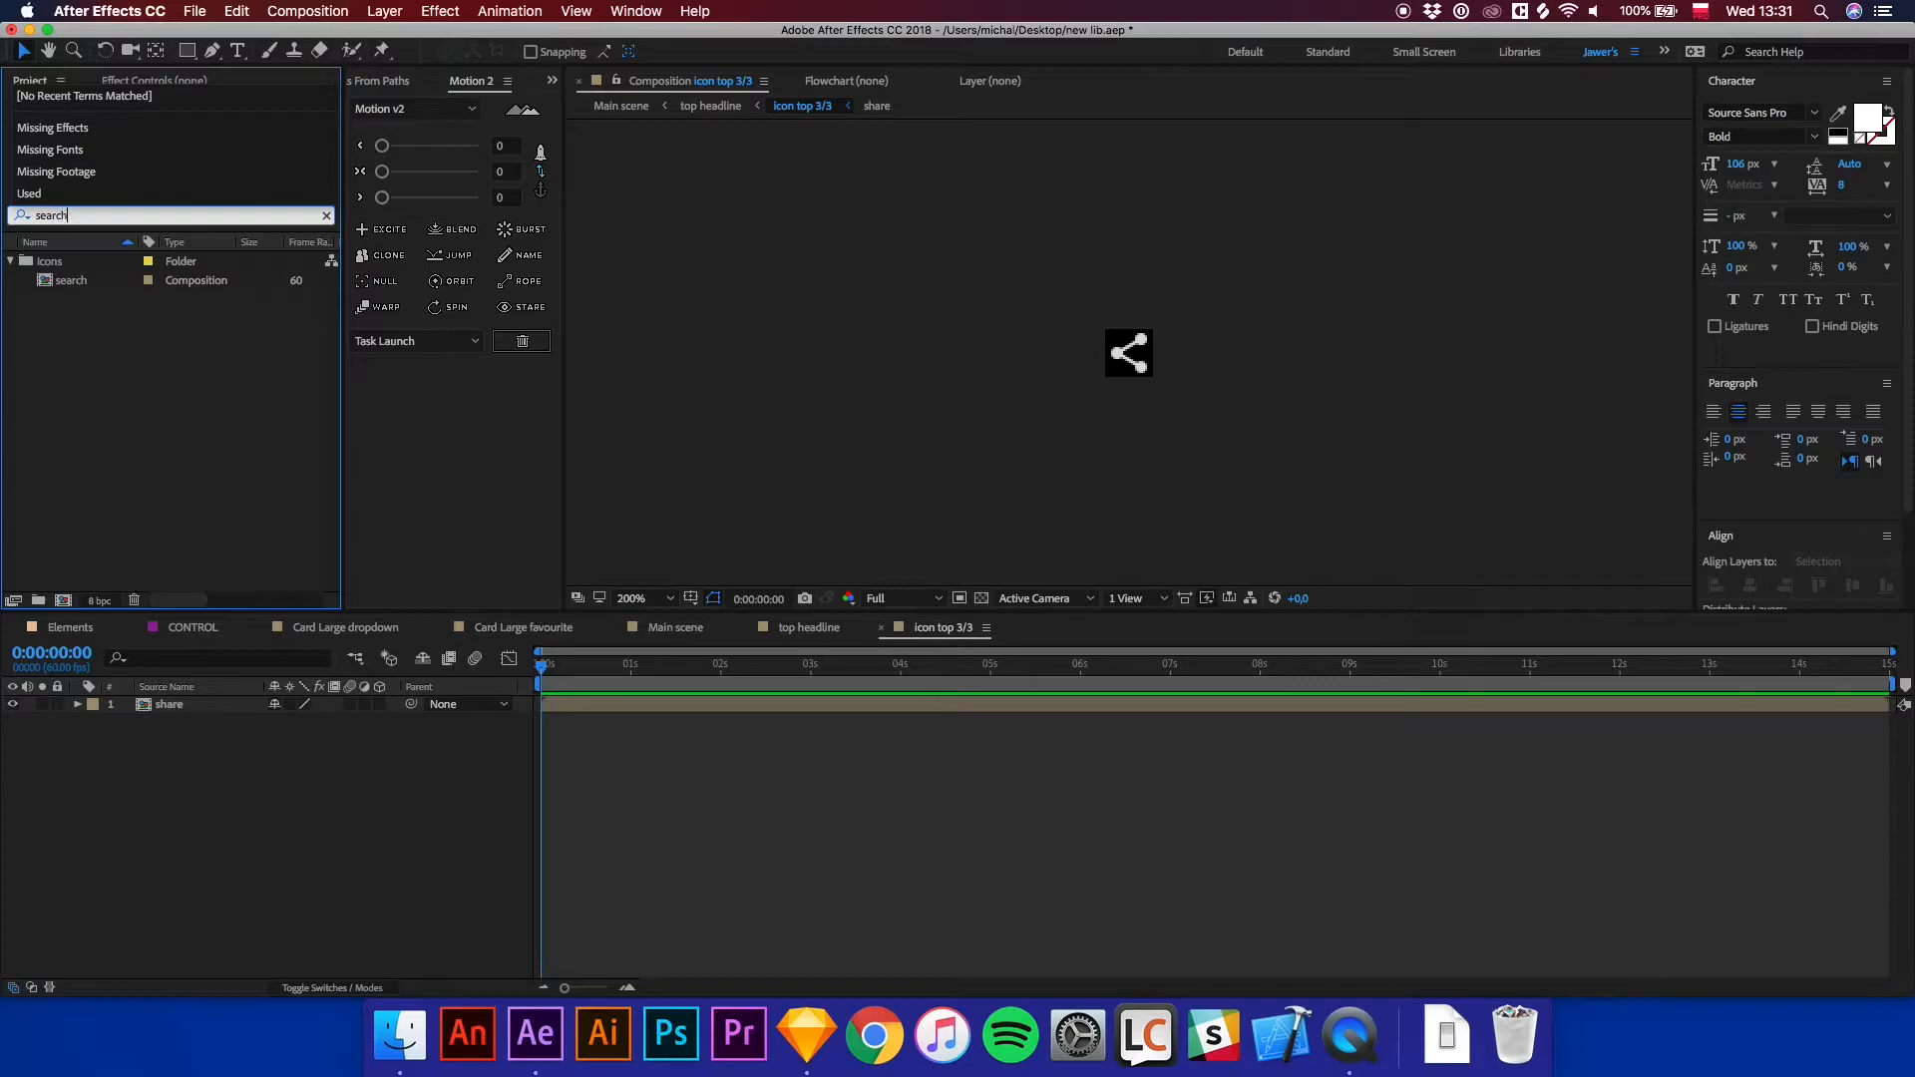
pyautogui.moveTo(72, 280); pyautogui.dragTo(143, 763)
pyautogui.click(157, 705)
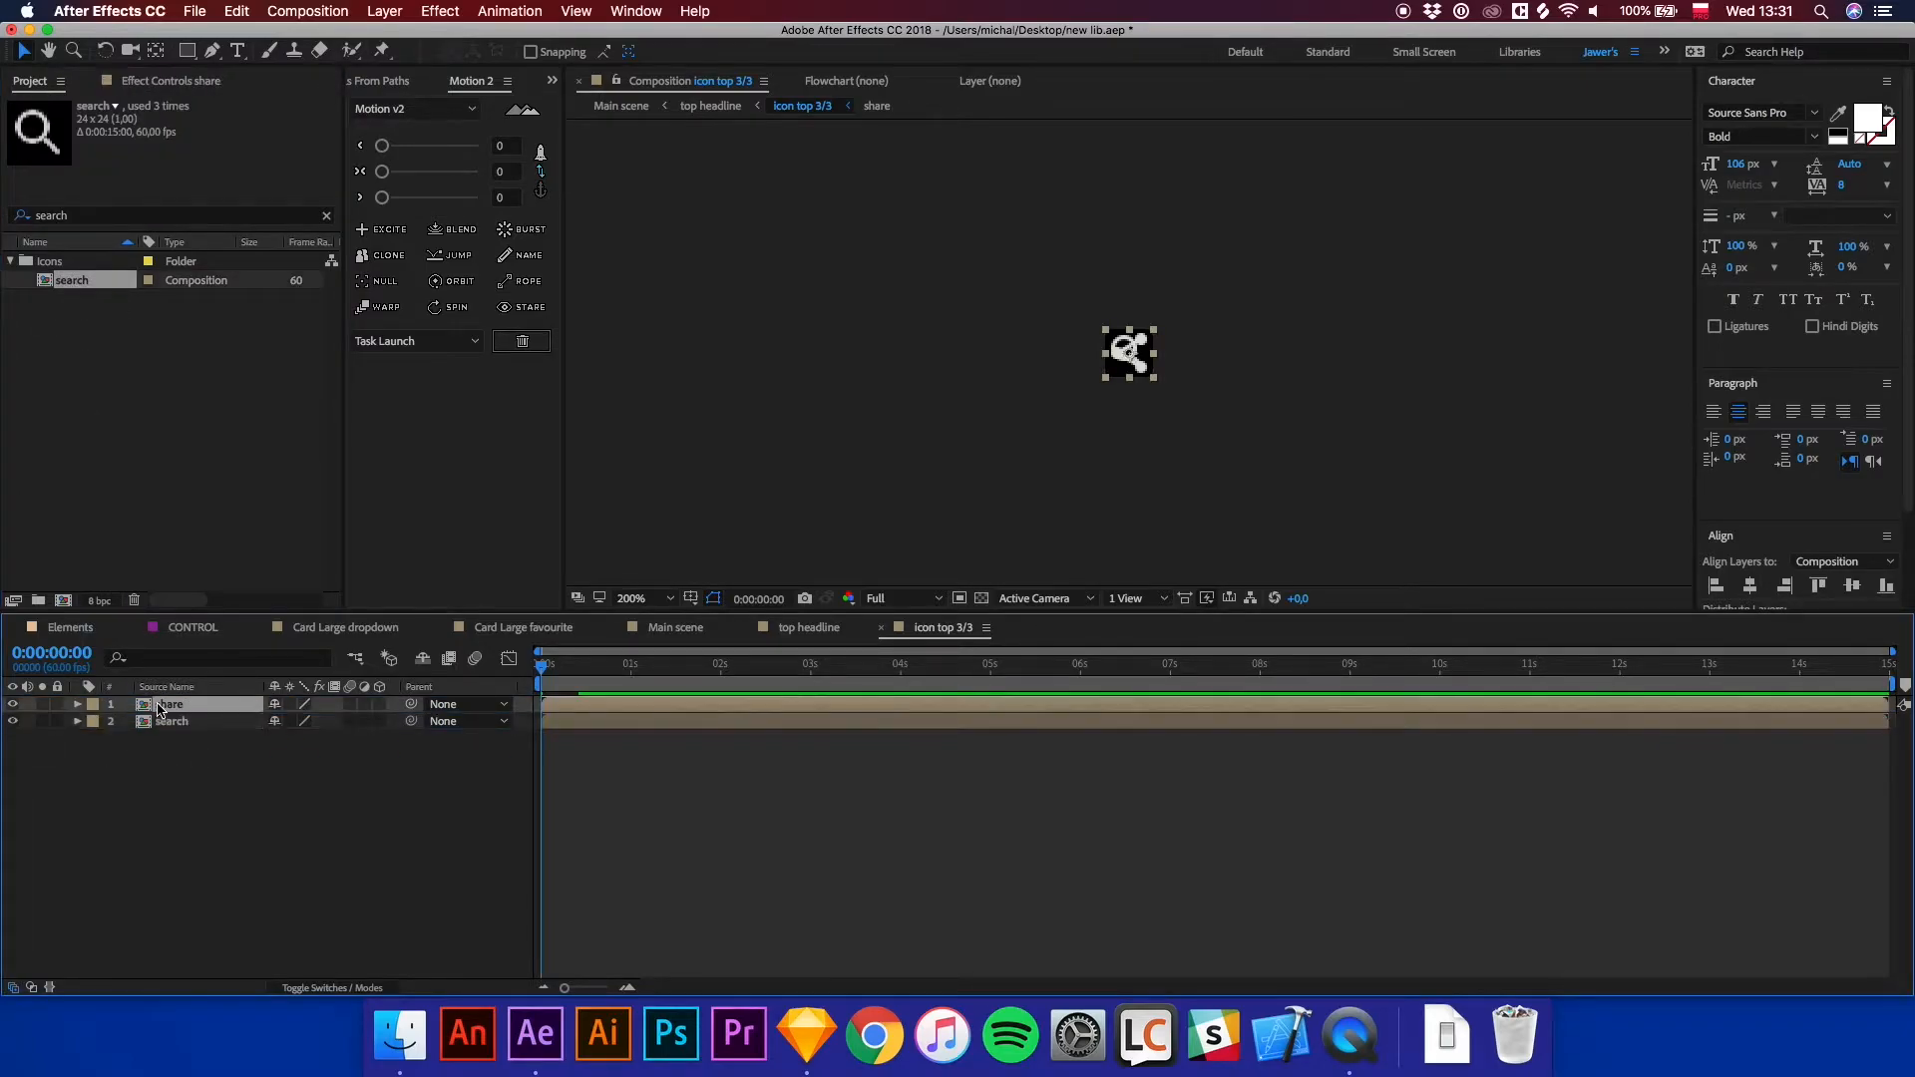
pyautogui.press('Delete')
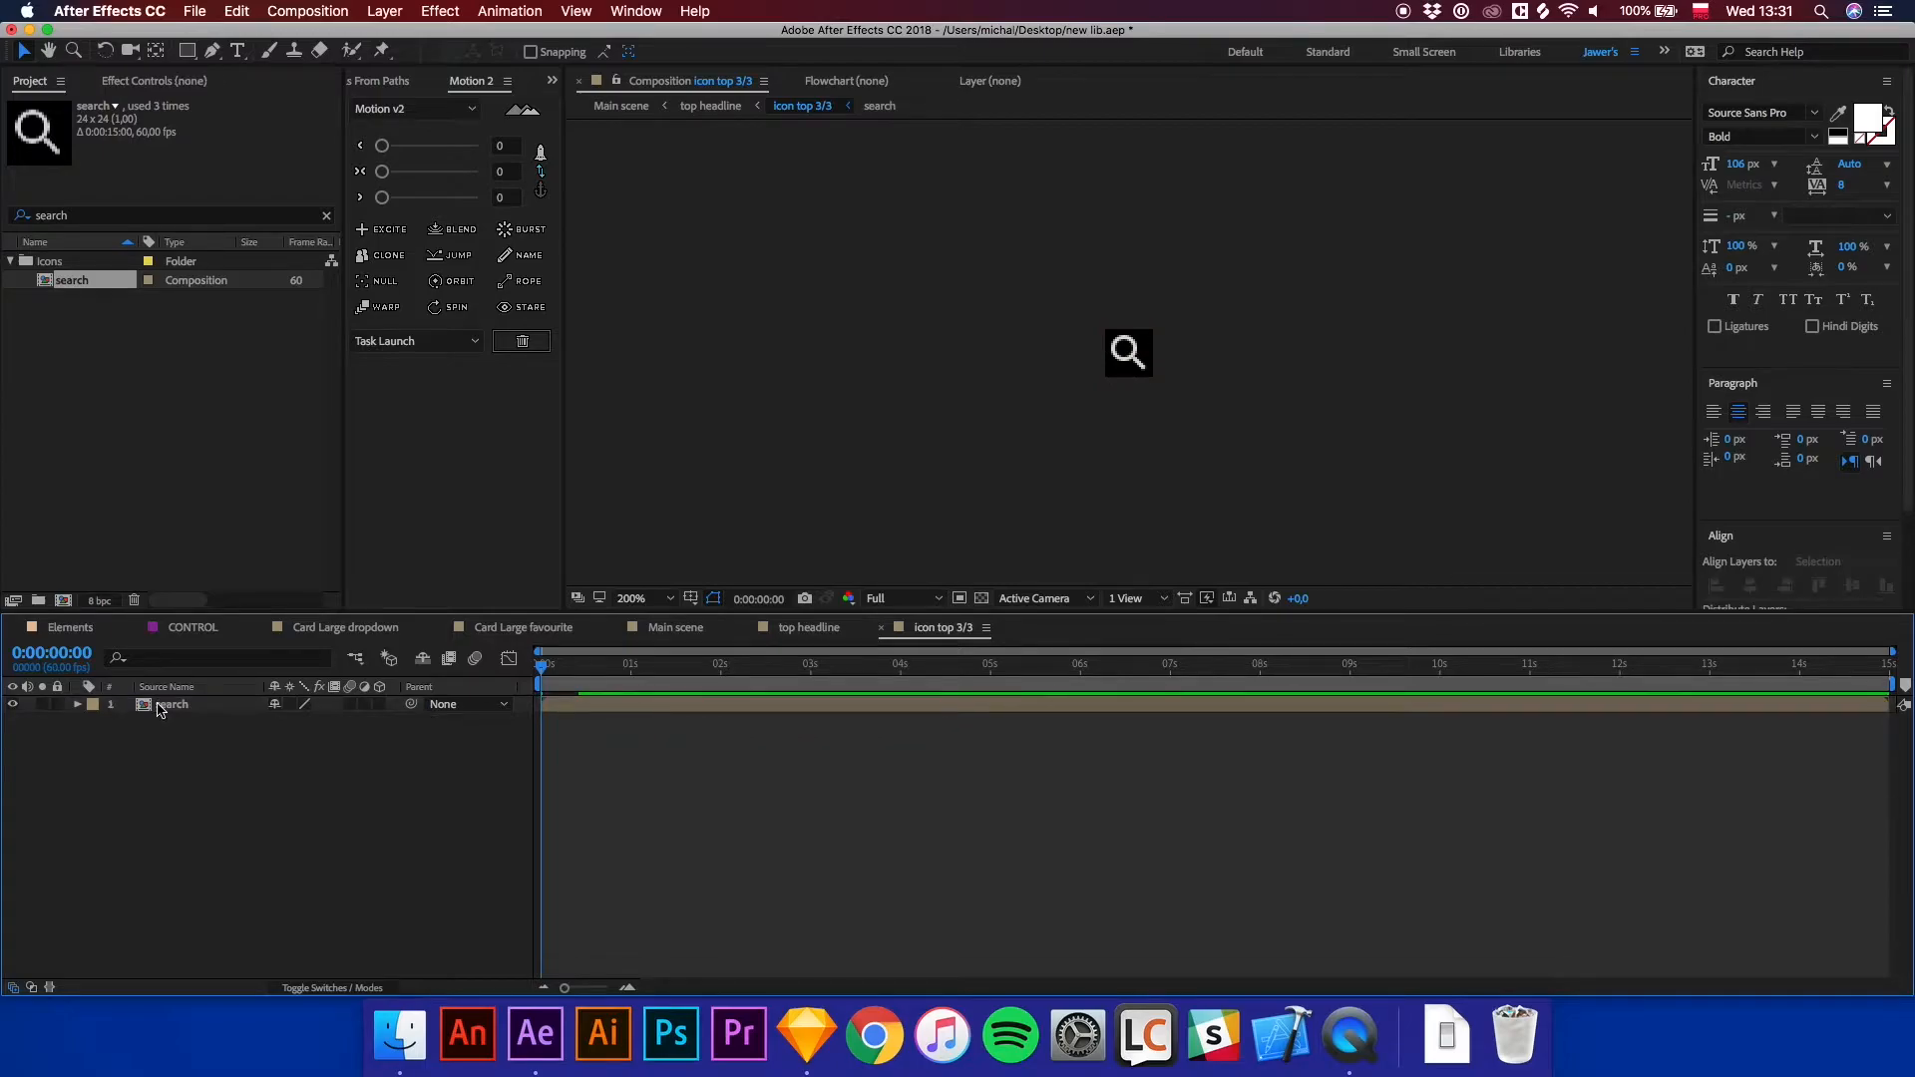
# Return to the Main scene composition, clear the project search filter and expand the new interaction folder.
pyautogui.click(882, 630)
pyautogui.click(963, 825)
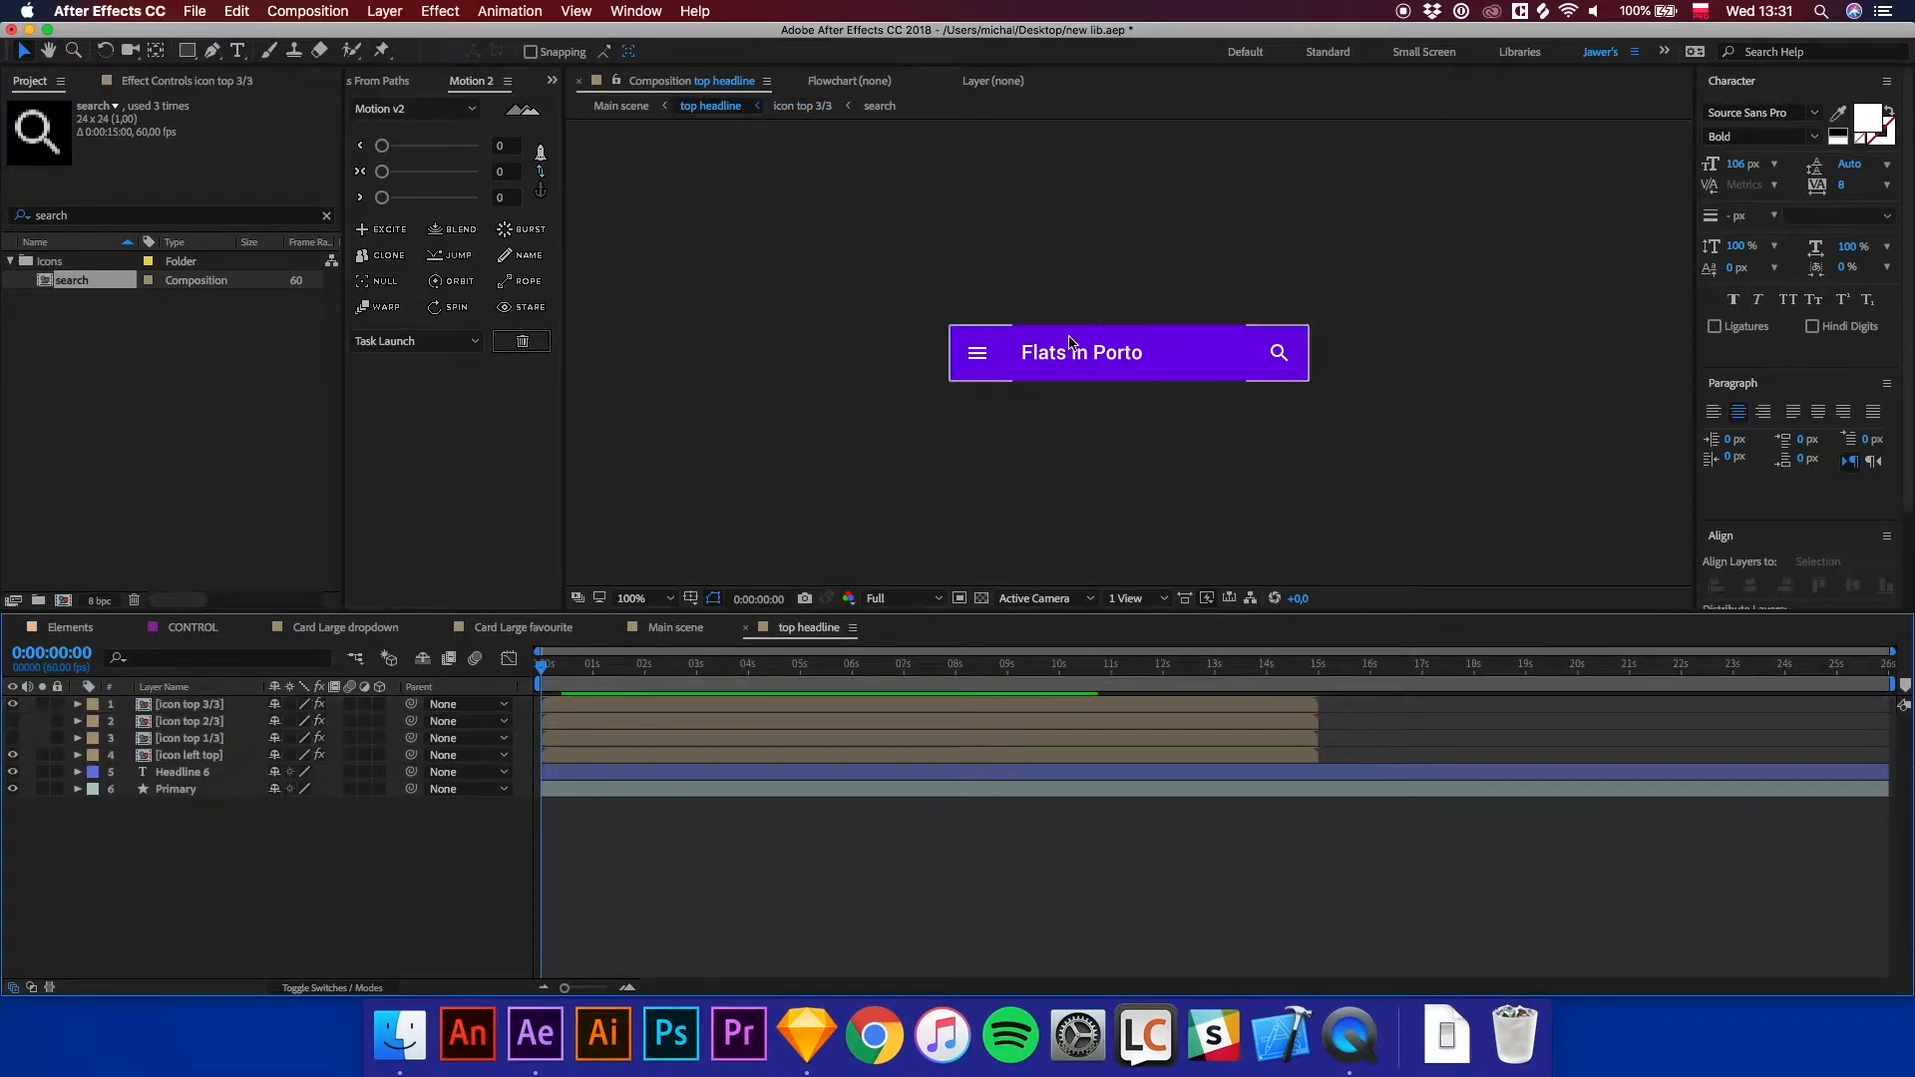
pyautogui.click(668, 629)
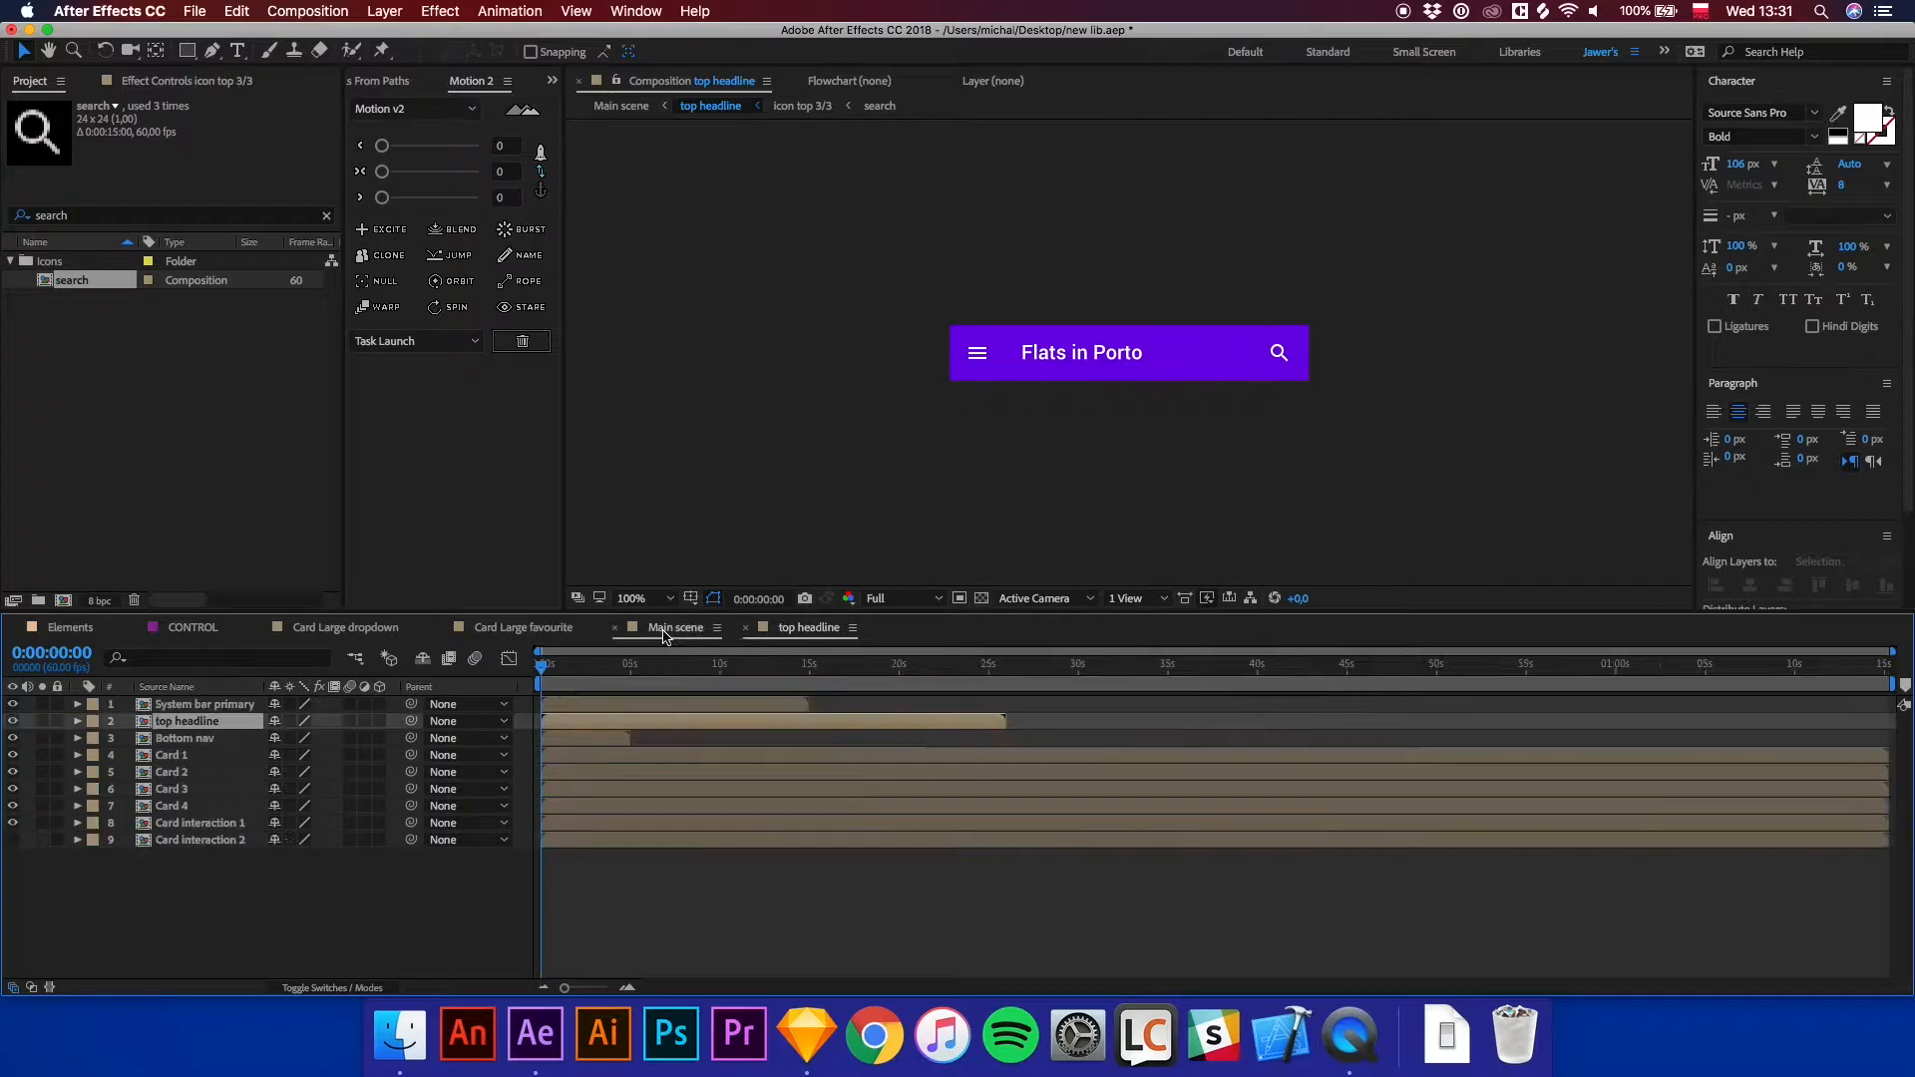
pyautogui.click(852, 836)
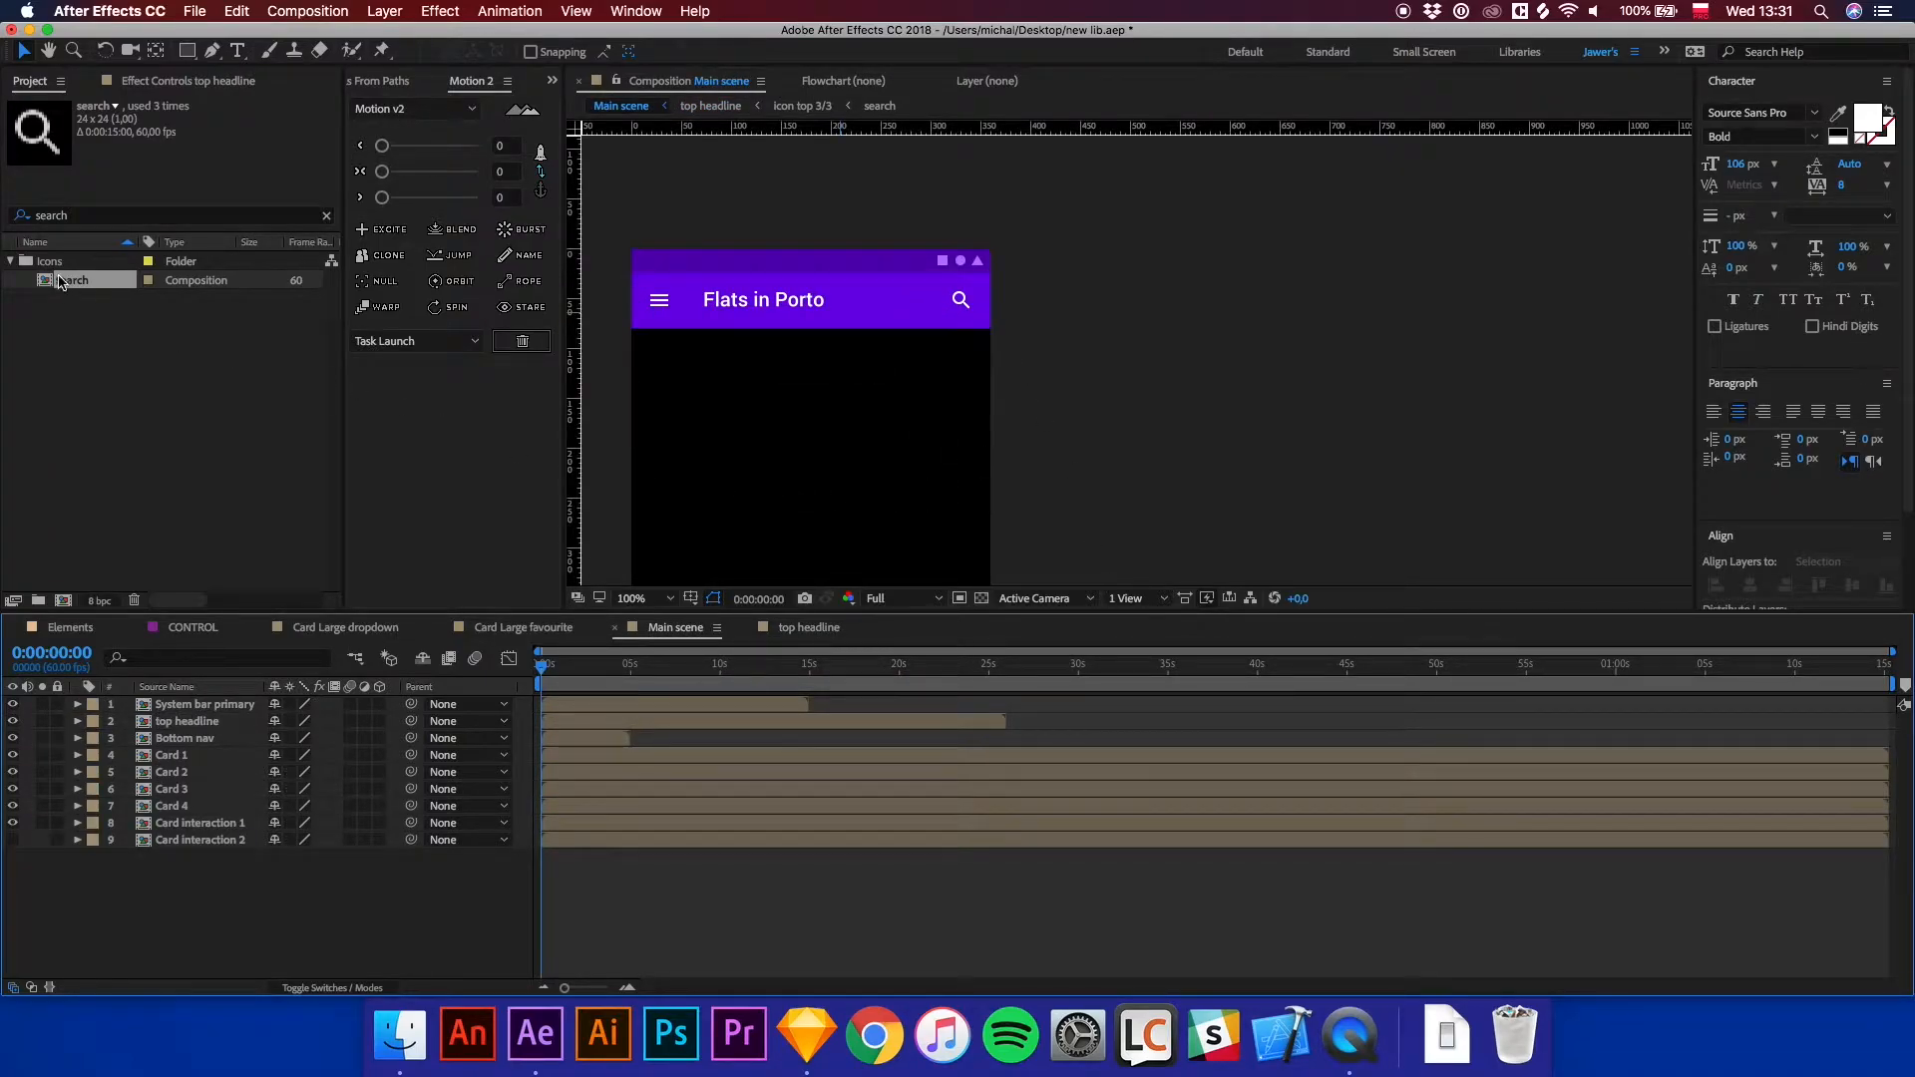
pyautogui.click(76, 217)
pyautogui.moveTo(74, 217); pyautogui.dragTo(33, 240)
pyautogui.press('BackSpace')
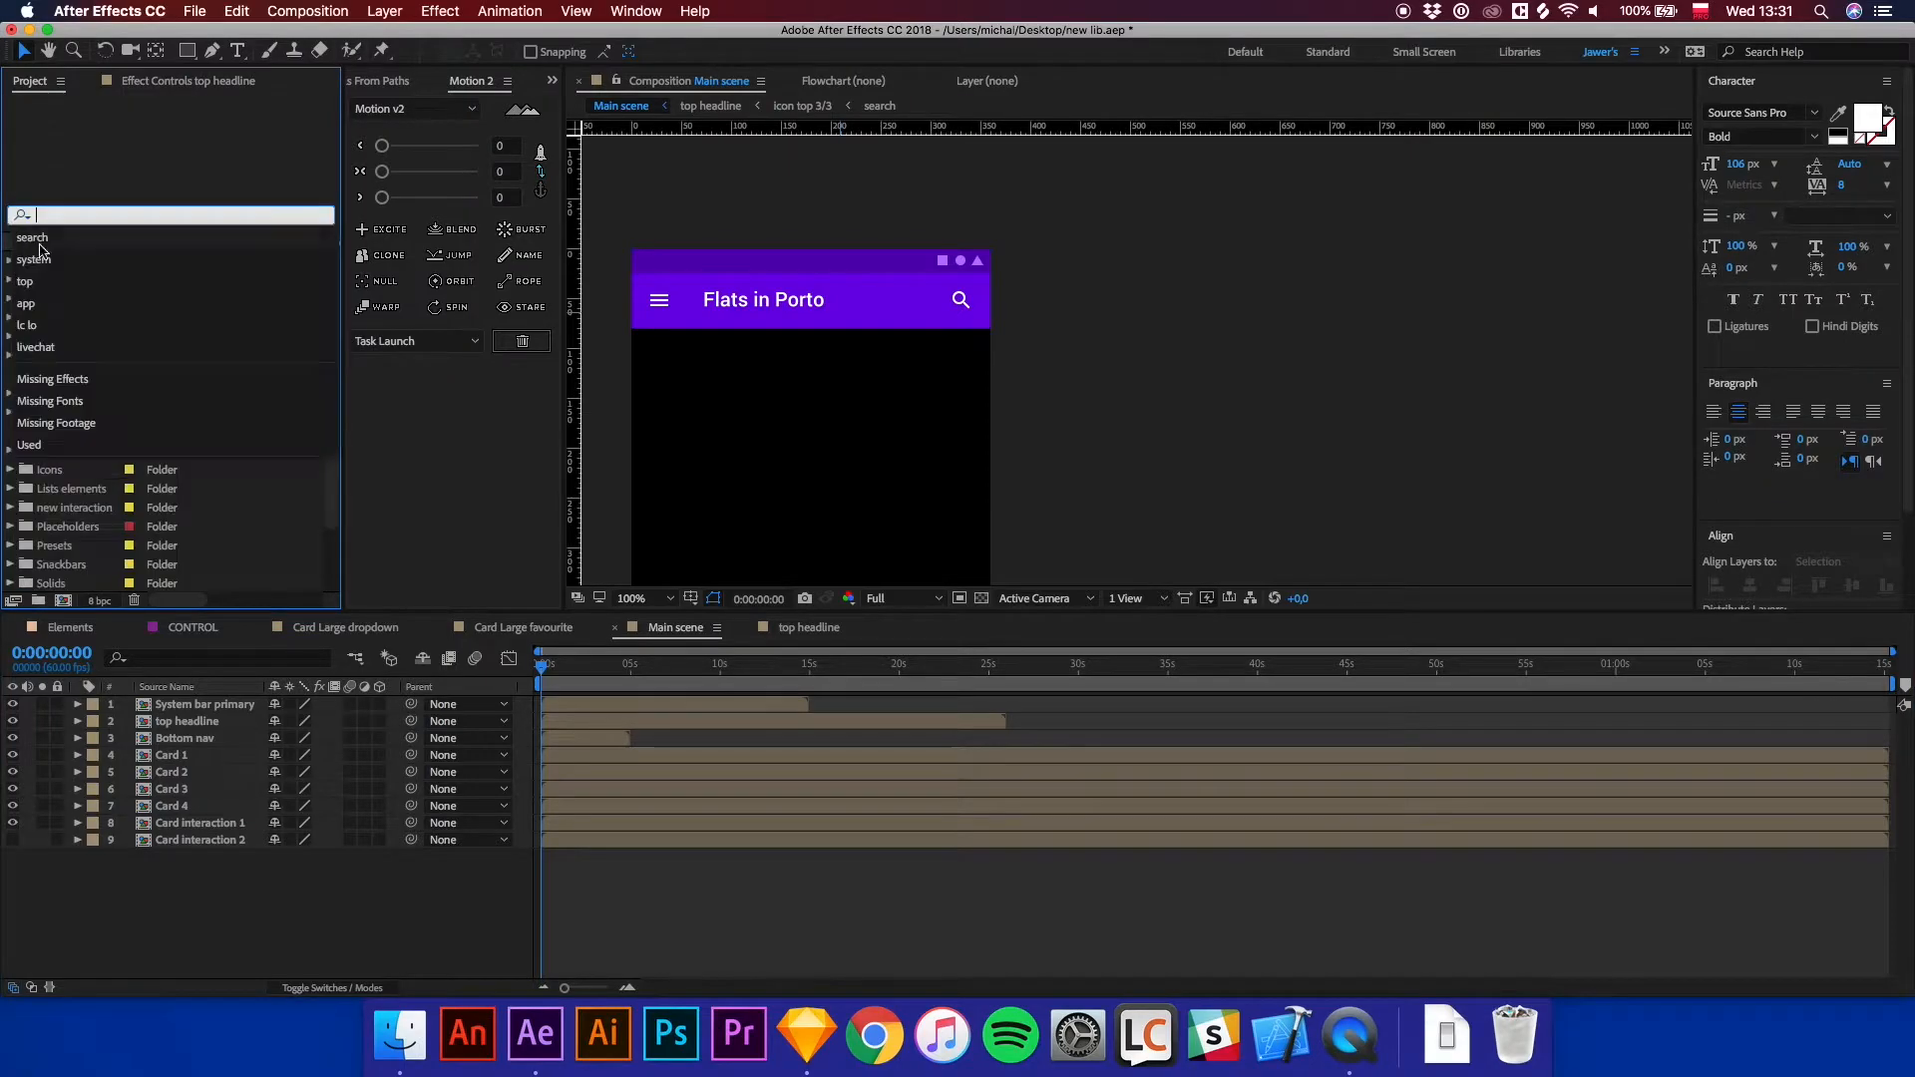
pyautogui.click(294, 488)
pyautogui.scroll(-3, 85, 468)
pyautogui.click(63, 435)
pyautogui.click(12, 434)
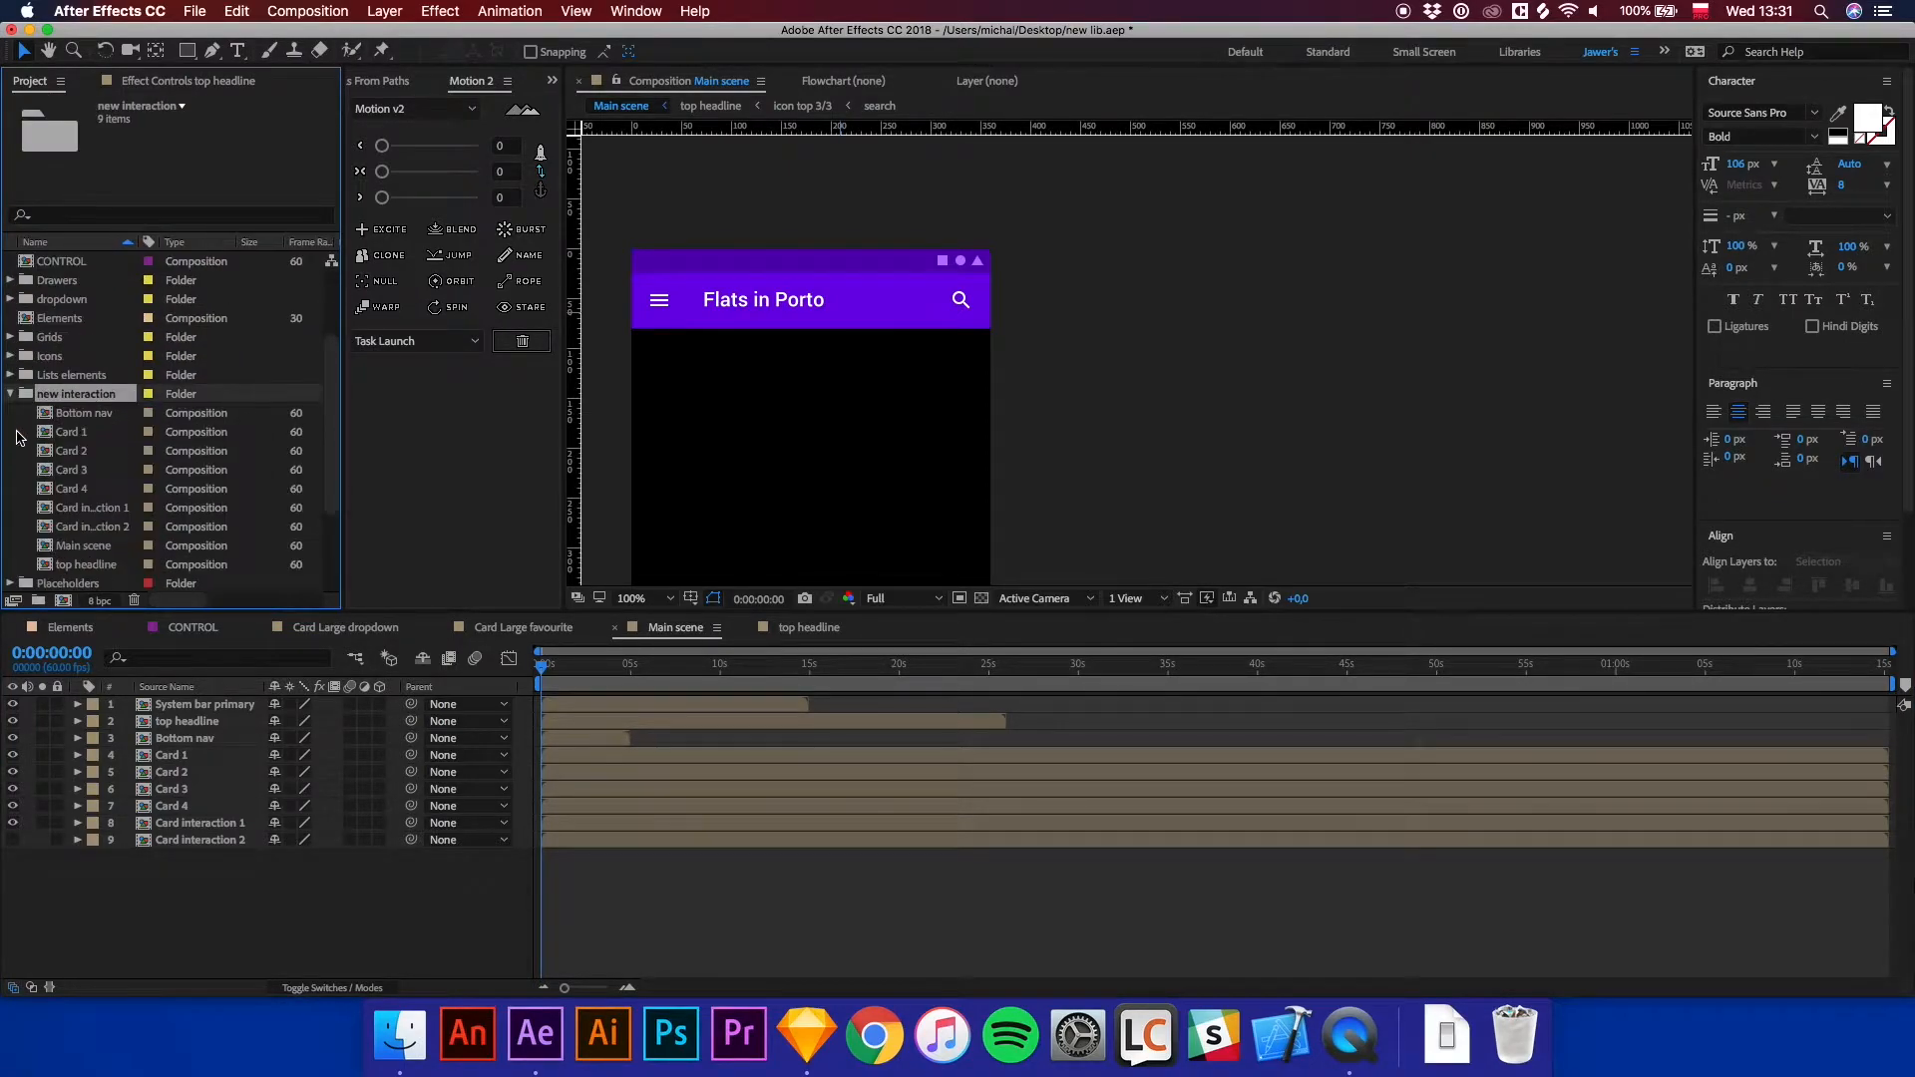
# Move the Card 1 layer up so it sits directly beneath the top headline.
pyautogui.click(176, 756)
pyautogui.scroll(-2, 870, 392)
pyautogui.hotkey('shift', 'Up')
pyautogui.hotkey('shift', 'Up')
pyautogui.hotkey('shift', 'Up')
pyautogui.hotkey('shift', 'Up')
pyautogui.hotkey('shift', 'Up')
pyautogui.hotkey('shift', 'Up')
pyautogui.hotkey('shift', 'Up')
pyautogui.hotkey('shift', 'Up')
pyautogui.hotkey('shift', 'Up')
pyautogui.hotkey('shift', 'Up')
pyautogui.hotkey('shift', 'Up')
pyautogui.hotkey('shift', 'Up')
pyautogui.hotkey('shift', 'Up')
pyautogui.hotkey('shift', 'Up')
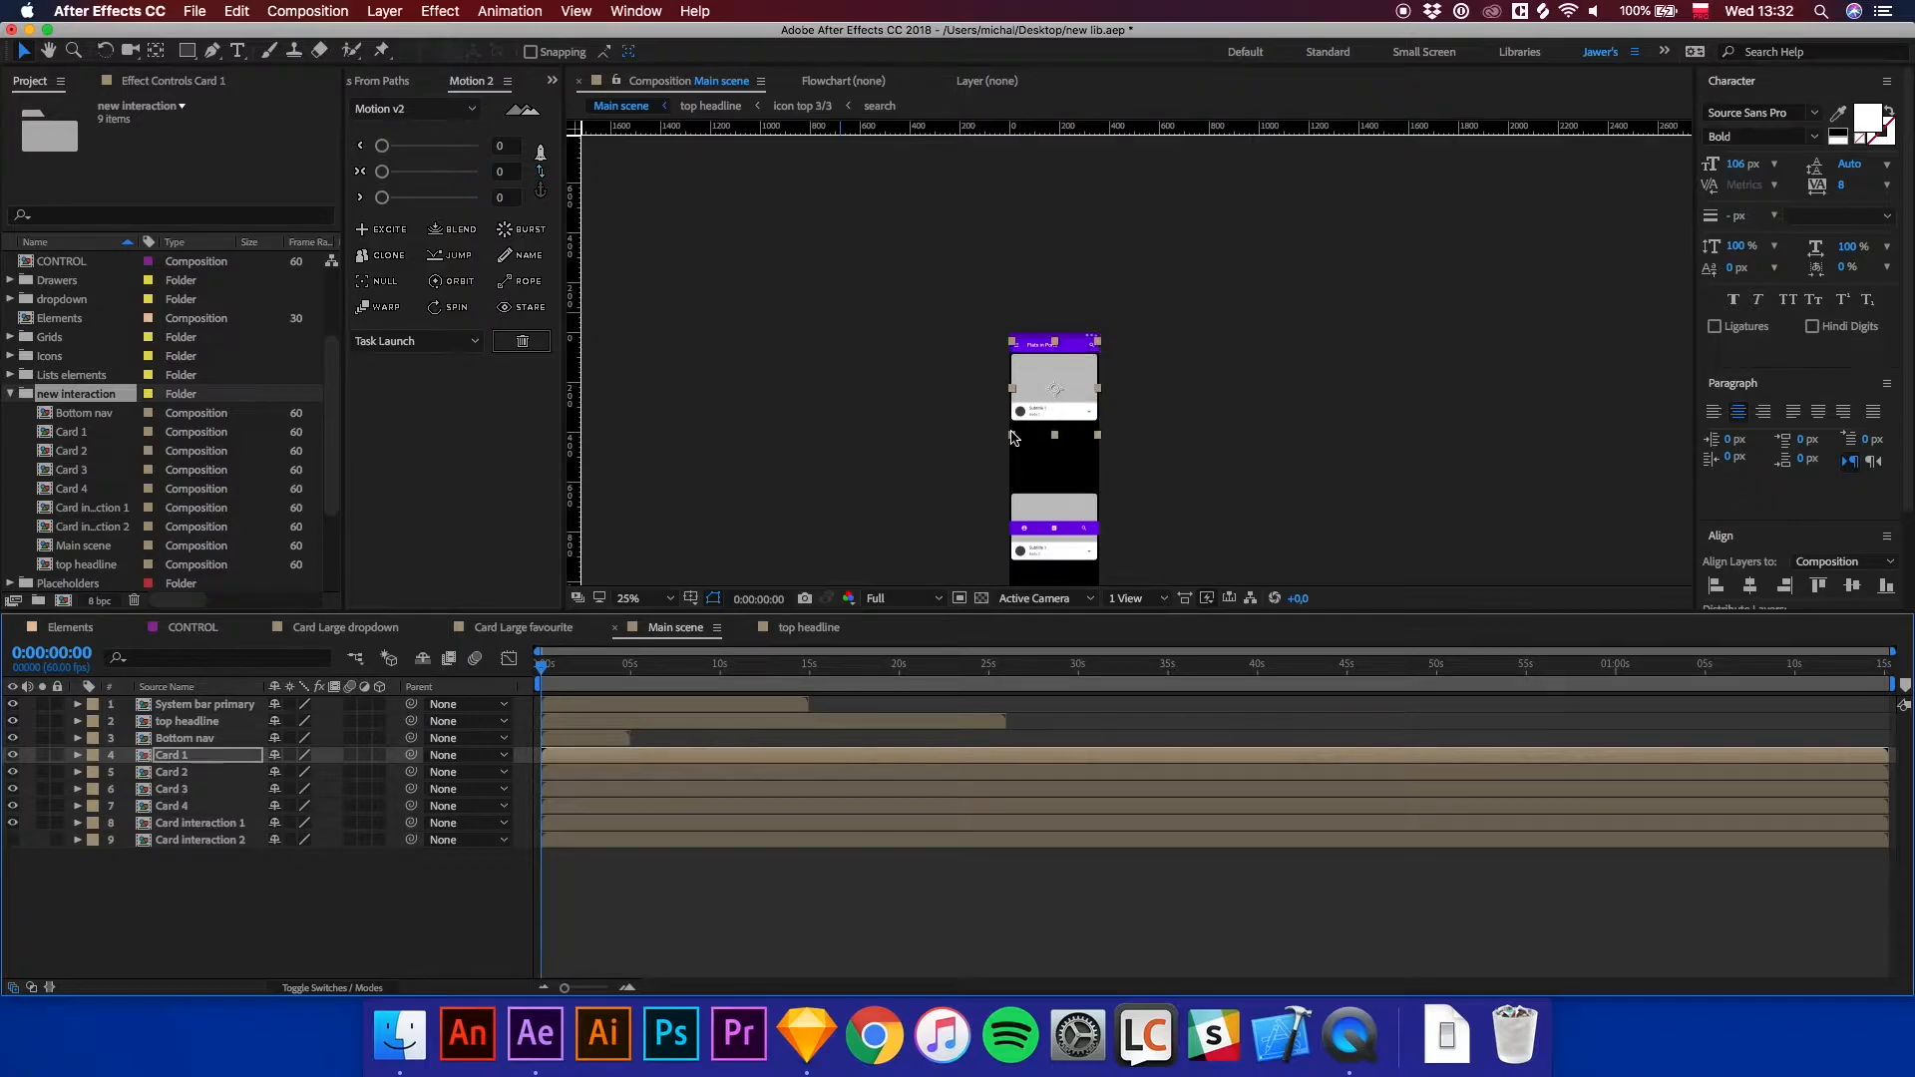
pyautogui.hotkey('shift', 'Down')
pyautogui.moveTo(1133, 500); pyautogui.dragTo(1094, 299)
# Move the Card 4 layer lower in the layer stack and nudge it down in the frame.
pyautogui.moveTo(180, 810)
pyautogui.mouseDown()
pyautogui.moveTo(199, 779)
pyautogui.moveTo(212, 840)
pyautogui.moveTo(175, 826)
pyautogui.mouseUp()
pyautogui.hotkey('shift', 'Down')
pyautogui.hotkey('shift', 'Down')
pyautogui.hotkey('shift', 'Down')
pyautogui.hotkey('shift', 'Down')
pyautogui.hotkey('shift', 'Down')
pyautogui.hotkey('shift', 'Down')
pyautogui.hotkey('shift', 'Down')
pyautogui.hotkey('shift', 'Down')
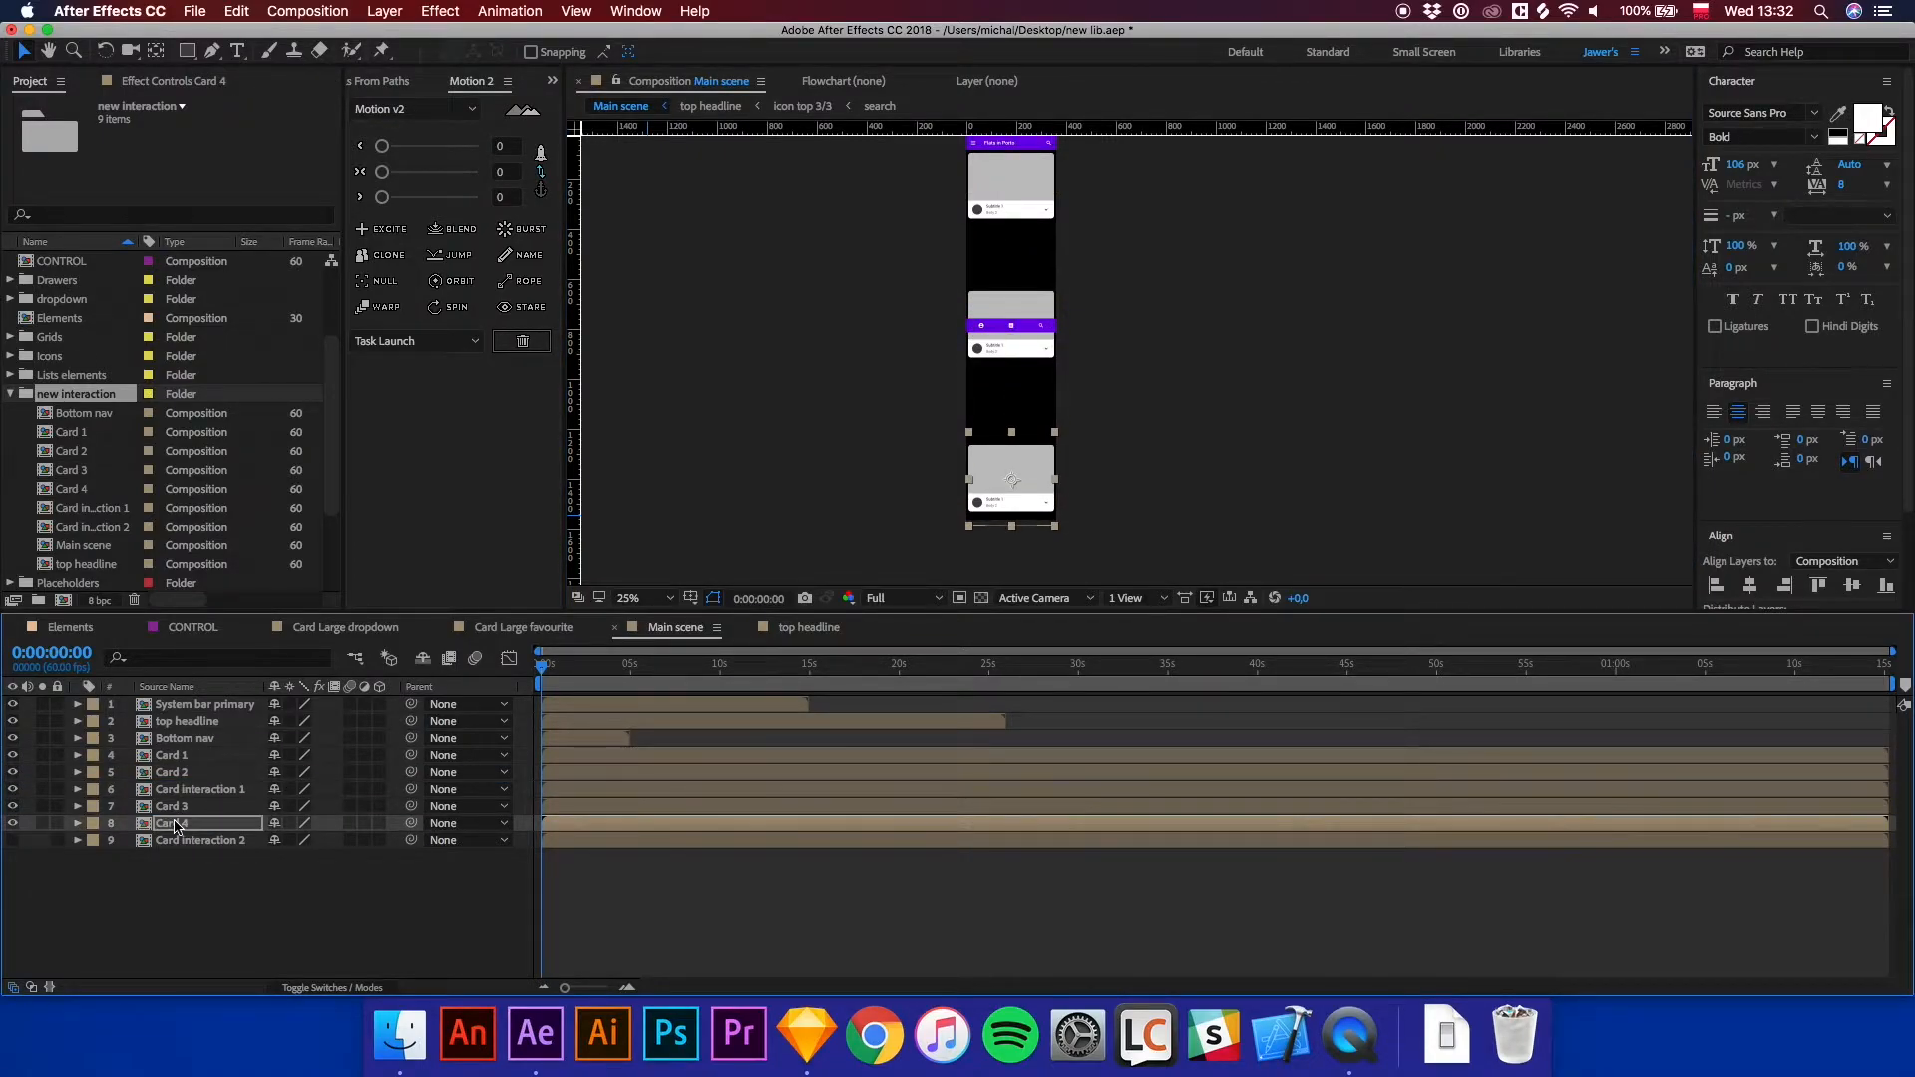
# Select the Card 1 to Card 4 layers and distribute them evenly by their vertical centres.
pyautogui.keyDown('shift'); pyautogui.click(195, 755); pyautogui.keyUp('shift')
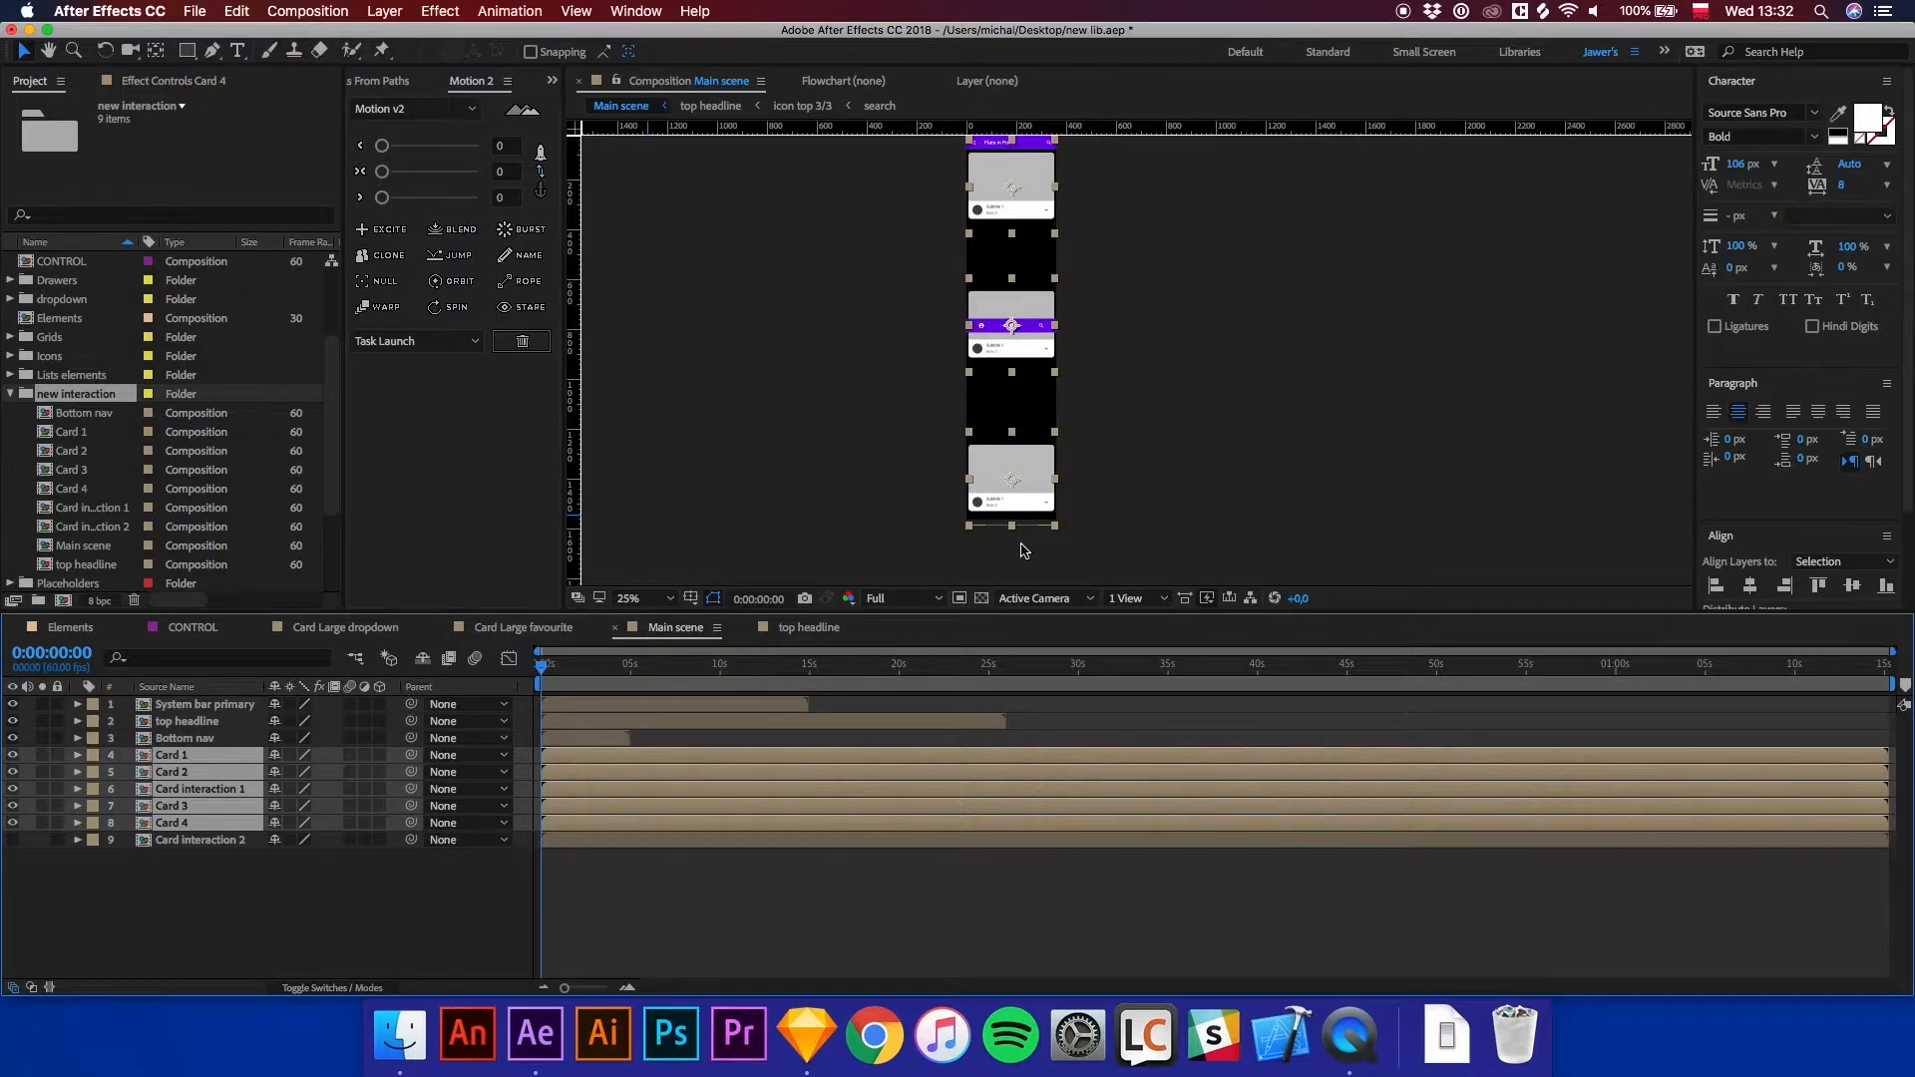
pyautogui.scroll(-2, 1749, 529)
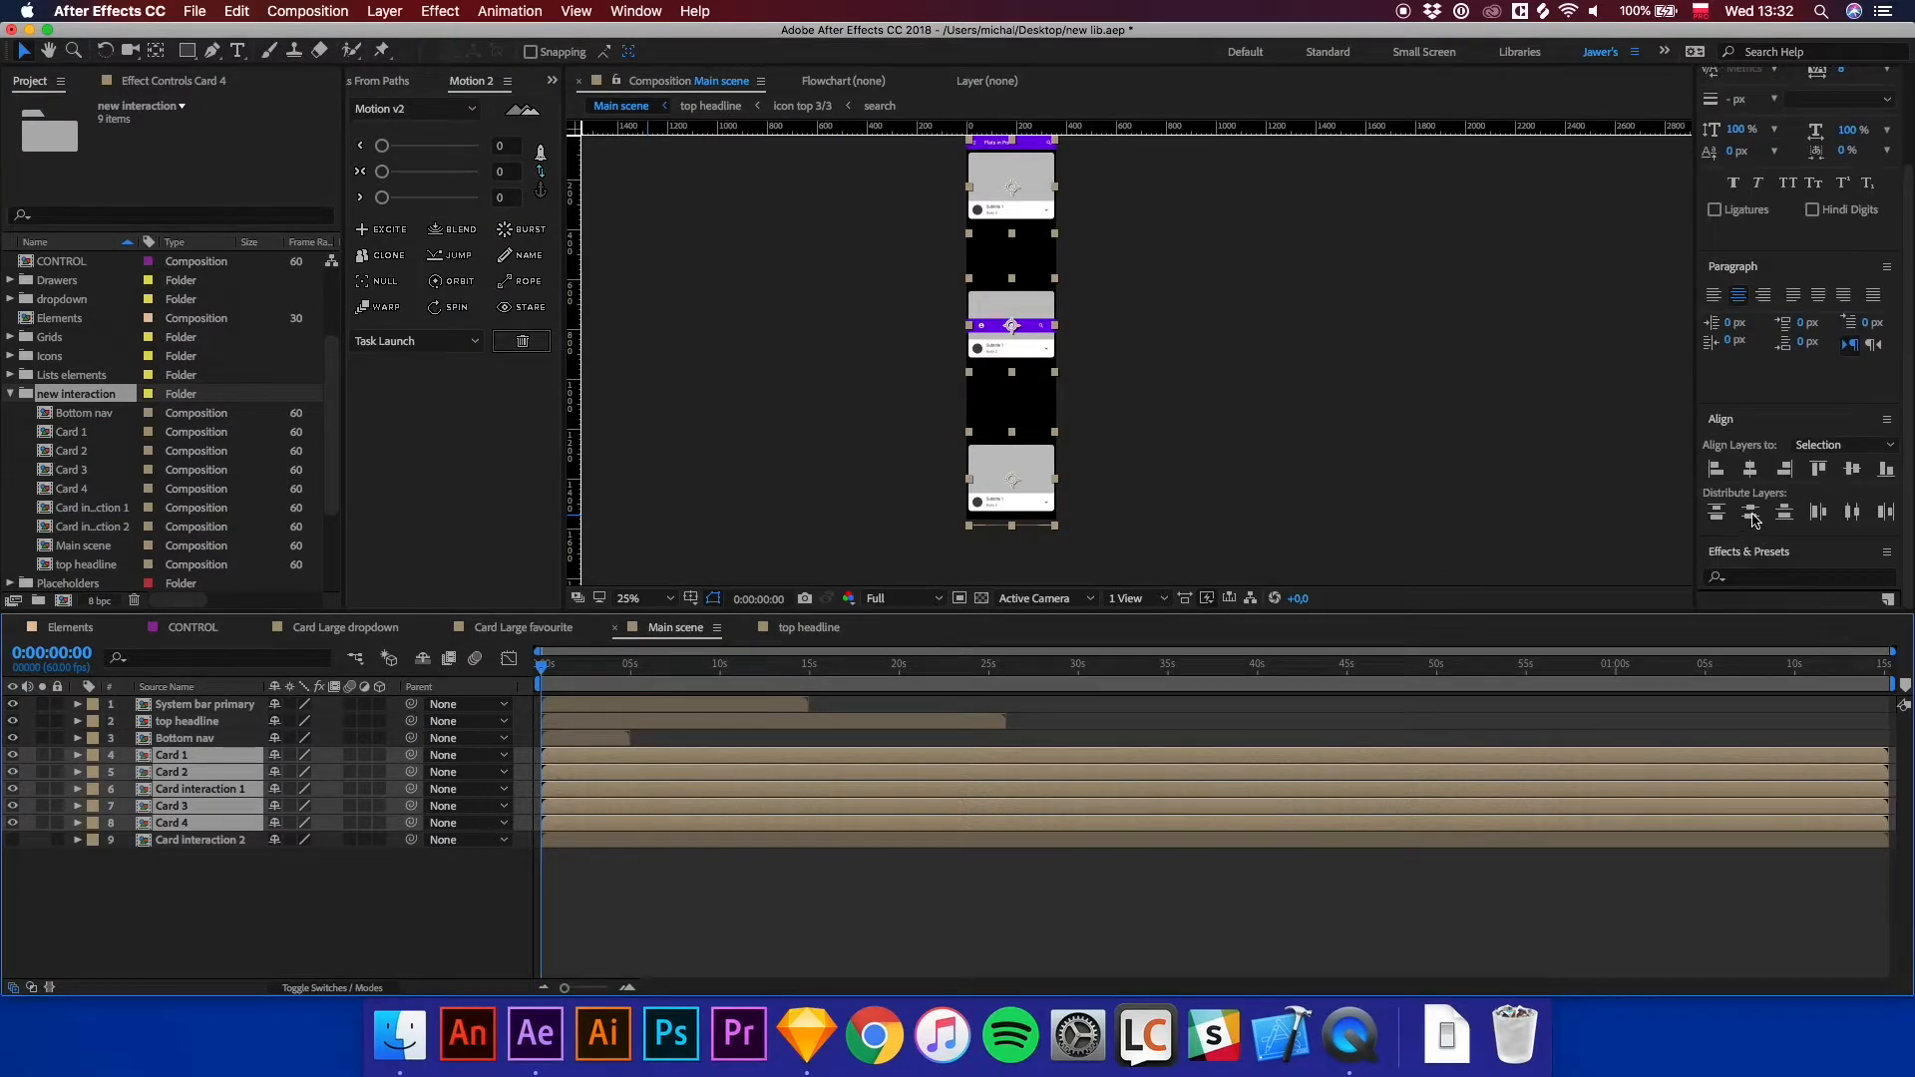
pyautogui.click(1752, 514)
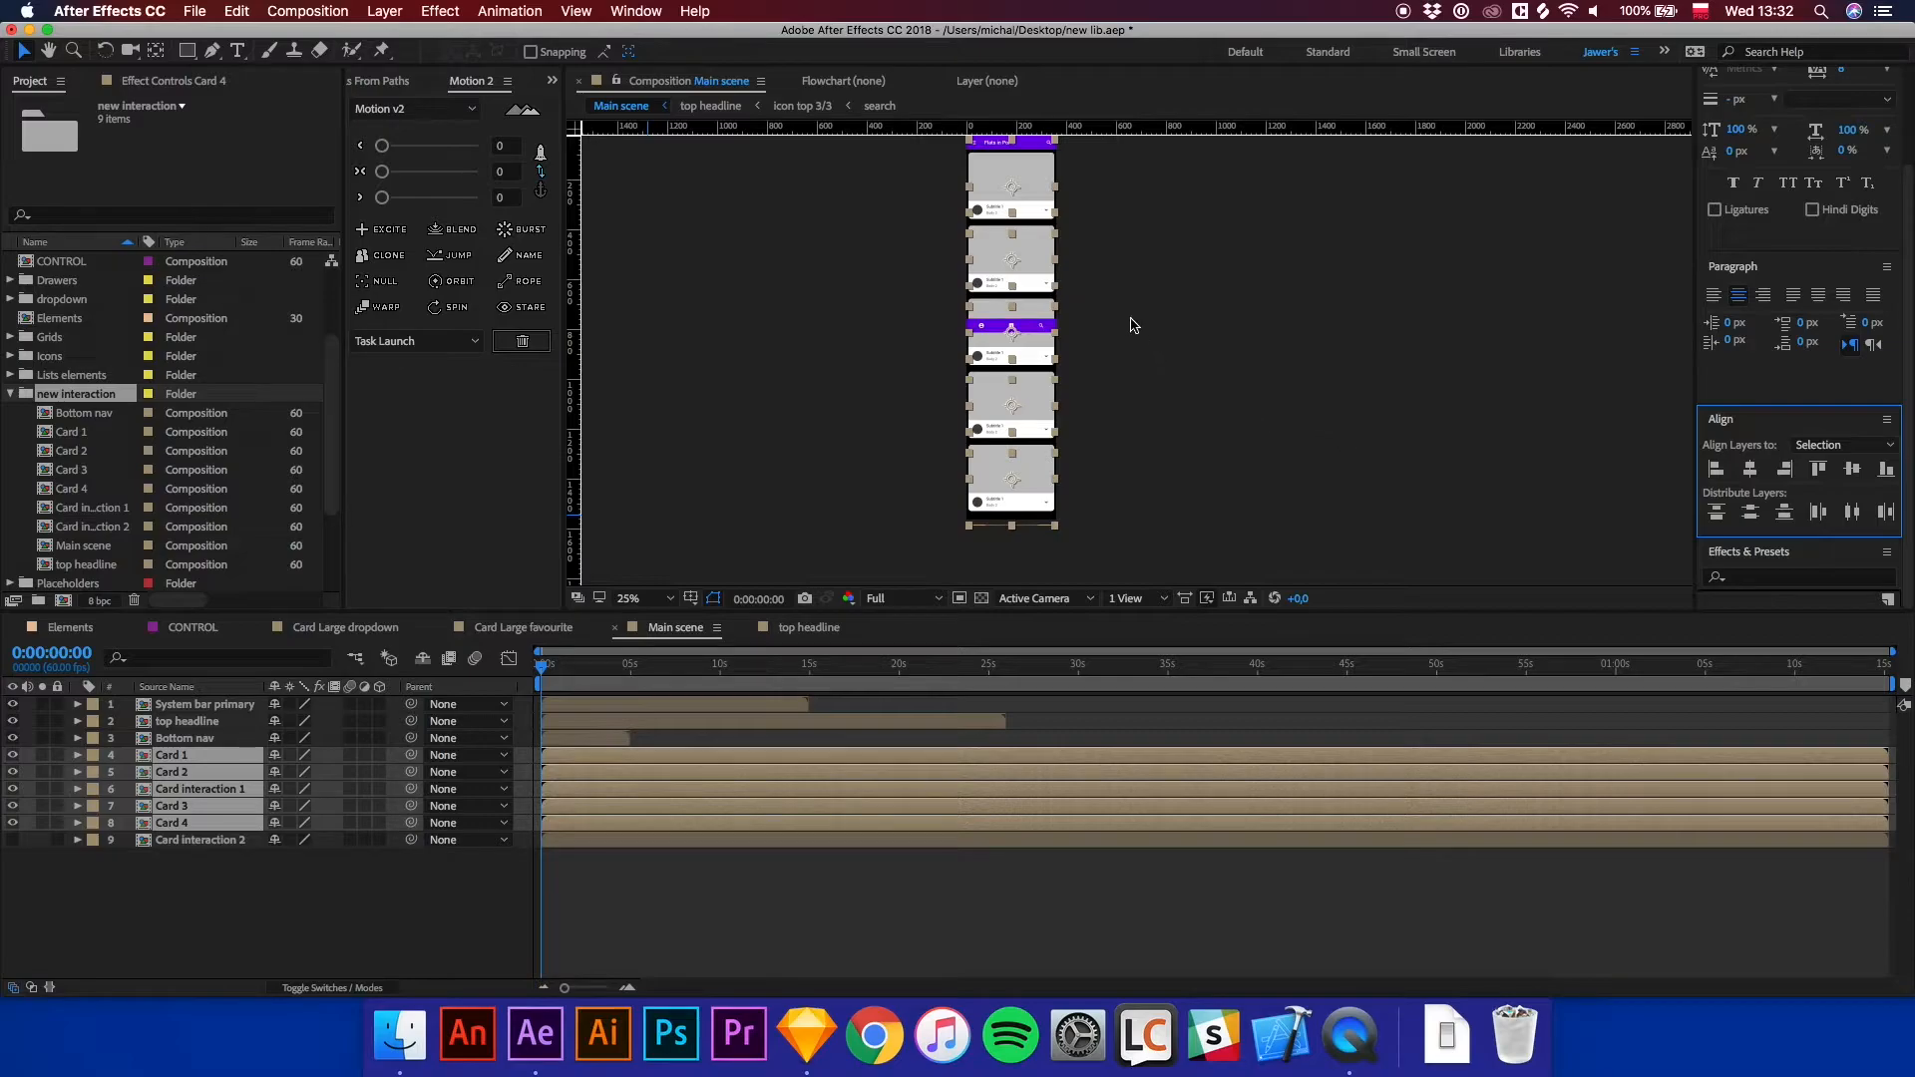
# Zoom in on the cards, reselect the Card 1 to Card 4 layers and distribute them vertically again.
pyautogui.scroll(3, 1143, 329)
pyautogui.click(1101, 435)
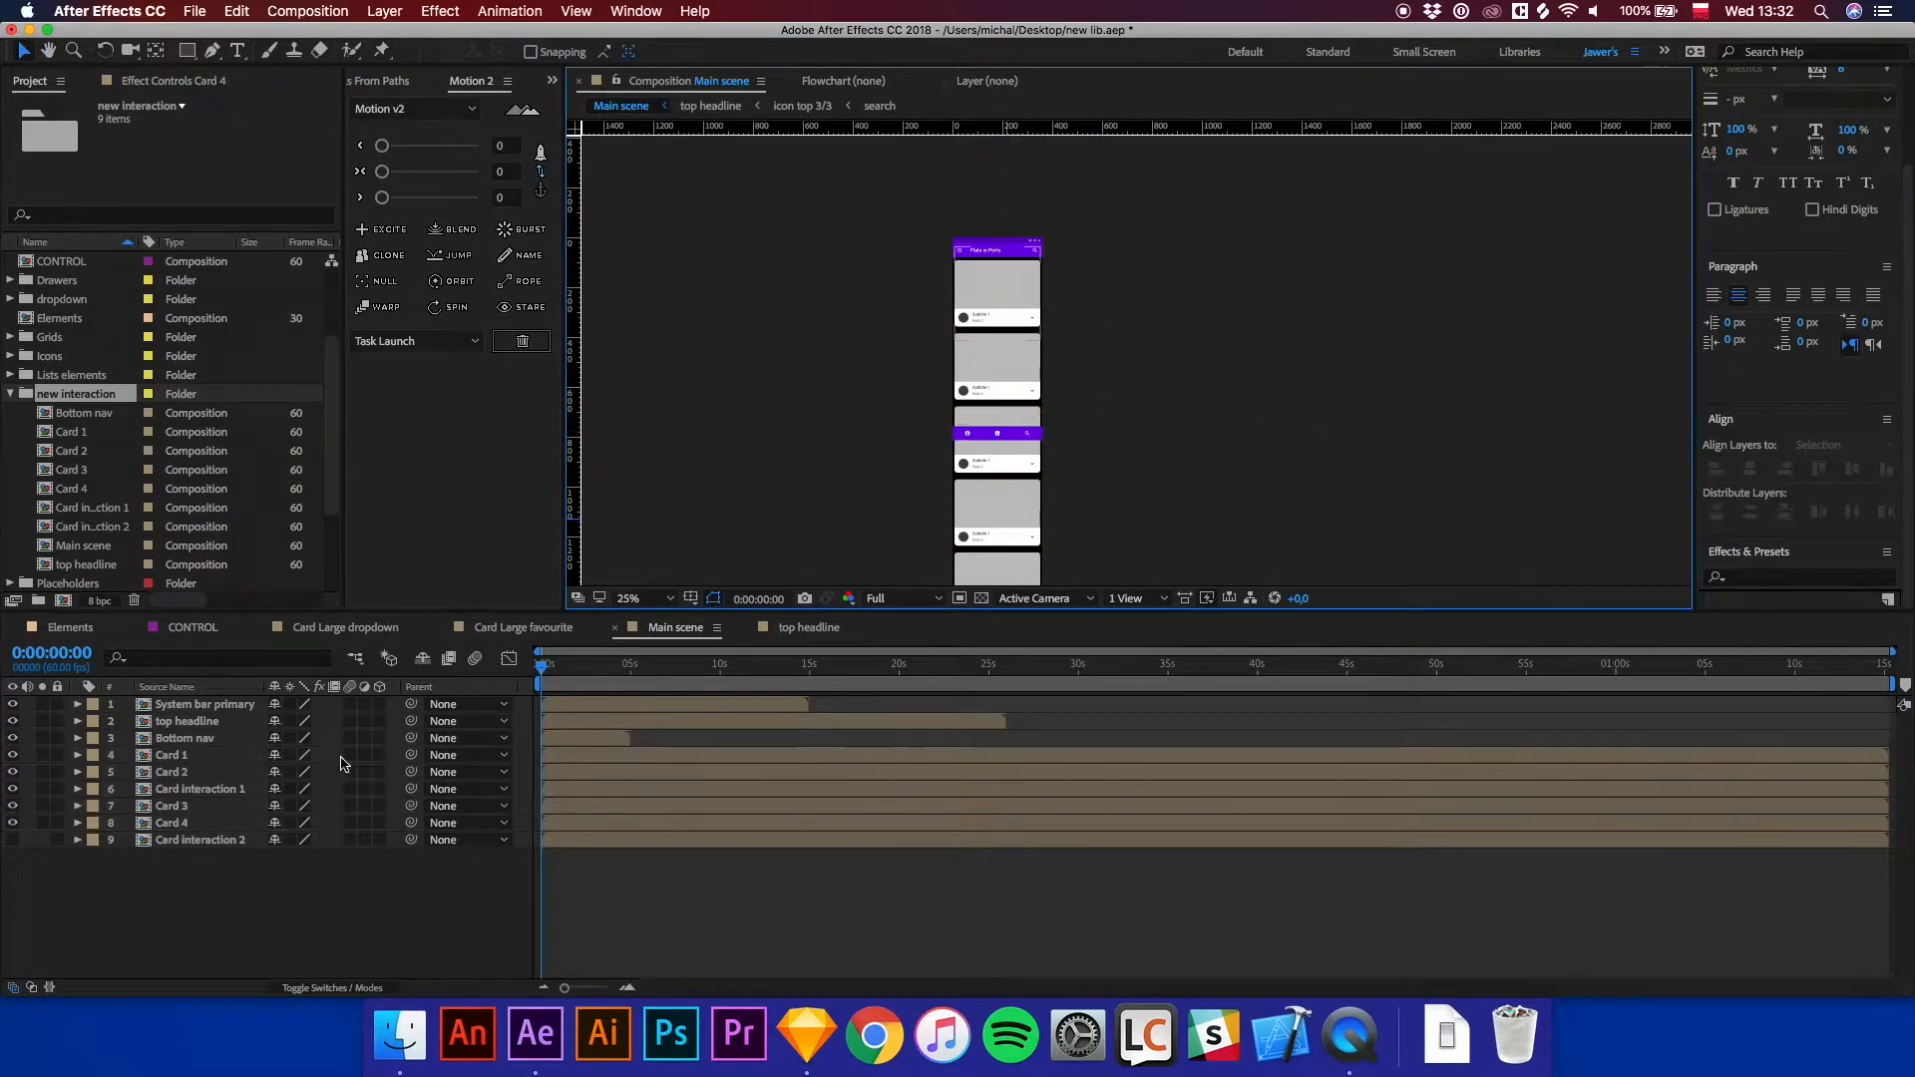
pyautogui.press('.')
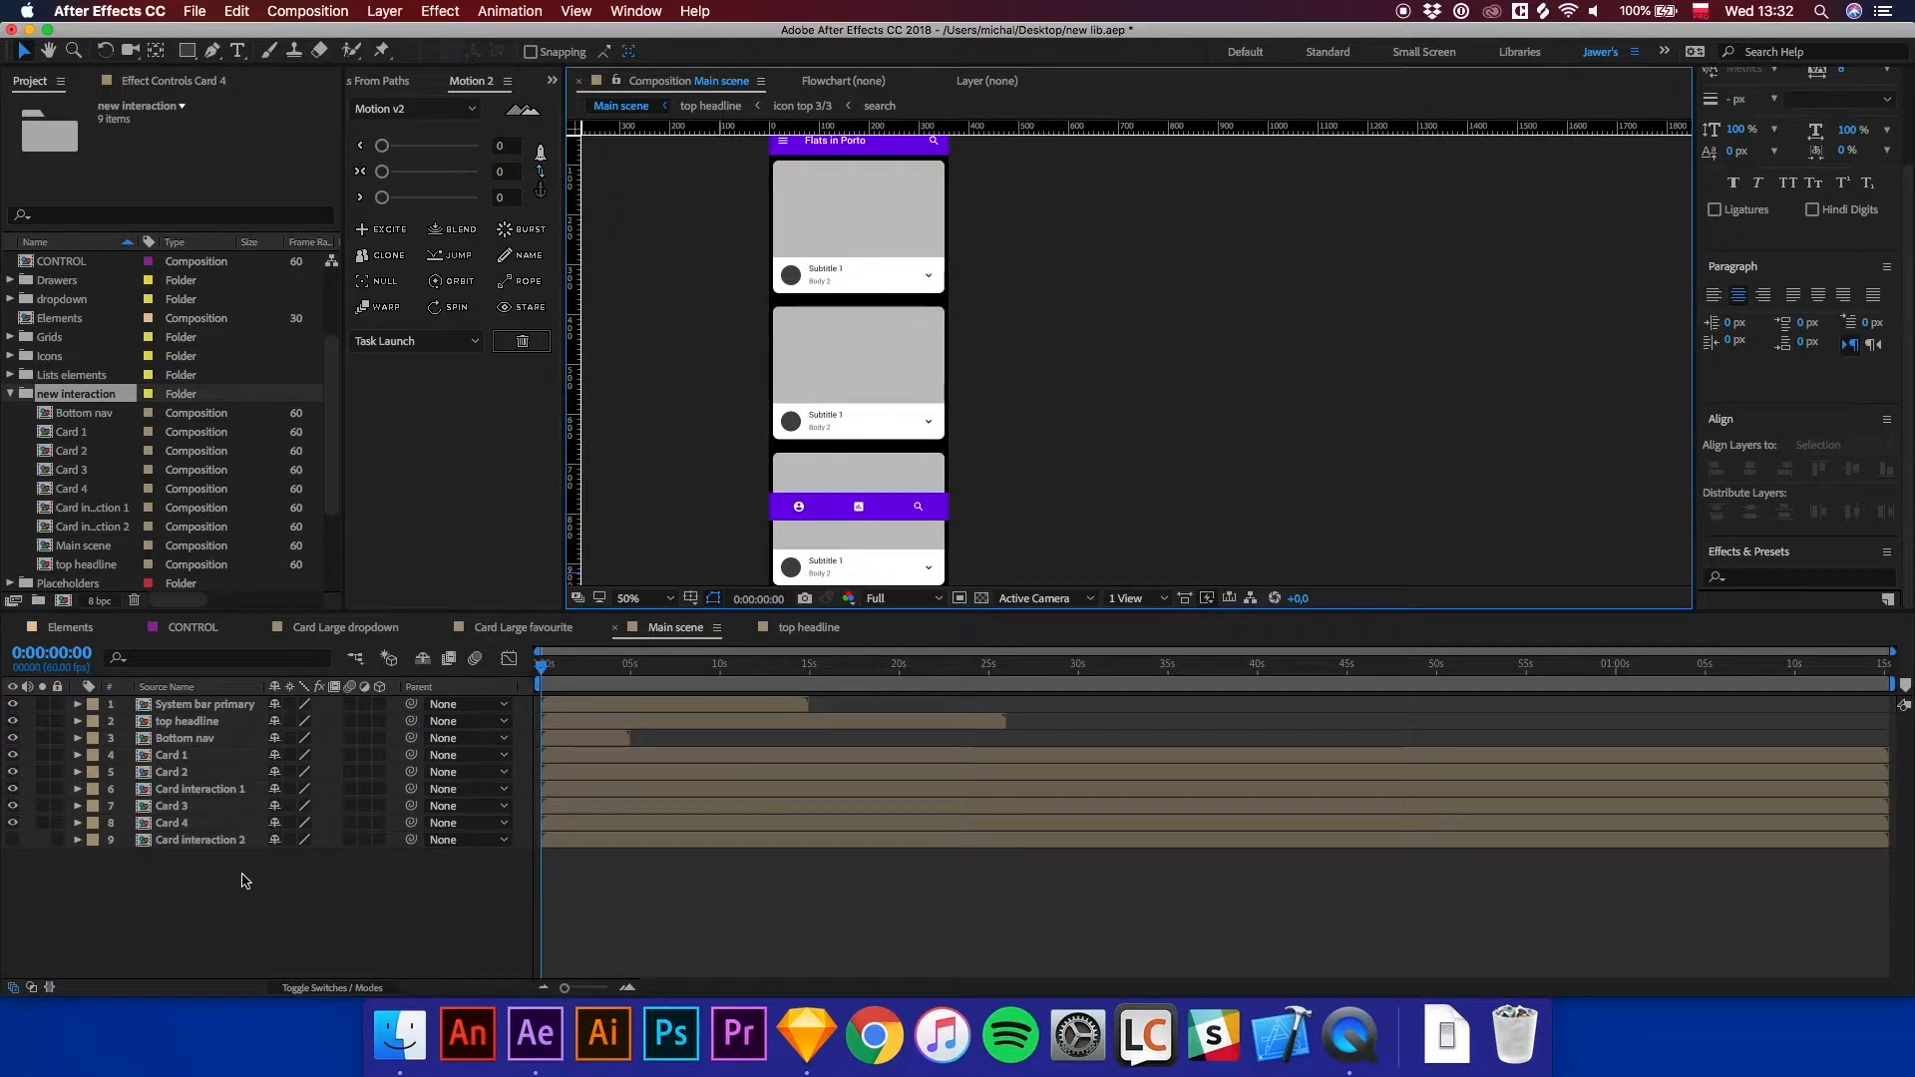
pyautogui.click(174, 823)
pyautogui.press('h')
pyautogui.moveTo(1029, 425); pyautogui.dragTo(1079, 206)
pyautogui.scroll(-4, 1077, 299)
pyautogui.press('v')
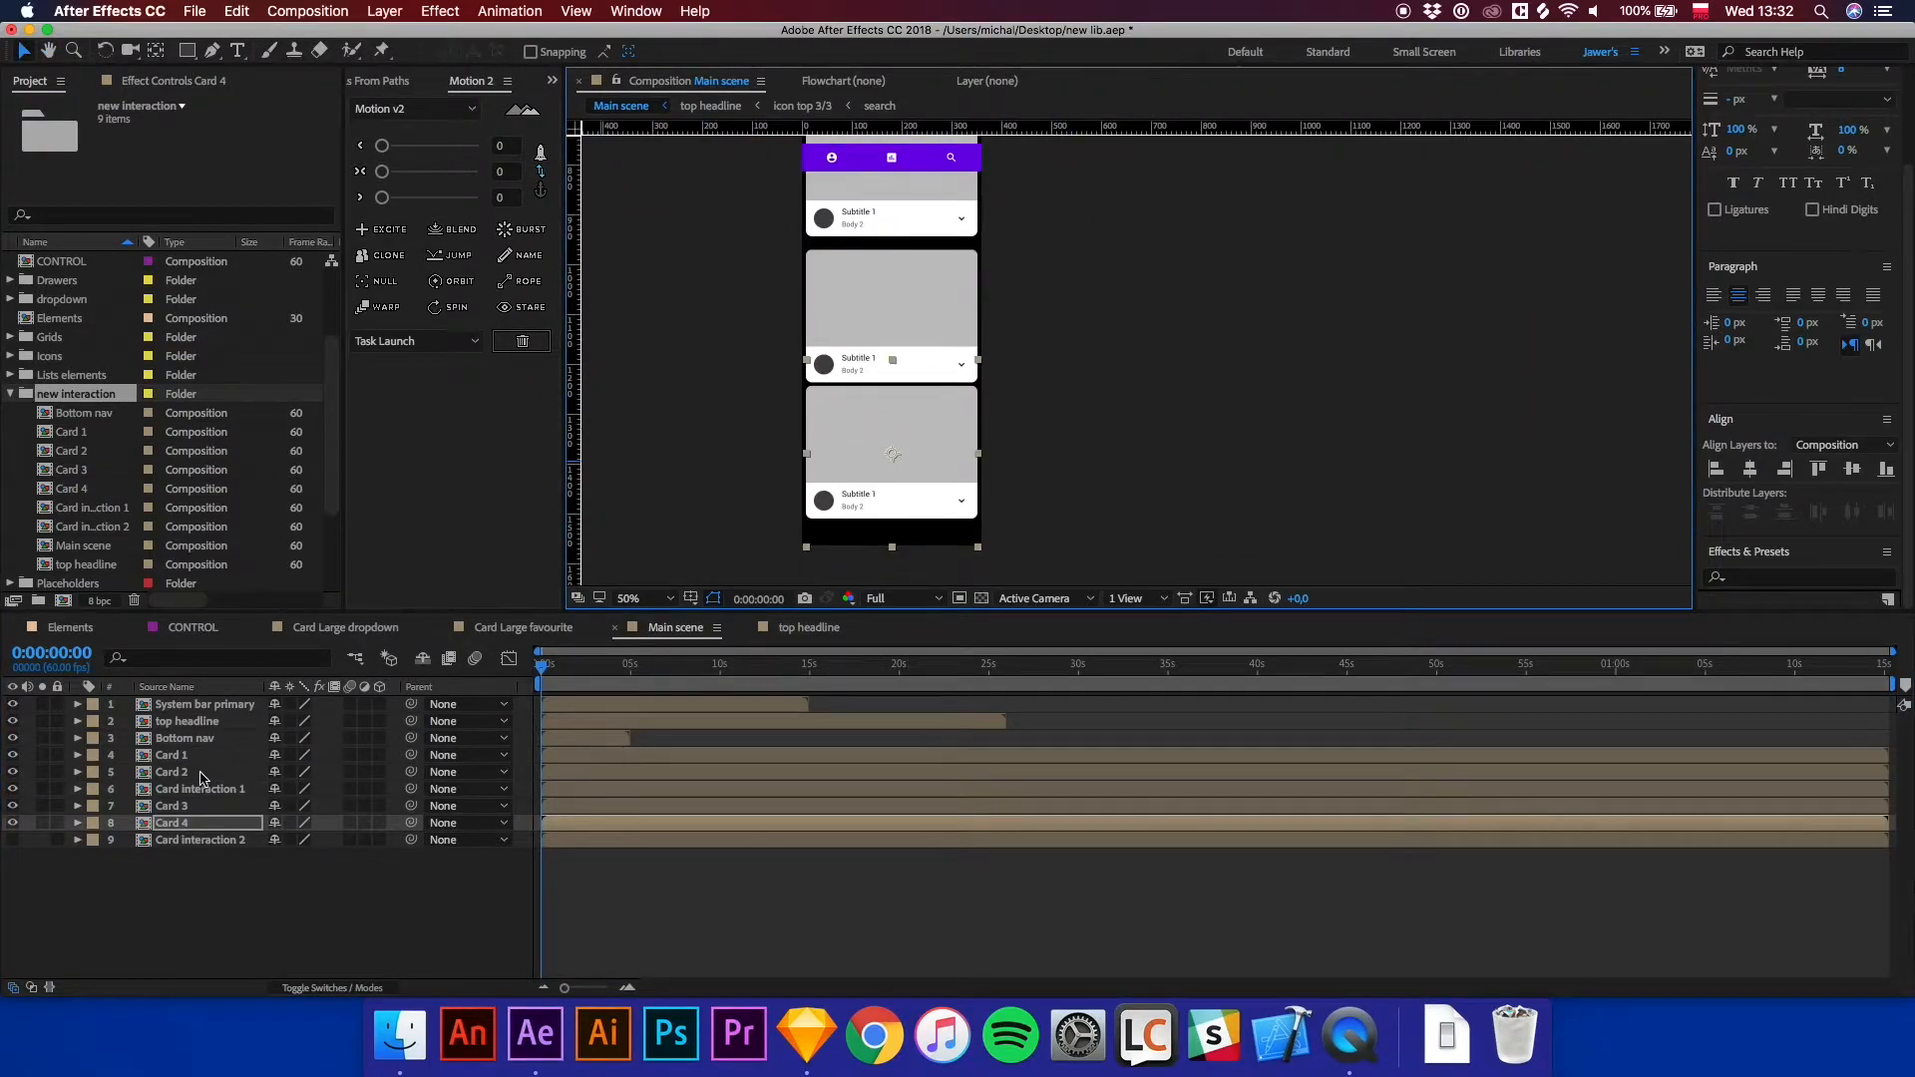
pyautogui.keyDown('shift'); pyautogui.click(172, 755); pyautogui.keyUp('shift')
pyautogui.click(1750, 514)
# Nudge Card 4 up slightly, then redistribute the Card 1 to Card 4 layers by vertical centres.
pyautogui.press('space')
pyautogui.moveTo(1114, 316); pyautogui.dragTo(1091, 605)
pyautogui.press('space')
pyautogui.moveTo(1085, 534); pyautogui.dragTo(1066, 396)
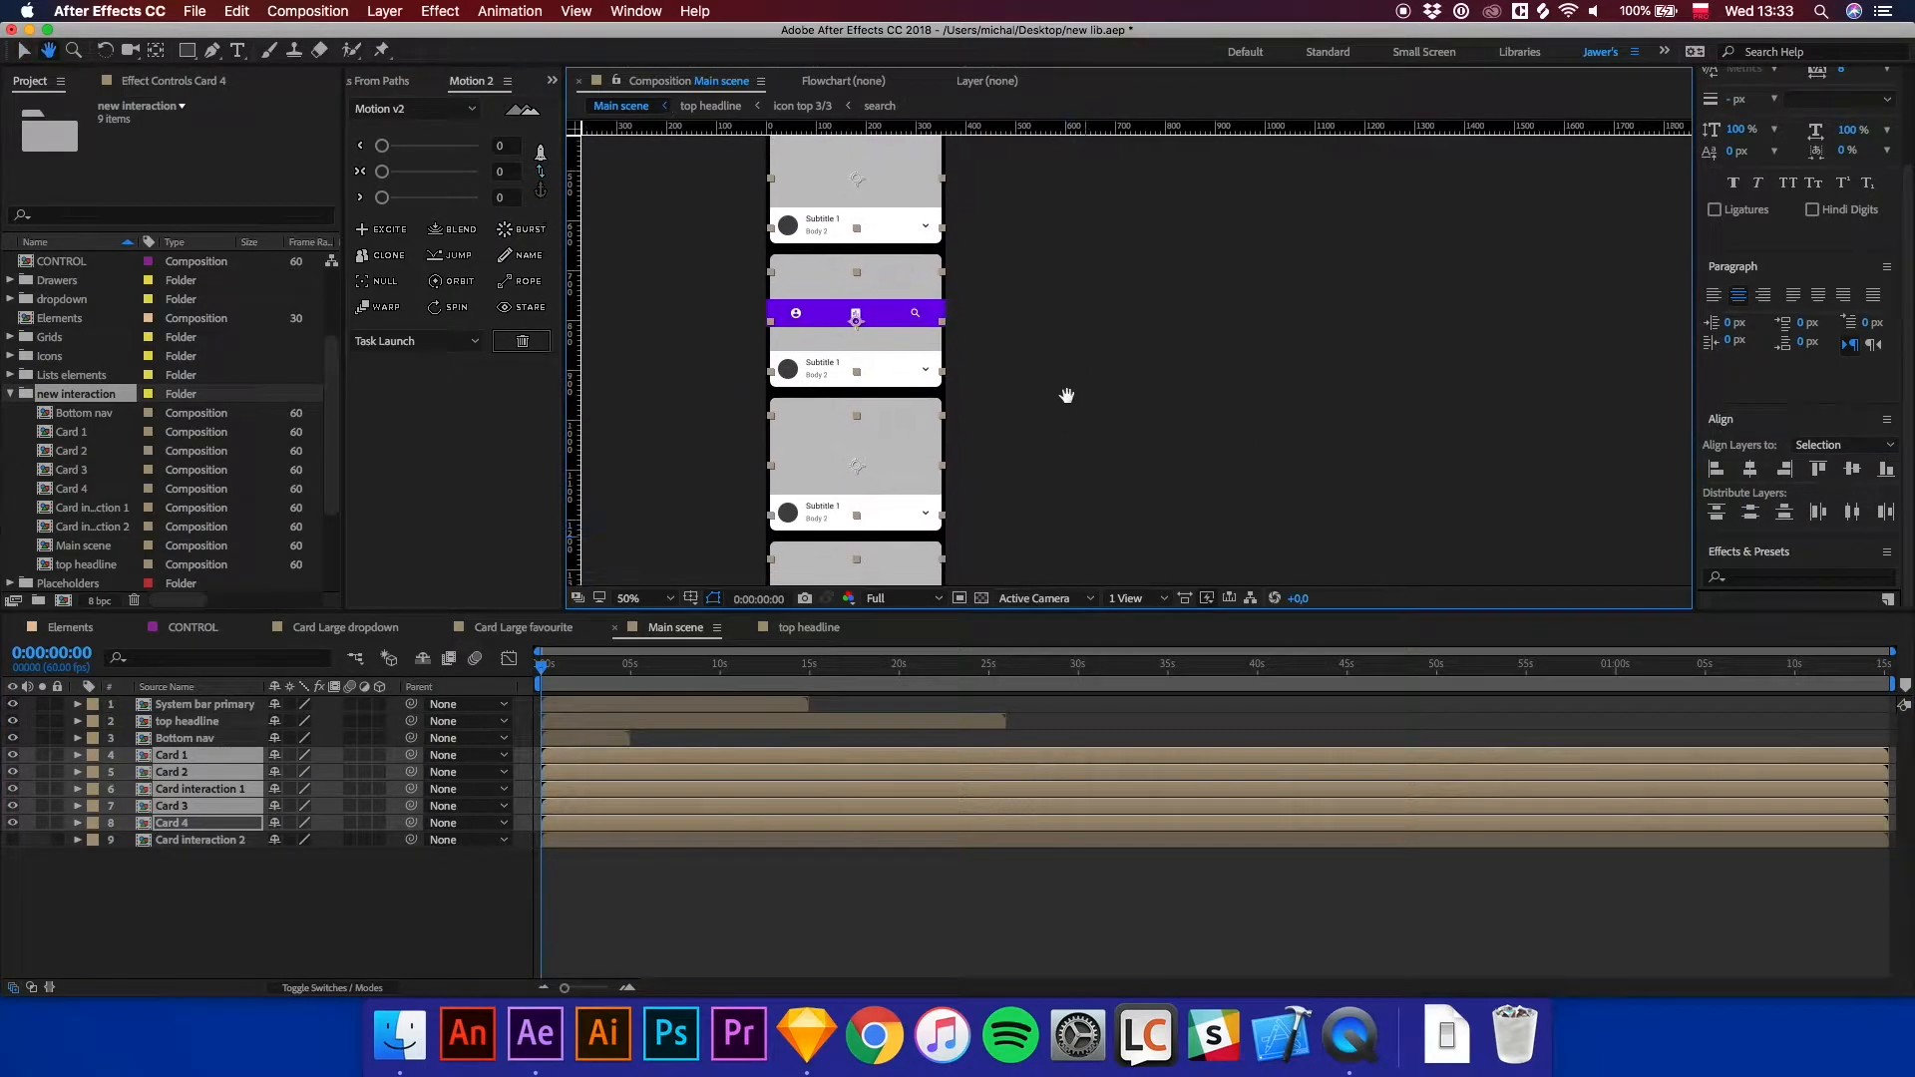
pyautogui.click(1066, 461)
pyautogui.press(',')
pyautogui.press(',')
pyautogui.click(1010, 508)
pyautogui.moveTo(1011, 510); pyautogui.dragTo(1010, 501)
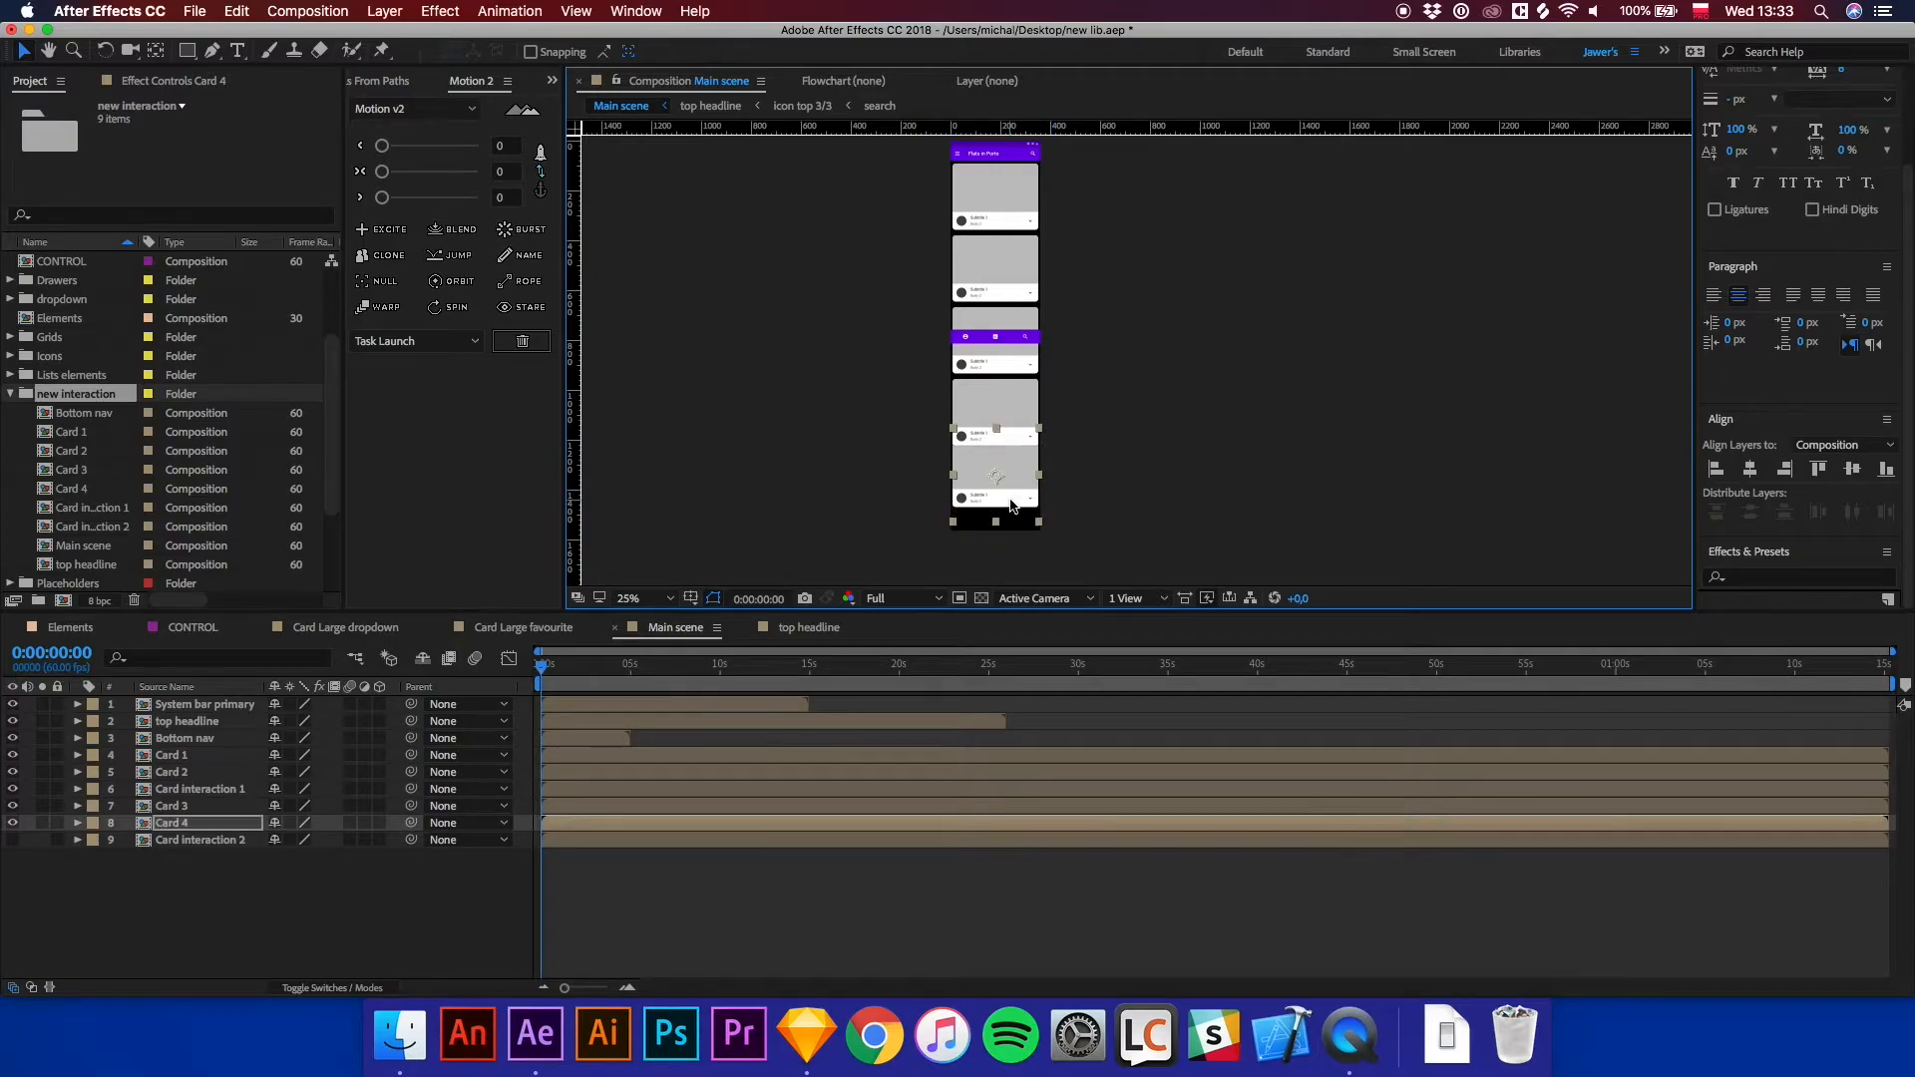
pyautogui.keyDown('shift'); pyautogui.click(179, 755); pyautogui.keyUp('shift')
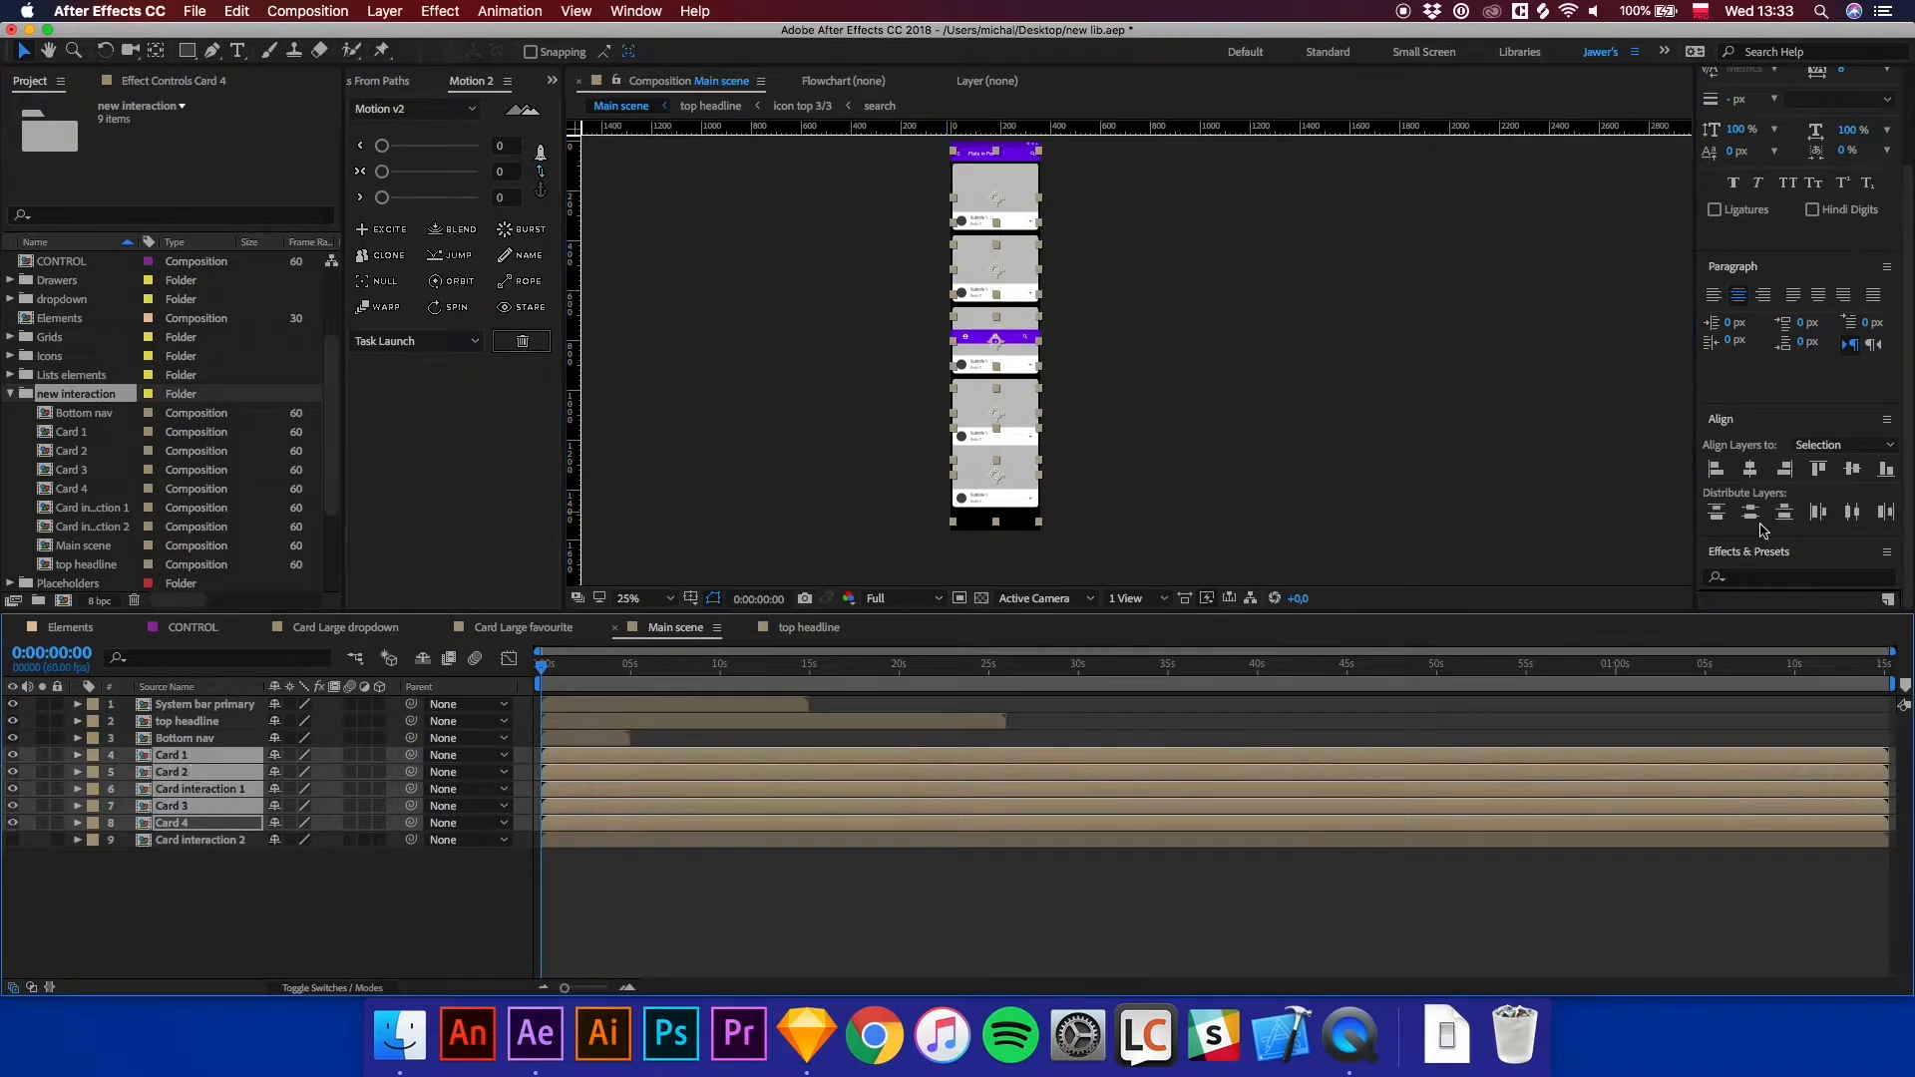
pyautogui.click(1752, 514)
# Inspect the card spacing closely by zooming and panning around the composition viewer.
pyautogui.click(1127, 469)
pyautogui.press('.')
pyautogui.press('space')
pyautogui.moveTo(1051, 342); pyautogui.dragTo(979, 527)
pyautogui.press('.')
pyautogui.press('space')
pyautogui.moveTo(889, 328); pyautogui.dragTo(1000, 543)
pyautogui.press(',')
pyautogui.press('space')
pyautogui.moveTo(1055, 473); pyautogui.dragTo(1035, 385)
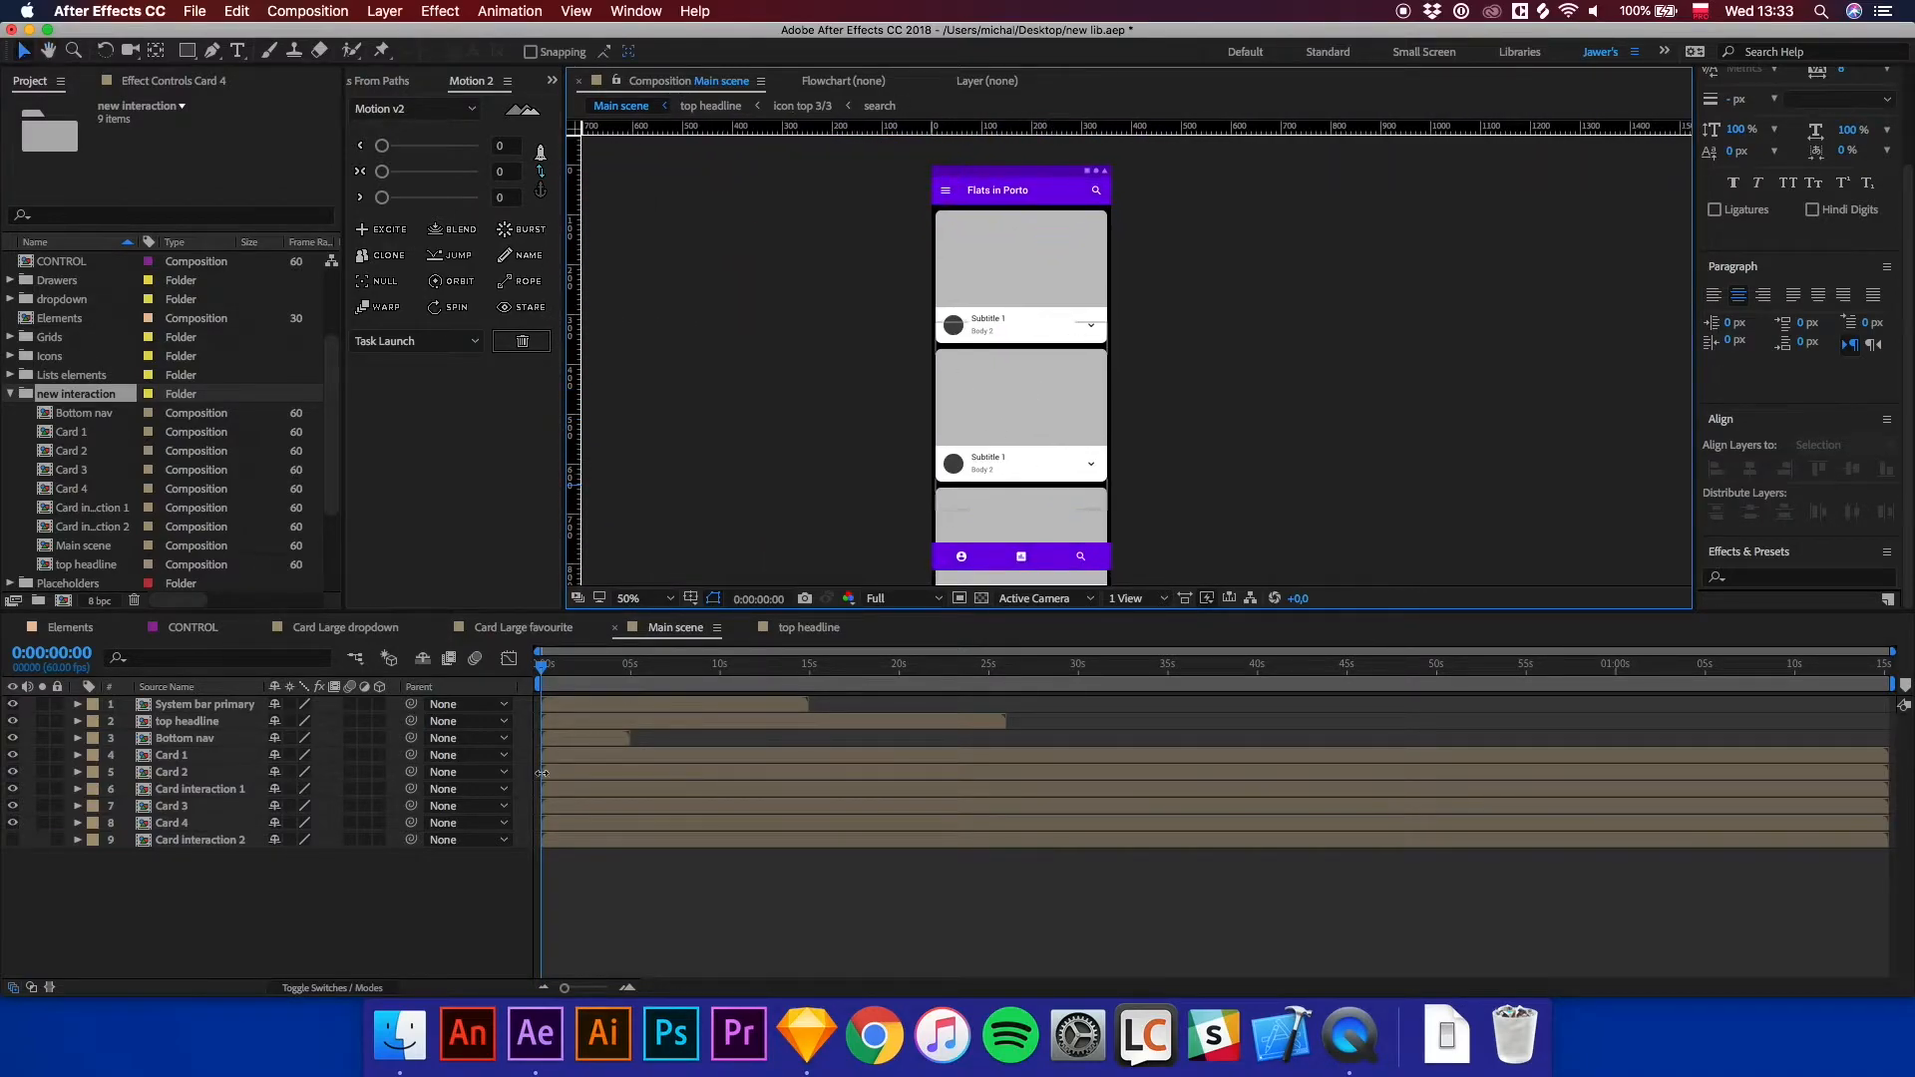
# Freeze the Bottom nav layer on its current frame and extend its bar to about 15 seconds.
pyautogui.click(578, 741)
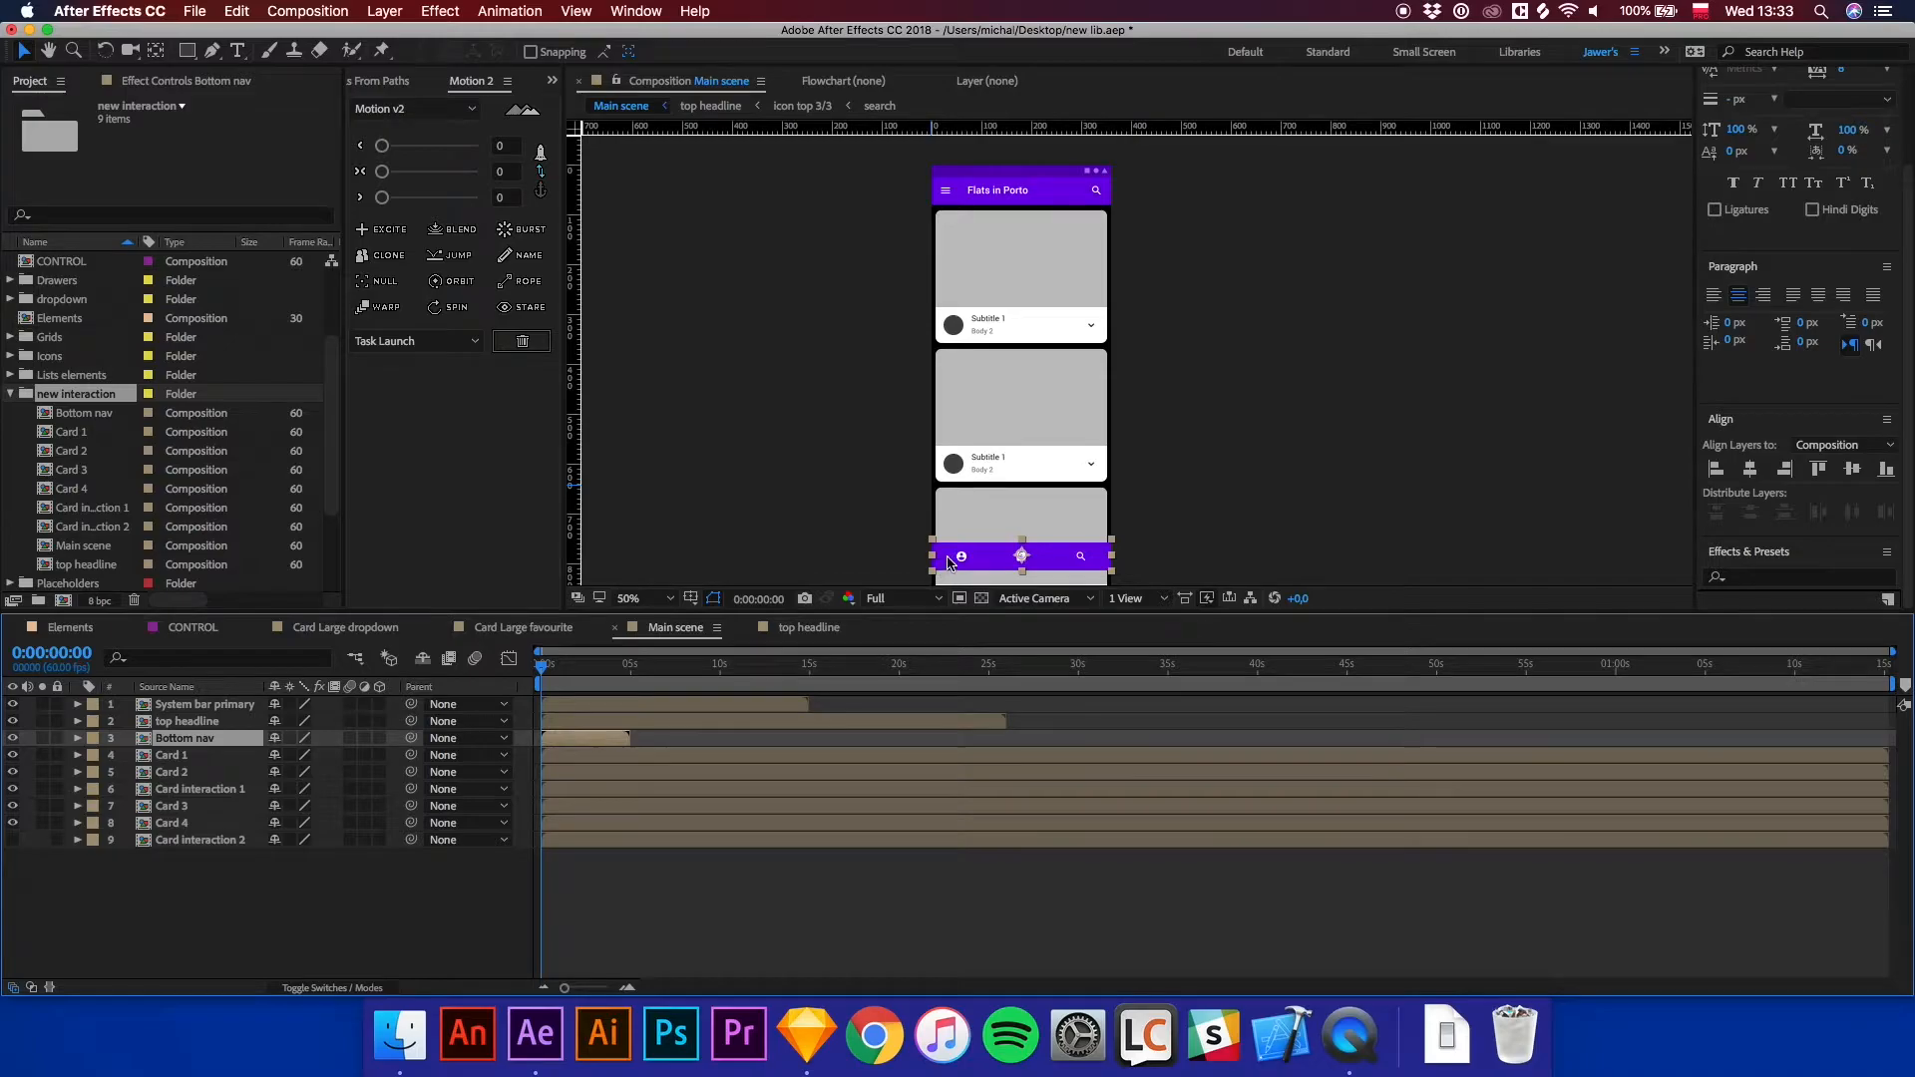
pyautogui.rightClick(587, 740)
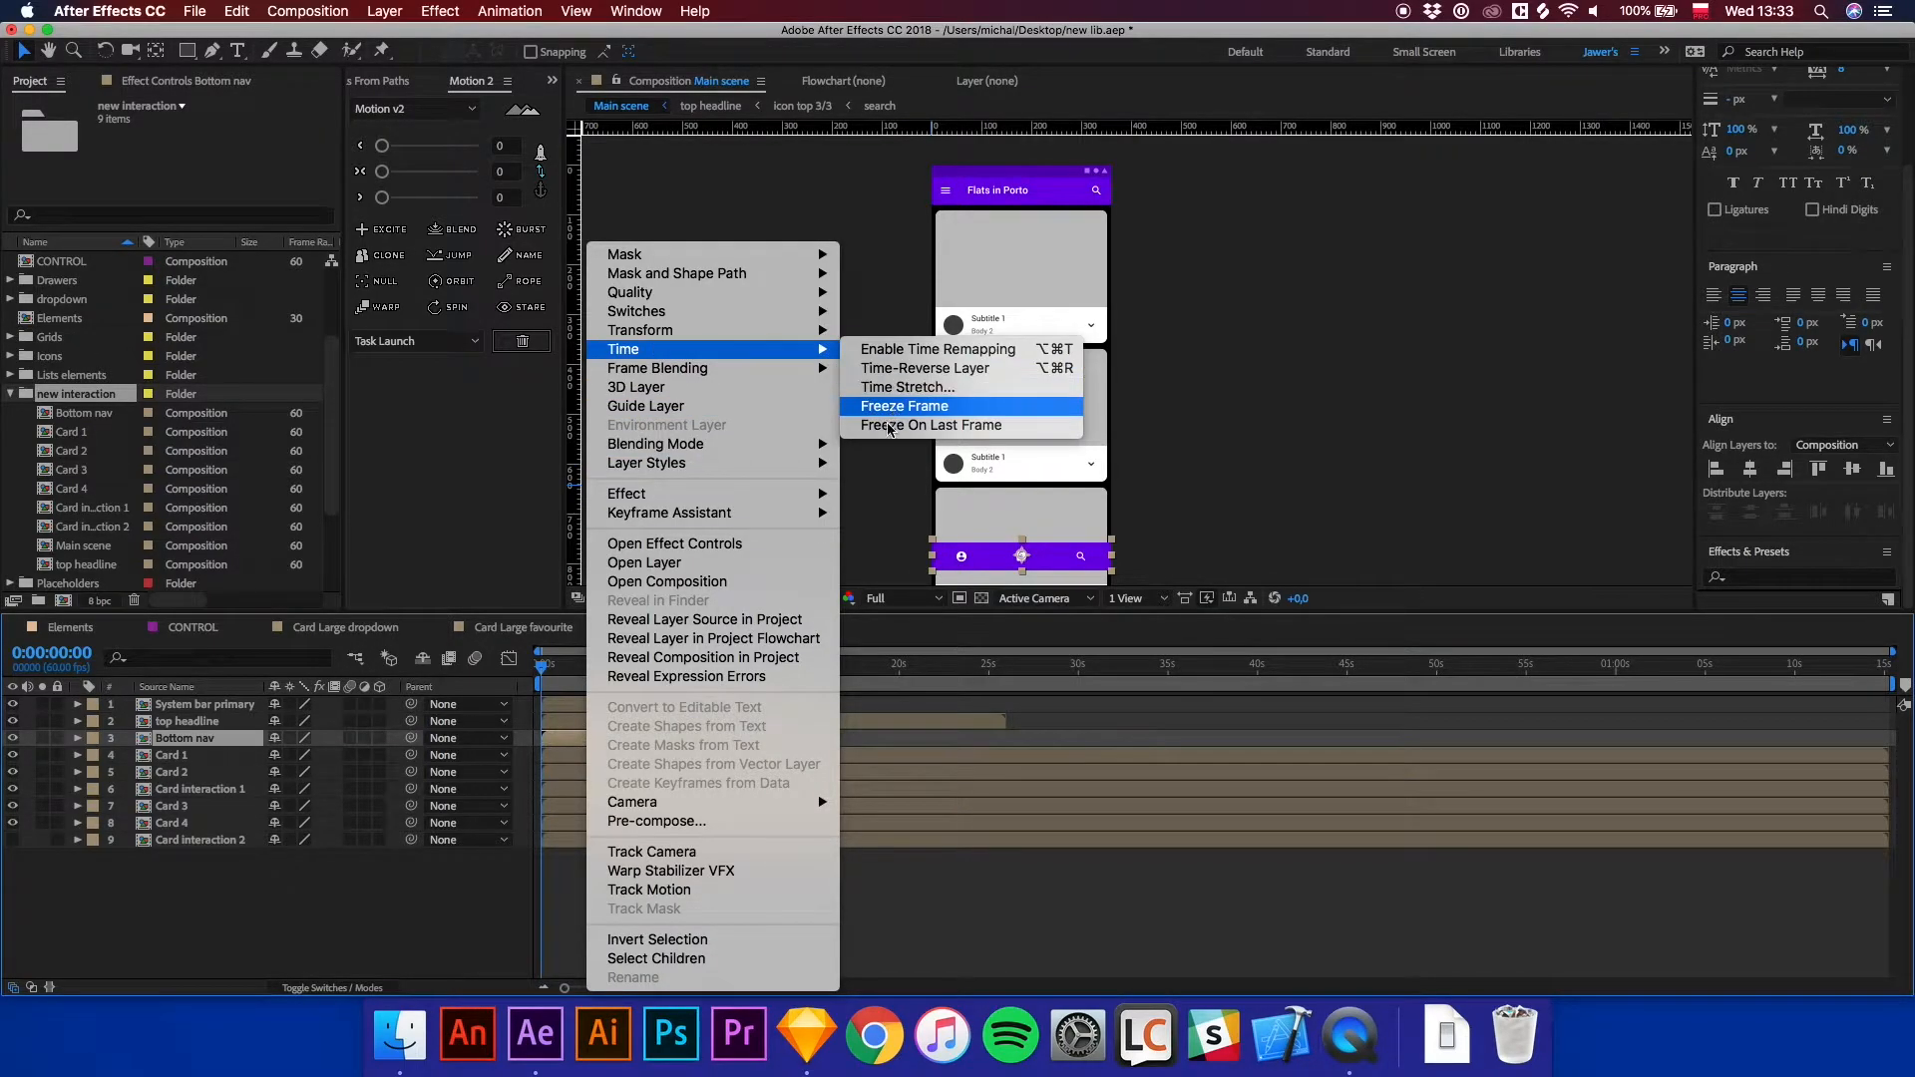
pyautogui.click(903, 406)
pyautogui.moveTo(641, 737); pyautogui.dragTo(807, 739)
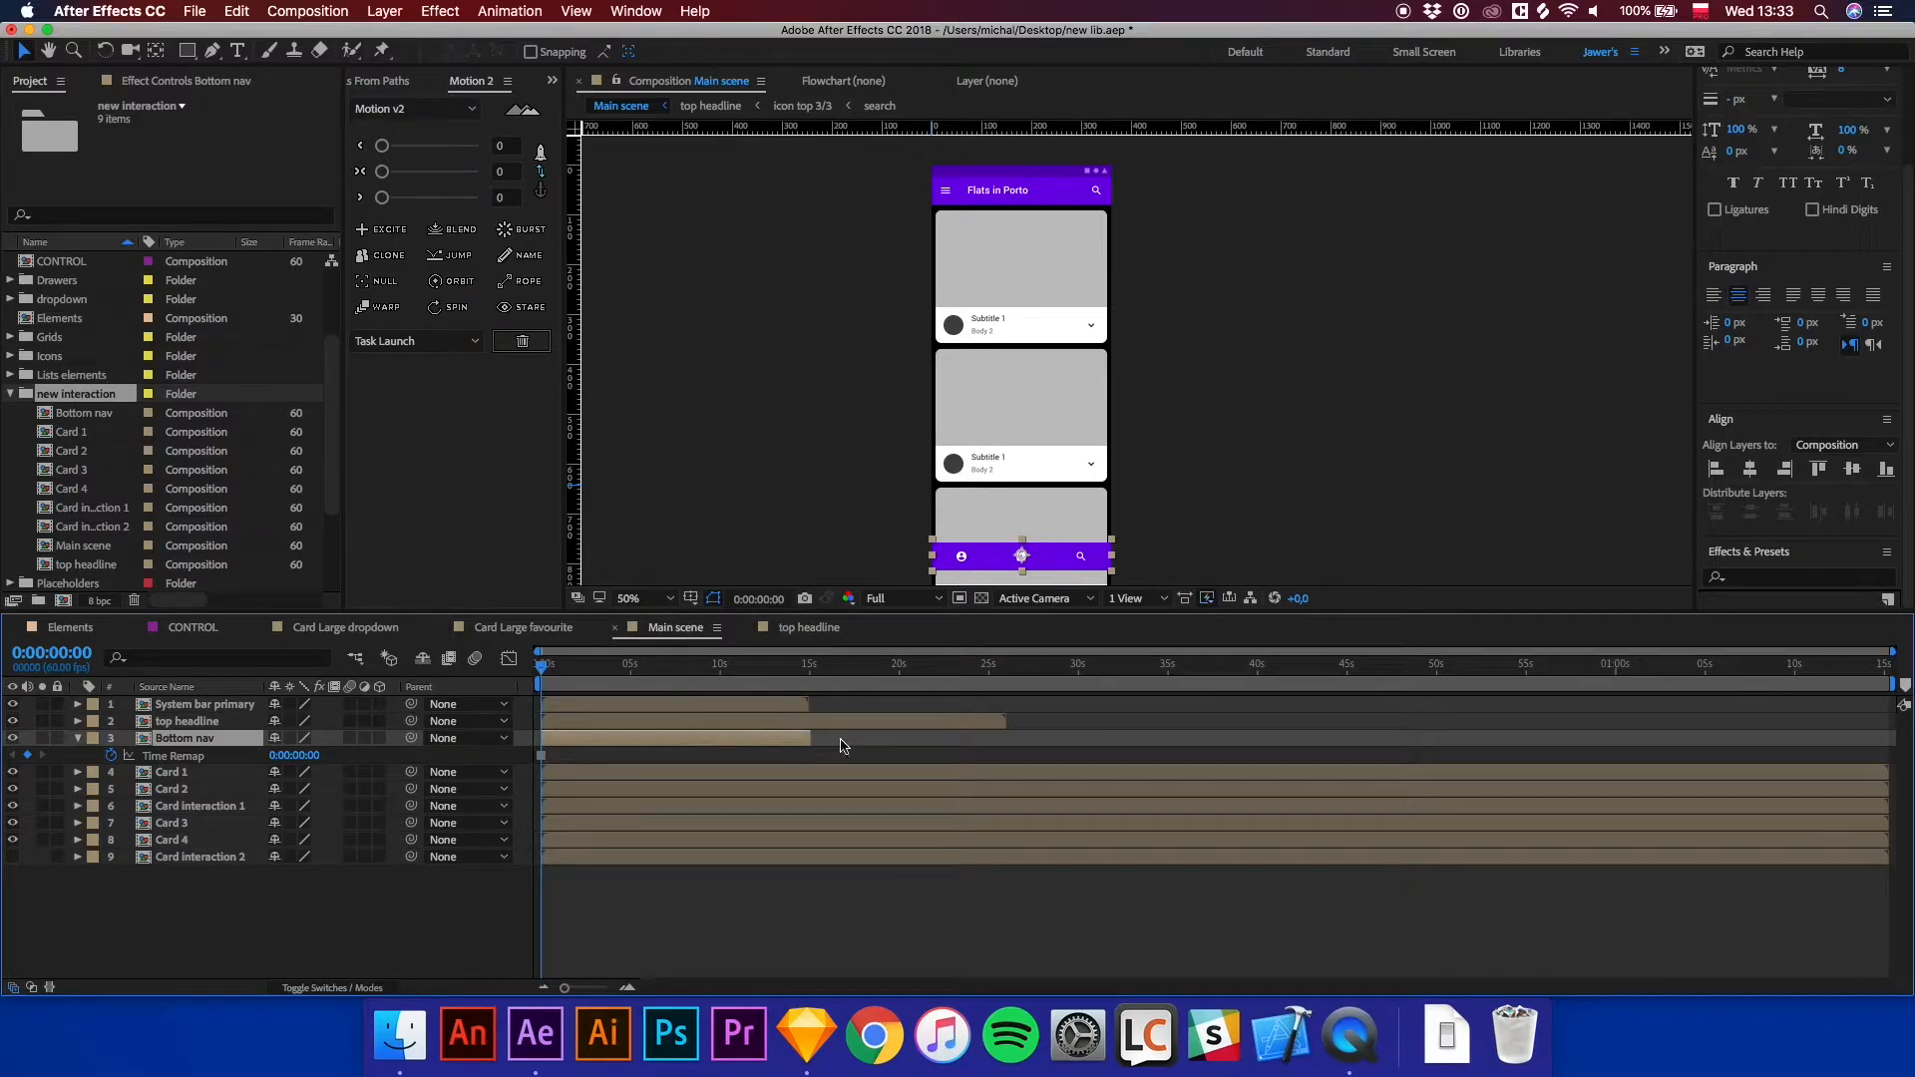
pyautogui.click(806, 766)
pyautogui.press('u')
pyautogui.press('space')
# Toggle the Card interaction 1 layer's visibility off and on to check it in the viewer.
pyautogui.press('space')
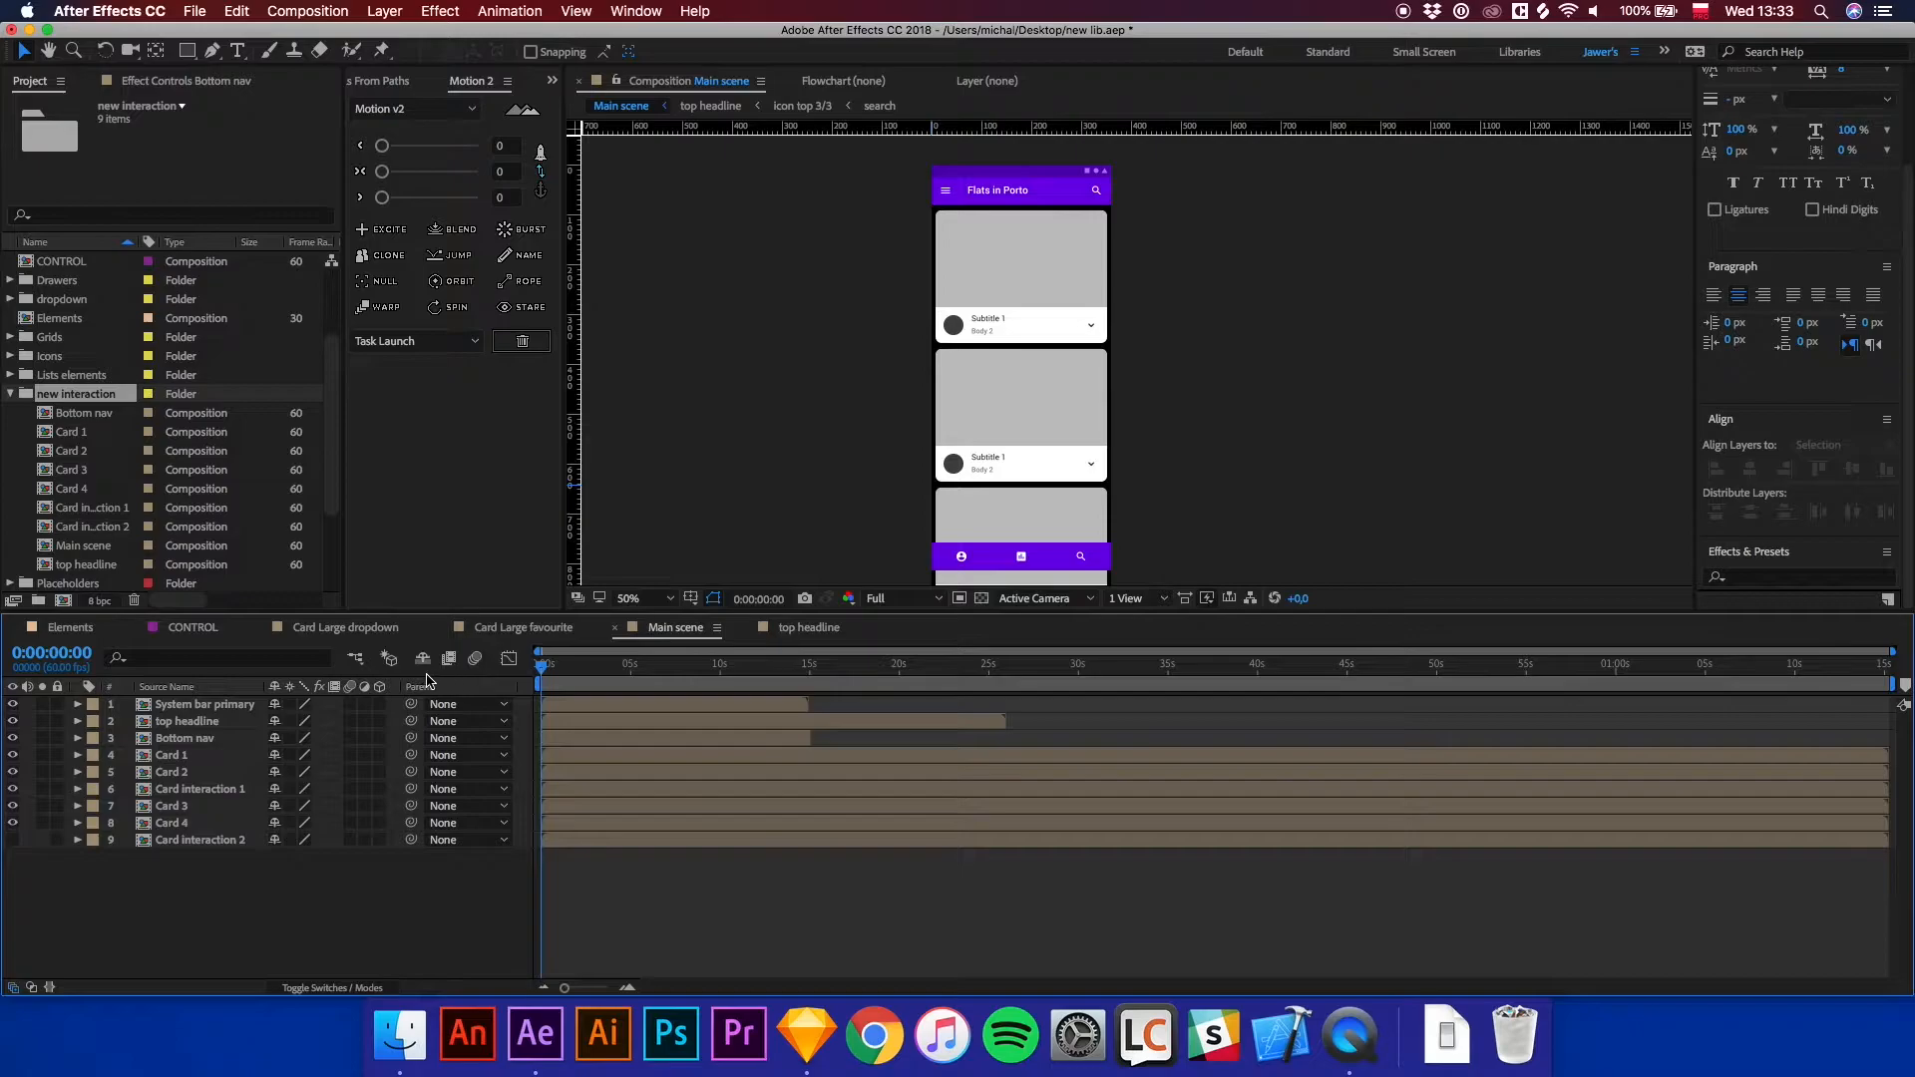
pyautogui.click(171, 788)
pyautogui.press('space')
pyautogui.moveTo(1163, 414); pyautogui.dragTo(1145, 243)
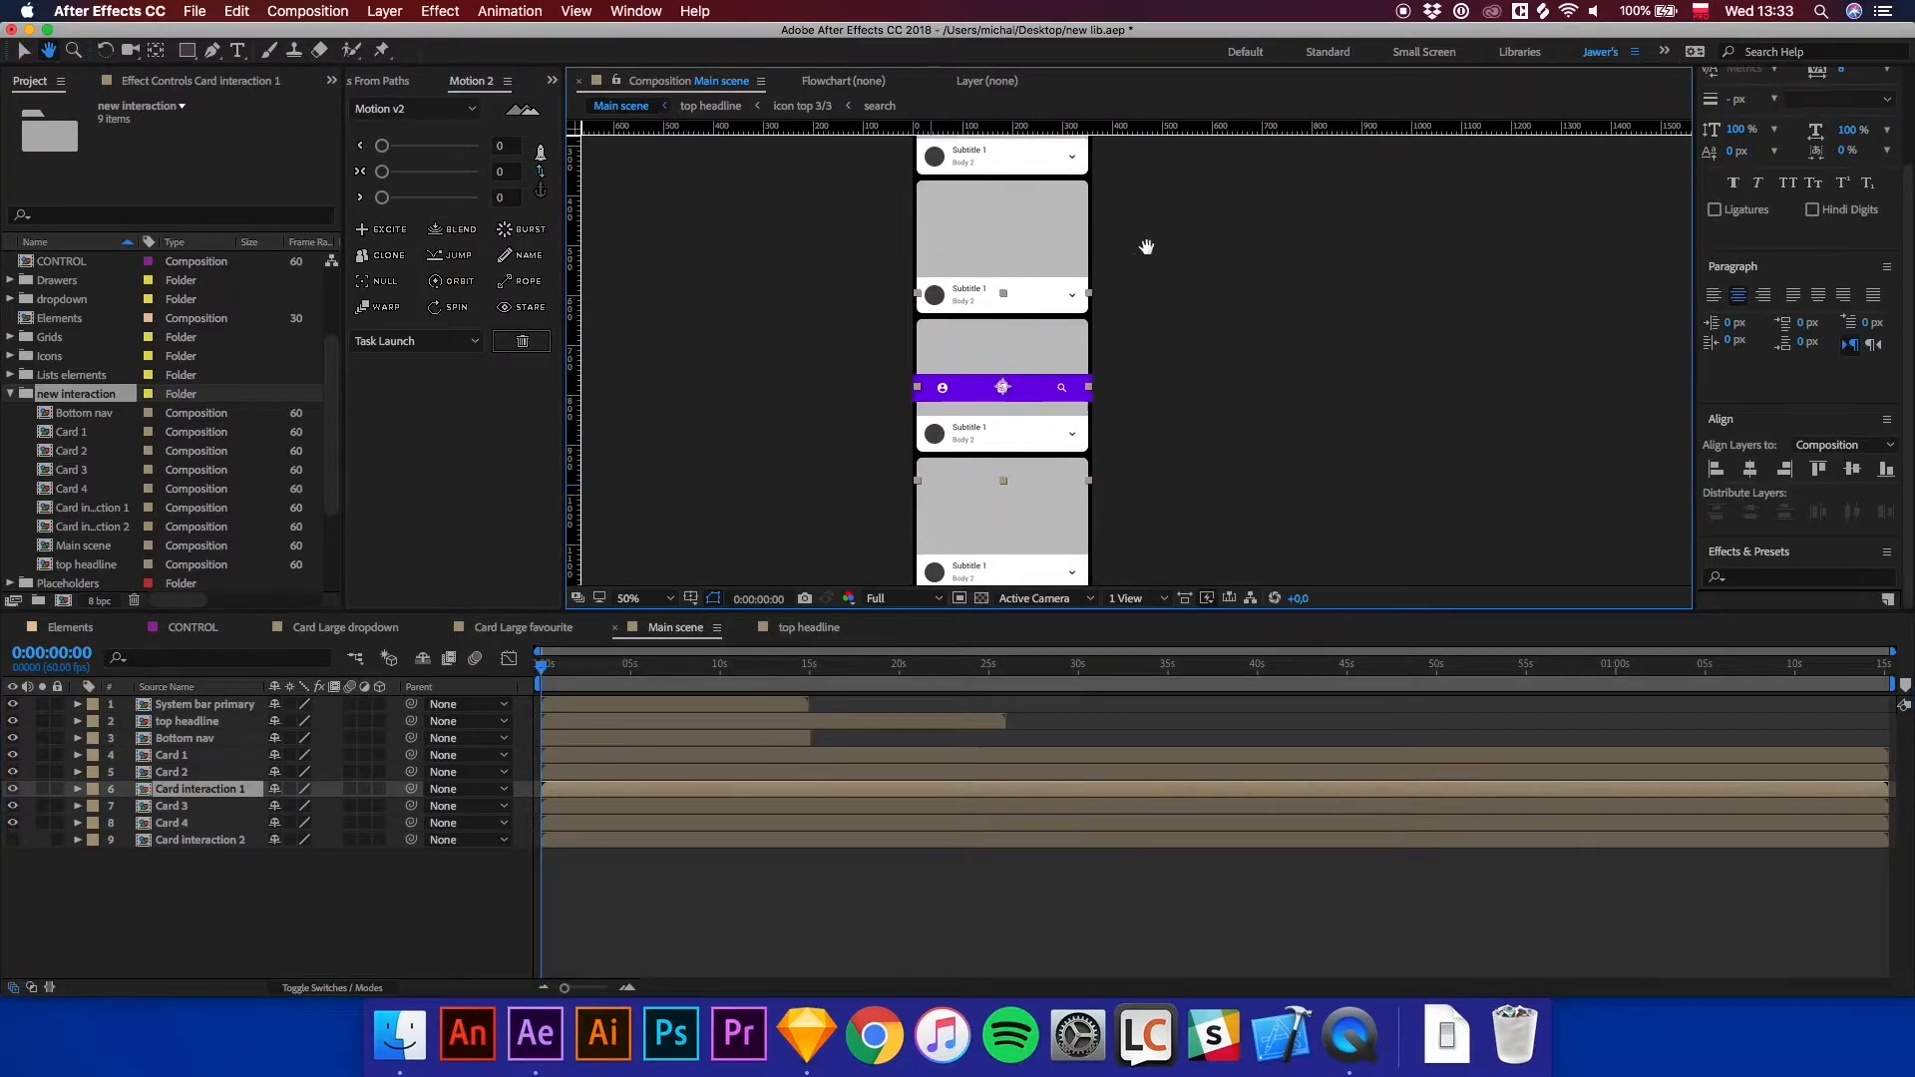
pyautogui.click(12, 789)
pyautogui.click(12, 789)
pyautogui.press('space')
pyautogui.moveTo(1289, 221); pyautogui.dragTo(1259, 306)
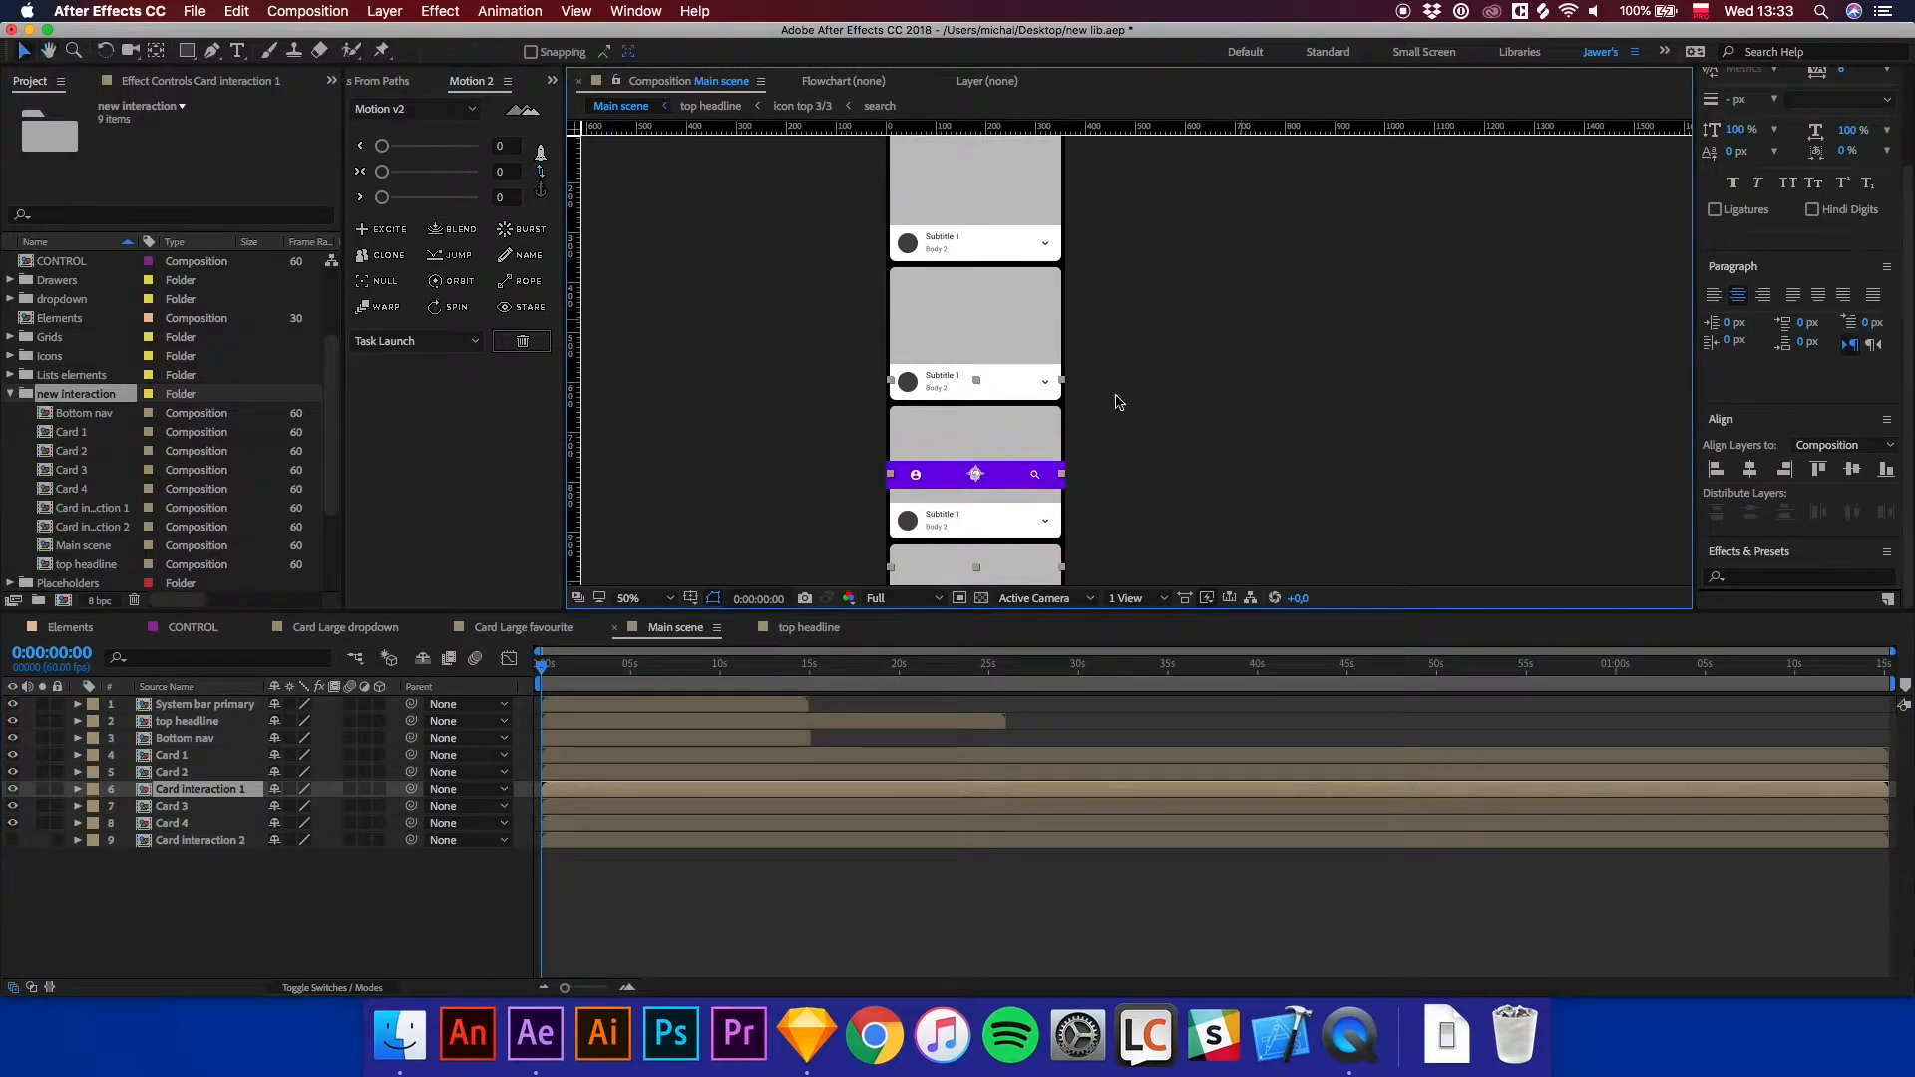
# Select layers Card 1 through Card interaction 2 and create a parent null for them with the Null tool.
pyautogui.click(170, 755)
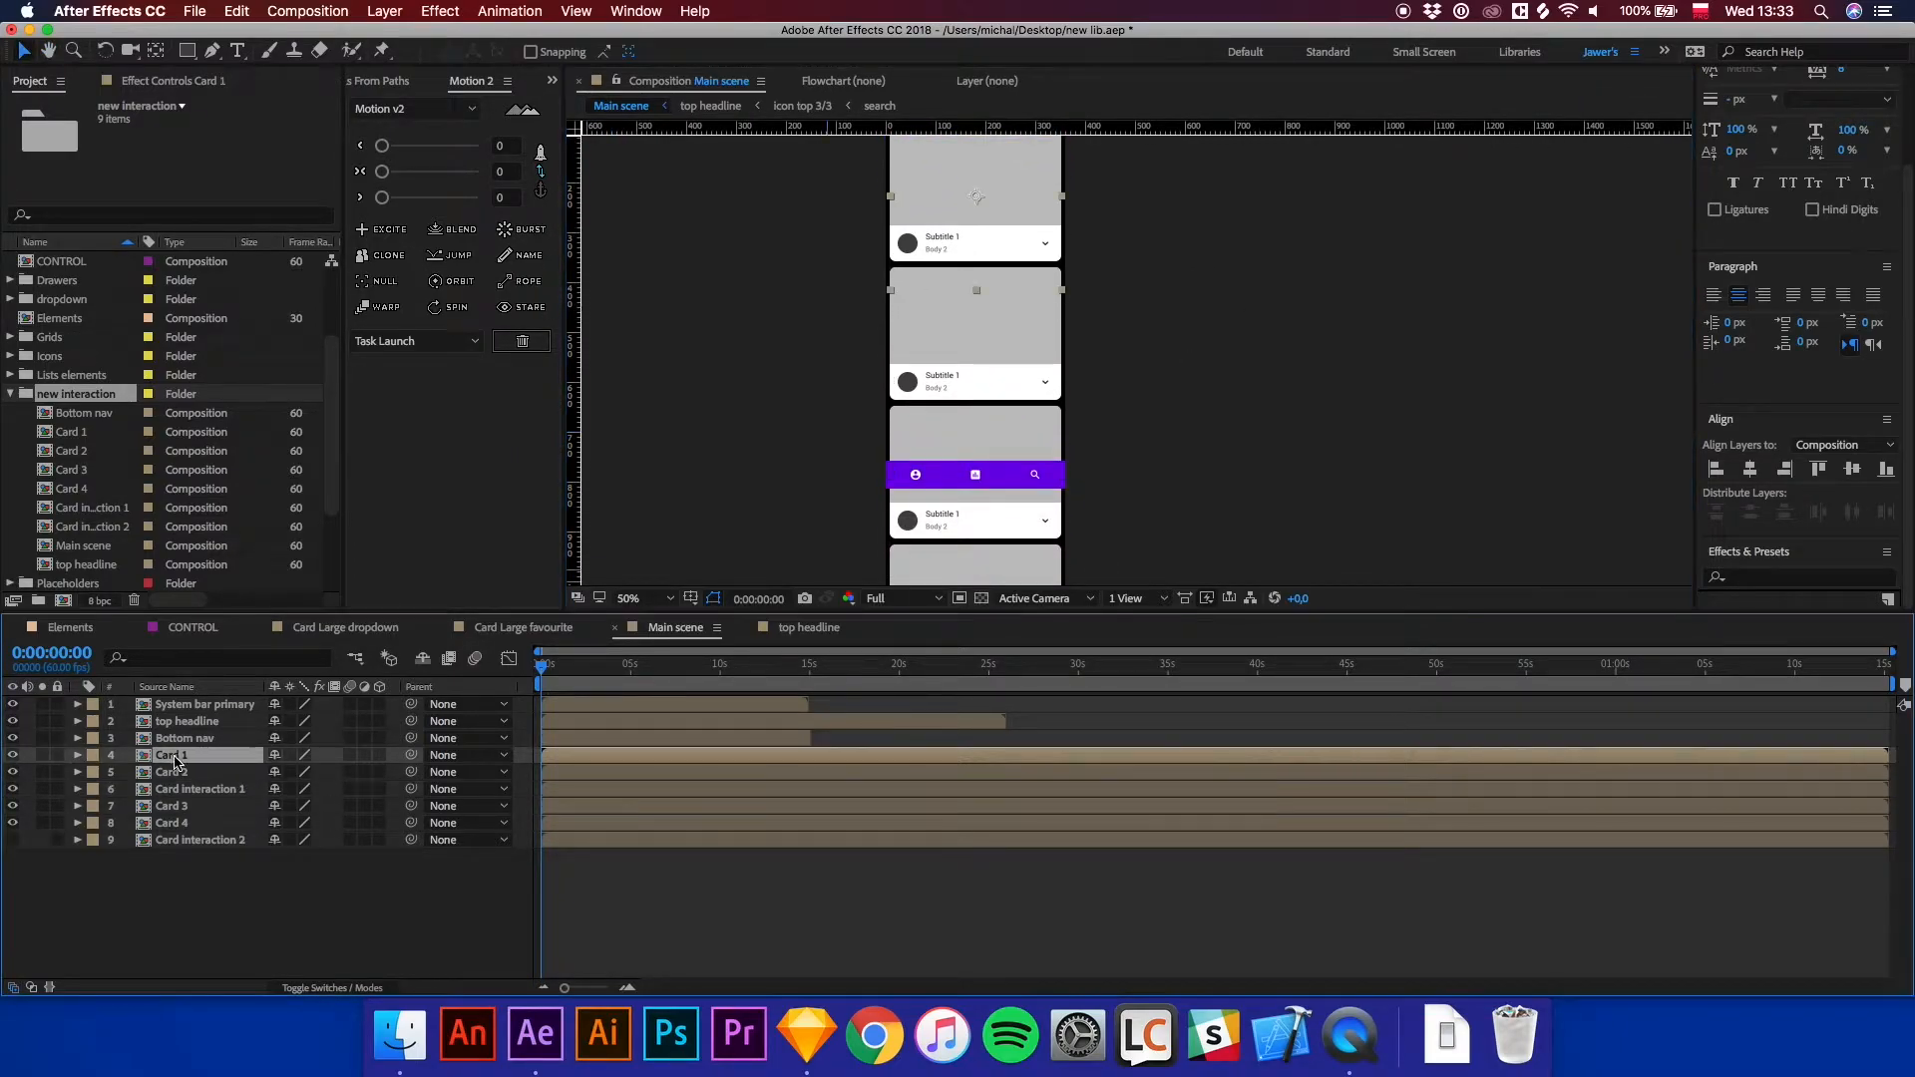
pyautogui.keyDown('shift'); pyautogui.click(172, 840); pyautogui.keyUp('shift')
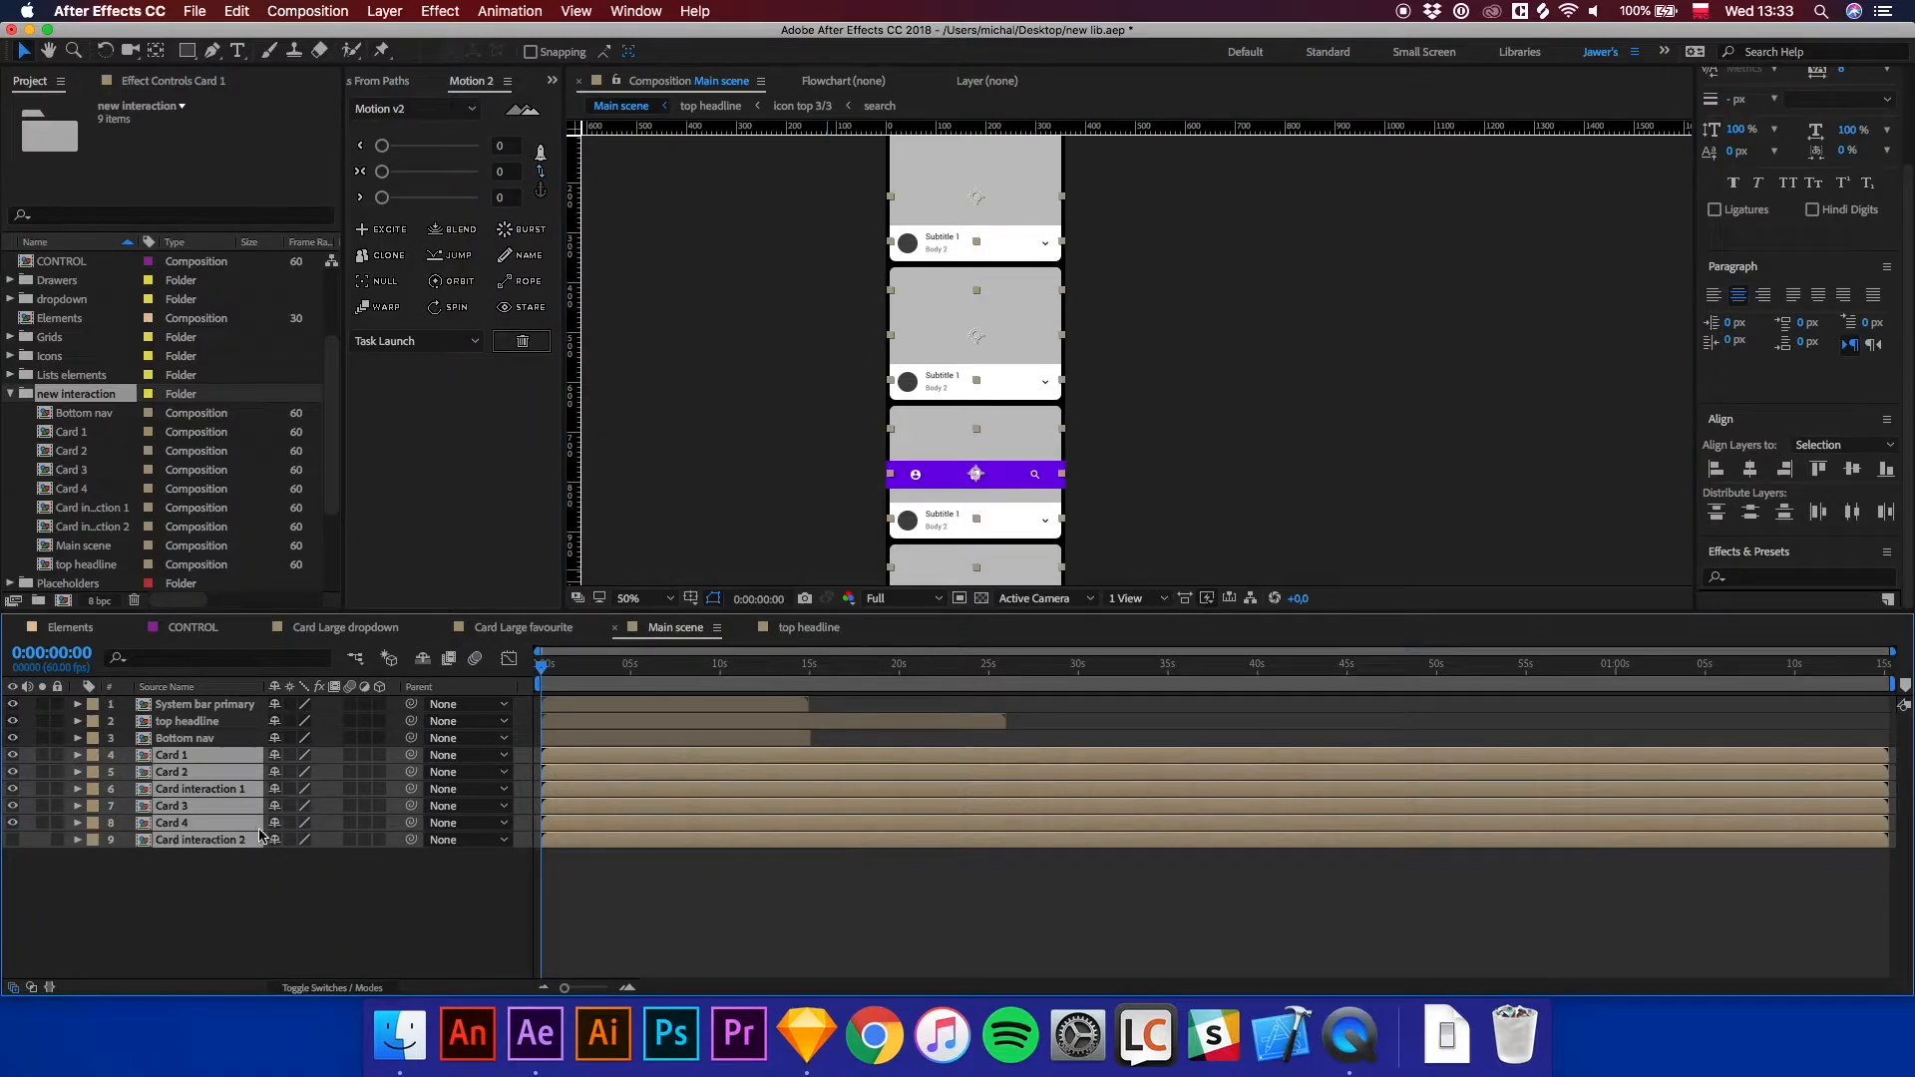
pyautogui.click(382, 282)
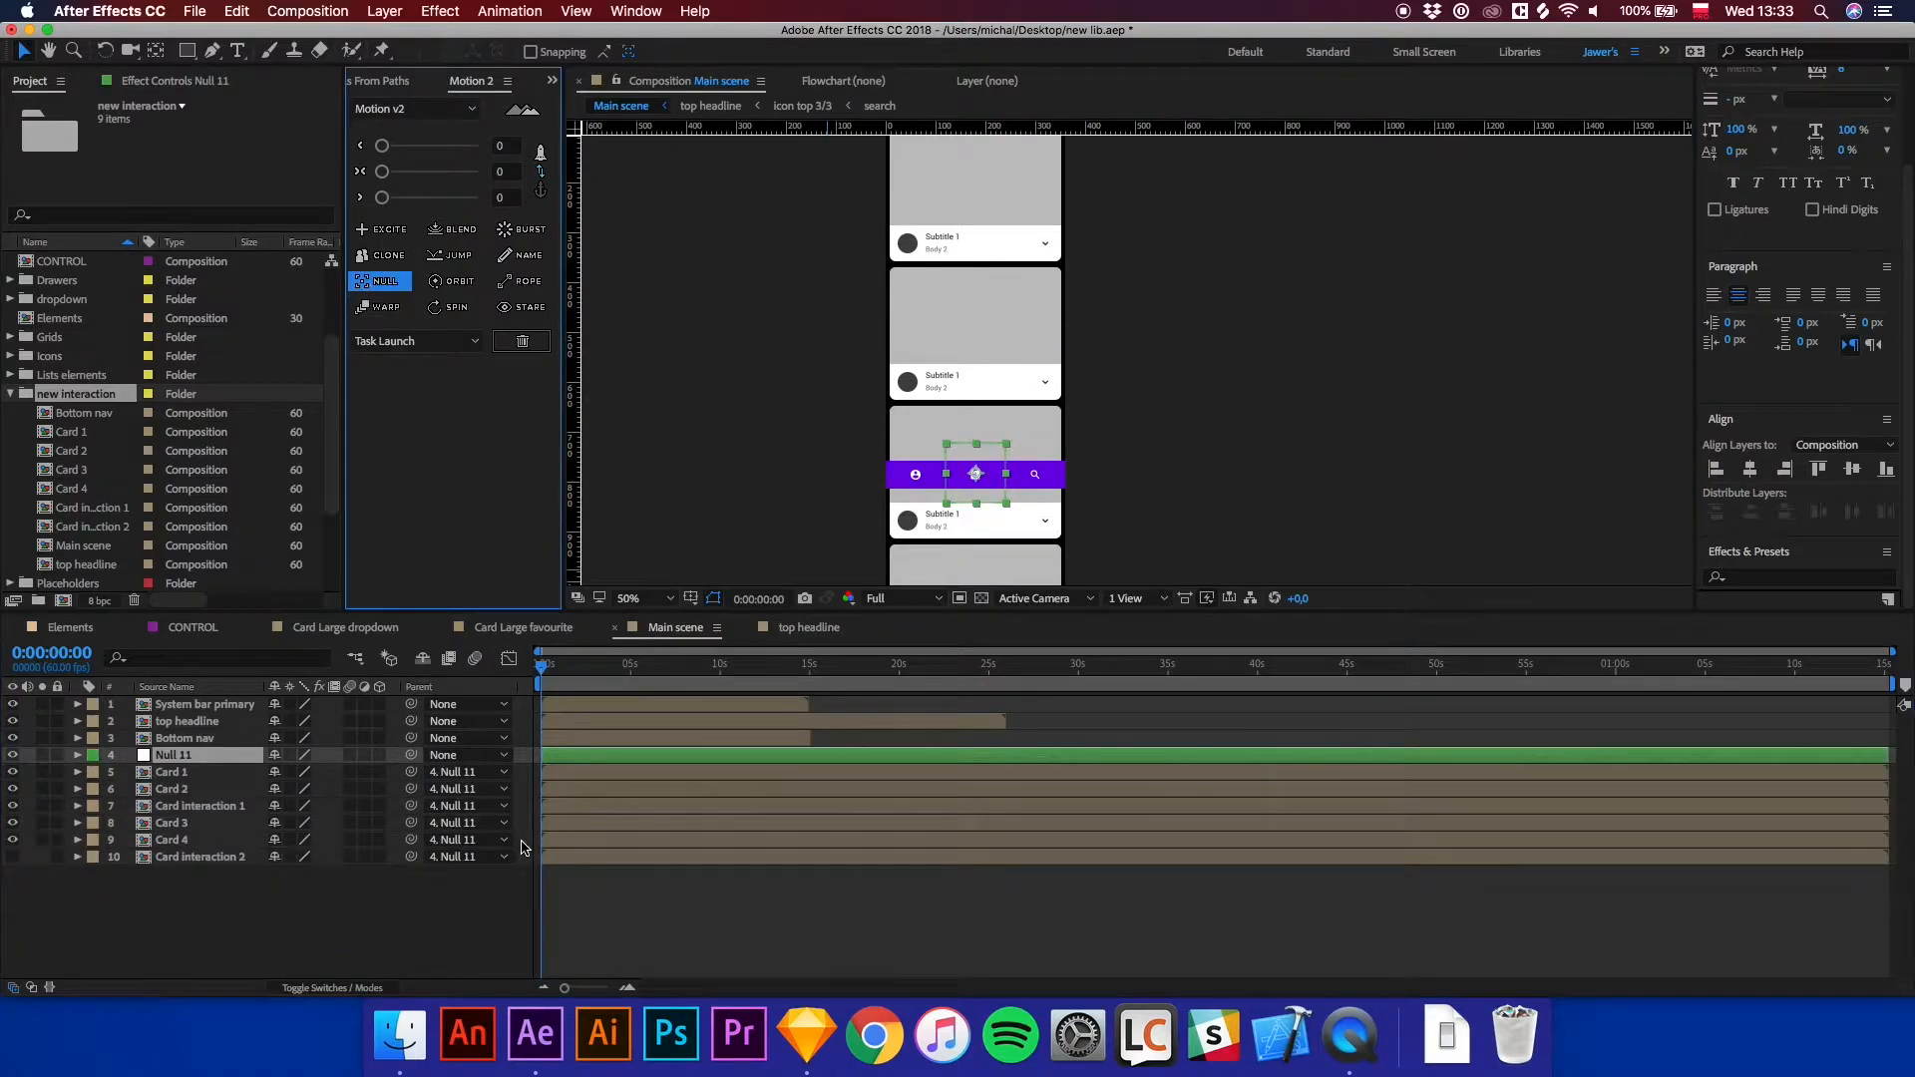
# Rename the new null layer to Slide ctrl.
pyautogui.click(173, 858)
pyautogui.click(179, 758)
pyautogui.rightClick(187, 758)
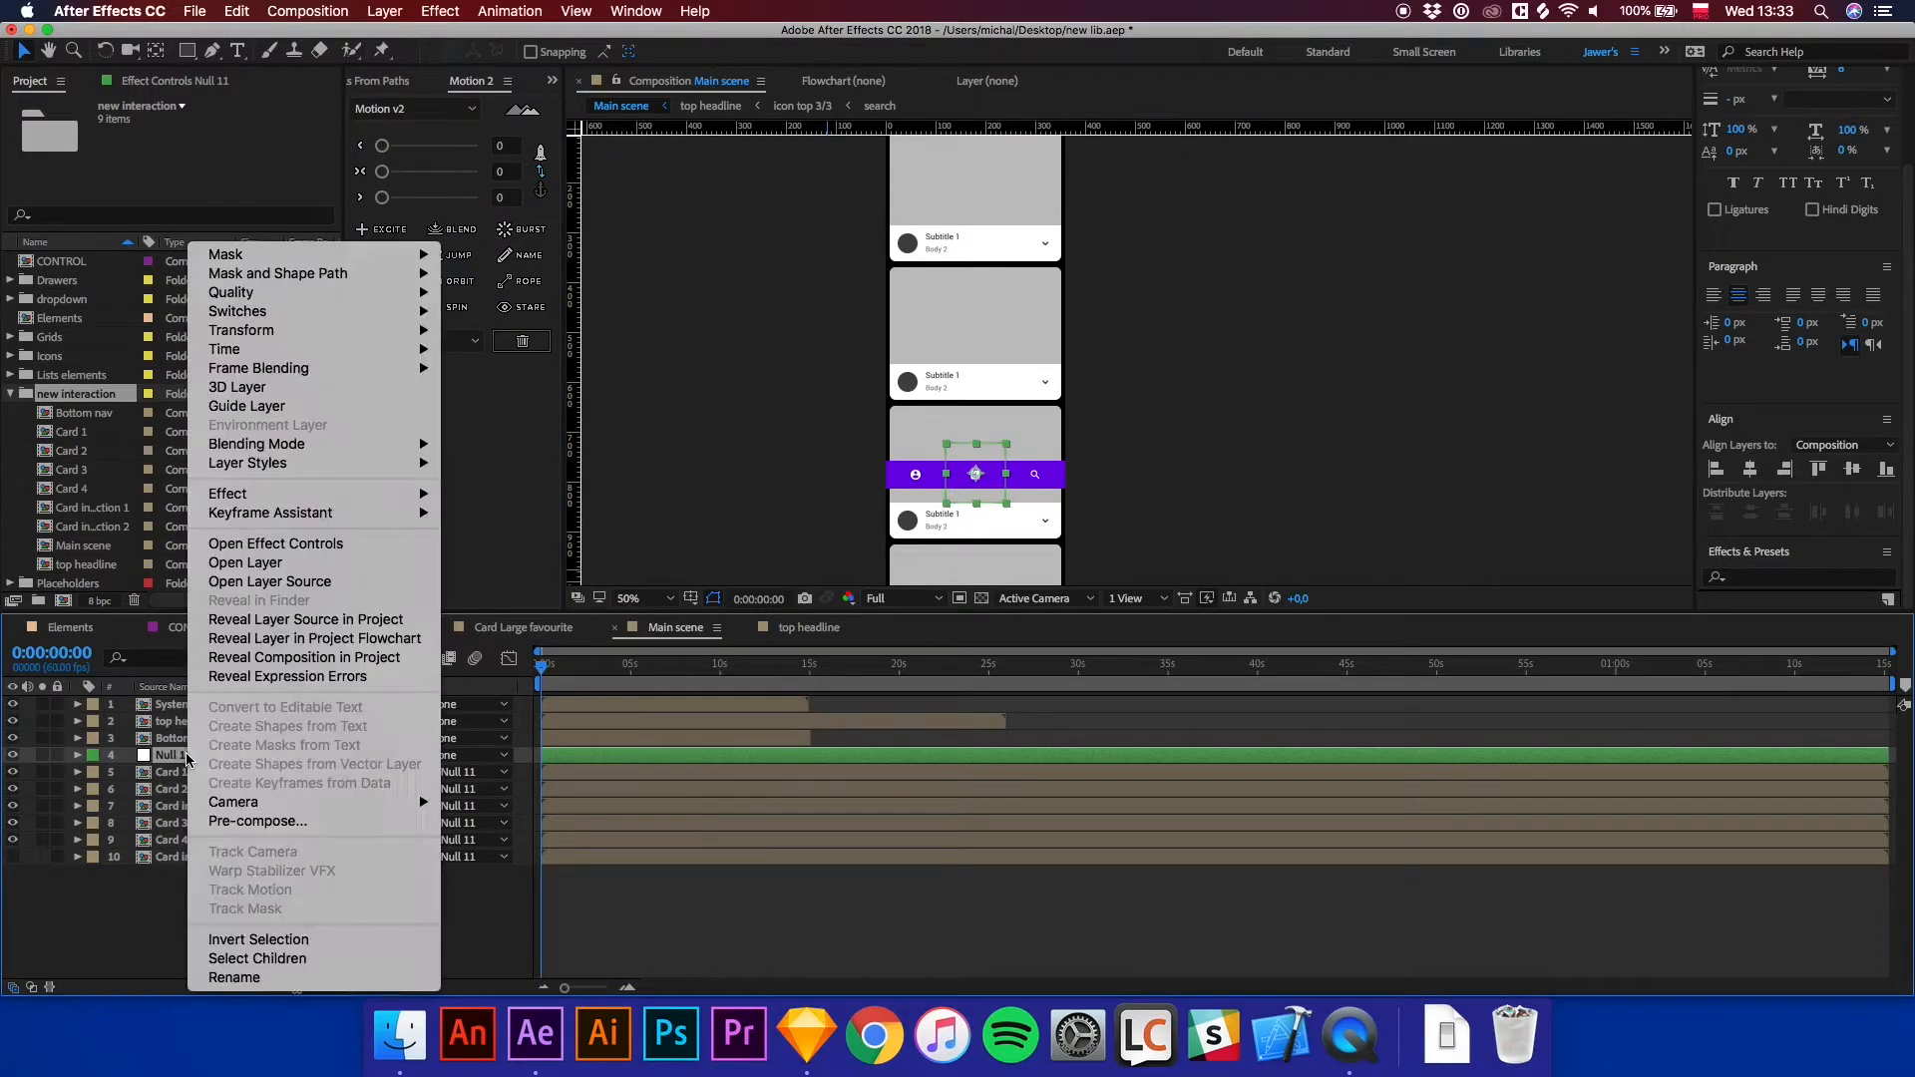
pyautogui.click(243, 982)
pyautogui.write('Slide ctrl')
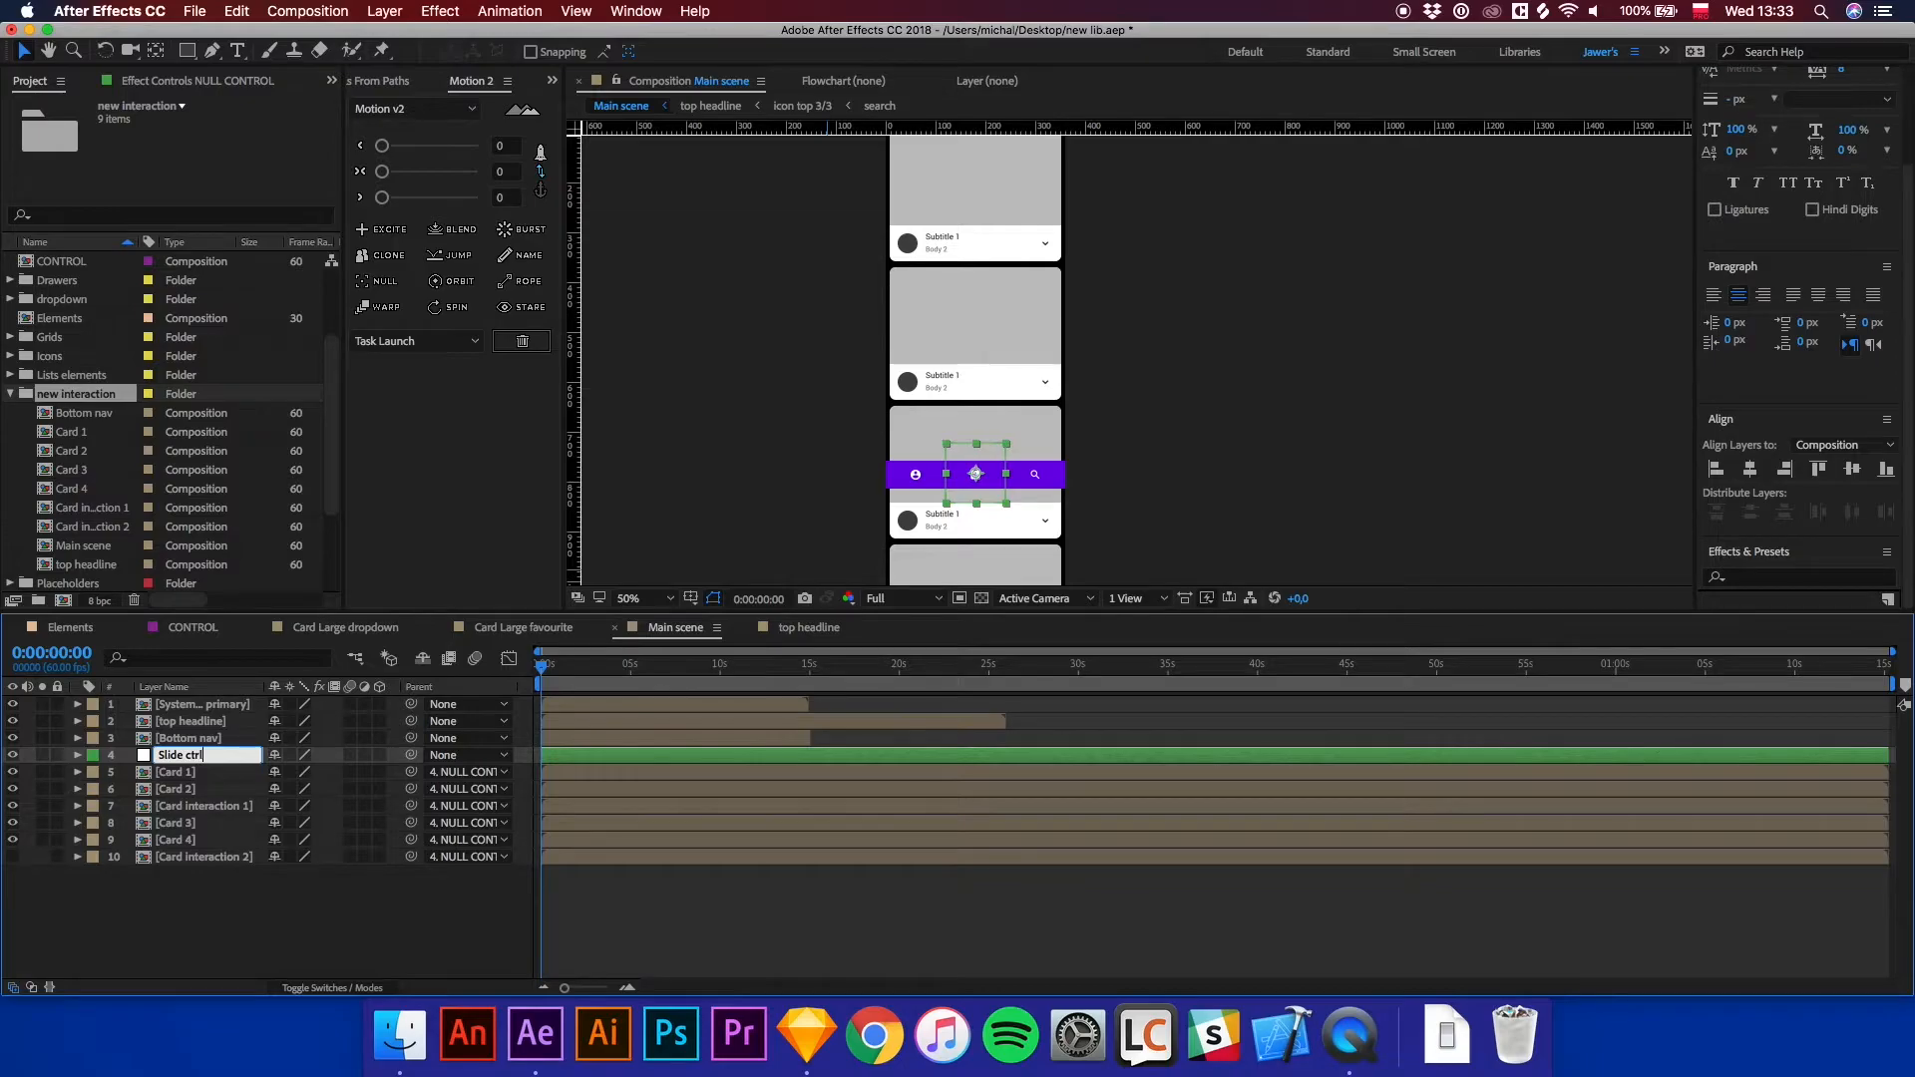
pyautogui.press('Return')
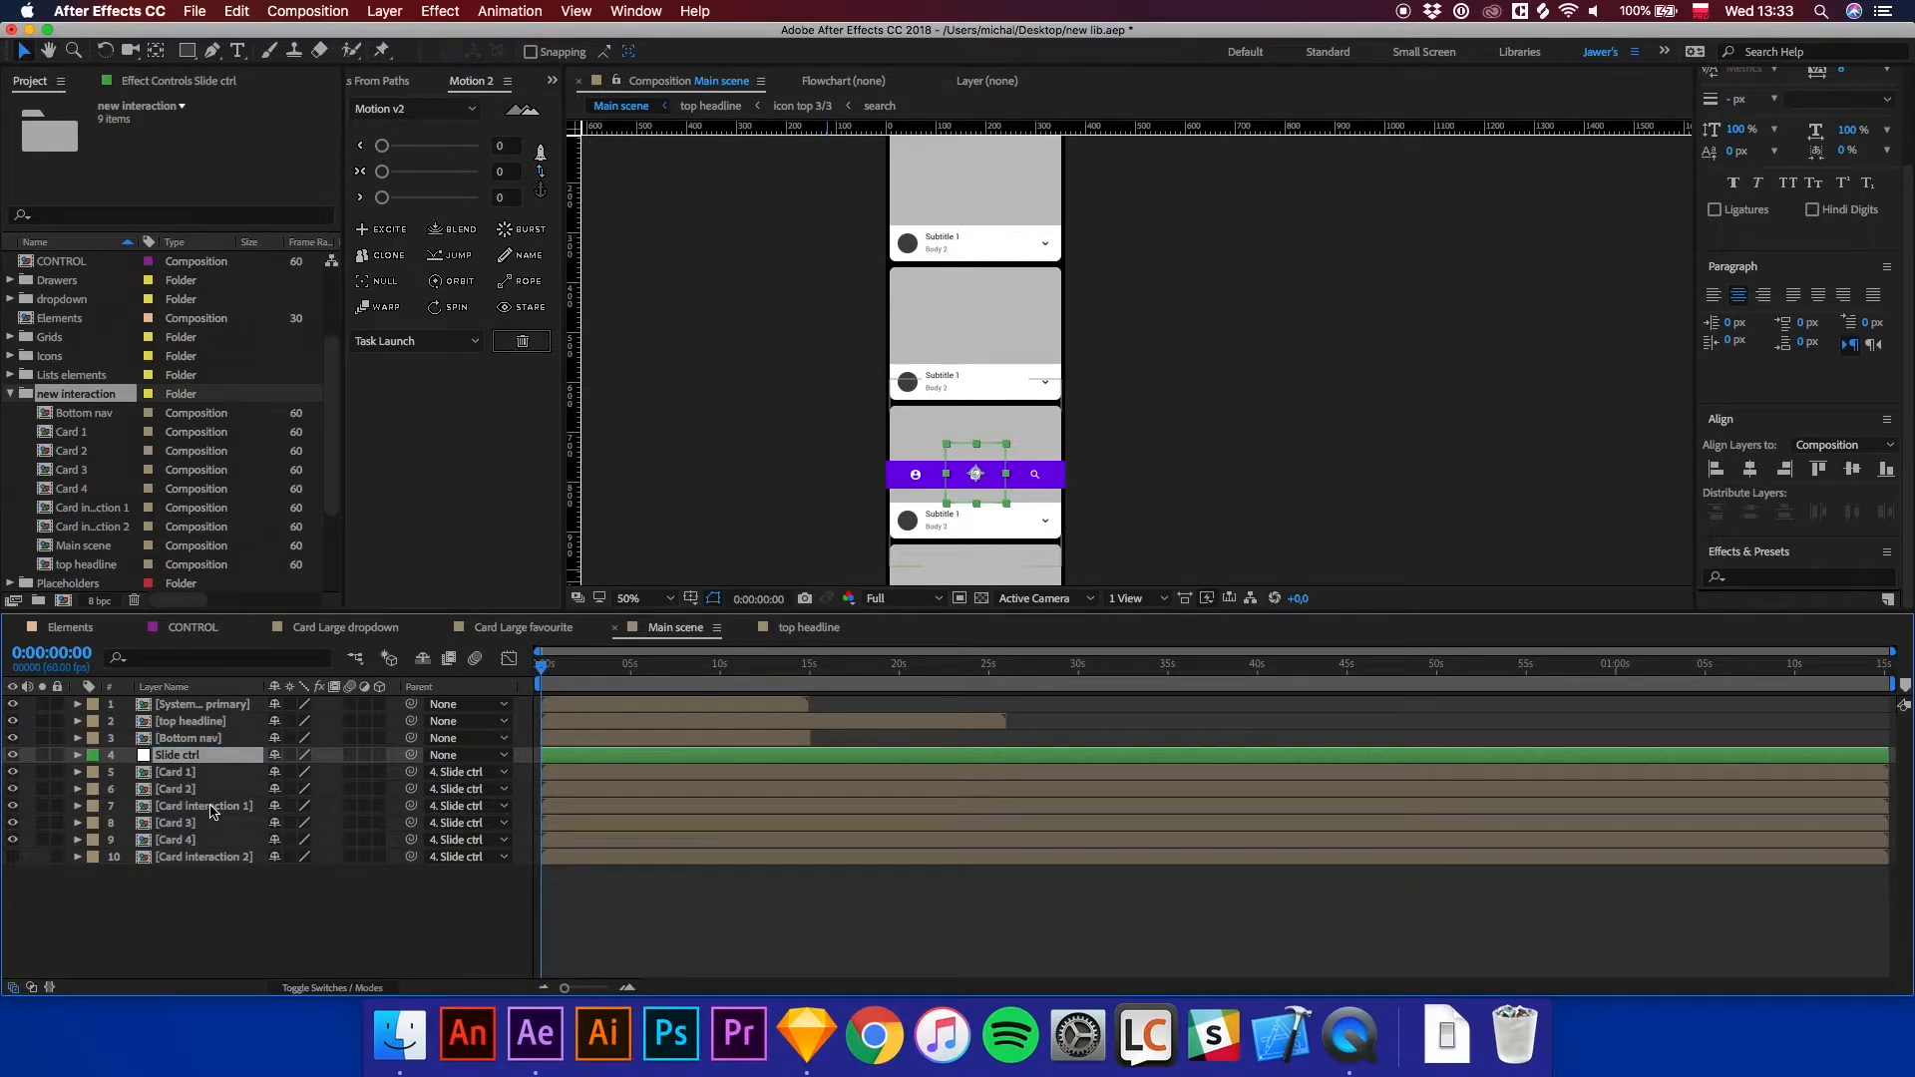
pyautogui.click(189, 857)
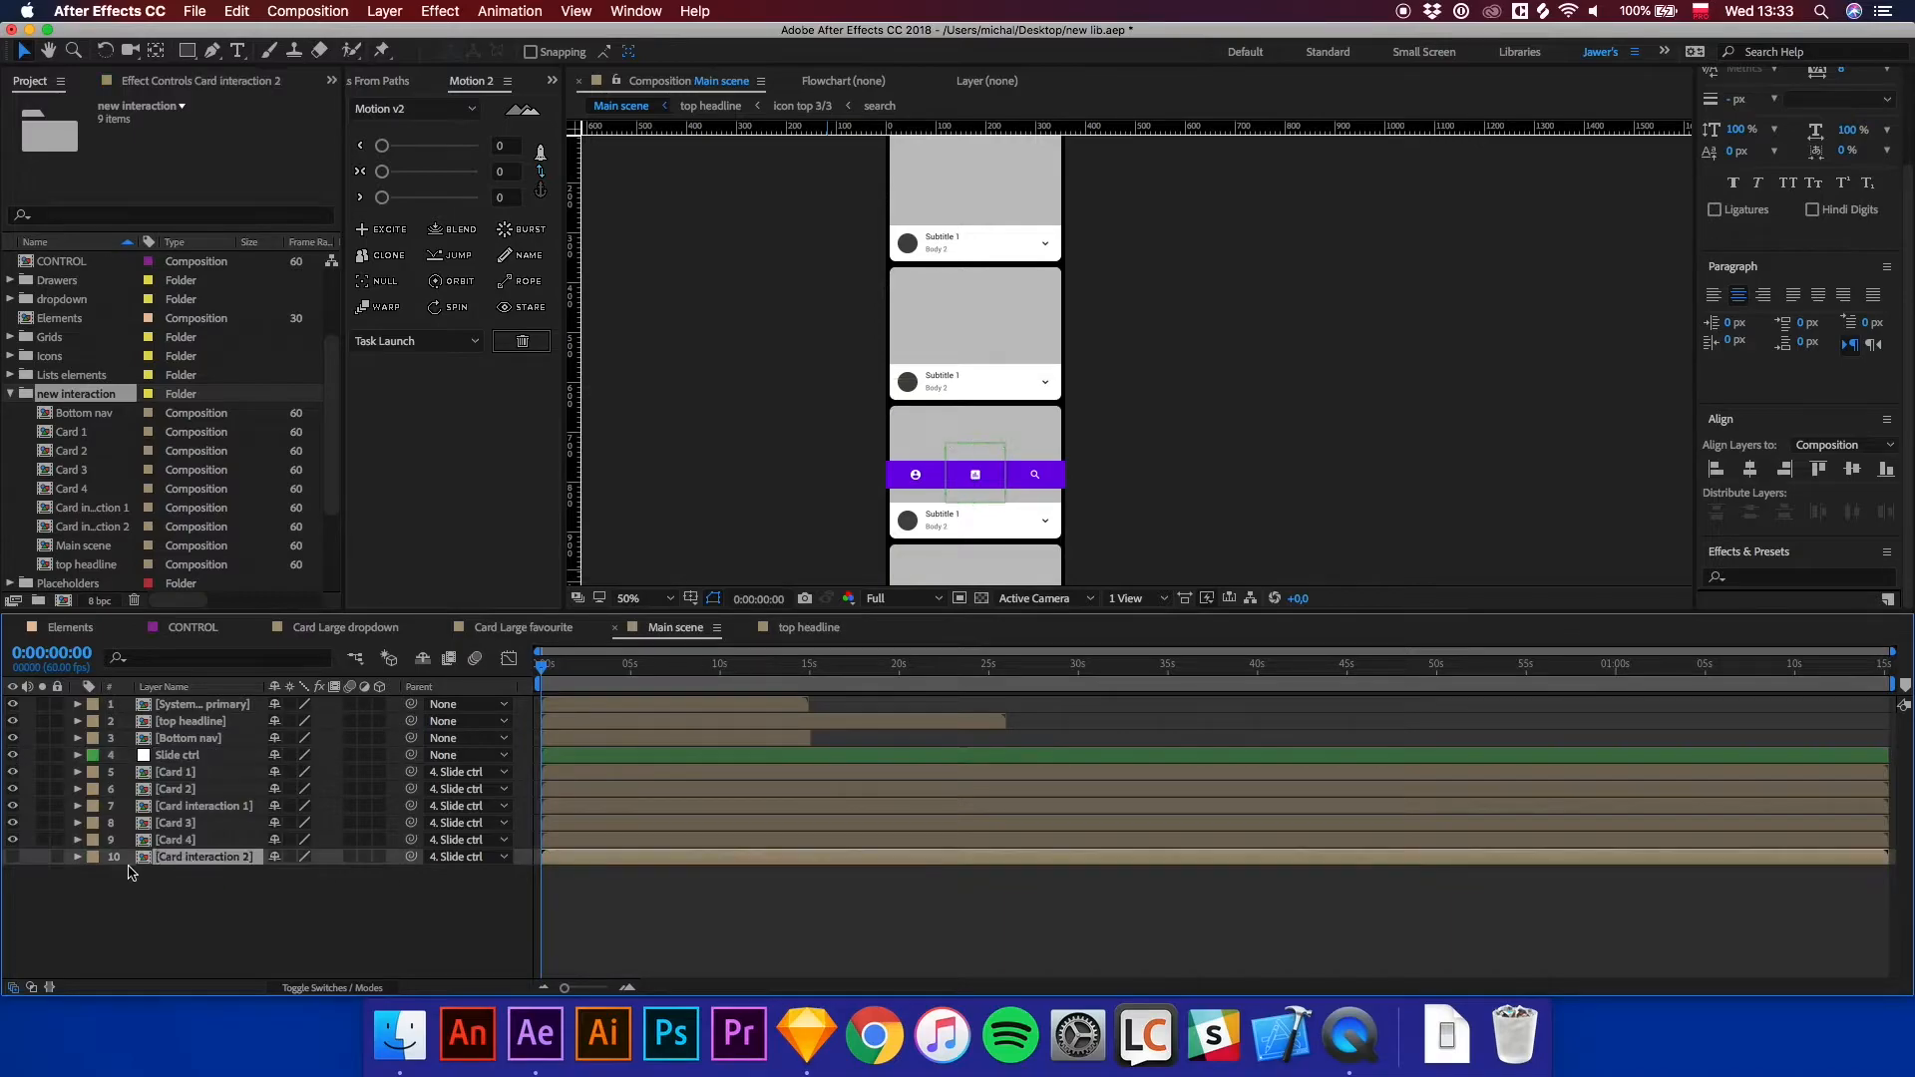
pyautogui.click(453, 857)
pyautogui.click(462, 776)
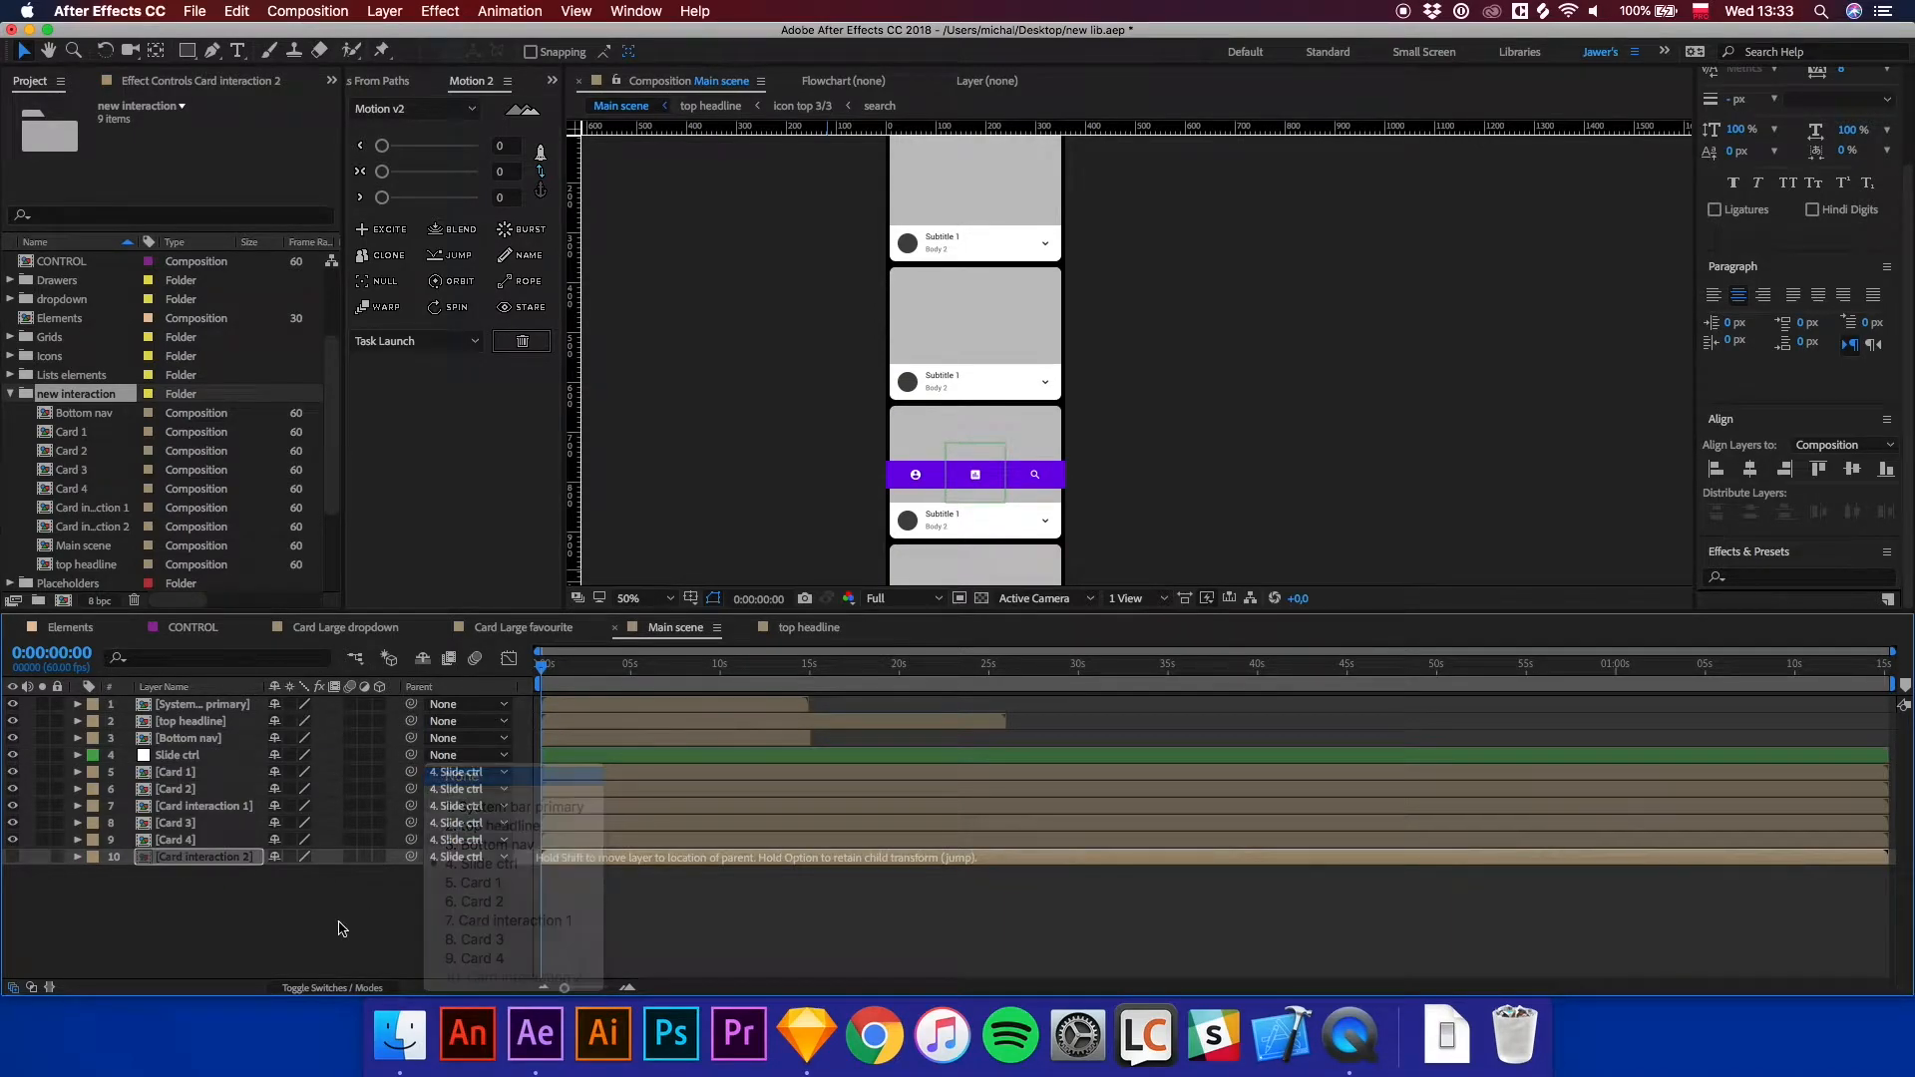
pyautogui.click(319, 907)
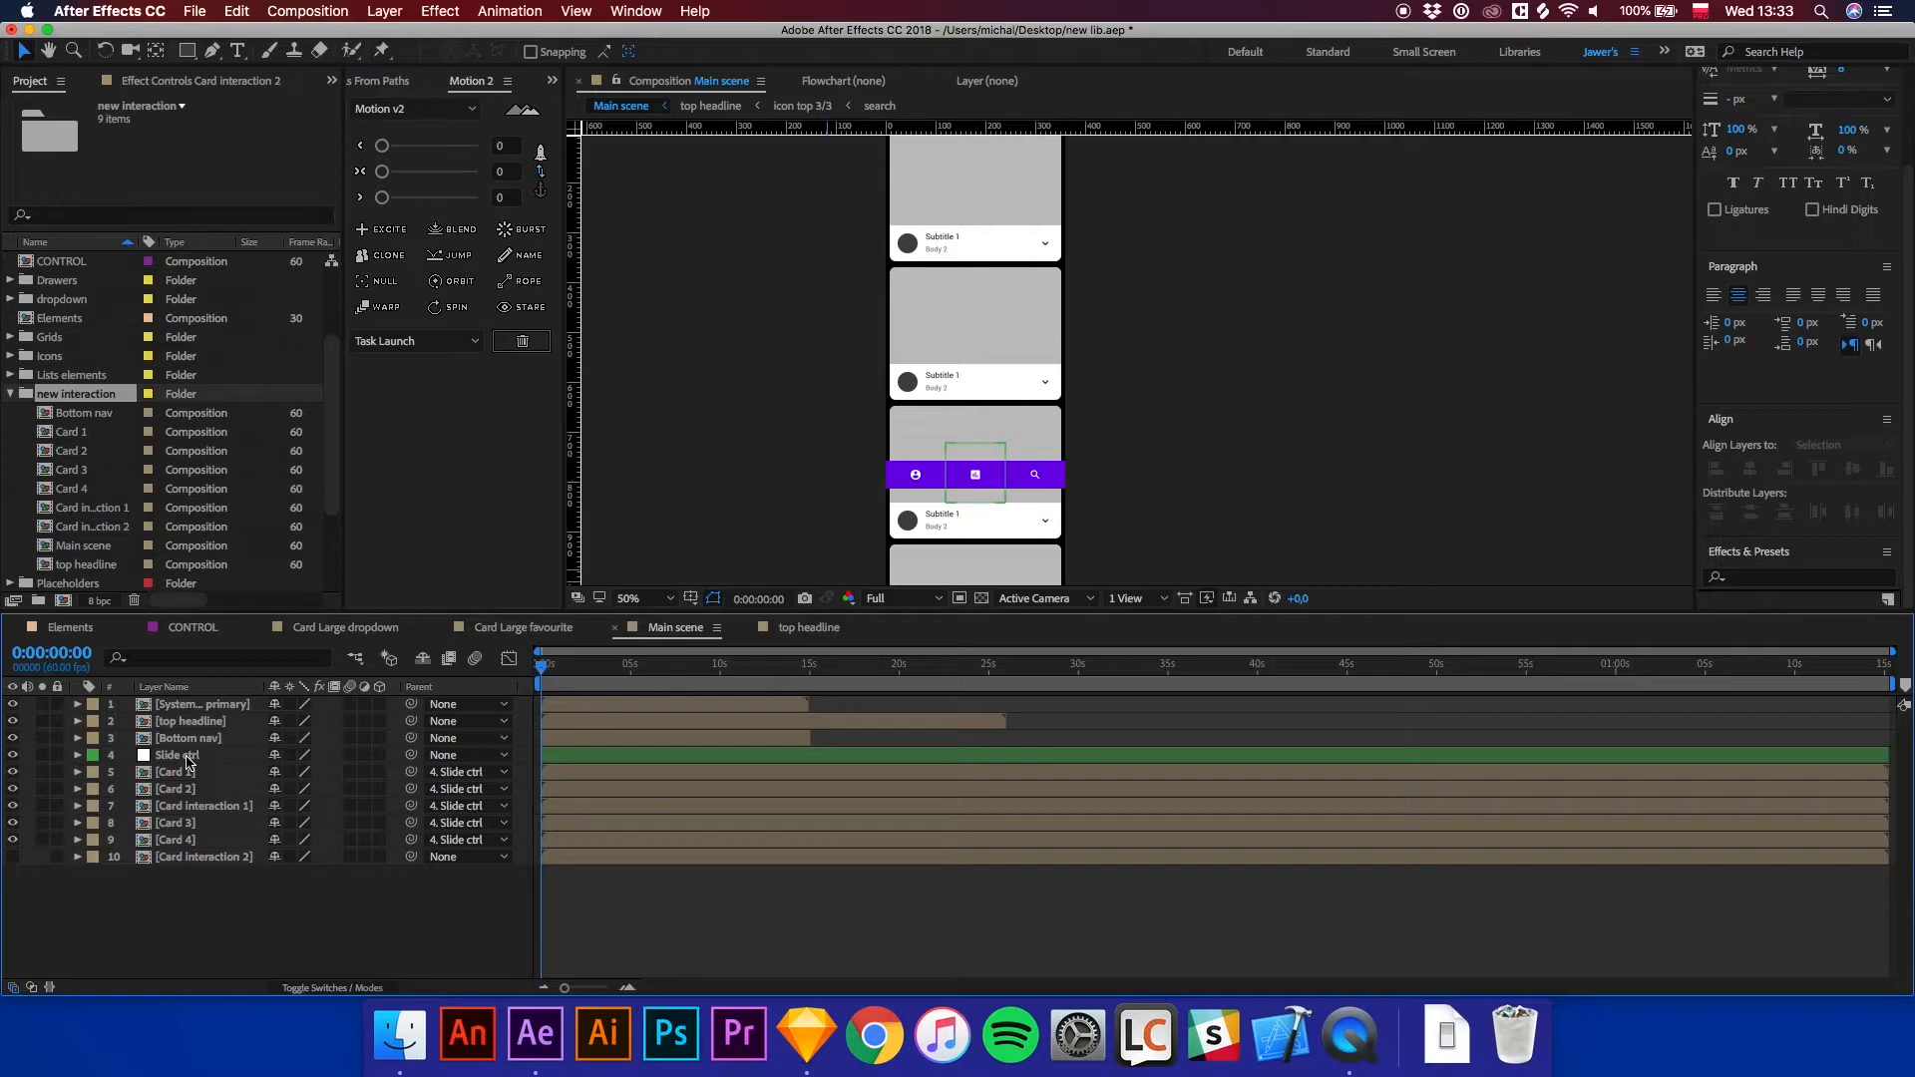
# Enable time remapping on Card interaction 1 and move its first Time Remap keyframe to 0:00:02:30.
pyautogui.click(230, 806)
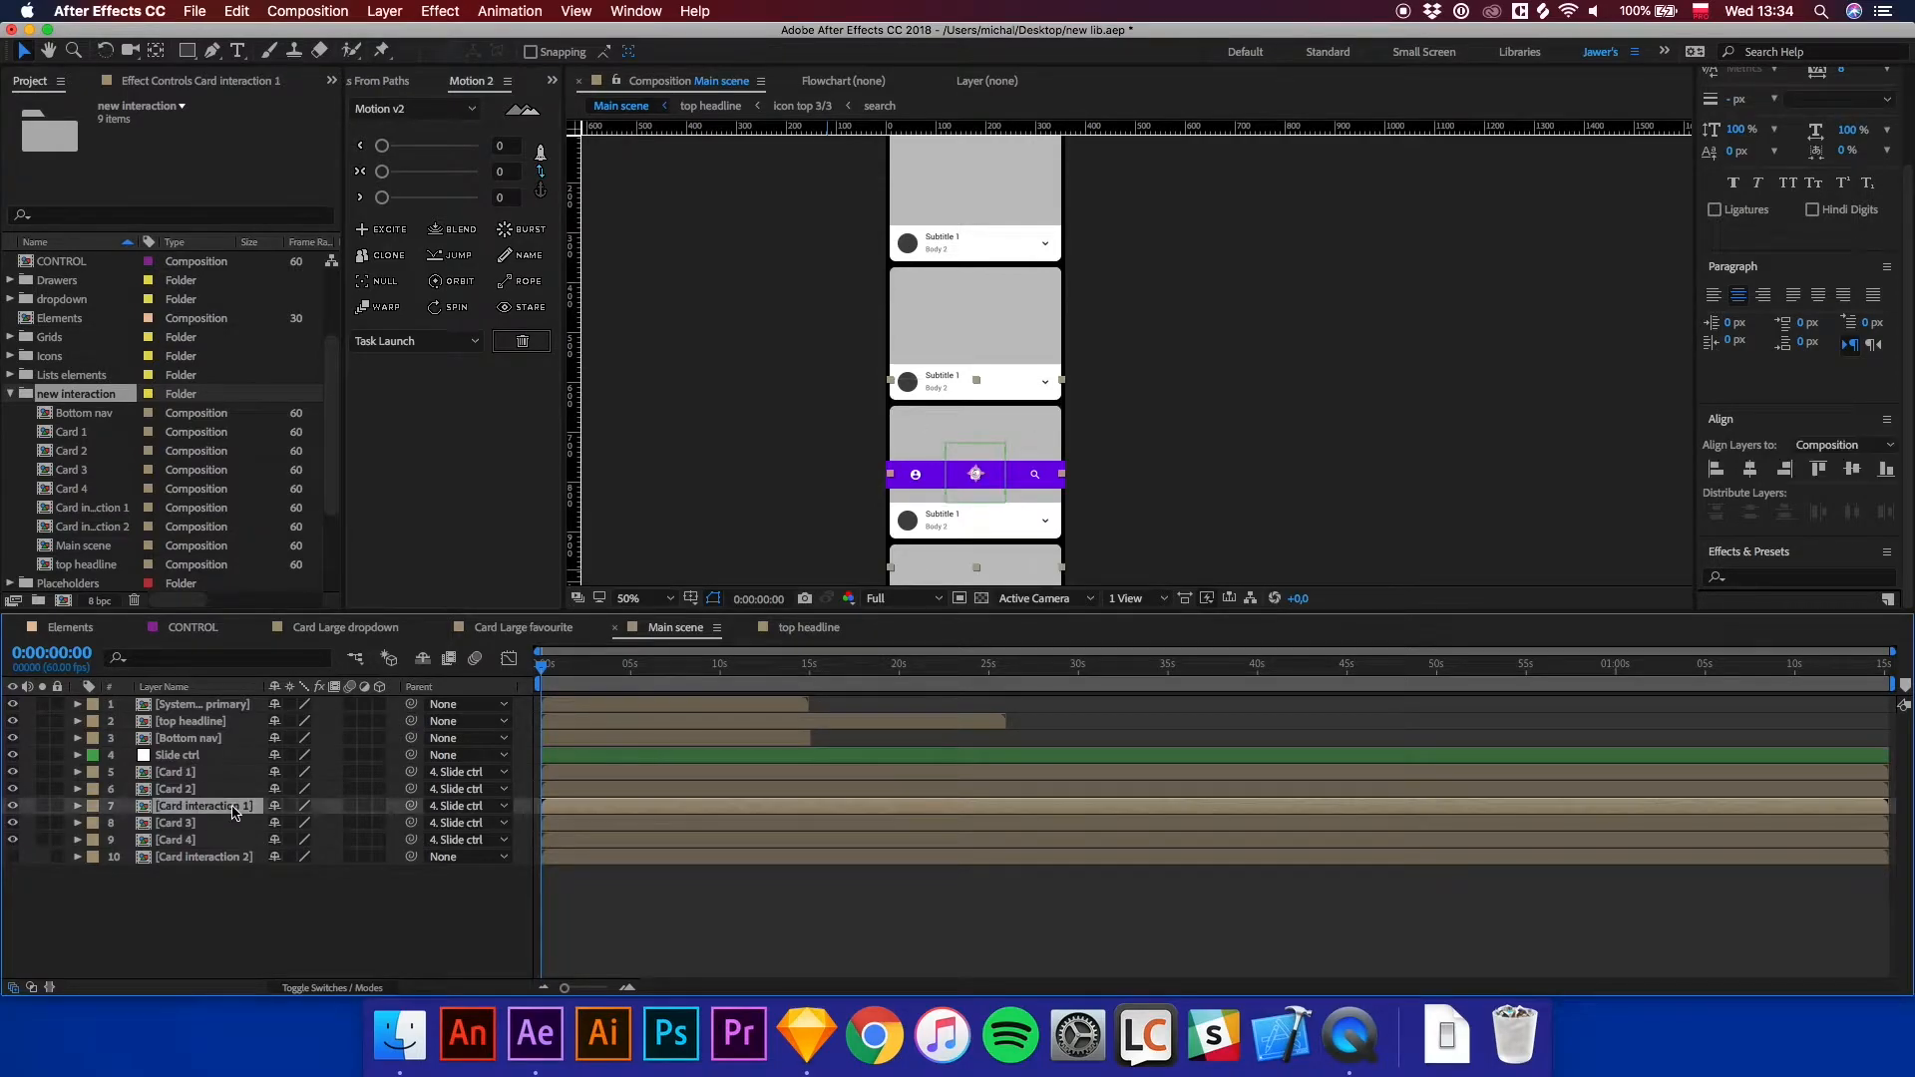
pyautogui.rightClick(588, 813)
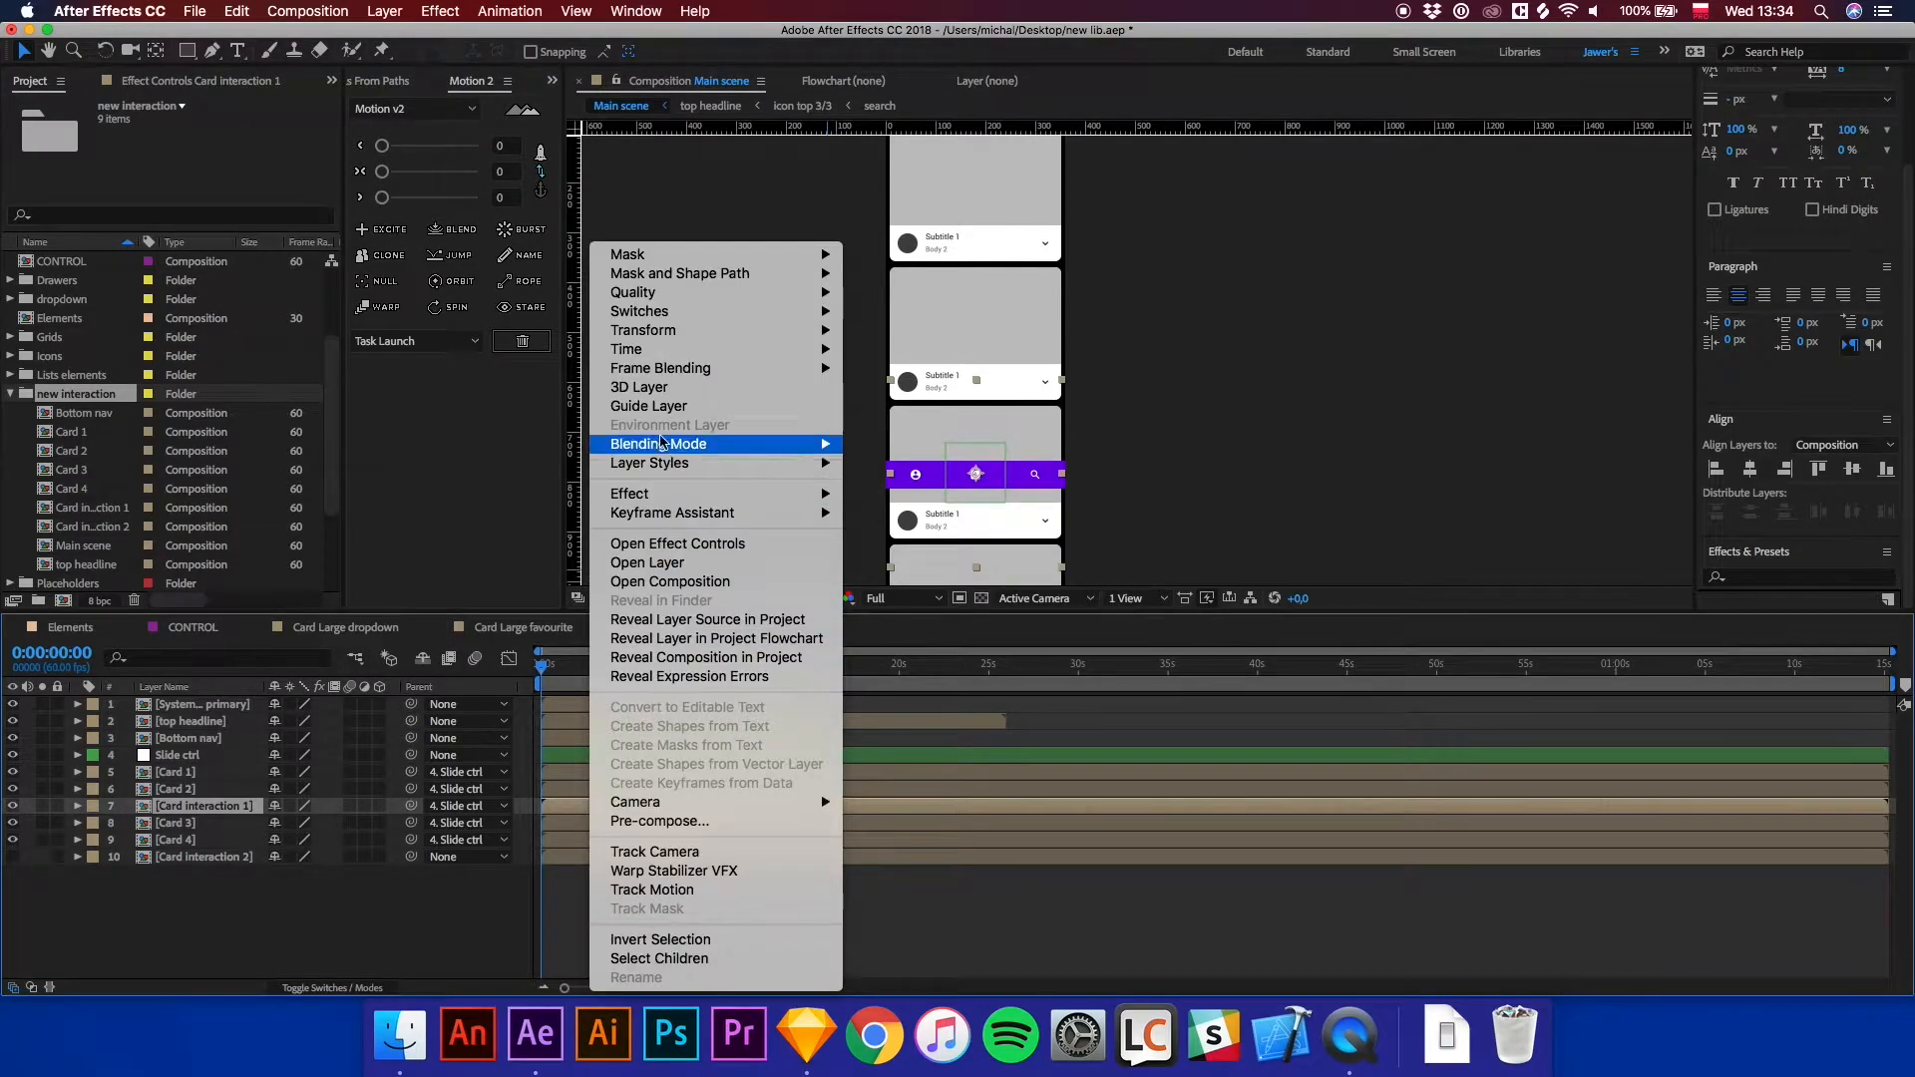
pyautogui.moveTo(644, 350)
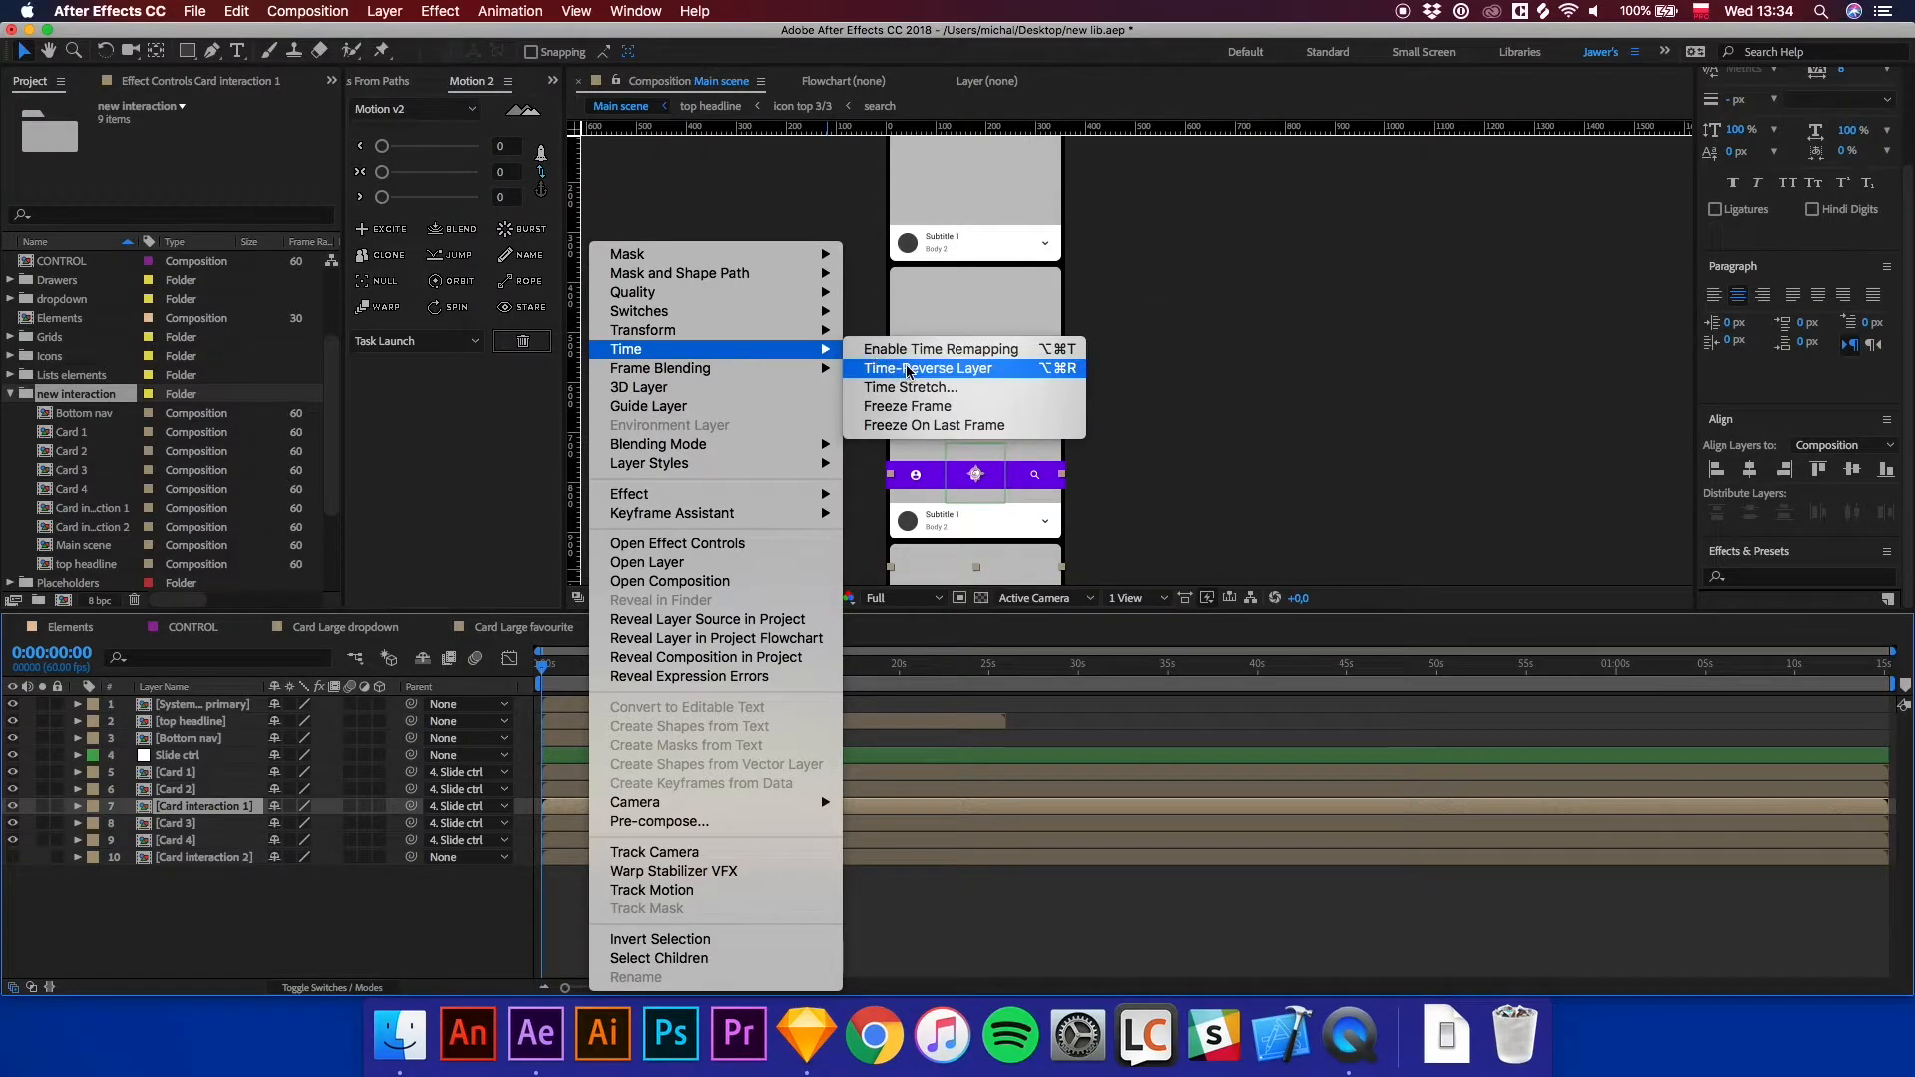
pyautogui.click(894, 351)
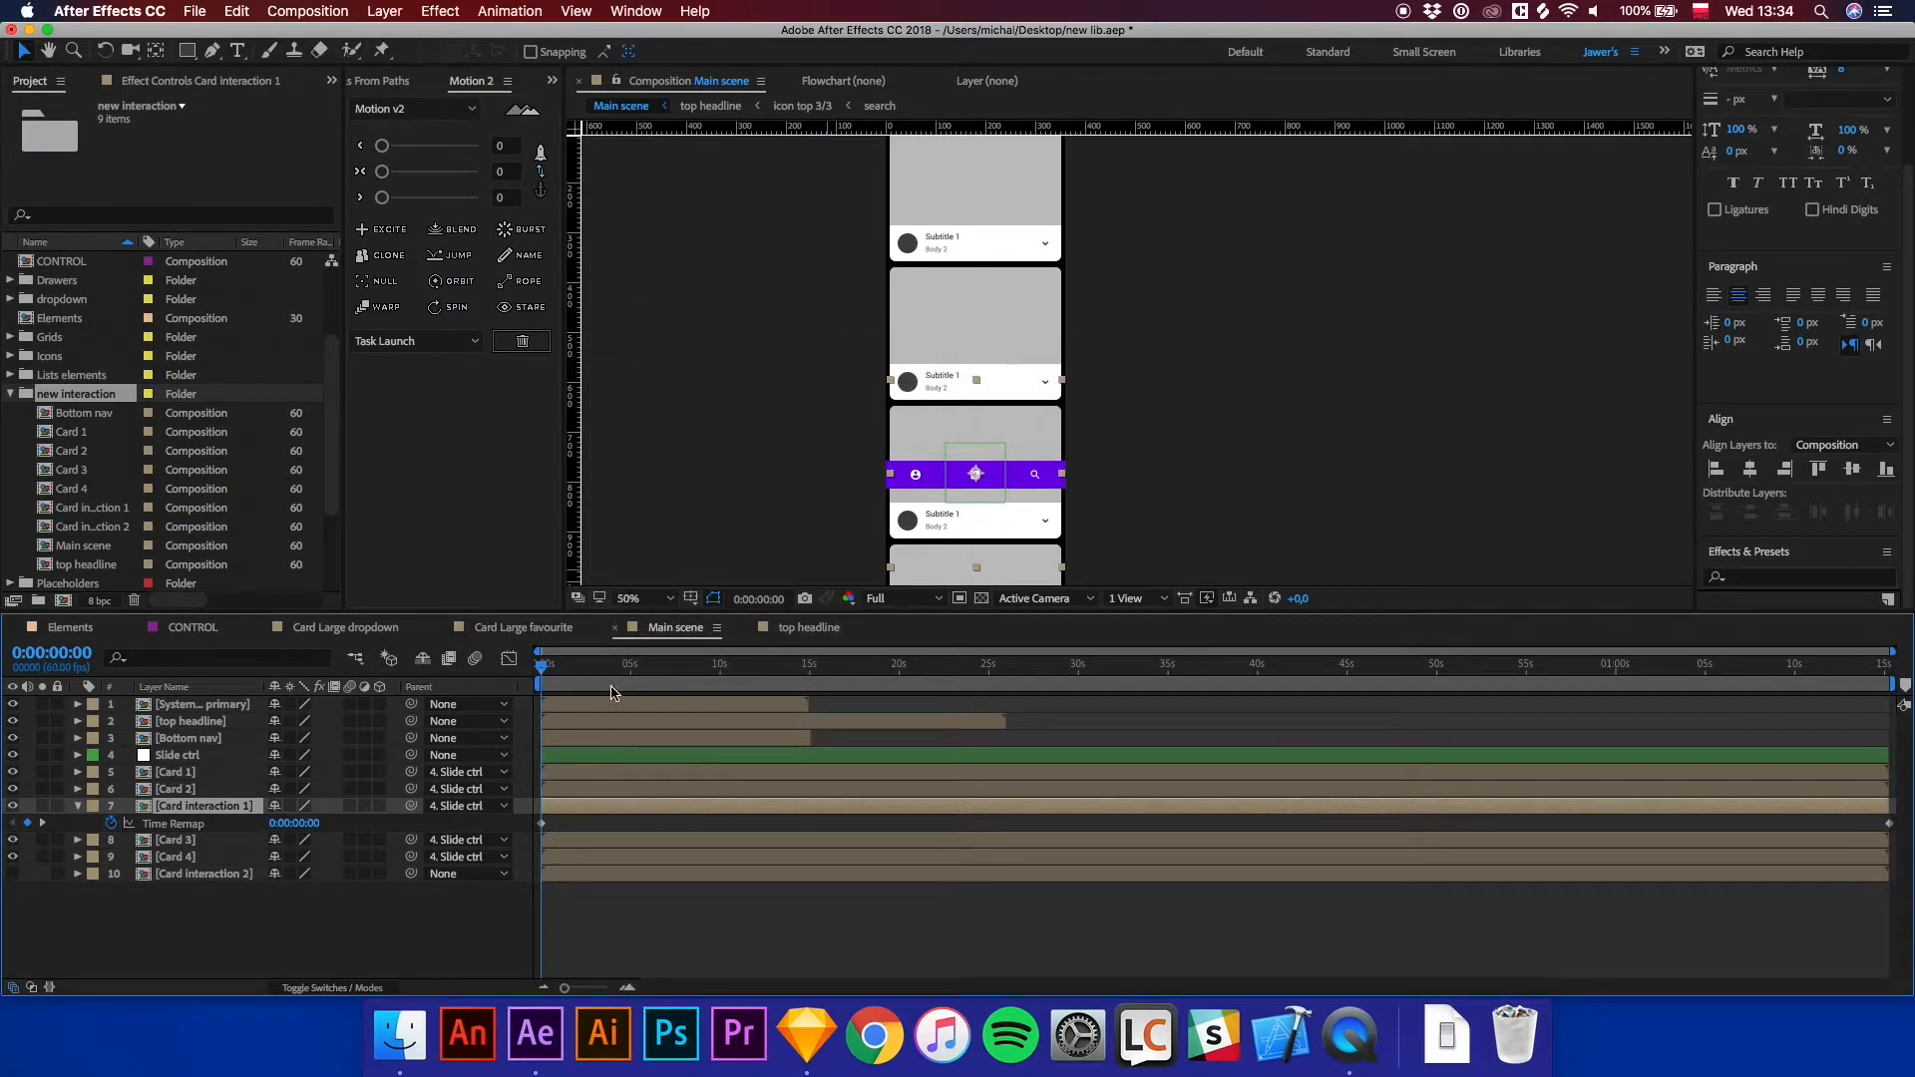
pyautogui.press('=')
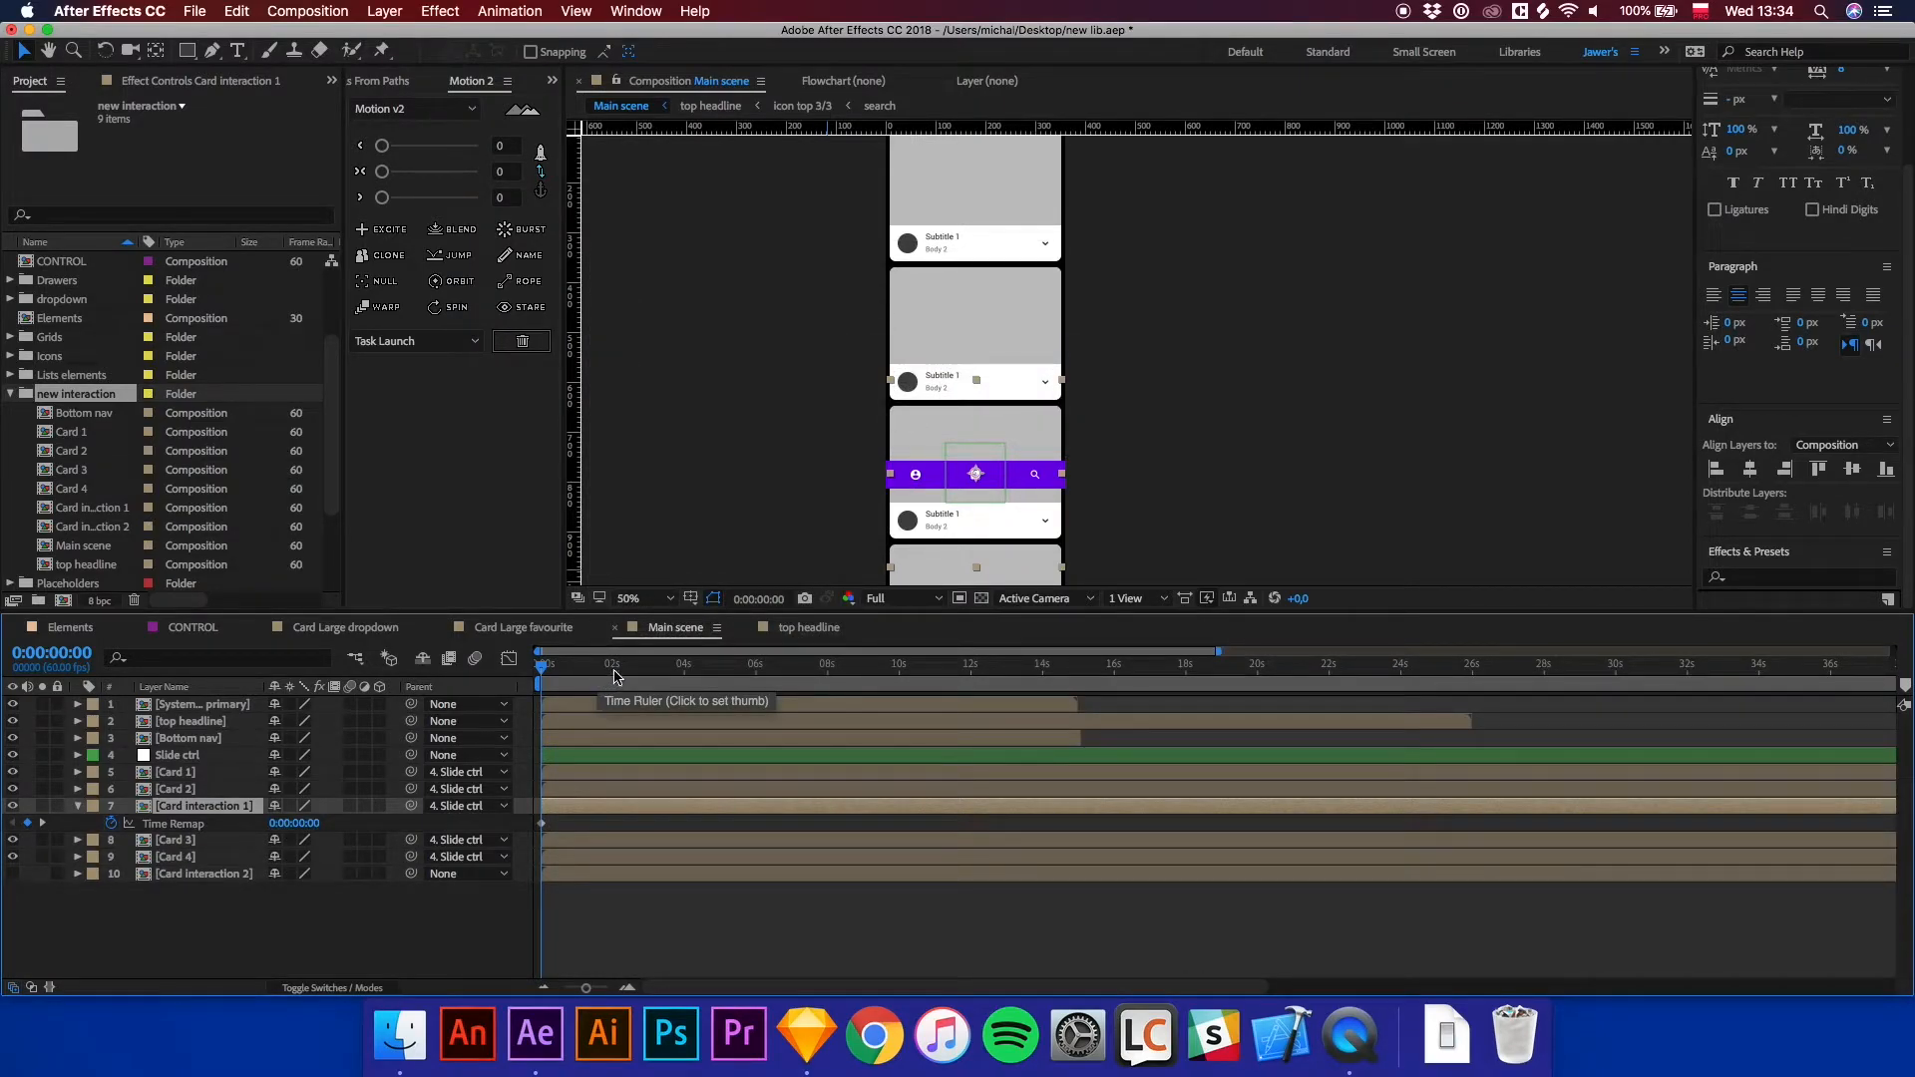
pyautogui.press('=')
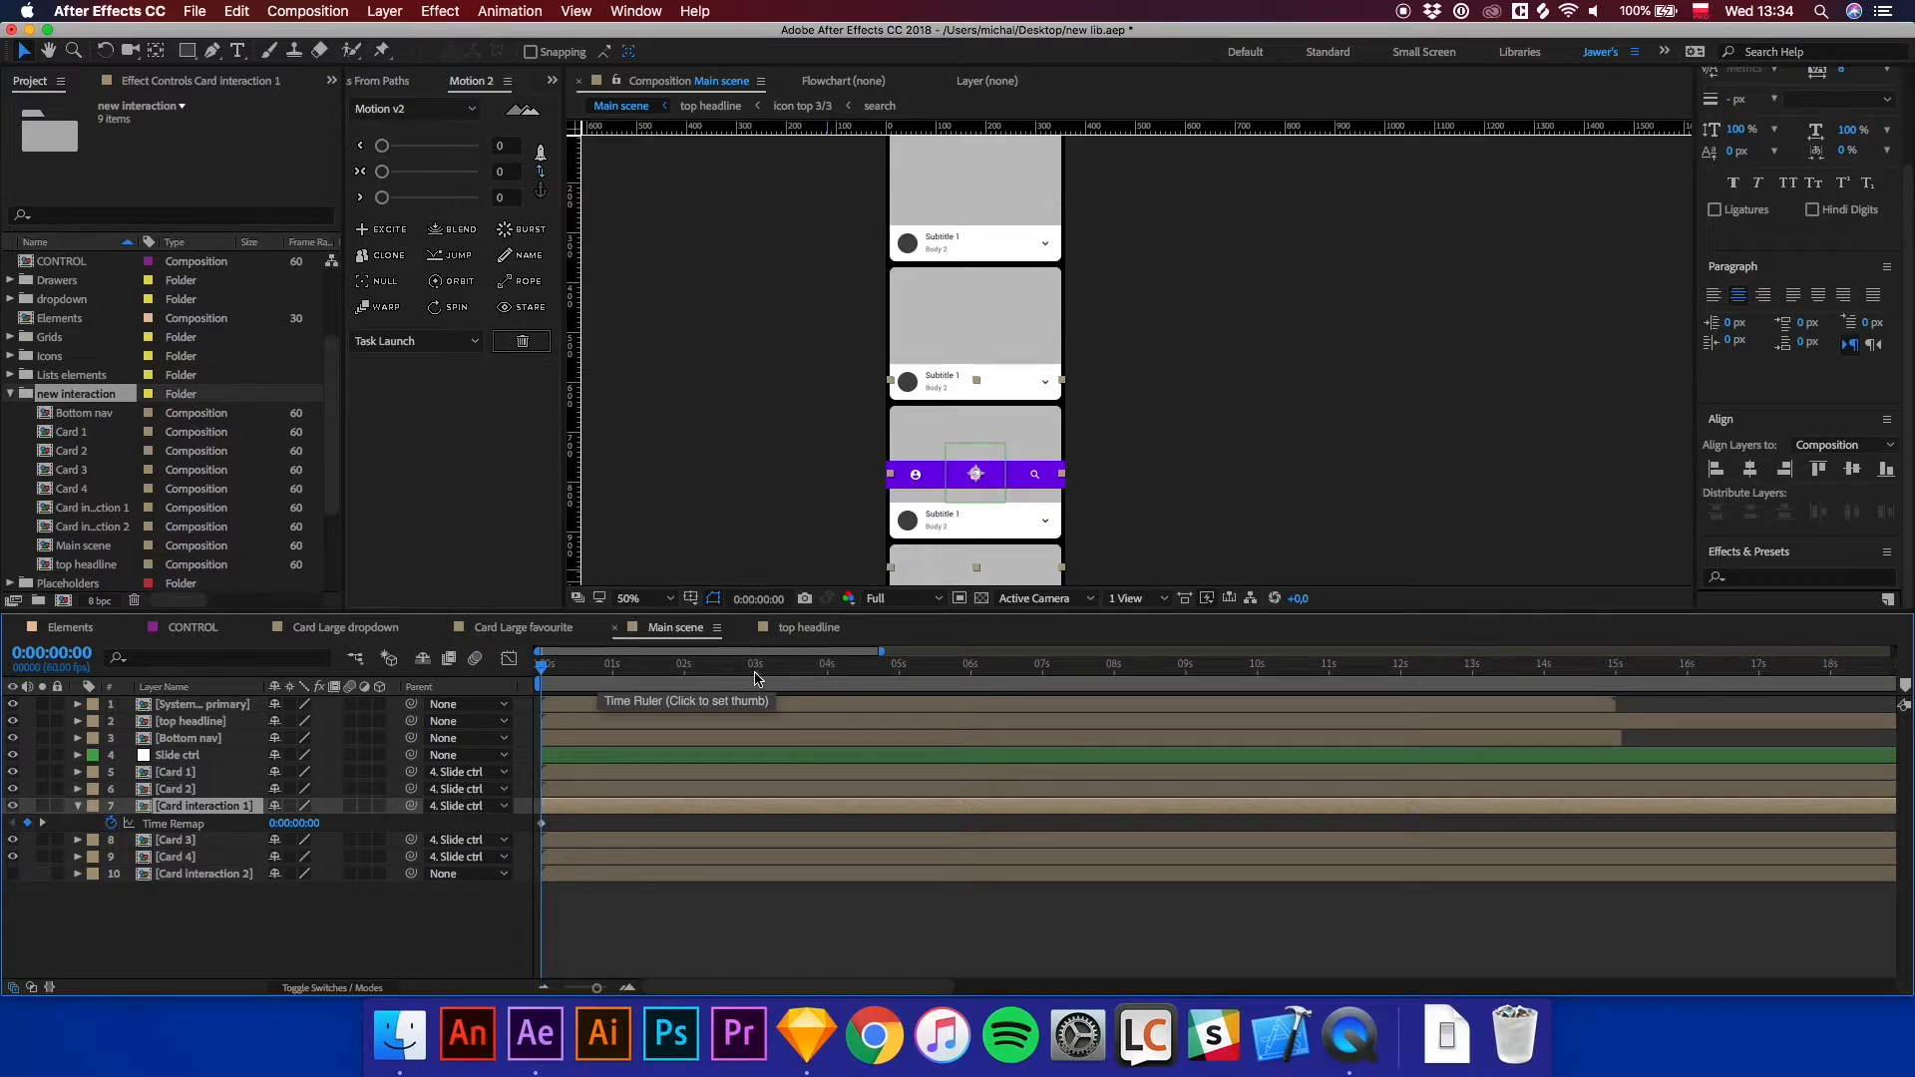
pyautogui.moveTo(714, 666); pyautogui.dragTo(722, 668)
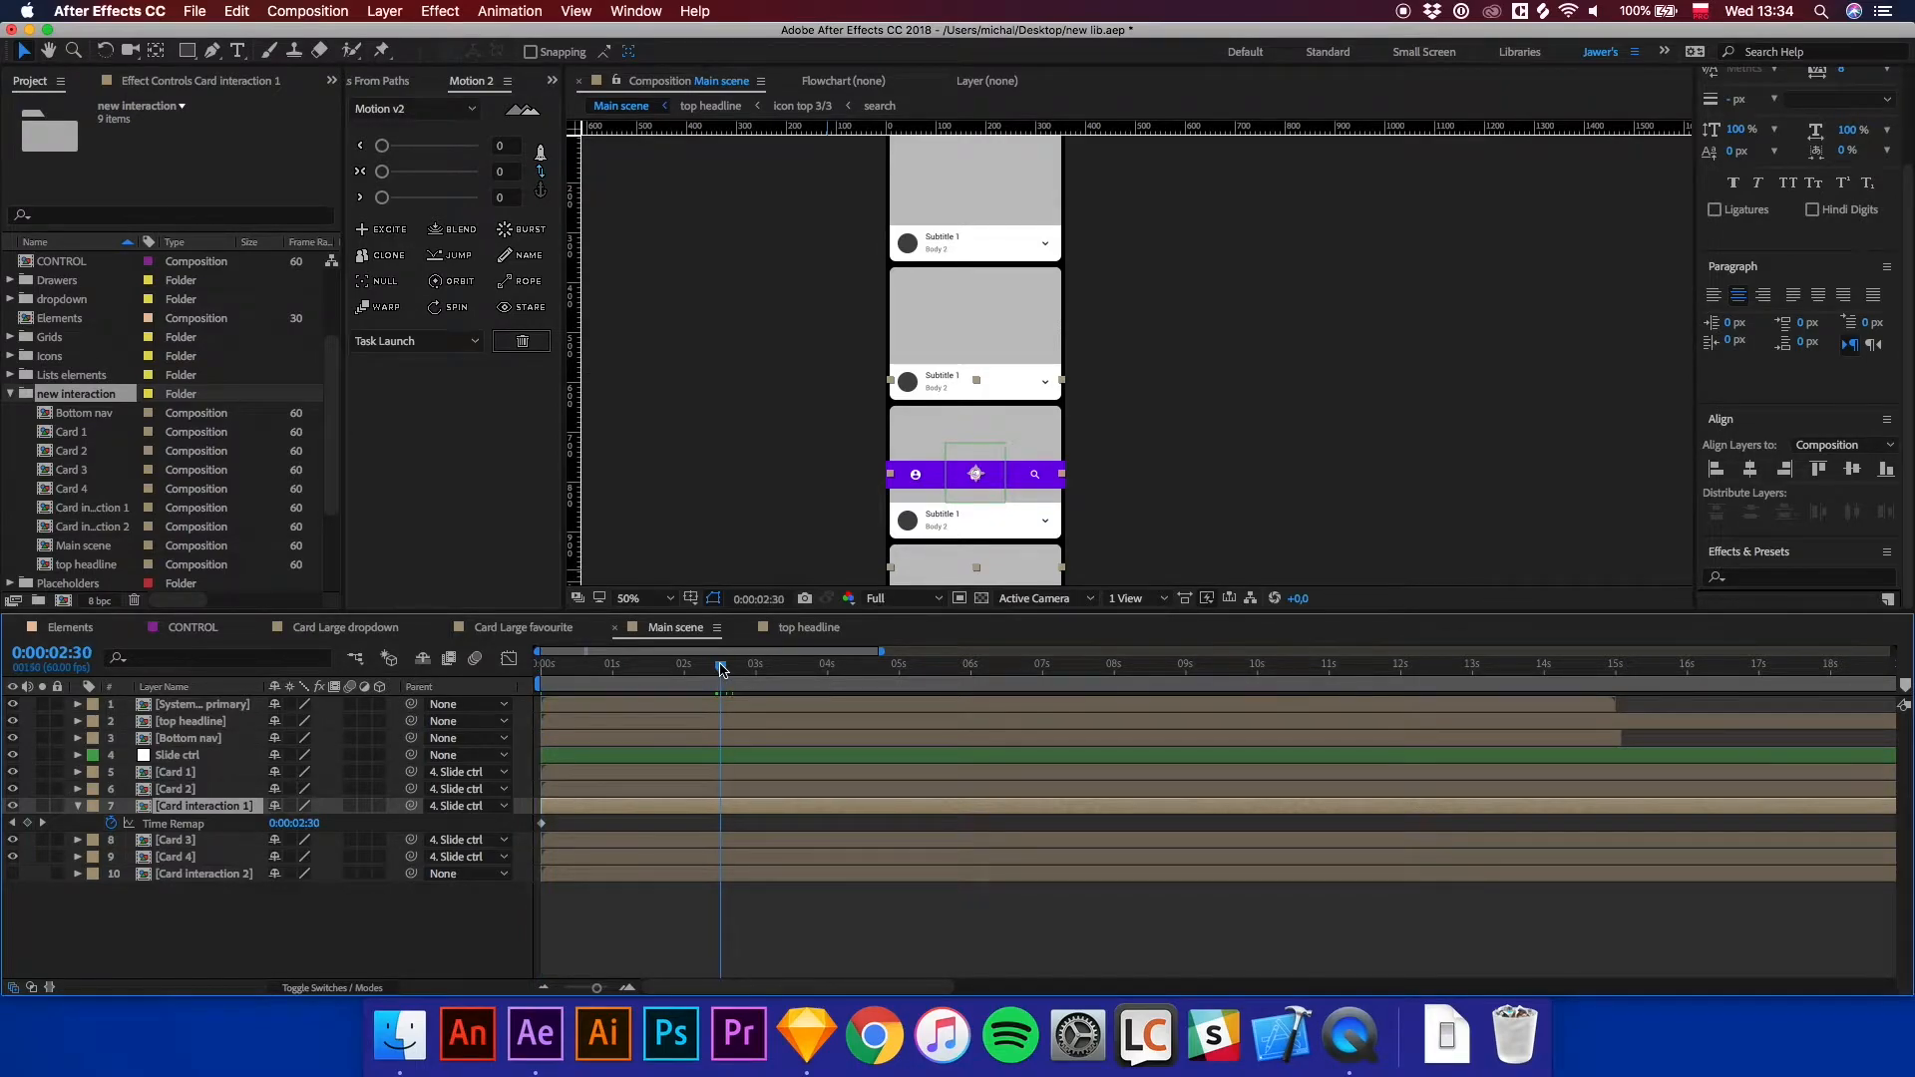
pyautogui.moveTo(541, 823); pyautogui.dragTo(722, 841)
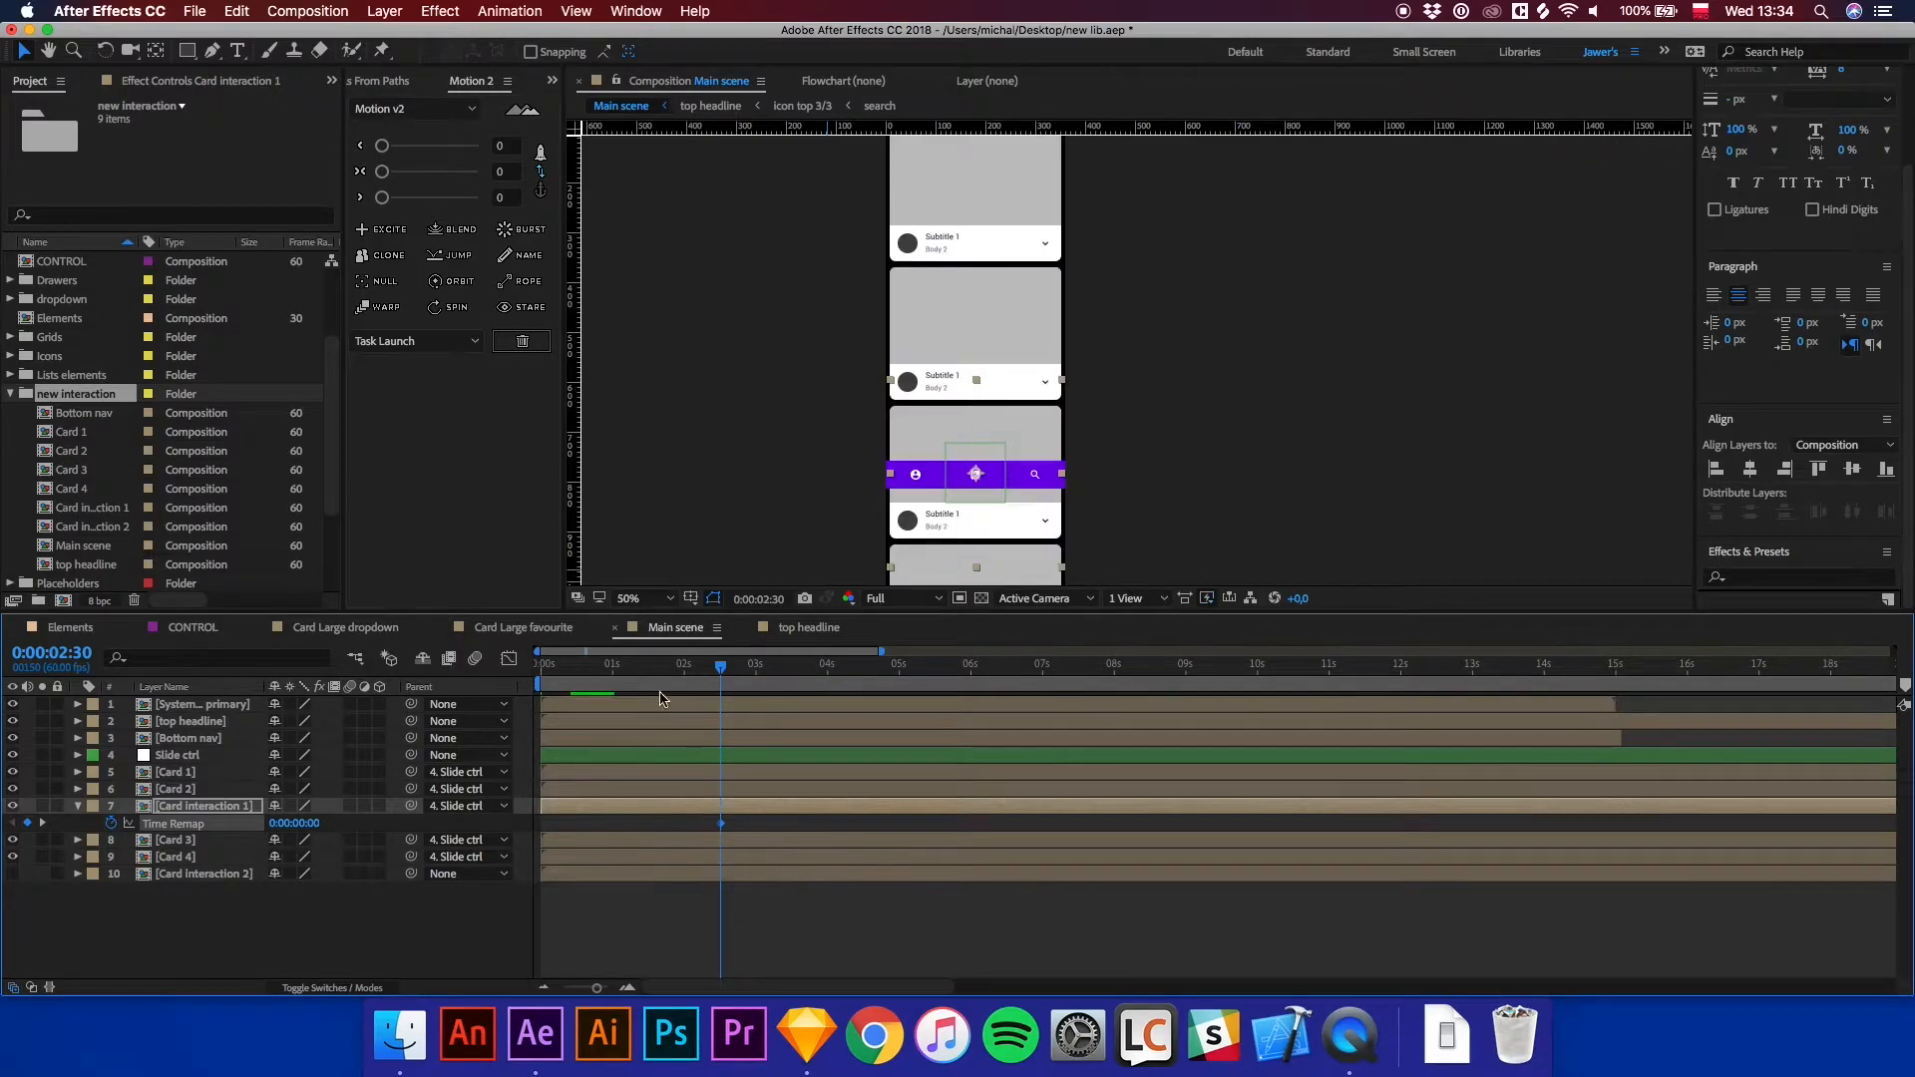
# Add a Position keyframe to the Slide ctrl null at 0:00:00:23.
pyautogui.moveTo(631, 678); pyautogui.dragTo(539, 678)
pyautogui.click(581, 755)
pyautogui.click(574, 668)
pyautogui.moveTo(573, 671); pyautogui.dragTo(568, 668)
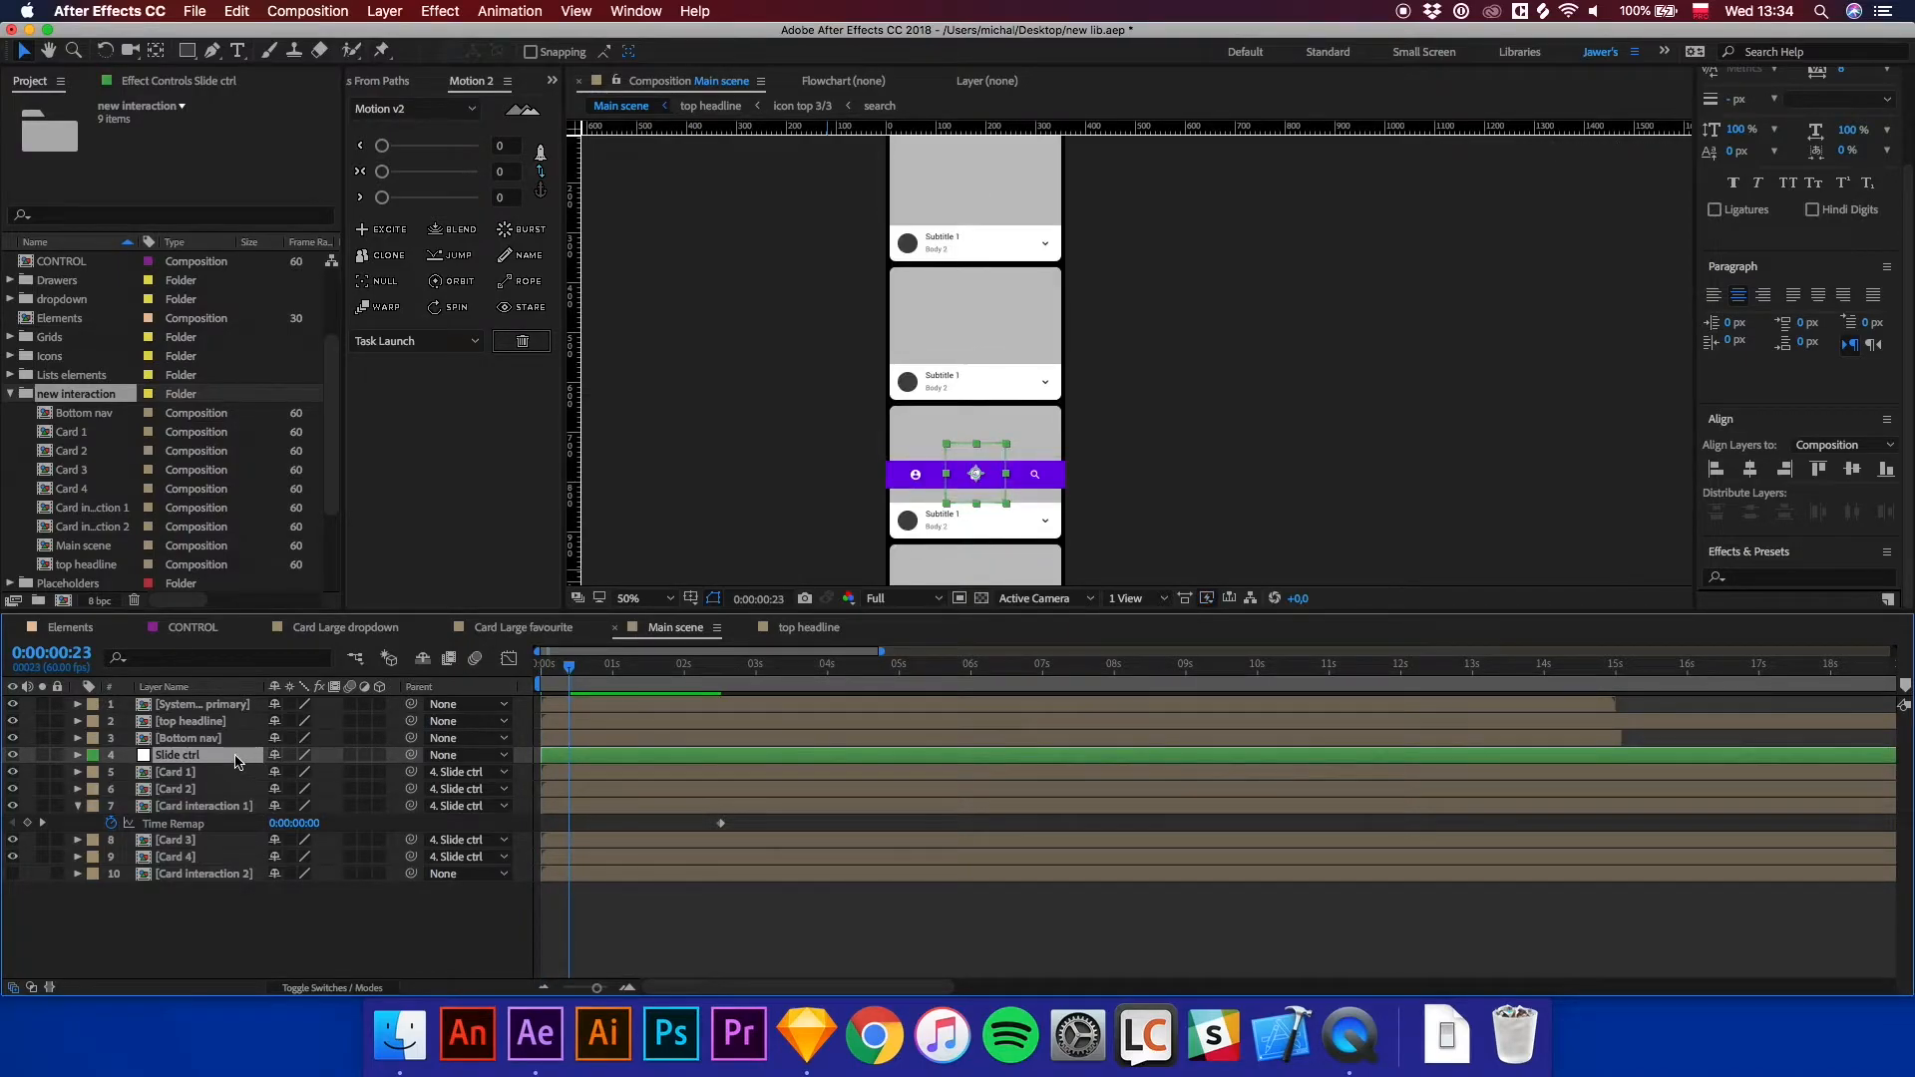
pyautogui.press('p')
pyautogui.click(128, 773)
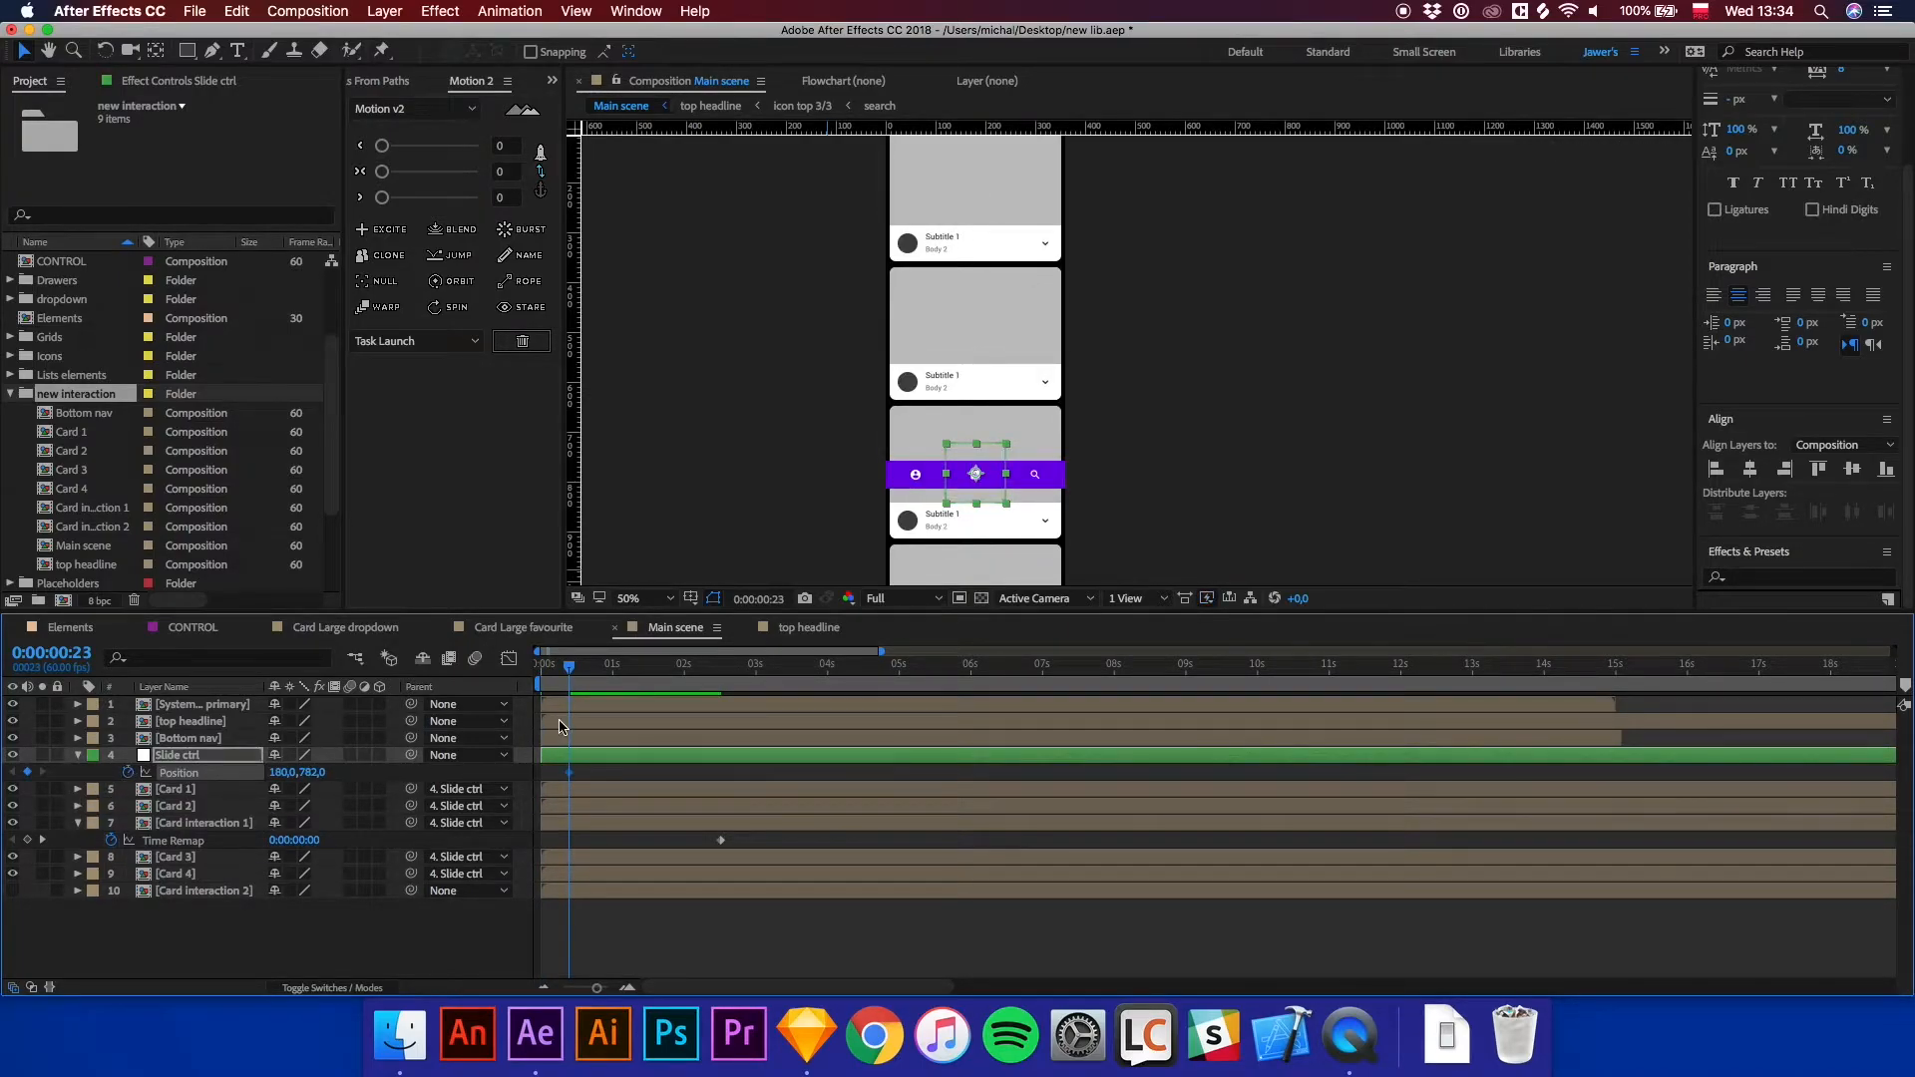
# At 0:00:01:07, nudge the Slide ctrl null upward to a Position of 180, 362.
pyautogui.moveTo(573, 683); pyautogui.dragTo(626, 686)
pyautogui.hotkey('shift', 'Up')
pyautogui.hotkey('shift', 'Up')
pyautogui.hotkey('shift', 'Up')
pyautogui.hotkey('shift', 'Up')
pyautogui.hotkey('shift', 'Up')
pyautogui.hotkey('shift', 'Up')
pyautogui.hotkey('shift', 'Up')
pyautogui.hotkey('shift', 'Up')
pyautogui.hotkey('shift', 'Up')
pyautogui.hotkey('shift', 'Up')
pyautogui.hotkey('shift', 'Up')
pyautogui.hotkey('shift', 'Up')
pyautogui.hotkey('shift', 'Up')
pyautogui.hotkey('shift', 'Up')
pyautogui.hotkey('shift', 'Up')
pyautogui.hotkey('shift', 'Up')
pyautogui.hotkey('shift', 'Up')
pyautogui.hotkey('shift', 'Up')
pyautogui.hotkey('shift', 'Up')
pyautogui.hotkey('shift', 'Up')
pyautogui.hotkey('shift', 'Up')
pyautogui.hotkey('shift', 'Up')
pyautogui.hotkey('shift', 'Up')
pyautogui.hotkey('shift', 'Up')
pyautogui.hotkey('shift', 'Up')
pyautogui.hotkey('shift', 'Up')
pyautogui.hotkey('shift', 'Up')
pyautogui.hotkey('shift', 'Up')
pyautogui.hotkey('shift', 'Up')
pyautogui.hotkey('shift', 'Up')
pyautogui.hotkey('shift', 'Up')
pyautogui.hotkey('shift', 'Up')
pyautogui.hotkey('shift', 'Up')
pyautogui.hotkey('shift', 'Up')
pyautogui.hotkey('shift', 'Up')
pyautogui.hotkey('shift', 'Up')
pyautogui.press('h')
pyautogui.moveTo(1131, 302); pyautogui.dragTo(1109, 454)
pyautogui.press('v')
pyautogui.hotkey('shift', 'Up')
pyautogui.hotkey('shift', 'Up')
pyautogui.hotkey('shift', 'Up')
pyautogui.hotkey('shift', 'Up')
pyautogui.hotkey('shift', 'Up')
pyautogui.hotkey('shift', 'Up')
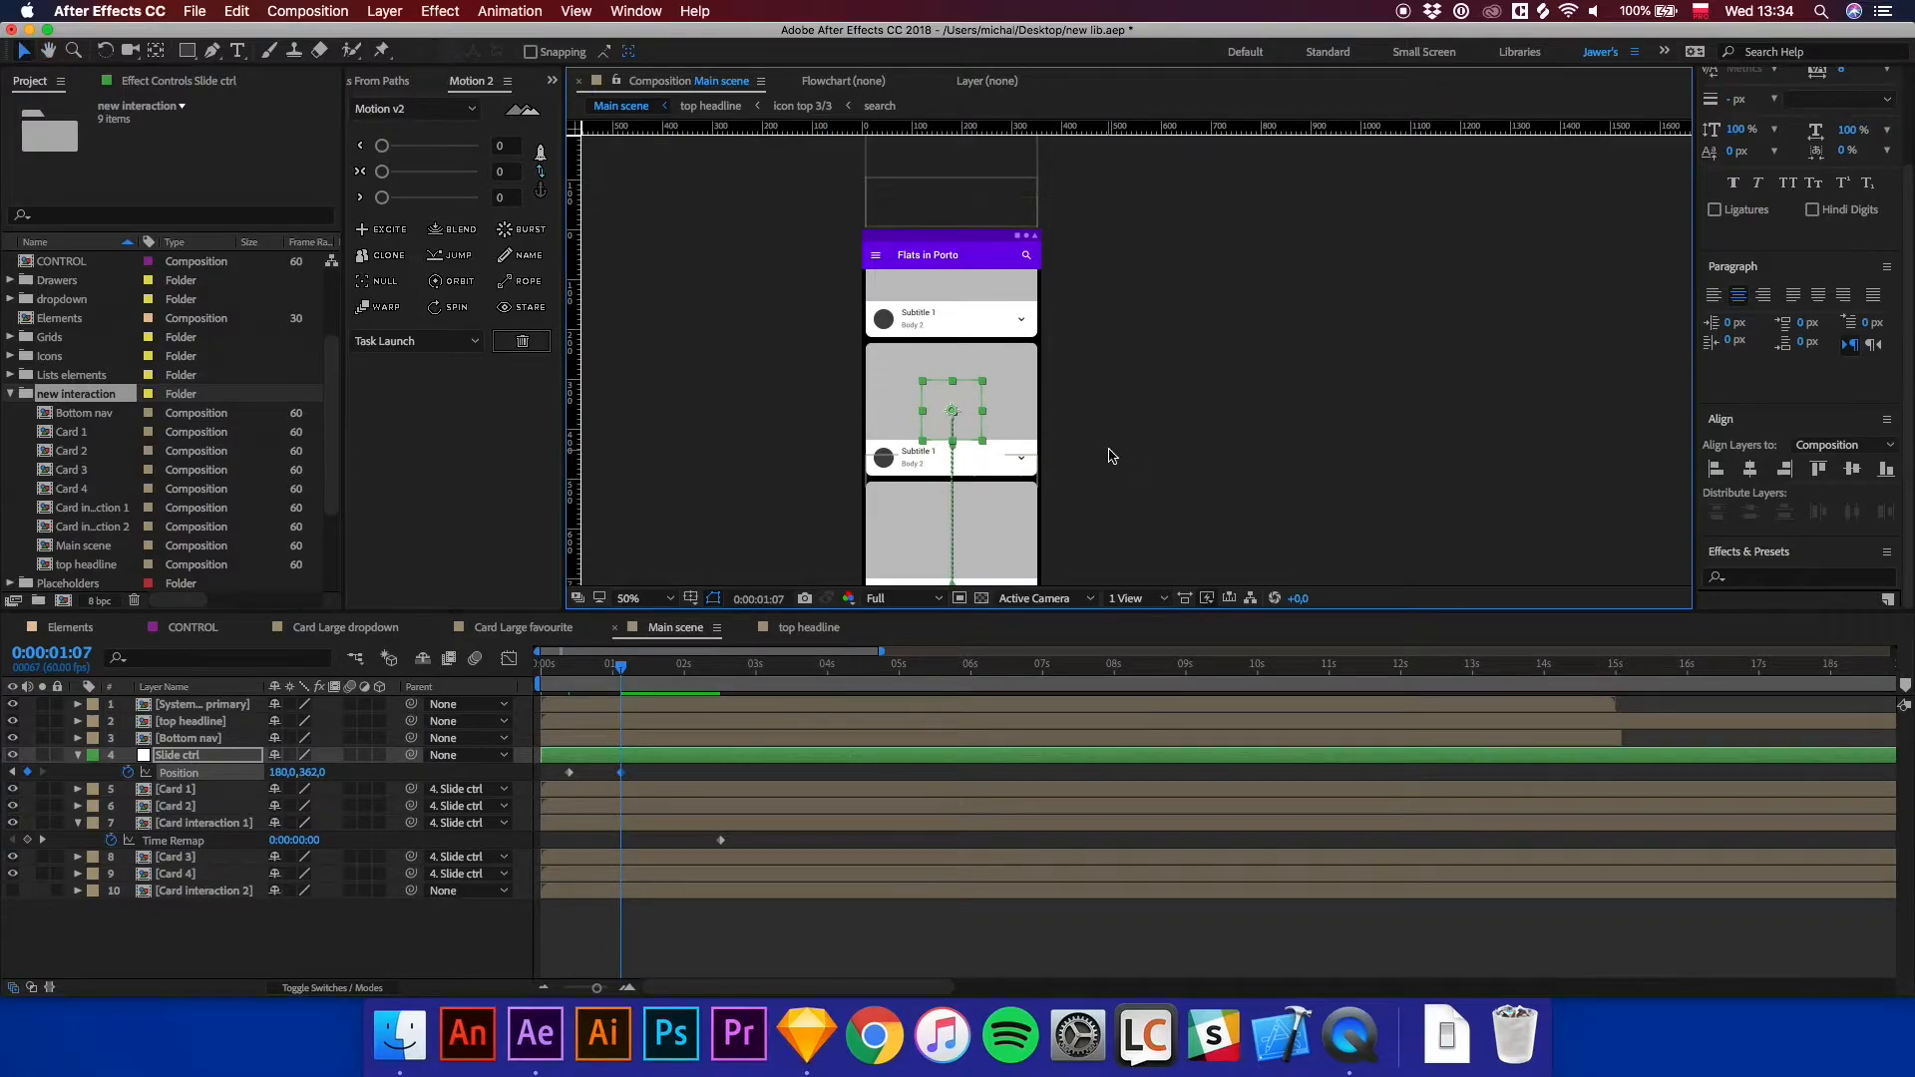
# Return to the start of the timeline and create a new empty shape layer.
pyautogui.click(706, 950)
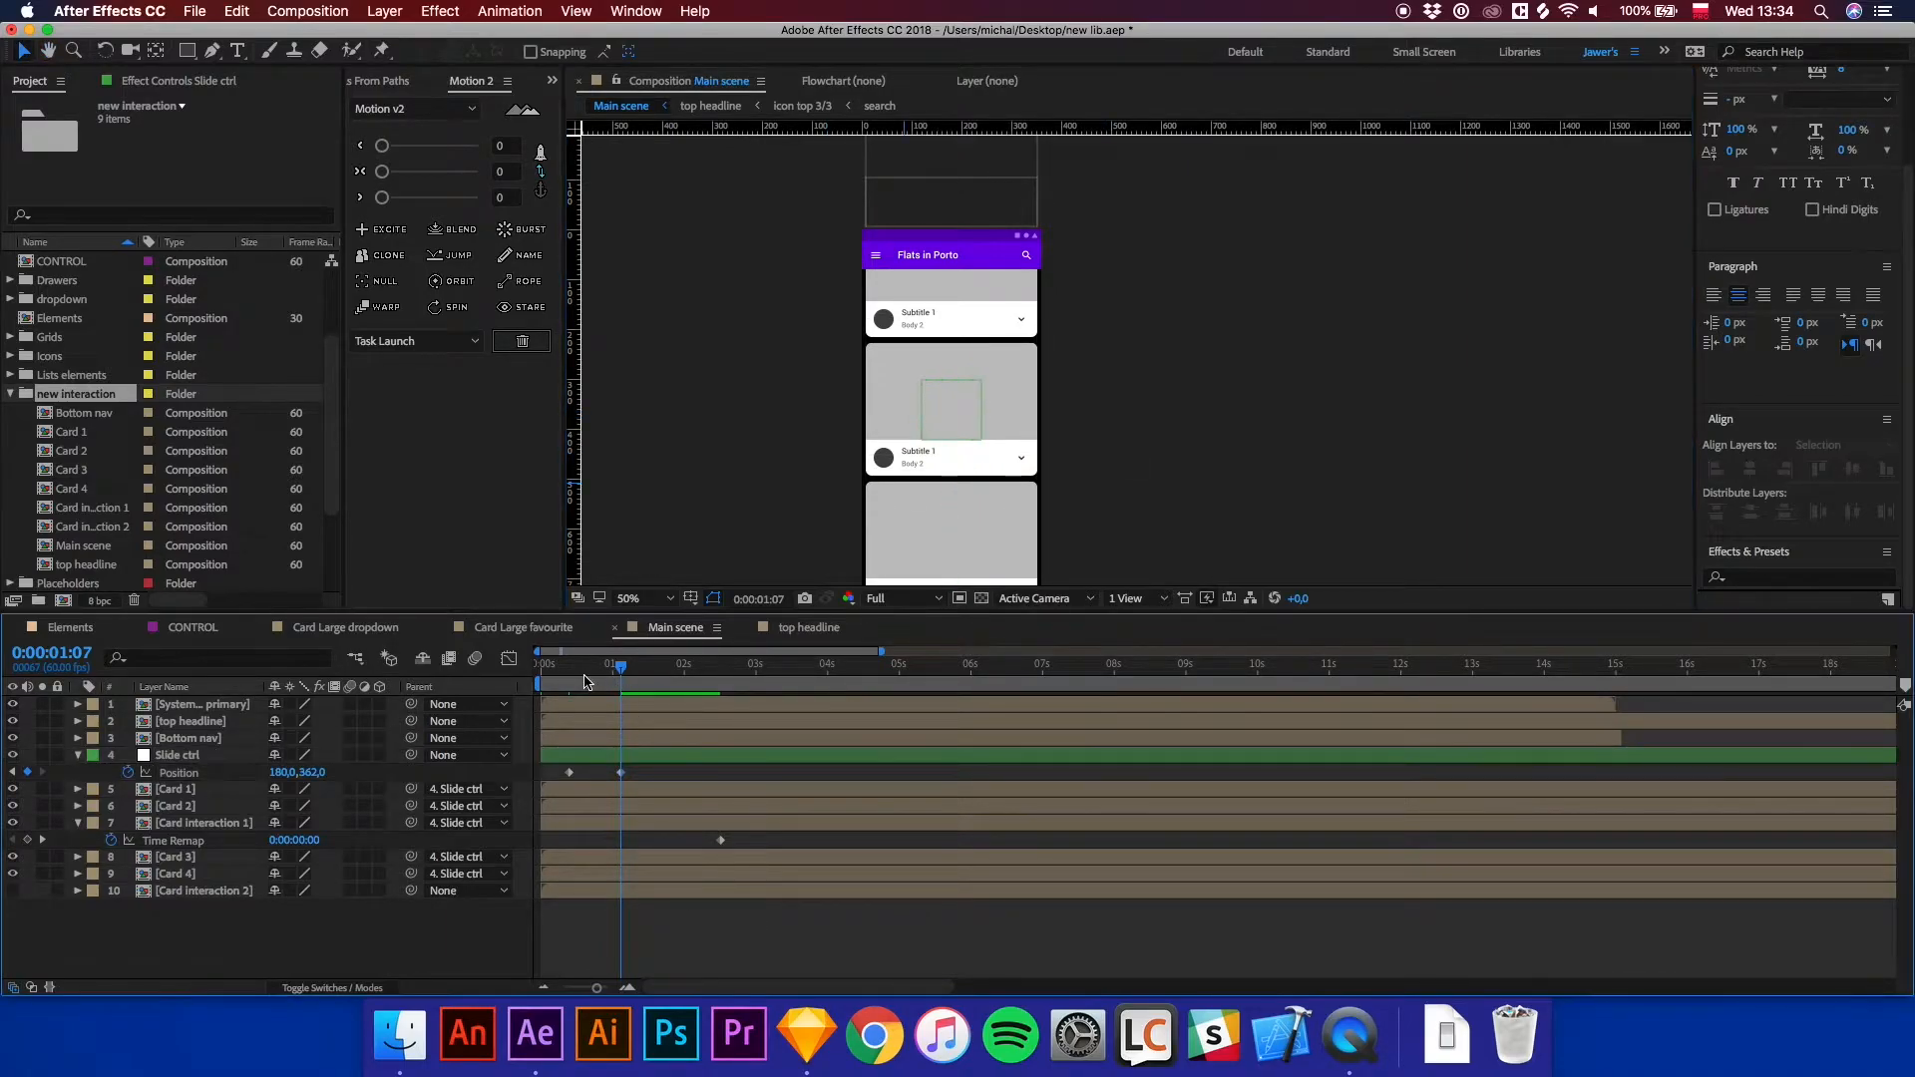
pyautogui.press('Home')
pyautogui.press(',')
pyautogui.press(',')
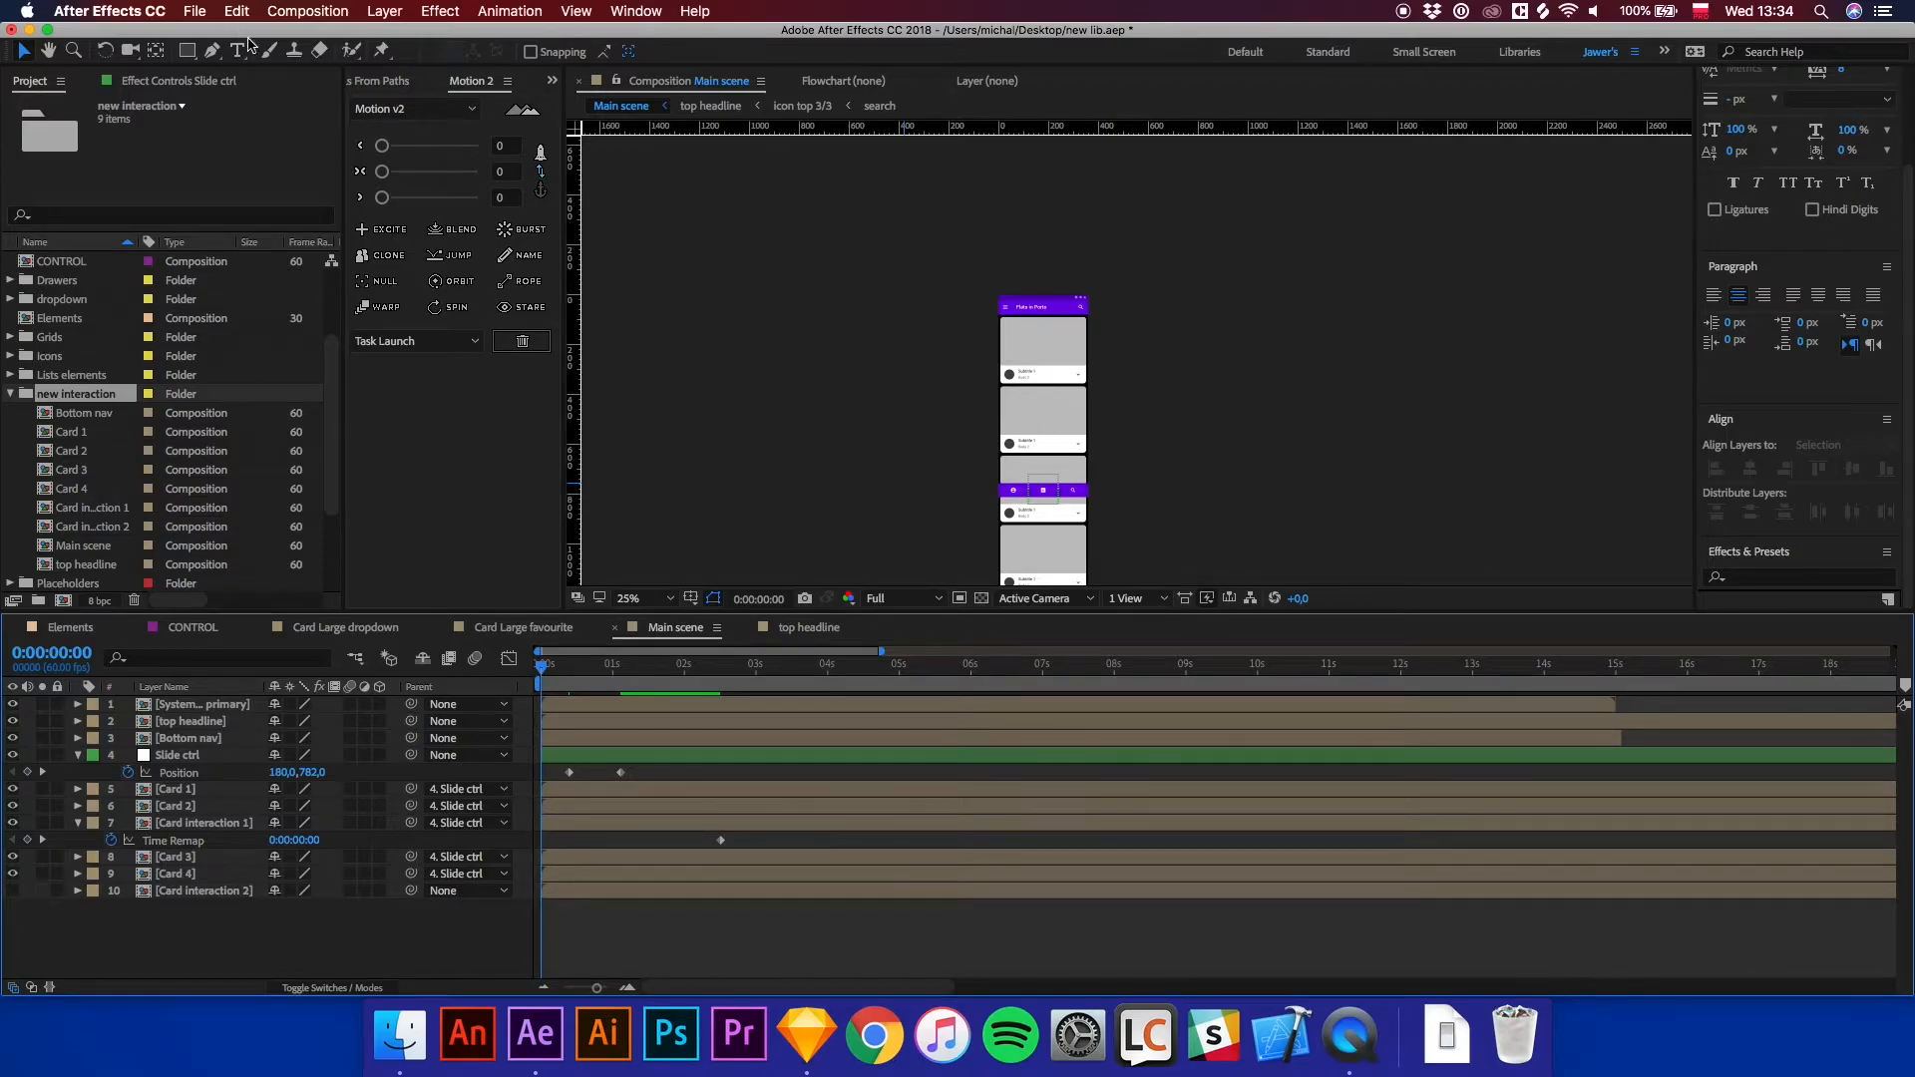
pyautogui.click(389, 14)
pyautogui.moveTo(394, 35)
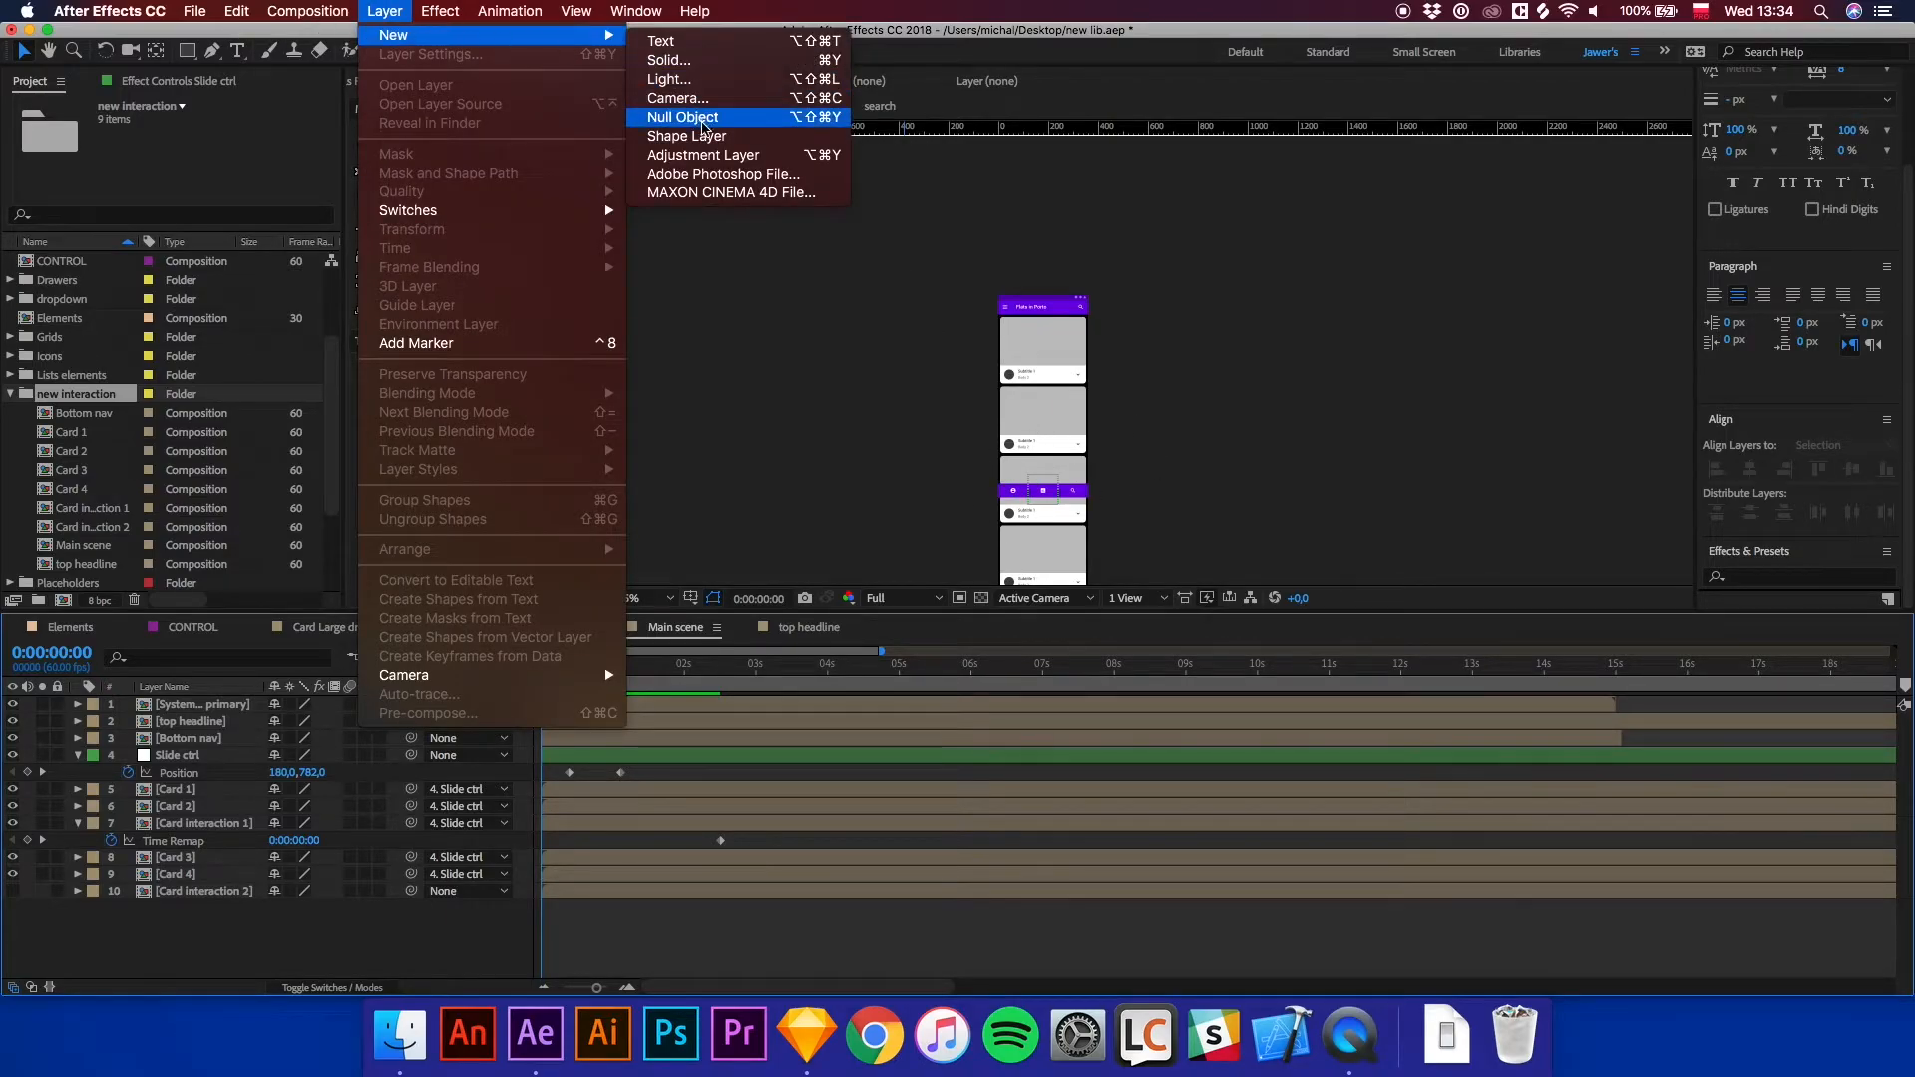
pyautogui.click(703, 136)
# Rename the new shape layer to BG and move it to the bottom of the layer stack.
pyautogui.click(198, 706)
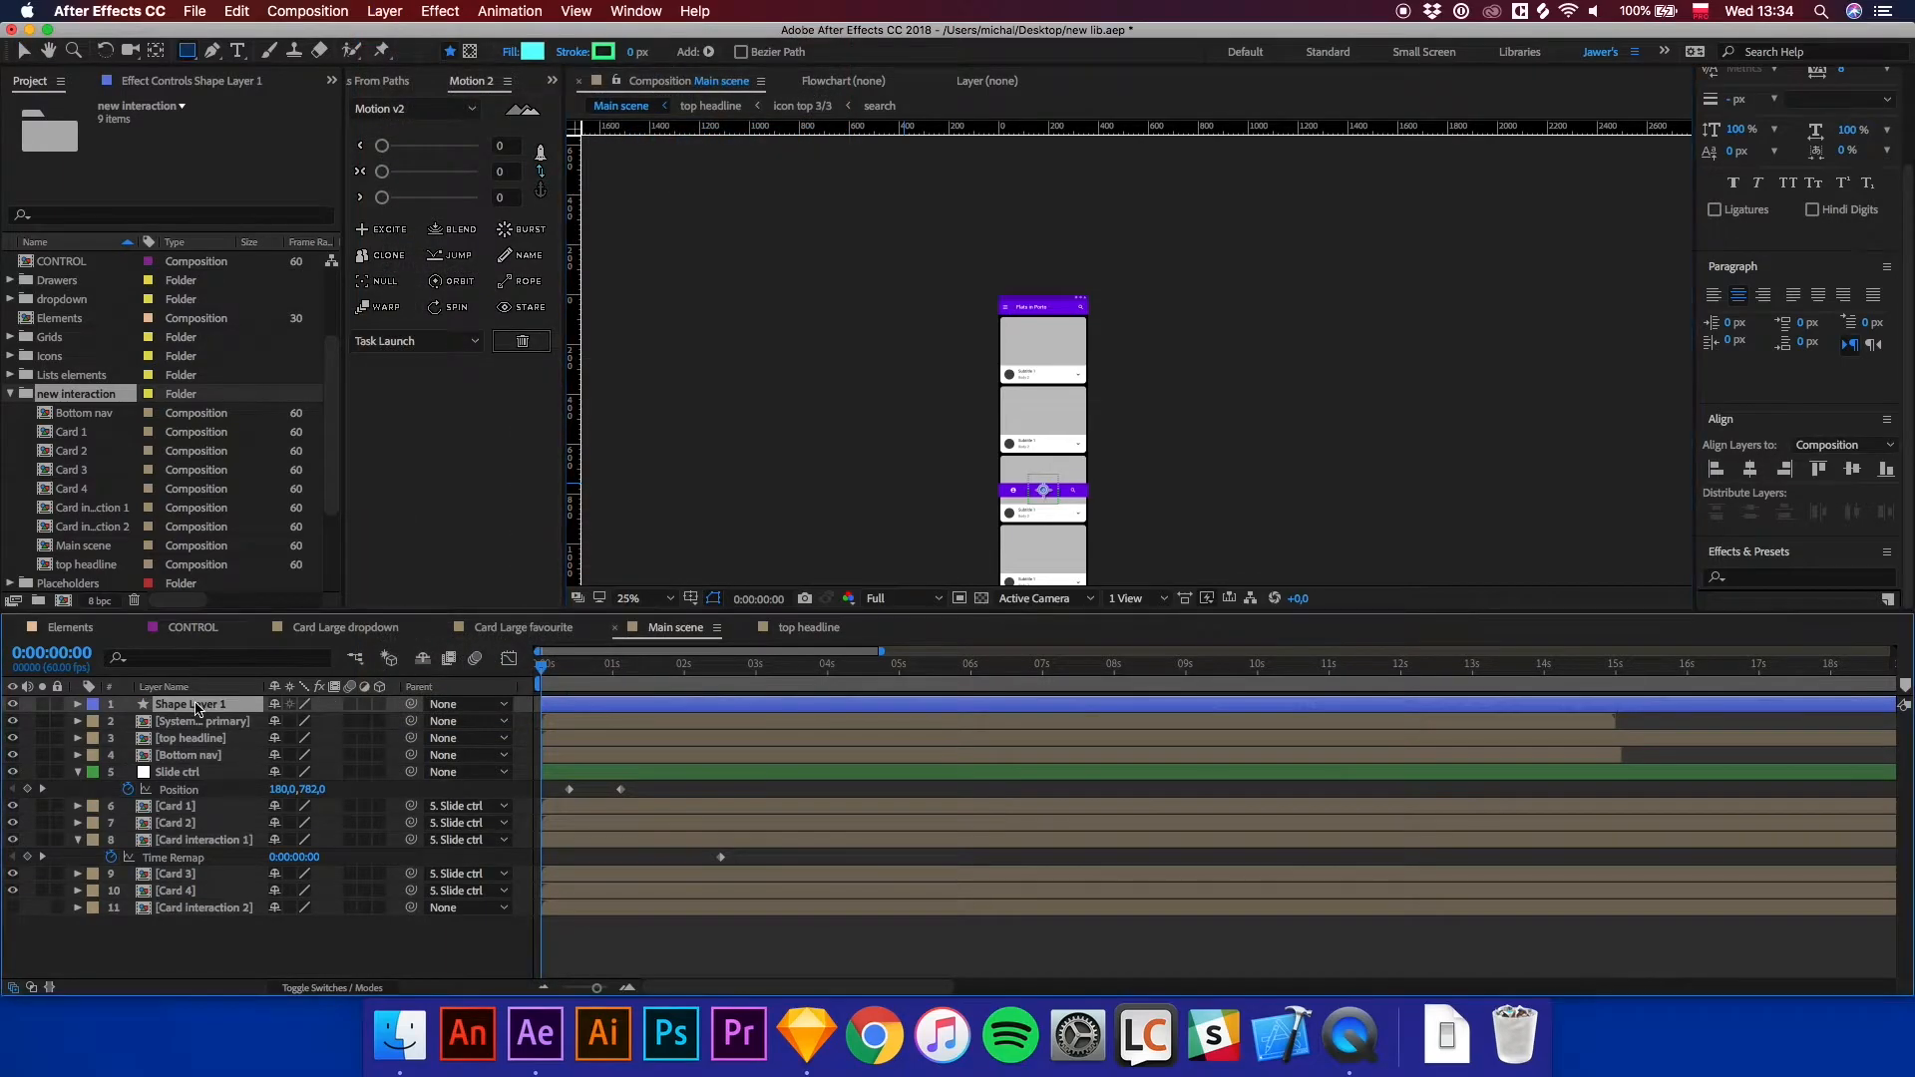
pyautogui.rightClick(198, 710)
pyautogui.click(243, 980)
pyautogui.write('BG')
pyautogui.press('Return')
pyautogui.moveTo(187, 704); pyautogui.dragTo(189, 930)
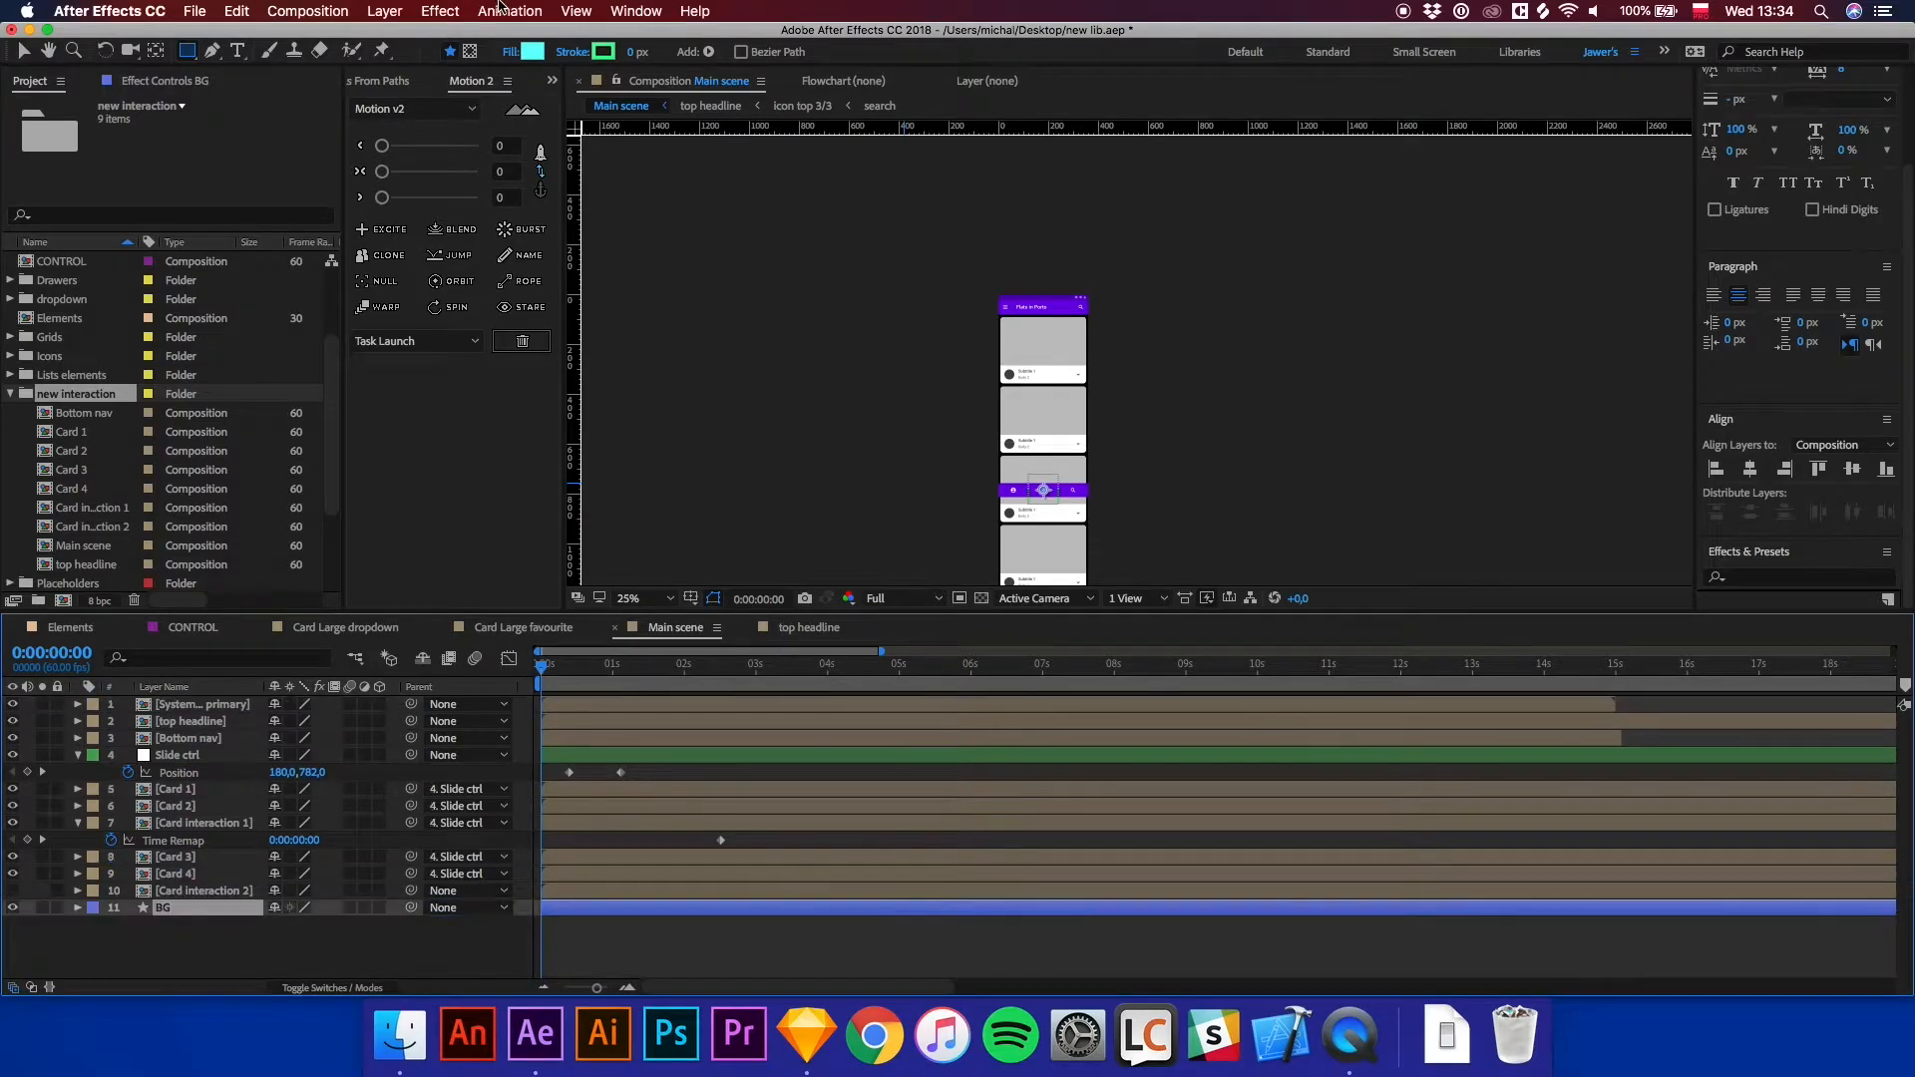
# Set the shape fill colour to white, FFFFFF.
pyautogui.click(531, 53)
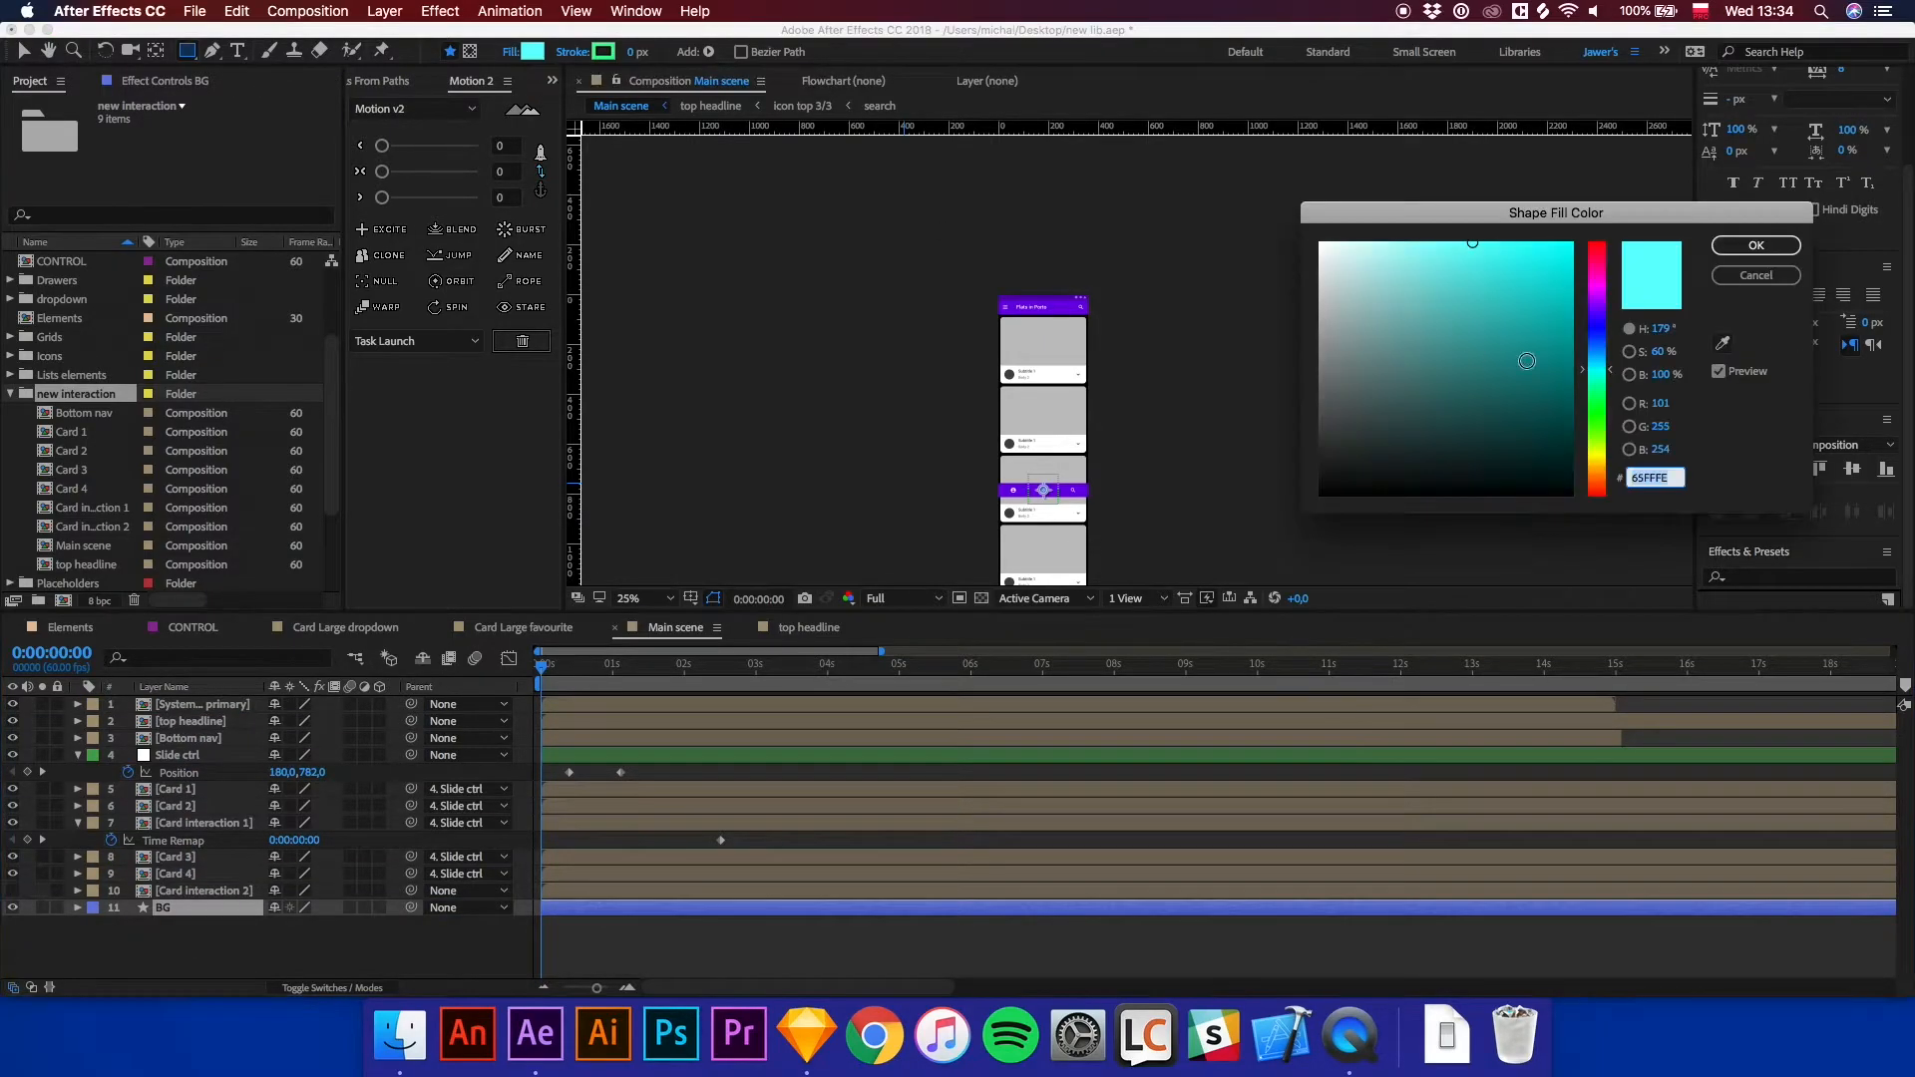
pyautogui.moveTo(1342, 267); pyautogui.dragTo(1286, 224)
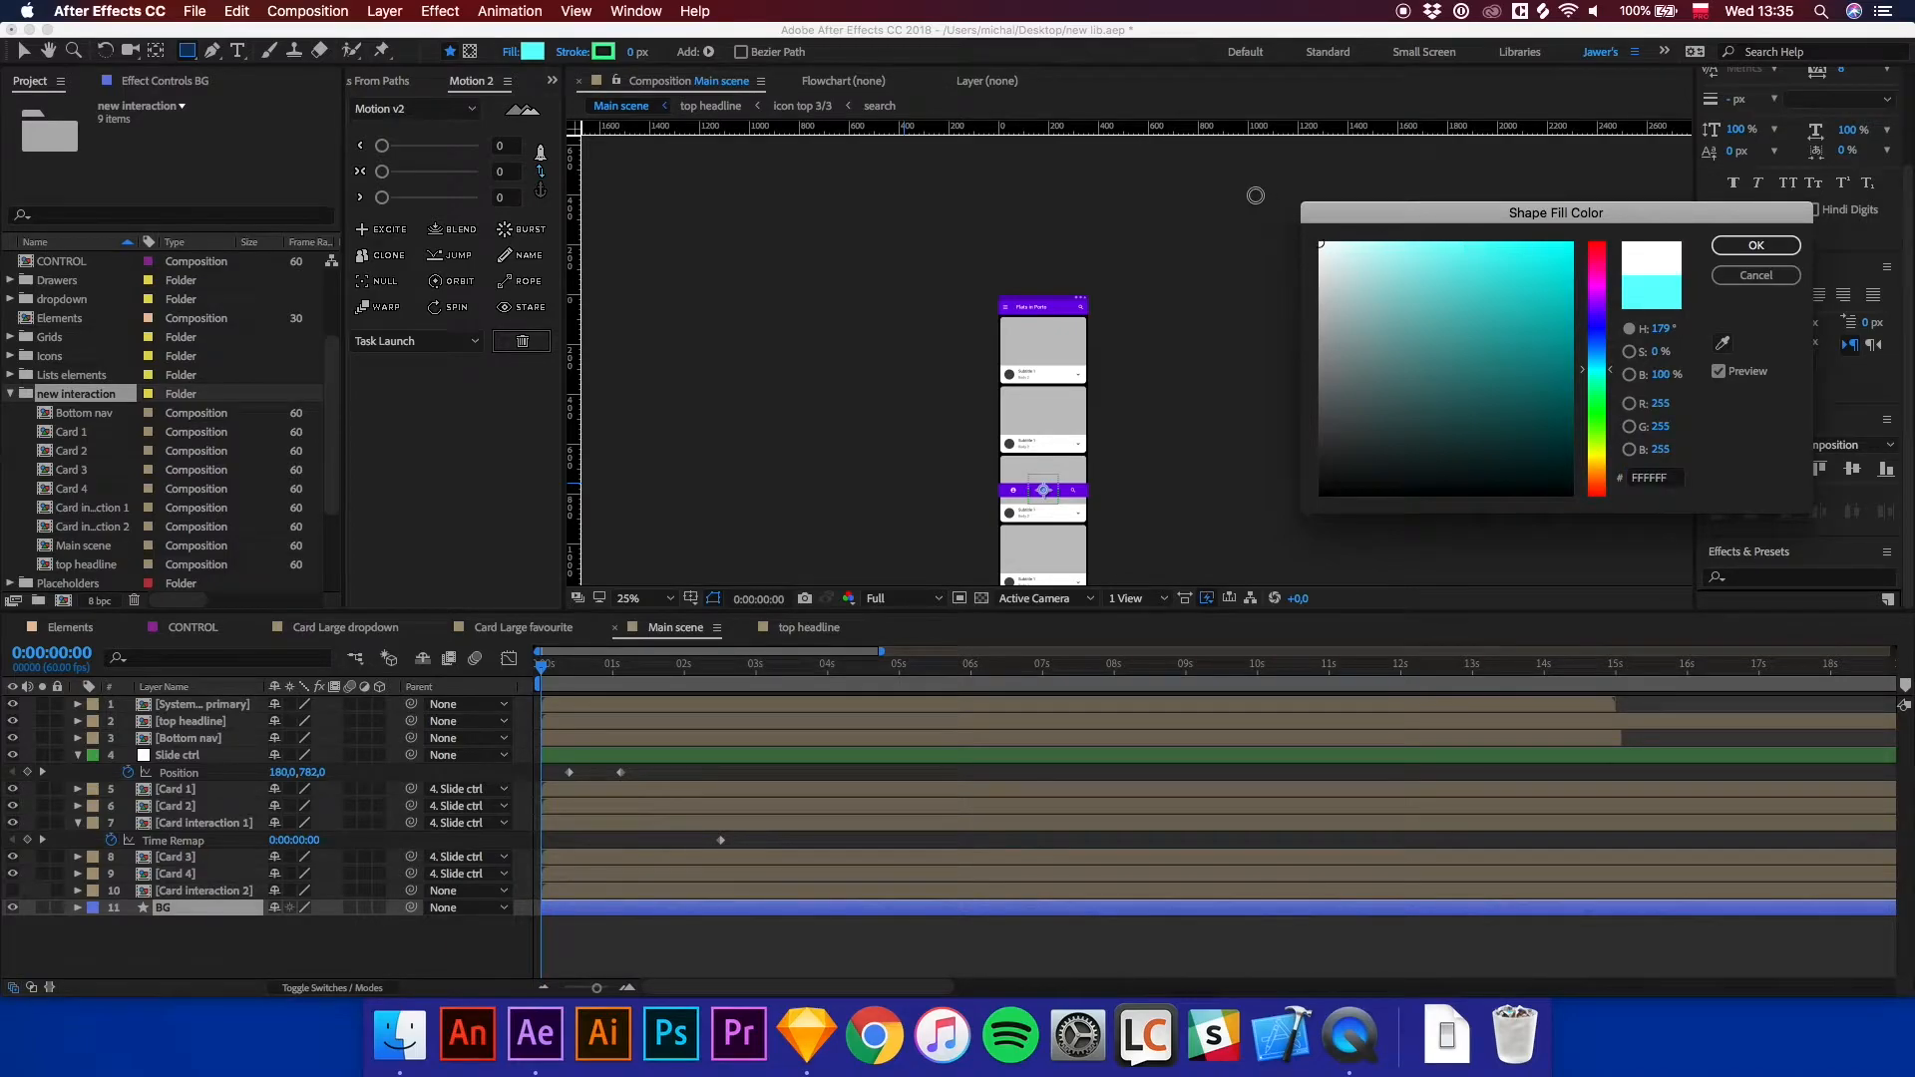
pyautogui.click(1755, 246)
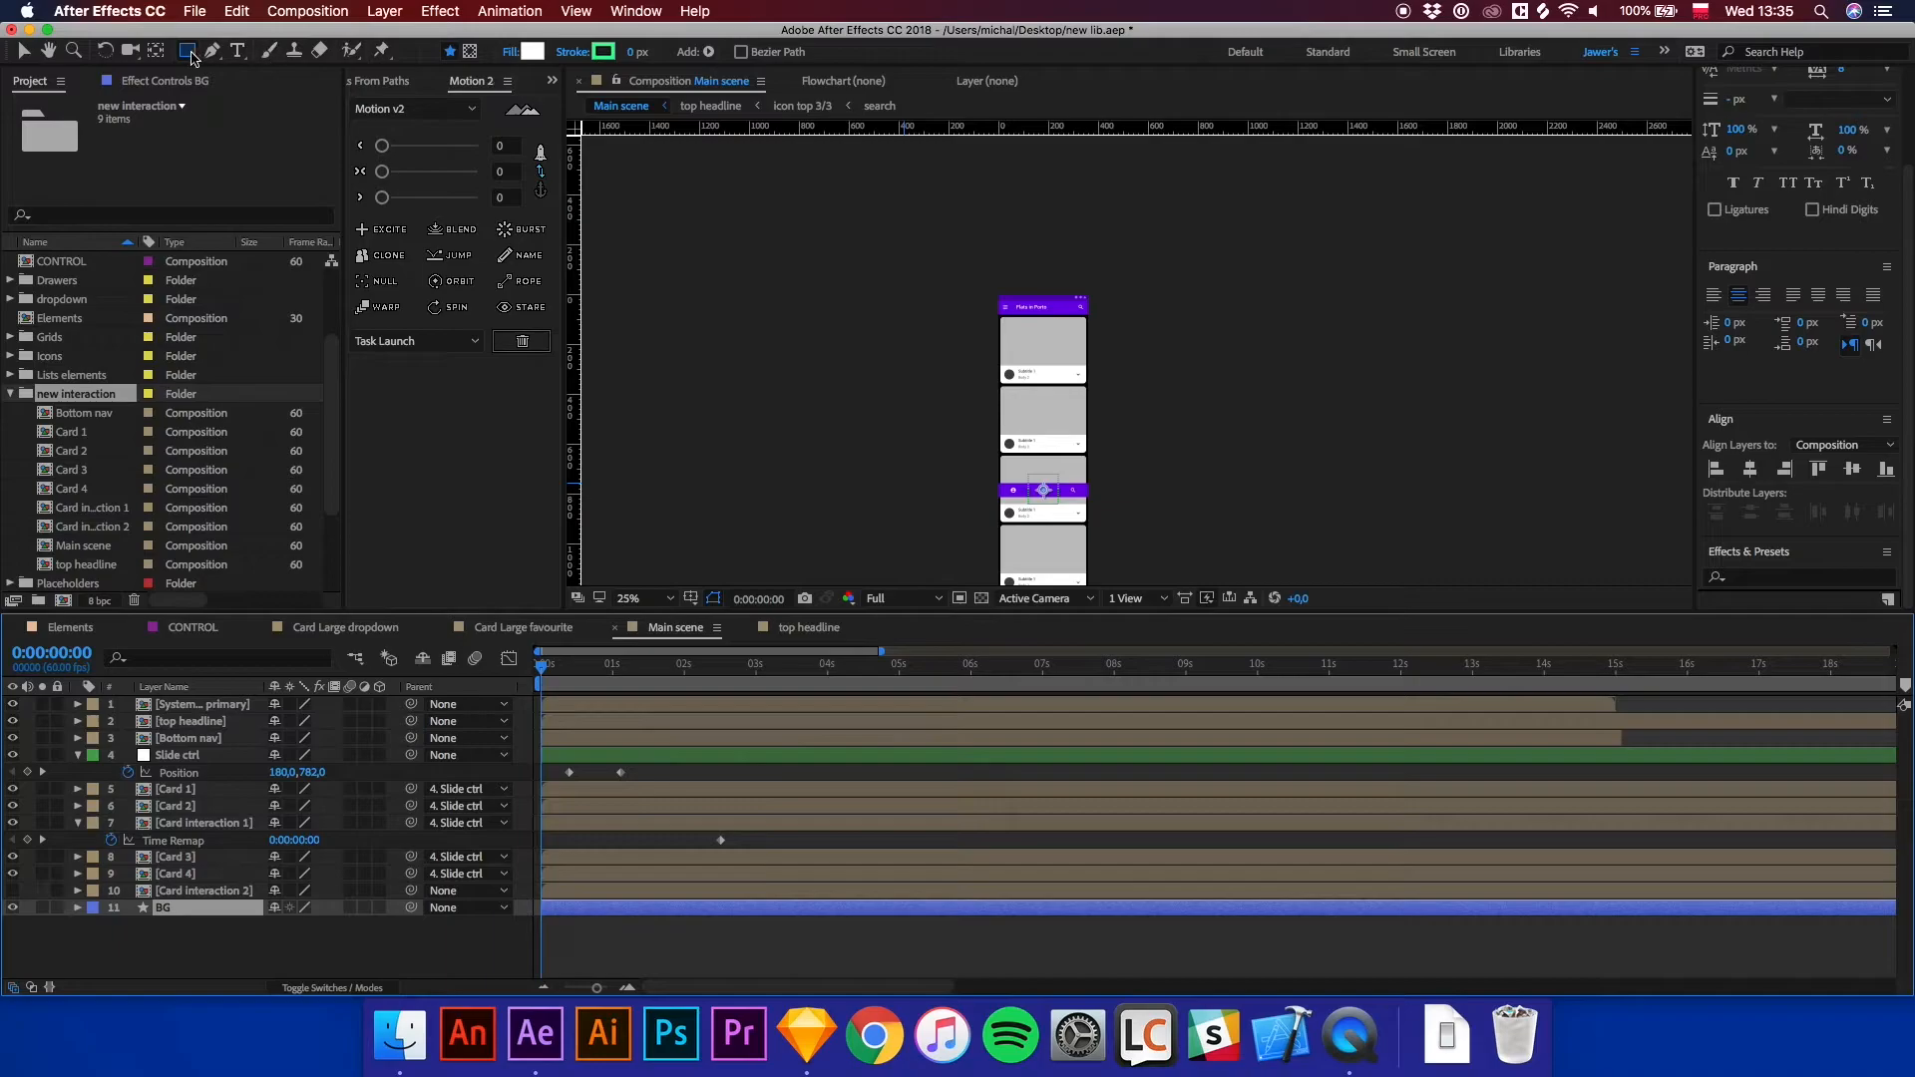
# Draw a rectangle on the BG layer over the upper part of the screen and expand its properties.
pyautogui.moveTo(976, 286)
pyautogui.mouseDown()
pyautogui.moveTo(1115, 483)
pyautogui.moveTo(1118, 459)
pyautogui.mouseUp()
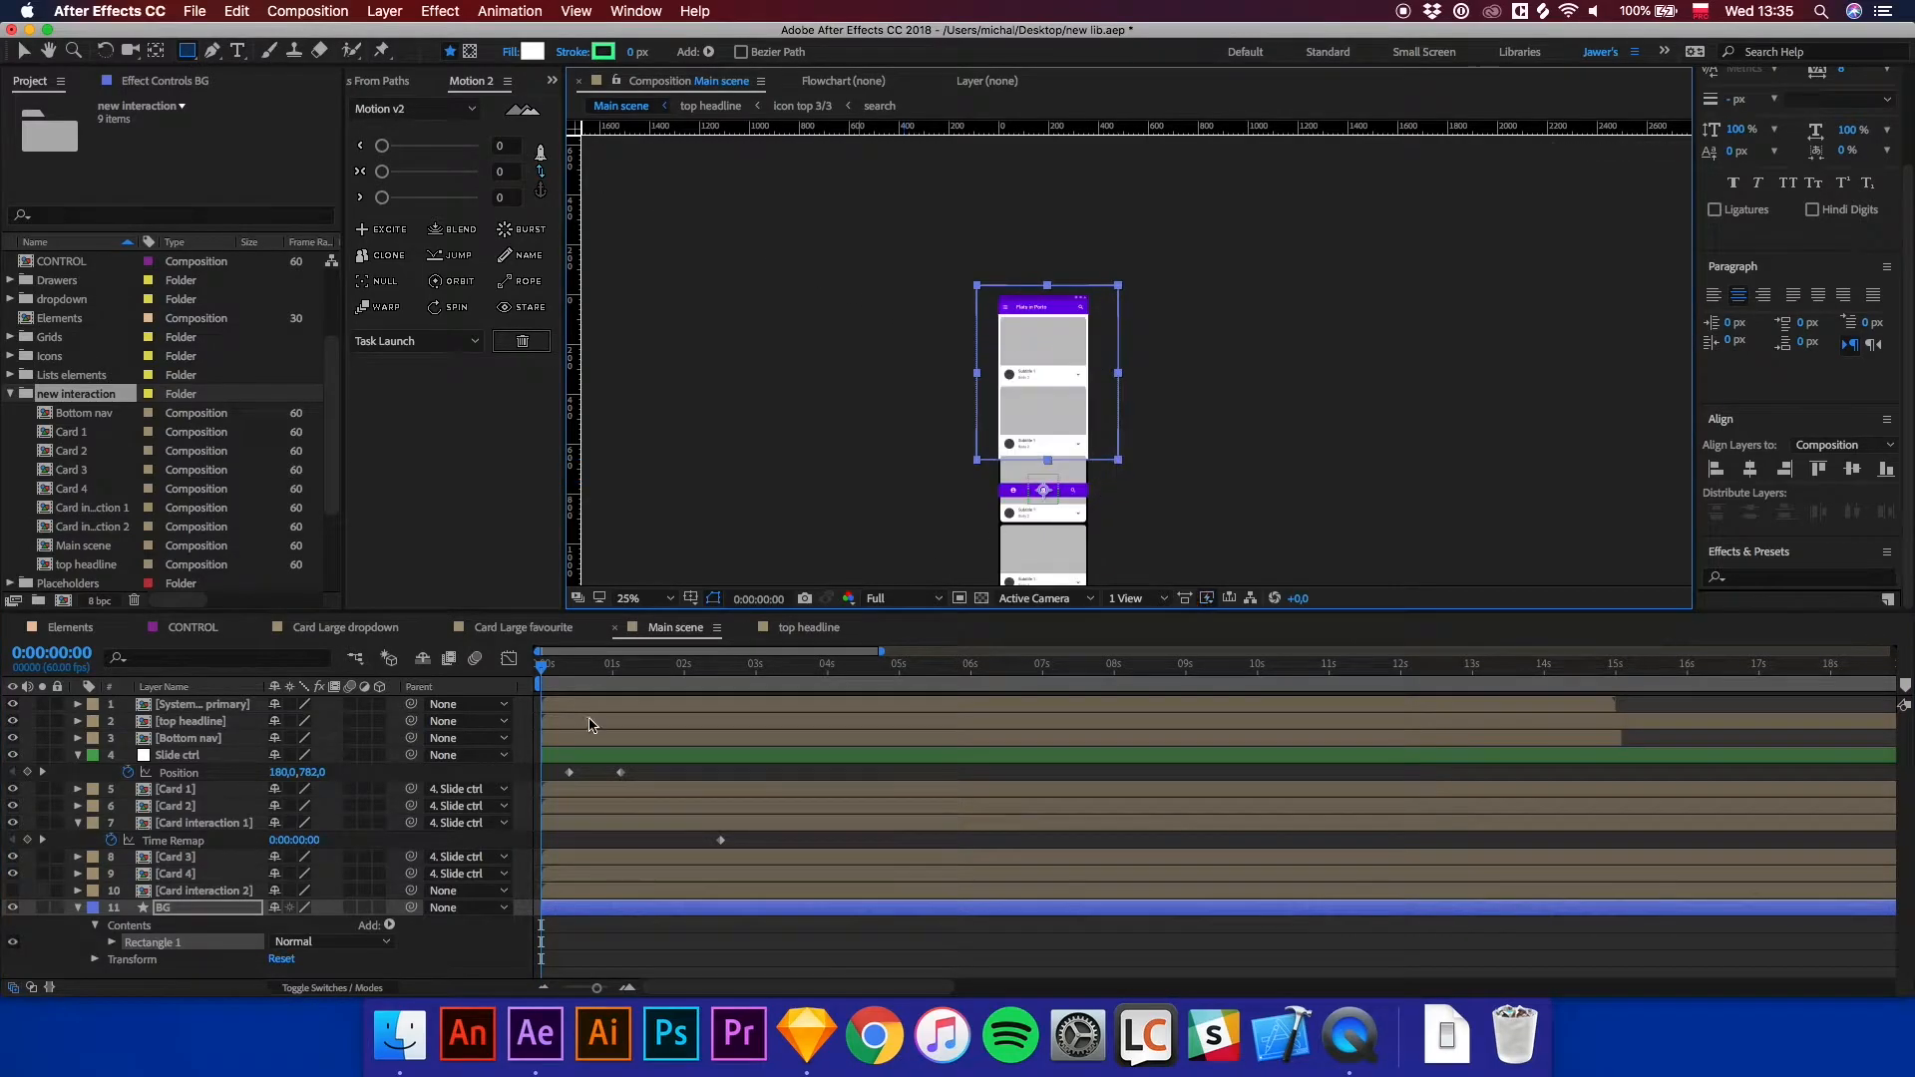
pyautogui.click(111, 943)
pyautogui.click(129, 919)
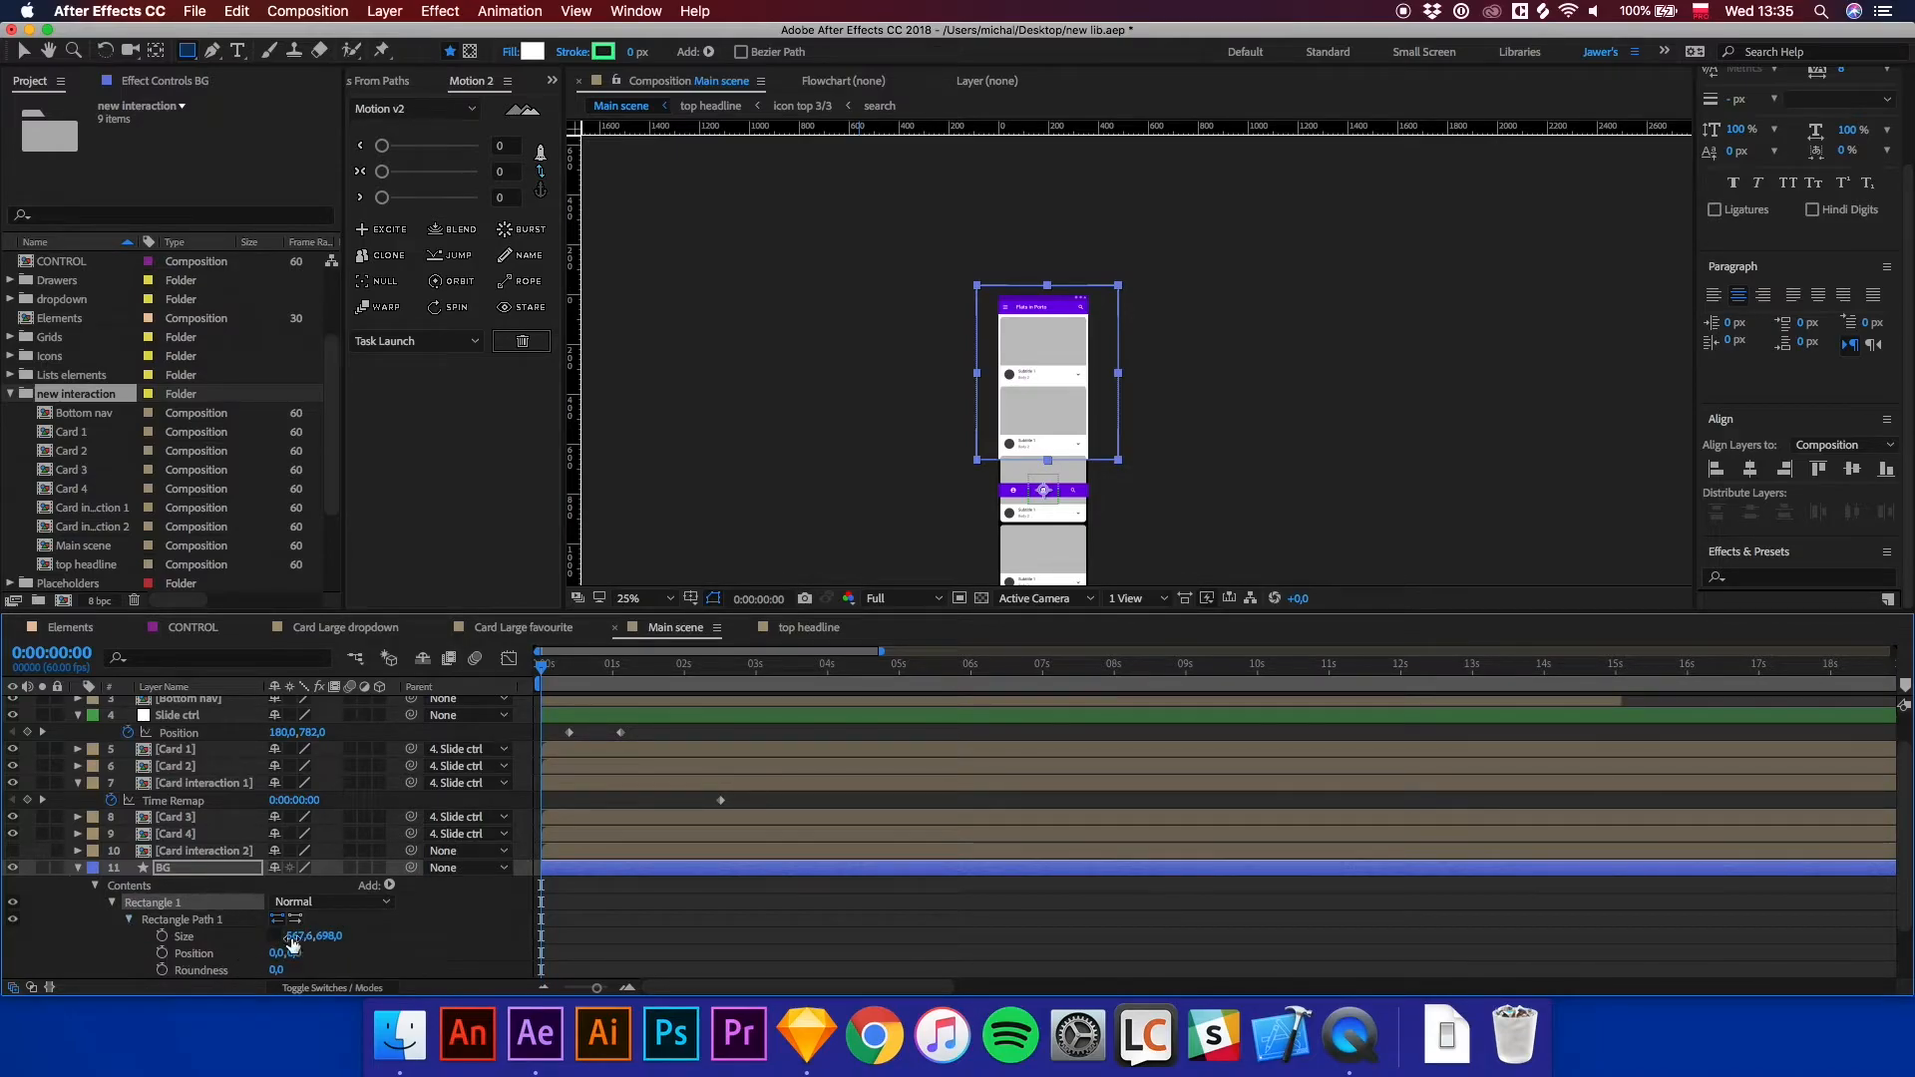
# Set the BG rectangle's size to 360 × 640.
pyautogui.click(332, 936)
pyautogui.write('640')
pyautogui.click(300, 937)
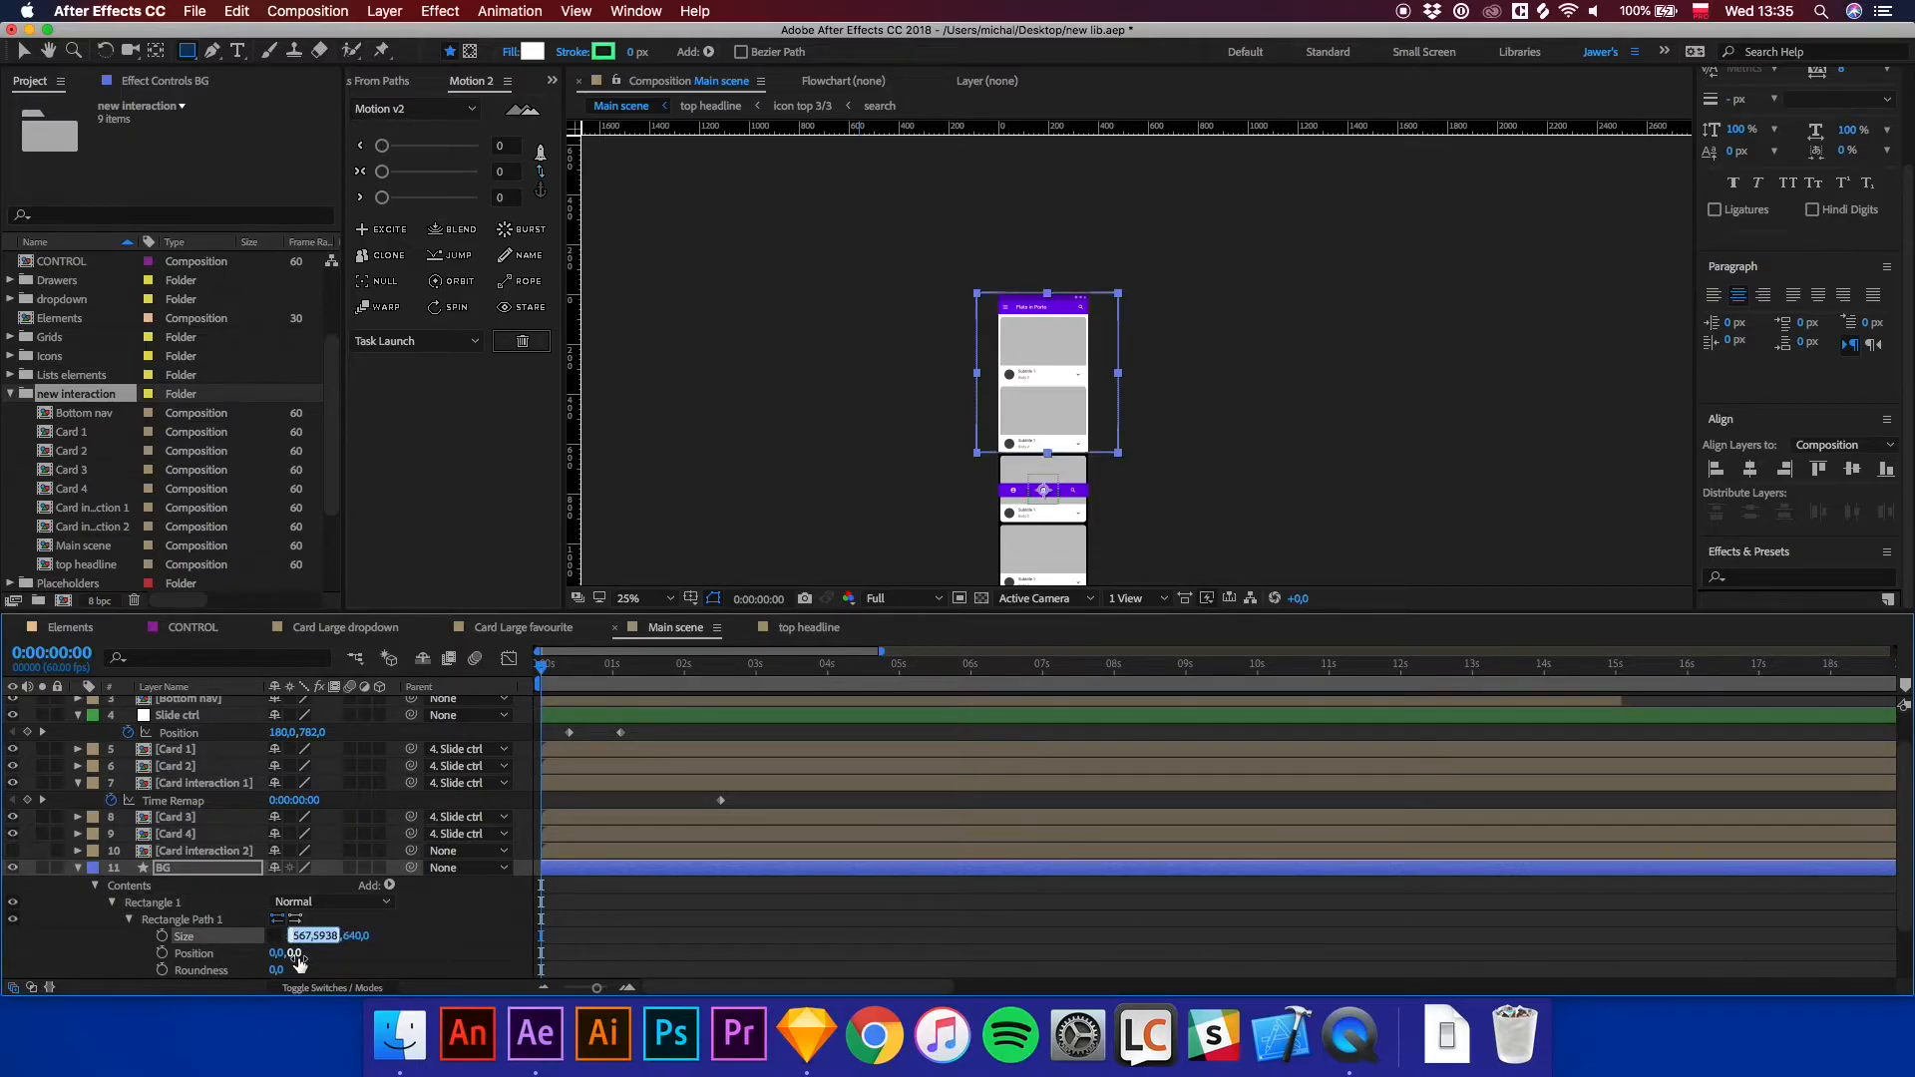
pyautogui.write('360')
pyautogui.press('Return')
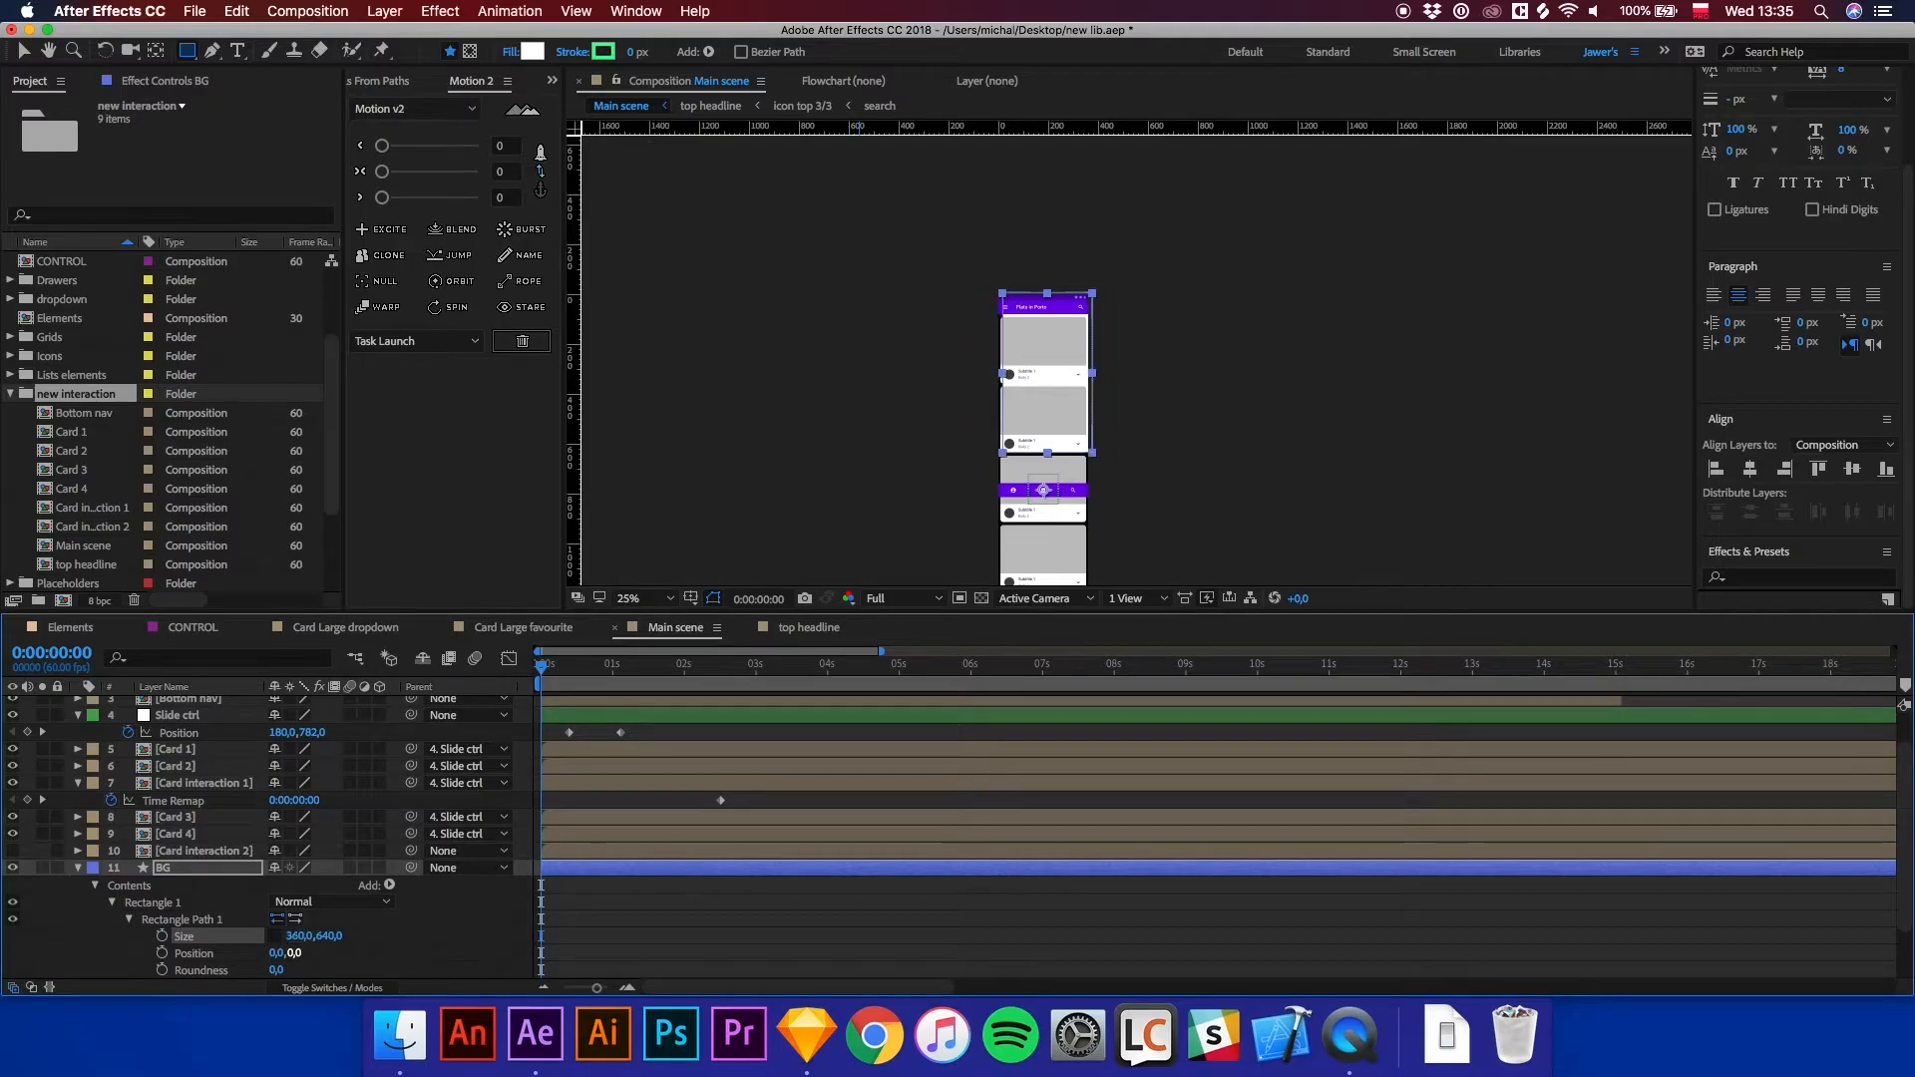
# Zoom and pan around the composition to check how the BG rectangle lines up with the screen edges.
pyautogui.press('.')
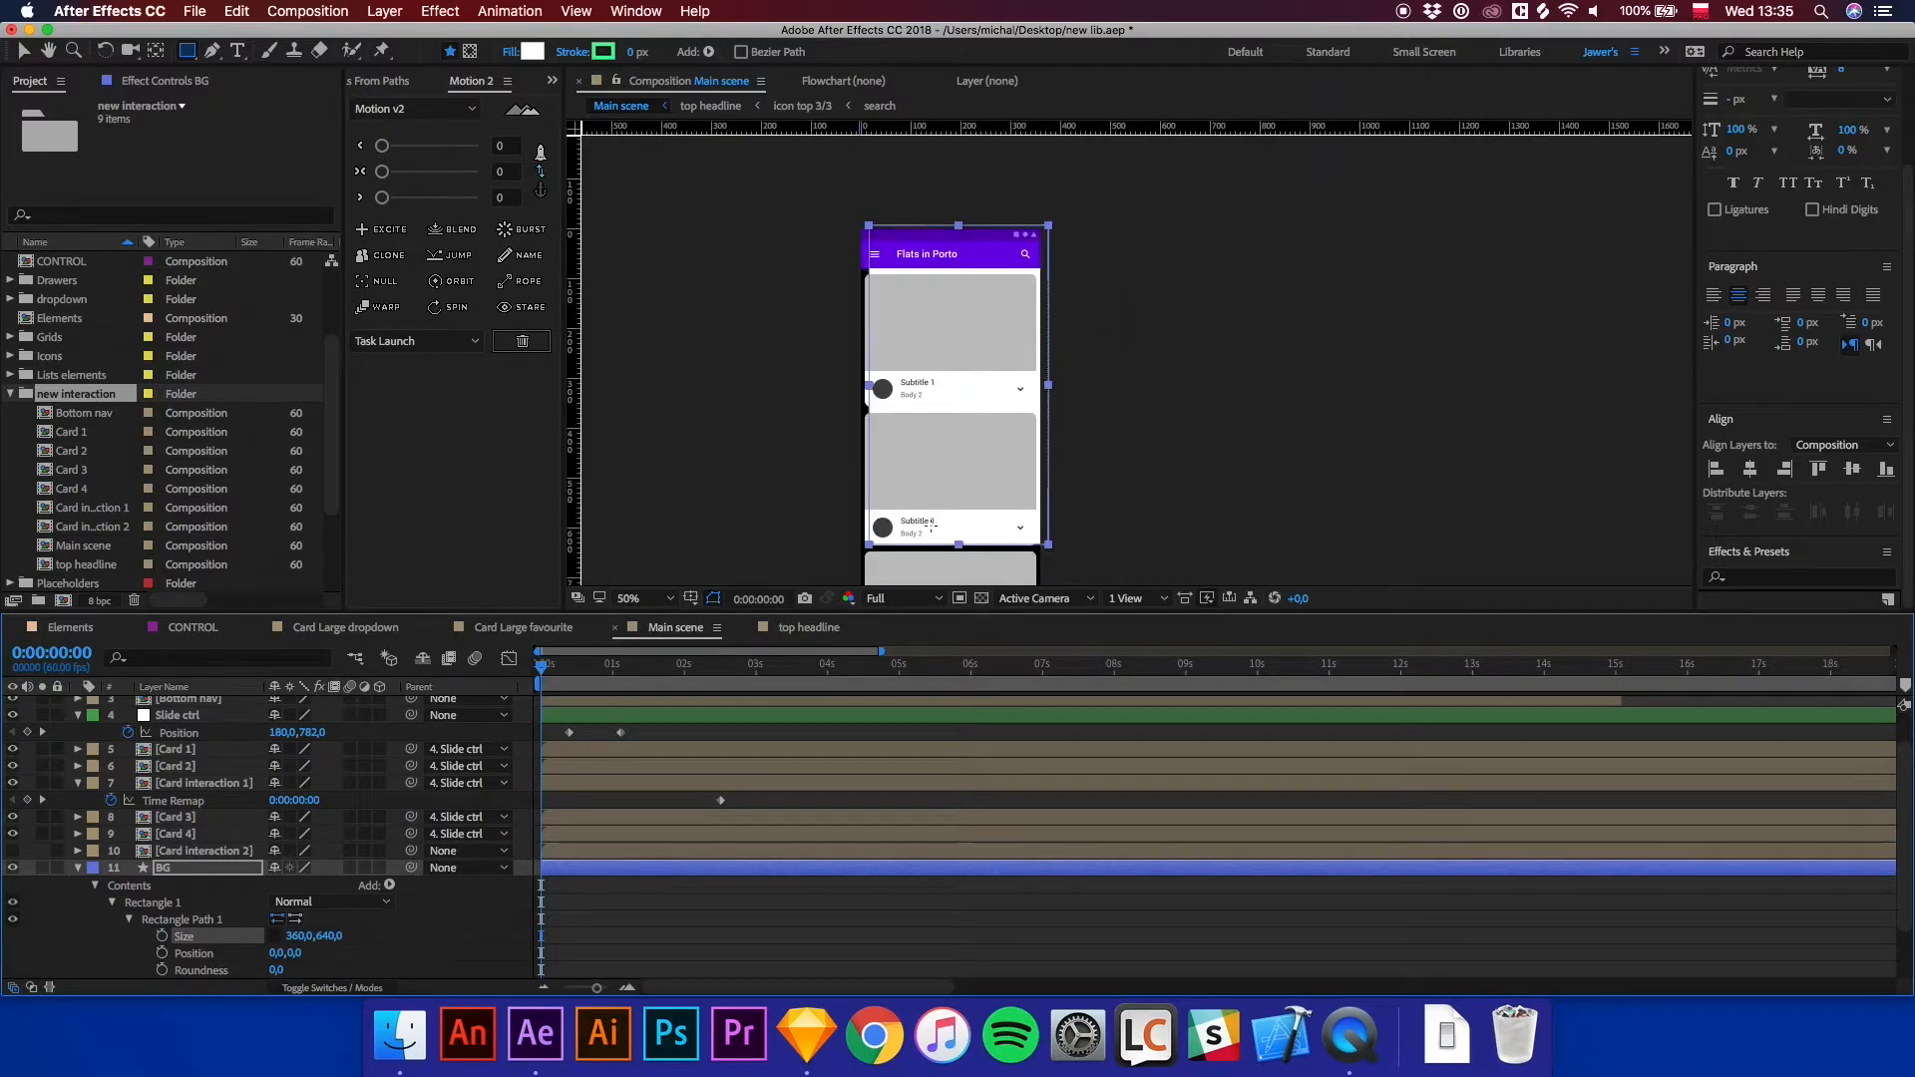
pyautogui.click(718, 881)
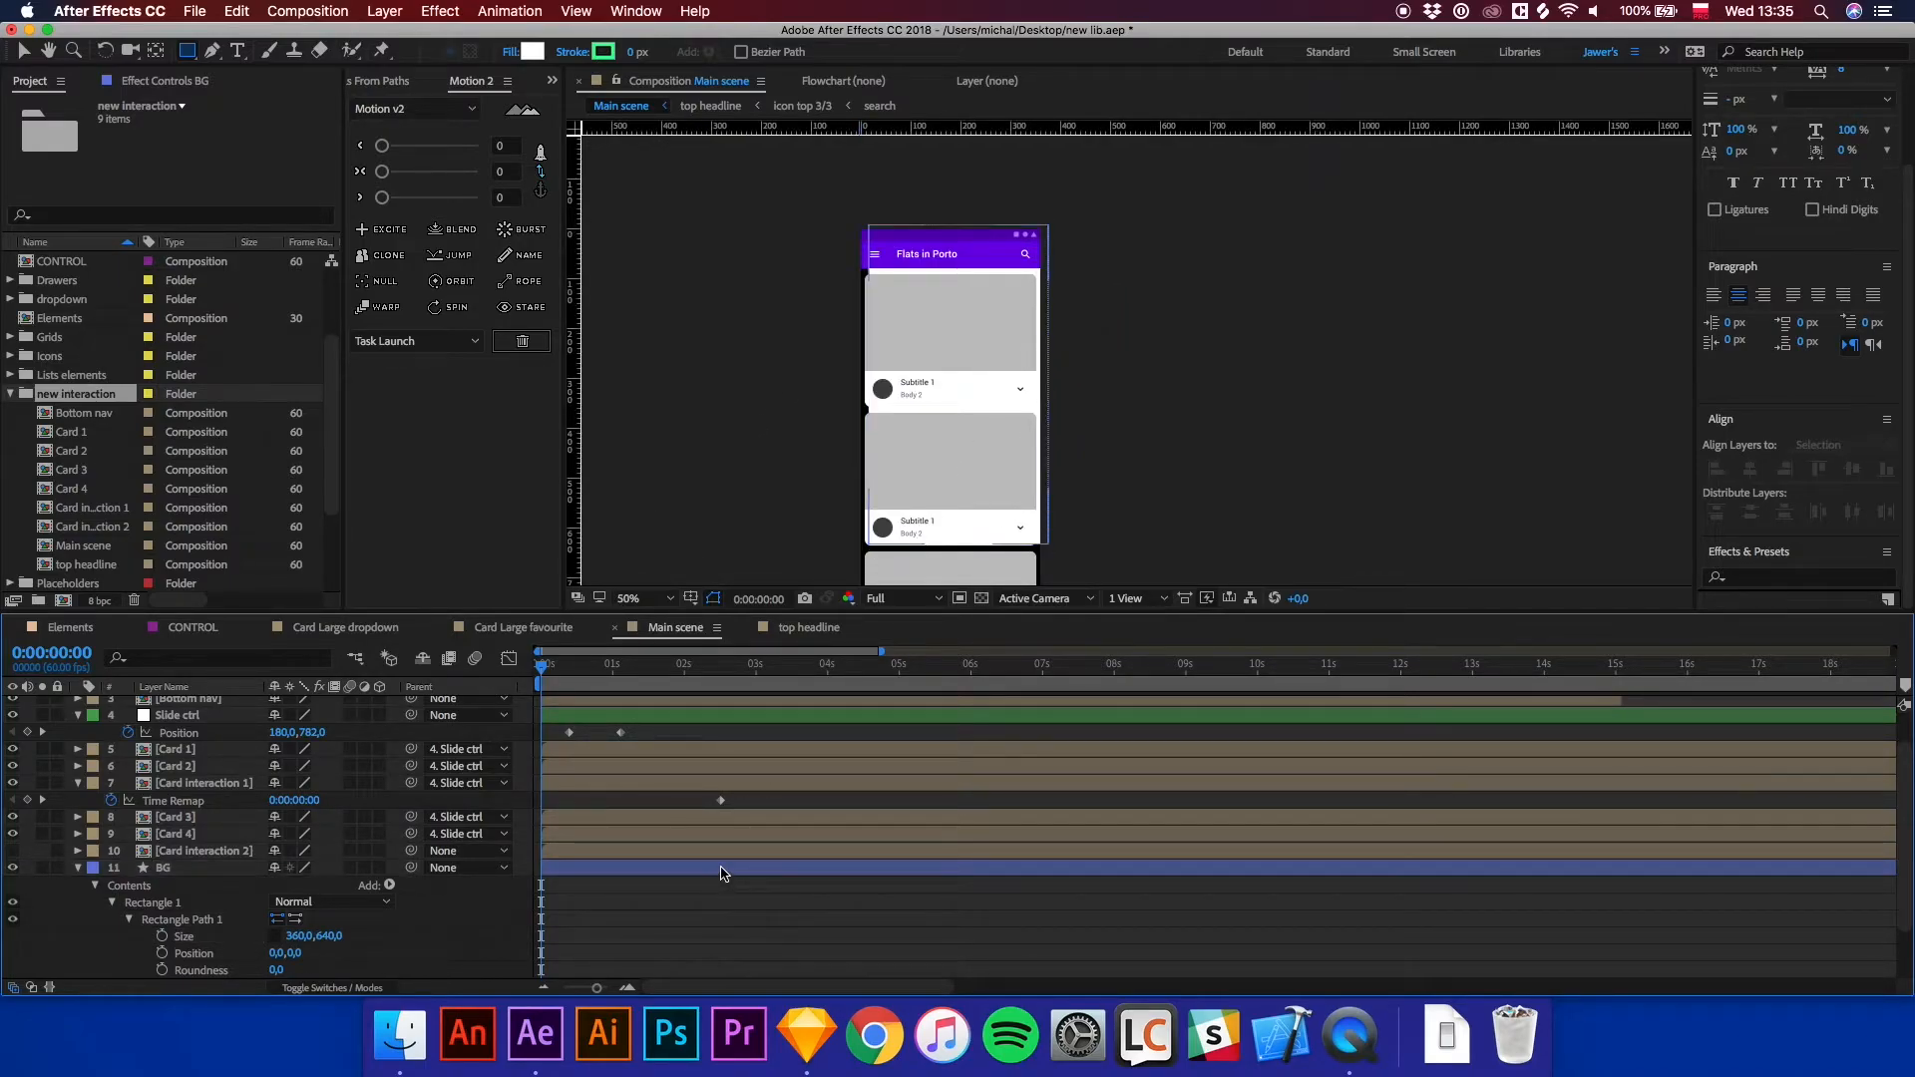
pyautogui.click(721, 873)
pyautogui.press('.')
pyautogui.moveTo(900, 390); pyautogui.dragTo(1073, 516)
pyautogui.press('Return')
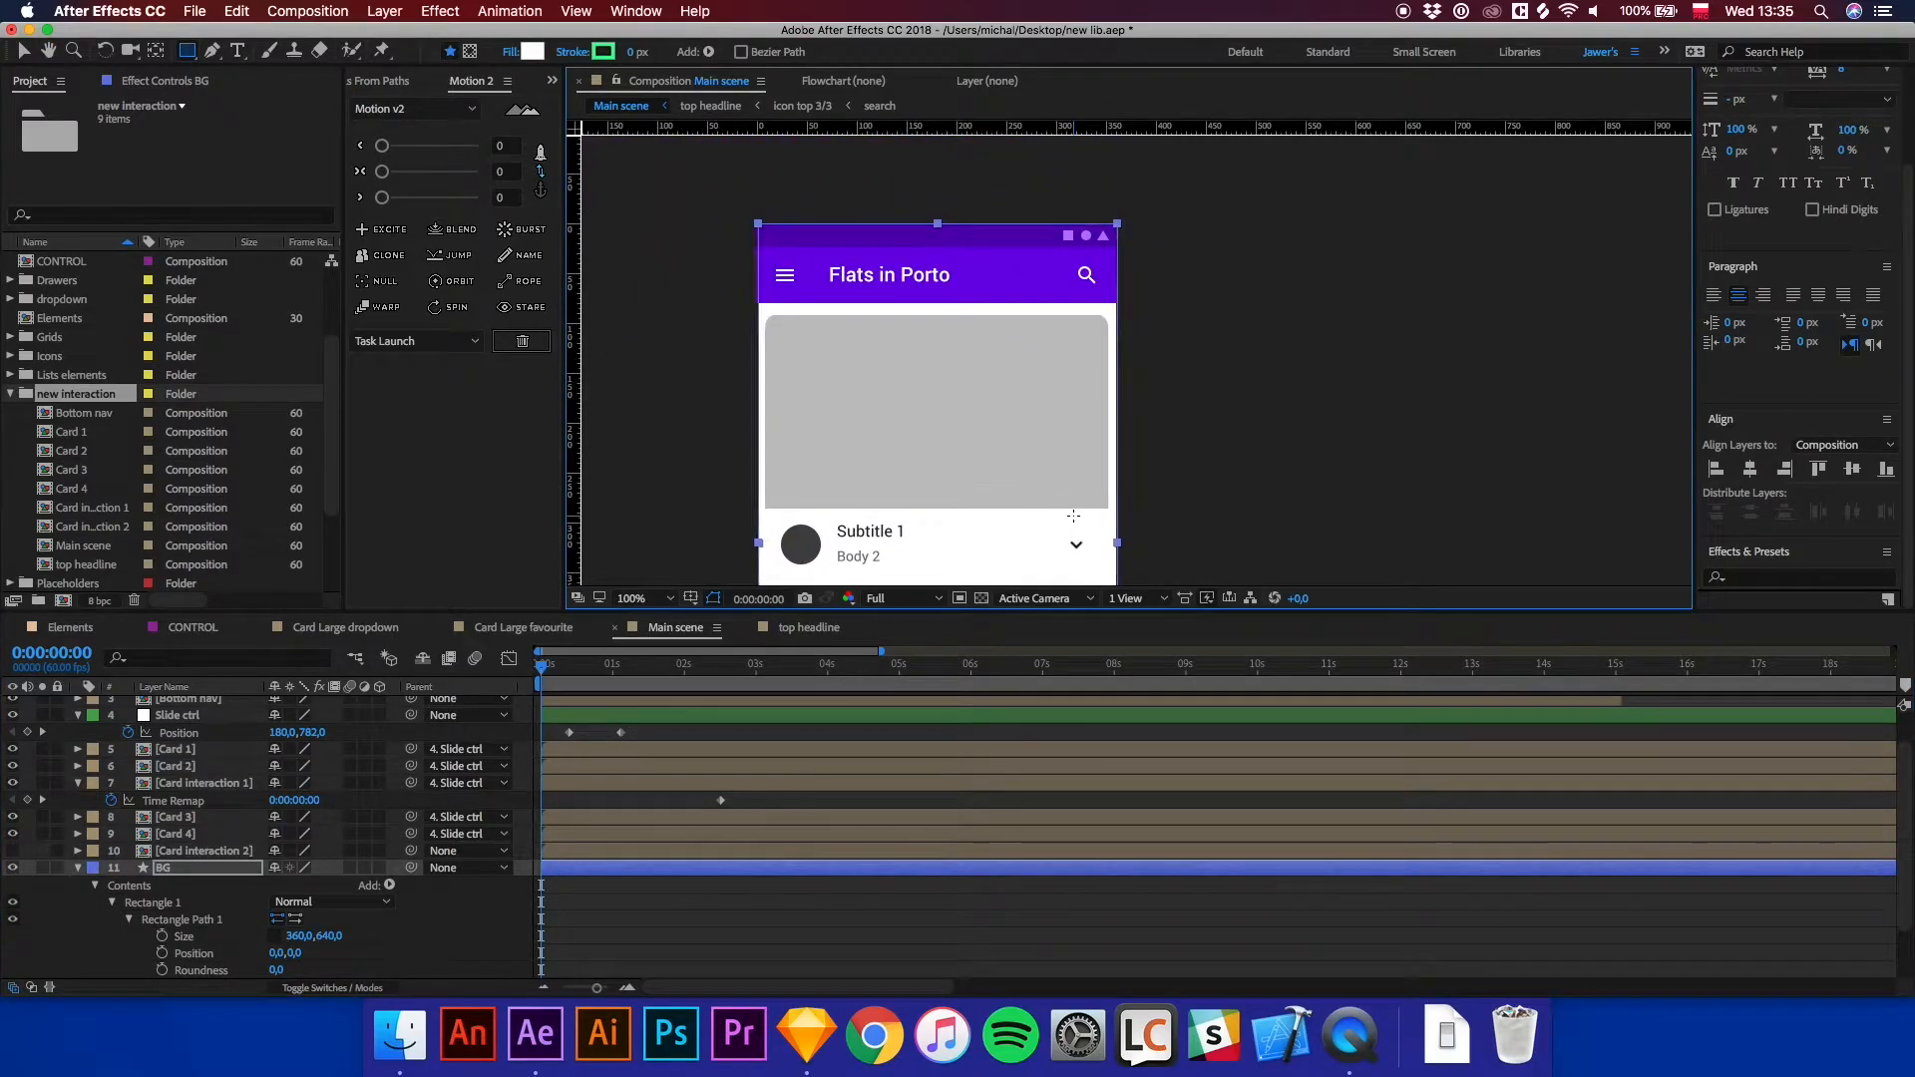
pyautogui.press('.')
pyautogui.moveTo(890, 230); pyautogui.dragTo(1318, 441)
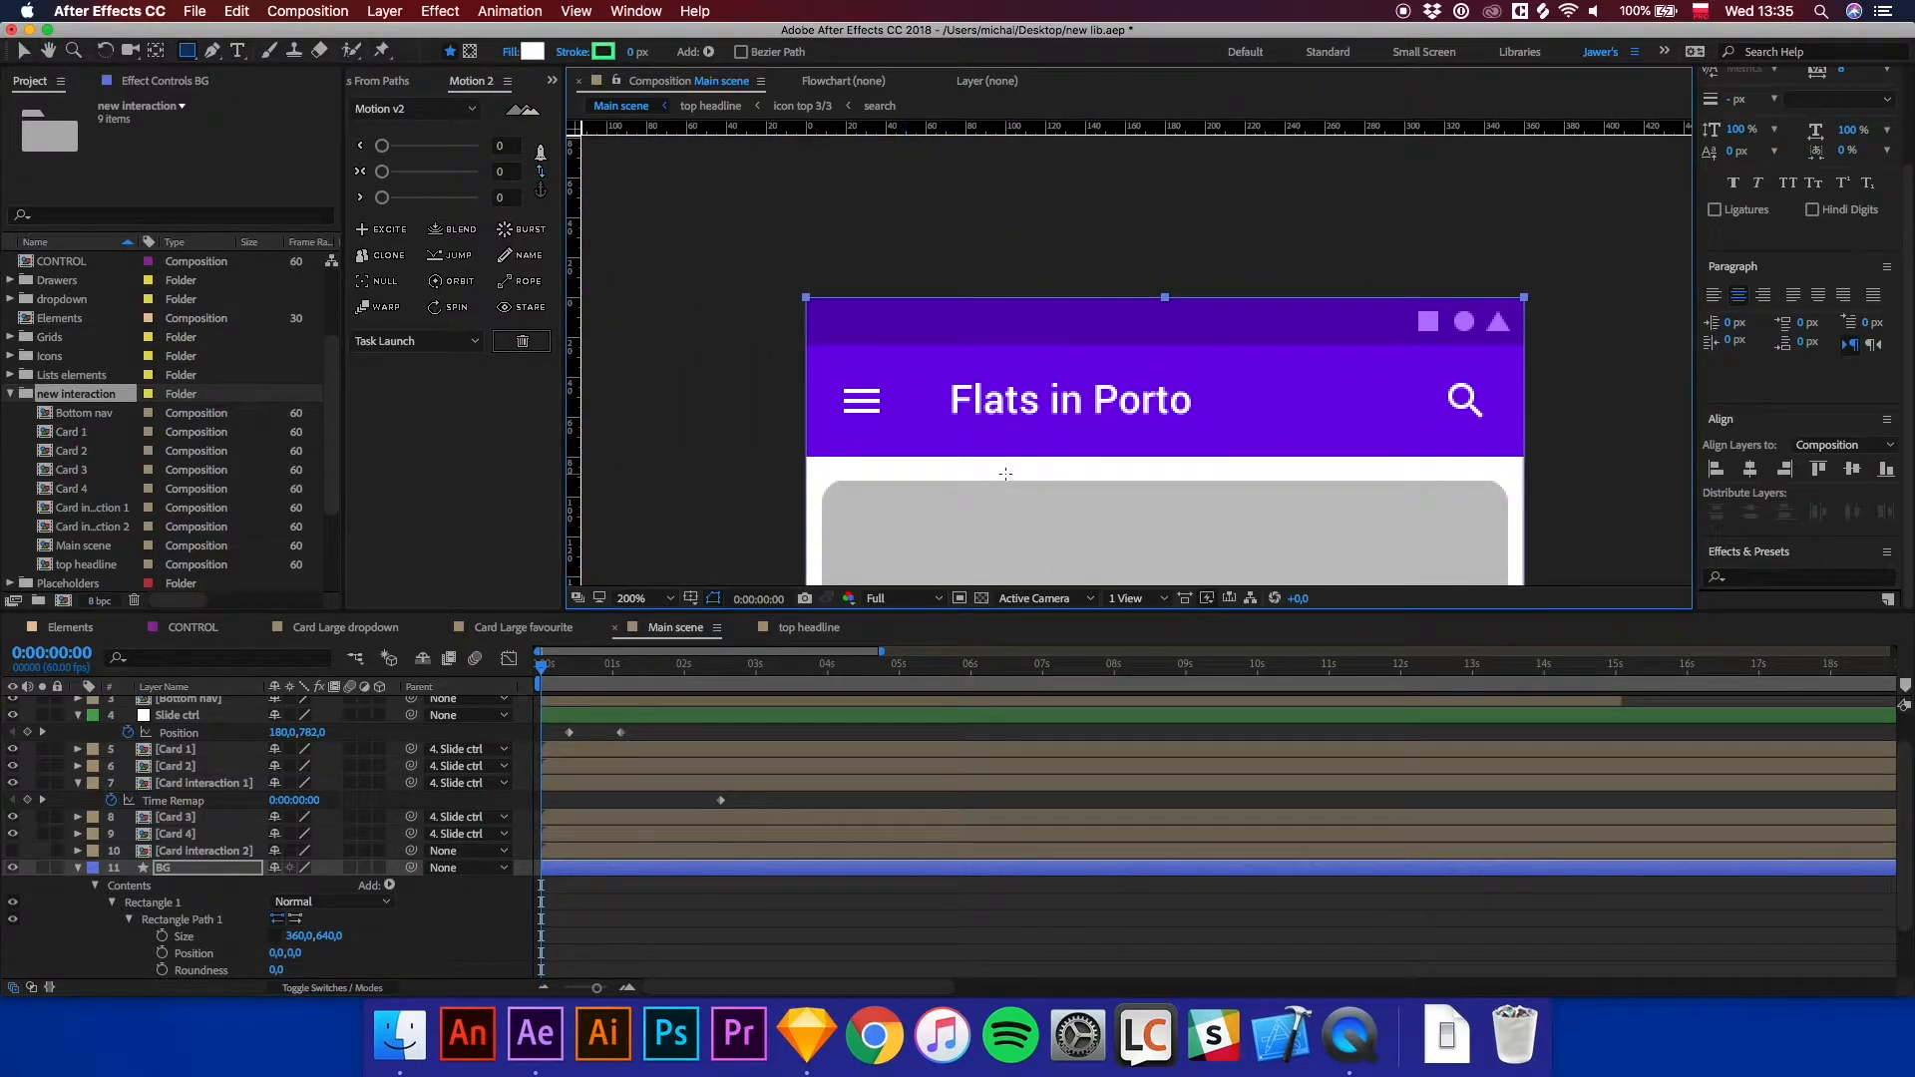
pyautogui.press(',')
pyautogui.press(',')
pyautogui.moveTo(1101, 457); pyautogui.dragTo(1048, 200)
pyautogui.press('.')
pyautogui.moveTo(1176, 127); pyautogui.dragTo(1289, 437)
pyautogui.press(',')
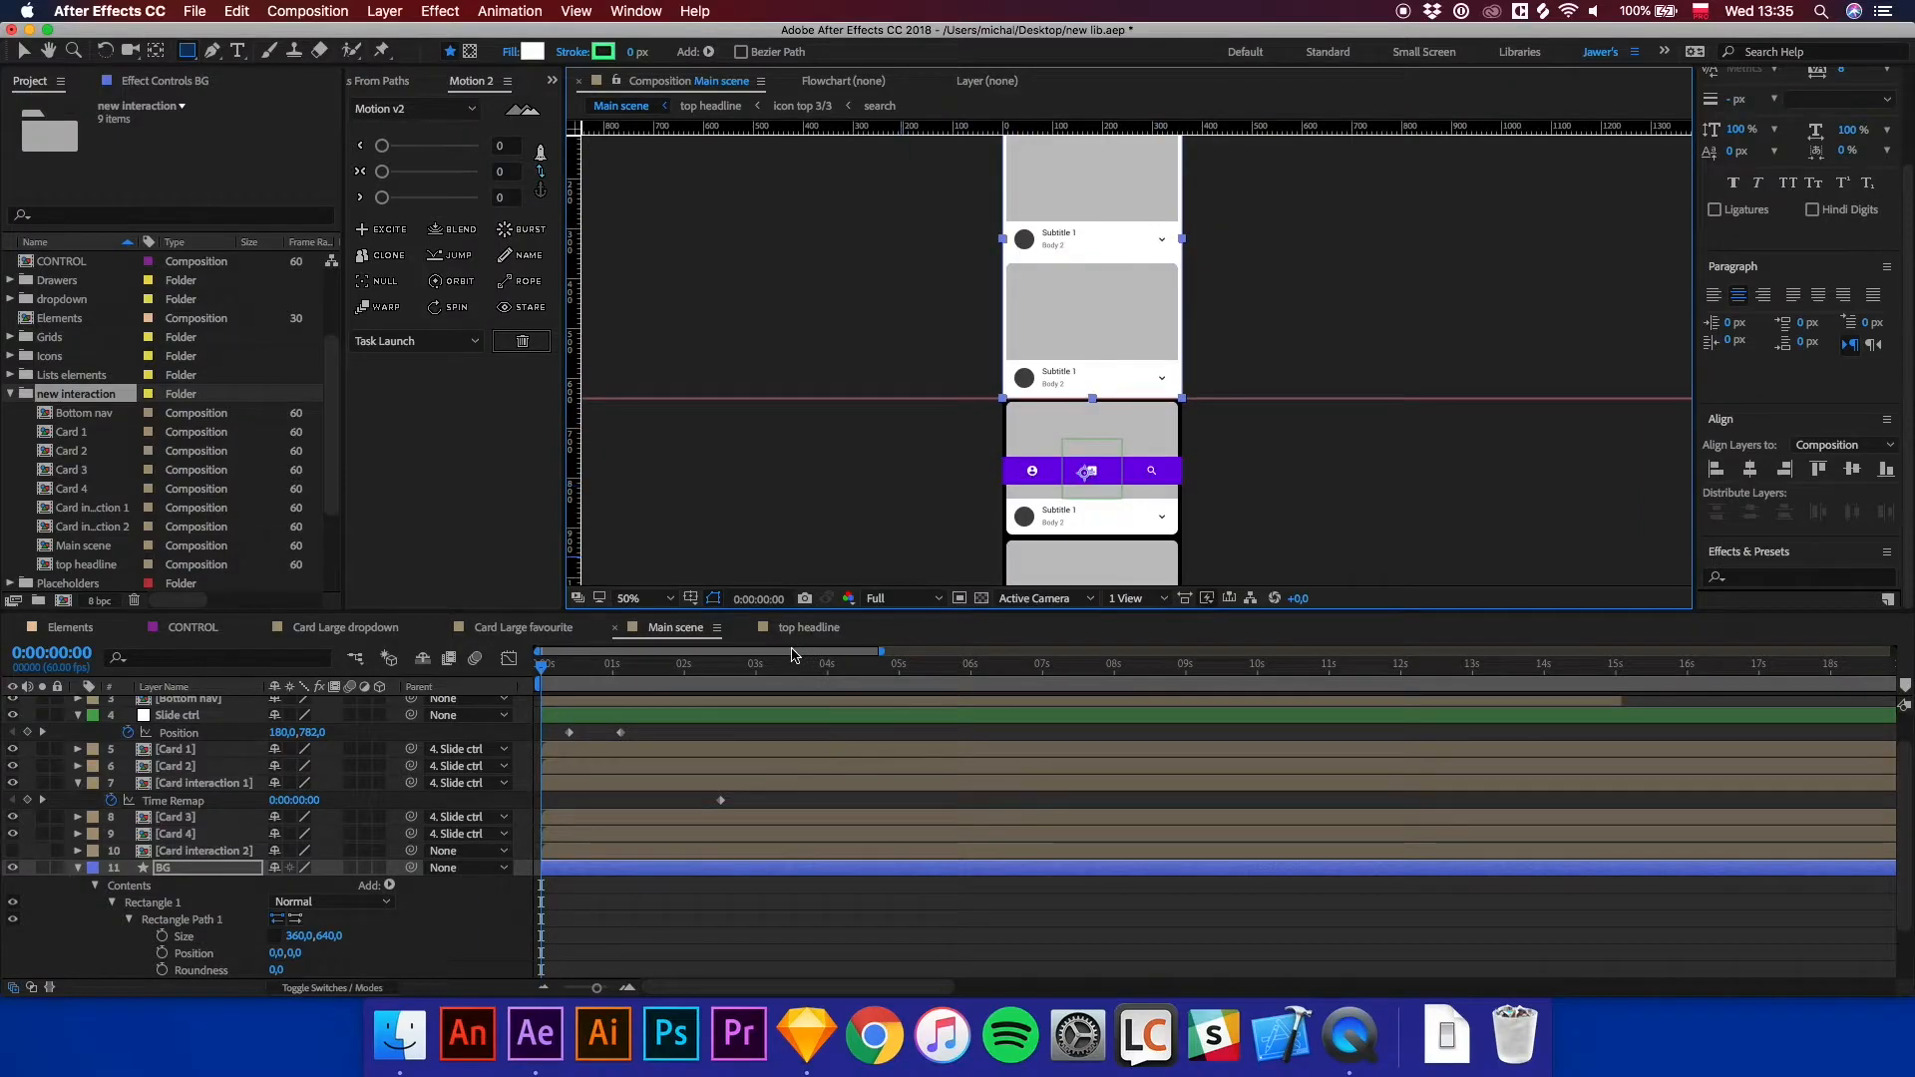
pyautogui.press('v')
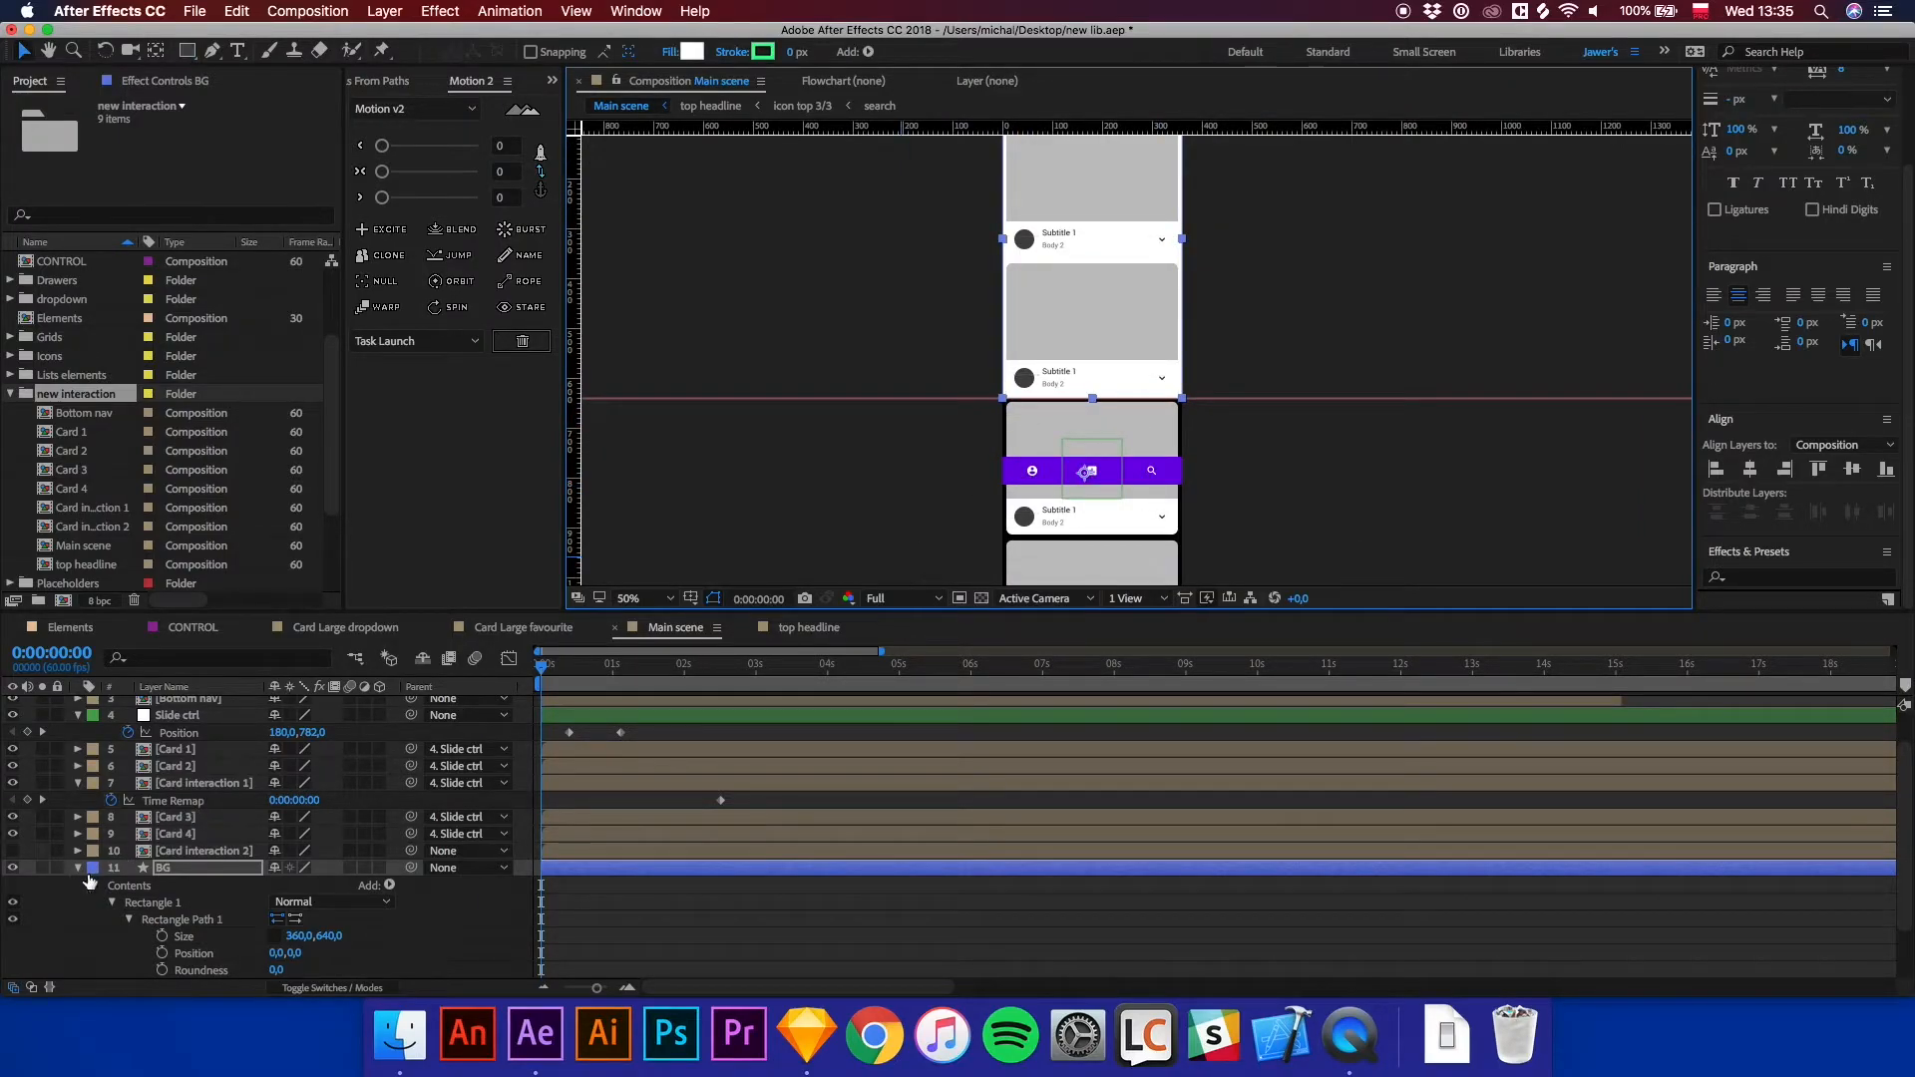
# Nudge the Bottom nav layer upward so it sits on the screen's bottom guide line.
pyautogui.click(82, 867)
pyautogui.click(186, 740)
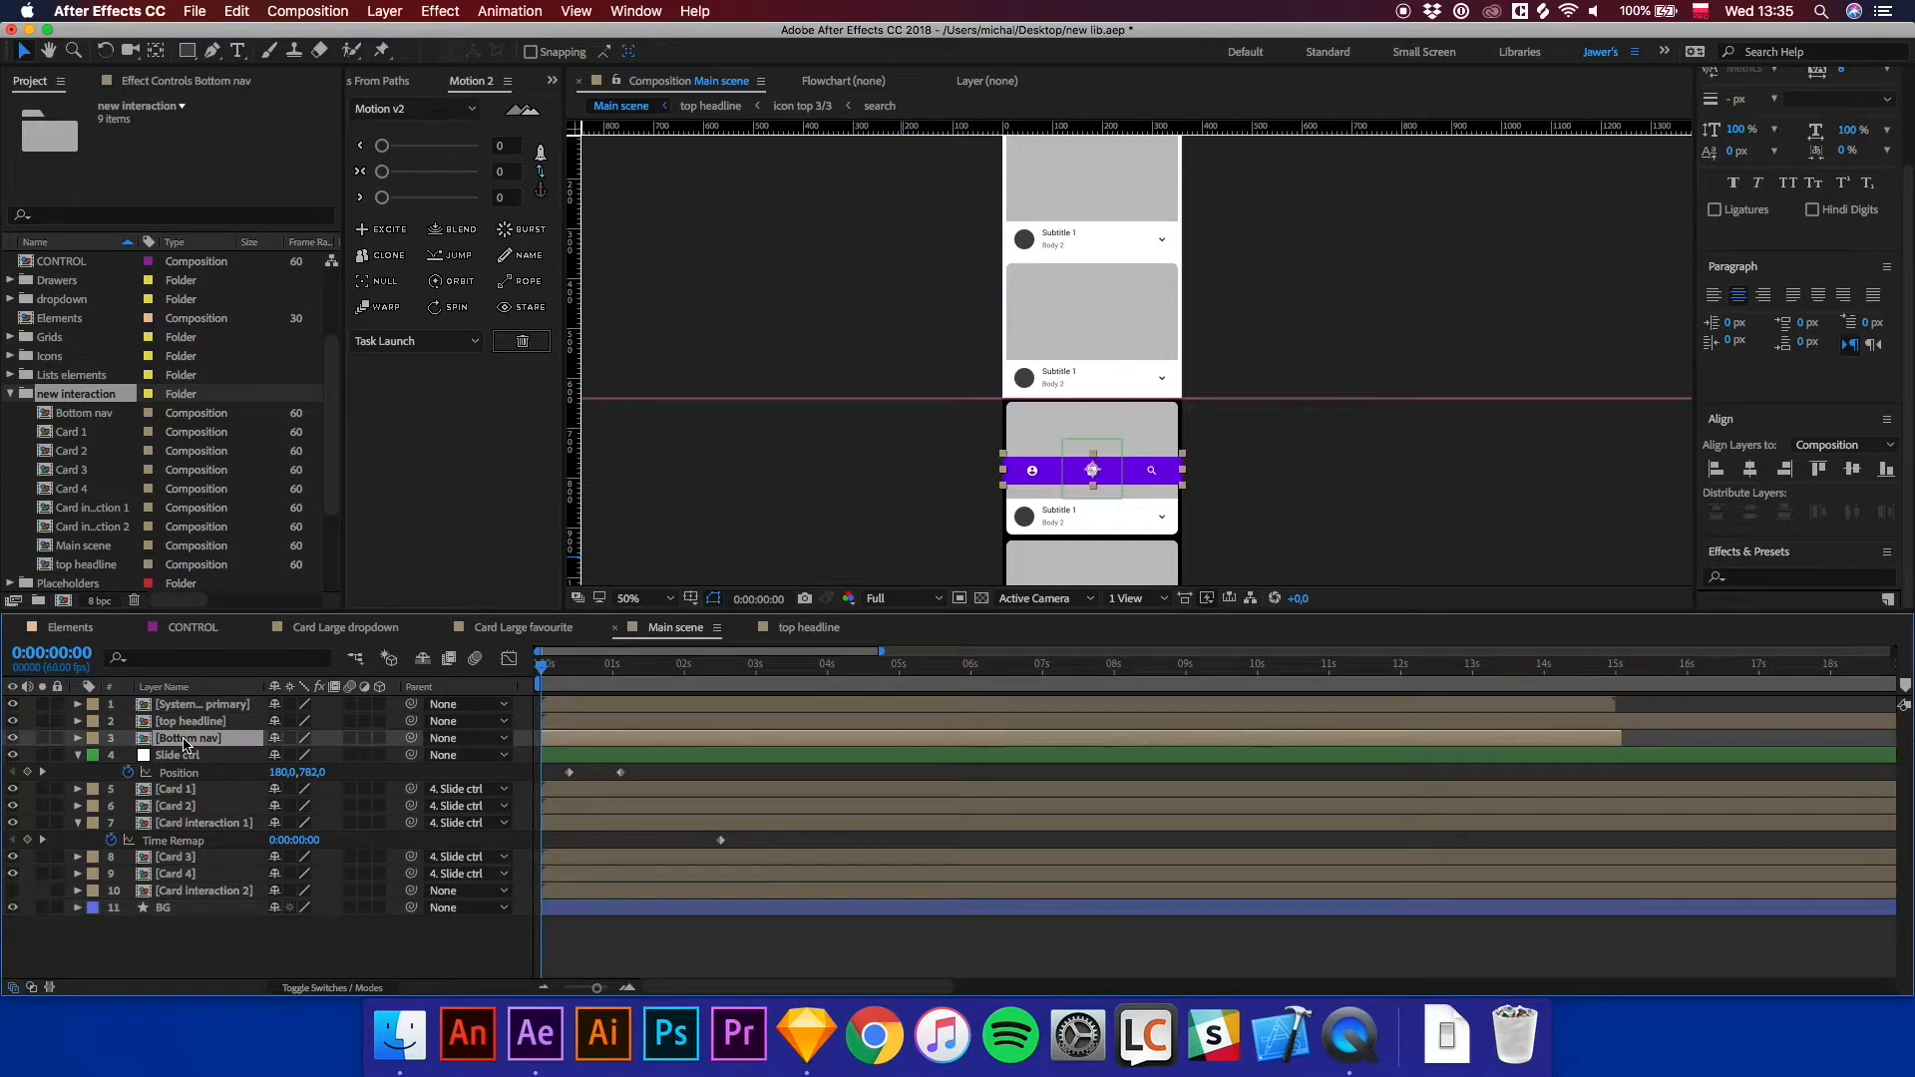
pyautogui.hotkey('shift', 'Up')
pyautogui.hotkey('shift', 'Up')
pyautogui.hotkey('shift', 'Up')
pyautogui.hotkey('shift', 'Up')
pyautogui.hotkey('shift', 'Up')
pyautogui.hotkey('shift', 'Up')
pyautogui.hotkey('shift', 'Up')
pyautogui.hotkey('shift', 'Up')
pyautogui.hotkey('shift', 'Up')
pyautogui.hotkey('shift', 'Up')
pyautogui.hotkey('shift', 'Up')
pyautogui.hotkey('shift', 'Up')
pyautogui.hotkey('shift', 'Up')
pyautogui.hotkey('shift', 'Up')
pyautogui.hotkey('shift', 'Up')
pyautogui.hotkey('shift', 'Up')
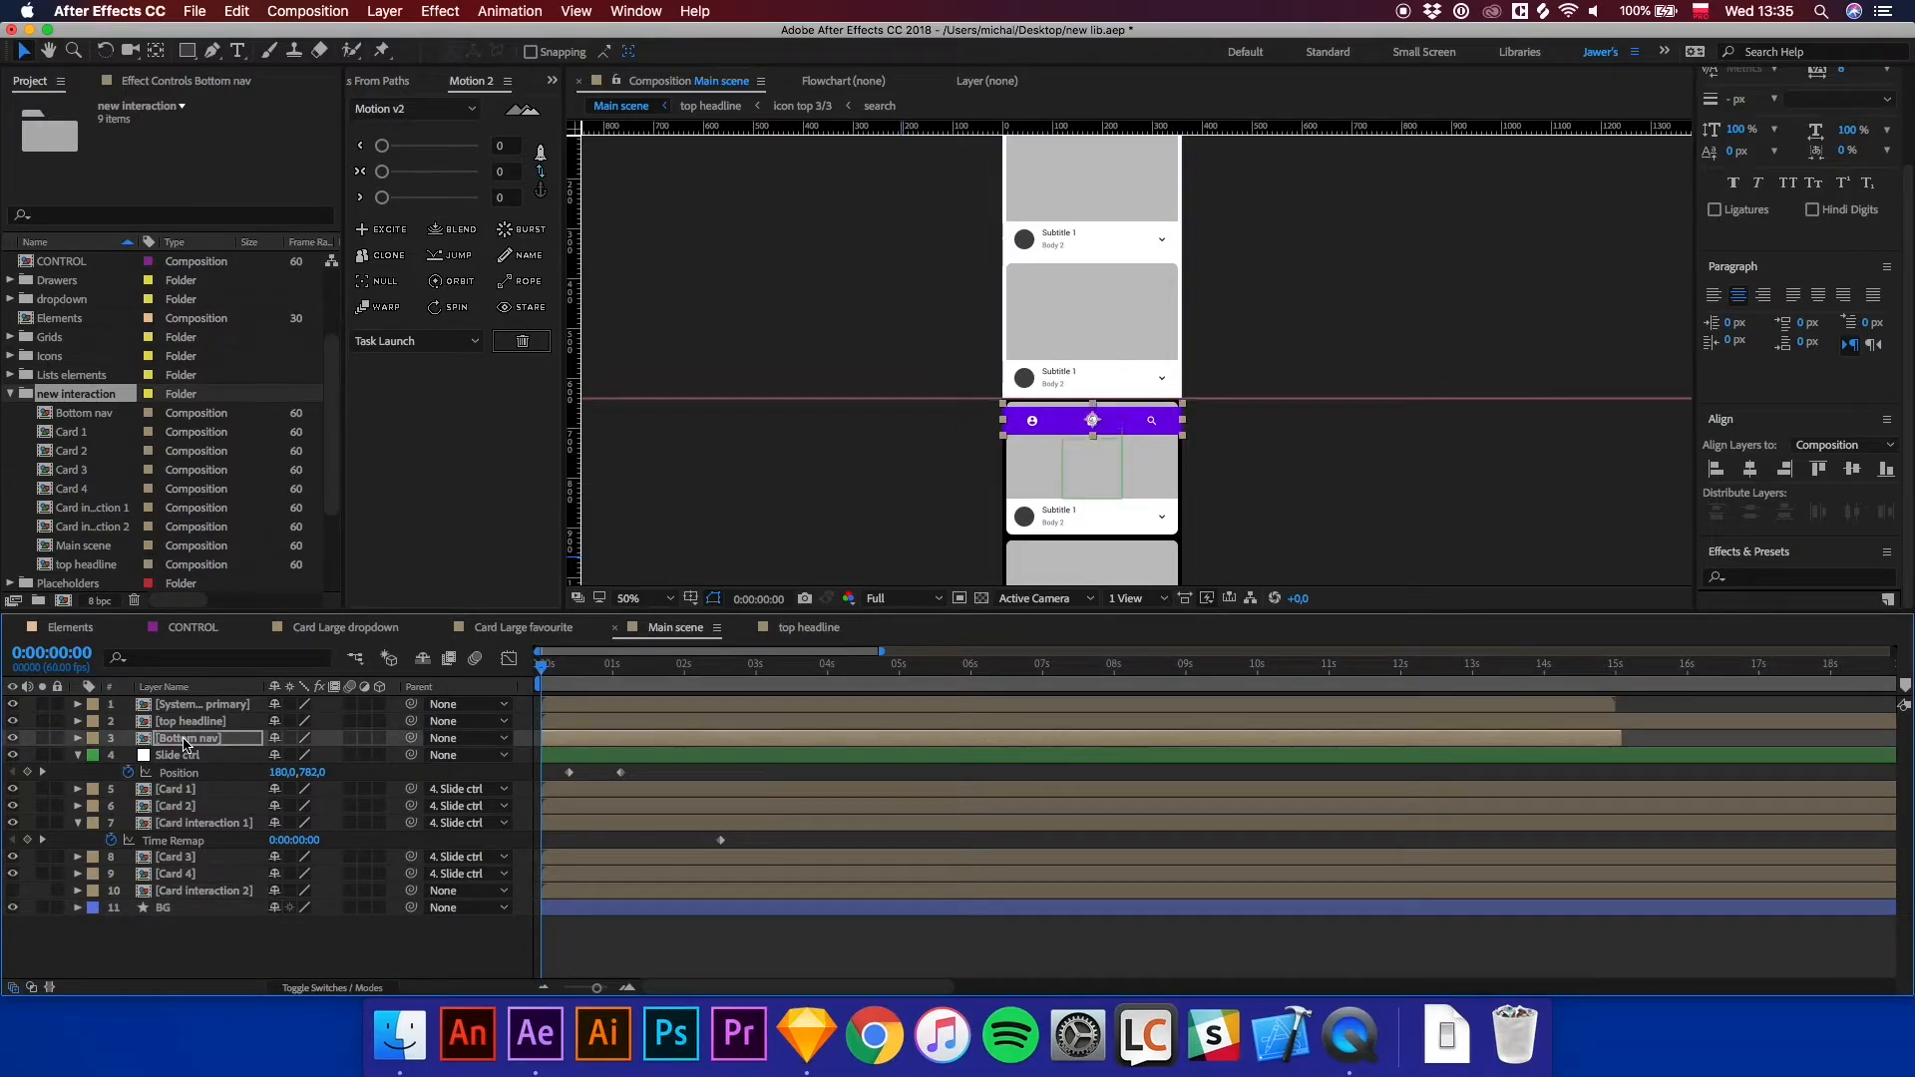
pyautogui.hotkey('shift', 'Up')
pyautogui.press('Down')
pyautogui.press('Down')
pyautogui.press('Down')
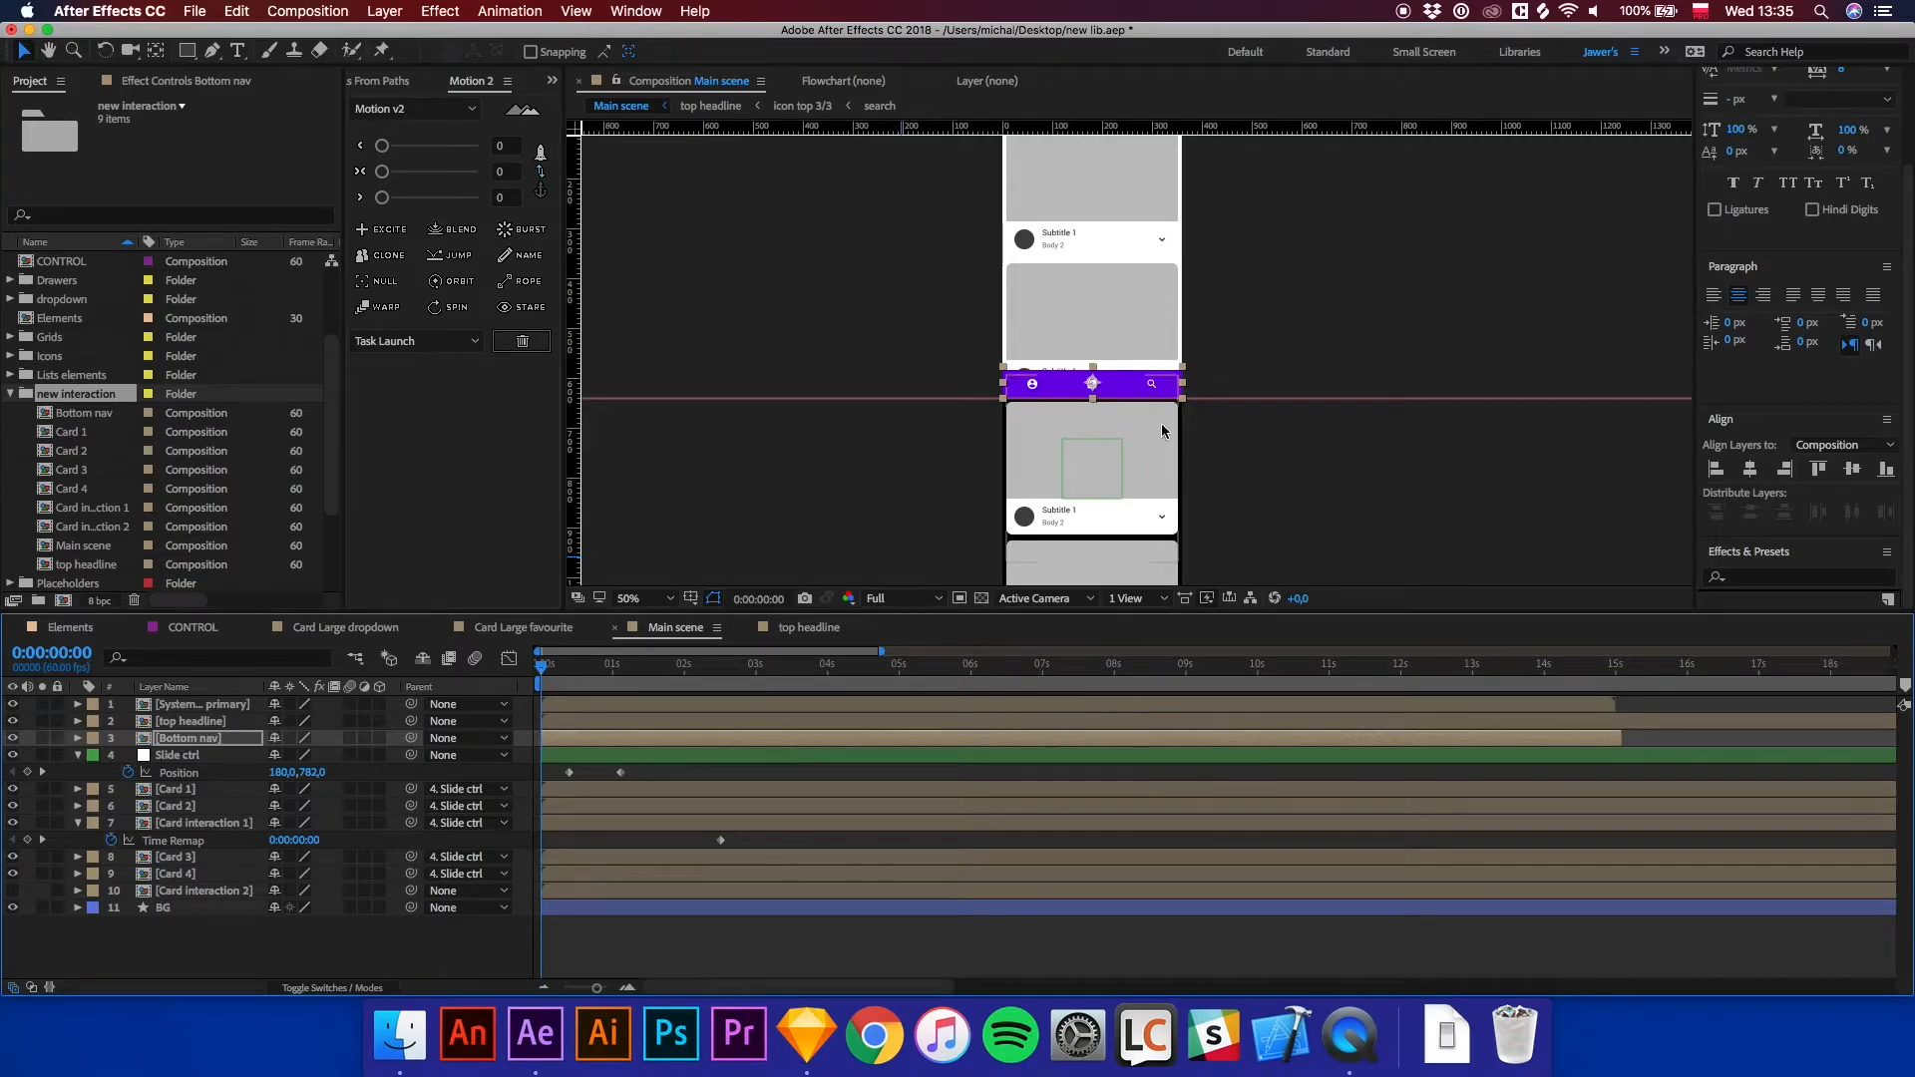
pyautogui.press('.')
pyautogui.press('.')
pyautogui.press(',')
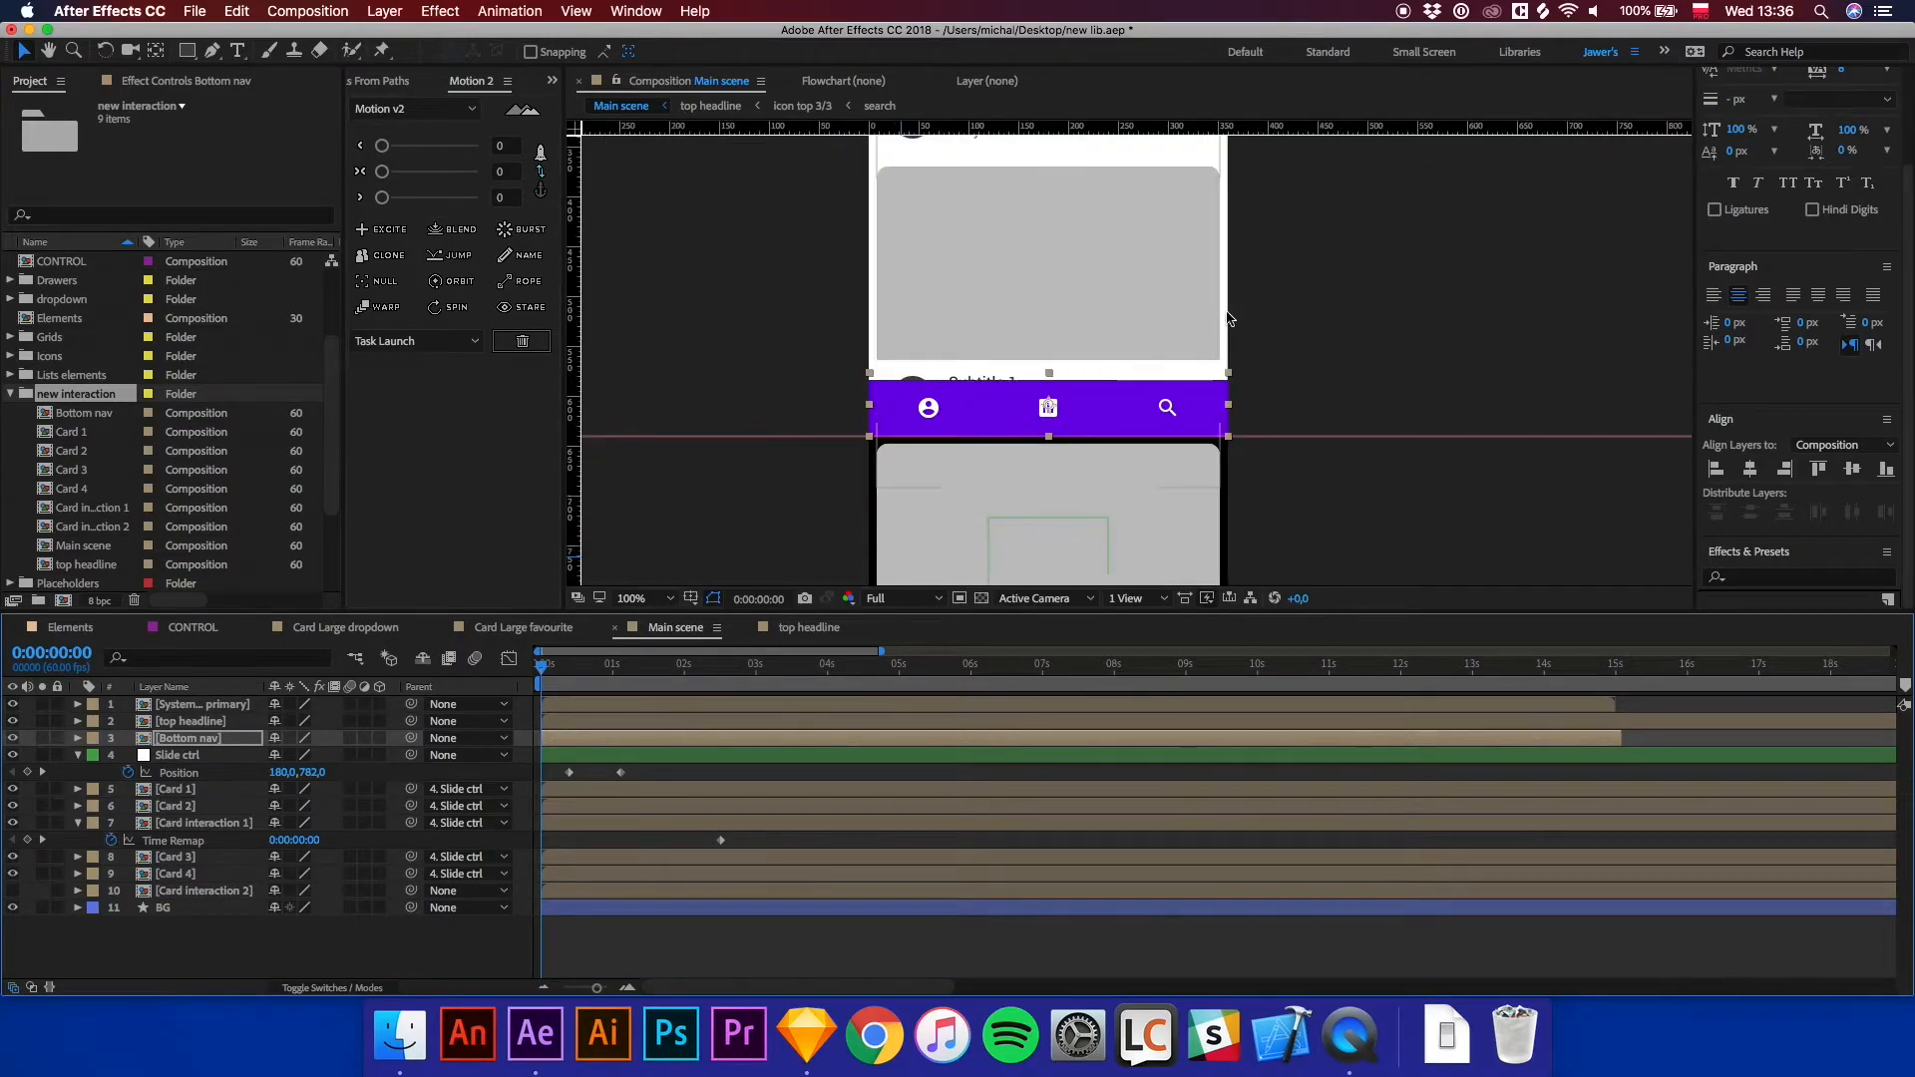
pyautogui.press(',')
# At 0:00:01:45, apply a Drop Shadow effect to the Card interaction 1 layer.
pyautogui.moveTo(605, 678)
pyautogui.mouseDown()
pyautogui.moveTo(782, 684)
pyautogui.moveTo(632, 687)
pyautogui.mouseUp()
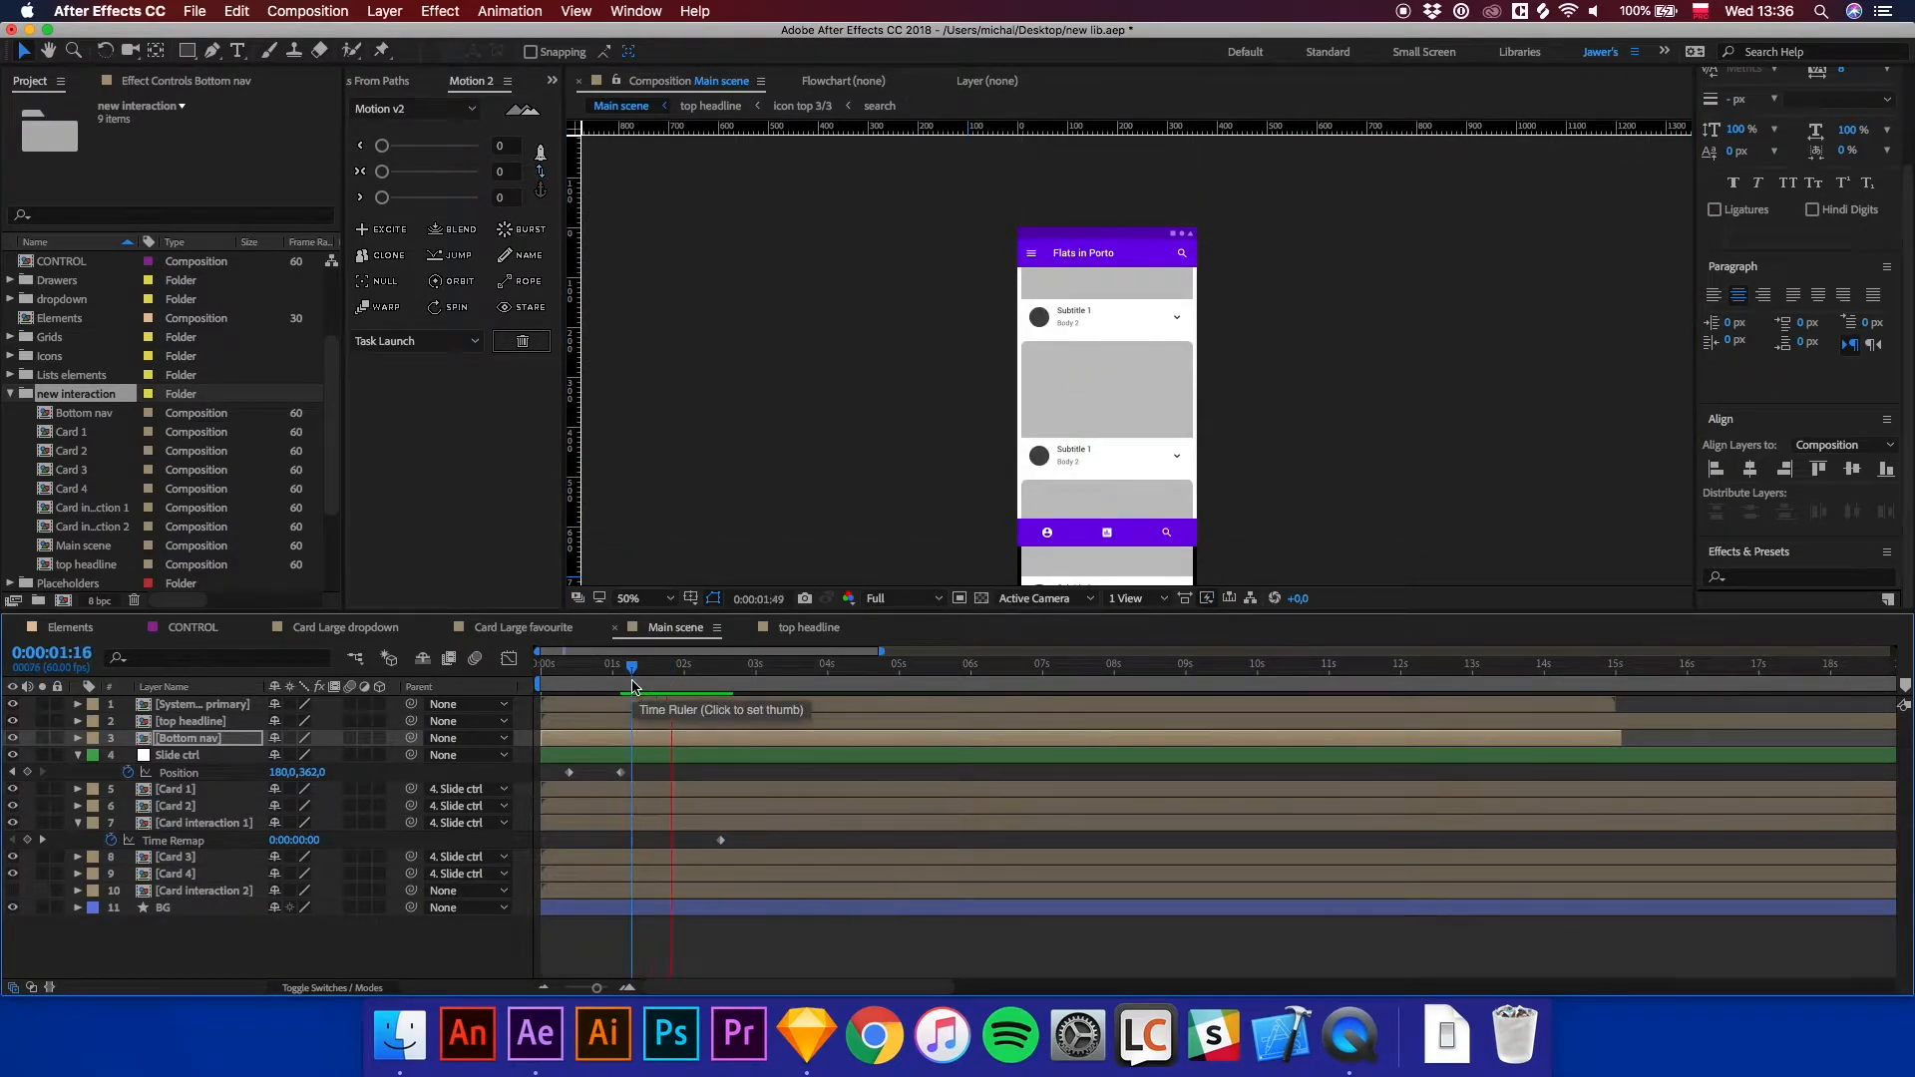
pyautogui.moveTo(632, 686)
pyautogui.mouseDown()
pyautogui.moveTo(602, 688)
pyautogui.moveTo(668, 693)
pyautogui.mouseUp()
pyautogui.click(858, 771)
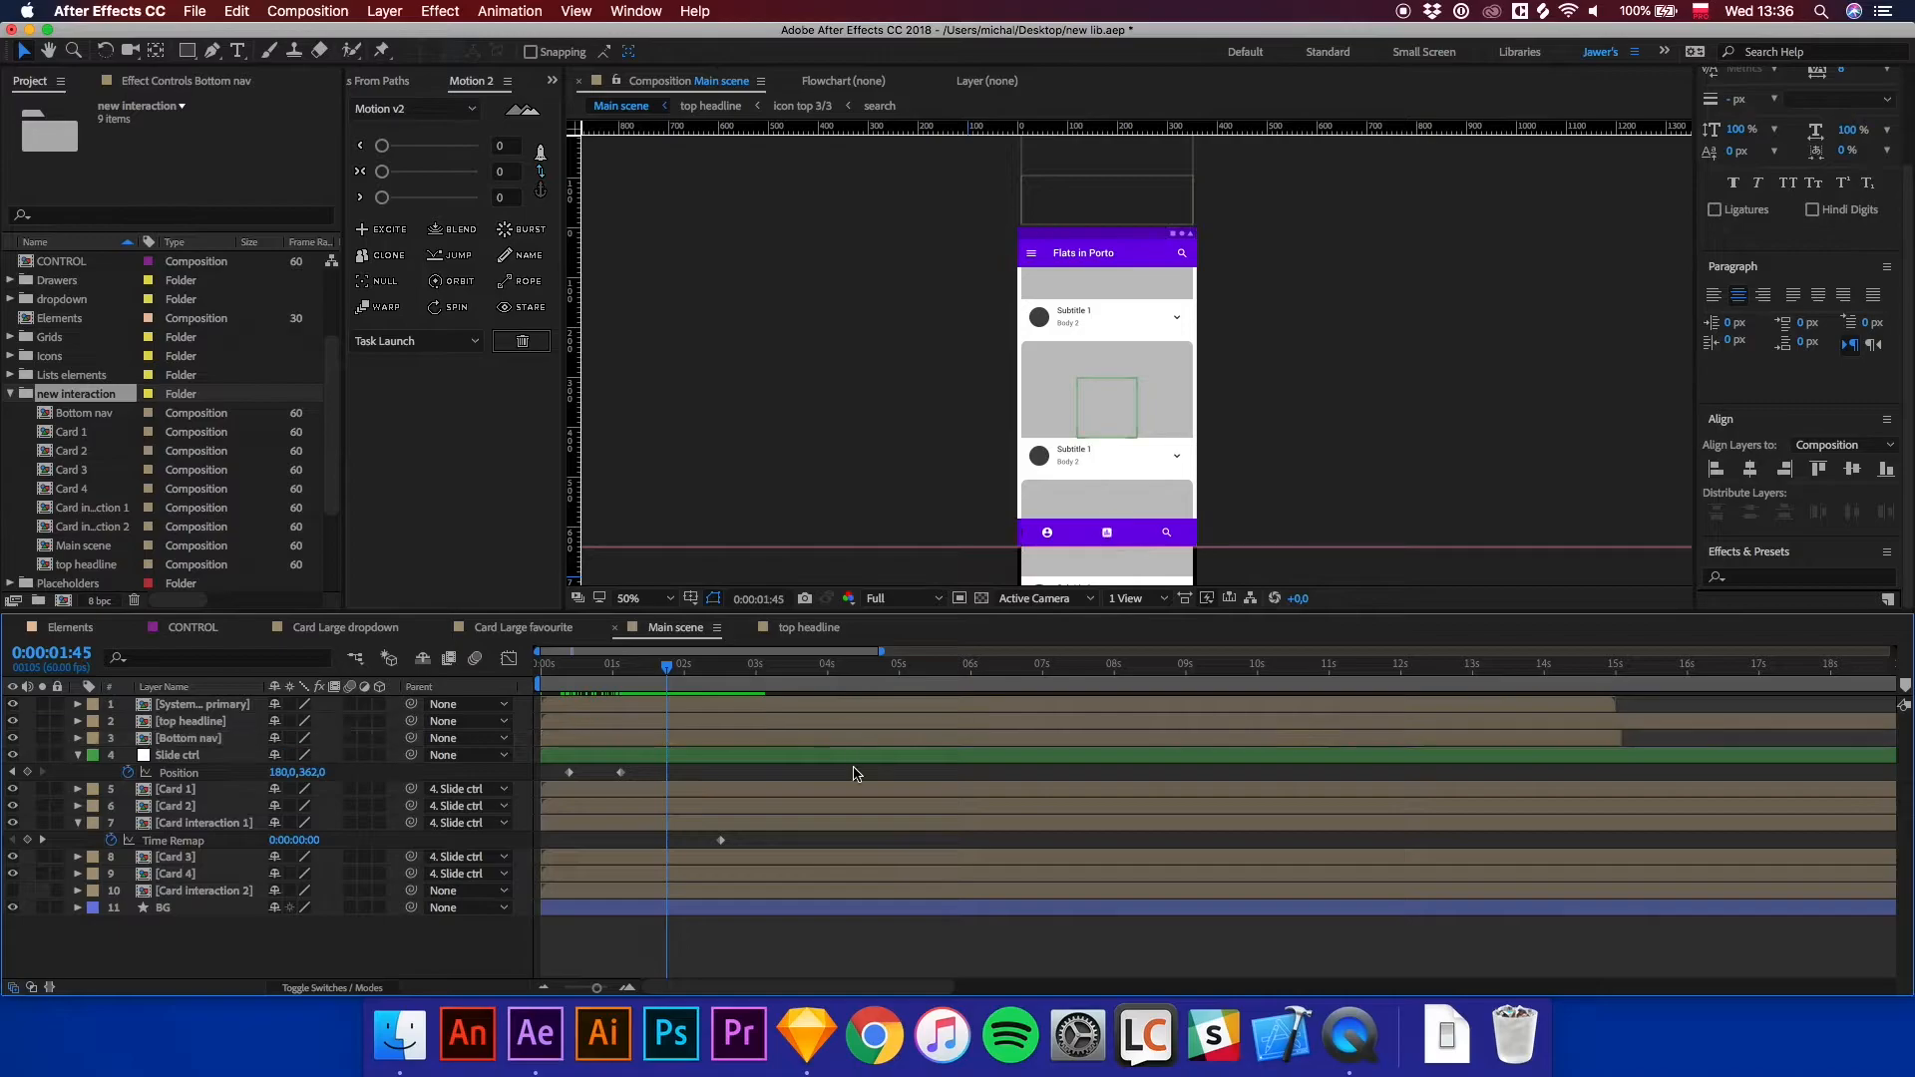
pyautogui.click(1750, 580)
pyautogui.write('drop shadow')
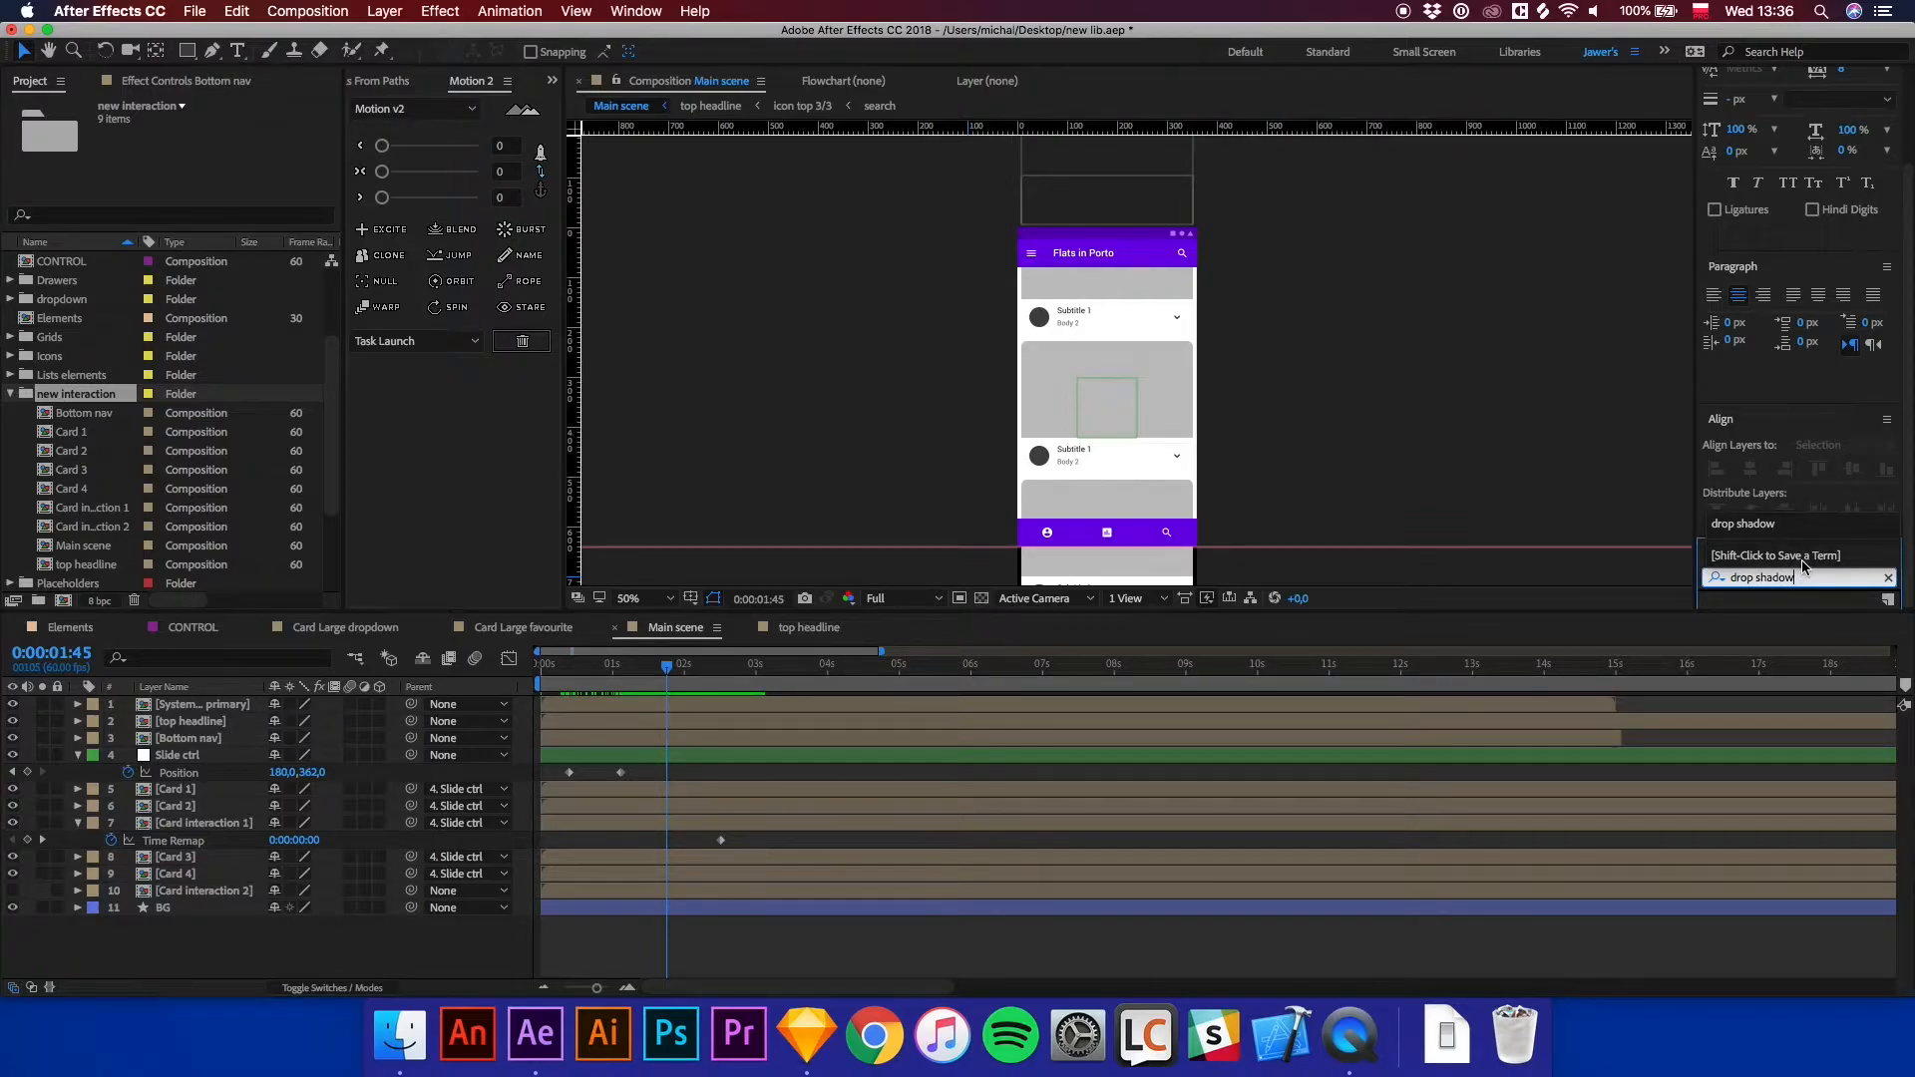
pyautogui.press('Return')
pyautogui.click(1832, 582)
pyautogui.moveTo(1821, 584); pyautogui.dragTo(1190, 421)
pyautogui.scroll(4, 1189, 421)
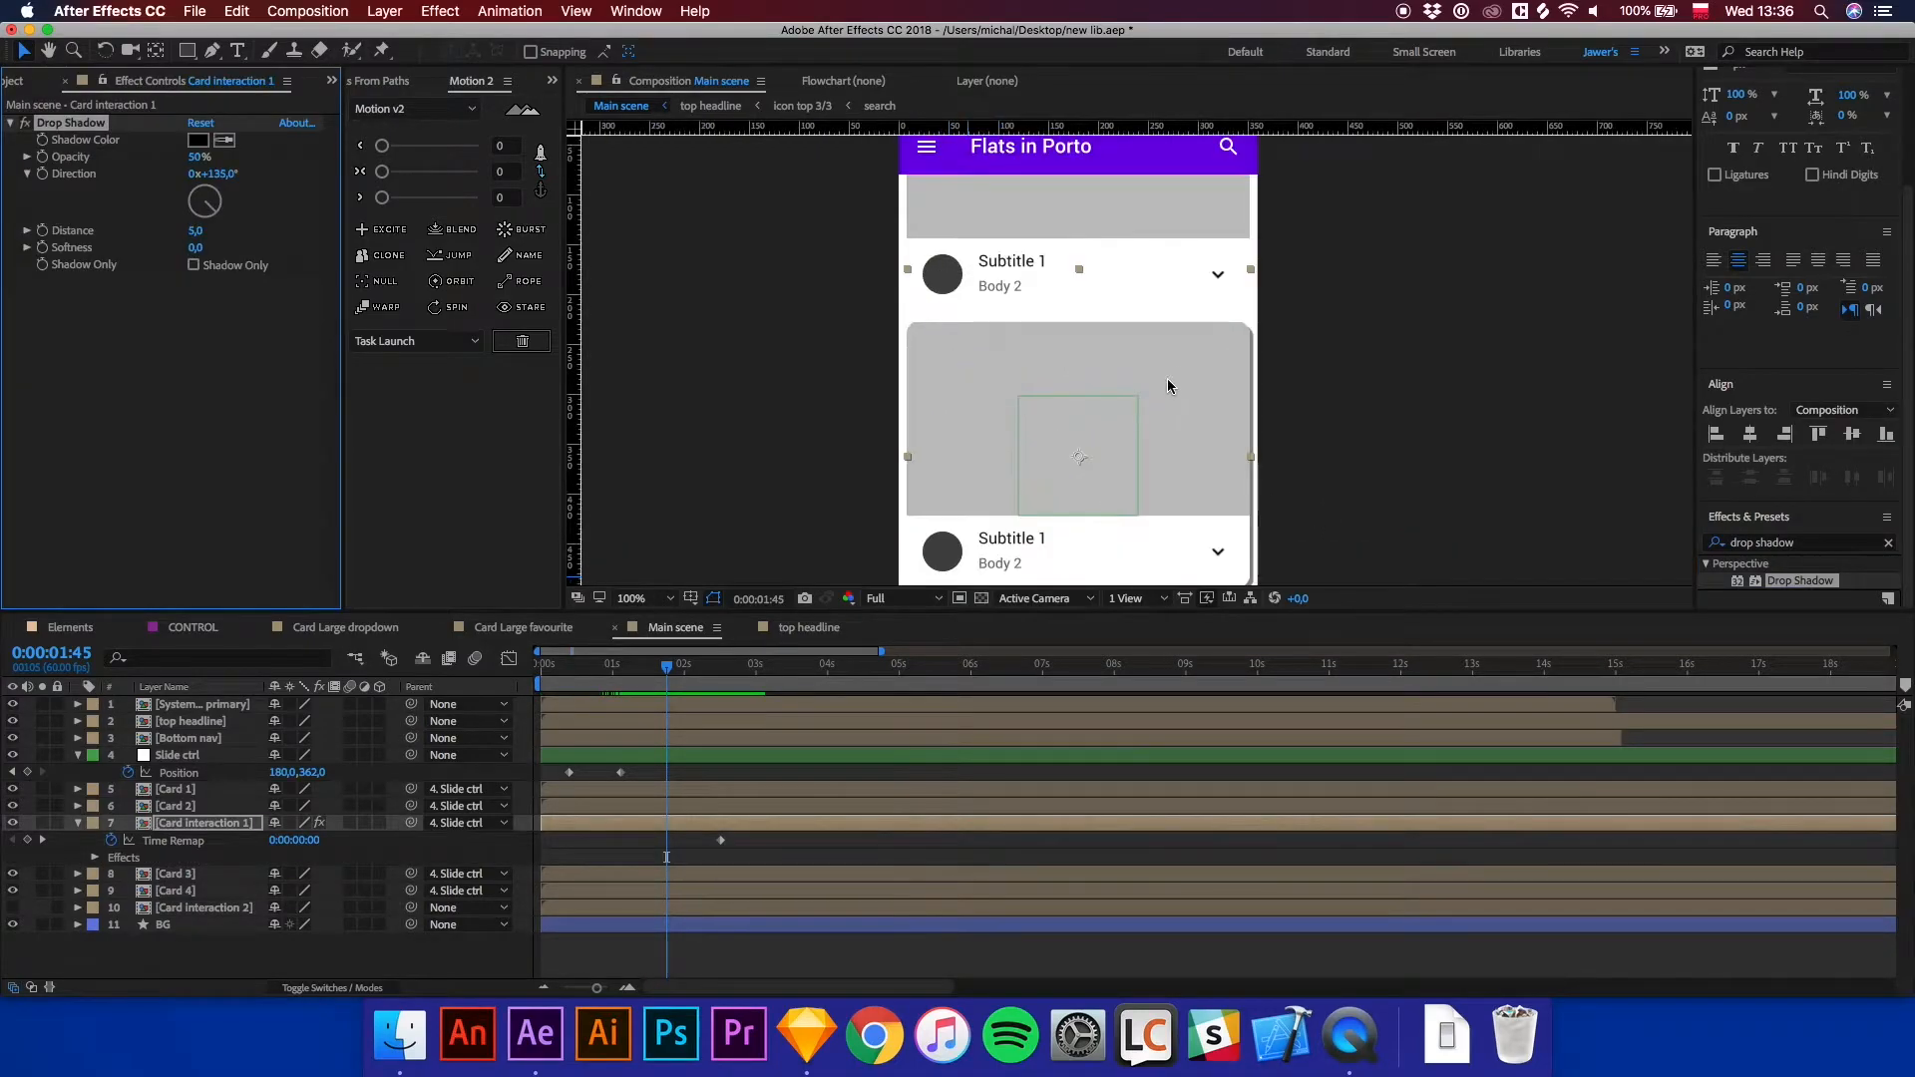
pyautogui.scroll(-5, 1193, 342)
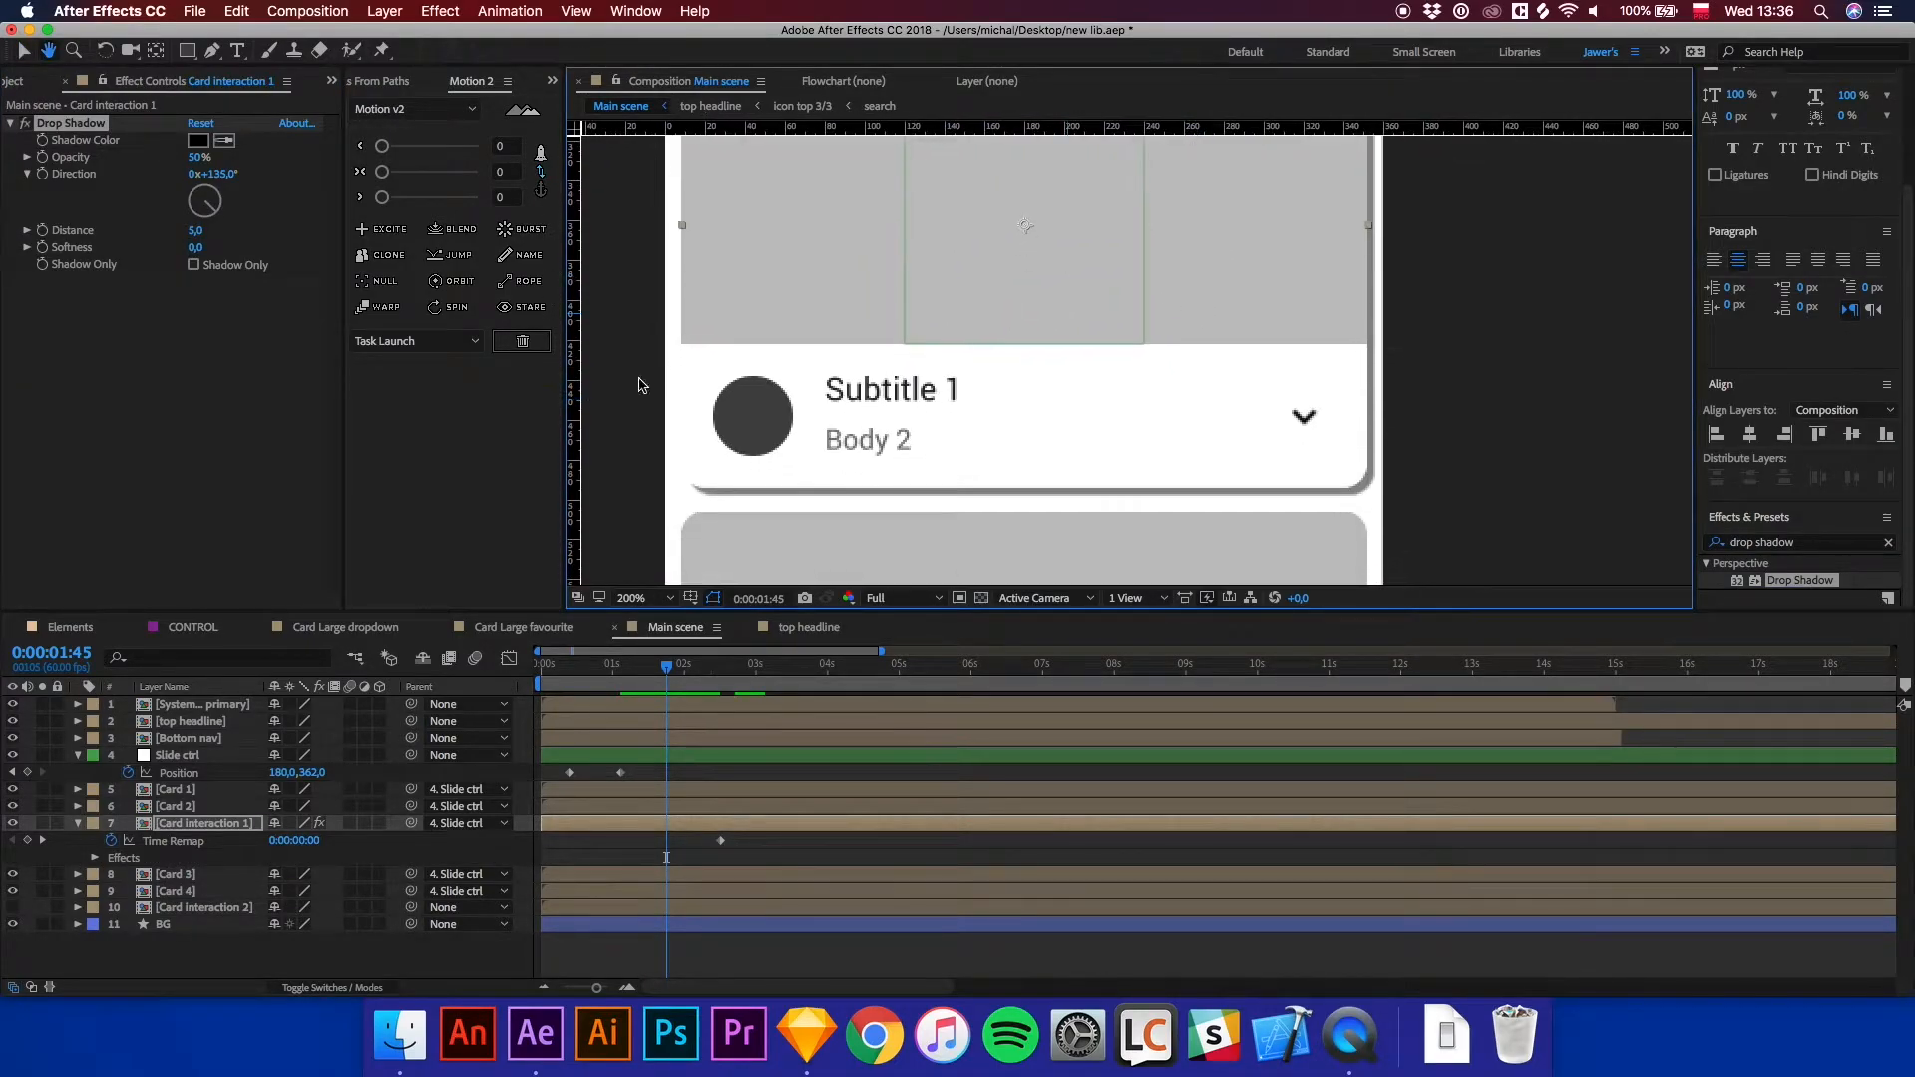
# Set the drop shadow's Distance to 1 and Softness to 5.
pyautogui.click(196, 232)
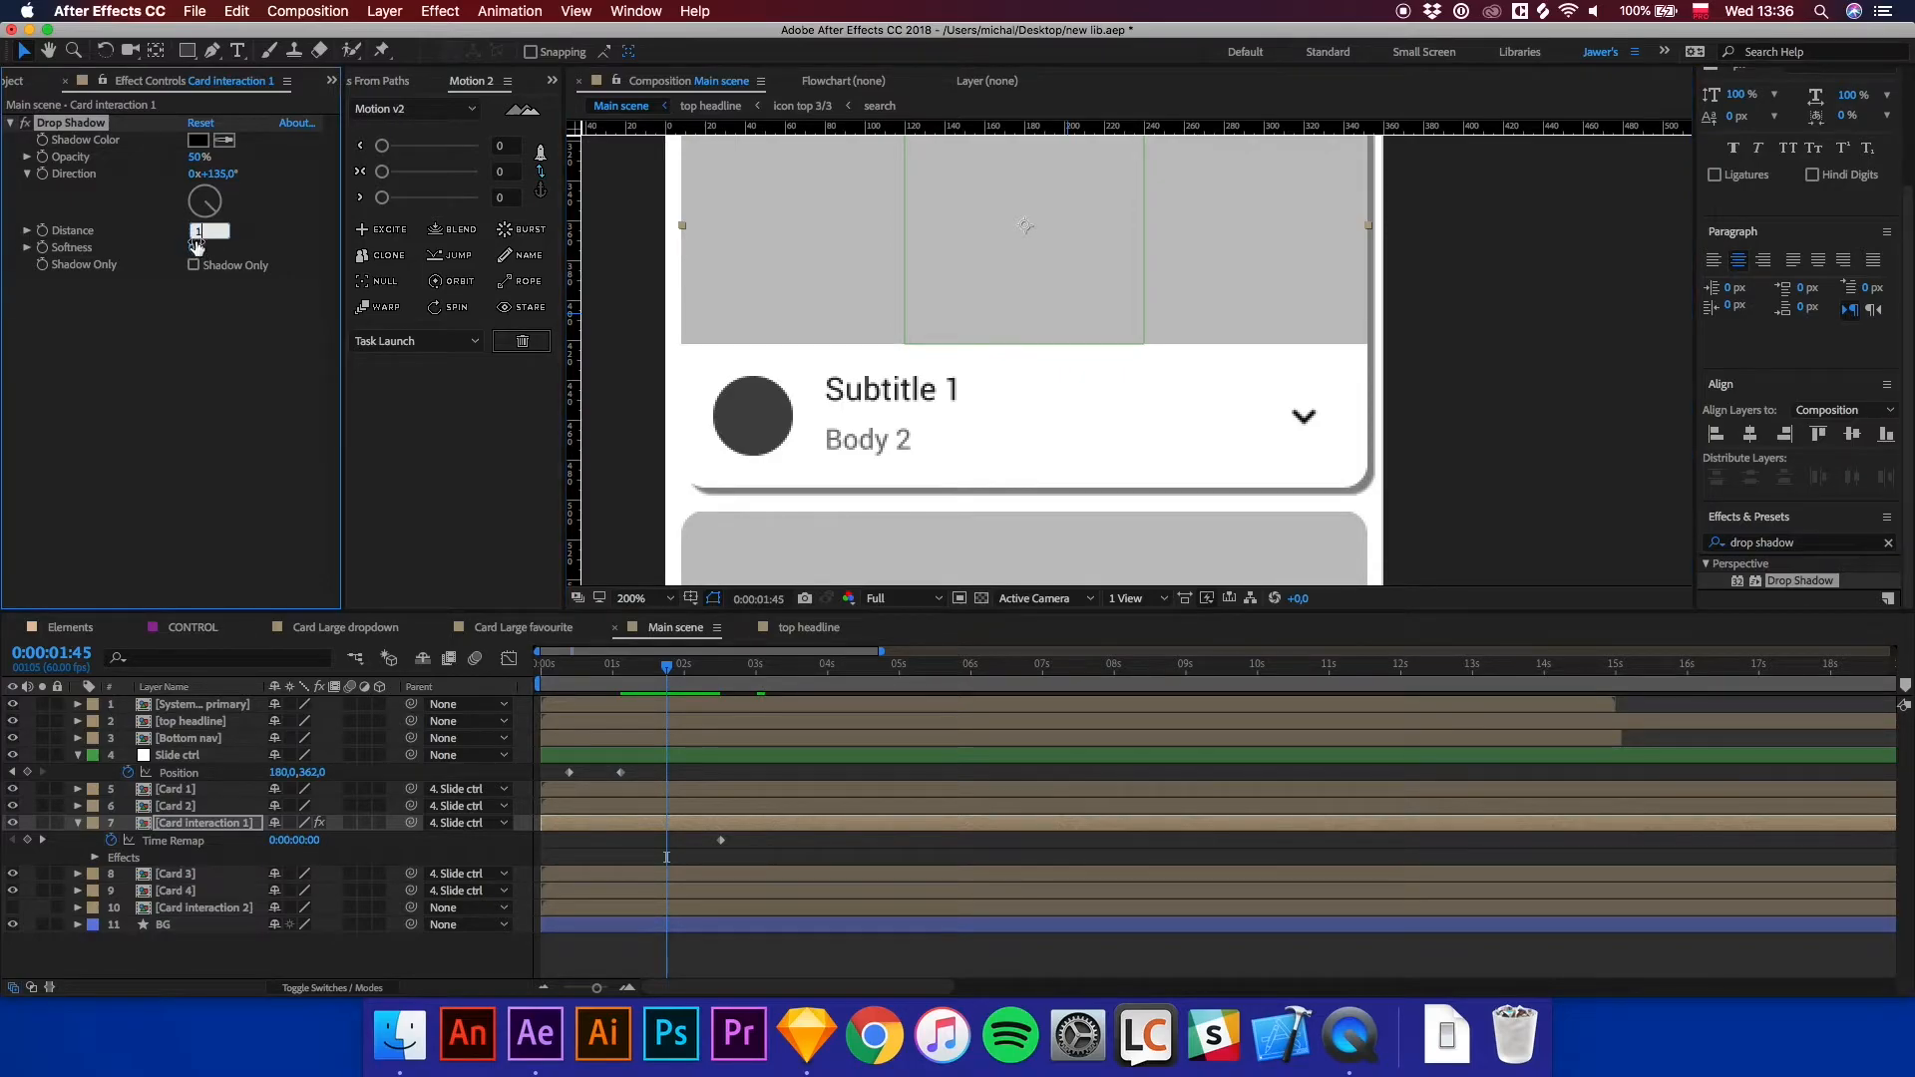
pyautogui.press('Tab')
pyautogui.write('10')
pyautogui.press('Return')
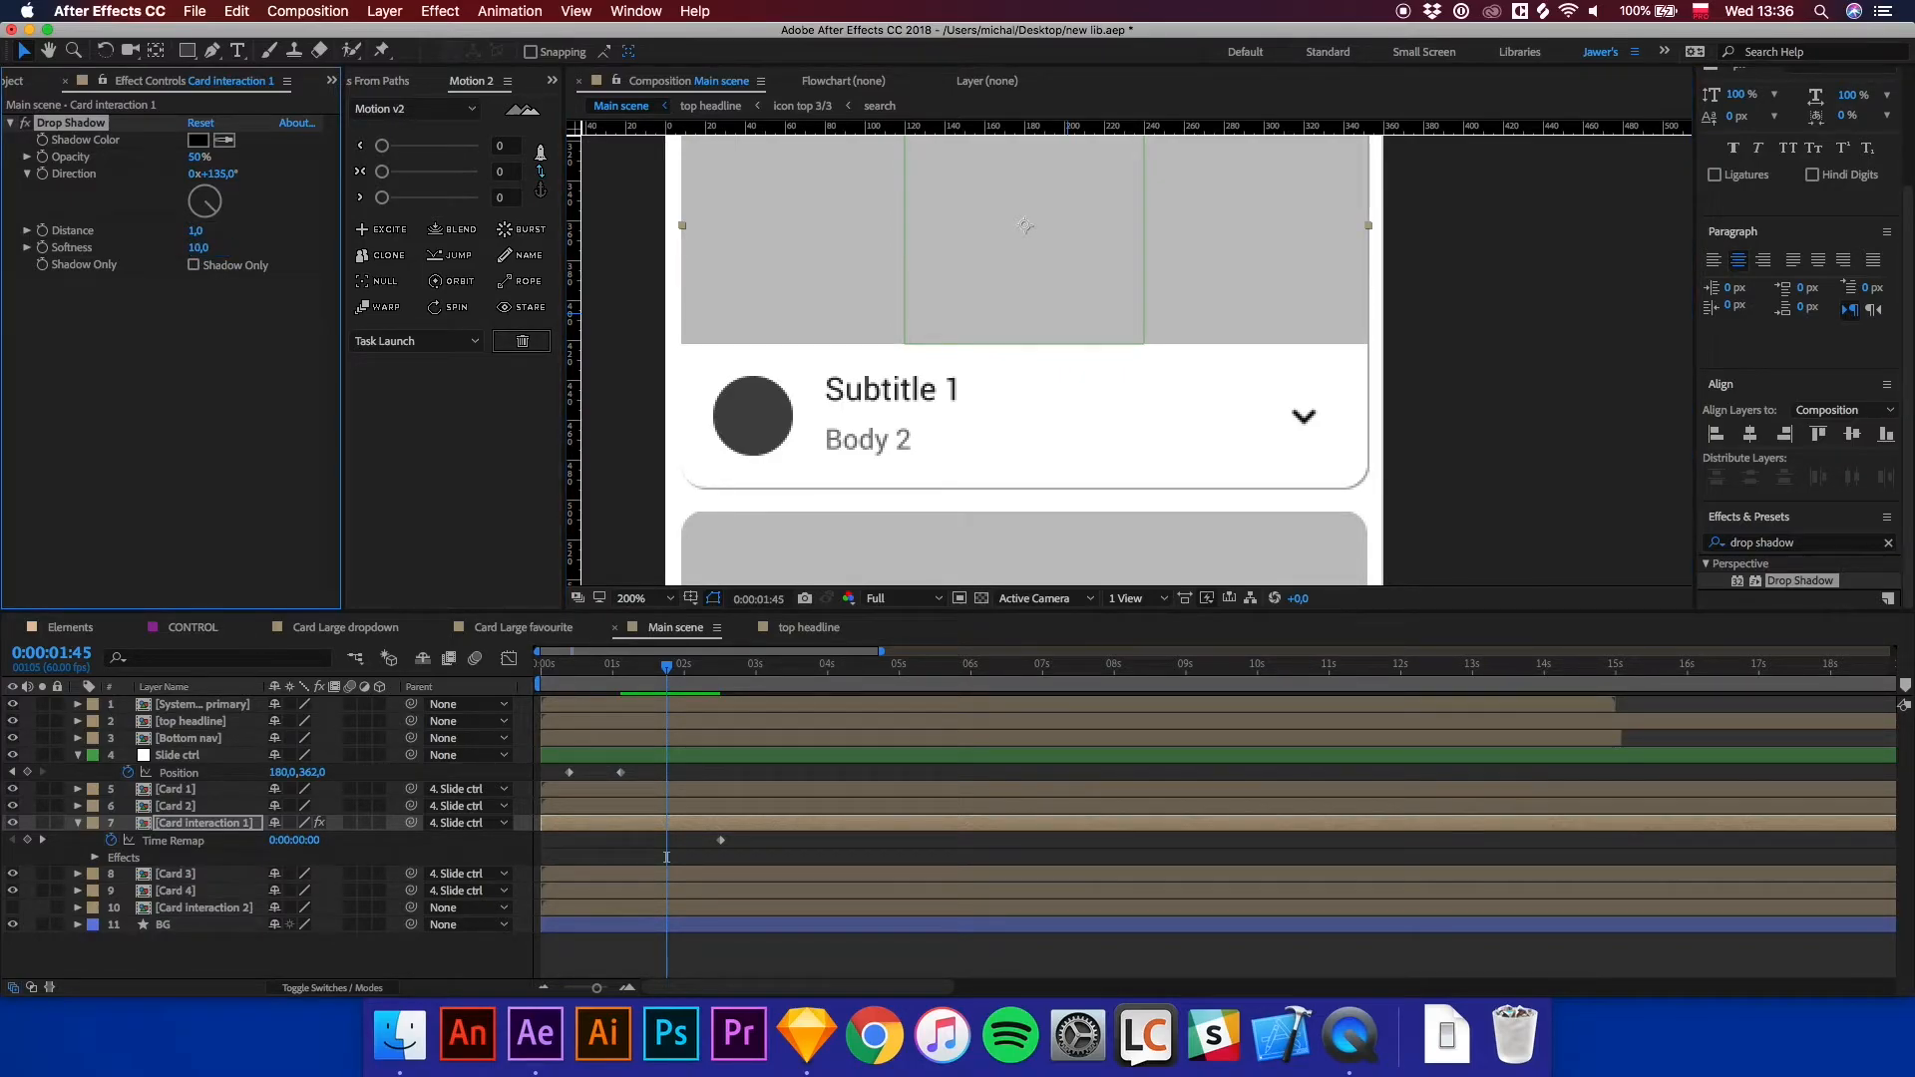
pyautogui.click(196, 247)
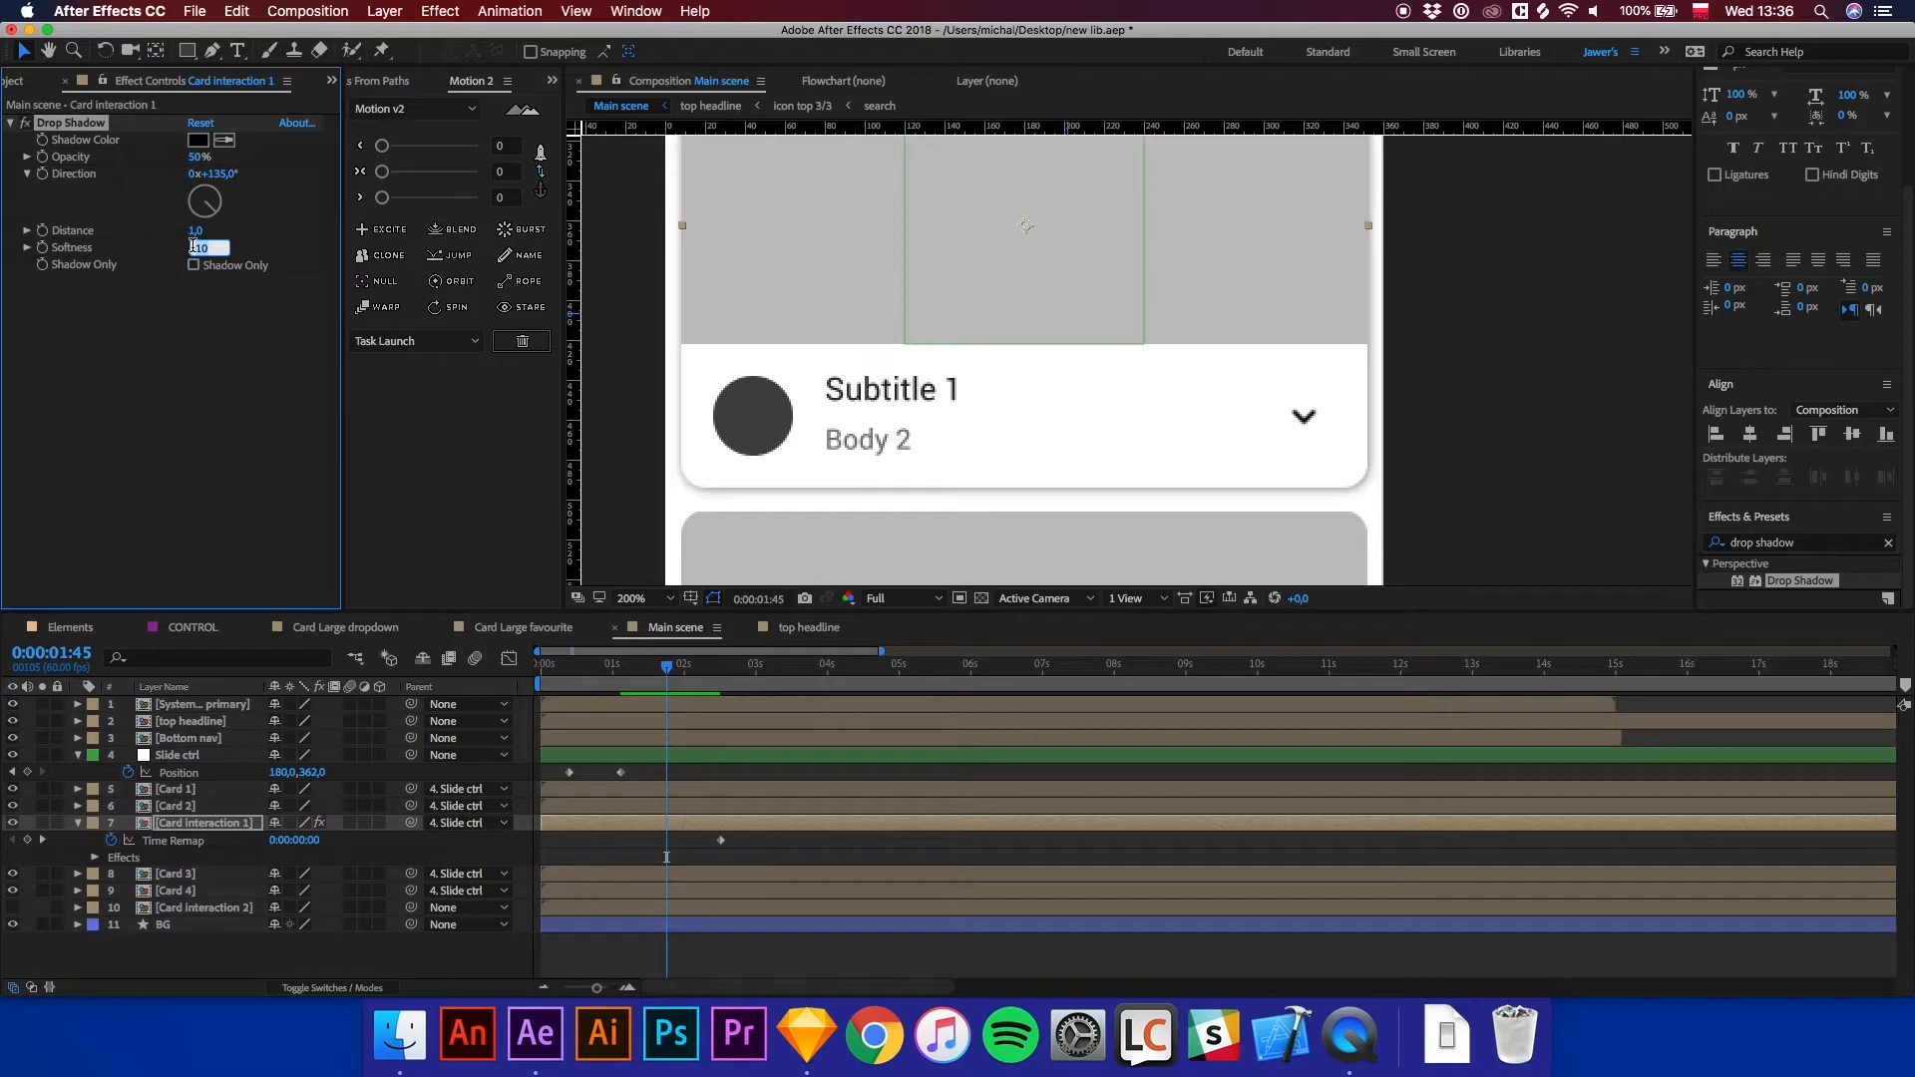
pyautogui.write('5,')
pyautogui.press('Return')
# Set the drop shadow's Opacity to 25% and Direction to 167°.
pyautogui.click(198, 158)
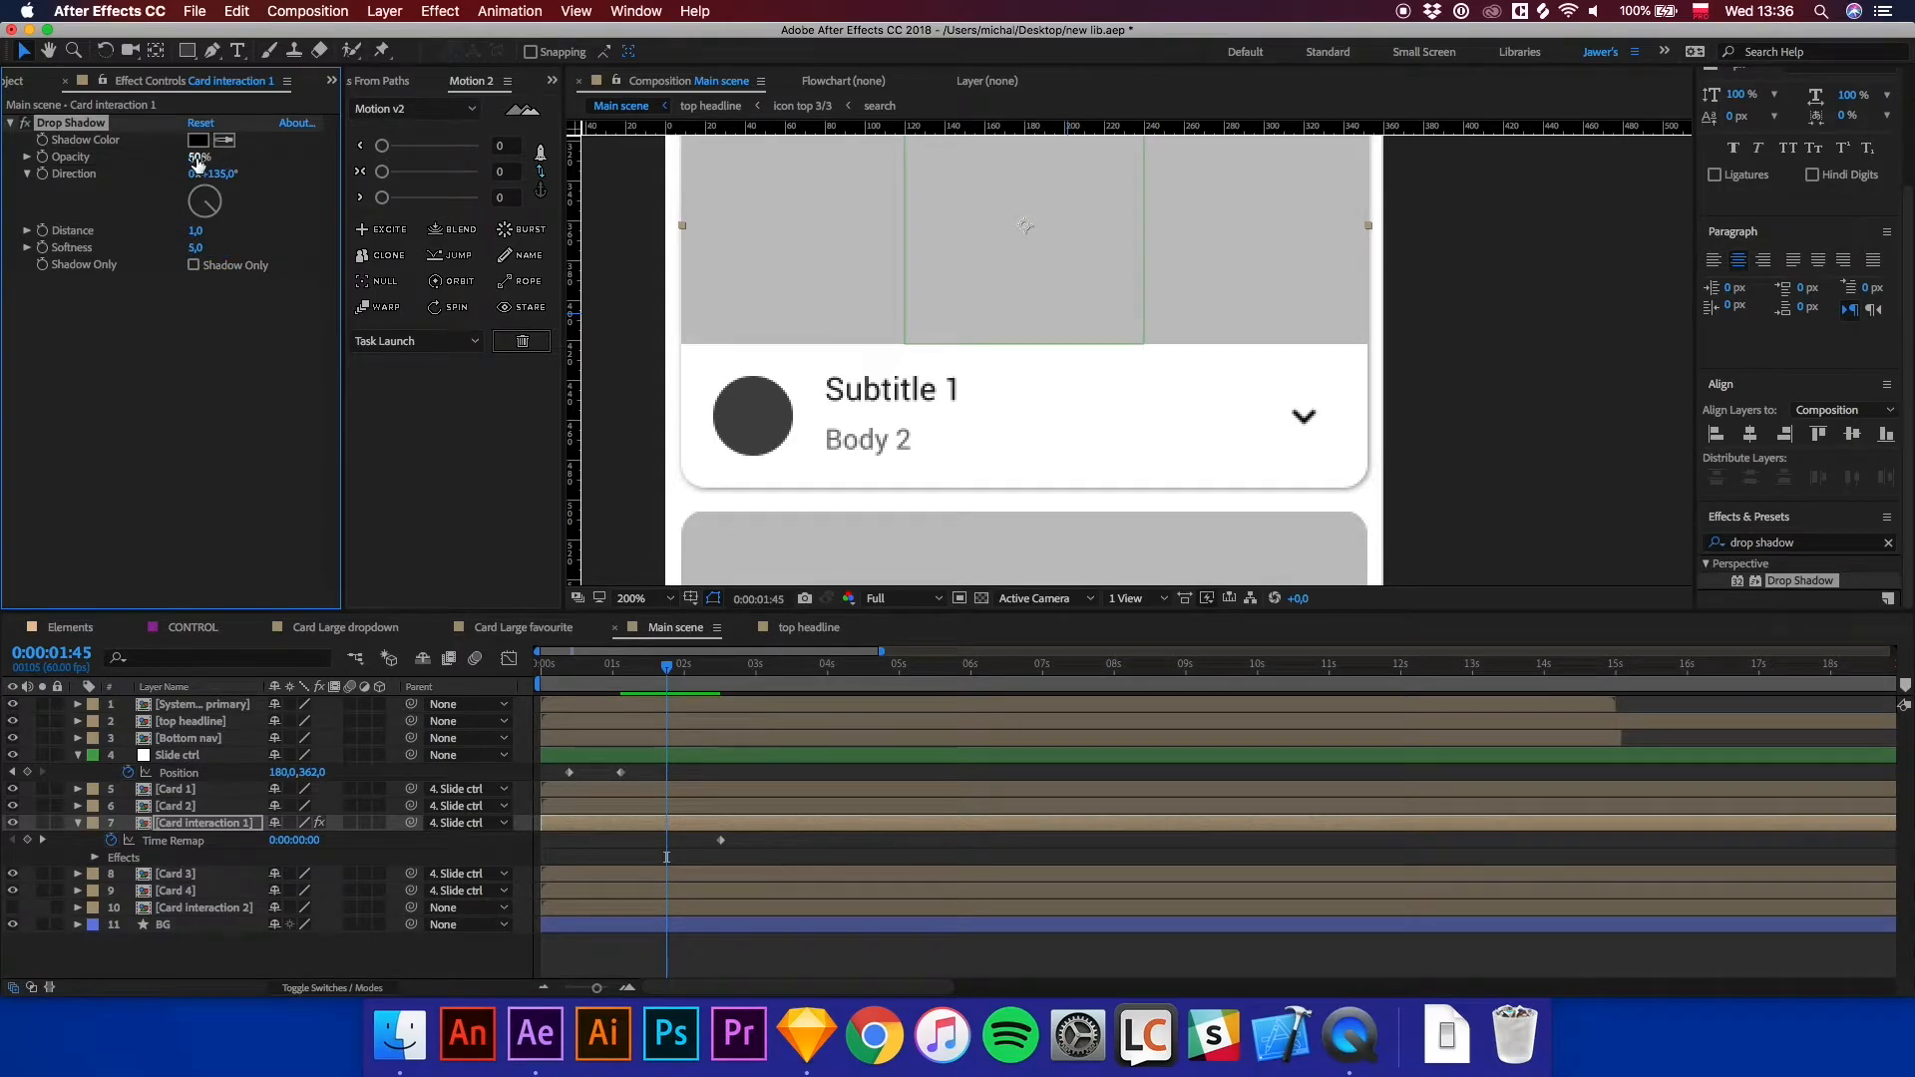
pyautogui.write('25')
pyautogui.press('Return')
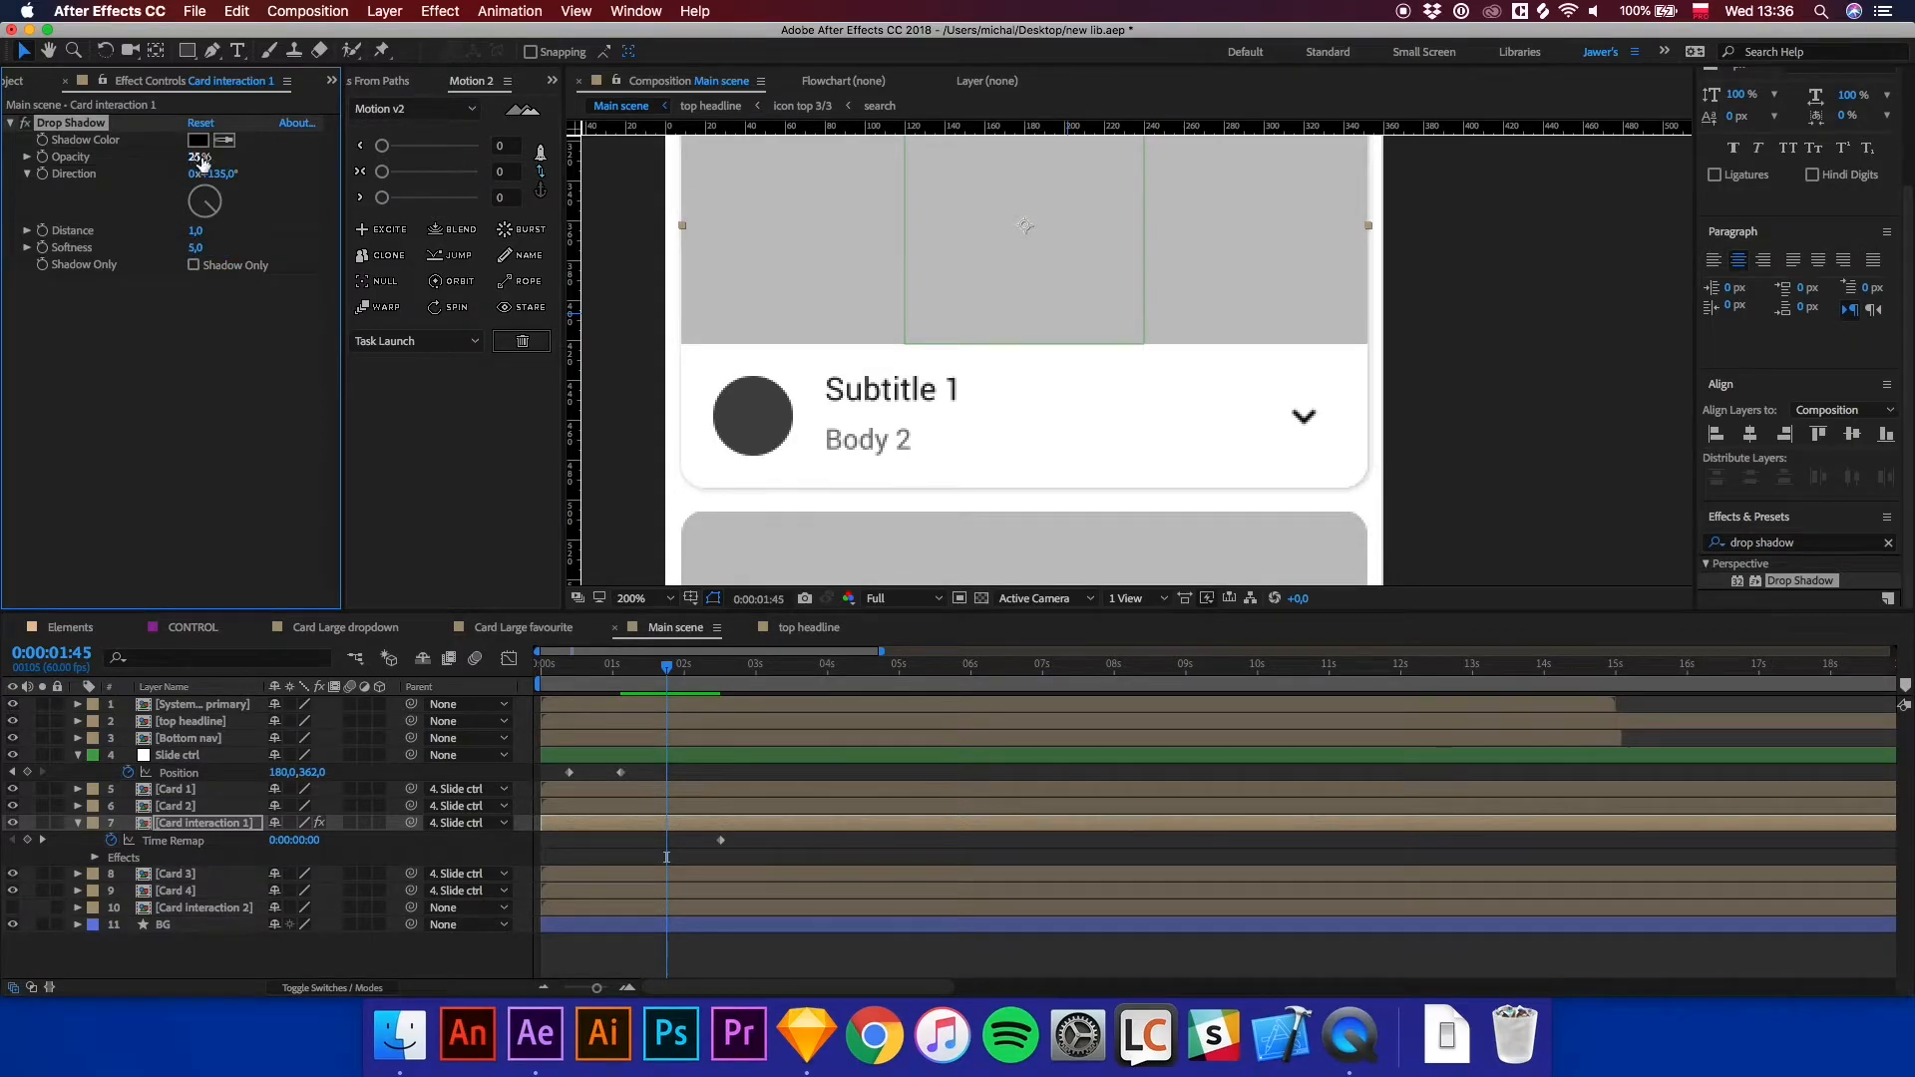
pyautogui.moveTo(204, 197); pyautogui.dragTo(209, 213)
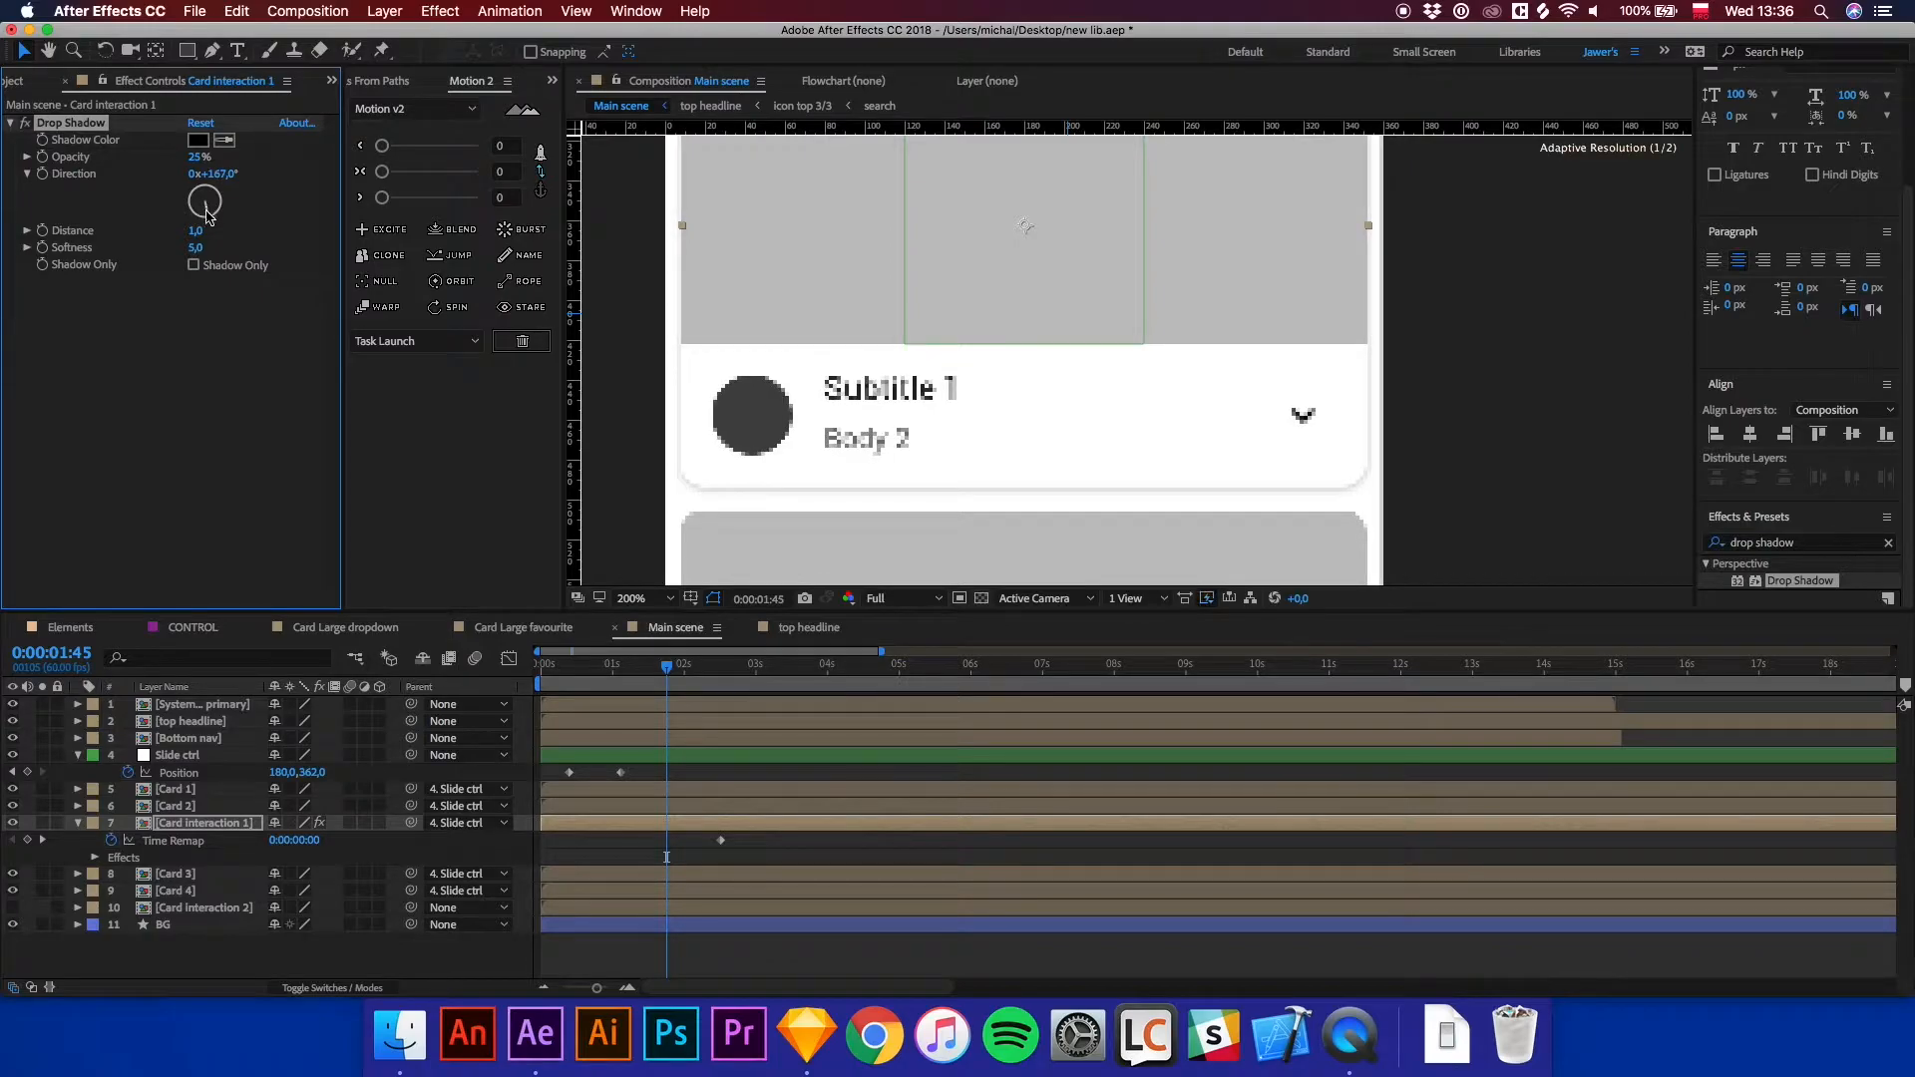
pyautogui.press(',')
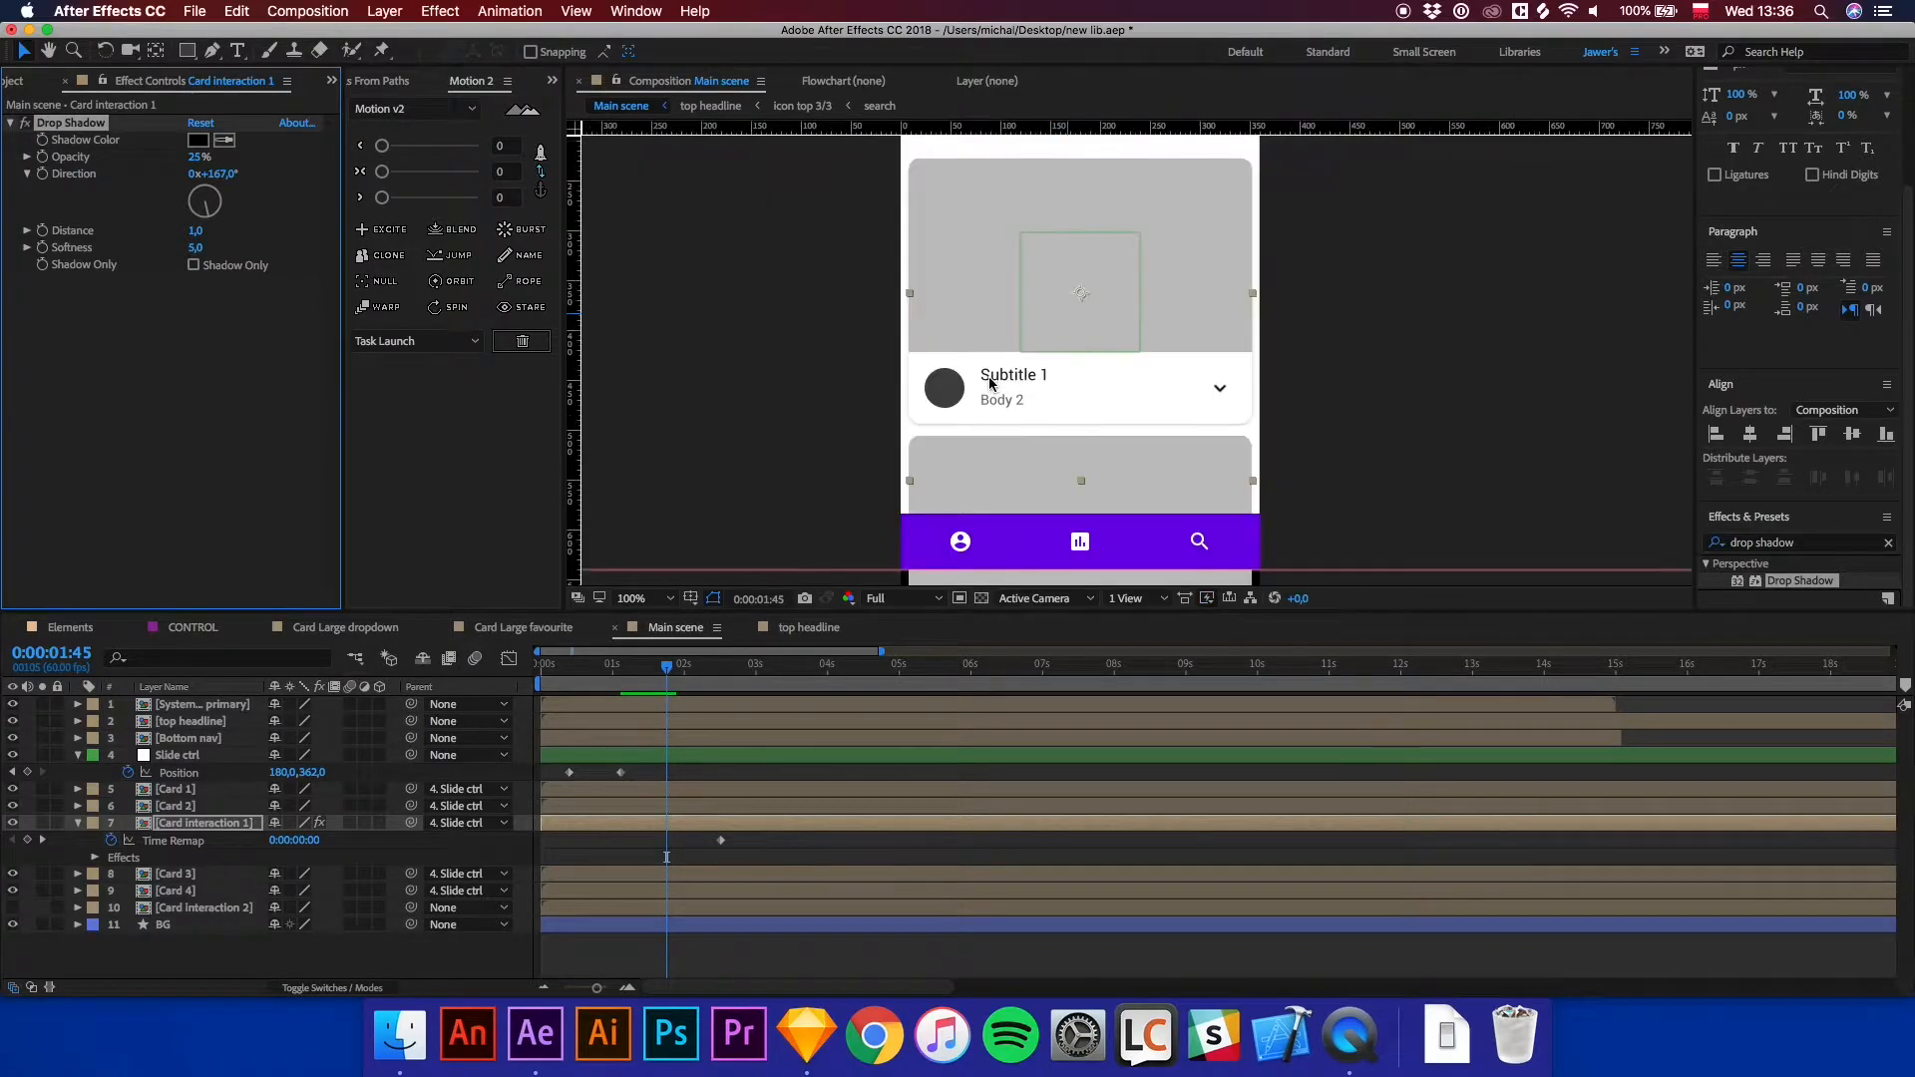
# Set the drop shadow's Softness to 10.
pyautogui.press(',')
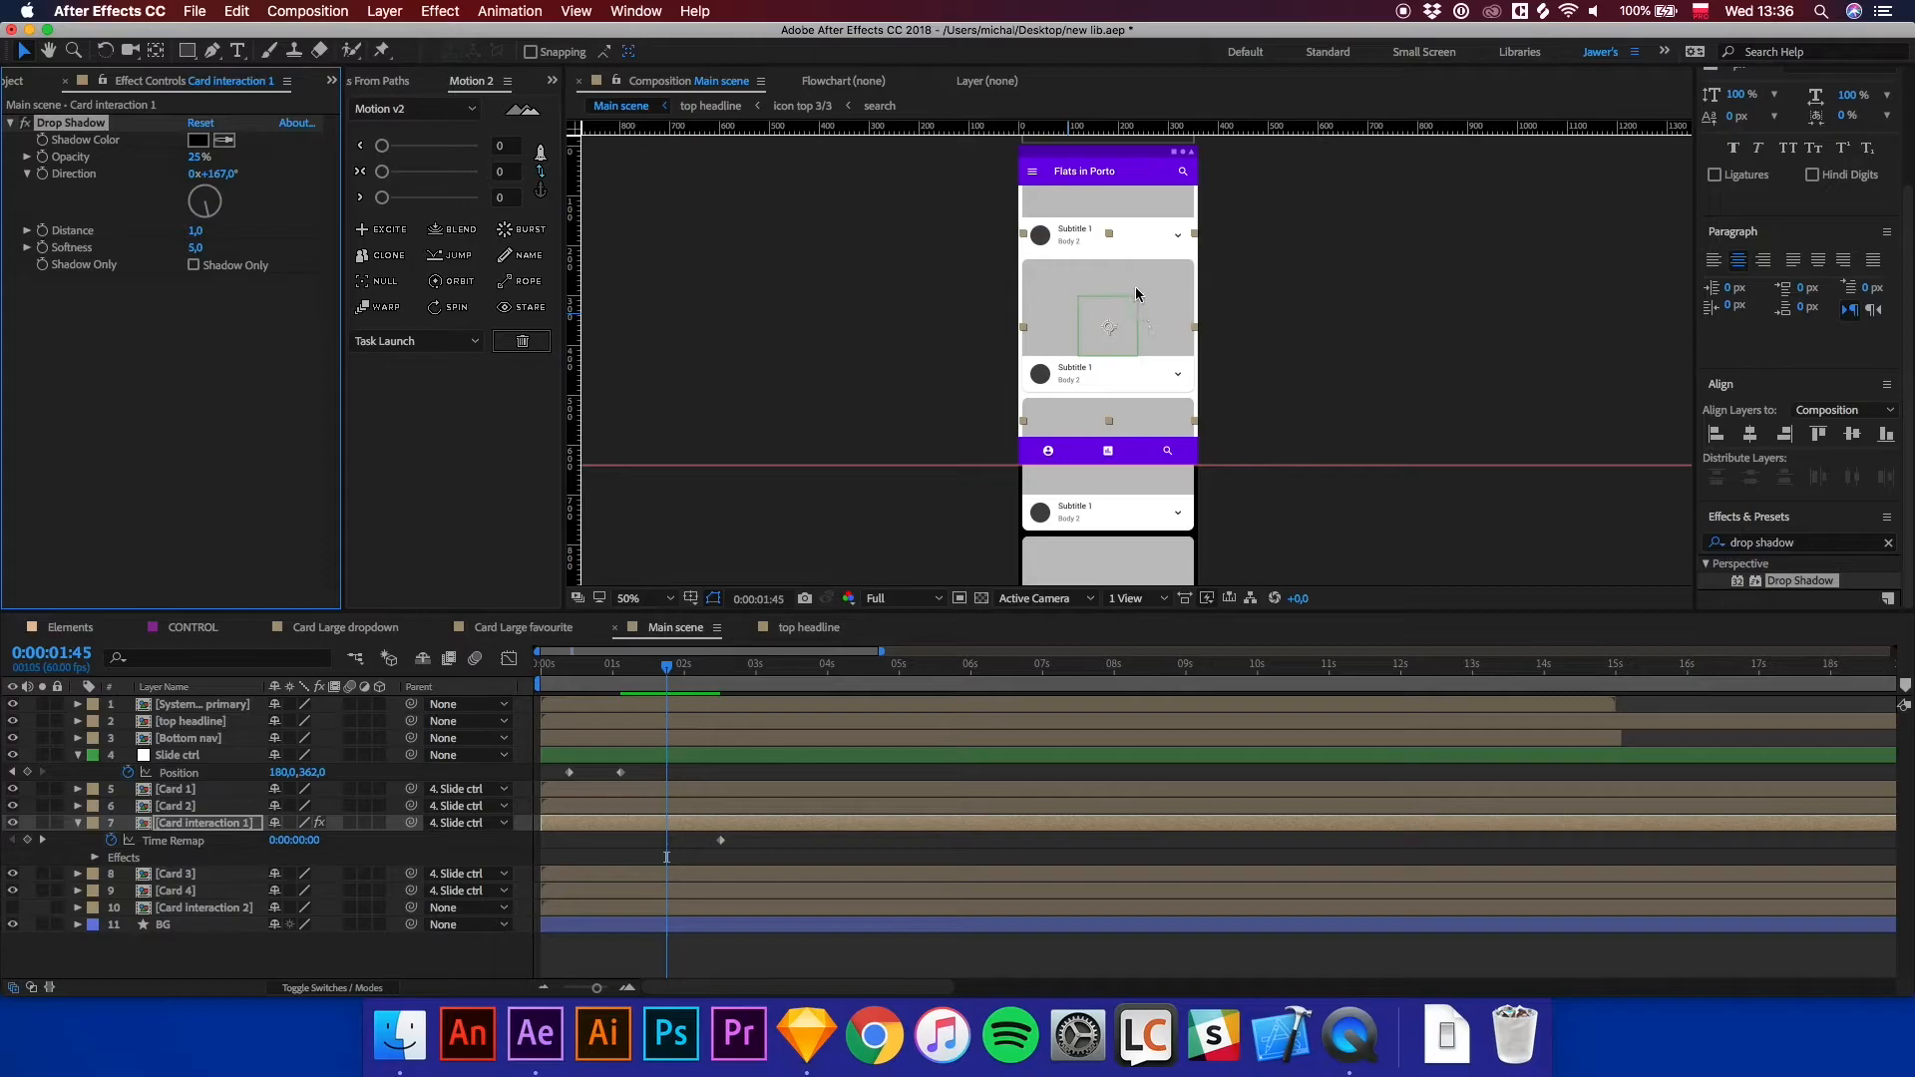
pyautogui.click(196, 249)
pyautogui.press('Return')
pyautogui.press('.')
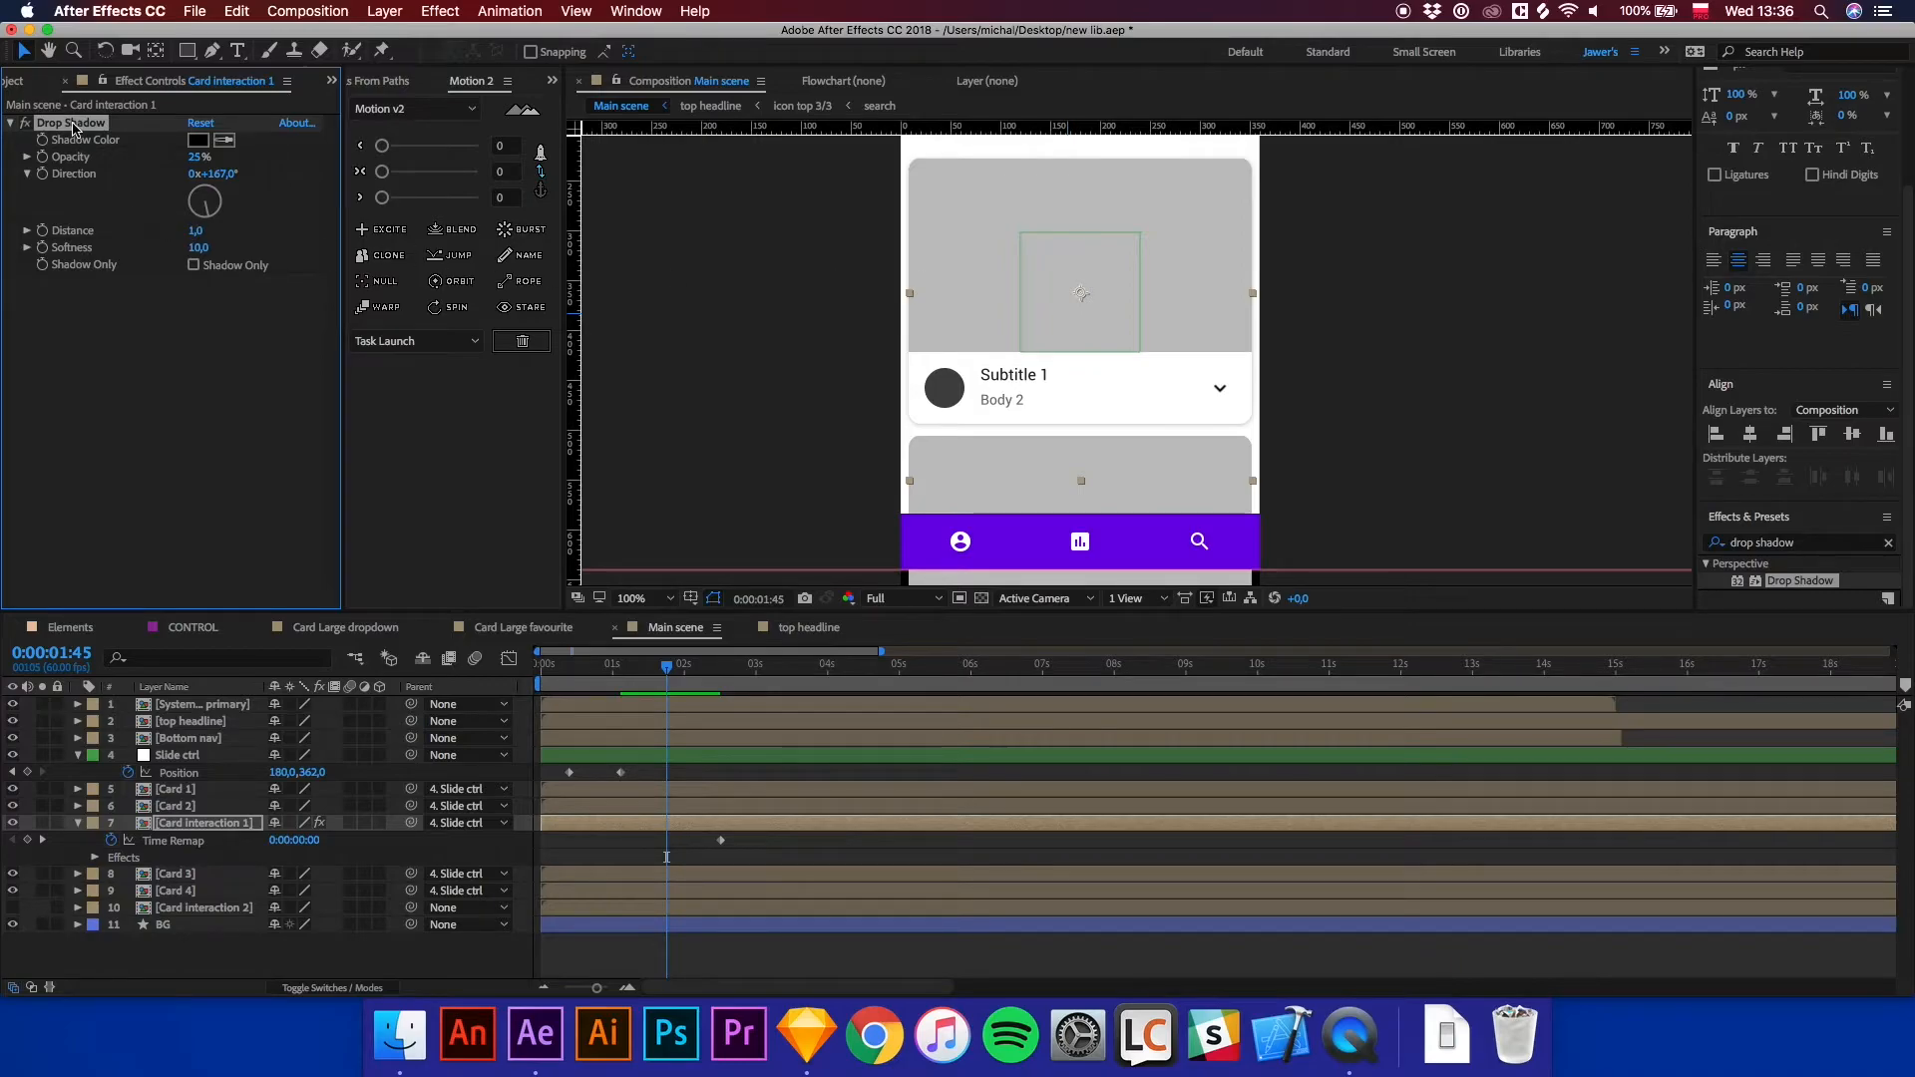
# Paste the Drop Shadow effect onto the Card 1, Card 2, Card 3 and Card 4 layers.
pyautogui.click(191, 789)
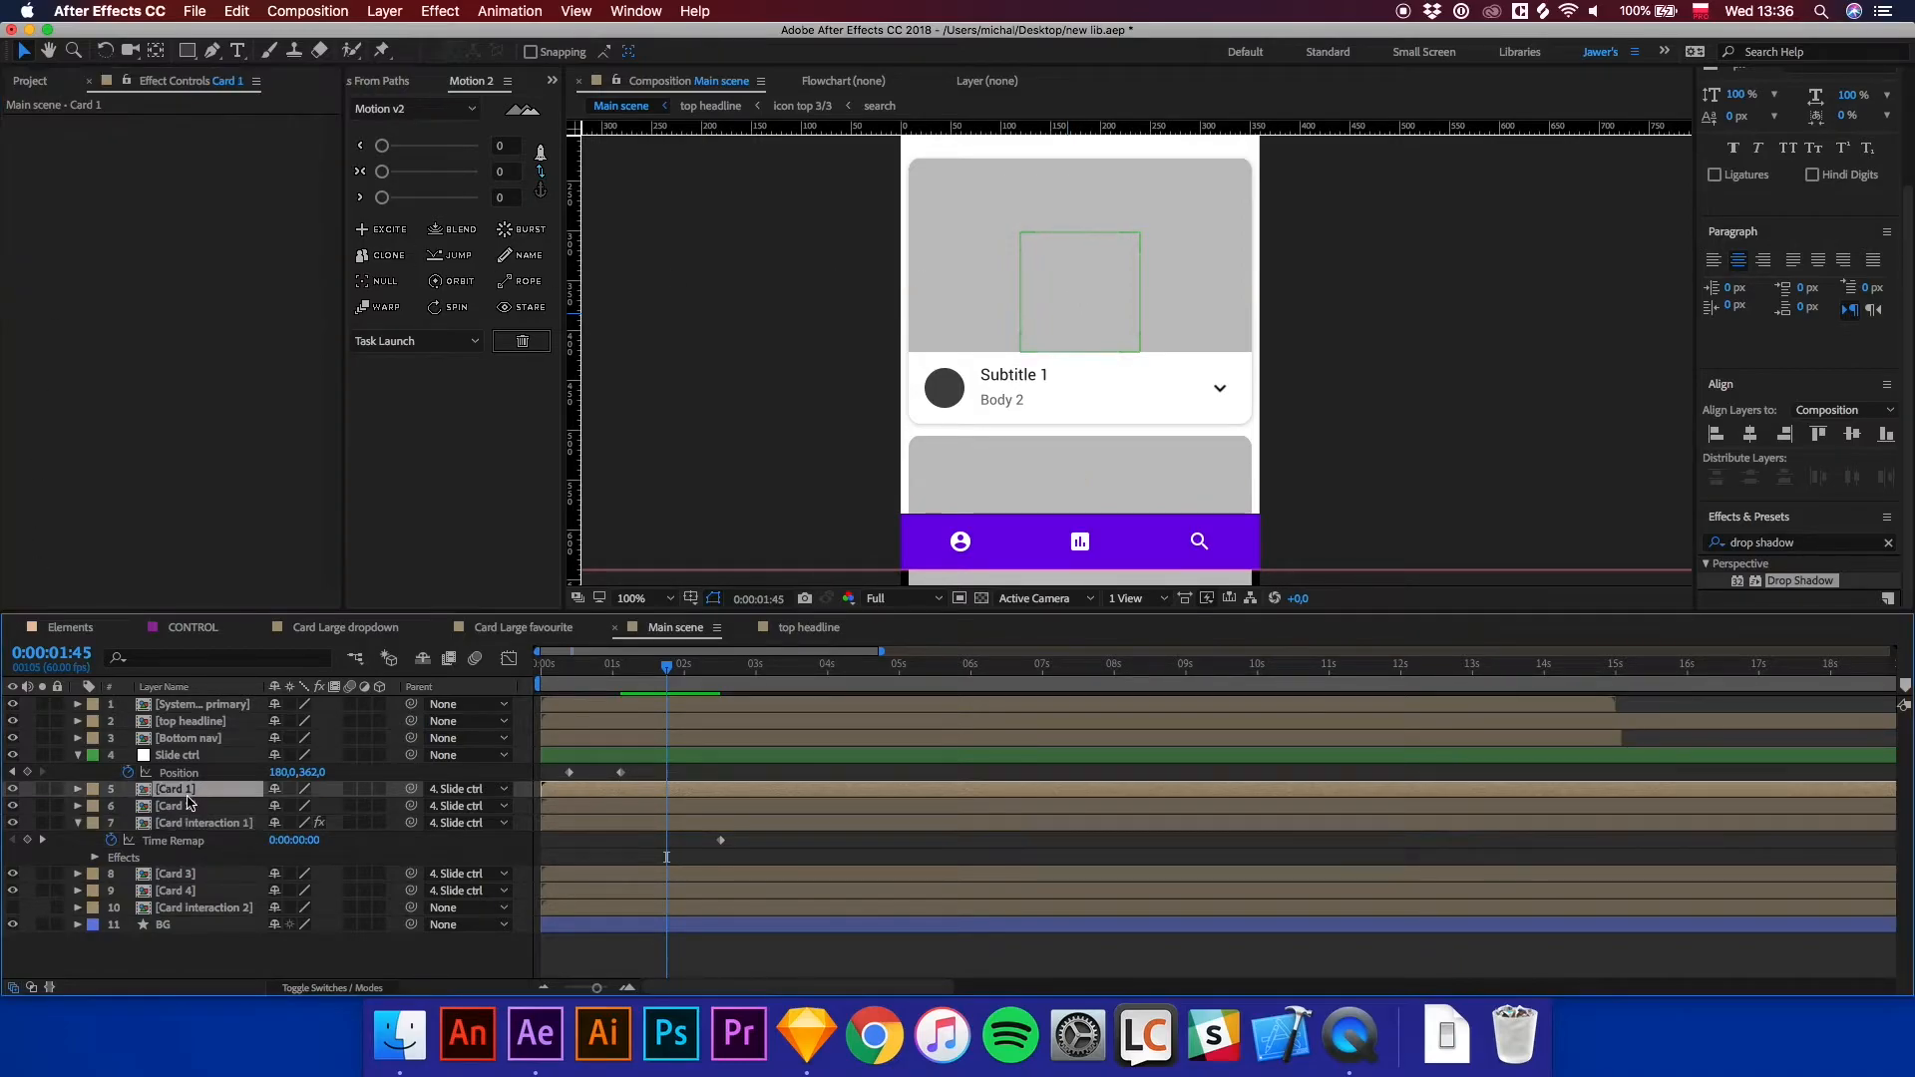
pyautogui.keyDown('shift'); pyautogui.click(187, 806); pyautogui.keyUp('shift')
pyautogui.keyDown('super'); pyautogui.click(179, 890); pyautogui.keyUp('super')
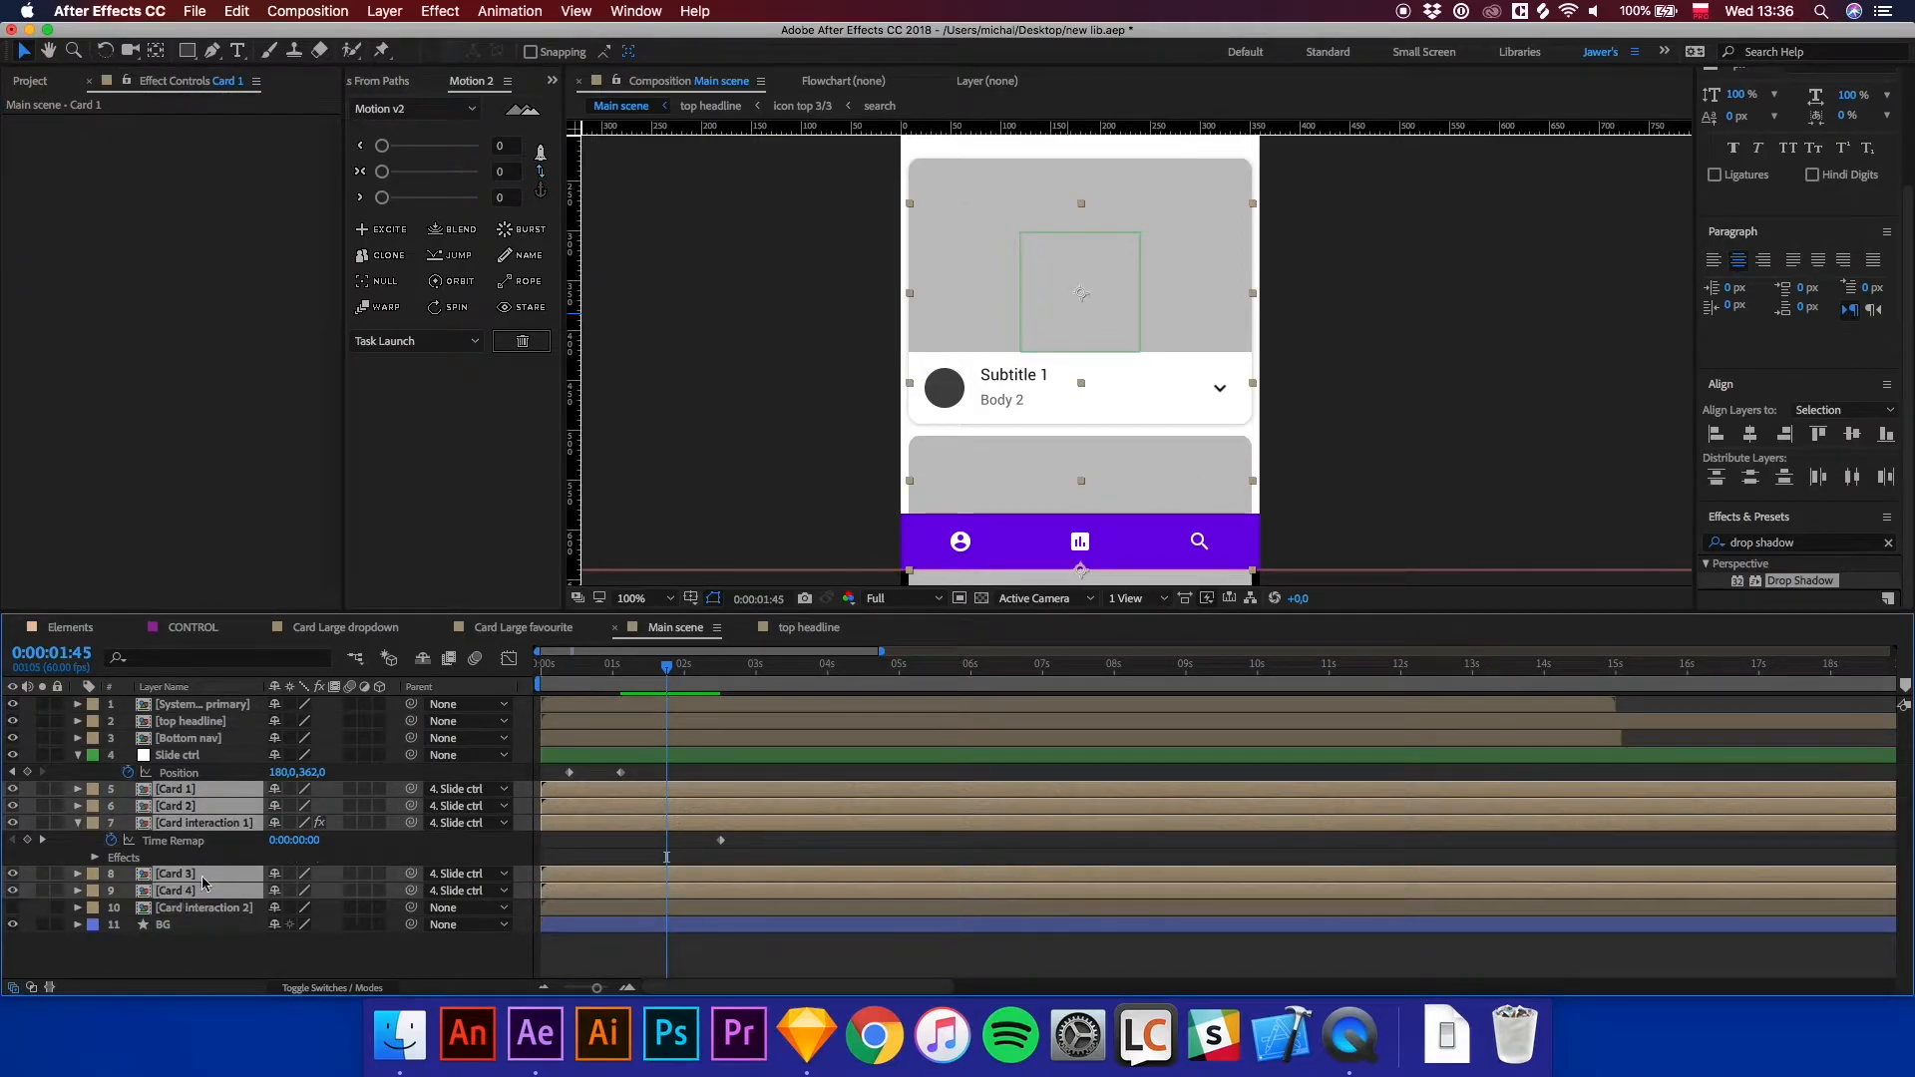
pyautogui.keyDown('super'); pyautogui.click(216, 825); pyautogui.keyUp('super')
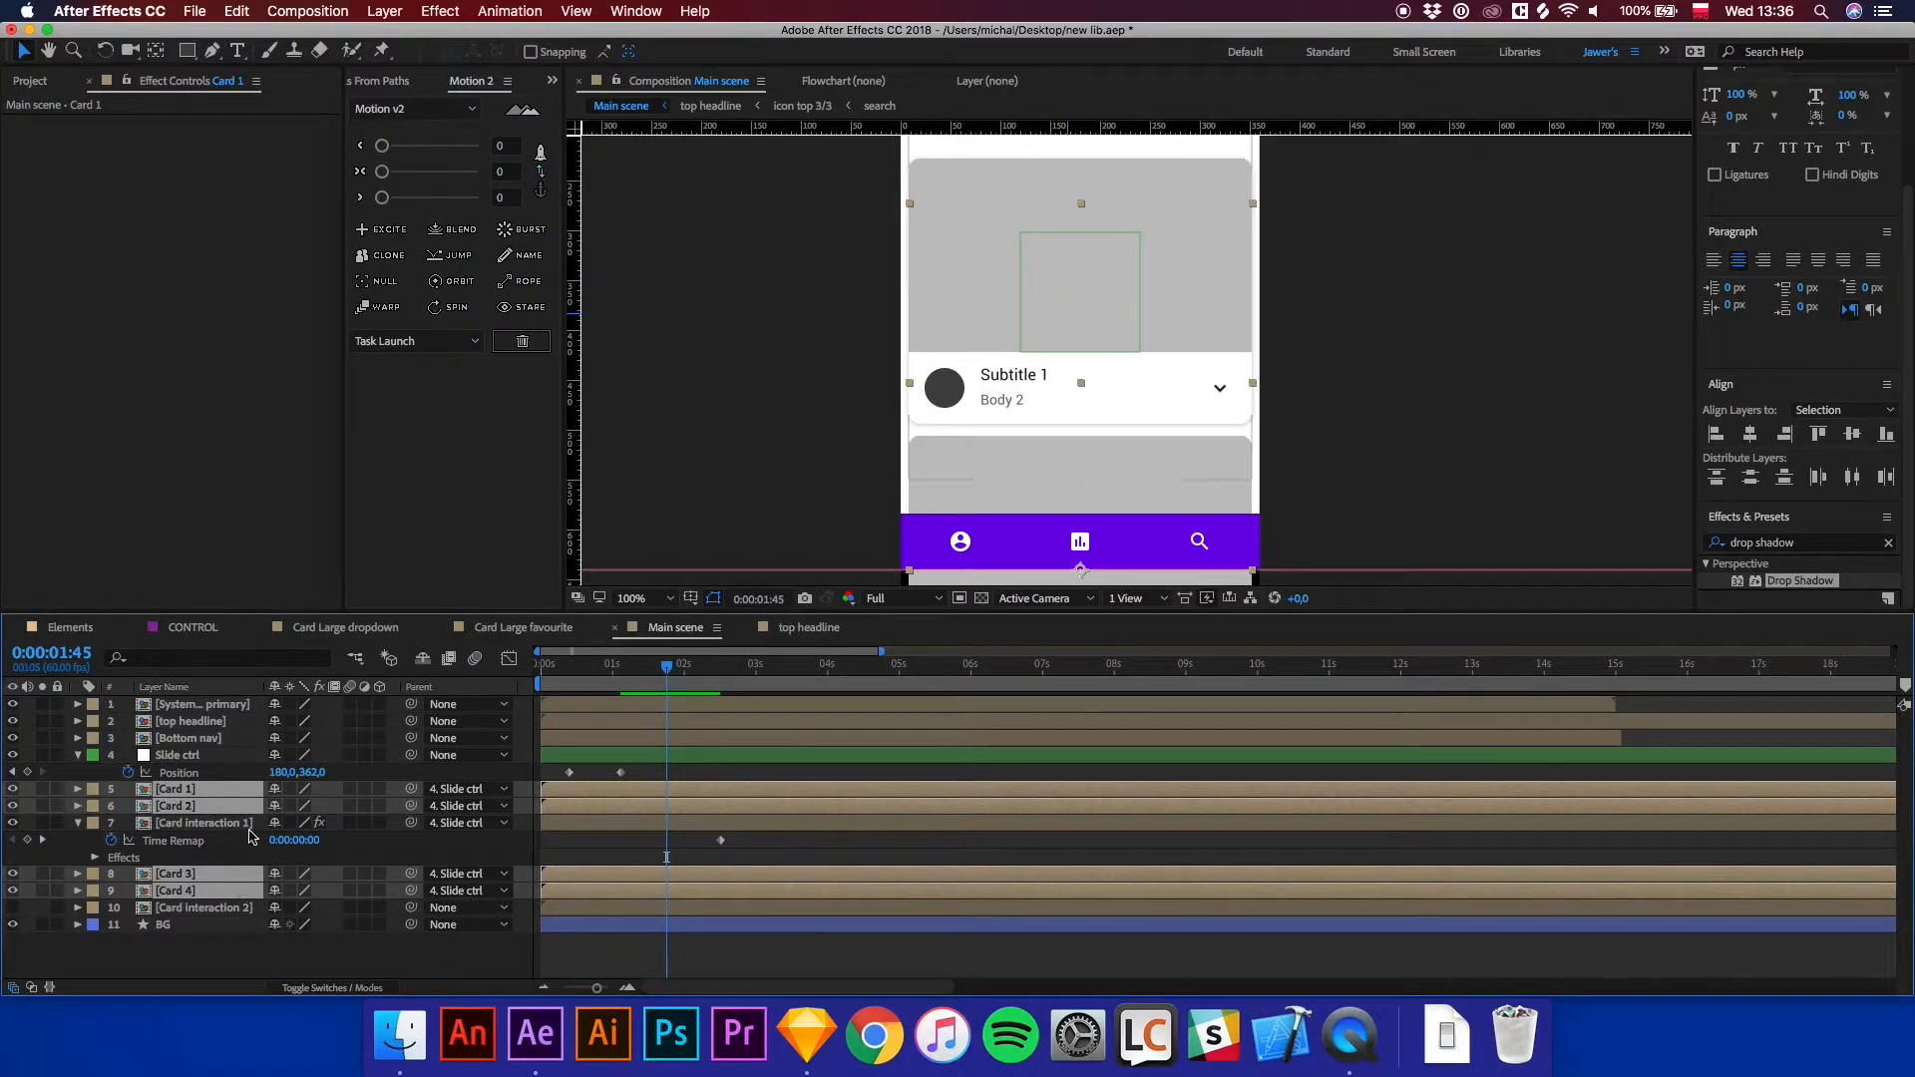
pyautogui.press('super+v')
# Apply Easy Ease to both Position keyframes of the Slide ctrl layer.
pyautogui.click(1384, 313)
pyautogui.press('space')
pyautogui.moveTo(1350, 214); pyautogui.dragTo(1351, 441)
pyautogui.press(',')
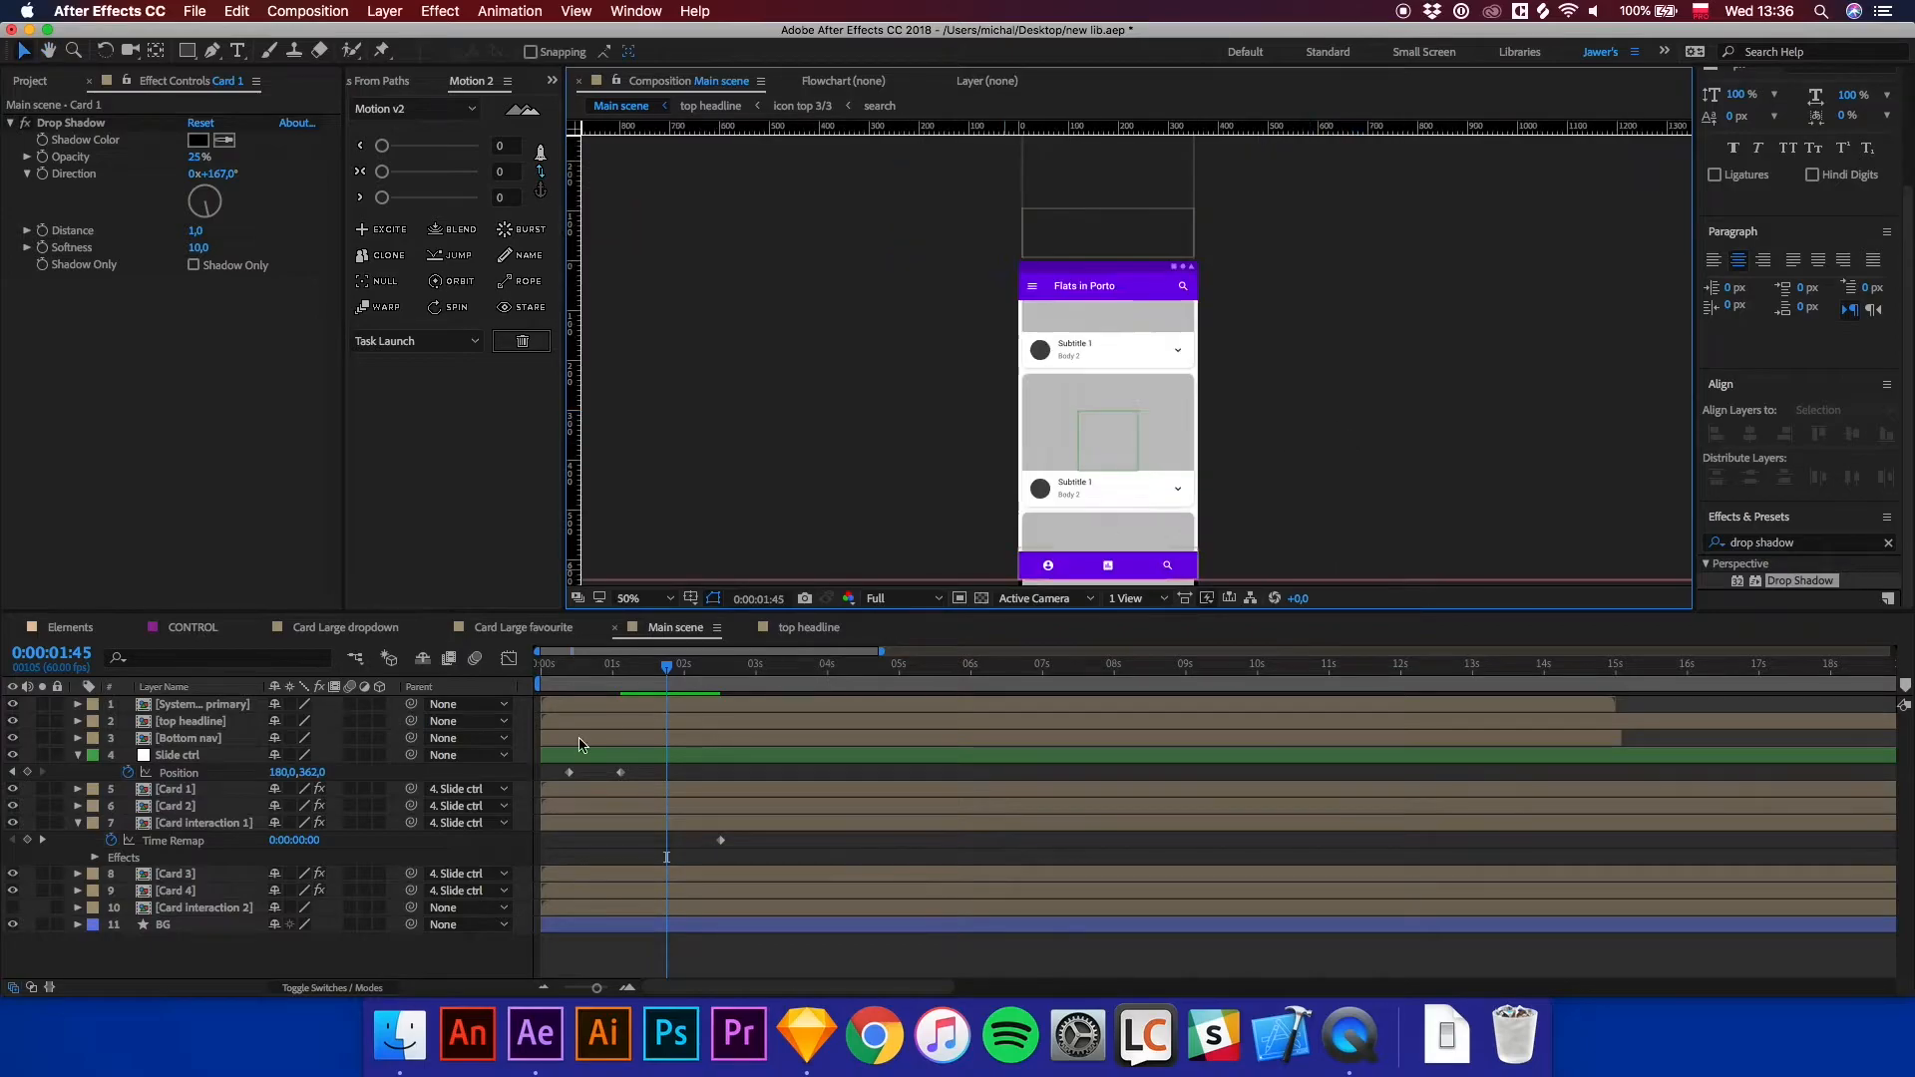
pyautogui.moveTo(596, 669); pyautogui.dragTo(569, 670)
pyautogui.moveTo(637, 767); pyautogui.dragTo(527, 777)
pyautogui.rightClick(573, 775)
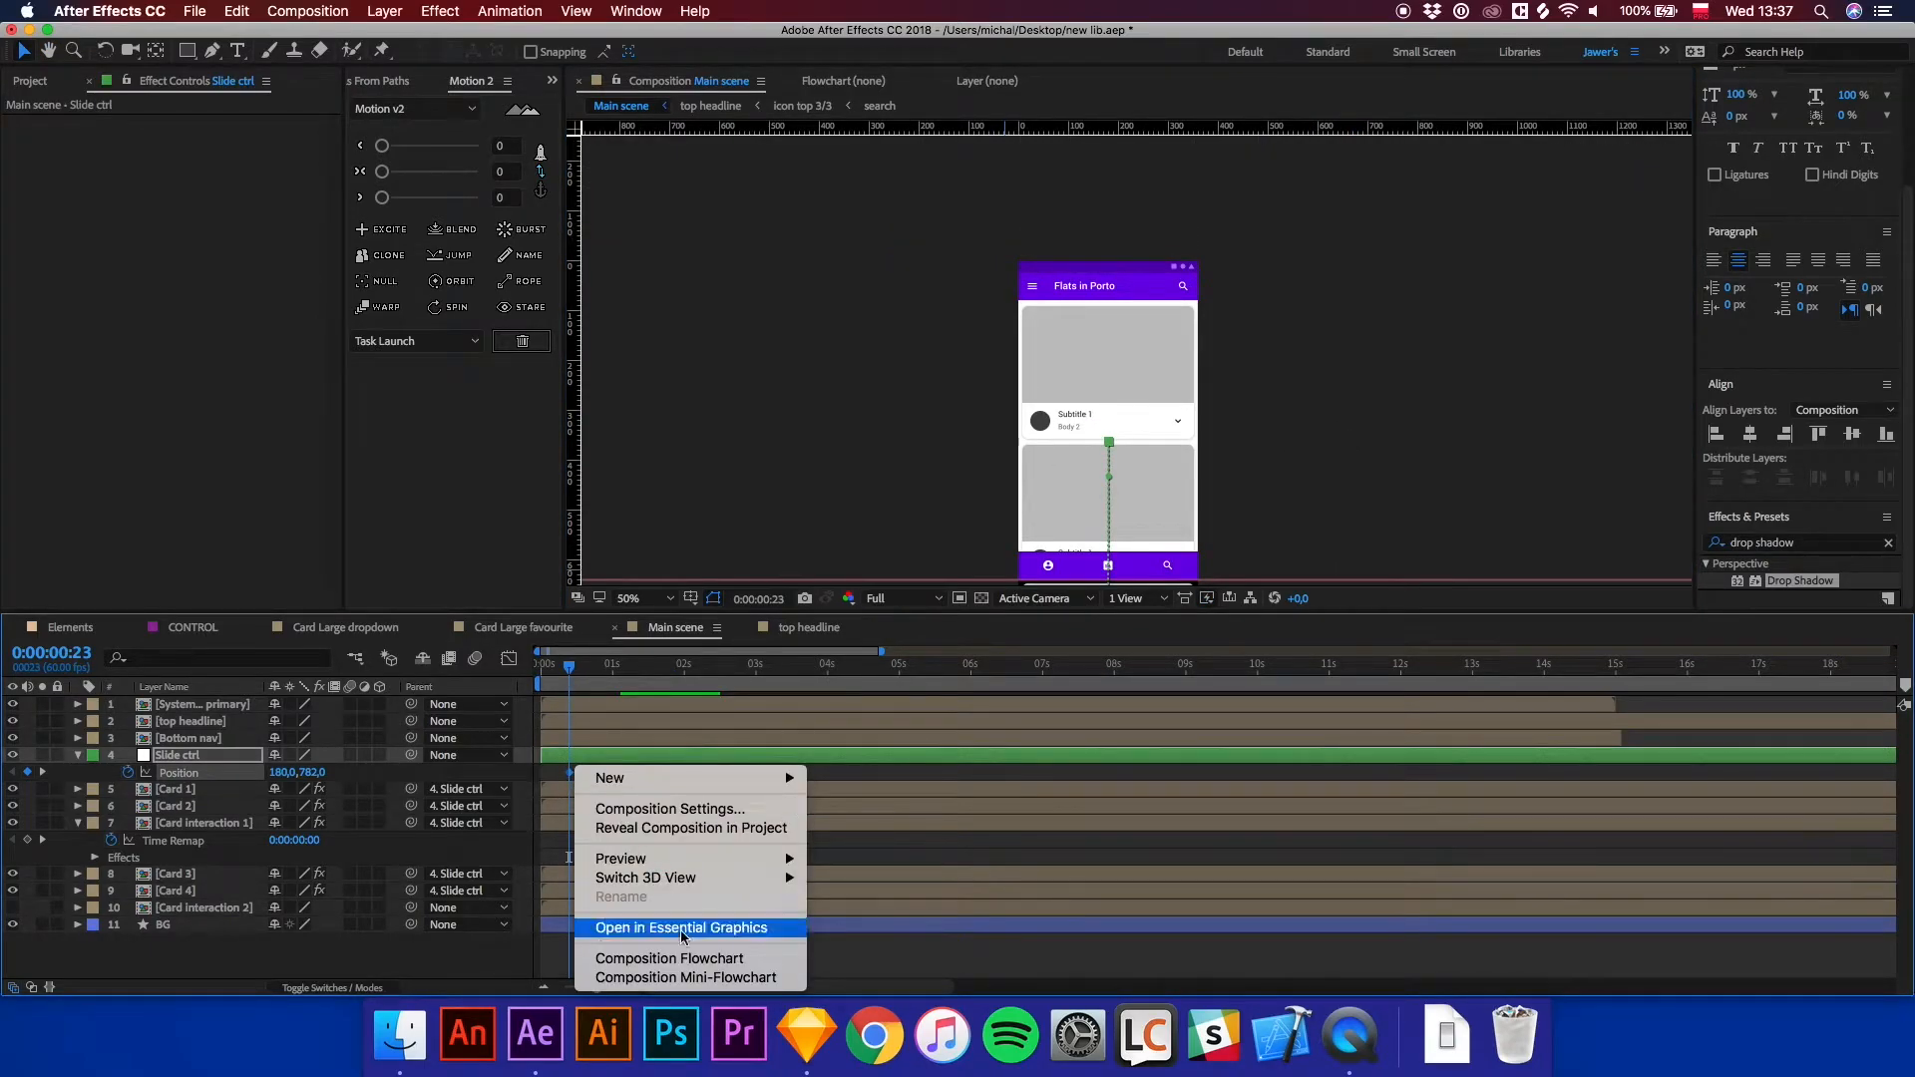
pyautogui.press('Escape')
pyautogui.rightClick(571, 777)
pyautogui.moveTo(698, 977)
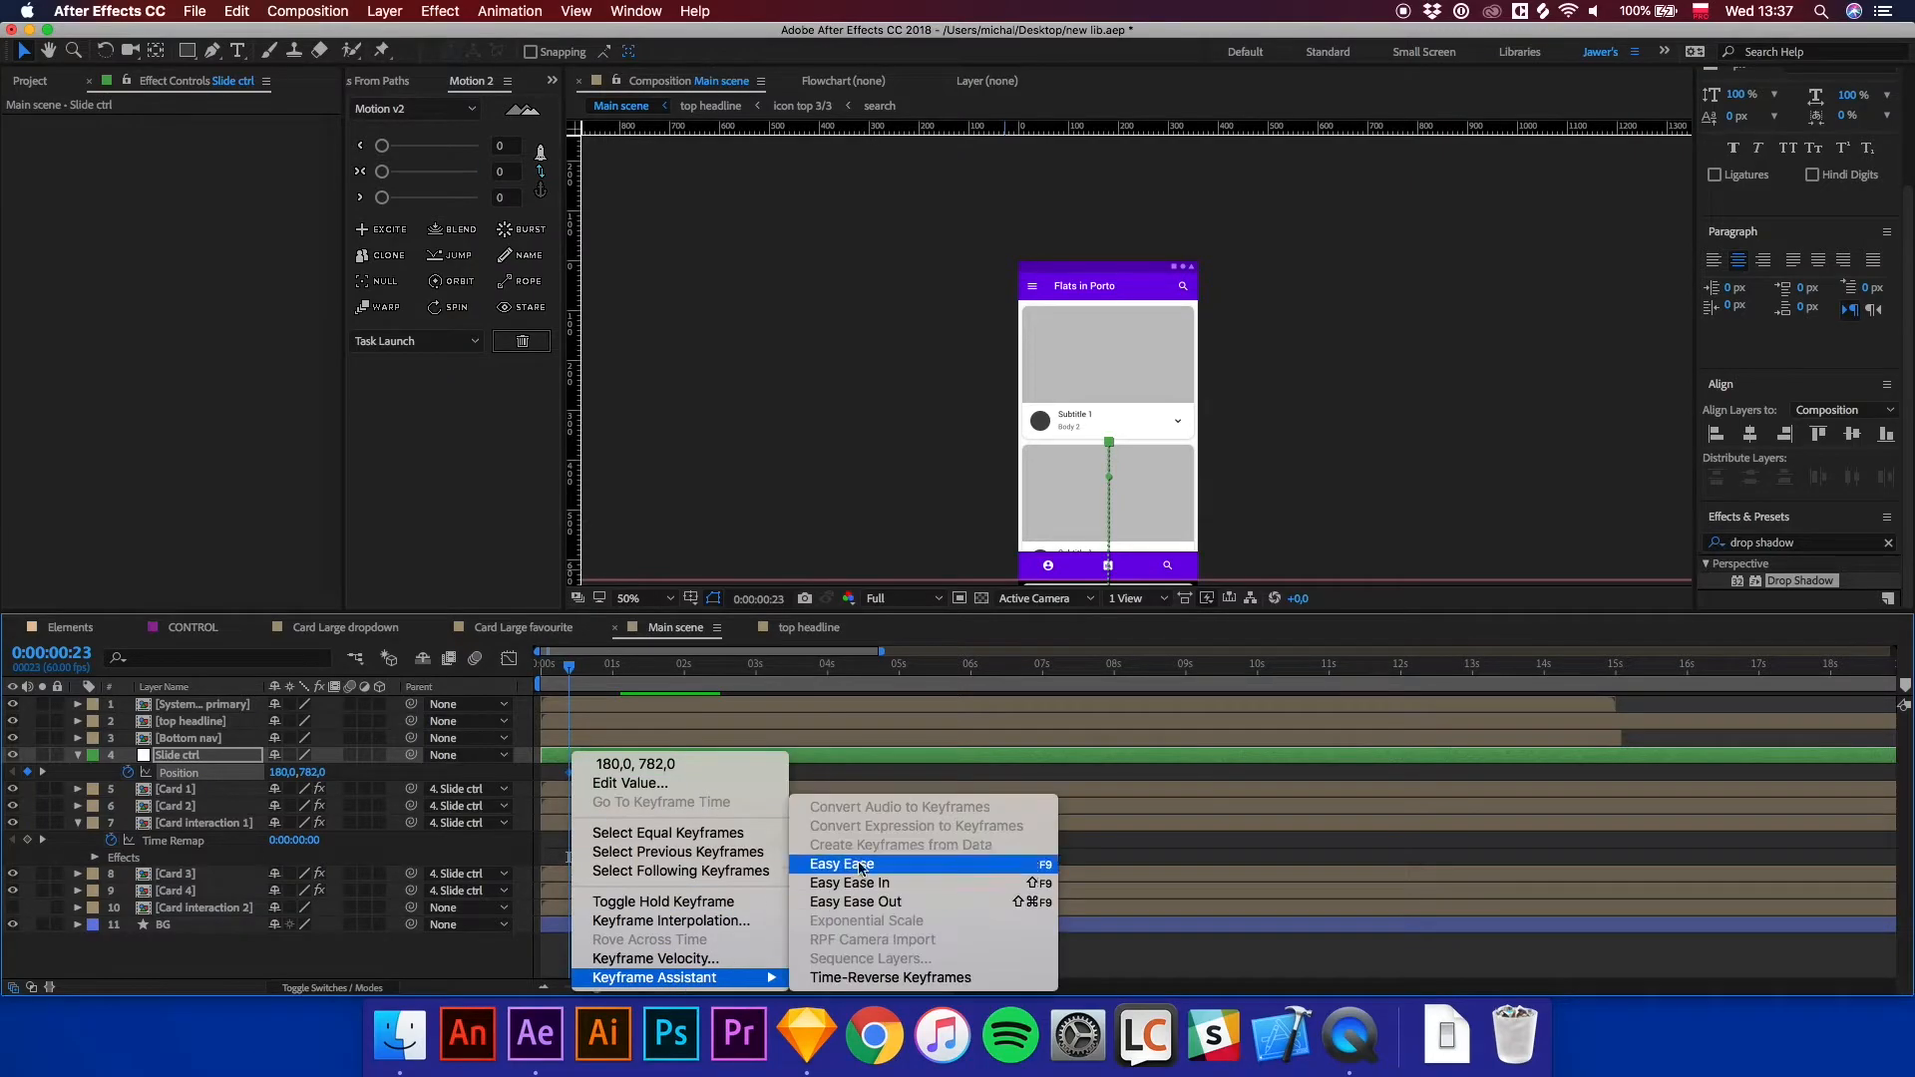
pyautogui.click(863, 868)
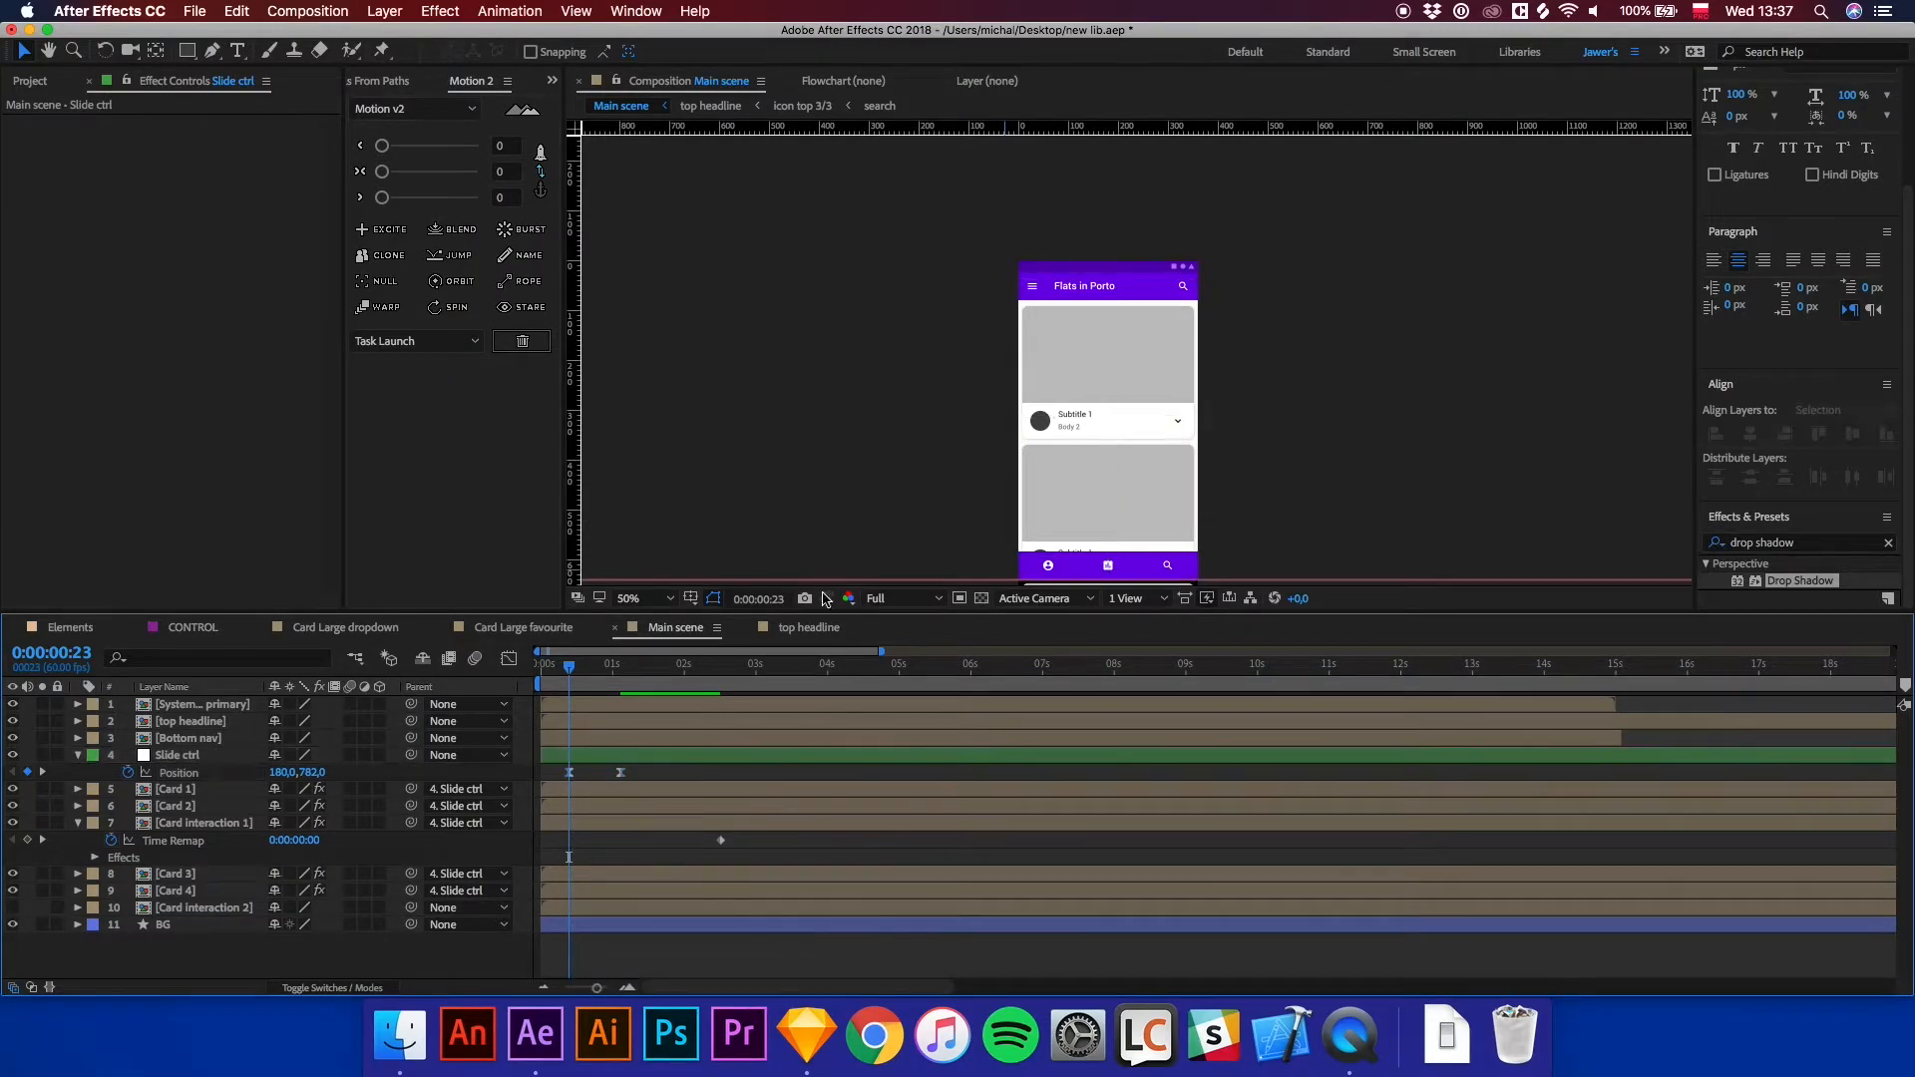
pyautogui.moveTo(1157, 496); pyautogui.dragTo(1147, 433)
pyautogui.press('Home')
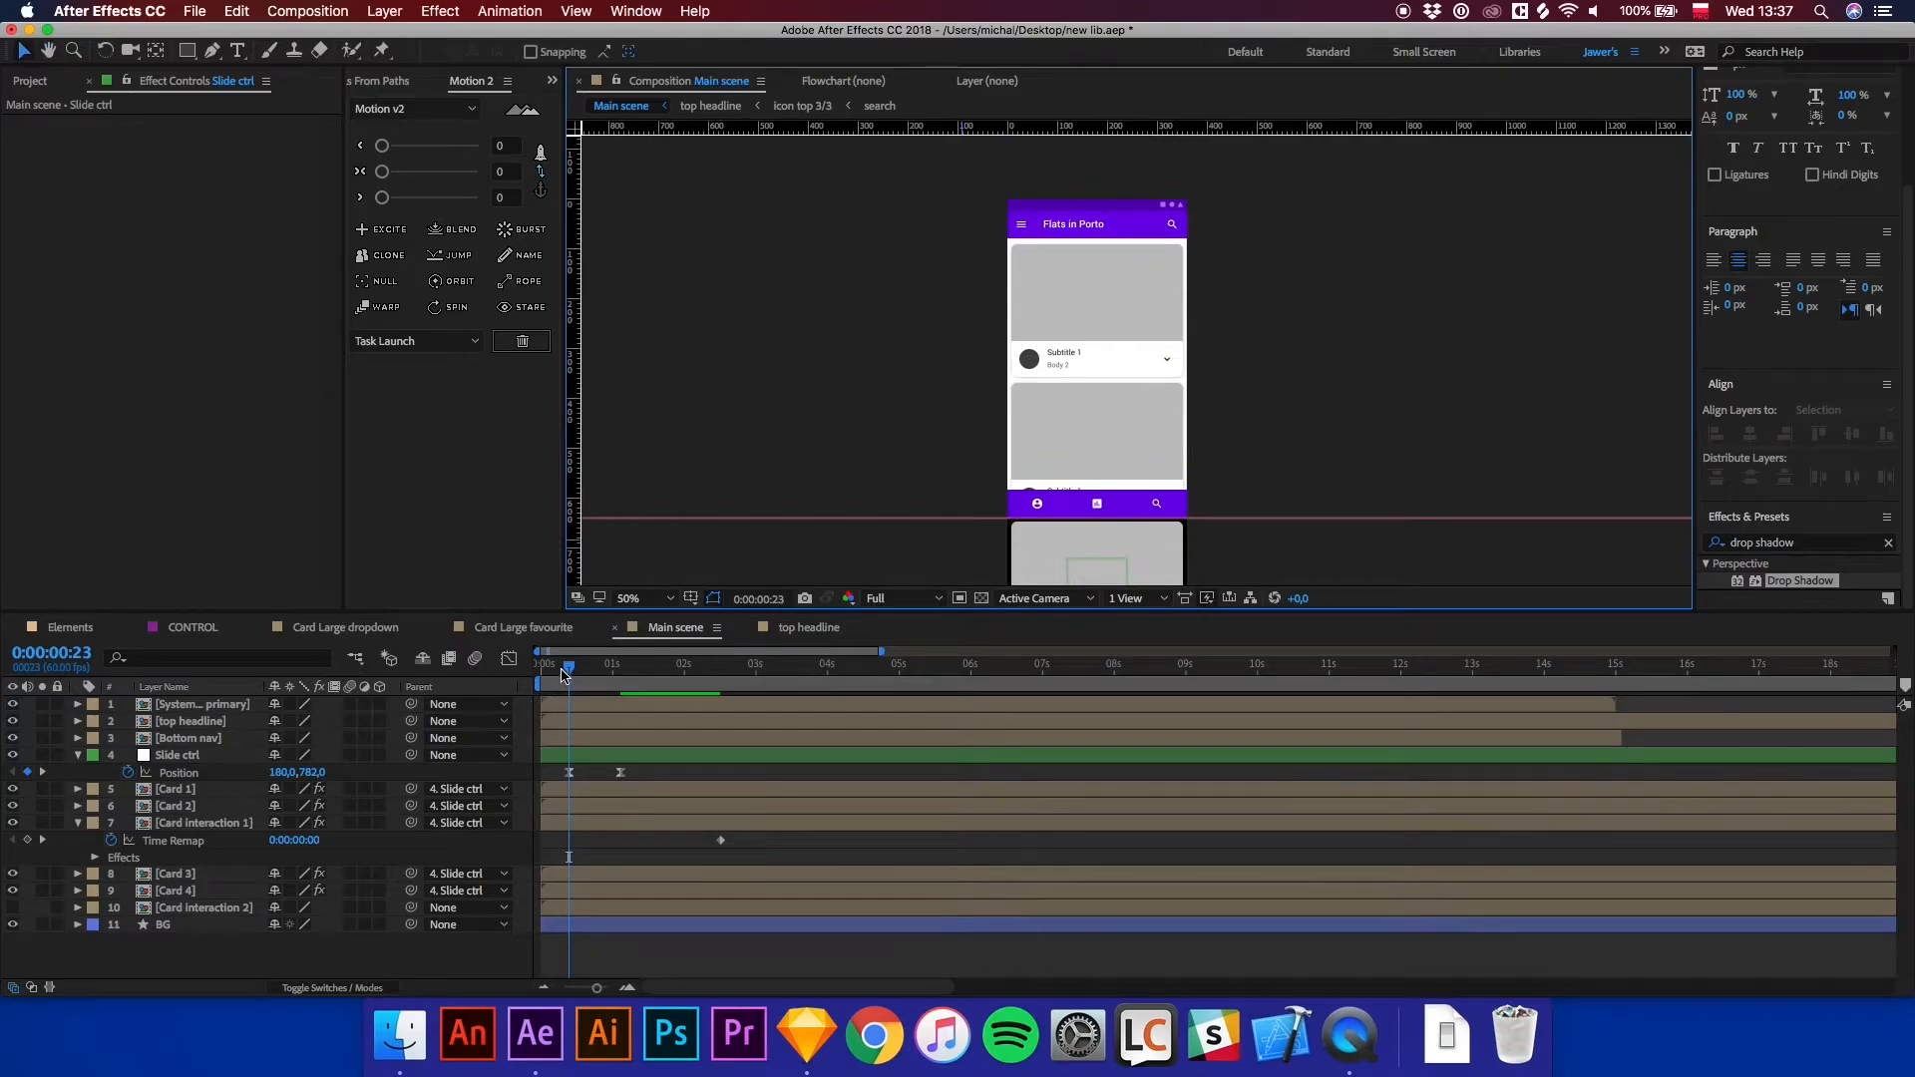
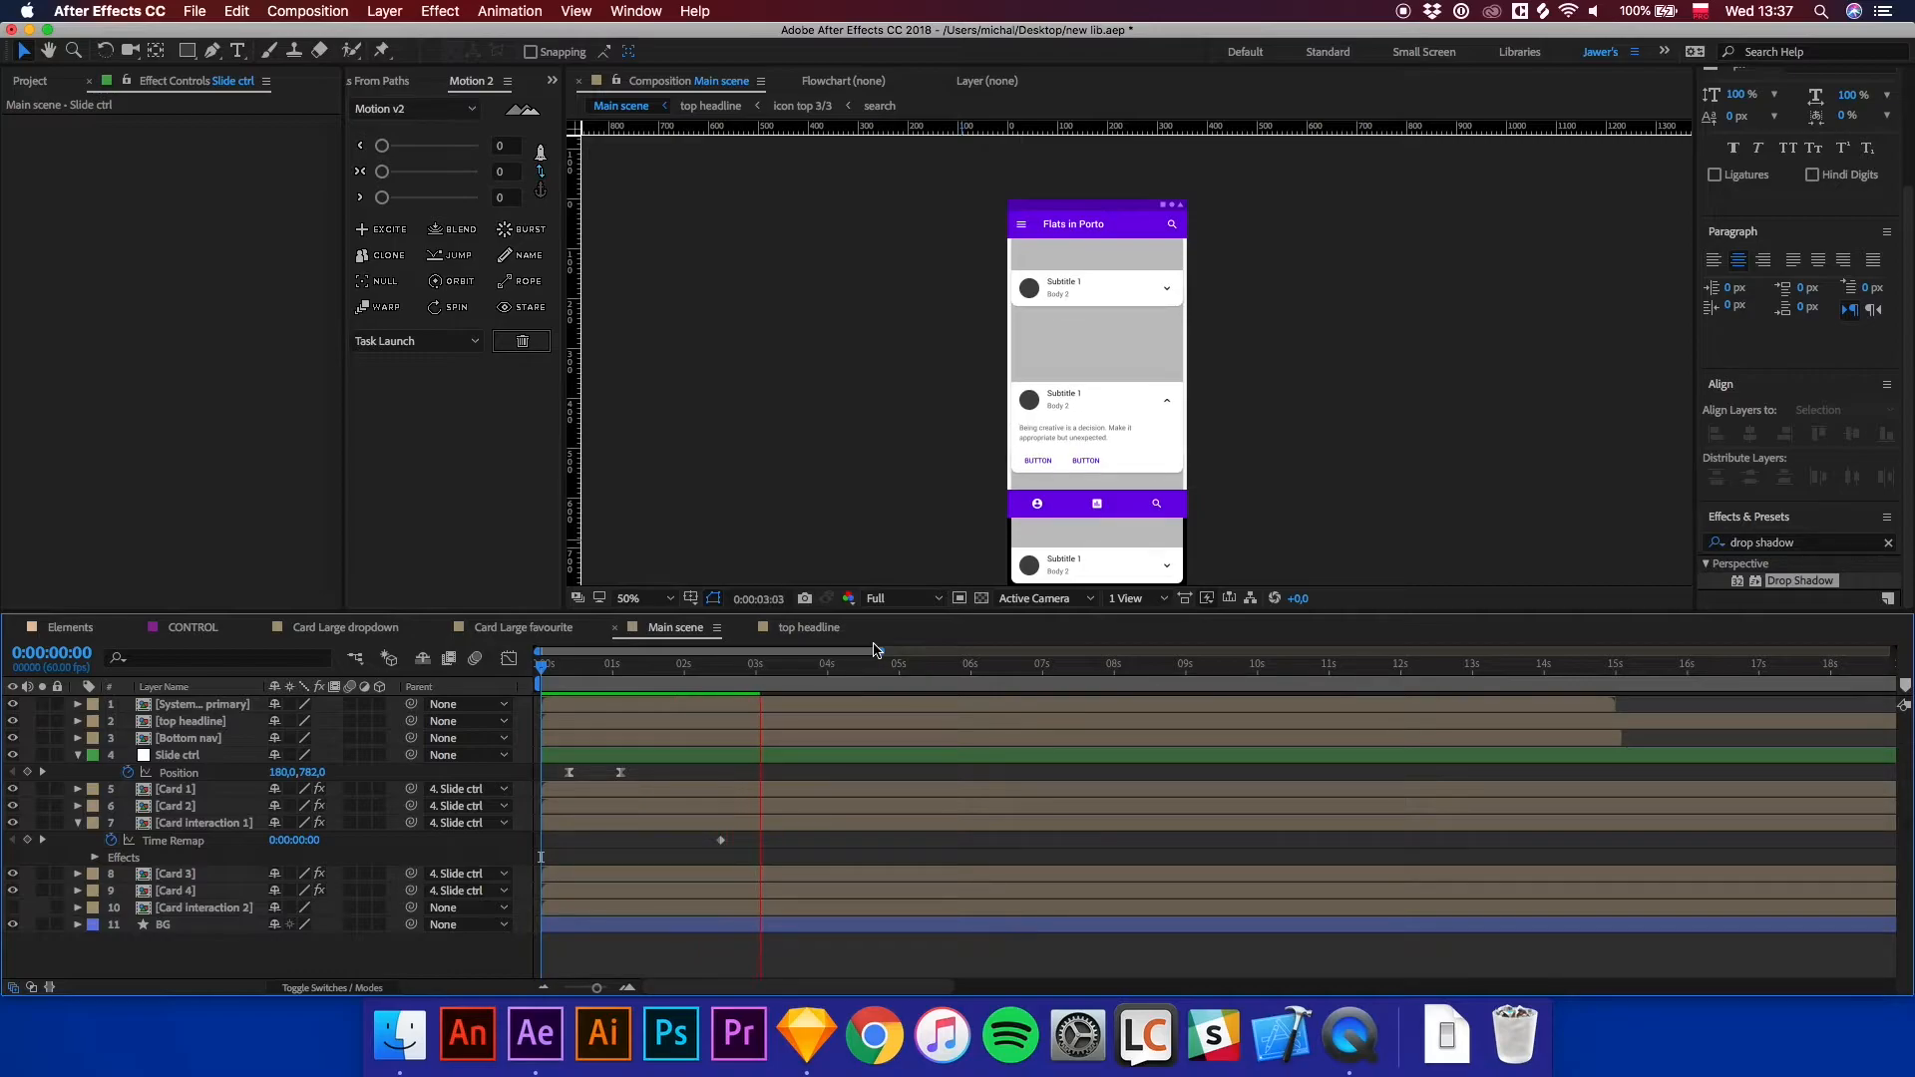
# Move Card interaction 1's Time Remap keyframe to 2 seconds and preview from the start.
pyautogui.moveTo(619, 666); pyautogui.dragTo(722, 695)
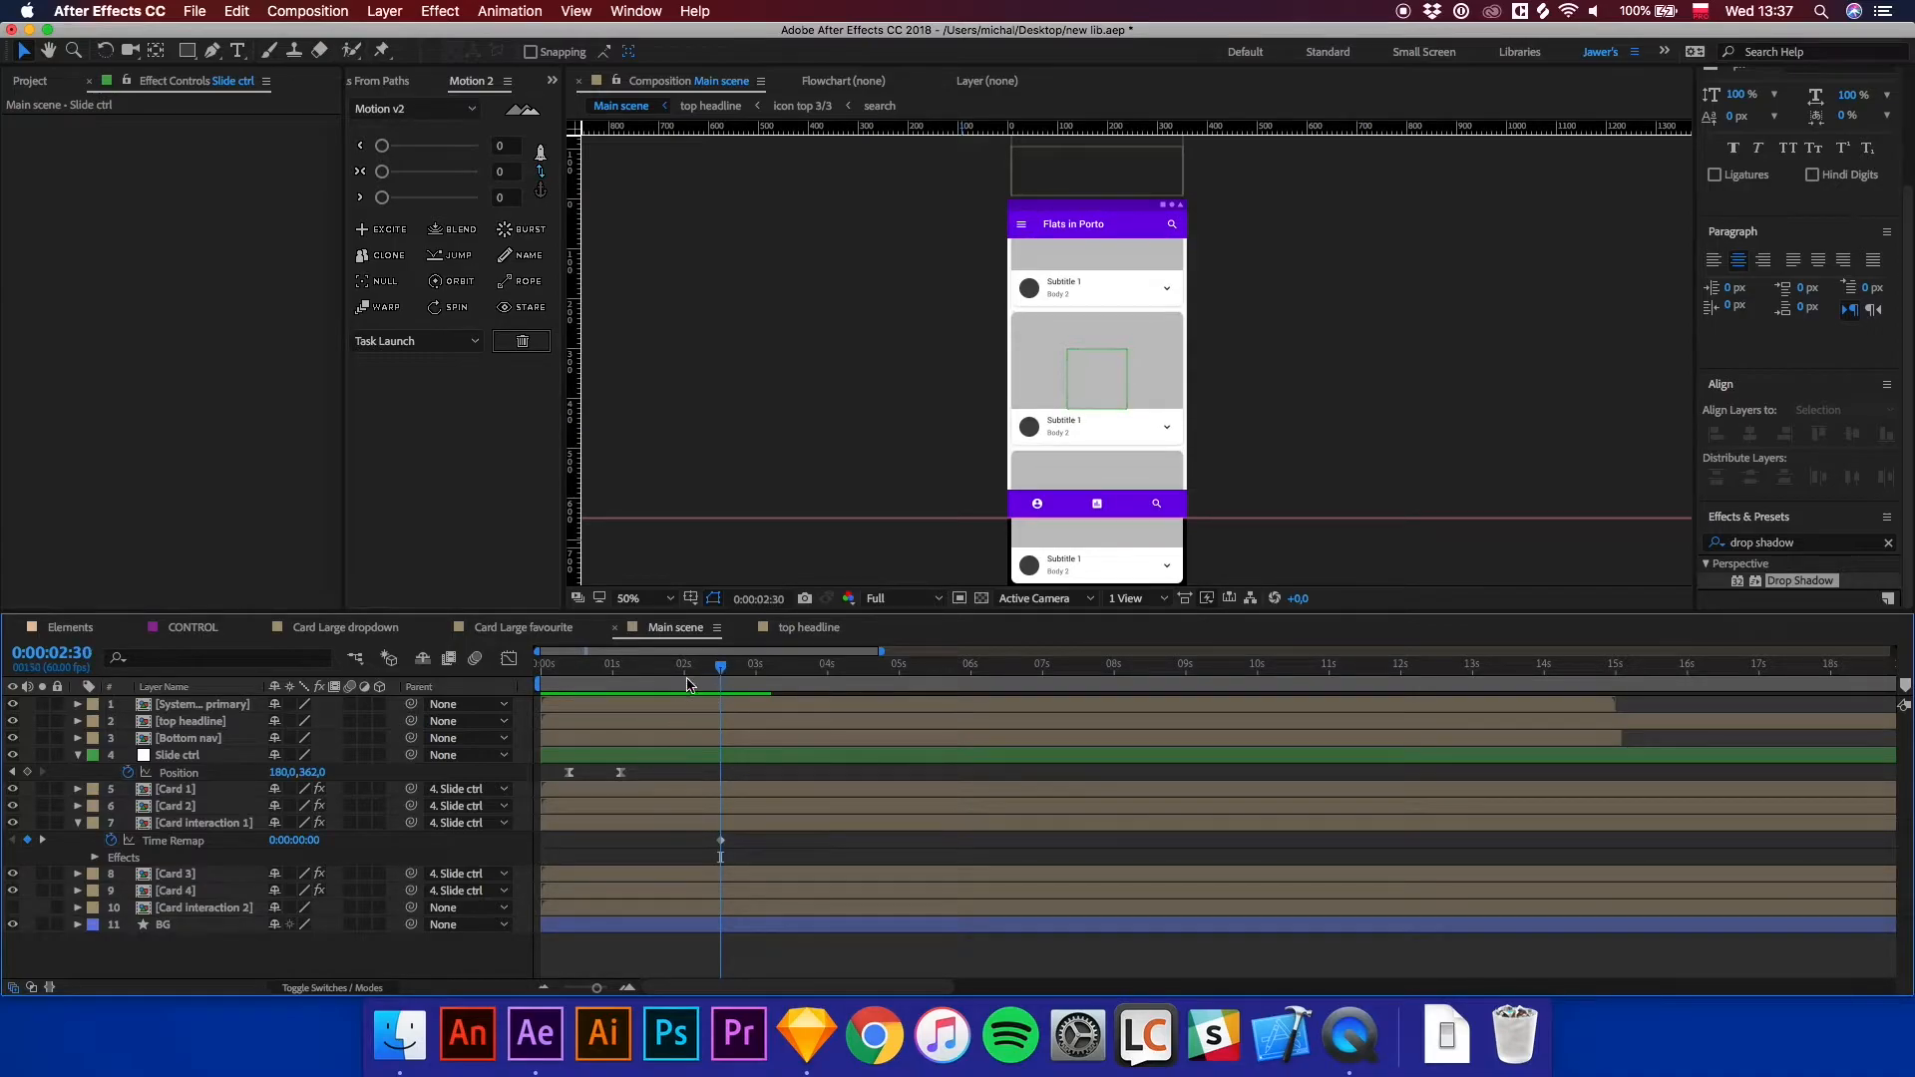
pyautogui.click(686, 676)
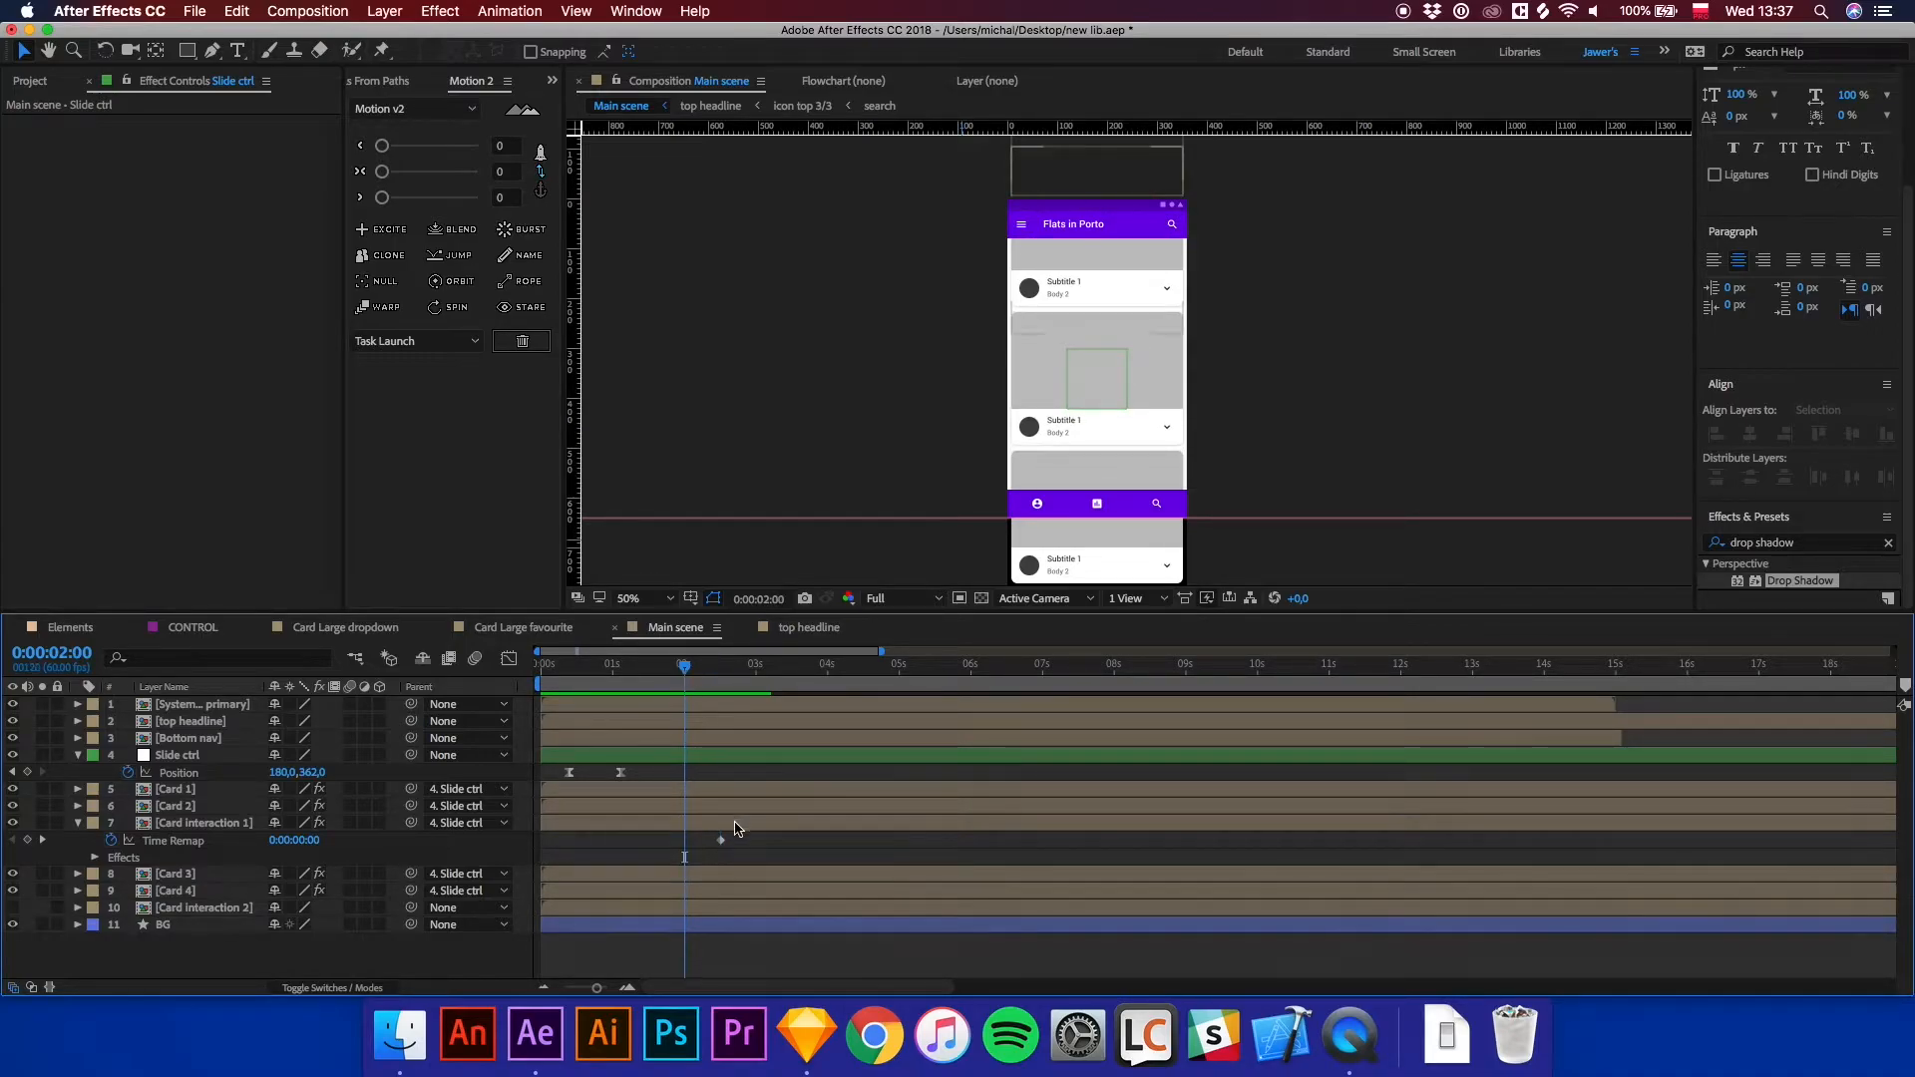
pyautogui.moveTo(720, 841); pyautogui.dragTo(686, 845)
pyautogui.press('=')
pyautogui.press('=')
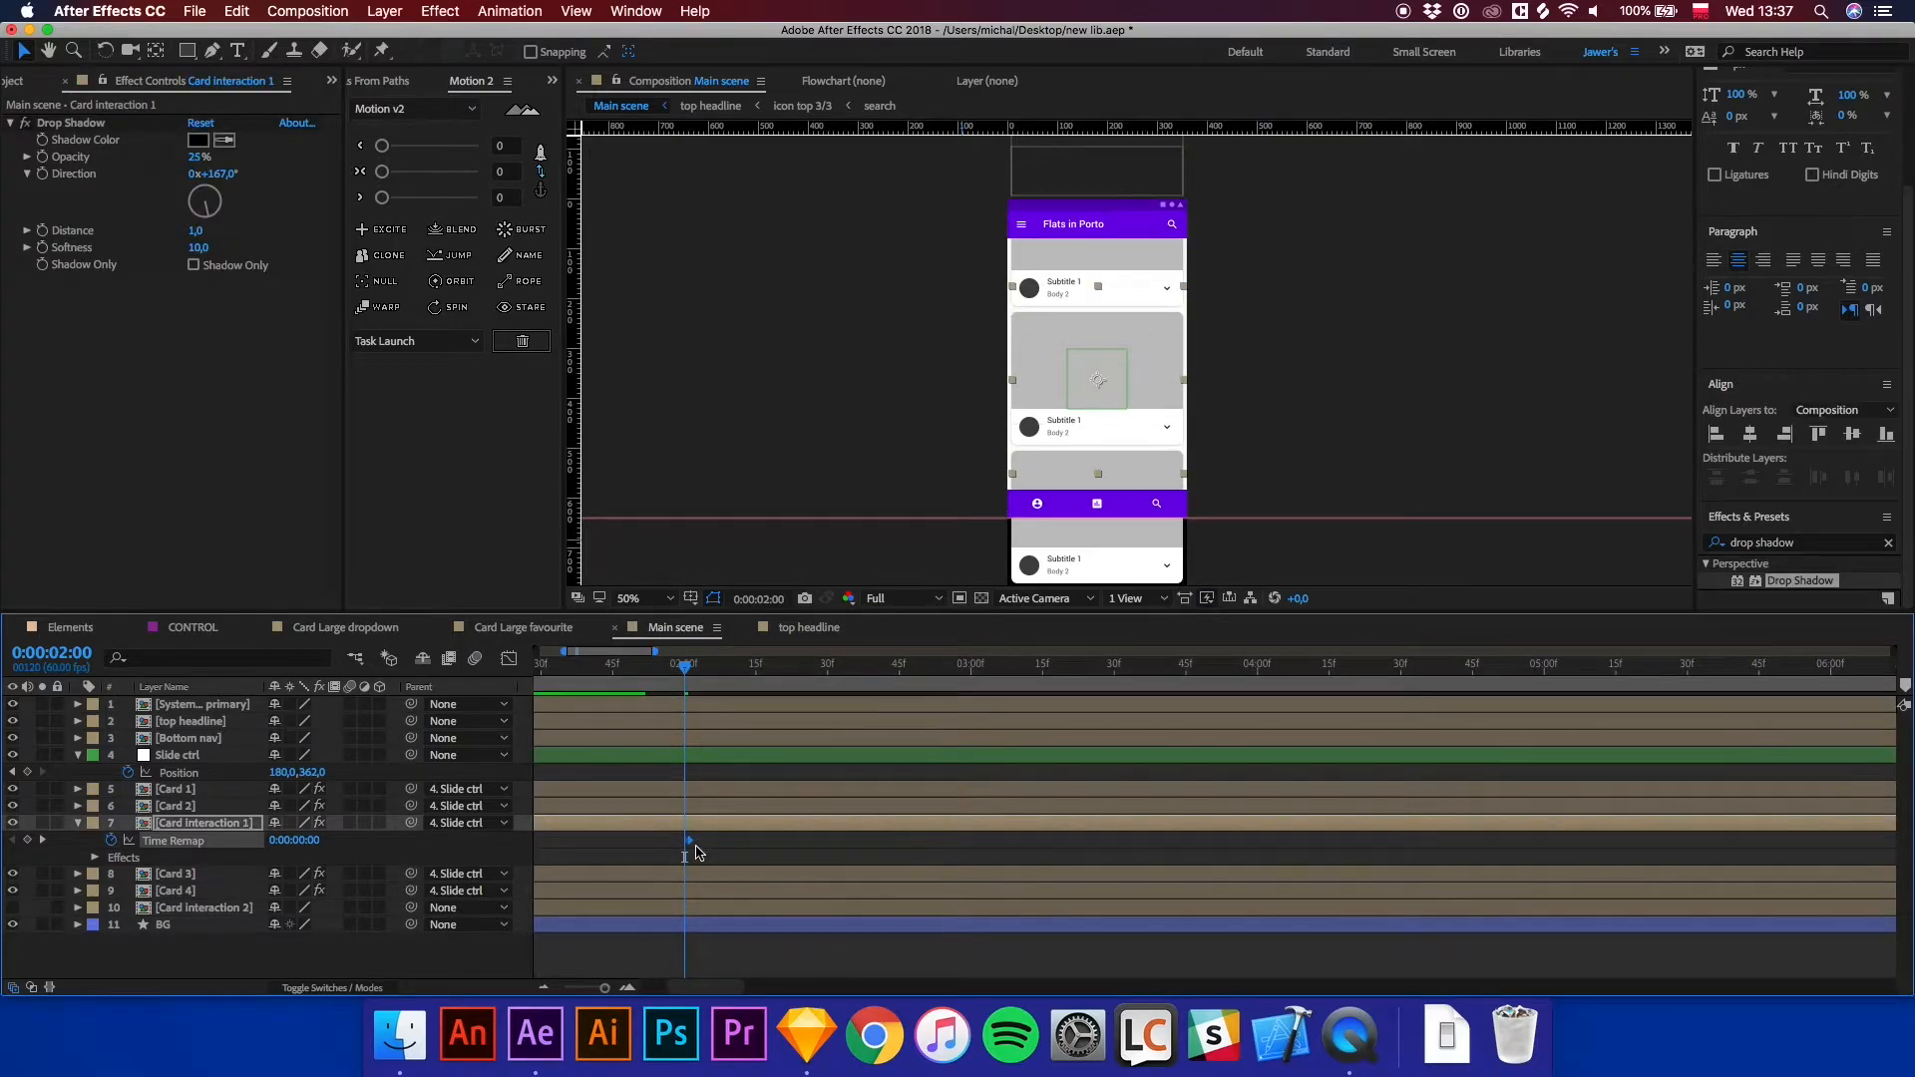
pyautogui.press('-')
pyautogui.press('-')
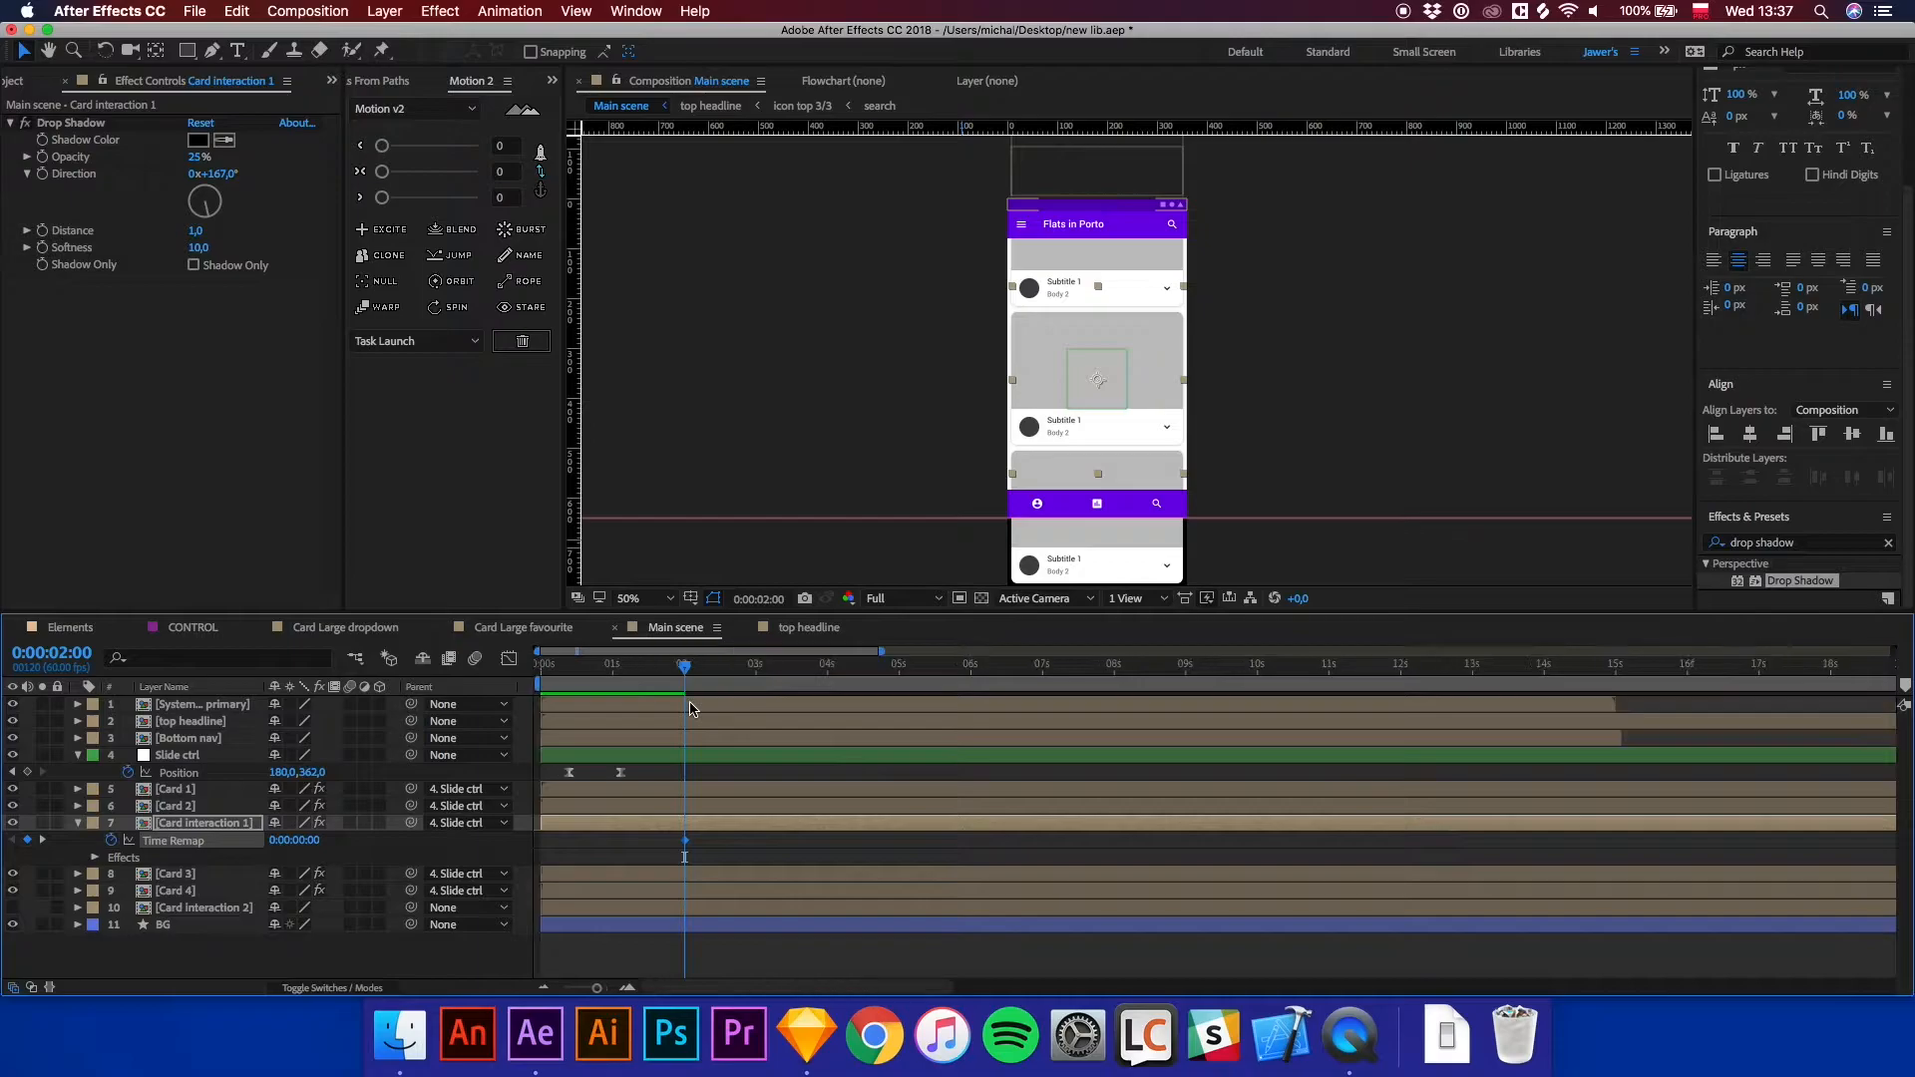
pyautogui.press('Home')
pyautogui.press('space')
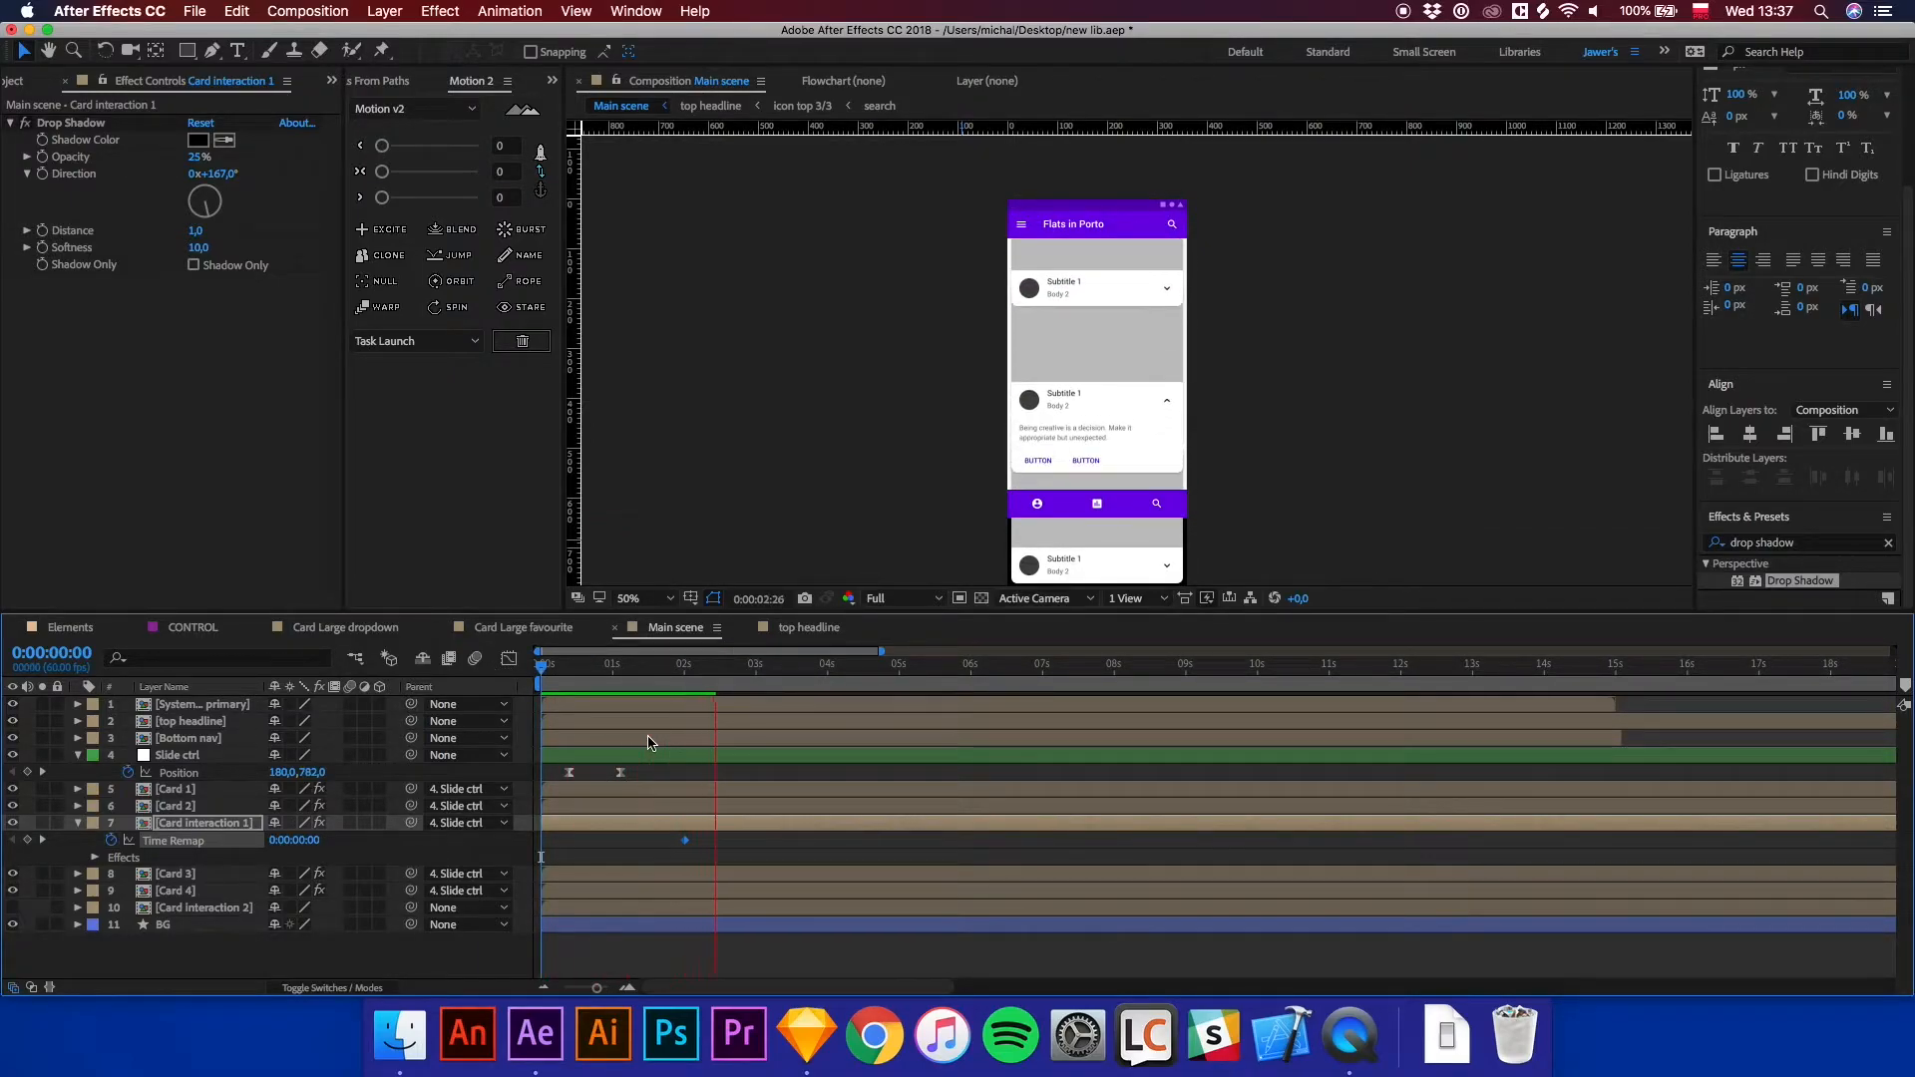
# In the Graph Editor, stretch the speed curve handle of Slide ctrl's Position keyframes for a smoother ease.
pyautogui.click(604, 686)
pyautogui.moveTo(639, 779); pyautogui.dragTo(546, 783)
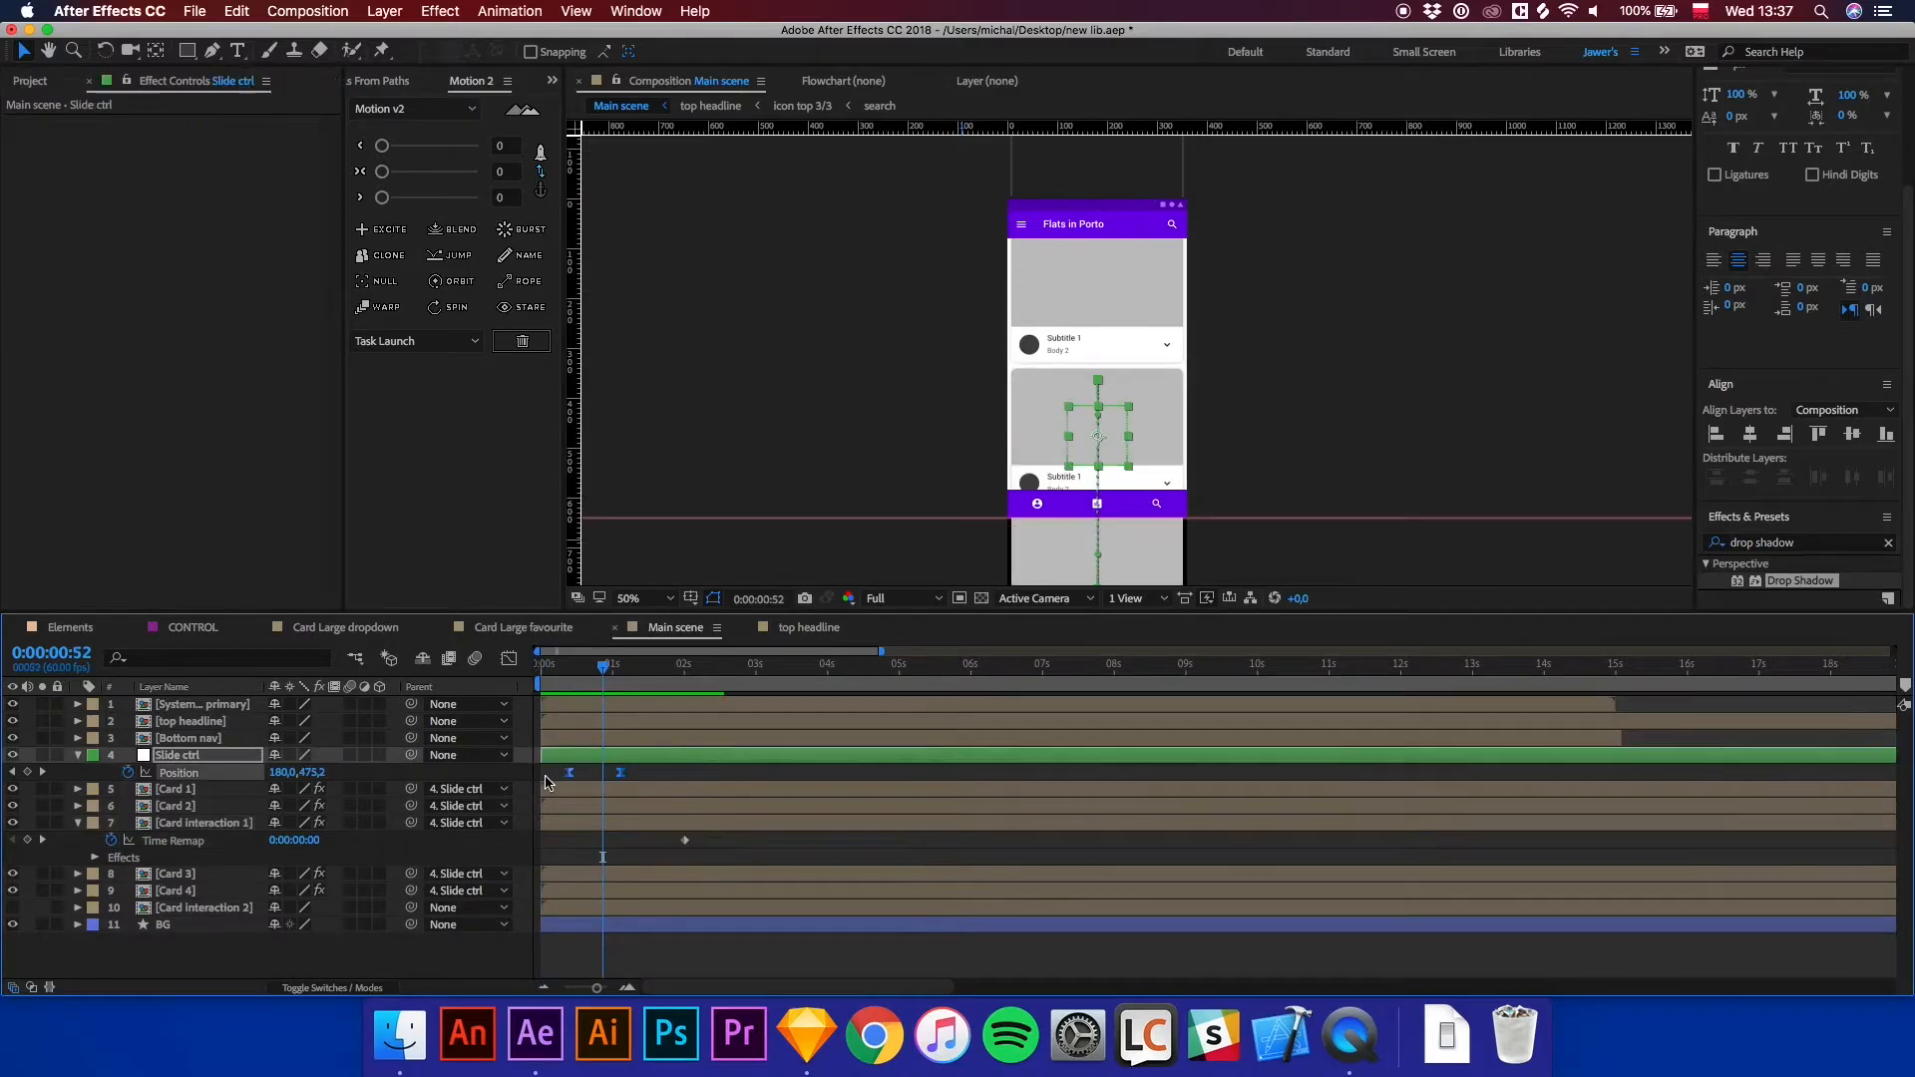
pyautogui.click(510, 659)
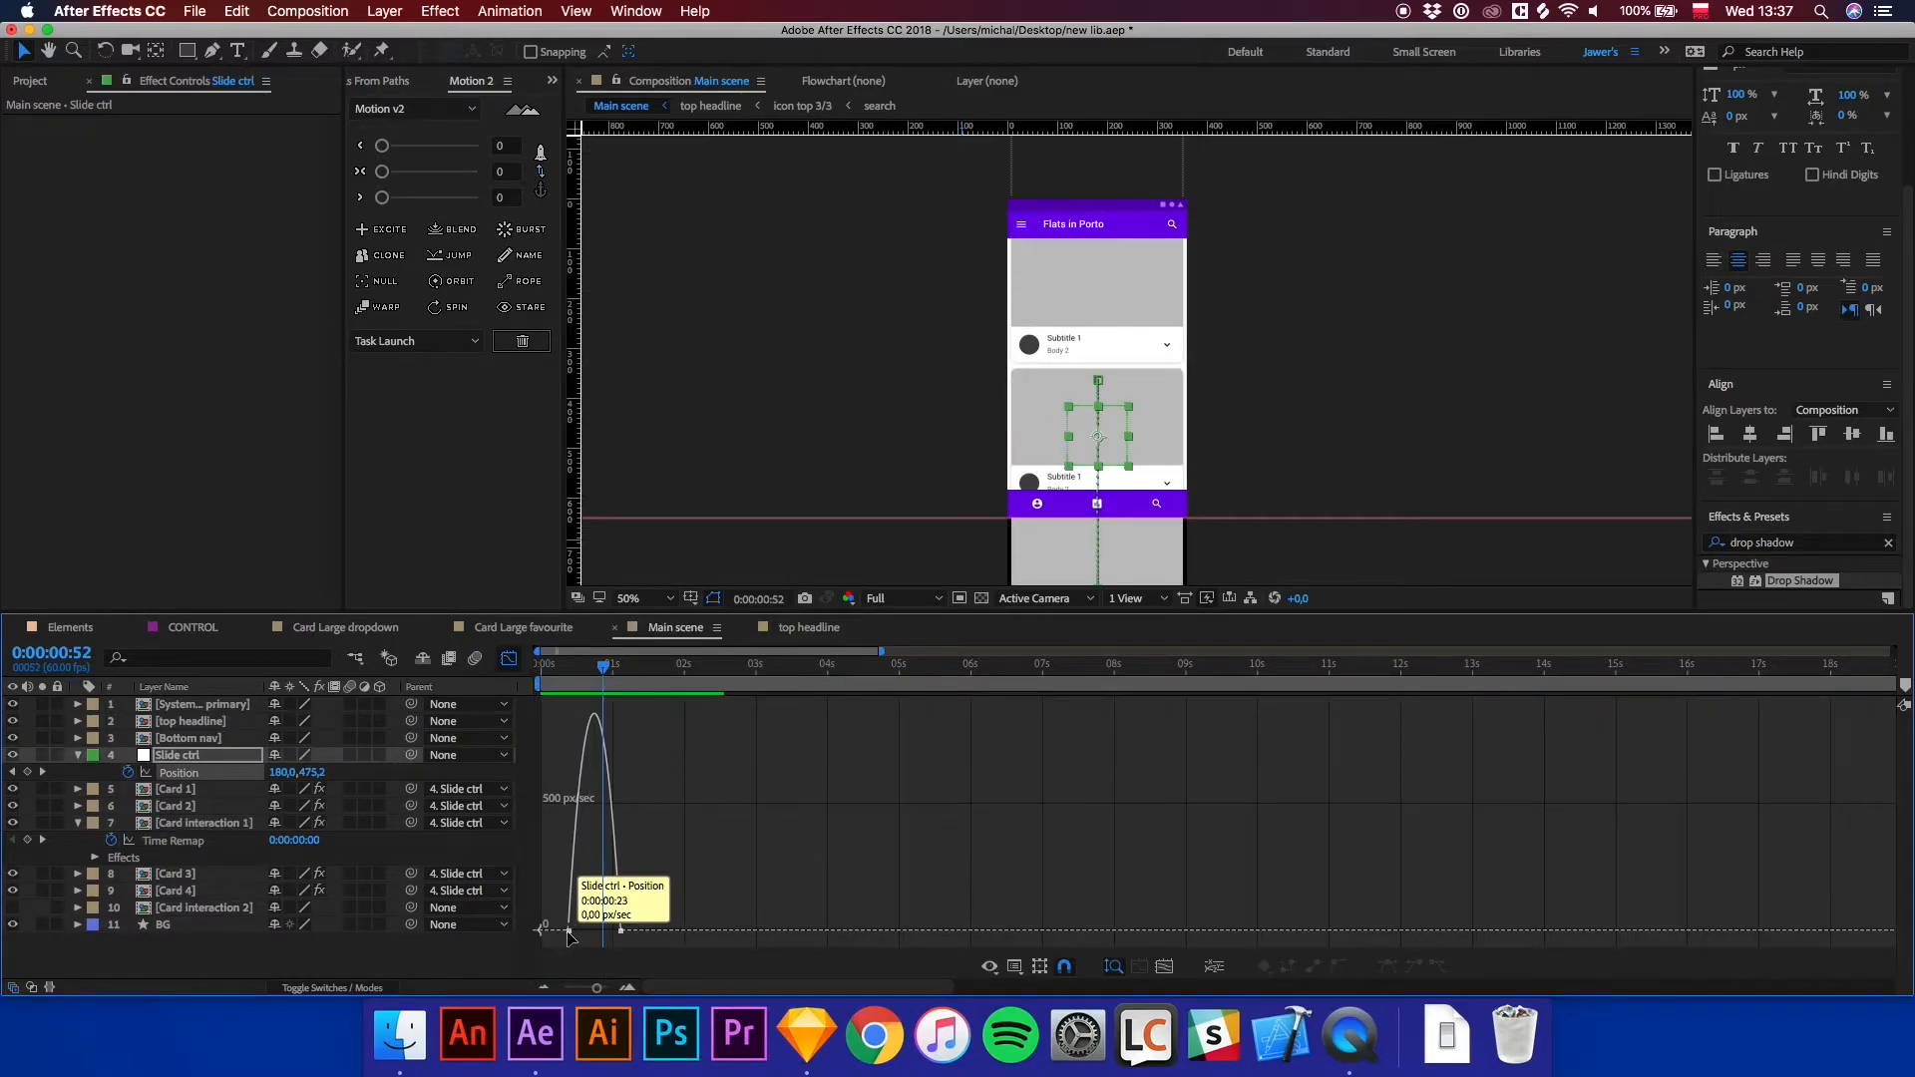
pyautogui.moveTo(577, 931); pyautogui.dragTo(606, 931)
pyautogui.click(619, 932)
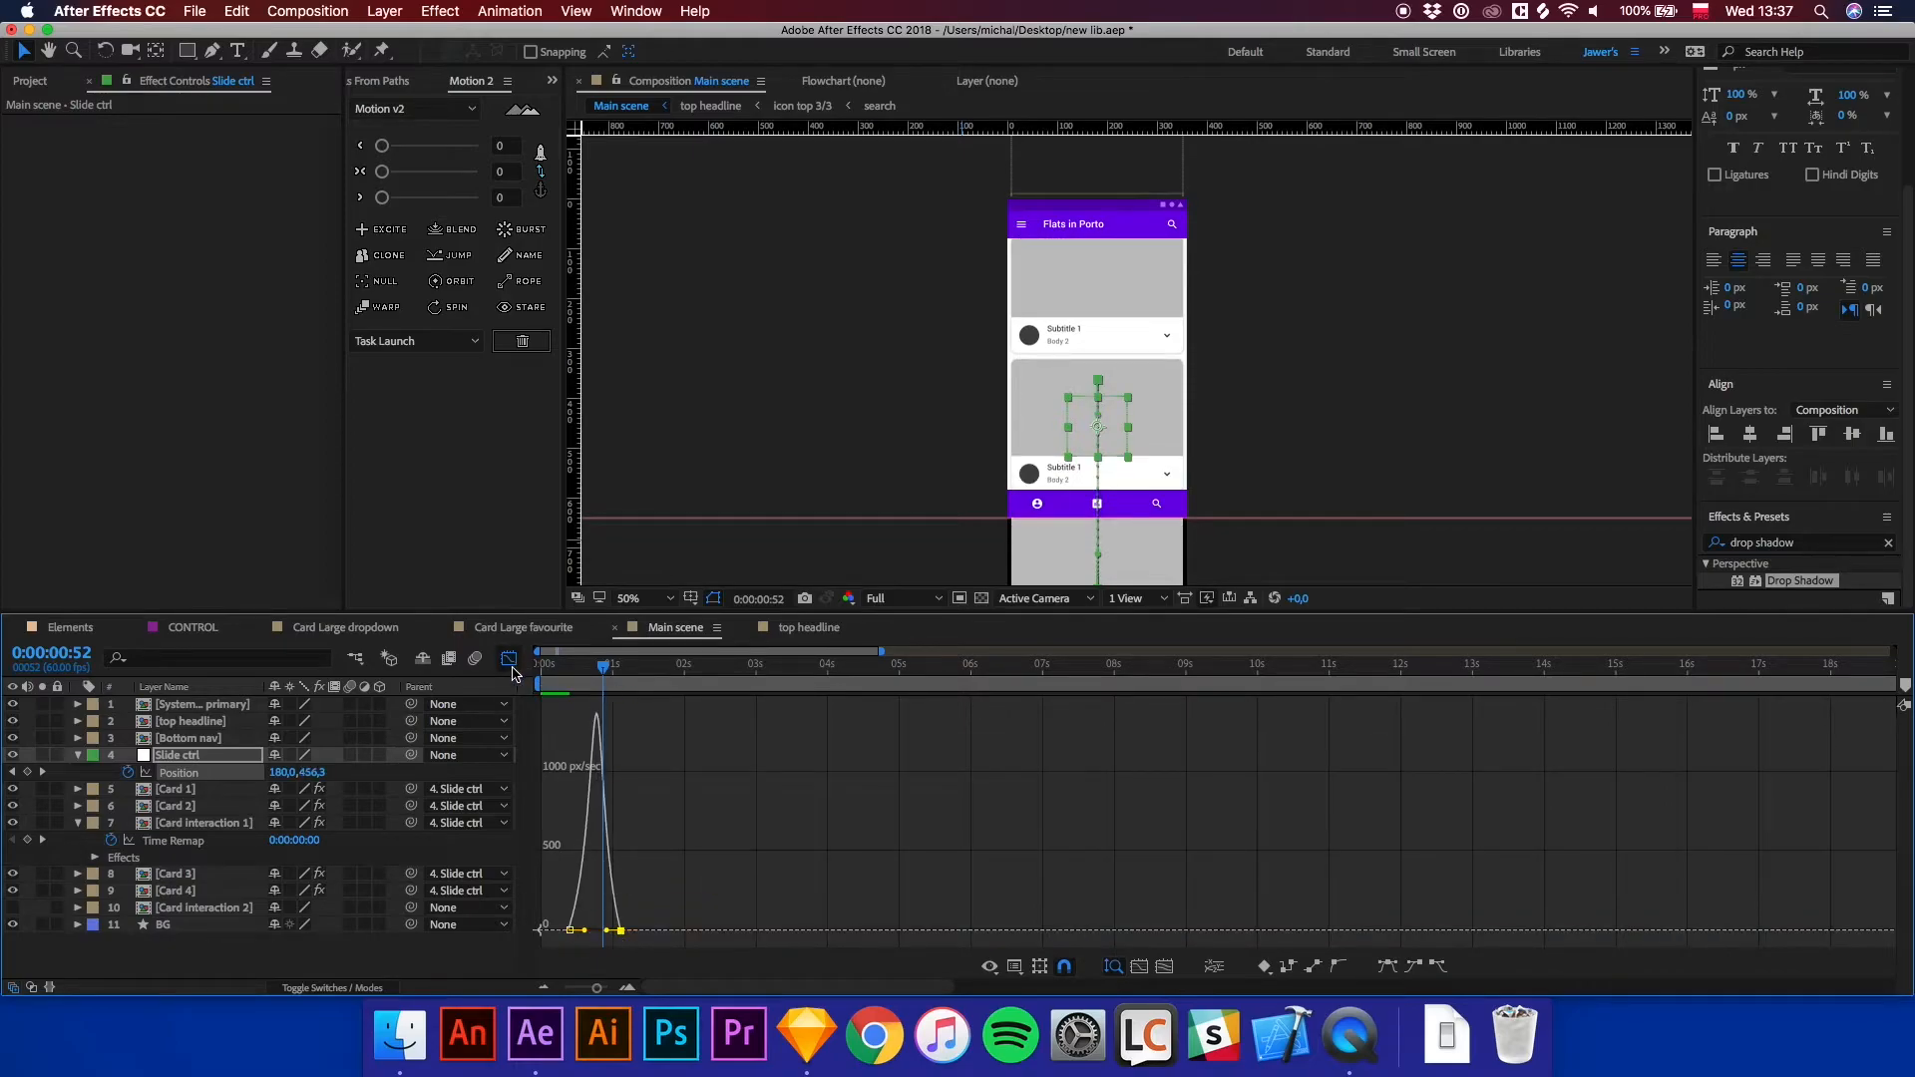
pyautogui.click(512, 664)
pyautogui.click(576, 678)
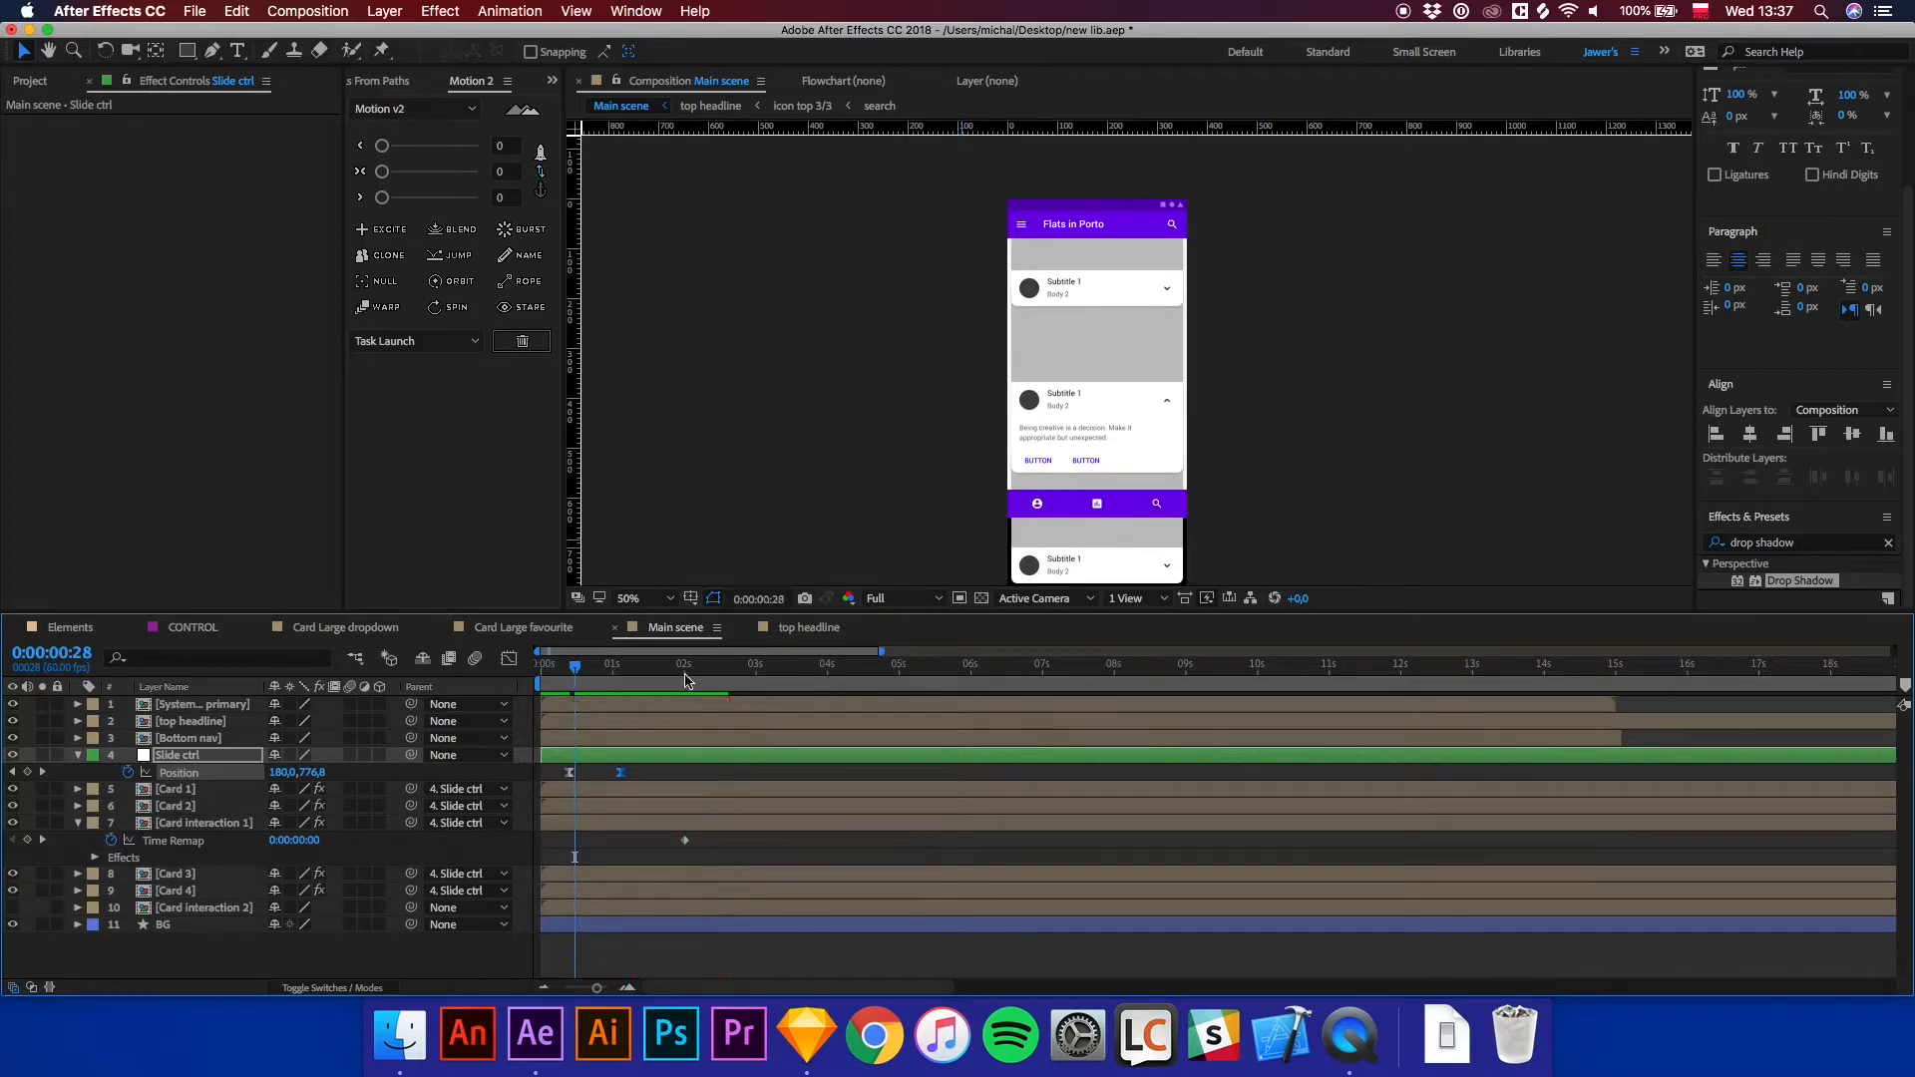
# Preview the card slide at 100% magnification around the 2-second mark, checking the Card 2 layer.
pyautogui.click(685, 680)
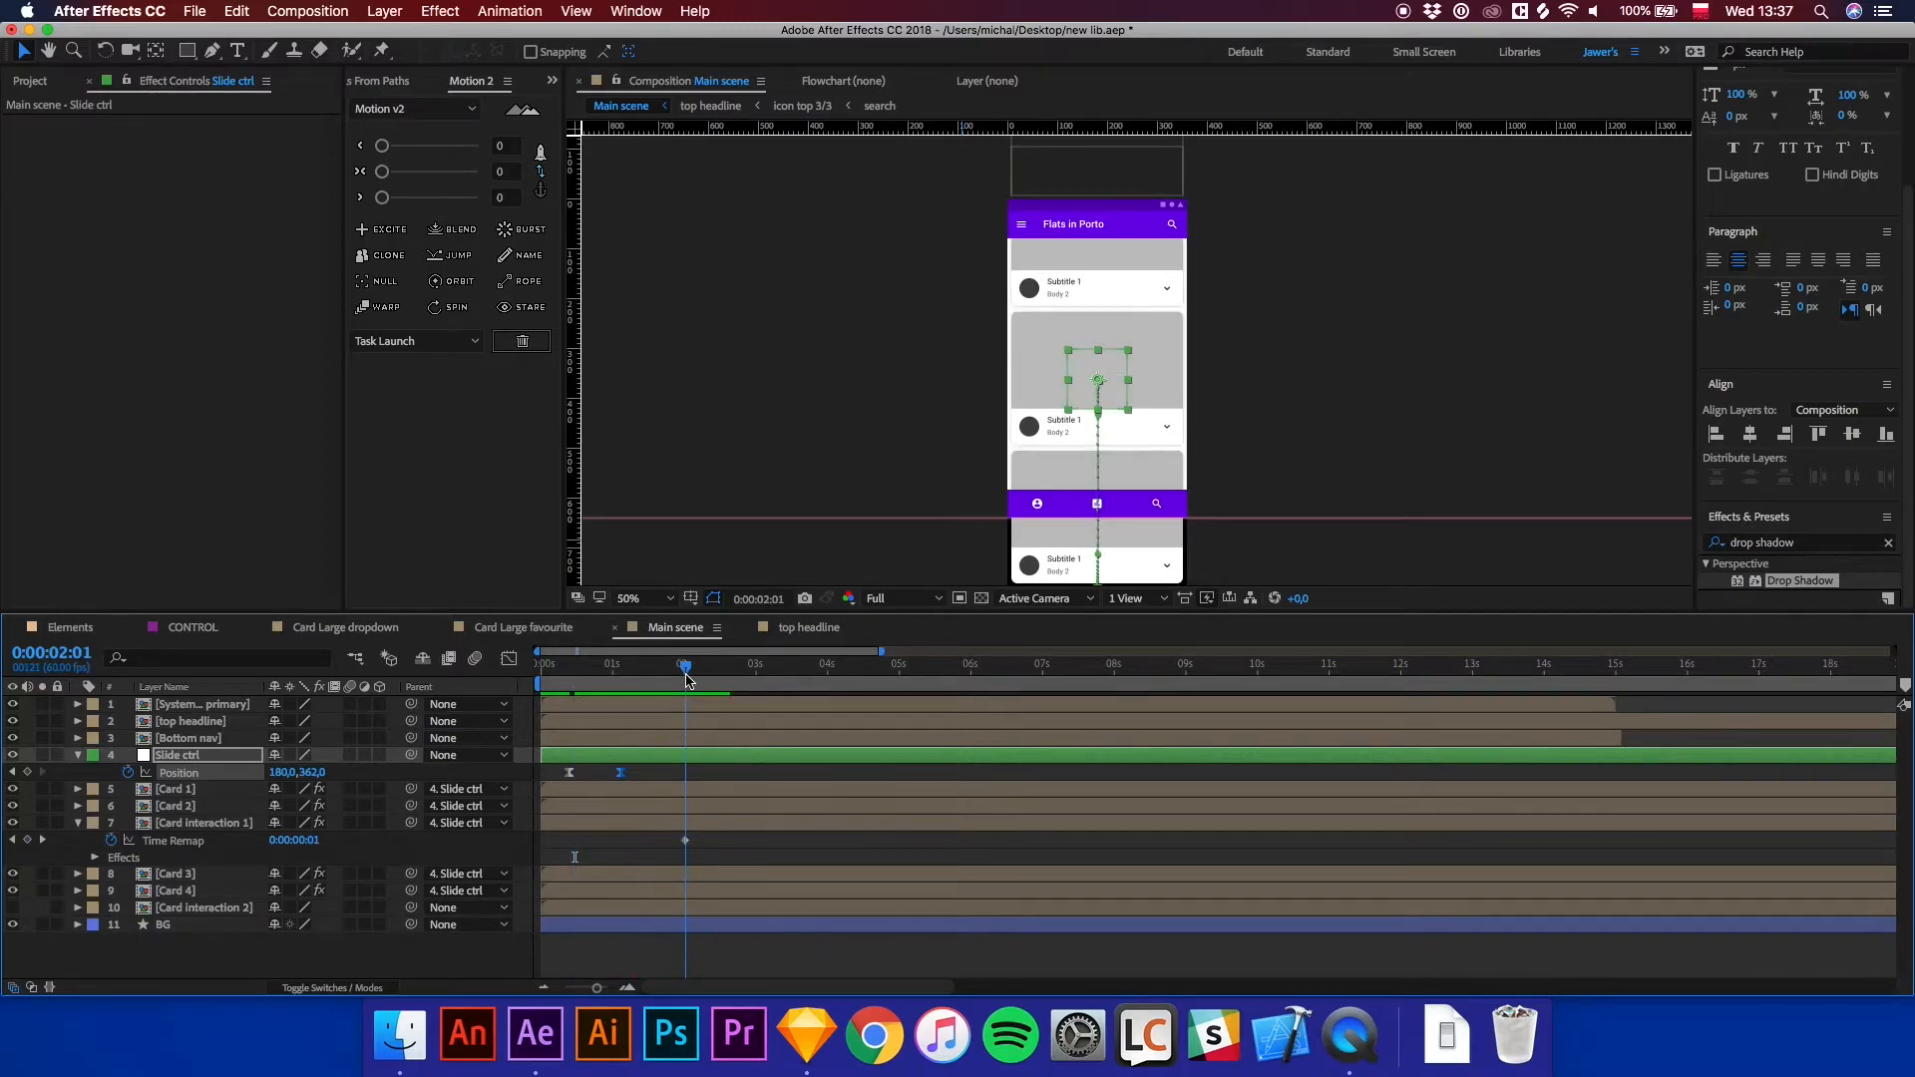
pyautogui.press('=')
pyautogui.press('=')
pyautogui.click(682, 680)
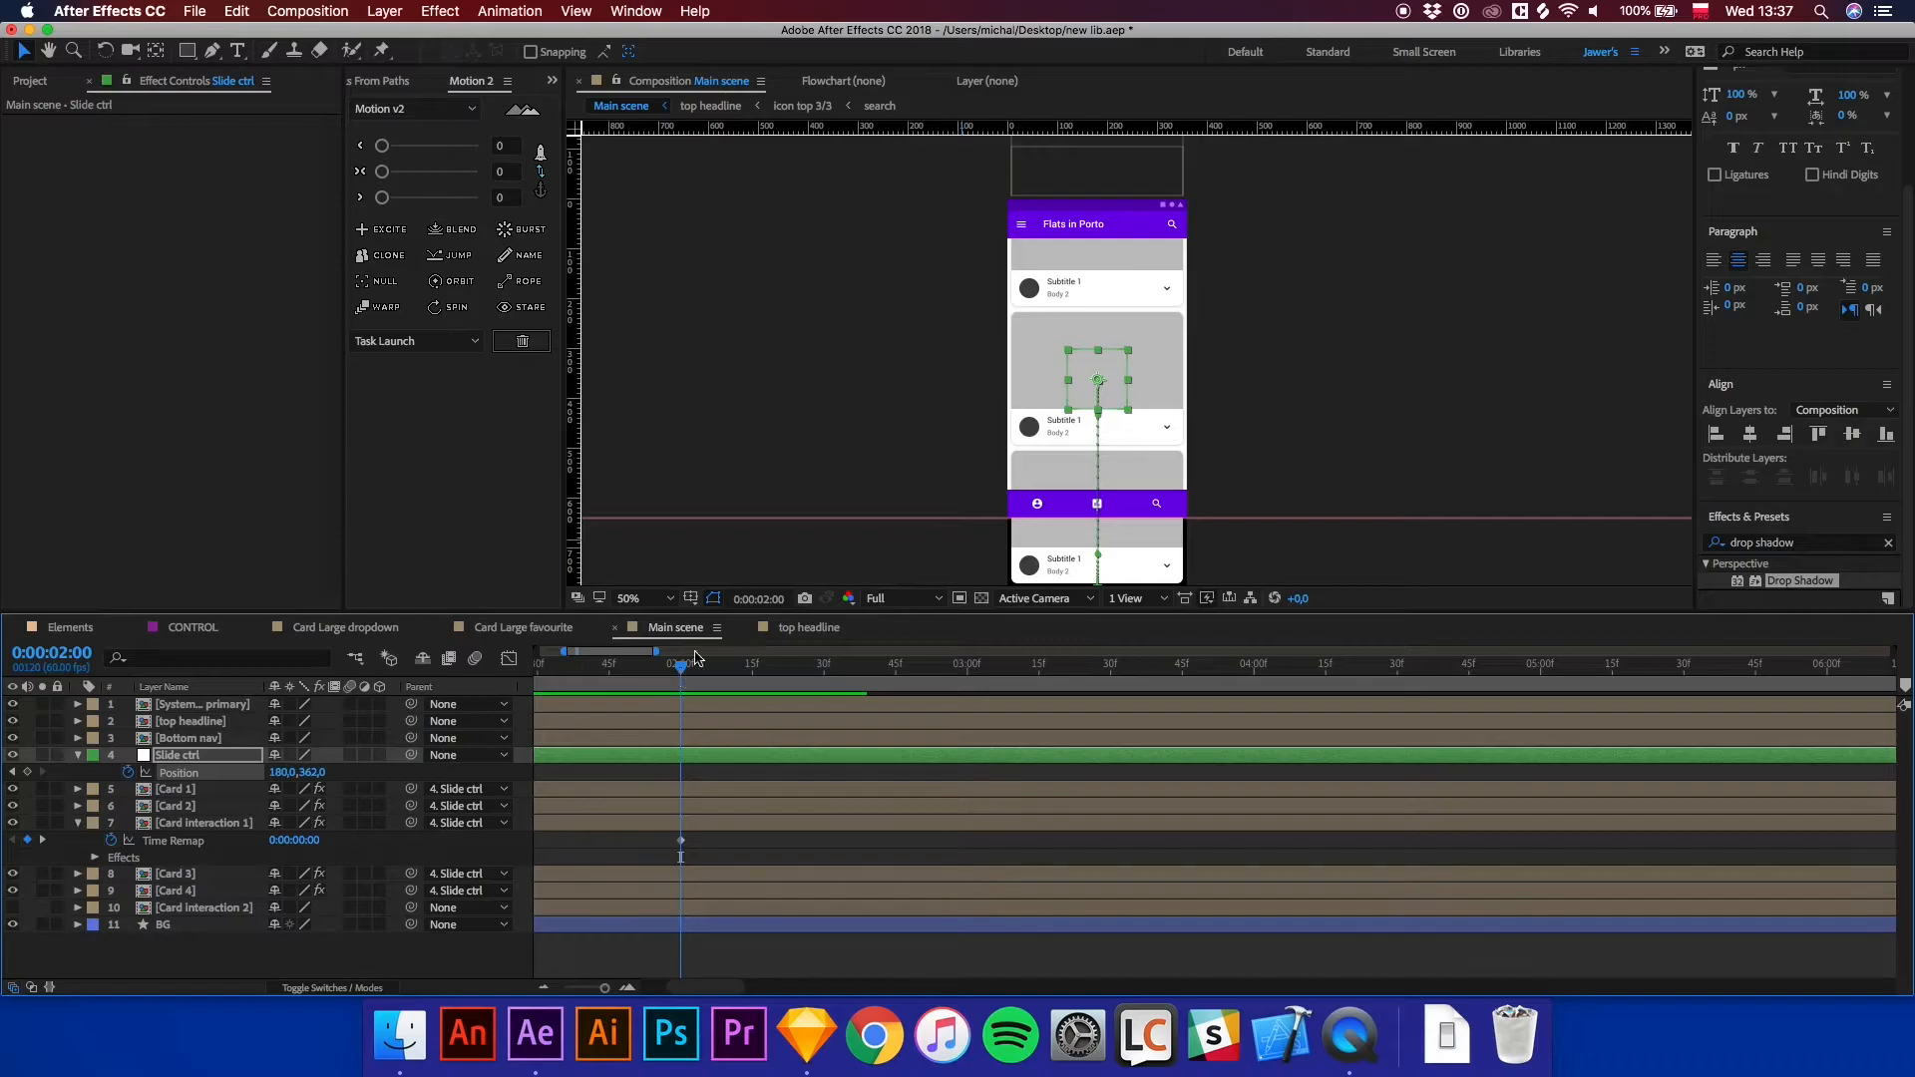
pyautogui.press('.')
pyautogui.moveTo(1205, 458); pyautogui.dragTo(1205, 358)
pyautogui.click(1329, 436)
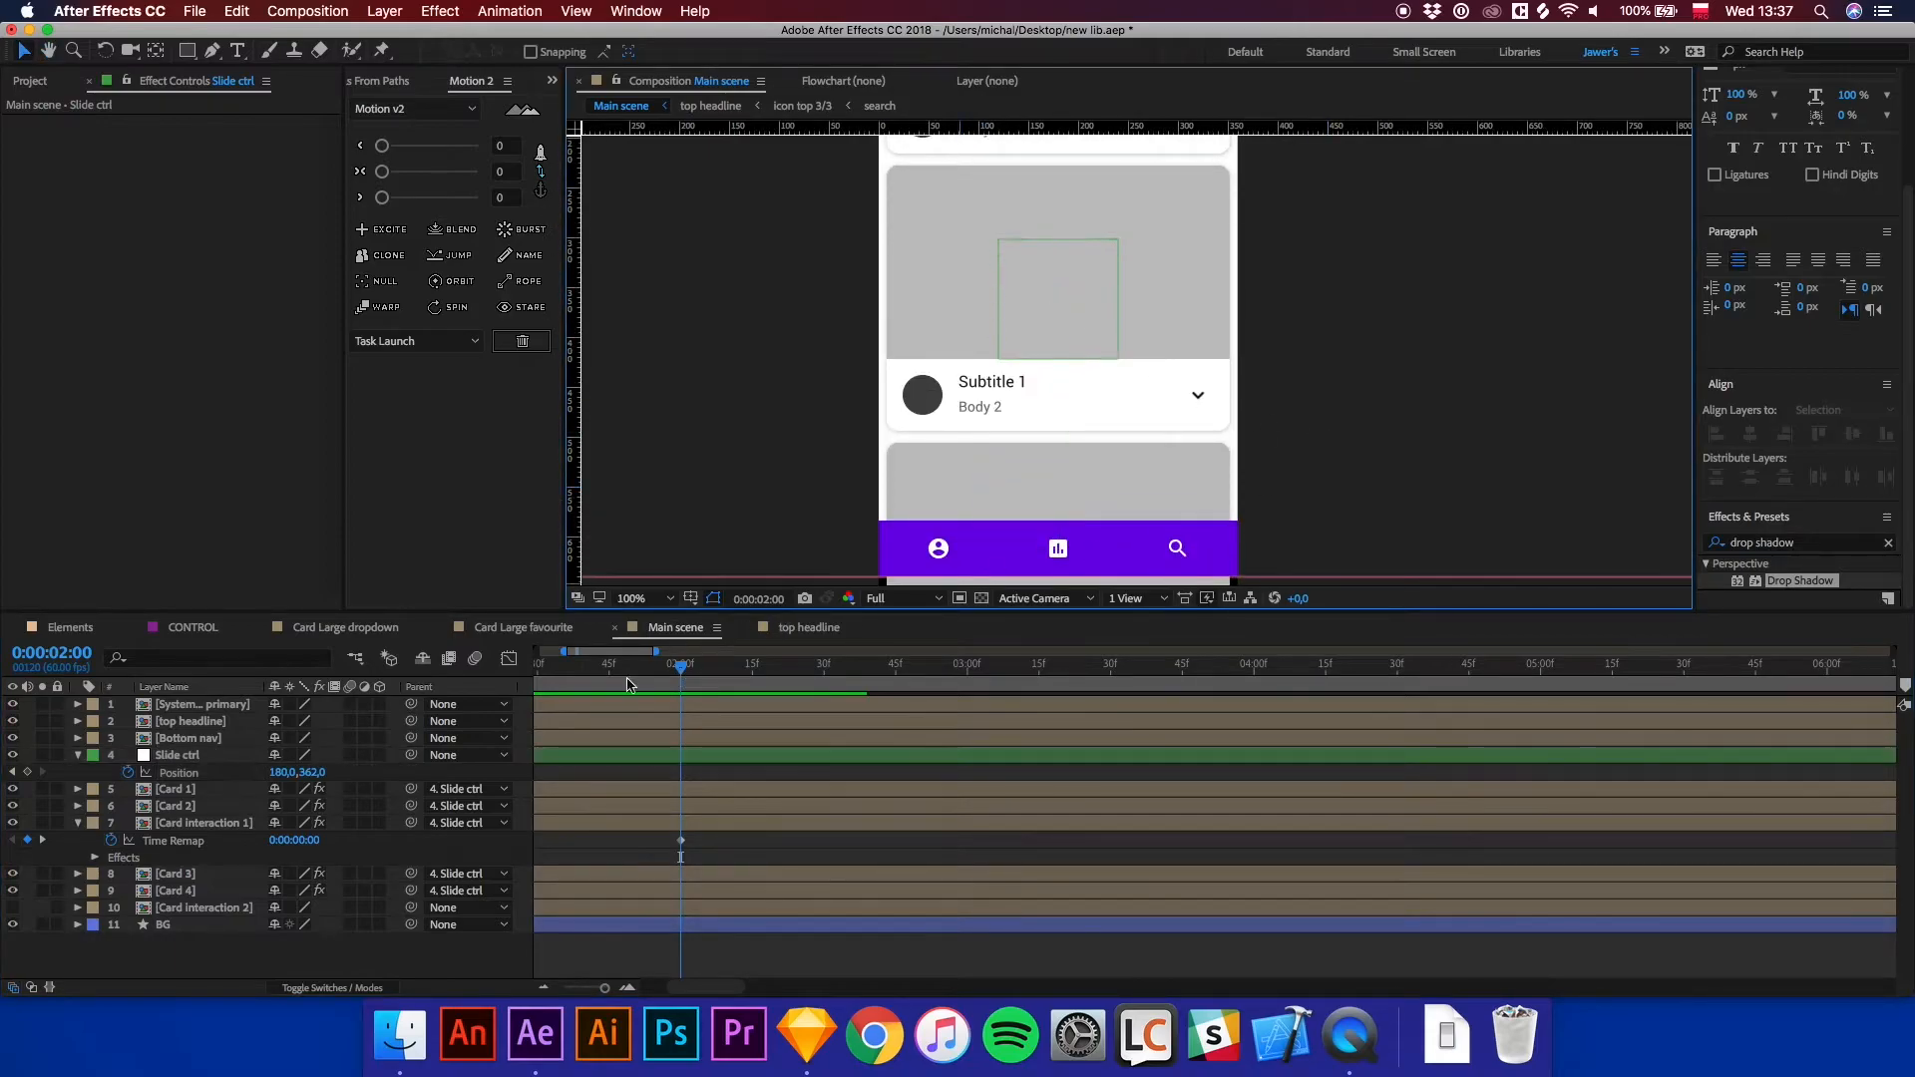
pyautogui.press('space')
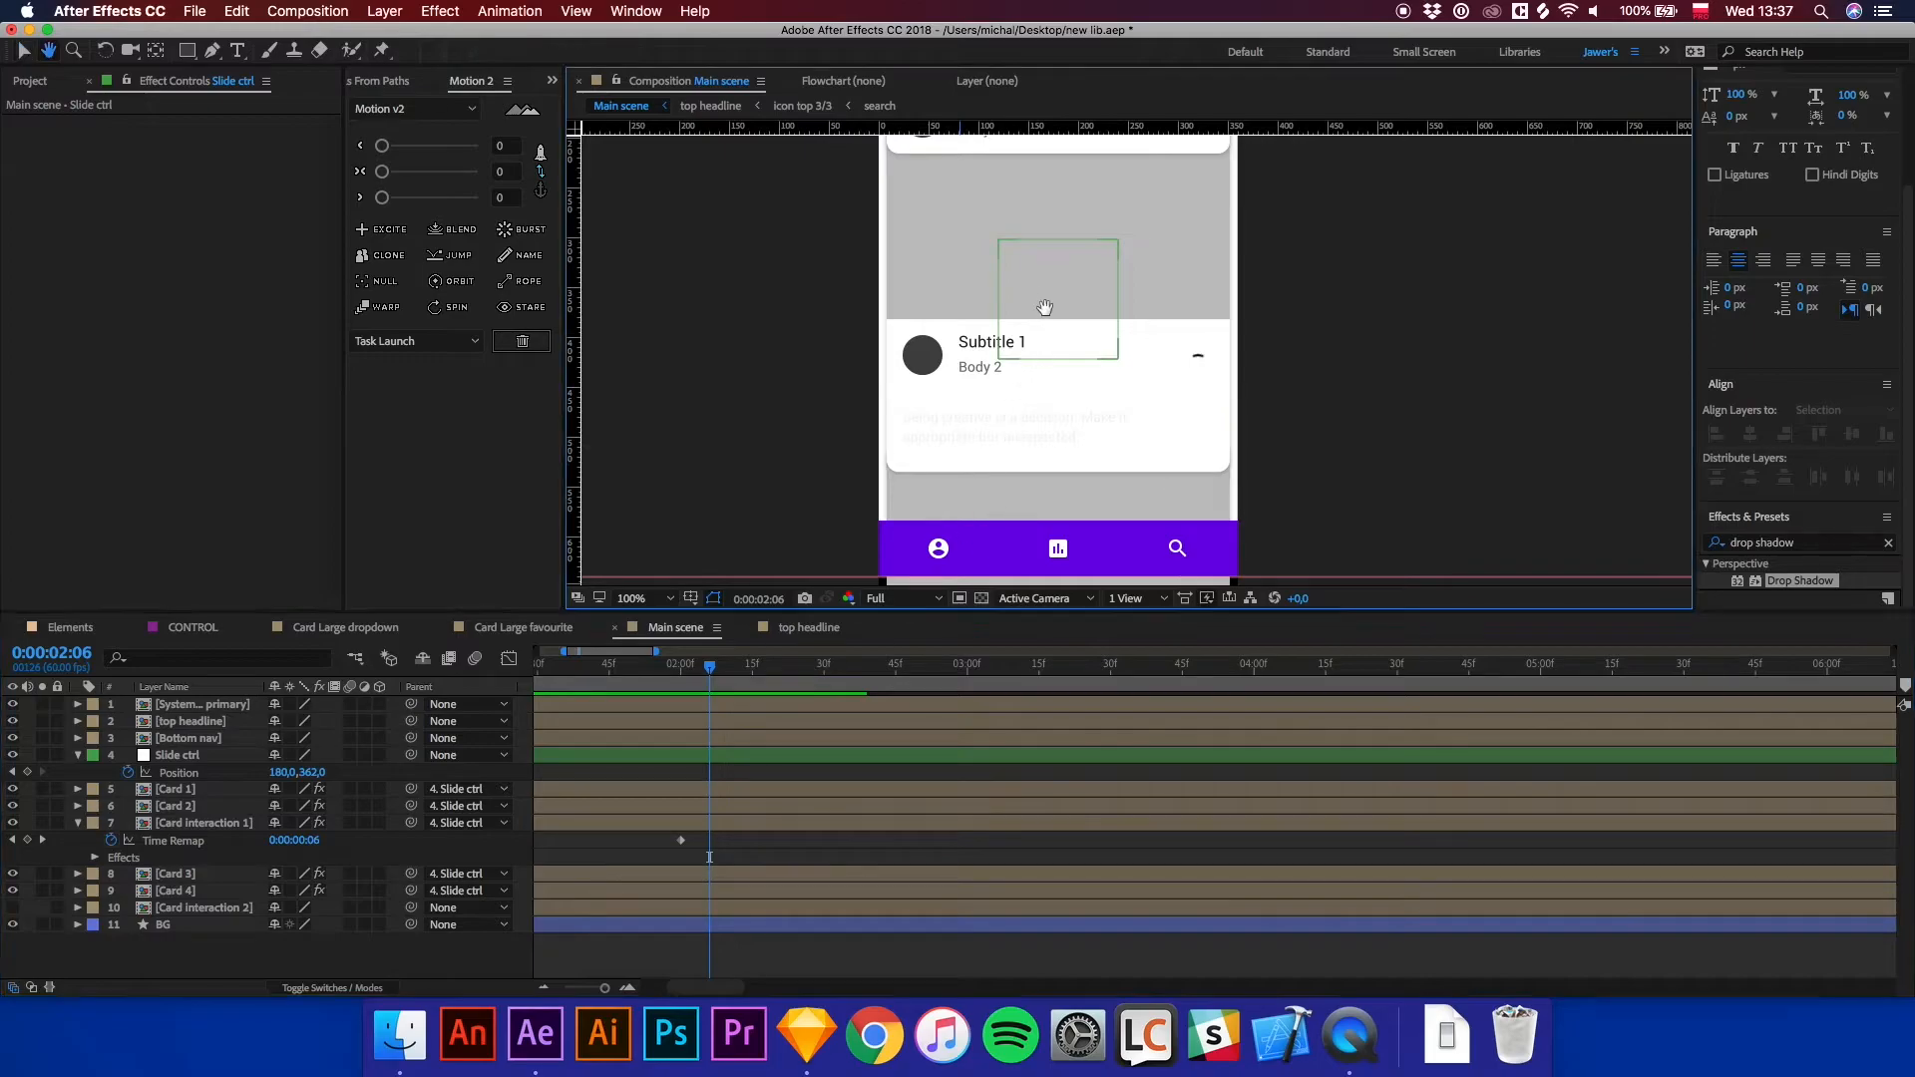
pyautogui.moveTo(1043, 299); pyautogui.dragTo(1026, 475)
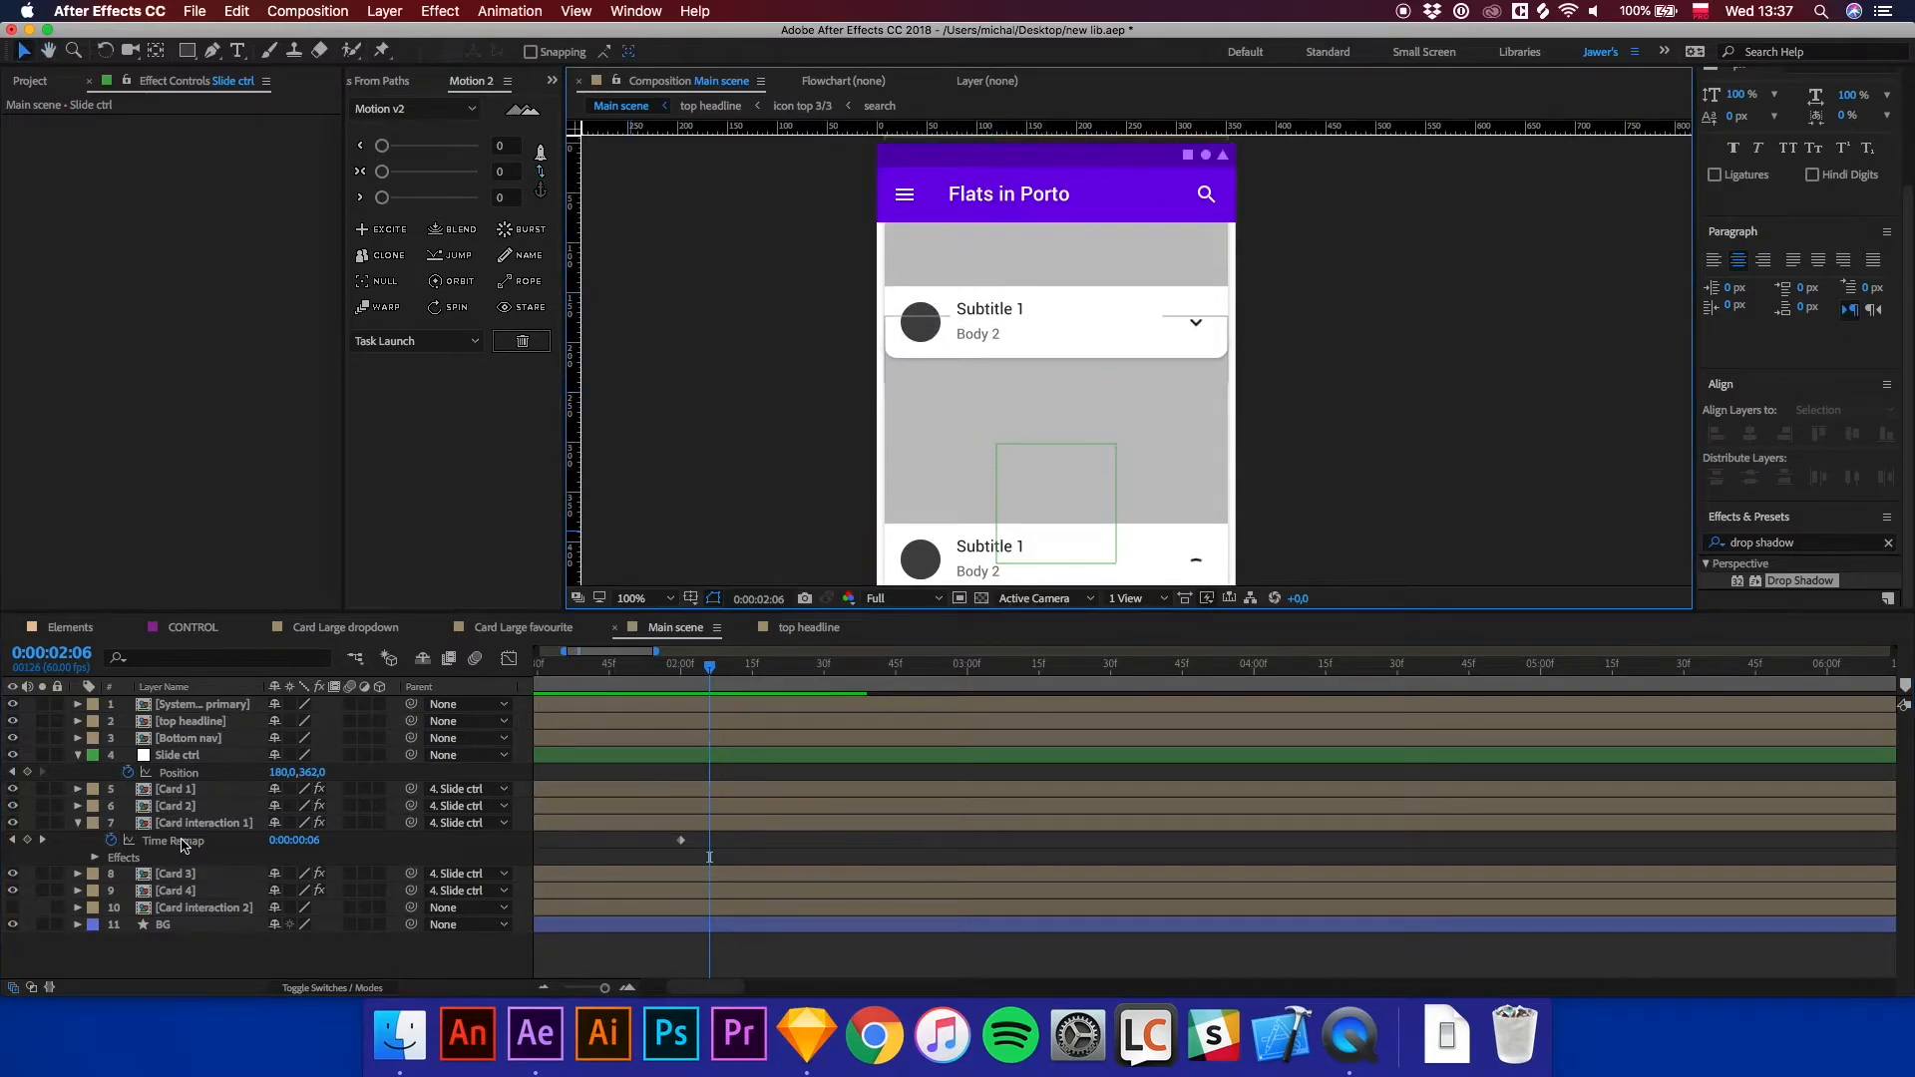
pyautogui.click(79, 824)
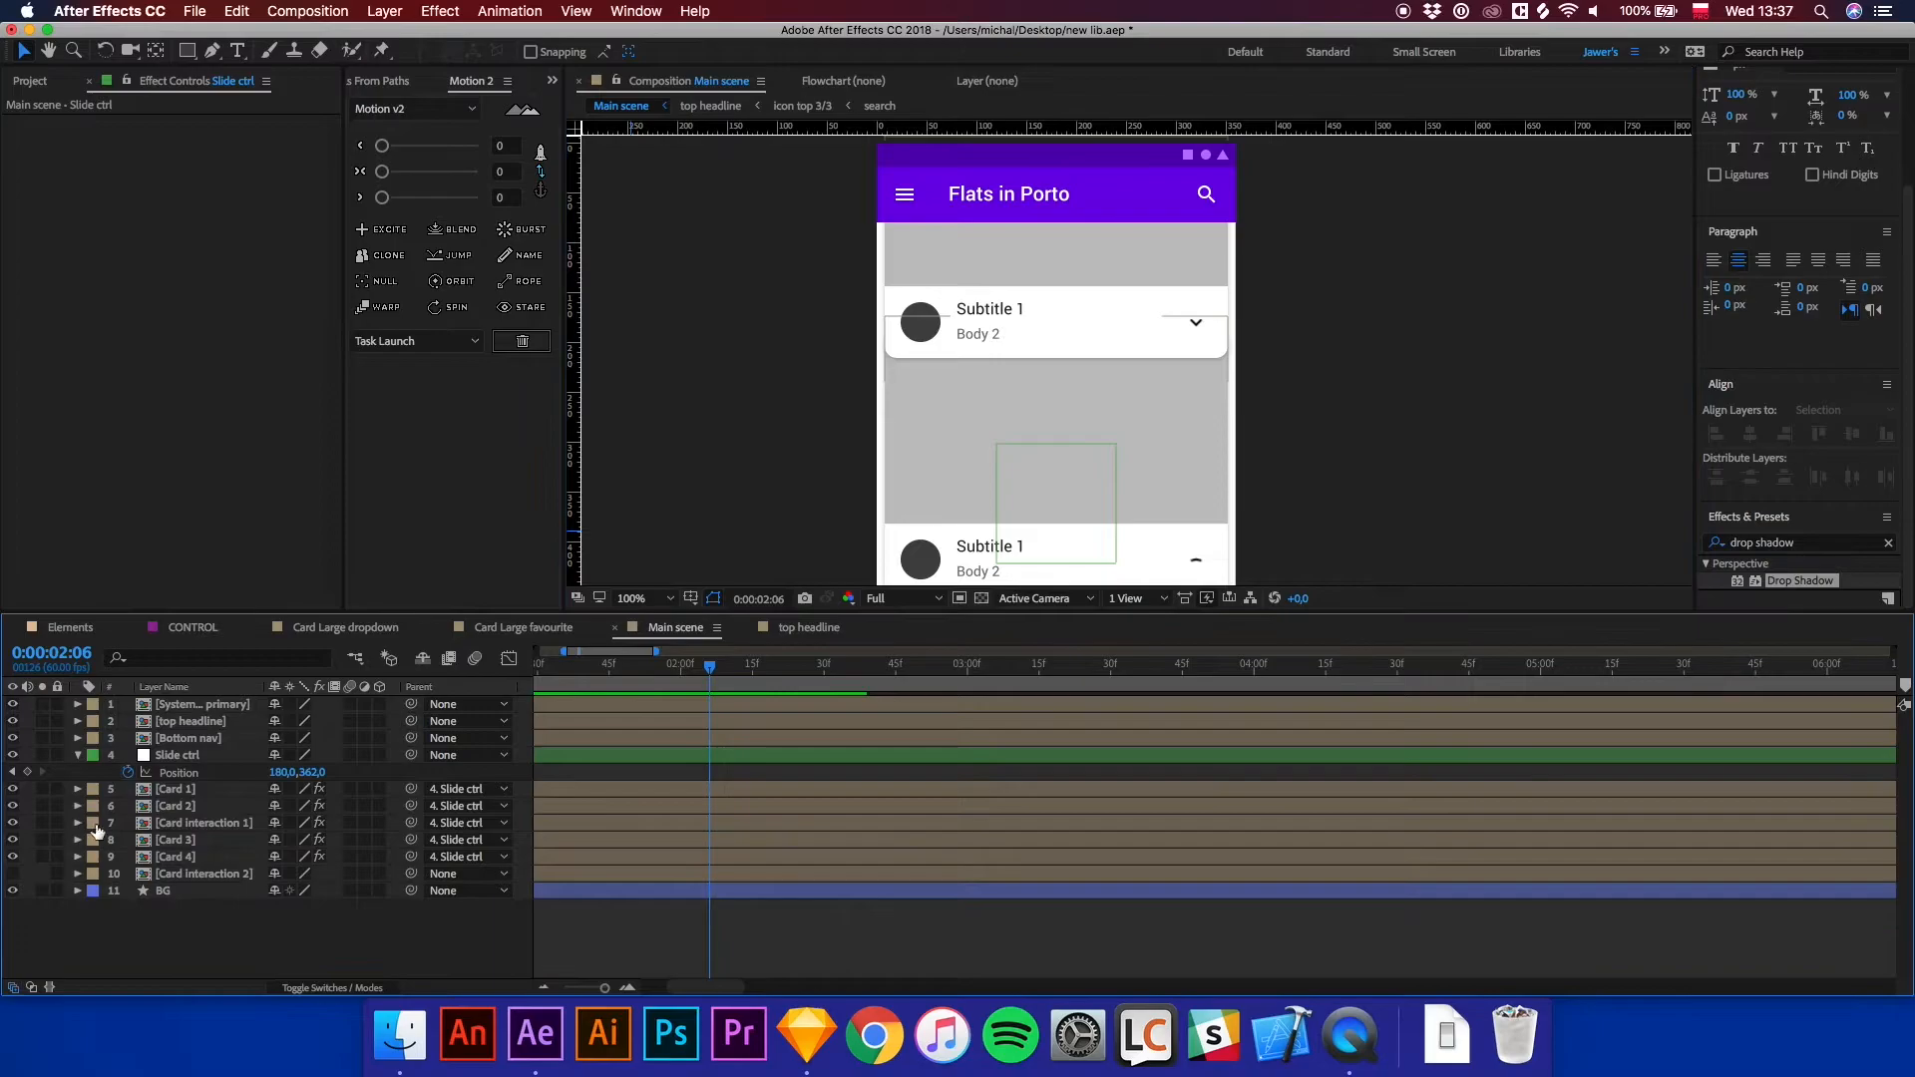
pyautogui.click(175, 808)
pyautogui.click(13, 819)
pyautogui.click(10, 809)
pyautogui.click(8, 809)
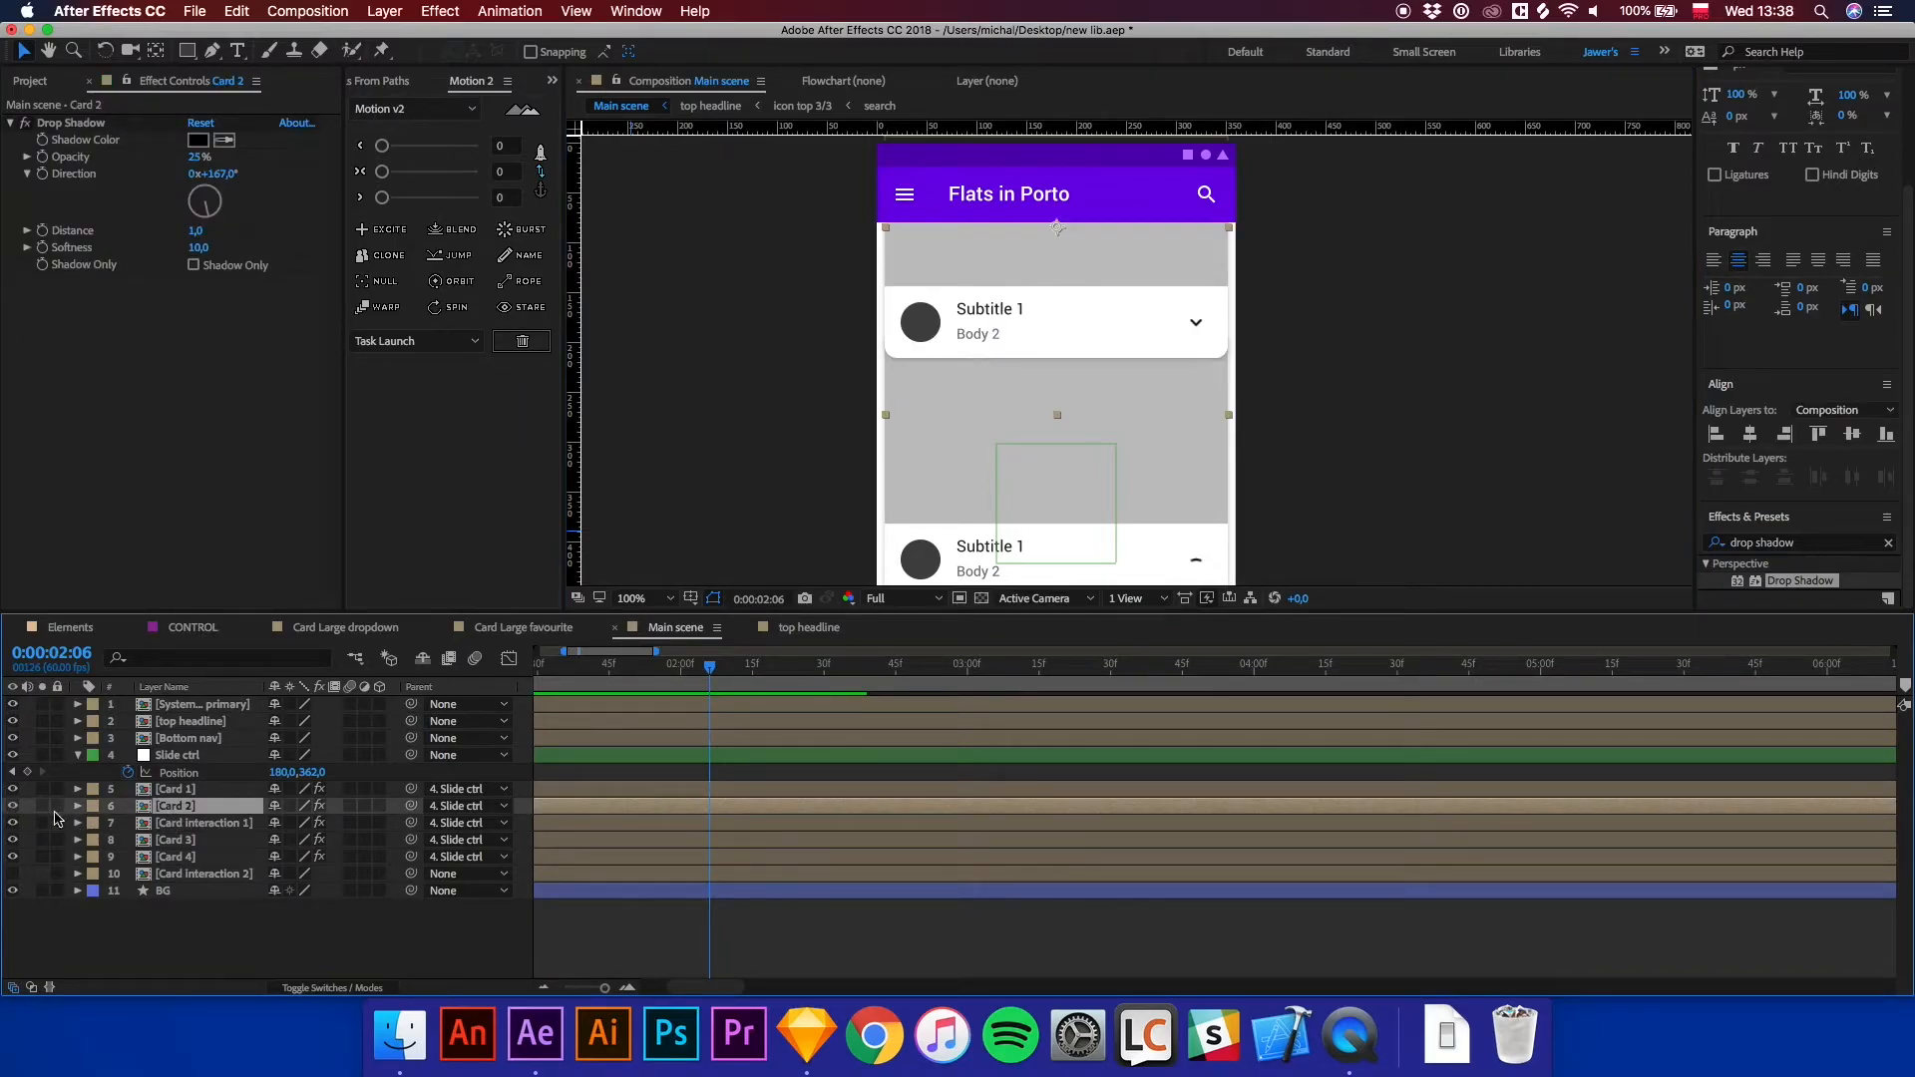
# At 0:00:02:00, reveal the keyframed properties of Card interaction 1 and Card 2, and add a Position keyframe to Card 3.
pyautogui.click(683, 670)
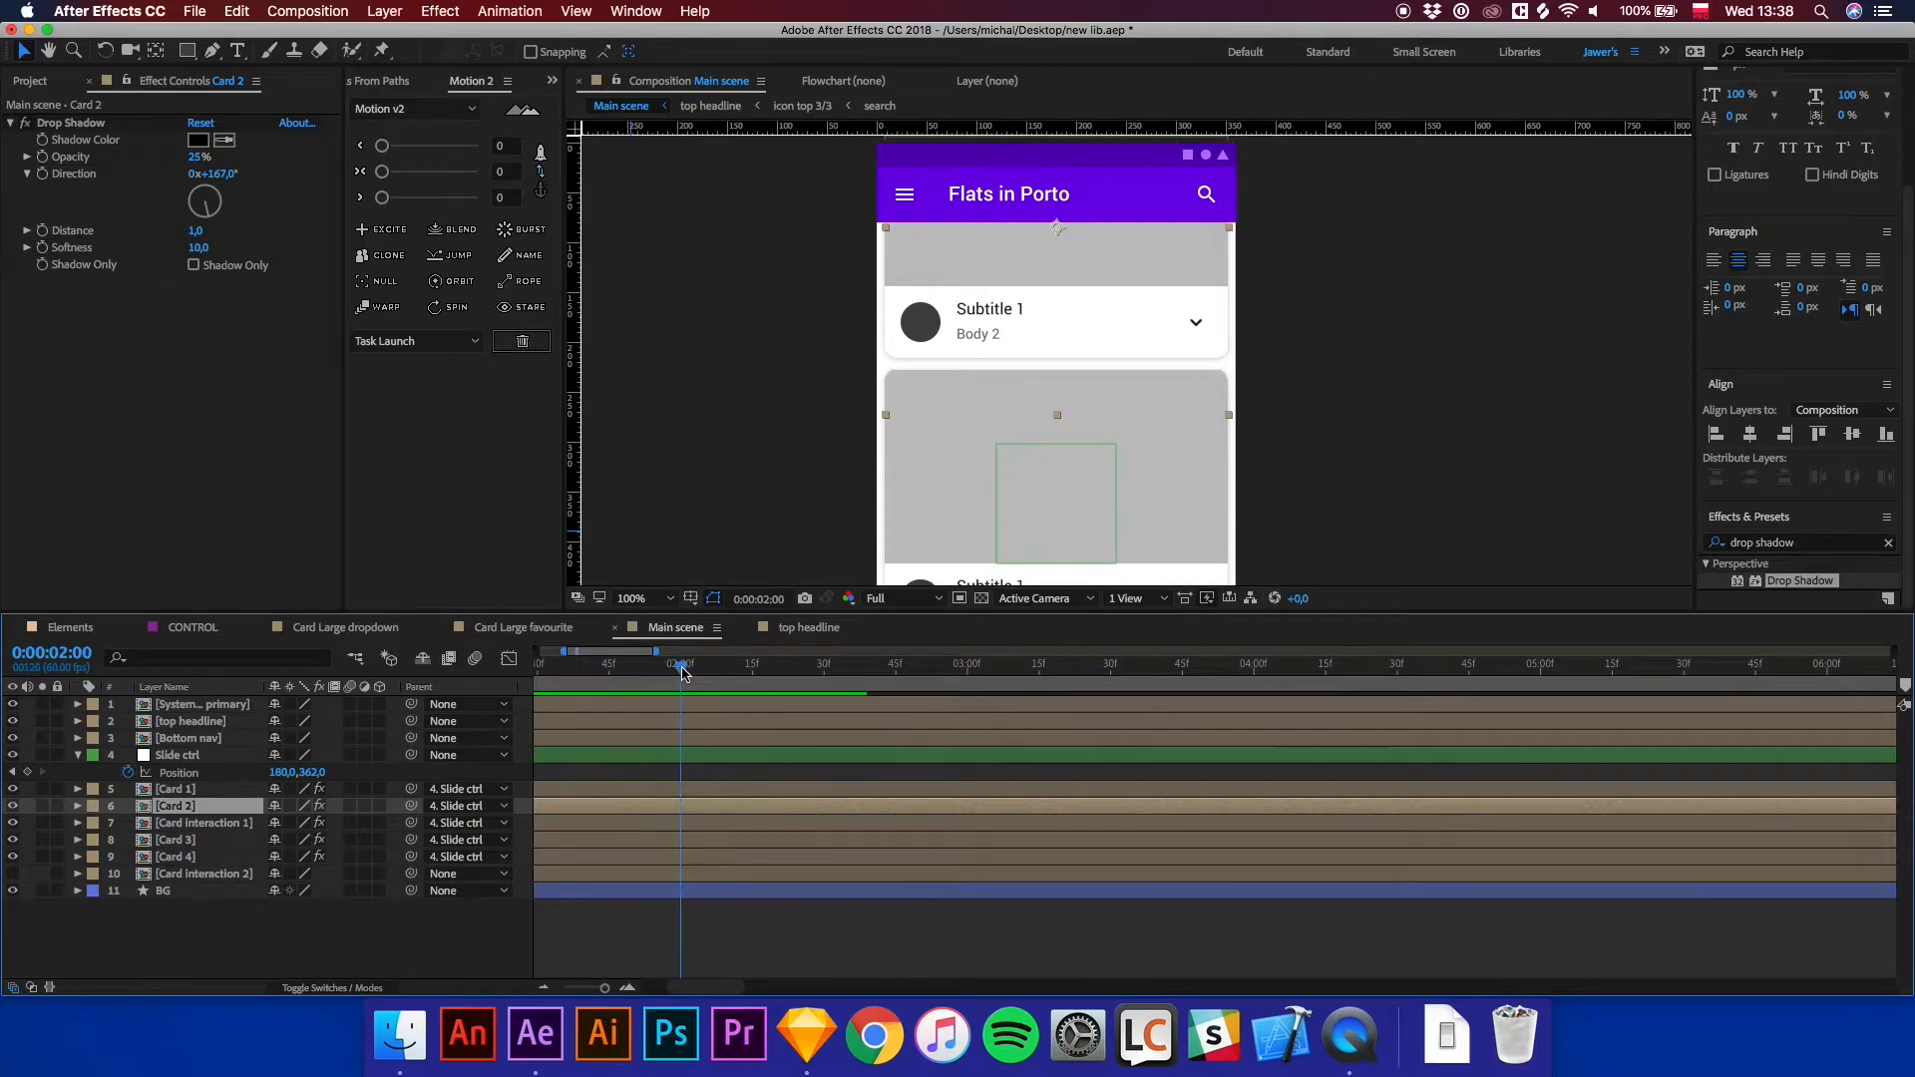
pyautogui.click(714, 823)
pyautogui.press('u')
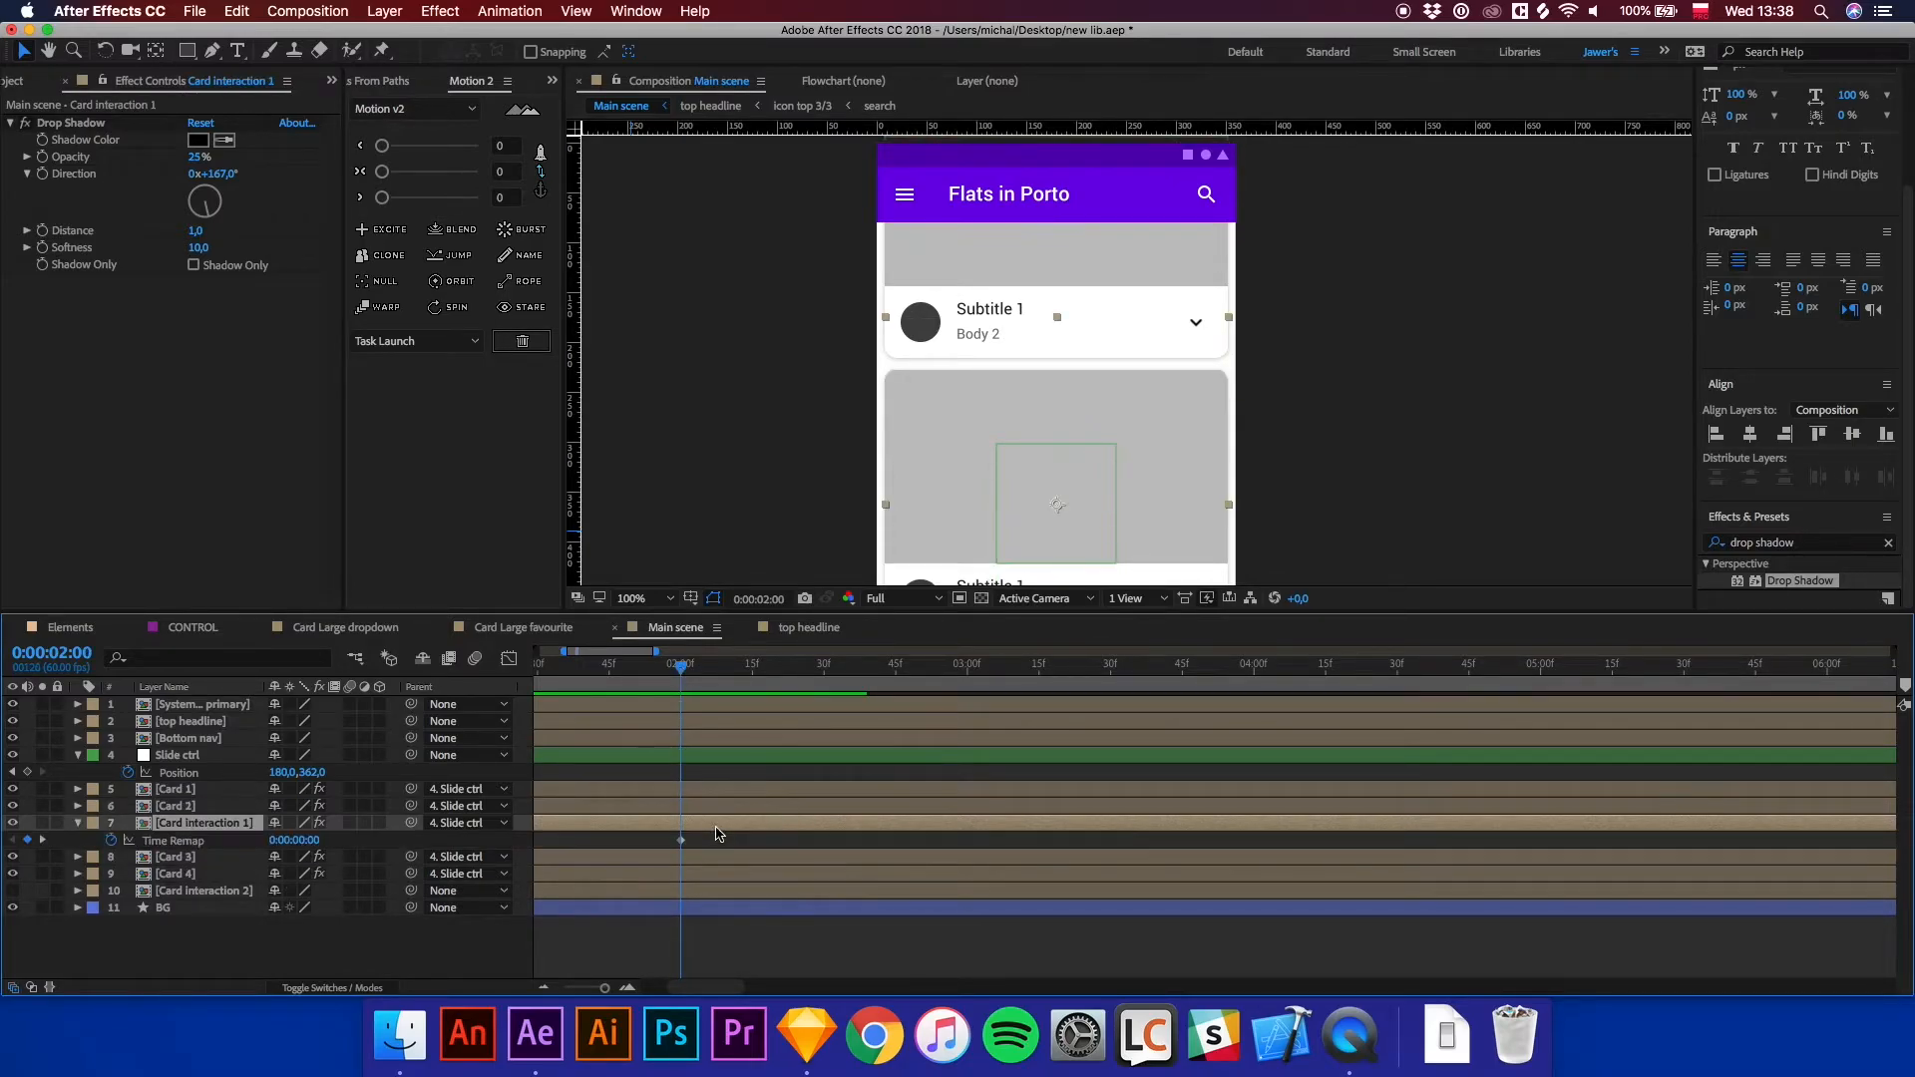
pyautogui.click(688, 809)
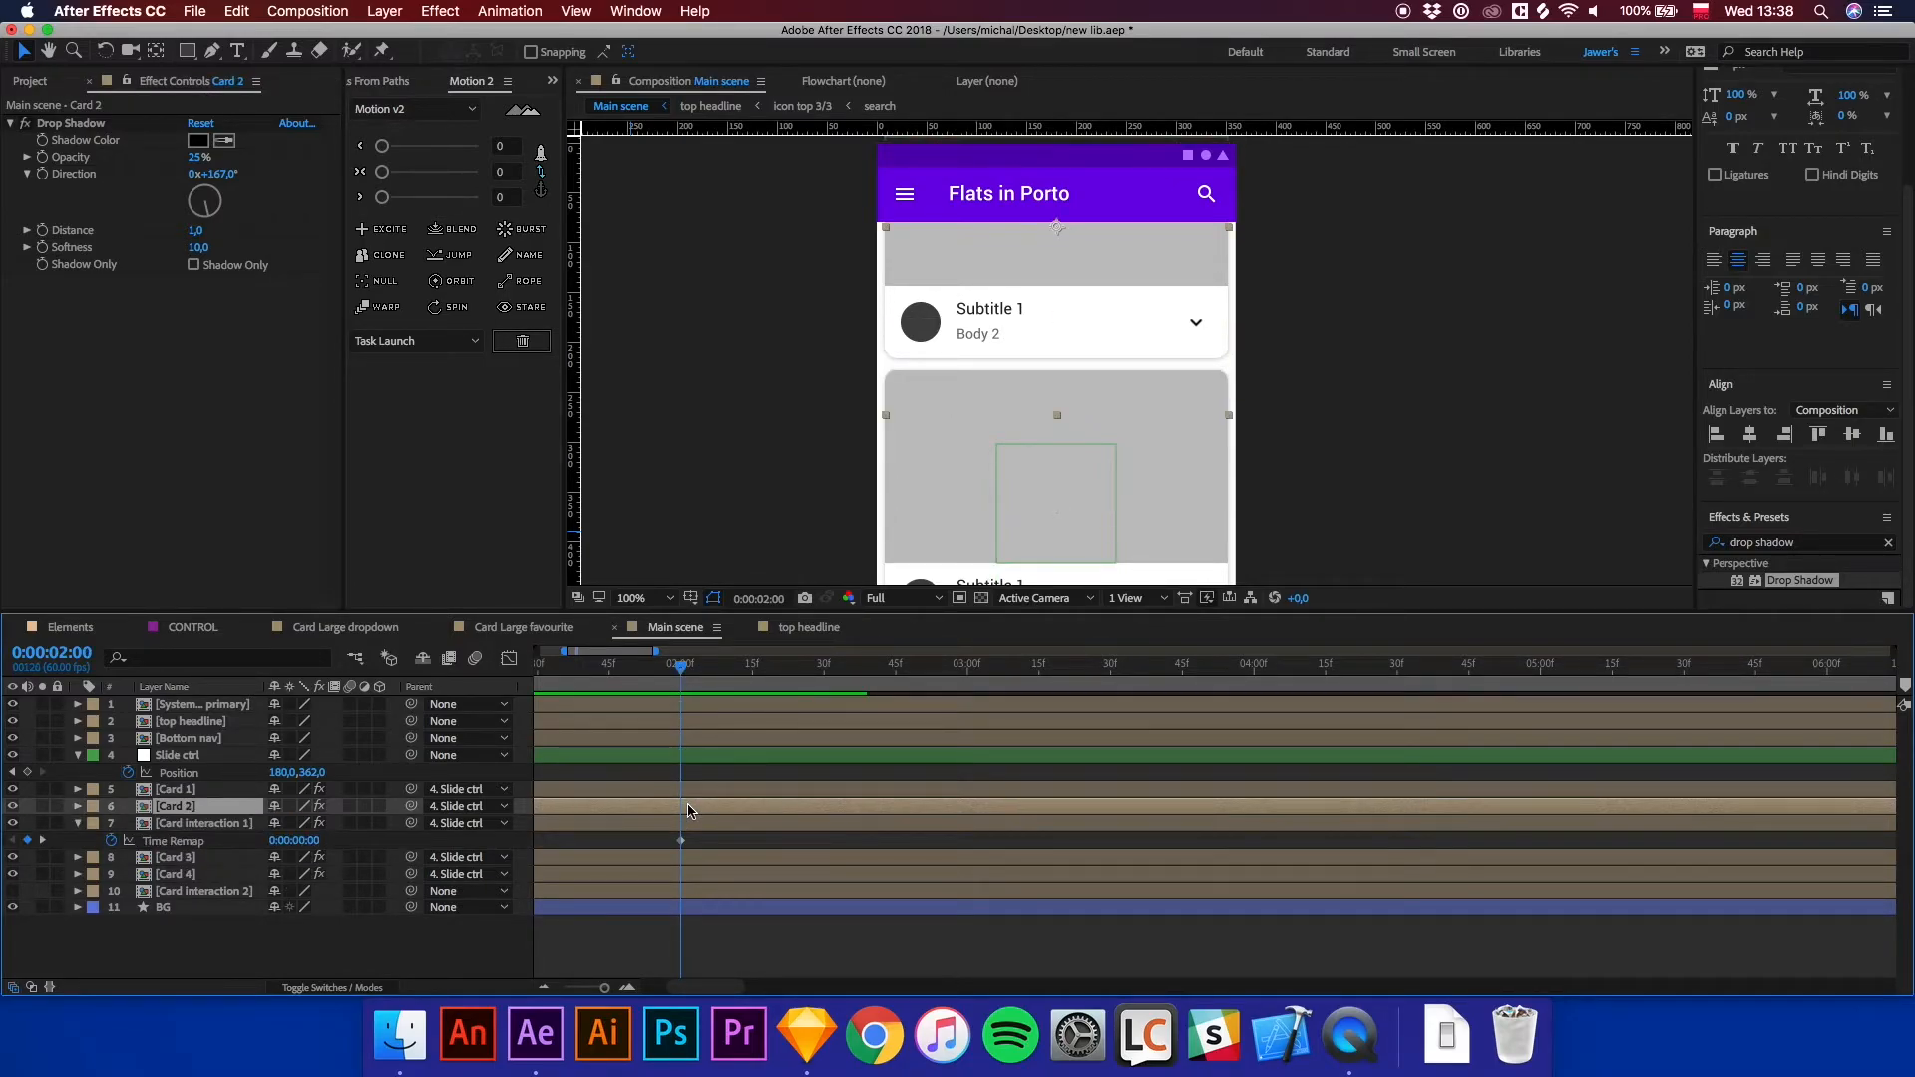
pyautogui.press('u')
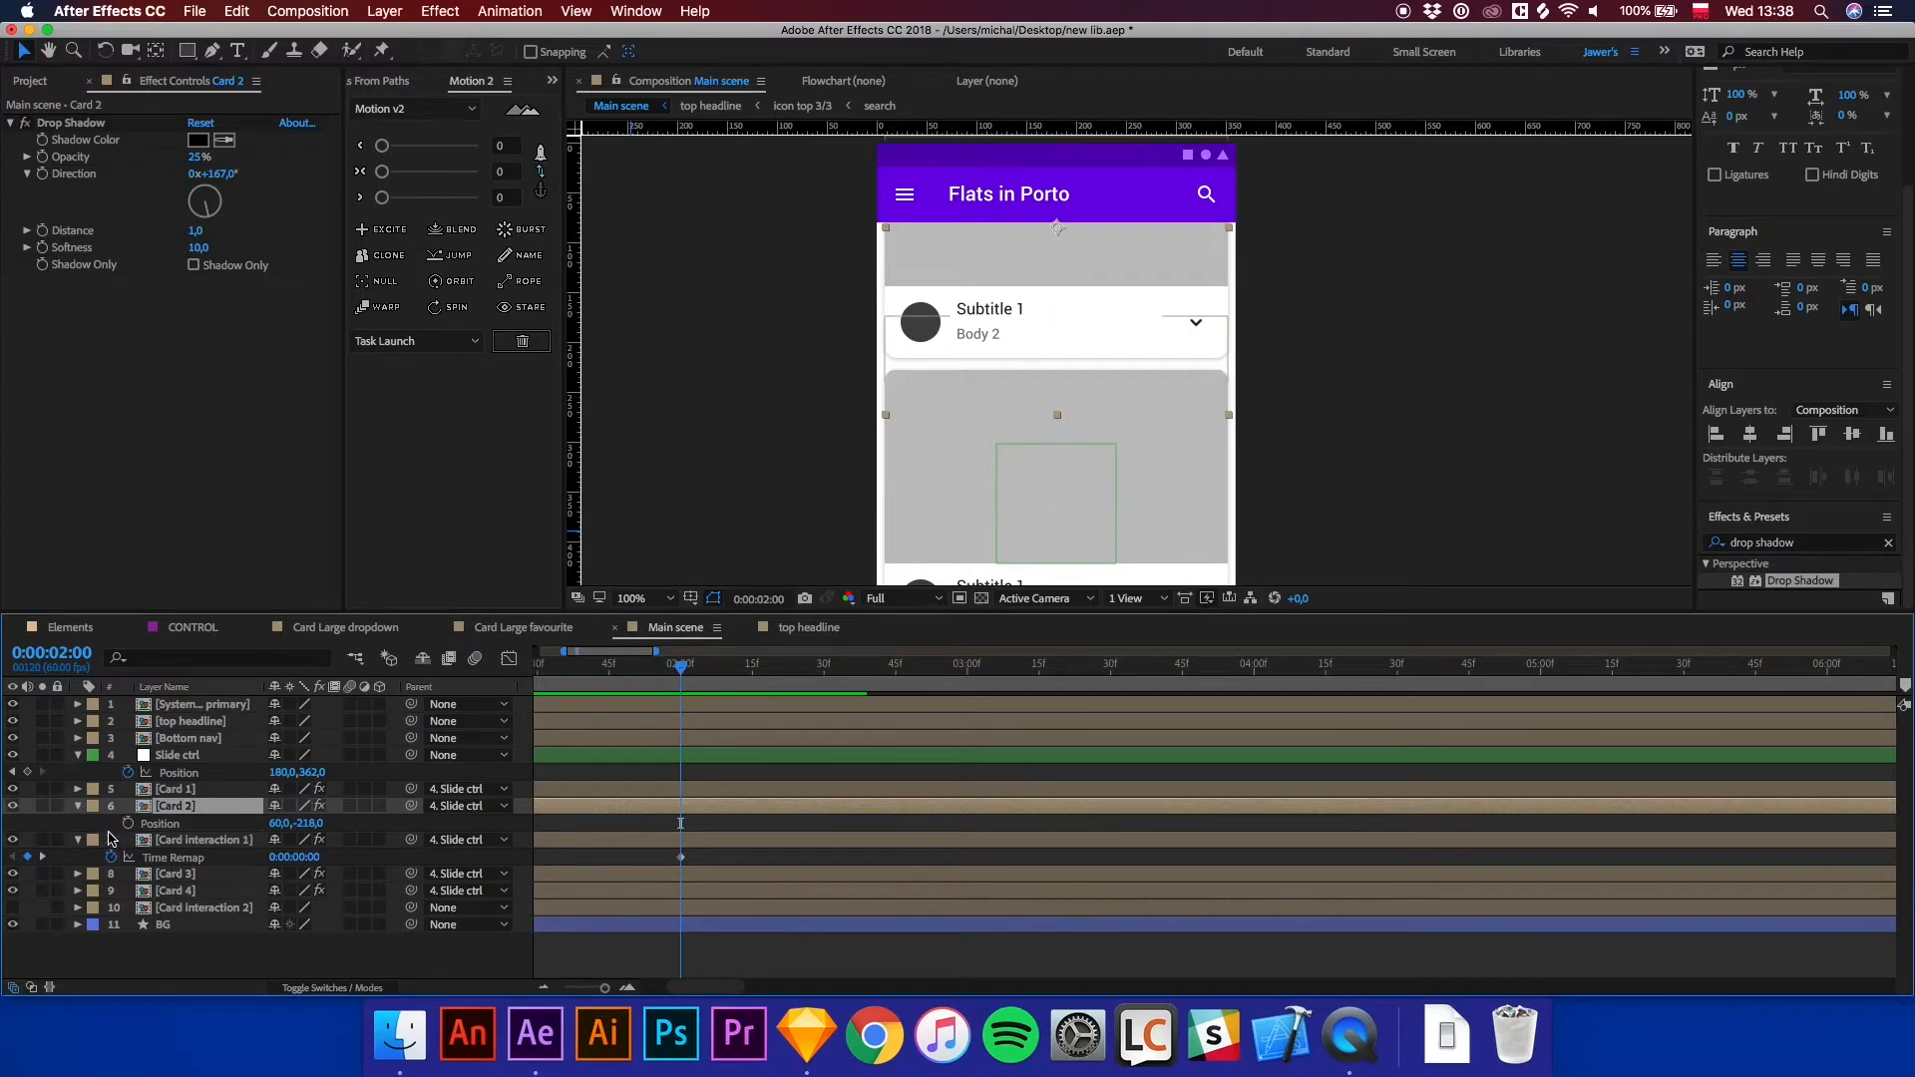
pyautogui.click(181, 872)
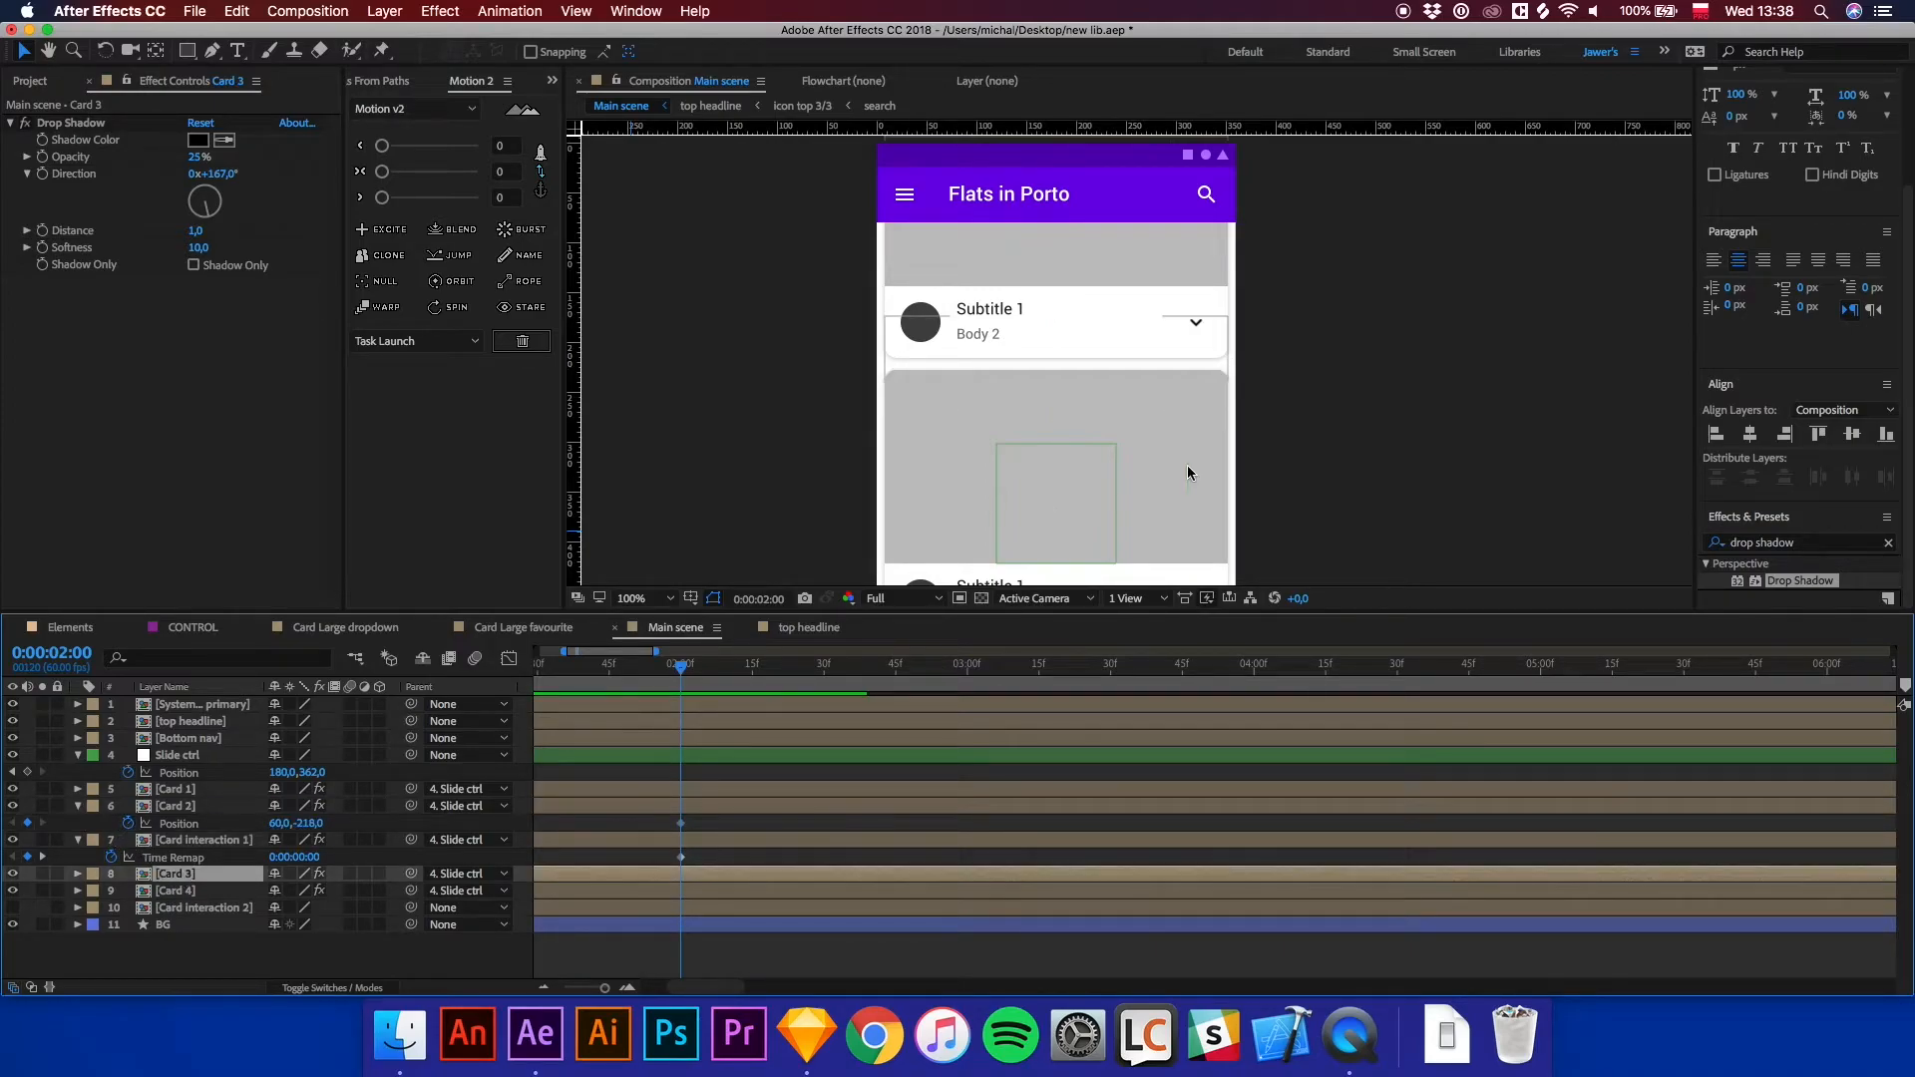
pyautogui.scroll(-1, 1186, 472)
pyautogui.moveTo(1201, 494); pyautogui.dragTo(1206, 410)
pyautogui.press('v')
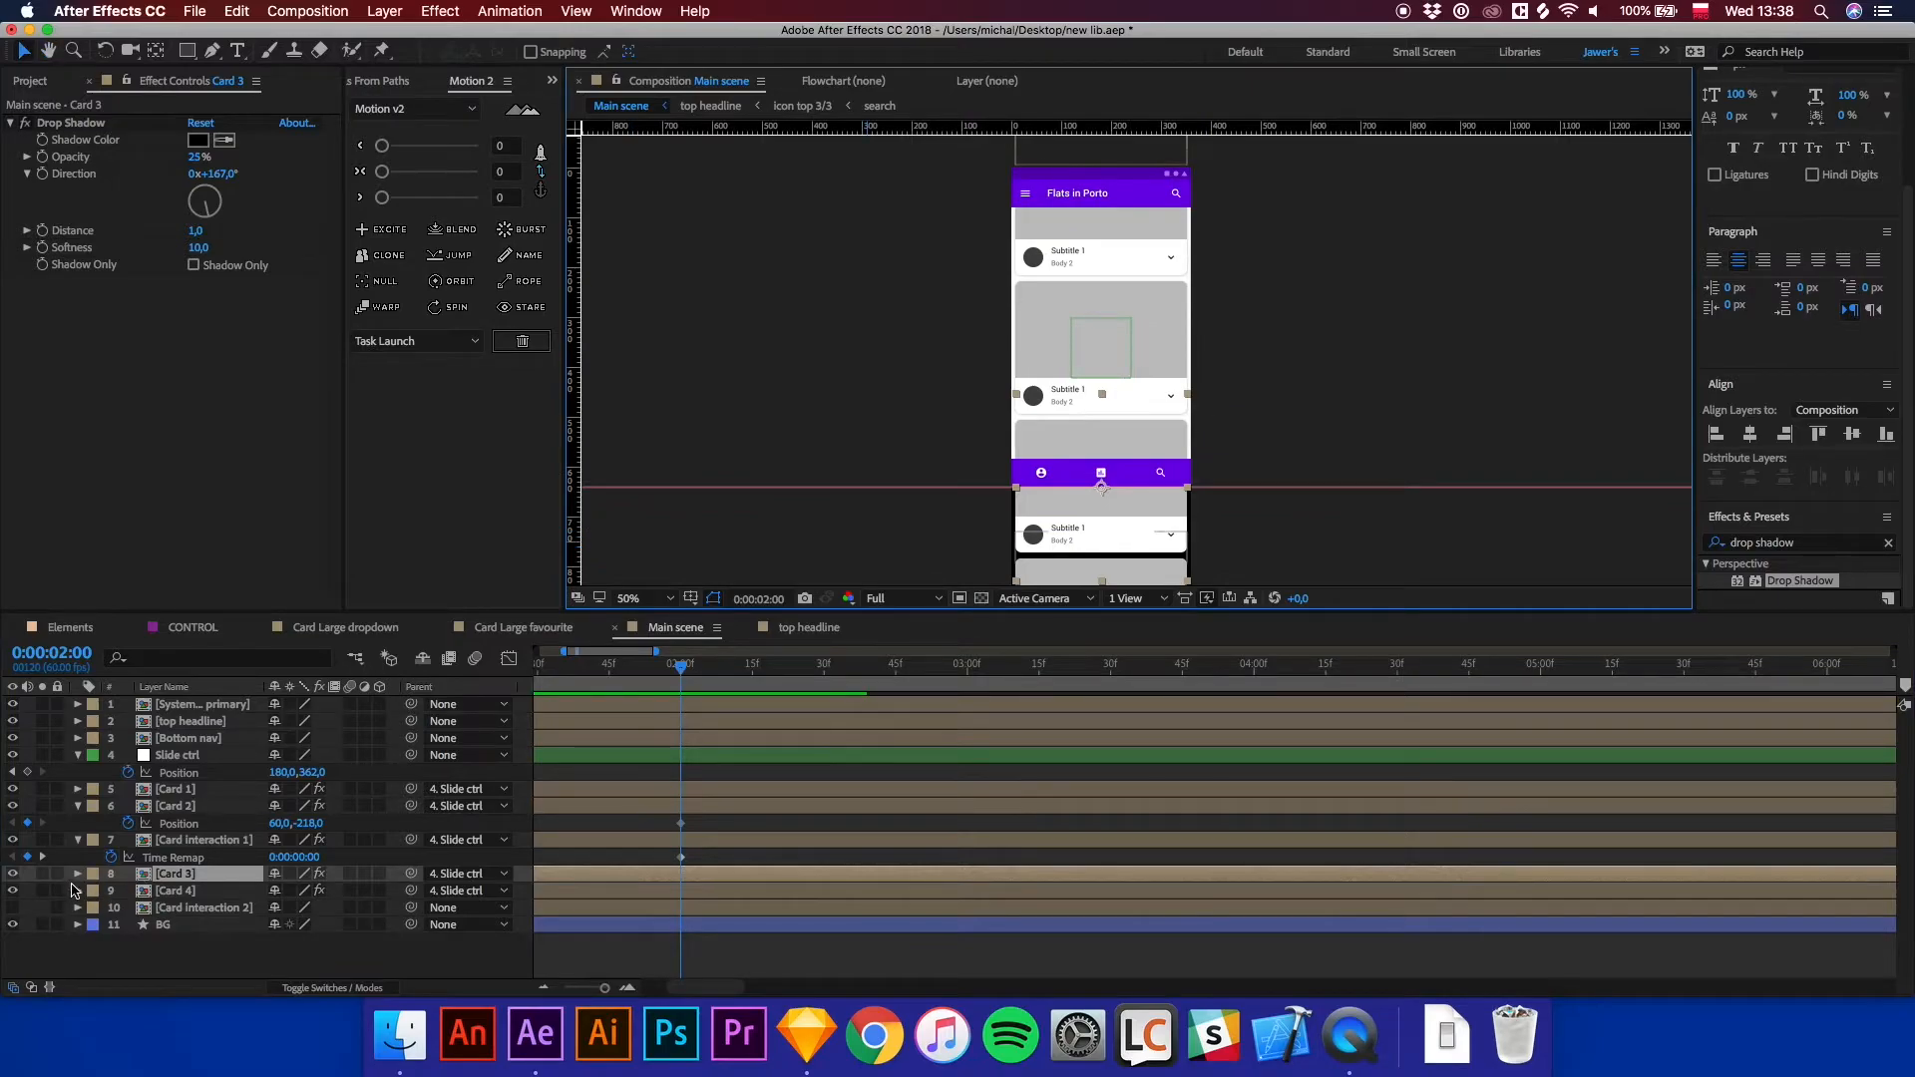
pyautogui.click(13, 874)
pyautogui.click(13, 874)
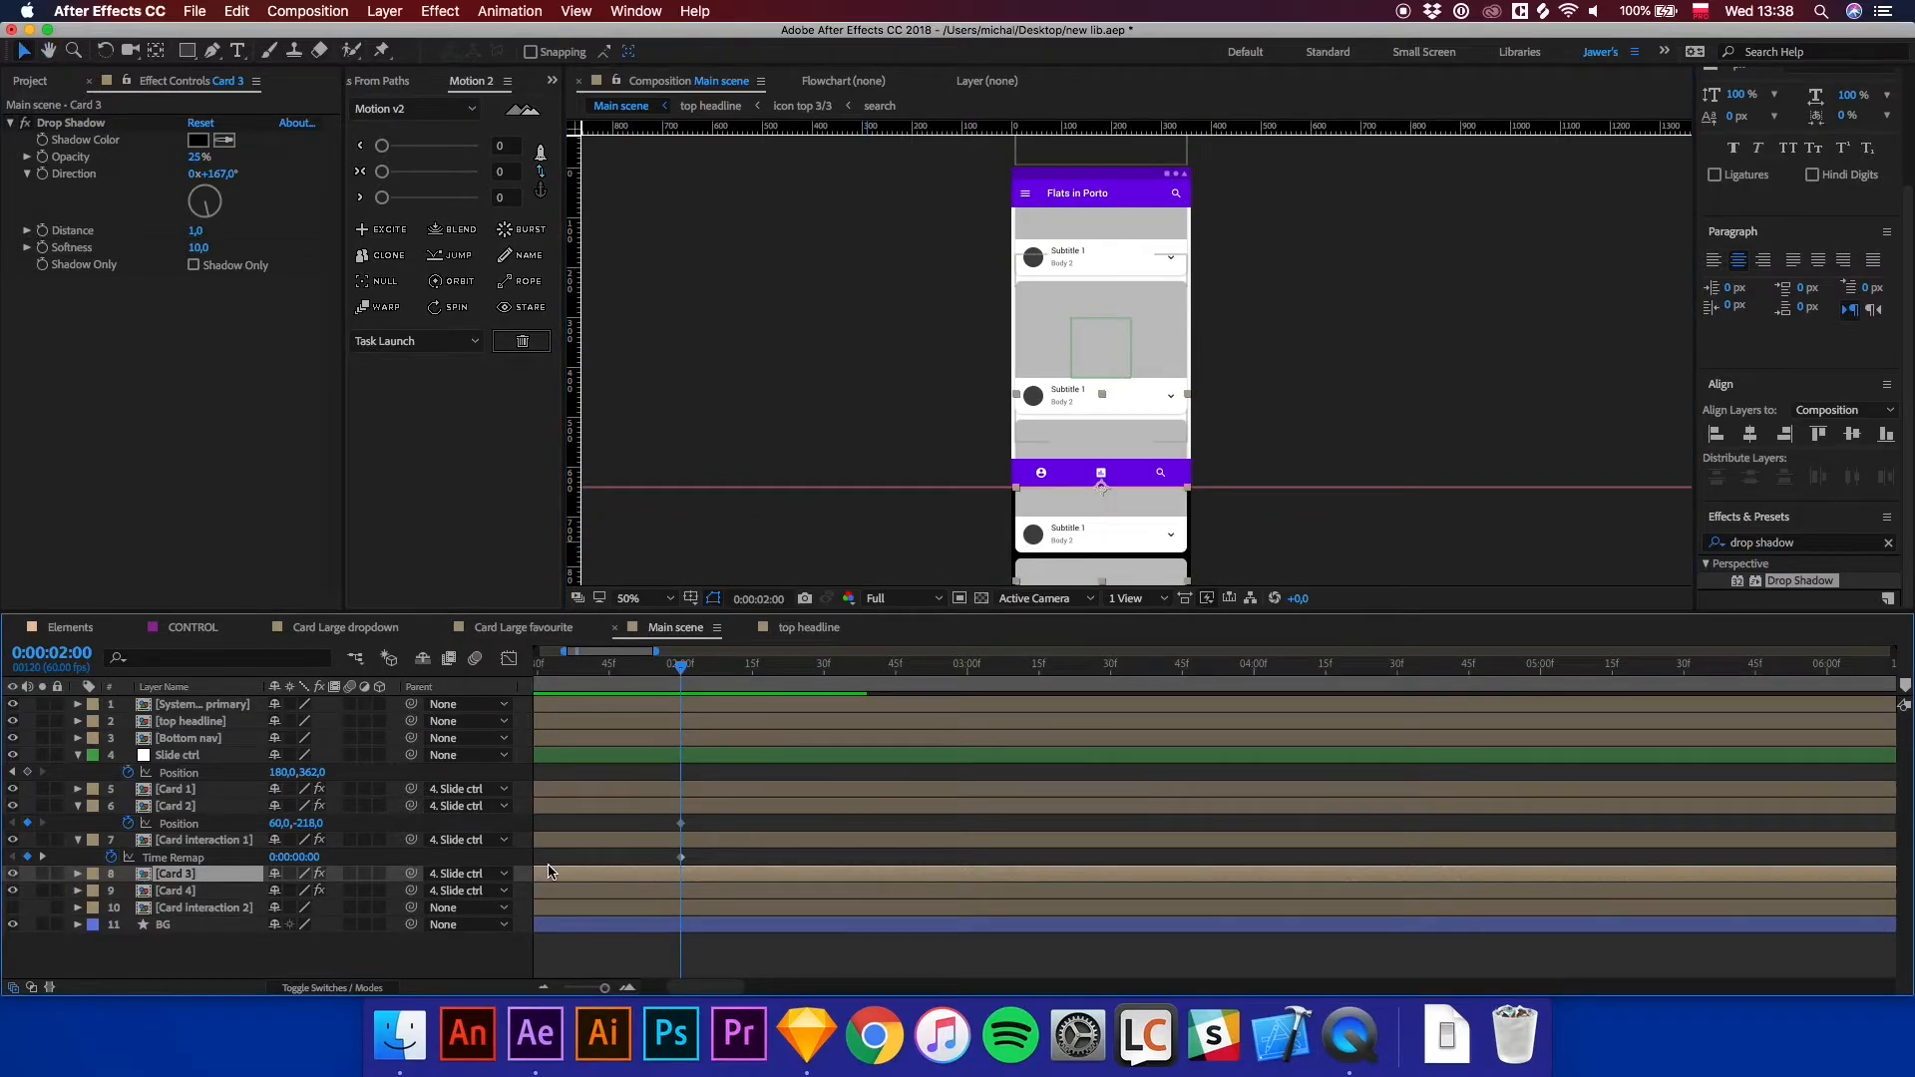
pyautogui.press('p')
pyautogui.click(127, 891)
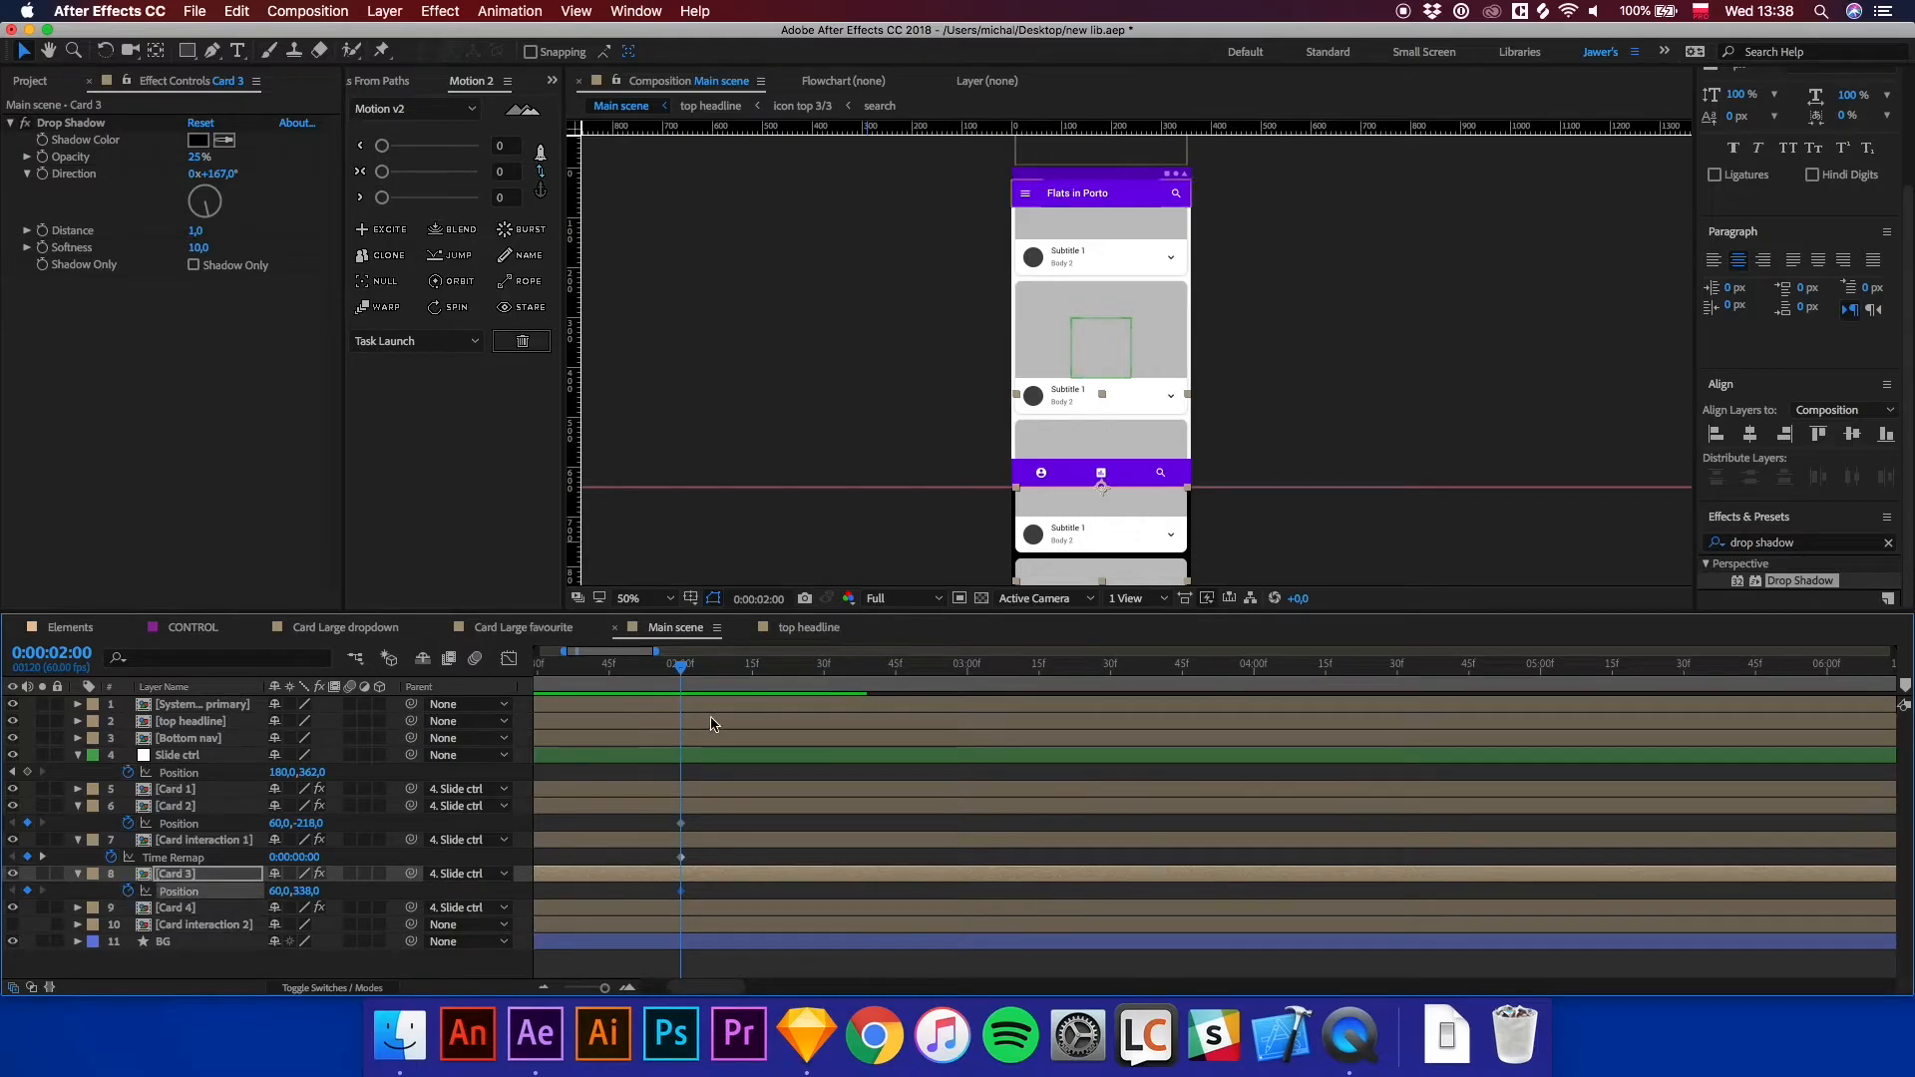
# Open the Card interaction 1 precomposition to examine its animation timing, then return to Main scene.
pyautogui.press('=')
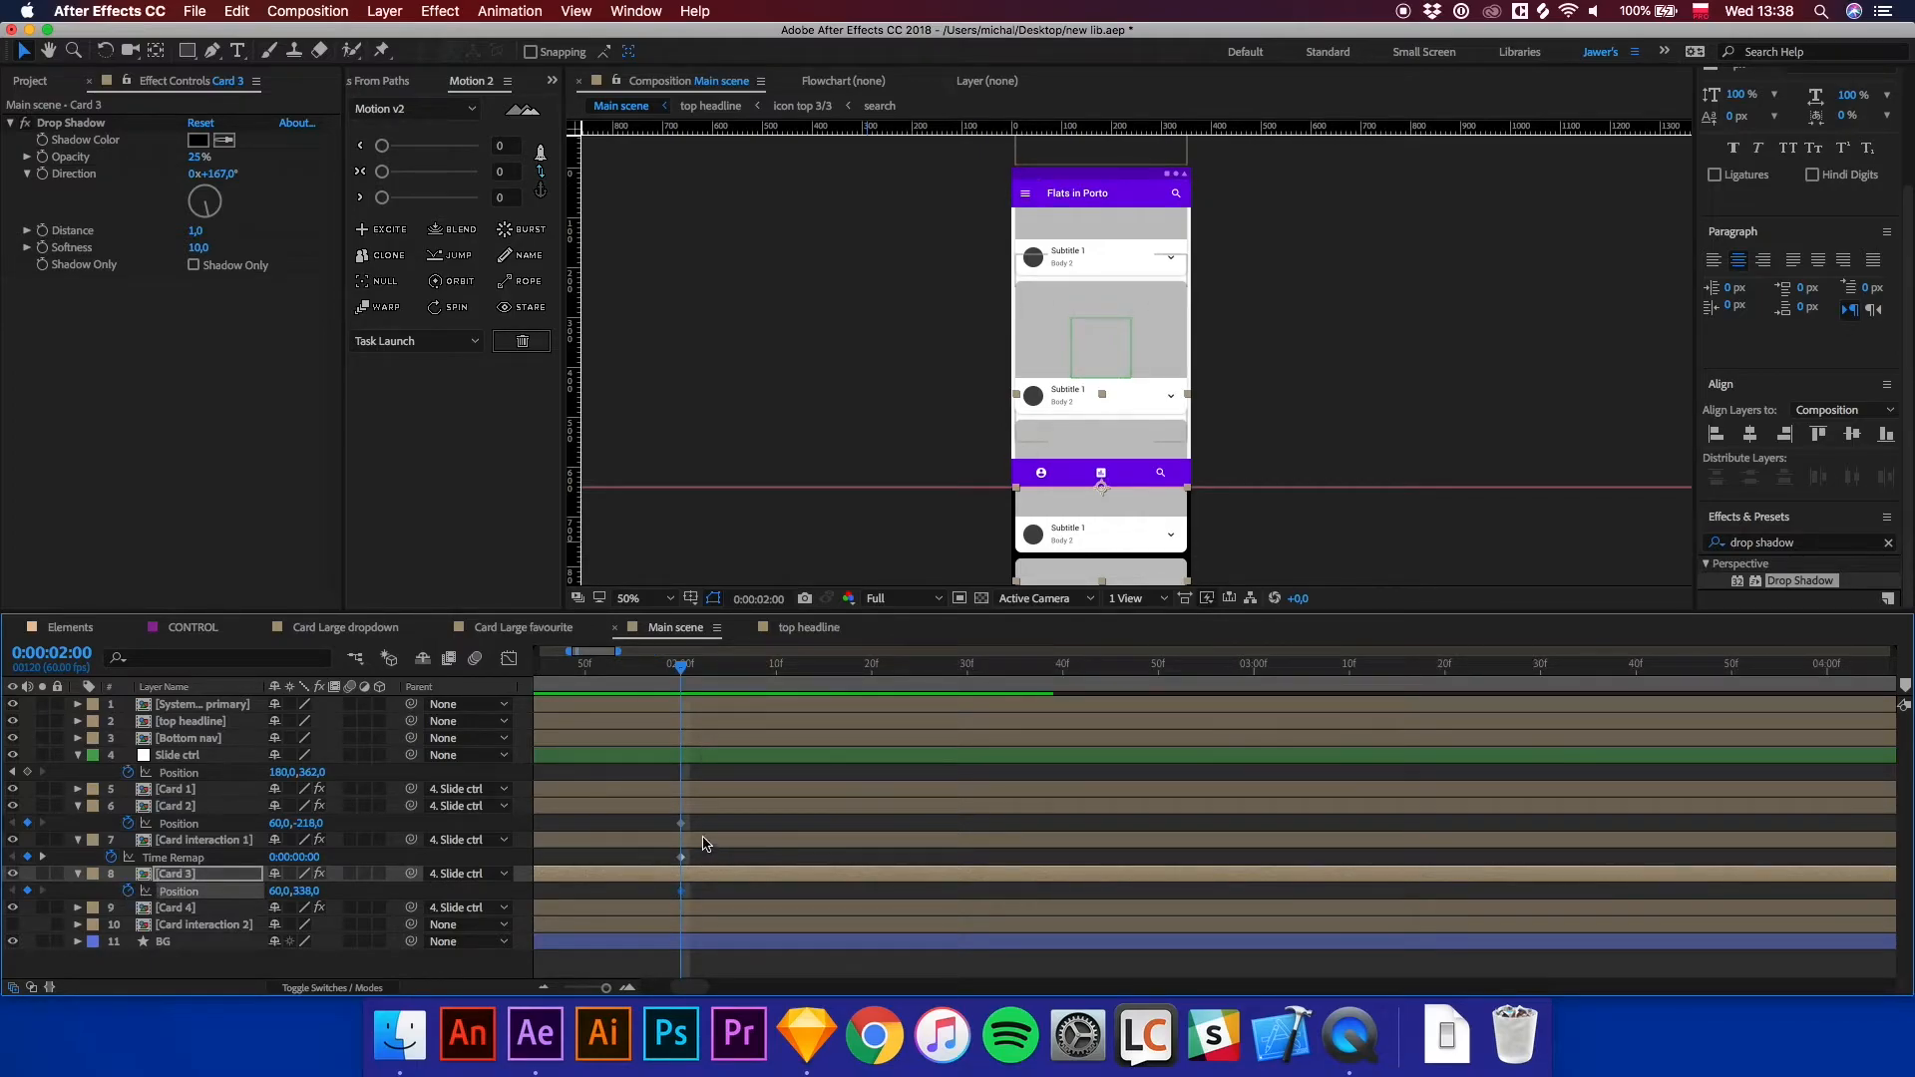
pyautogui.click(710, 843)
pyautogui.doubleClick(714, 847)
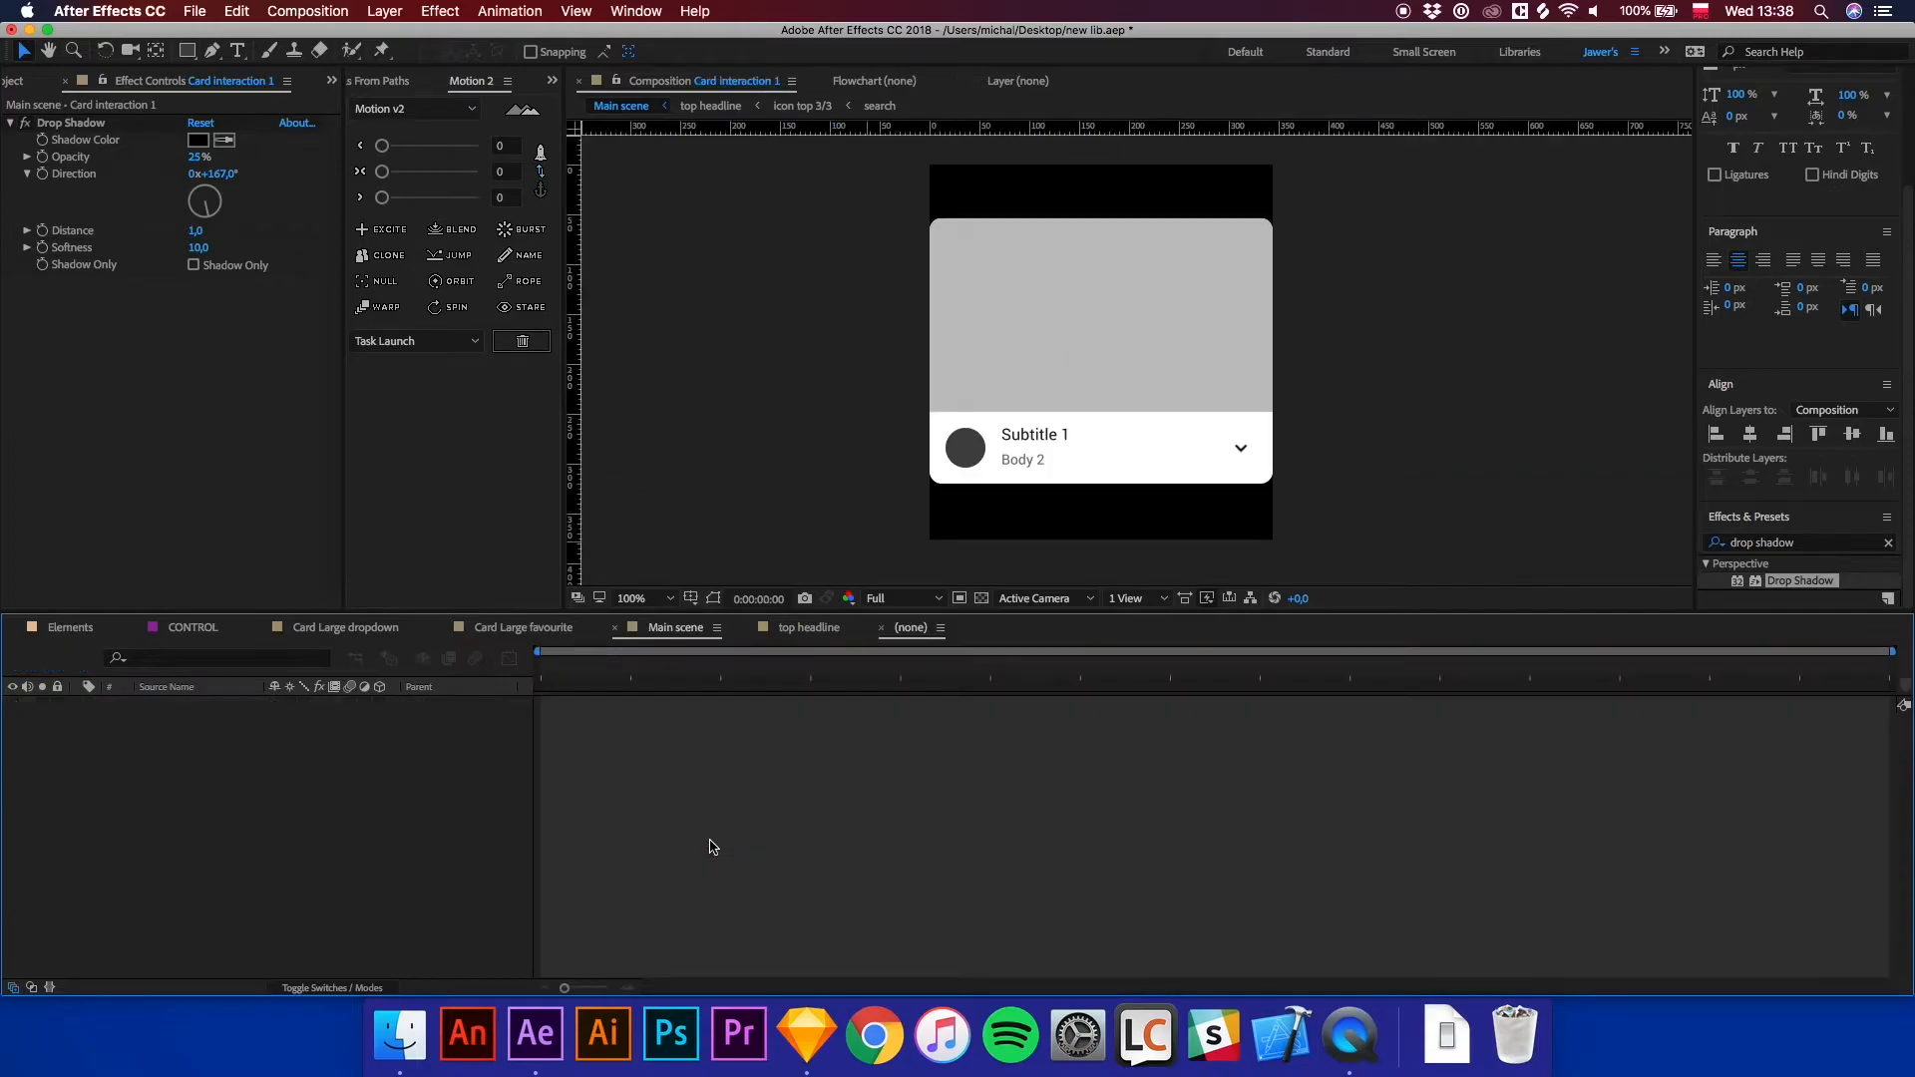
pyautogui.moveTo(660, 675)
pyautogui.mouseDown()
pyautogui.moveTo(520, 687)
pyautogui.moveTo(654, 688)
pyautogui.mouseUp()
pyautogui.press('=')
pyautogui.press('=')
pyautogui.press('=')
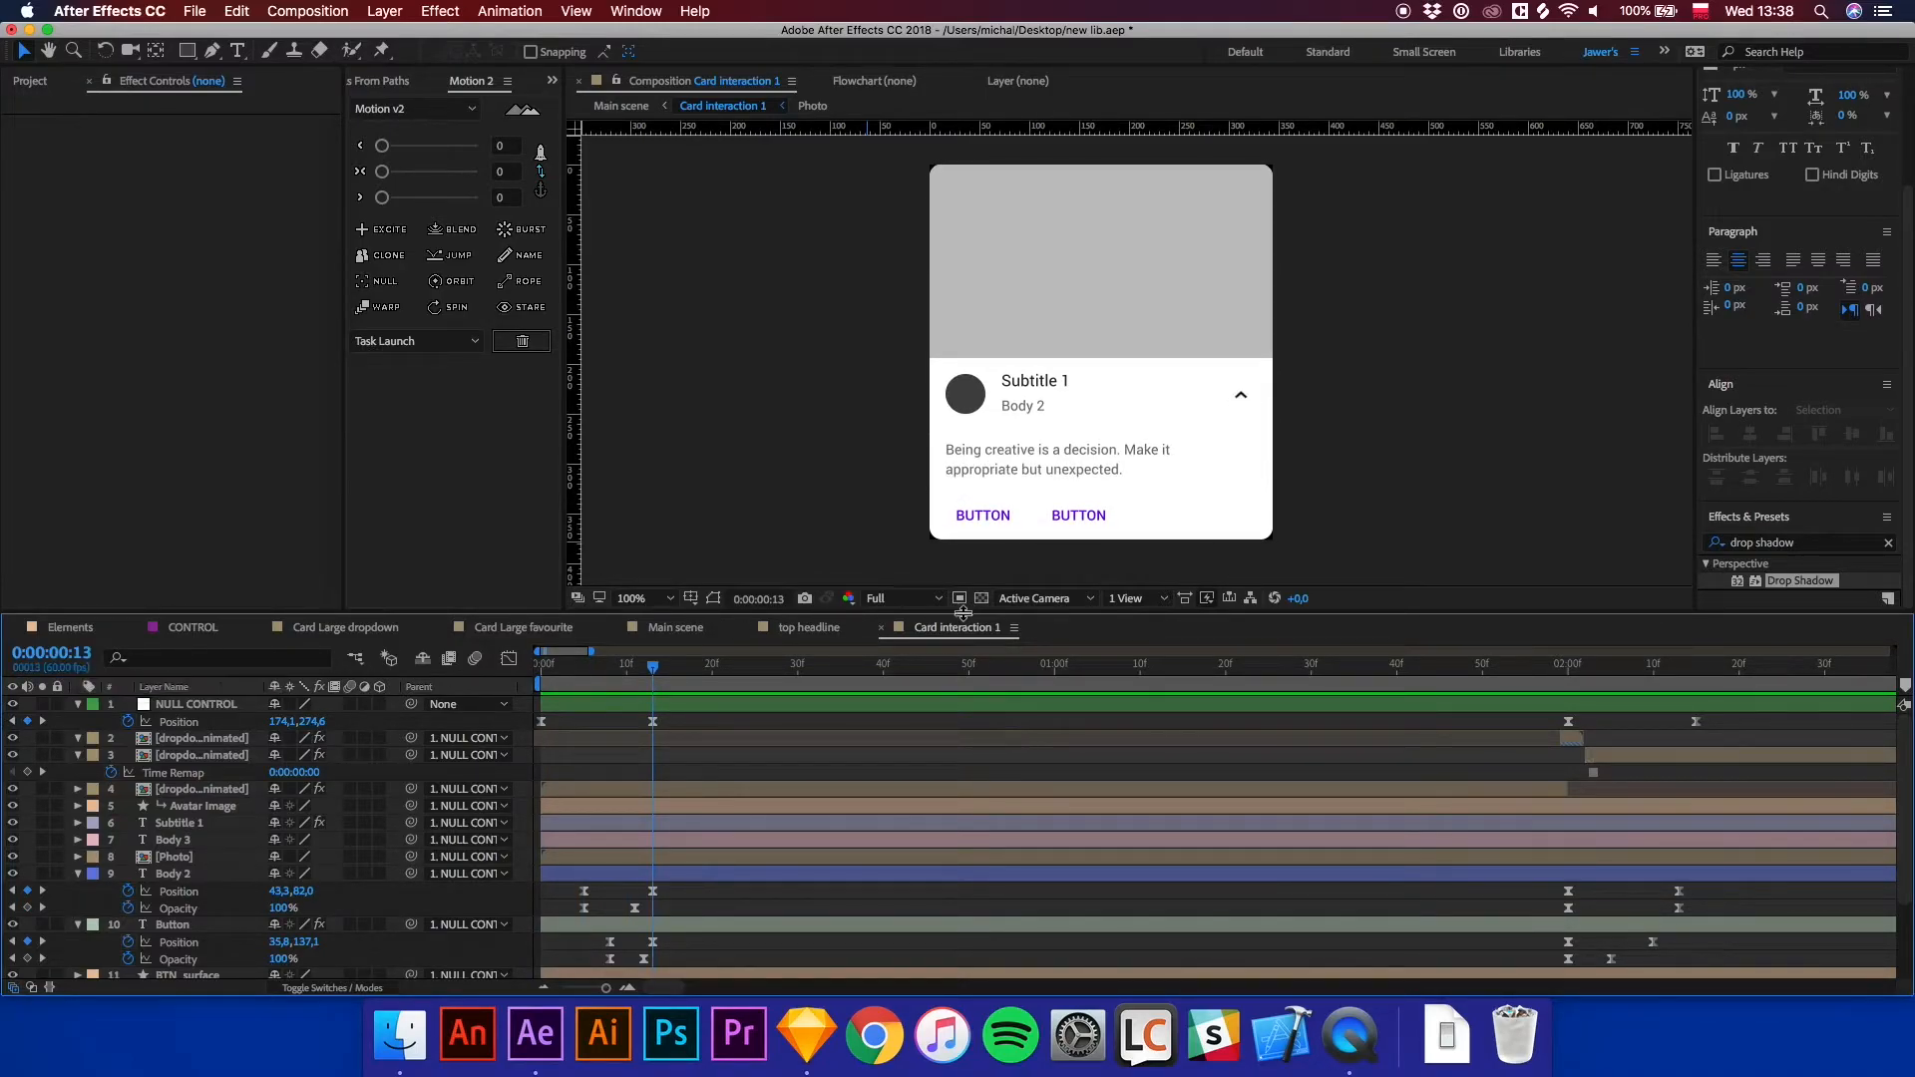
pyautogui.click(673, 637)
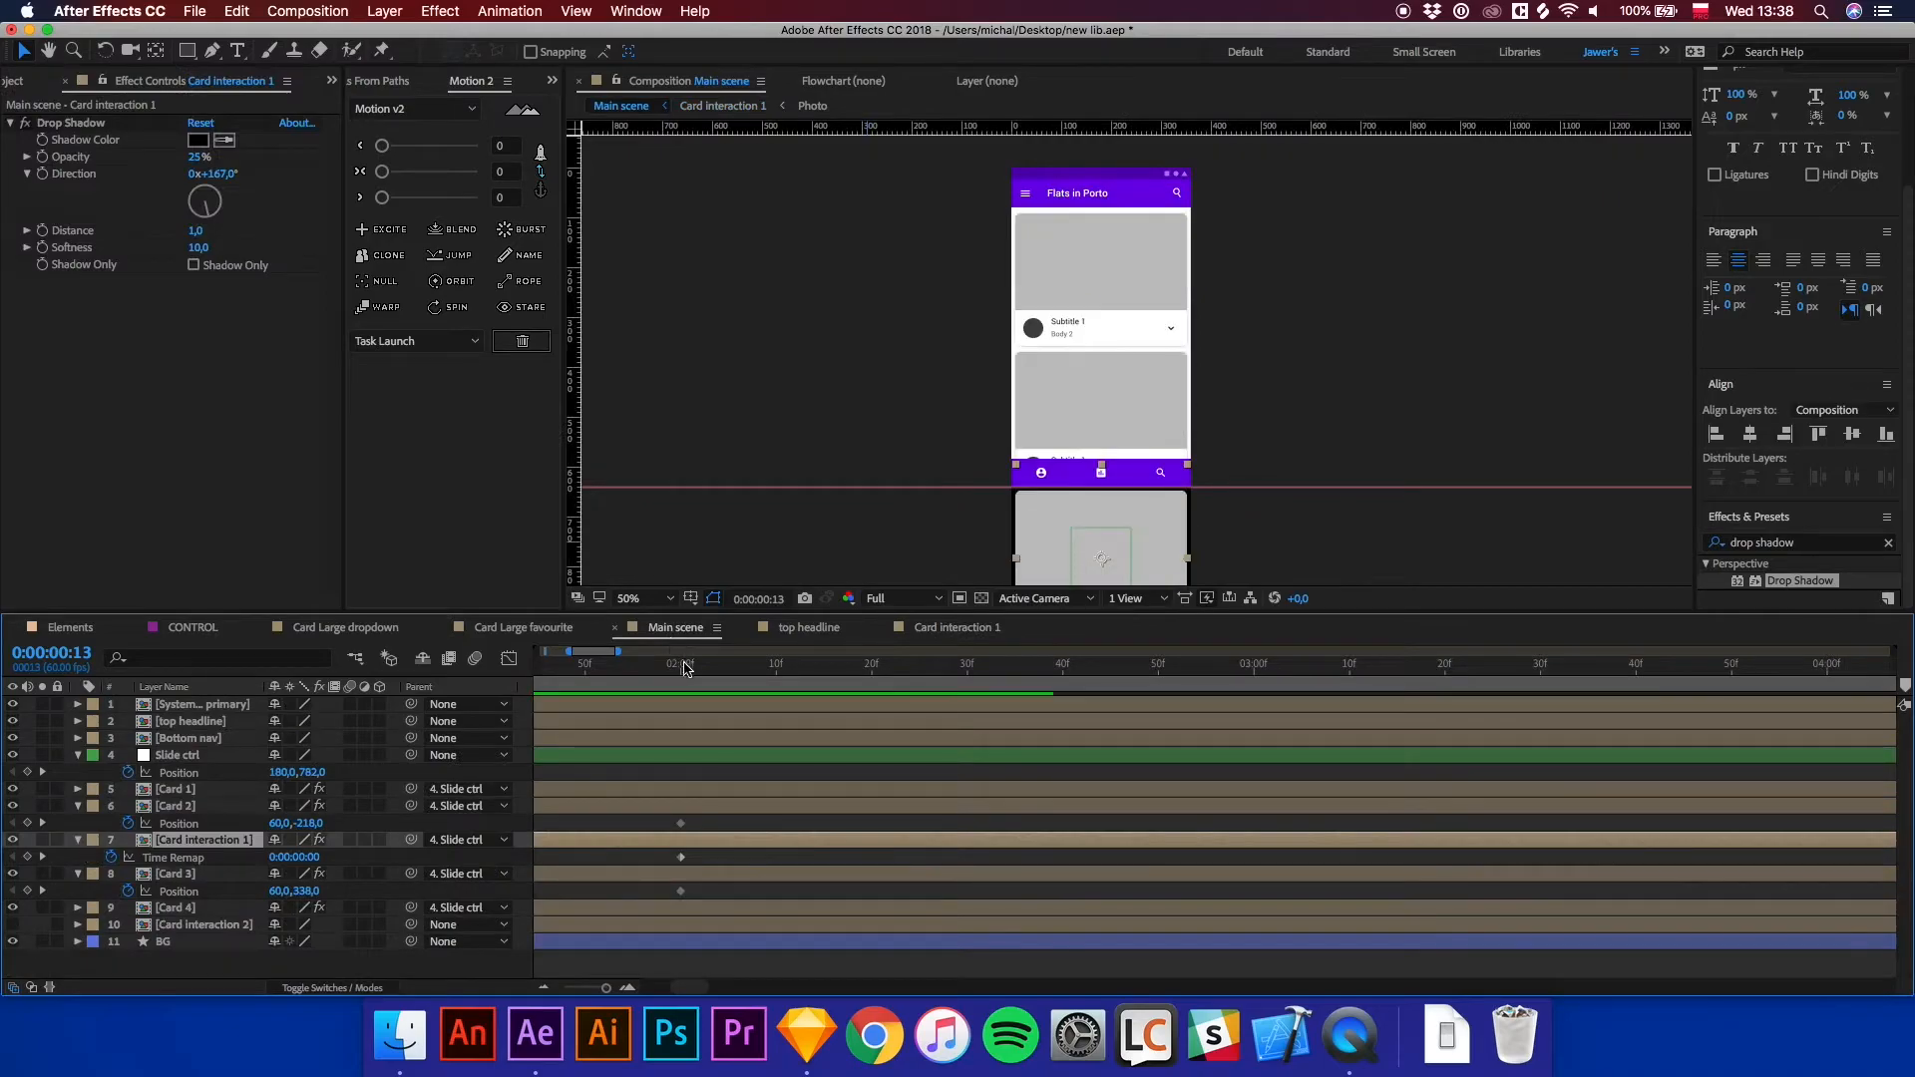
# Move the time to 0:00:02:13 and trim the work area end to just after the transition.
pyautogui.click(684, 666)
pyautogui.press('=')
pyautogui.moveTo(695, 678); pyautogui.dragTo(926, 686)
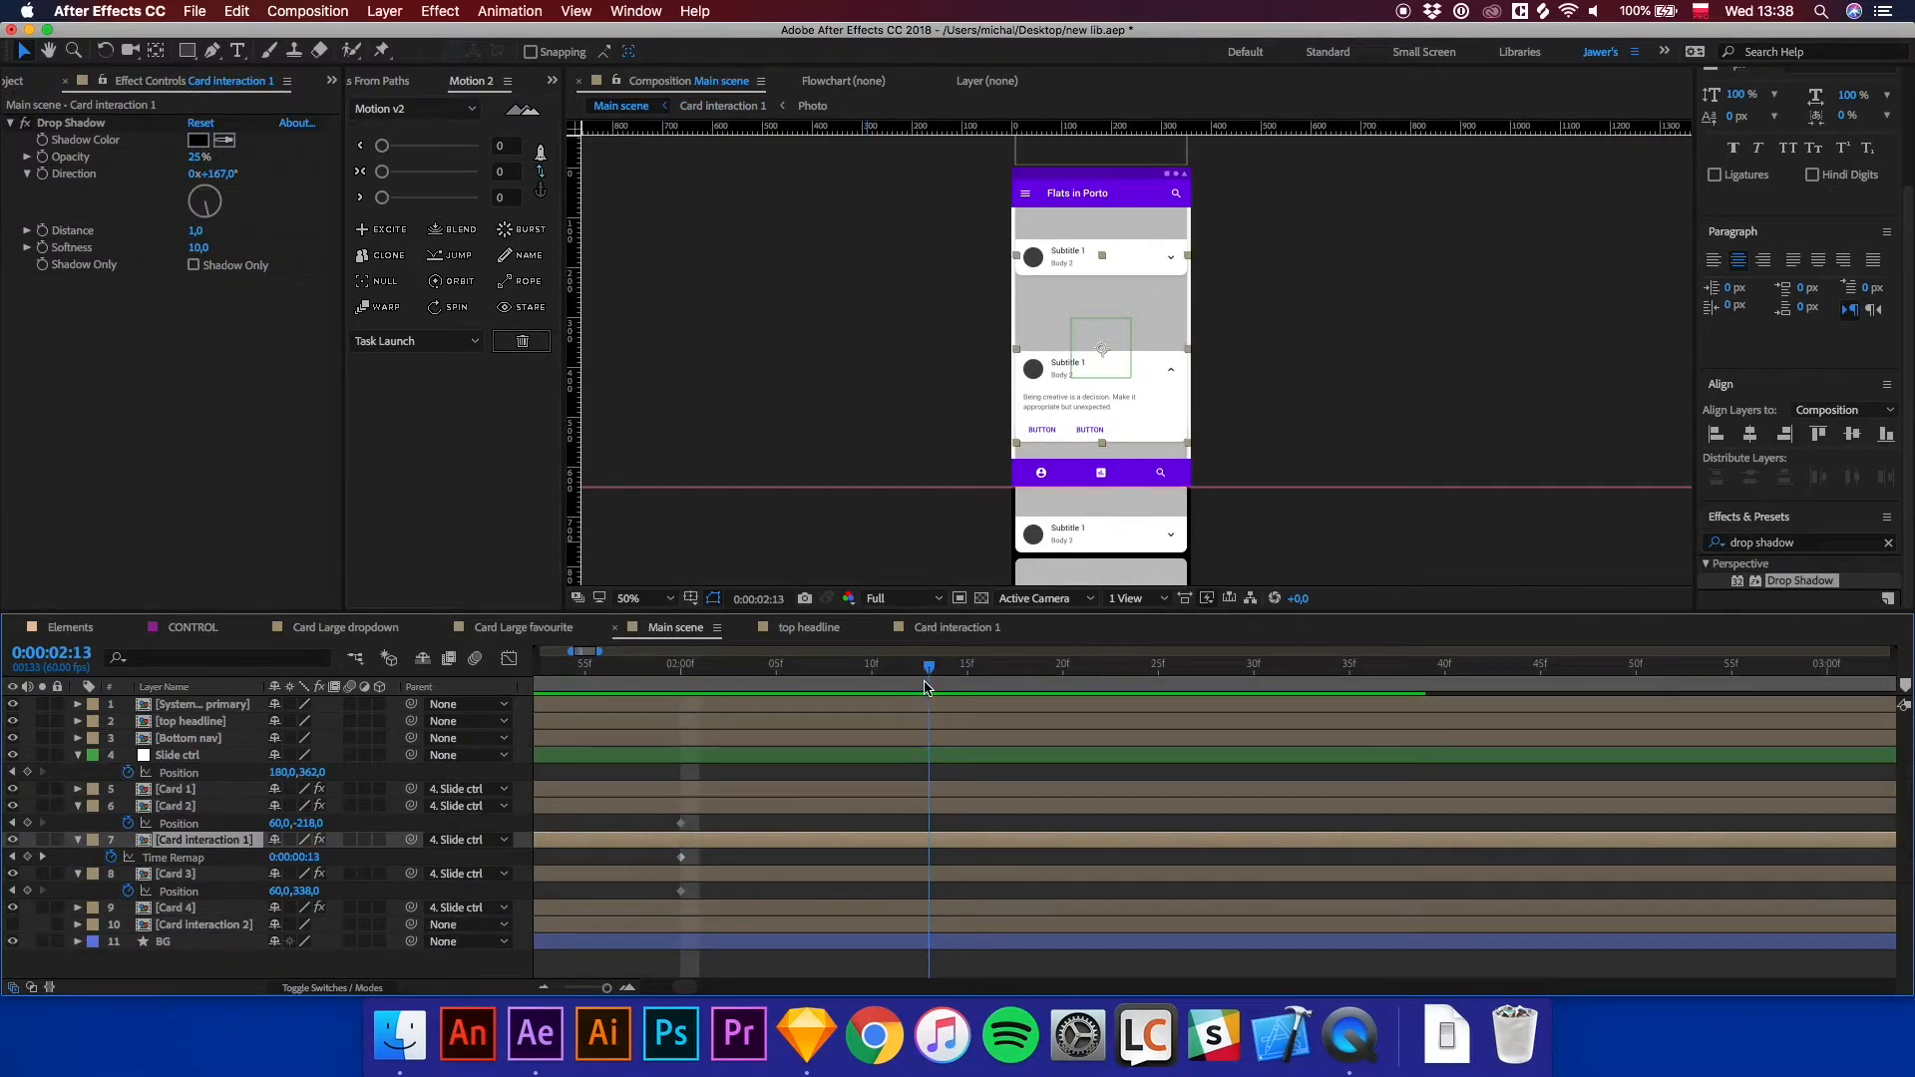
pyautogui.moveTo(1904, 688); pyautogui.dragTo(1408, 684)
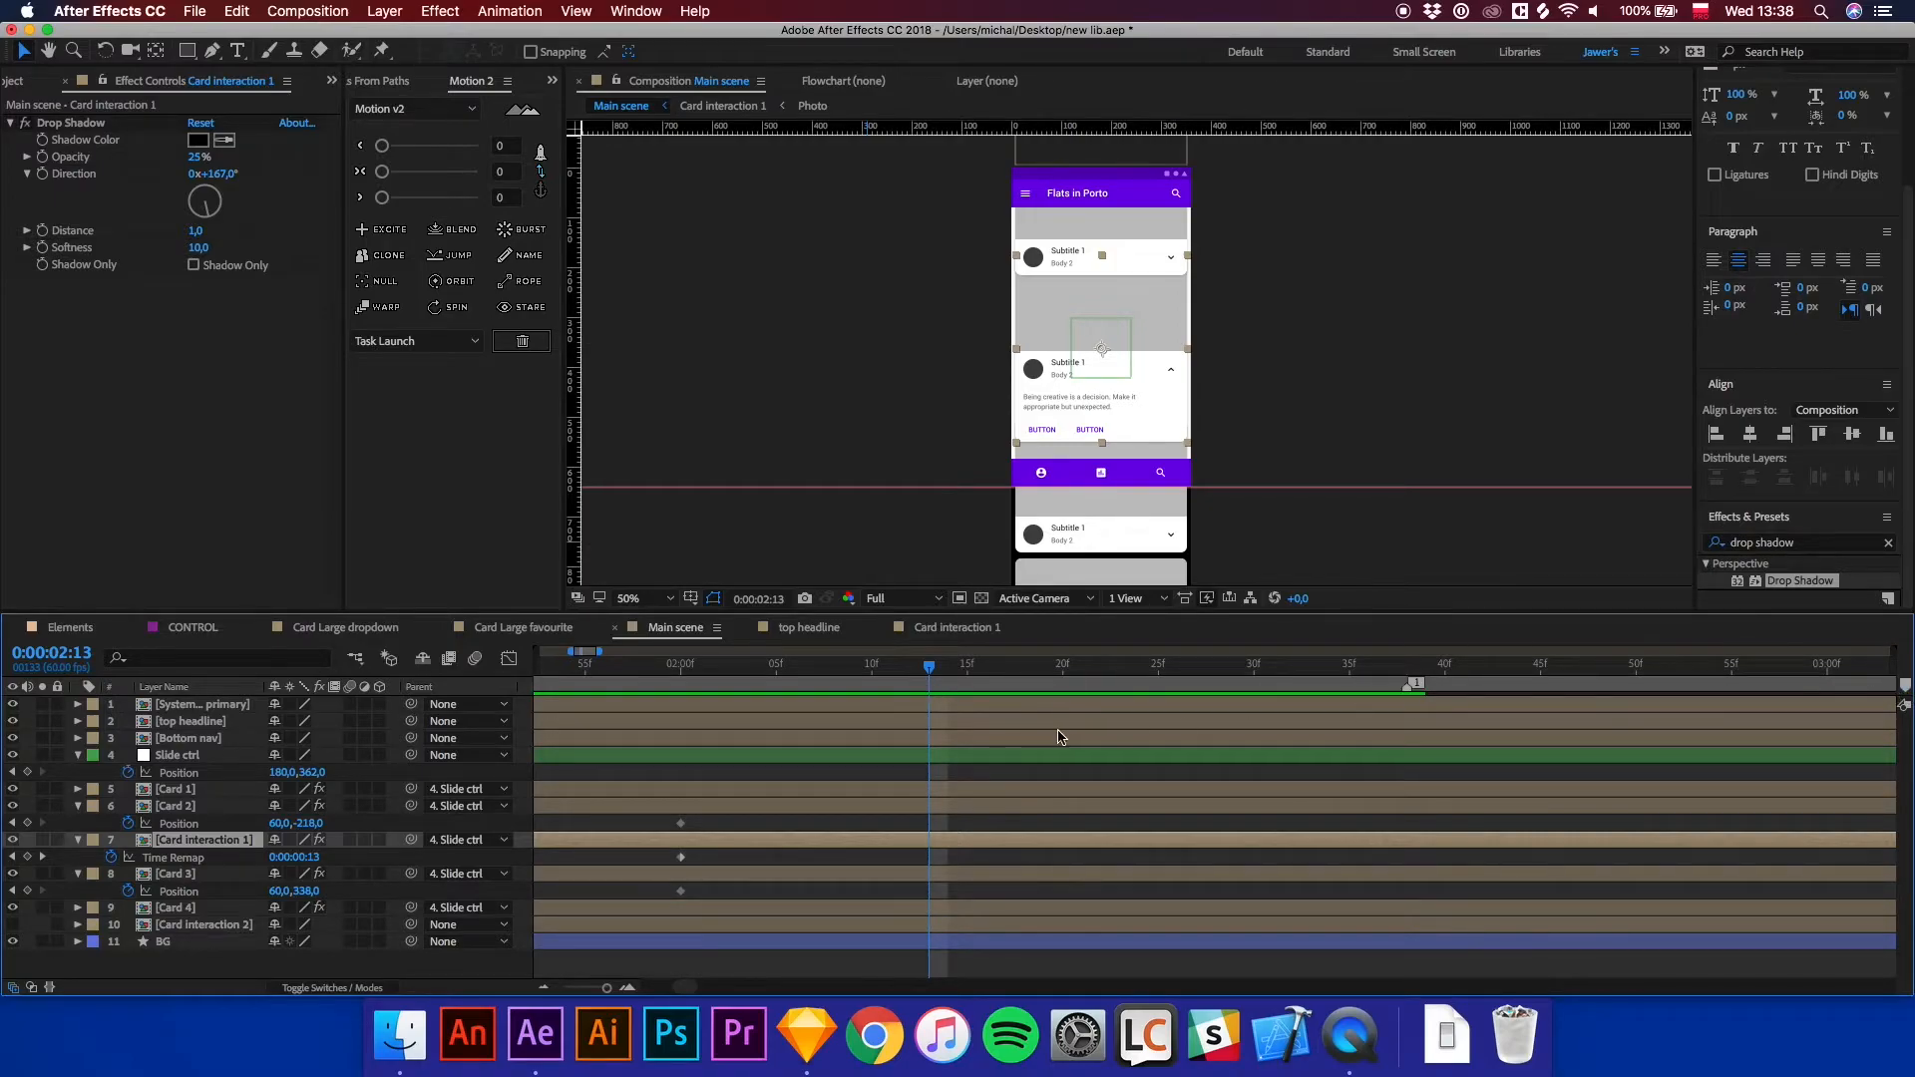
# Nudge Card 2 upward to Position 60,-278 at 0:00:02:13.
pyautogui.click(782, 809)
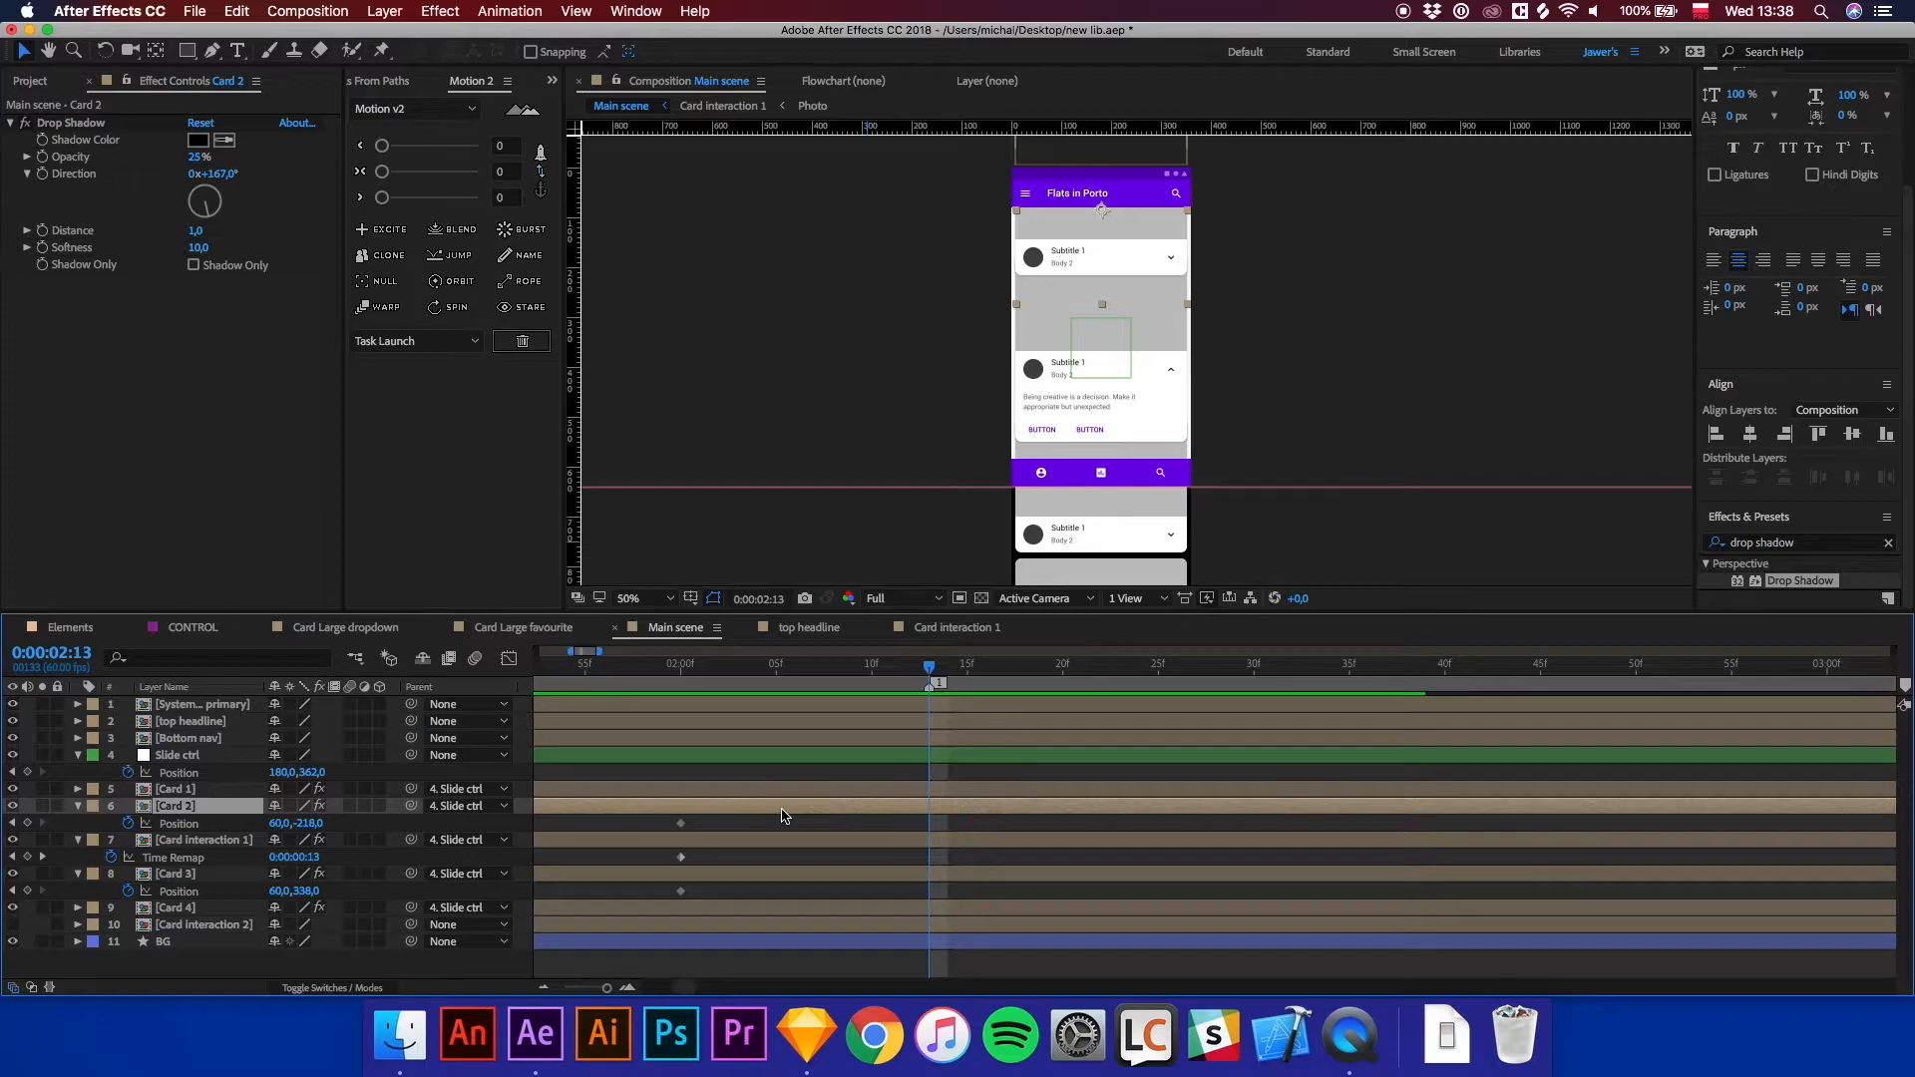
pyautogui.hotkey('shift', 'Up')
pyautogui.hotkey('shift', 'Up')
pyautogui.hotkey('shift', 'Up')
pyautogui.hotkey('shift', 'Up')
pyautogui.hotkey('shift', 'Up')
pyautogui.hotkey('shift', 'Up')
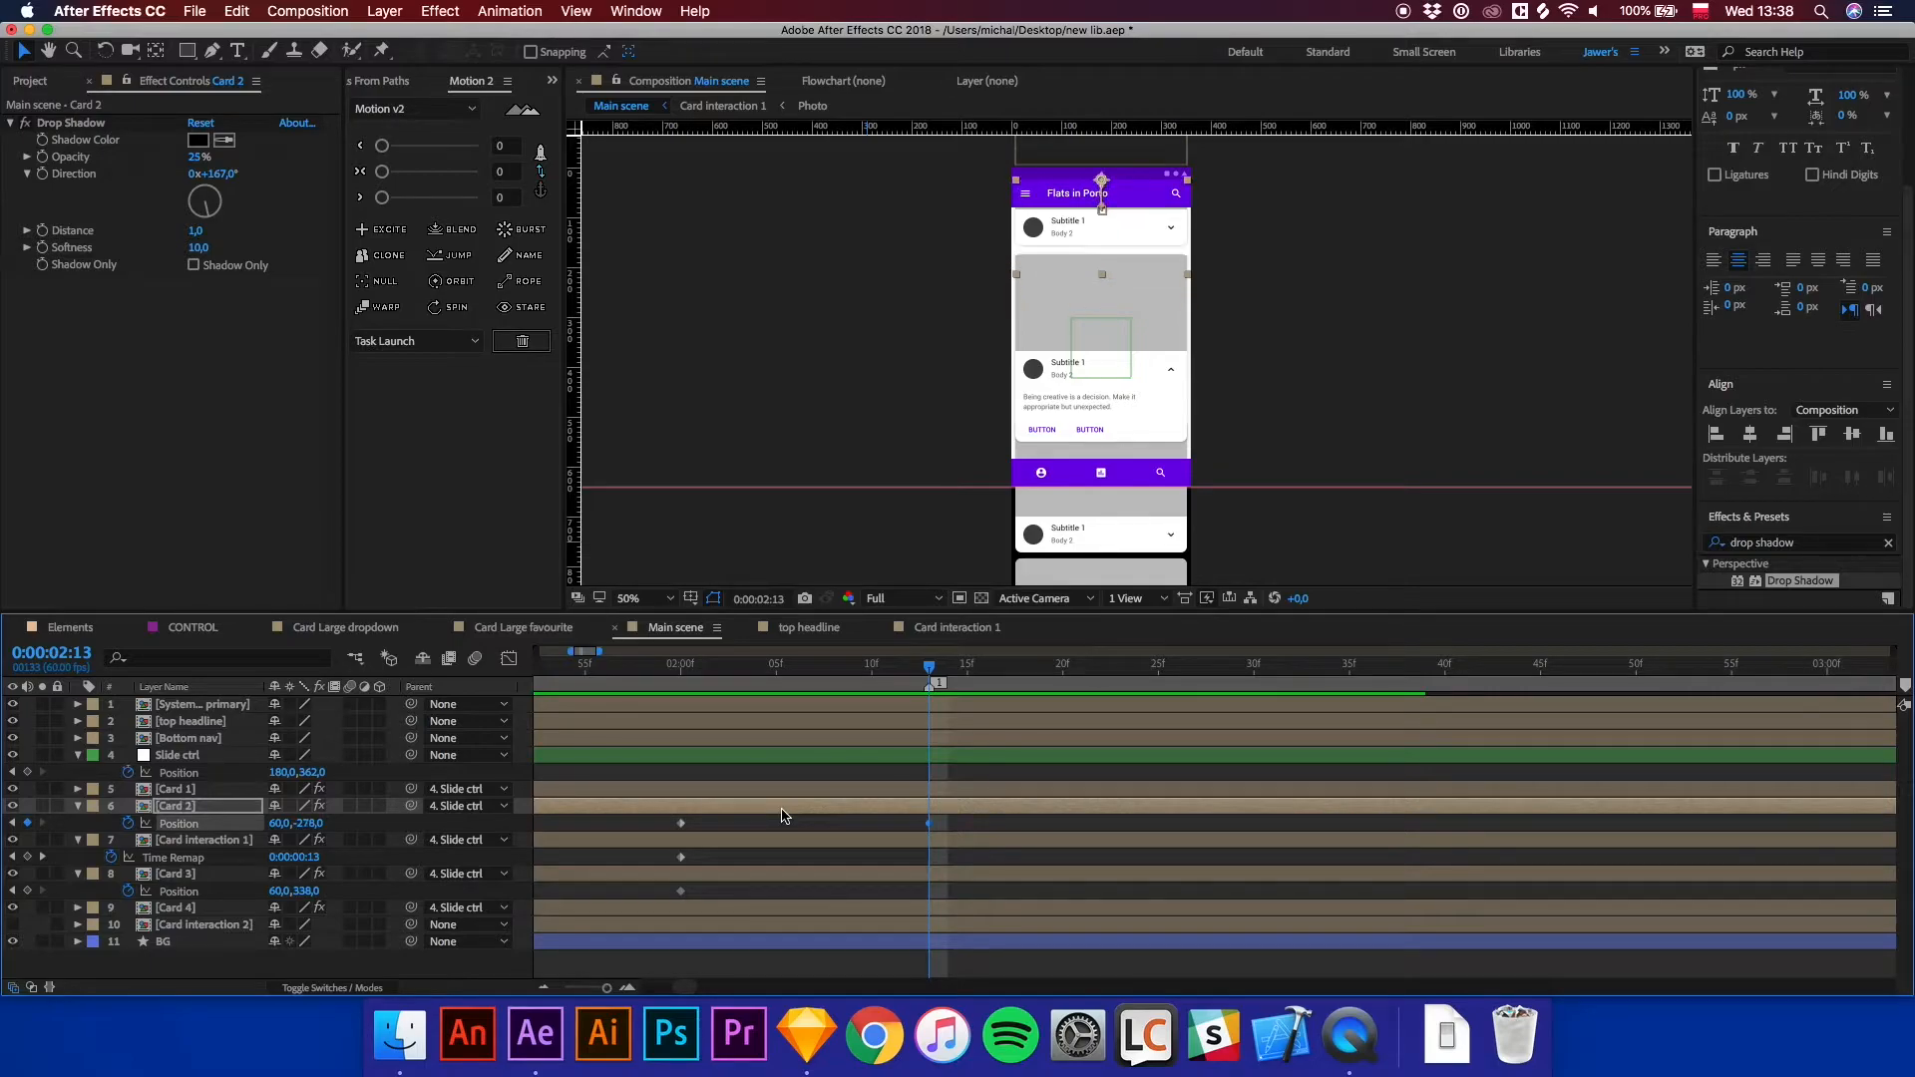
# Nudge Card 3 downward to Position 60,398 at 0:00:02:13.
pyautogui.click(812, 875)
pyautogui.hotkey('shift', 'Down')
pyautogui.hotkey('shift', 'Down')
pyautogui.hotkey('shift', 'Down')
pyautogui.hotkey('shift', 'Down')
pyautogui.hotkey('shift', 'Down')
pyautogui.hotkey('shift', 'Down')
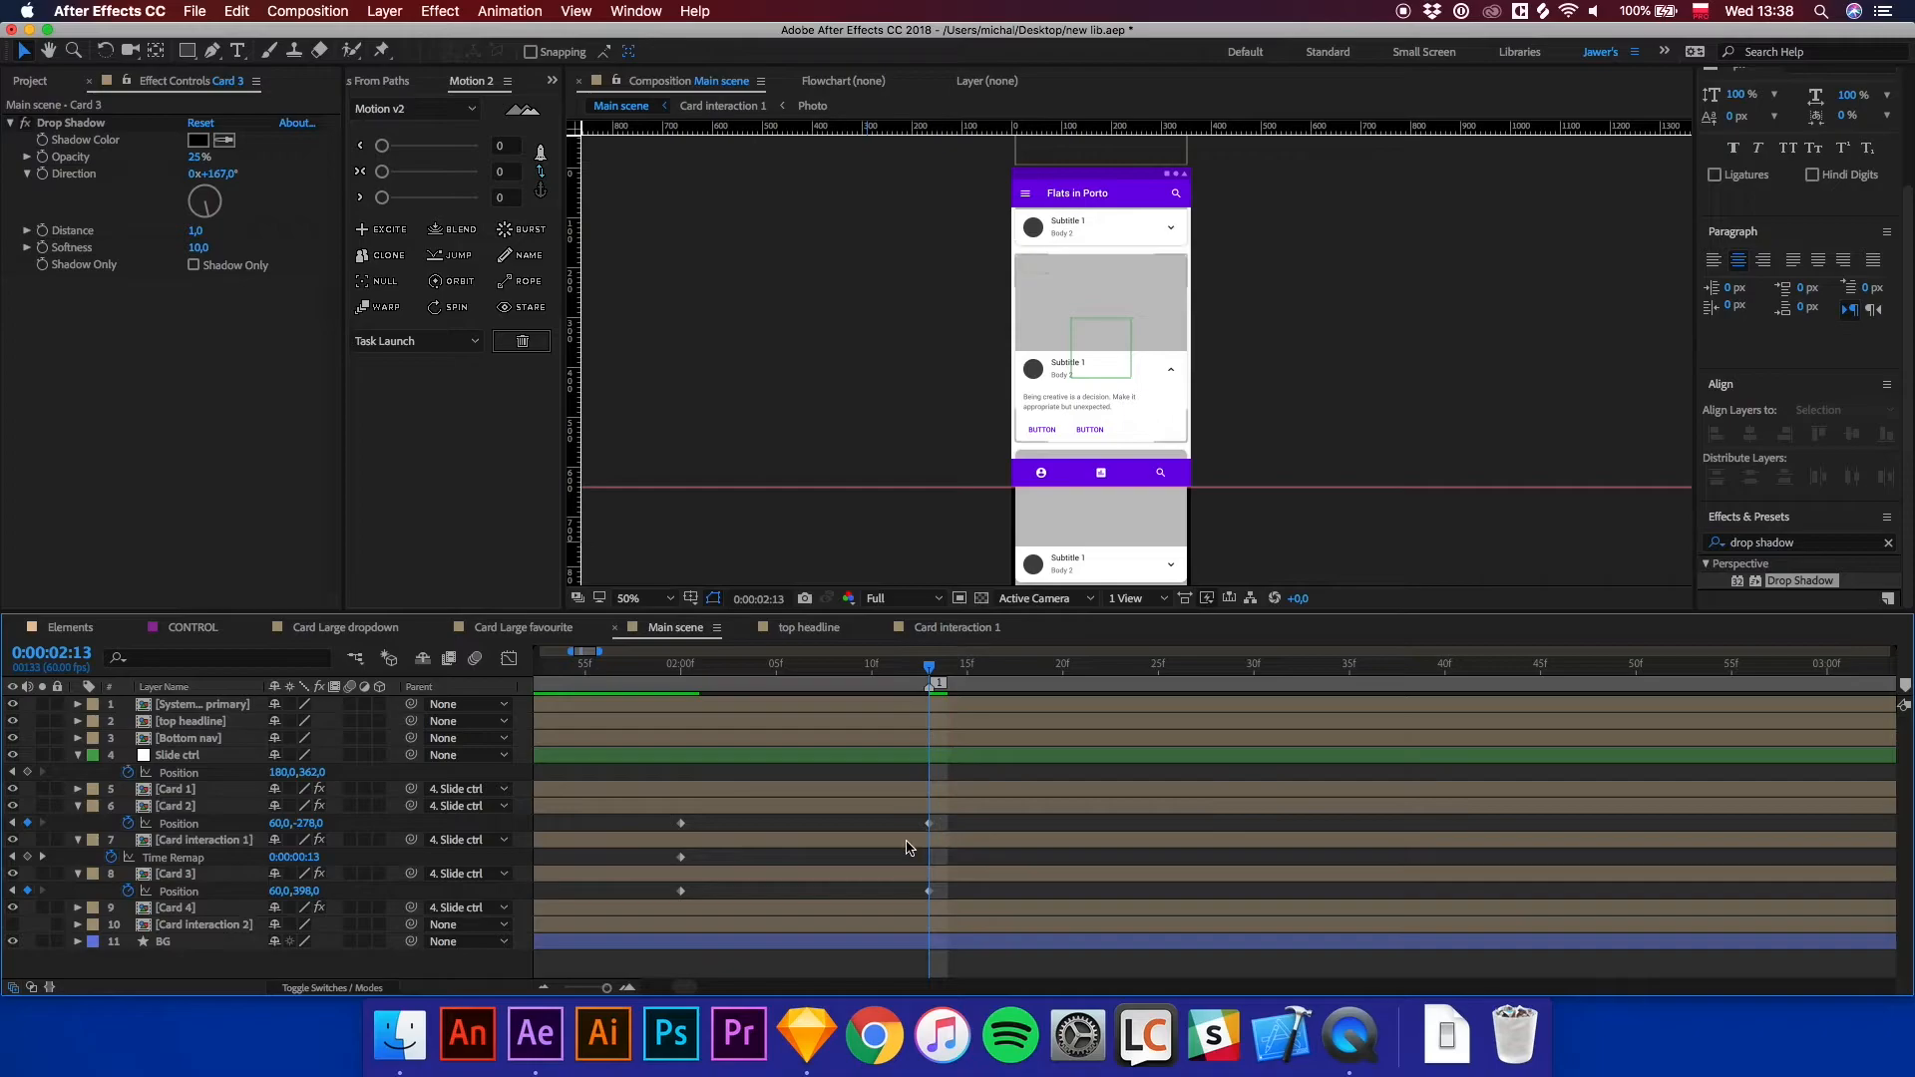
# Apply Easy Ease to the Position keyframes of Card 2 and Card 3.
pyautogui.click(908, 843)
pyautogui.press('u')
pyautogui.moveTo(943, 814); pyautogui.dragTo(673, 895)
pyautogui.rightClick(679, 878)
pyautogui.moveTo(797, 972)
pyautogui.click(909, 866)
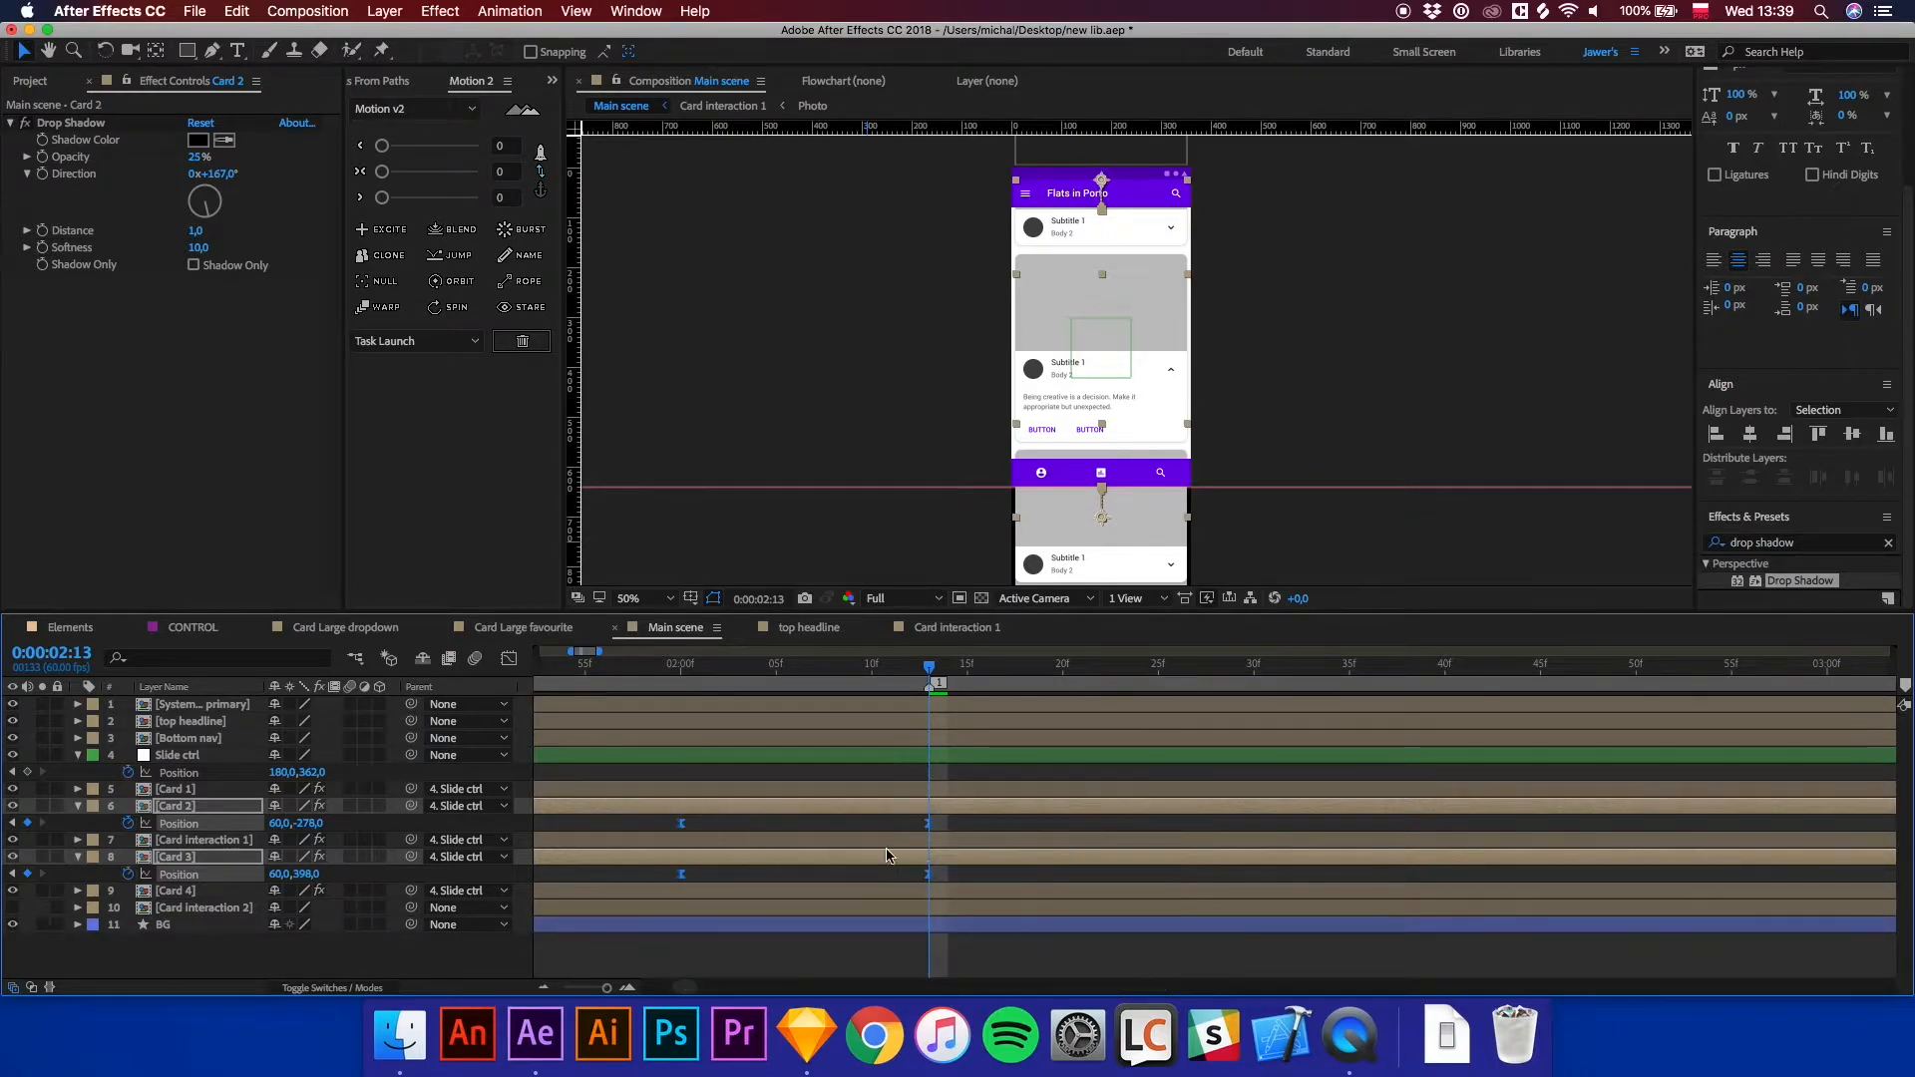
# Stretch the speed curve handles of Card 2 and Card 3 Position in the Graph Editor, then preview.
pyautogui.click(508, 660)
pyautogui.moveTo(955, 911); pyautogui.dragTo(731, 938)
pyautogui.click(678, 929)
pyautogui.click(510, 659)
pyautogui.press('space')
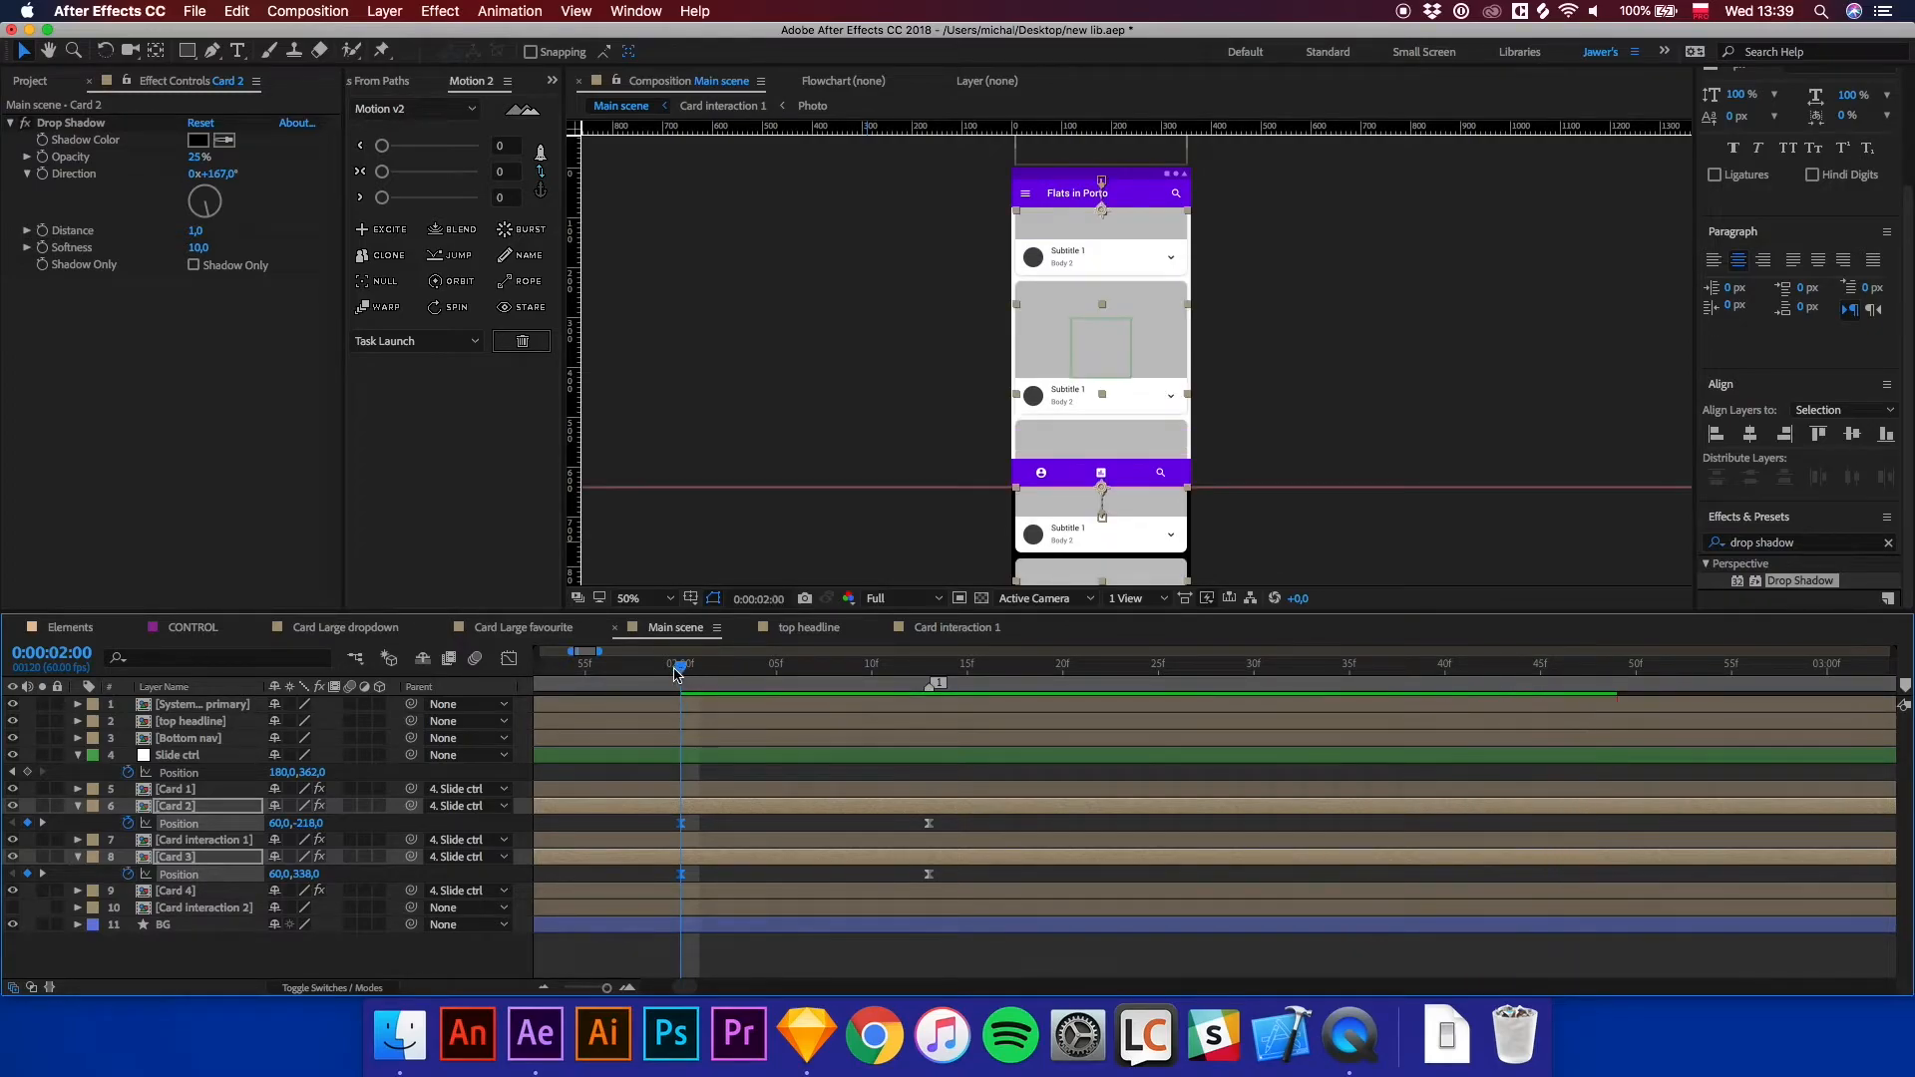
# Copy the expanded Position keyframes of Card 2 and Card 3 and paste them at 0:00:04:01.
pyautogui.moveTo(678, 668)
pyautogui.mouseDown()
pyautogui.moveTo(921, 677)
pyautogui.moveTo(657, 698)
pyautogui.mouseUp()
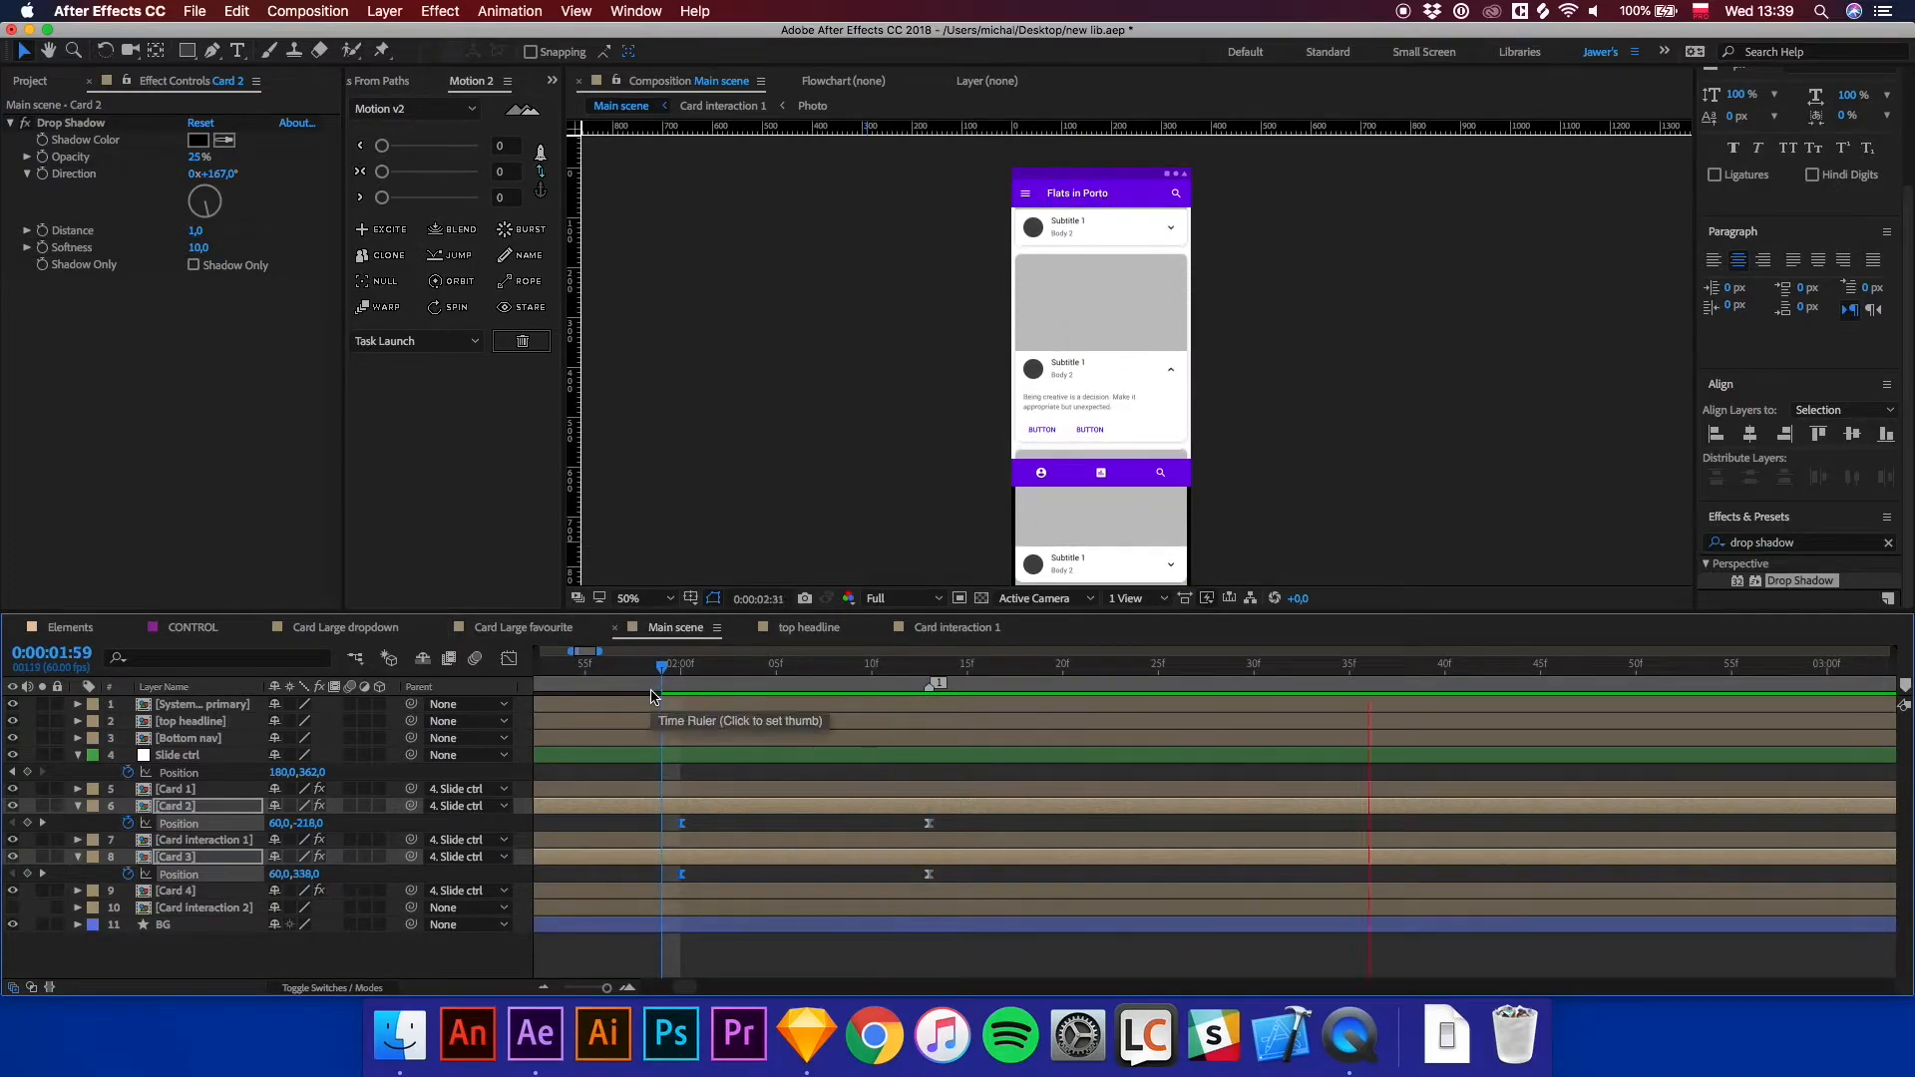
pyautogui.moveTo(735, 681); pyautogui.dragTo(1119, 675)
pyautogui.press('-')
pyautogui.press('-')
pyautogui.press('-')
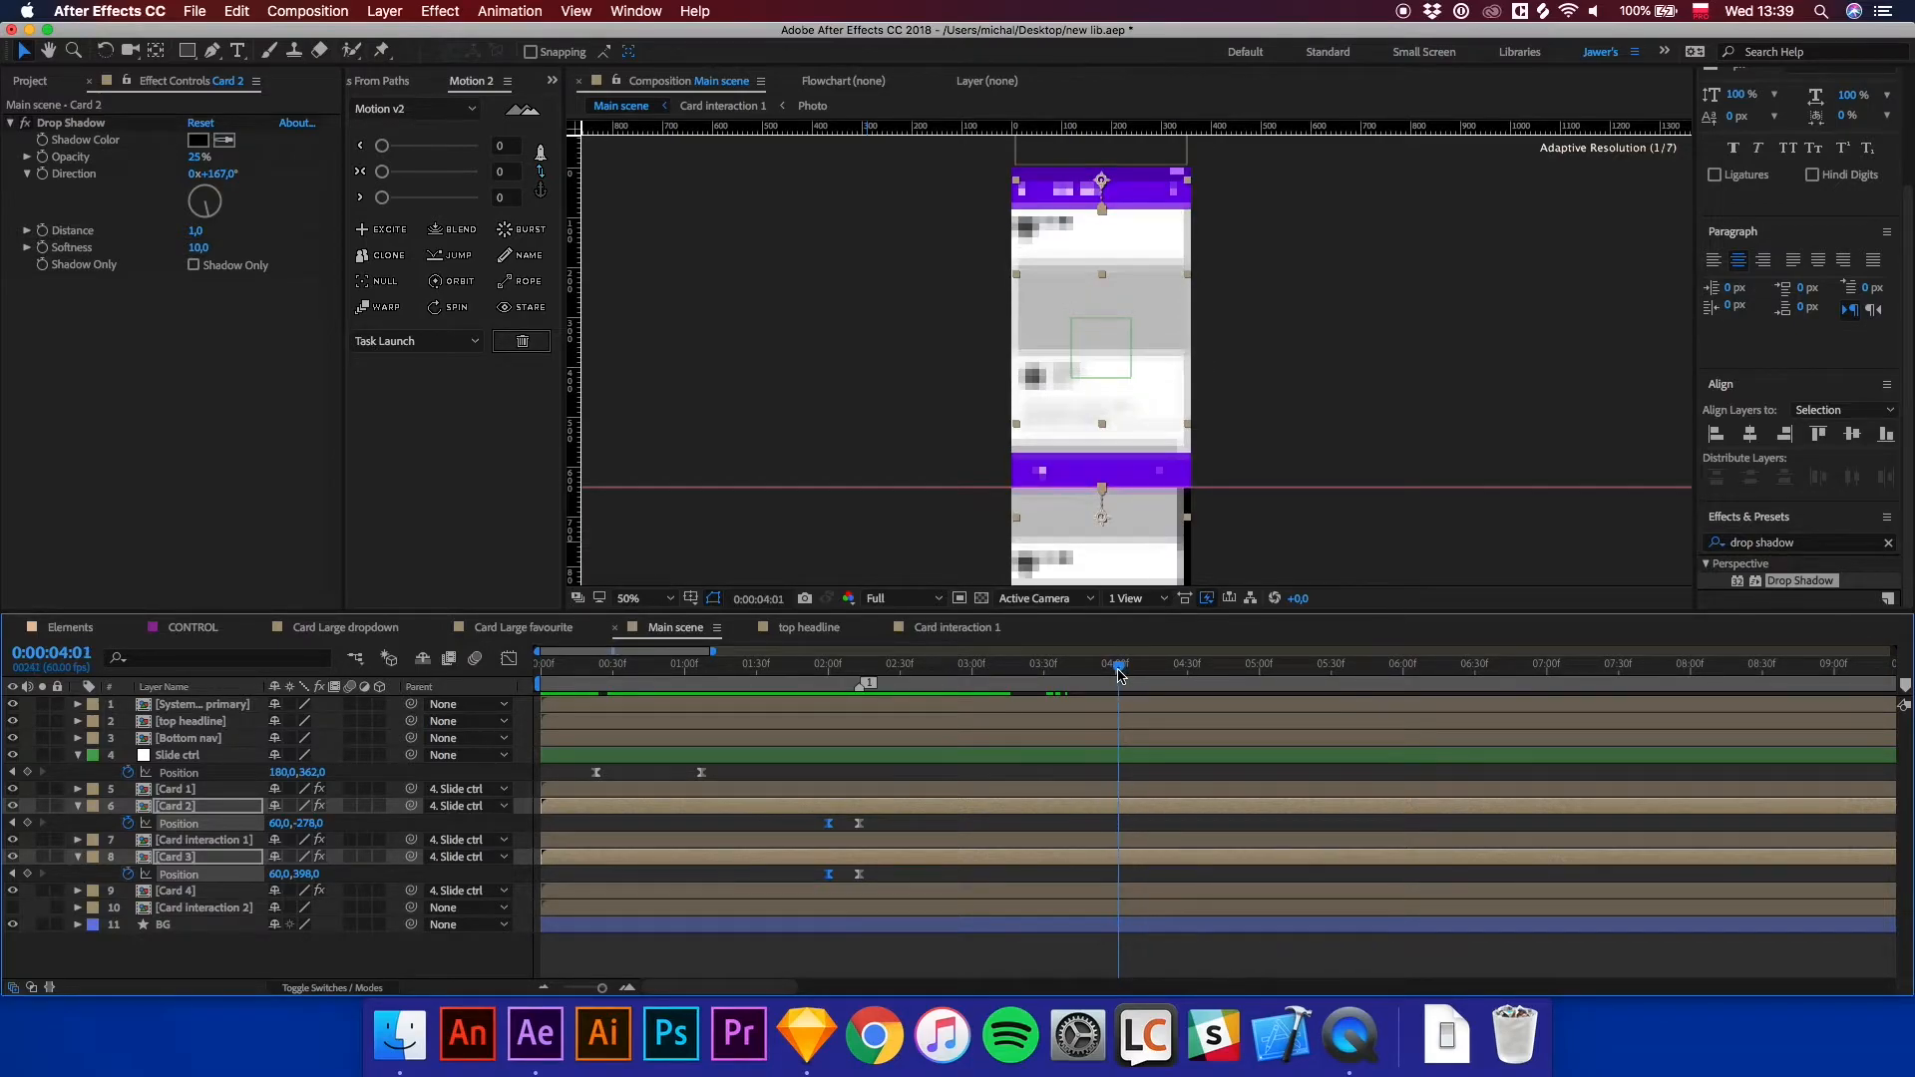
pyautogui.click(887, 826)
pyautogui.click(861, 826)
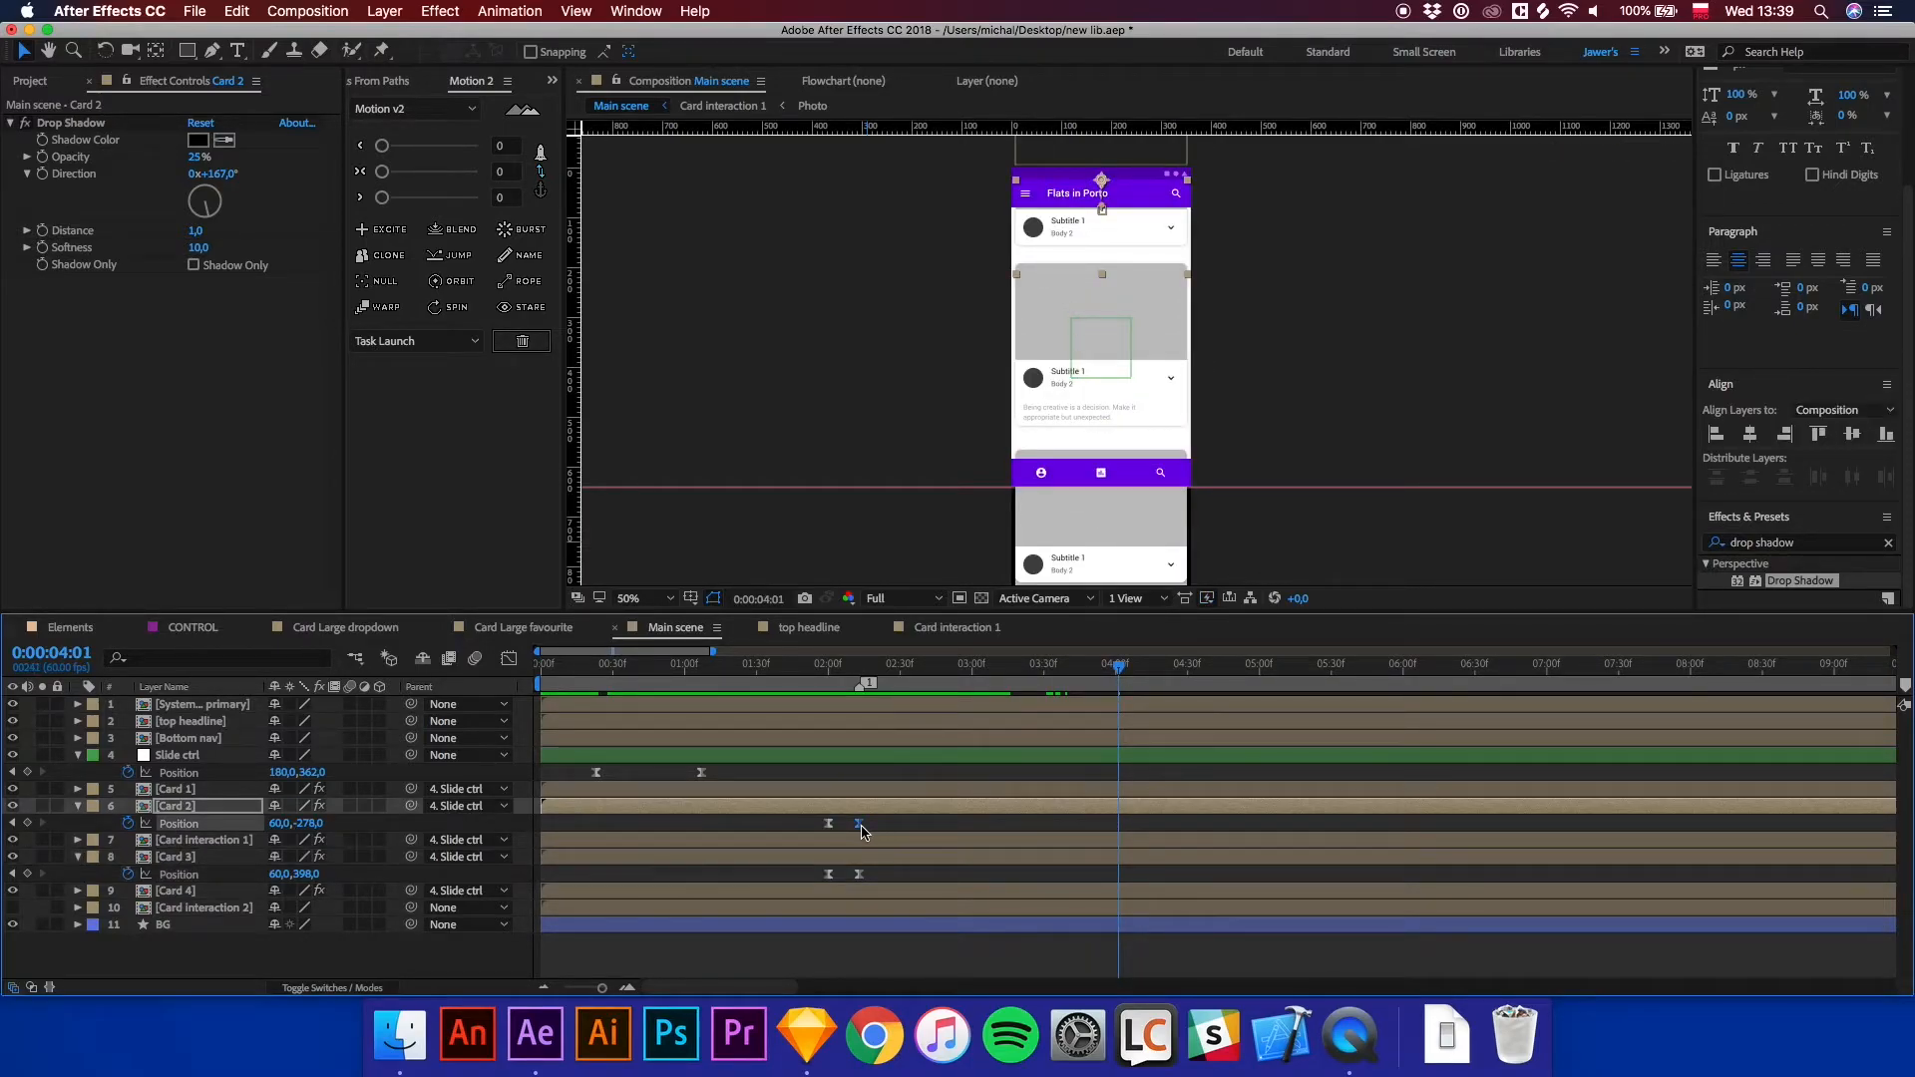
pyautogui.hotkey('ctrl', 'c')
pyautogui.hotkey('ctrl', 'v')
pyautogui.click(858, 875)
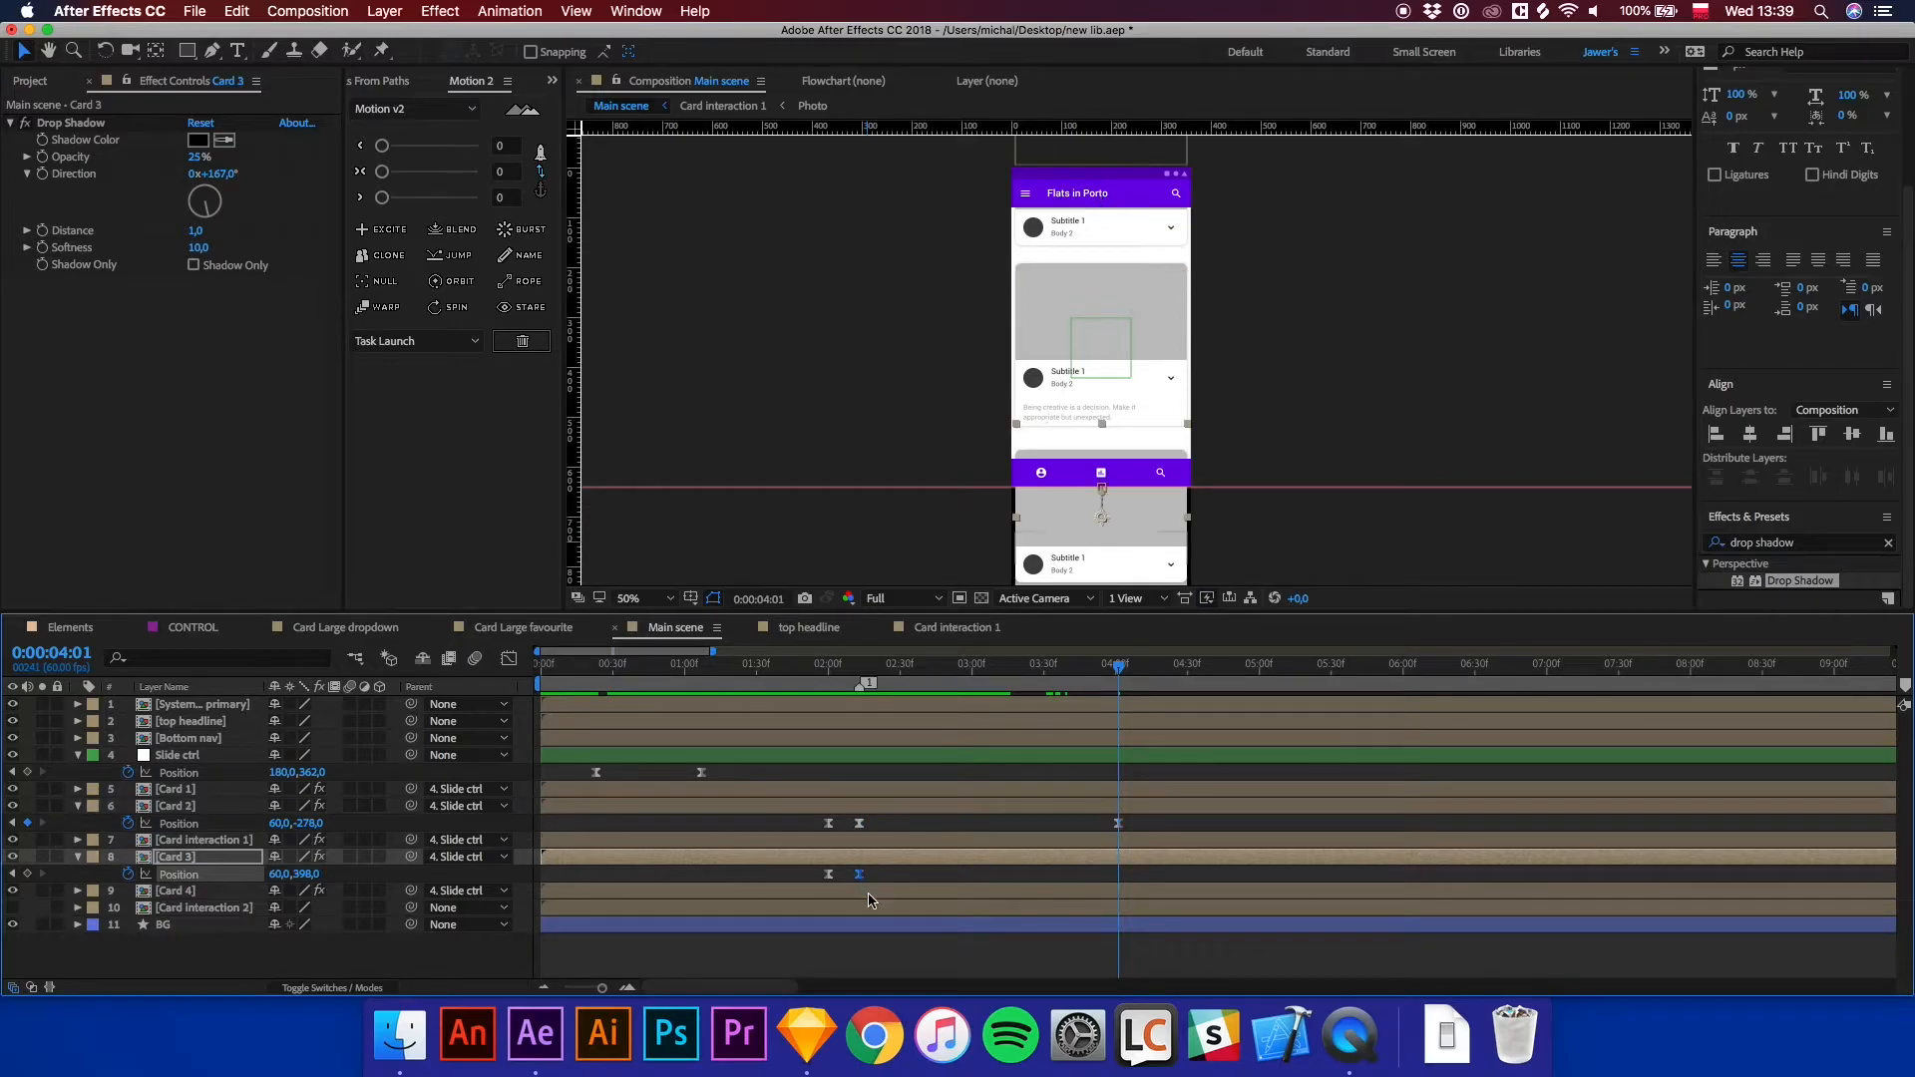
pyautogui.hotkey('ctrl', 'c')
pyautogui.hotkey('ctrl', 'v')
# Copy the starting Position keyframes of Card 2 and Card 3 and paste them at 0:00:04:13.
pyautogui.press('=')
pyautogui.moveTo(1125, 671); pyautogui.dragTo(1191, 674)
pyautogui.press('=')
pyautogui.press('=')
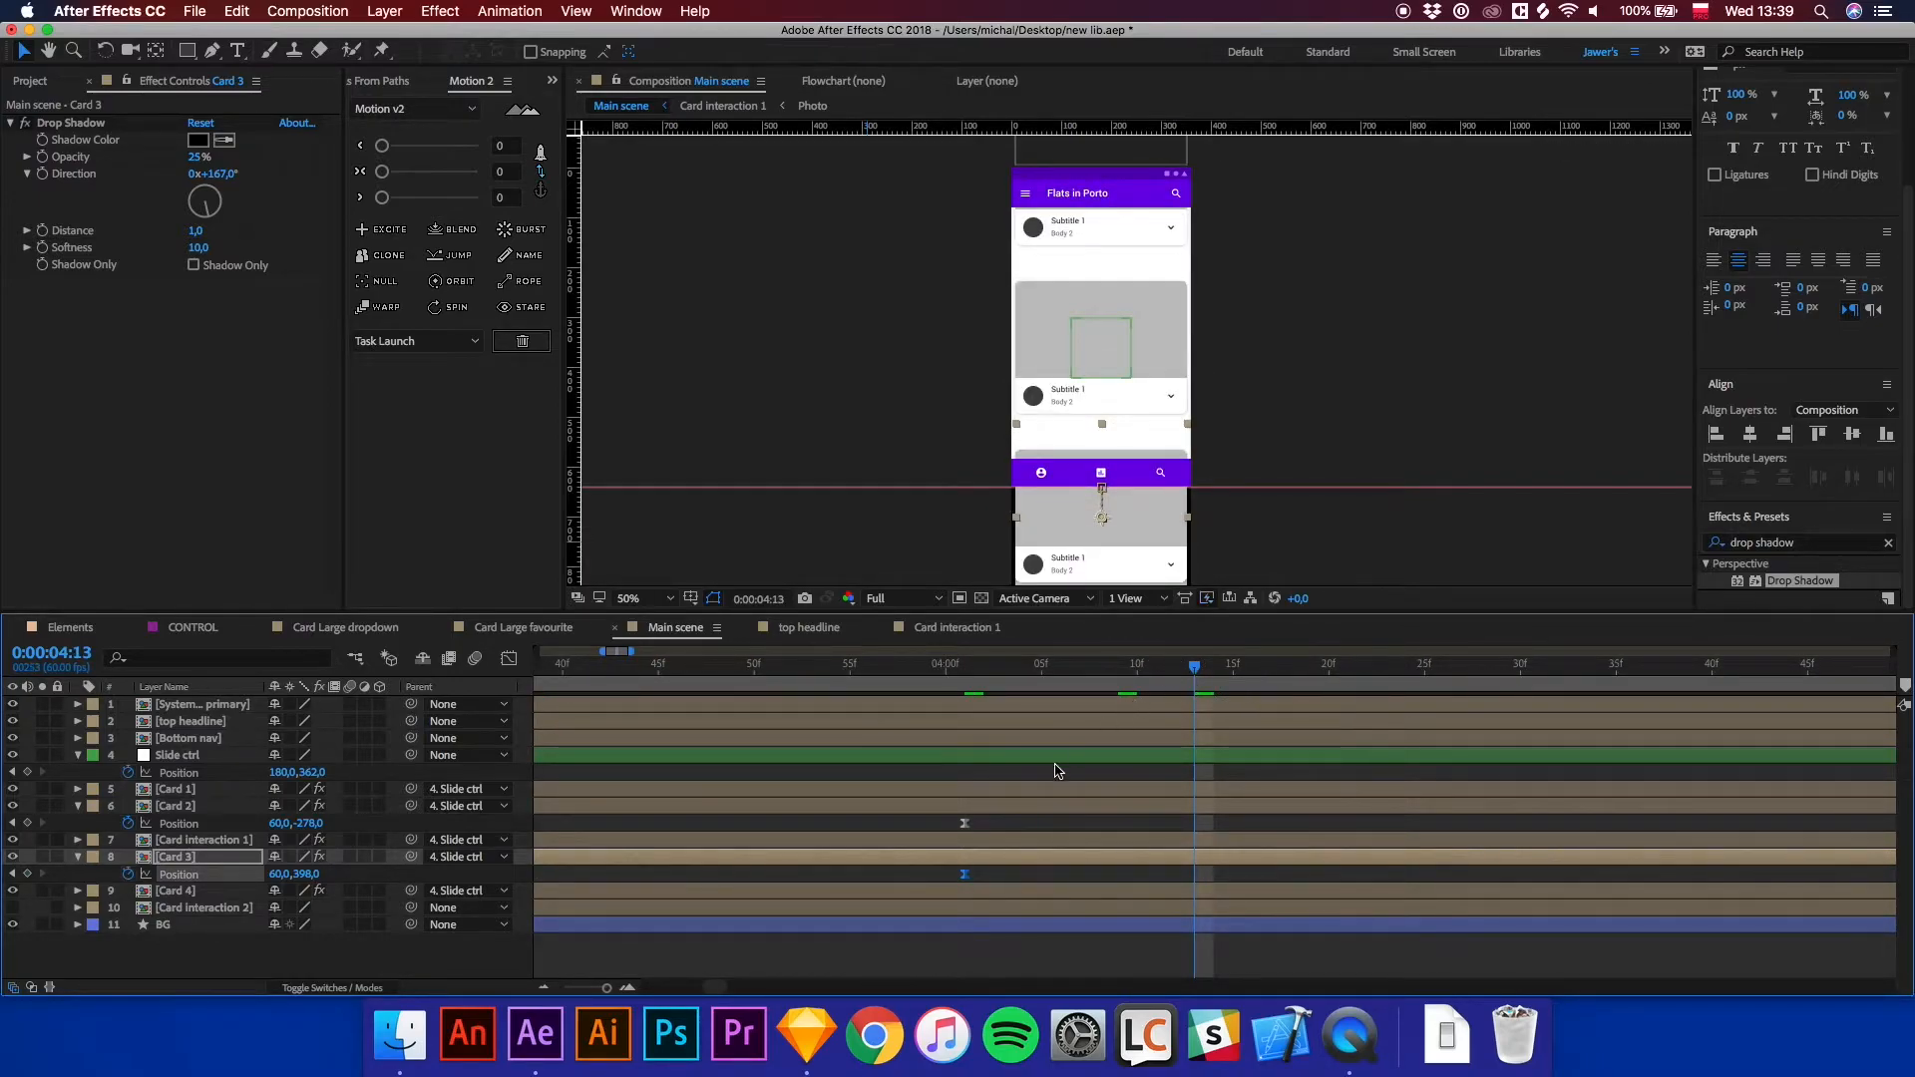
pyautogui.press('-')
pyautogui.press('-')
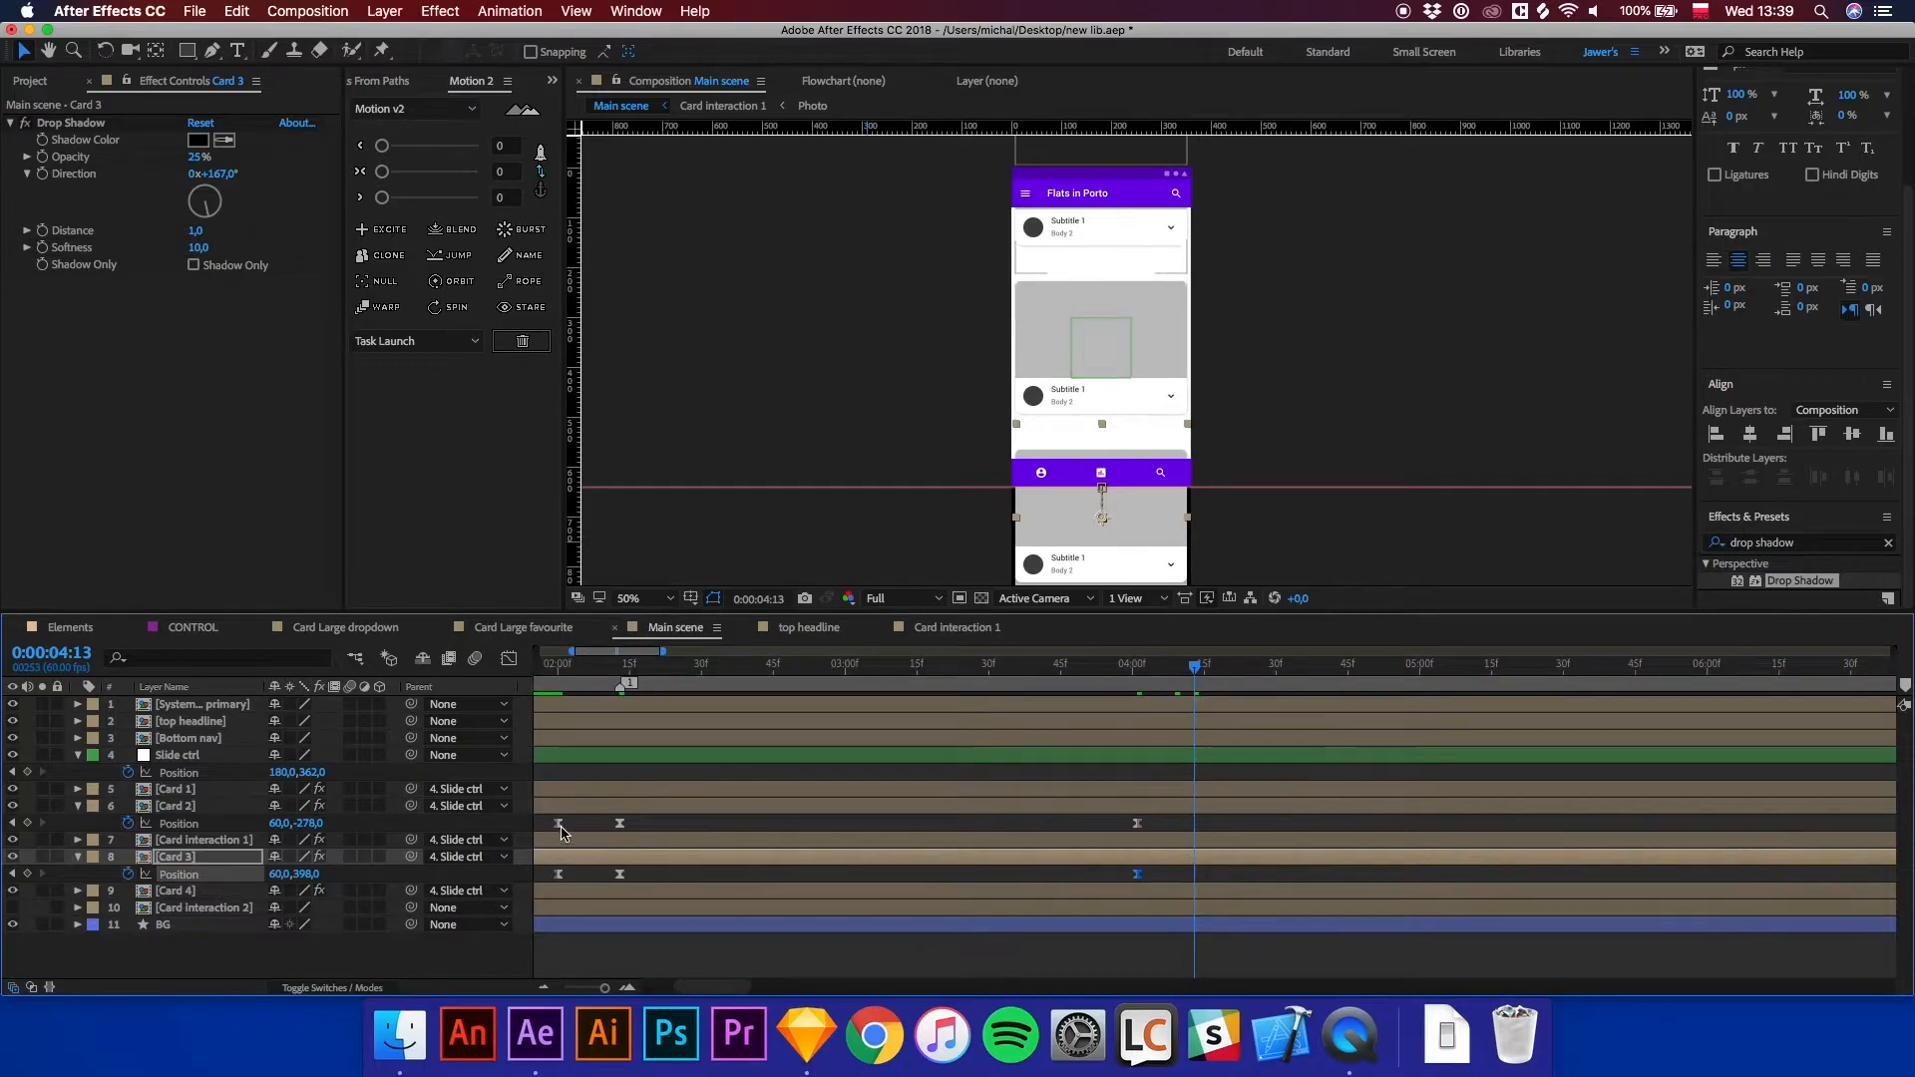
pyautogui.click(559, 824)
pyautogui.press('super+c')
pyautogui.press('super+v')
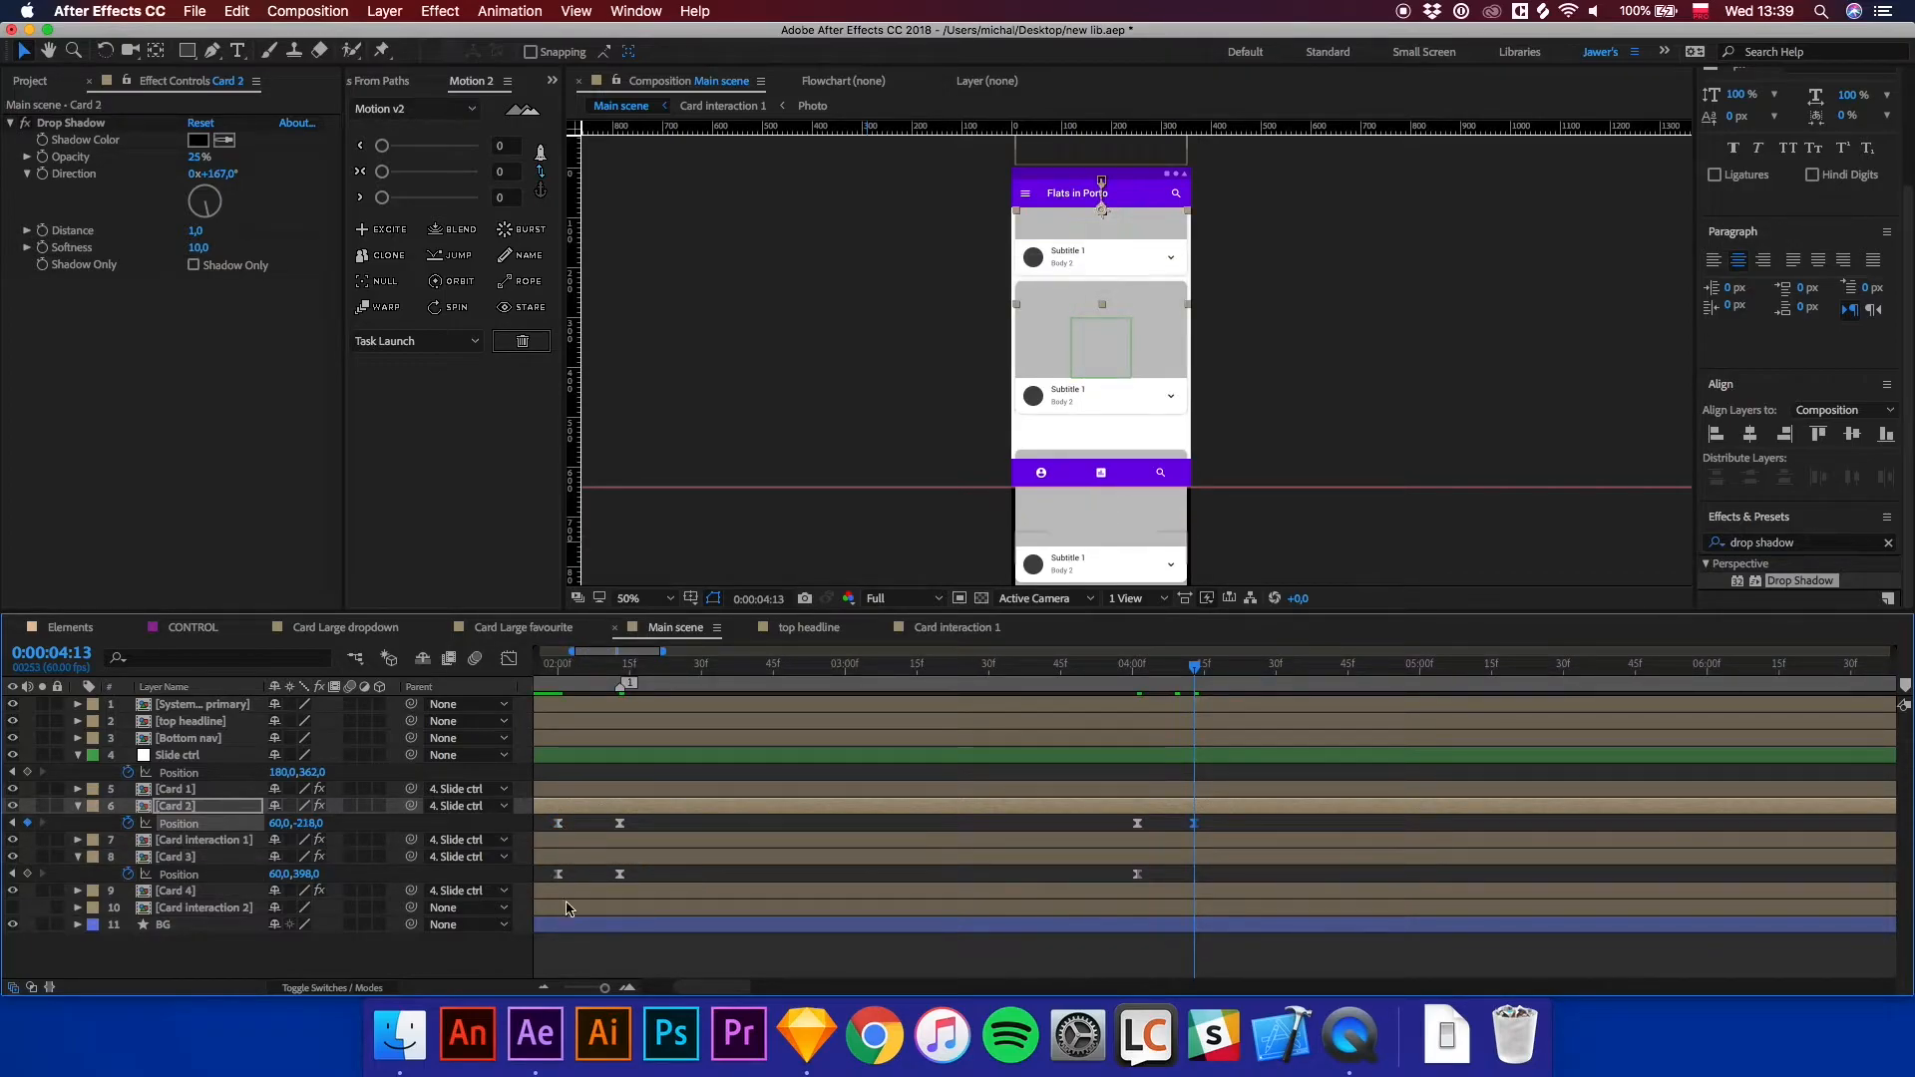
pyautogui.click(559, 875)
pyautogui.press('super+c')
pyautogui.press('super+v')
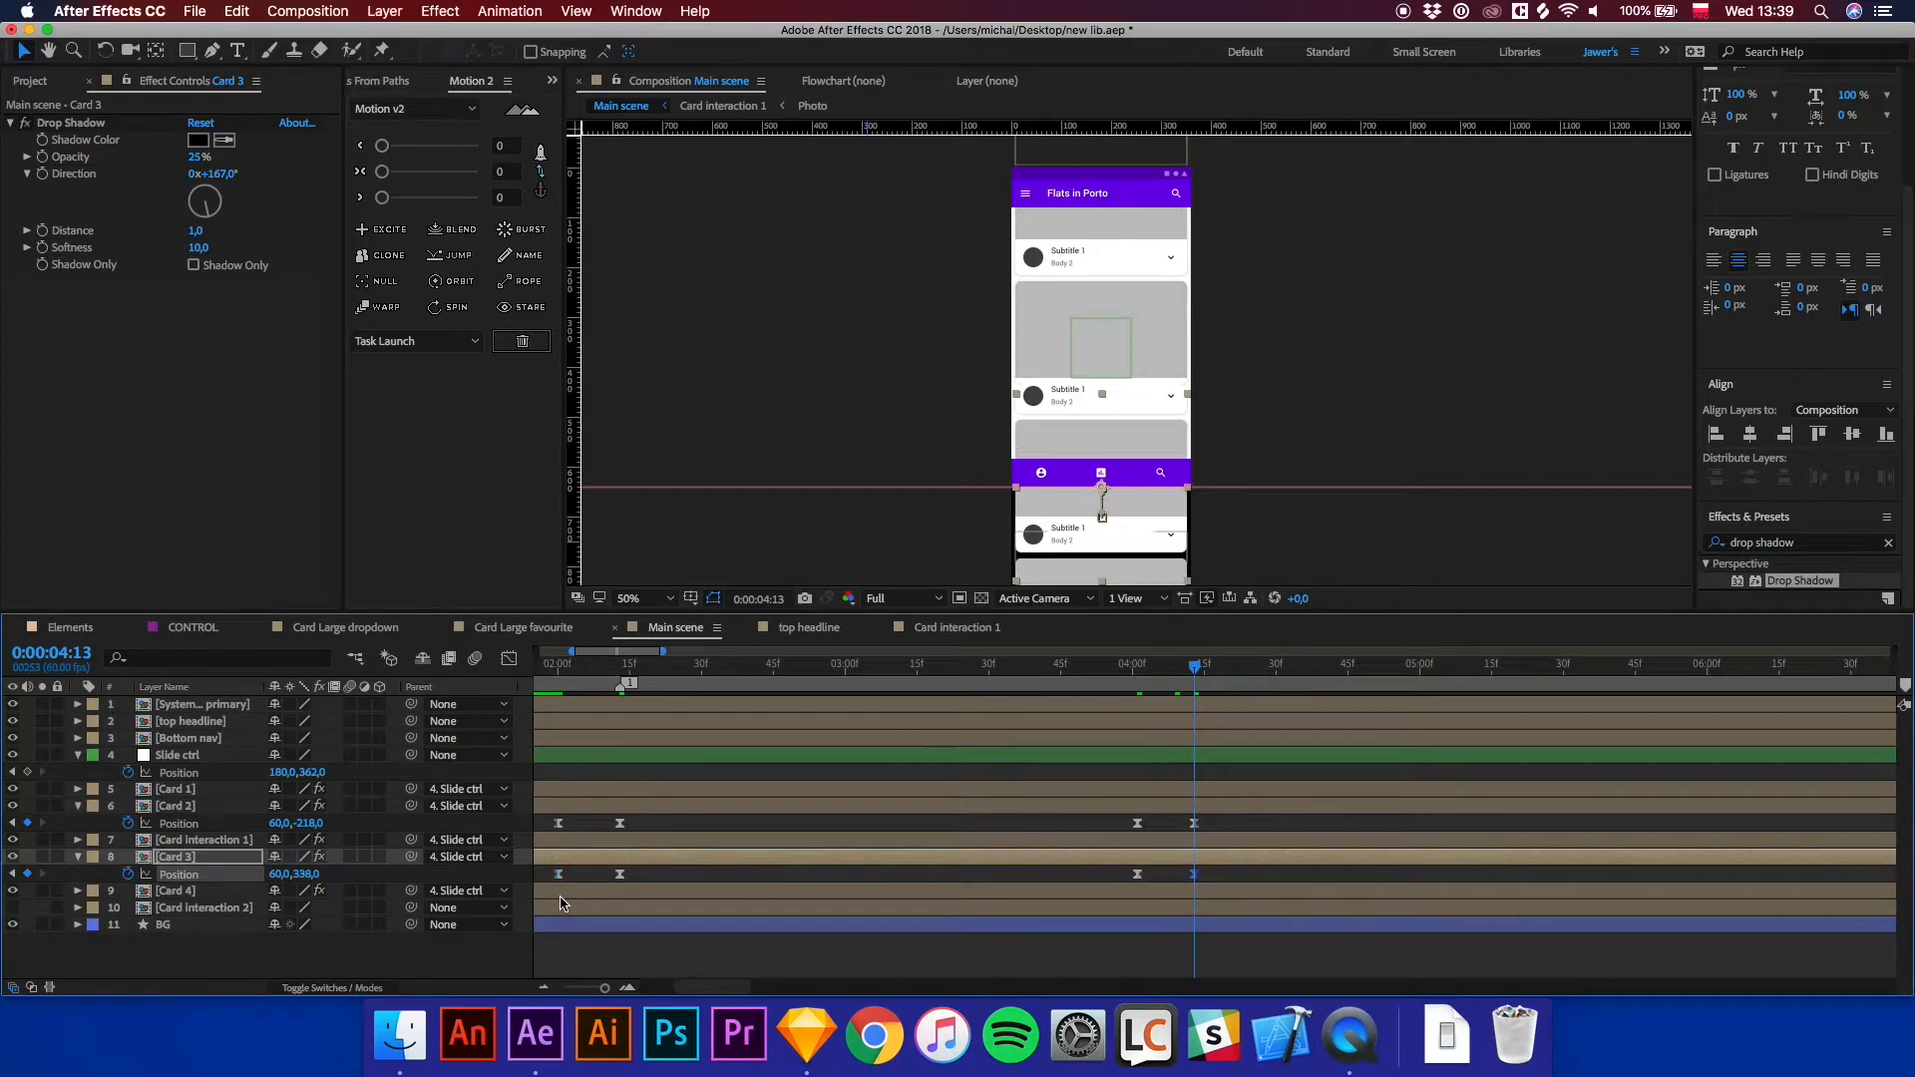
# Apply Easy Ease to the new return Position keyframes of Card 2 and Card 3.
pyautogui.moveTo(1211, 829); pyautogui.dragTo(1121, 882)
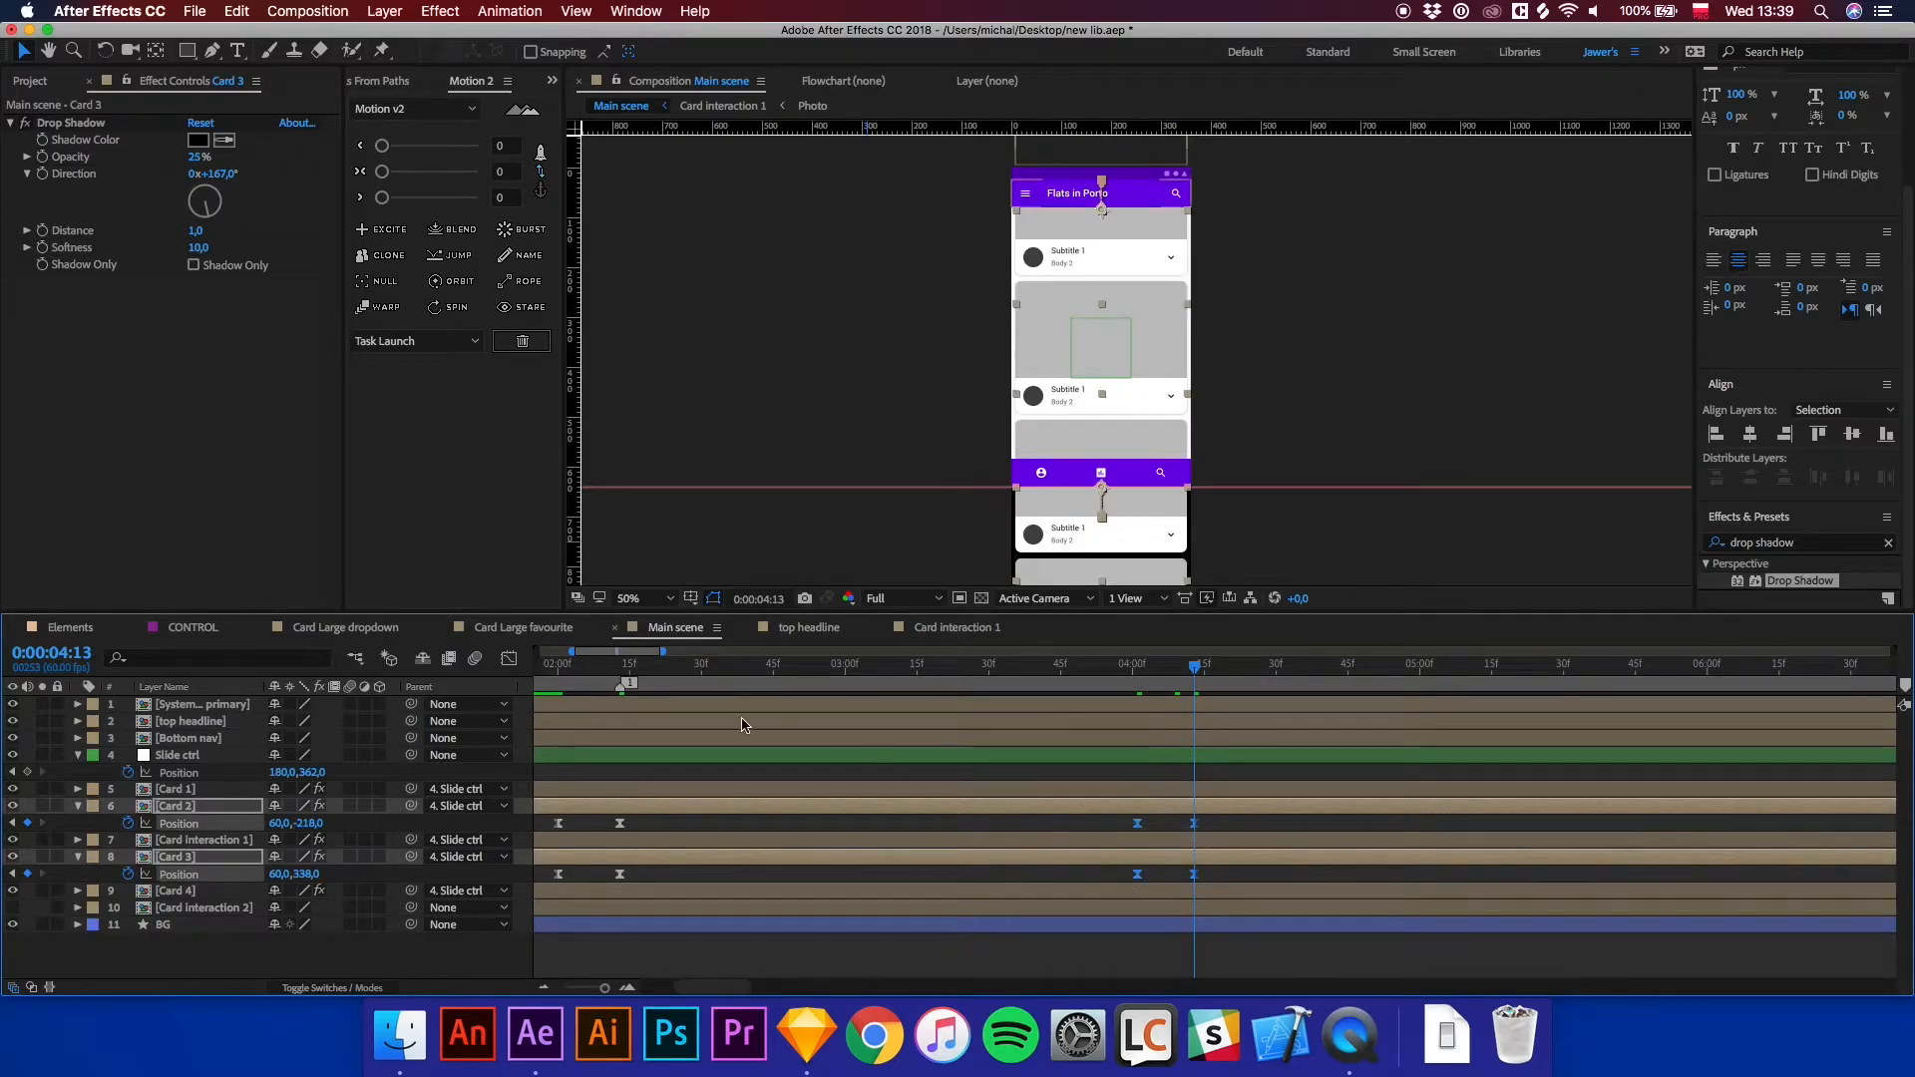
pyautogui.rightClick(1142, 889)
pyautogui.moveTo(1236, 978)
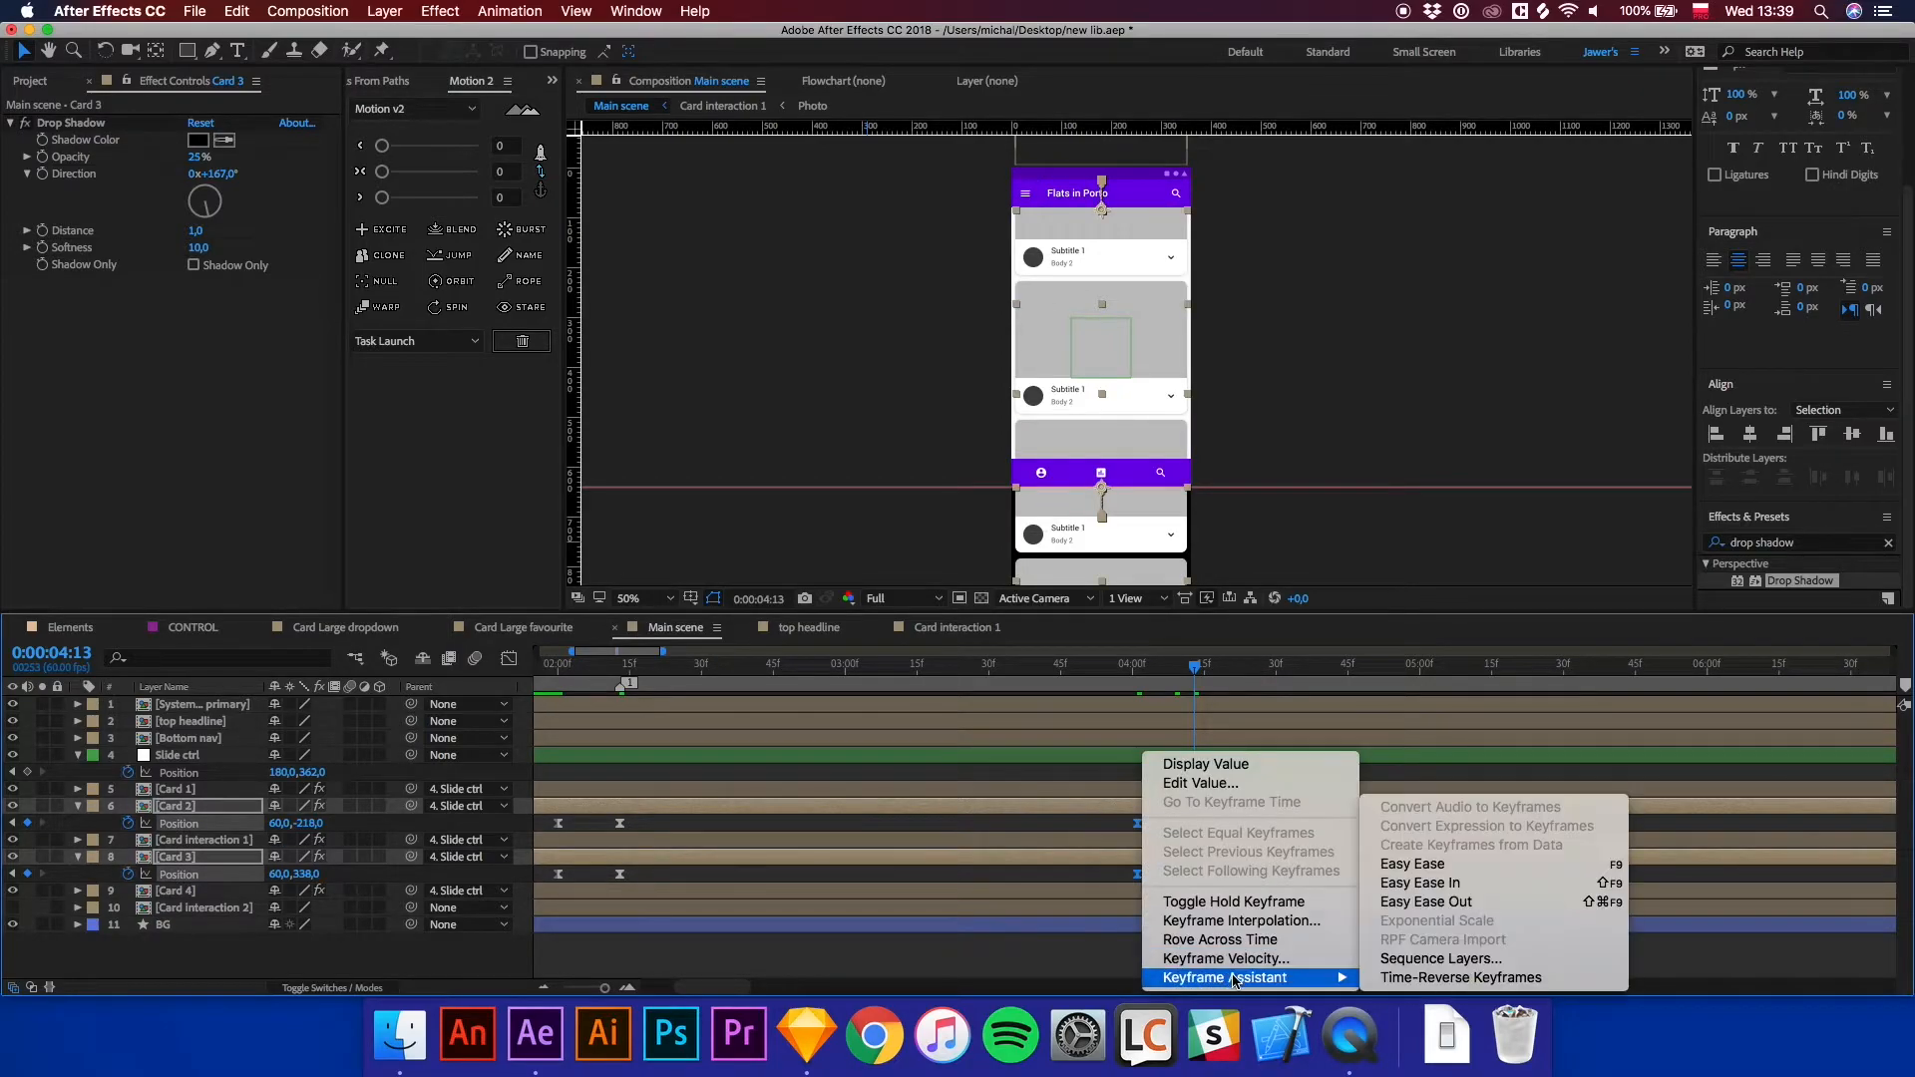
pyautogui.click(1431, 861)
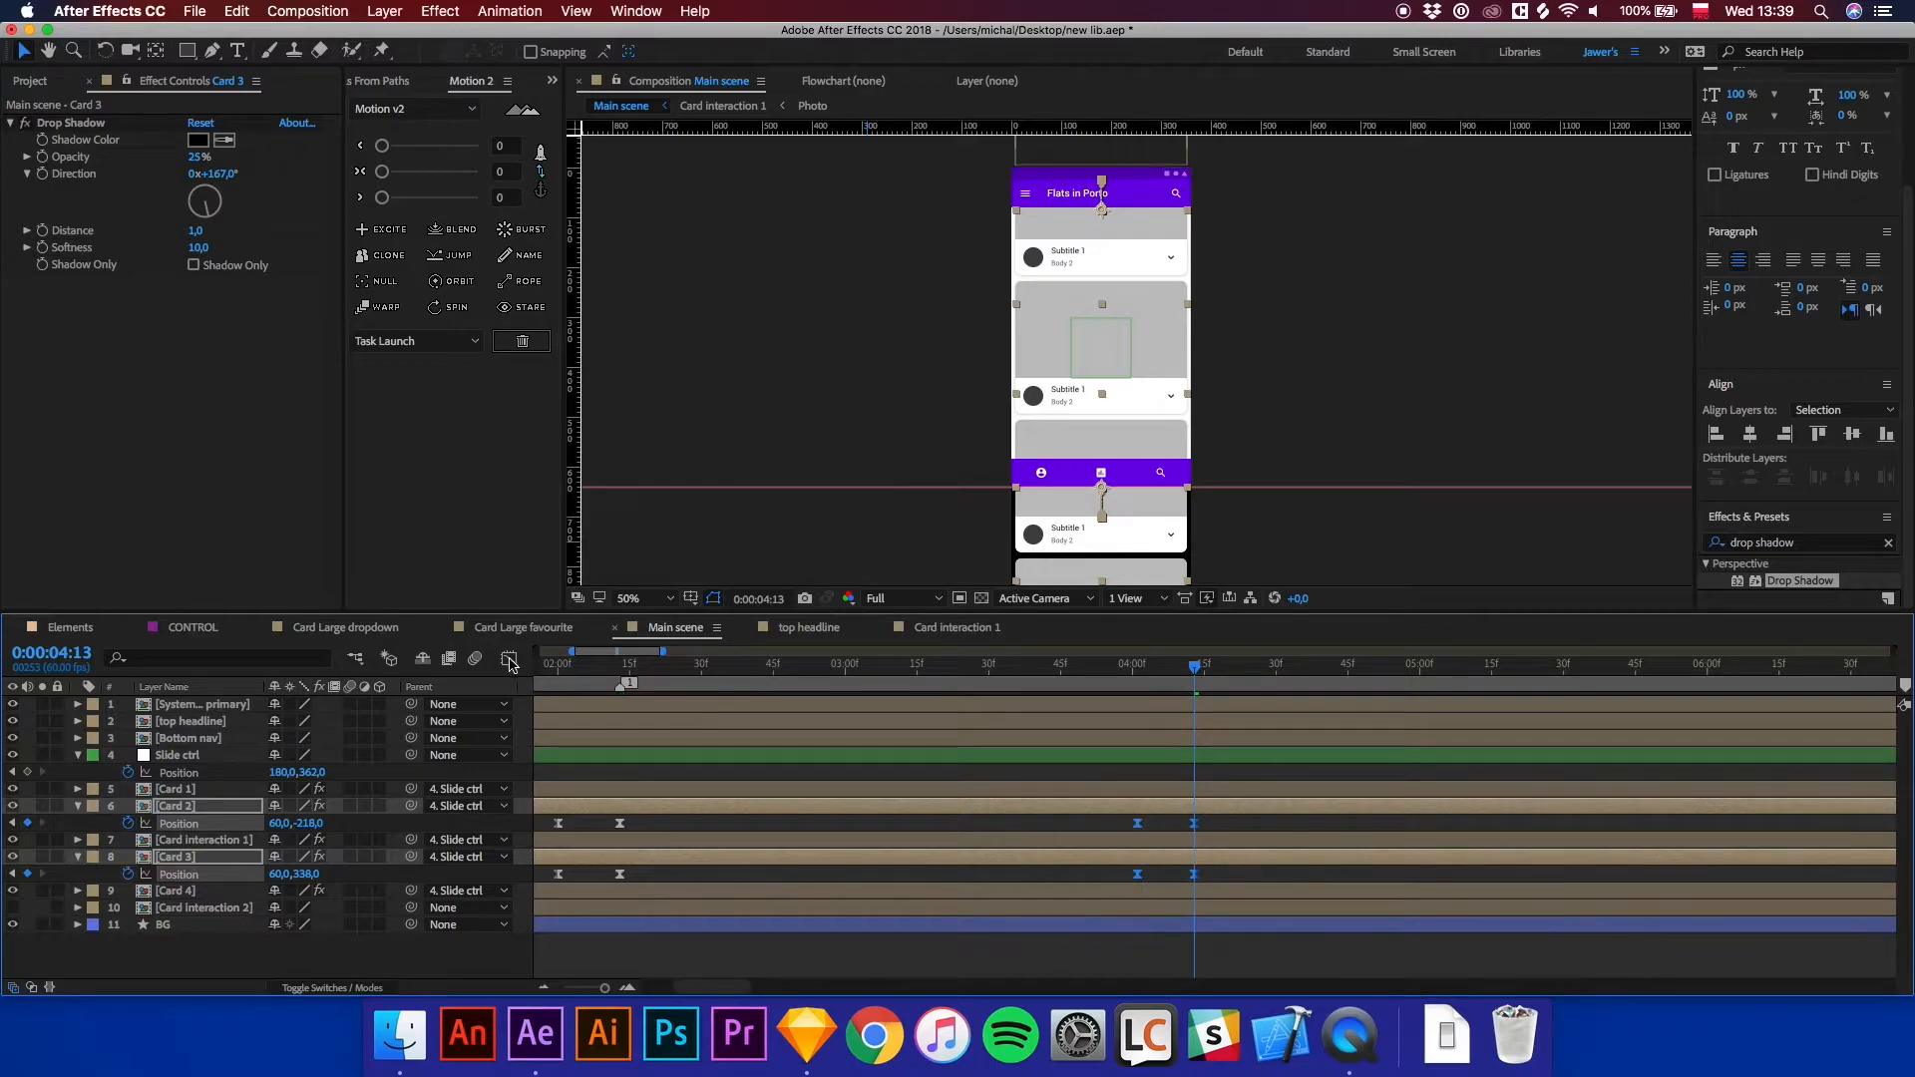
# Stretch the speed curve influence handles of the return keyframes in the Graph Editor.
pyautogui.click(509, 658)
pyautogui.press('=')
pyautogui.press('=')
pyautogui.moveTo(1224, 913); pyautogui.dragTo(1103, 935)
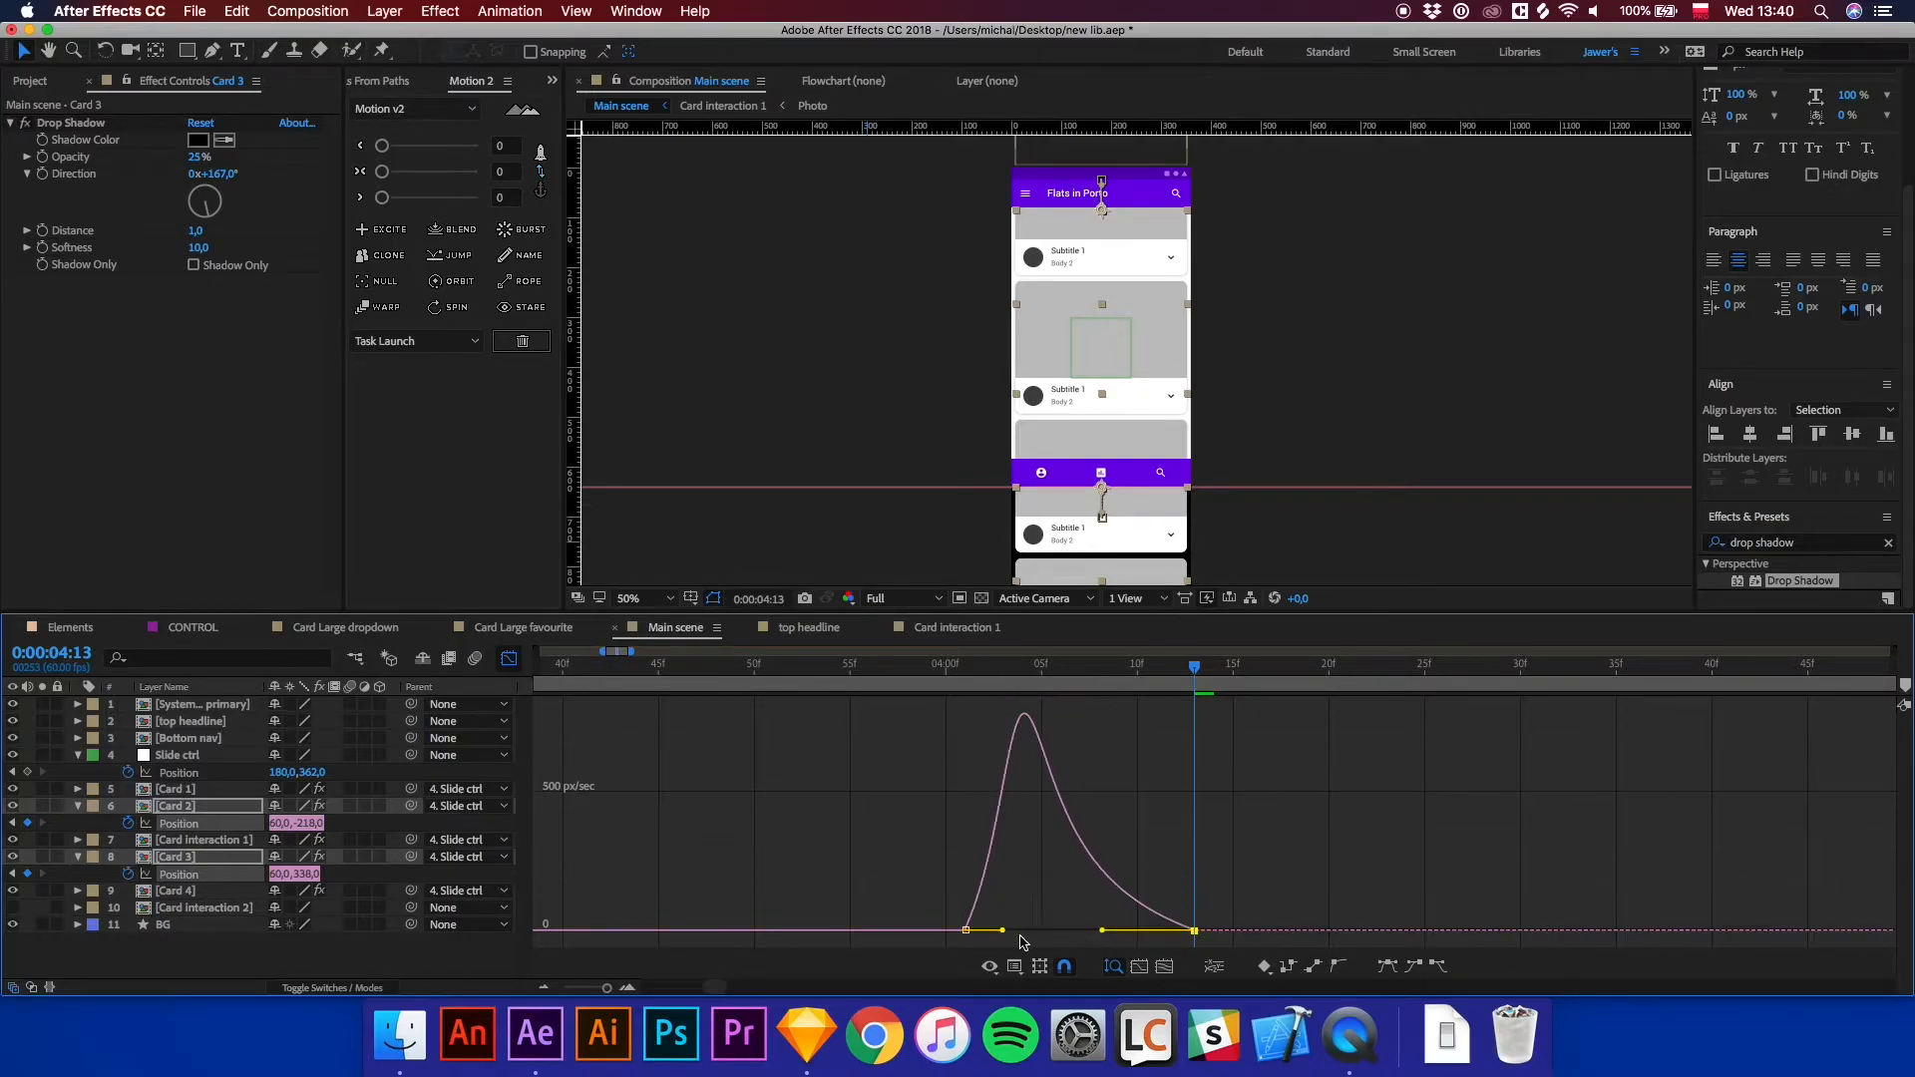
pyautogui.moveTo(954, 923); pyautogui.dragTo(1009, 935)
pyautogui.click(509, 659)
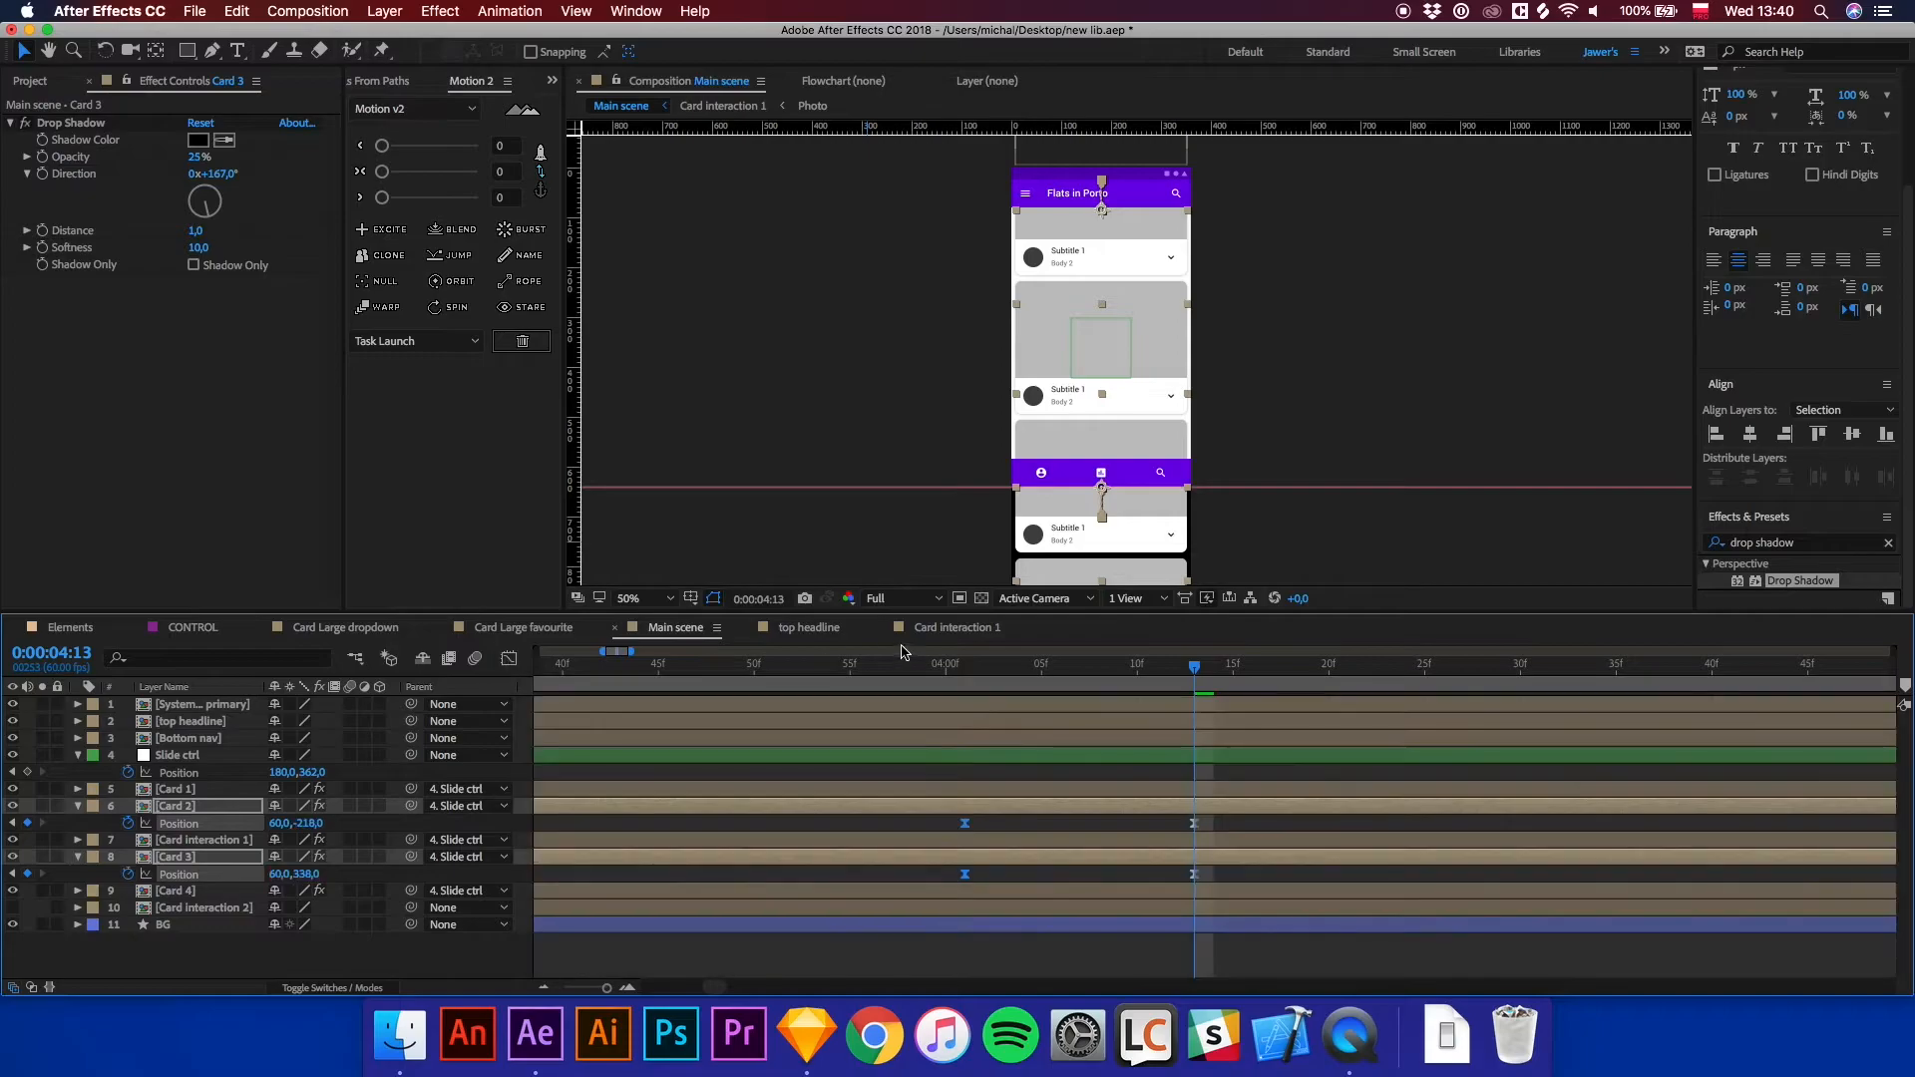
# Shift the return Position keyframes of Card 2 and Card 3 to begin at 0:00:04:00.
pyautogui.click(950, 666)
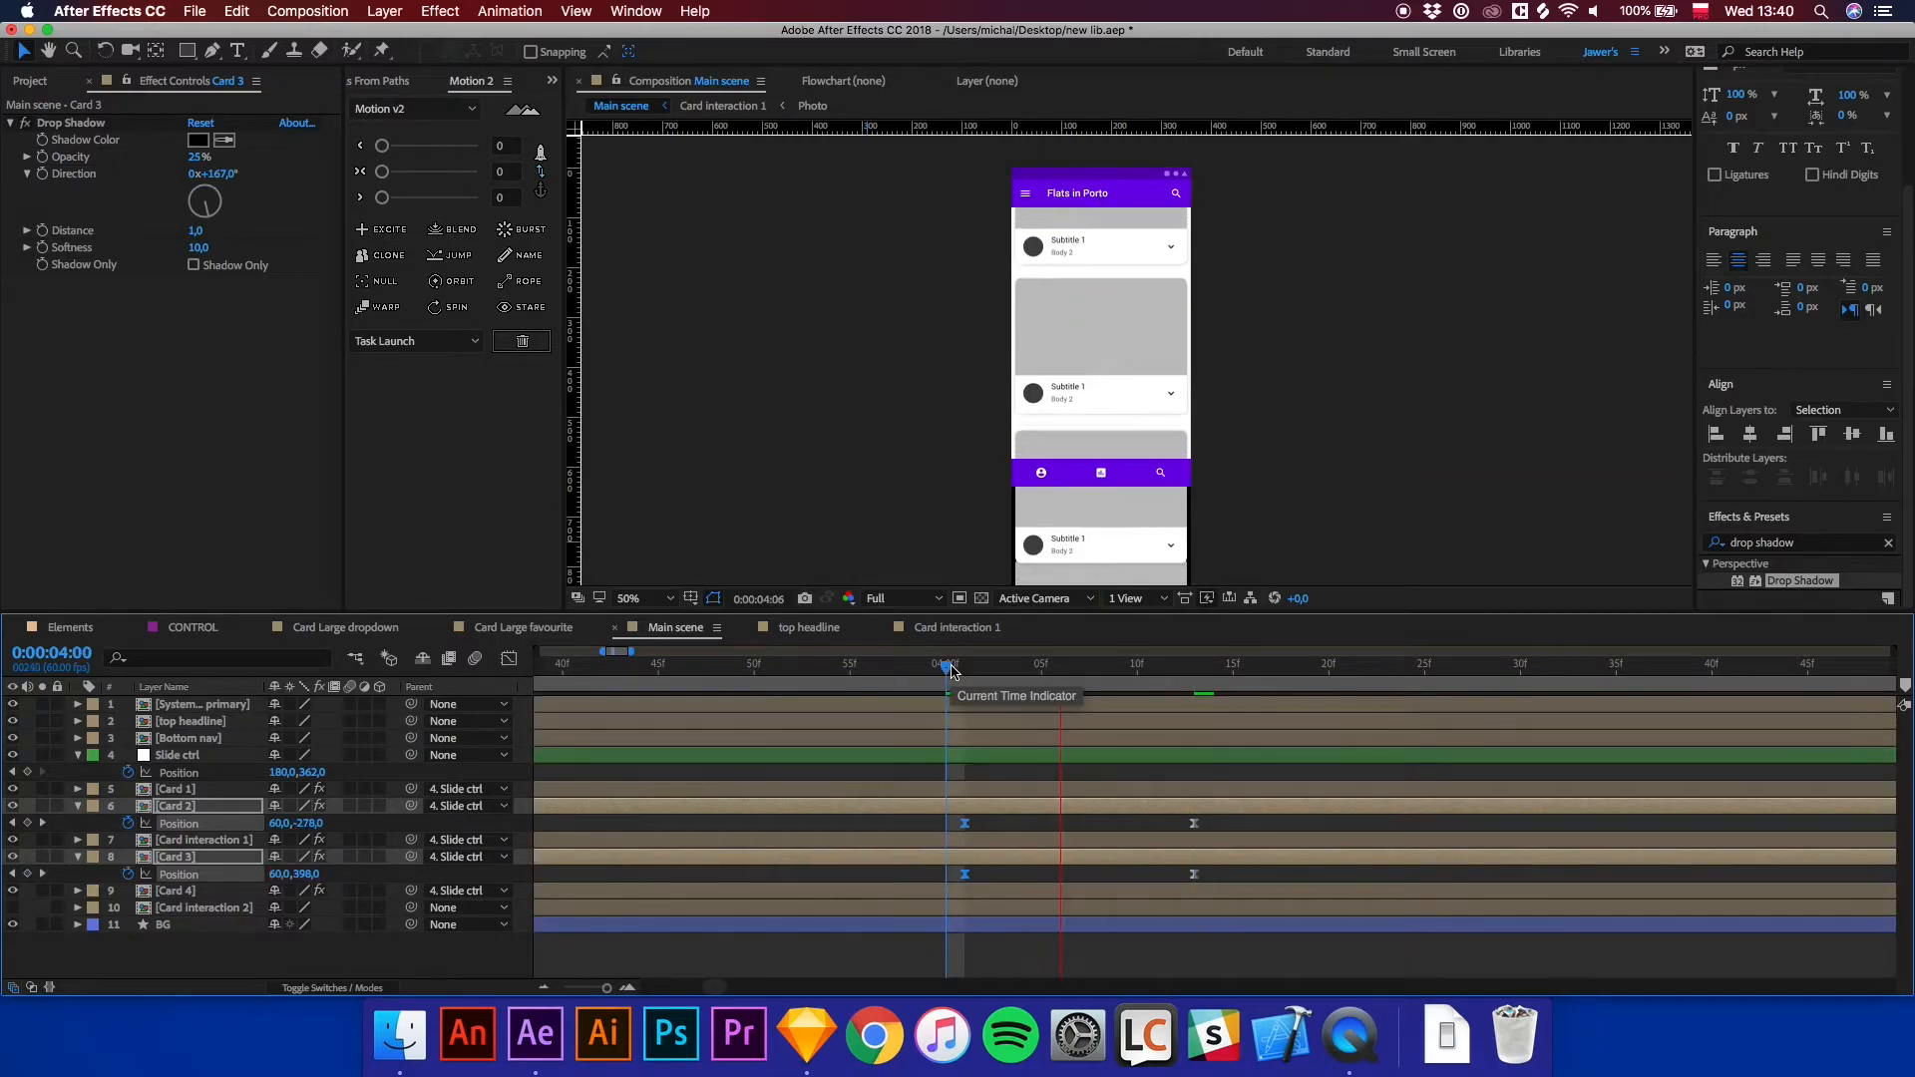
pyautogui.moveTo(951, 670)
pyautogui.mouseDown()
pyautogui.moveTo(927, 670)
pyautogui.moveTo(957, 670)
pyautogui.moveTo(947, 684)
pyautogui.mouseUp()
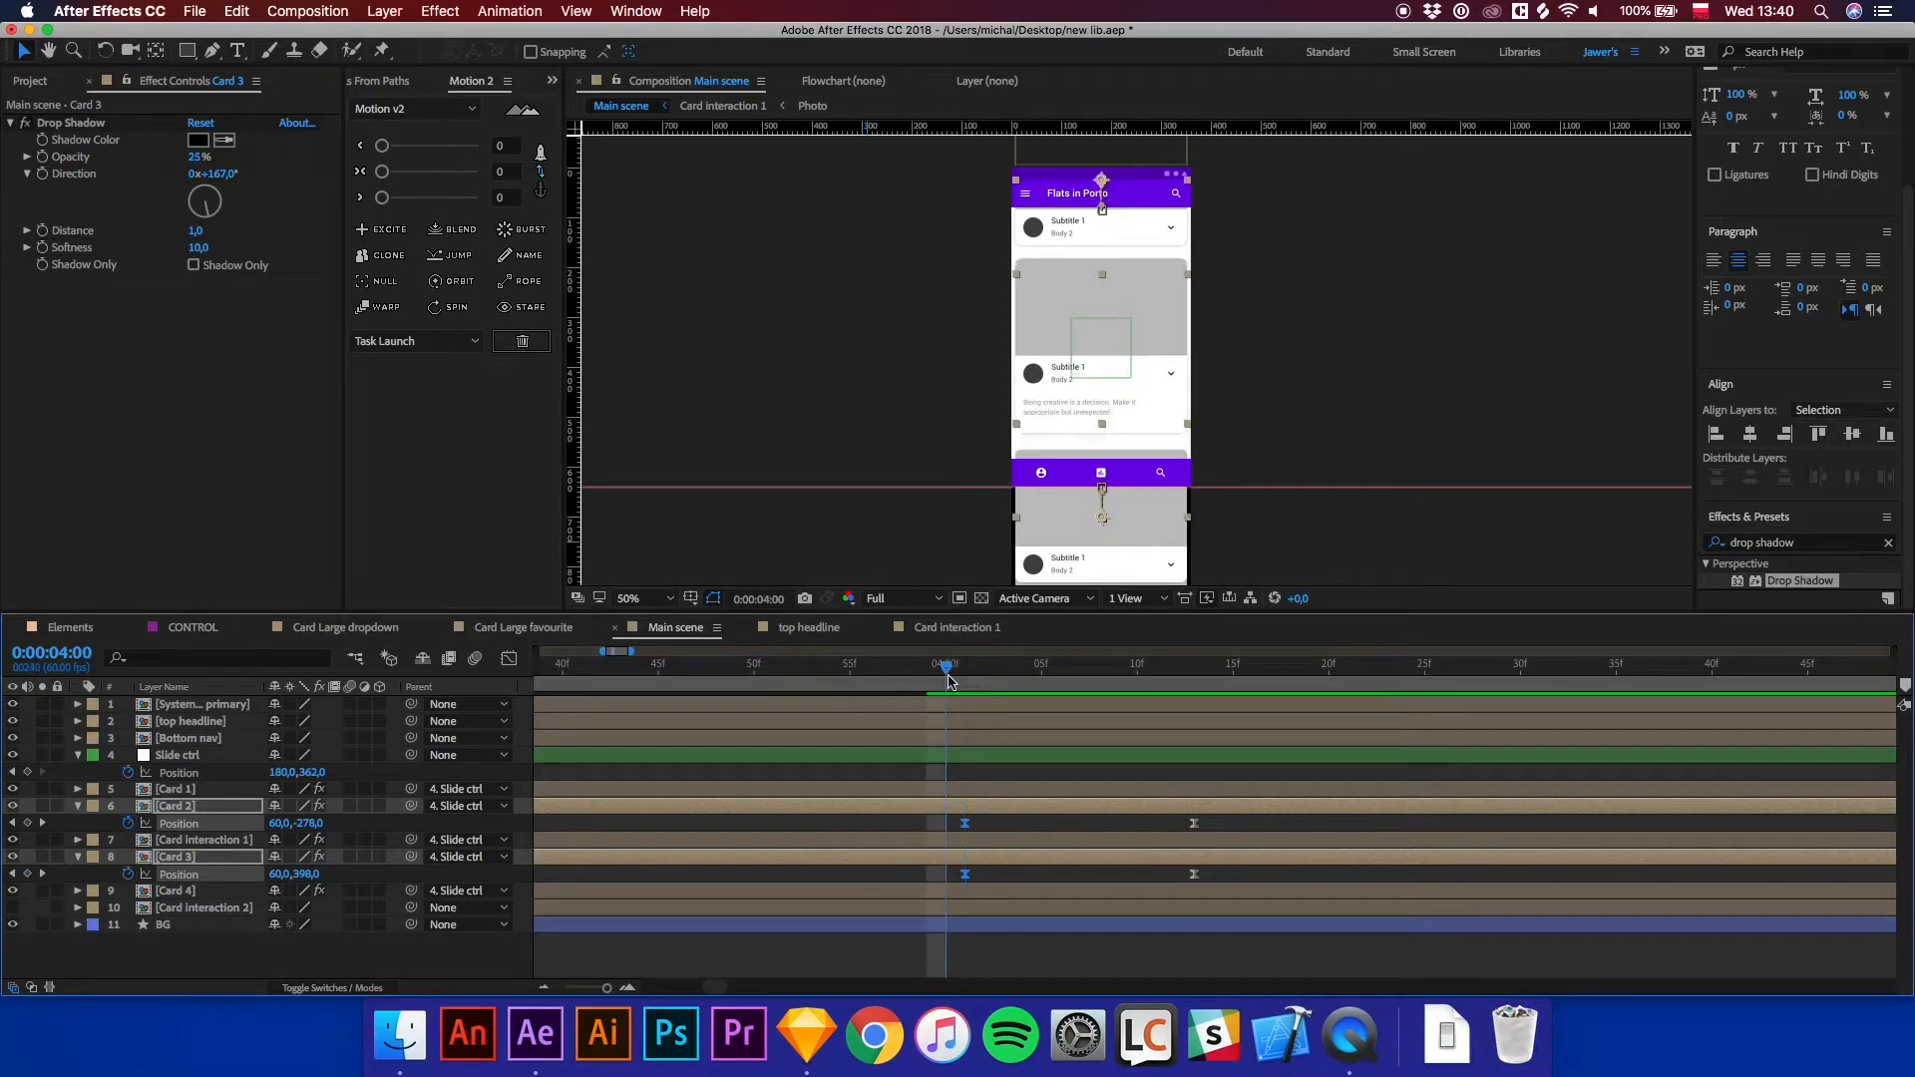
pyautogui.moveTo(955, 816); pyautogui.dragTo(1222, 884)
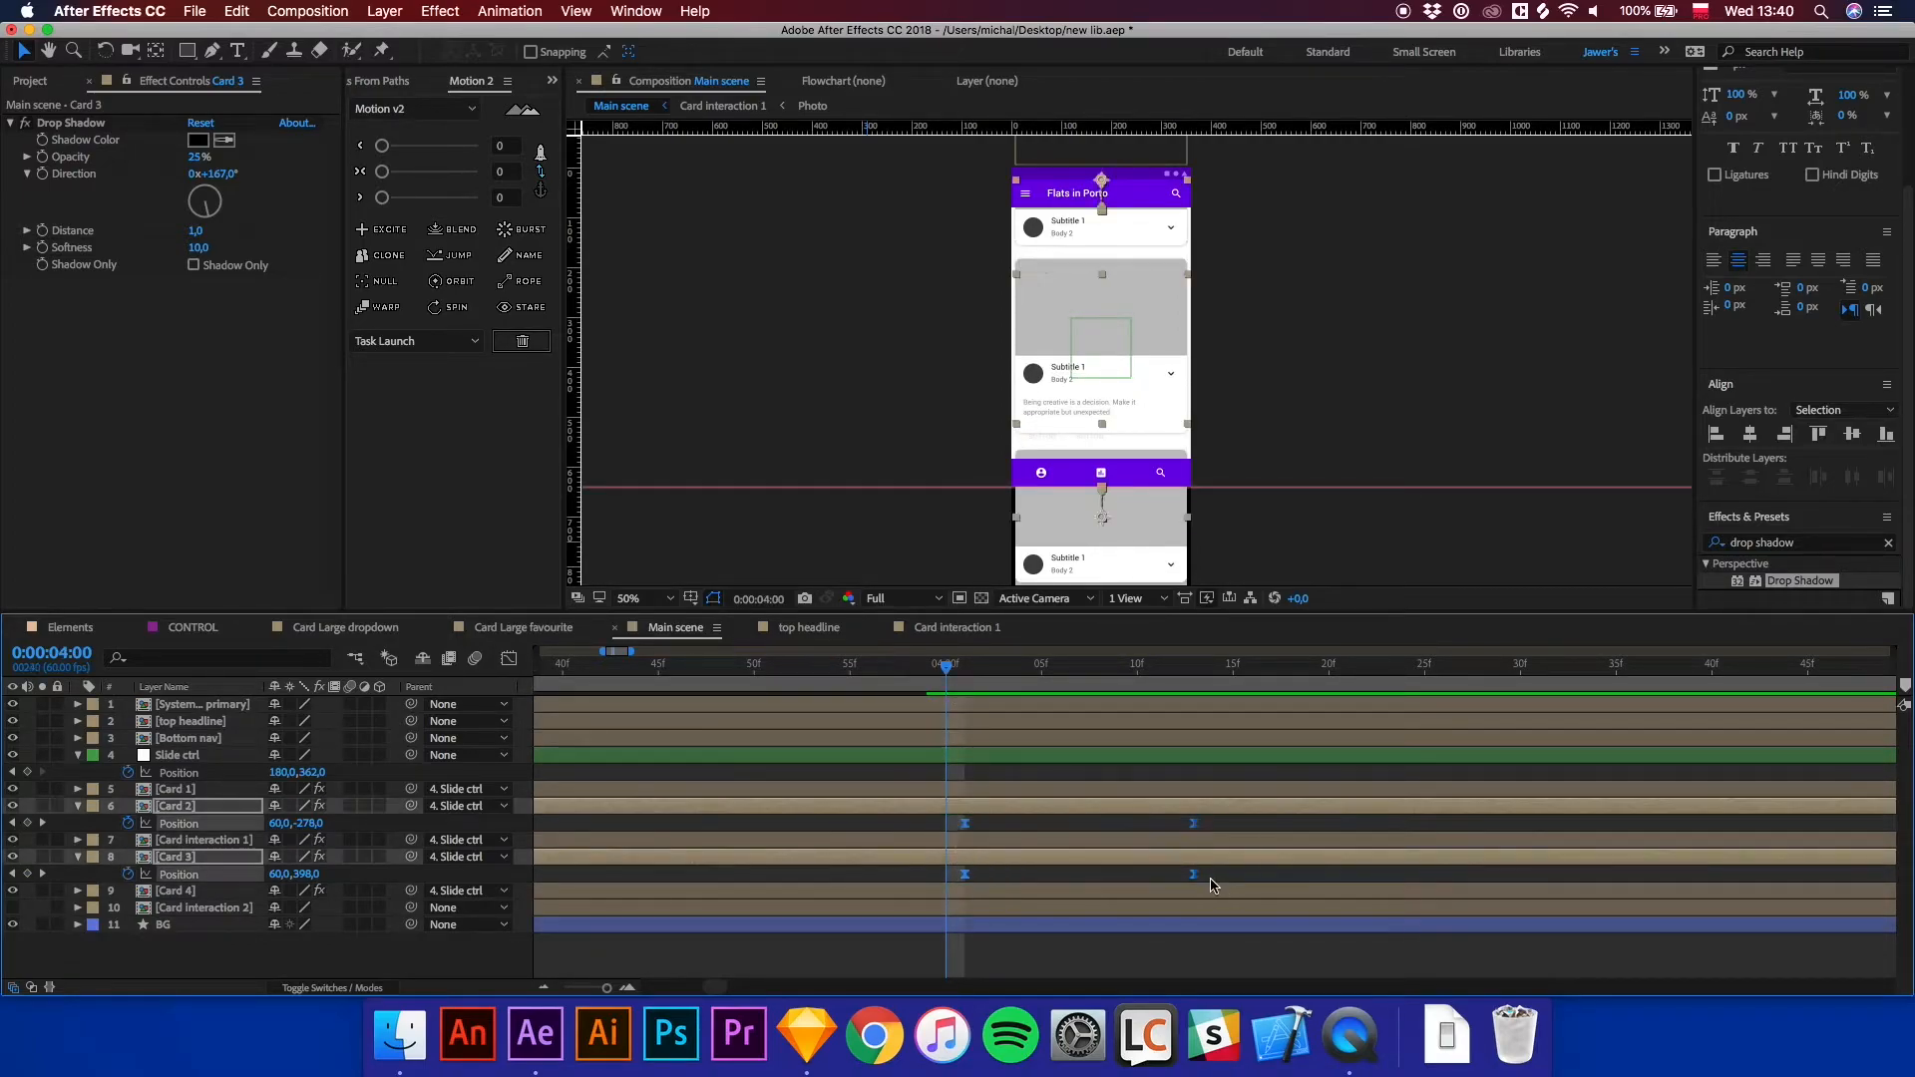
pyautogui.moveTo(964, 874); pyautogui.dragTo(945, 874)
# Preview the card expand and collapse animation in the Main scene.
pyautogui.press('space')
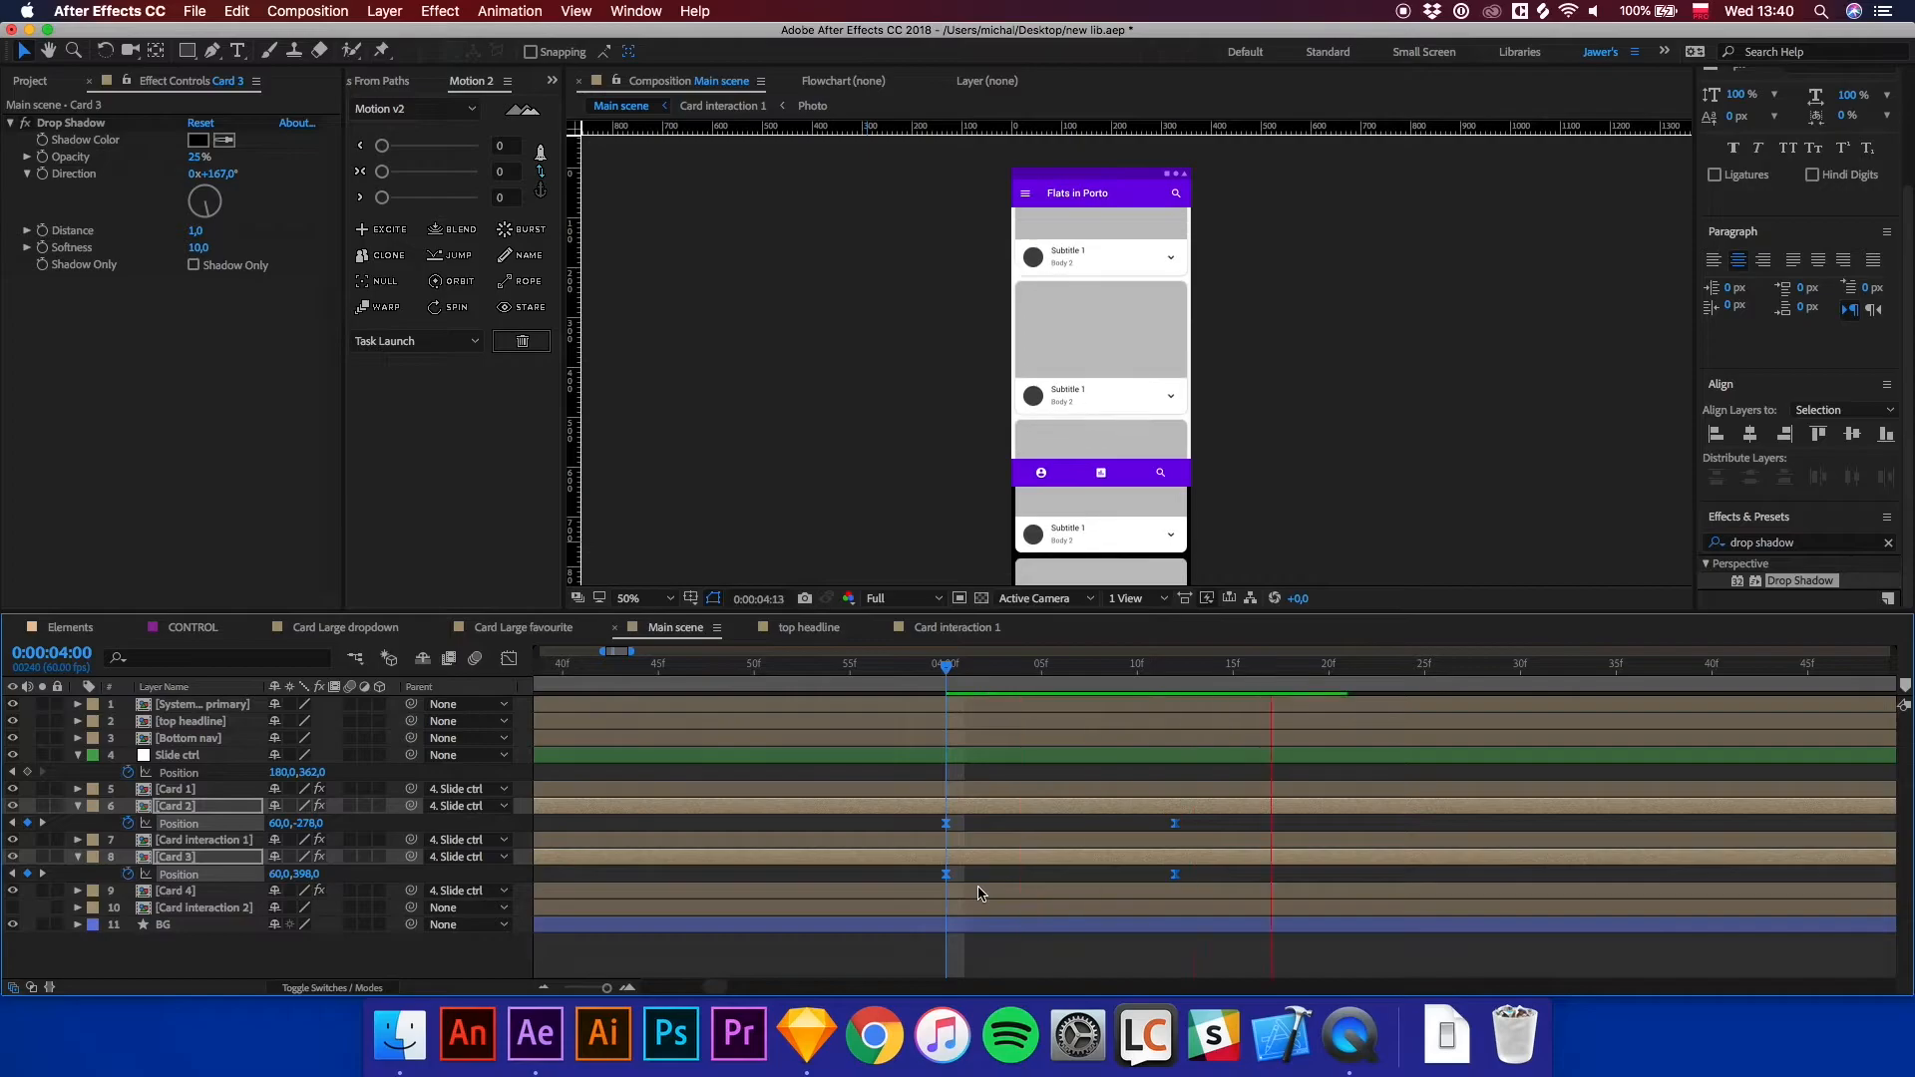
pyautogui.click(906, 665)
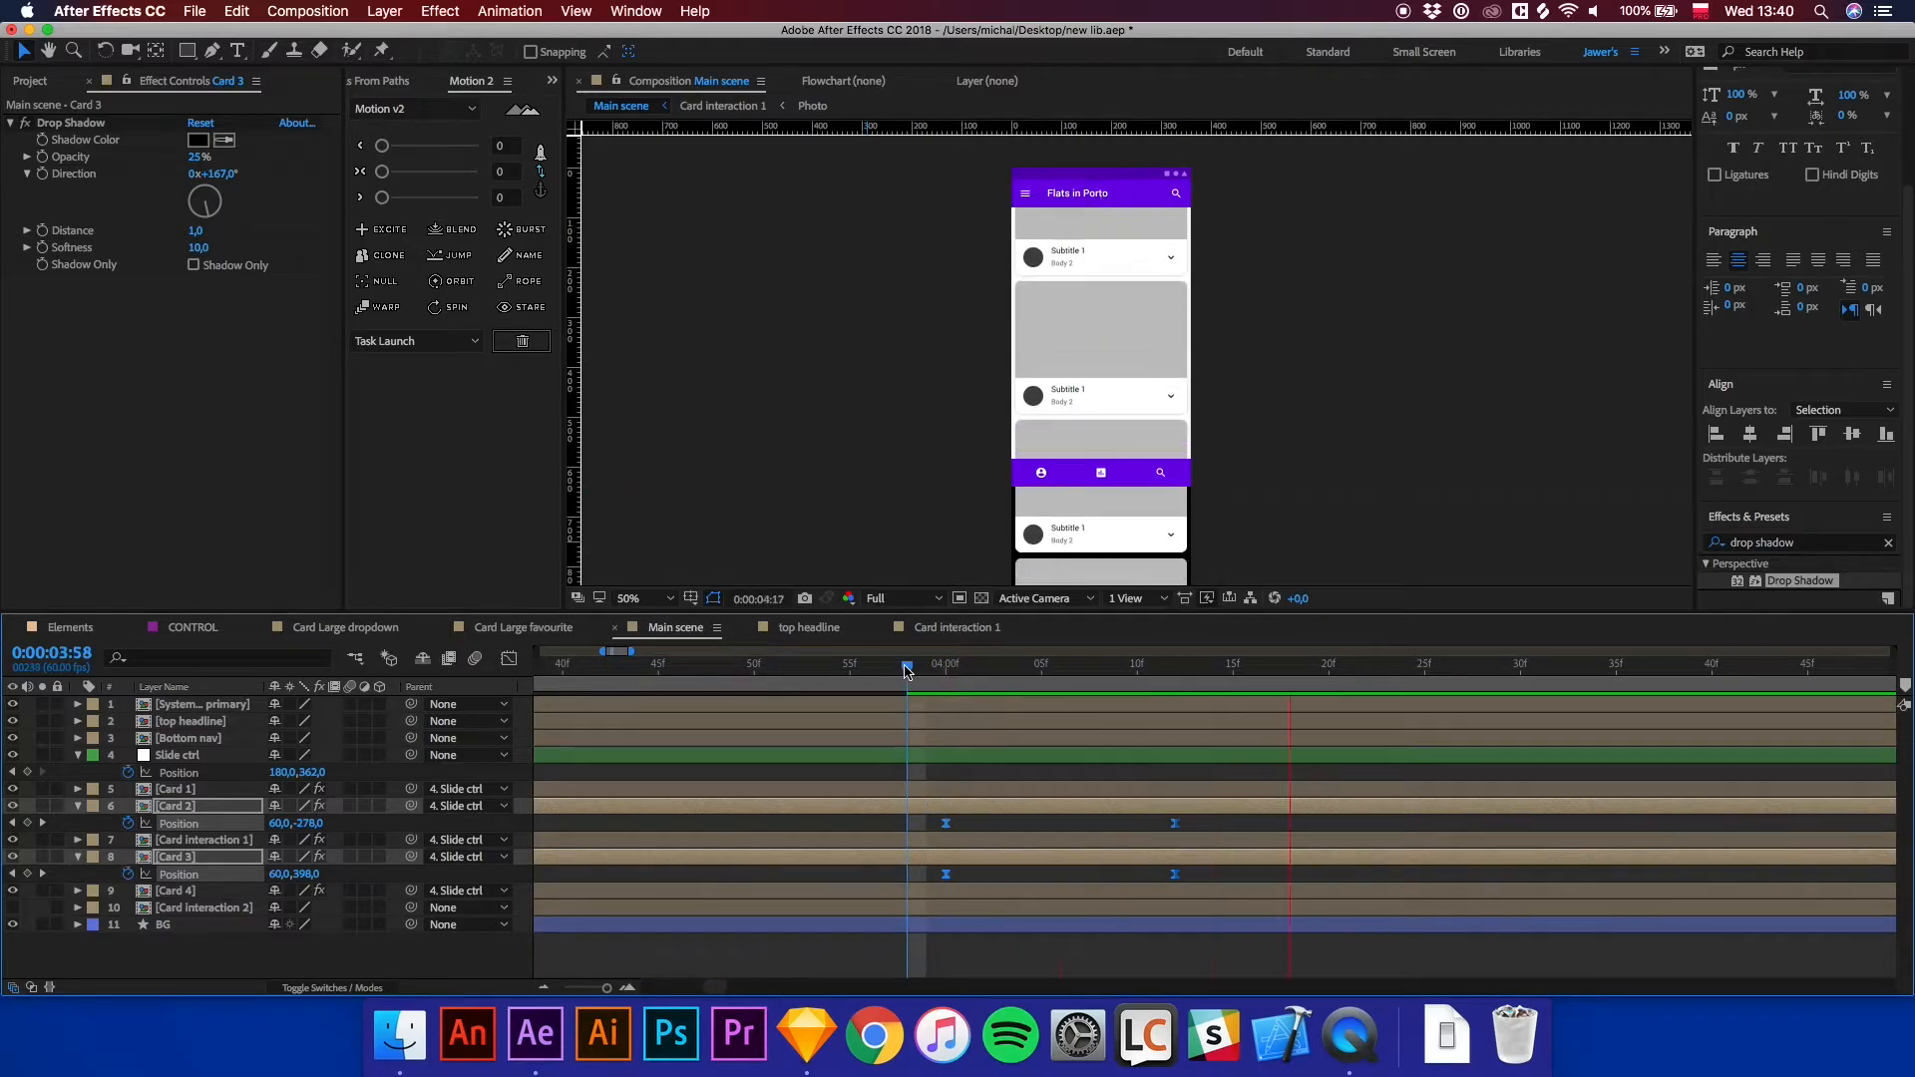
pyautogui.click(943, 666)
pyautogui.moveTo(953, 684); pyautogui.dragTo(813, 690)
pyautogui.click(1214, 449)
pyautogui.scroll(-2, 1152, 419)
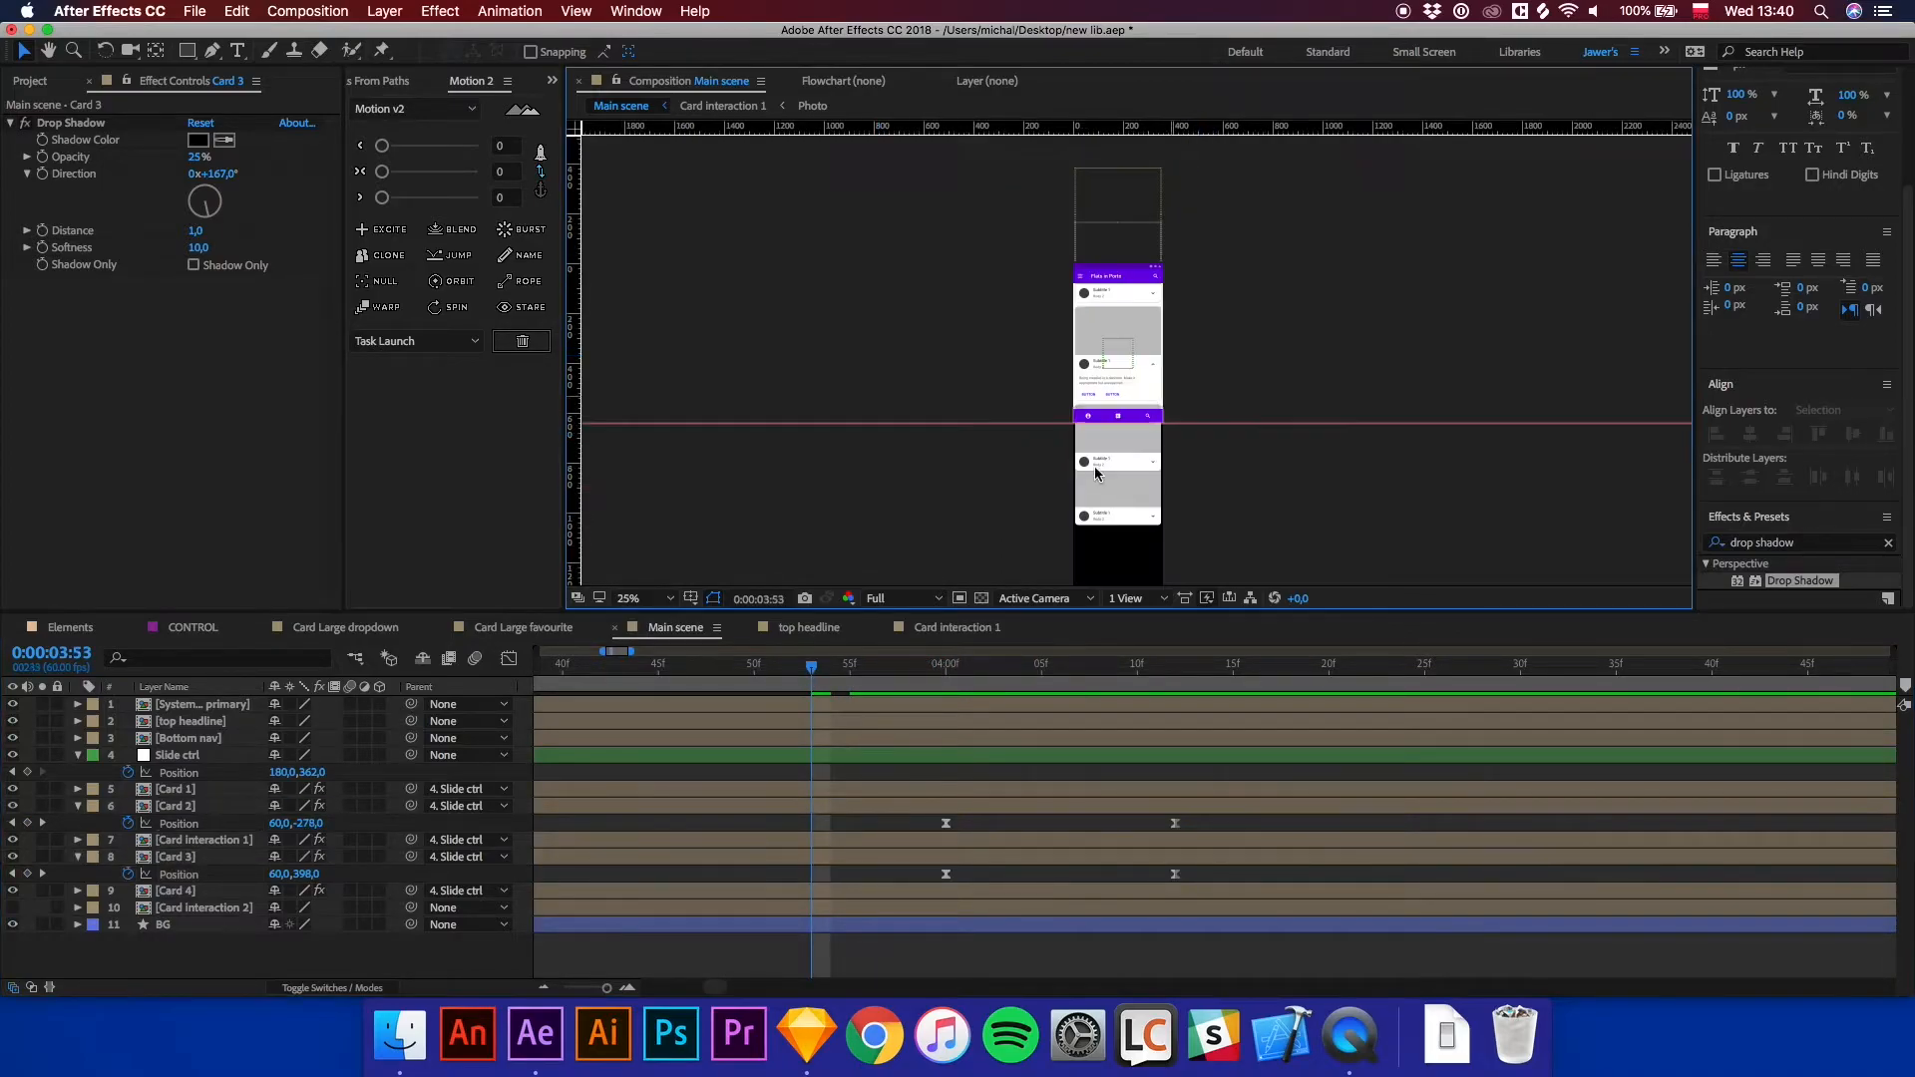
pyautogui.press('-')
pyautogui.press('-')
pyautogui.press('-')
pyautogui.moveTo(559, 676); pyautogui.dragTo(802, 685)
pyautogui.press('space')
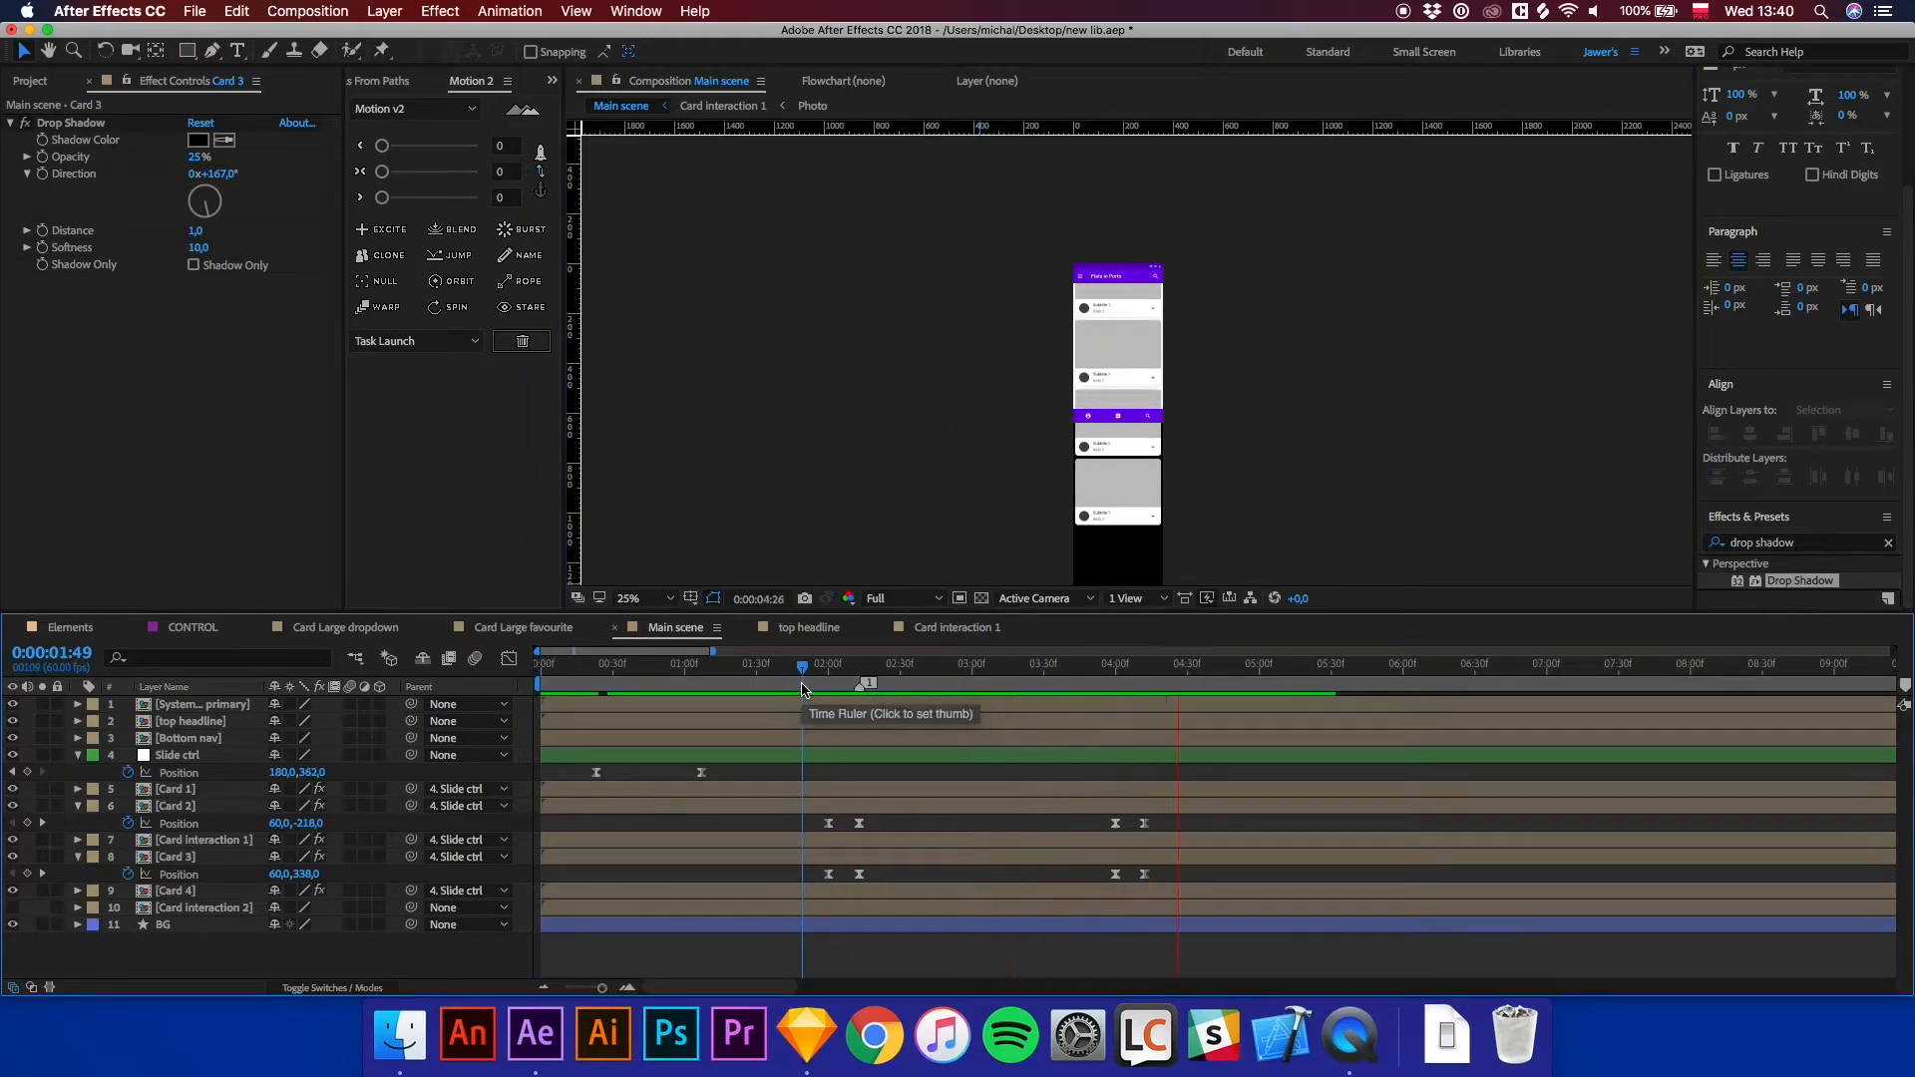
pyautogui.scroll(2, 1171, 406)
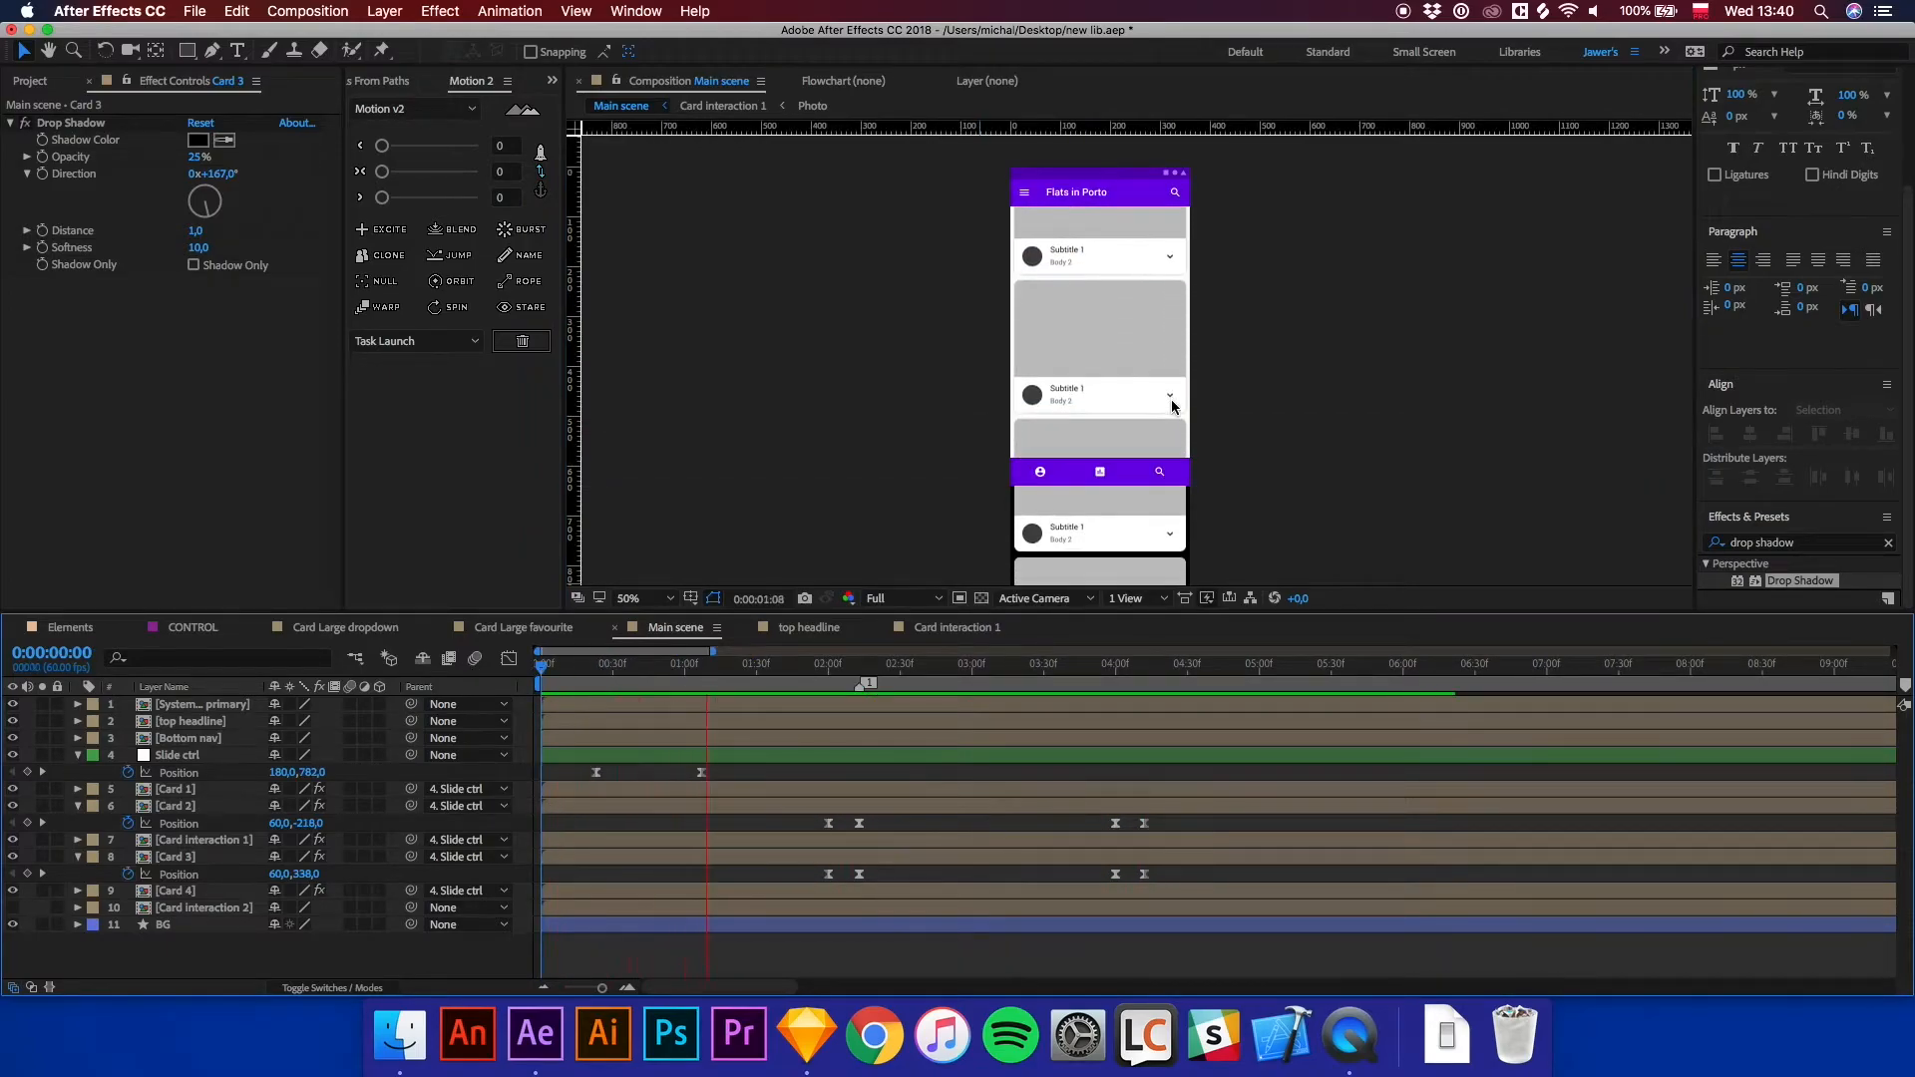
pyautogui.click(1110, 672)
pyautogui.moveTo(1110, 679); pyautogui.dragTo(1113, 677)
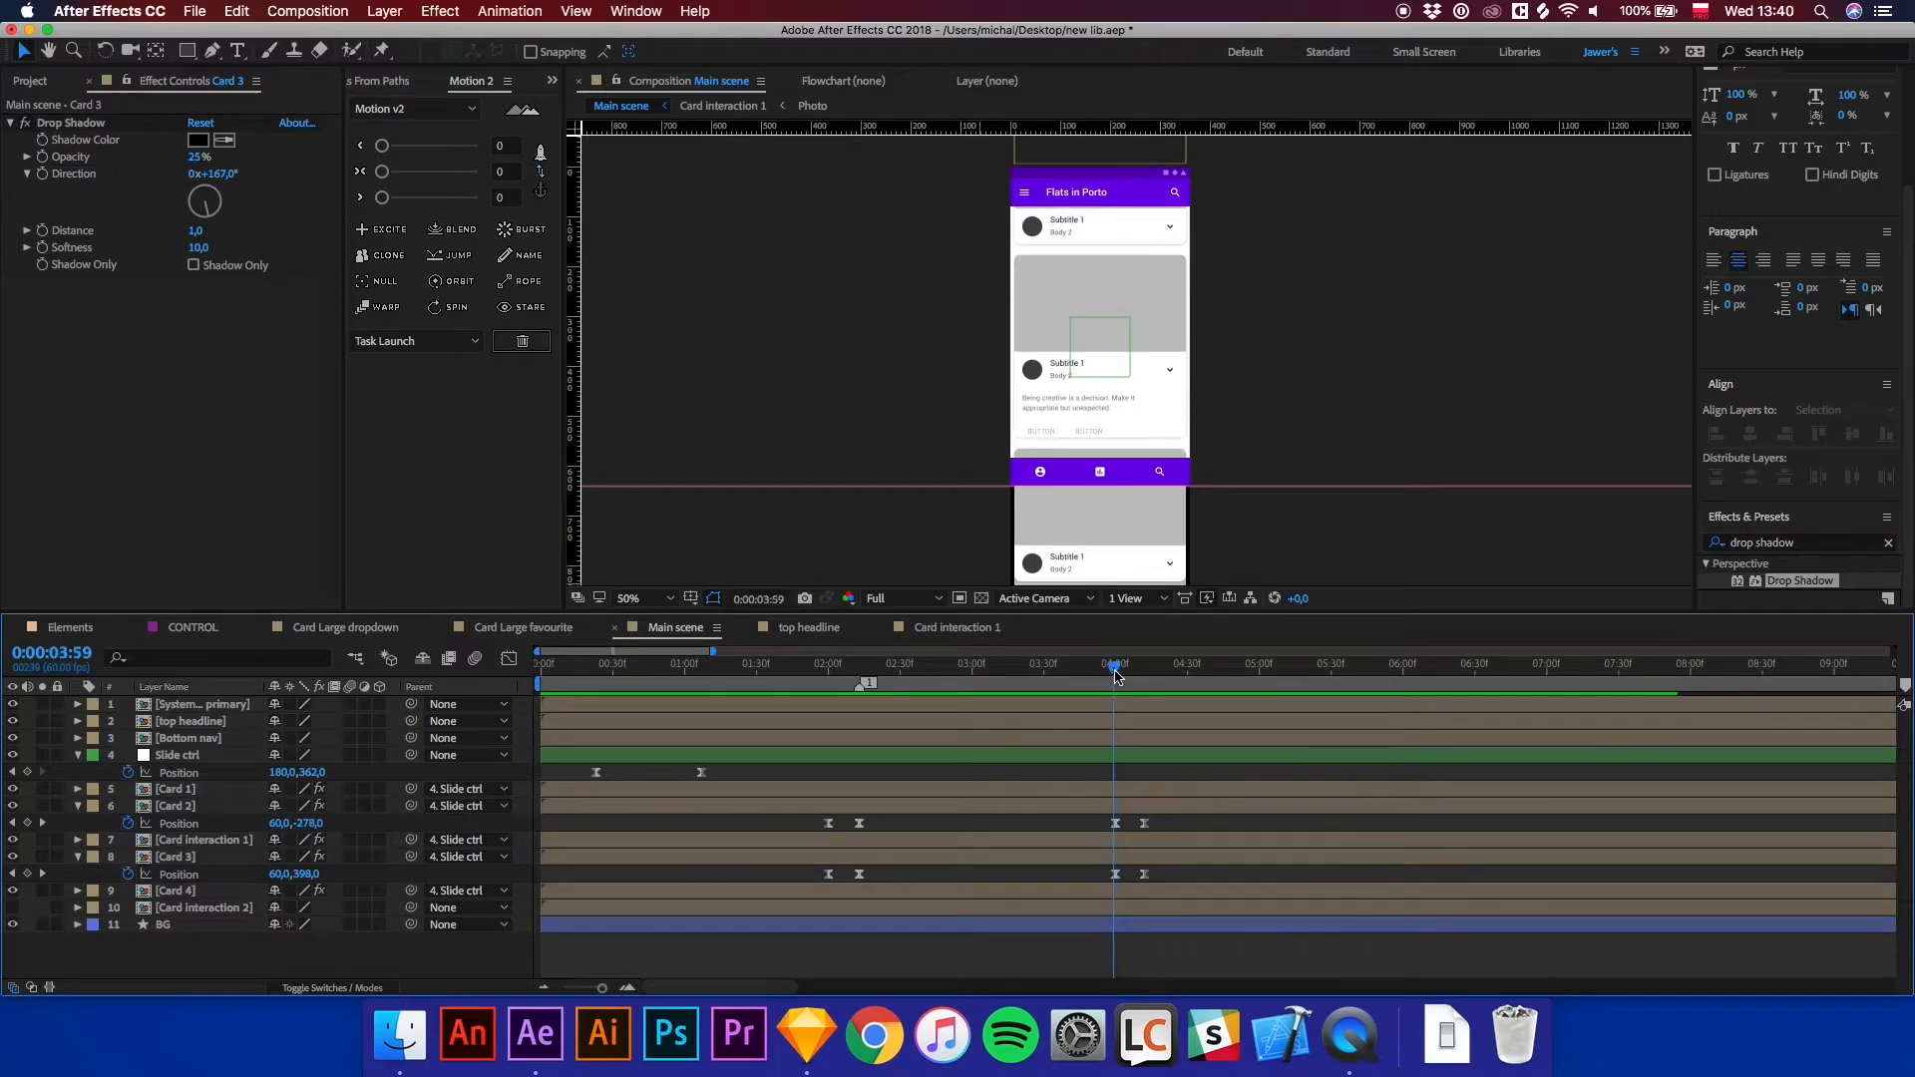
# Open the Card interaction 1 composition and move the Button's Opacity keyframe slightly earlier.
pyautogui.doubleClick(227, 840)
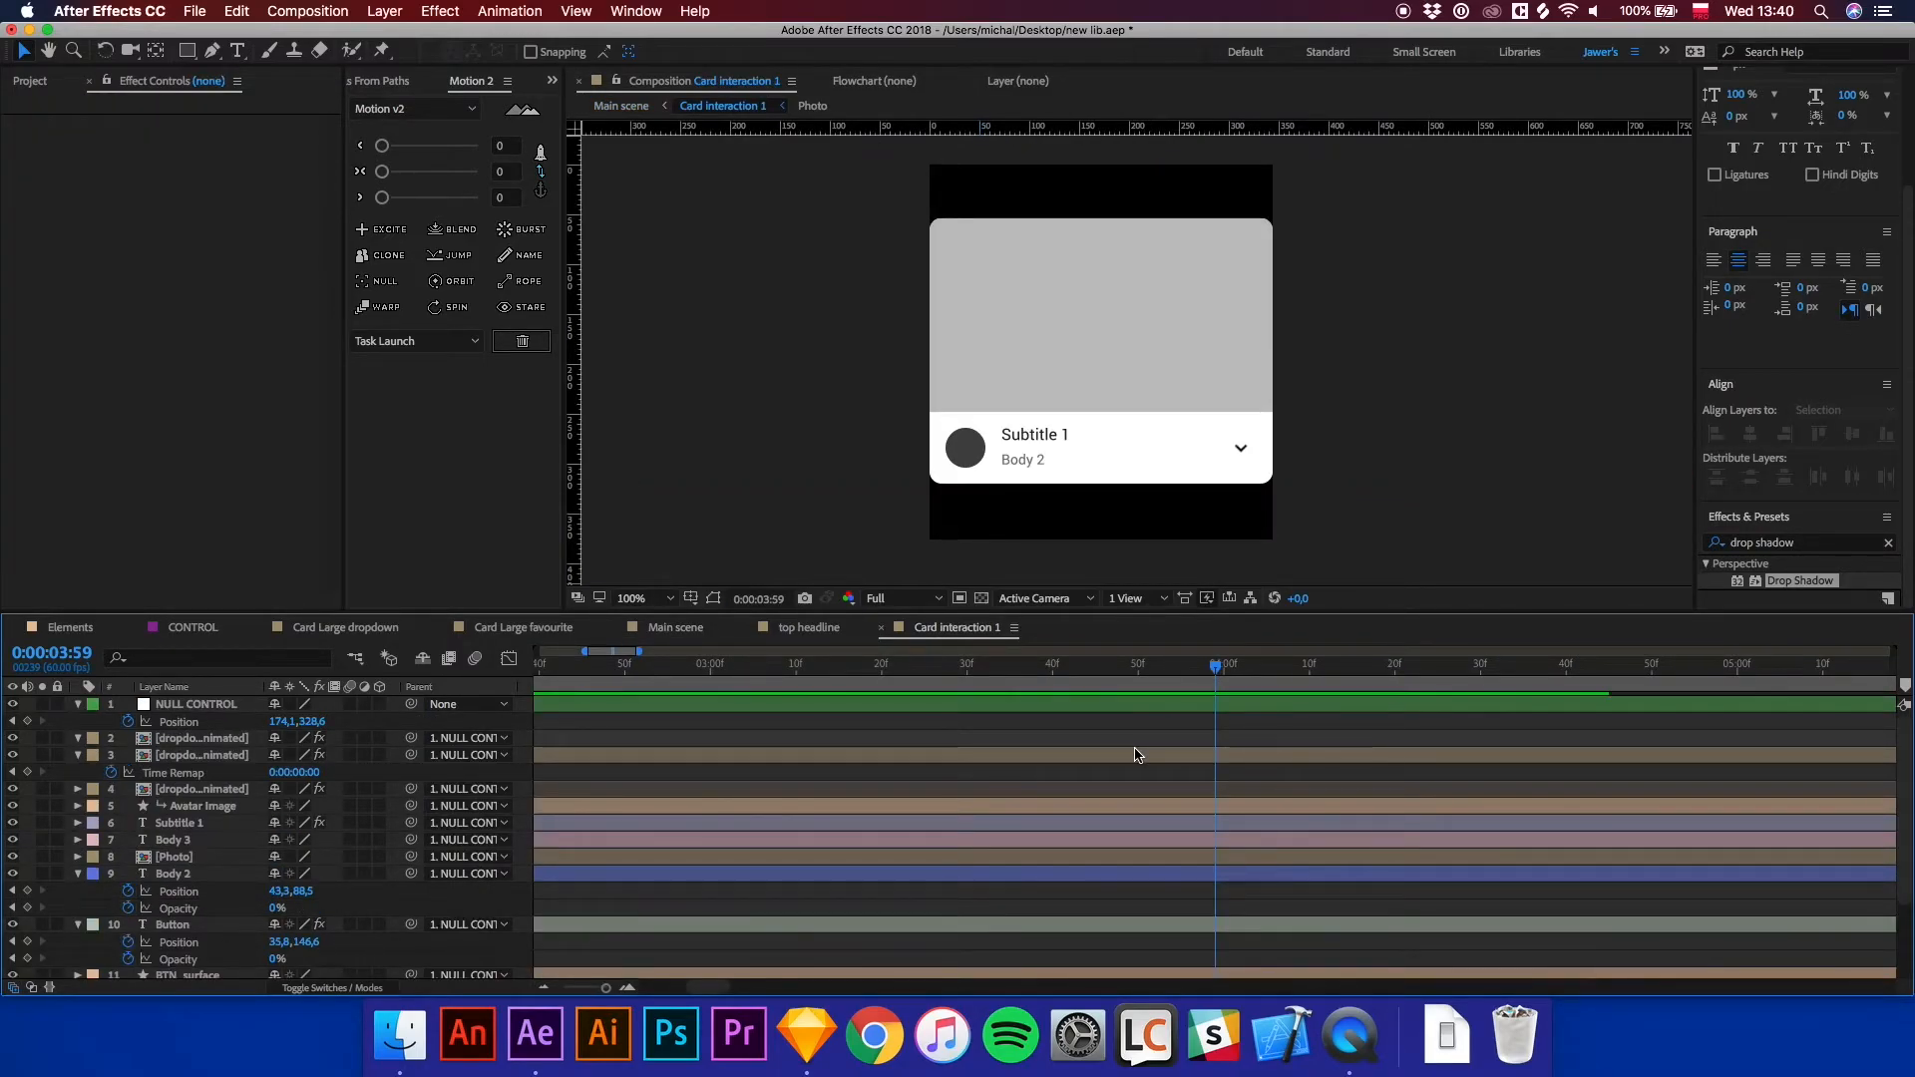
pyautogui.press('-')
pyautogui.press('-')
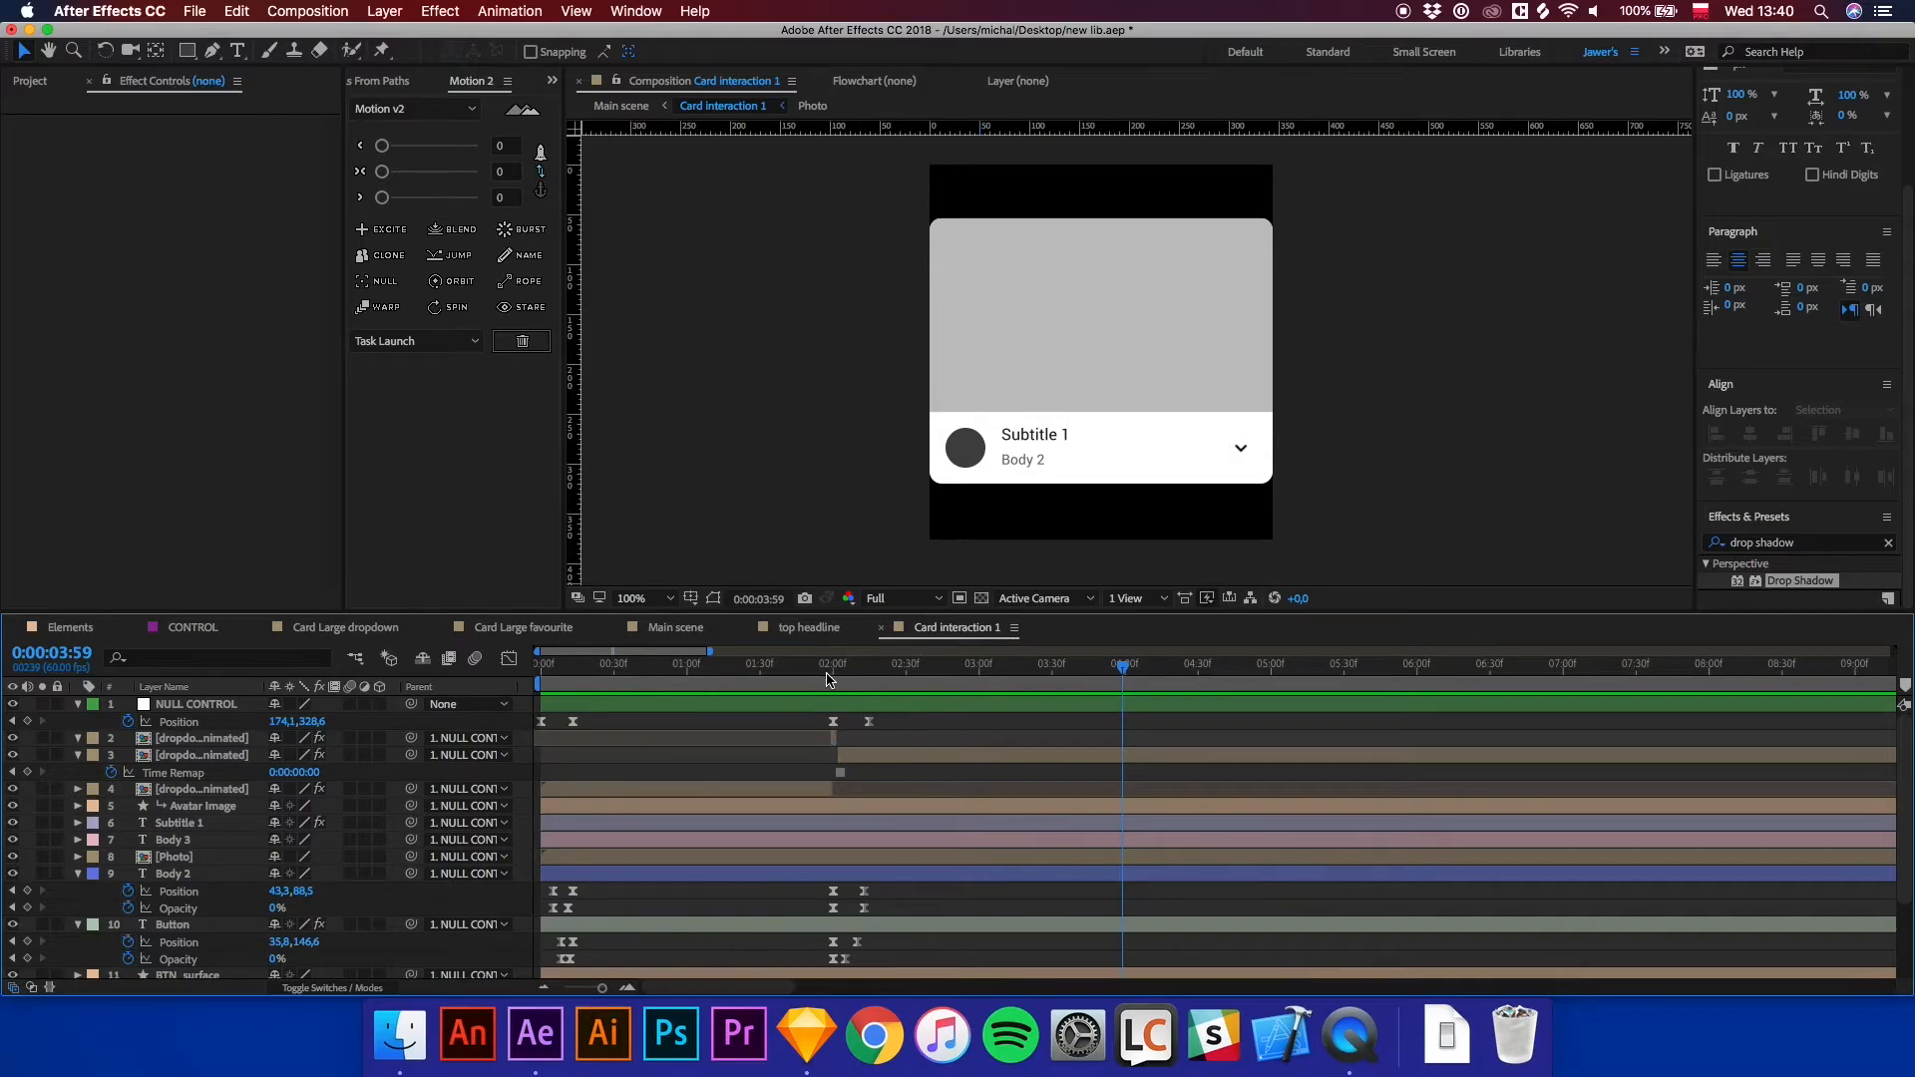
pyautogui.click(831, 678)
pyautogui.press('=')
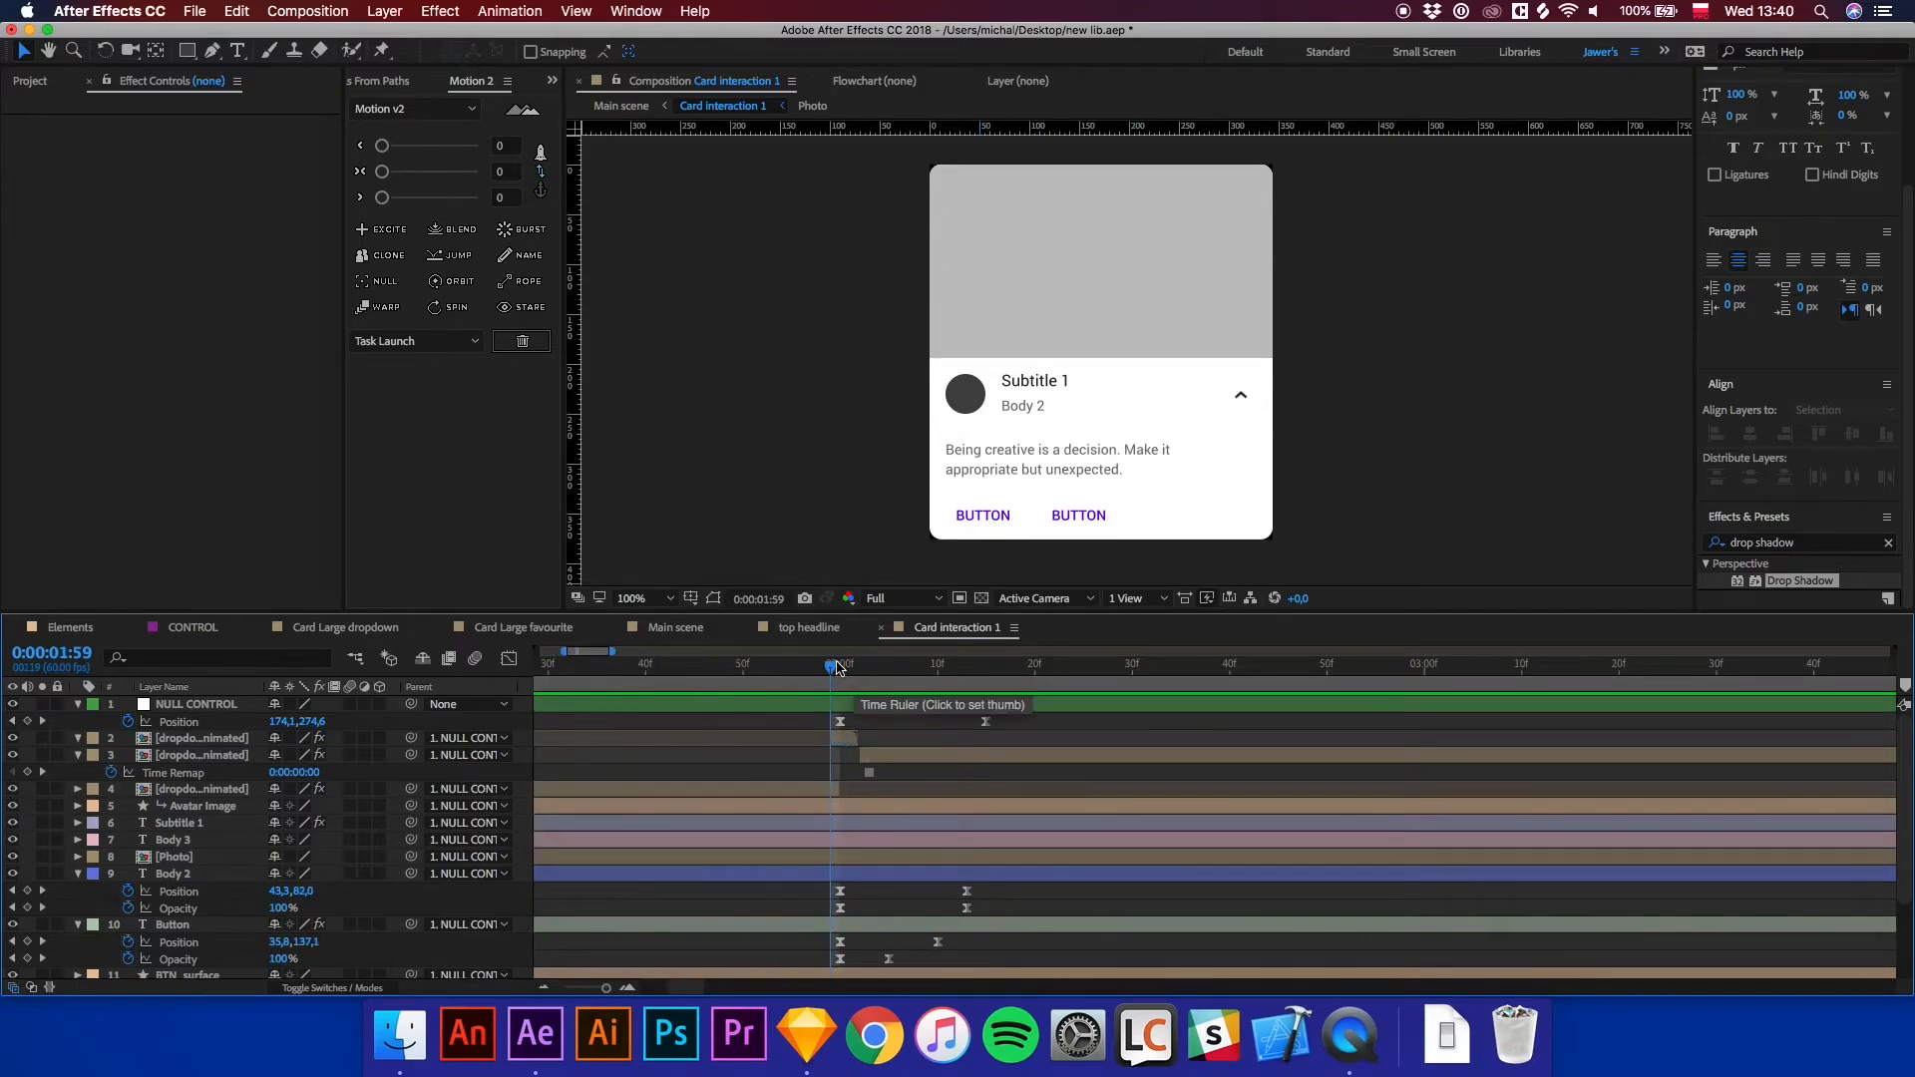
pyautogui.click(878, 666)
pyautogui.click(890, 668)
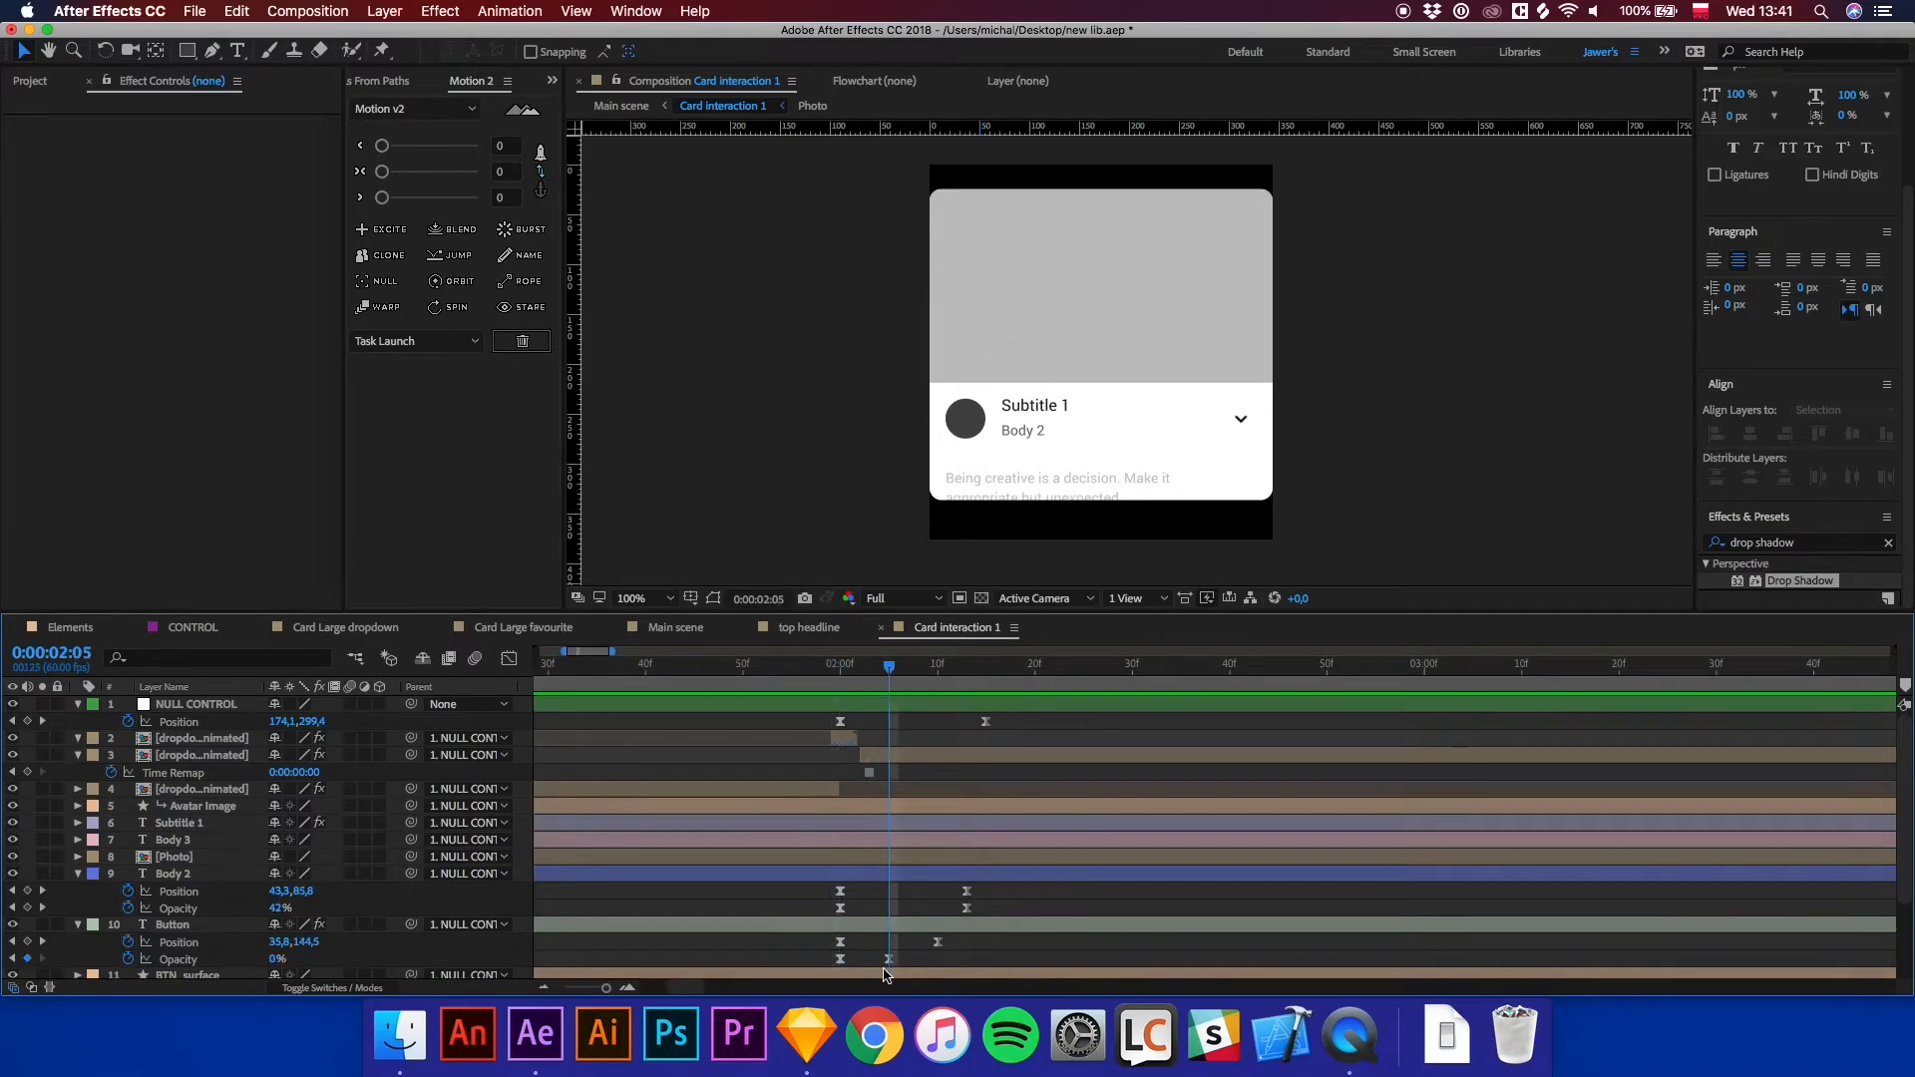
pyautogui.moveTo(889, 959); pyautogui.dragTo(868, 959)
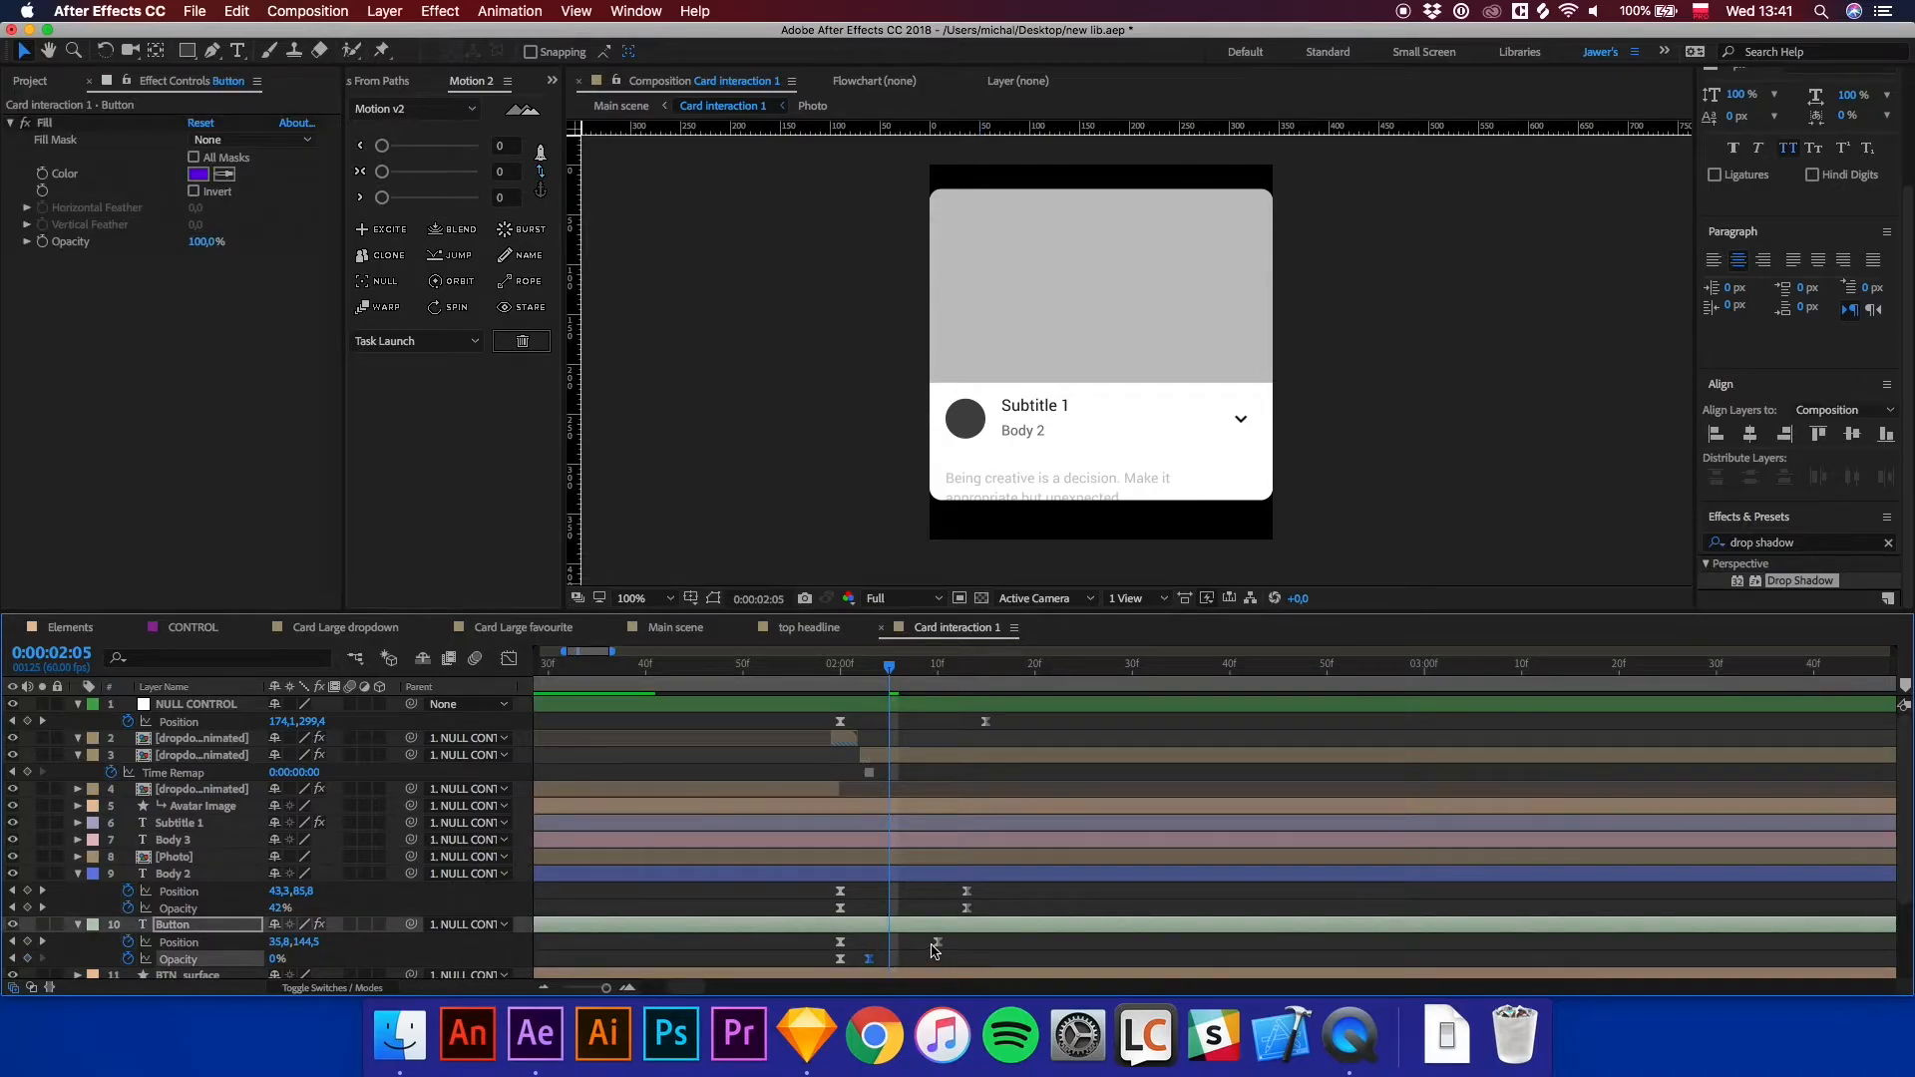
# Move Body 2's Opacity keyframe and the other Button keyframe earlier to tighten the text fade-in.
pyautogui.click(935, 942)
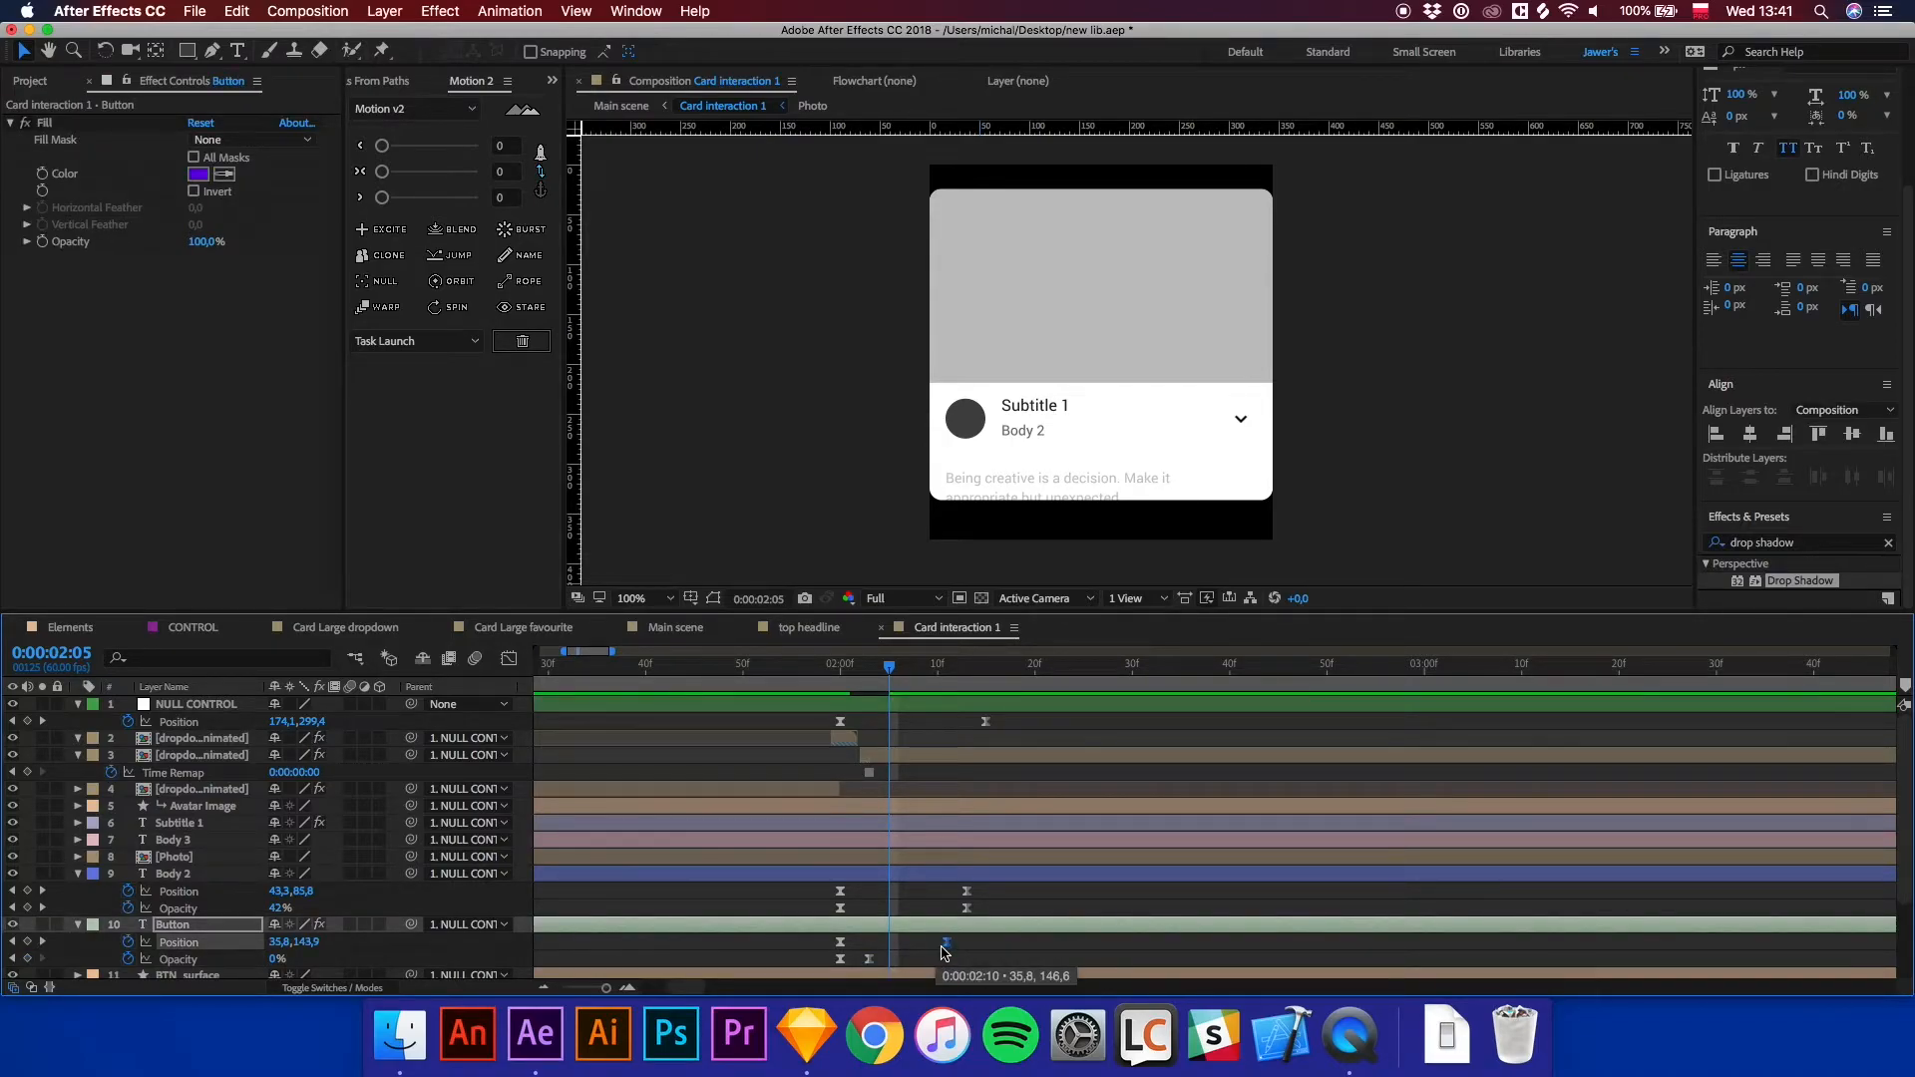
pyautogui.moveTo(971, 907); pyautogui.dragTo(884, 909)
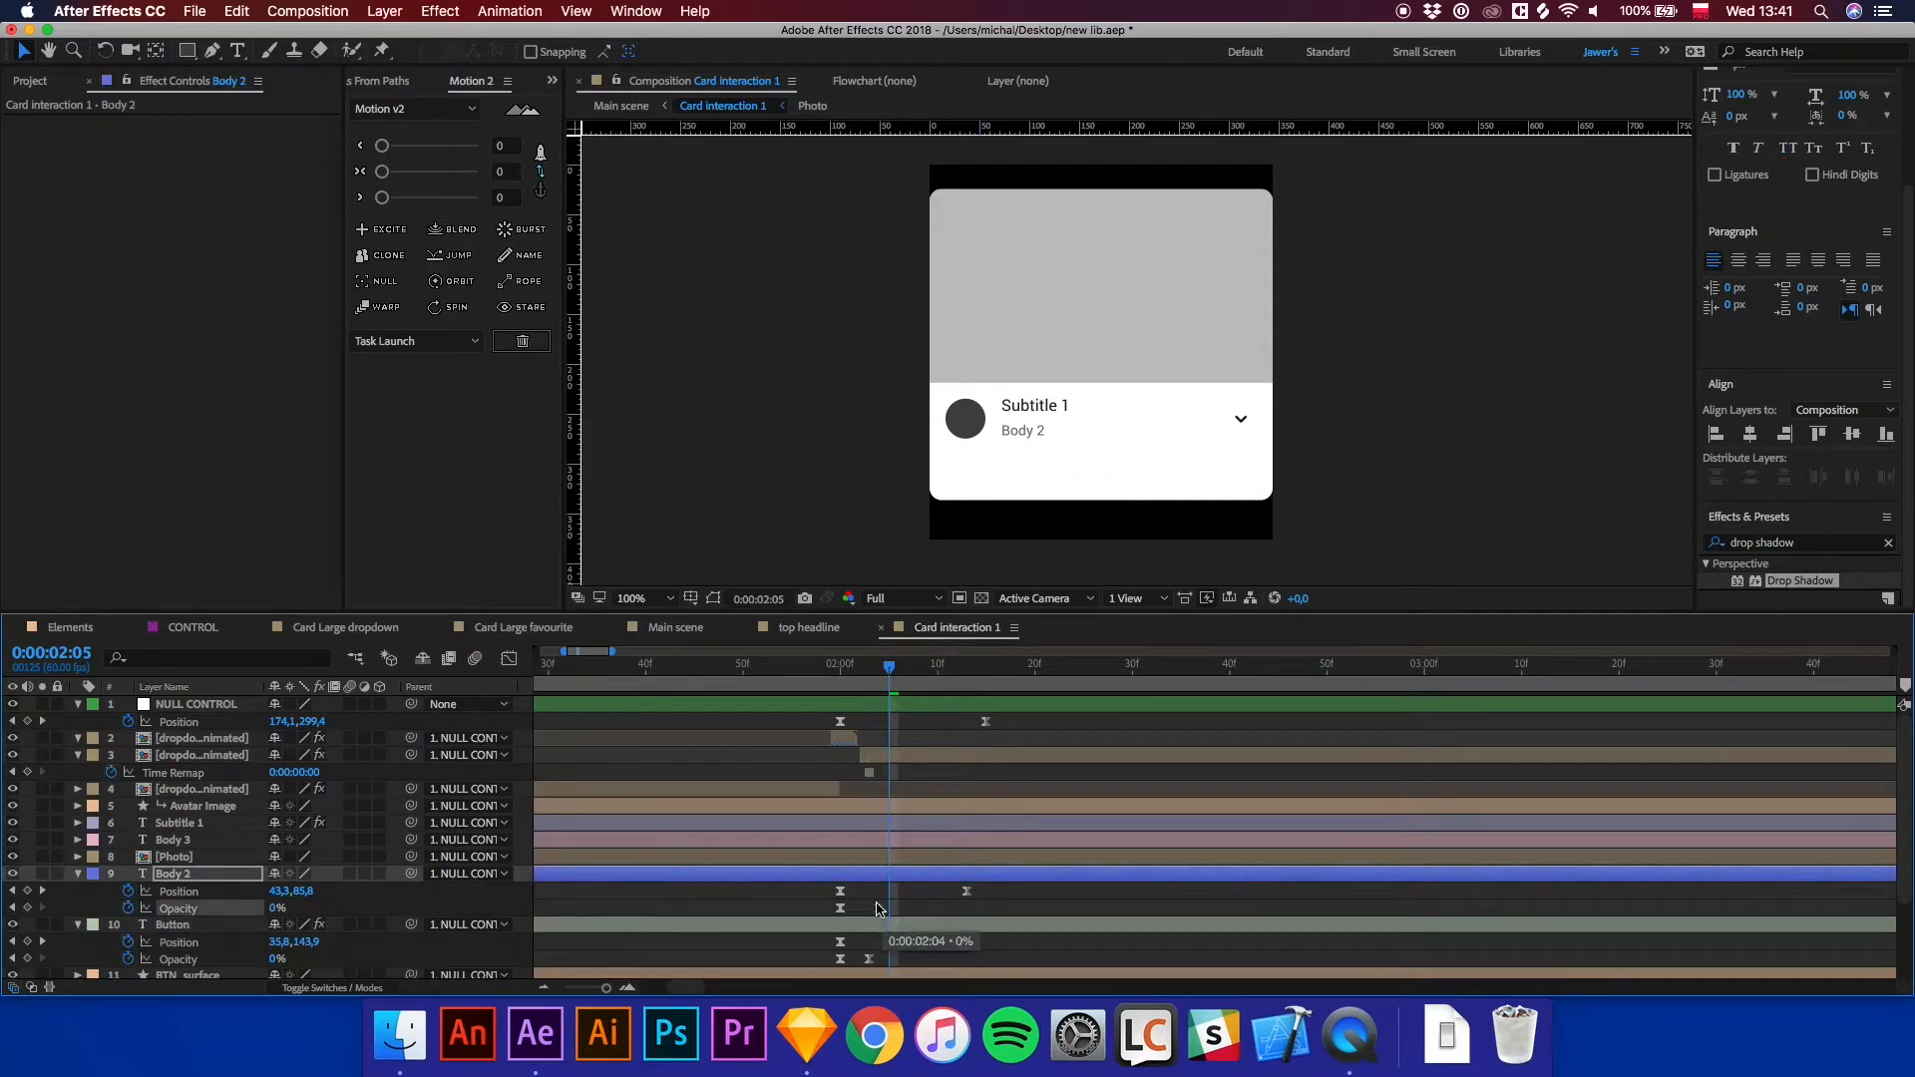
pyautogui.click(857, 669)
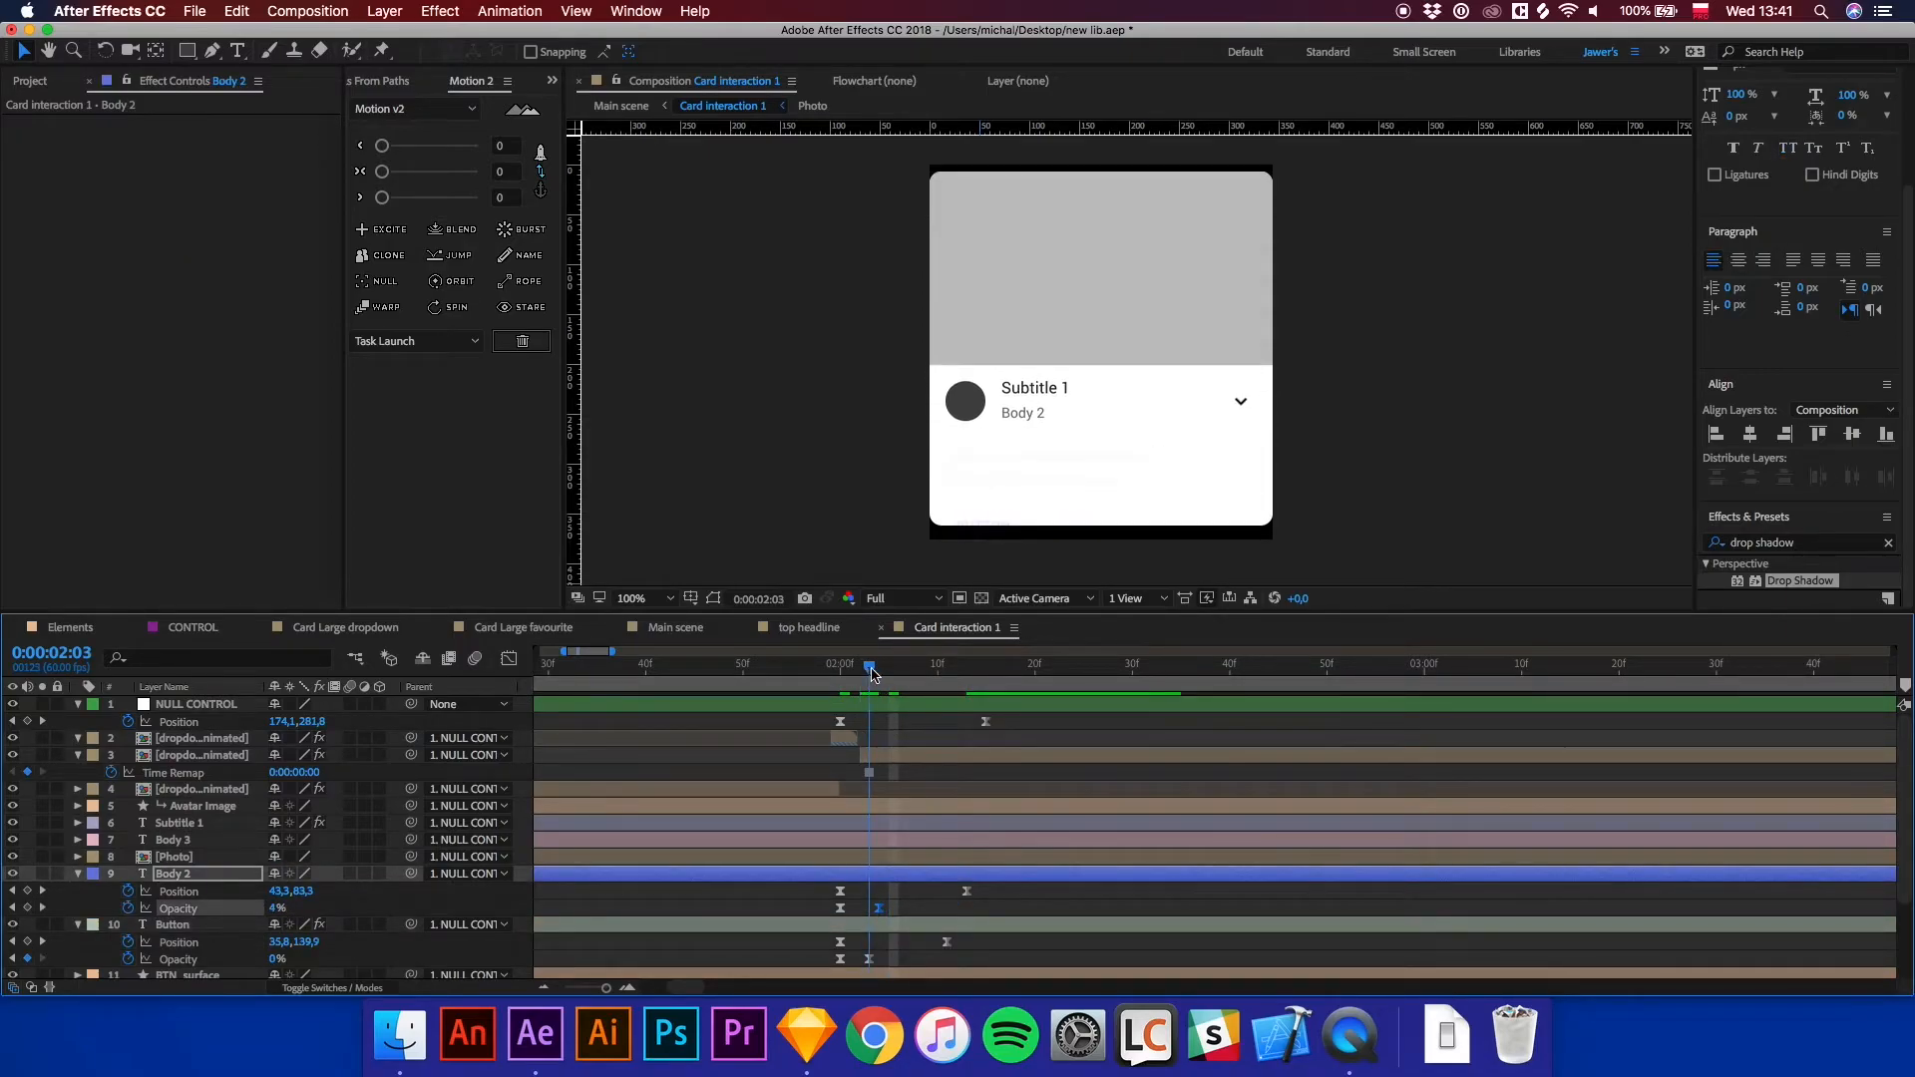
pyautogui.scroll(-3, 952, 858)
pyautogui.moveTo(888, 941); pyautogui.dragTo(866, 941)
# Preview the card interaction and then the Main scene animation.
pyautogui.click(850, 669)
pyautogui.press('space')
pyautogui.press('space')
pyautogui.click(841, 669)
pyautogui.click(675, 628)
pyautogui.press('space')
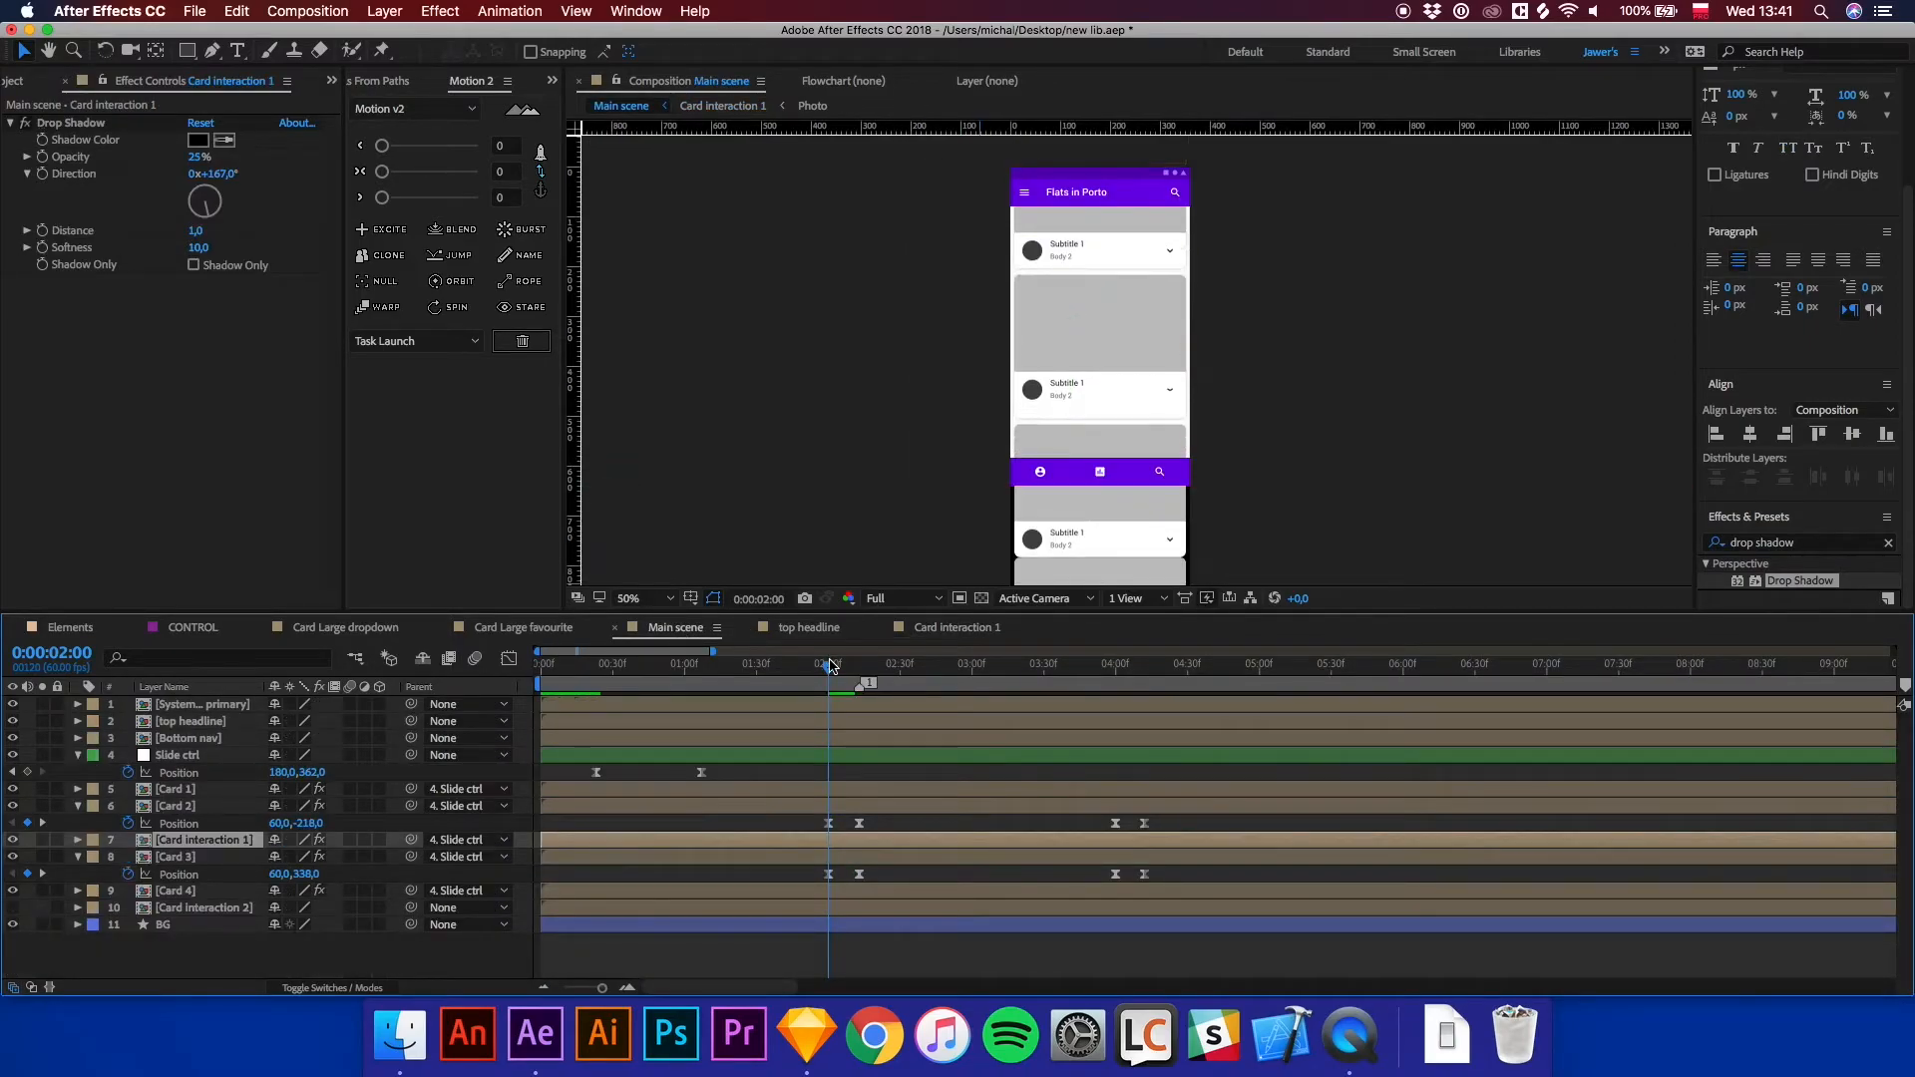
pyautogui.click(1092, 678)
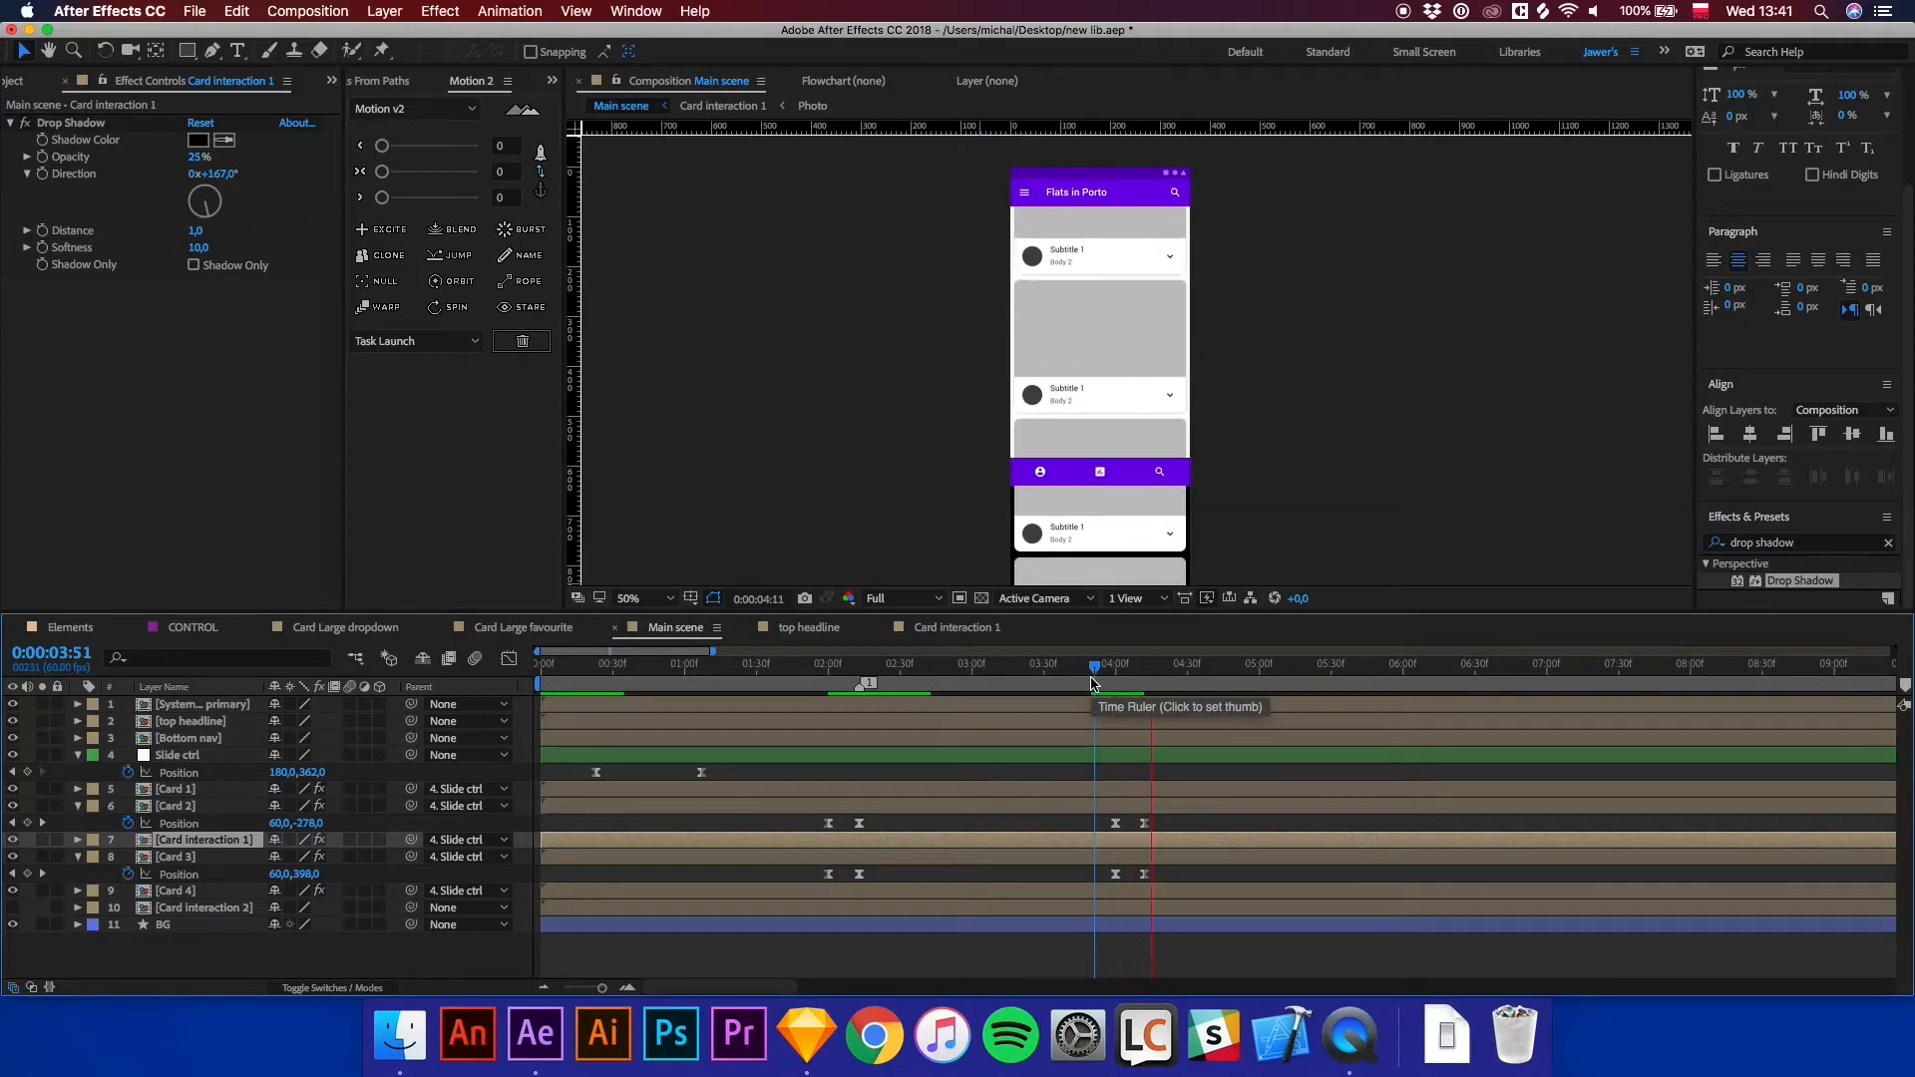
pyautogui.moveTo(1092, 683); pyautogui.dragTo(1118, 695)
pyautogui.press('space')
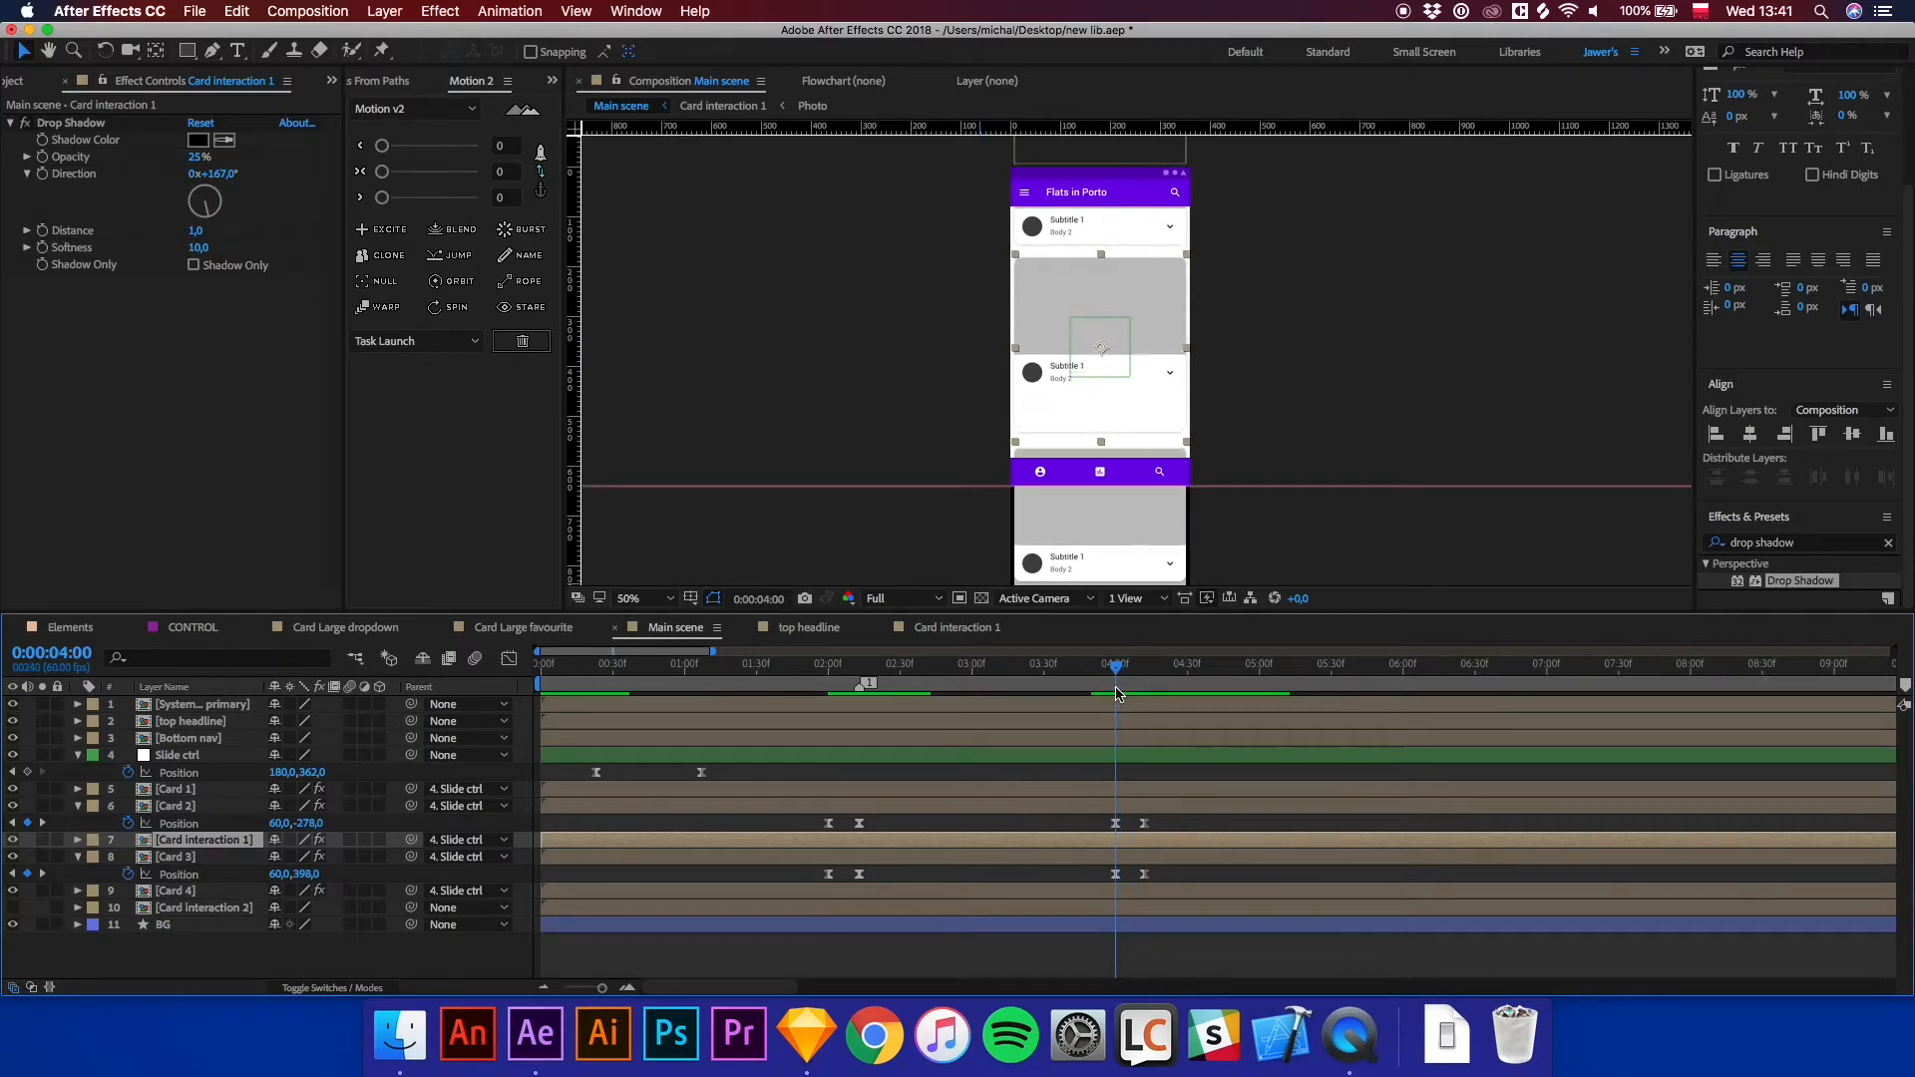
# Inspect the keyframe timing inside the Card interaction 1 composition, then return to the Main scene.
pyautogui.doubleClick(192, 843)
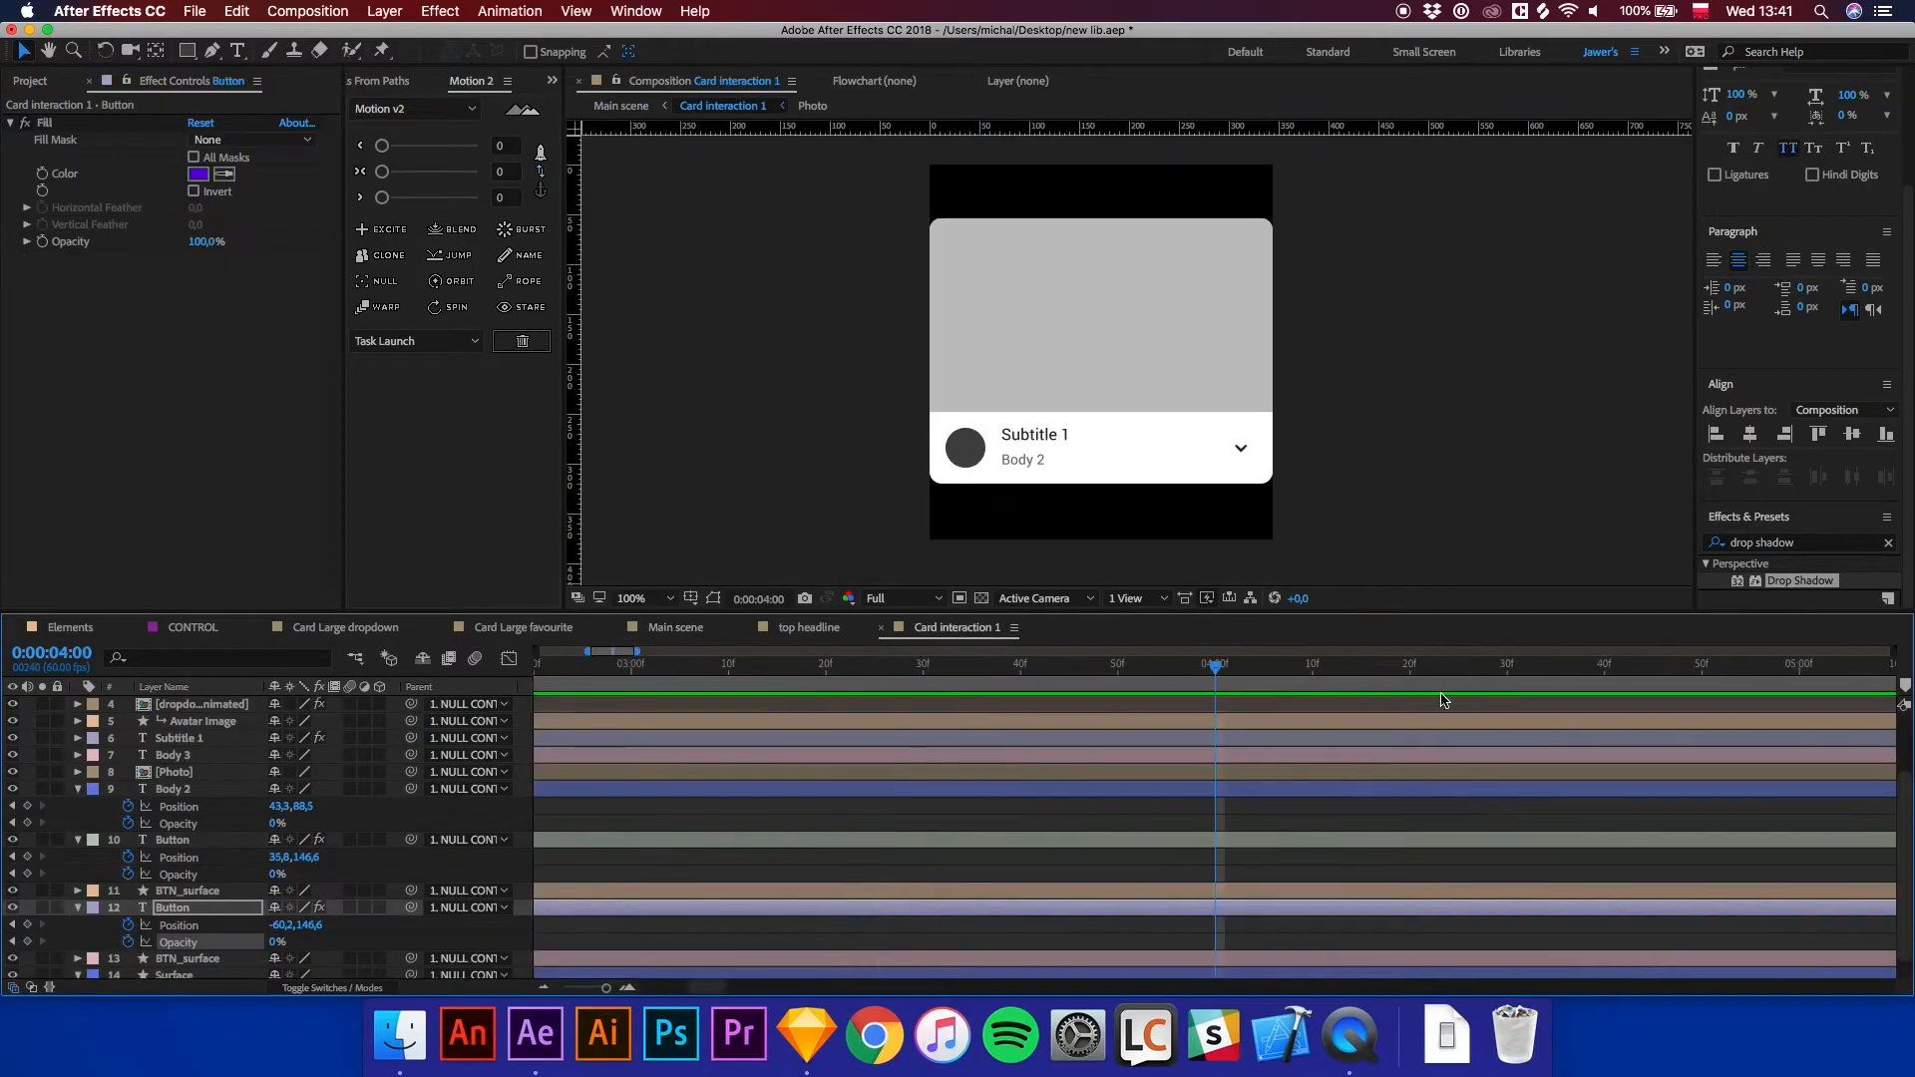
pyautogui.press('-')
pyautogui.click(855, 671)
pyautogui.press('=')
pyautogui.press('=')
pyautogui.moveTo(909, 675); pyautogui.dragTo(989, 681)
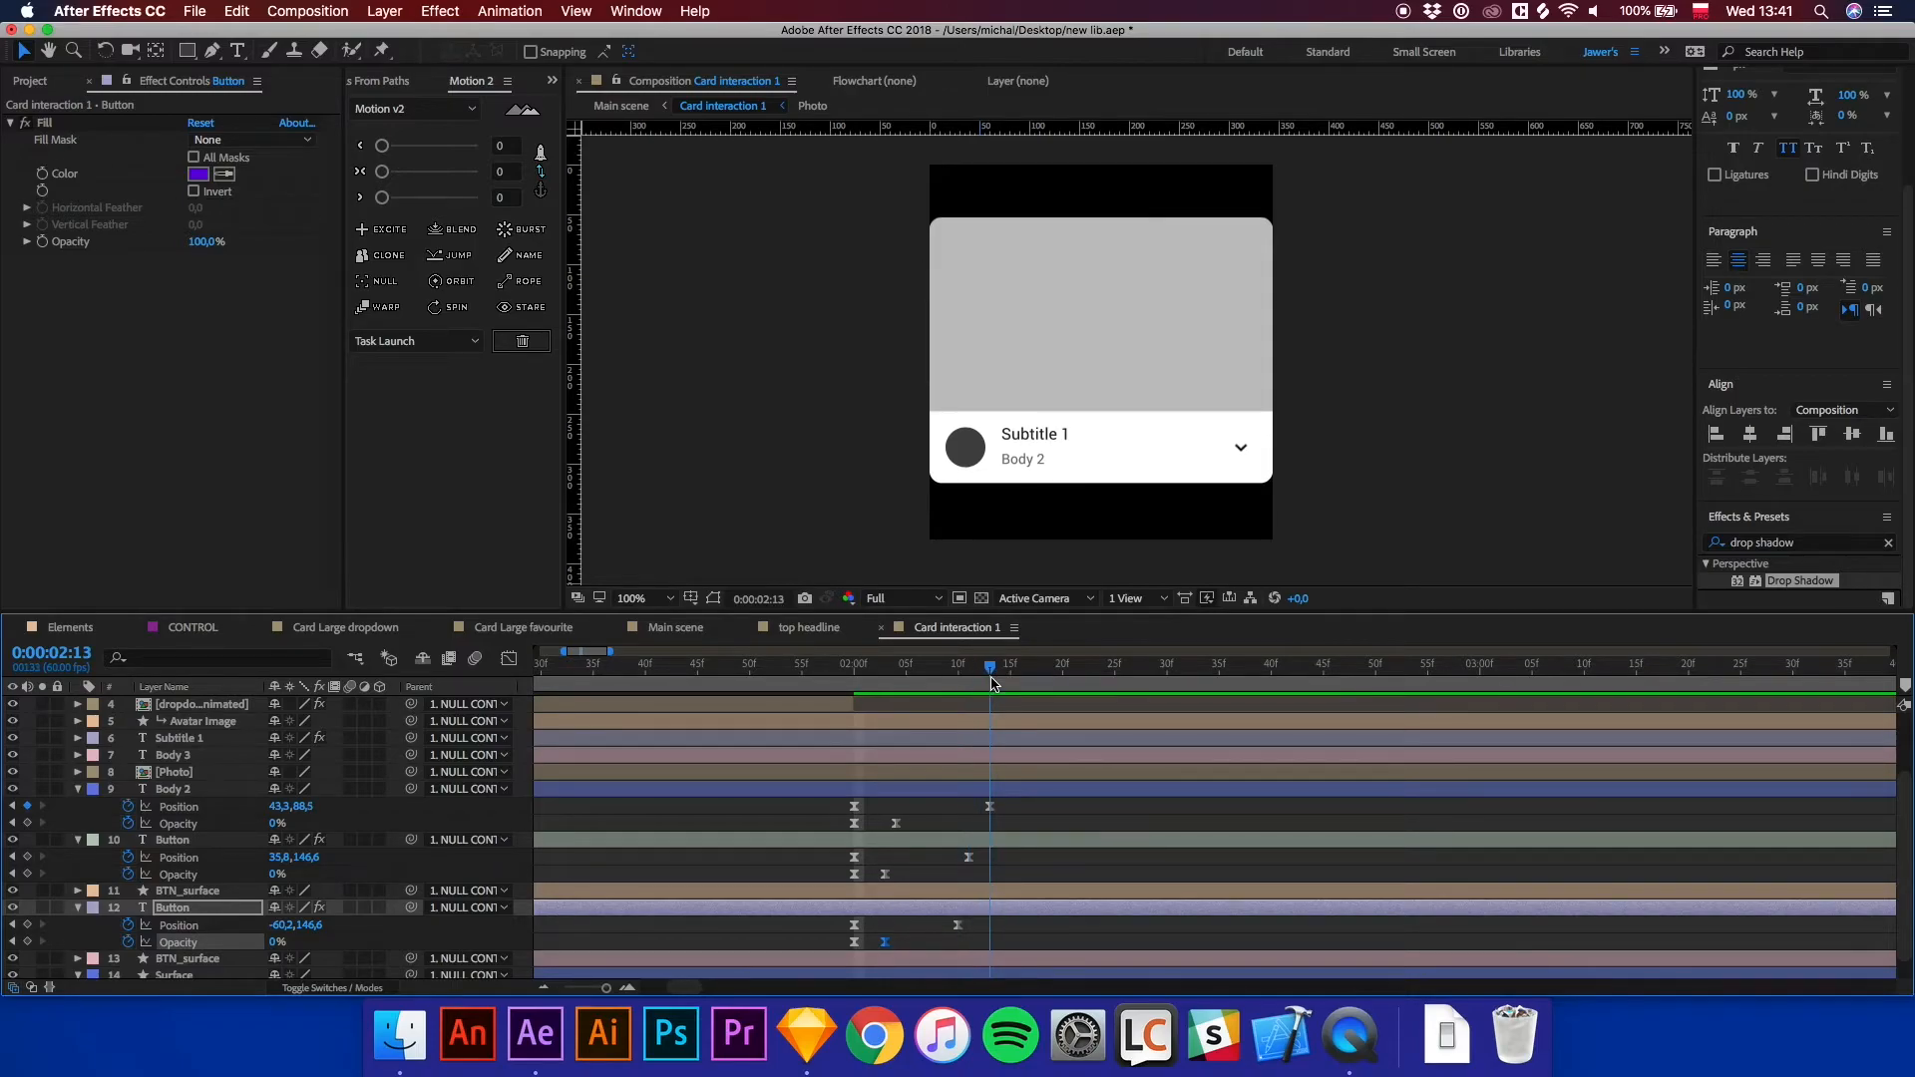
pyautogui.click(653, 629)
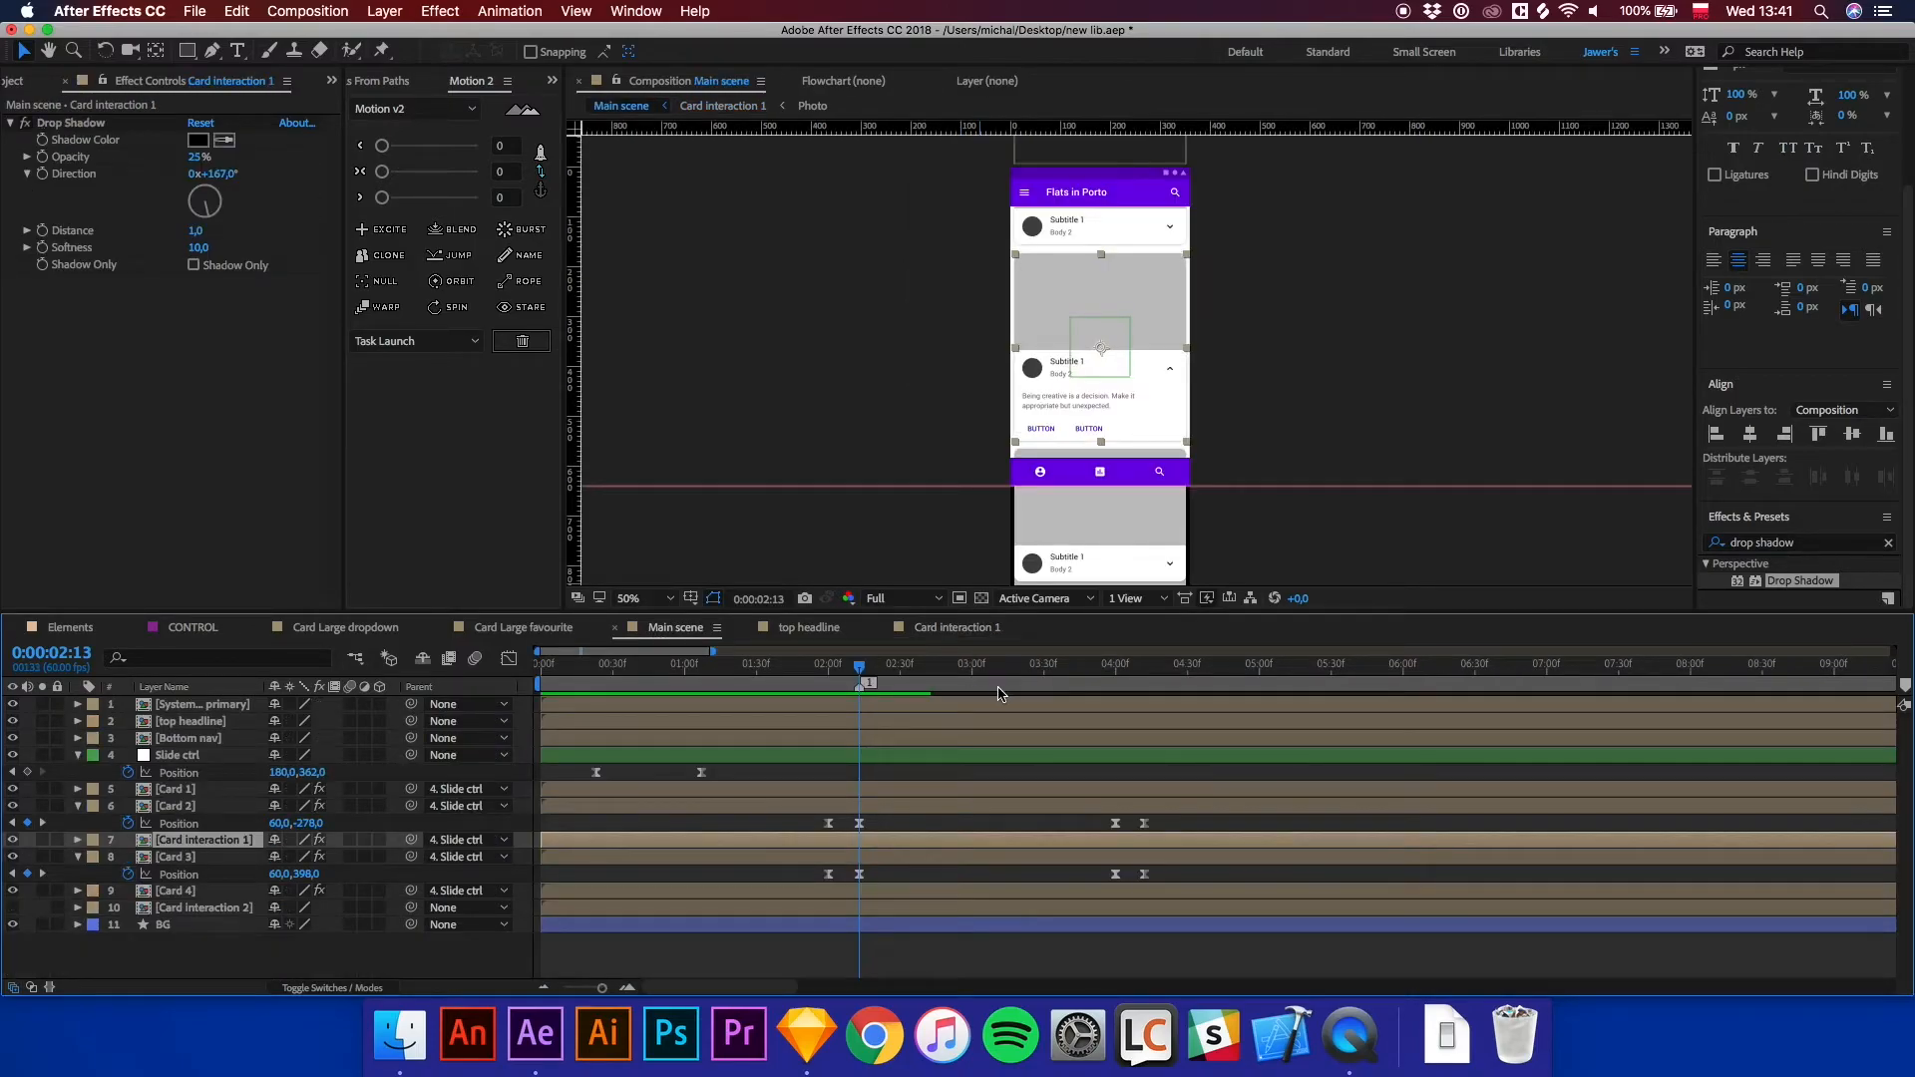
# Shift the collapse Position keyframes of Card 2 and Card 3 slightly later and preview the result.
pyautogui.click(1115, 679)
pyautogui.press('=')
pyautogui.press('=')
pyautogui.moveTo(1114, 673); pyautogui.dragTo(1231, 702)
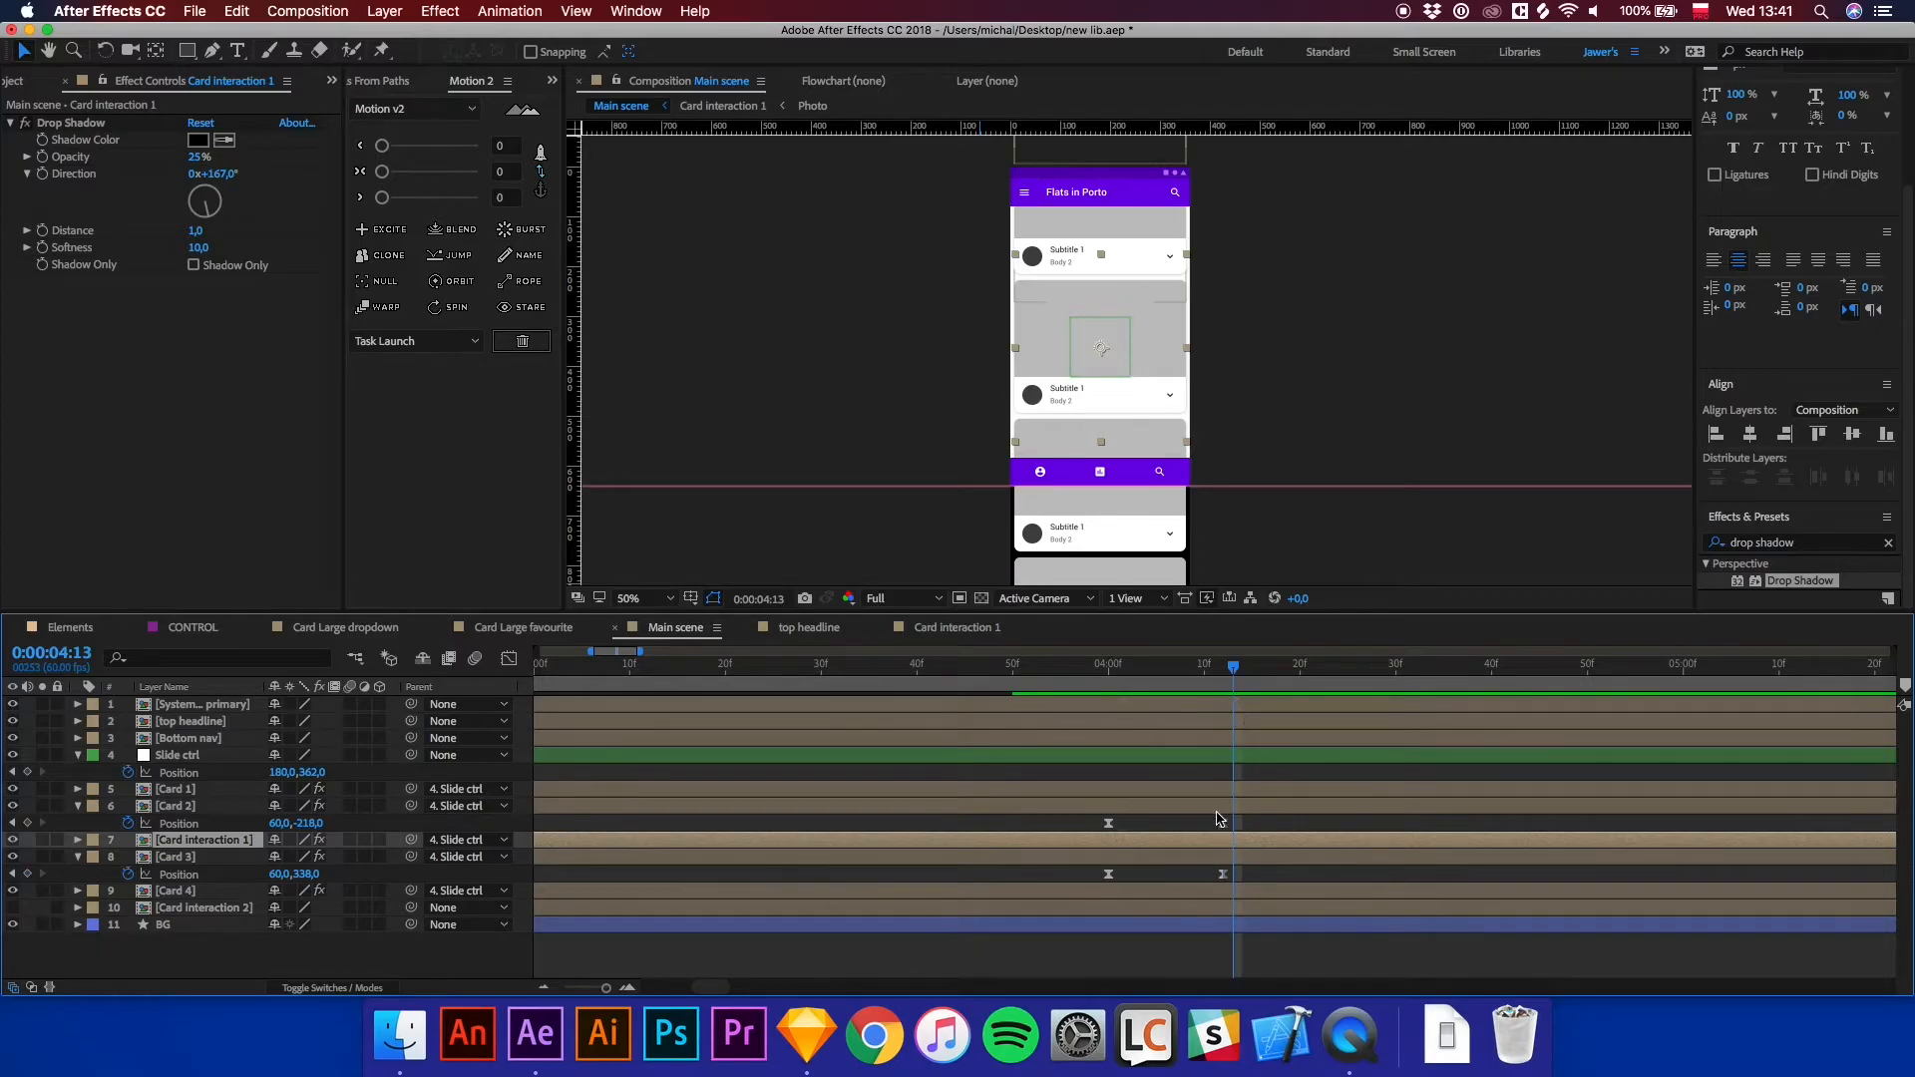
pyautogui.moveTo(1215, 824); pyautogui.dragTo(1233, 876)
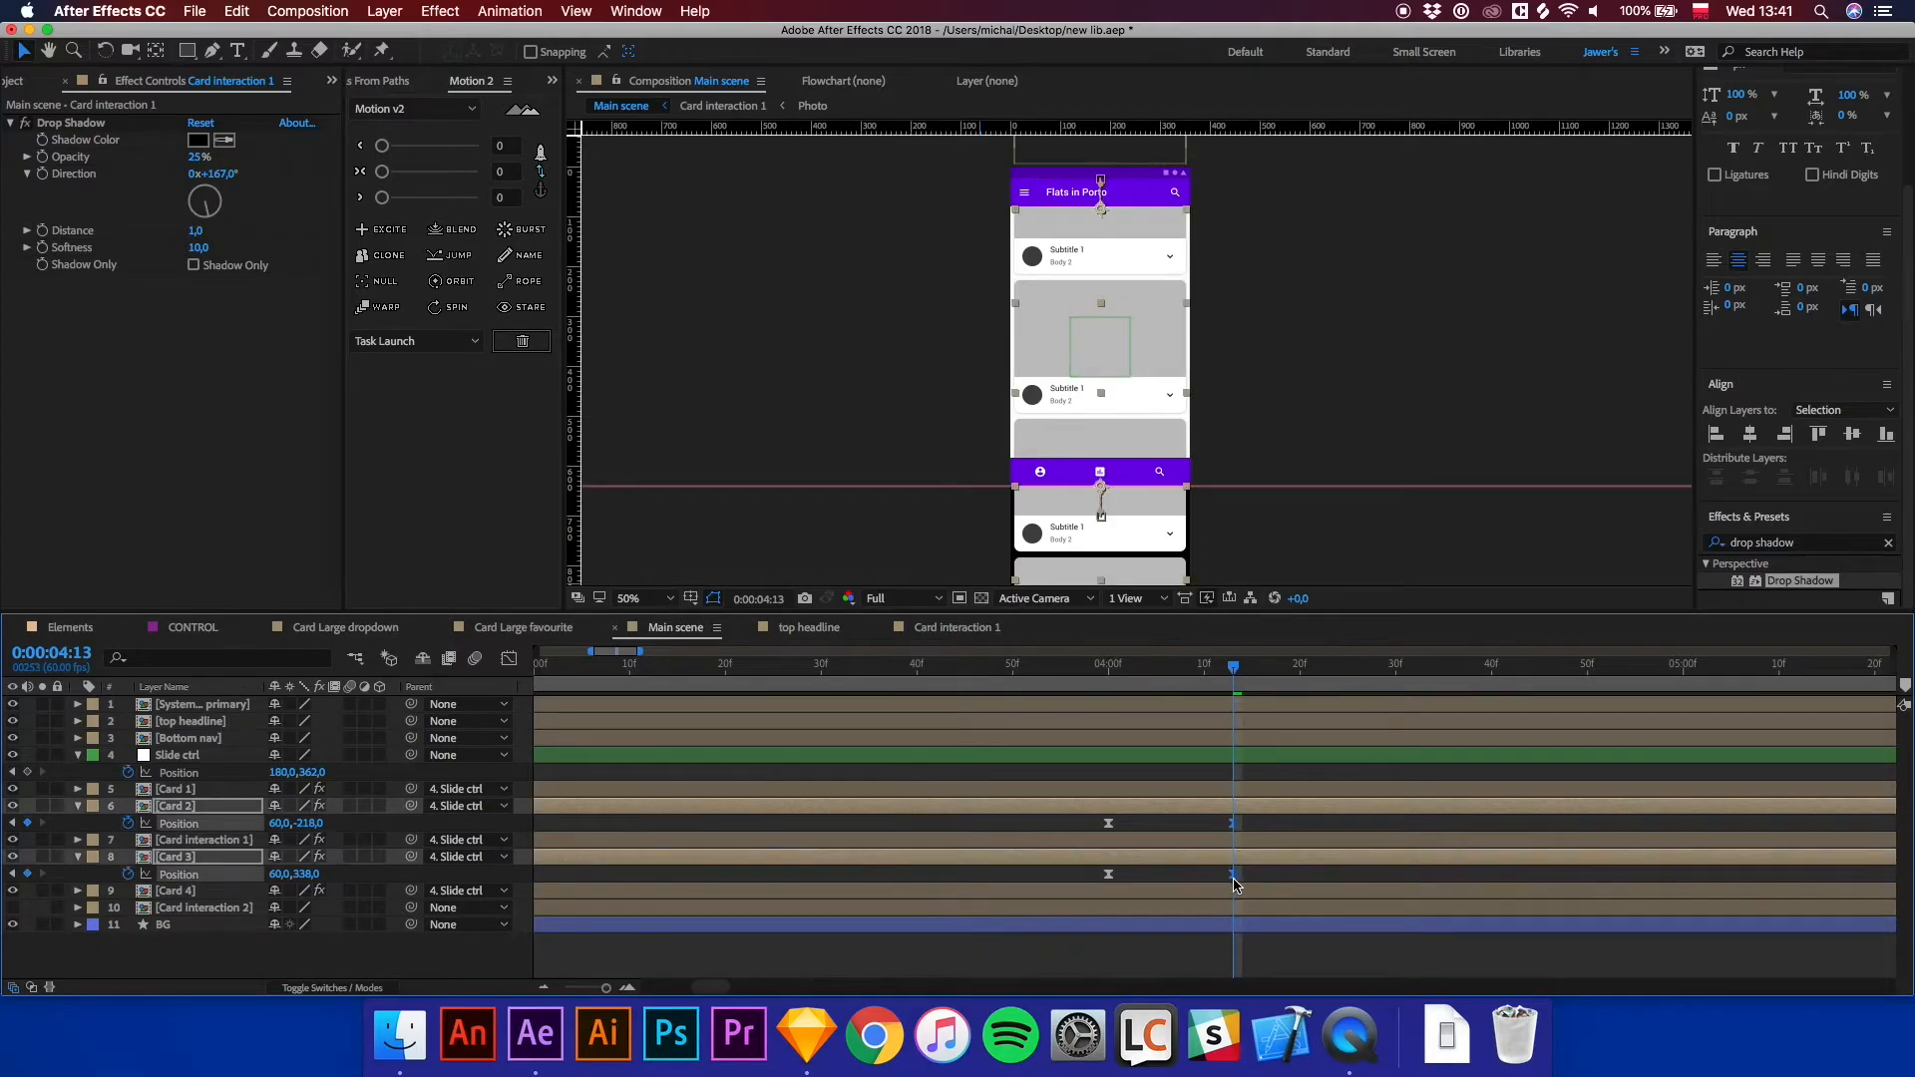
pyautogui.click(1103, 666)
pyautogui.press('space')
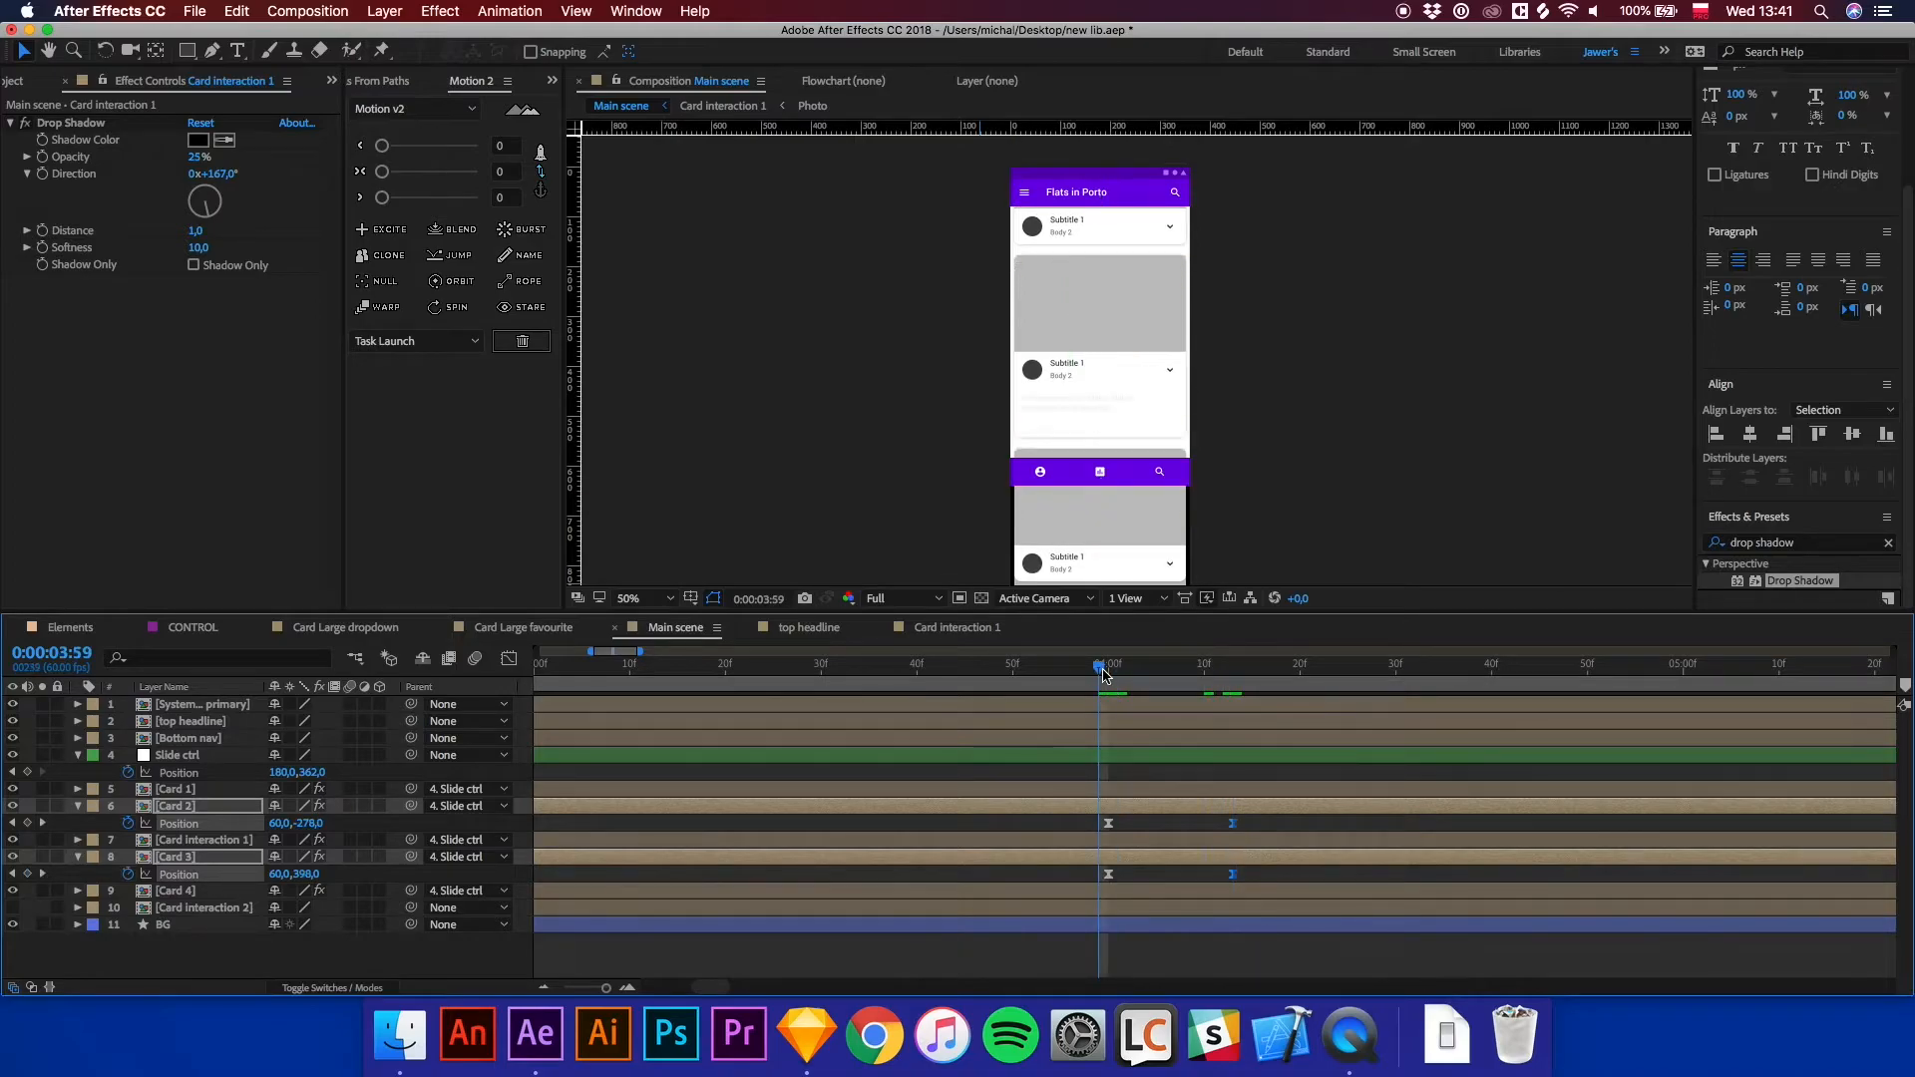
pyautogui.press('space')
# Reveal all animated properties of the Main scene layers and preview the animation.
pyautogui.click(1108, 672)
pyautogui.press('-')
pyautogui.press('-')
pyautogui.click(1188, 949)
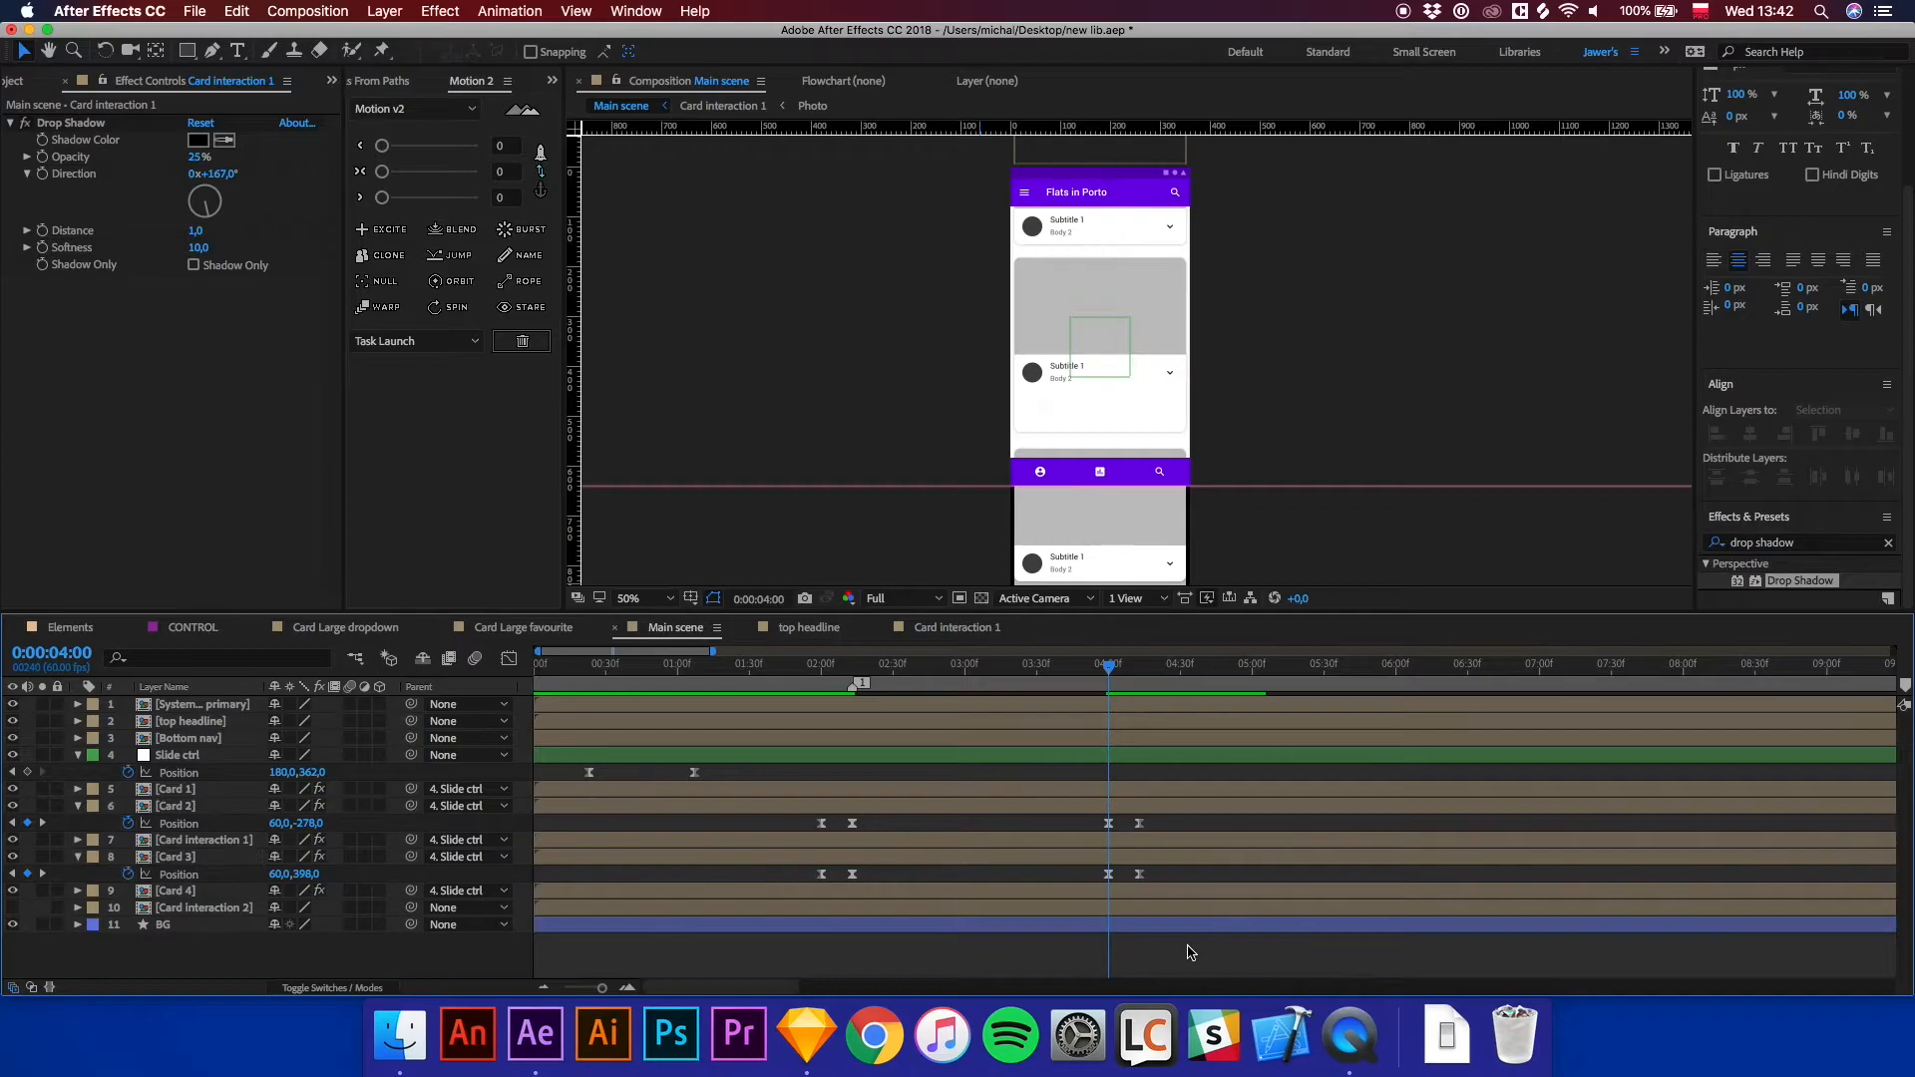
pyautogui.press('u')
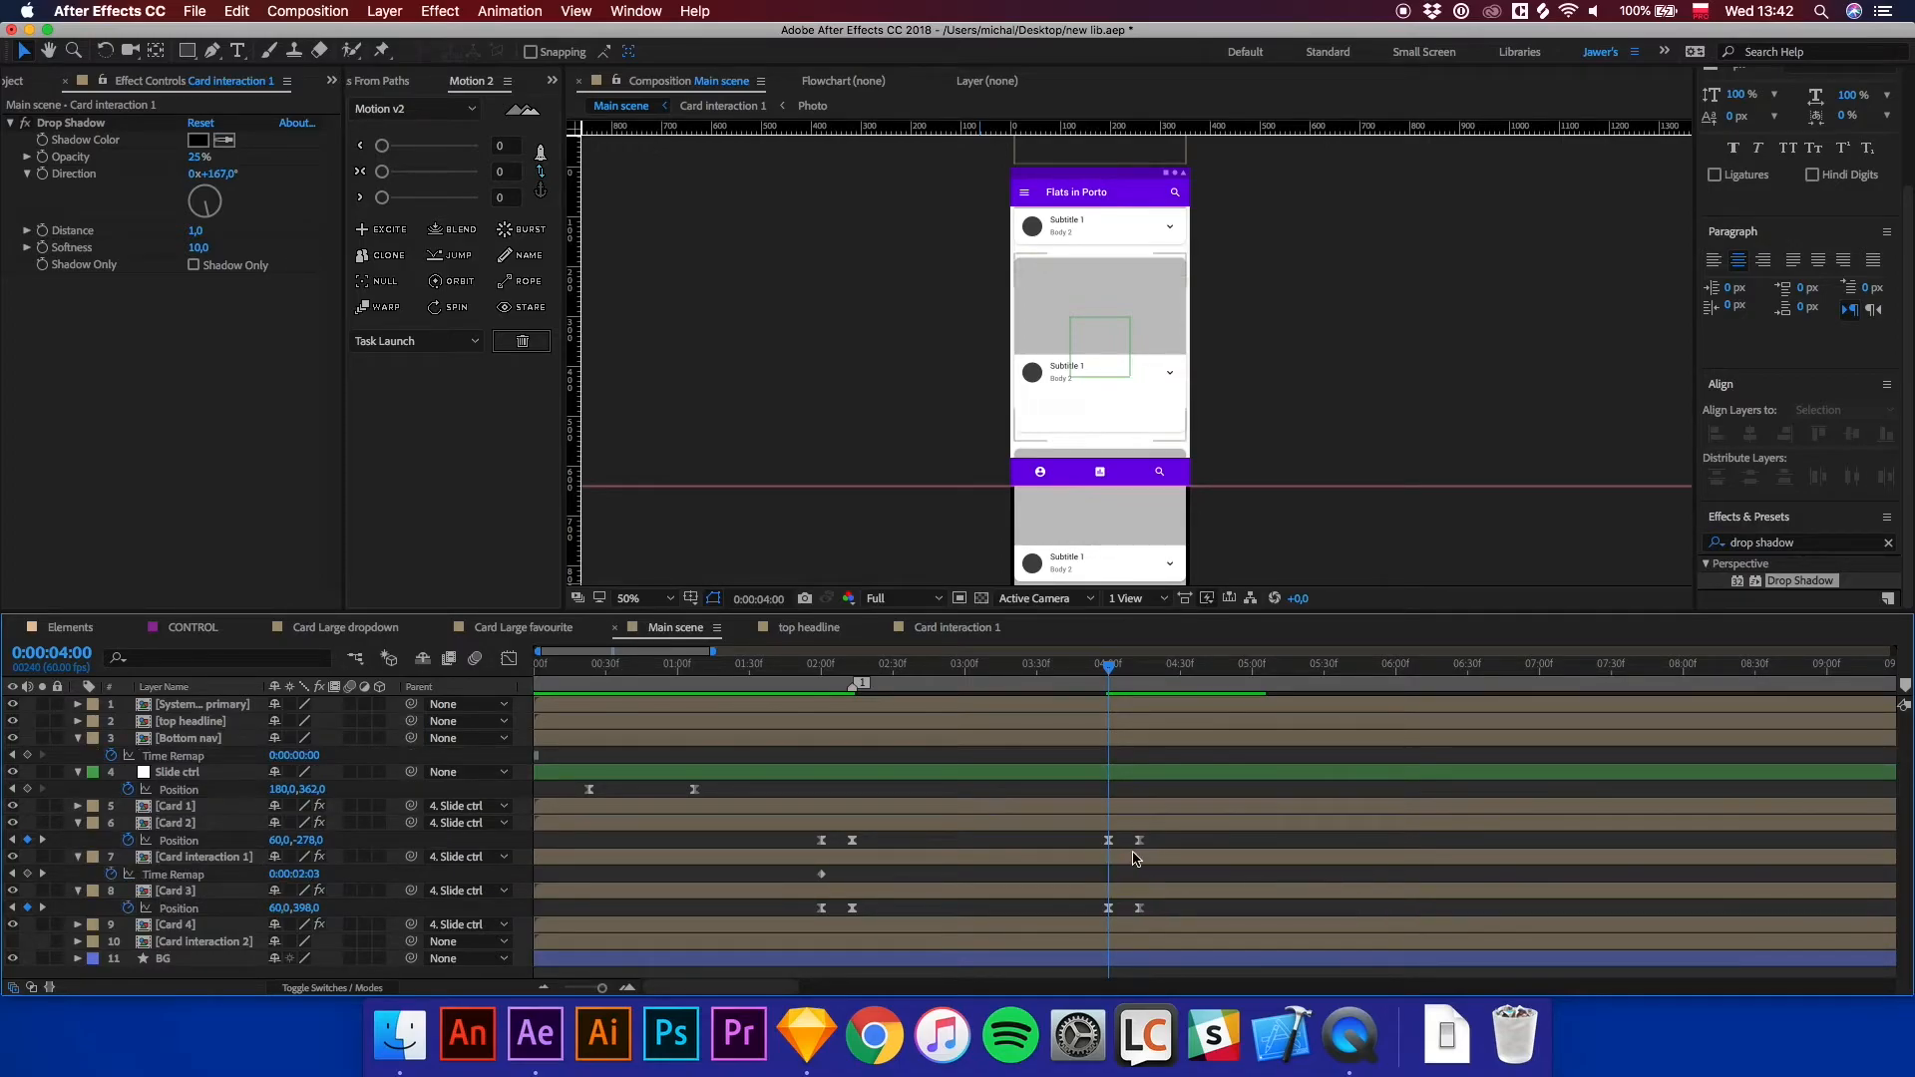
pyautogui.click(1135, 865)
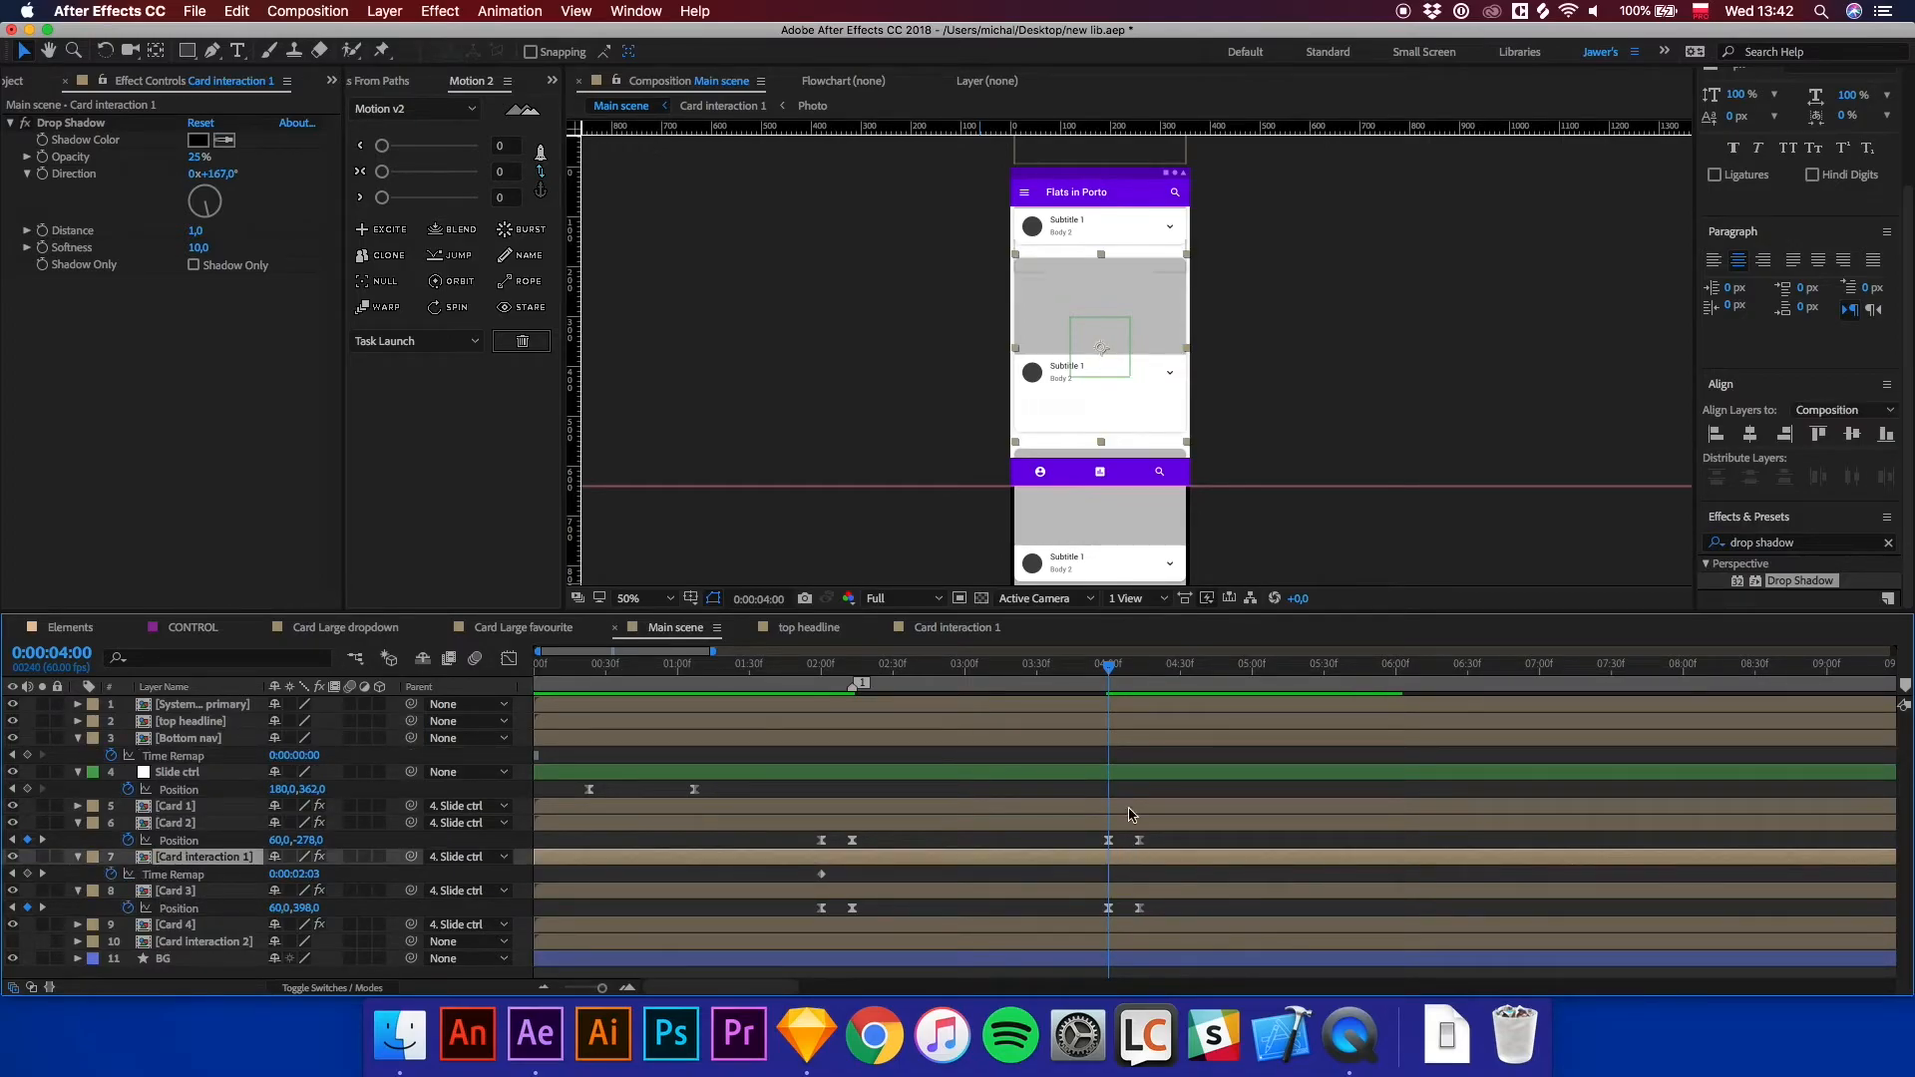
pyautogui.press('space')
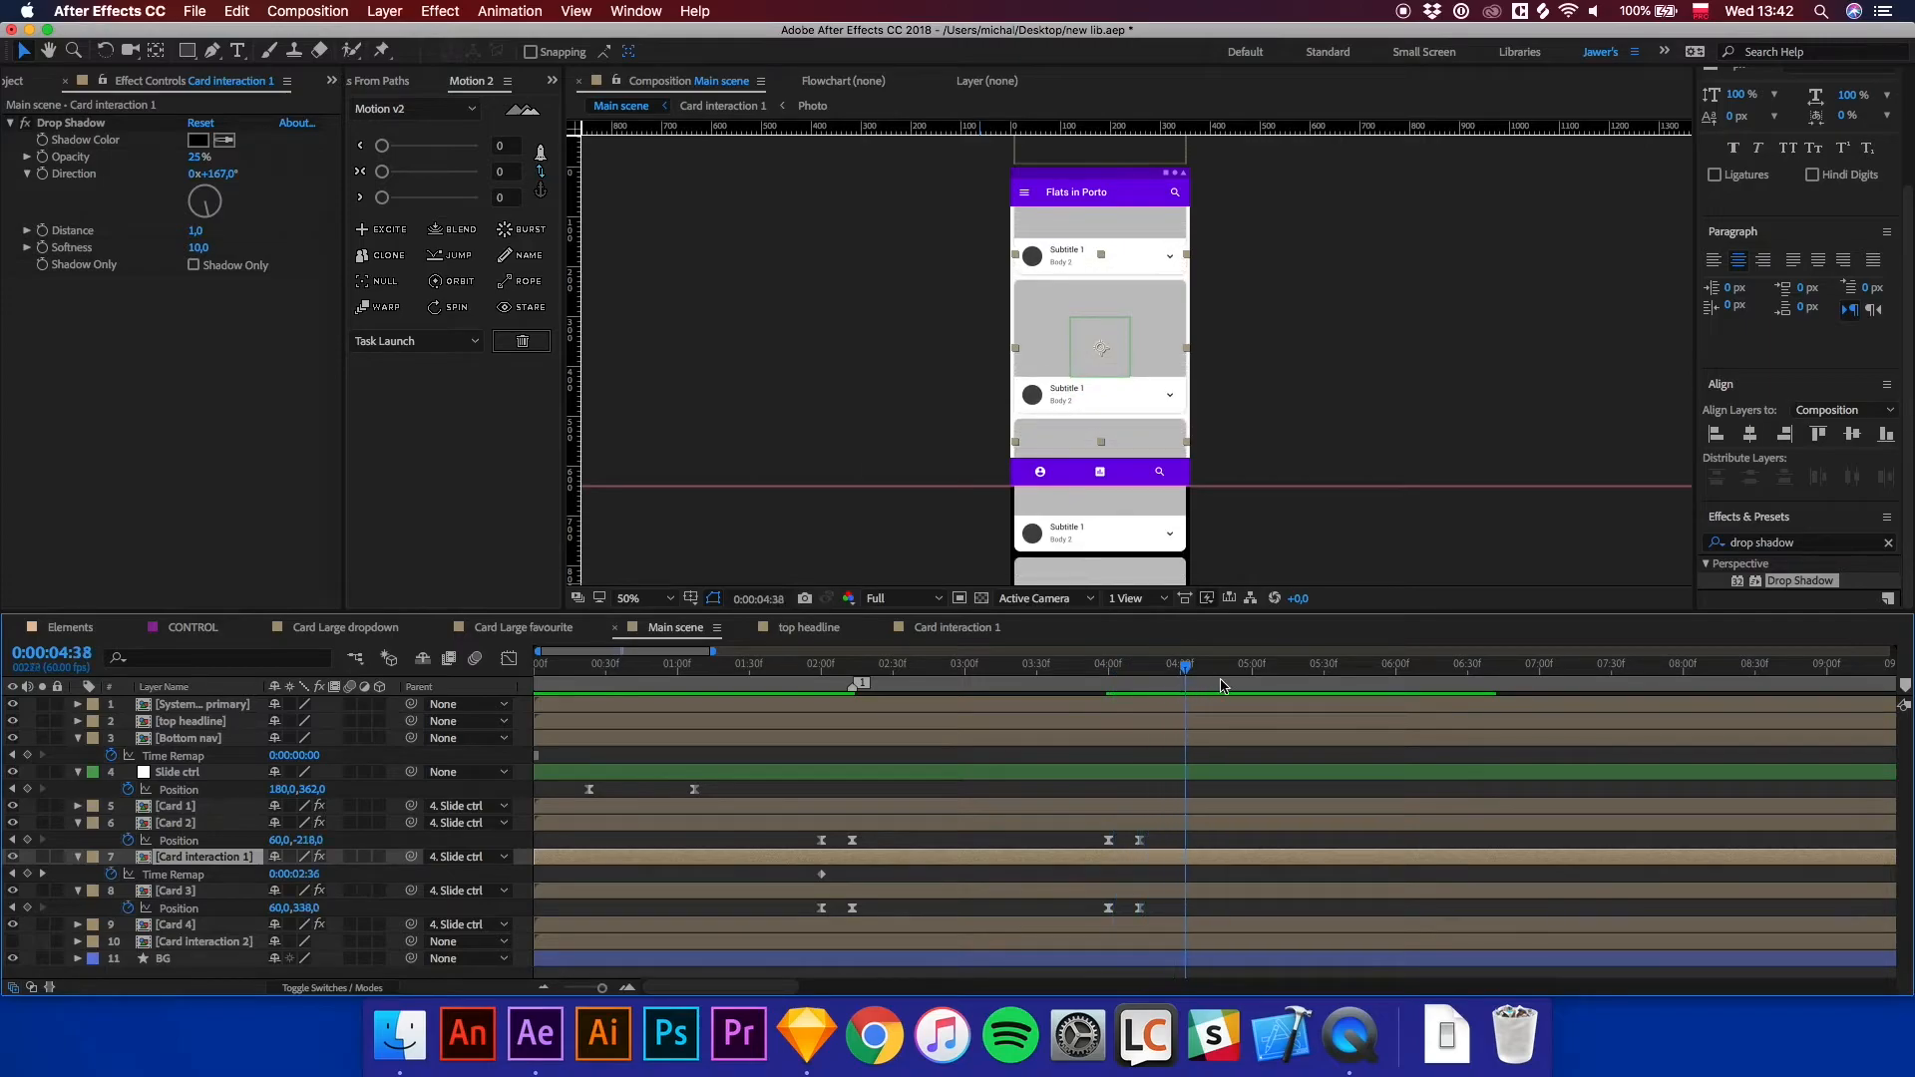
# Trim the Card interaction 1 layer to end at the current time, about 0:00:04:59.
pyautogui.scroll(-8, 1496, 875)
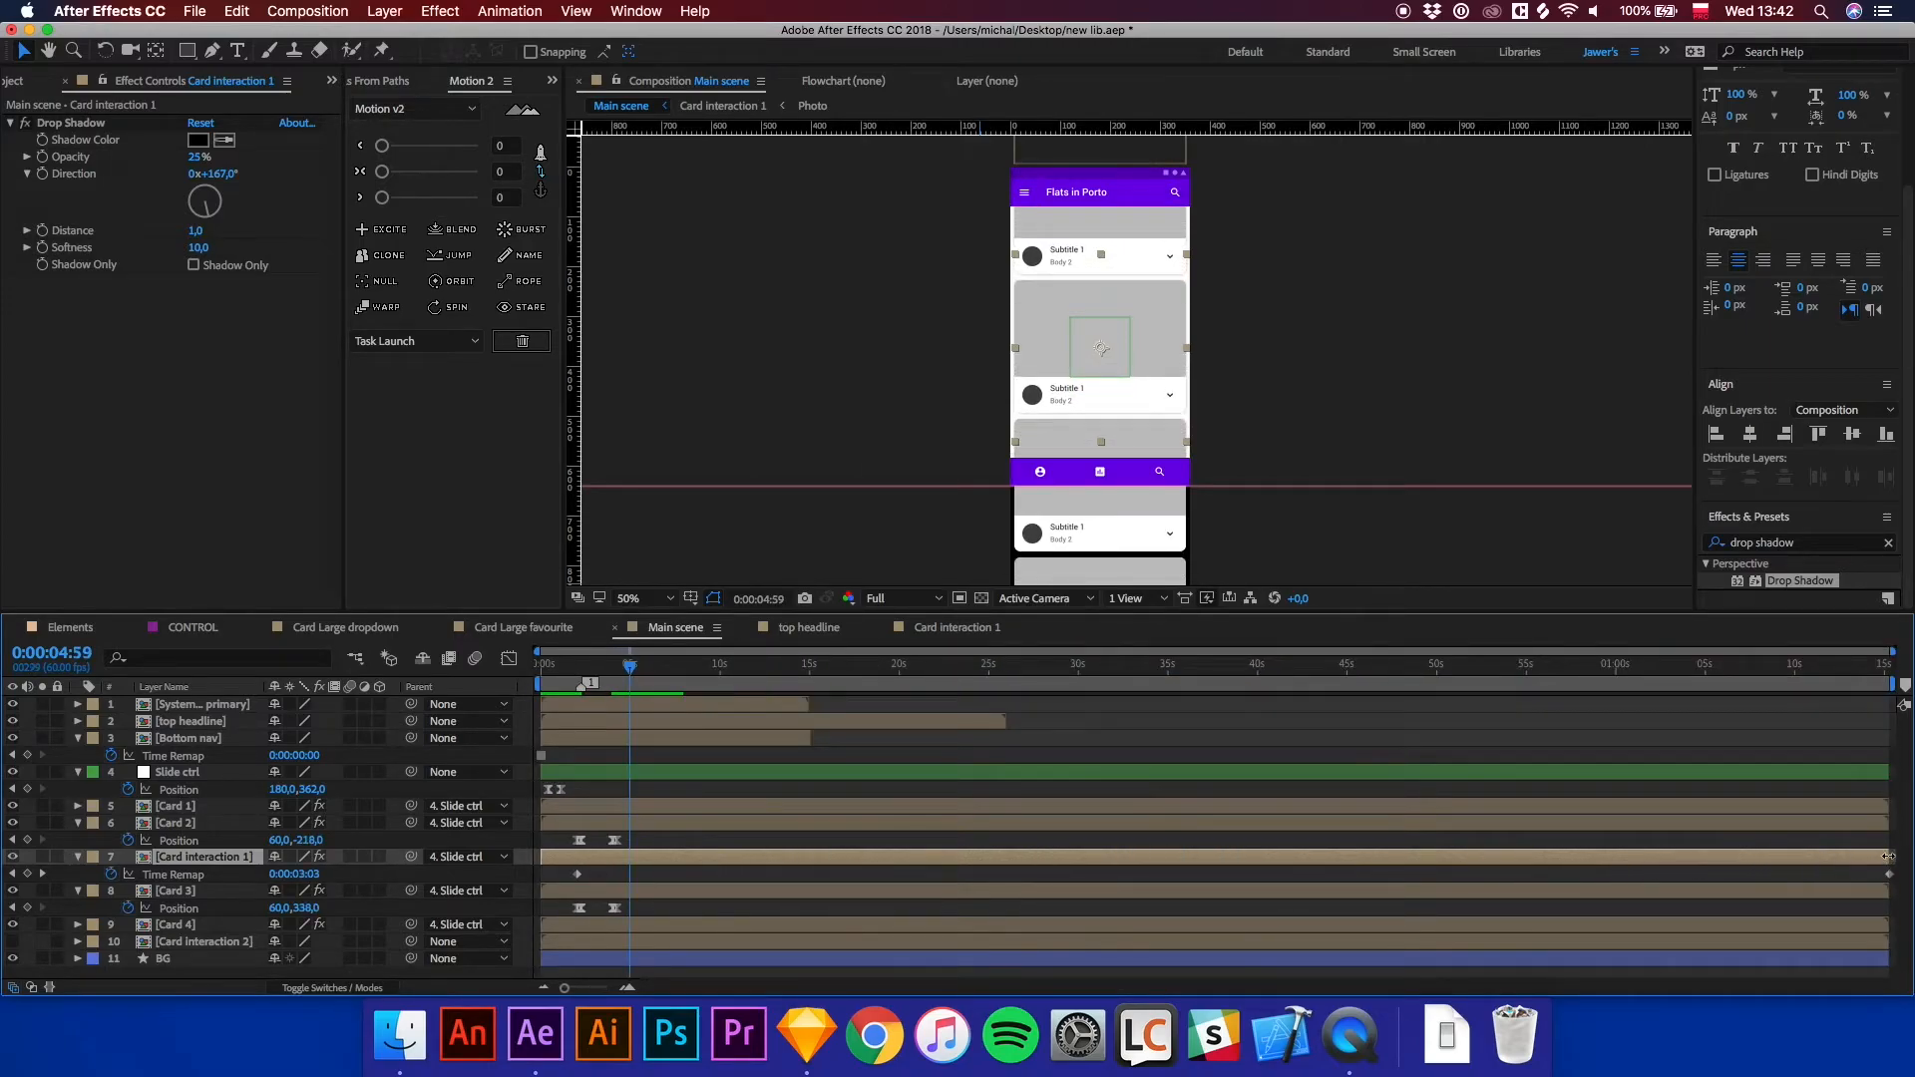
pyautogui.moveTo(1838, 864); pyautogui.dragTo(693, 897)
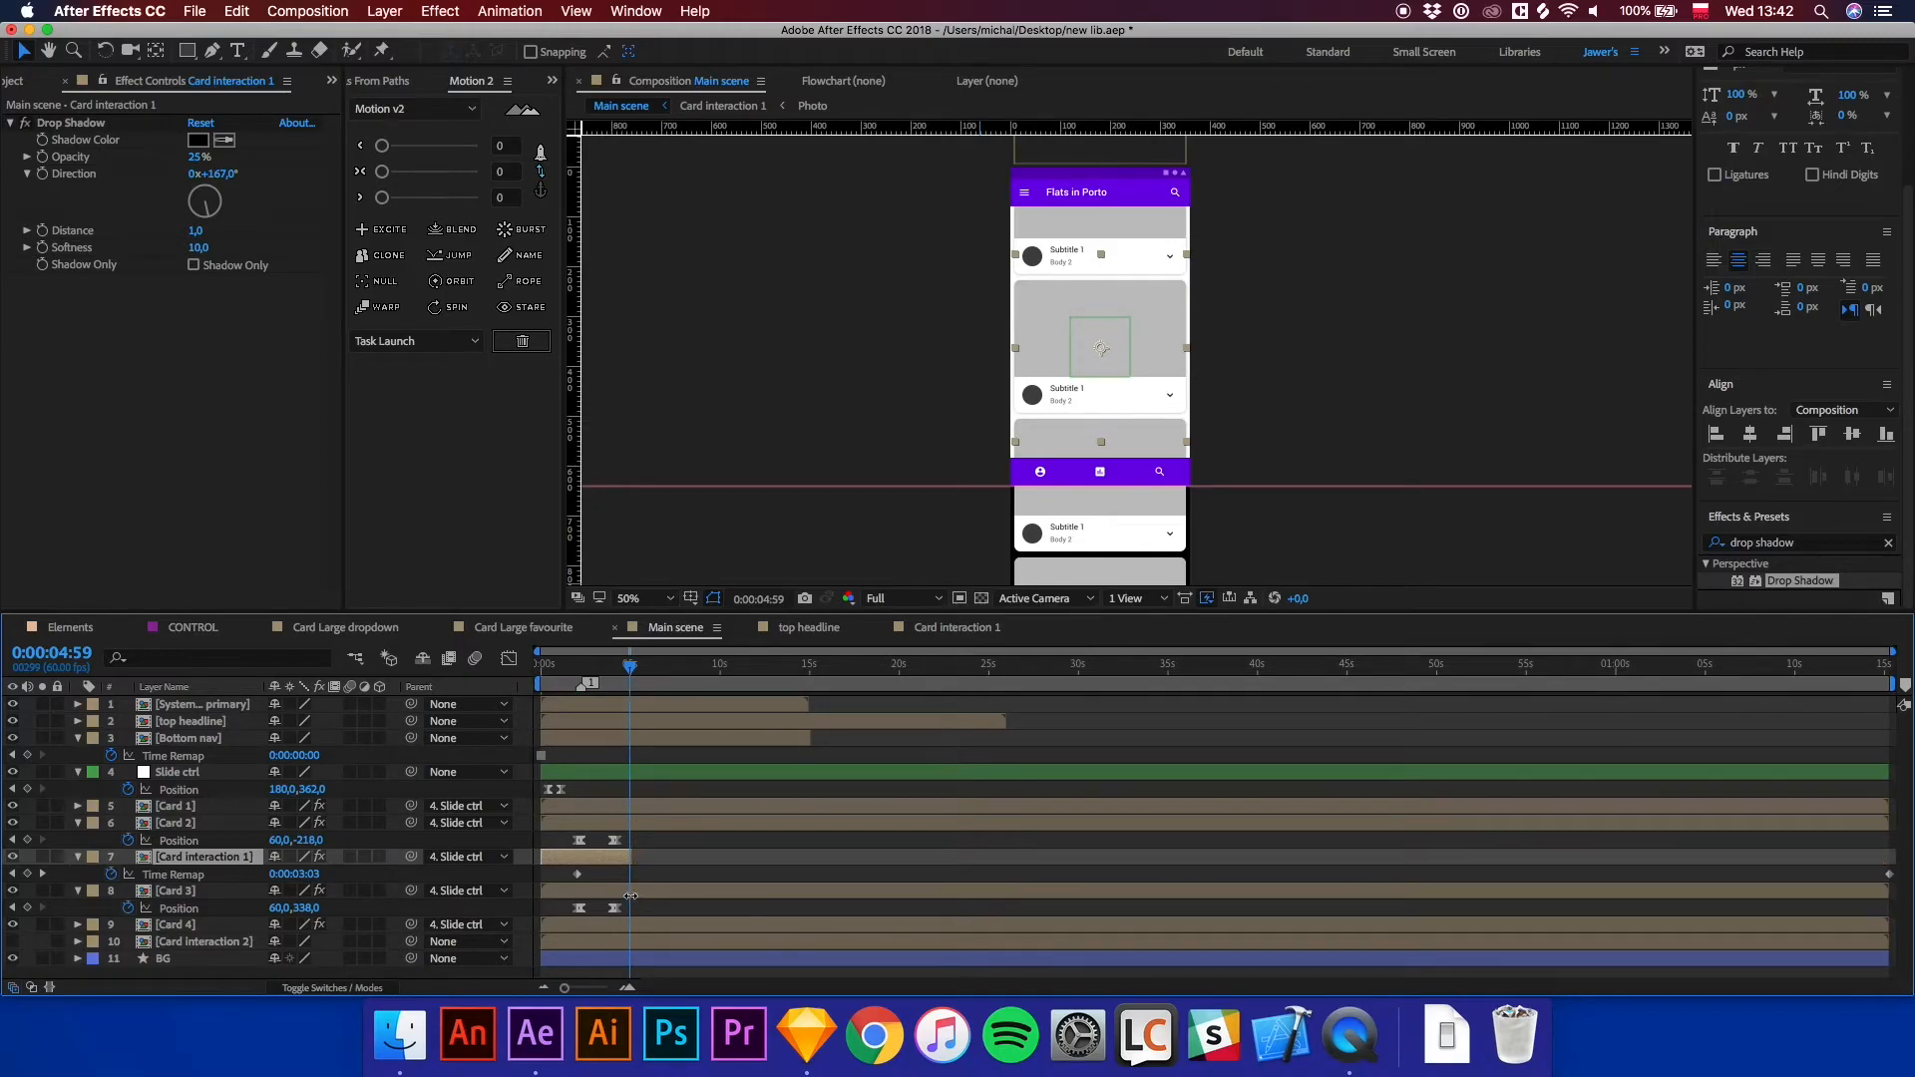
pyautogui.scroll(5, 633, 893)
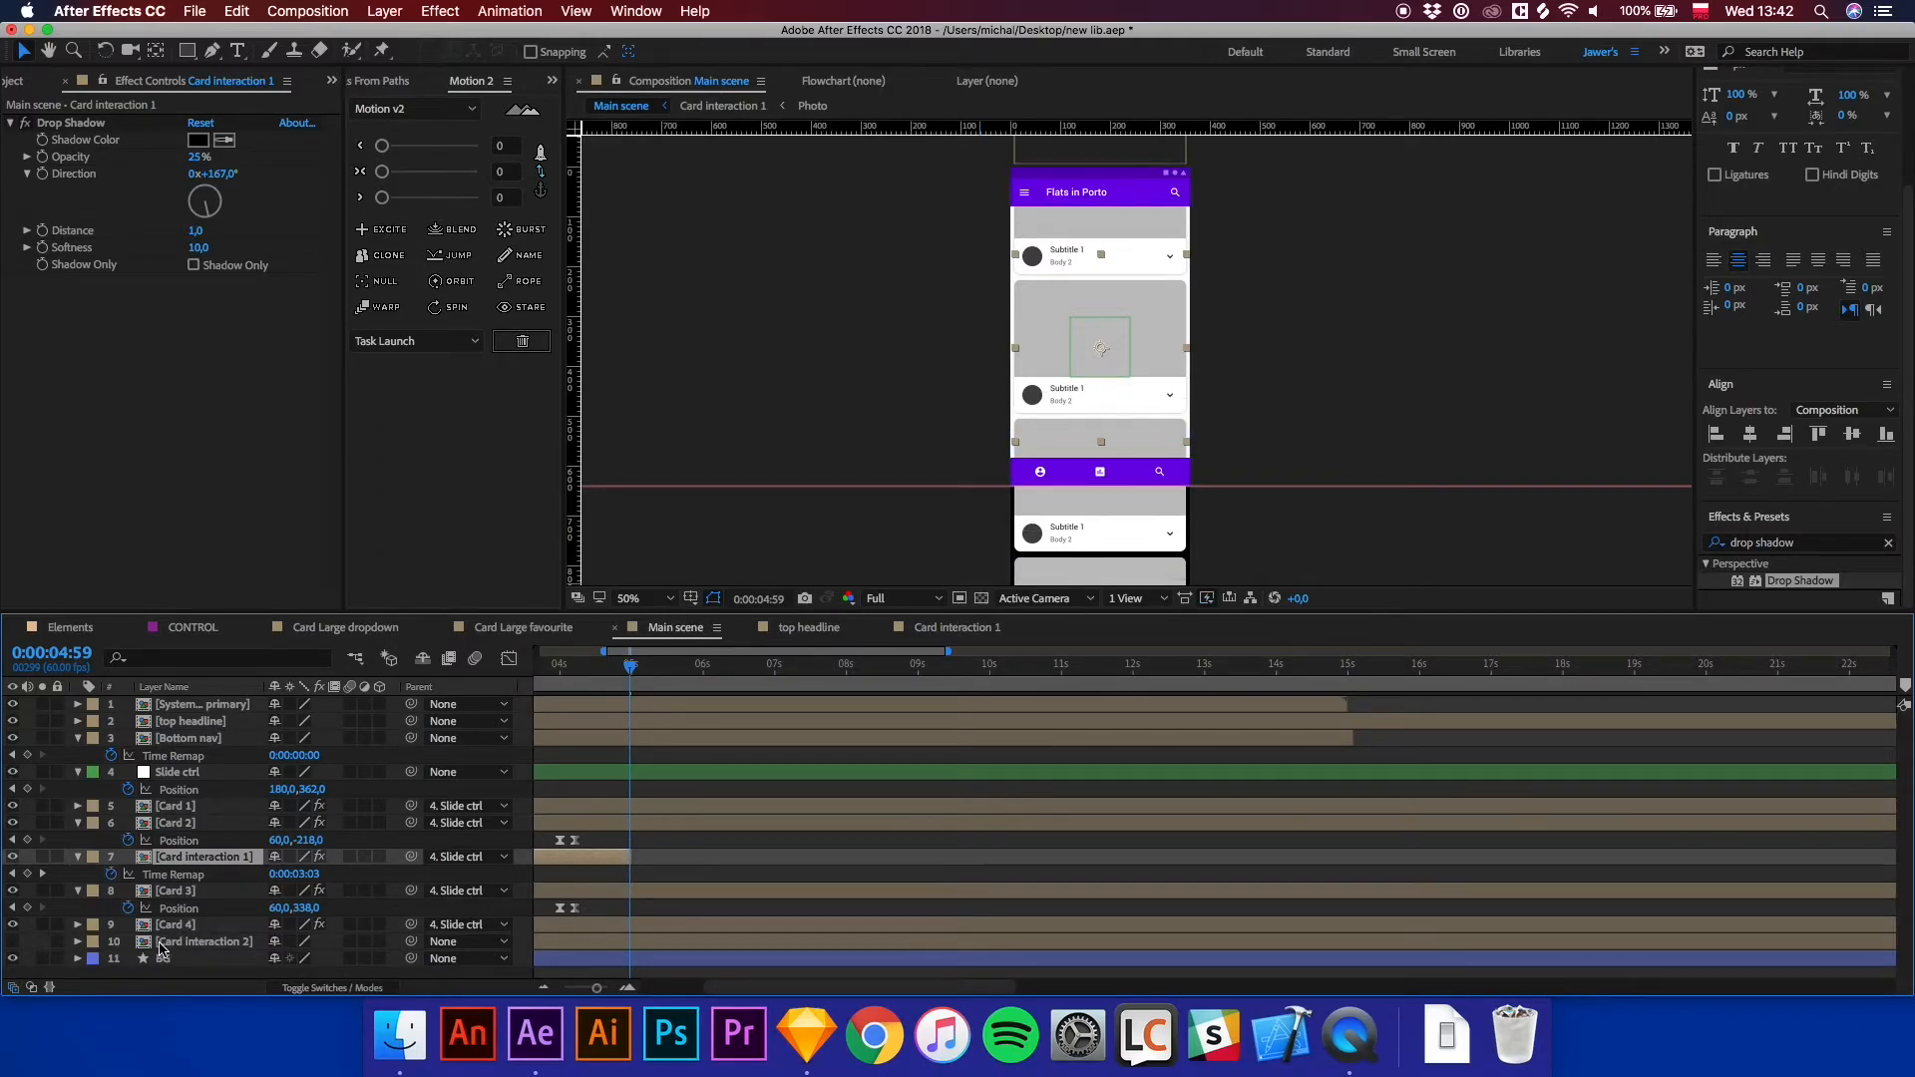
# Enable Card interaction 2, start it where Card interaction 1 ends, and stack it above Card interaction 1.
pyautogui.click(169, 947)
pyautogui.click(13, 943)
pyautogui.press(';')
pyautogui.moveTo(567, 945); pyautogui.dragTo(663, 947)
pyautogui.moveTo(250, 945); pyautogui.dragTo(289, 858)
pyautogui.press('space')
# Fine-tune Card interaction 2's start and nudge its position so it lines up exactly over the card.
pyautogui.moveTo(1239, 510); pyautogui.dragTo(1207, 515)
pyautogui.press('=')
pyautogui.press('=')
pyautogui.moveTo(662, 861); pyautogui.dragTo(654, 860)
pyautogui.hotkey('shift', 'Up')
pyautogui.hotkey('shift', 'Up')
pyautogui.hotkey('shift', 'Up')
pyautogui.hotkey('shift', 'Up')
pyautogui.hotkey('shift', 'Up')
pyautogui.hotkey('shift', 'Up')
pyautogui.hotkey('shift', 'Up')
pyautogui.hotkey('shift', 'Up')
pyautogui.hotkey('shift', 'Up')
pyautogui.hotkey('shift', 'Up')
pyautogui.hotkey('shift', 'Up')
pyautogui.hotkey('shift', 'Up')
pyautogui.hotkey('shift', 'Up')
pyautogui.hotkey('shift', 'Up')
pyautogui.hotkey('shift', 'Up')
pyautogui.hotkey('shift', 'Up')
pyautogui.hotkey('shift', 'Up')
pyautogui.hotkey('shift', 'Up')
pyautogui.hotkey('shift', 'Up')
pyautogui.hotkey('shift', 'Up')
pyautogui.hotkey('shift', 'Up')
pyautogui.hotkey('shift', 'Up')
pyautogui.hotkey('shift', 'Up')
pyautogui.hotkey('shift', 'Up')
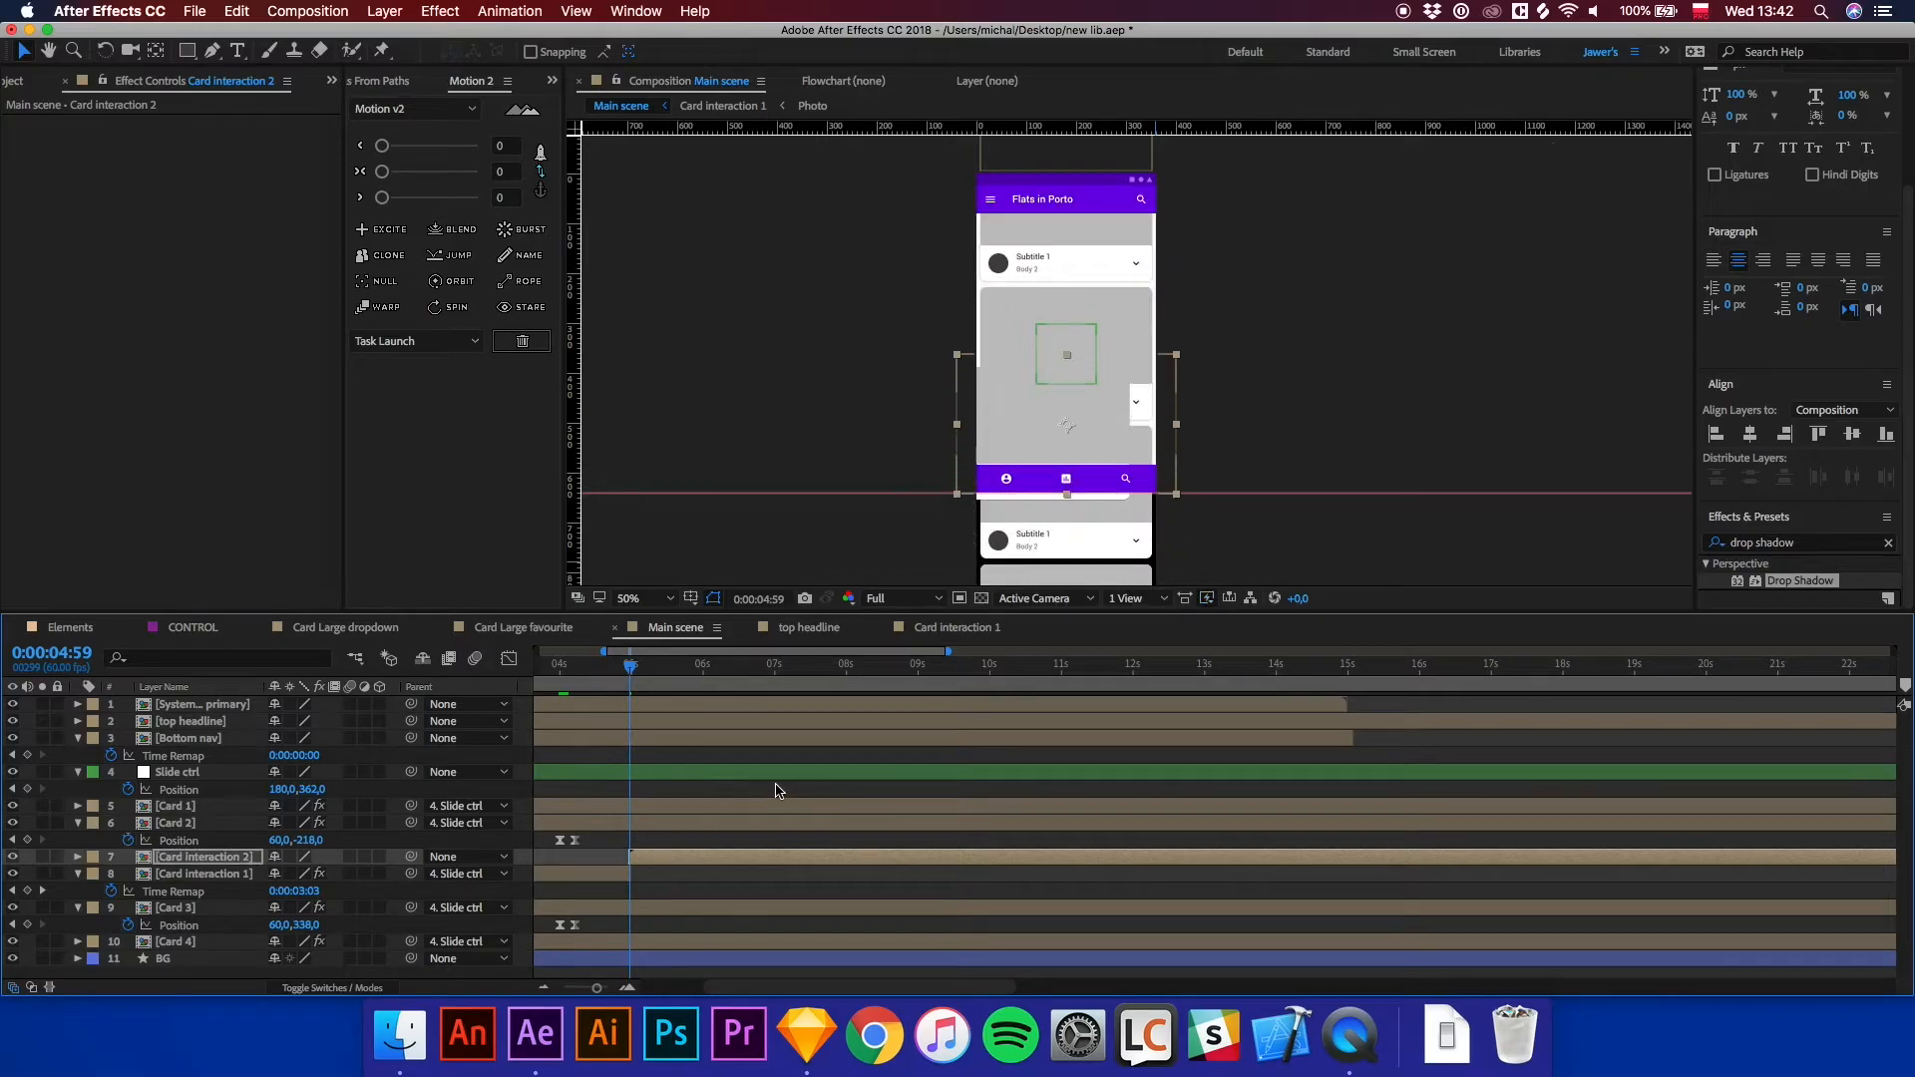
pyautogui.press('.')
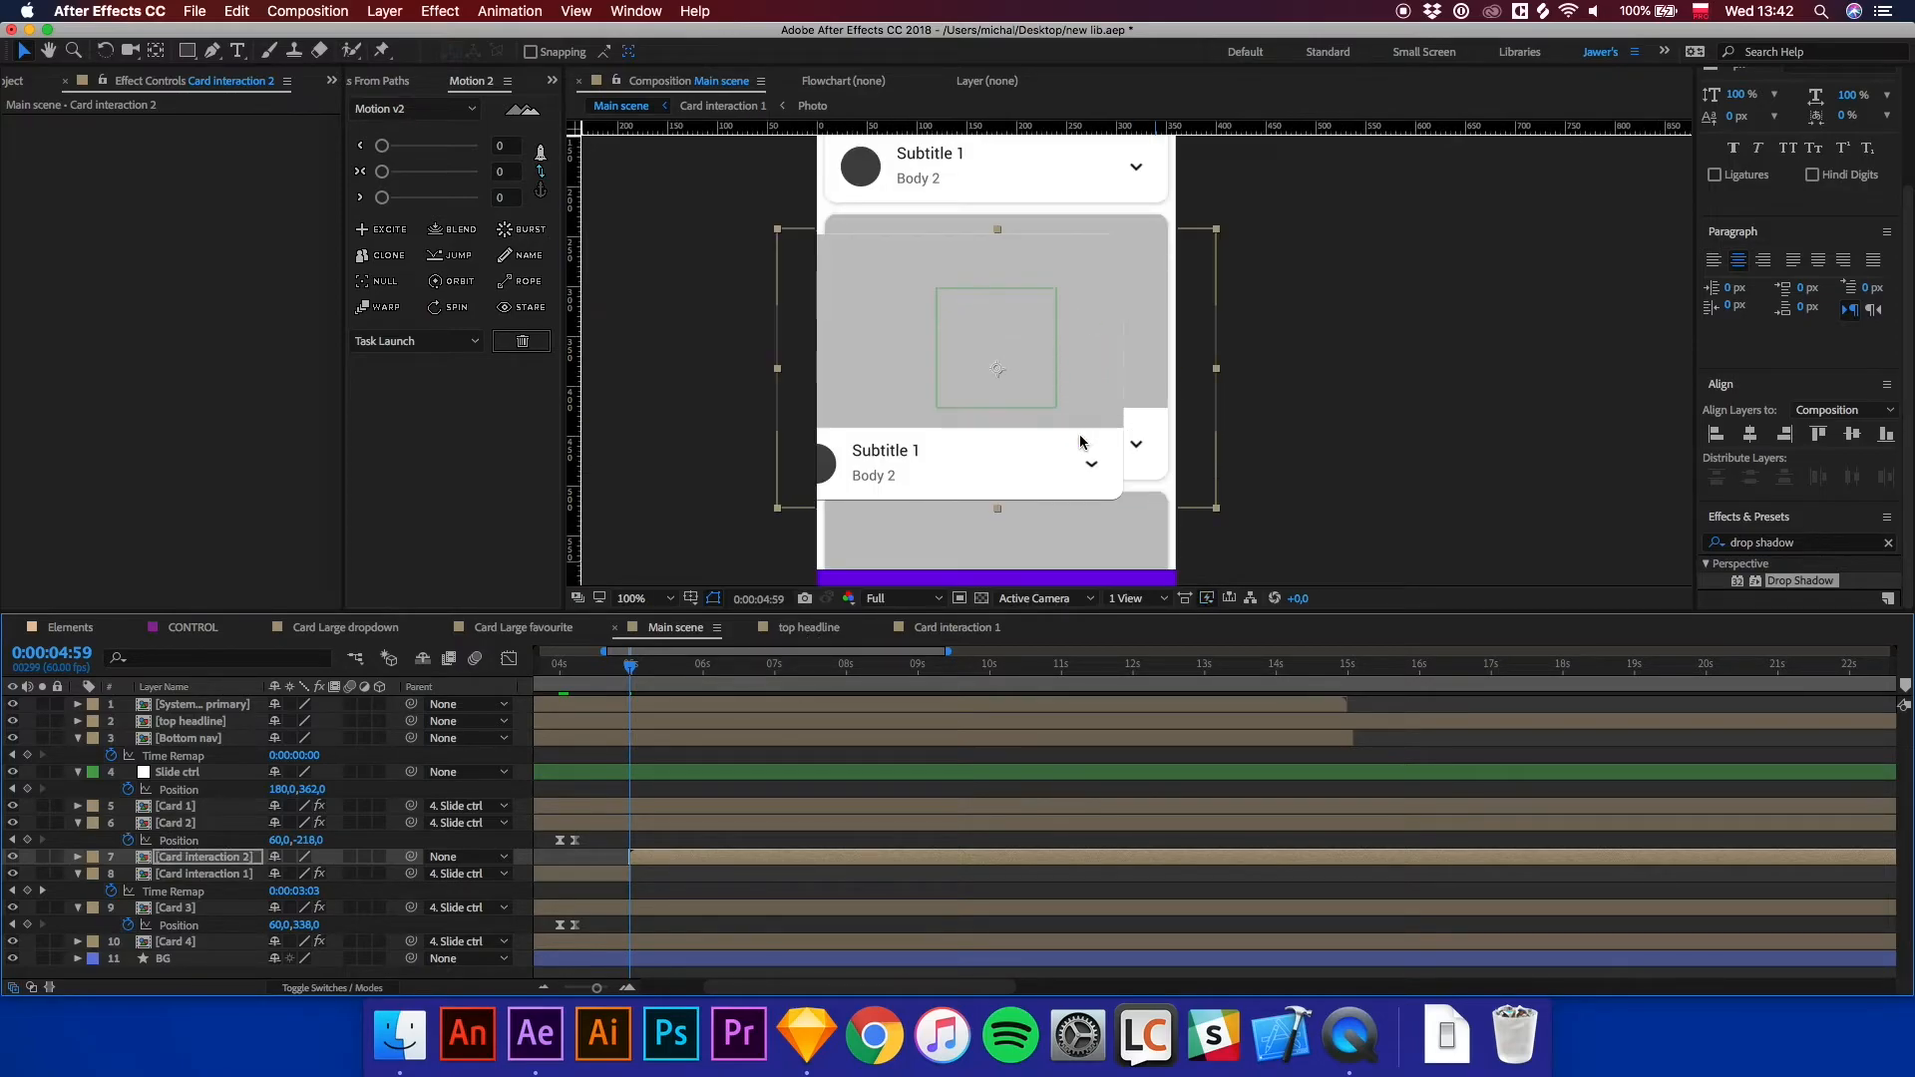
pyautogui.hotkey('shift', 'Up')
pyautogui.hotkey('shift', 'Up')
pyautogui.hotkey('shift', 'Right')
pyautogui.hotkey('shift', 'Right')
pyautogui.hotkey('shift', 'Right')
pyautogui.hotkey('shift', 'Right')
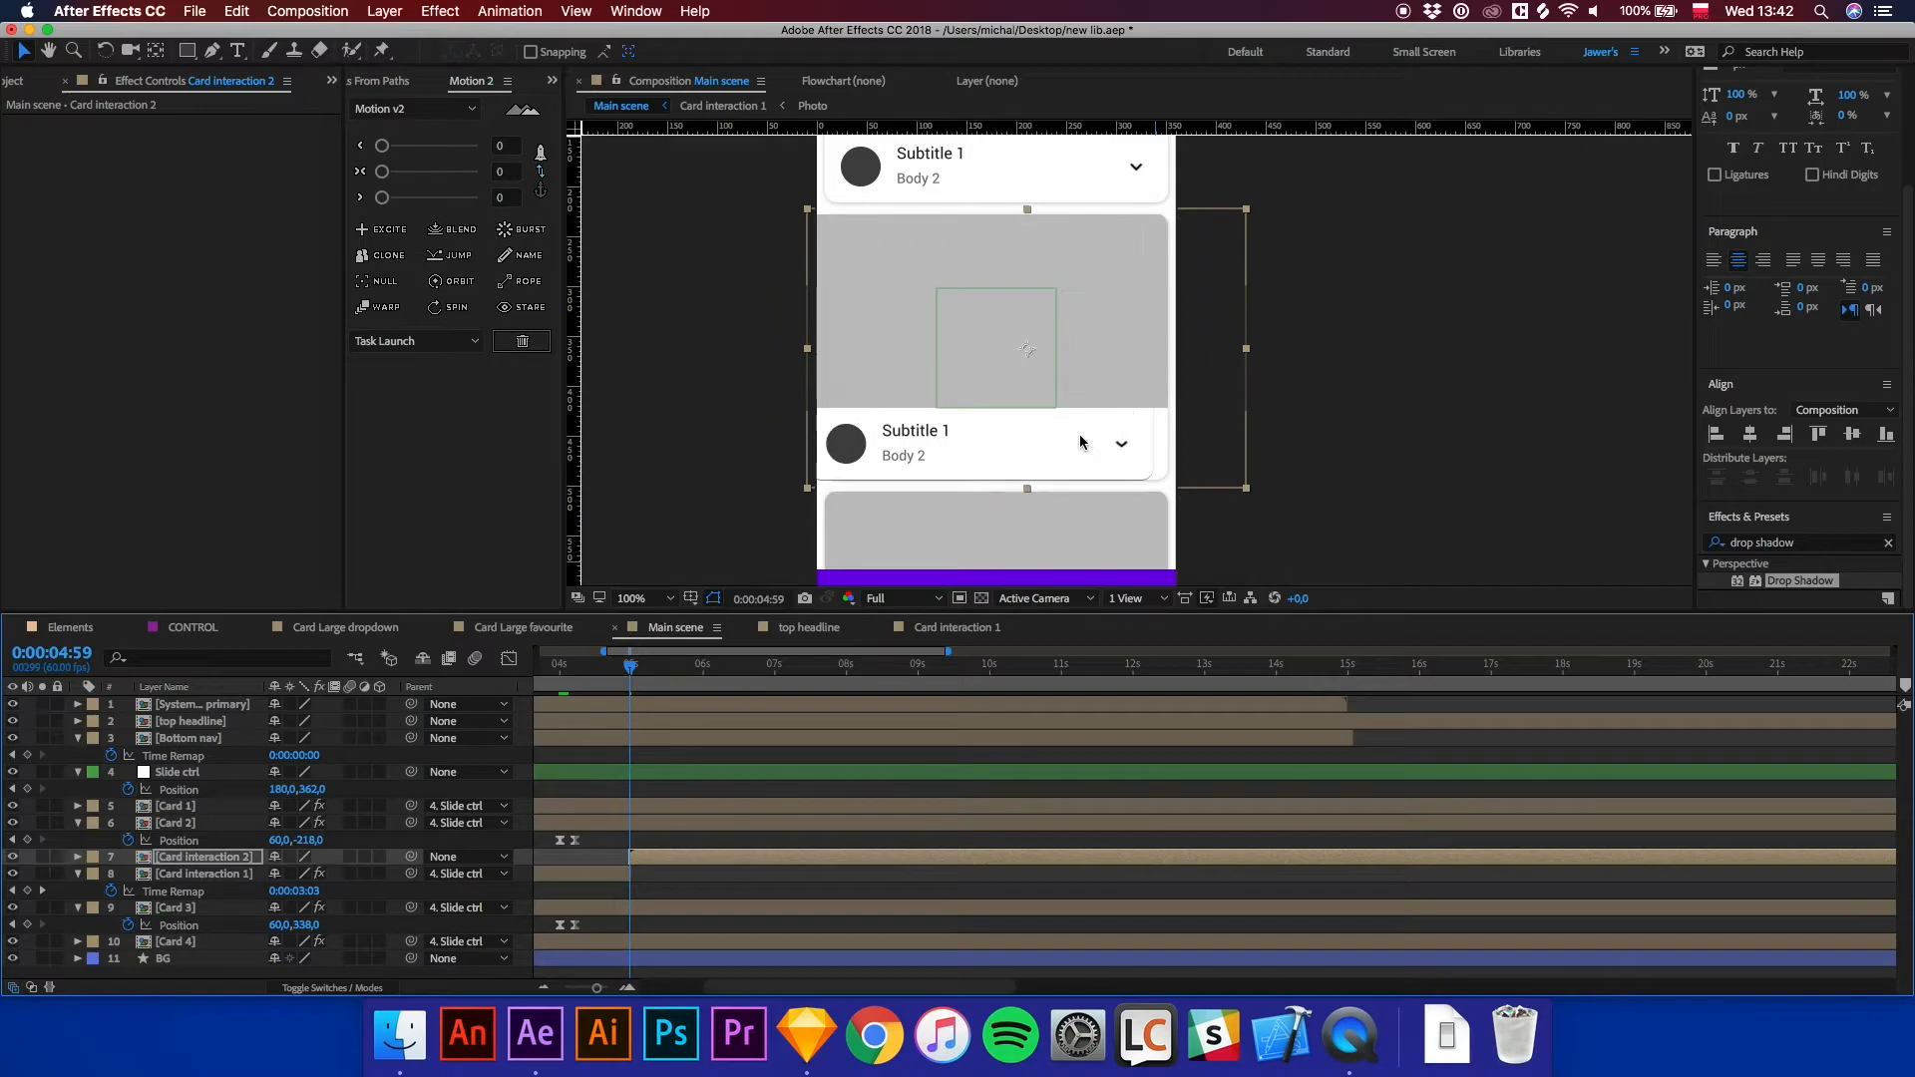
pyautogui.press('Right')
pyautogui.press('Right')
pyautogui.press('Right')
pyautogui.press('Right')
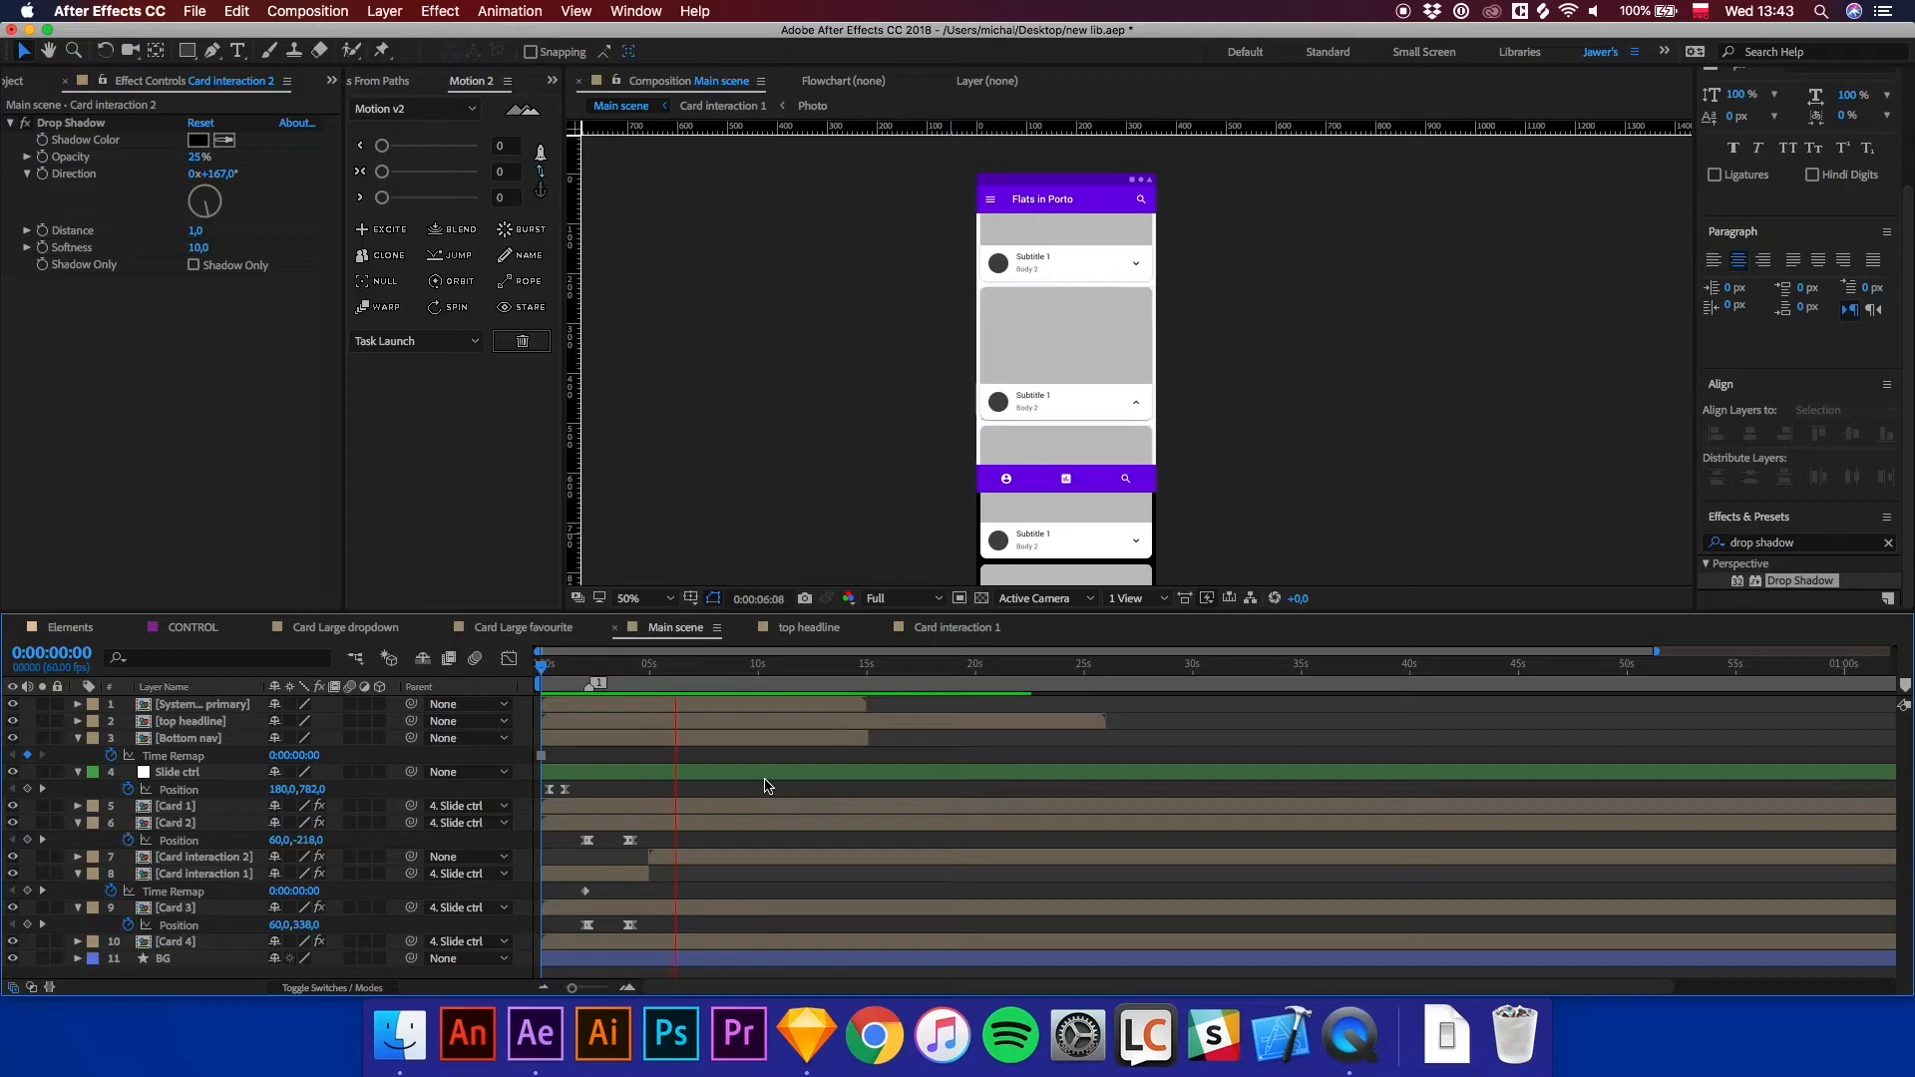
# Scrub through the Main scene to check the hand-off between the two card interactions.
pyautogui.click(695, 680)
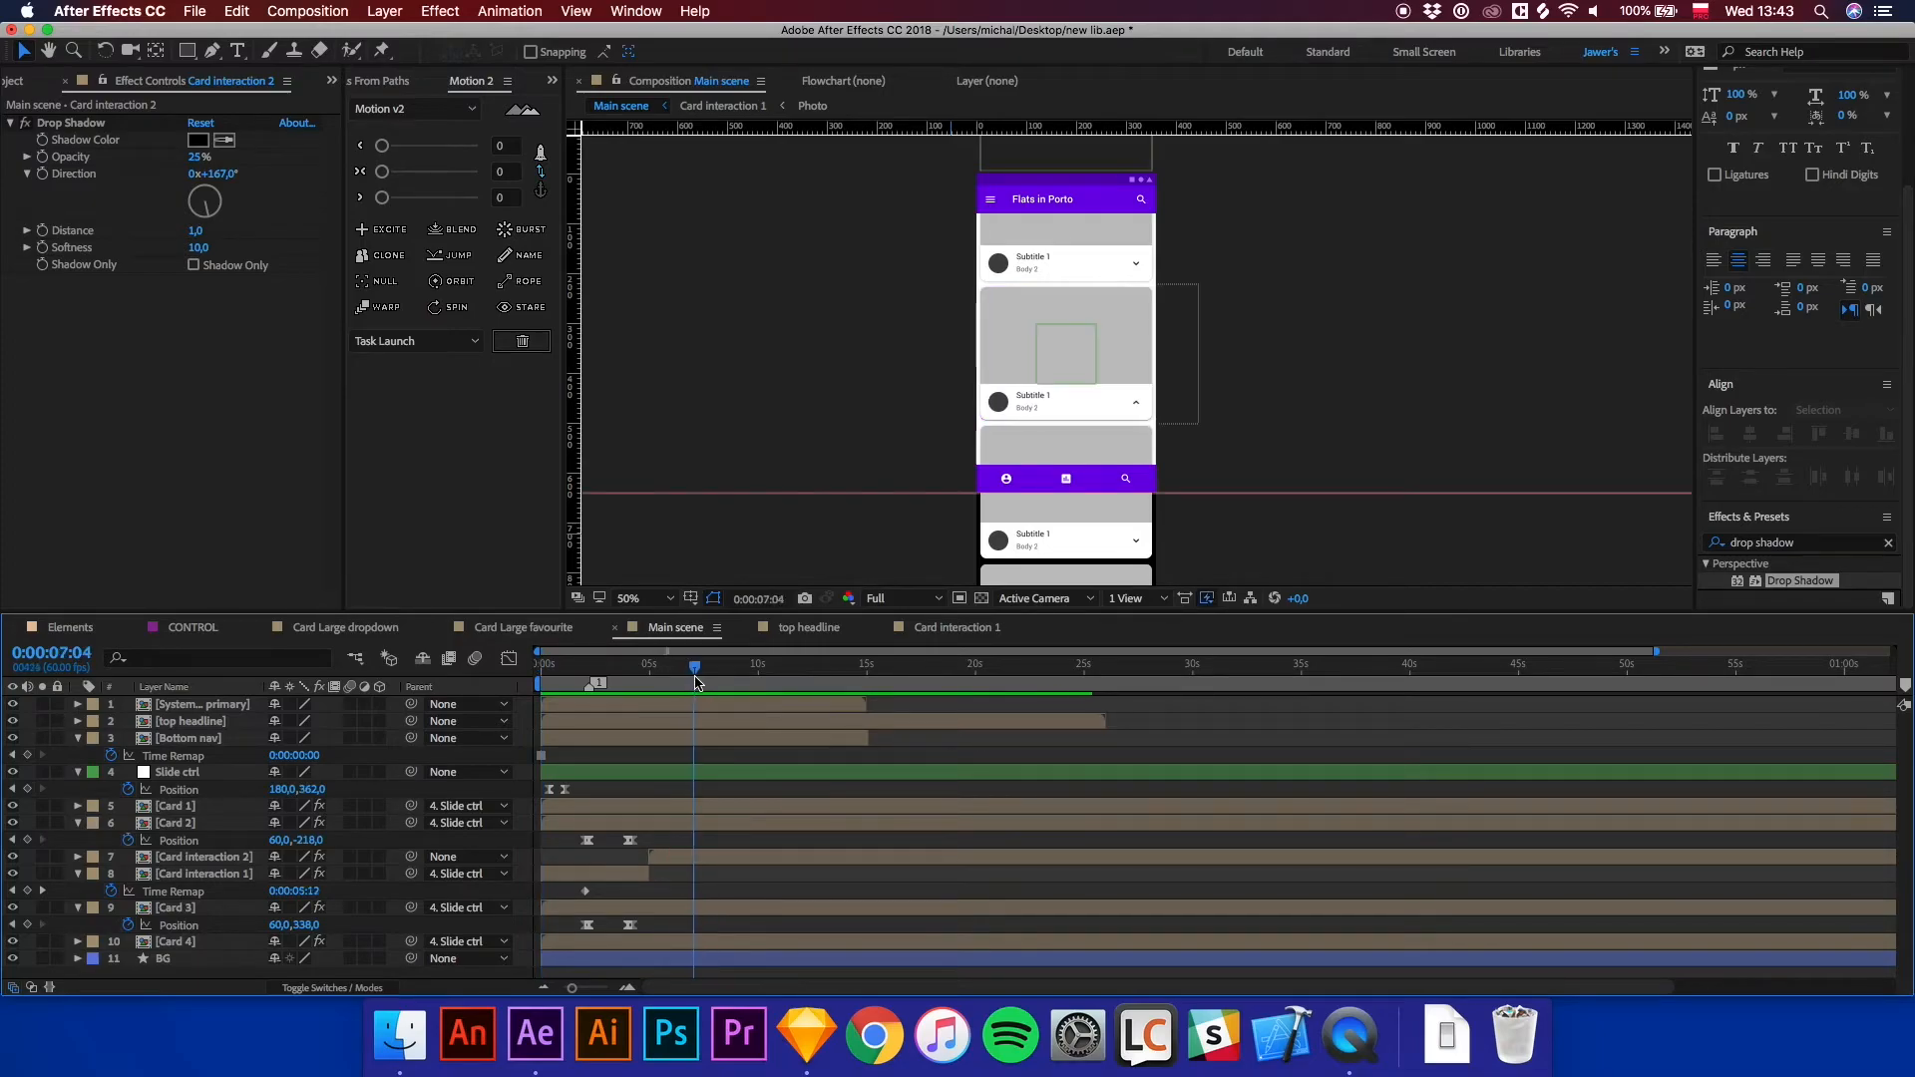
pyautogui.scroll(2, 1137, 411)
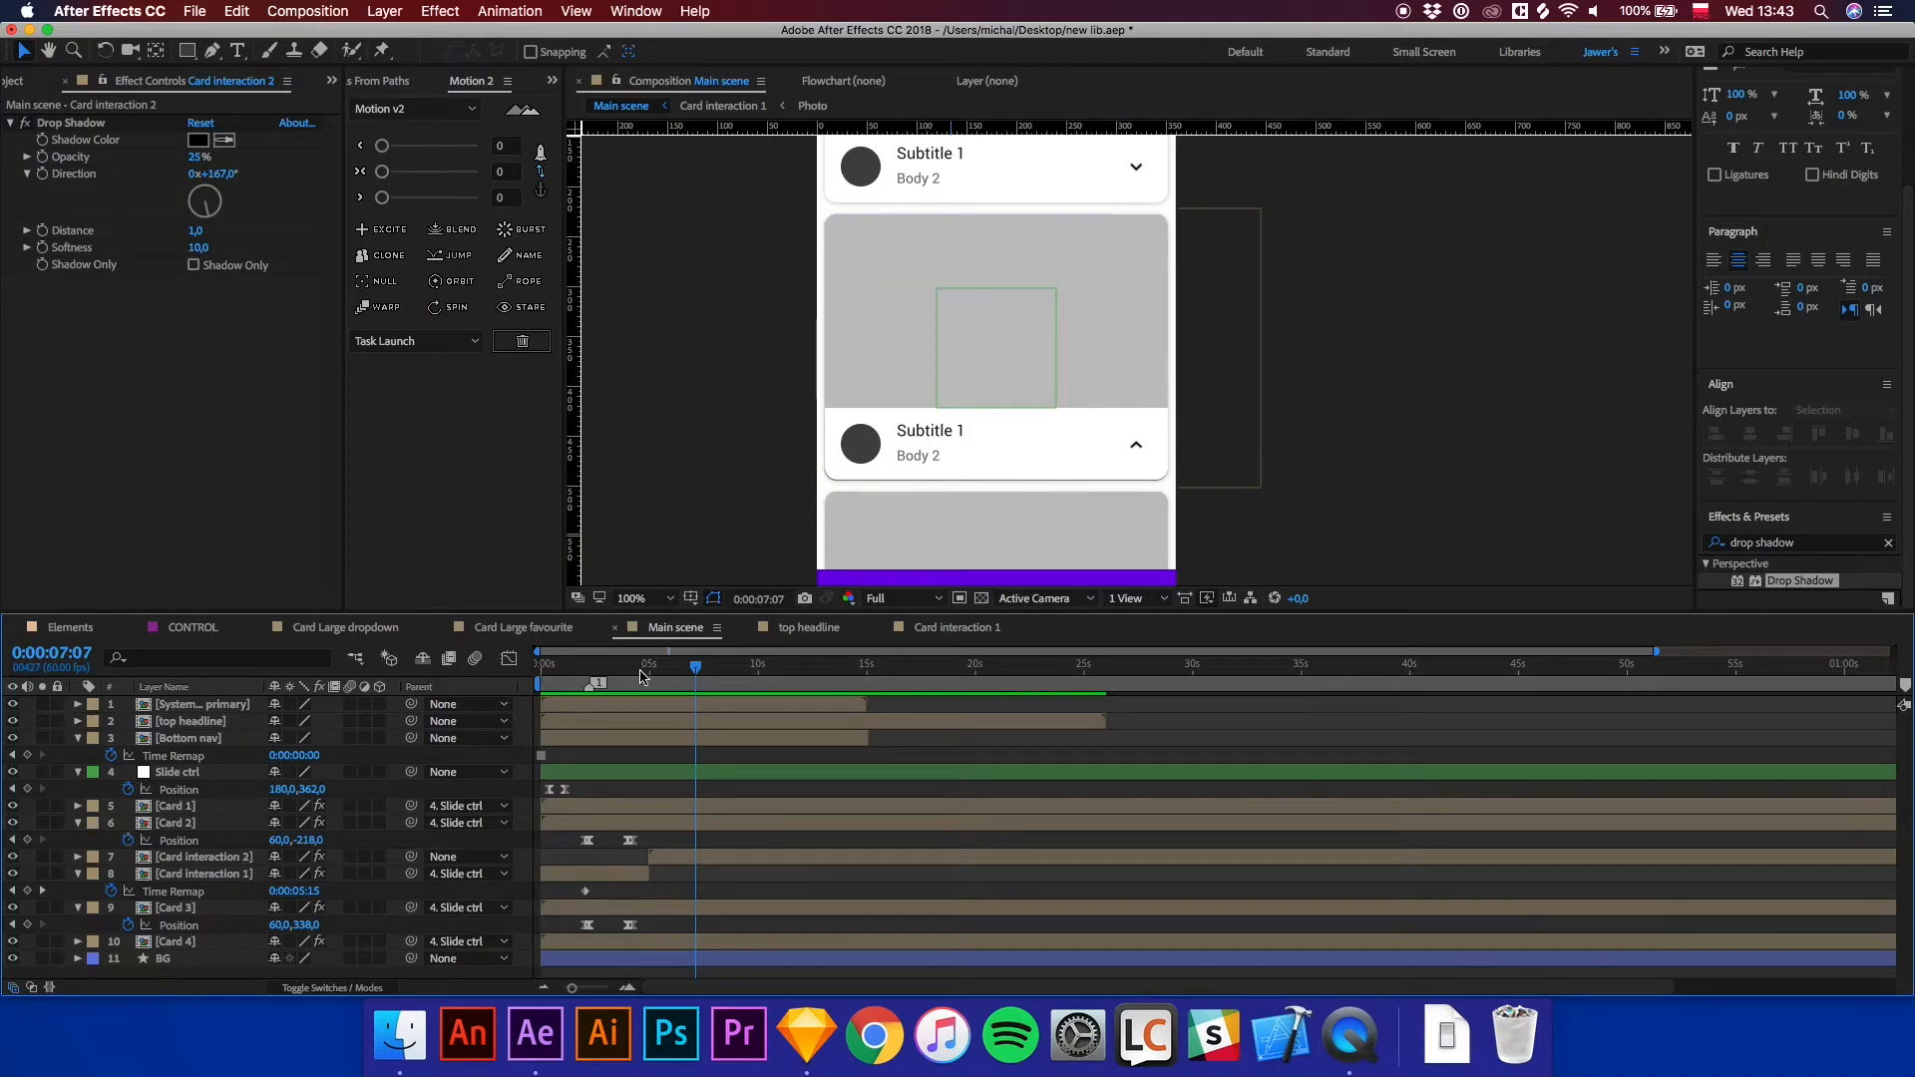
pyautogui.moveTo(634, 678); pyautogui.dragTo(611, 680)
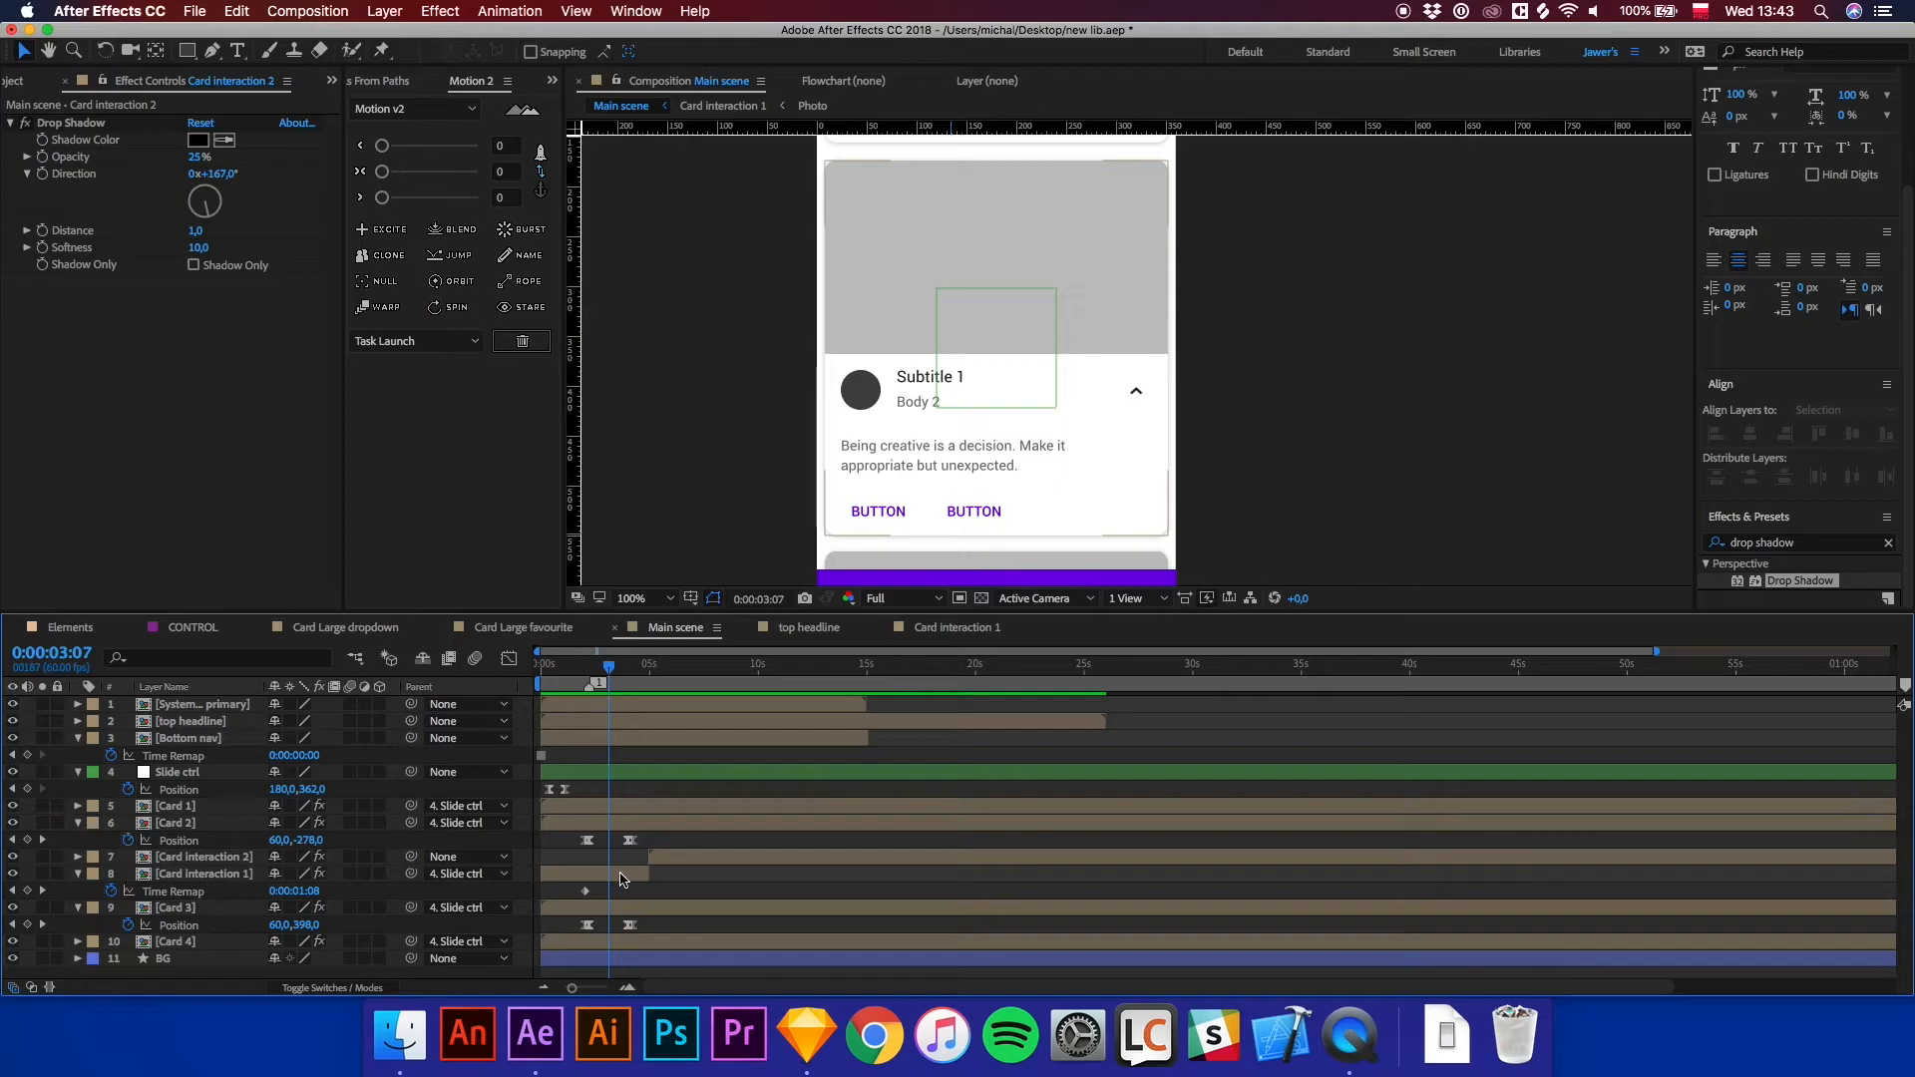
# Open Card interaction 1 and change the Subtitle 1 text to Sunny House.
pyautogui.doubleClick(620, 876)
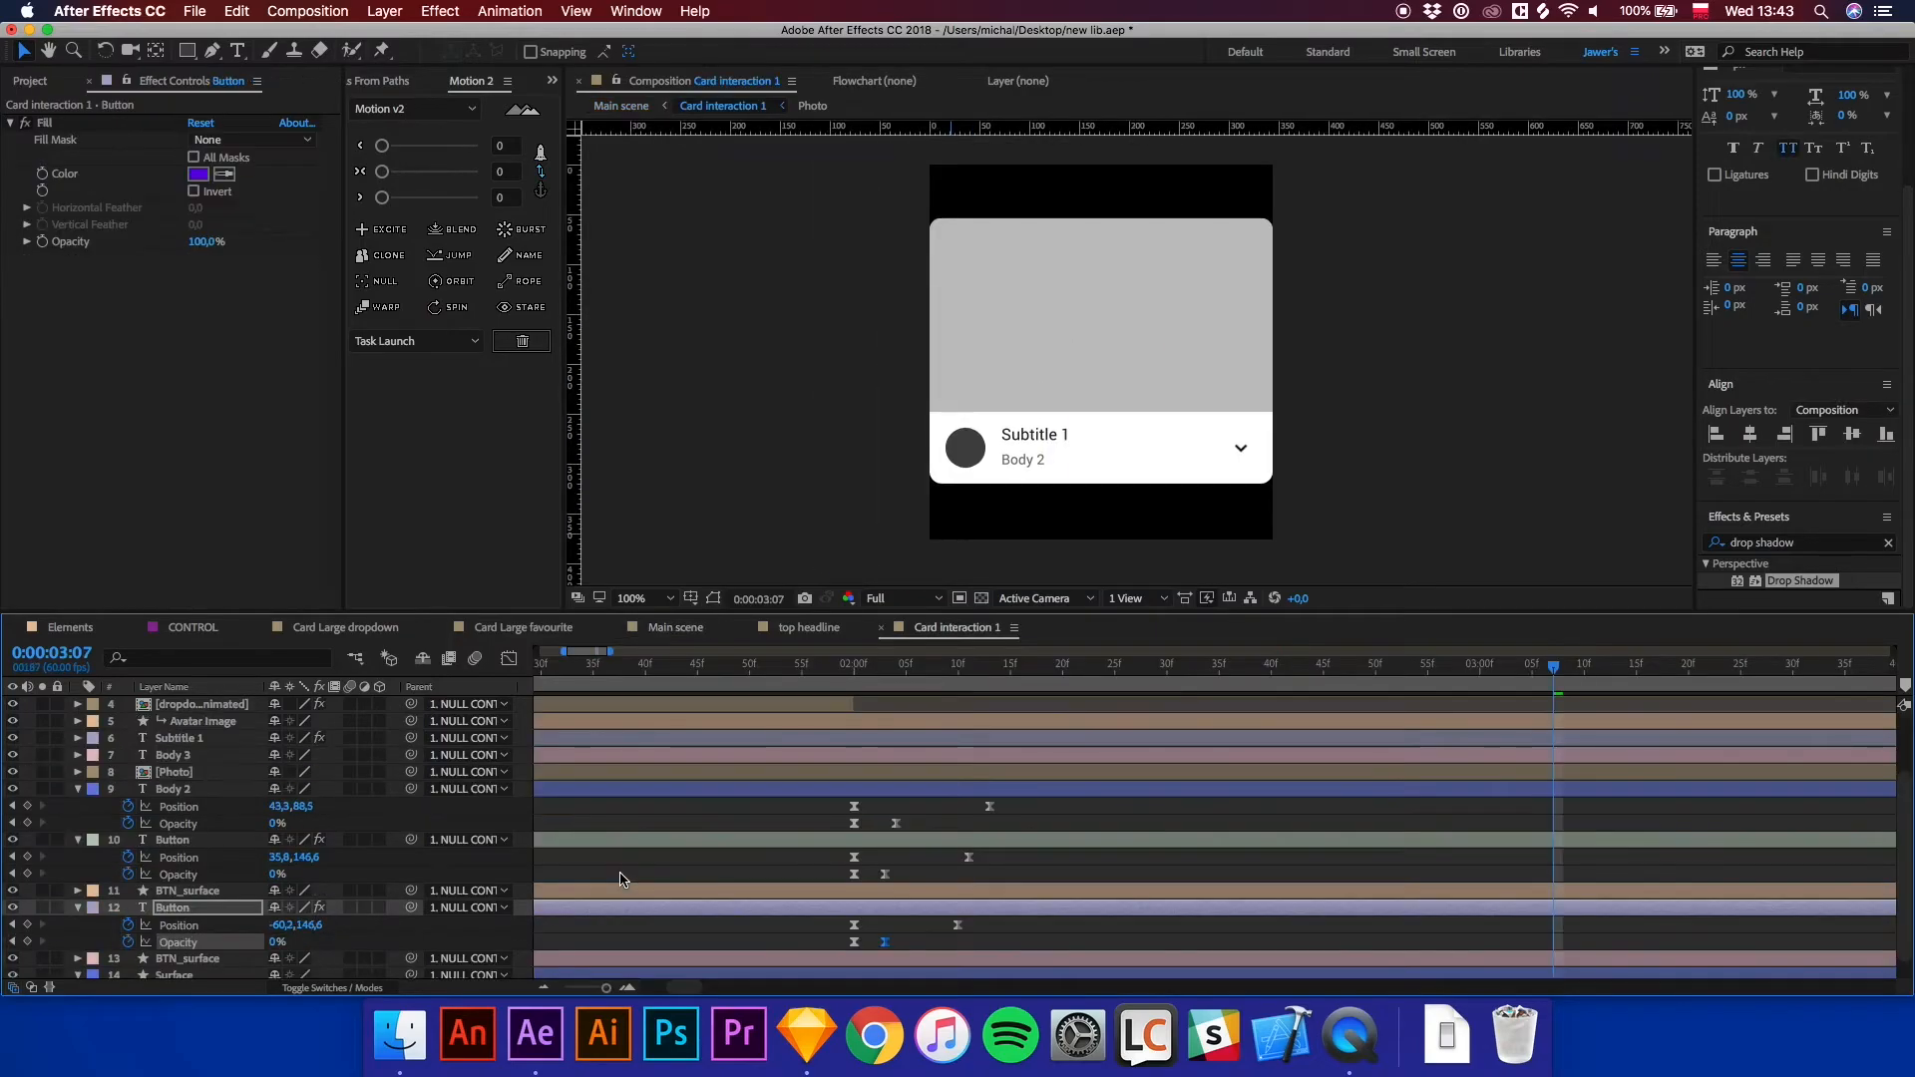
pyautogui.click(1042, 434)
pyautogui.doubleClick(1044, 435)
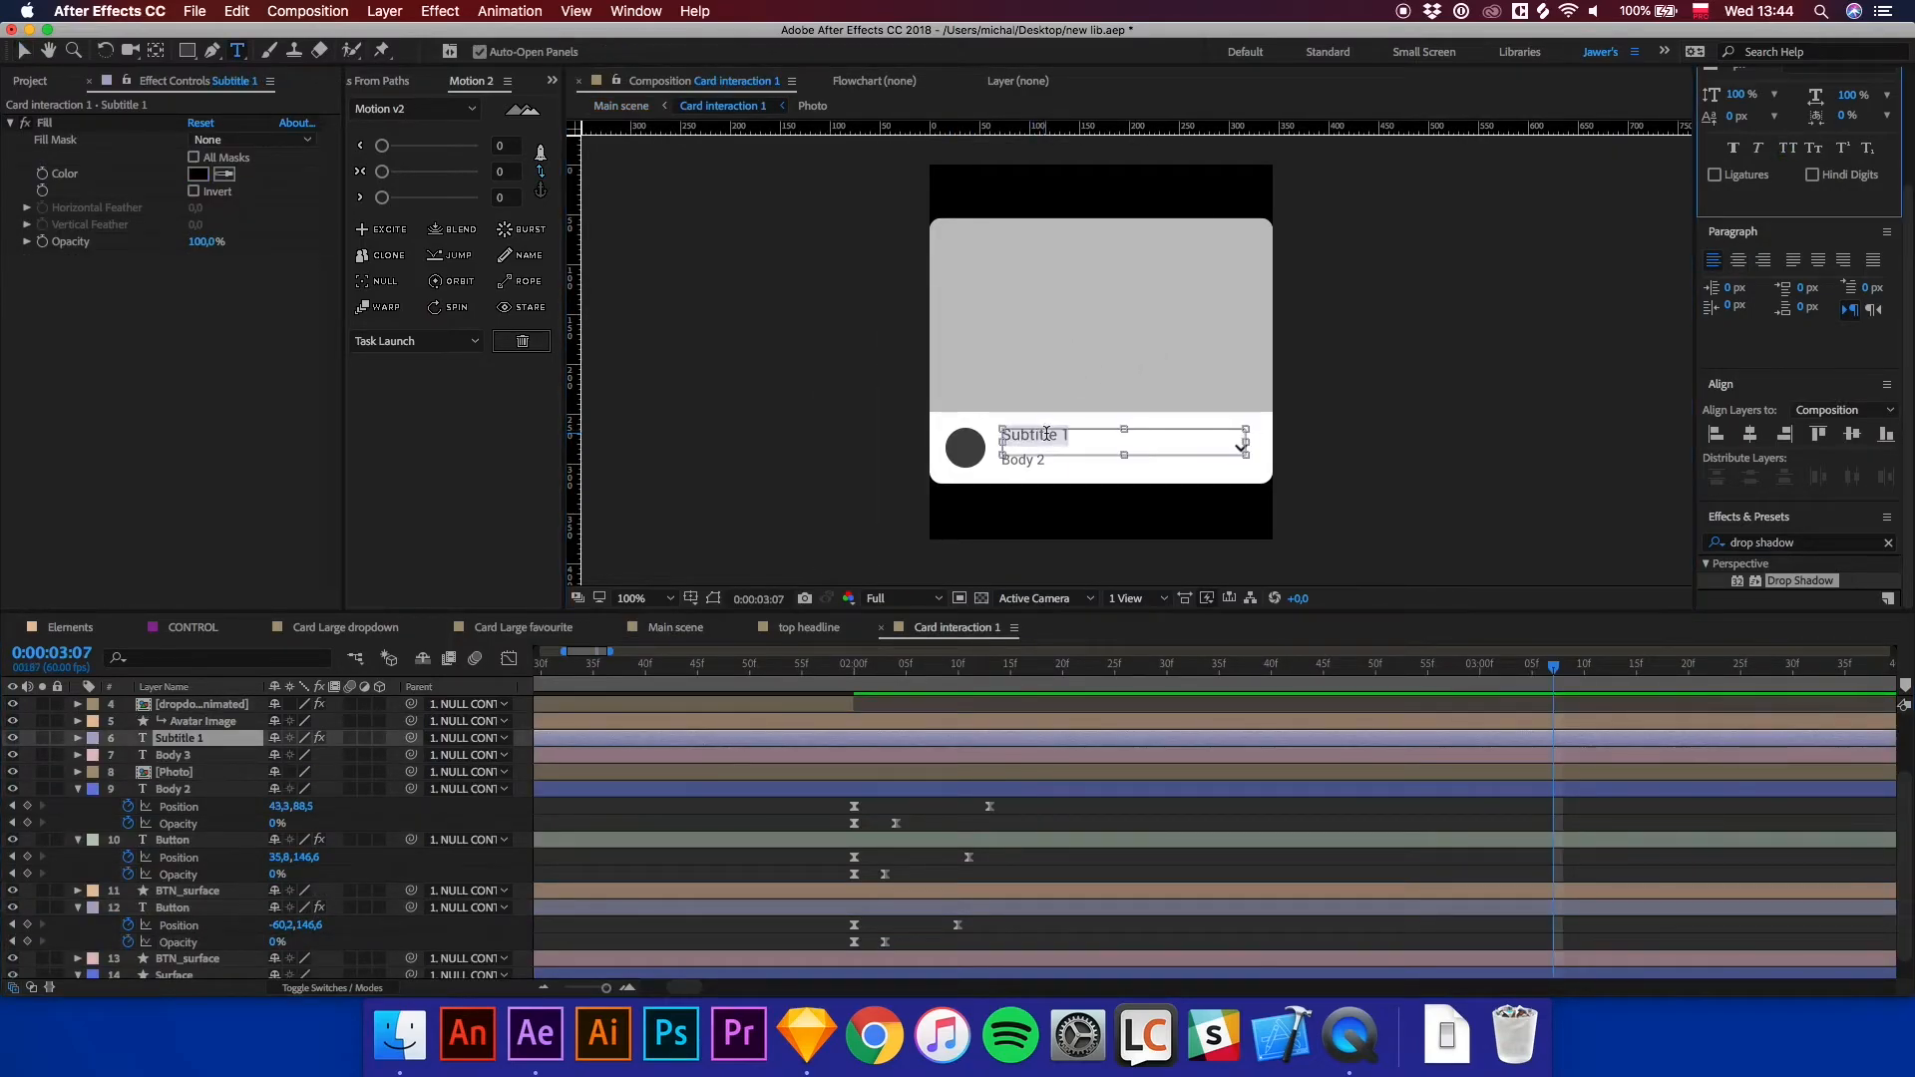
pyautogui.press('BackSpace')
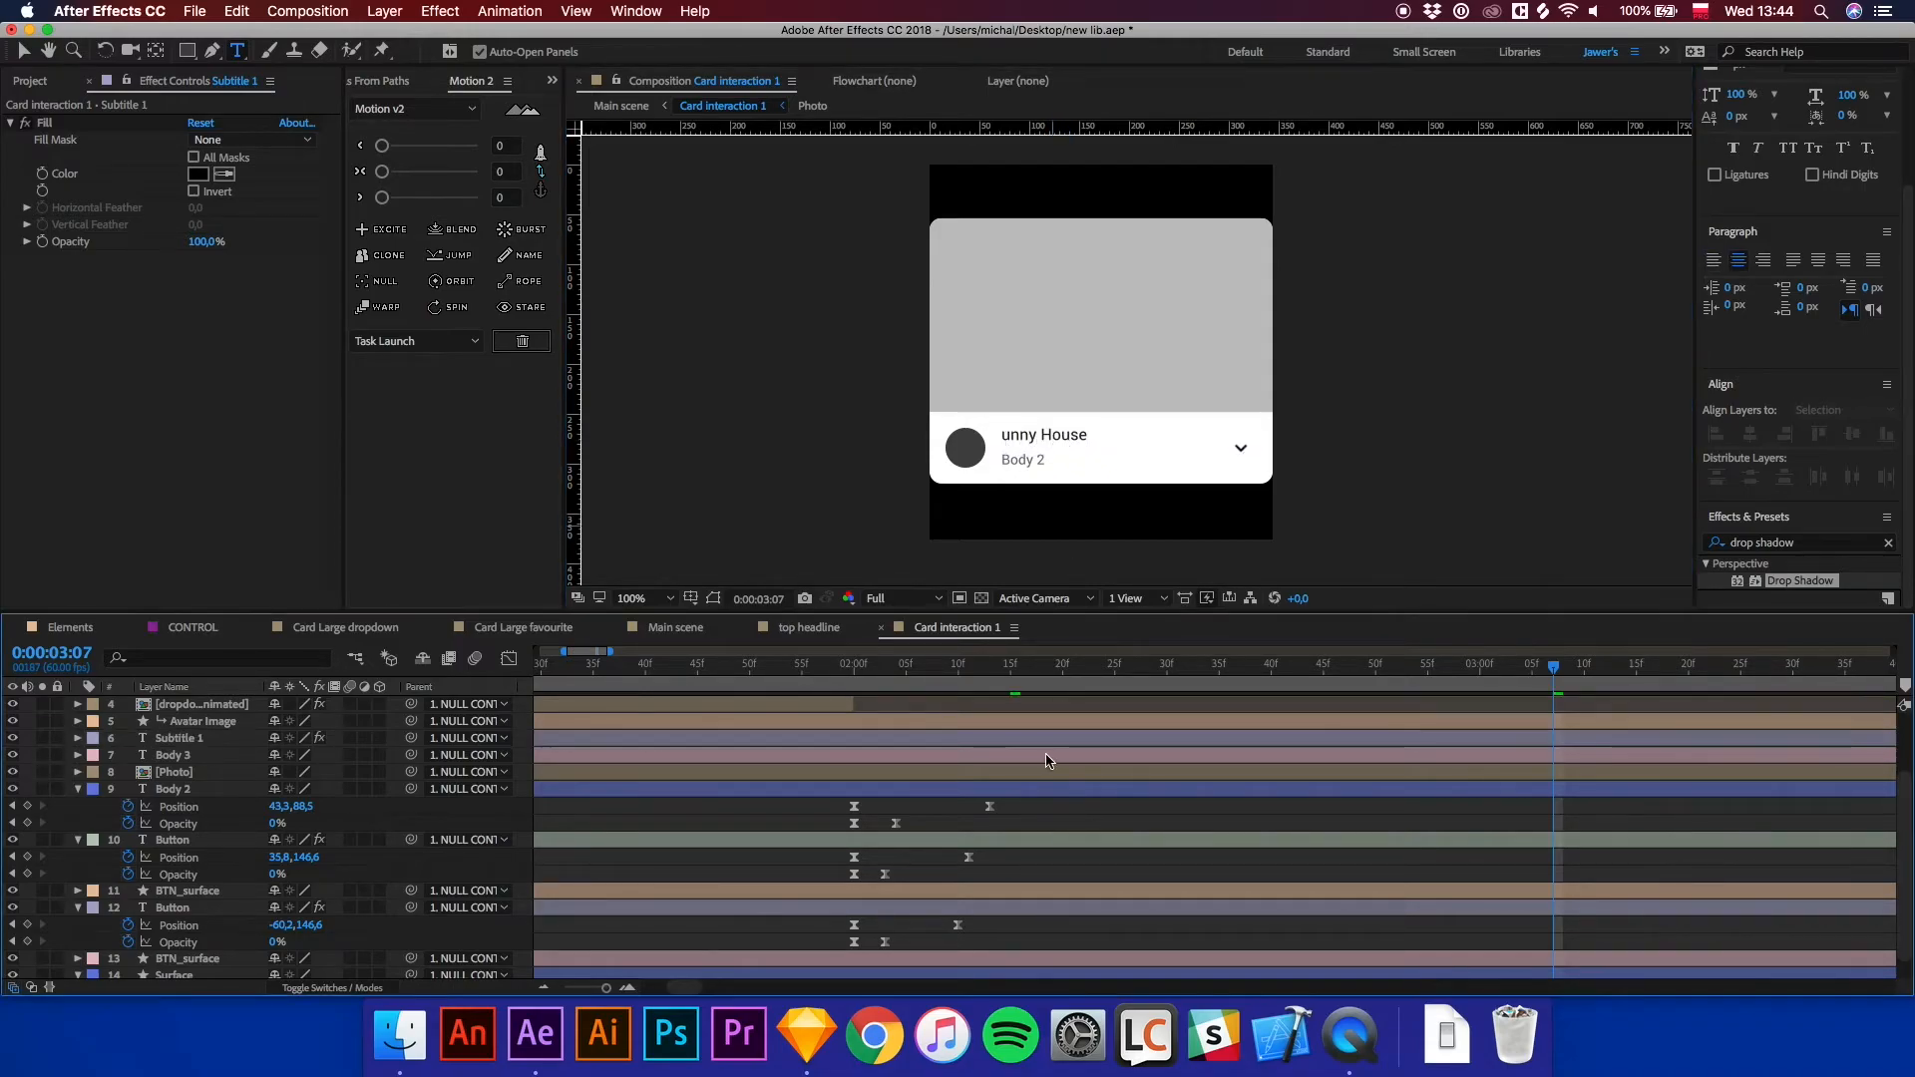
pyautogui.write('S')
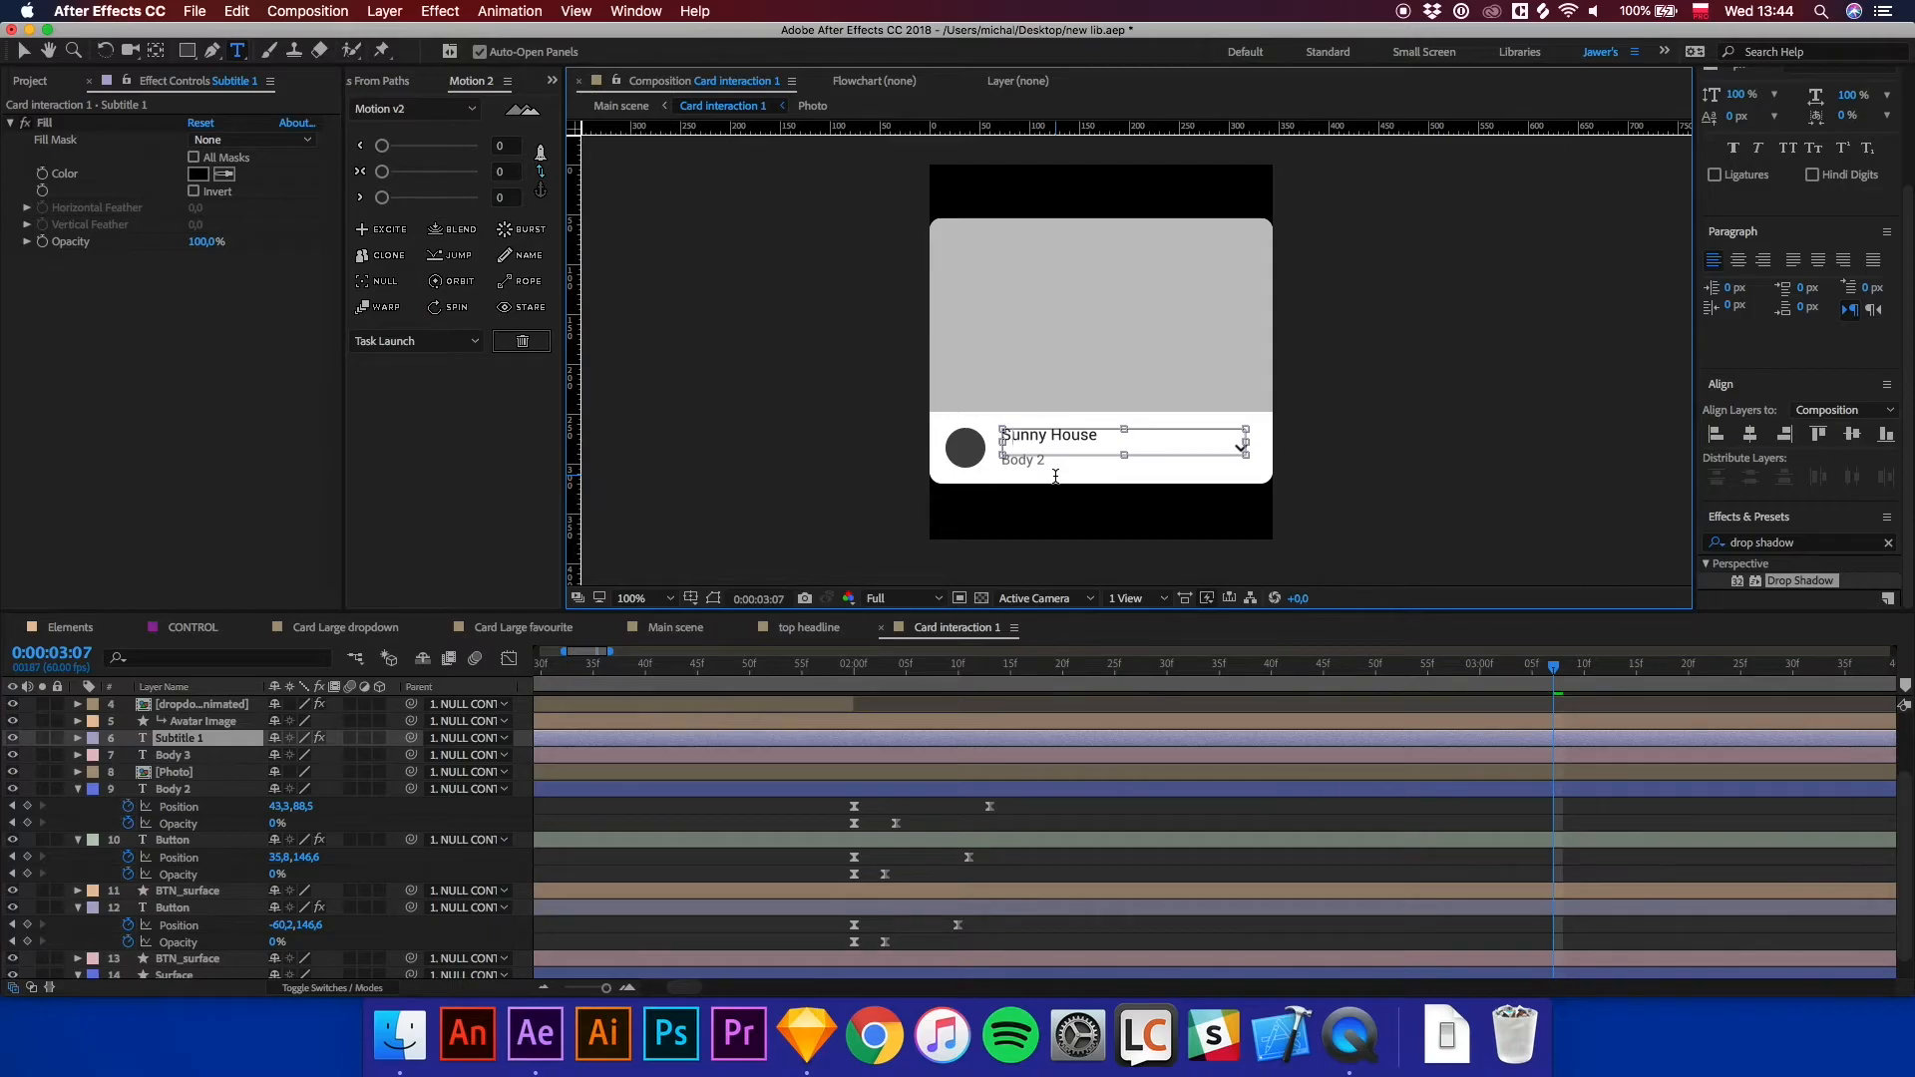
# Replace the Body 3 text with the author's full name from the design.
pyautogui.click(190, 756)
pyautogui.click(1019, 465)
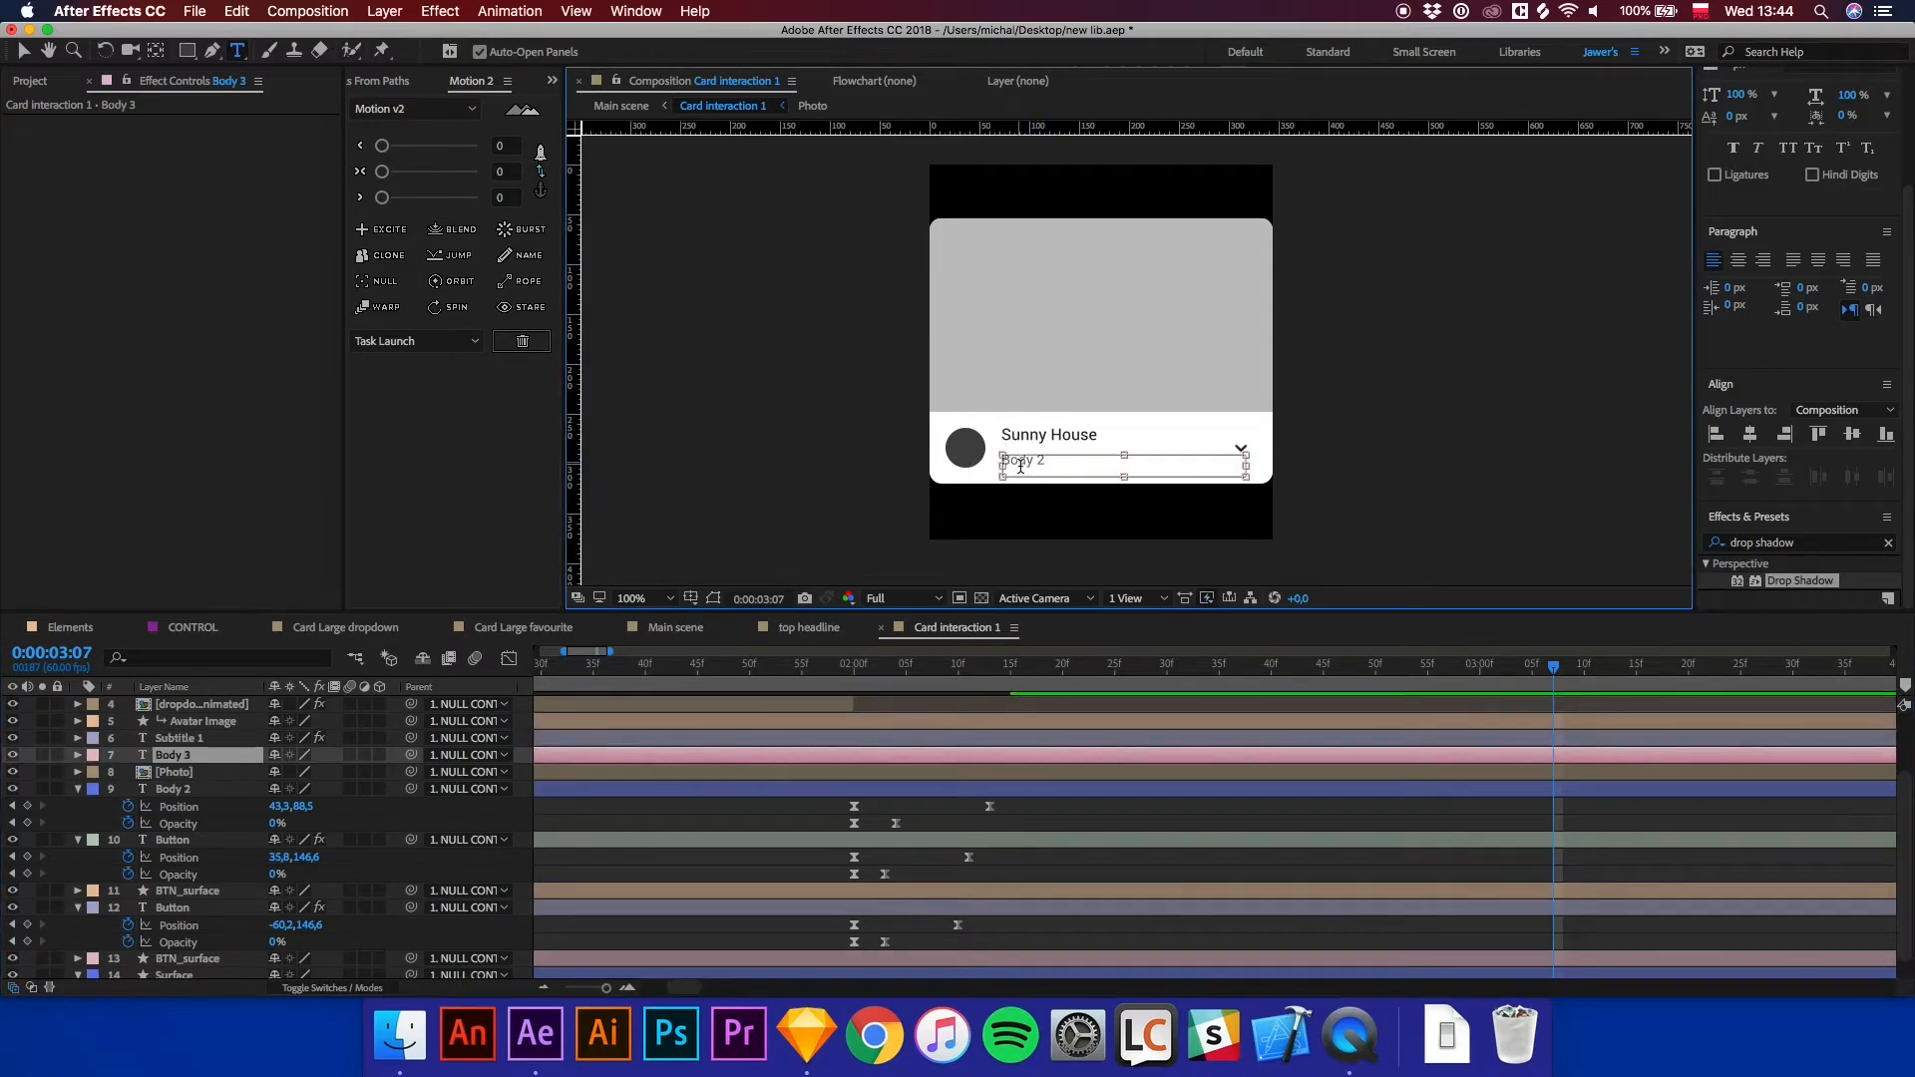
pyautogui.press('super+a')
pyautogui.write('Juli')
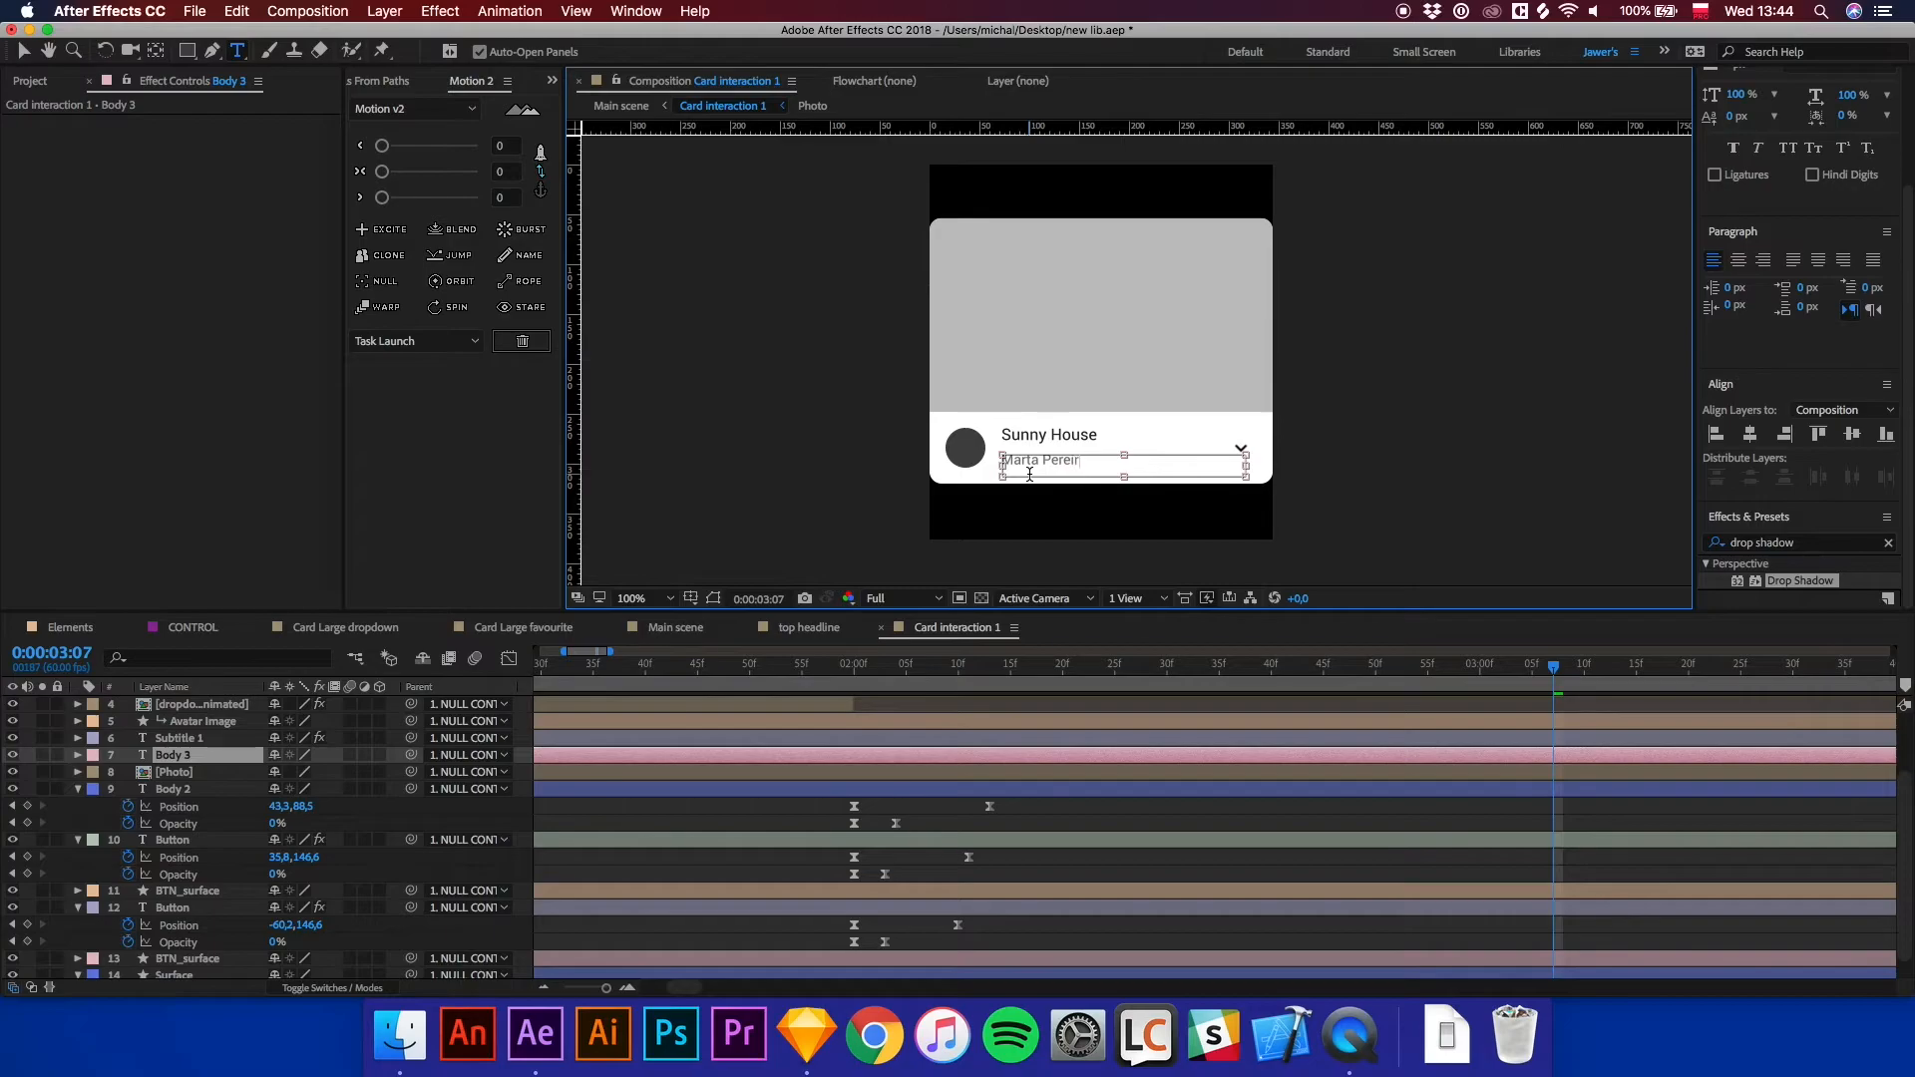
pyautogui.click(1082, 811)
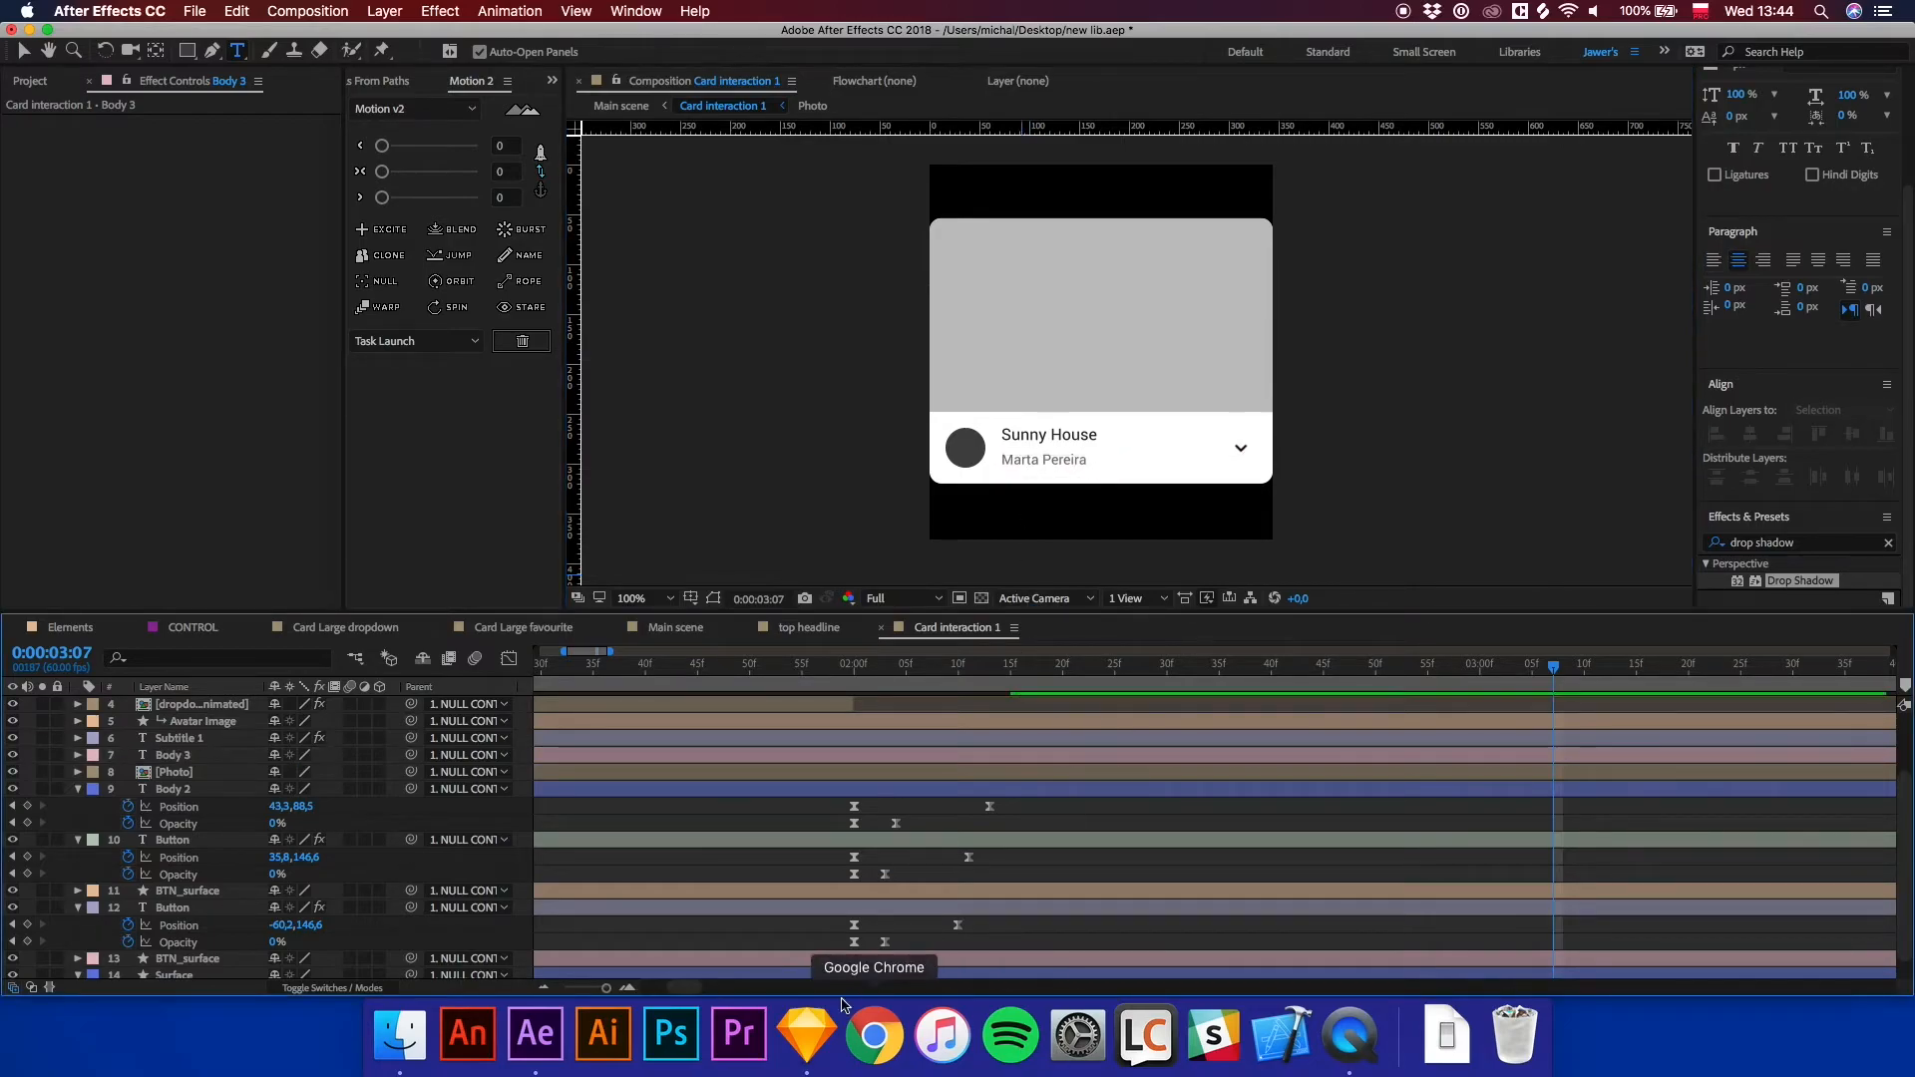
# Switch to Sketch to check the card design's text, then return to After Effects.
pyautogui.click(806, 1034)
pyautogui.scroll(-15, 759, 820)
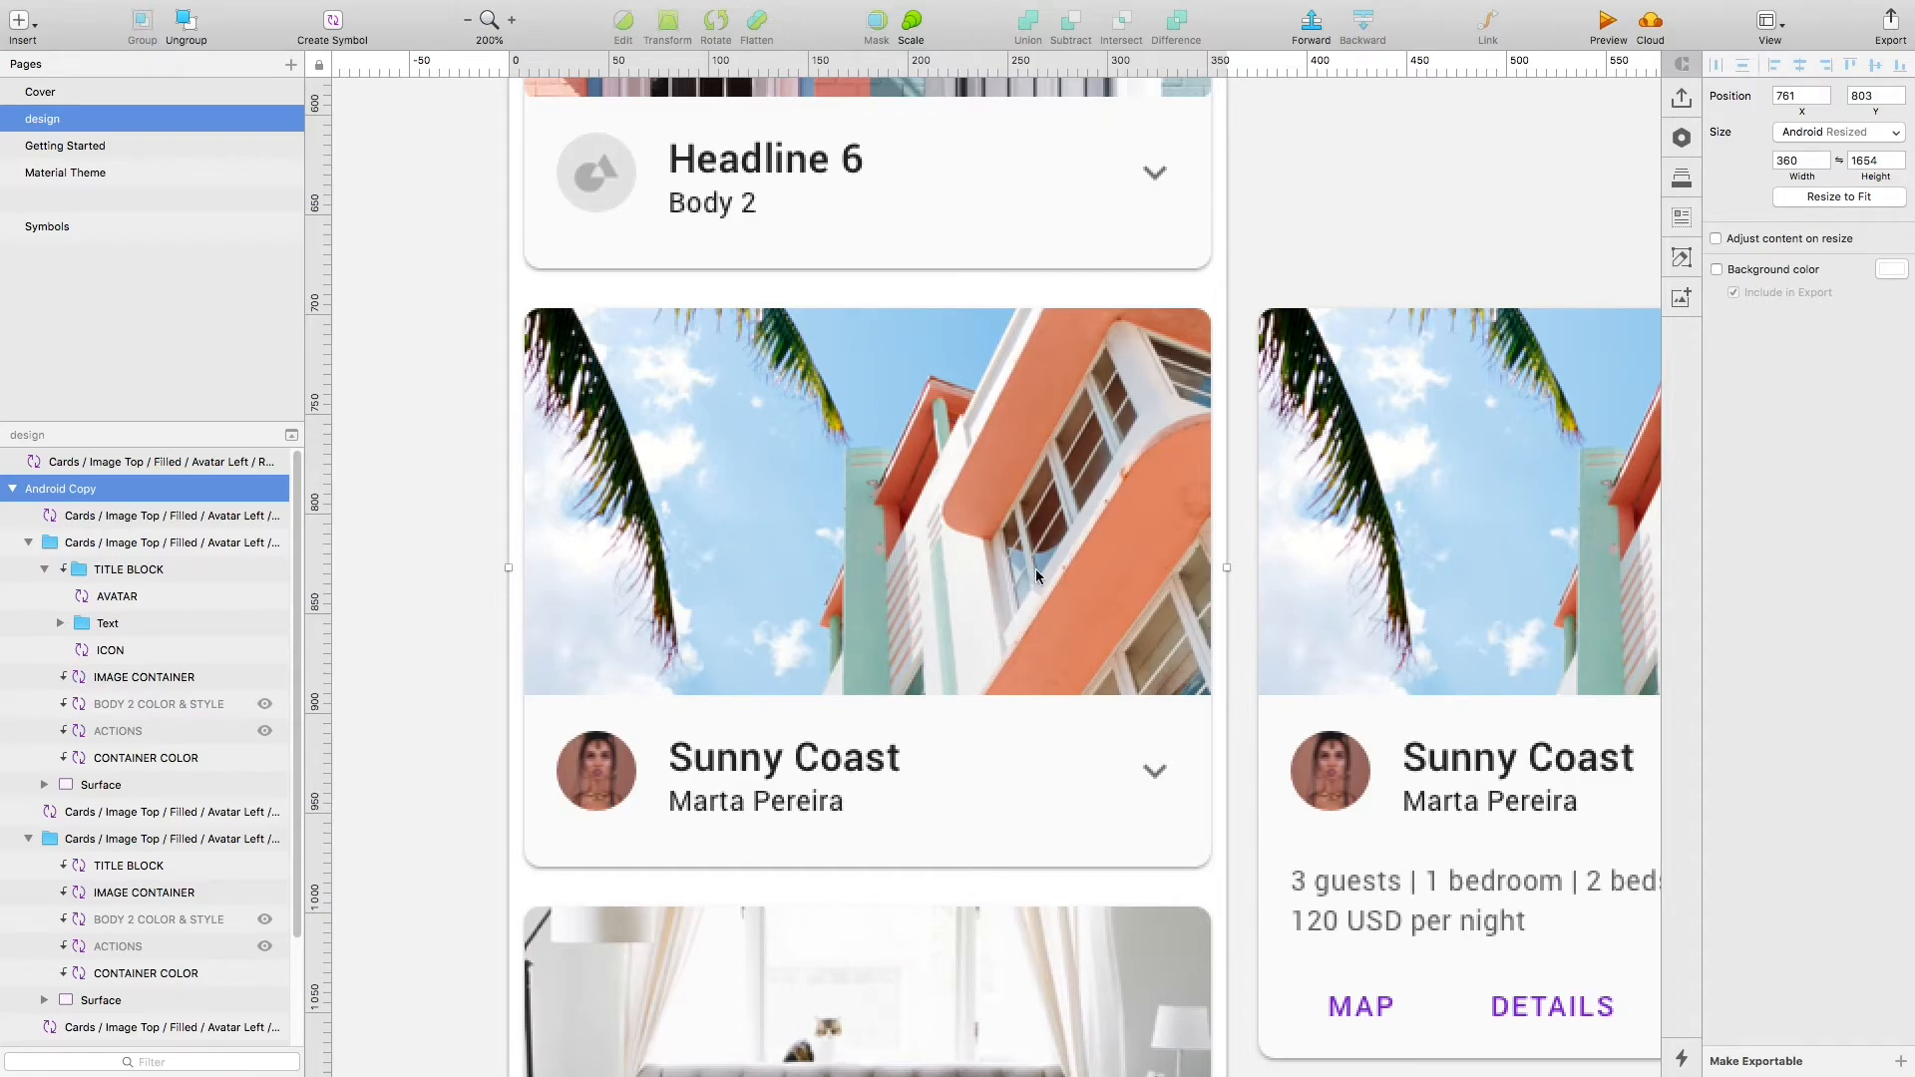
pyautogui.moveTo(865, 1072)
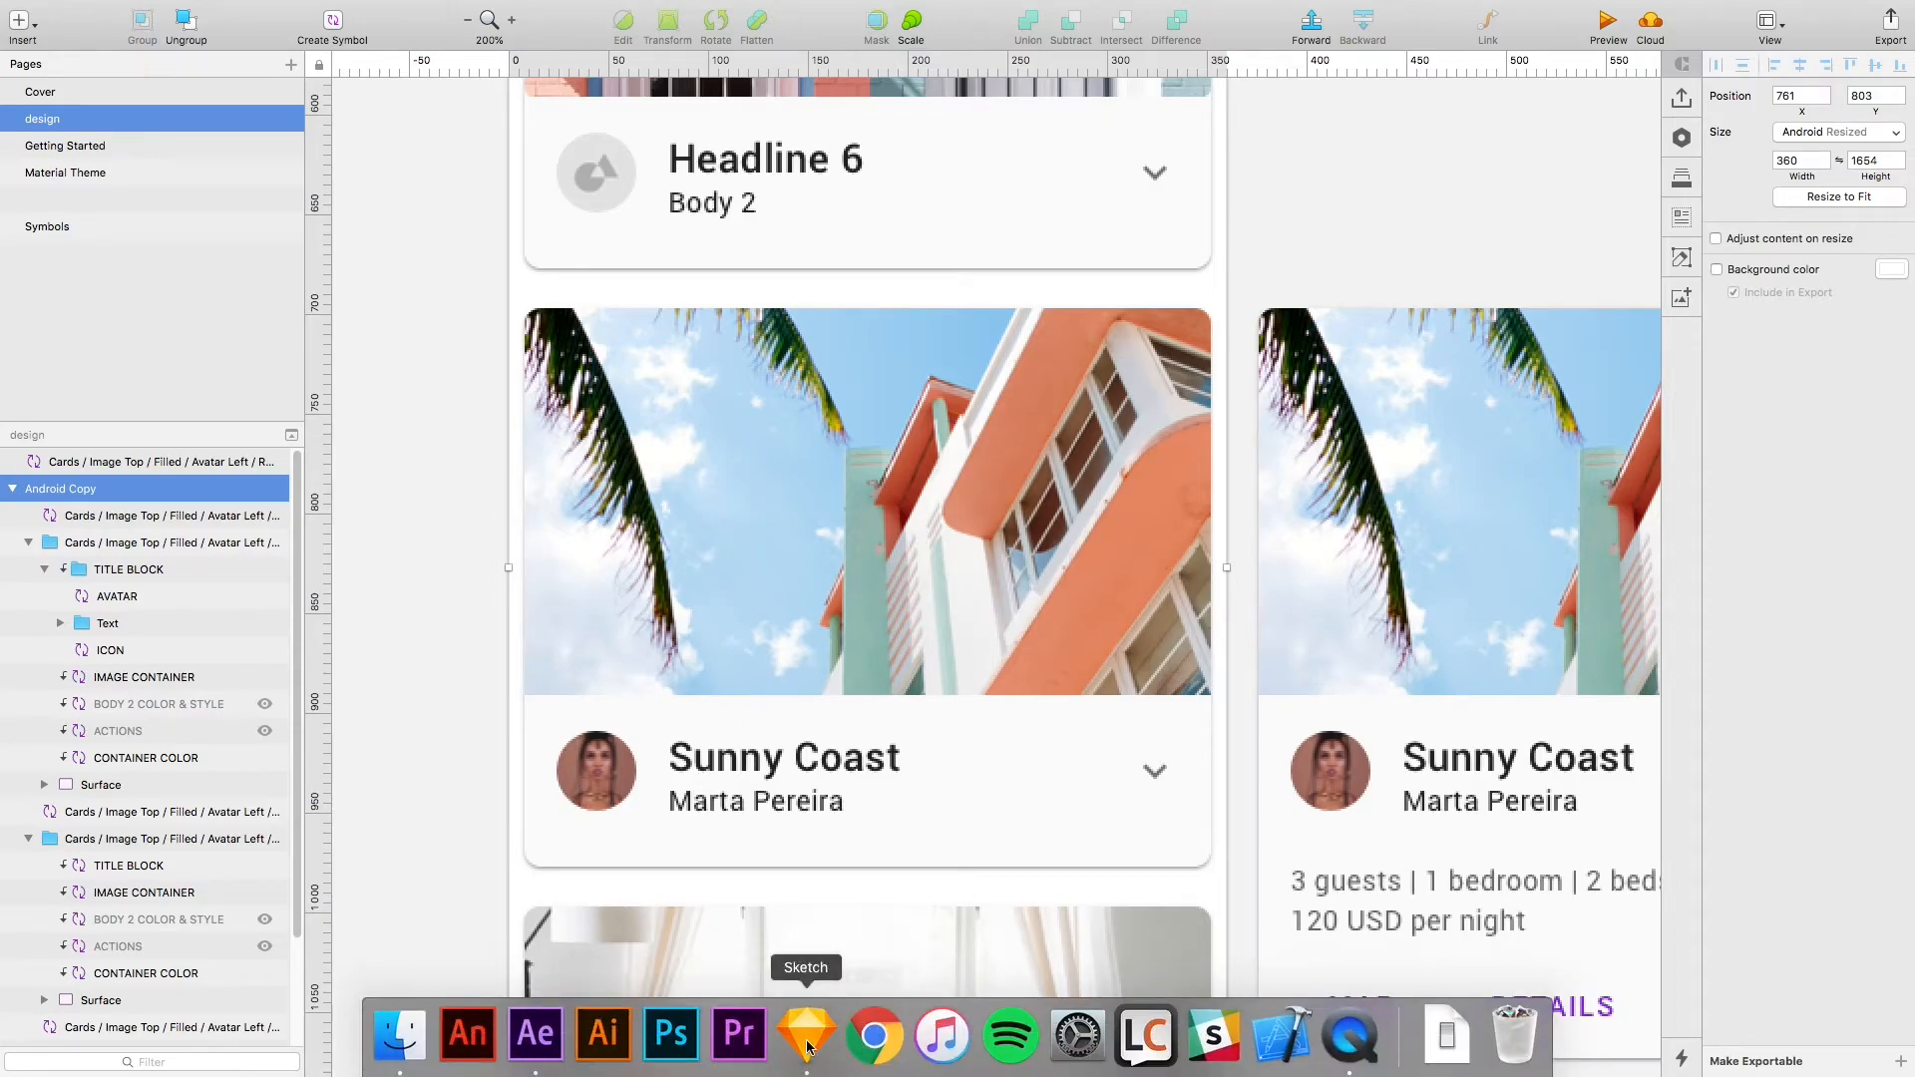
pyautogui.click(535, 1034)
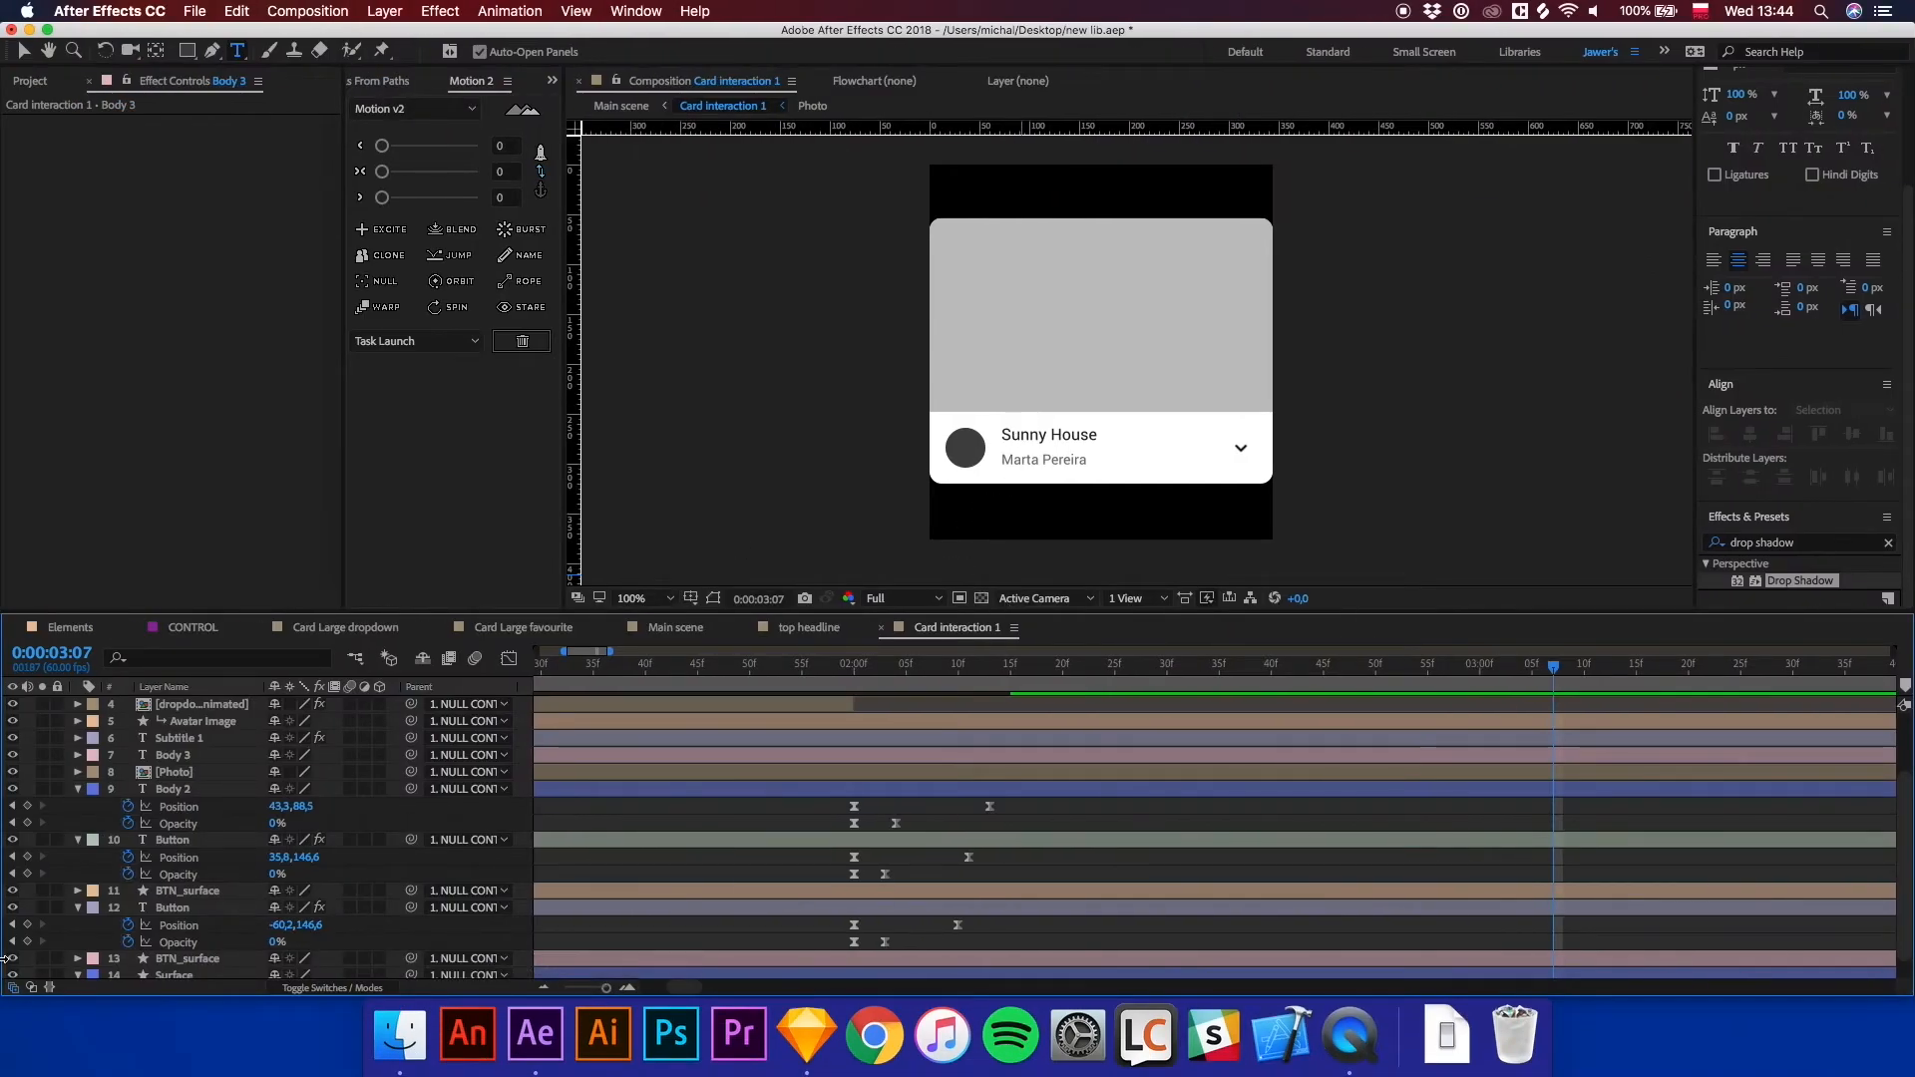
# Open the Photo precomposition inside Card interaction 1.
pyautogui.scroll(-1, 213, 870)
pyautogui.scroll(3, 195, 842)
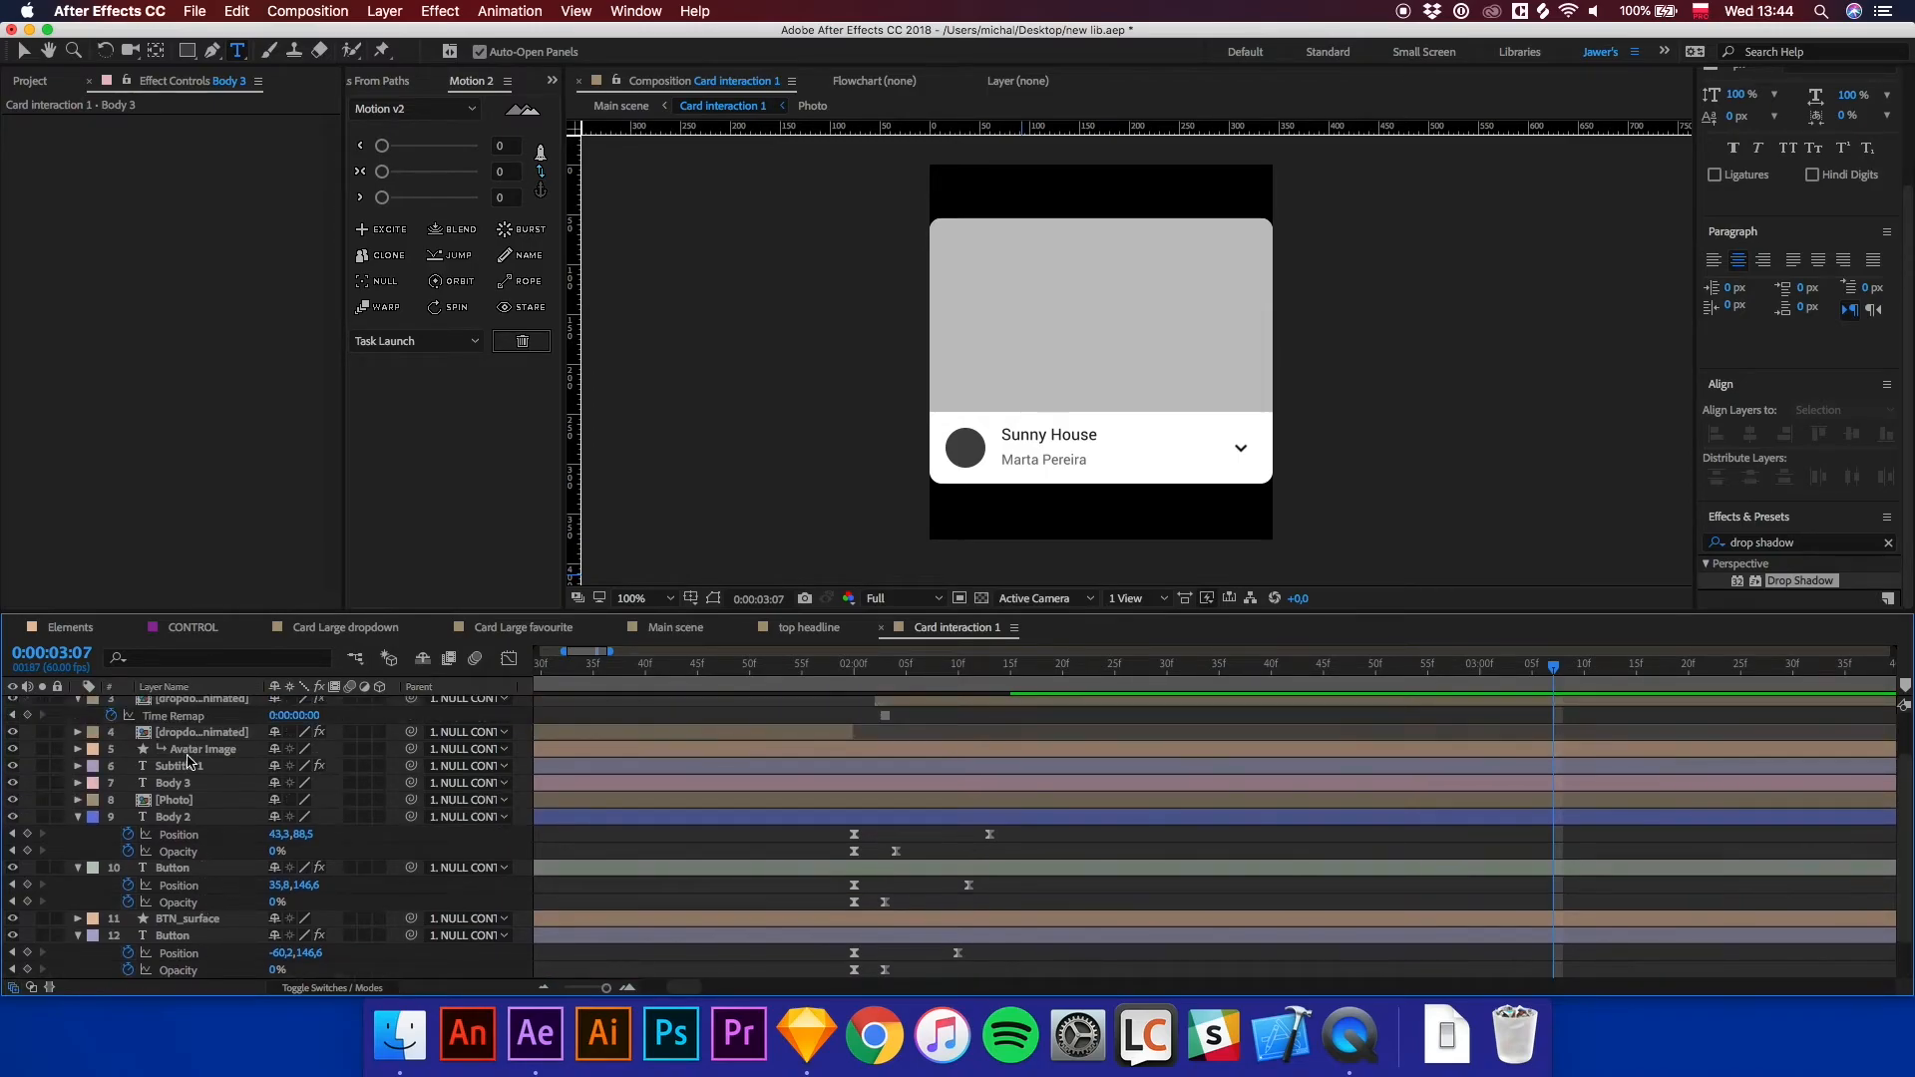
pyautogui.click(168, 800)
pyautogui.doubleClick(145, 803)
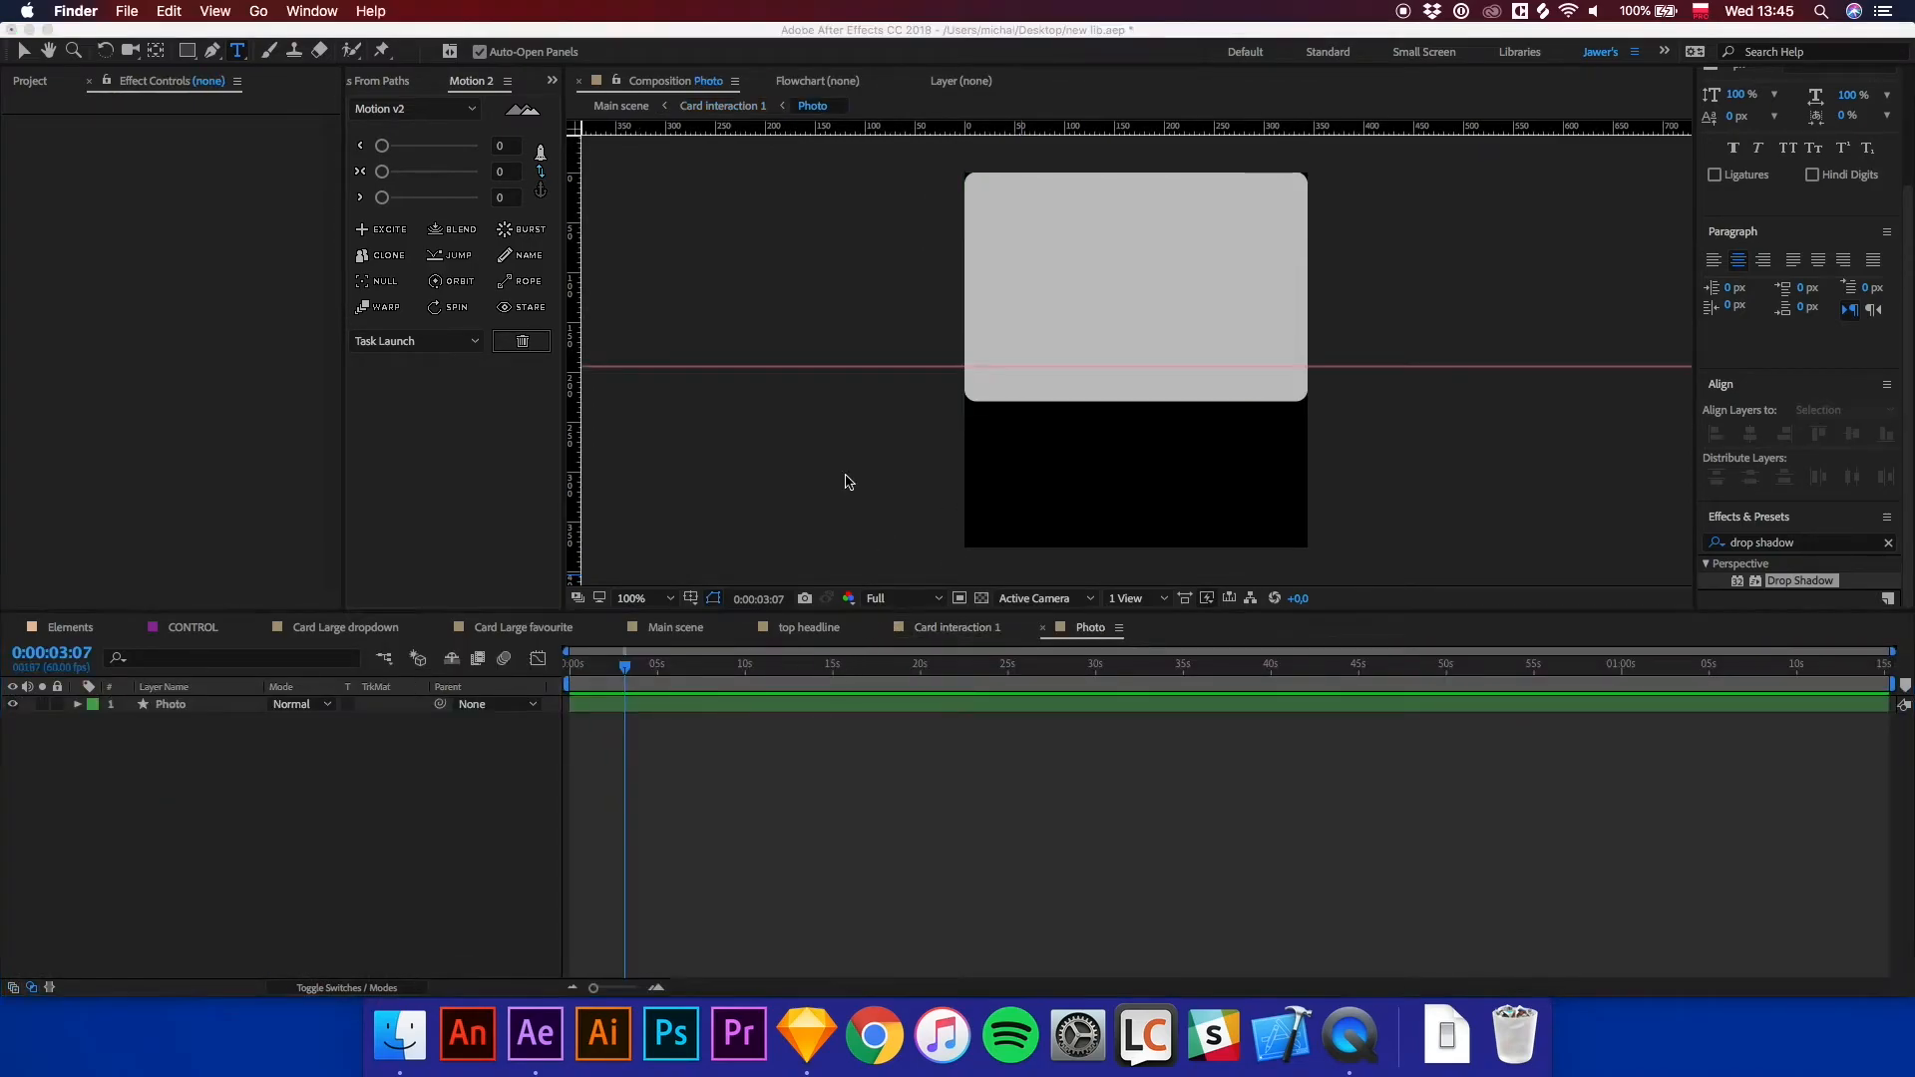
# Open the visuals gmaterial folder in Finder through Spotlight search.
pyautogui.press('super+space')
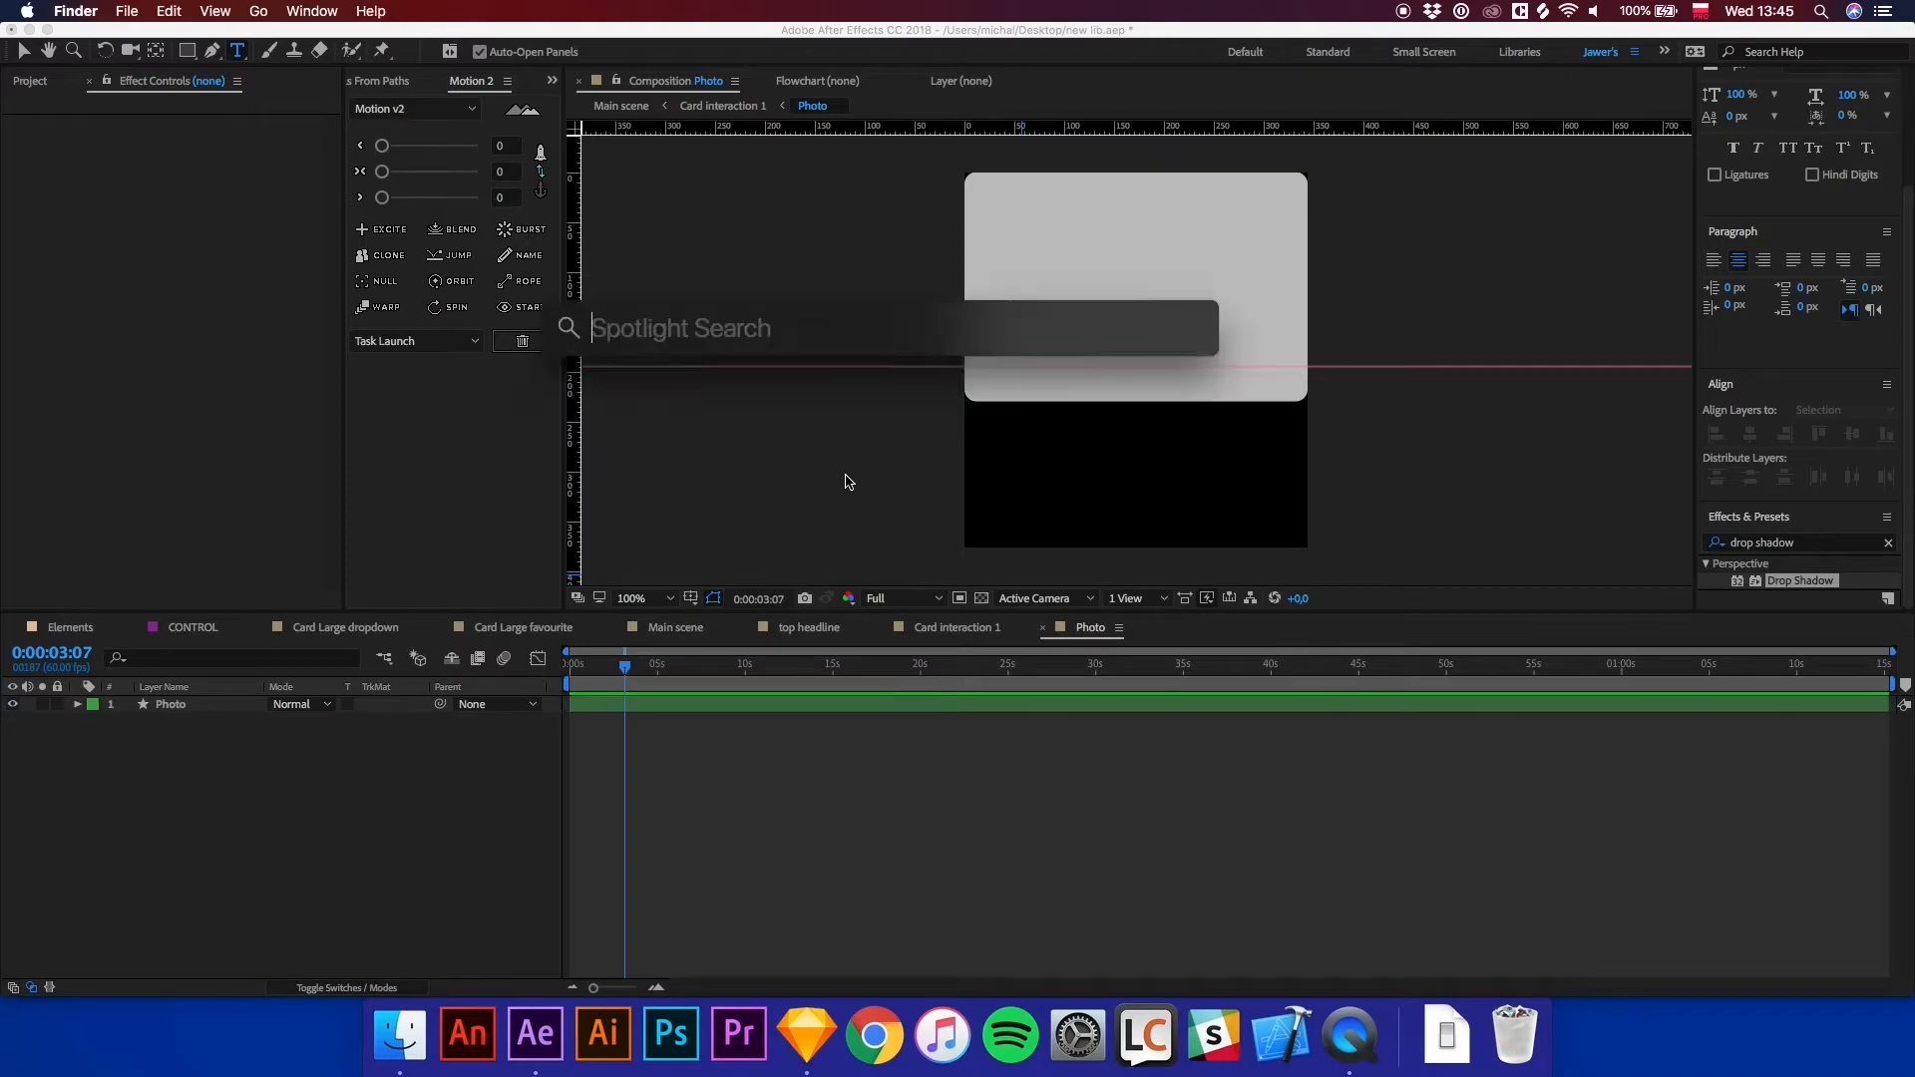
pyautogui.write('visuals')
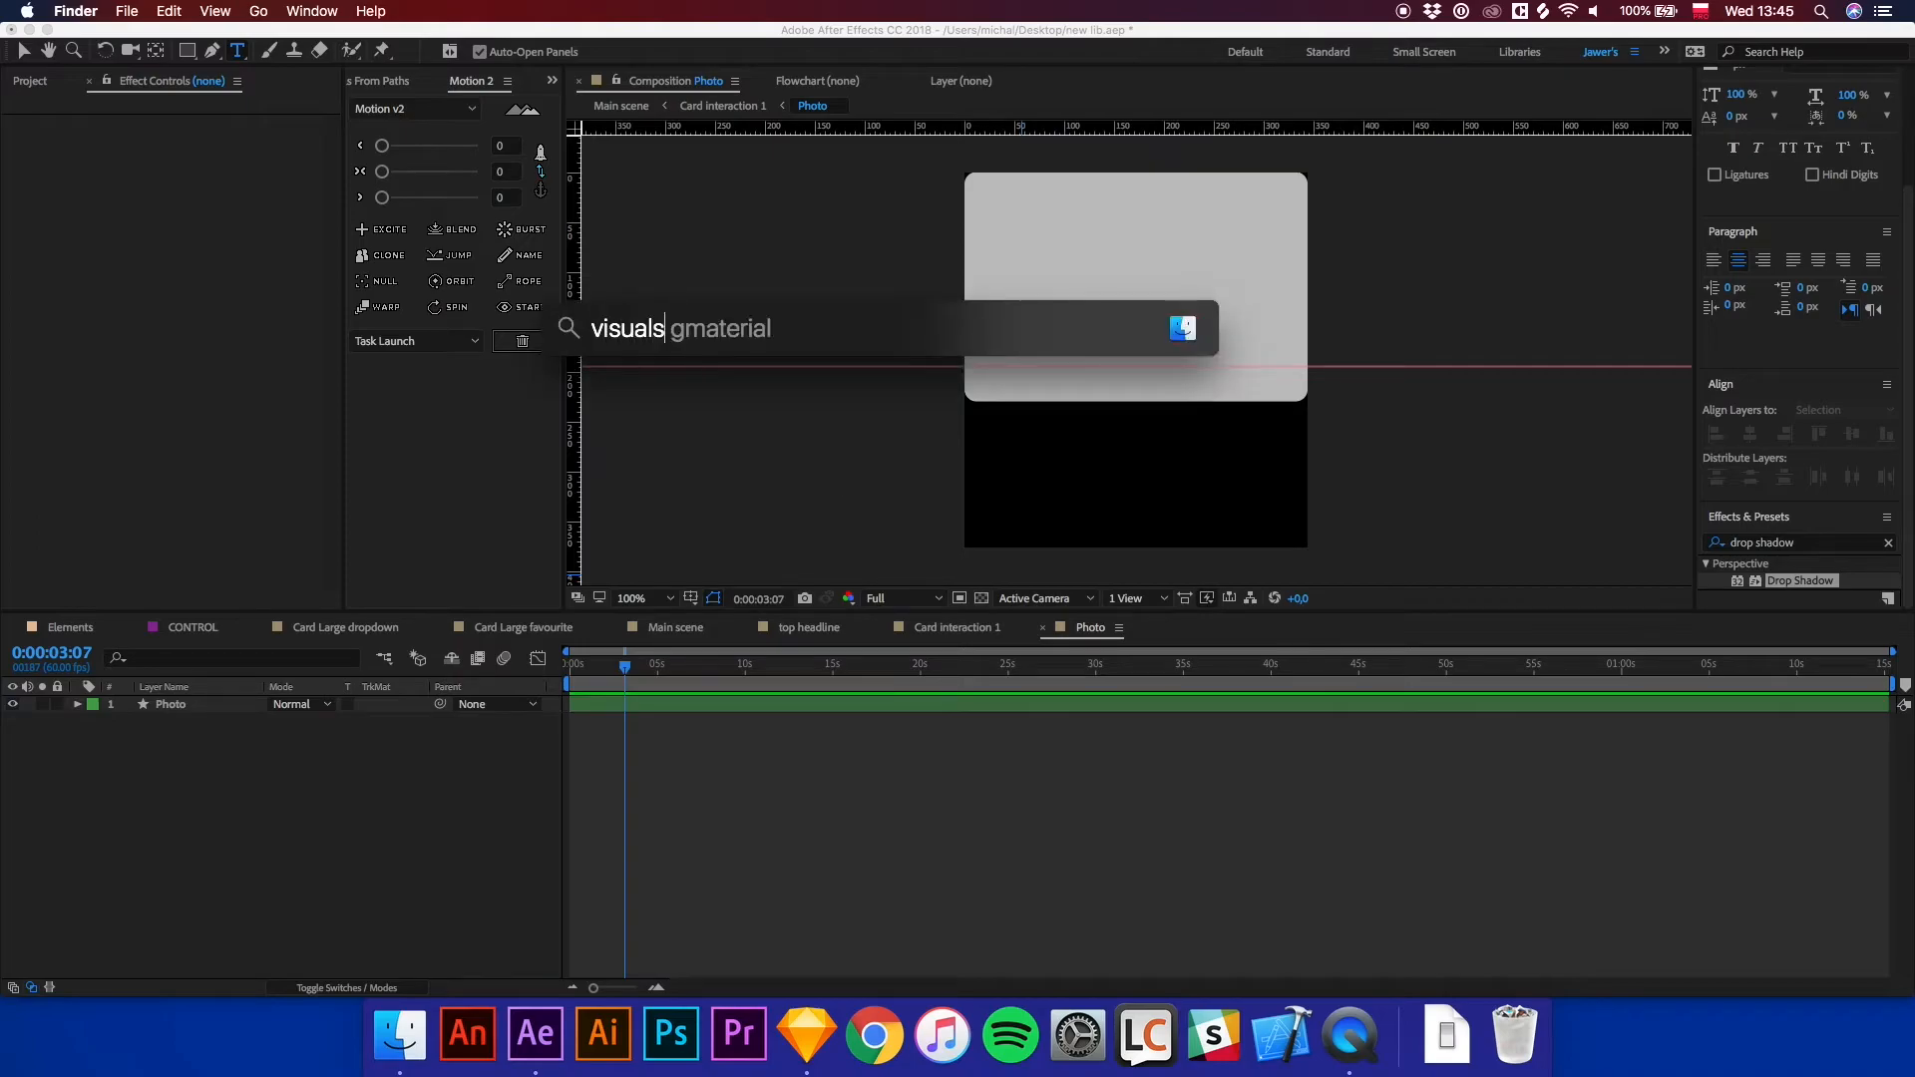
pyautogui.press('Return')
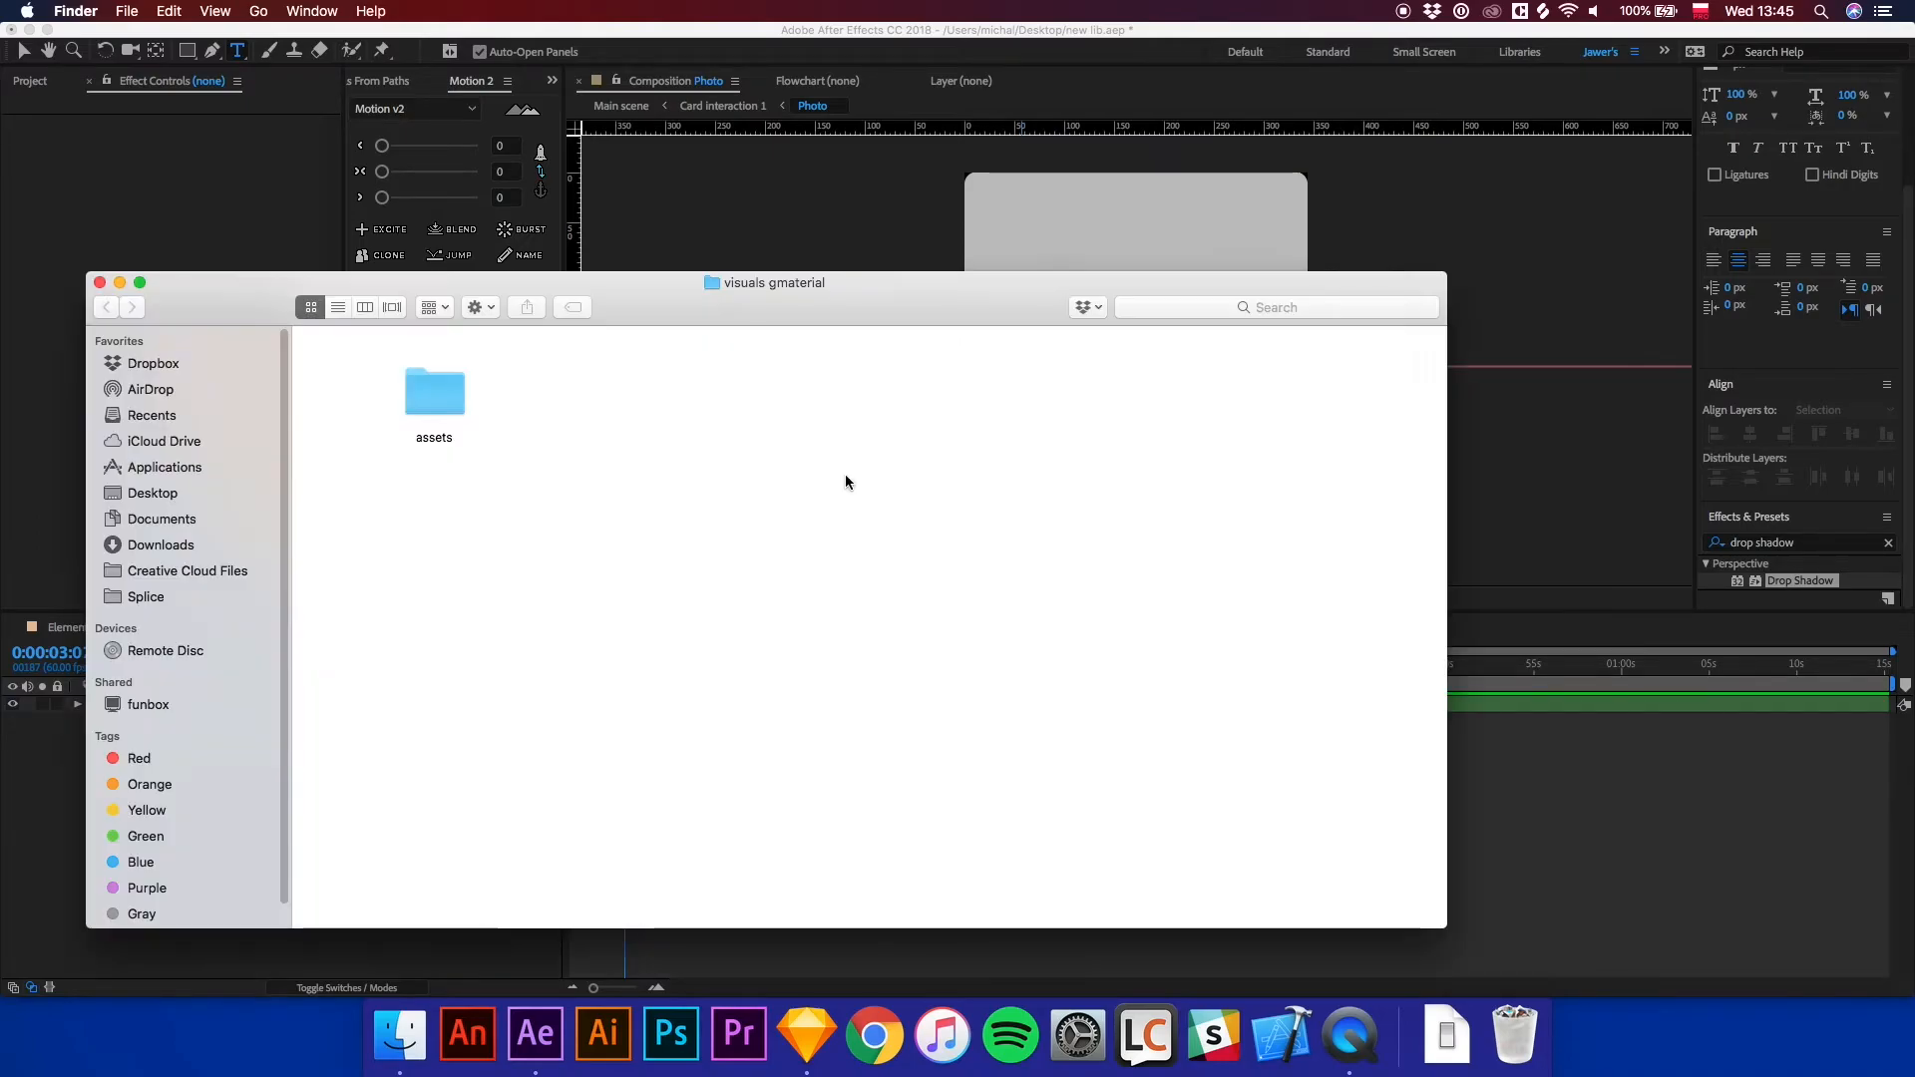
pyautogui.click(447, 402)
pyautogui.doubleClick(448, 402)
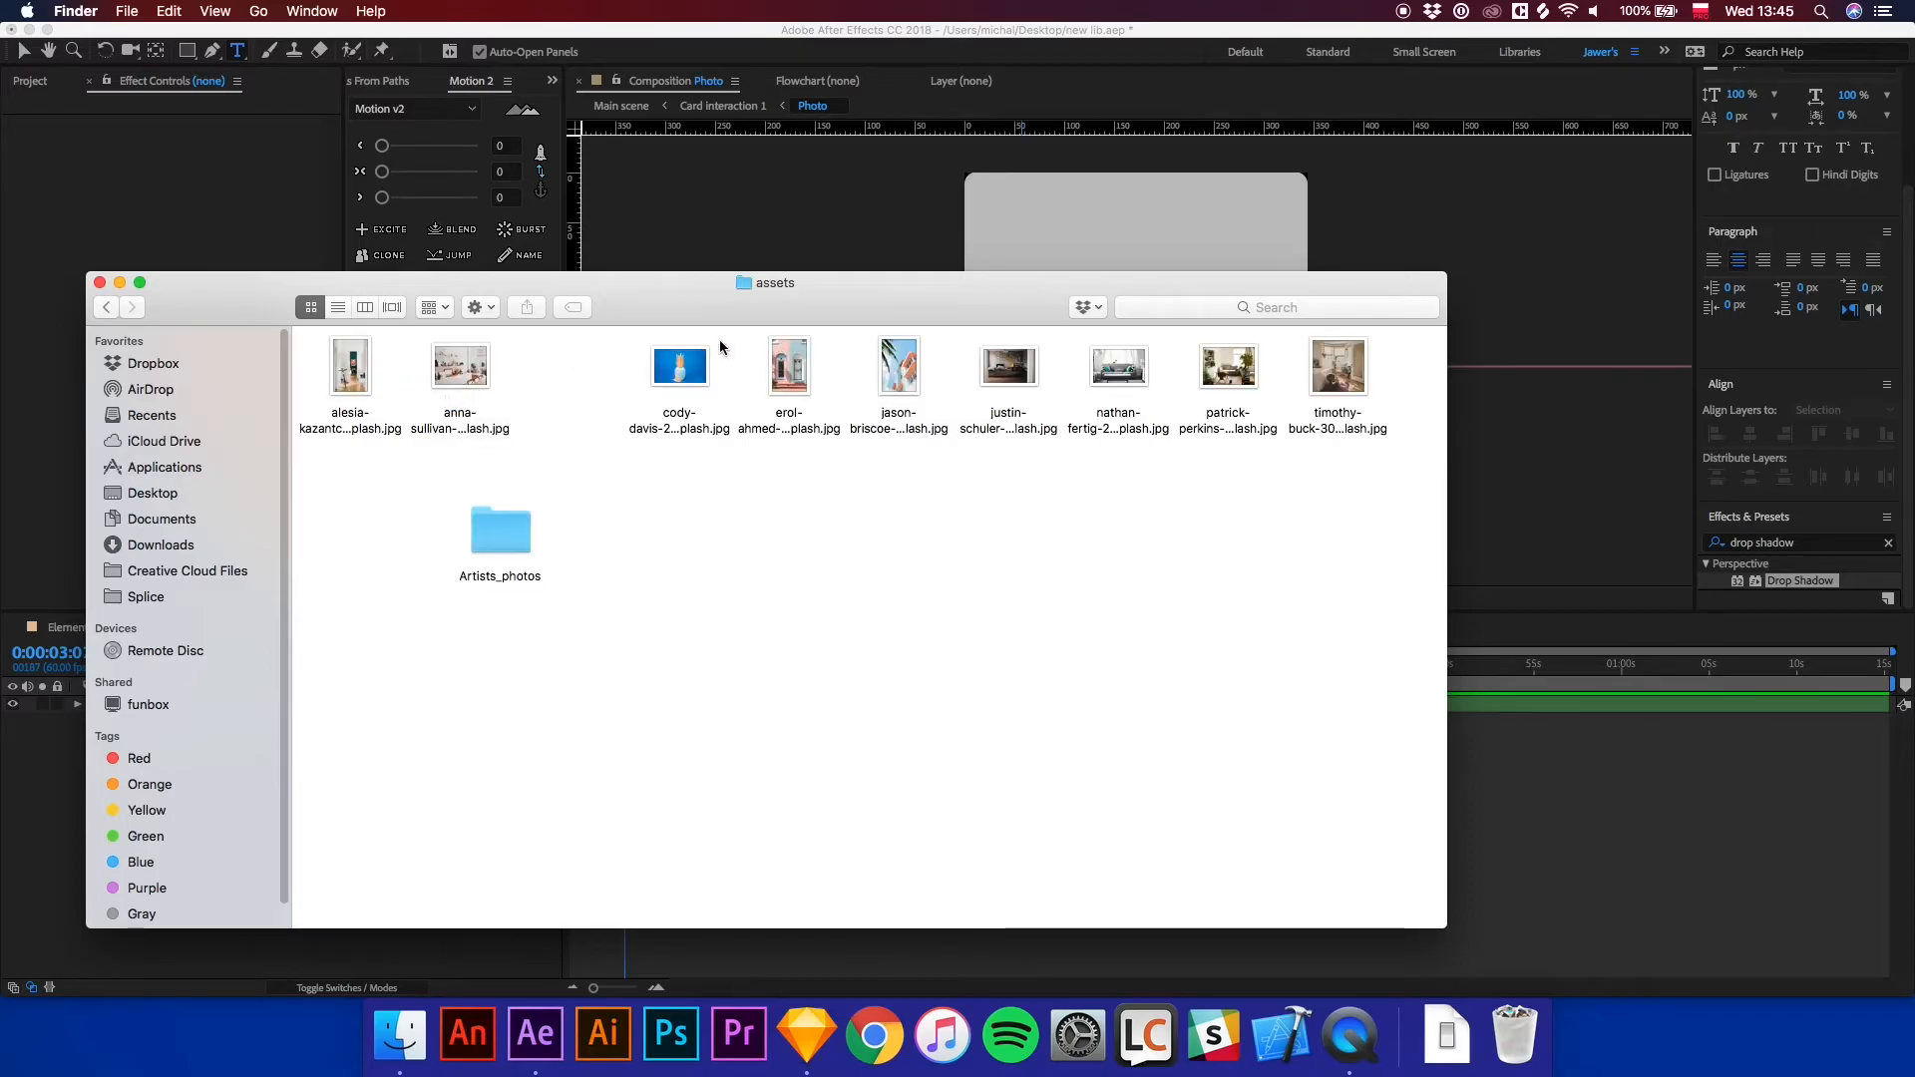
pyautogui.click(913, 404)
pyautogui.moveTo(914, 404); pyautogui.dragTo(1383, 716)
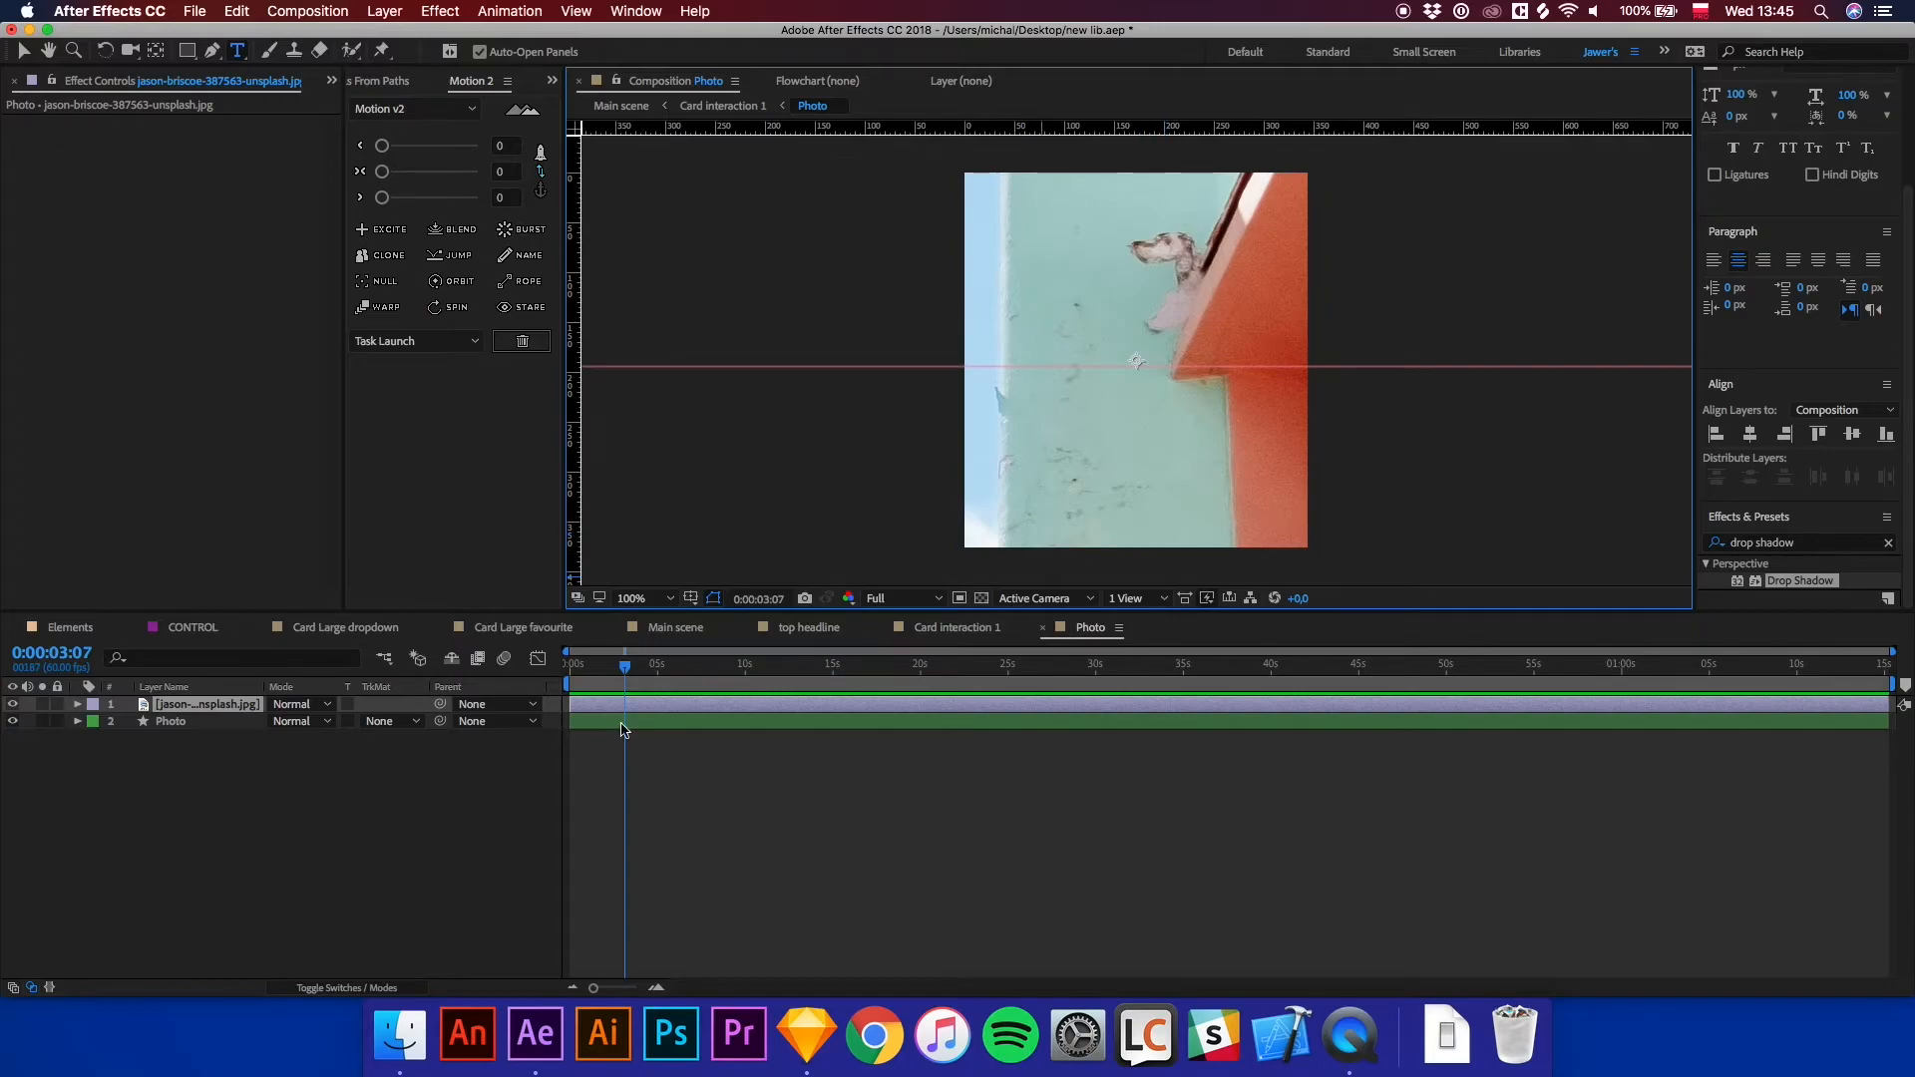
# Set the jason-briscoe photo layer's scale to 10%.
pyautogui.press('s')
pyautogui.click(332, 722)
pyautogui.write('20')
pyautogui.press('Return')
pyautogui.click(324, 721)
pyautogui.write('10')
pyautogui.press('Return')
pyautogui.hotkey('shift', 'Up')
pyautogui.hotkey('shift', 'Up')
pyautogui.hotkey('shift', 'Up')
pyautogui.hotkey('shift', 'Up')
pyautogui.hotkey('shift', 'Up')
pyautogui.hotkey('shift', 'Up')
pyautogui.hotkey('shift', 'Up')
pyautogui.hotkey('shift', 'Up')
pyautogui.hotkey('shift', 'Up')
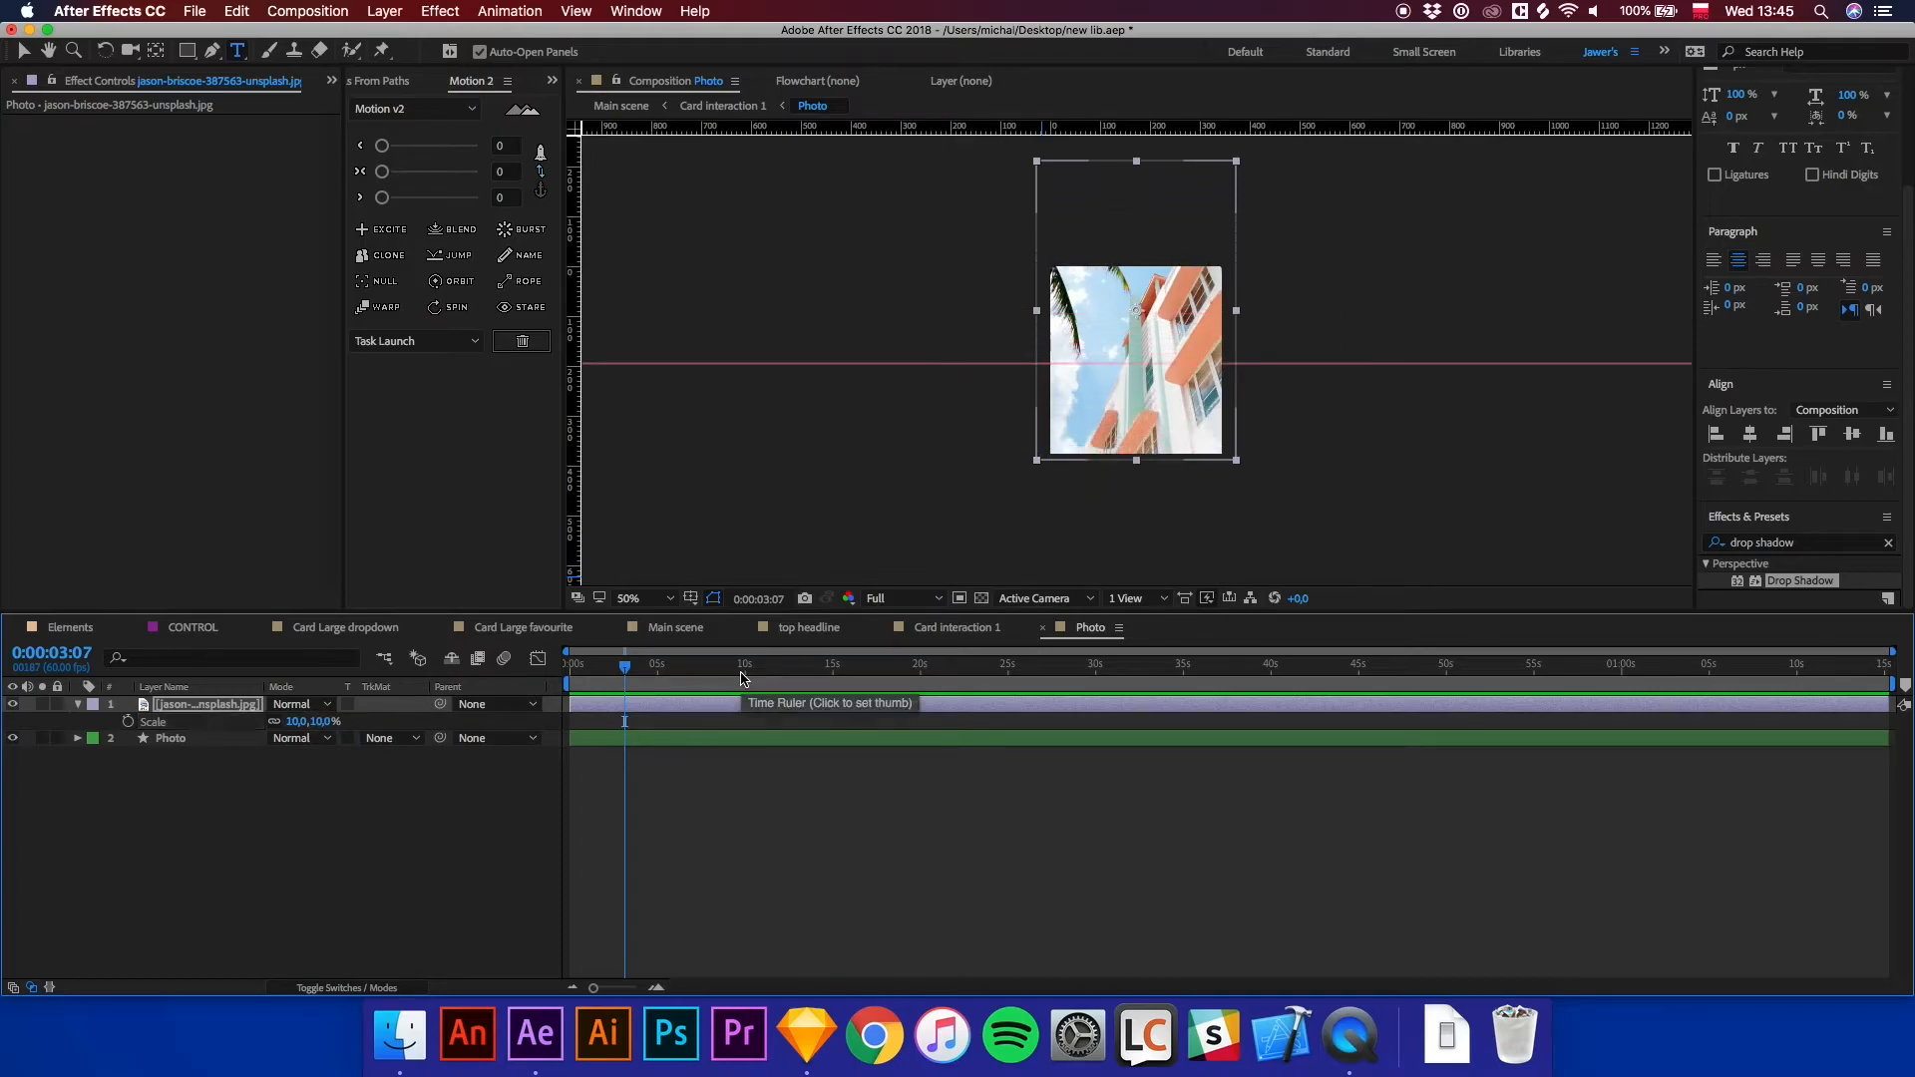
pyautogui.hotkey('shift', 'Down')
pyautogui.hotkey('shift', 'Down')
pyautogui.hotkey('shift', 'Down')
pyautogui.hotkey('shift', 'Down')
pyautogui.hotkey('shift', 'Down')
pyautogui.hotkey('shift', 'Down')
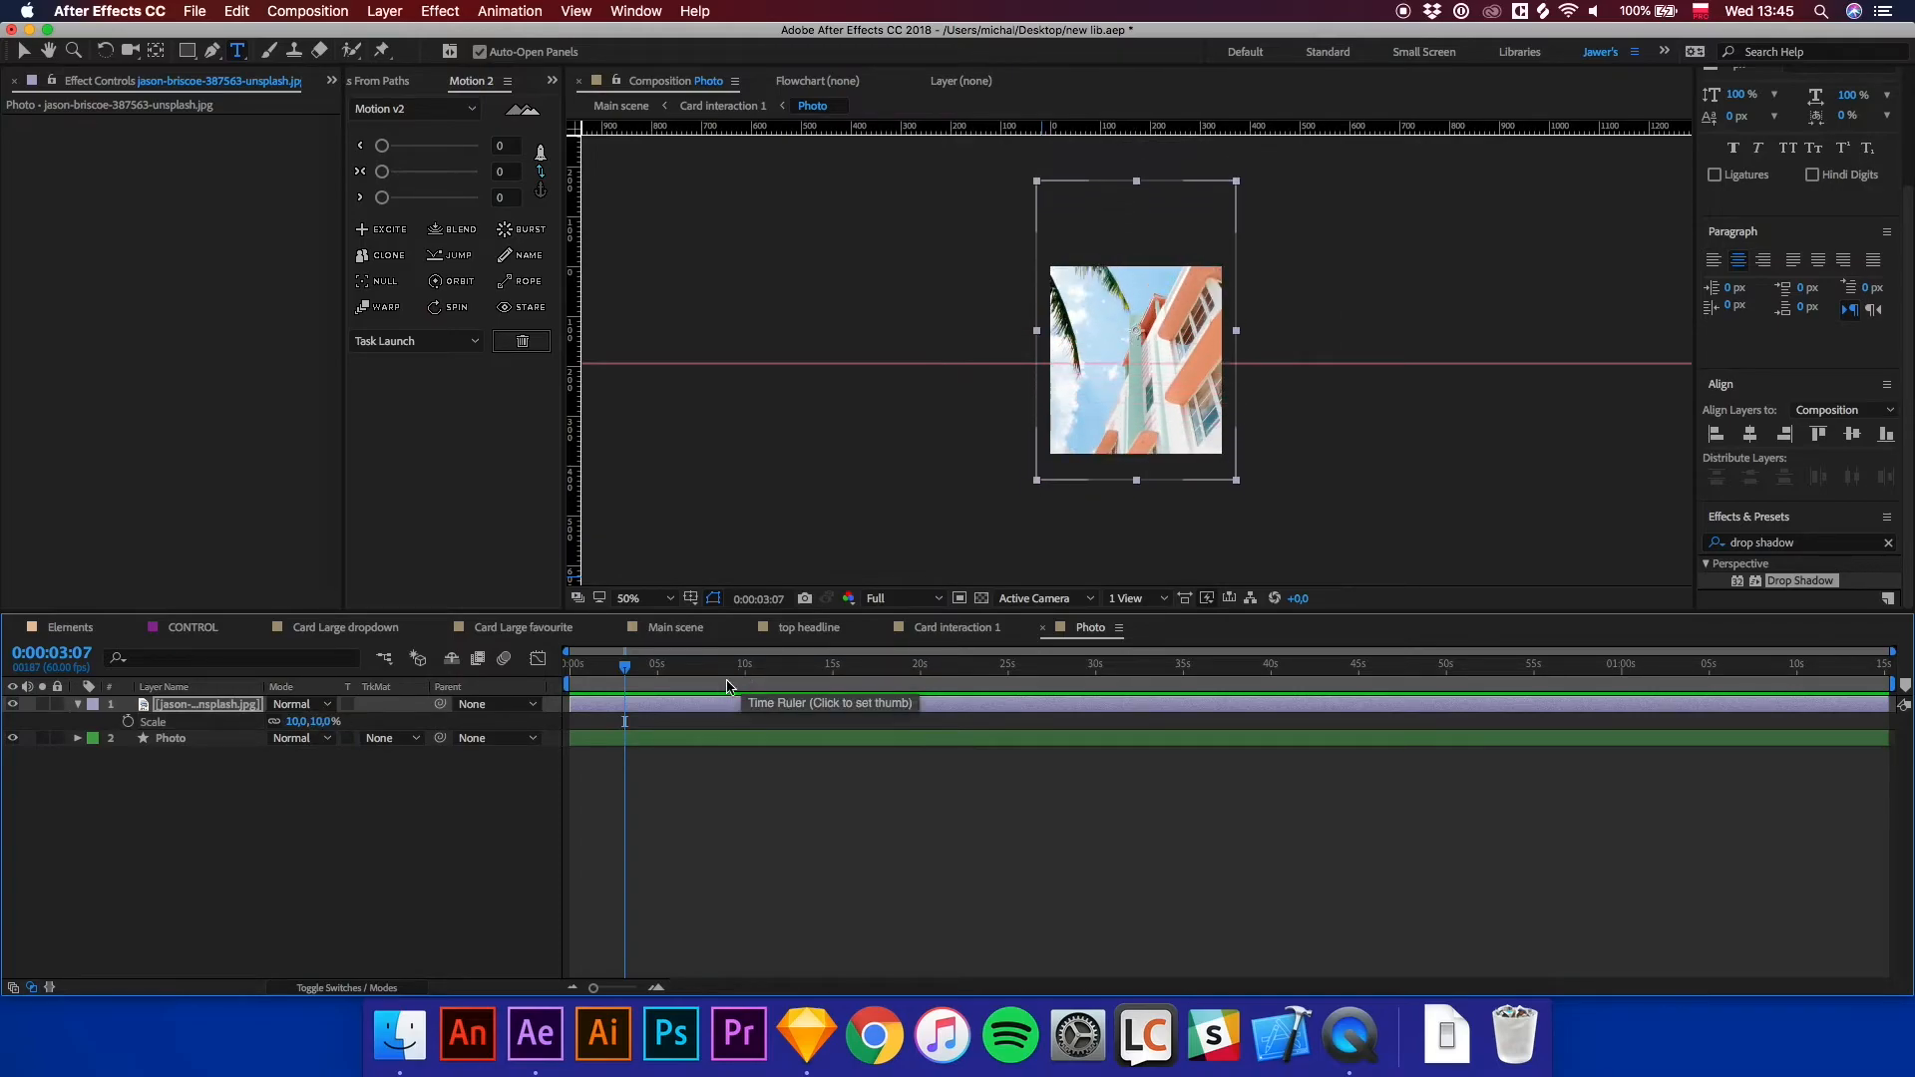
# Move the photo layer beneath the Photo layer and set its track matte to Alpha Matte "Photo".
pyautogui.moveTo(205, 704); pyautogui.dragTo(326, 746)
pyautogui.click(401, 722)
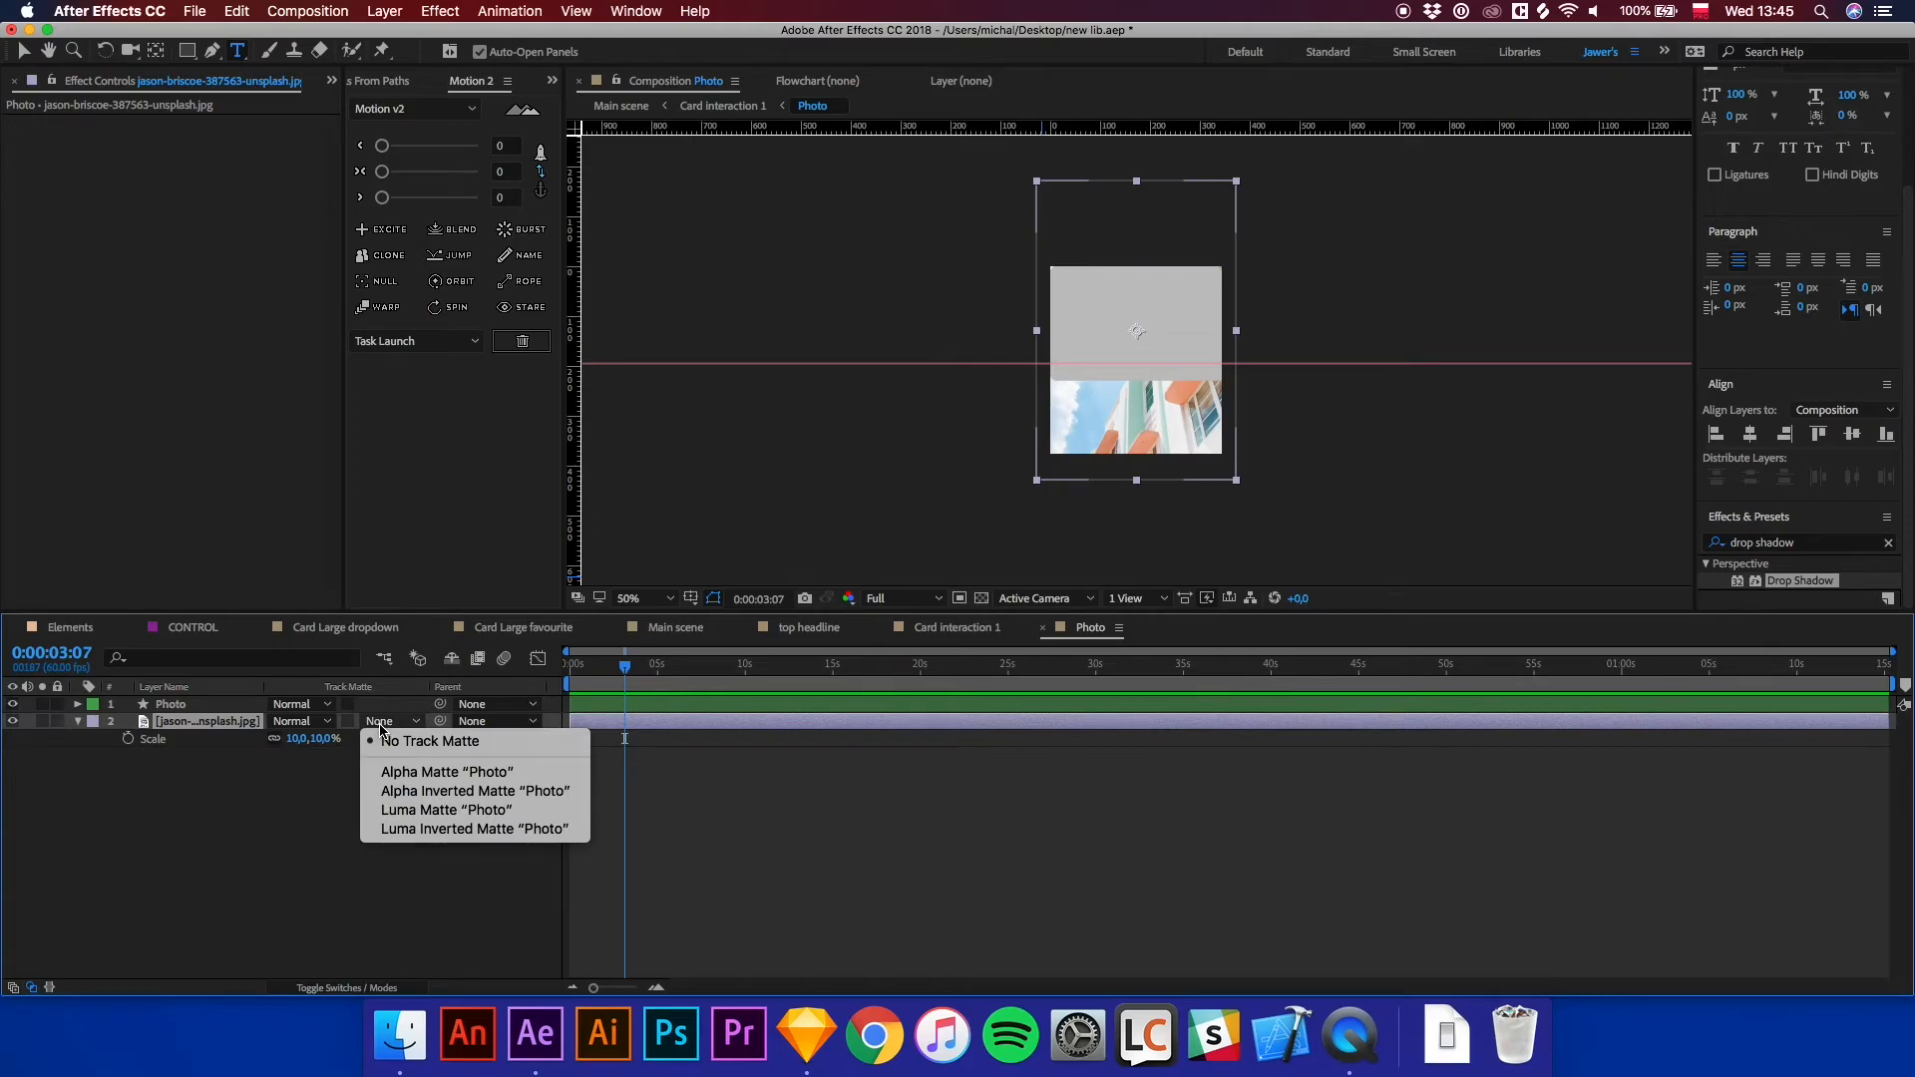
pyautogui.click(426, 770)
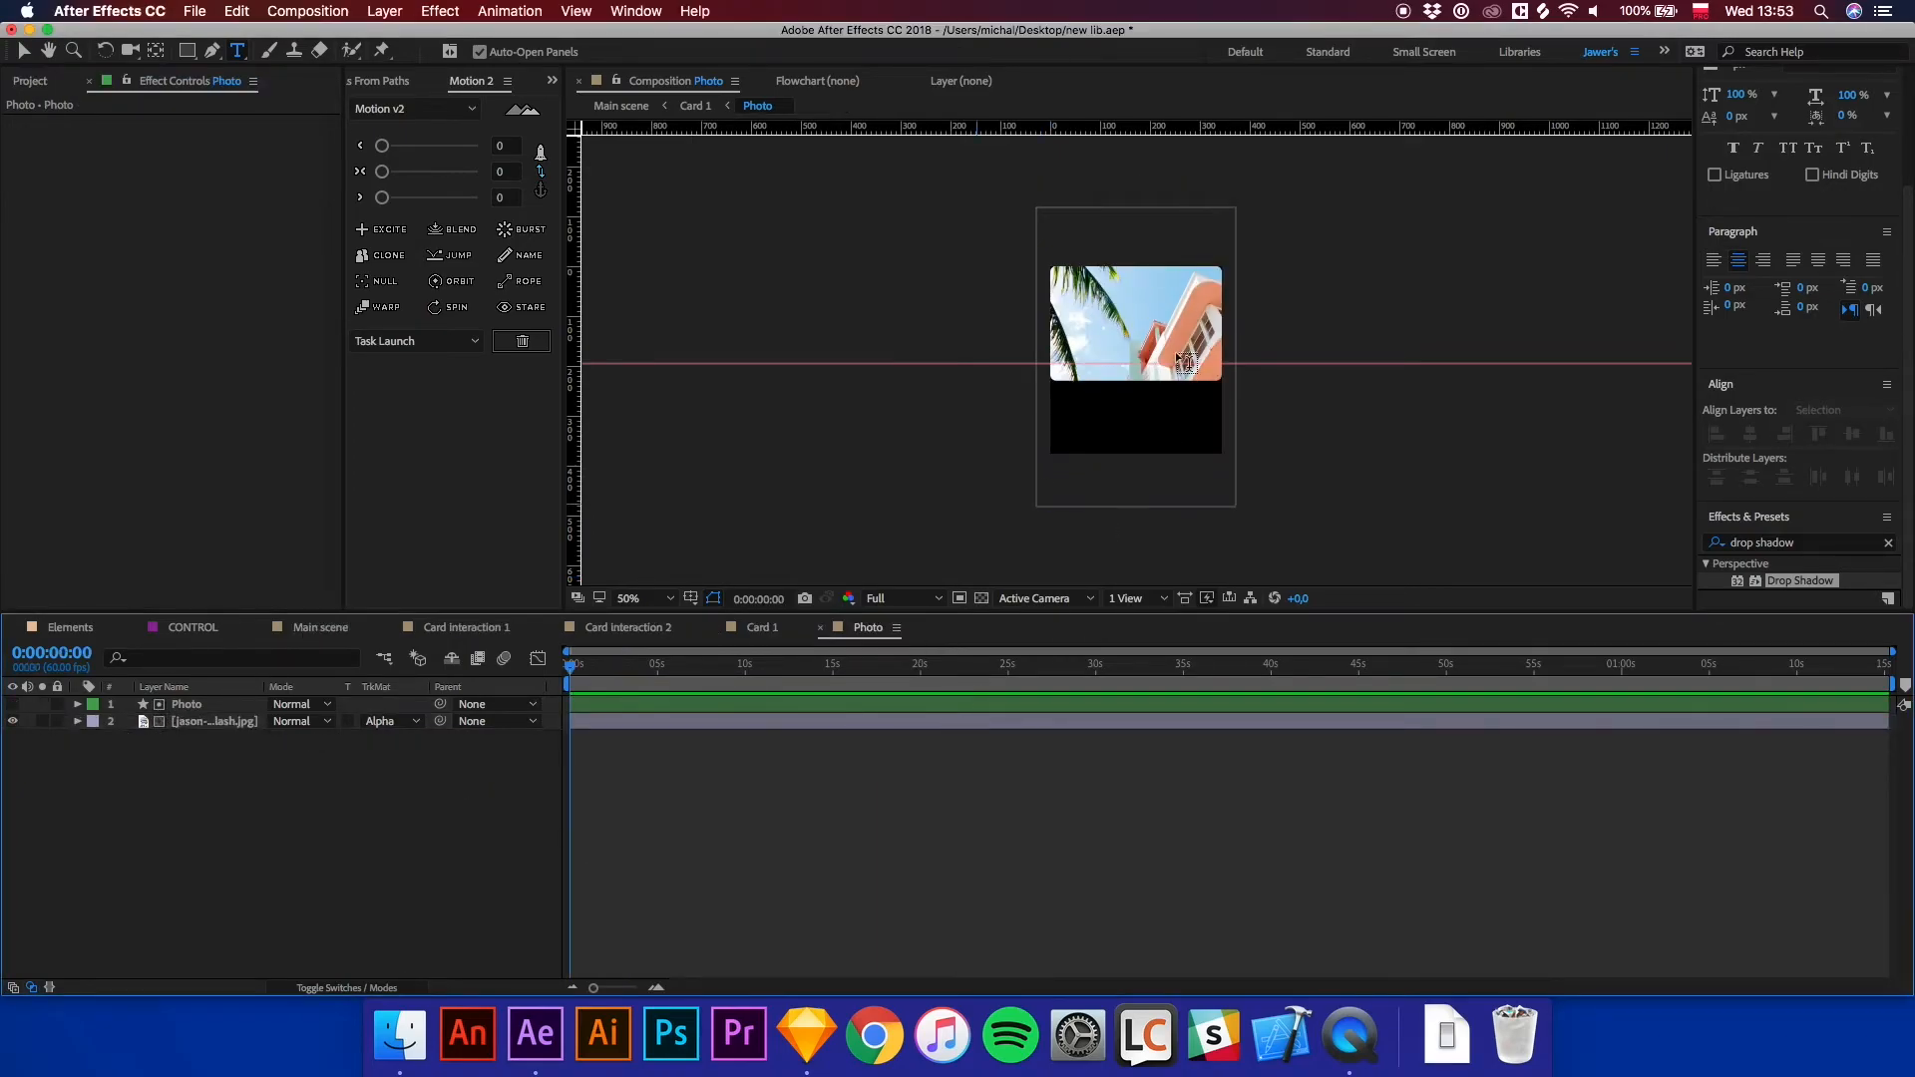
# Switch to the Main scene and play through the card animation to check the new photo.
pyautogui.press('v')
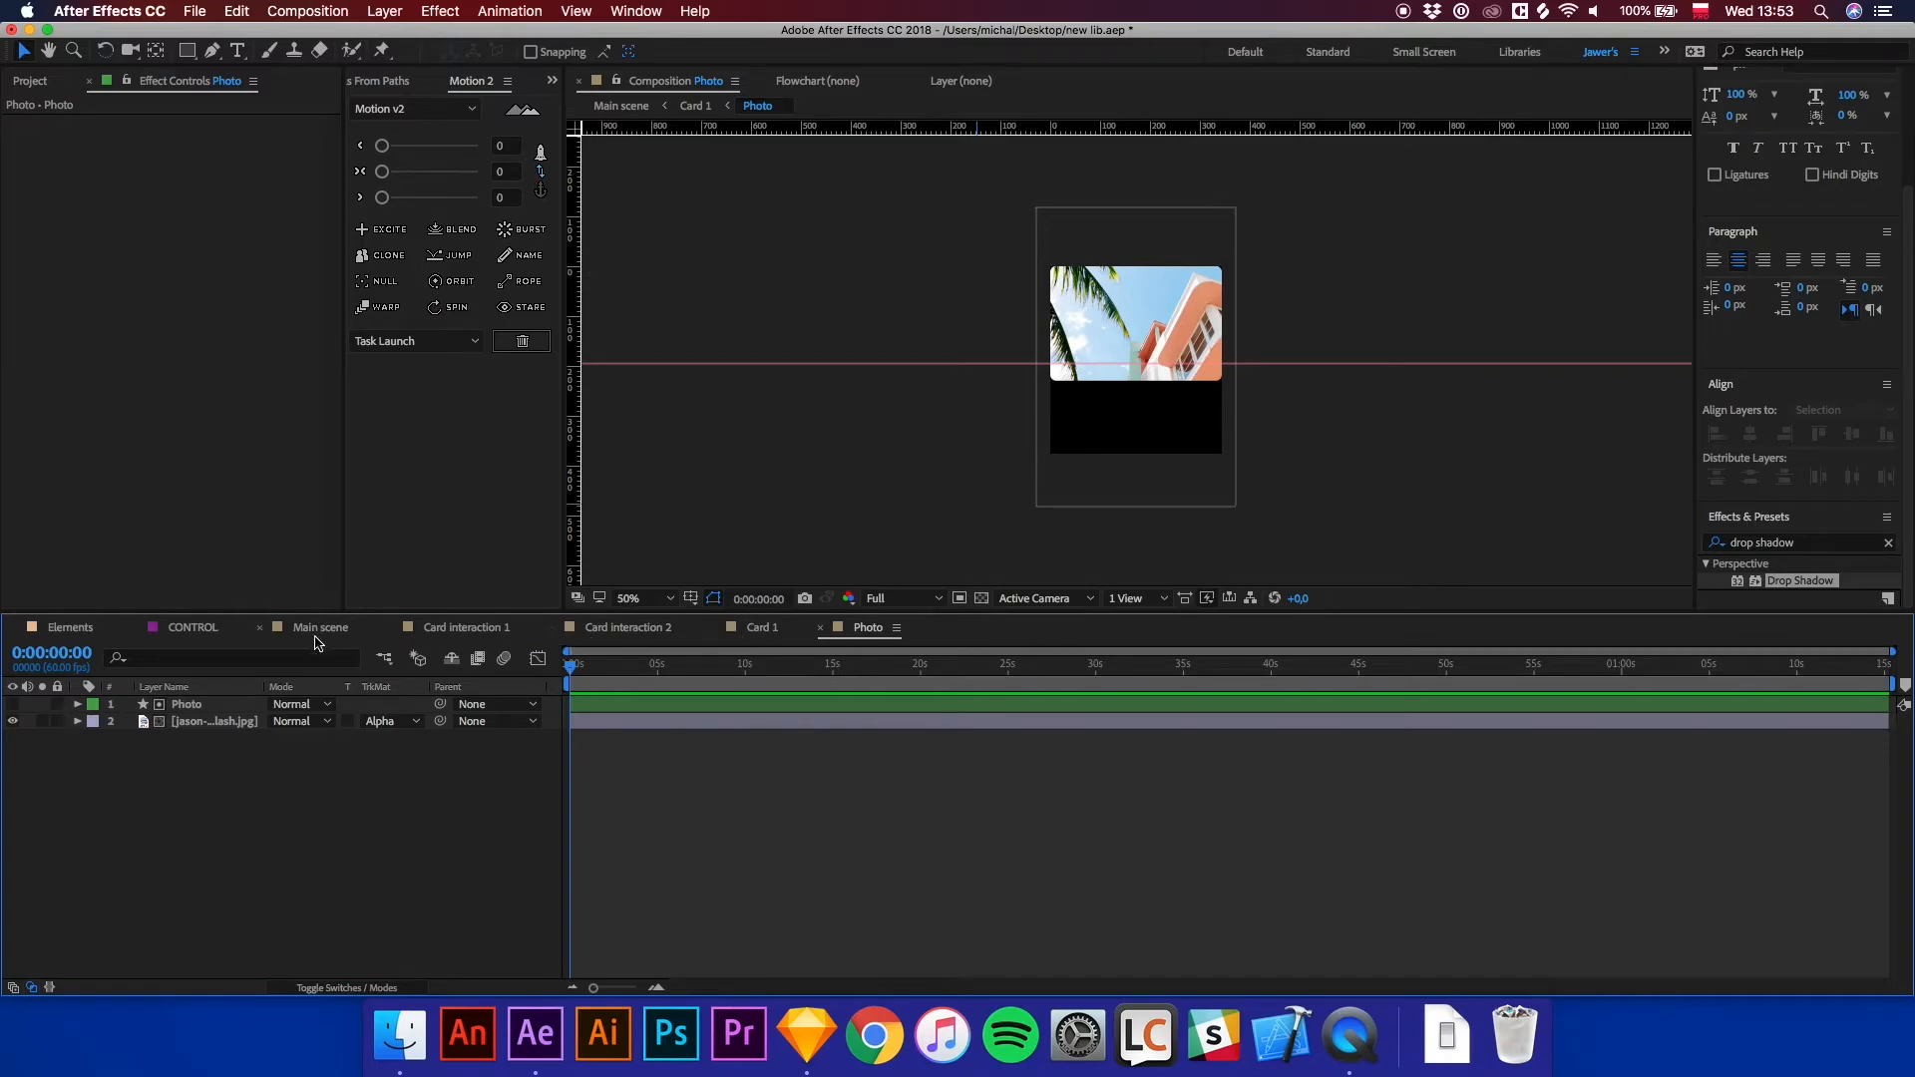
pyautogui.click(316, 637)
pyautogui.press('.')
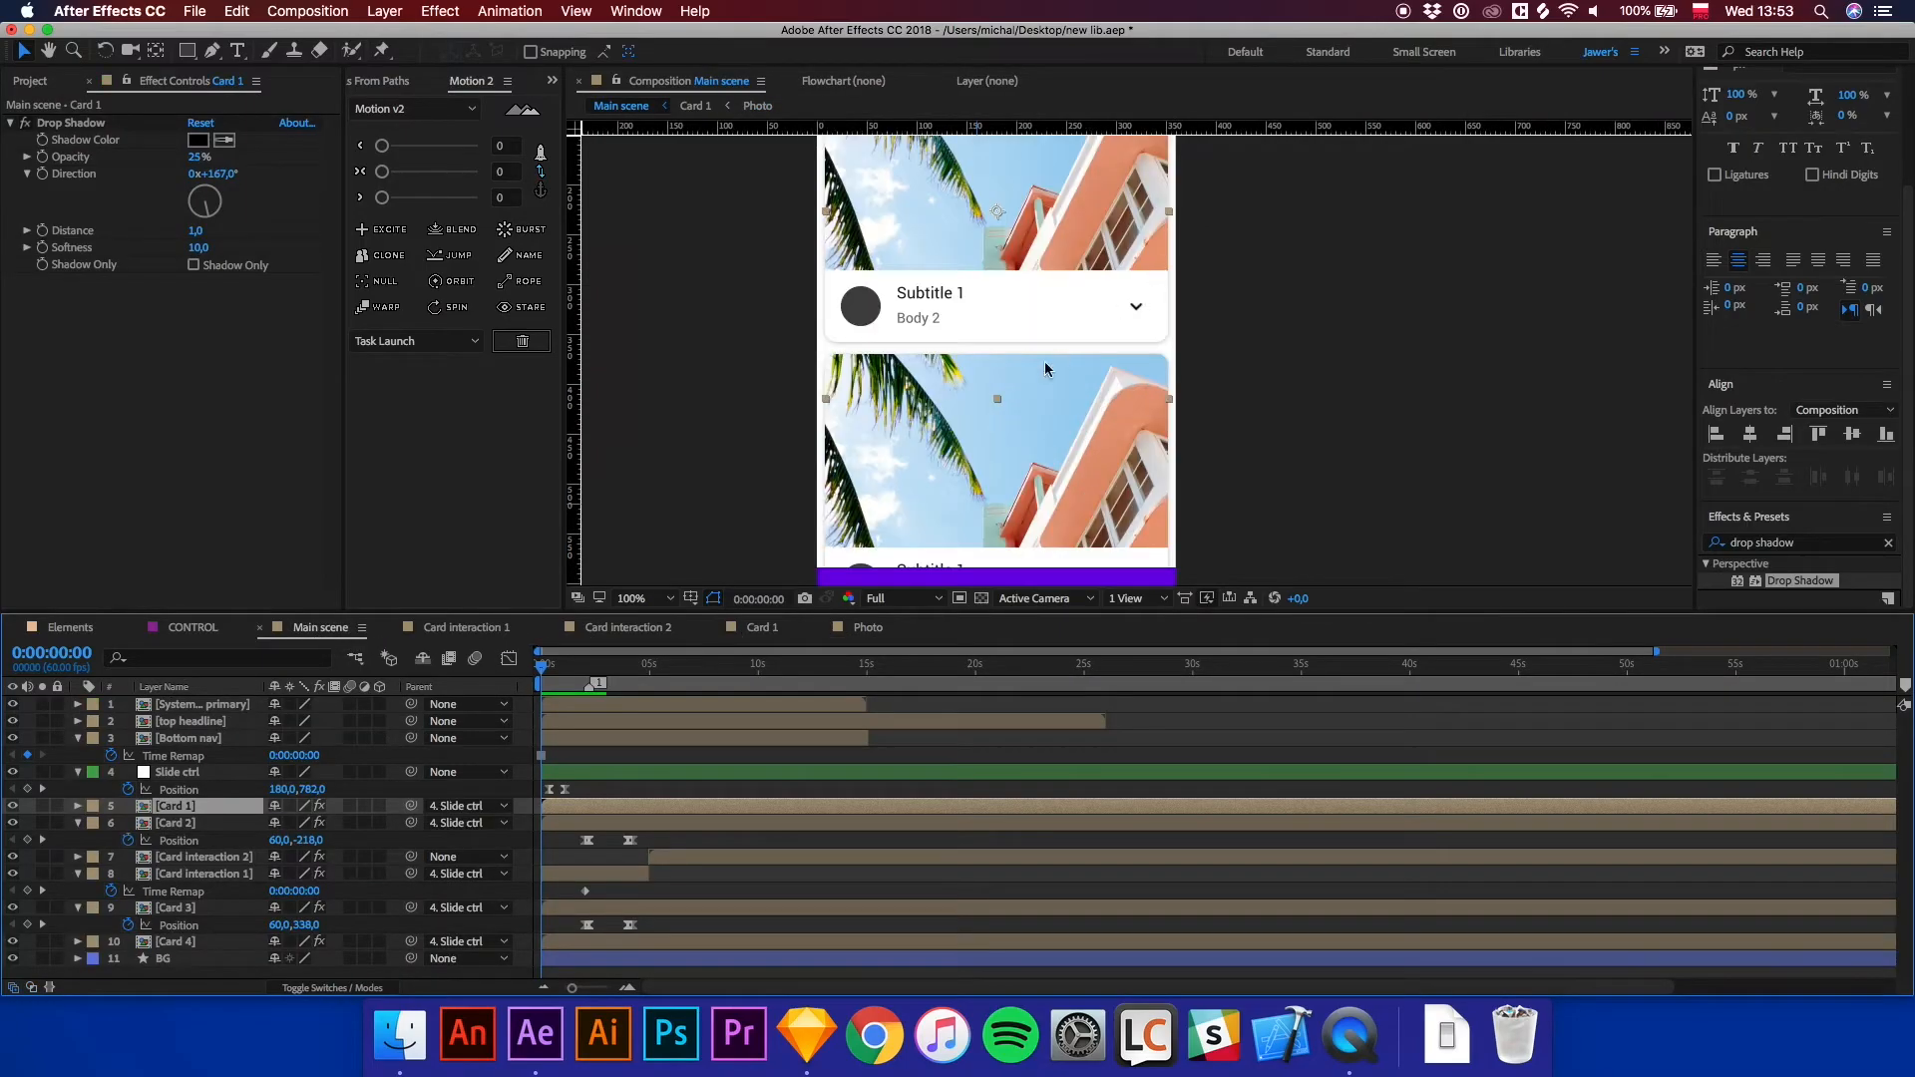
pyautogui.press('space')
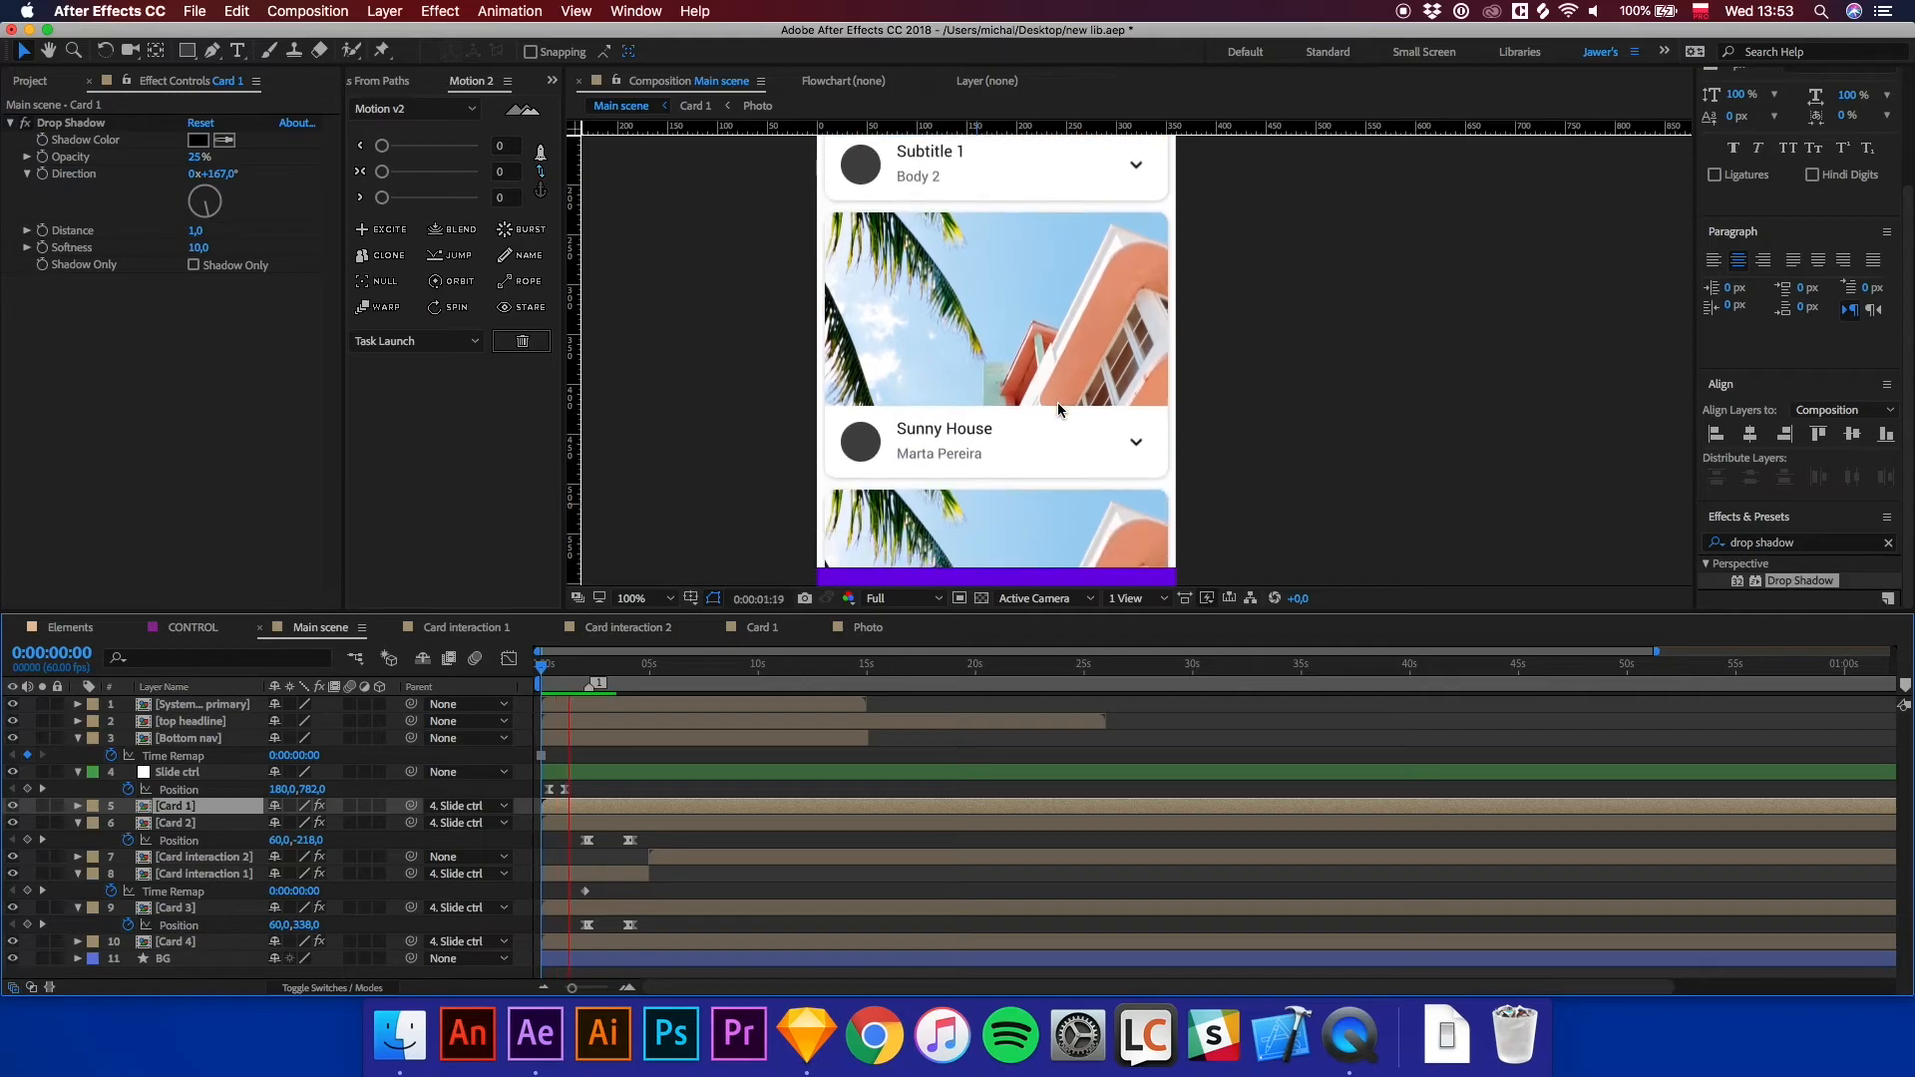
pyautogui.press(',')
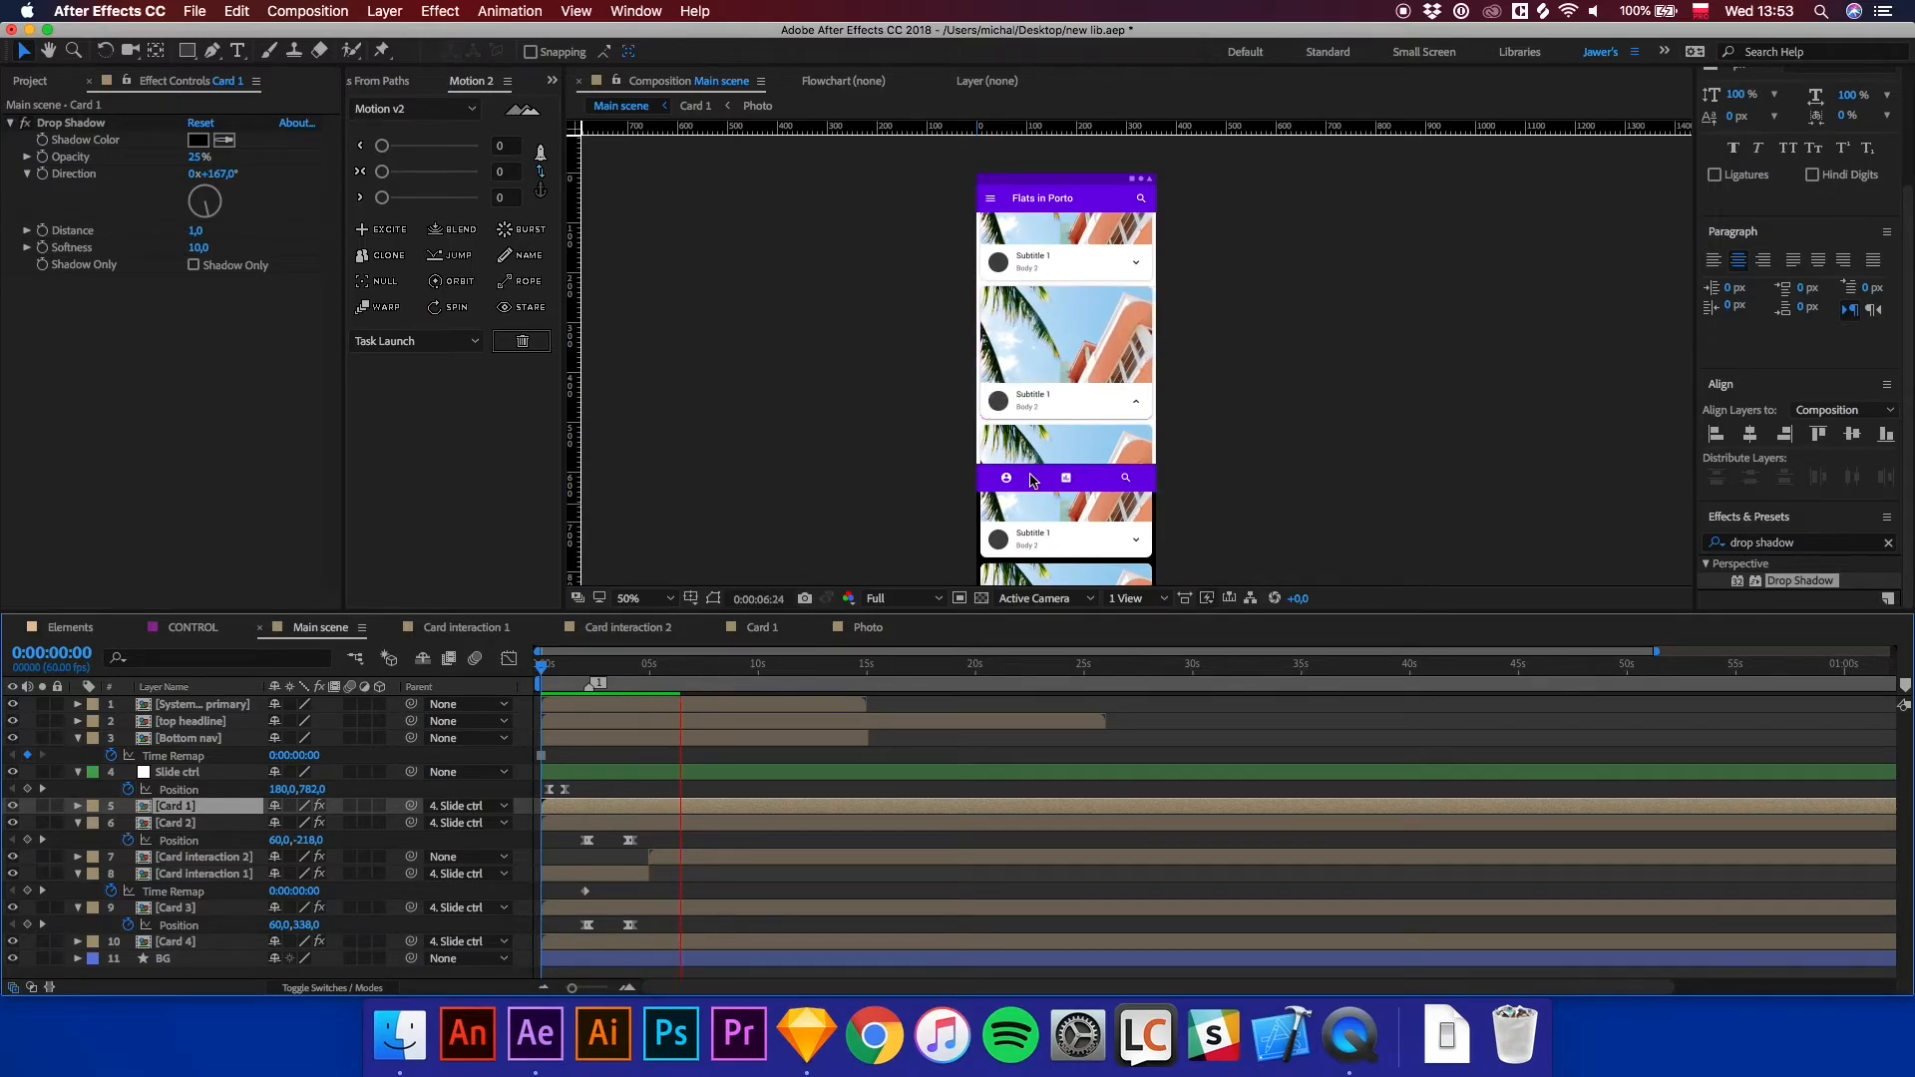
pyautogui.moveTo(612, 674); pyautogui.dragTo(690, 702)
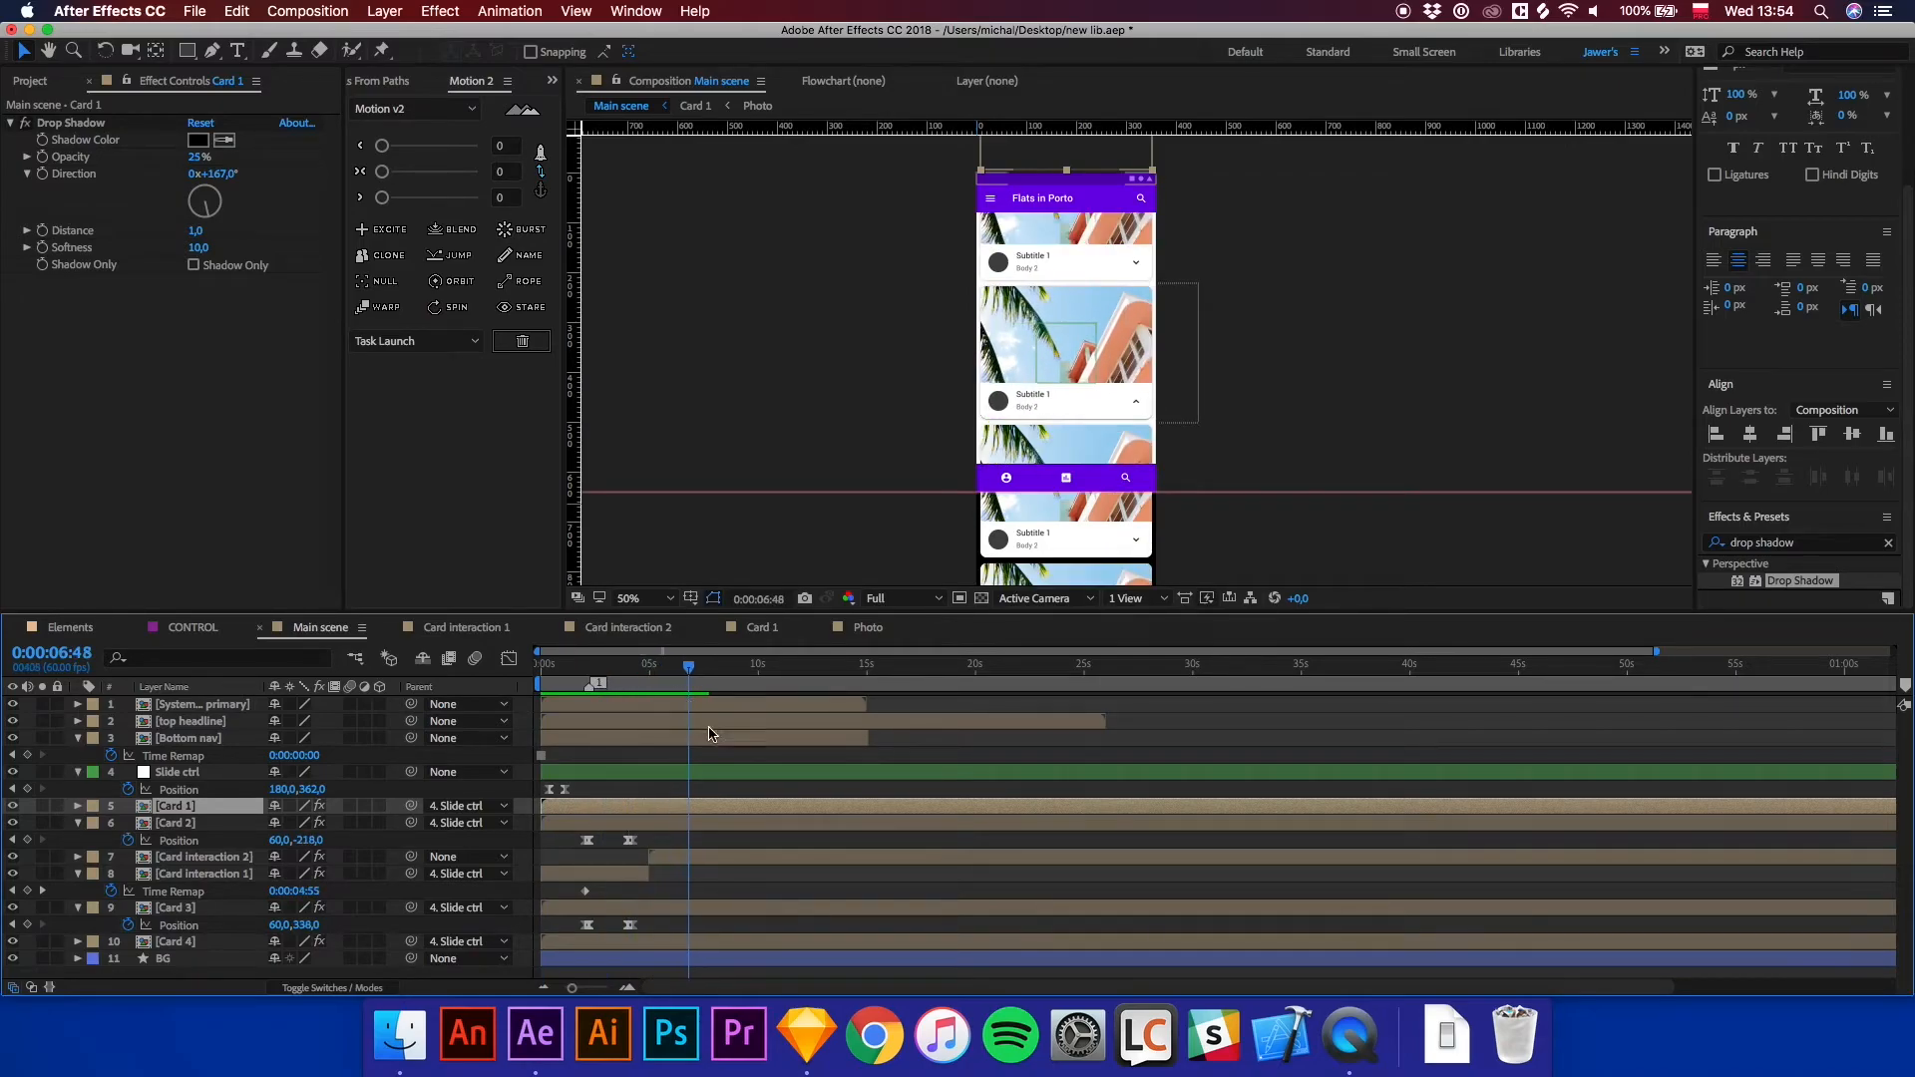
# Open the Card interaction 2 precomposition and change its Subtitle 1 text to Sunny House.
pyautogui.click(696, 863)
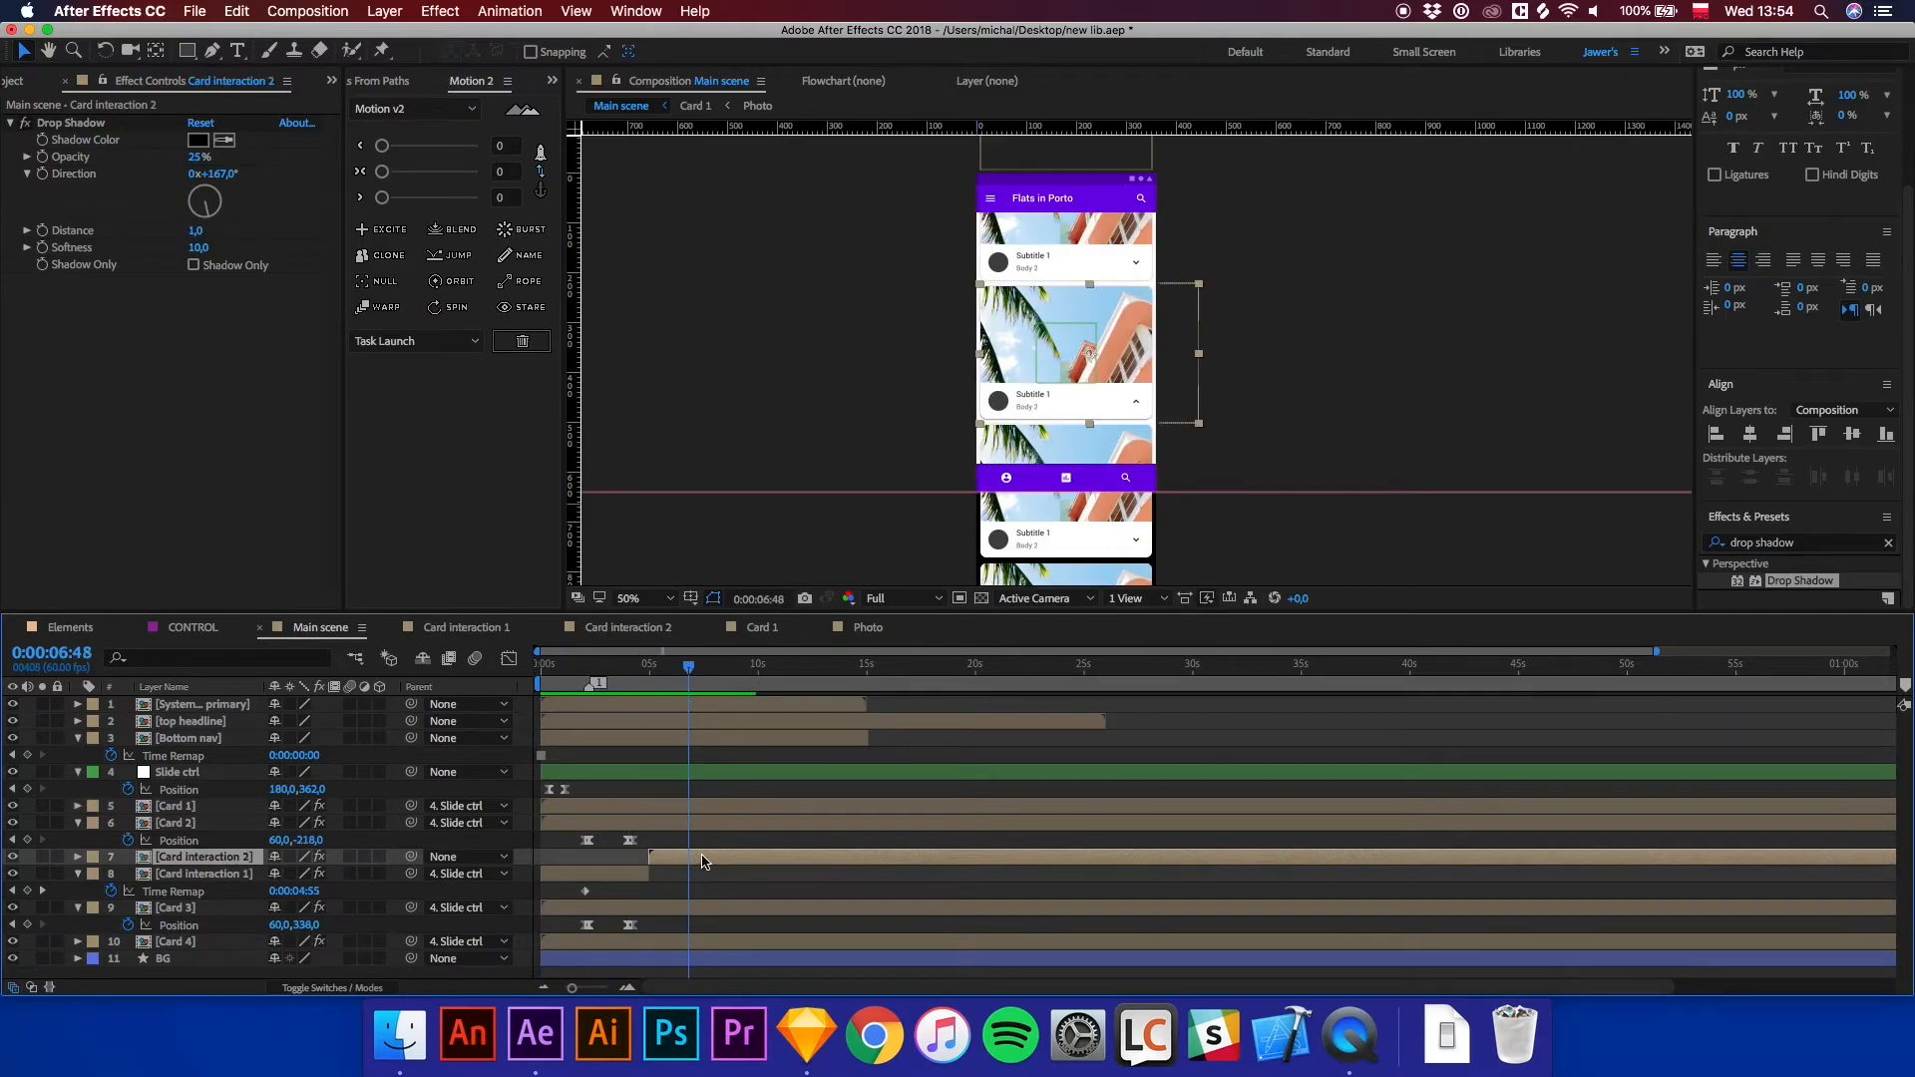
pyautogui.doubleClick(702, 862)
pyautogui.click(1061, 397)
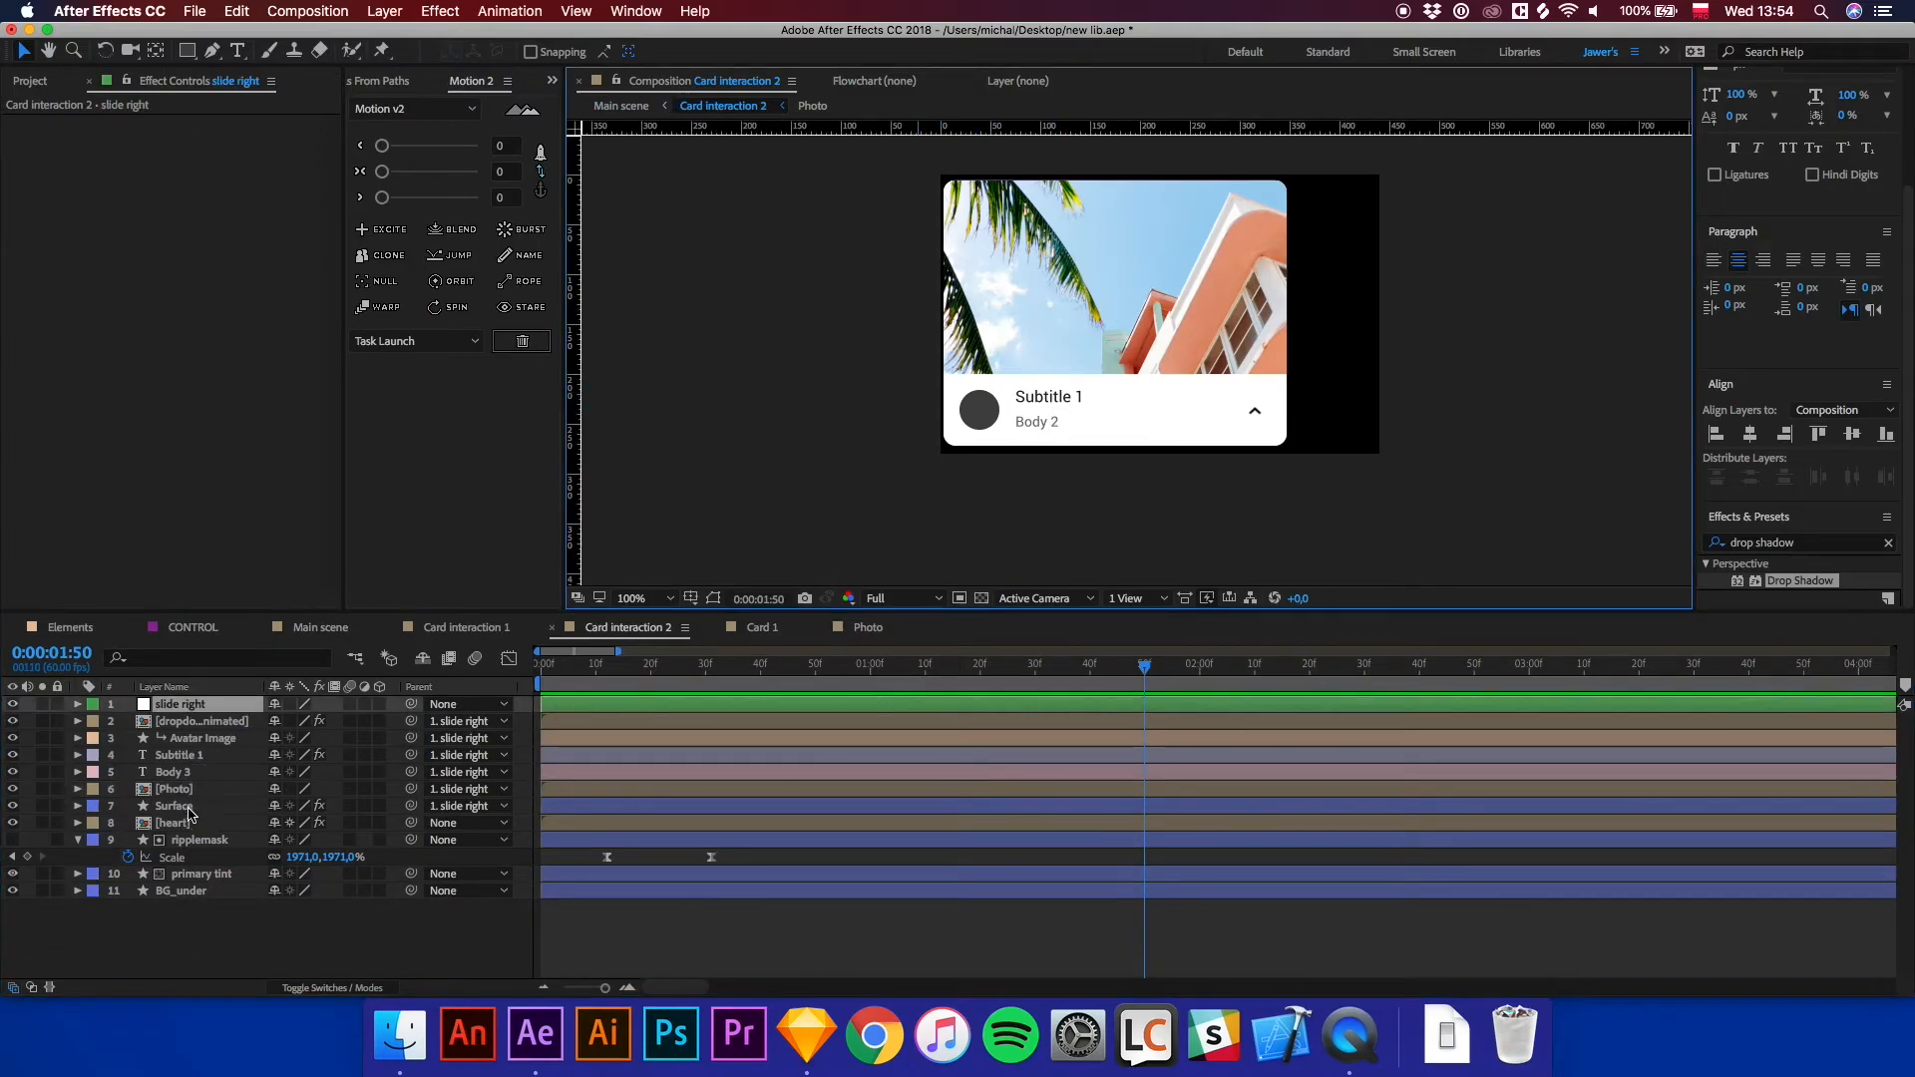
pyautogui.click(202, 758)
pyautogui.doubleClick(190, 763)
pyautogui.write('Sunny house')
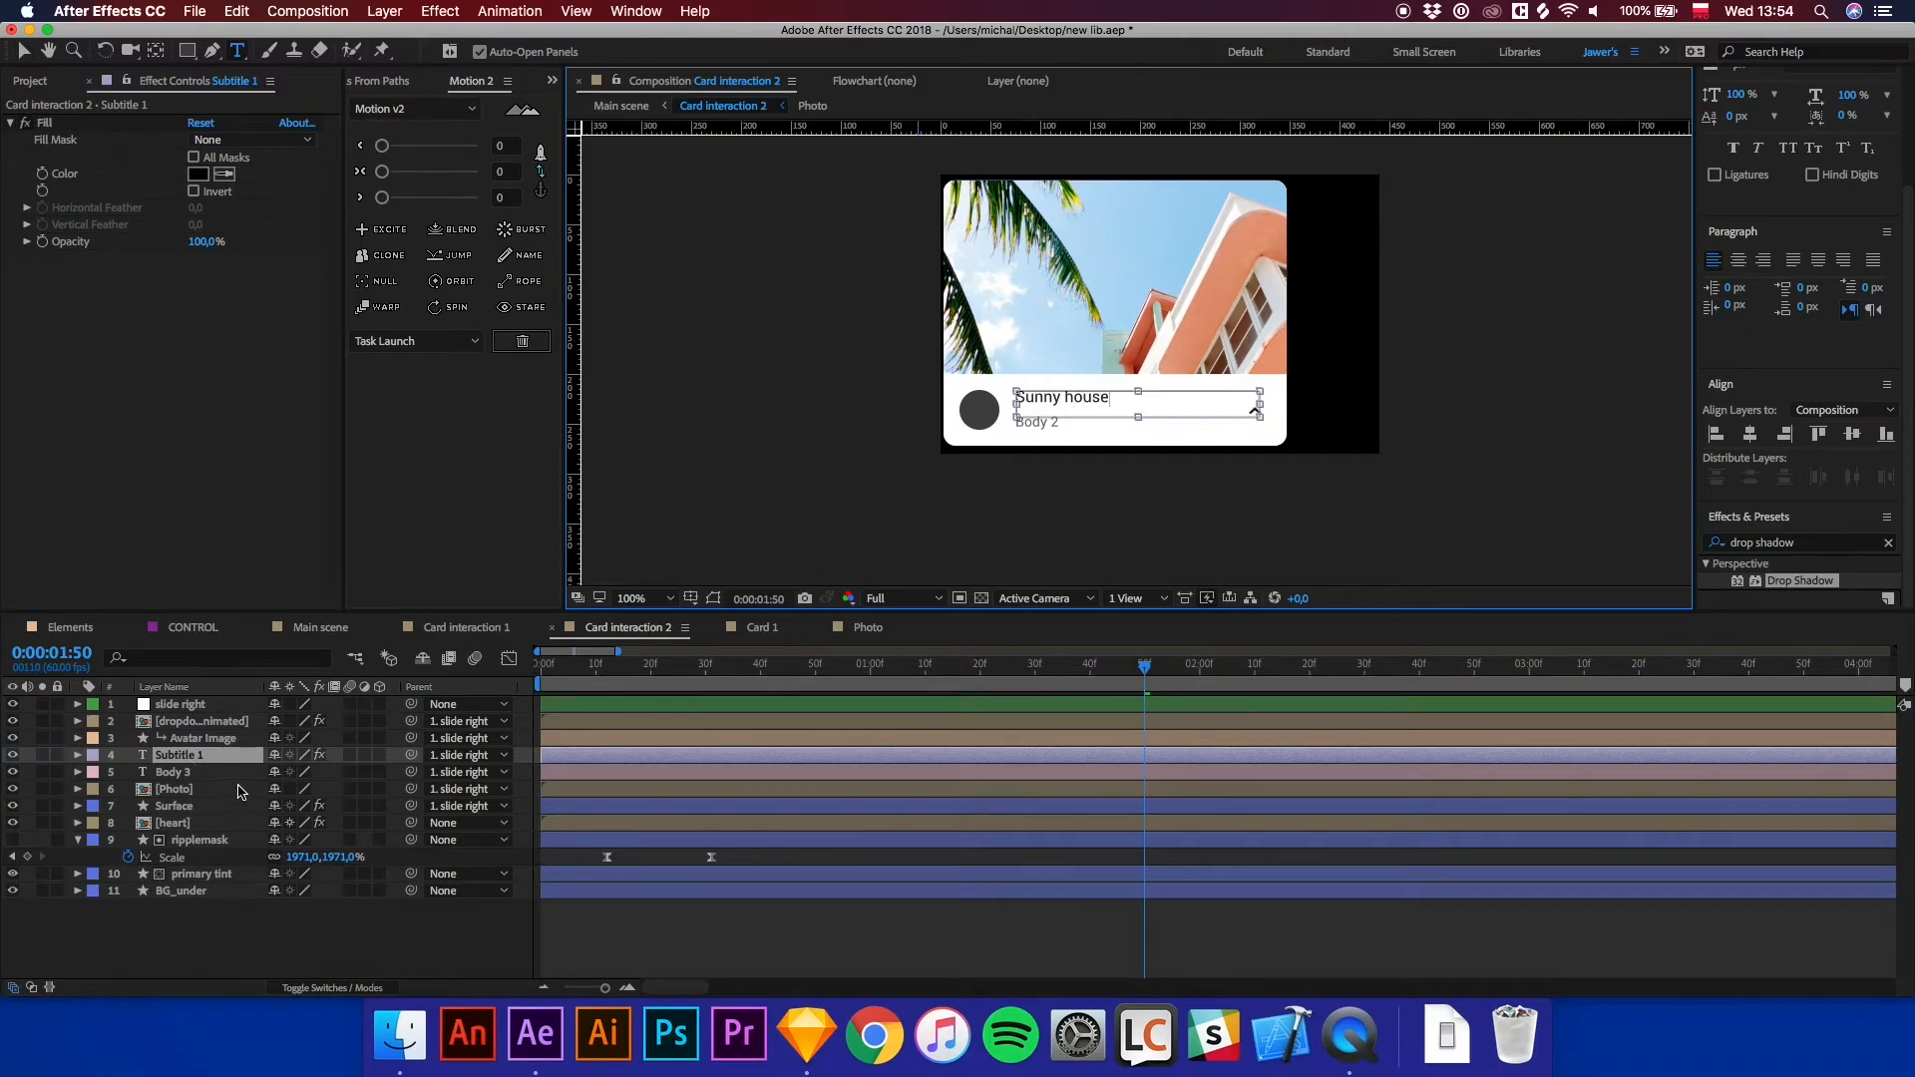
pyautogui.press('BackSpace')
# Replace the Body 3 text in Card interaction 2 with the author's full name.
pyautogui.click(209, 772)
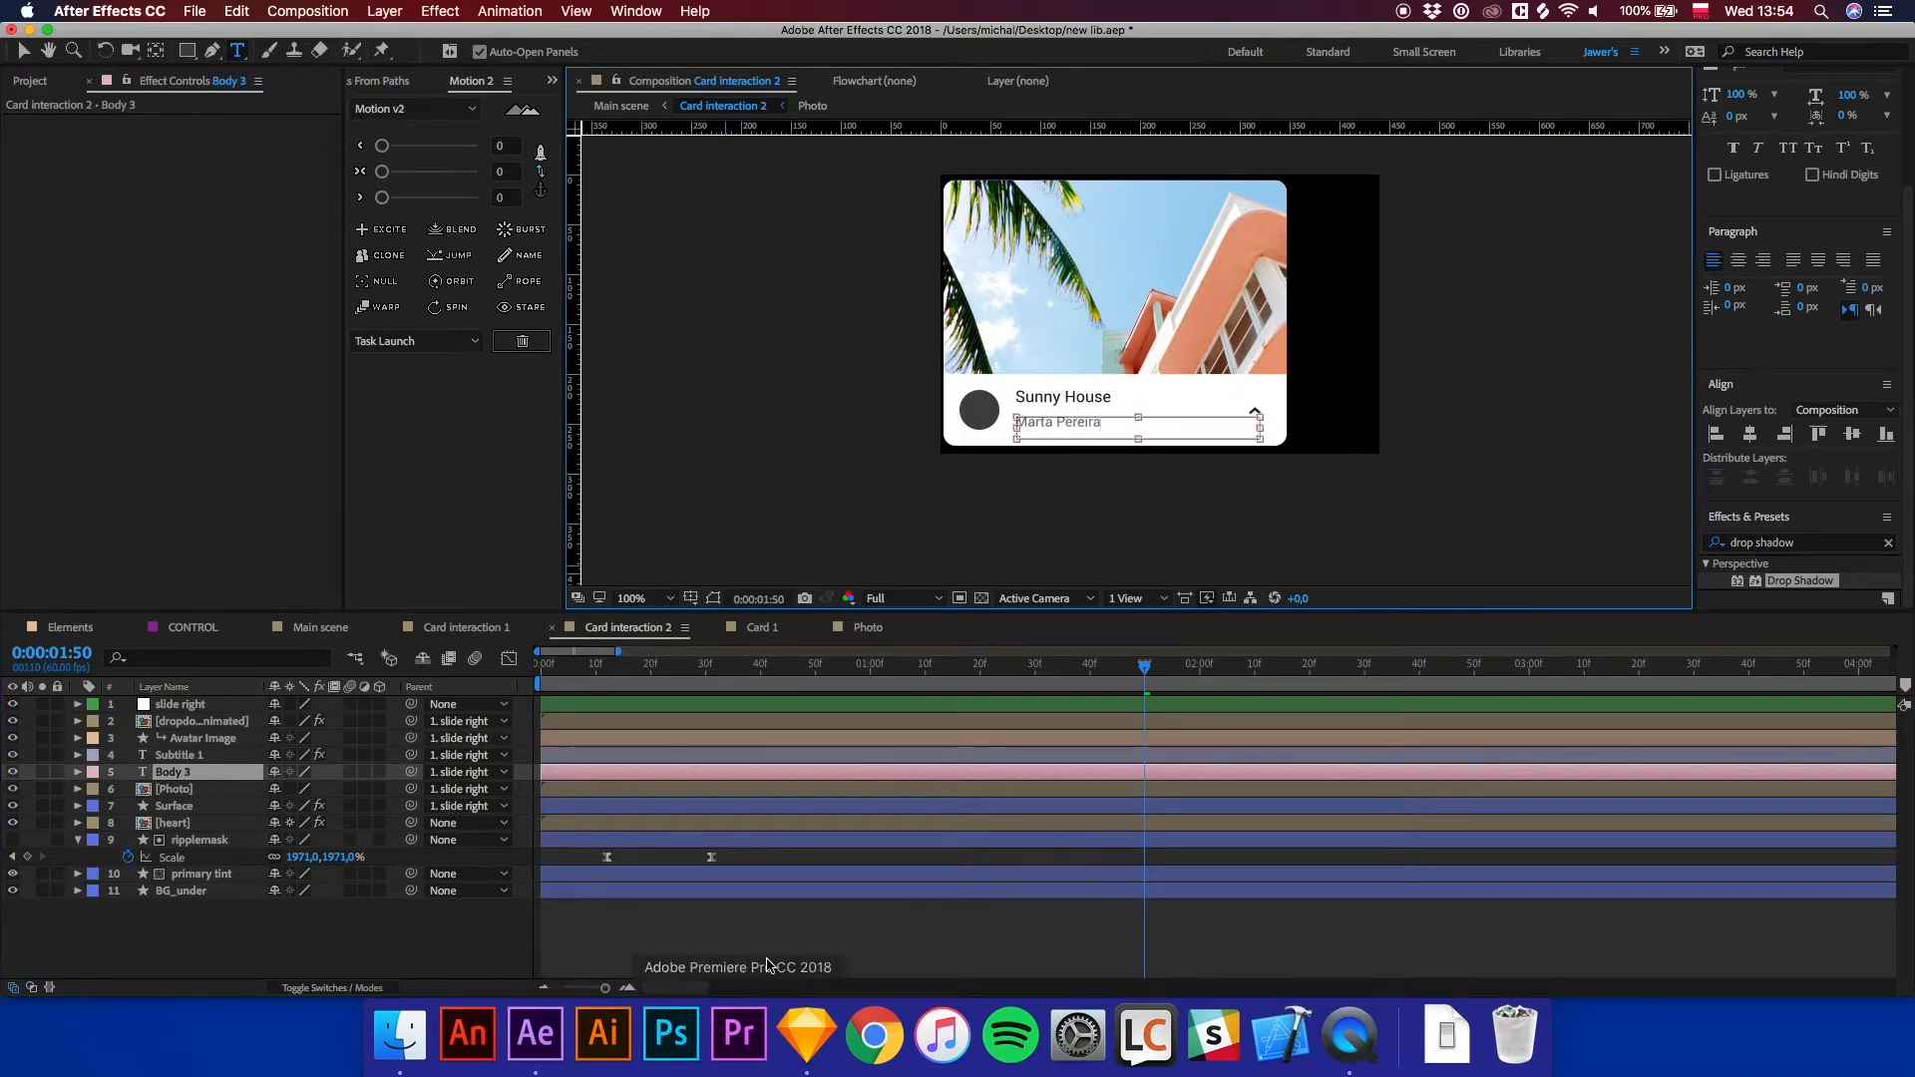
pyautogui.click(778, 942)
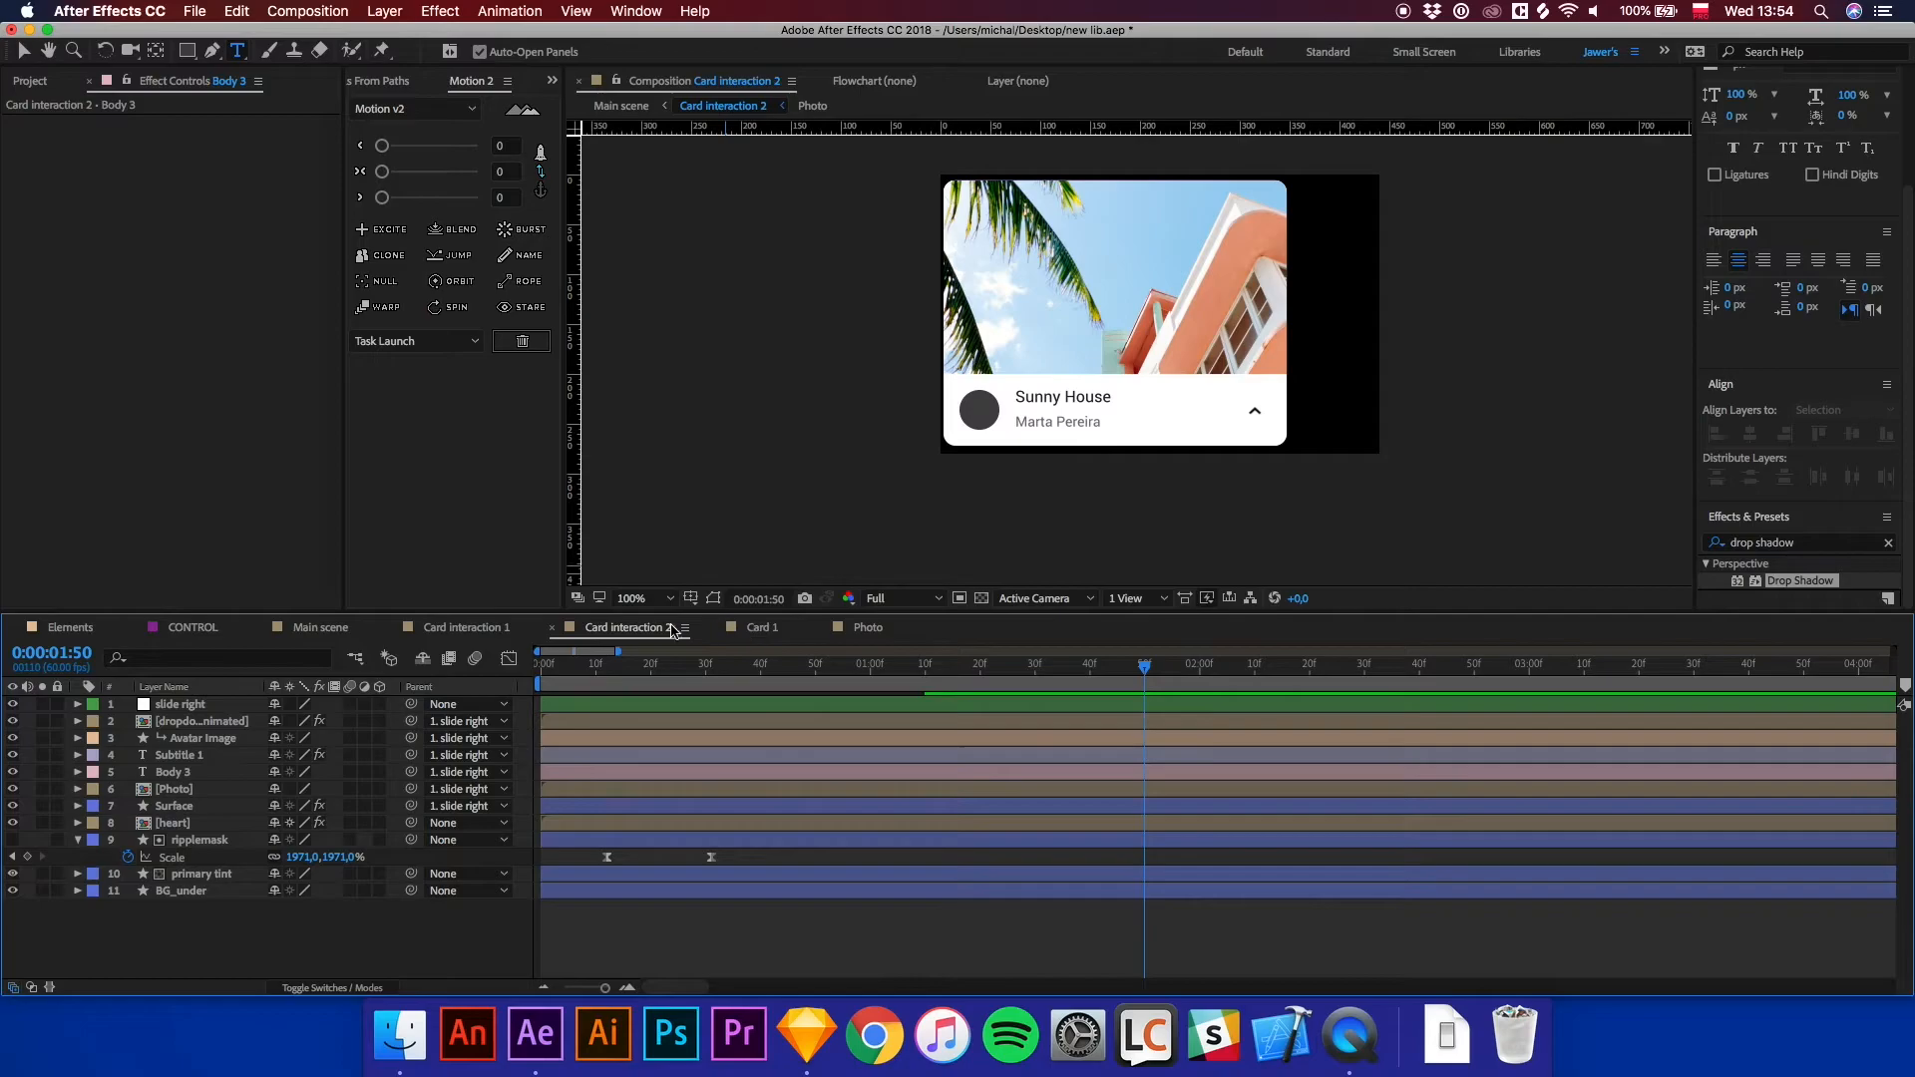
# Scrub the Main scene timeline to preview the expanded Card interaction 2 card.
pyautogui.click(320, 628)
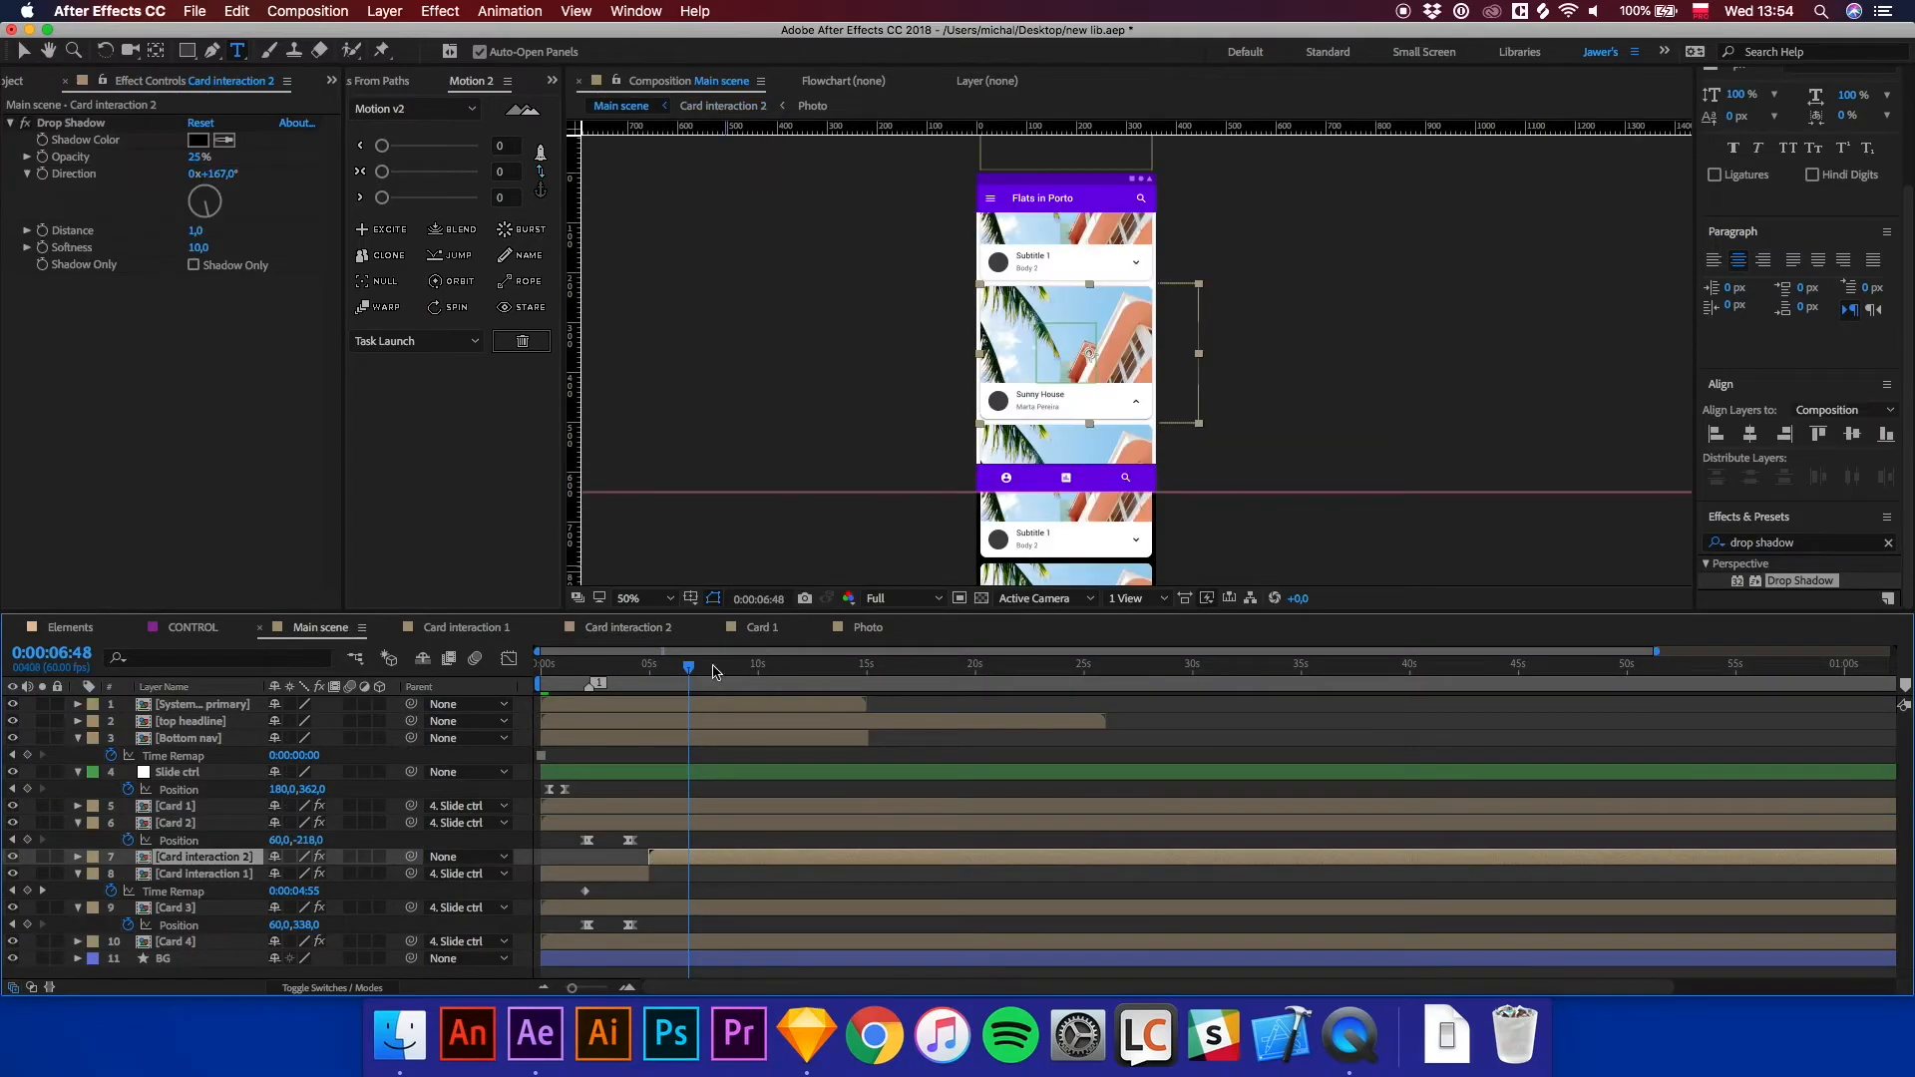
pyautogui.moveTo(633, 671); pyautogui.dragTo(624, 670)
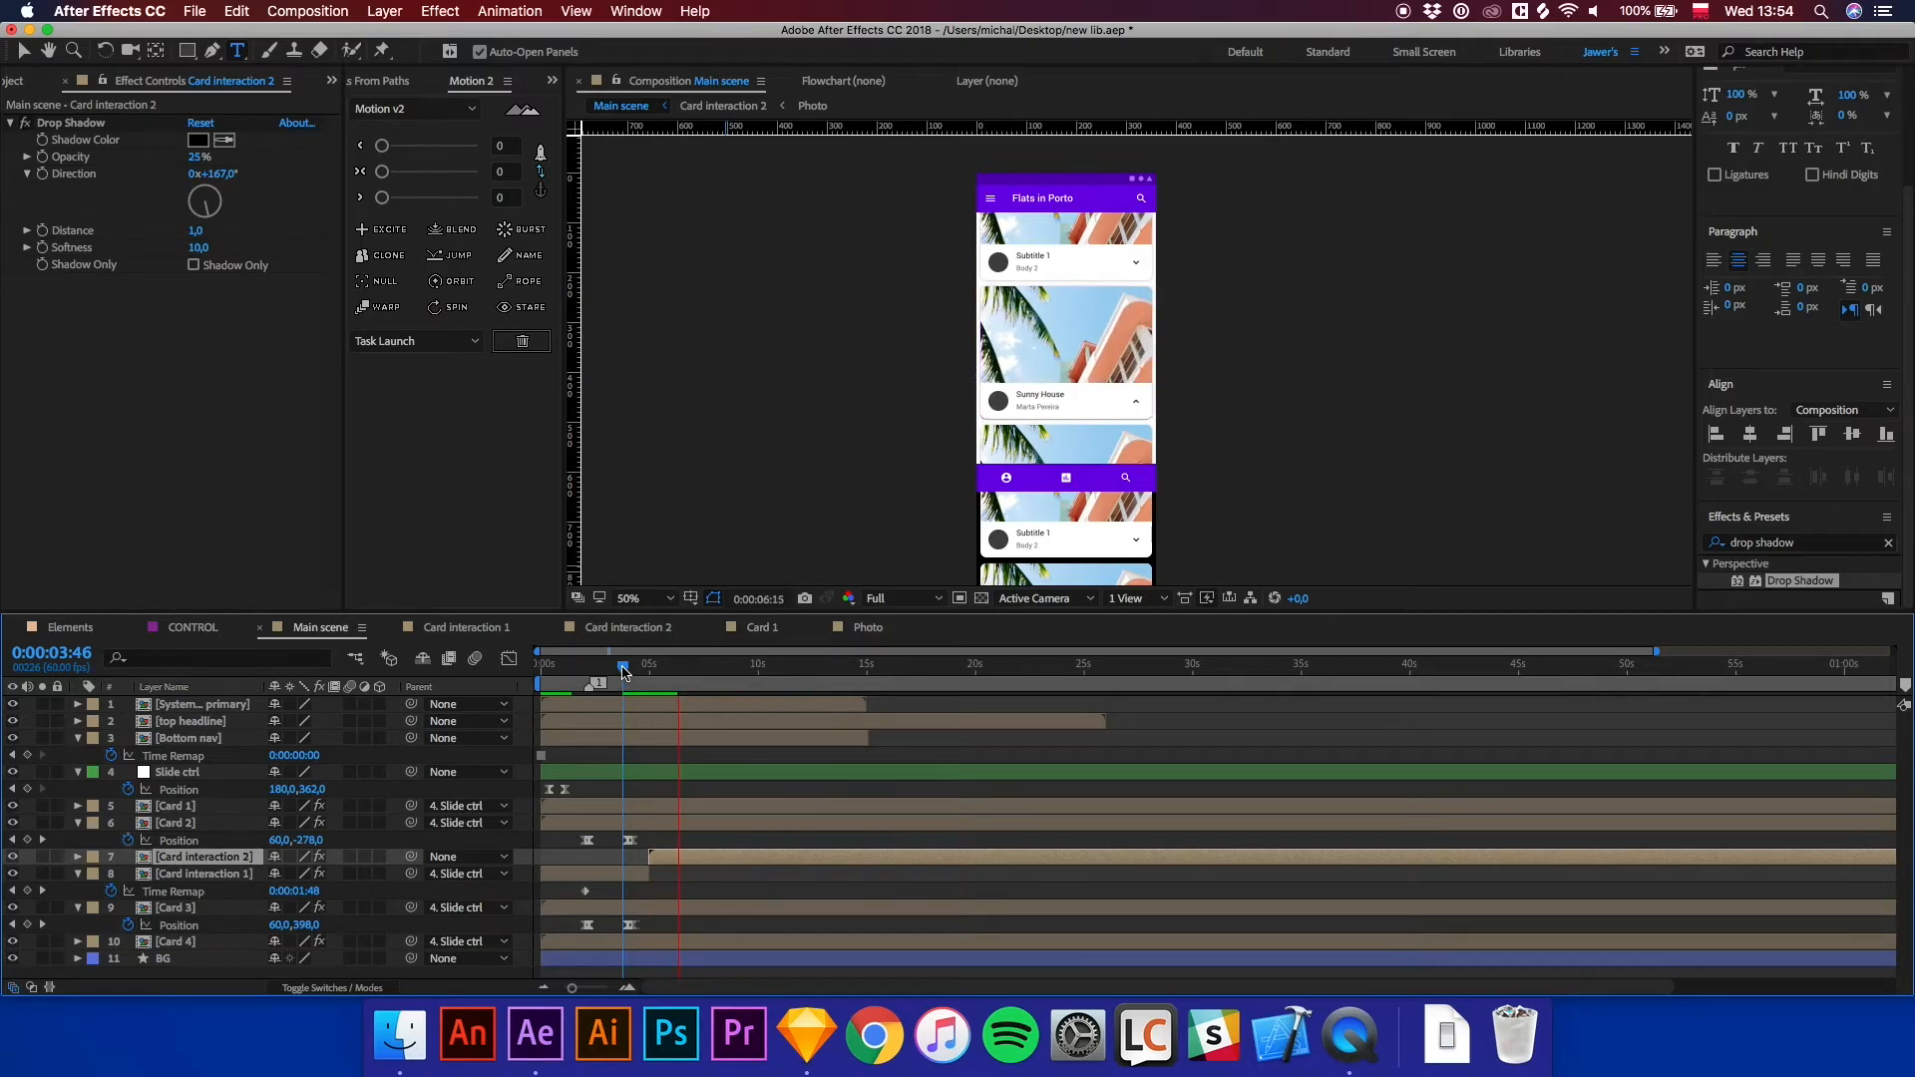
pyautogui.moveTo(610, 671)
pyautogui.mouseDown()
pyautogui.moveTo(583, 668)
pyautogui.moveTo(663, 672)
pyautogui.moveTo(607, 681)
pyautogui.mouseUp()
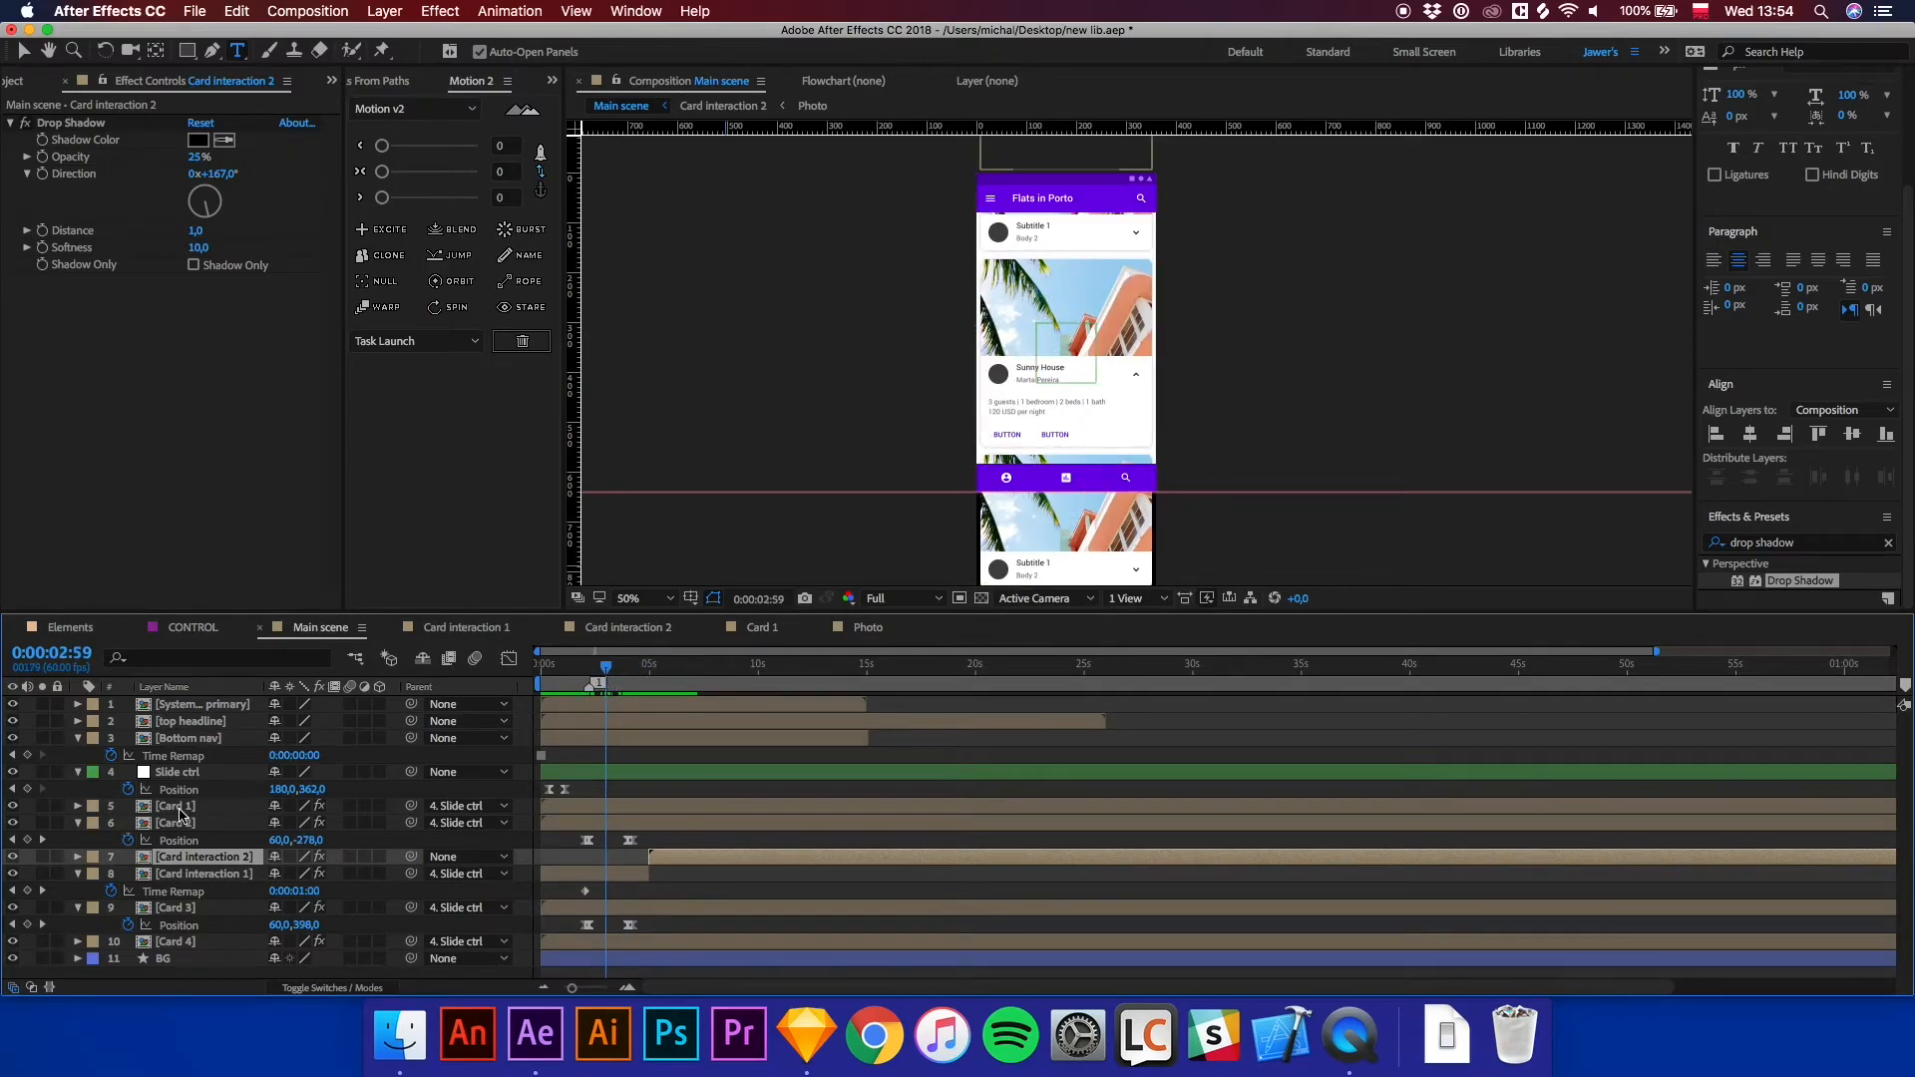
pyautogui.click(220, 807)
pyautogui.moveTo(582, 674); pyautogui.dragTo(528, 672)
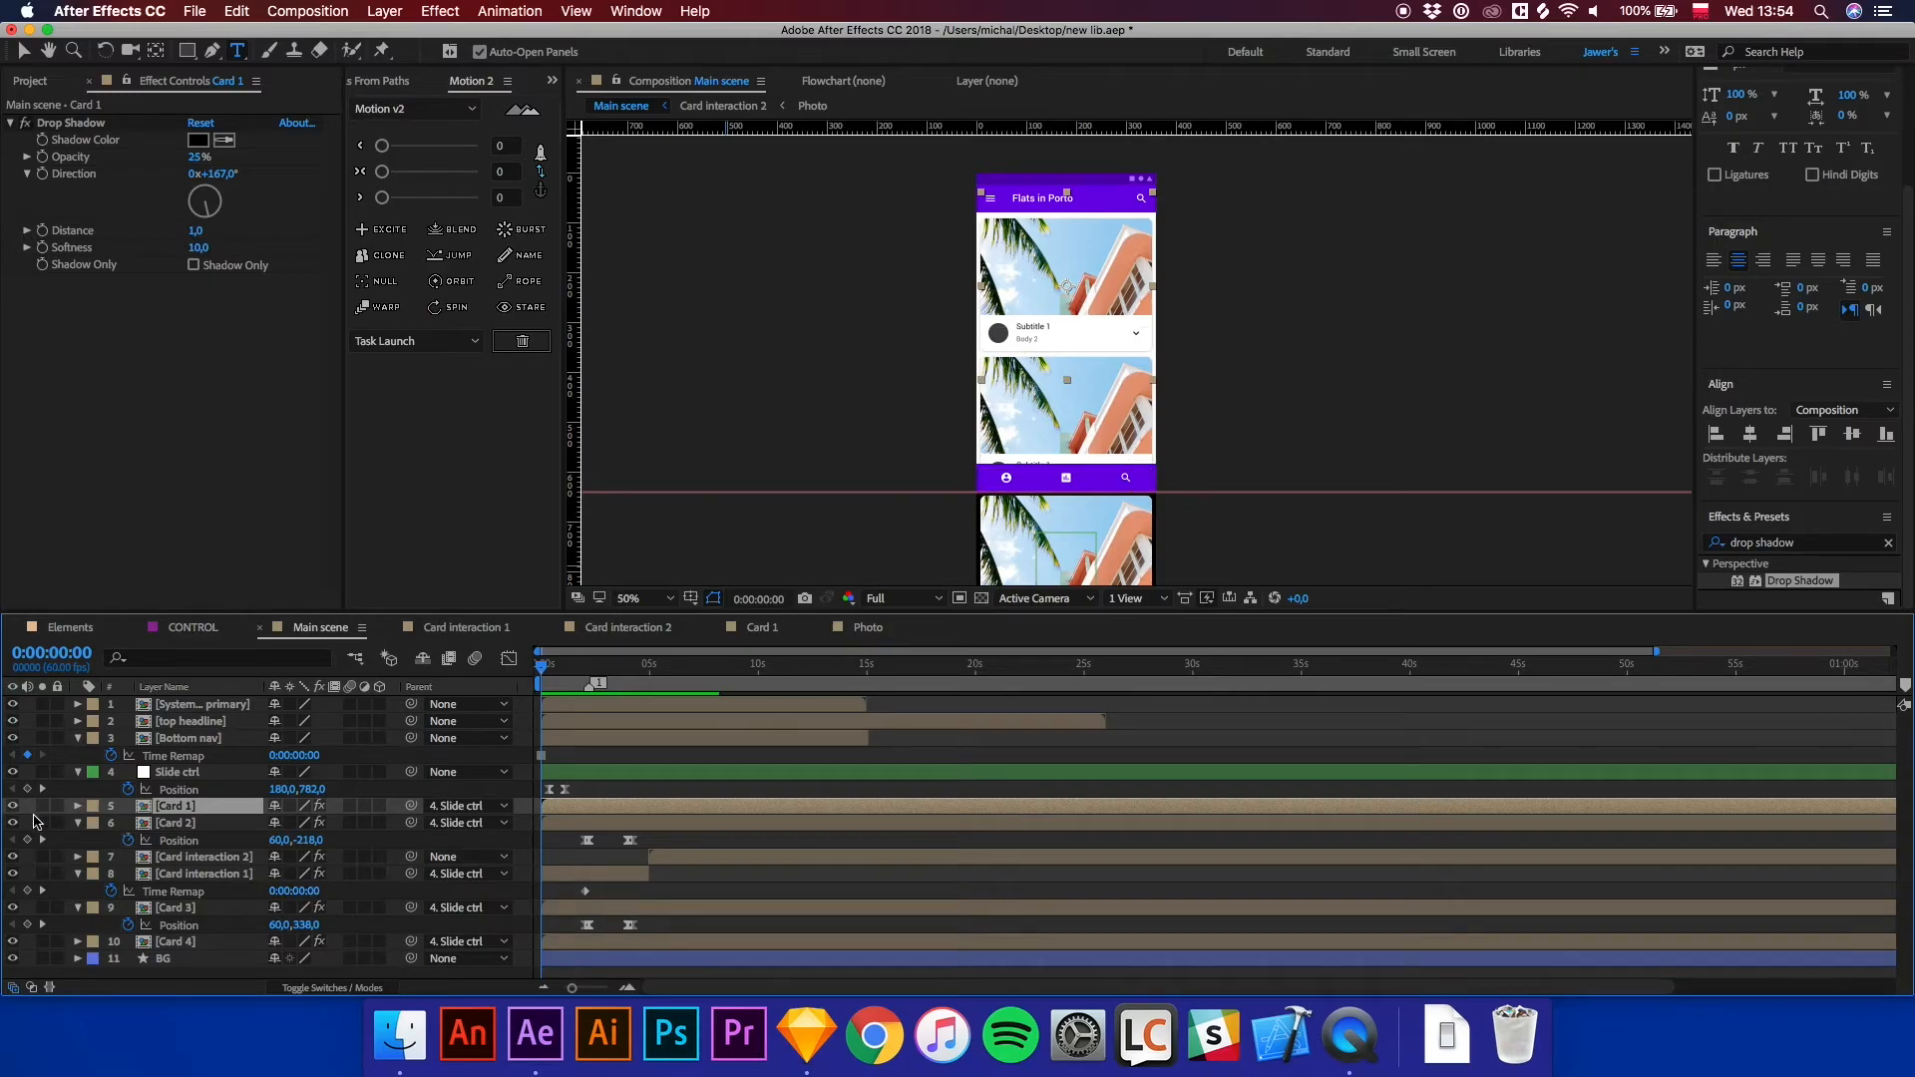
pyautogui.click(13, 806)
pyautogui.click(13, 806)
# Open the Card 1 precomposition and select its Photo layer.
pyautogui.press('v')
pyautogui.doubleClick(568, 814)
pyautogui.scroll(2, 1127, 339)
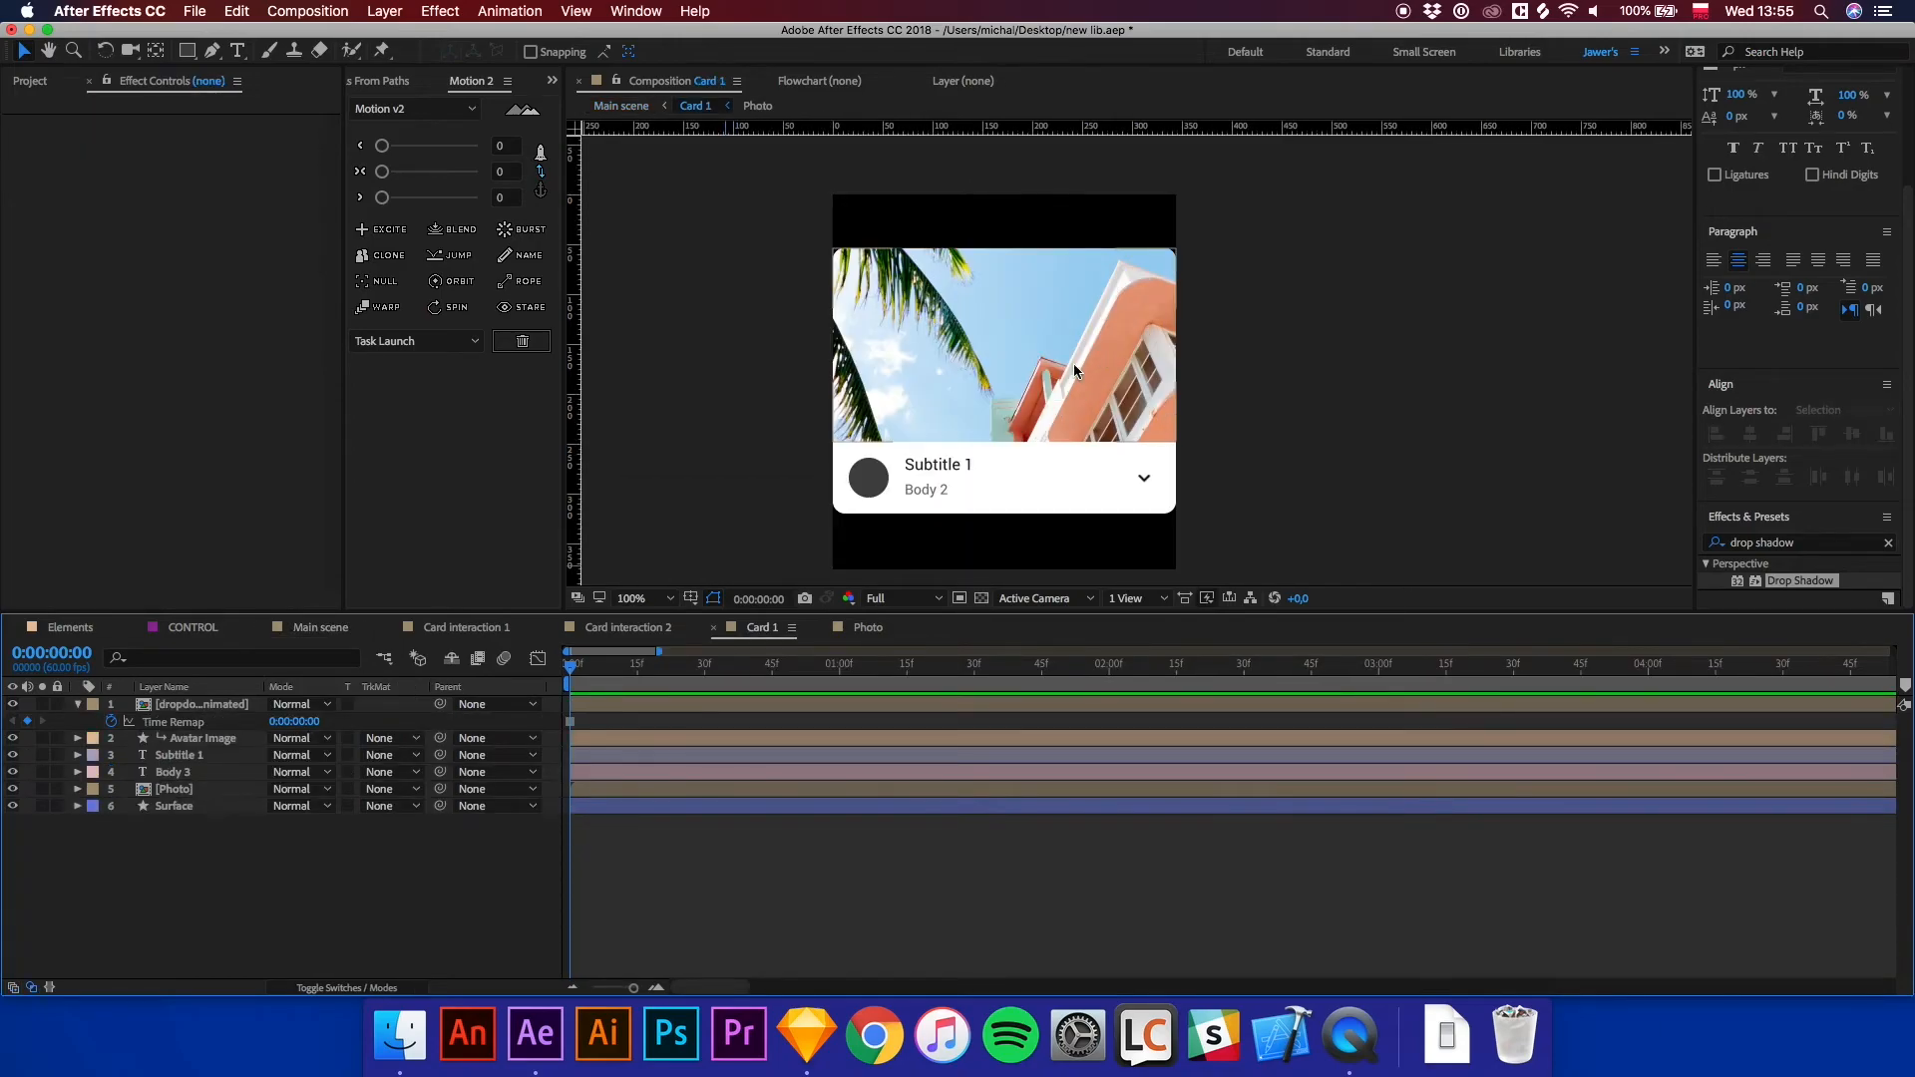
pyautogui.click(182, 789)
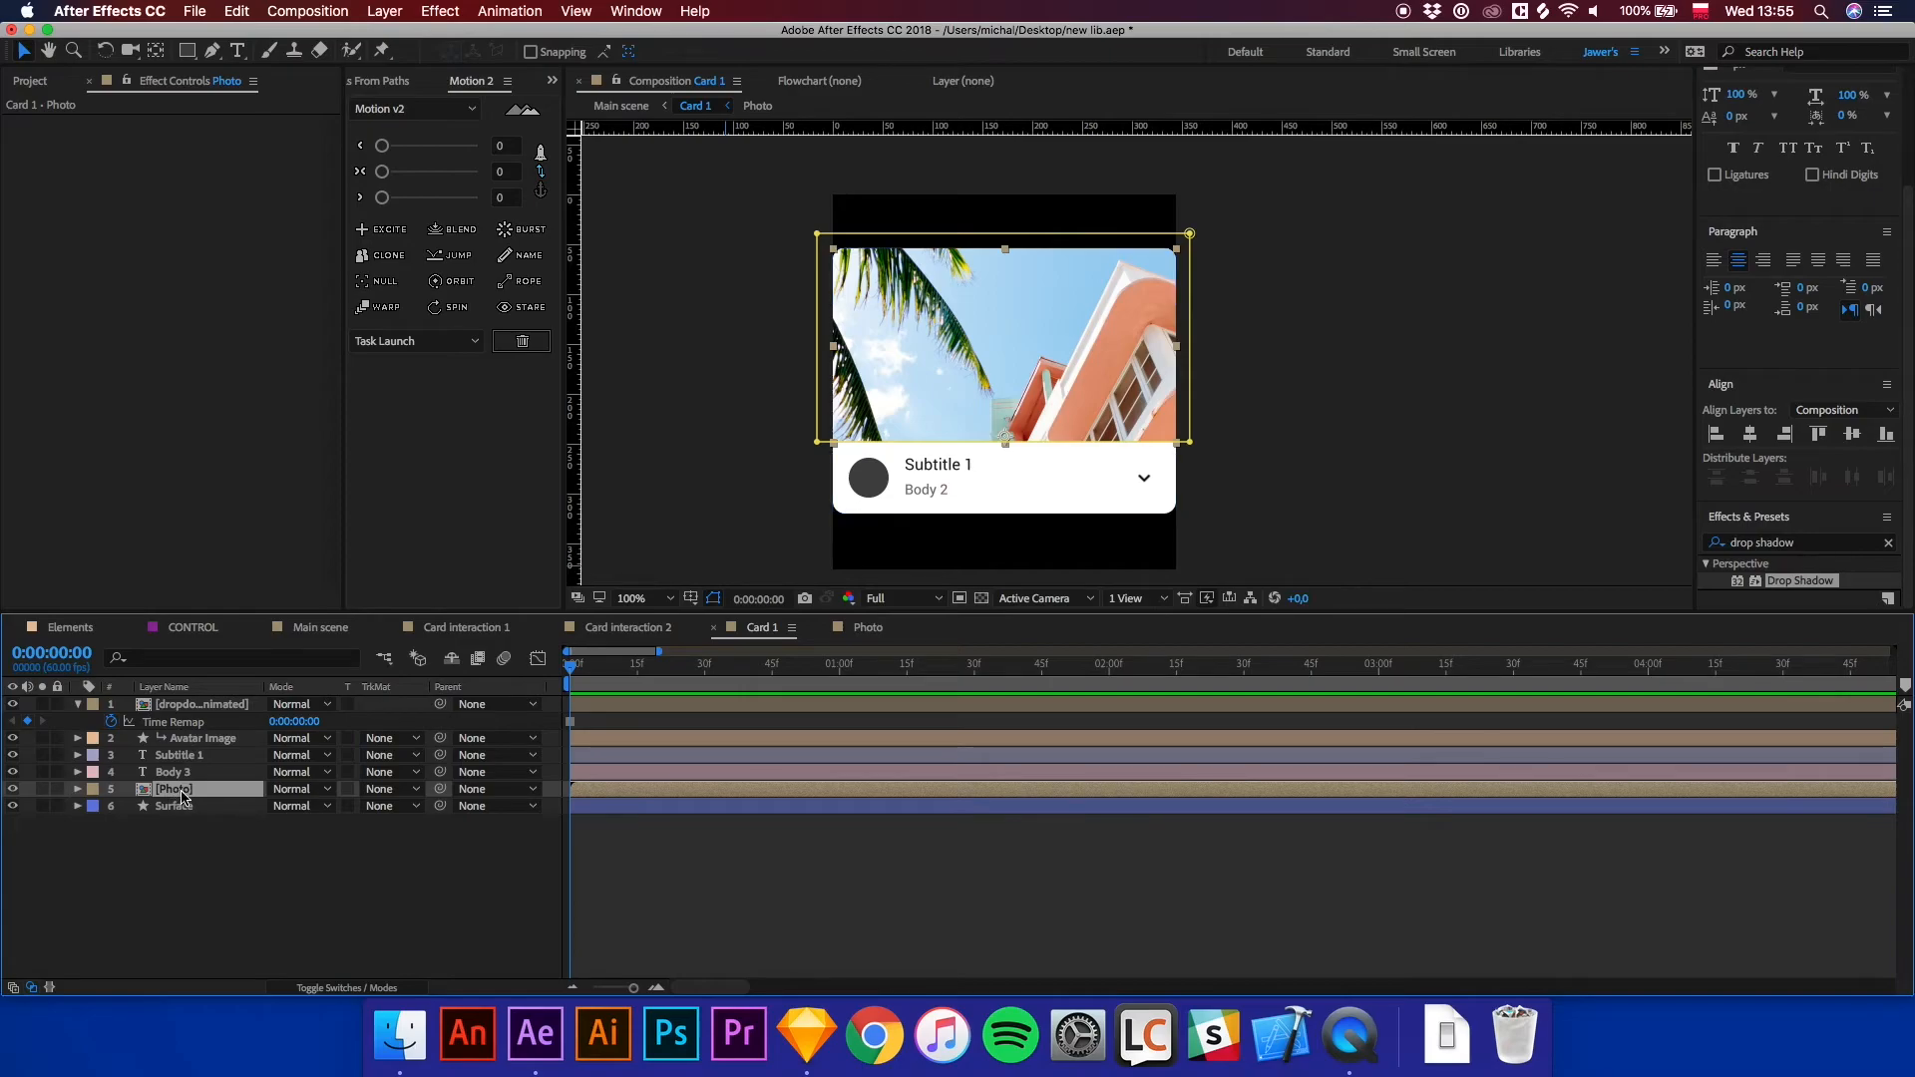
# Bring the erol-ahmed photo from the assets folder into the Card 1 composition.
pyautogui.click(400, 1035)
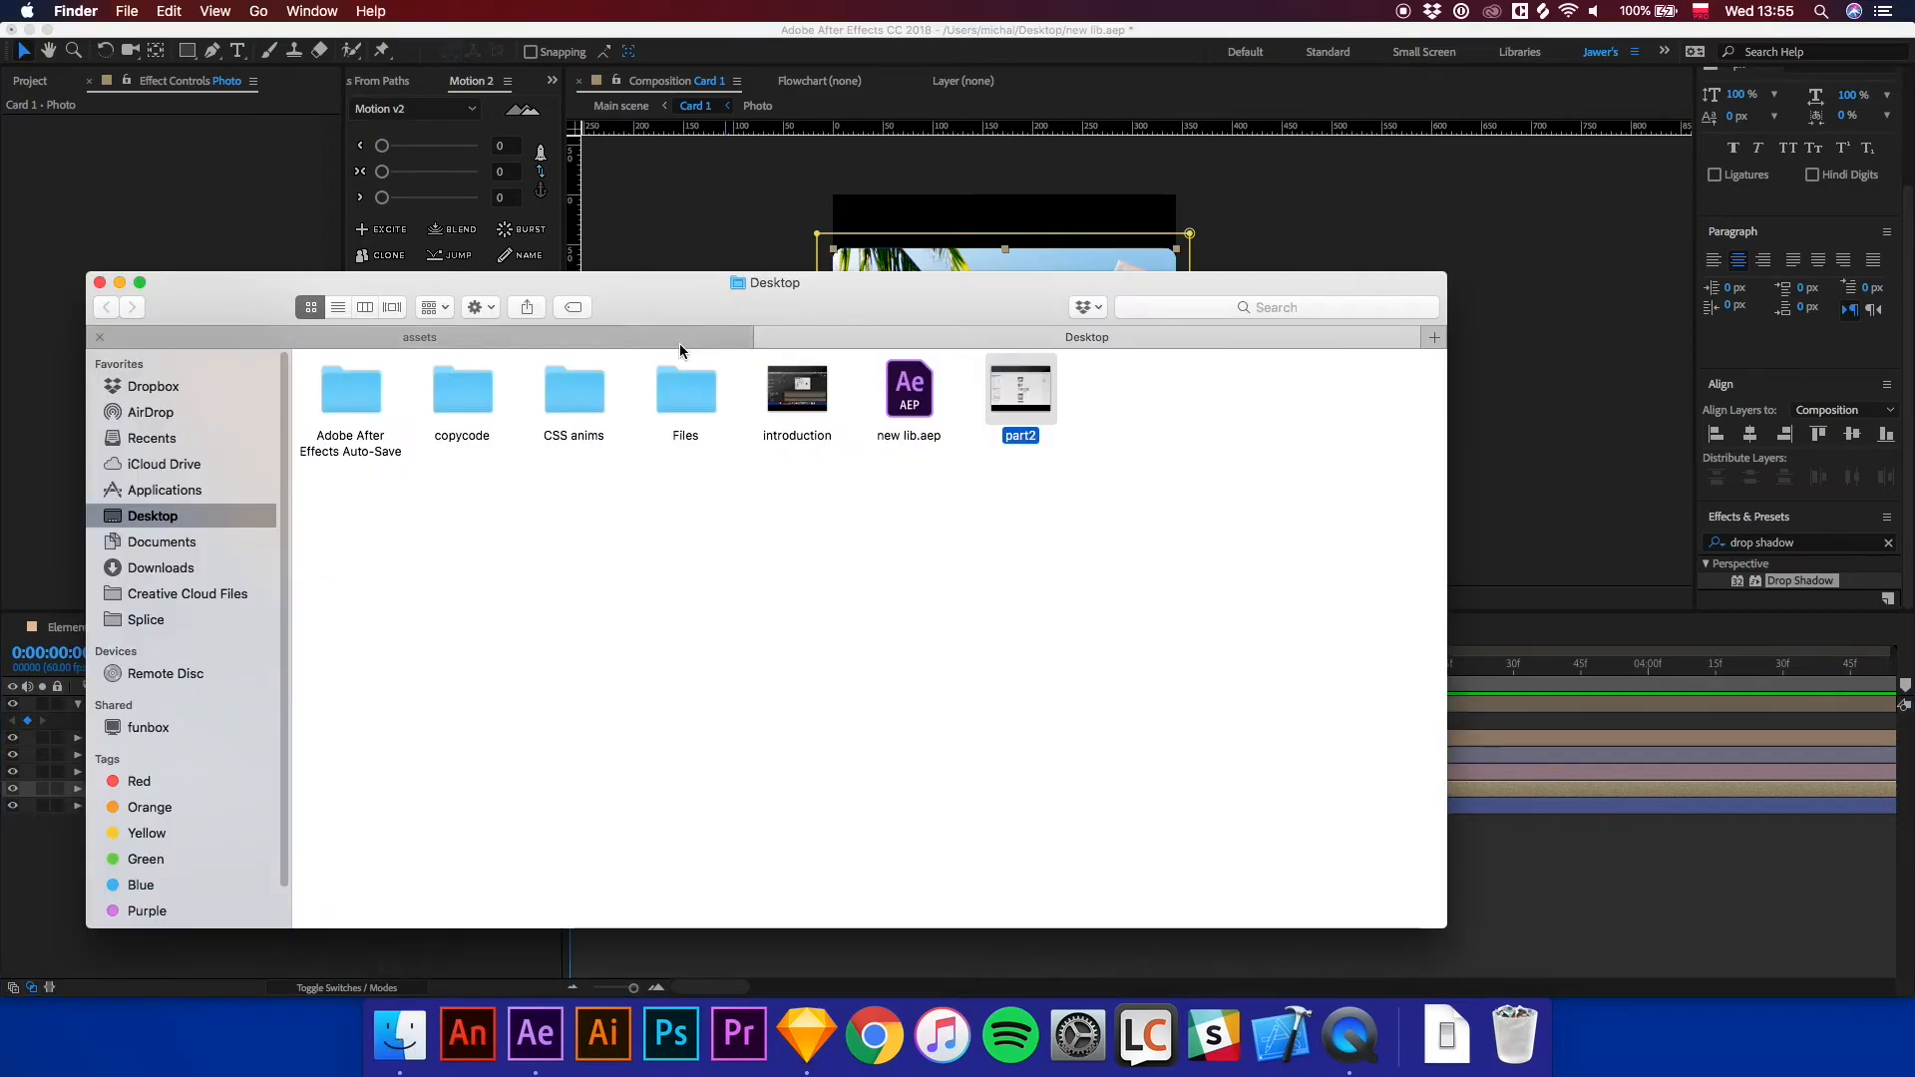
pyautogui.click(684, 343)
pyautogui.click(786, 394)
pyautogui.moveTo(784, 400); pyautogui.dragTo(1027, 648)
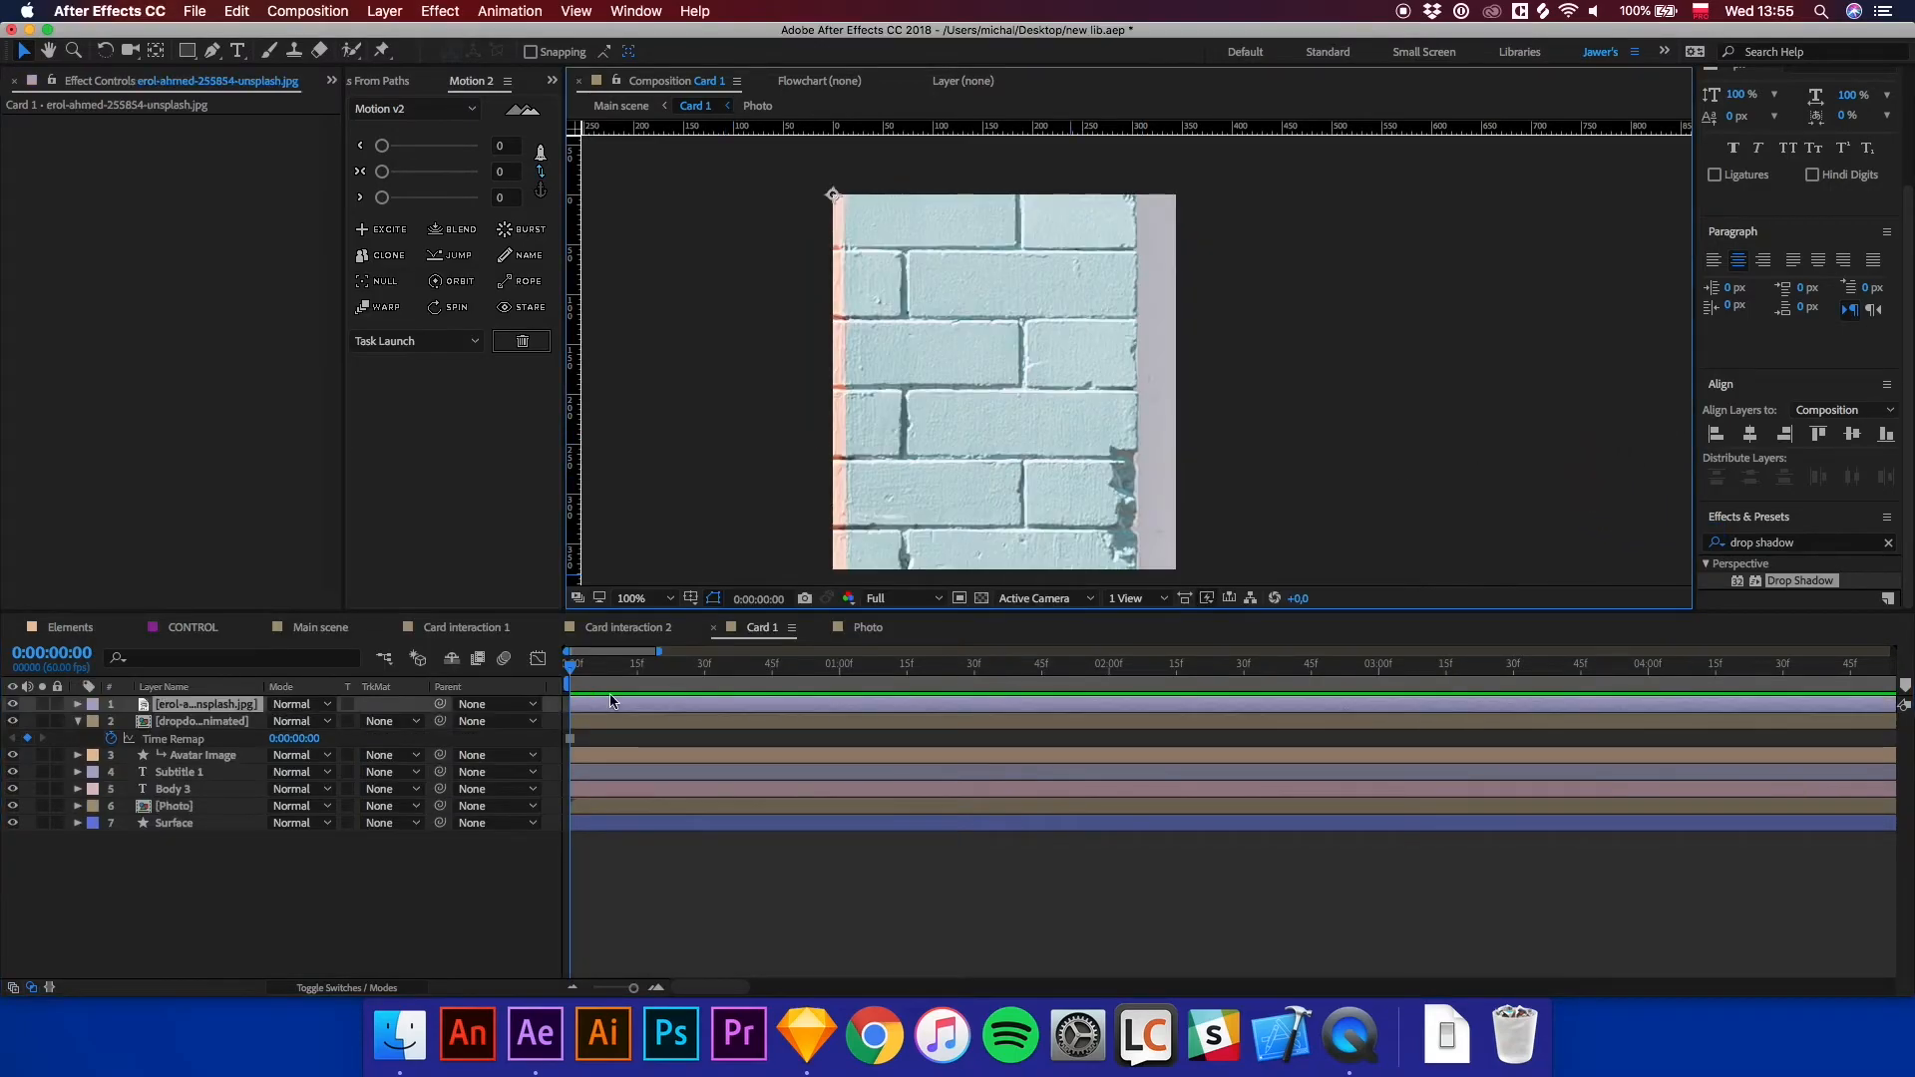
# Scale the erol-ahmed photo to 10% and move it over the card's image area.
pyautogui.press('s')
pyautogui.click(332, 721)
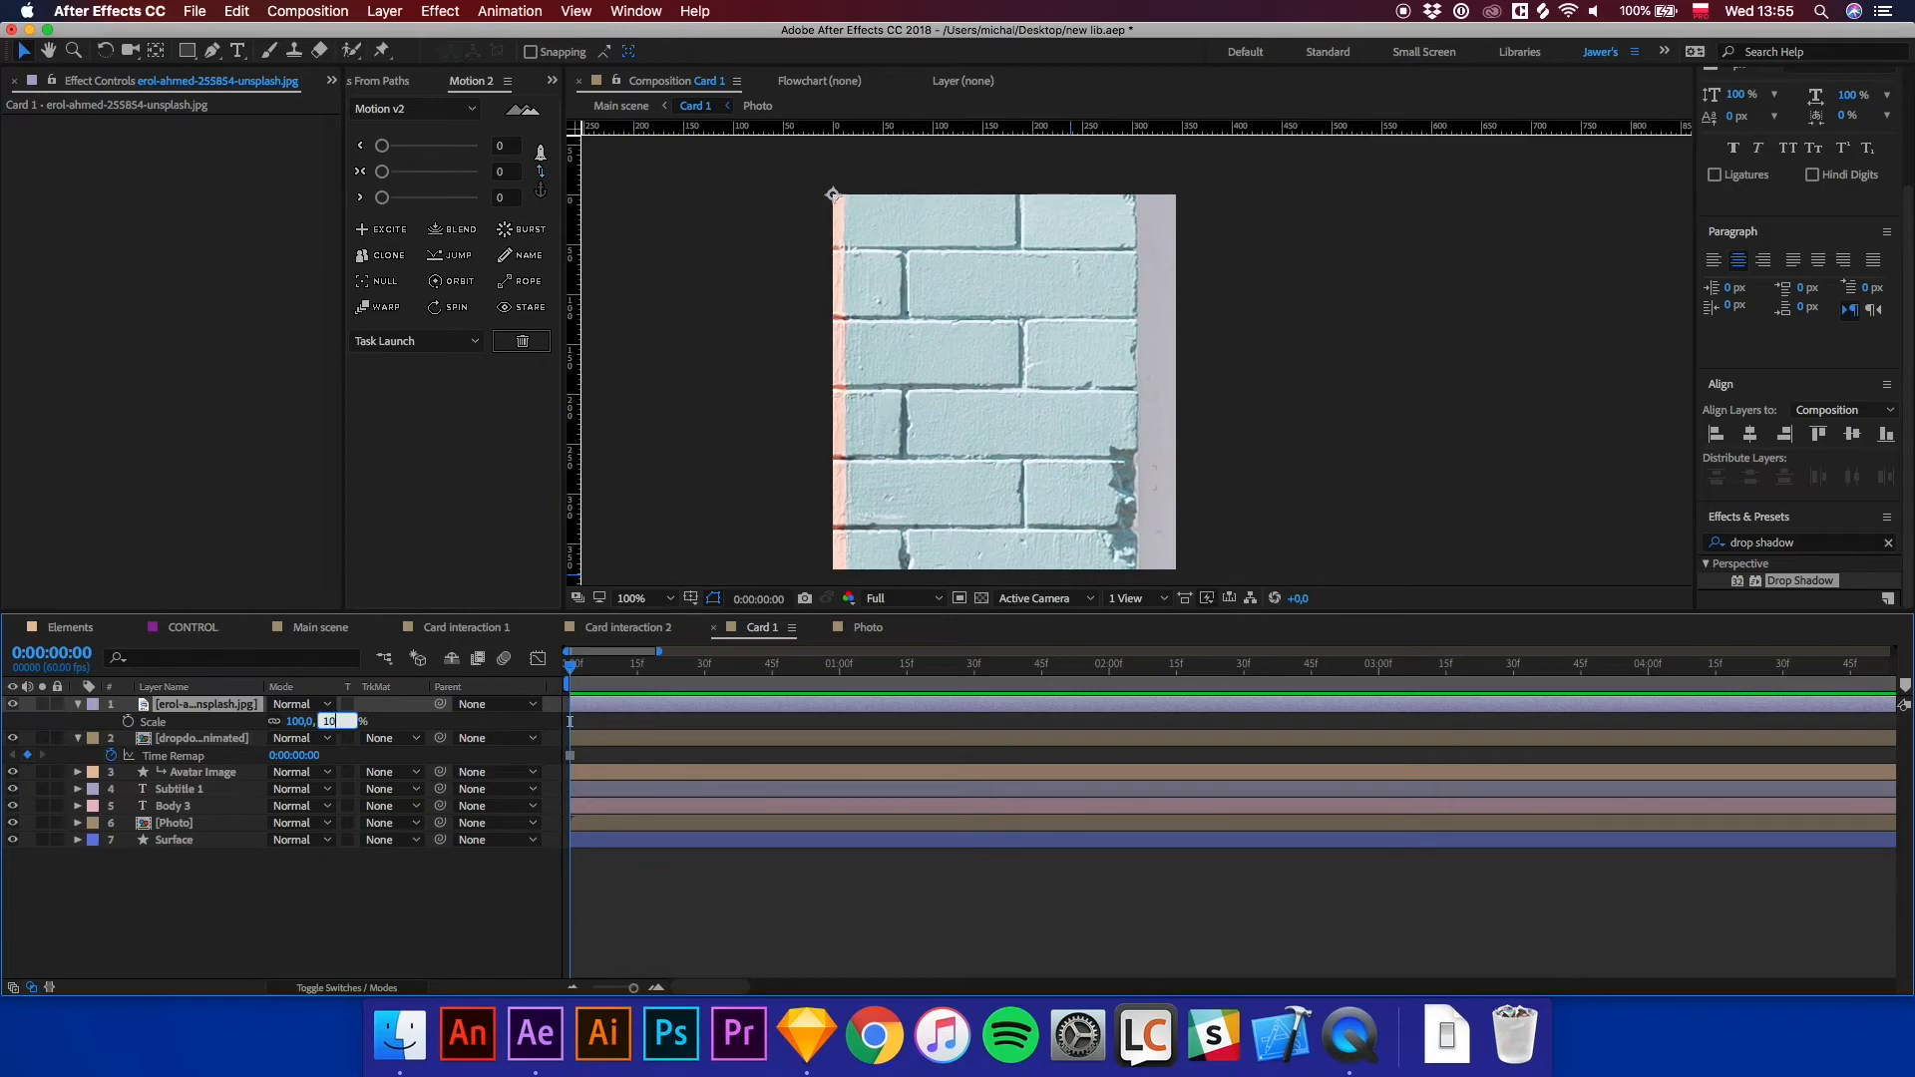
pyautogui.write('10')
pyautogui.press('Return')
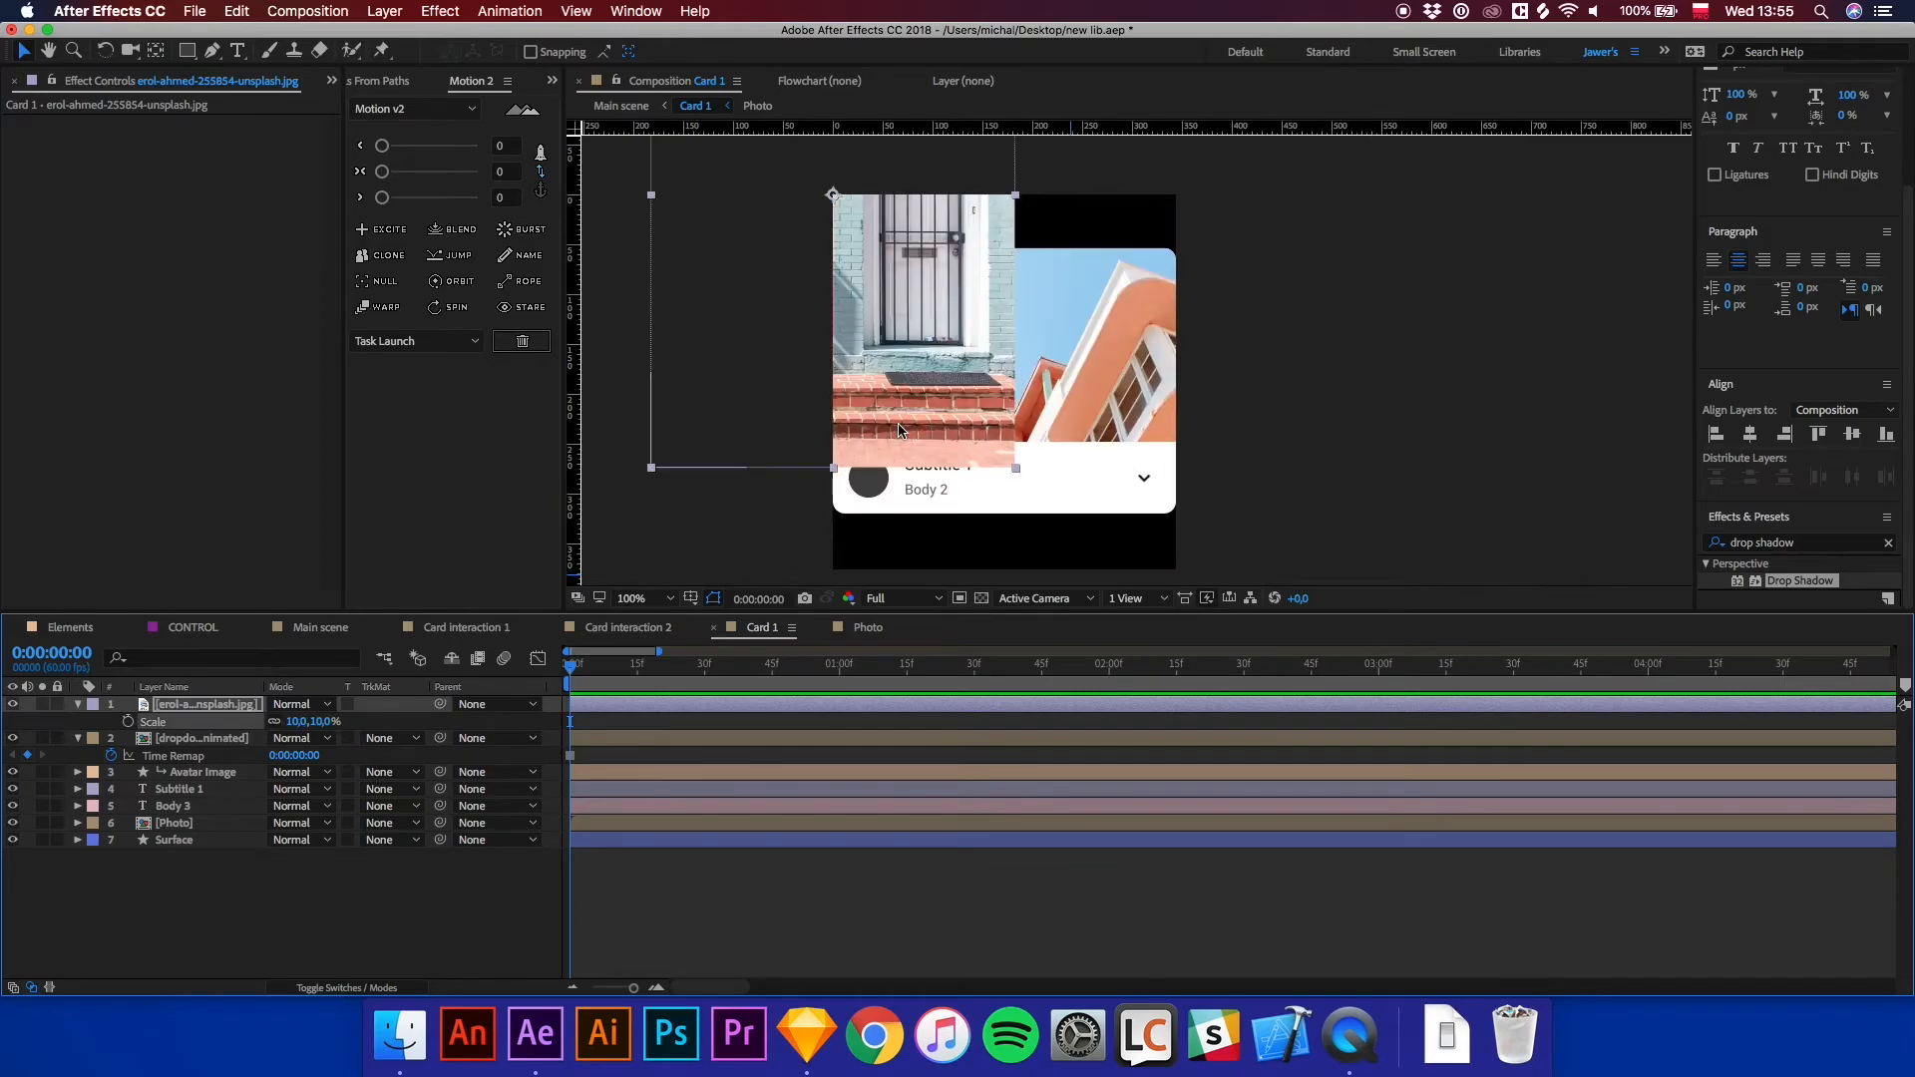
pyautogui.moveTo(858, 335); pyautogui.dragTo(1041, 386)
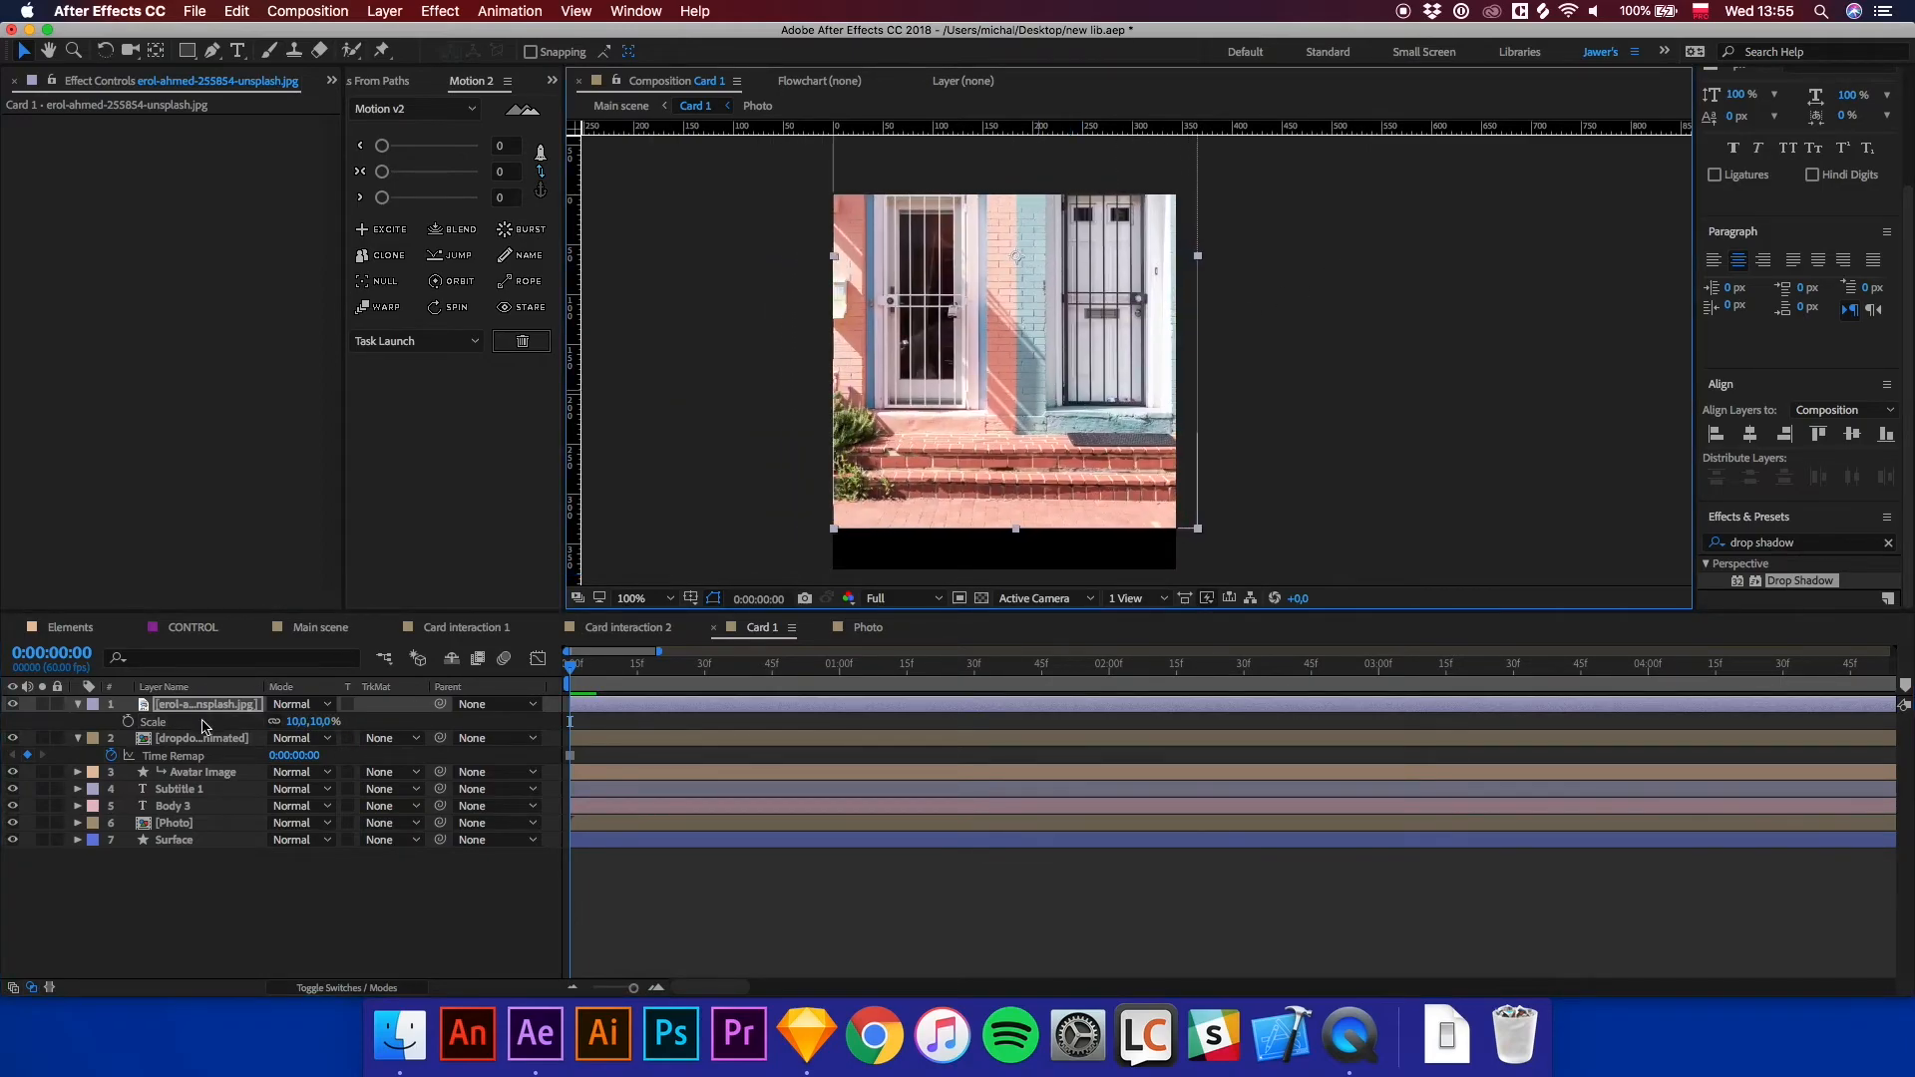
# Place the photo layer beneath the Photo layer with an Alpha Matte and reposition it within the card.
pyautogui.moveTo(212, 709); pyautogui.dragTo(224, 833)
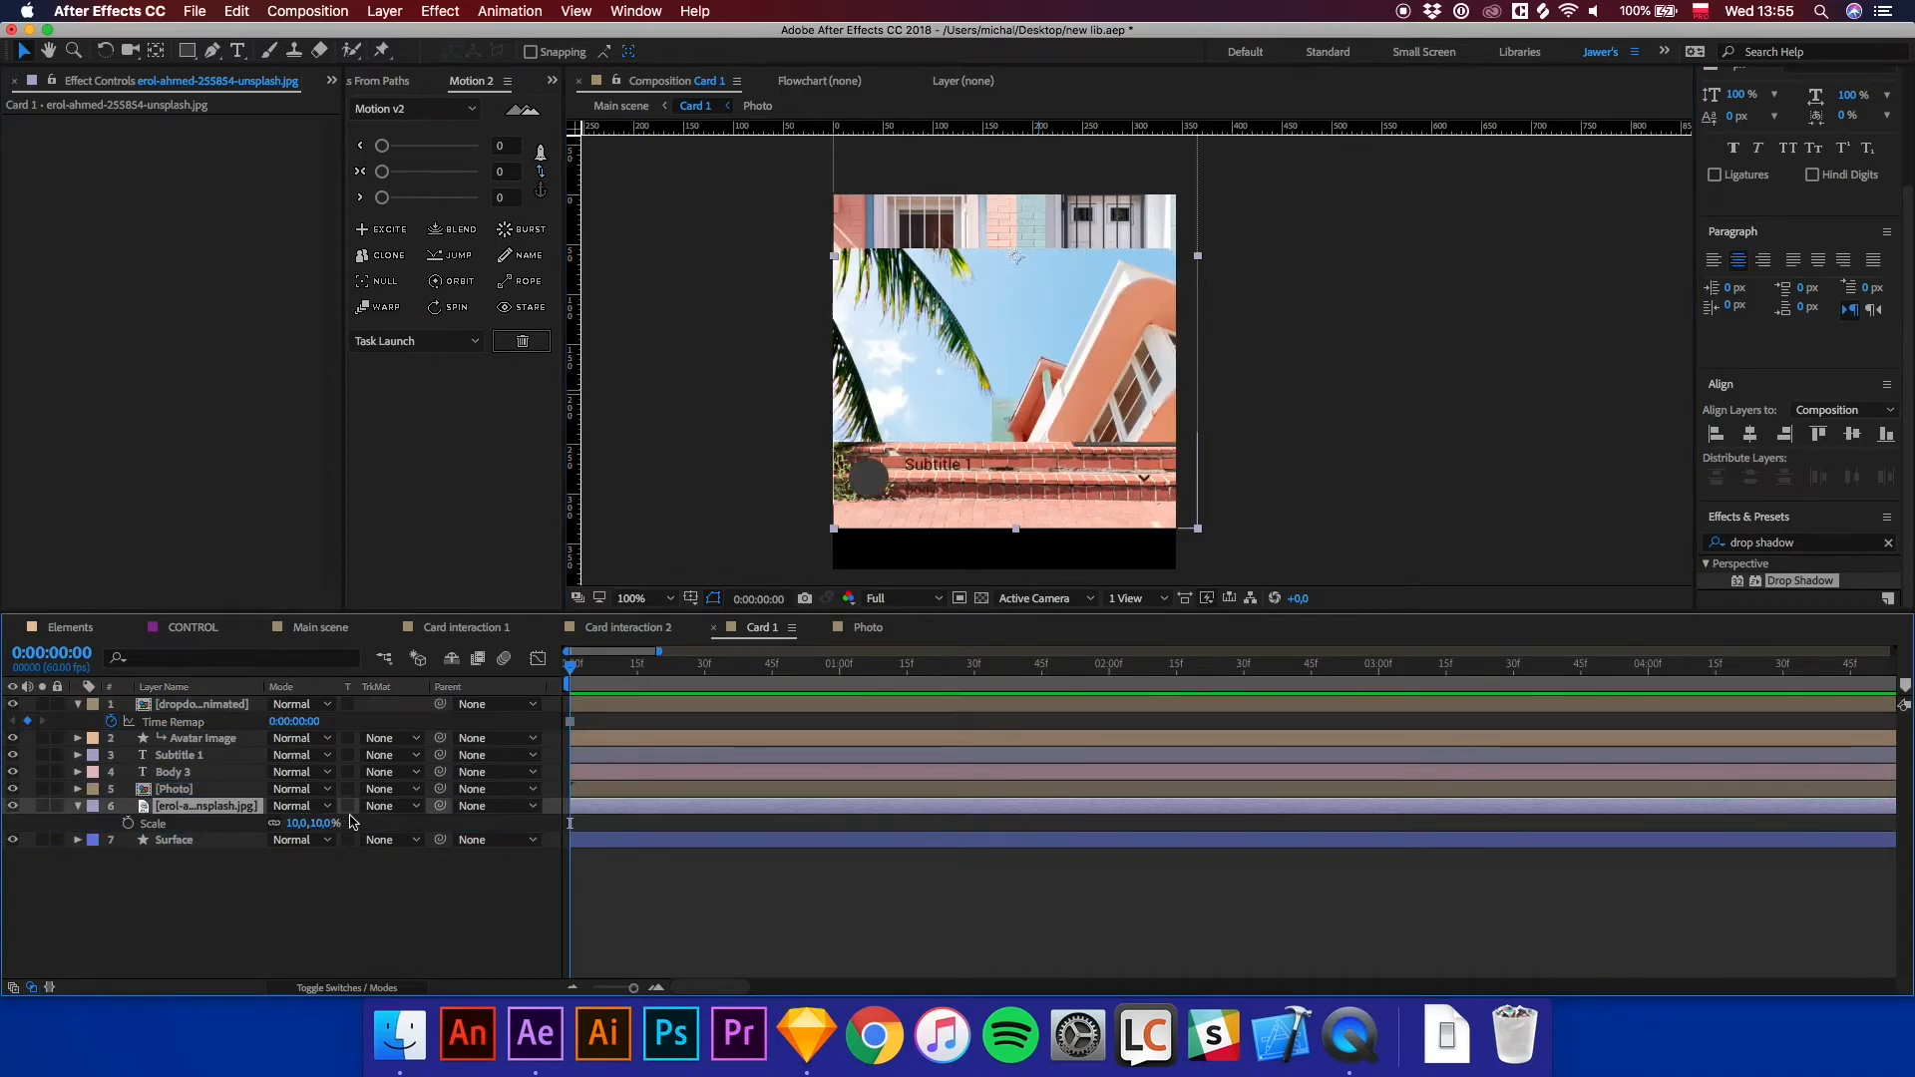
pyautogui.click(380, 806)
pyautogui.click(429, 855)
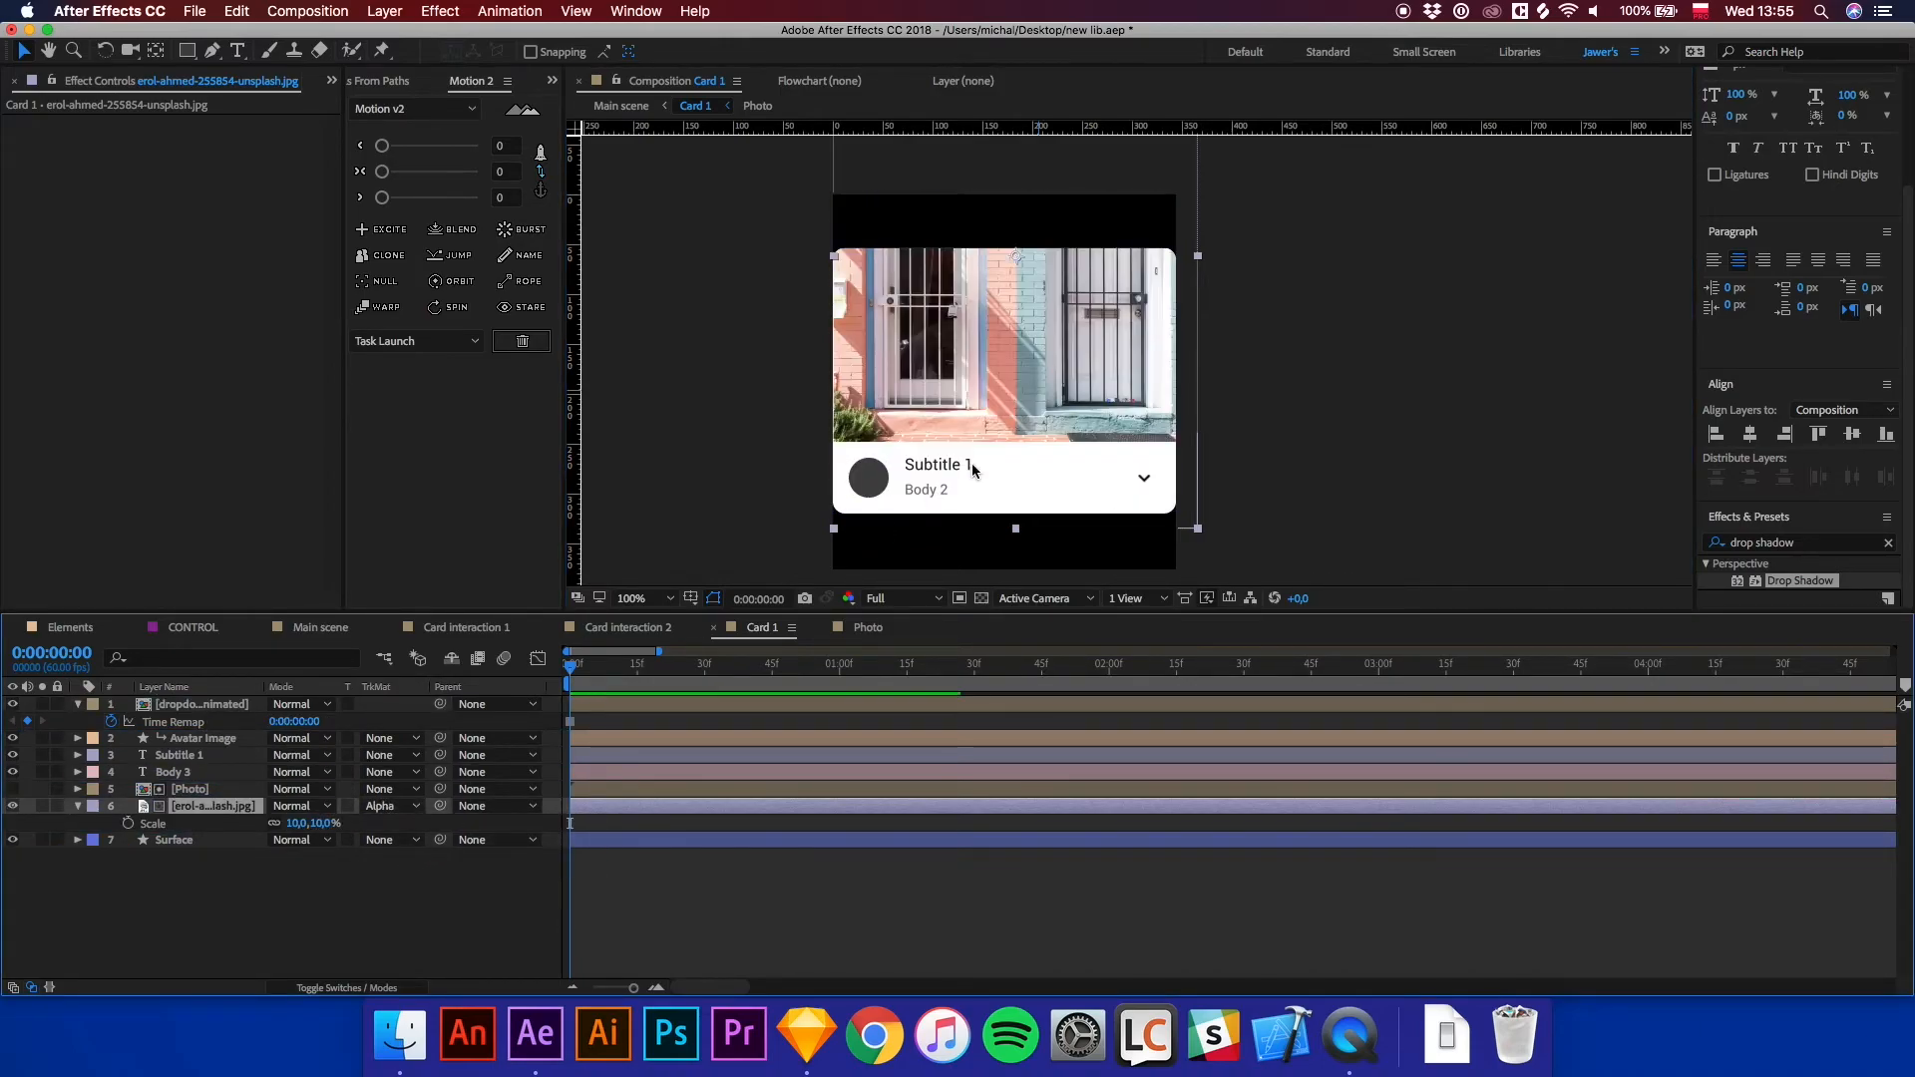
pyautogui.moveTo(1046, 342); pyautogui.dragTo(1042, 483)
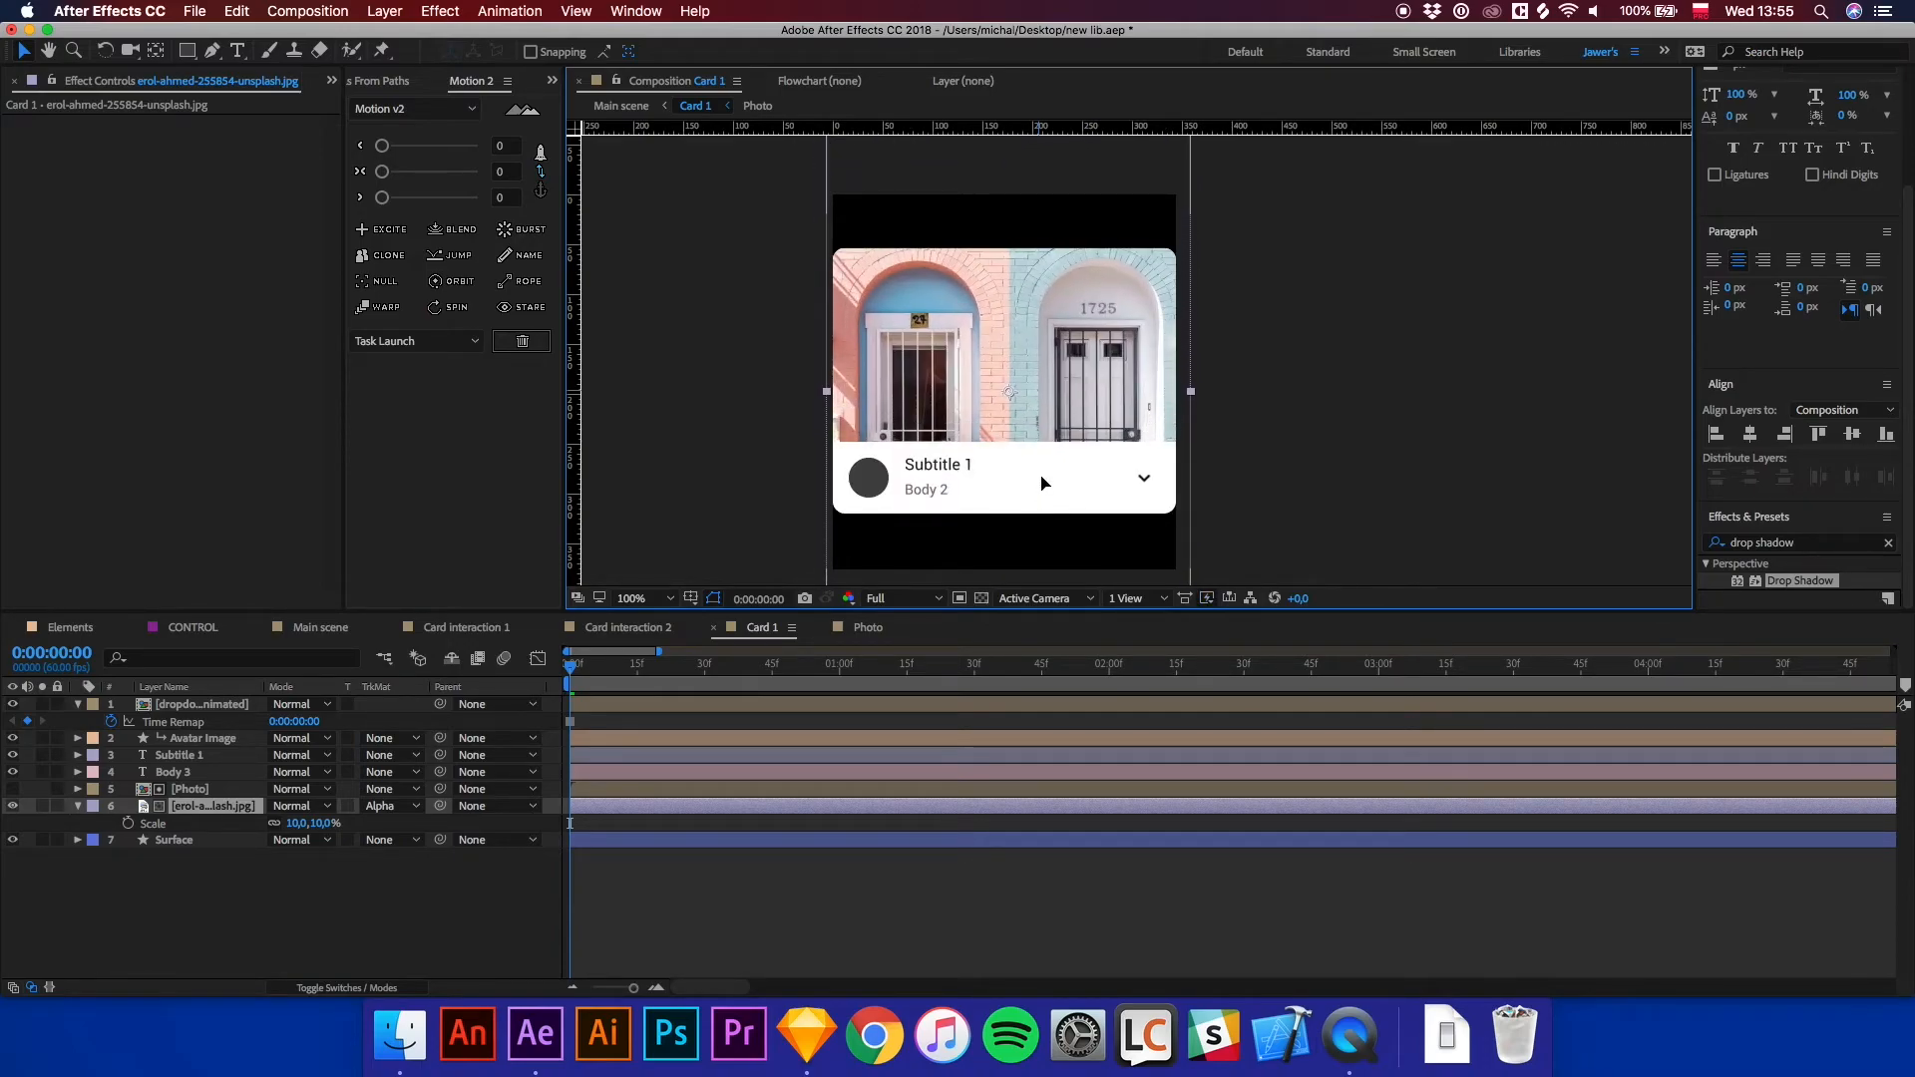
pyautogui.click(777, 932)
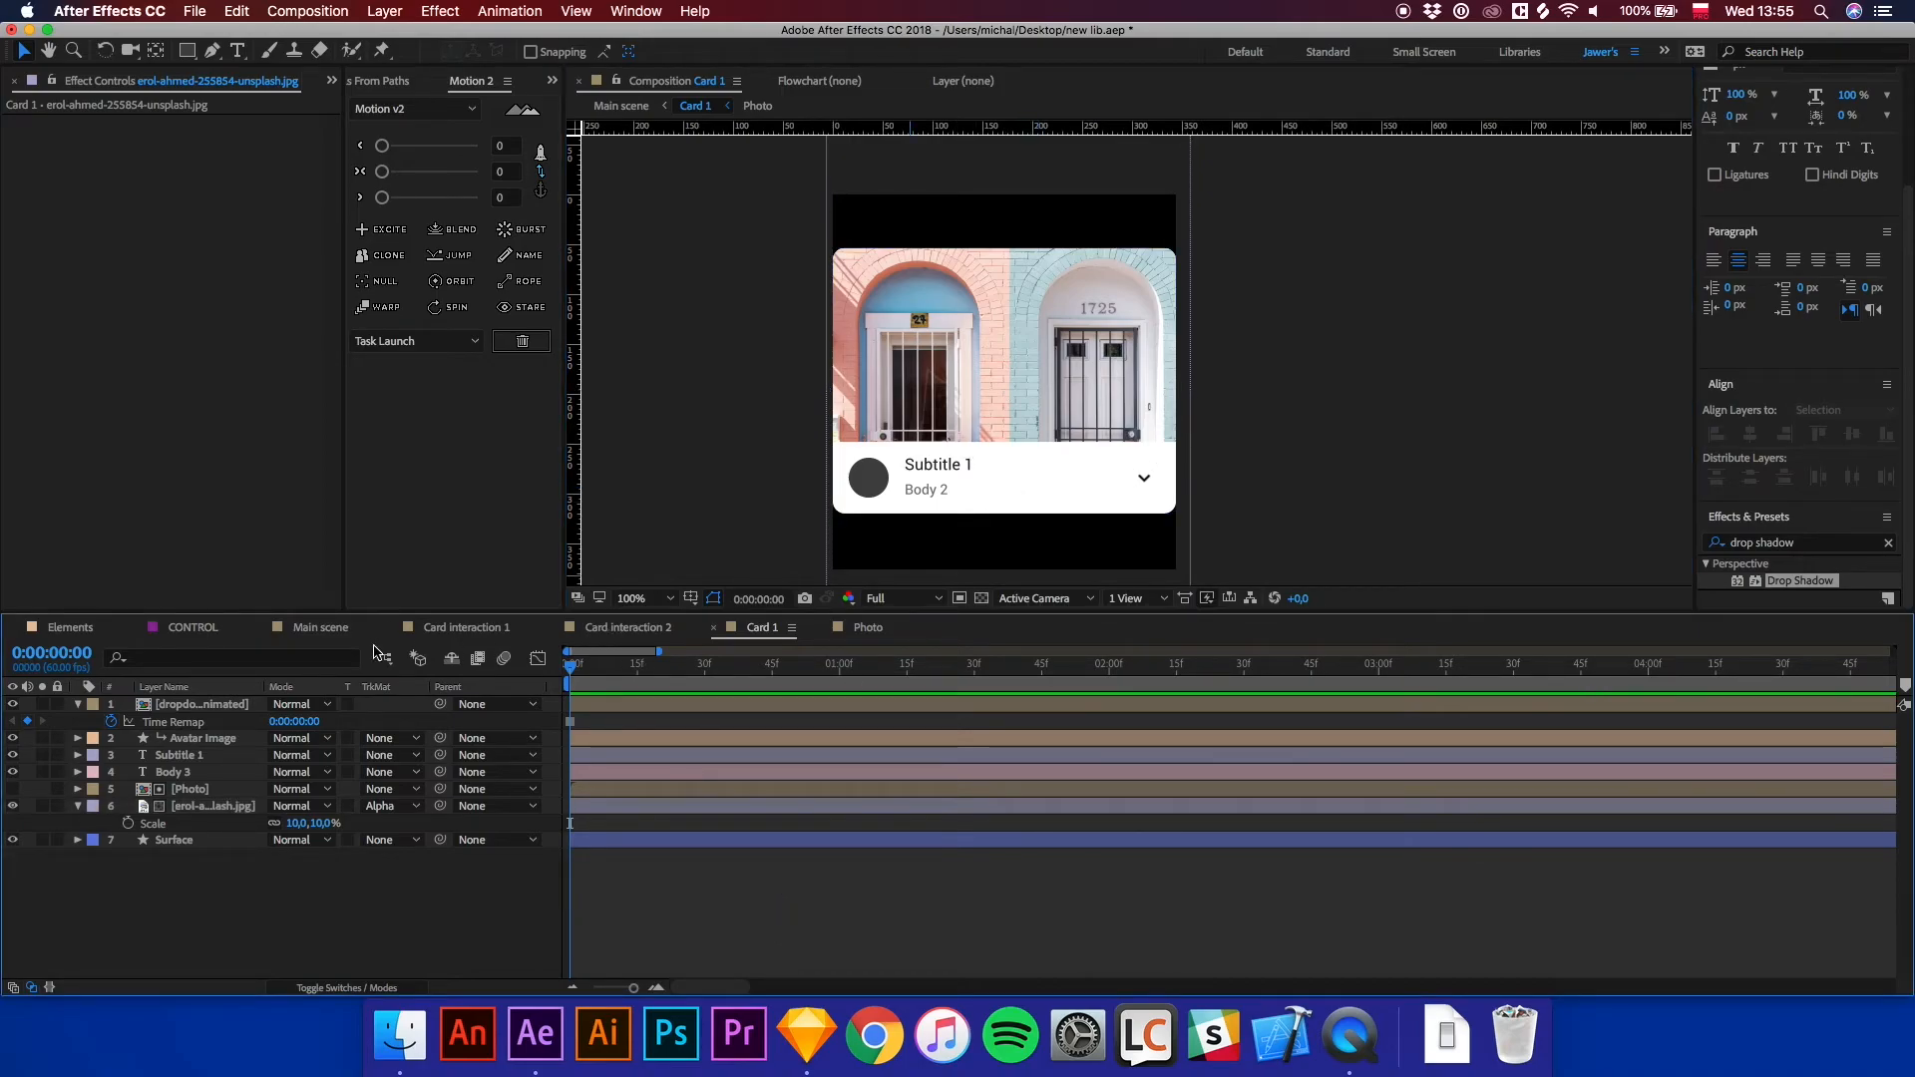
# Open the Card 2 precomposition from the main scene.
pyautogui.click(304, 632)
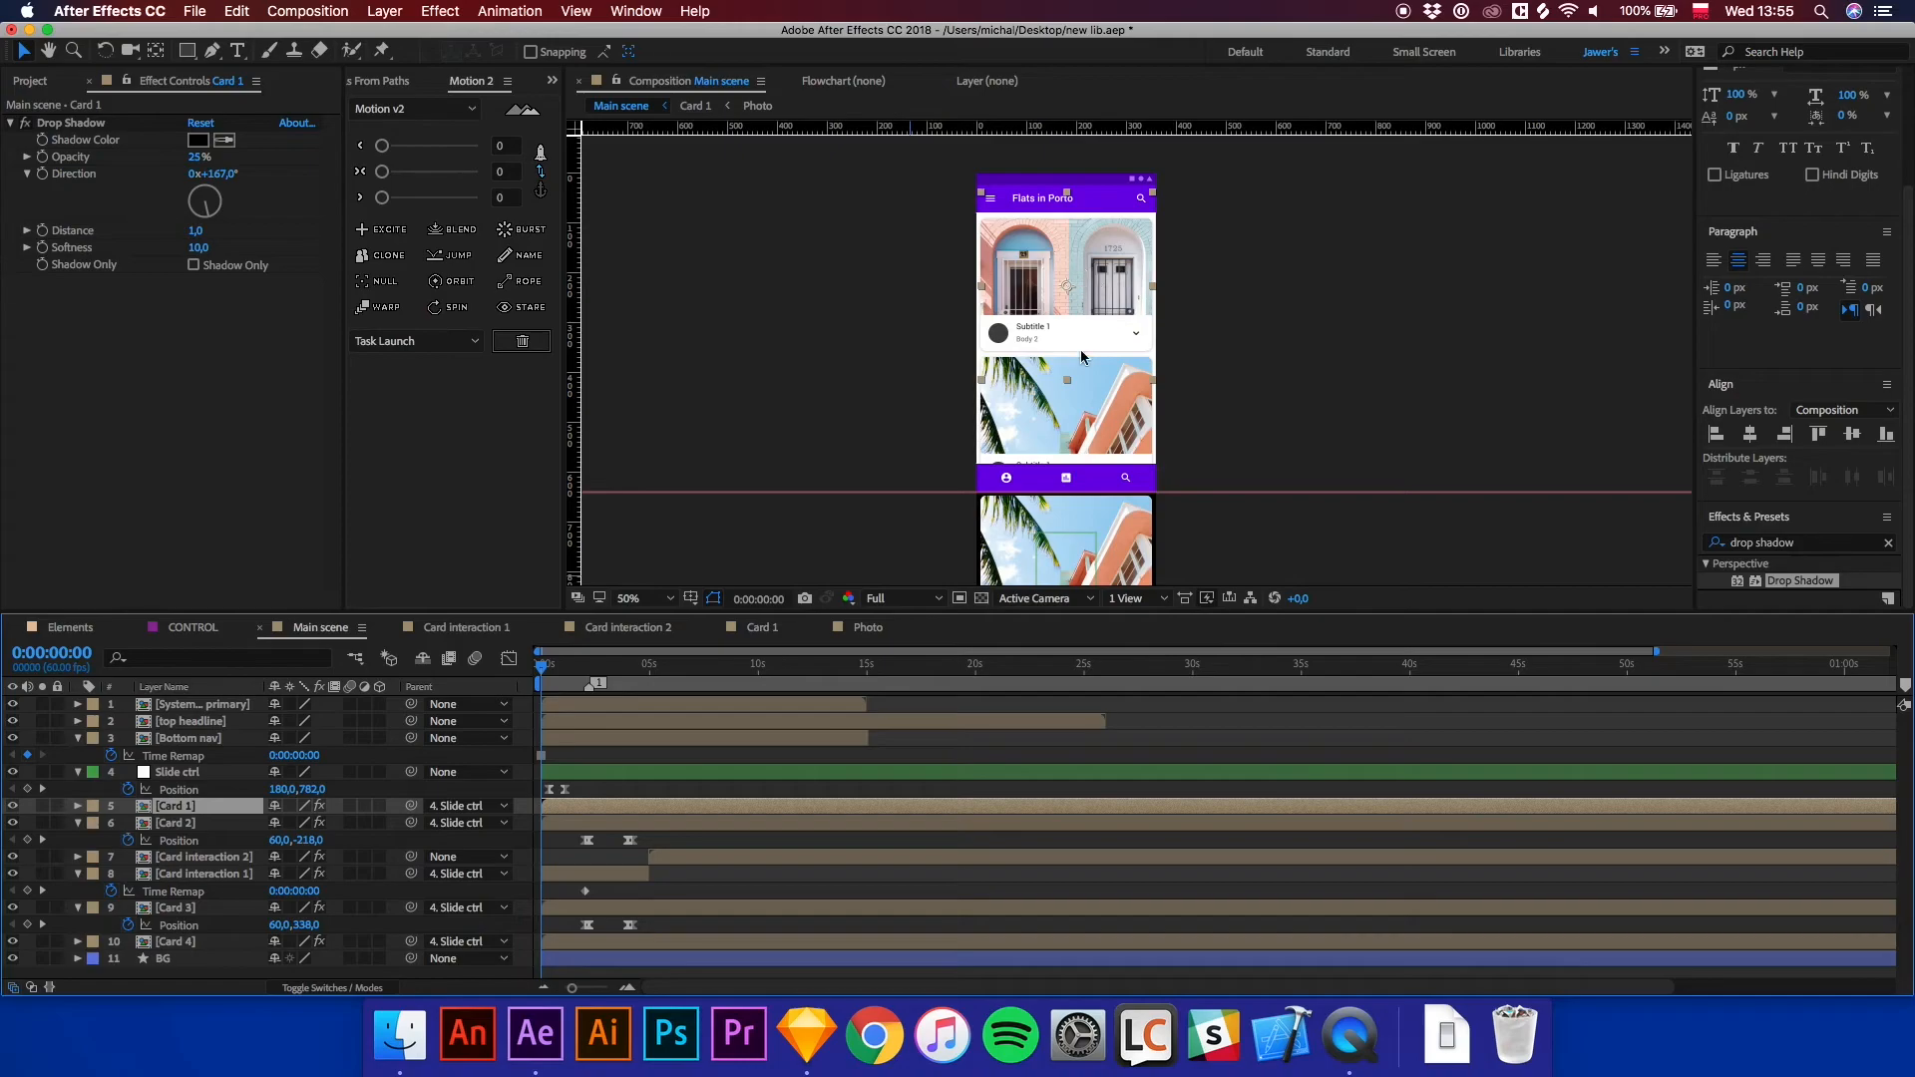
pyautogui.click(1133, 400)
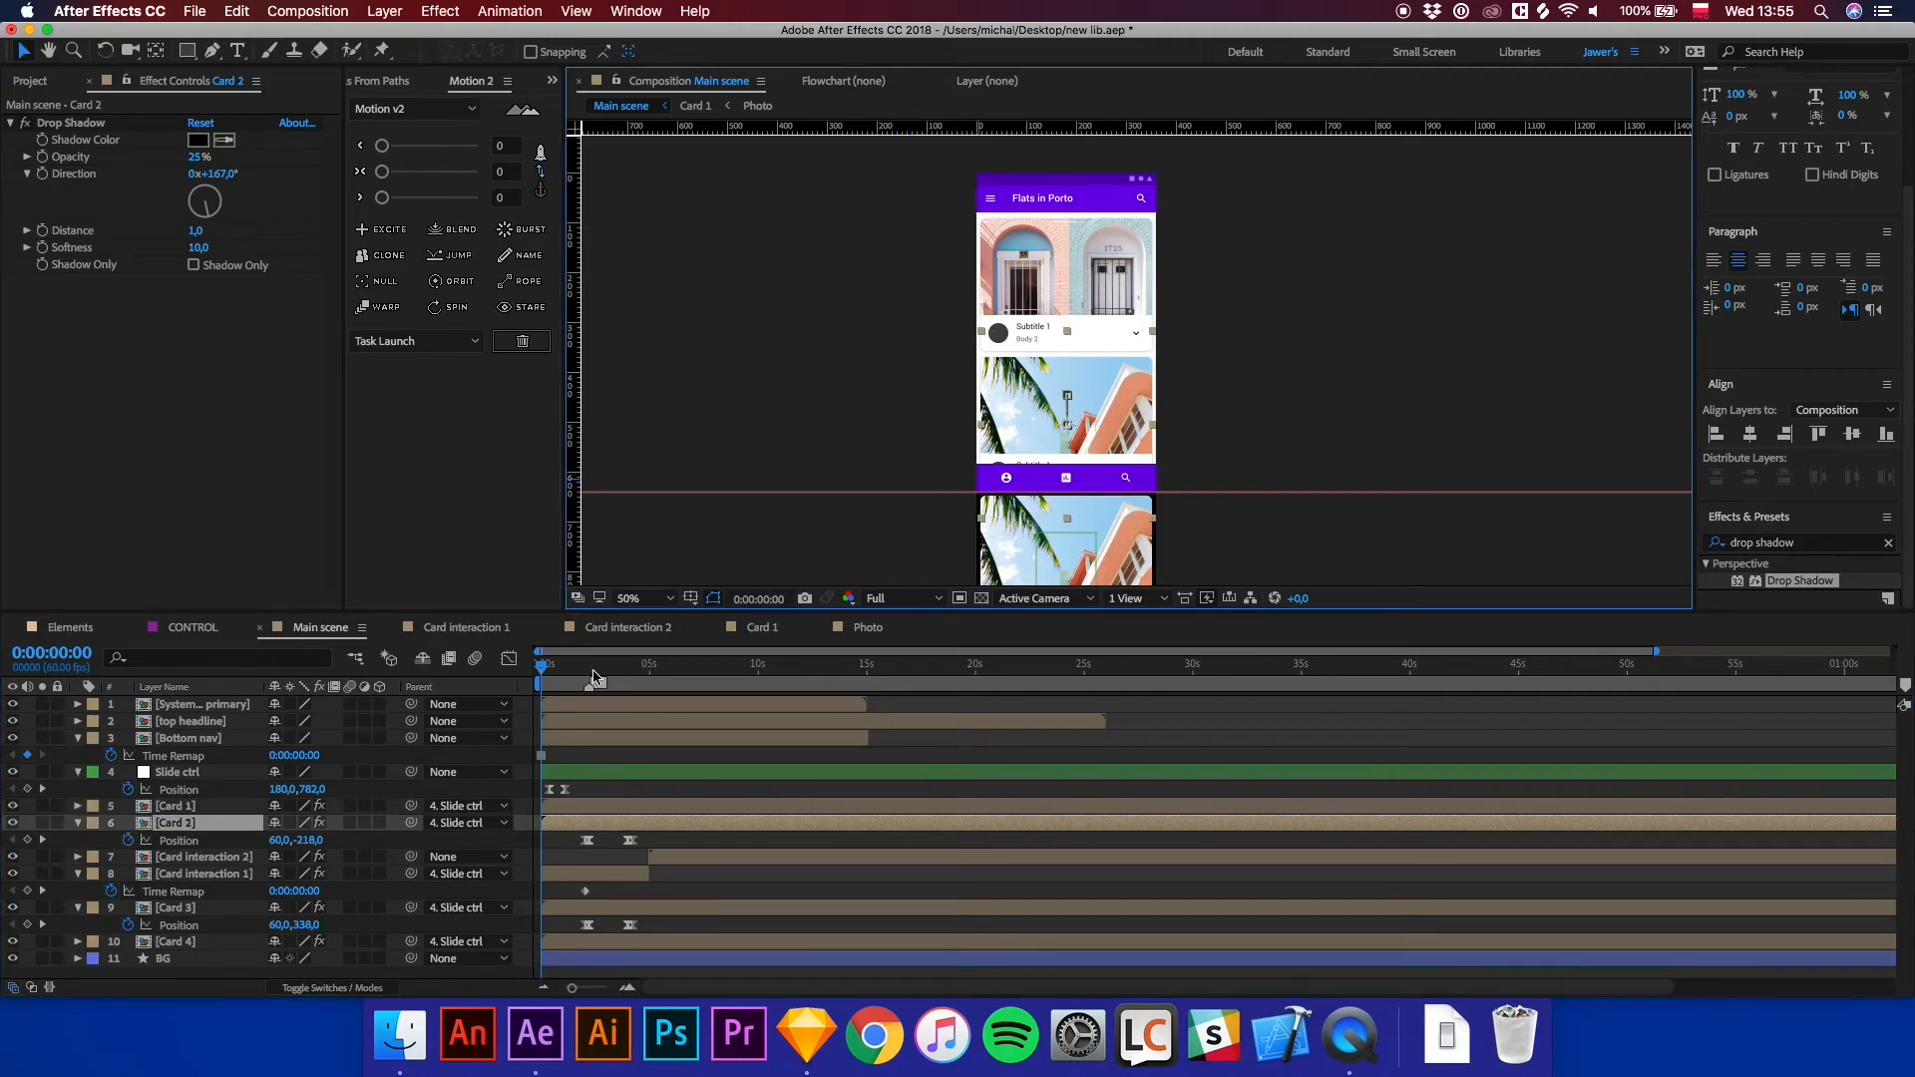
pyautogui.doubleClick(192, 833)
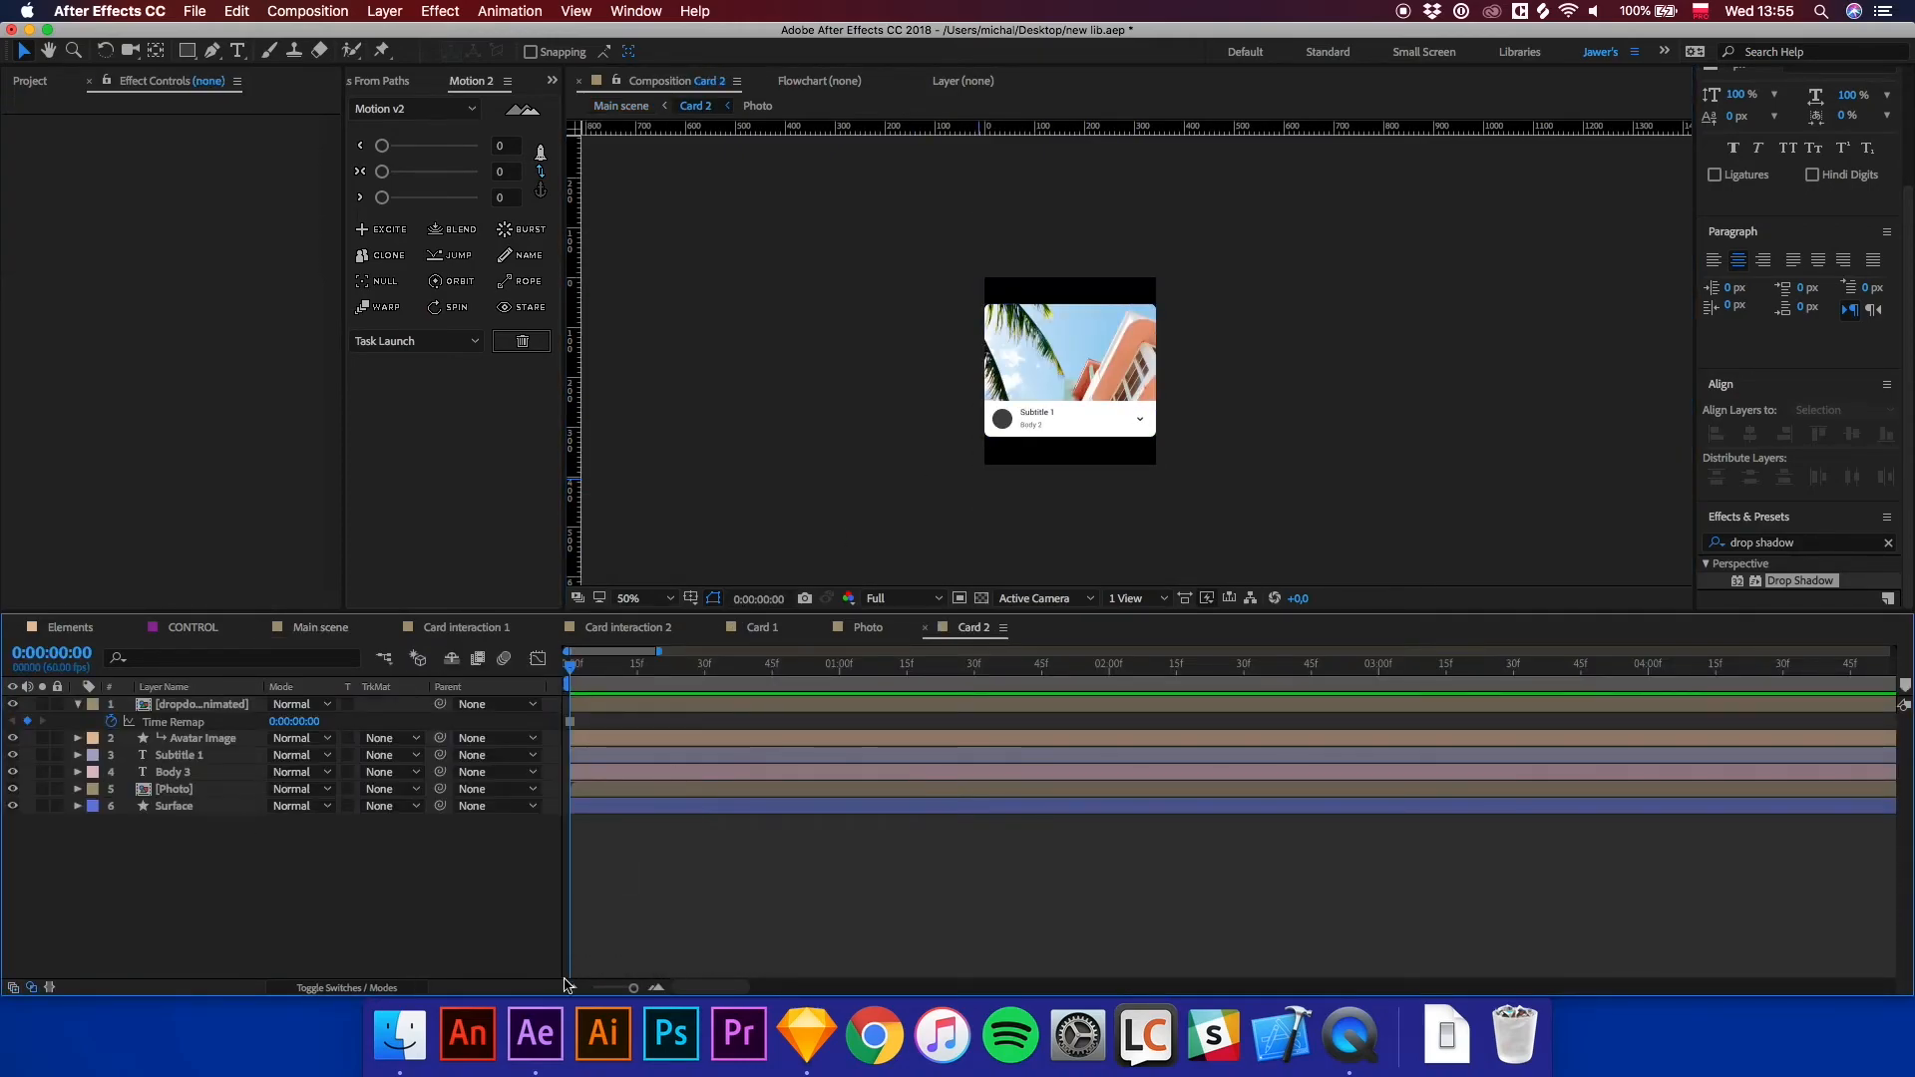
pyautogui.click(400, 1039)
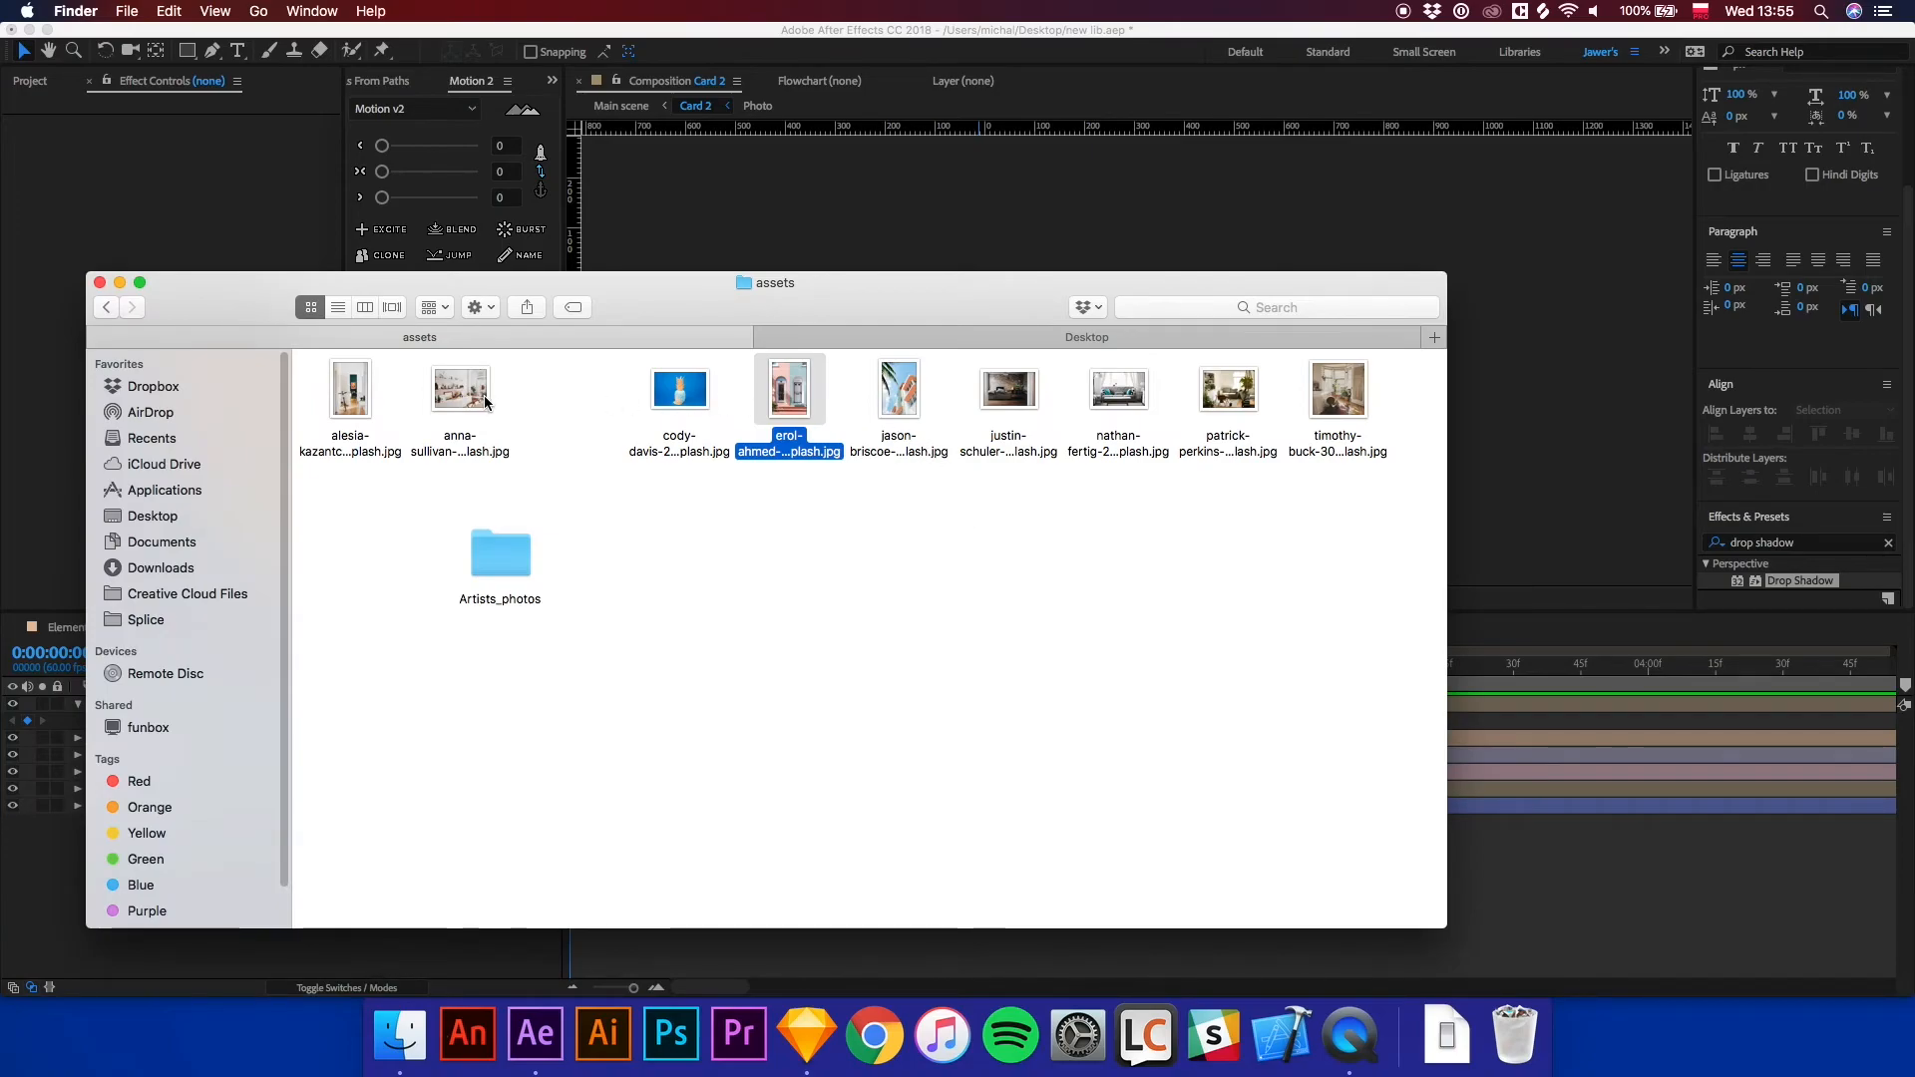
pyautogui.moveTo(486, 402); pyautogui.dragTo(1521, 793)
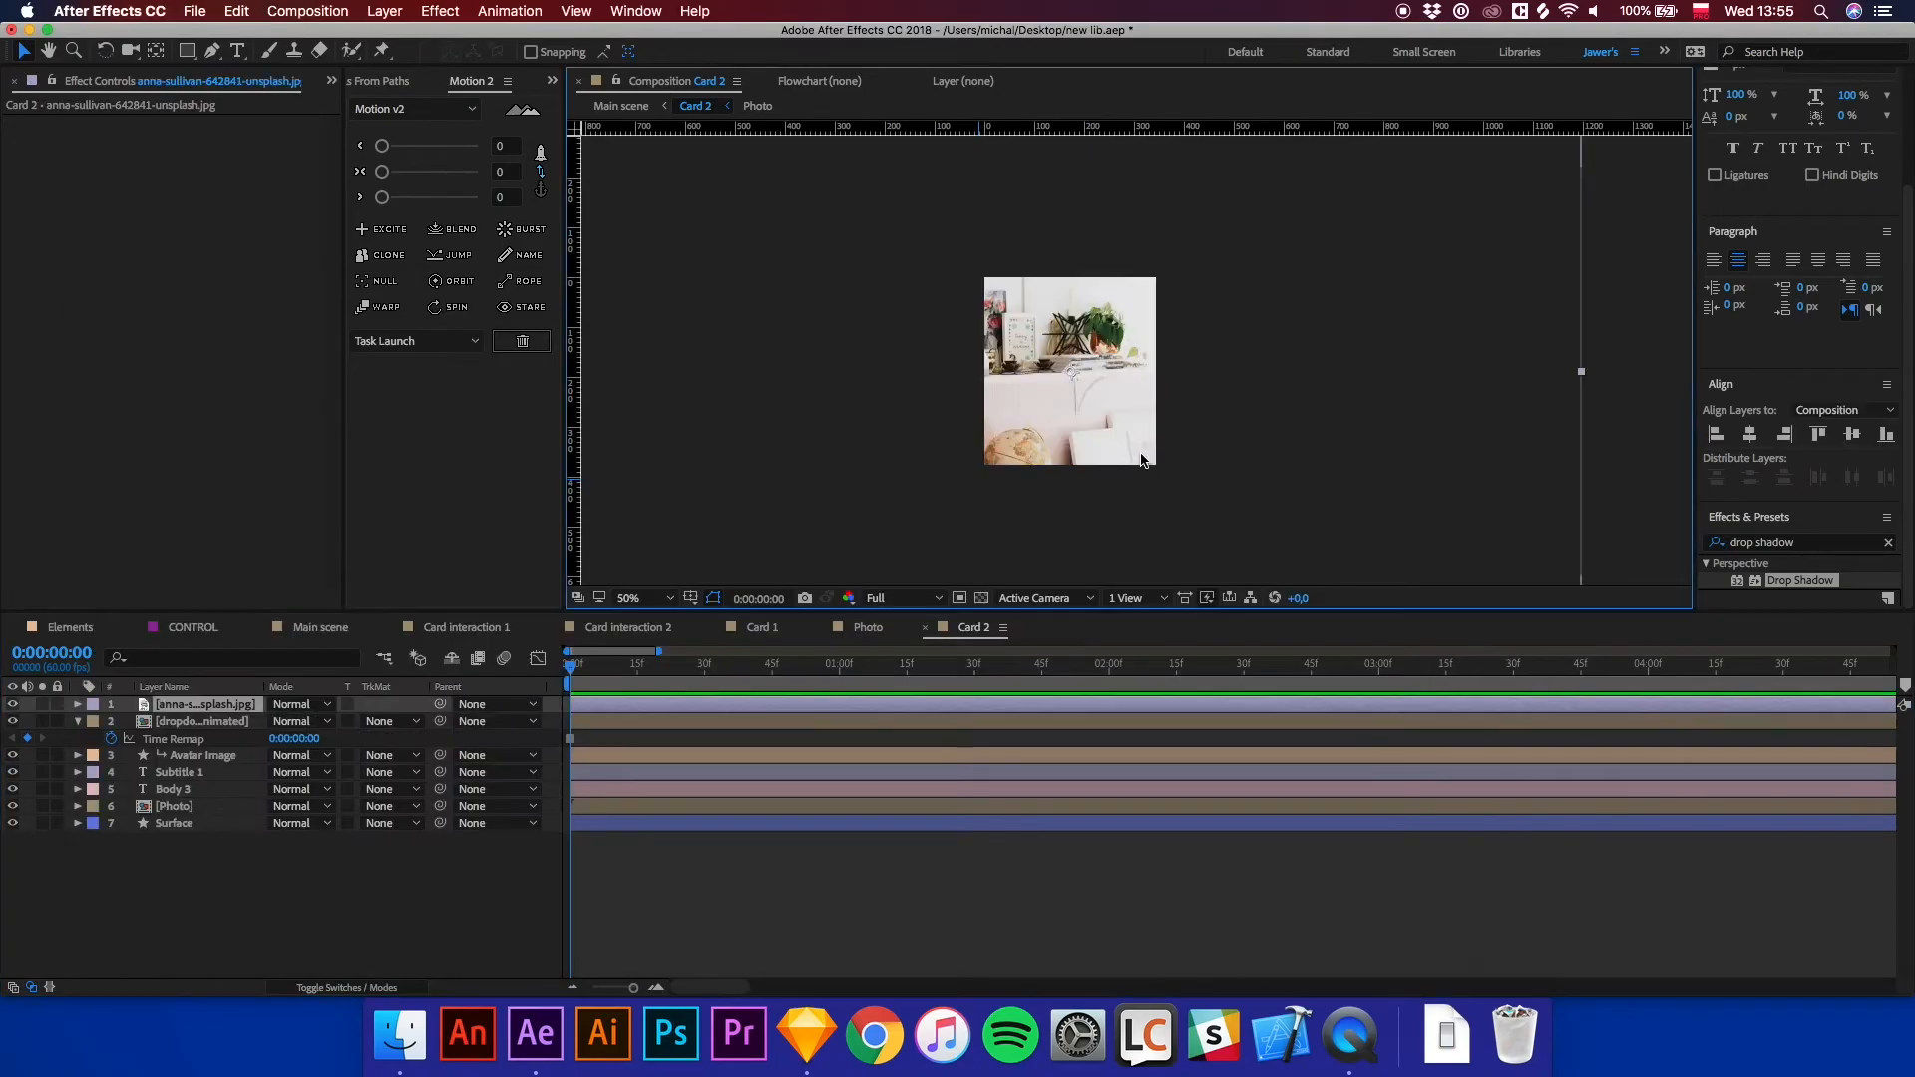
pyautogui.press('s')
pyautogui.click(334, 721)
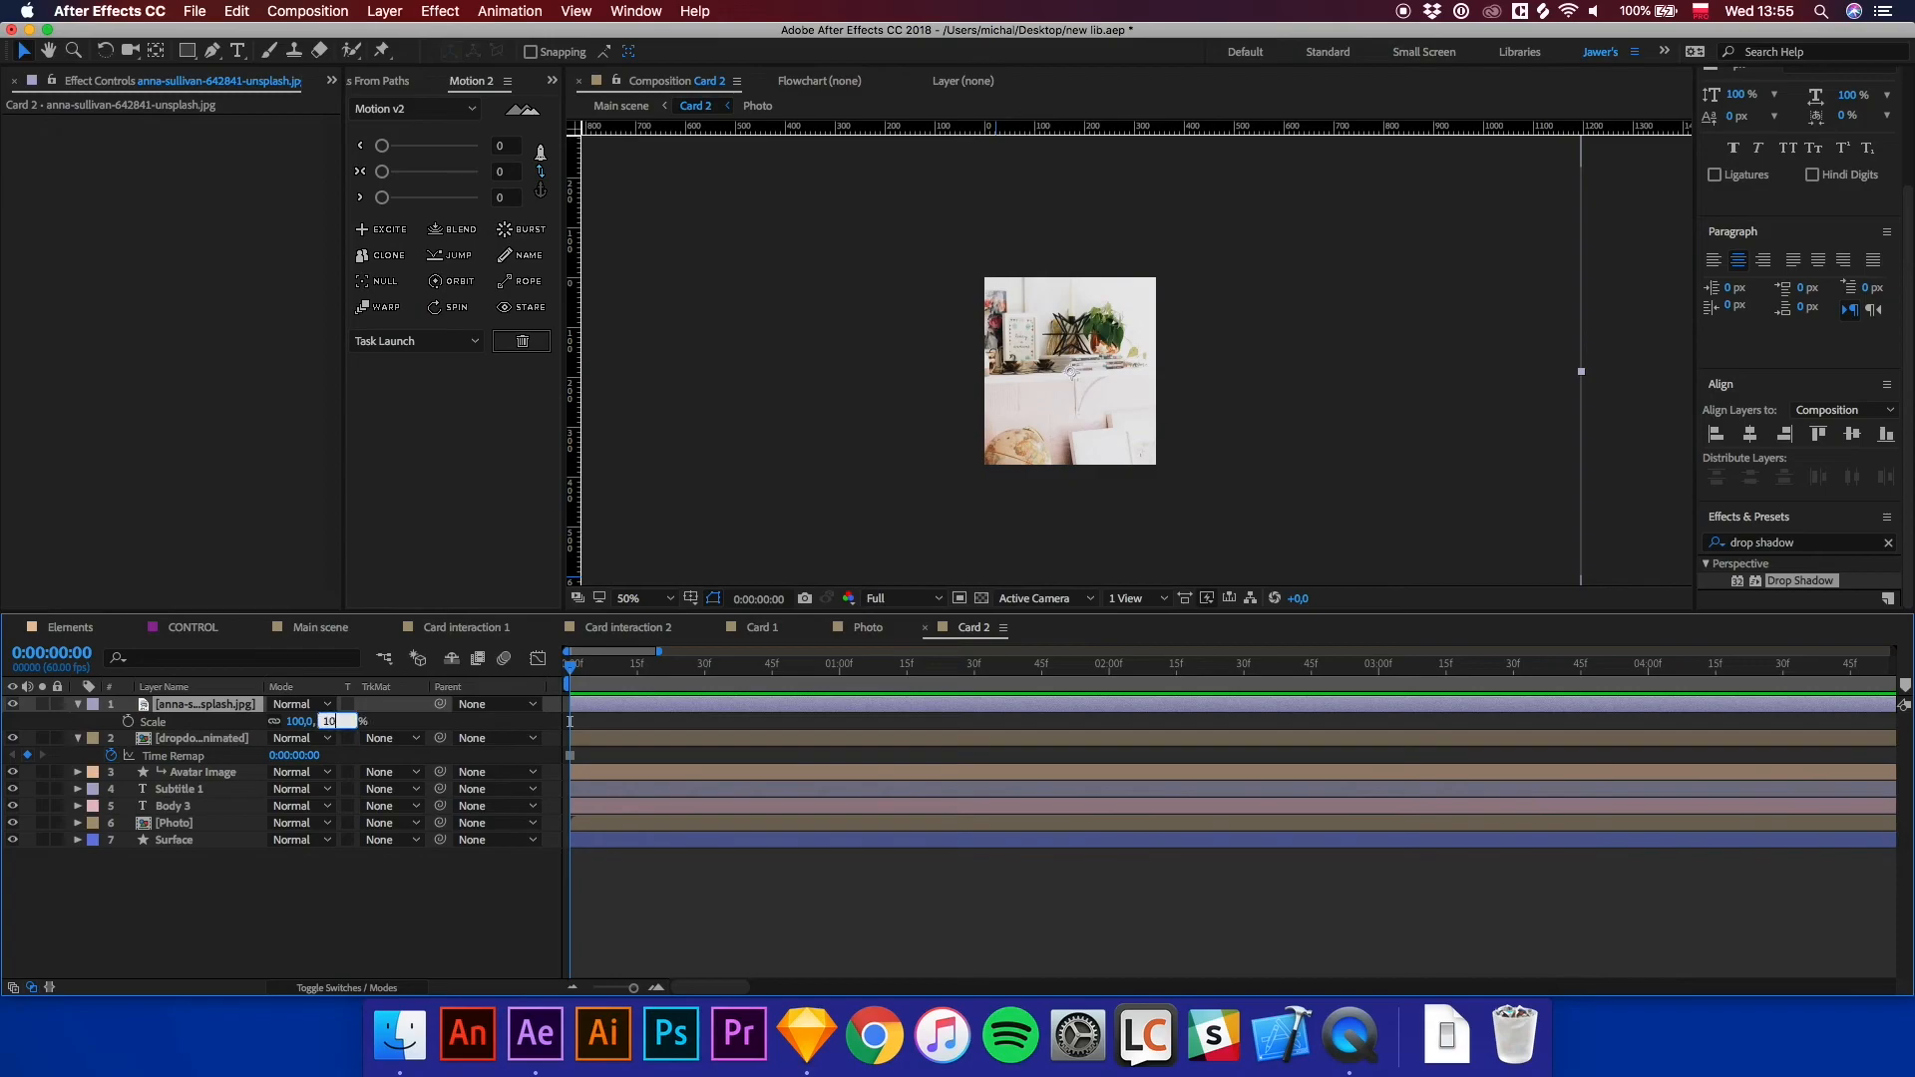
pyautogui.press('Return')
pyautogui.click(320, 725)
pyautogui.write('20')
pyautogui.press('Return')
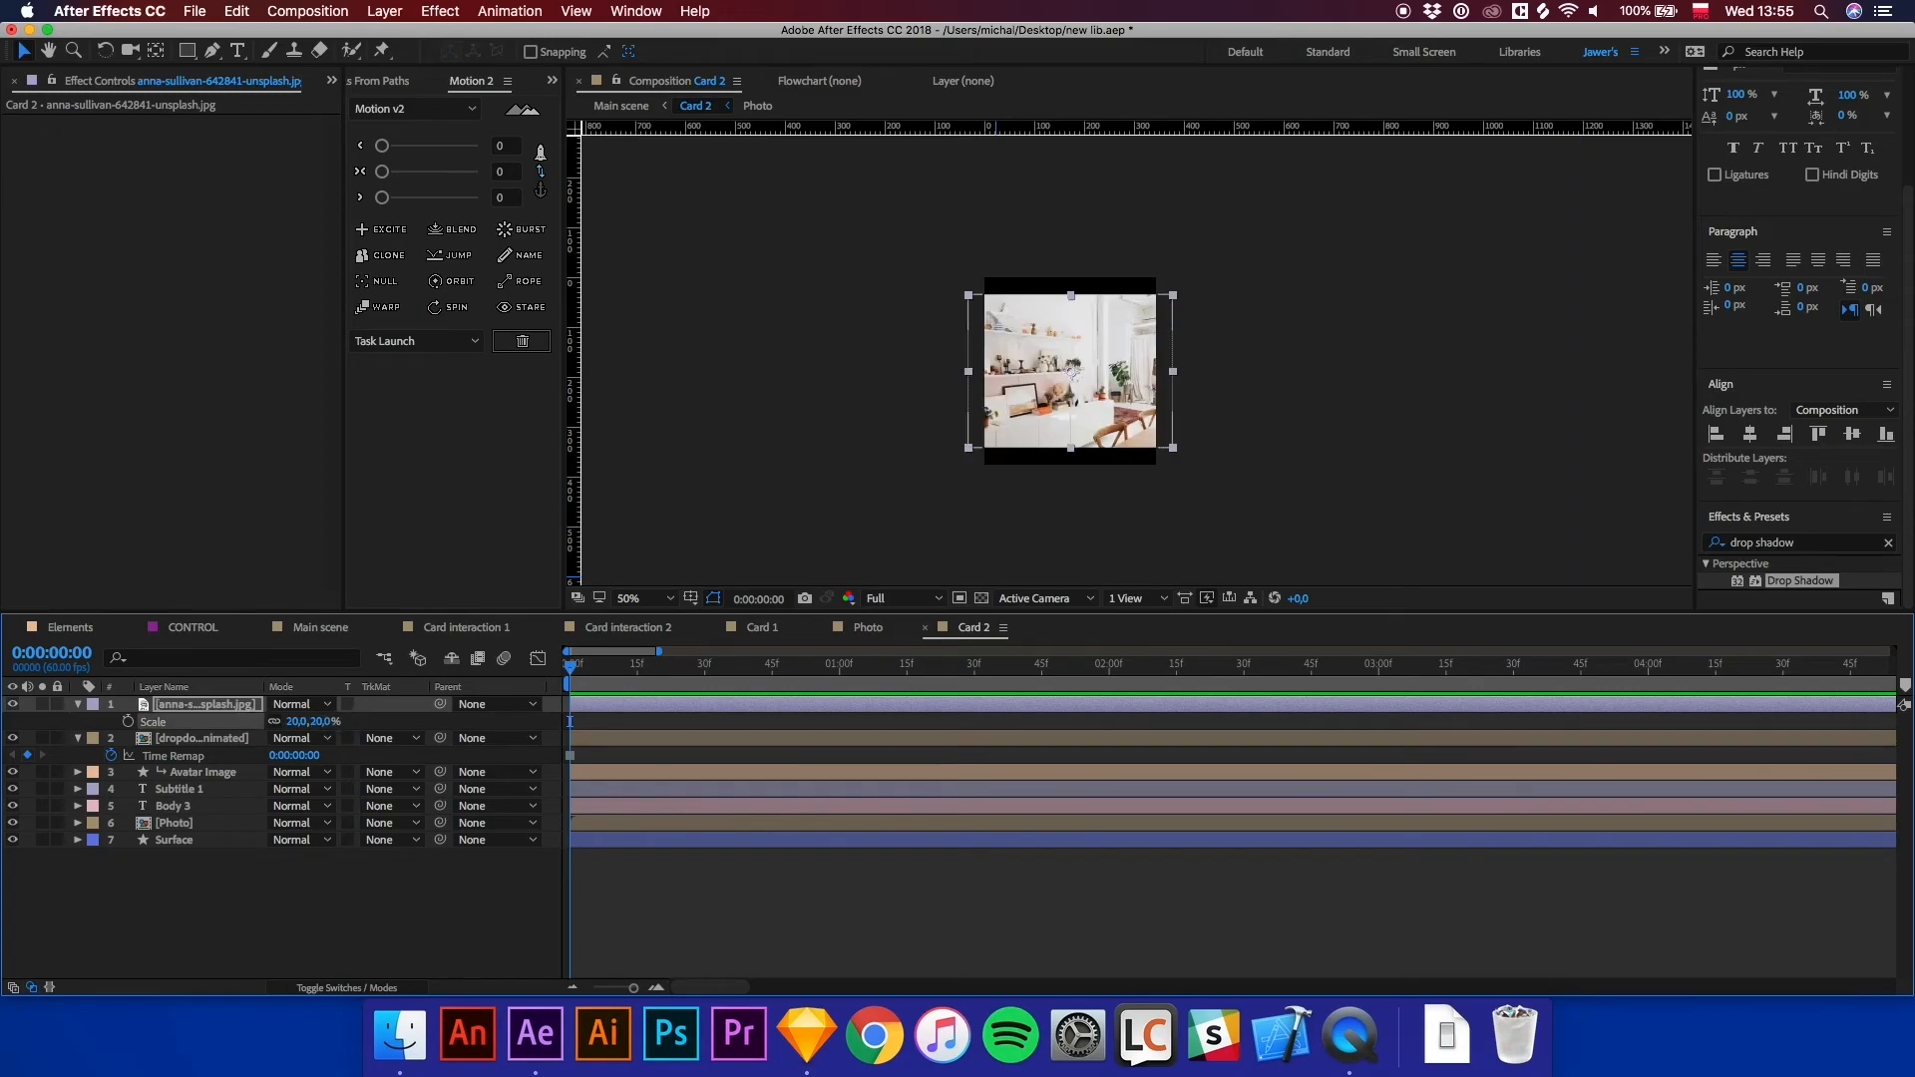
# Place the anna-sullivan layer beneath the Photo layer and set its track matte to Alpha Matte.
pyautogui.moveTo(228, 705); pyautogui.dragTo(190, 834)
pyautogui.click(389, 806)
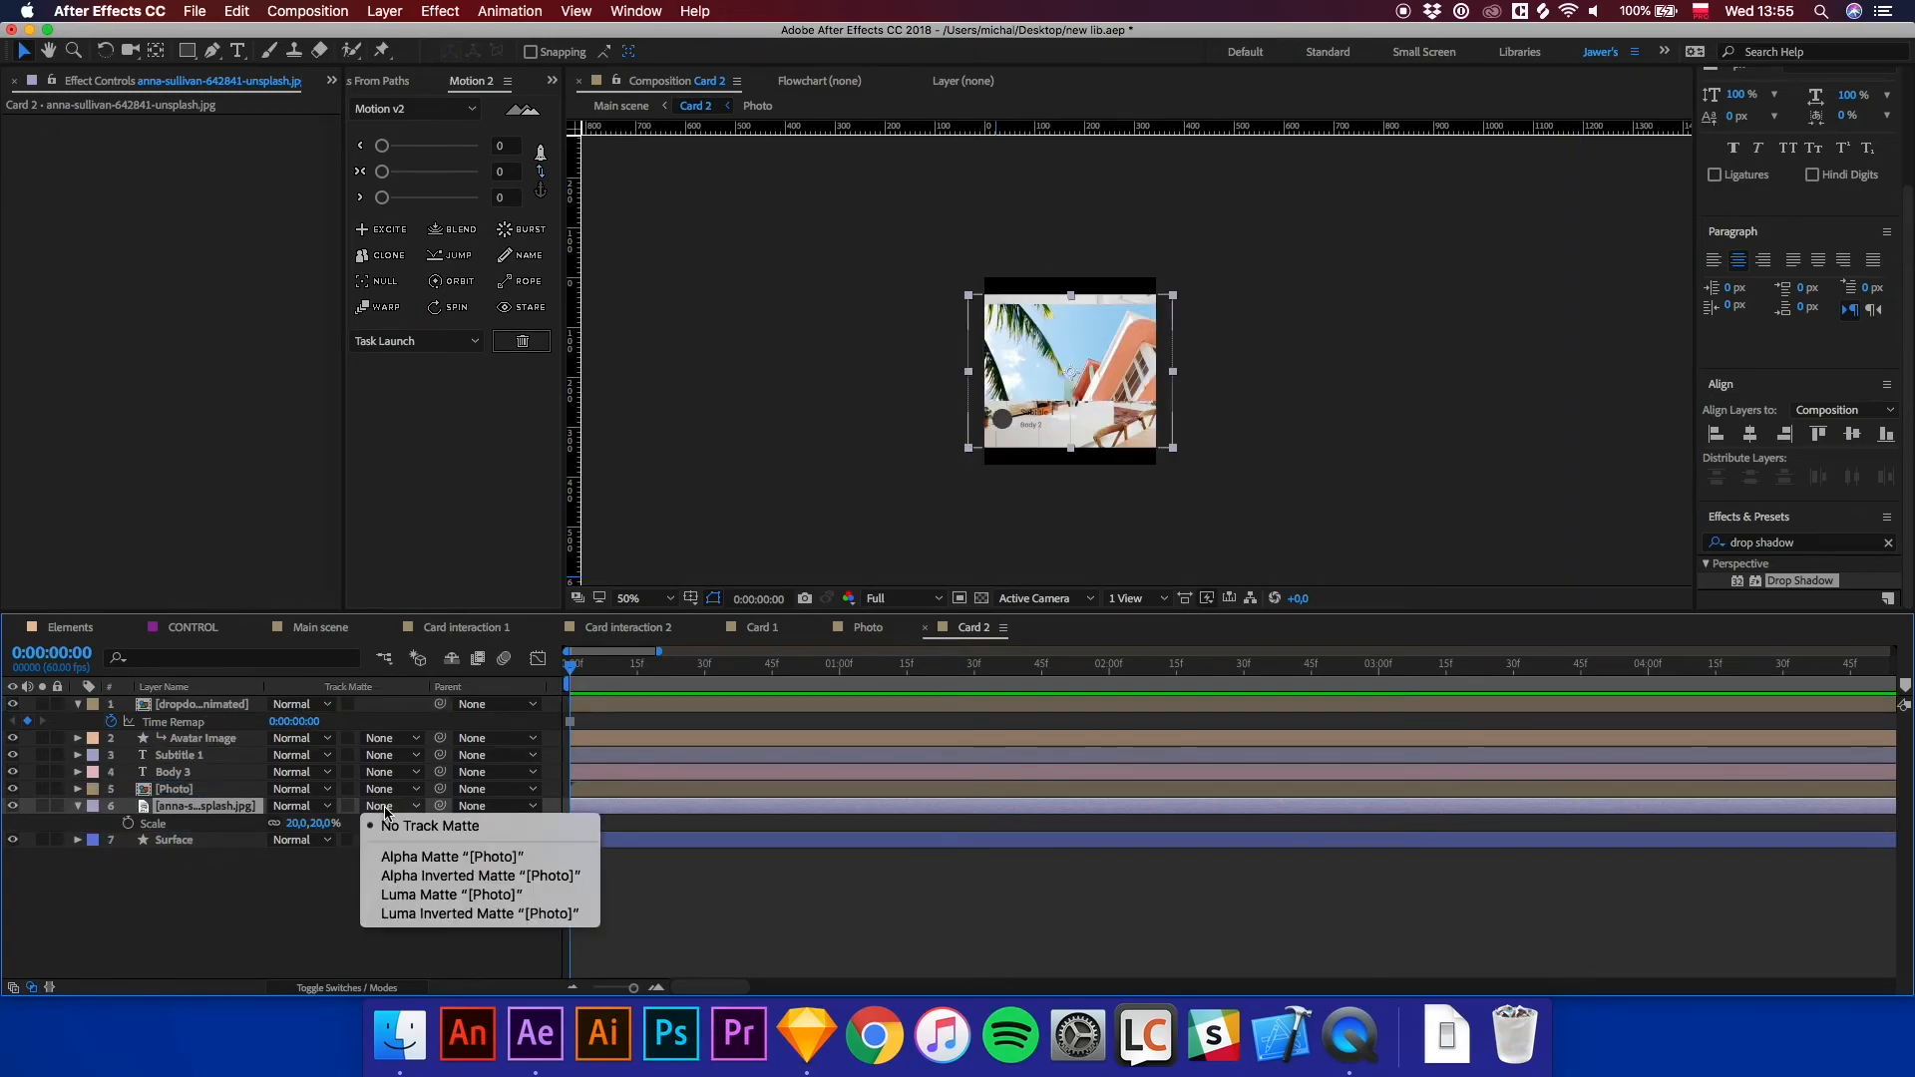
pyautogui.click(404, 848)
pyautogui.scroll(2, 1112, 386)
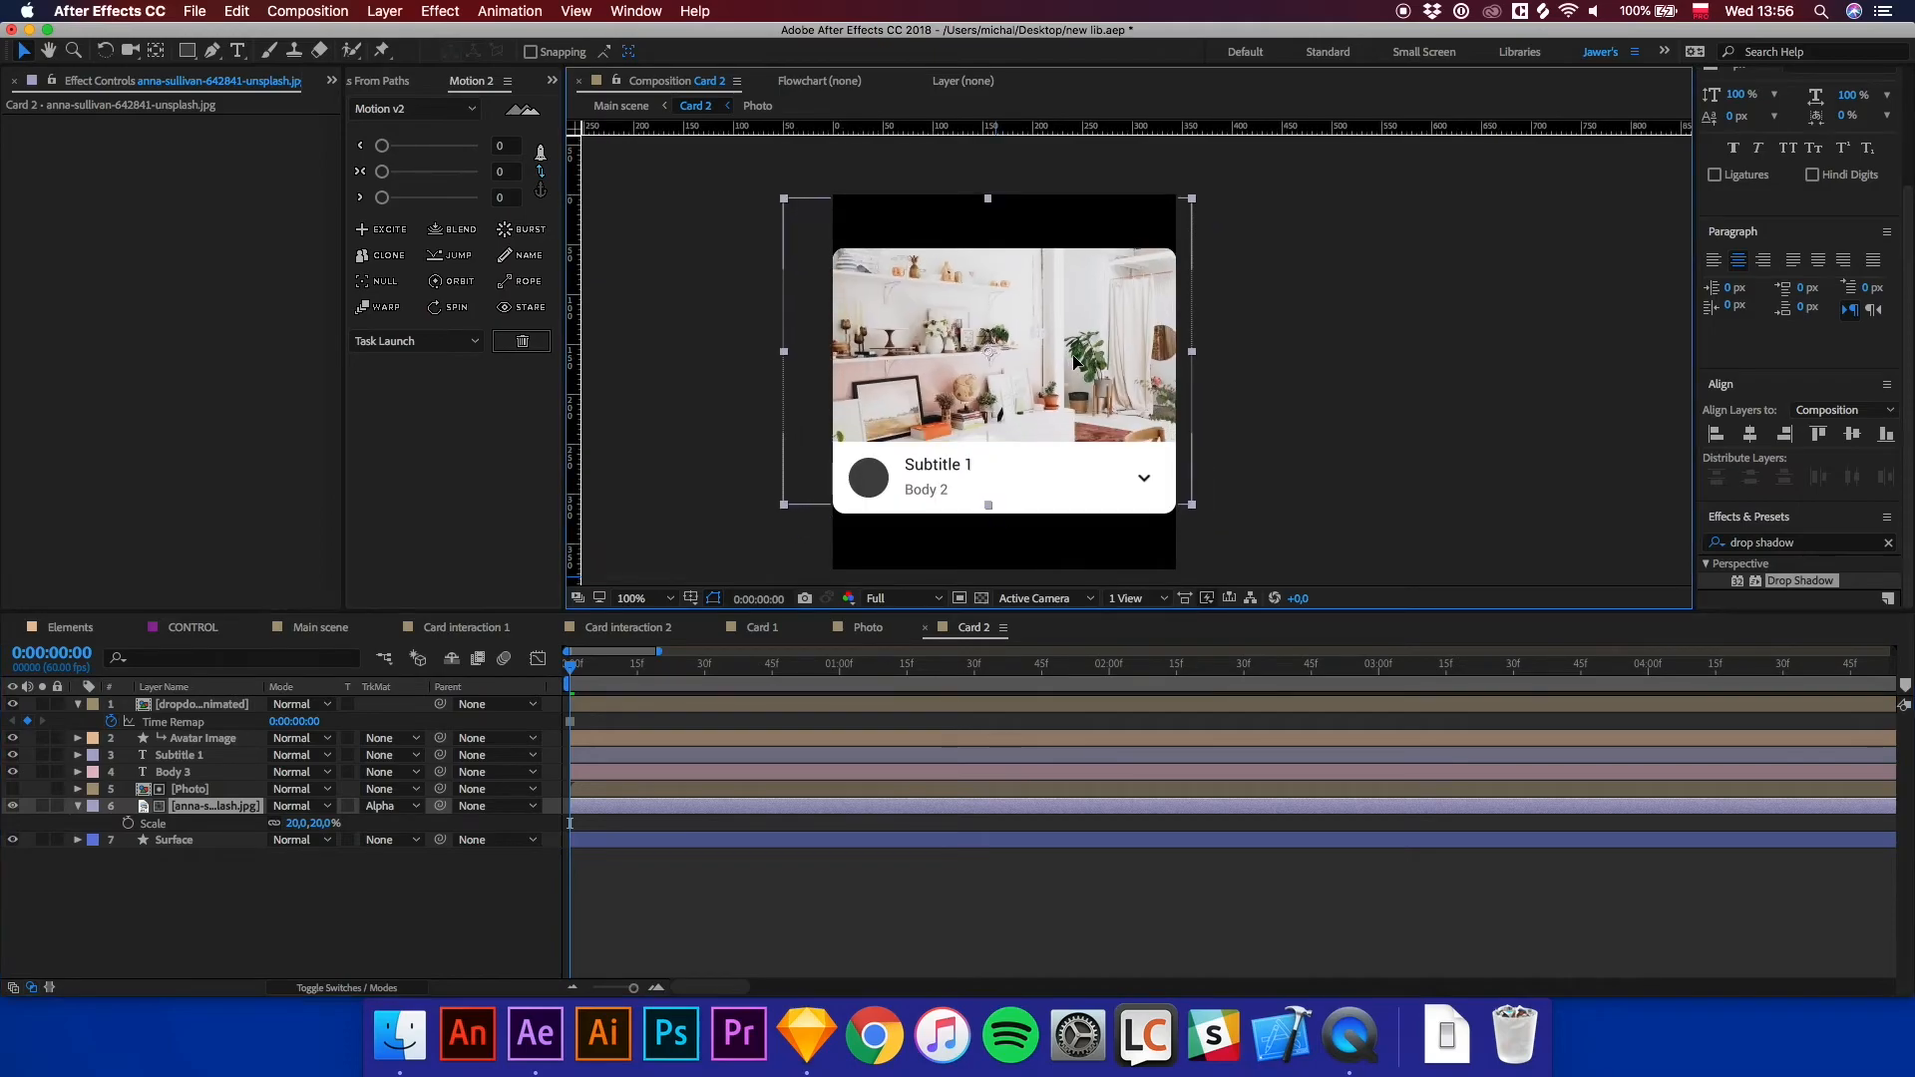
pyautogui.click(1059, 884)
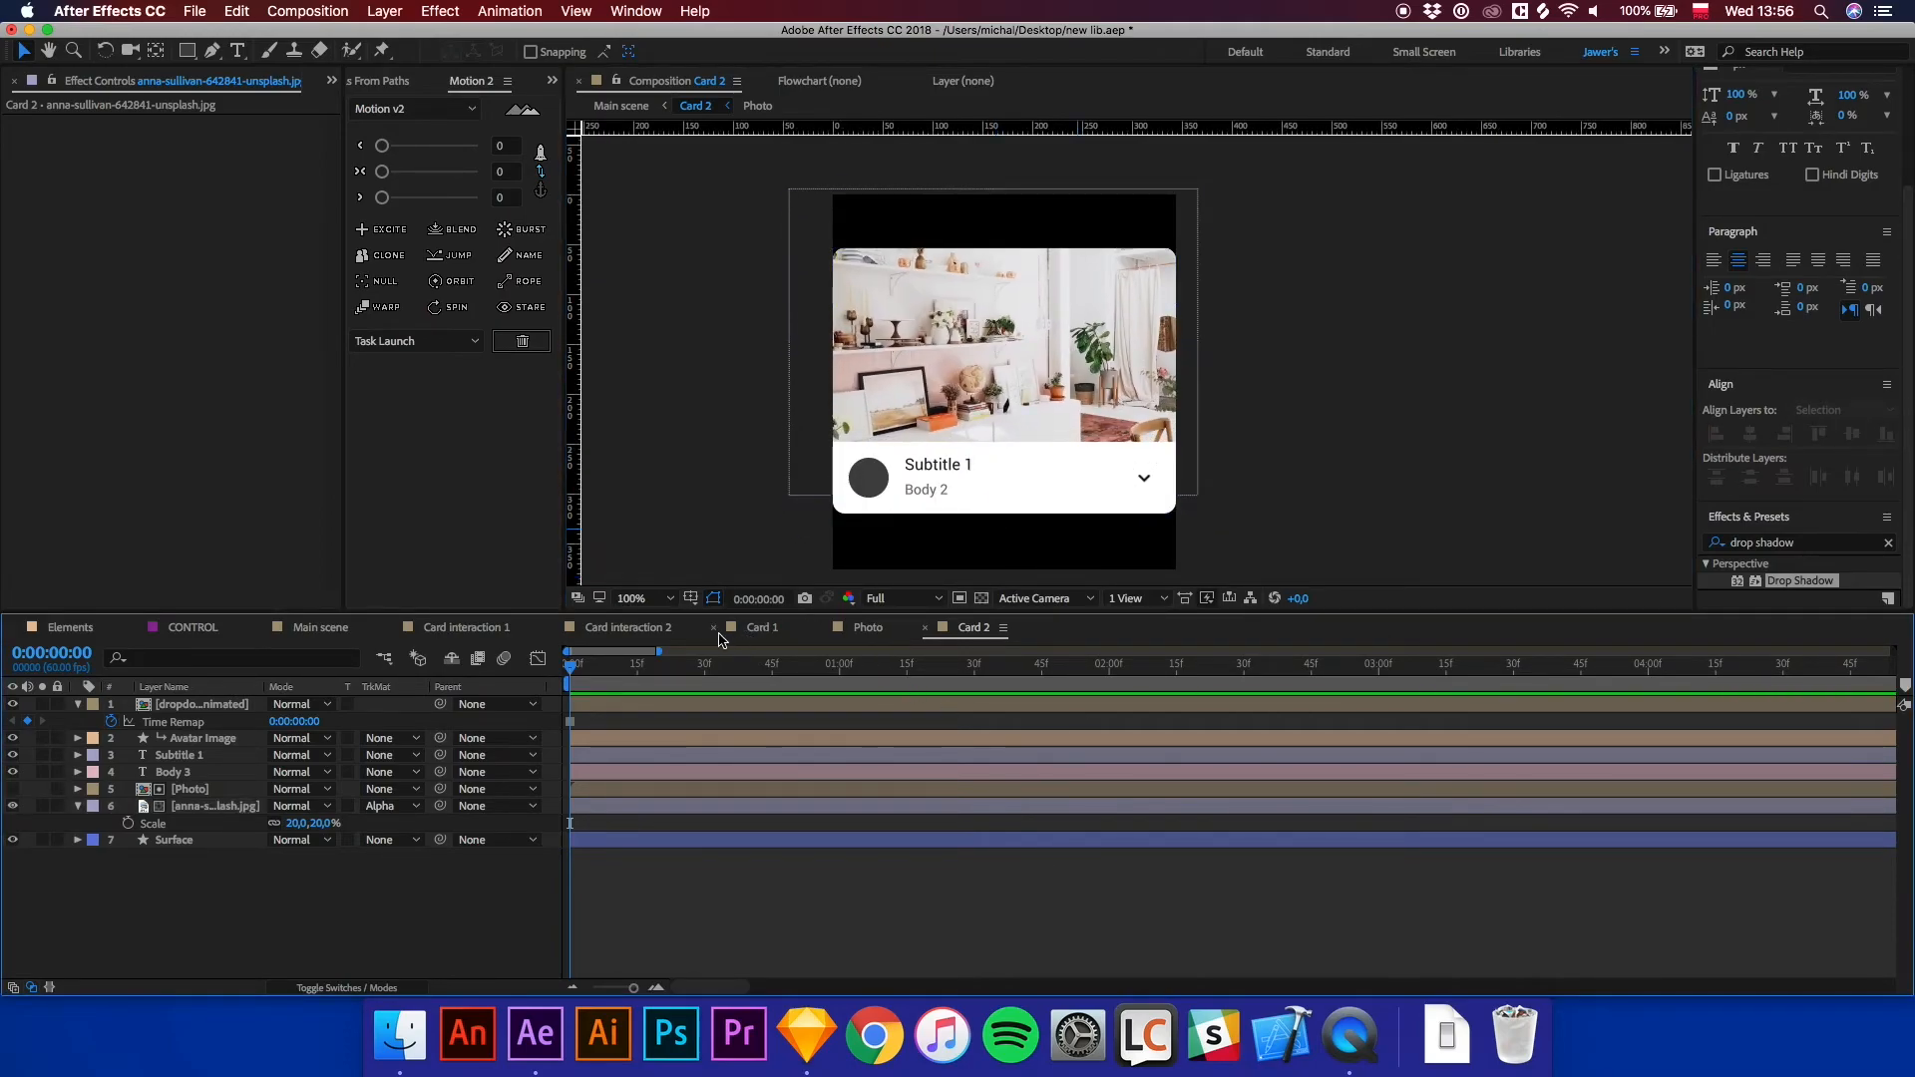
# Return to the main scene and open the Card 3 precomposition.
pyautogui.click(317, 629)
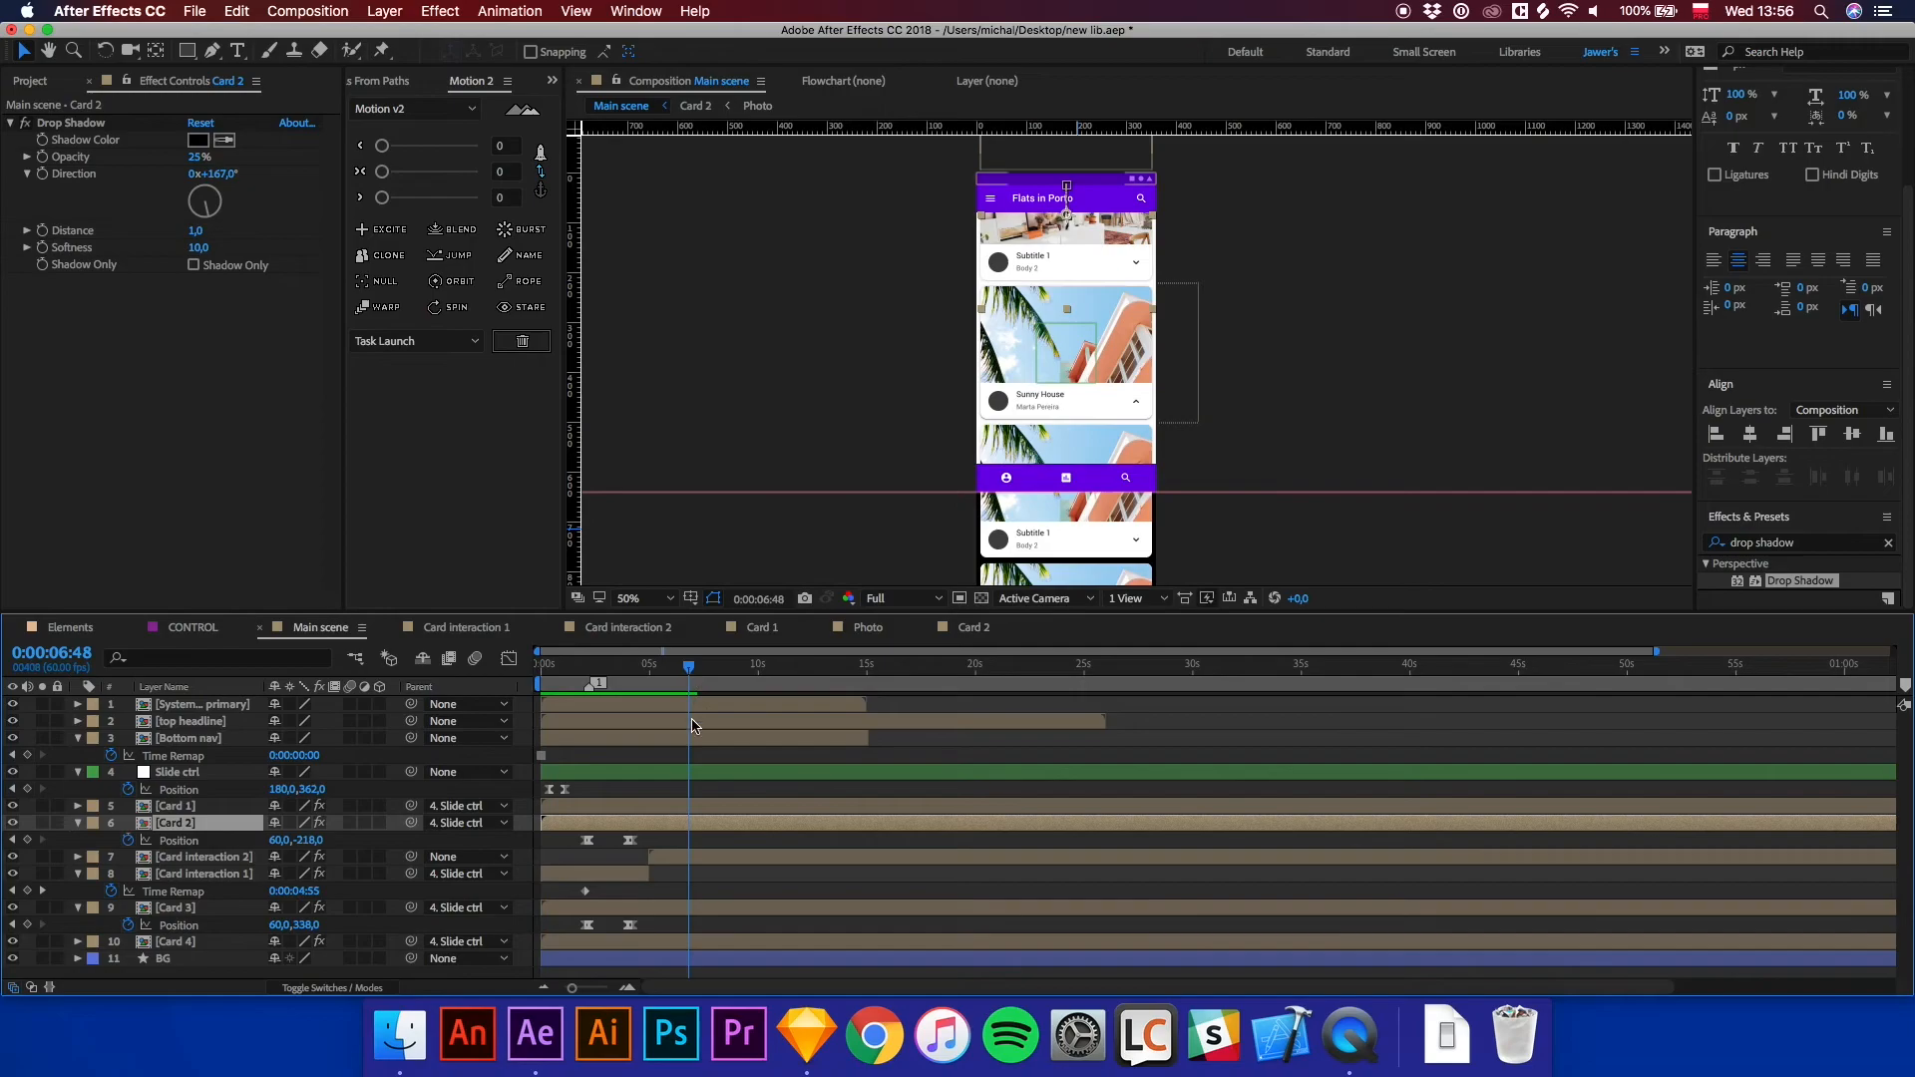
pyautogui.click(179, 910)
pyautogui.doubleClick(165, 909)
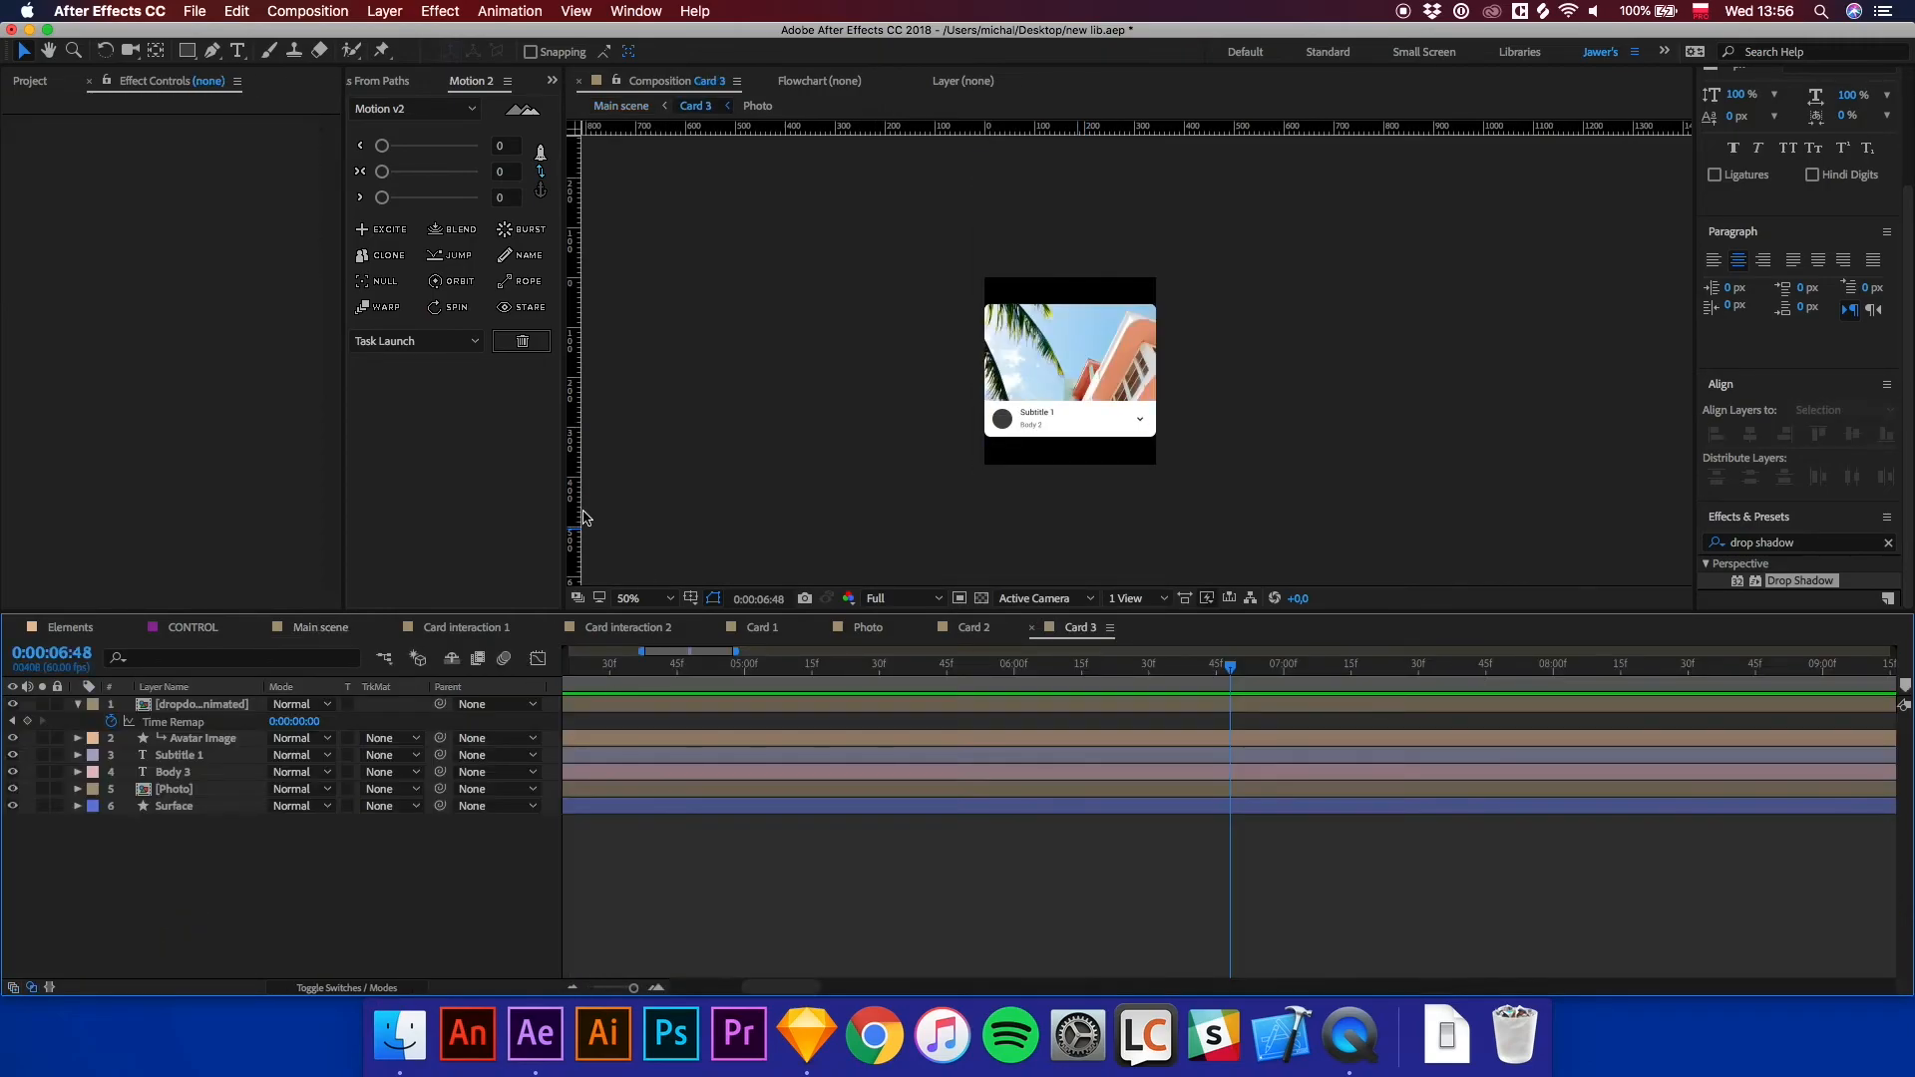
# Bring the nathan-fertig photo from the assets folder into the Card 3 composition.
pyautogui.click(399, 1035)
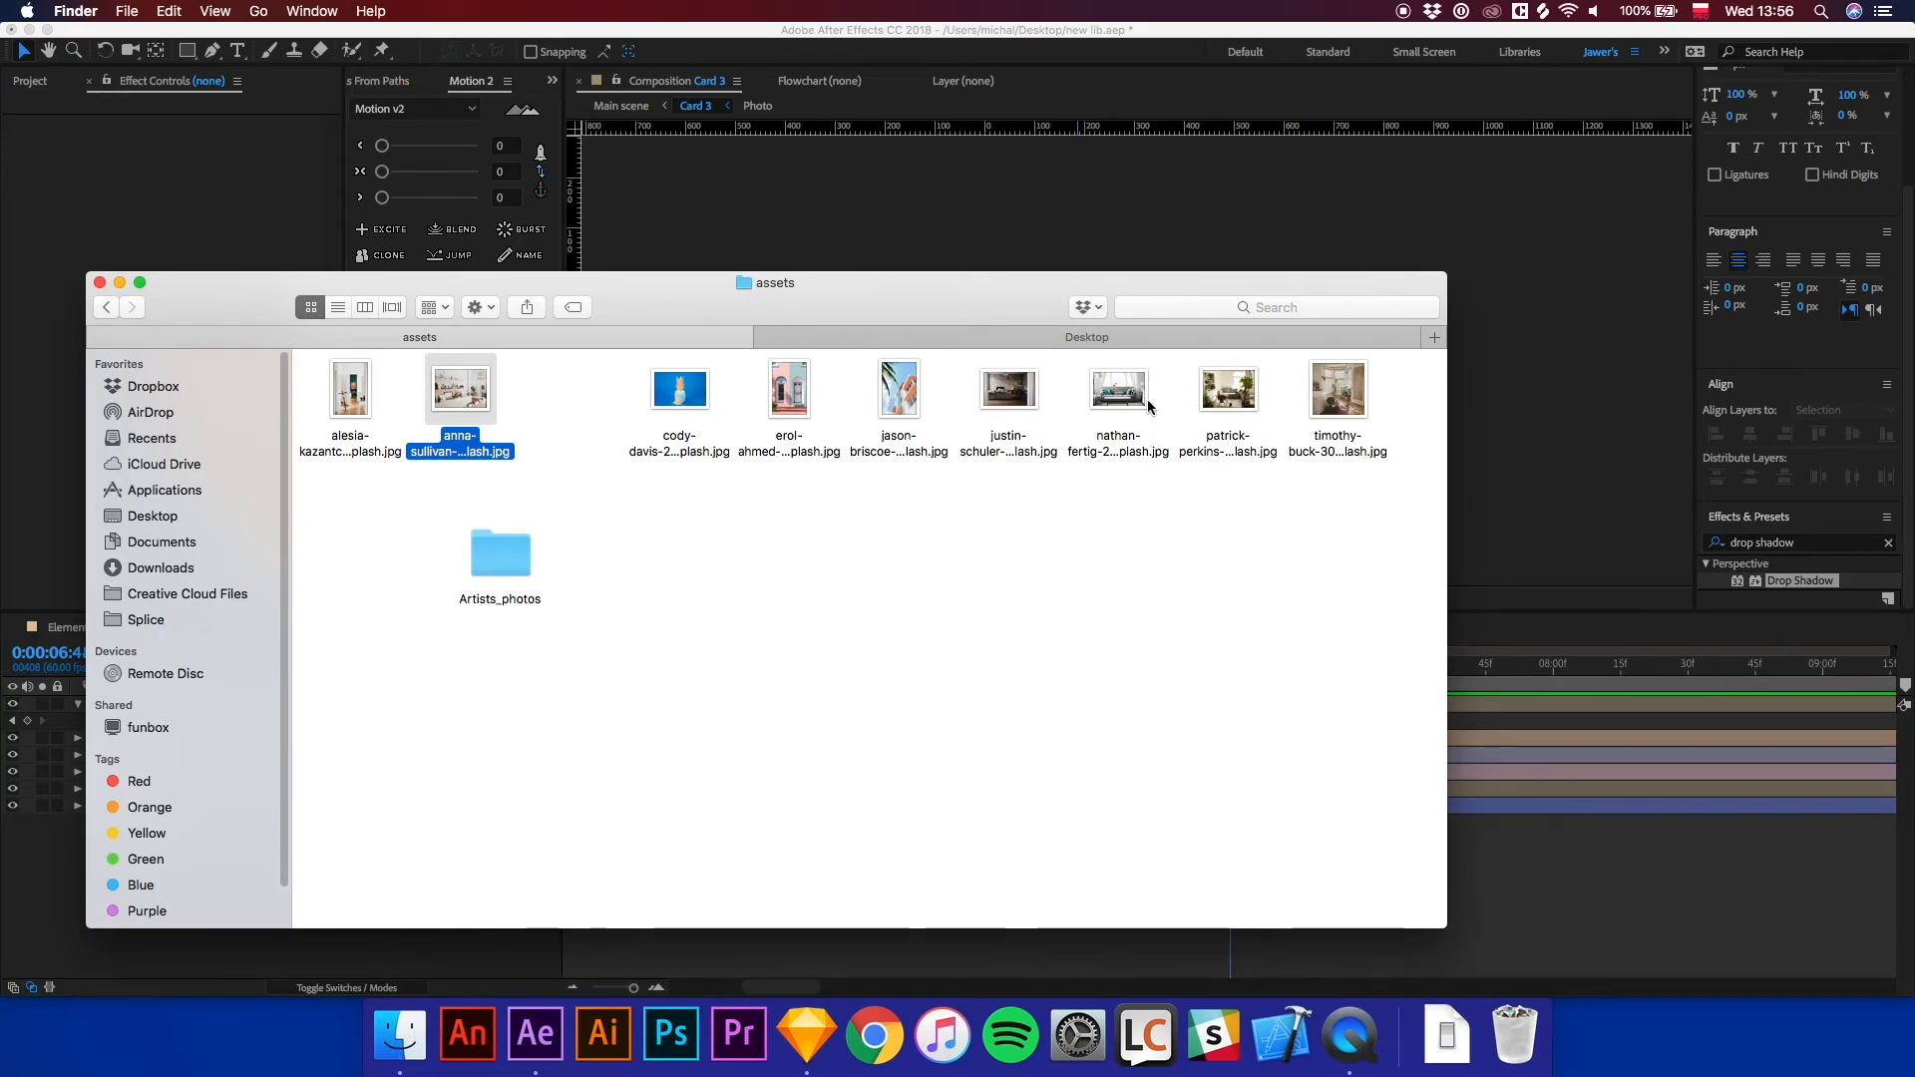
pyautogui.click(1117, 389)
pyautogui.moveTo(1115, 387); pyautogui.dragTo(1458, 813)
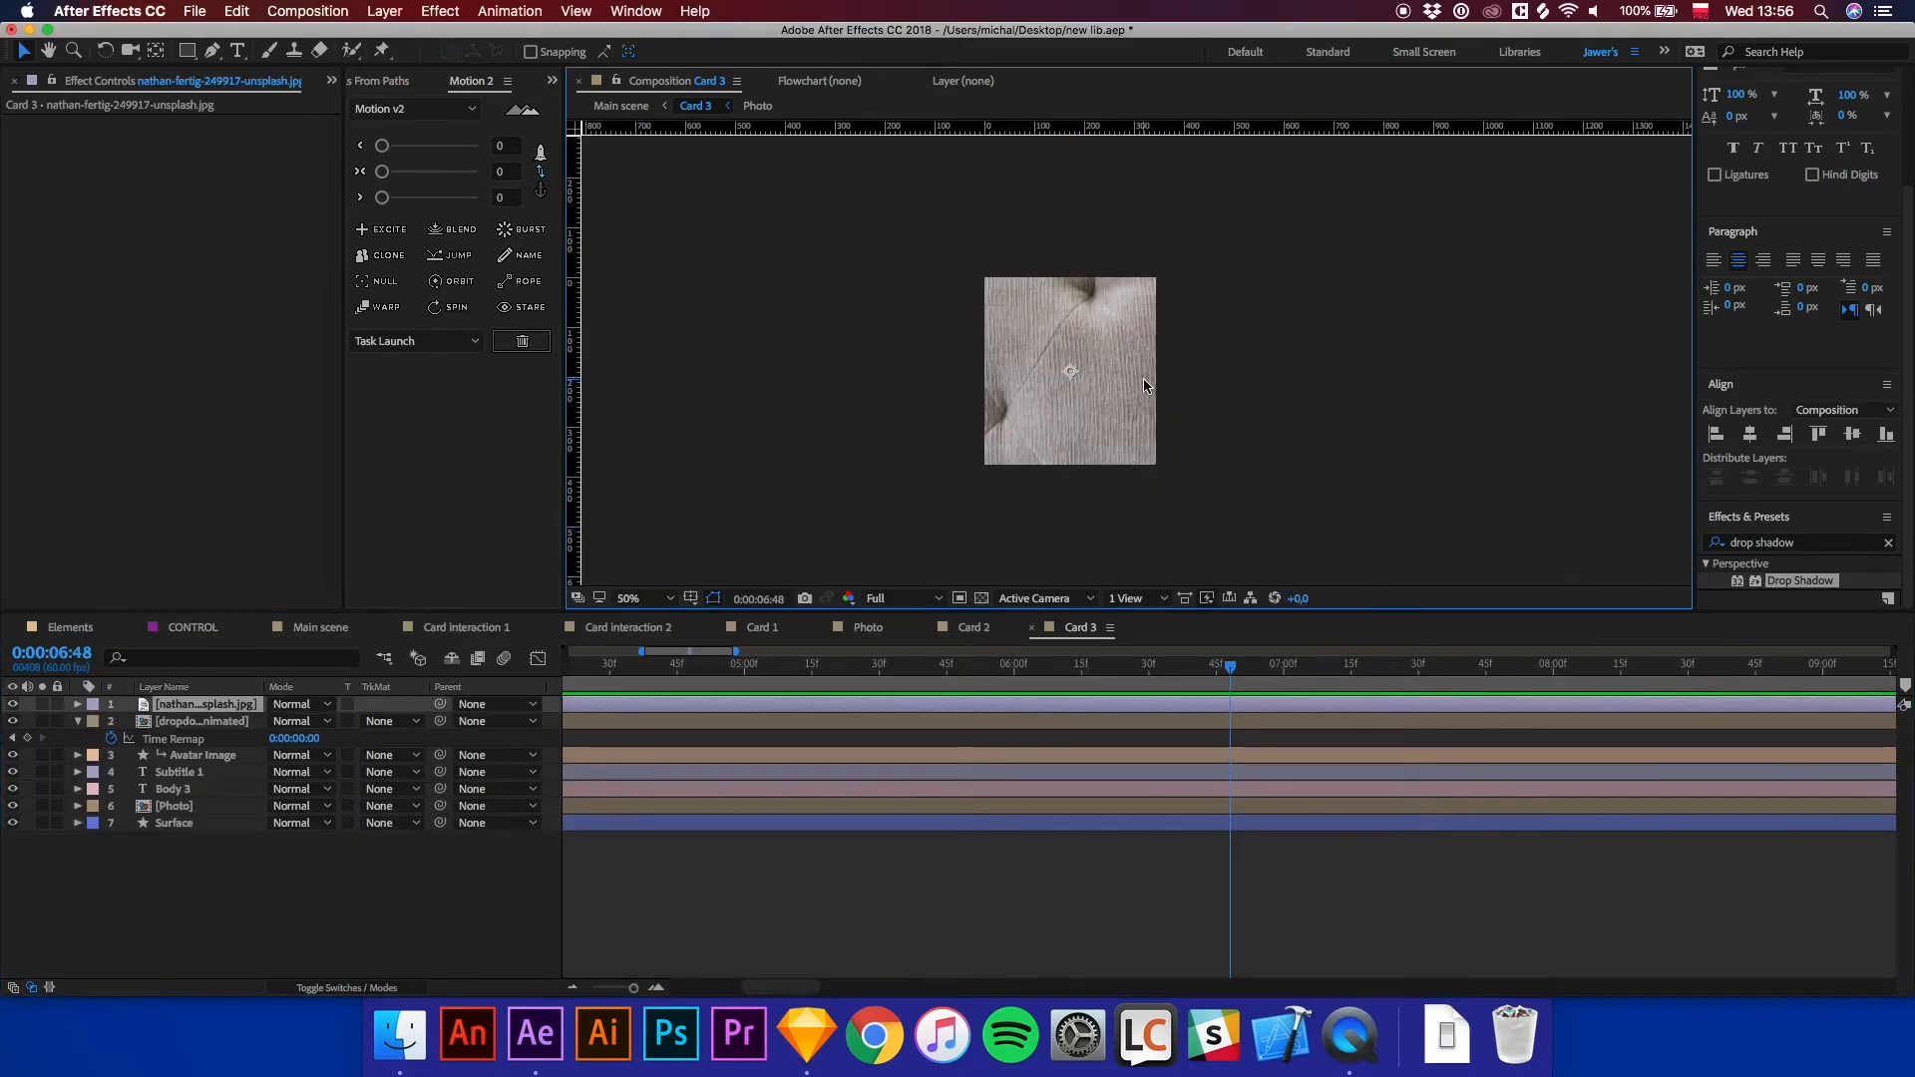
# Scale the nathan-fertig photo layer to 7%.
pyautogui.press('s')
pyautogui.click(330, 721)
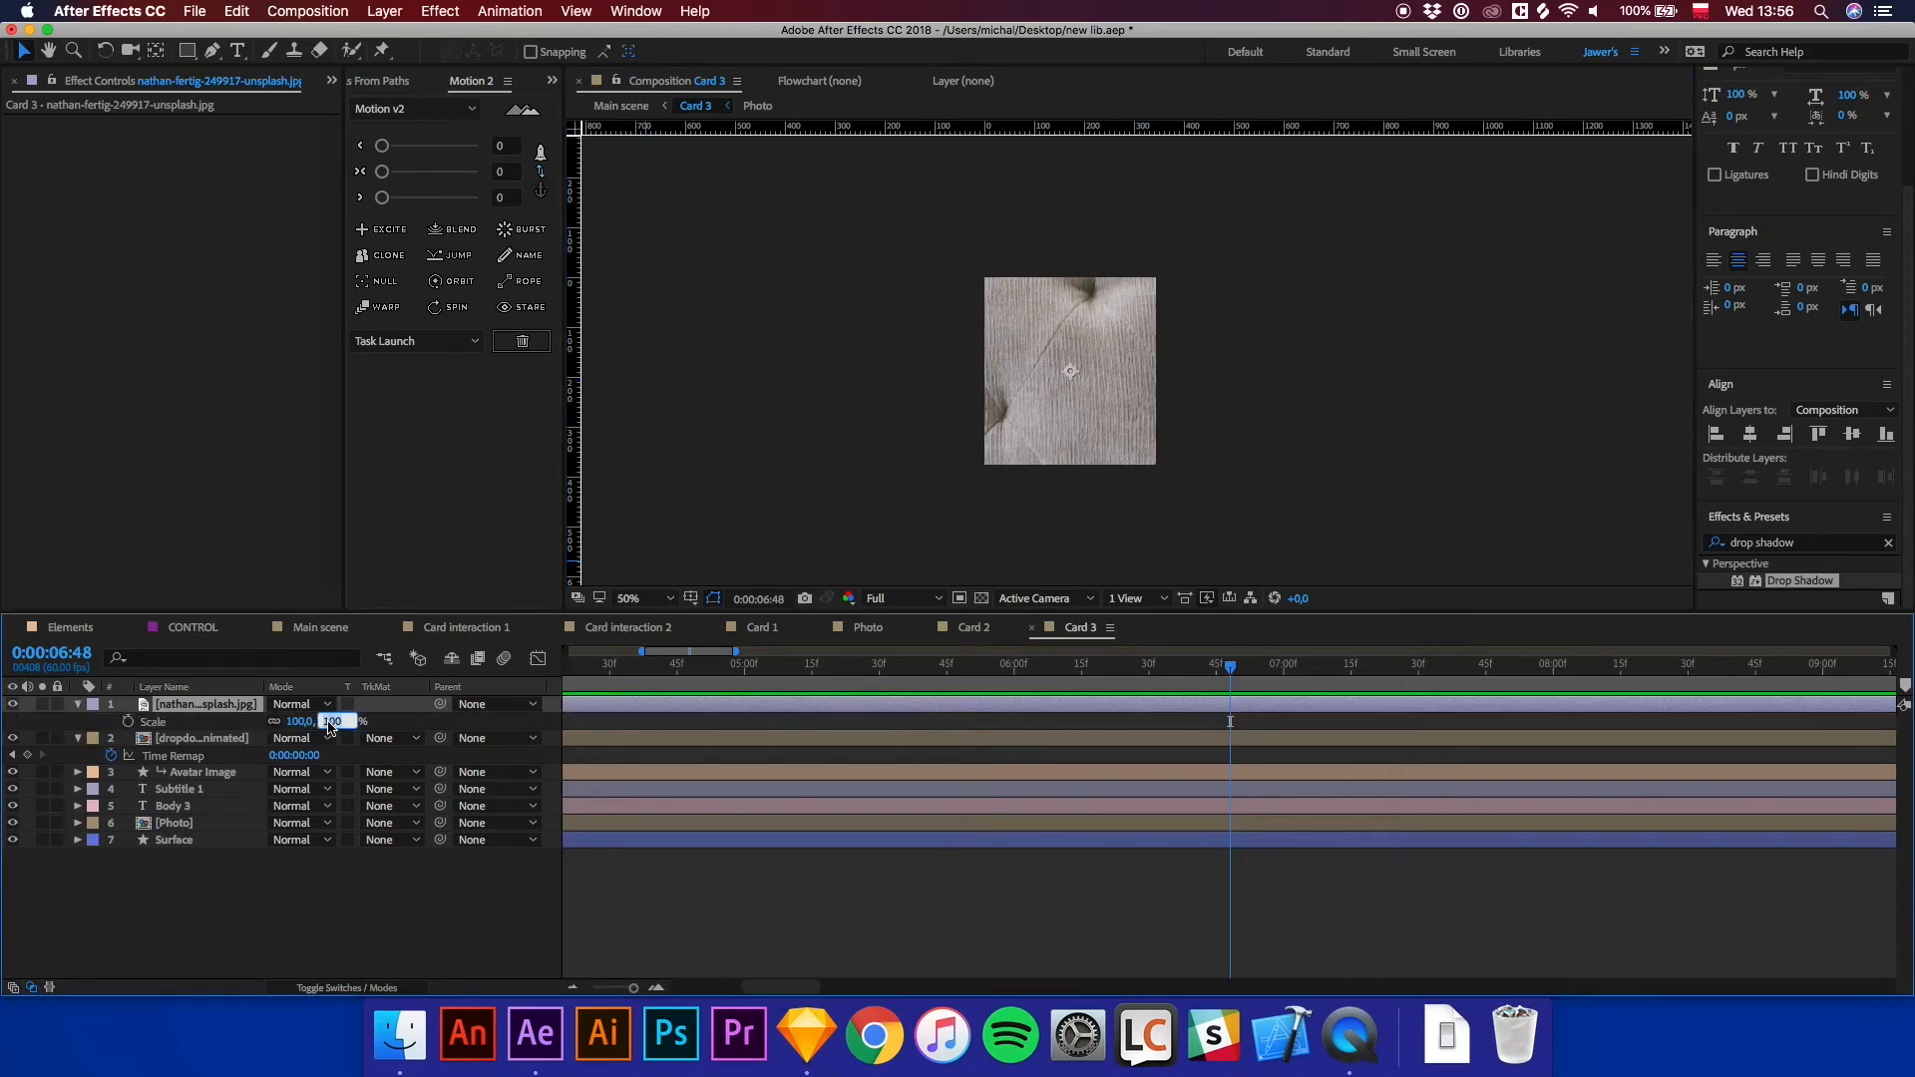
pyautogui.write('20')
pyautogui.press('Return')
pyautogui.click(328, 724)
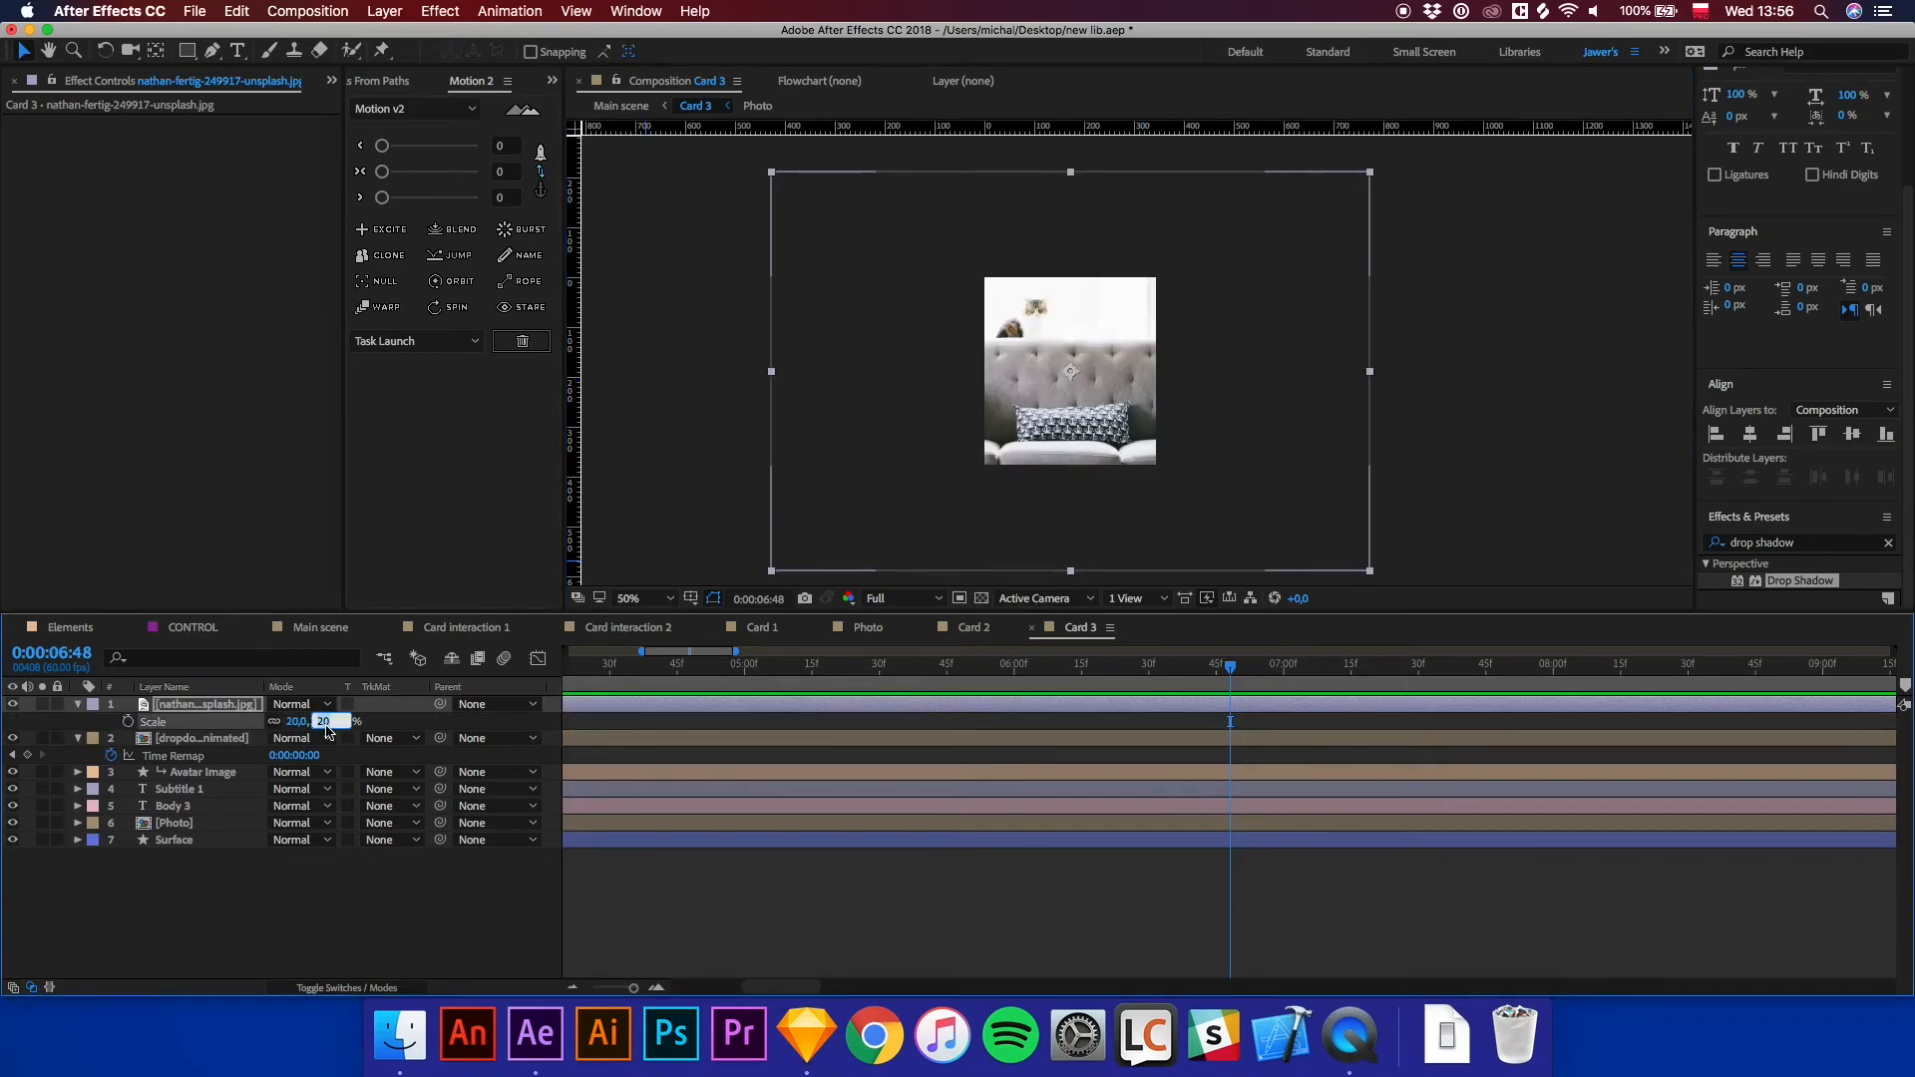
pyautogui.write('10')
pyautogui.press('Return')
pyautogui.click(328, 722)
pyautogui.write('7')
pyautogui.press('Return')
# Move the nathan-fertig layer beneath the Photo layer with an Alpha Matte and nudge it within the card.
pyautogui.moveTo(228, 714); pyautogui.dragTo(227, 832)
pyautogui.click(387, 806)
pyautogui.click(398, 864)
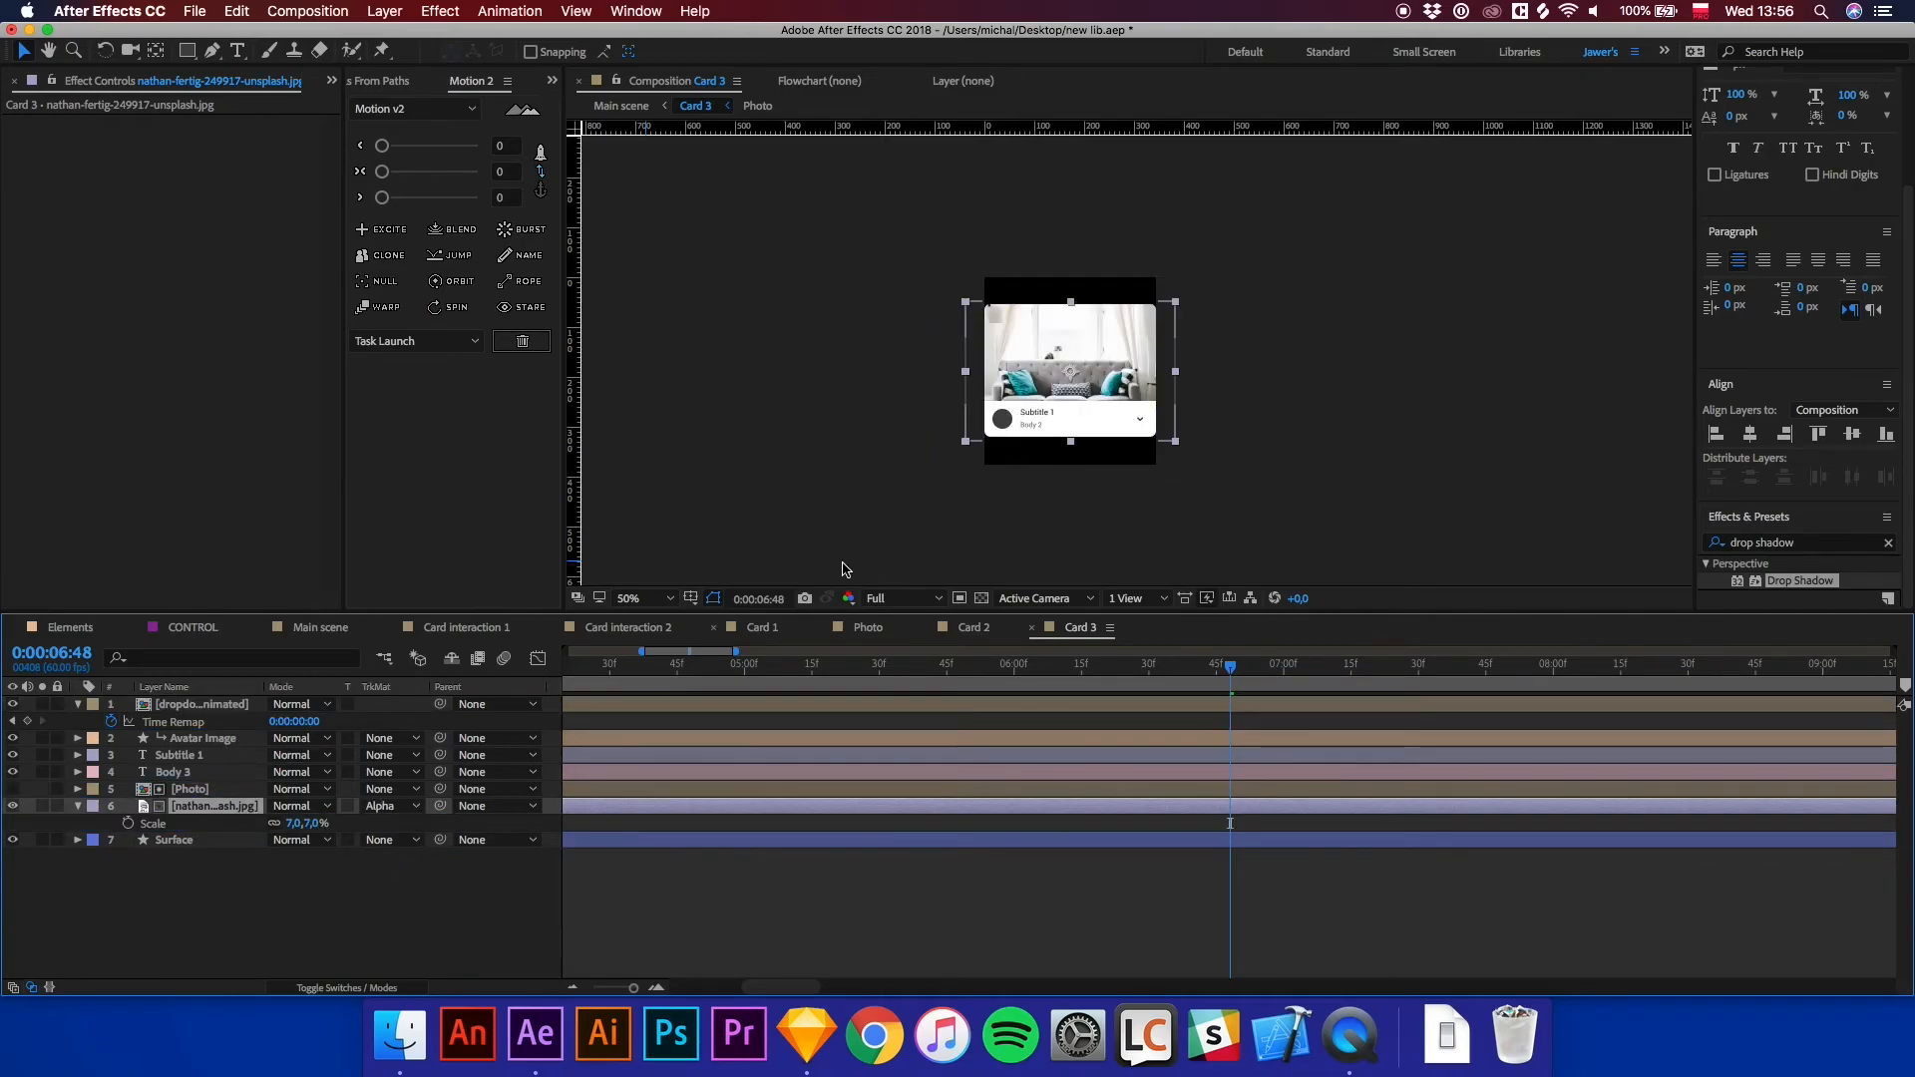
pyautogui.scroll(2, 1136, 384)
pyautogui.moveTo(1090, 355); pyautogui.dragTo(1097, 346)
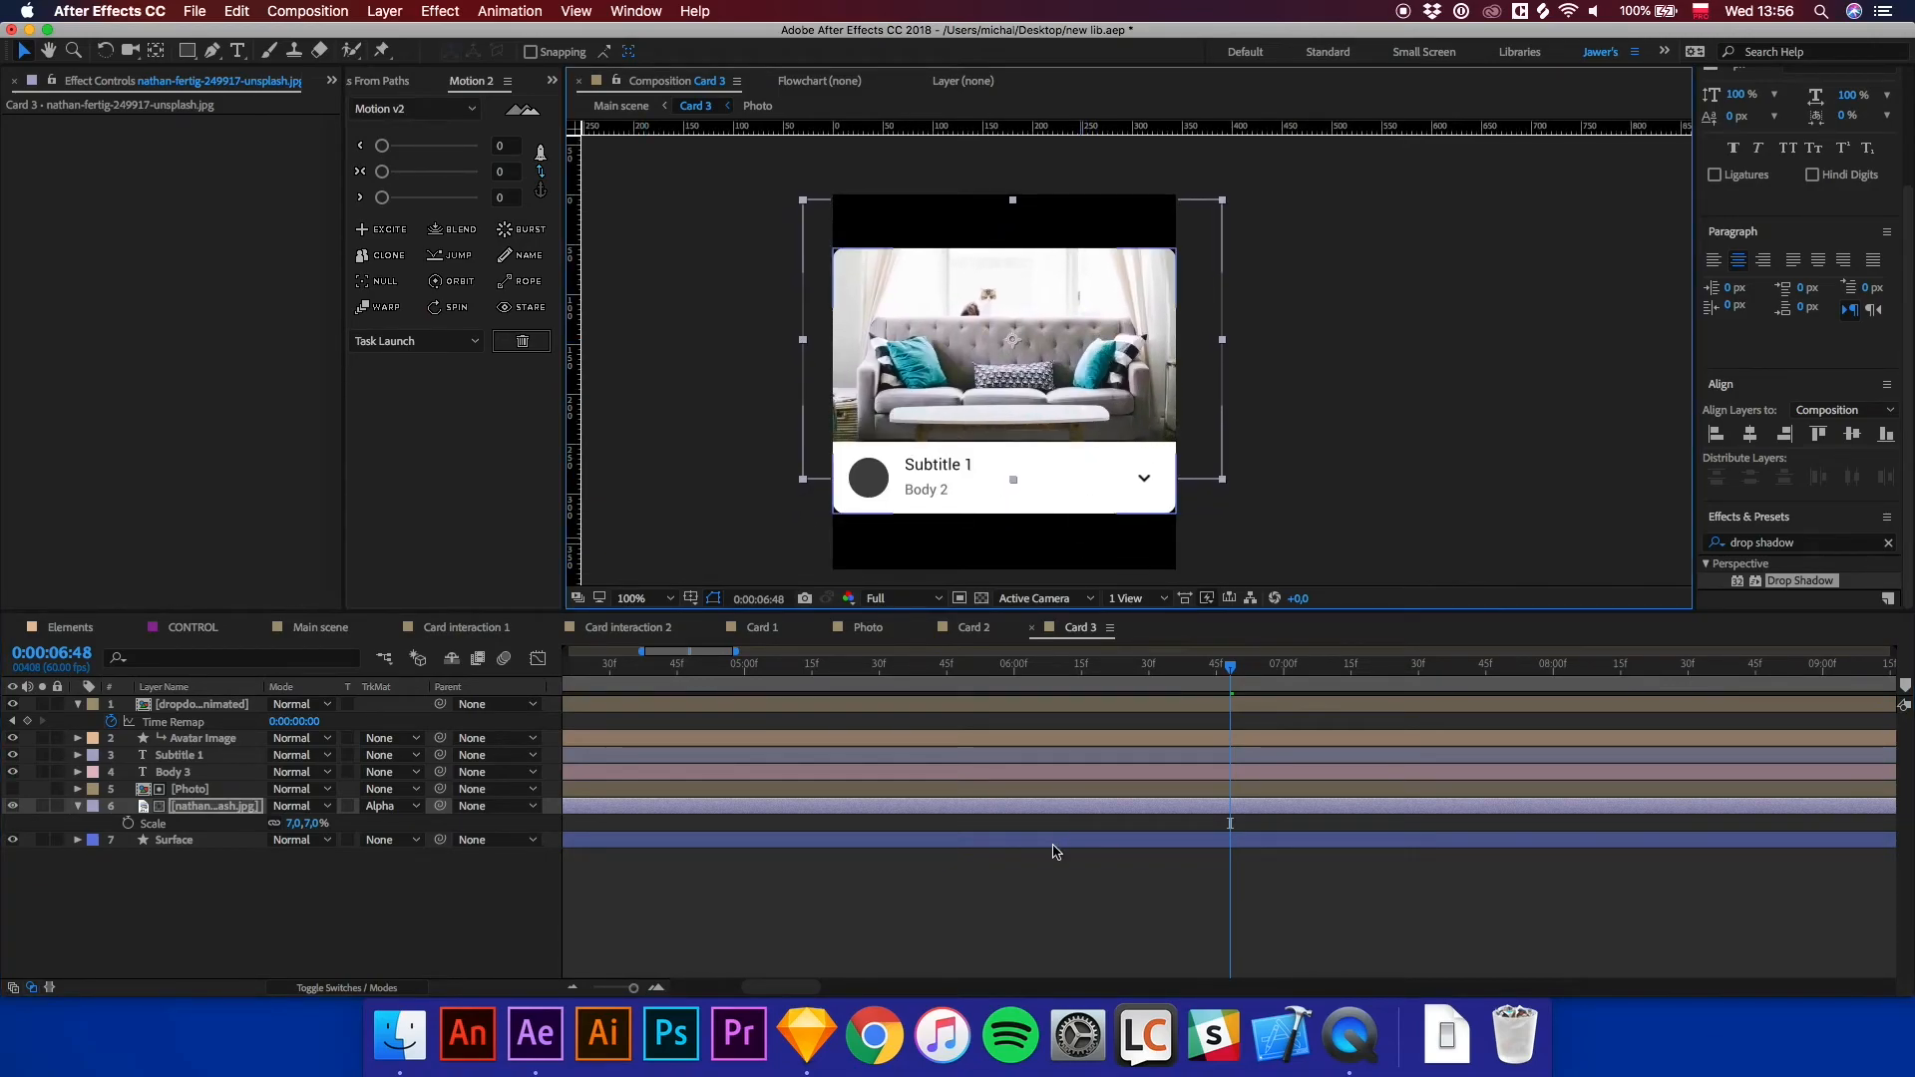
pyautogui.click(1047, 889)
# Return to the main scene and scrub the timeline to preview the card animations.
pyautogui.click(302, 628)
pyautogui.moveTo(561, 662); pyautogui.dragTo(511, 660)
pyautogui.scroll(-2, 1099, 381)
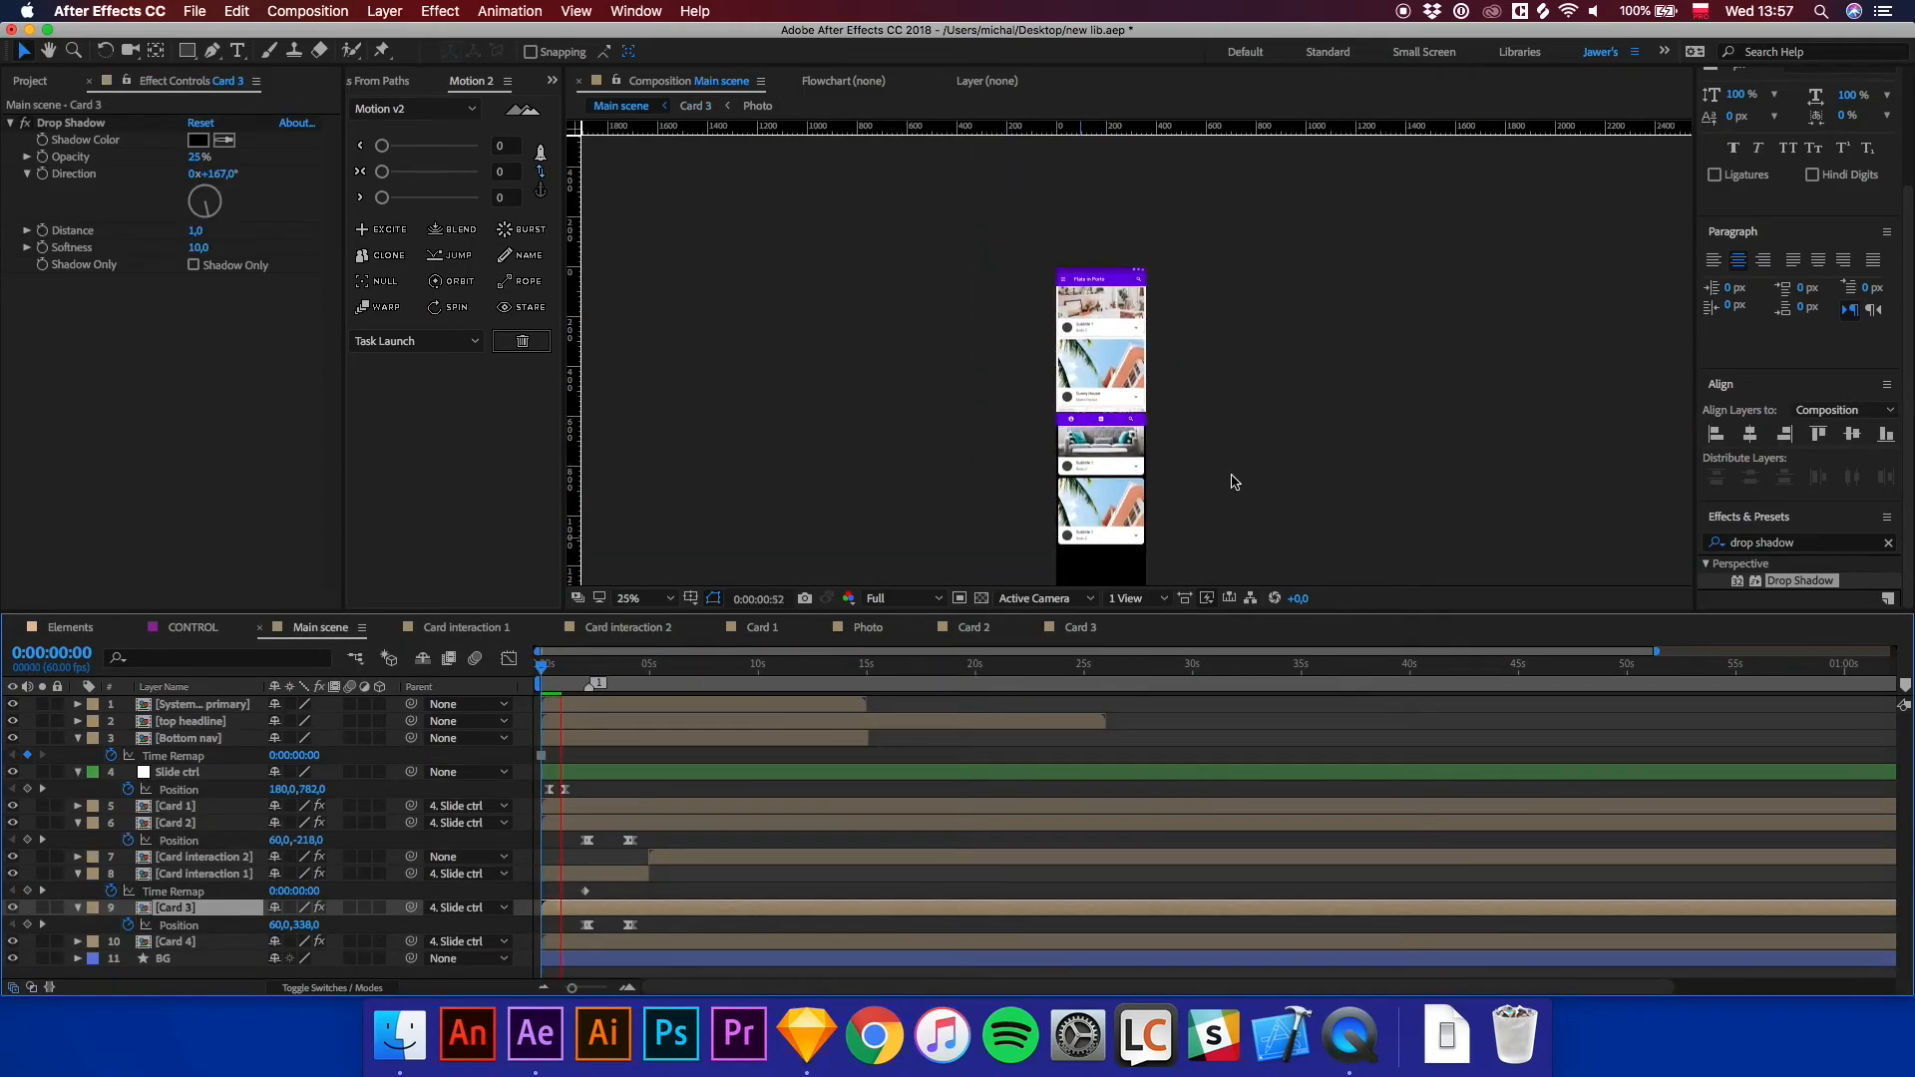
pyautogui.scroll(2, 1160, 328)
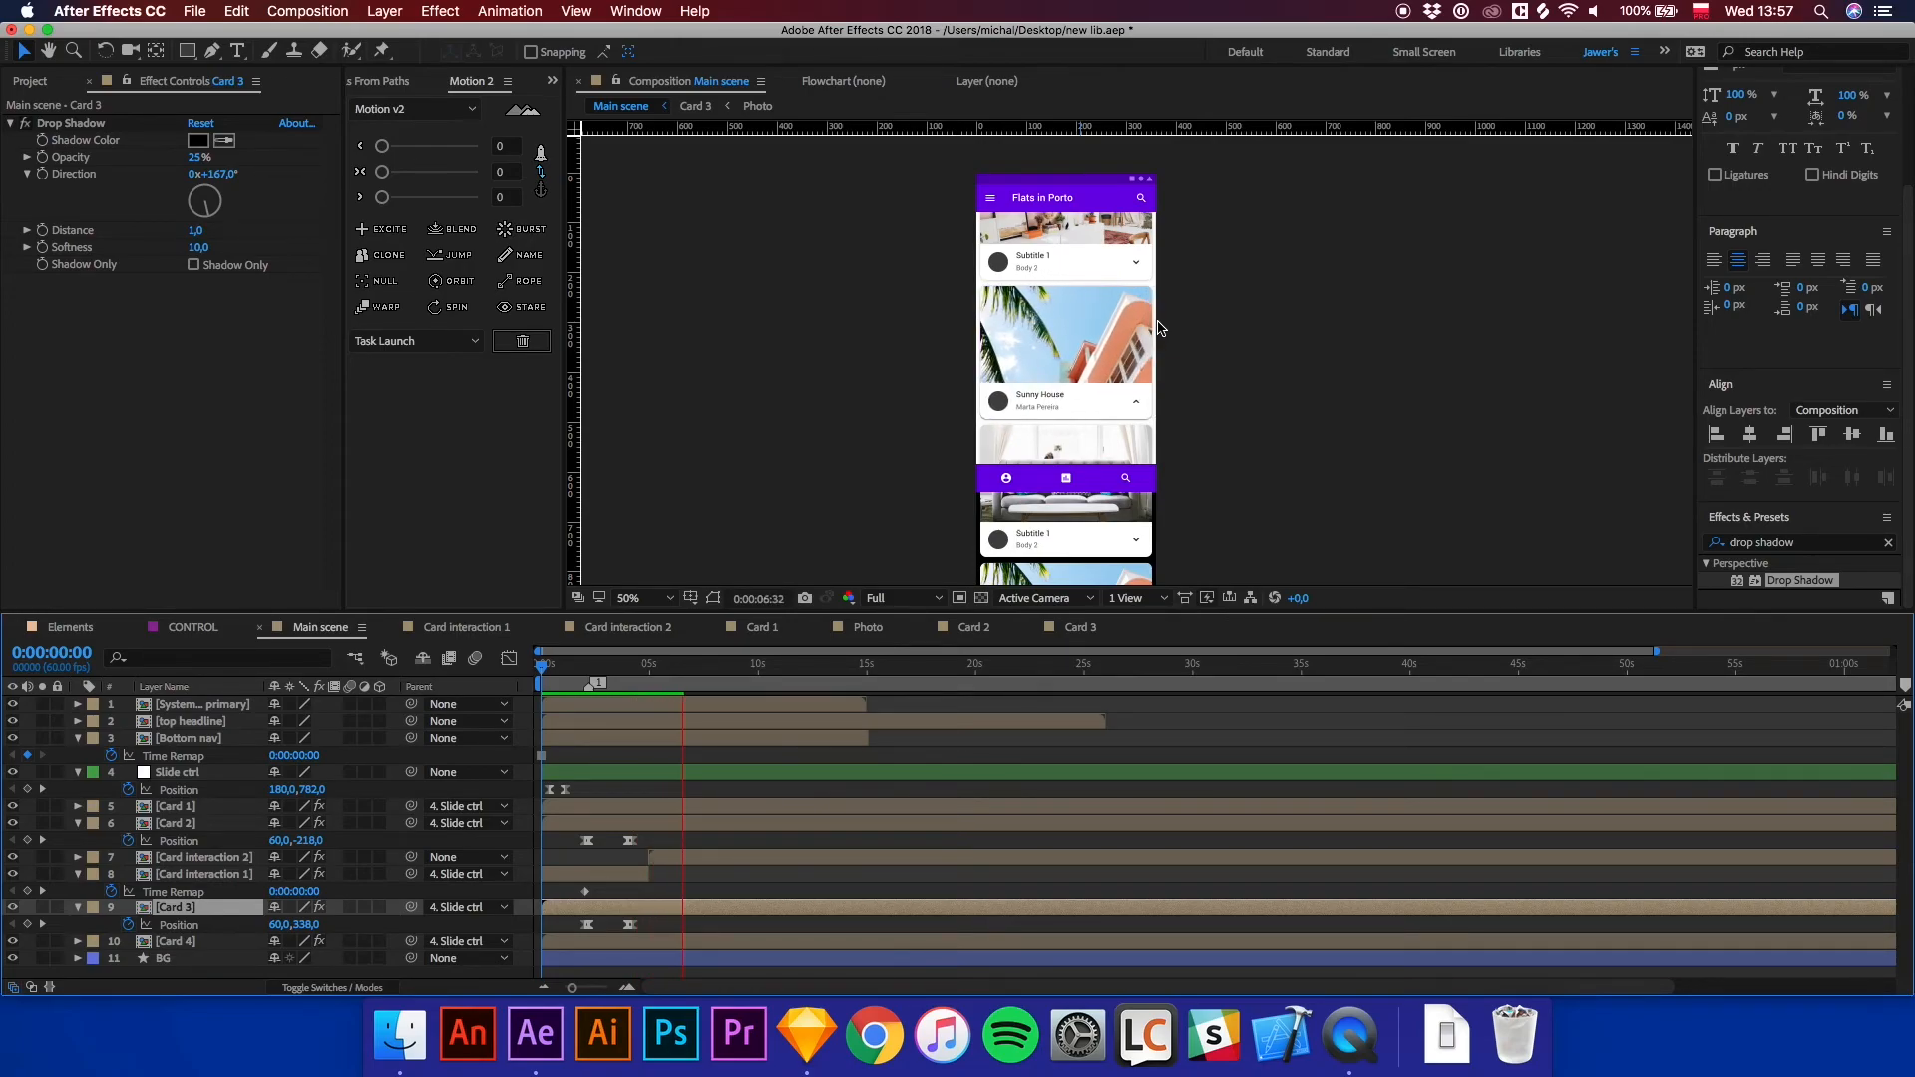
pyautogui.moveTo(756, 681); pyautogui.dragTo(717, 681)
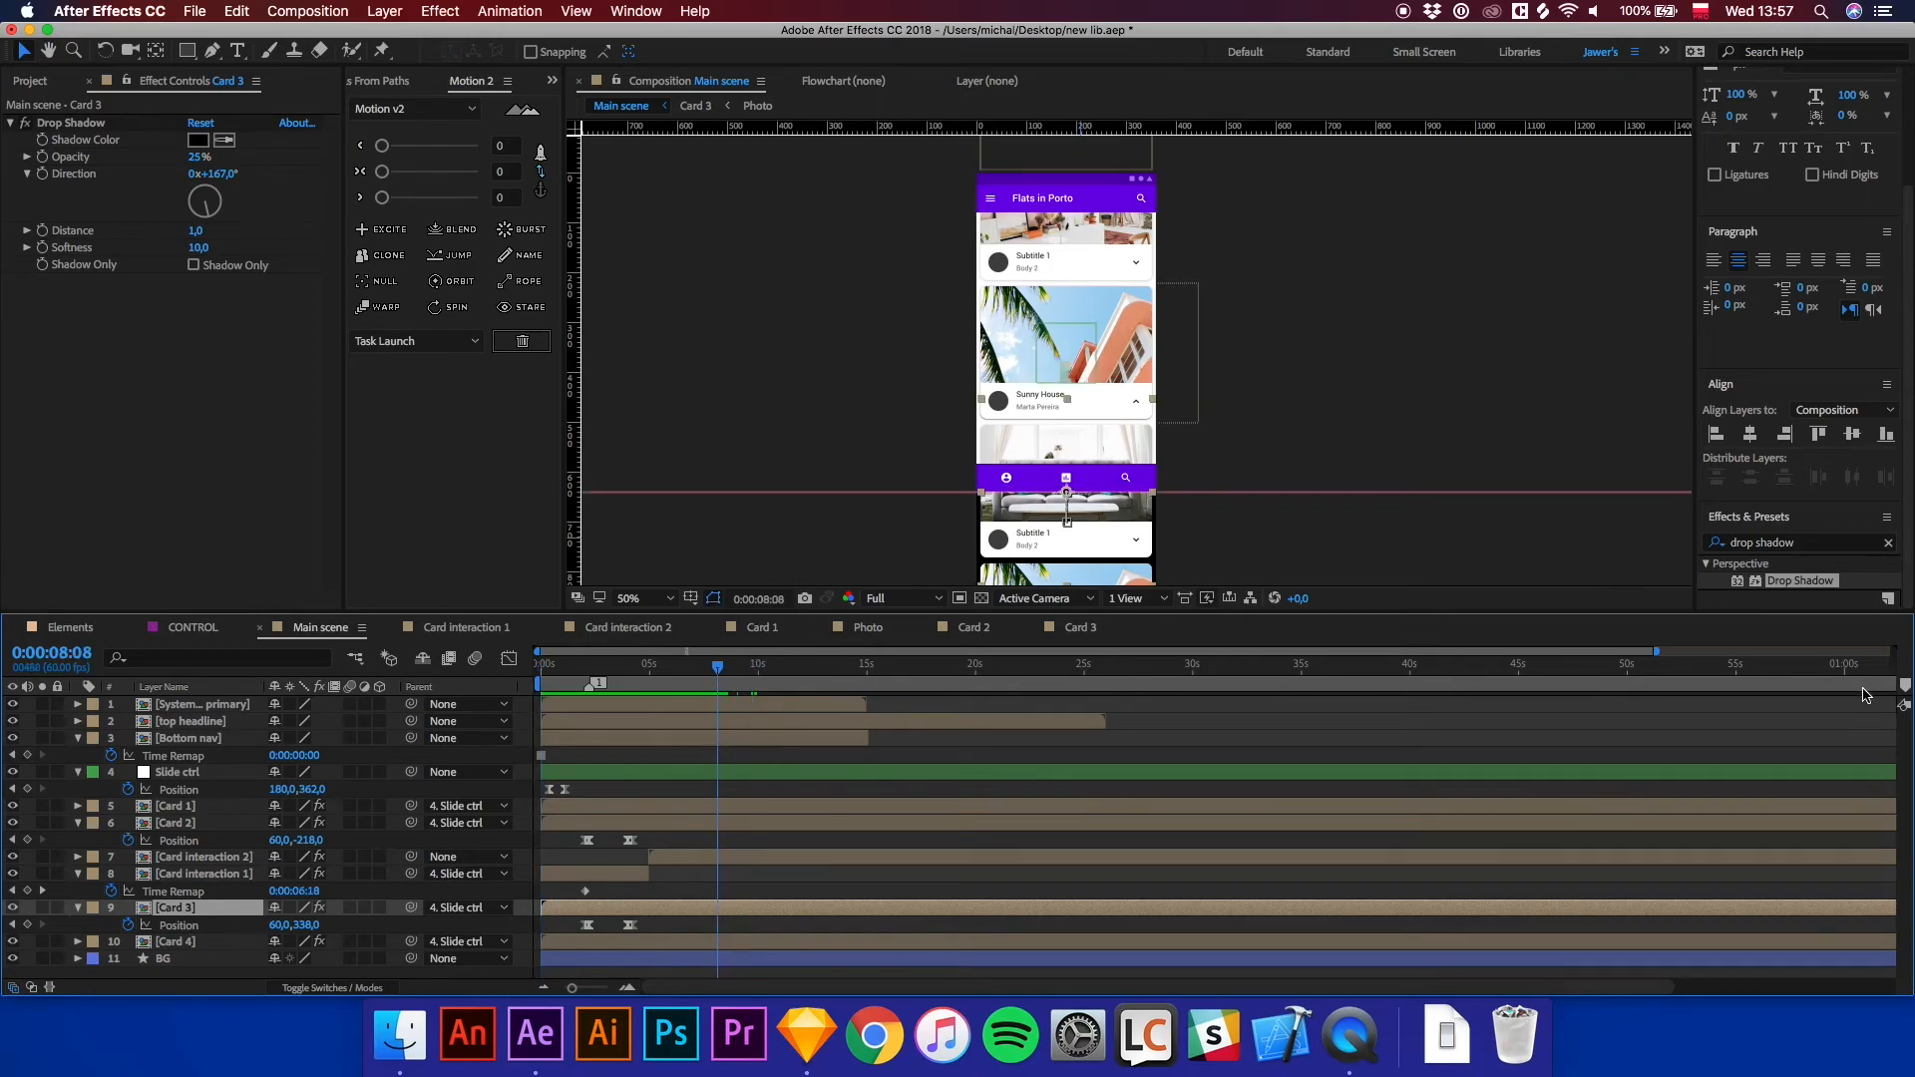
# Precompose all main scene layers into a new composition named visual1.
pyautogui.click(182, 705)
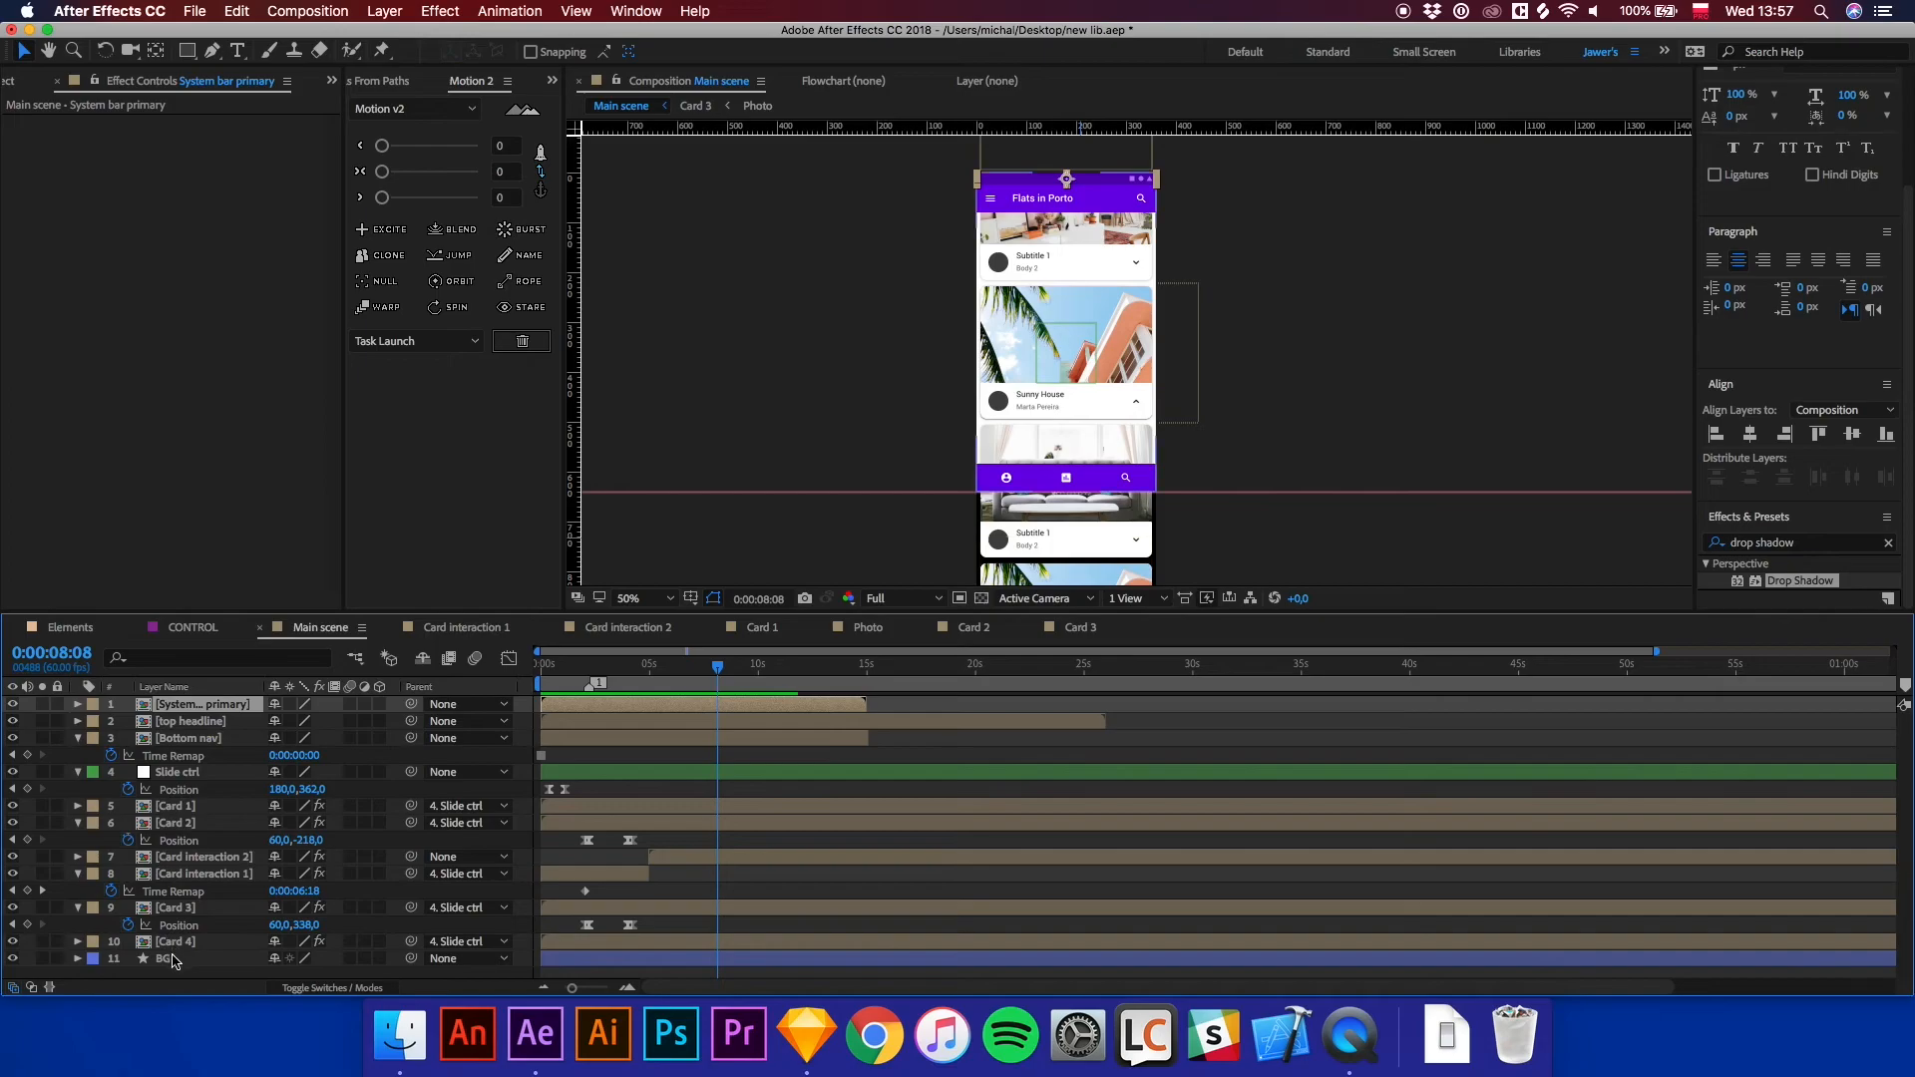
pyautogui.press('super+a')
pyautogui.press('super+shift+c')
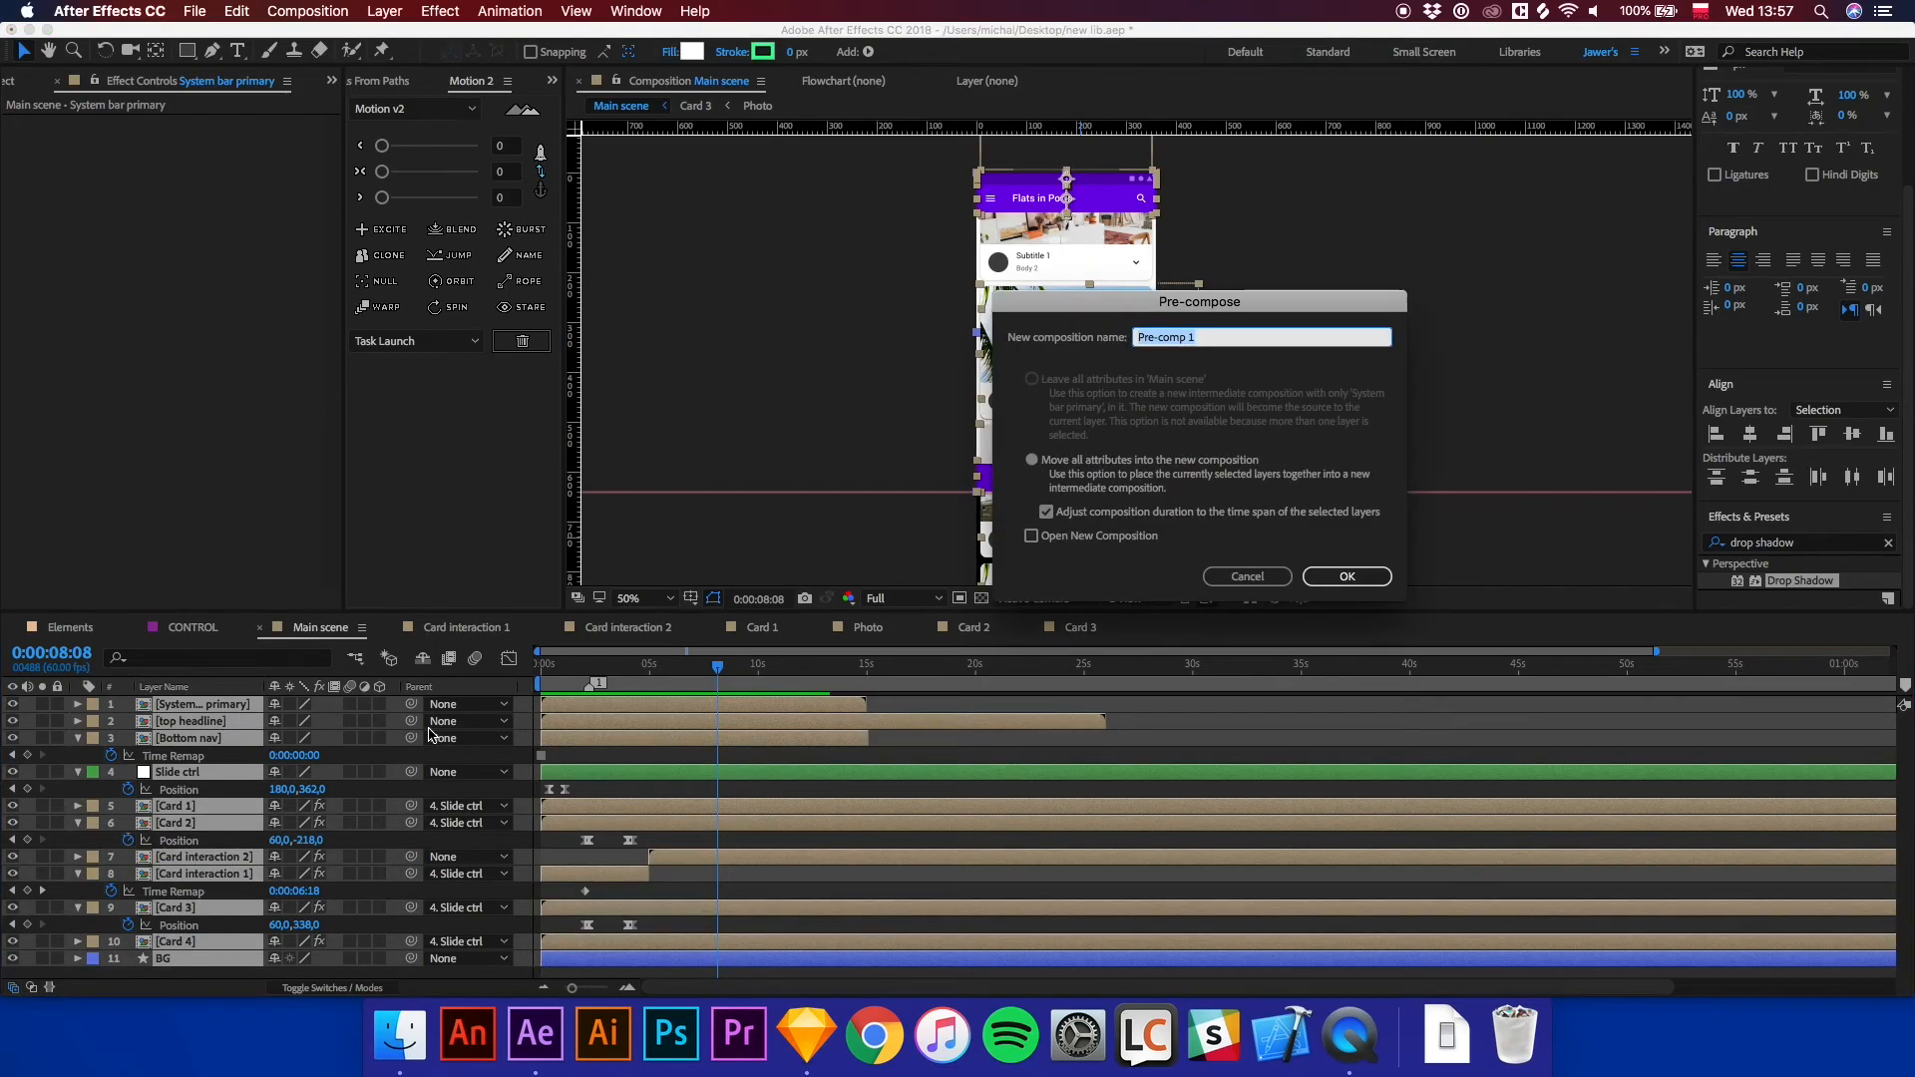
pyautogui.write('visual1')
pyautogui.press('Return')
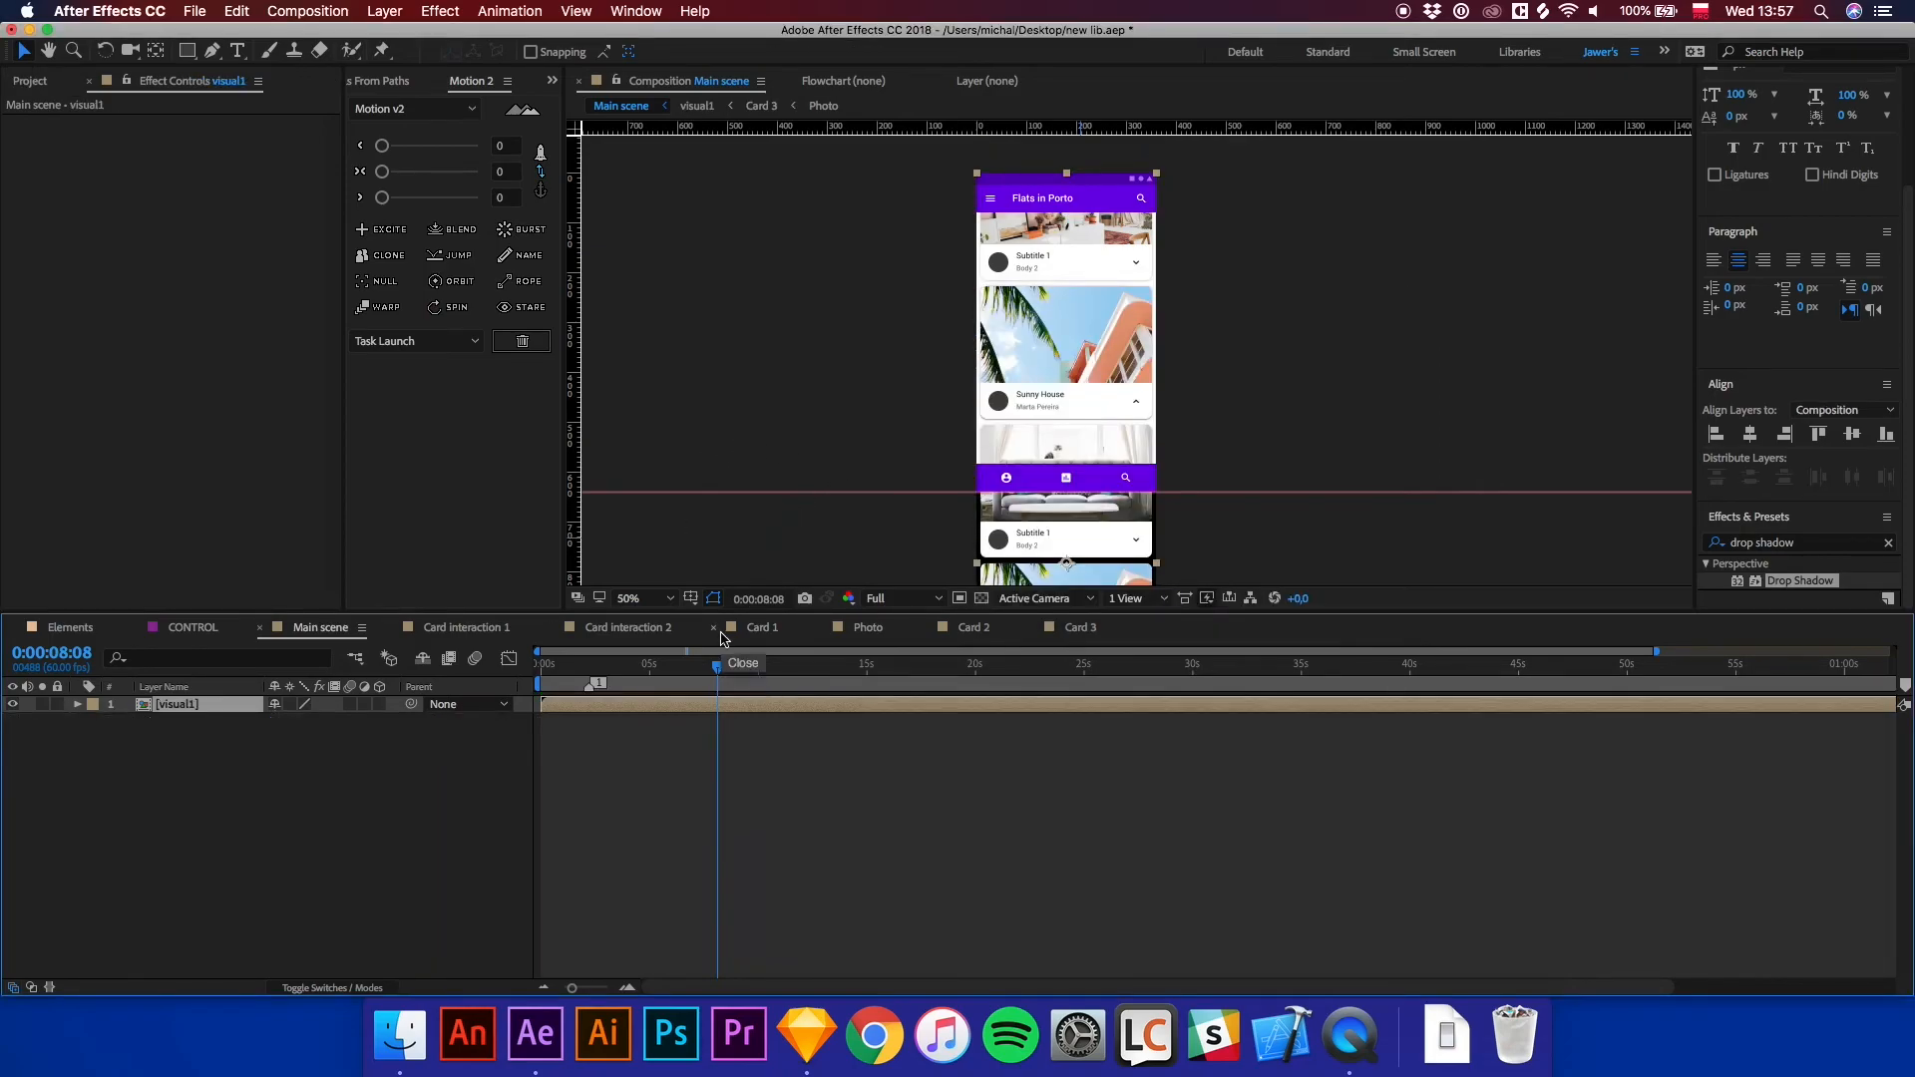
# Set the main scene composition height to 640 px.
pyautogui.click(297, 14)
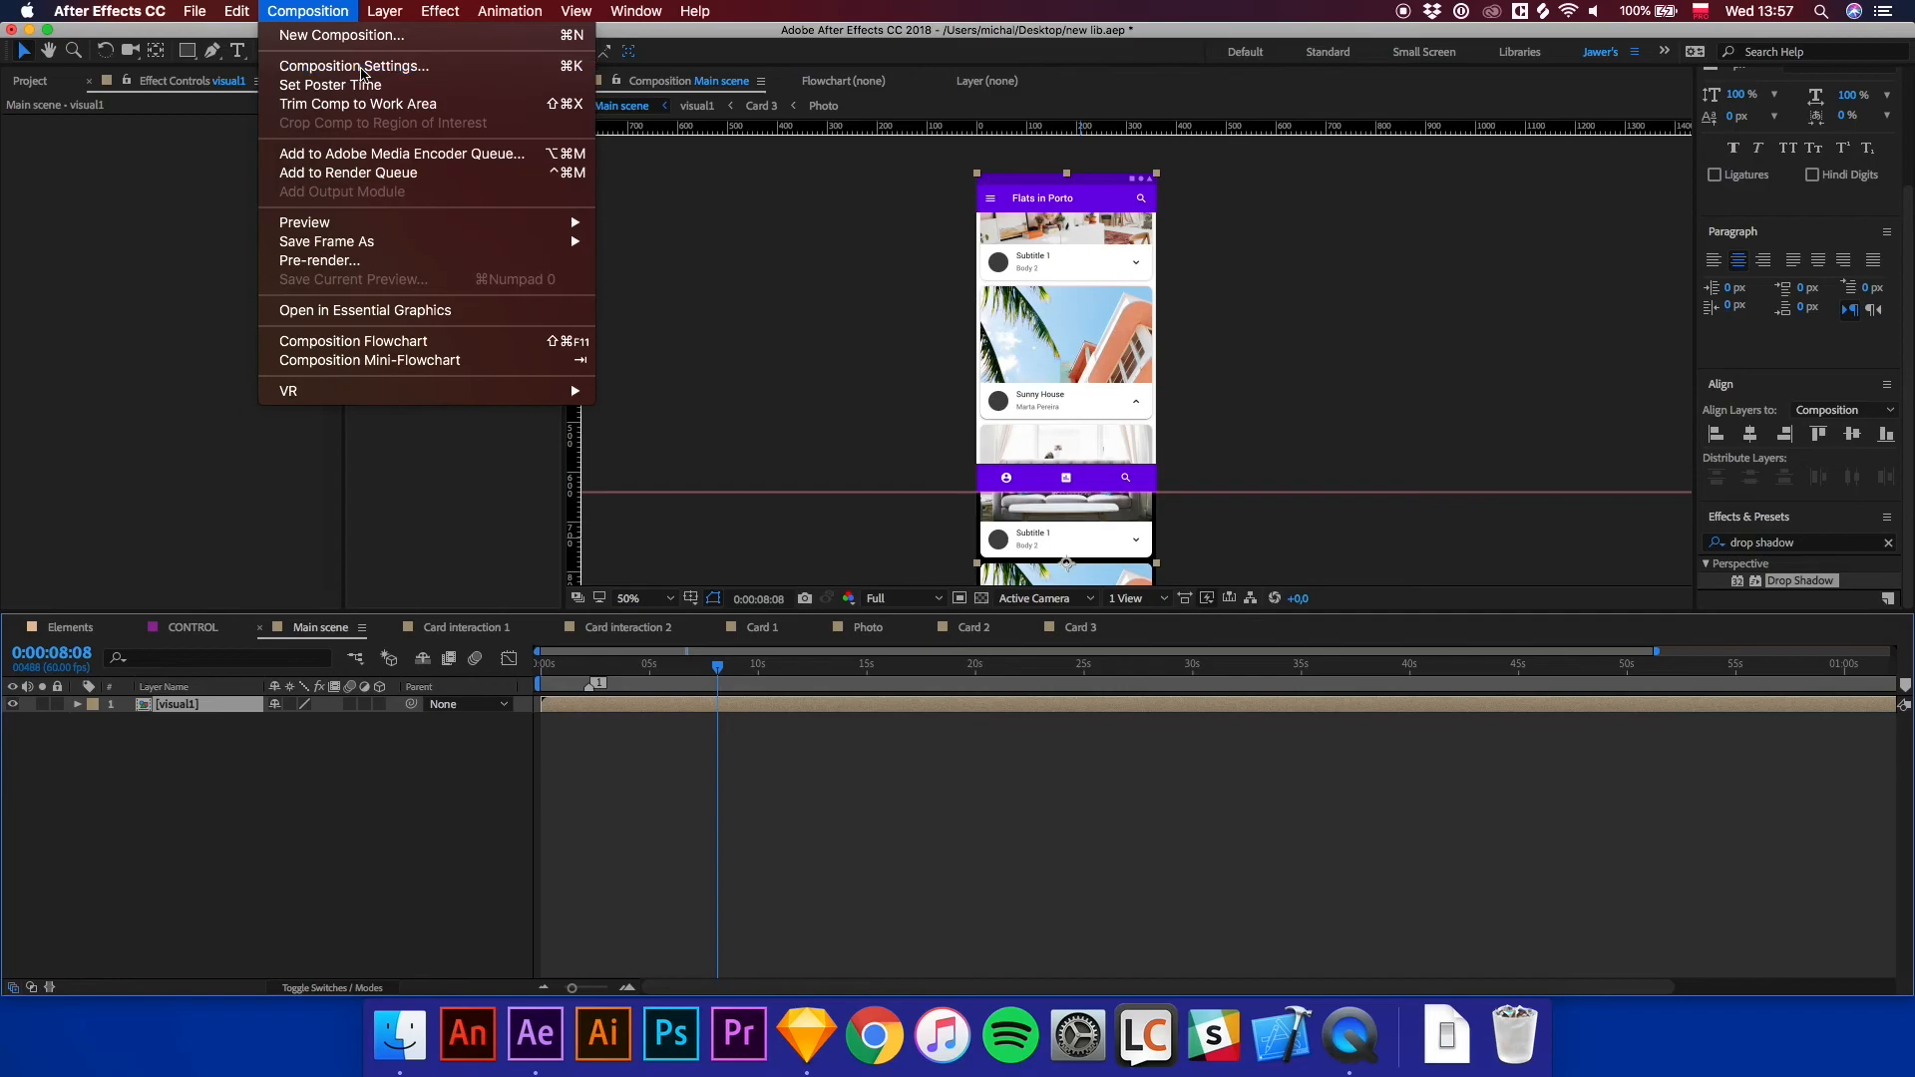
pyautogui.click(329, 64)
pyautogui.click(665, 463)
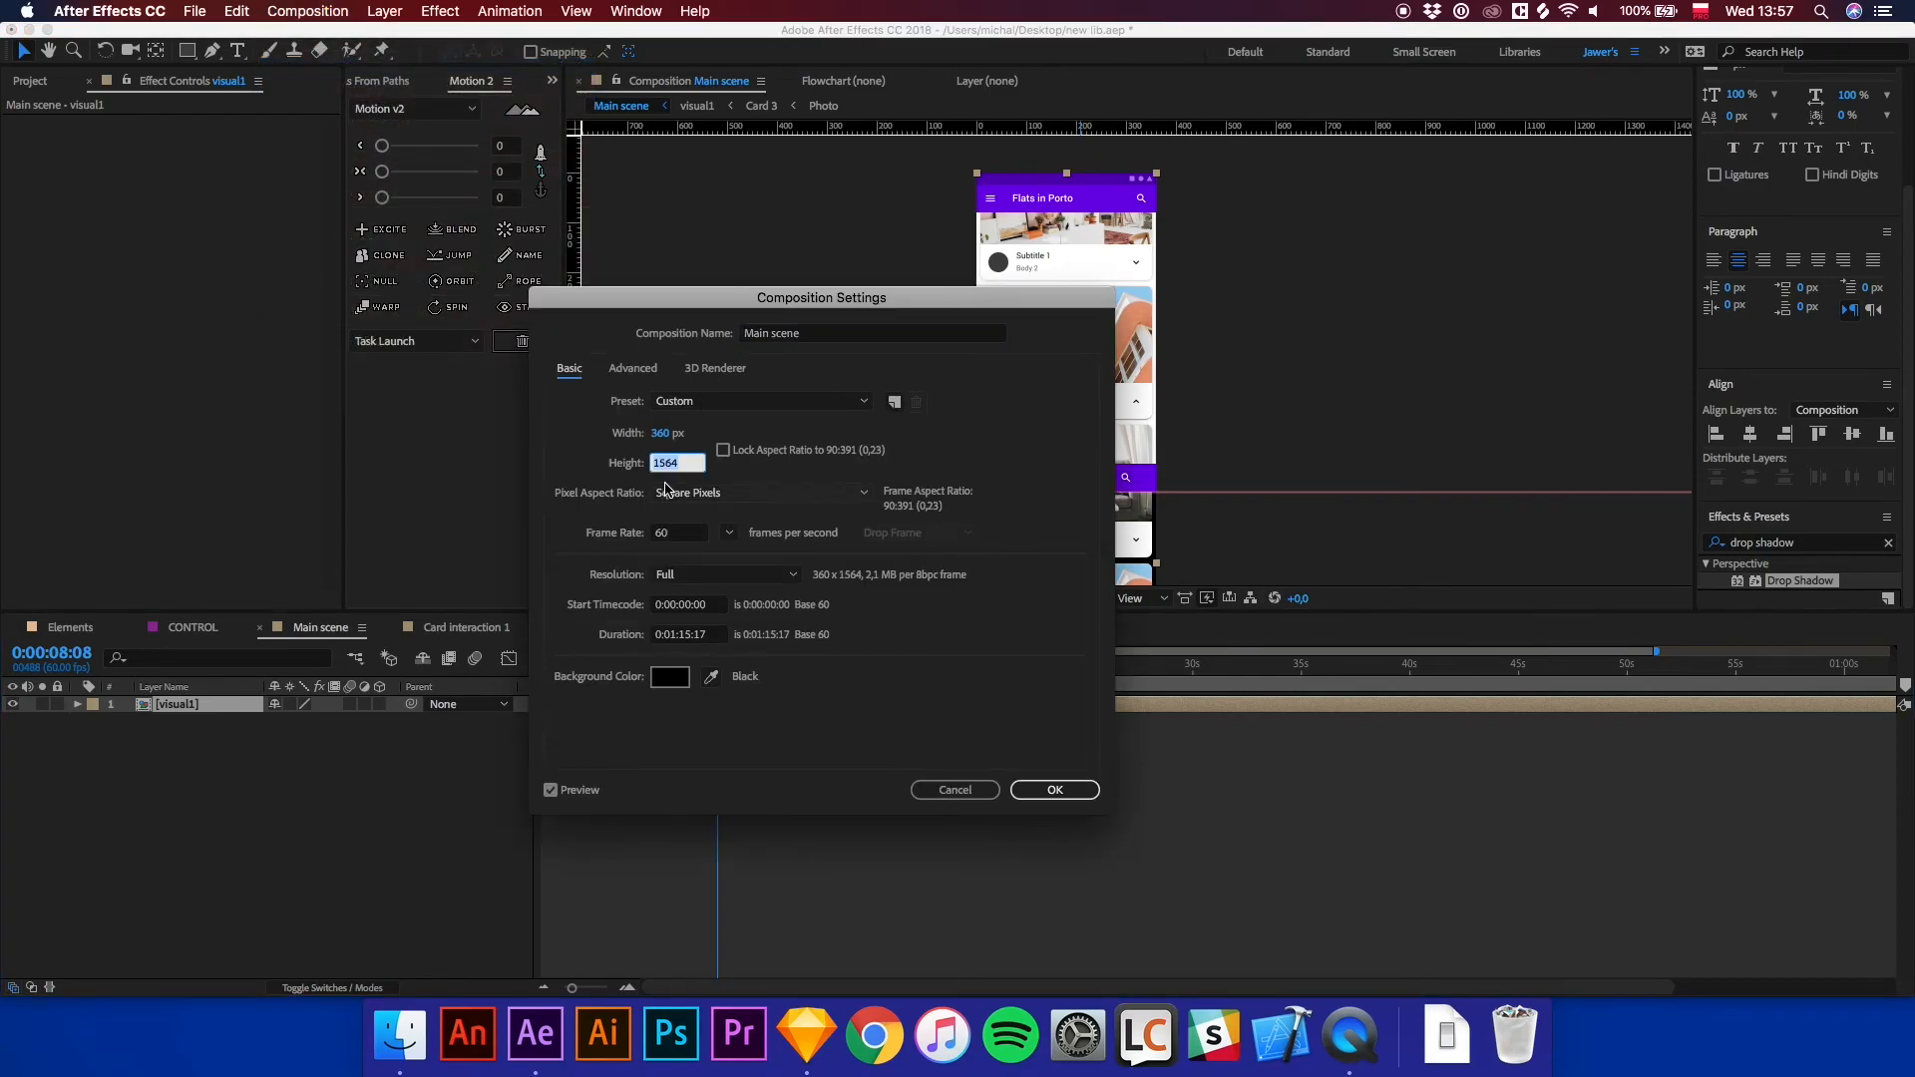
pyautogui.write('640')
pyautogui.press('Return')
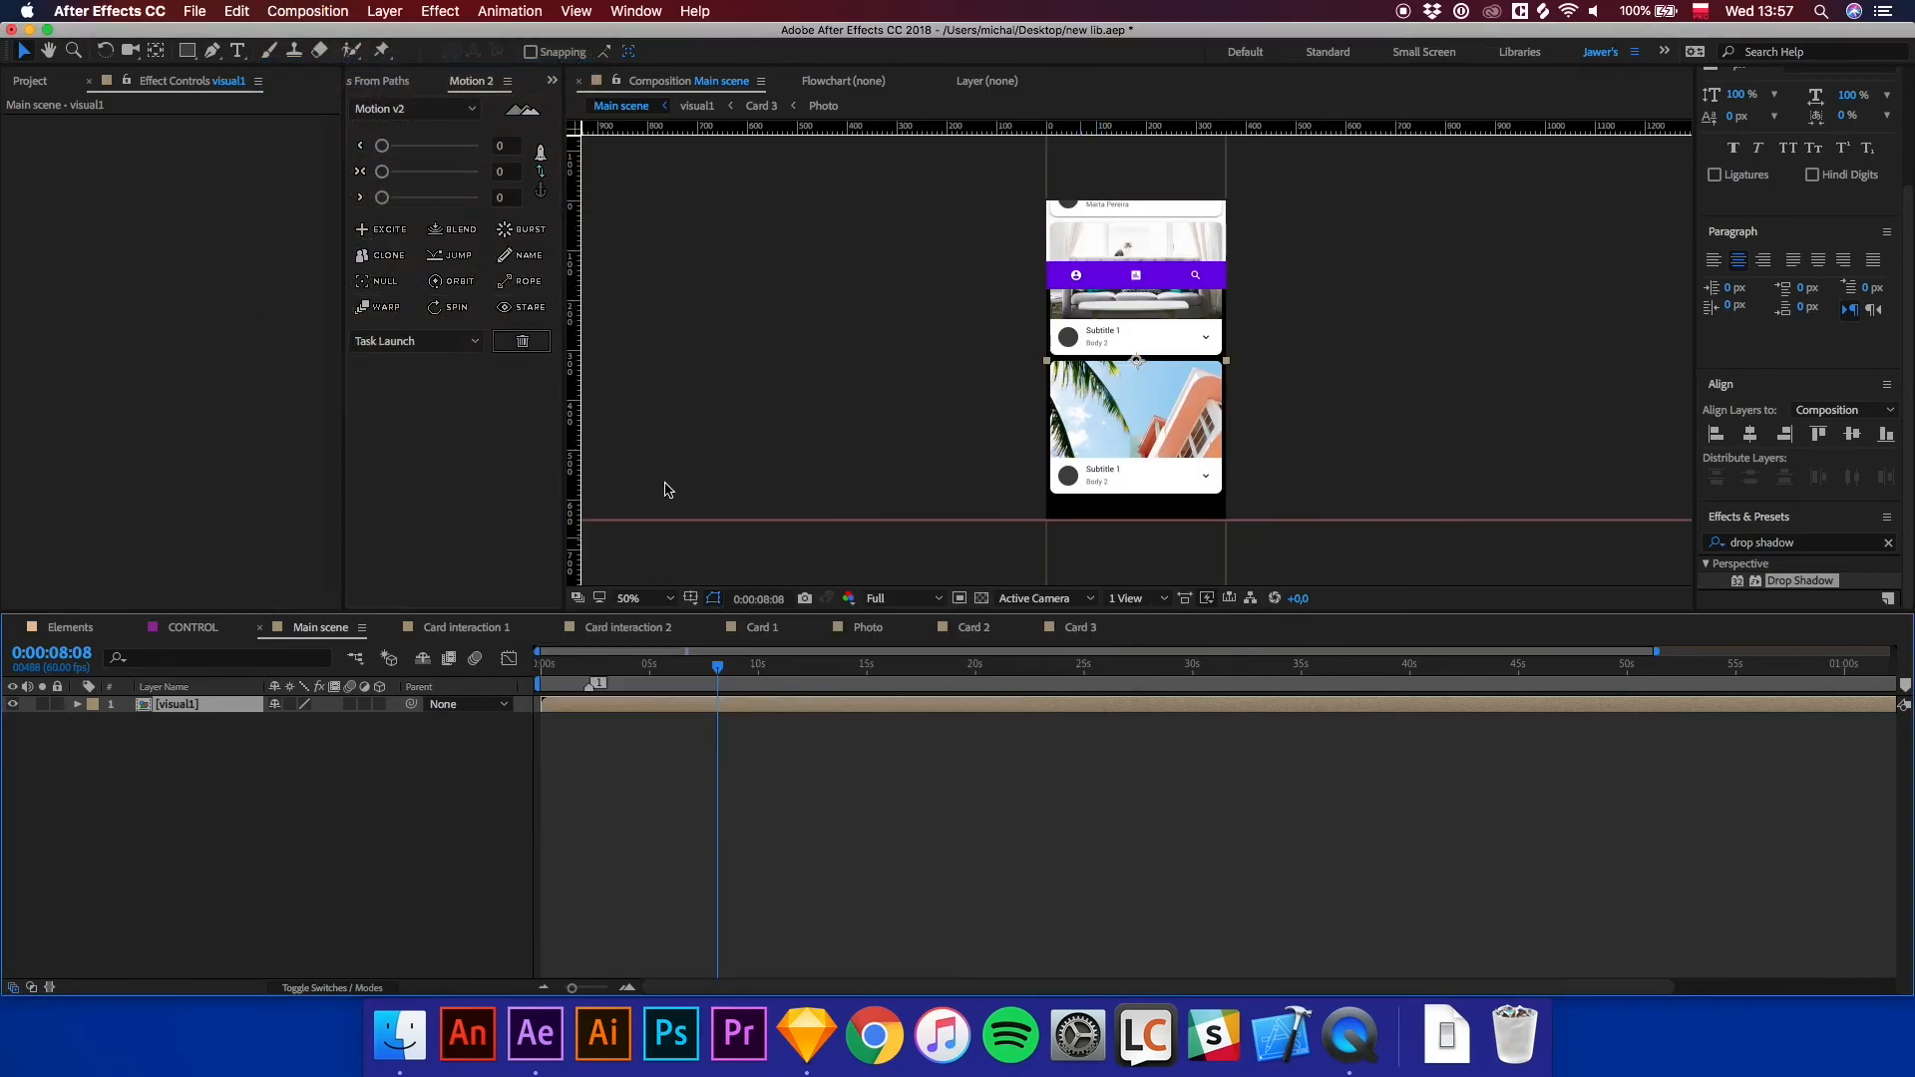
# Reposition the visual1 layer so the app's top bar sits at the top of the frame.
pyautogui.moveTo(1169, 243); pyautogui.dragTo(1178, 515)
pyautogui.moveTo(1179, 345); pyautogui.dragTo(1170, 295)
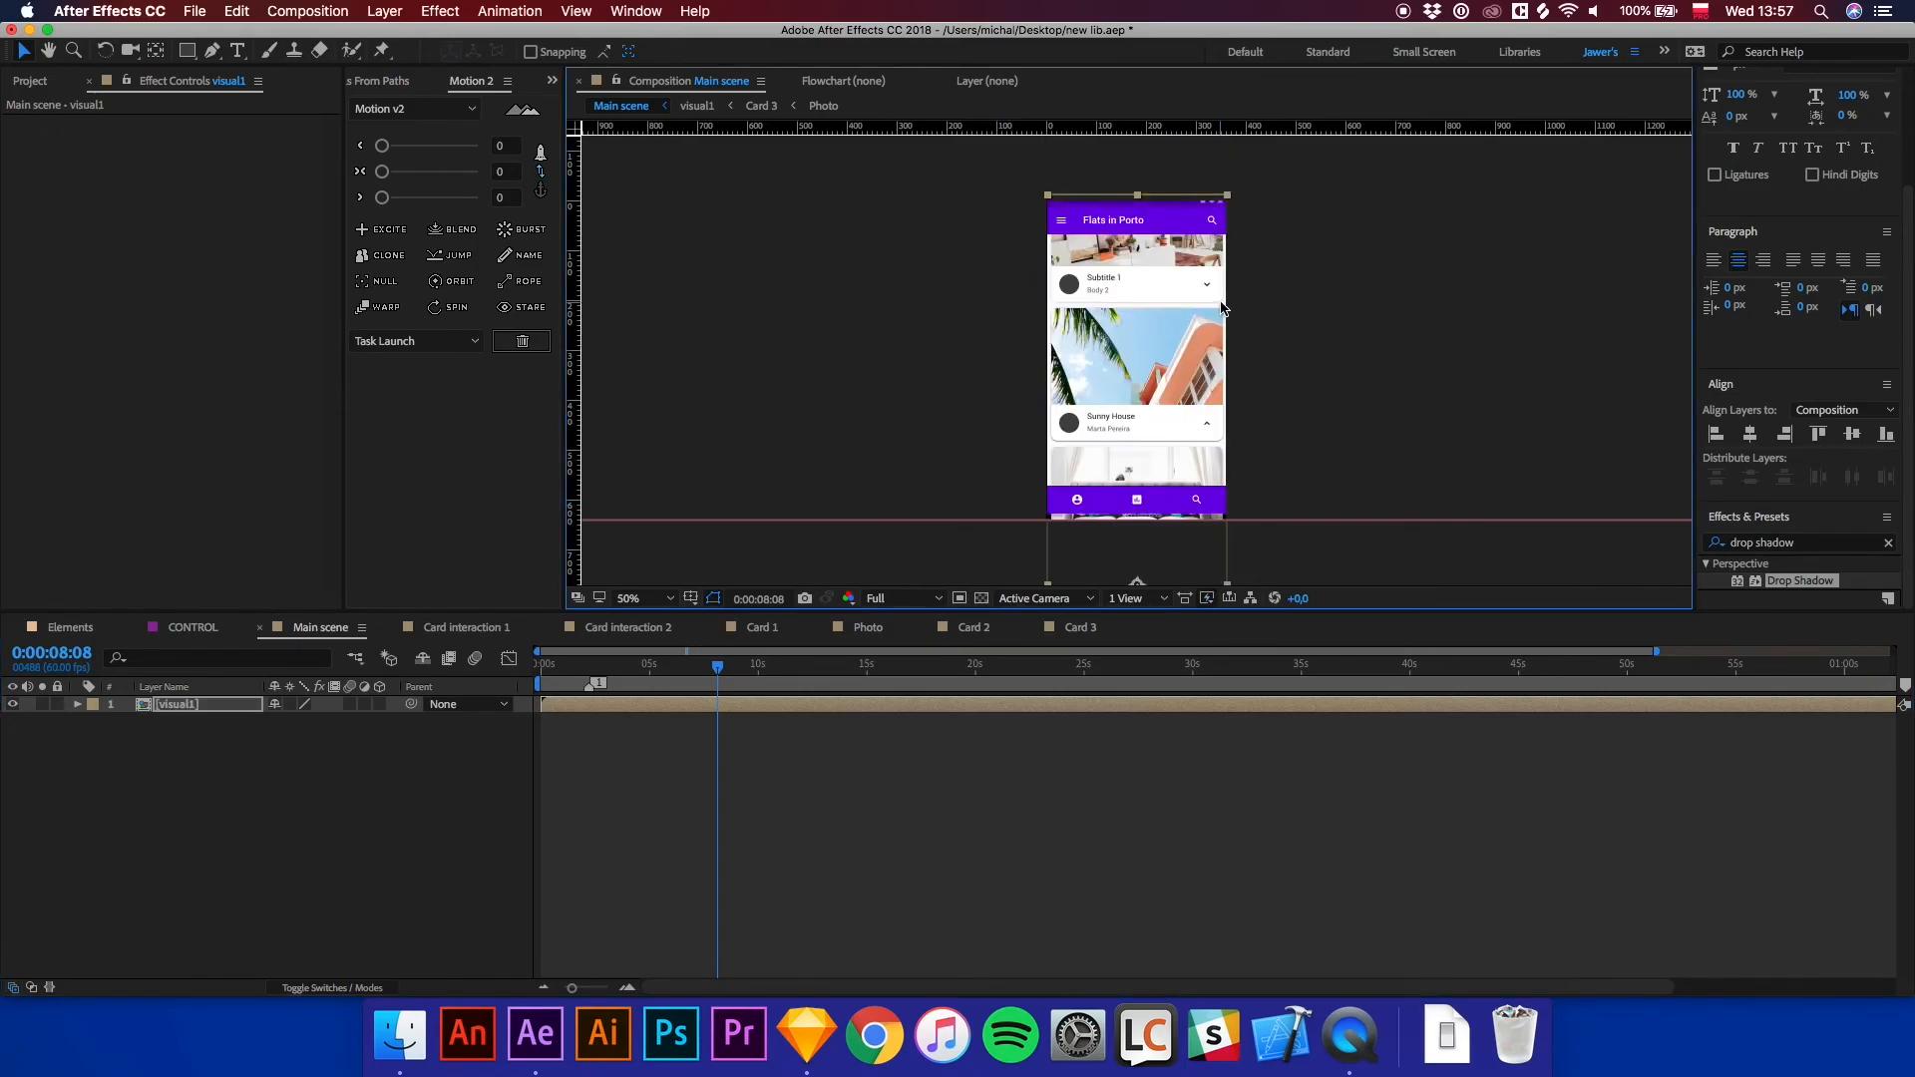
pyautogui.press('.')
pyautogui.press(',')
pyautogui.press('Down')
pyautogui.press('Down')
pyautogui.press('Down')
pyautogui.press('Down')
pyautogui.press('Down')
pyautogui.press('Down')
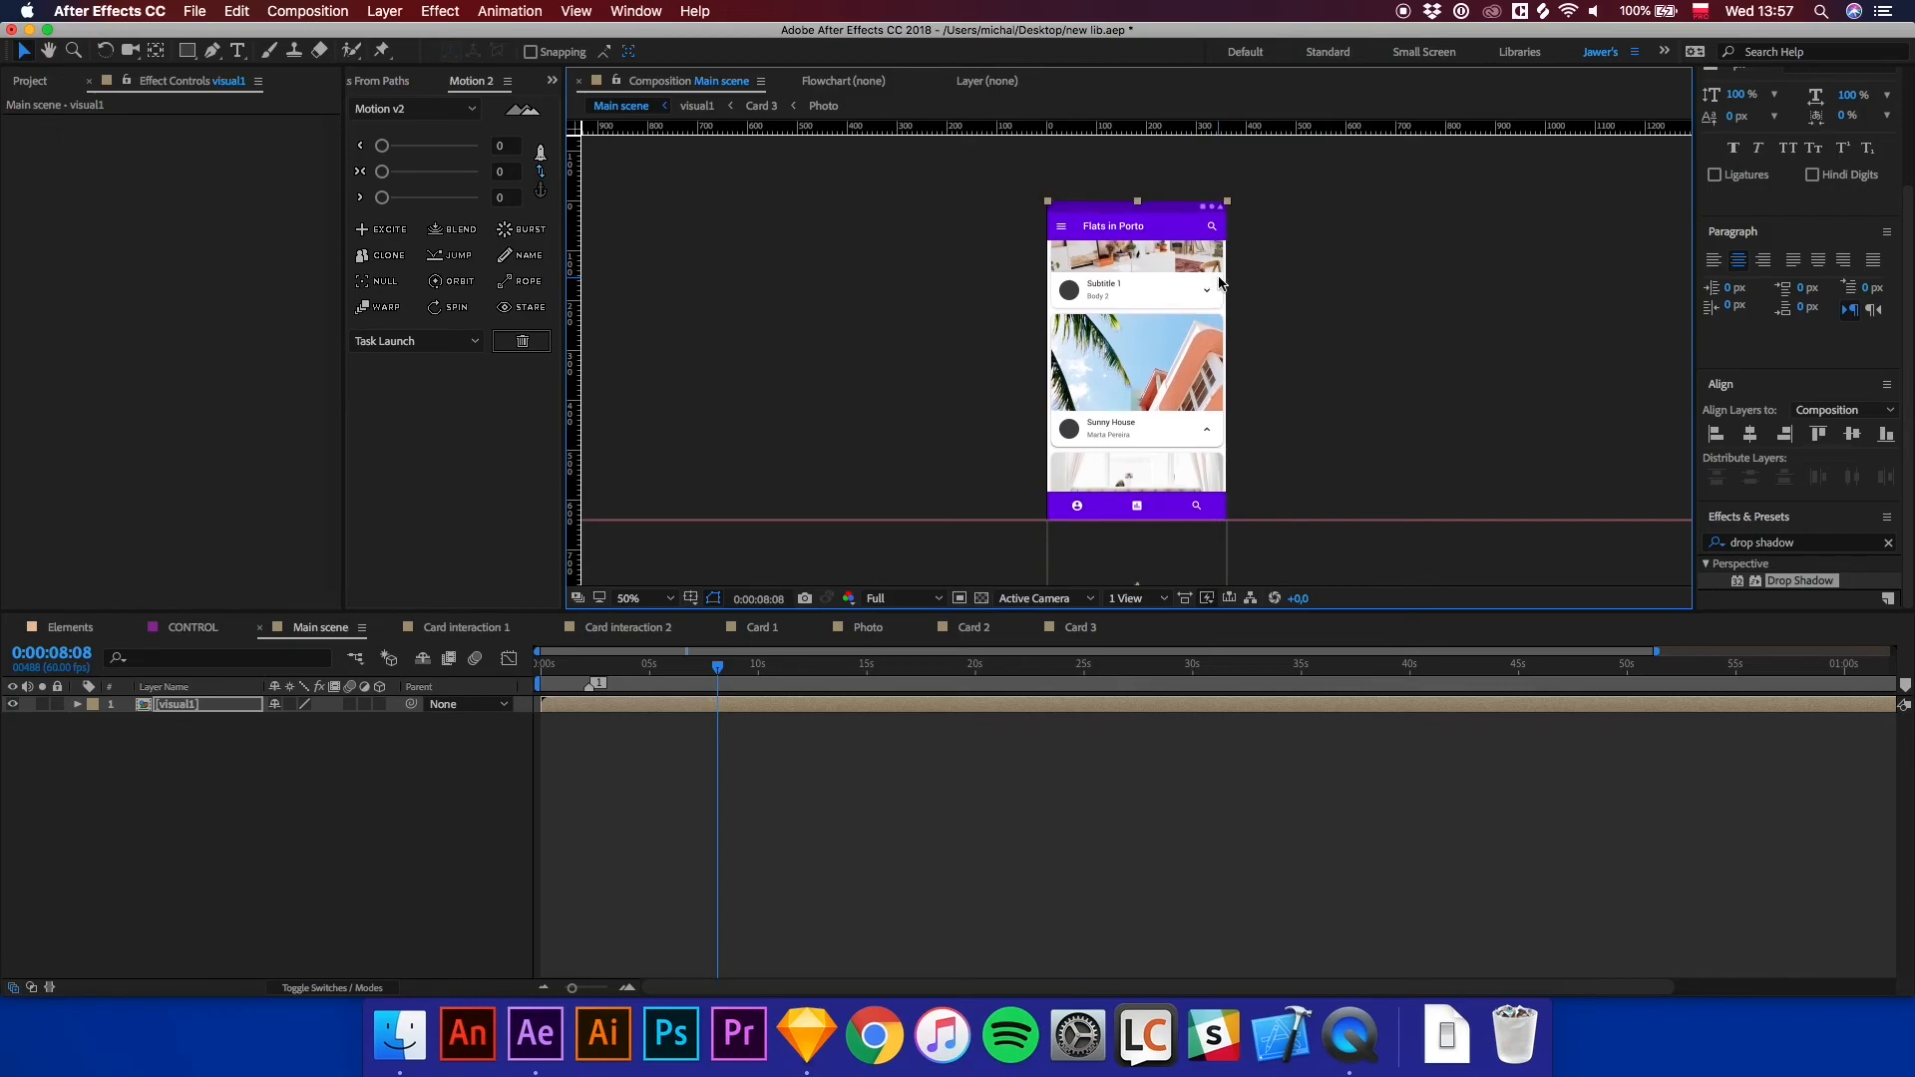
pyautogui.click(1269, 308)
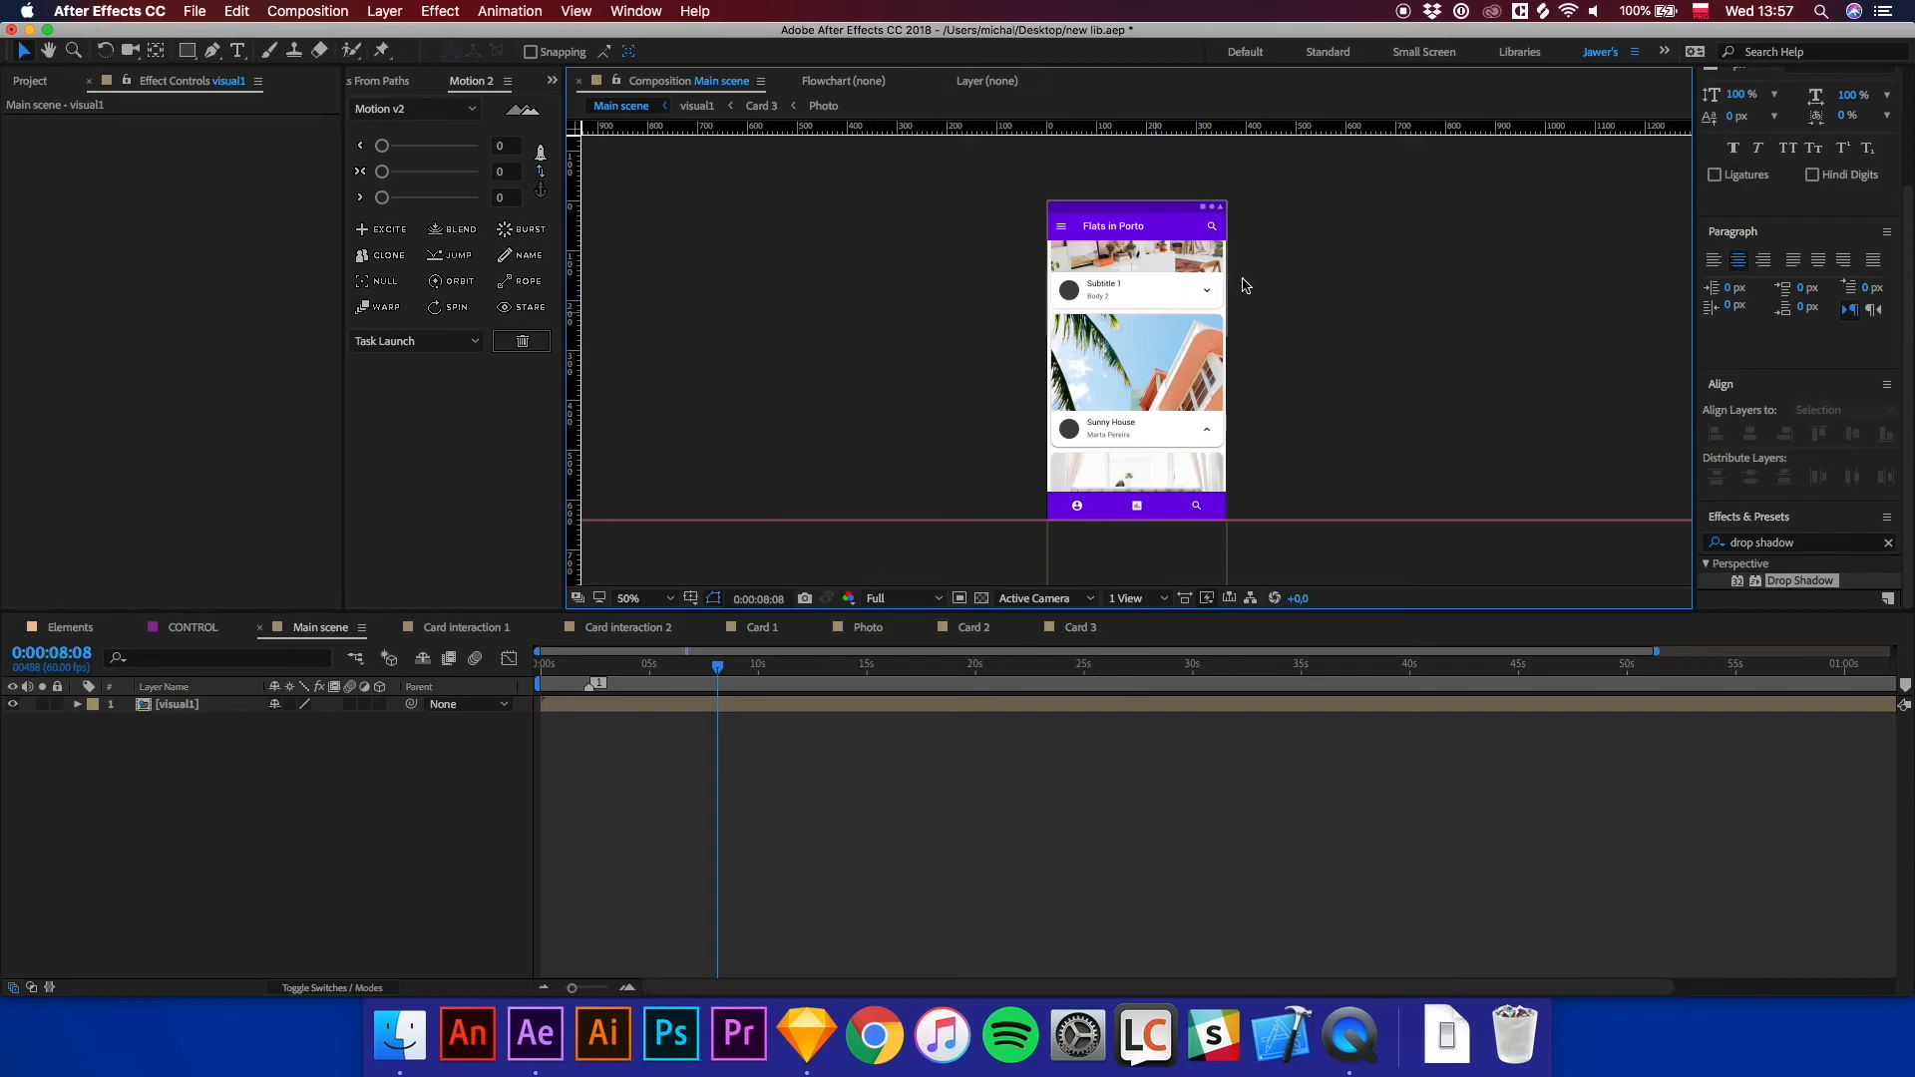
# Nudge the visual1 layer slightly left while zoomed in, then reveal its Position property.
pyautogui.press('.')
pyautogui.scroll(5, 1244, 284)
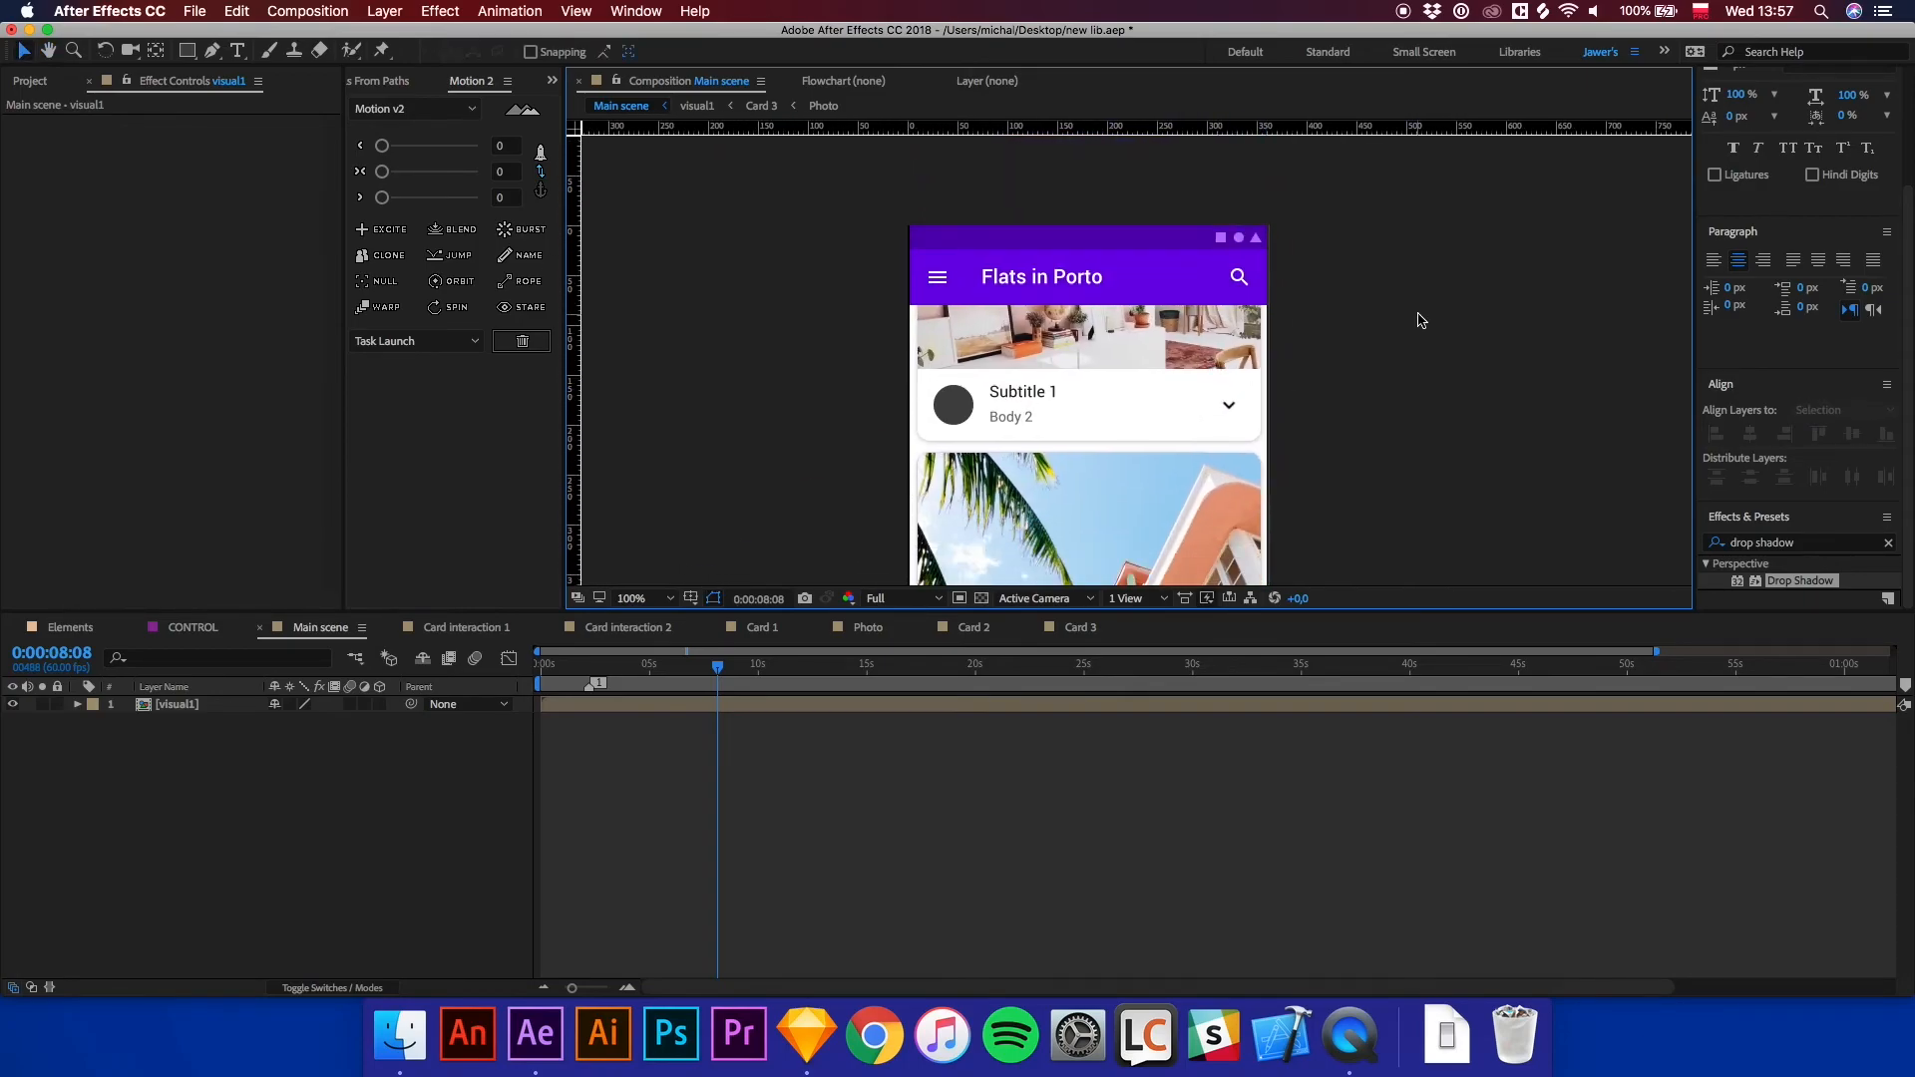
pyautogui.press('.')
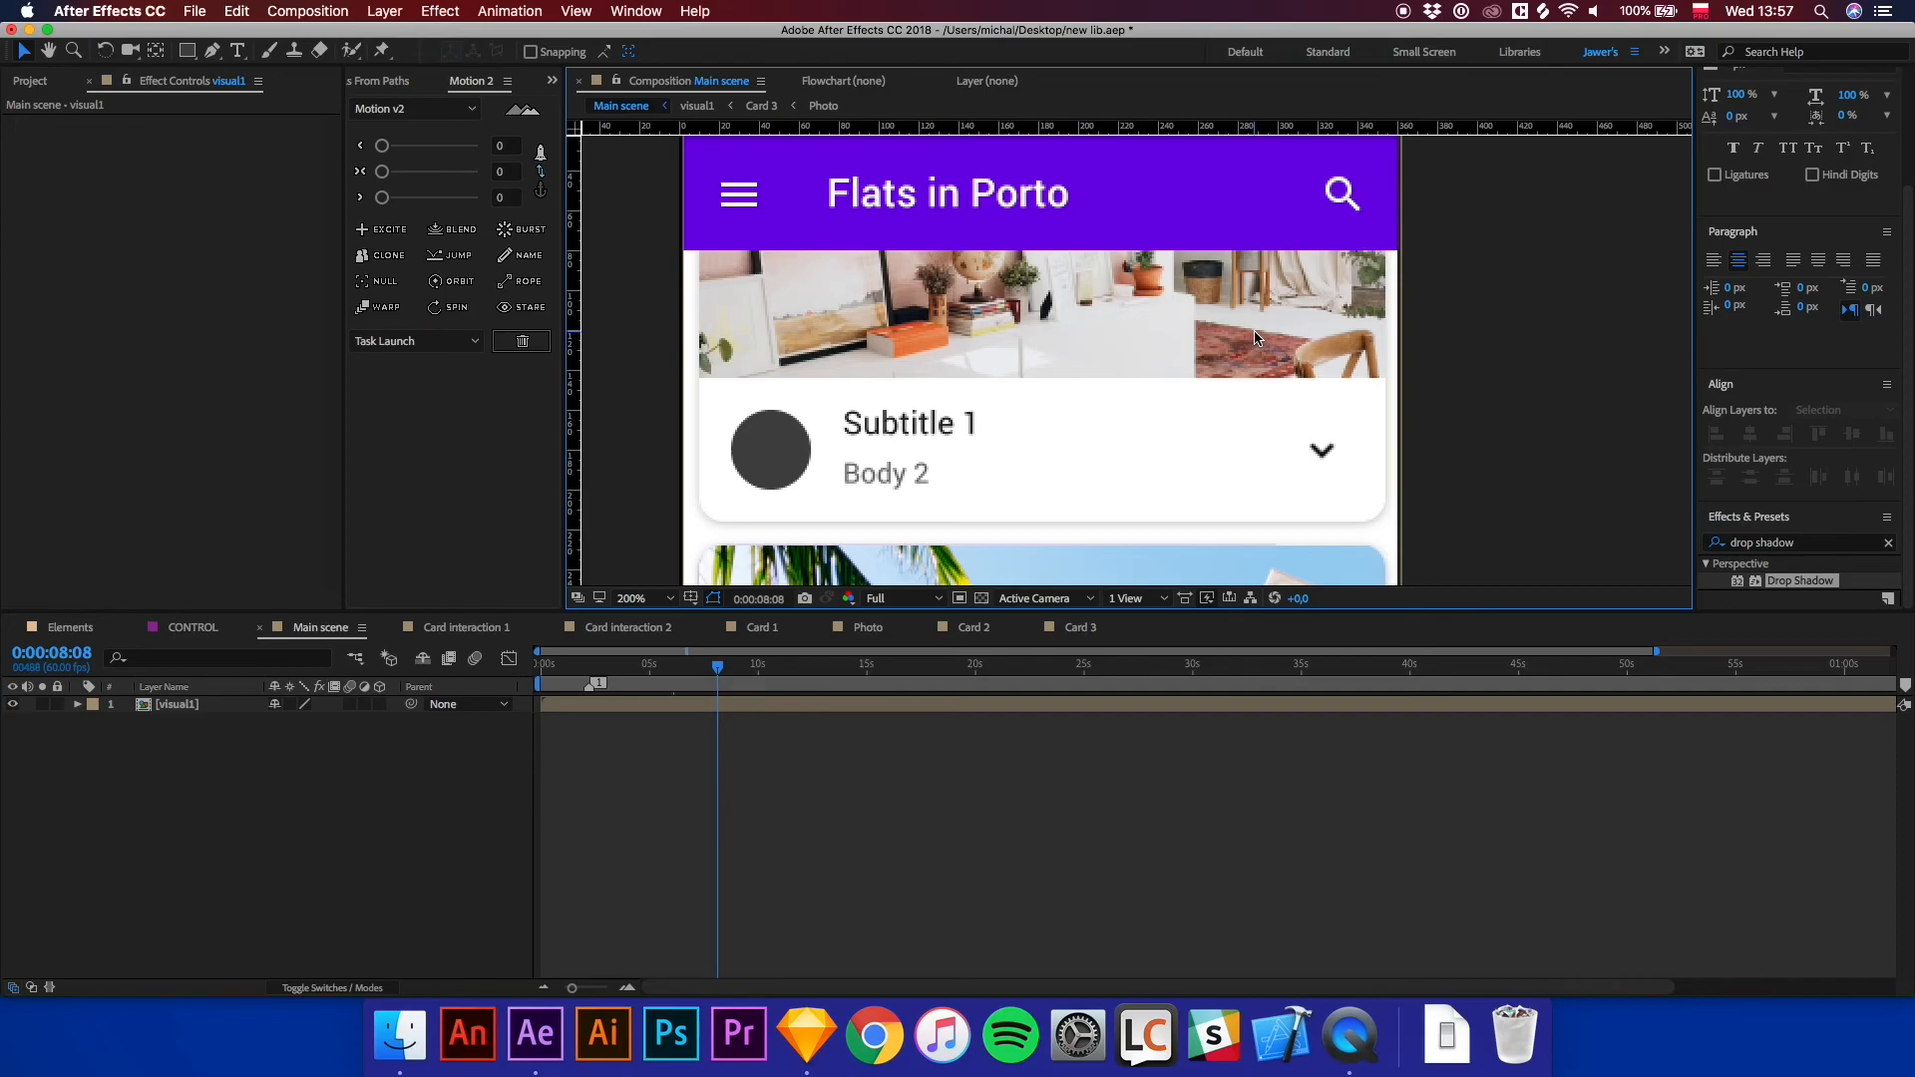
pyautogui.click(1261, 337)
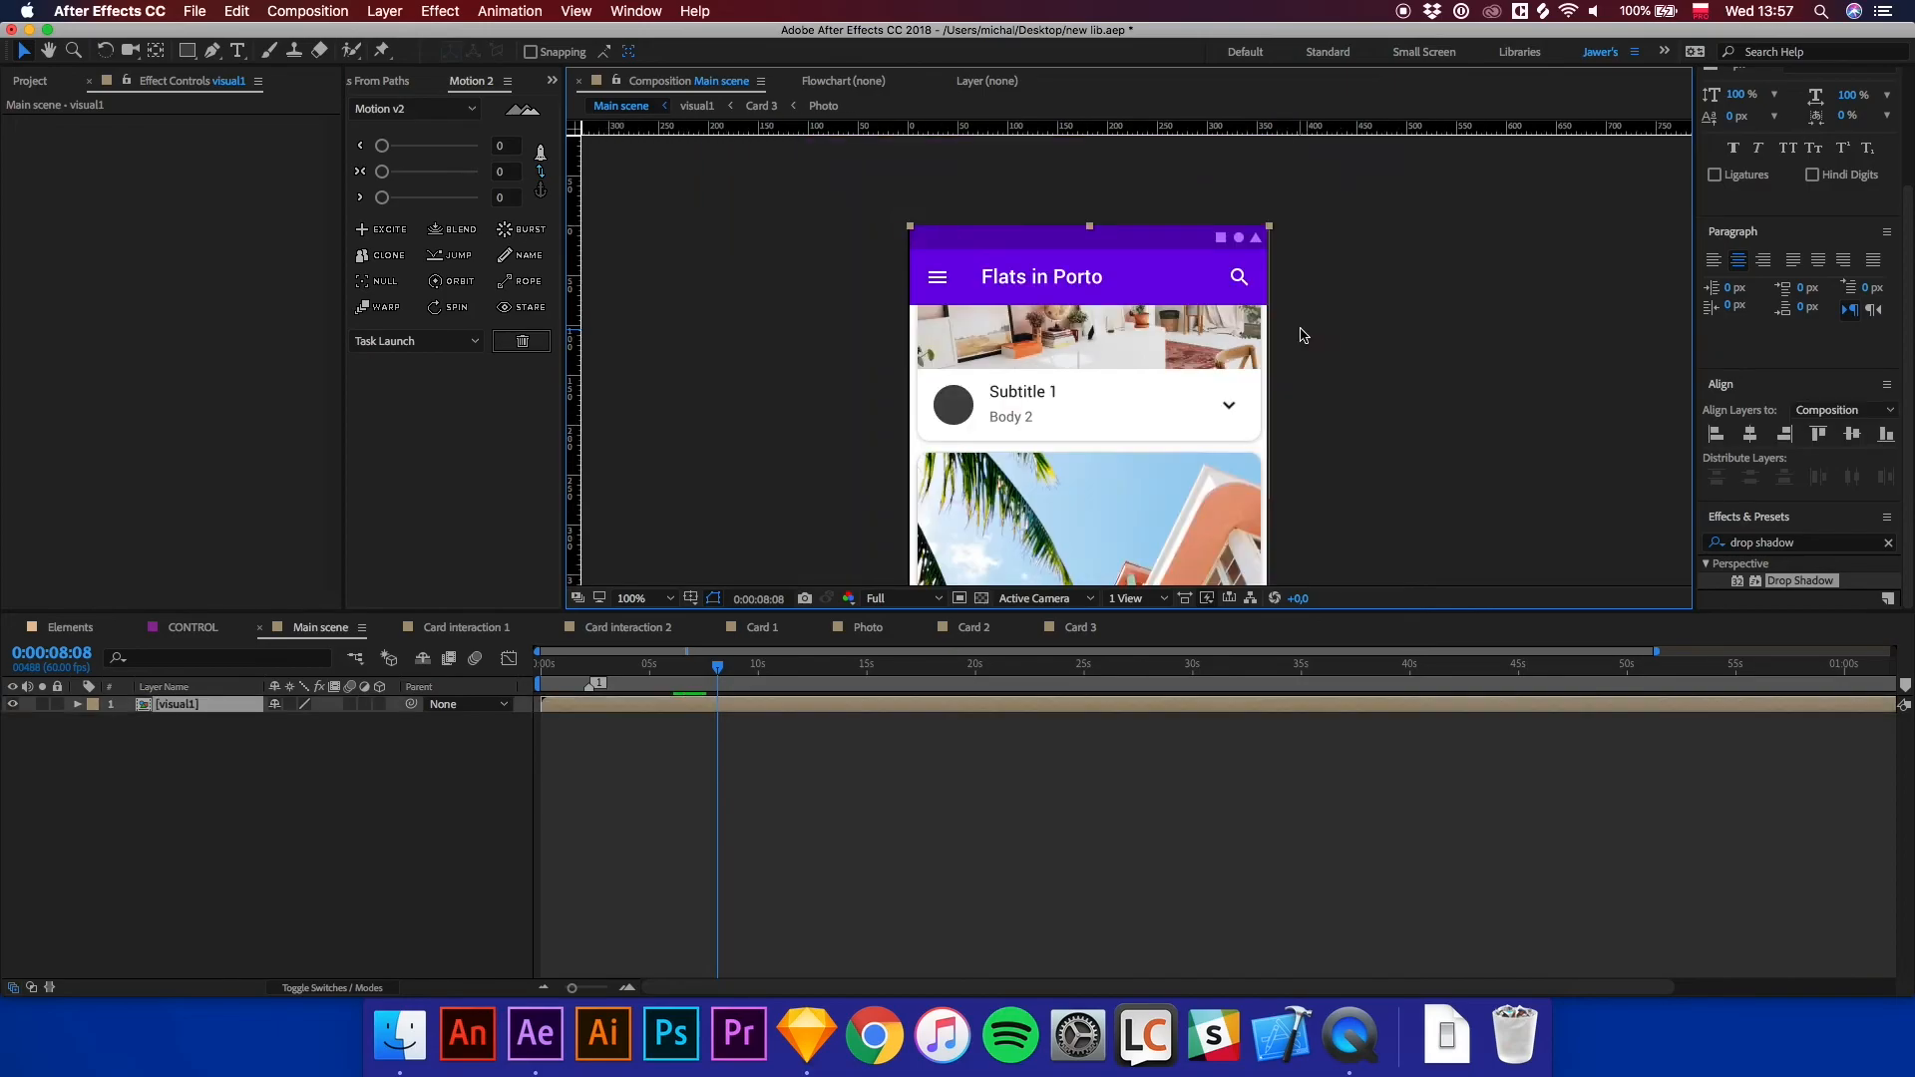
pyautogui.press('Left')
pyautogui.click(1319, 359)
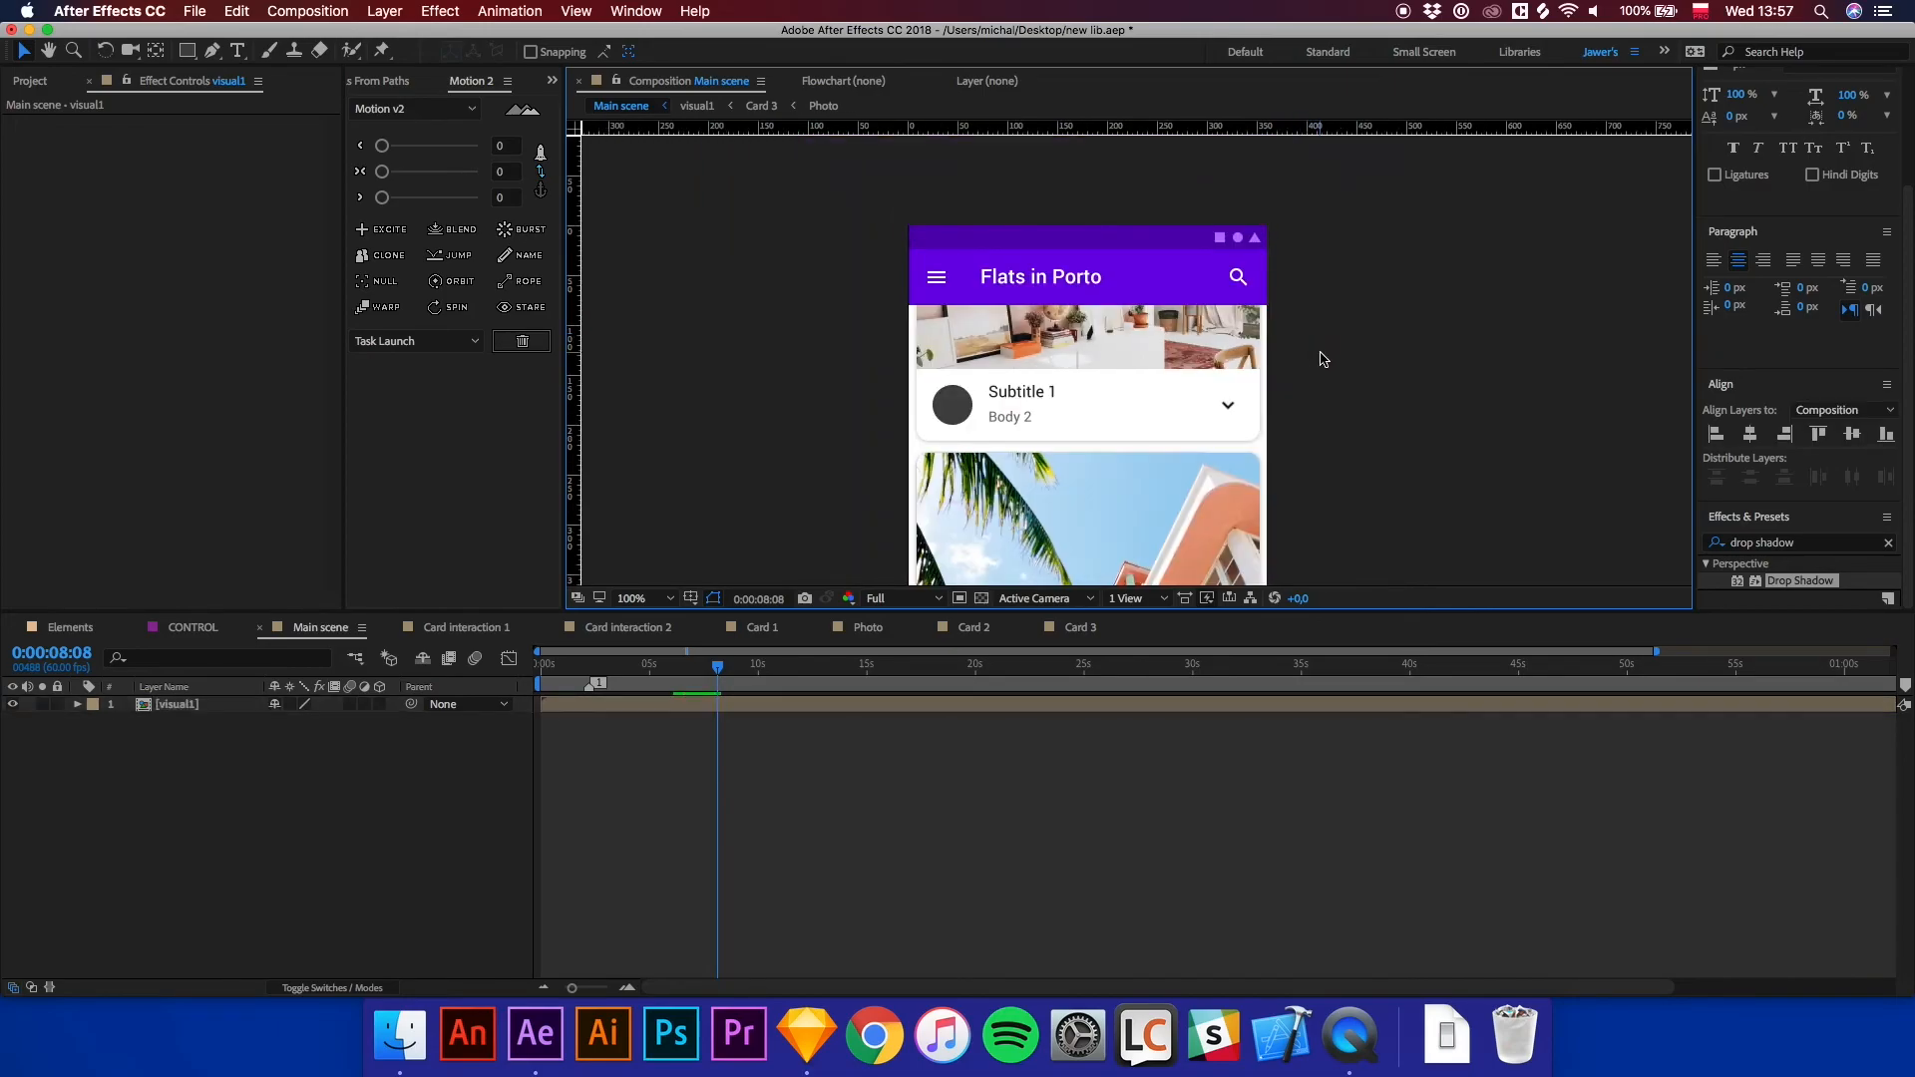
pyautogui.scroll(-1, 1350, 399)
pyautogui.click(588, 712)
pyautogui.press('p')
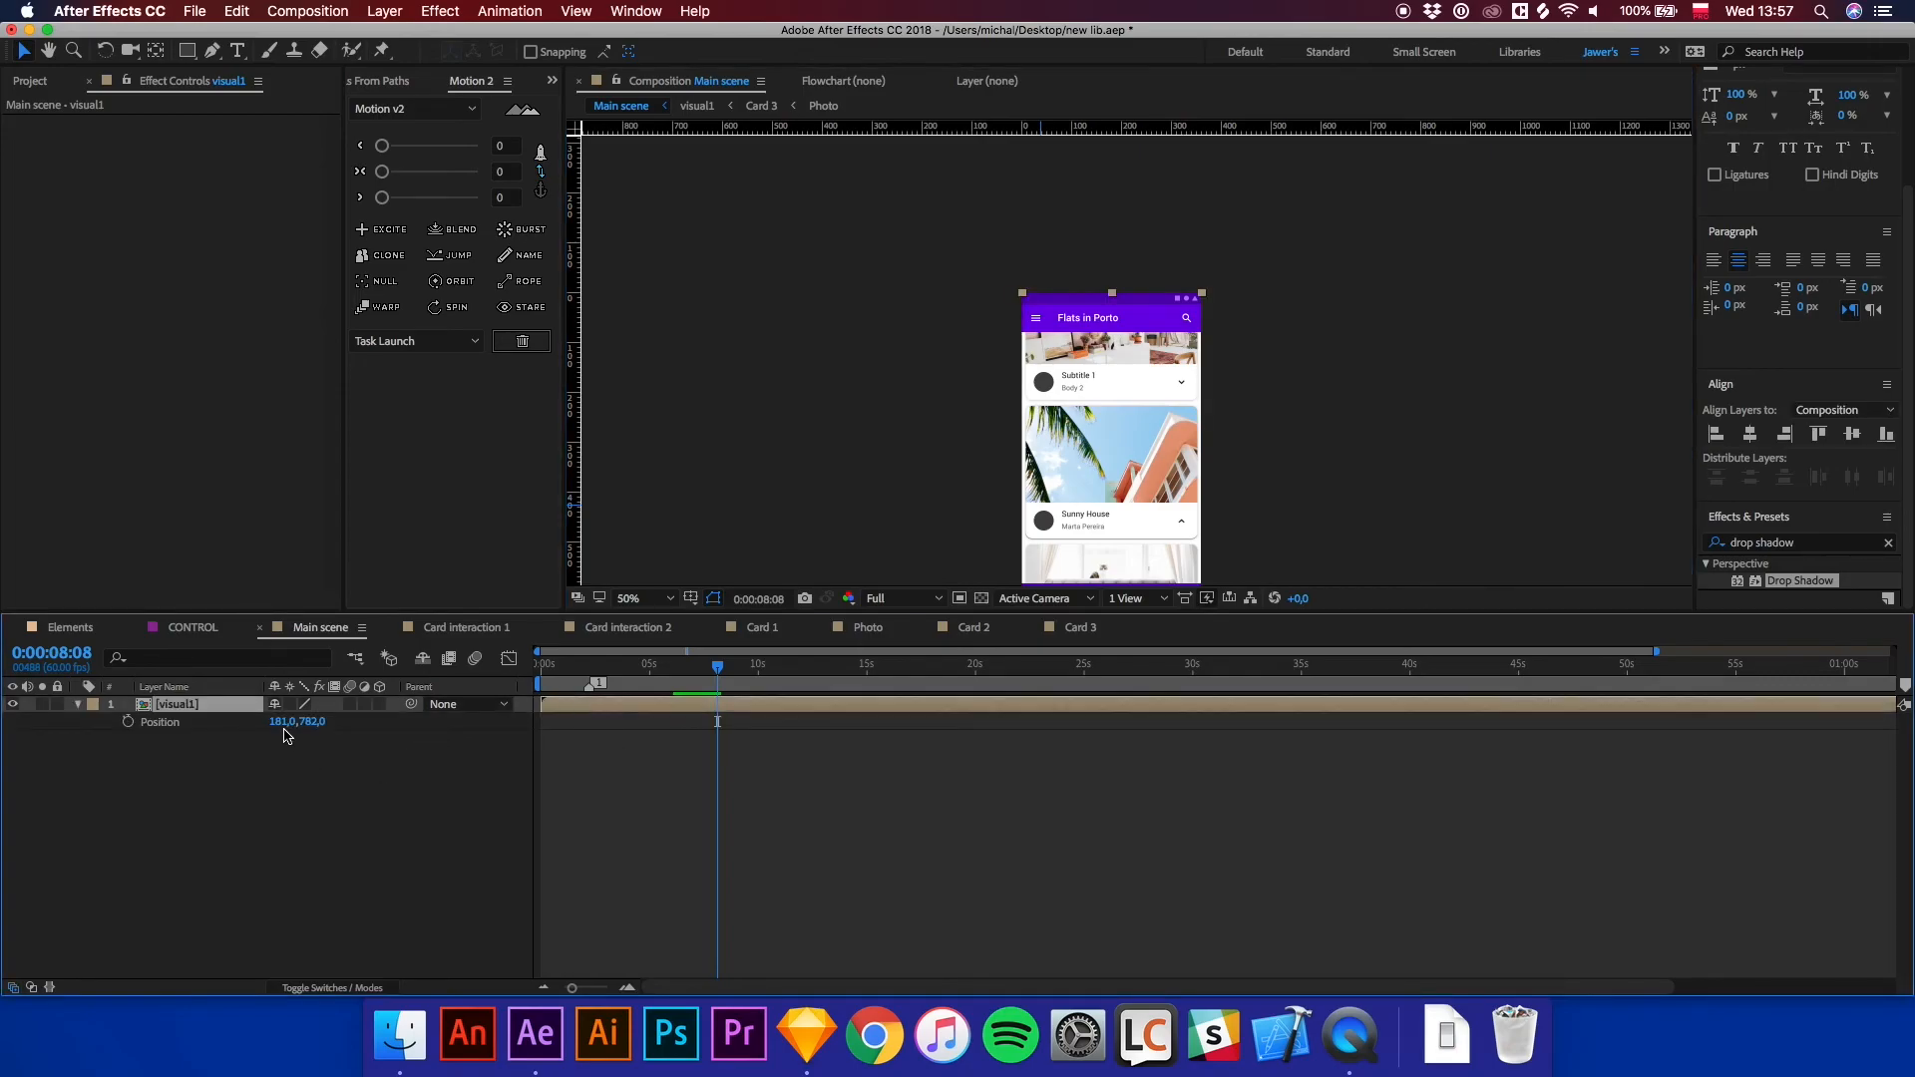
# Set the visual1 layer's X position to 180.
pyautogui.click(280, 721)
pyautogui.write('1')
pyautogui.press('Return')
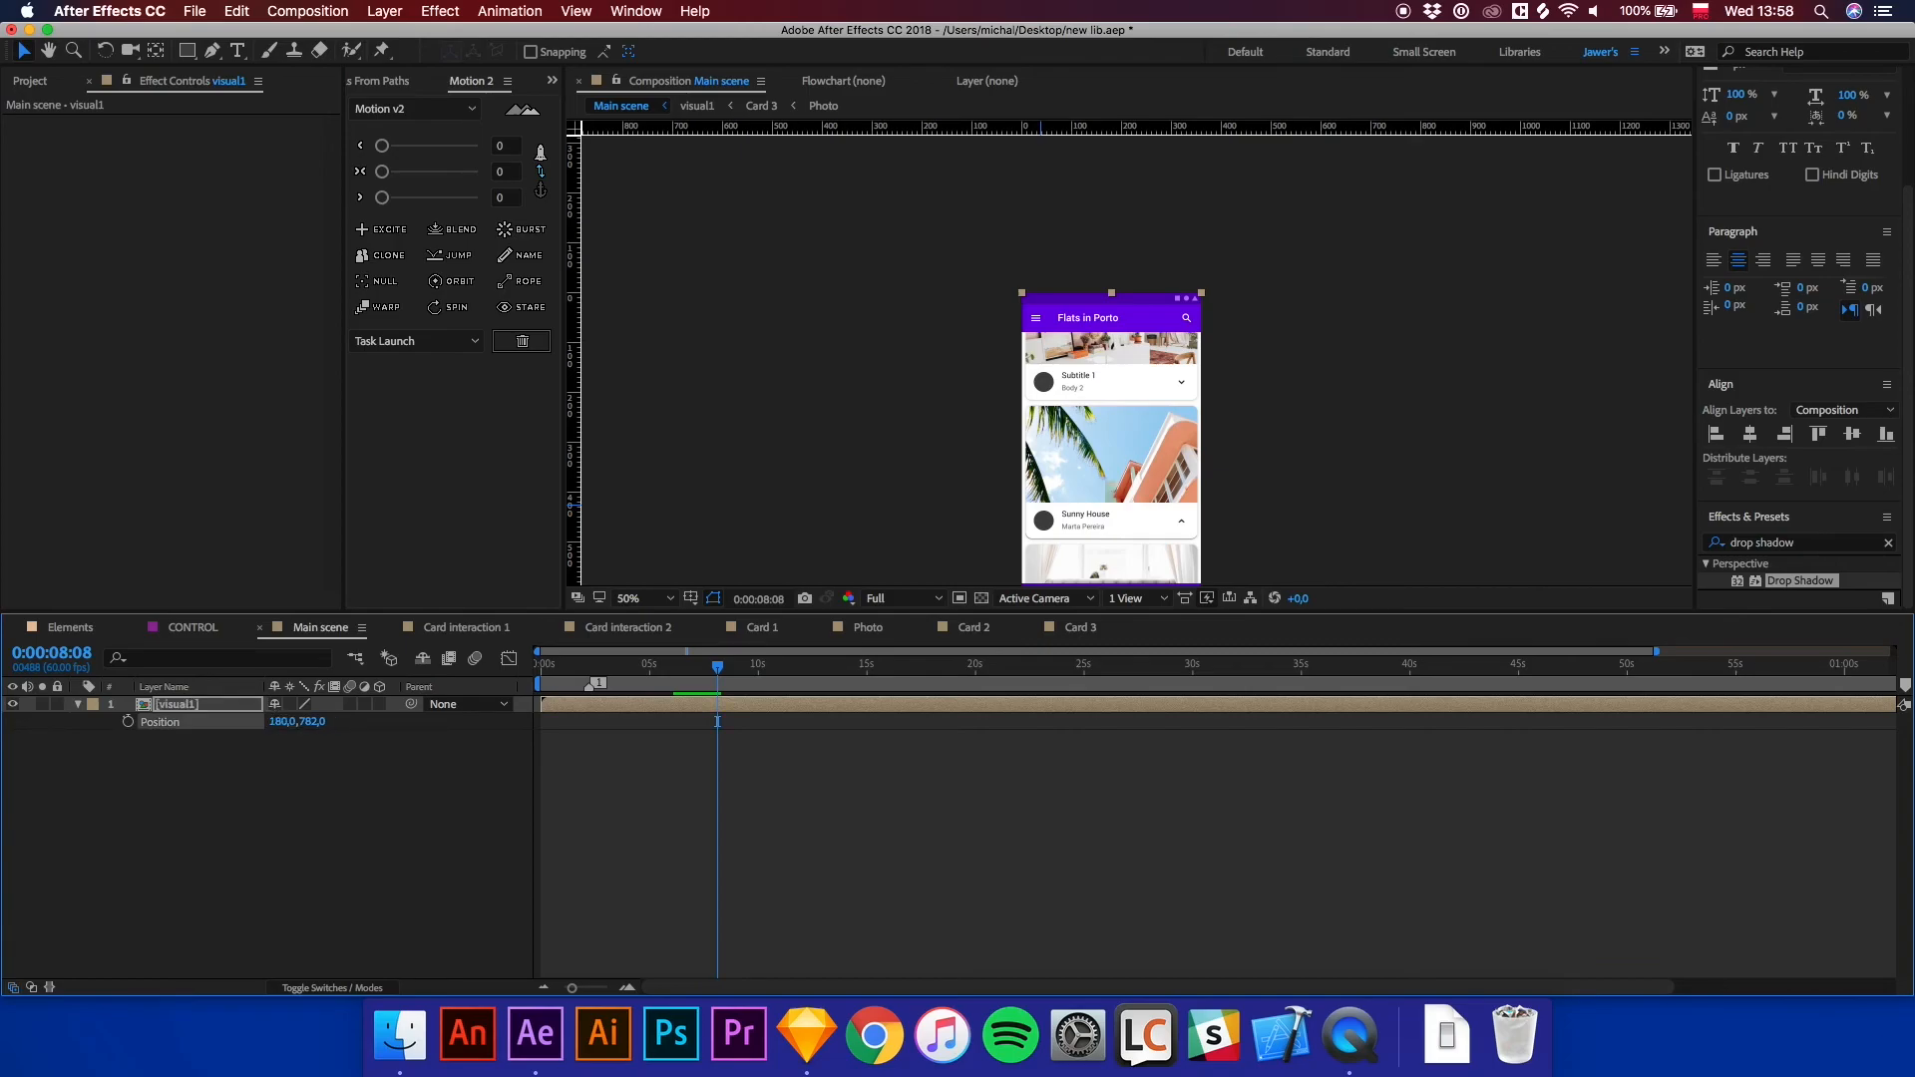
pyautogui.click(681, 800)
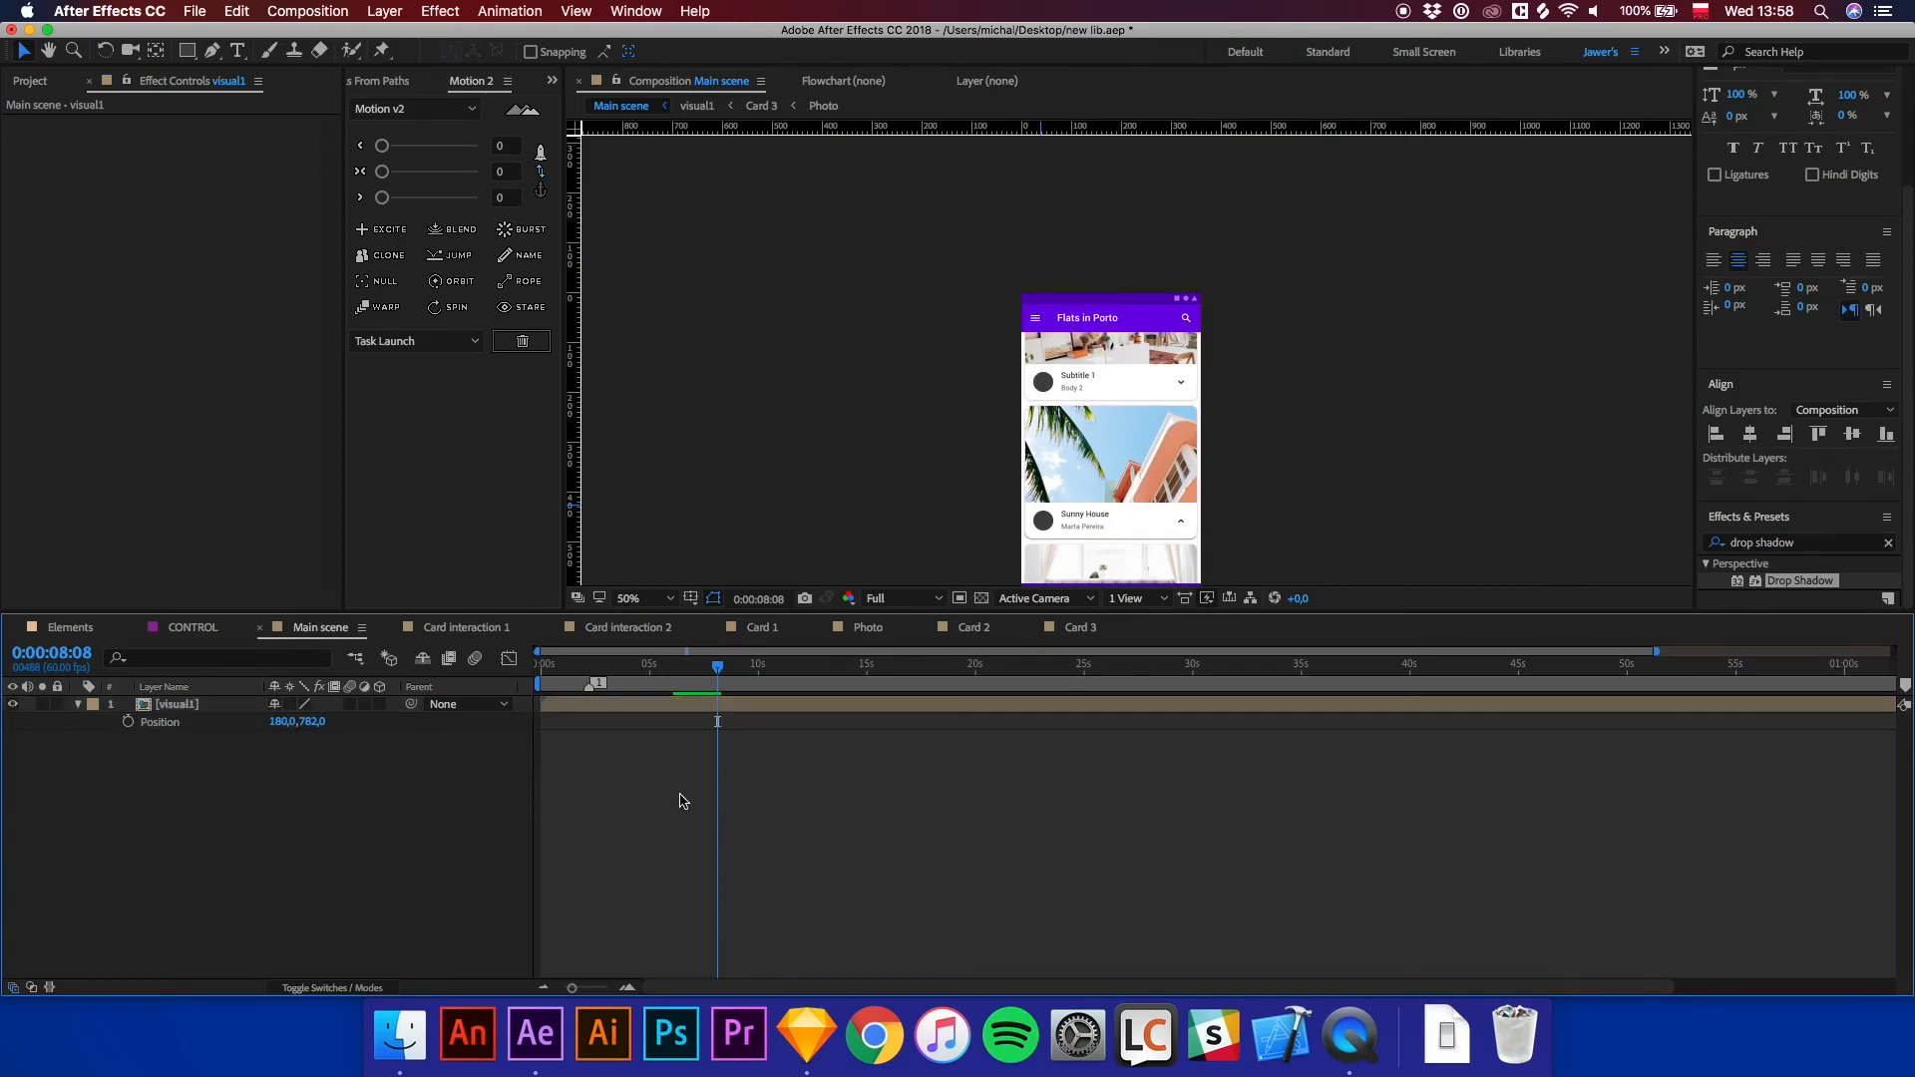
# Inspect the main scene's framing of the app at different points along the timeline.
pyautogui.press('.')
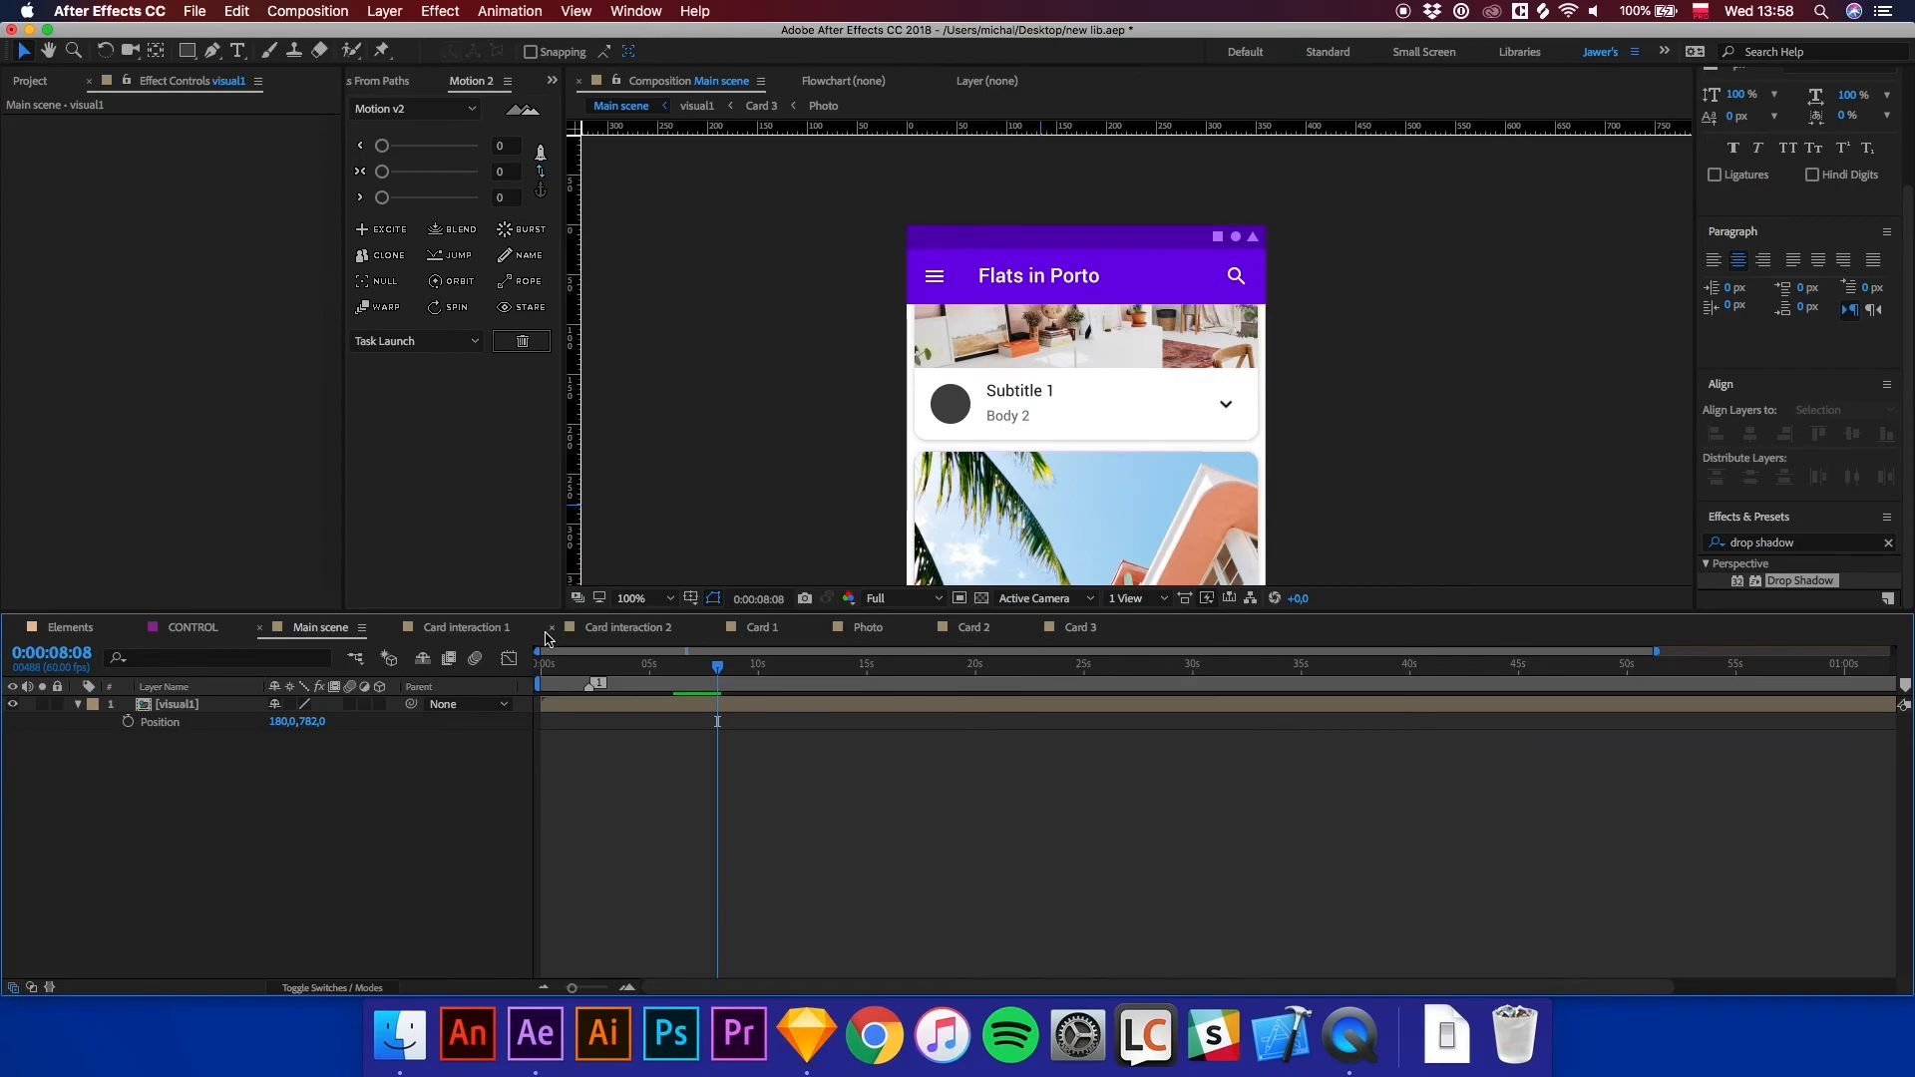
pyautogui.press('Home')
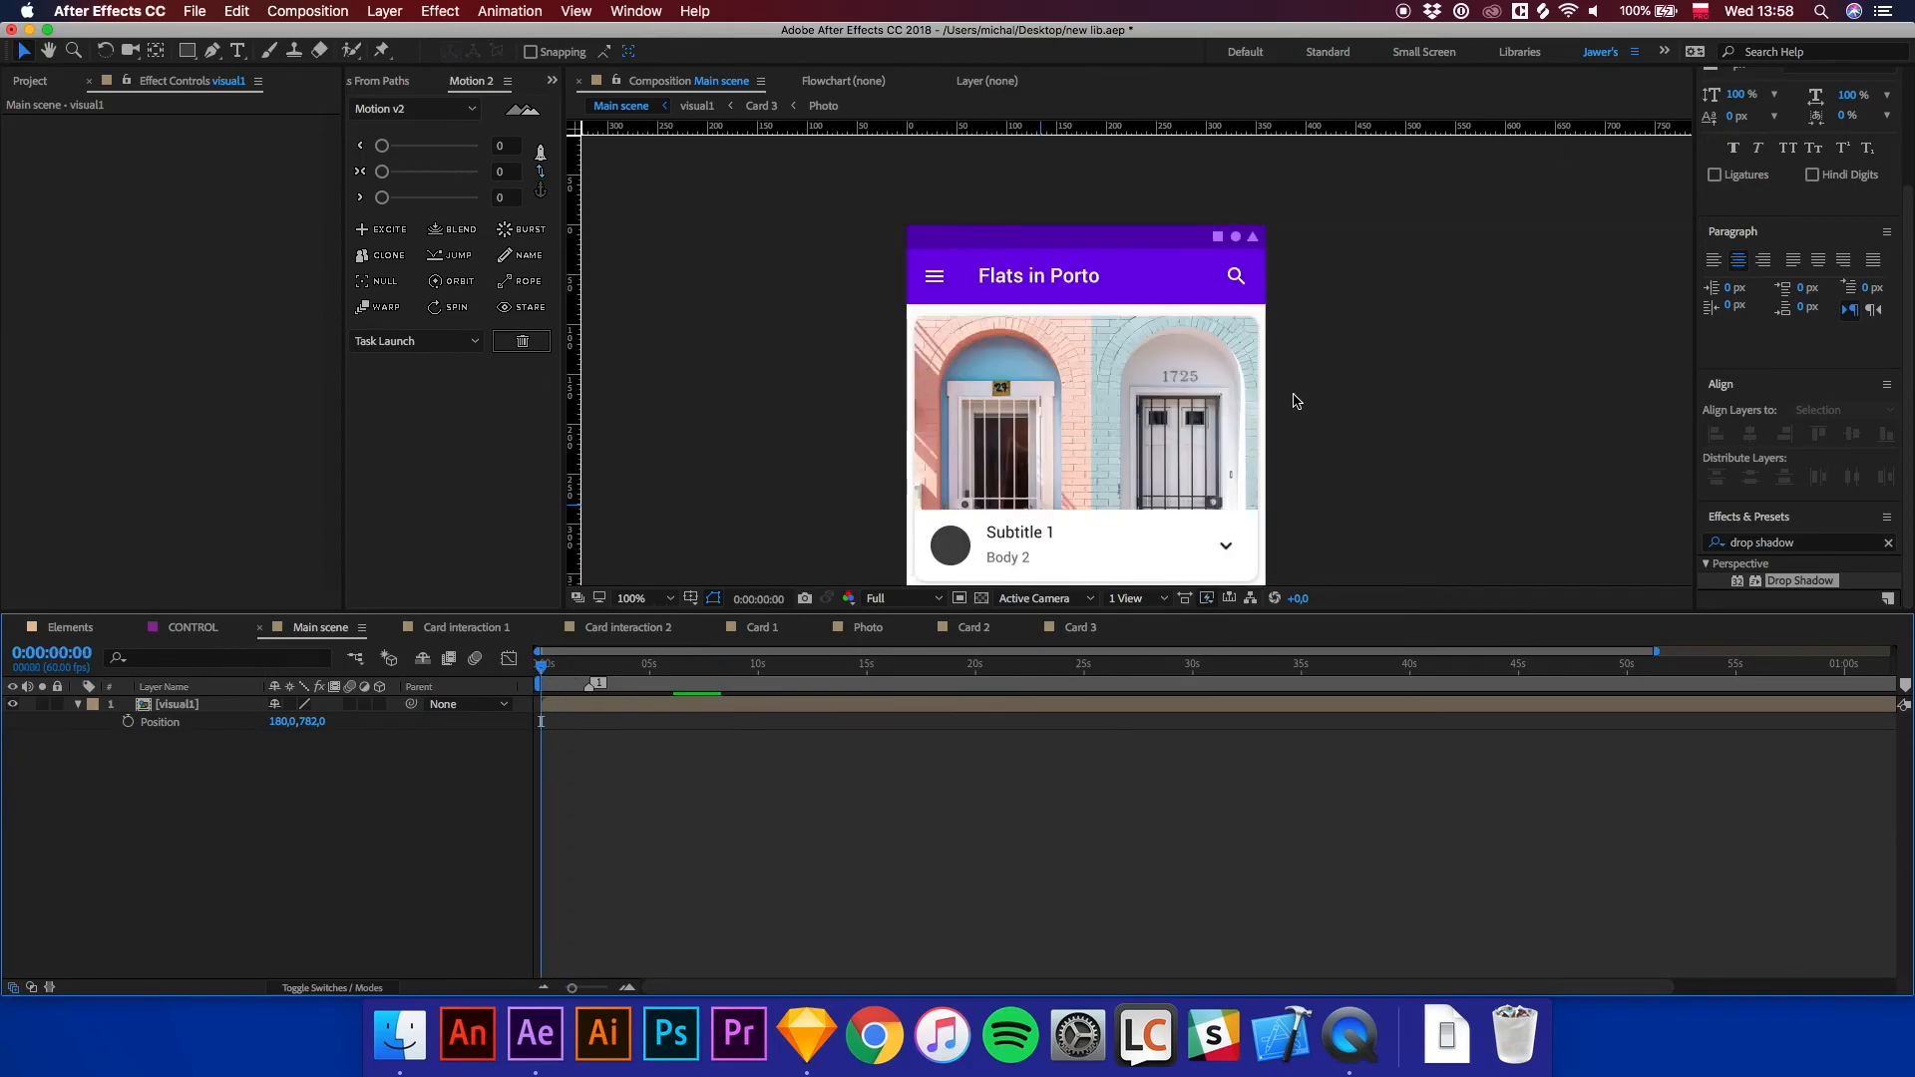
pyautogui.press(',')
pyautogui.press('space')
pyautogui.moveTo(1324, 458); pyautogui.dragTo(1313, 377)
pyautogui.press('space')
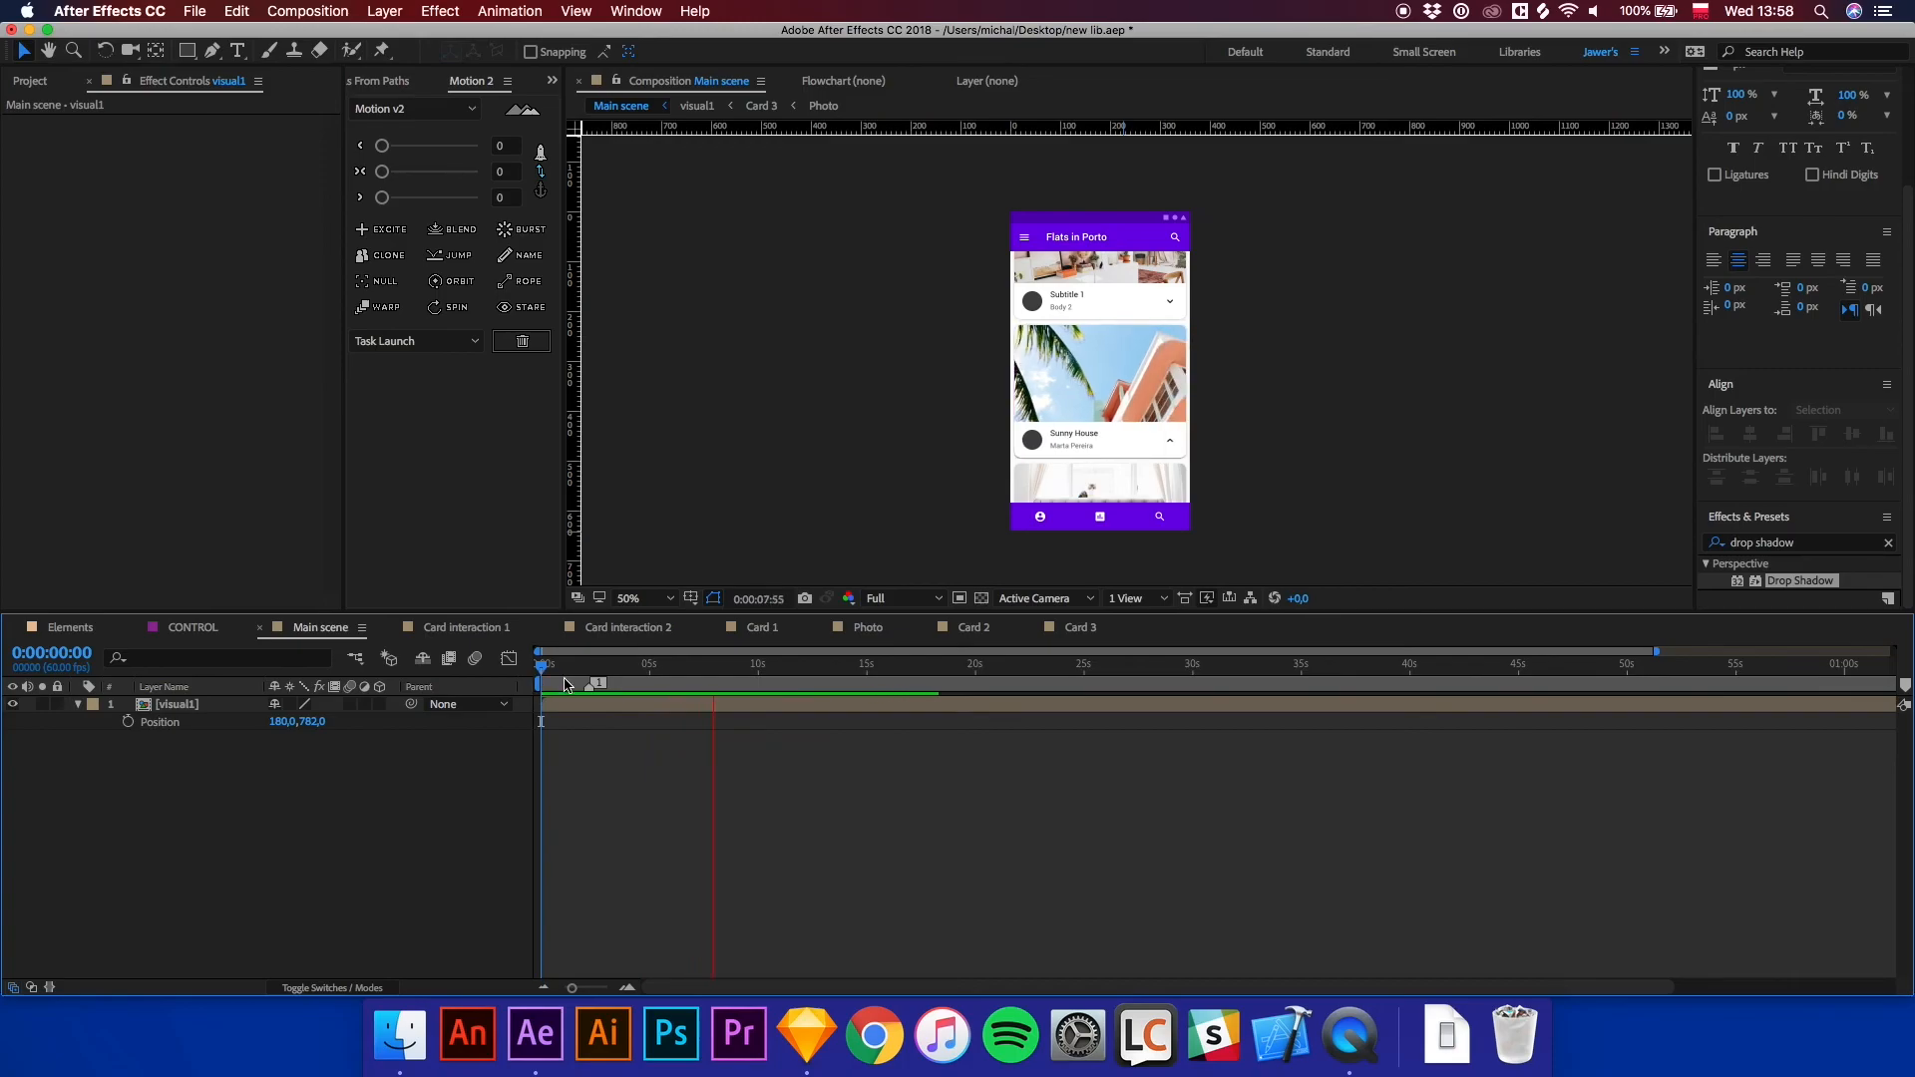
pyautogui.moveTo(601, 668); pyautogui.dragTo(737, 670)
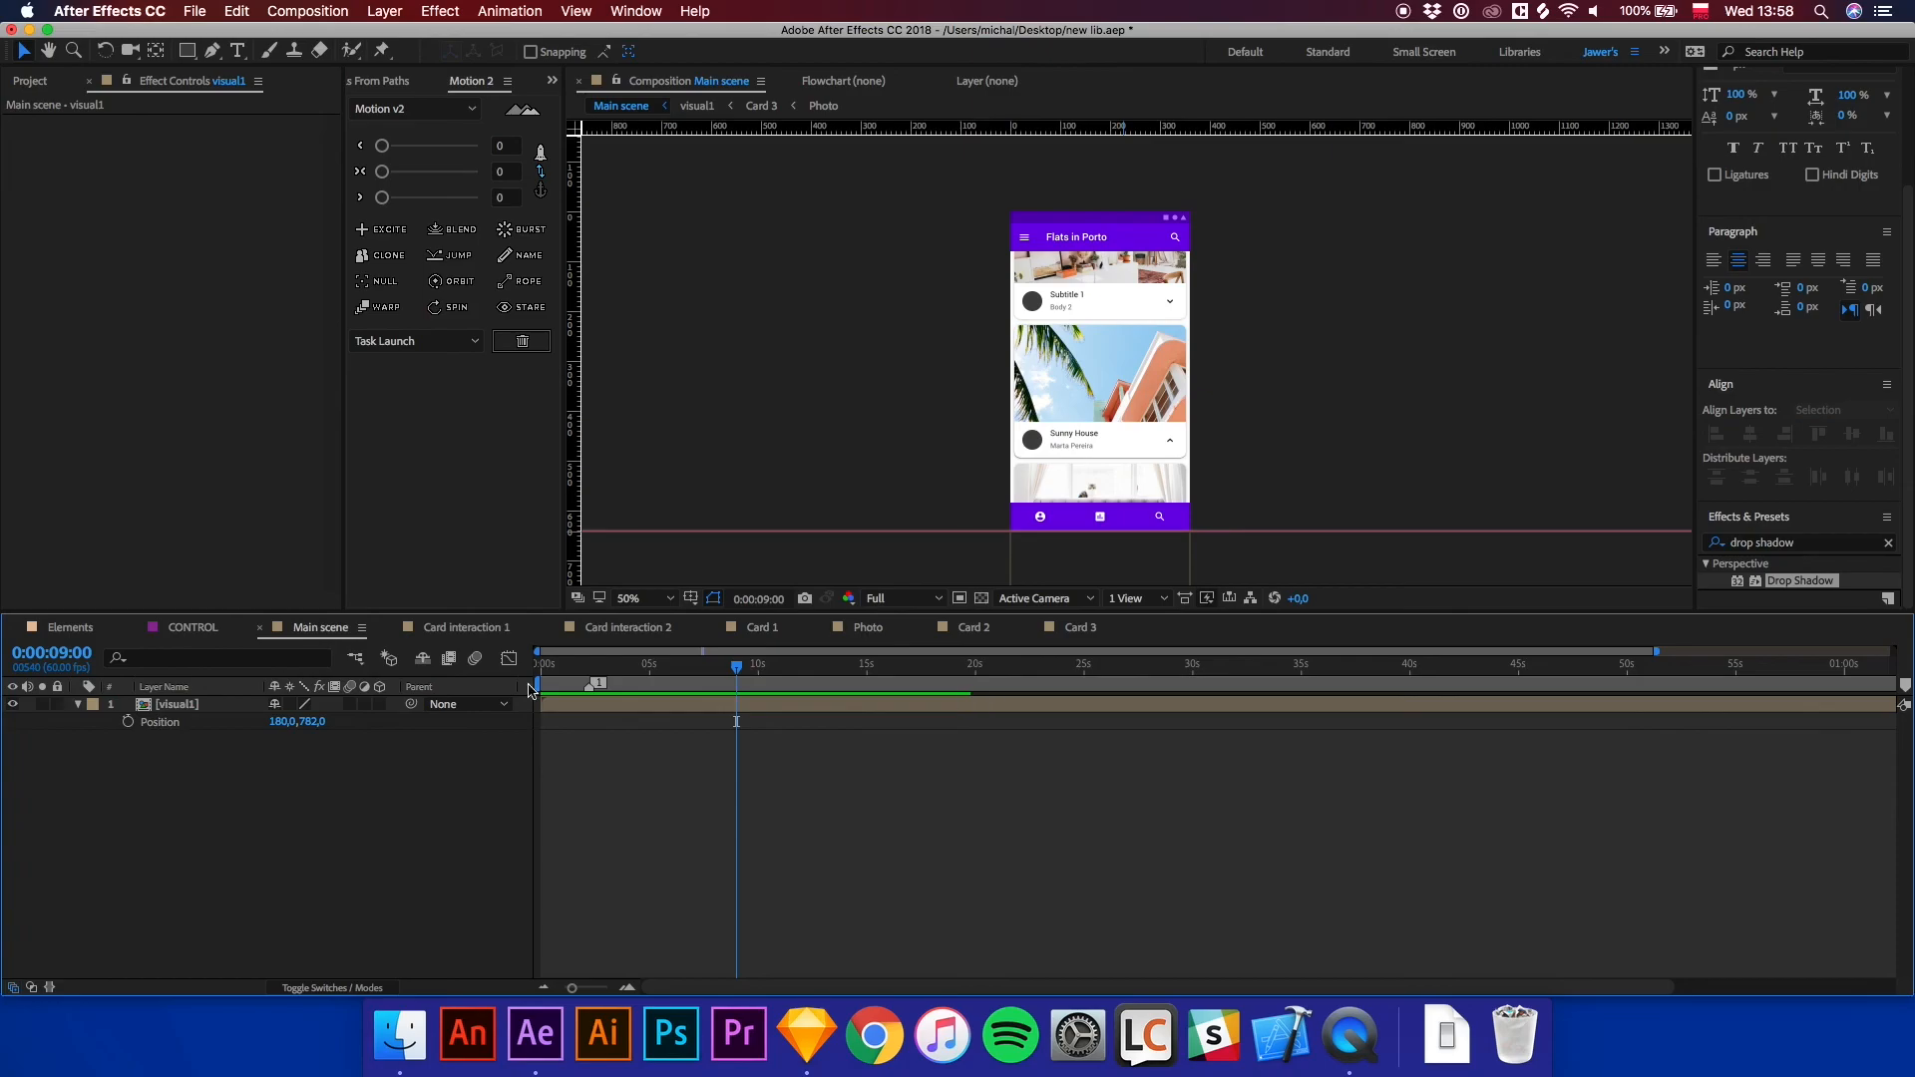
# Change the Primary colour swatch in the CONTROL composition to E10274 and review it in the main scene.
pyautogui.click(182, 631)
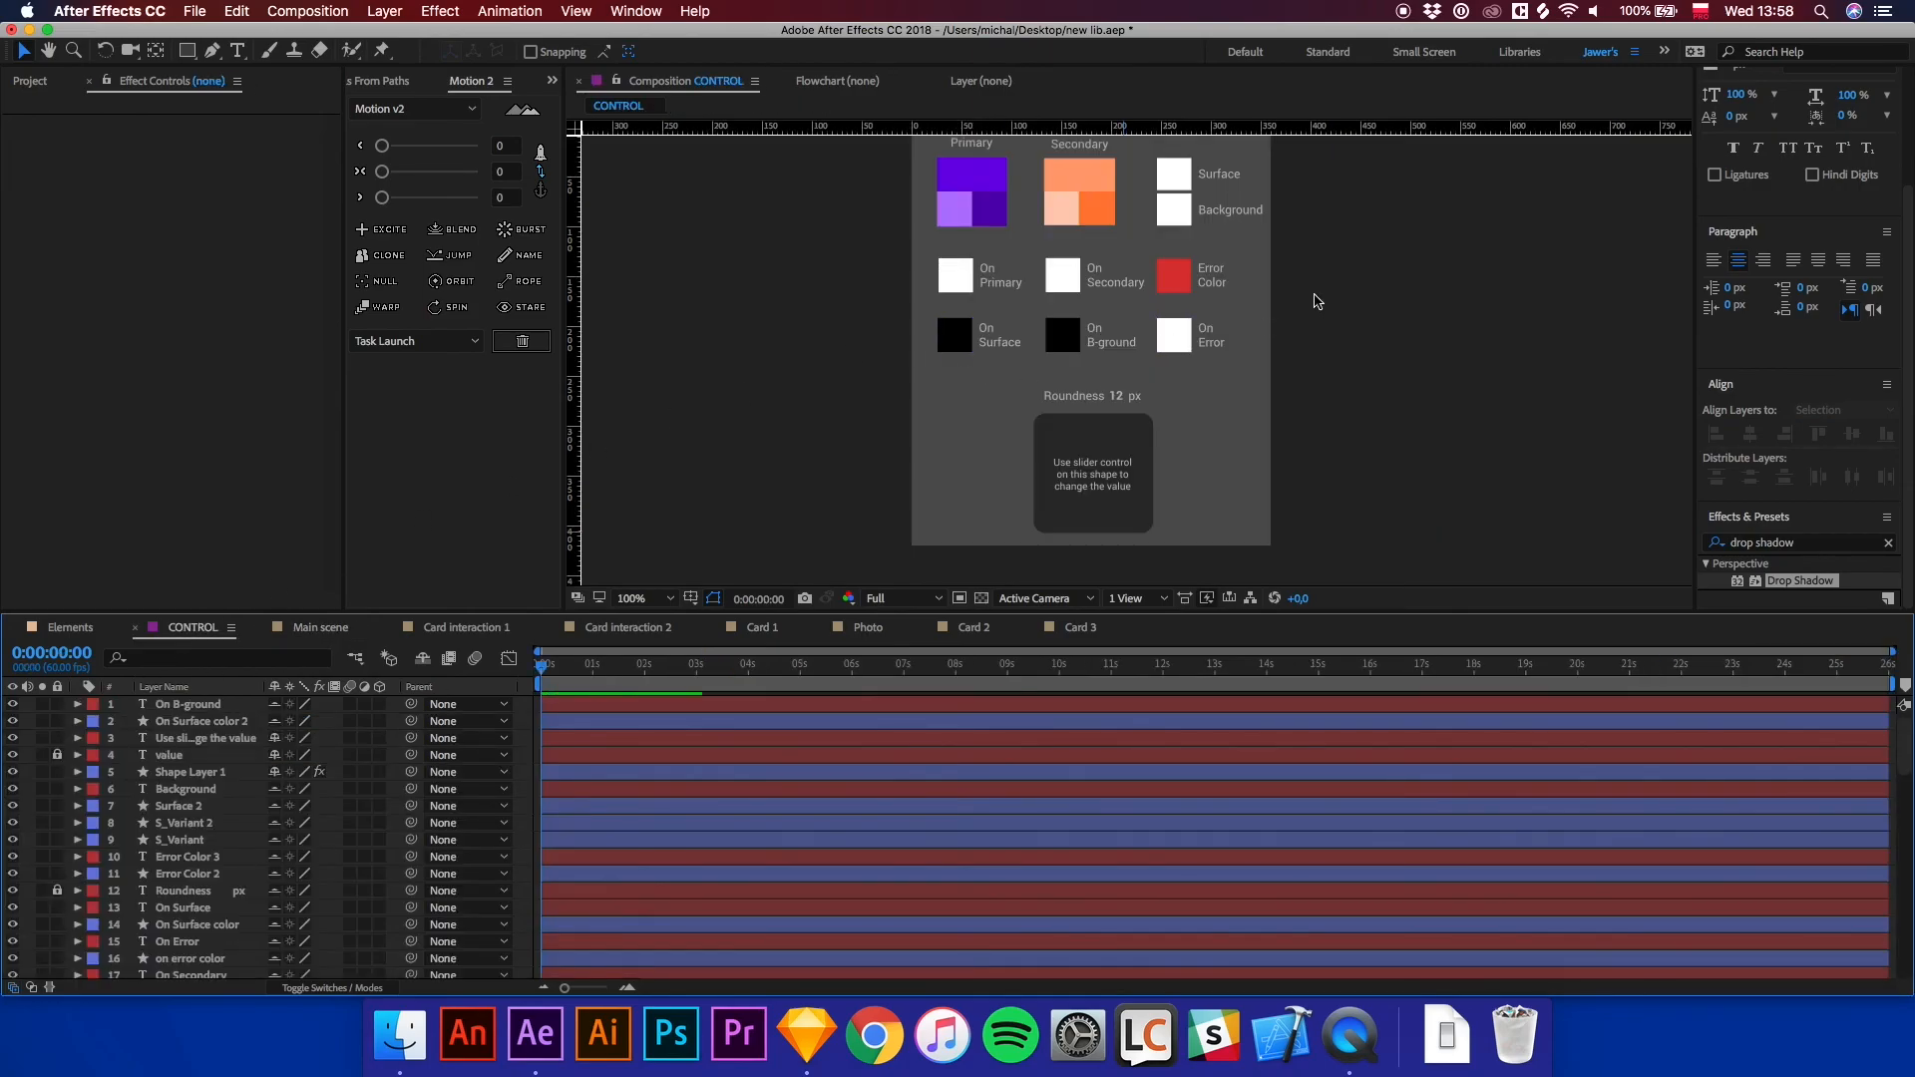
pyautogui.click(992, 271)
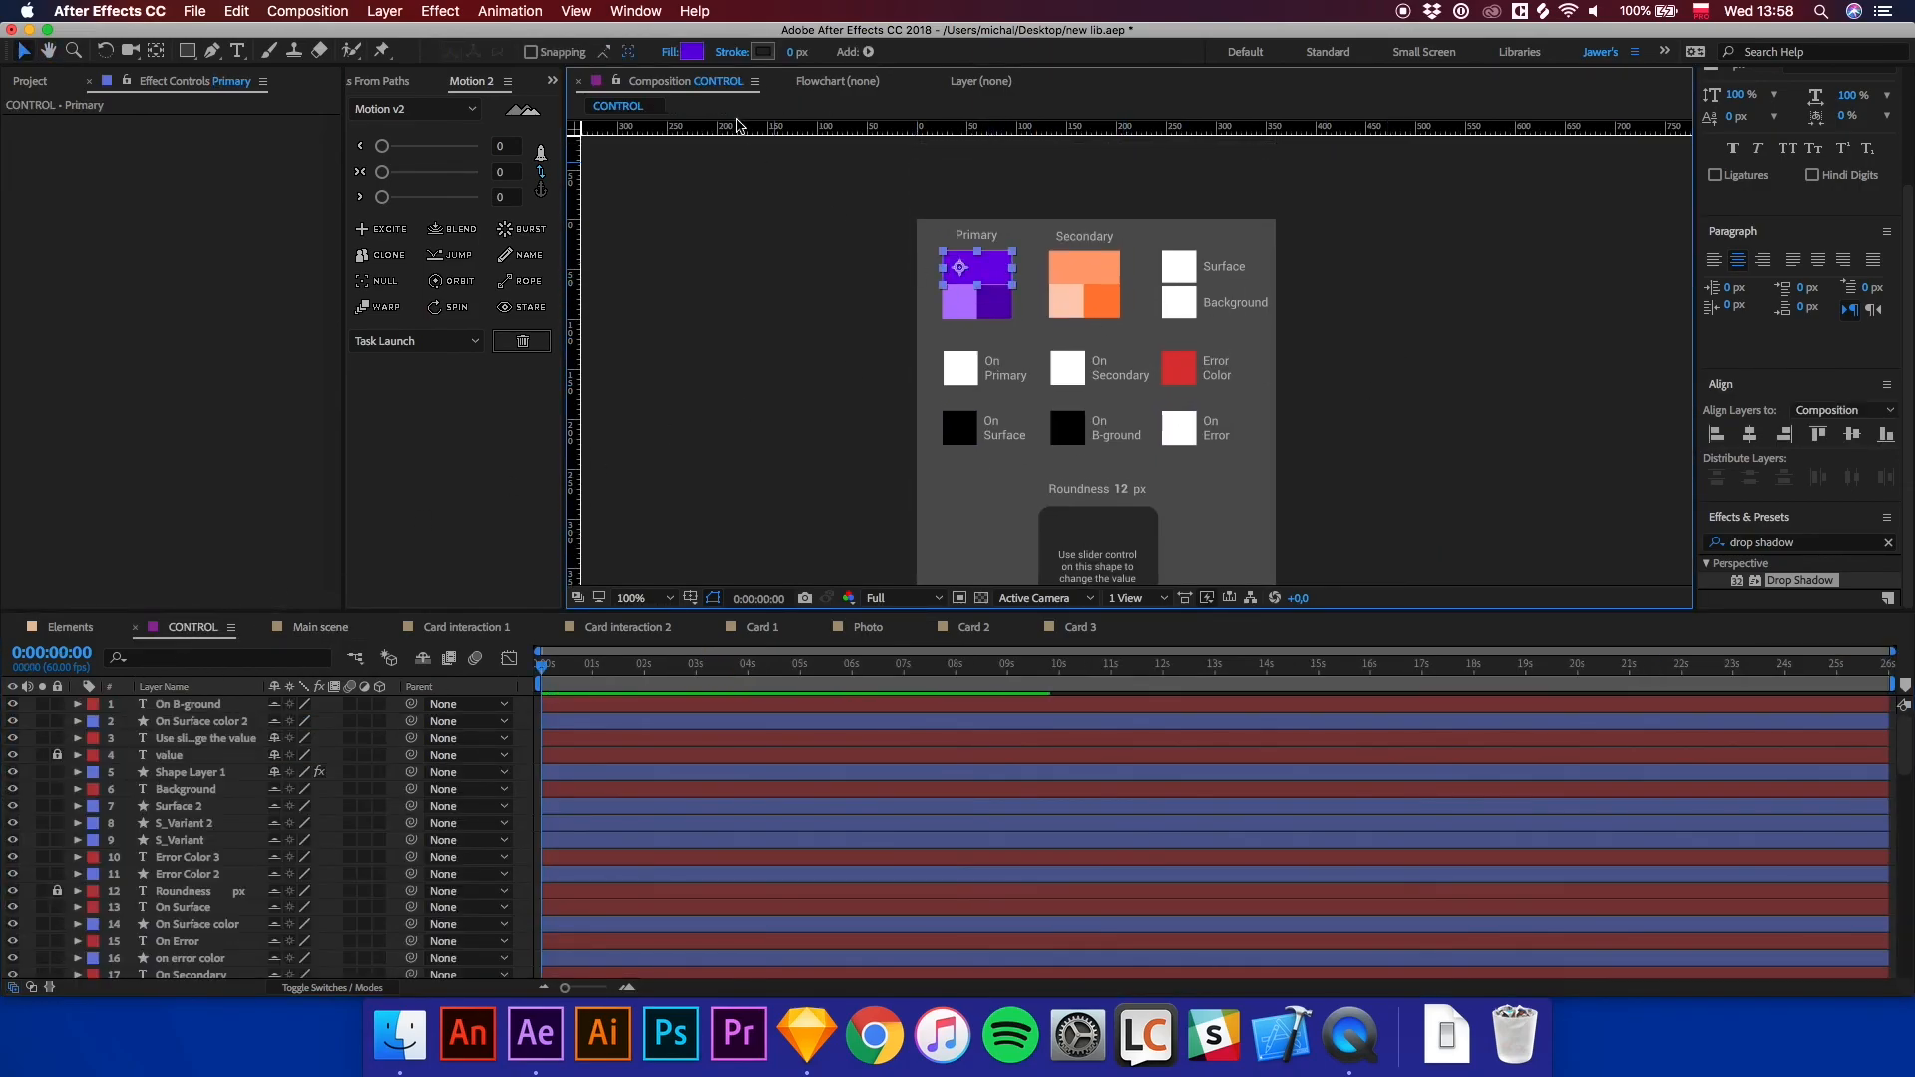
pyautogui.click(691, 52)
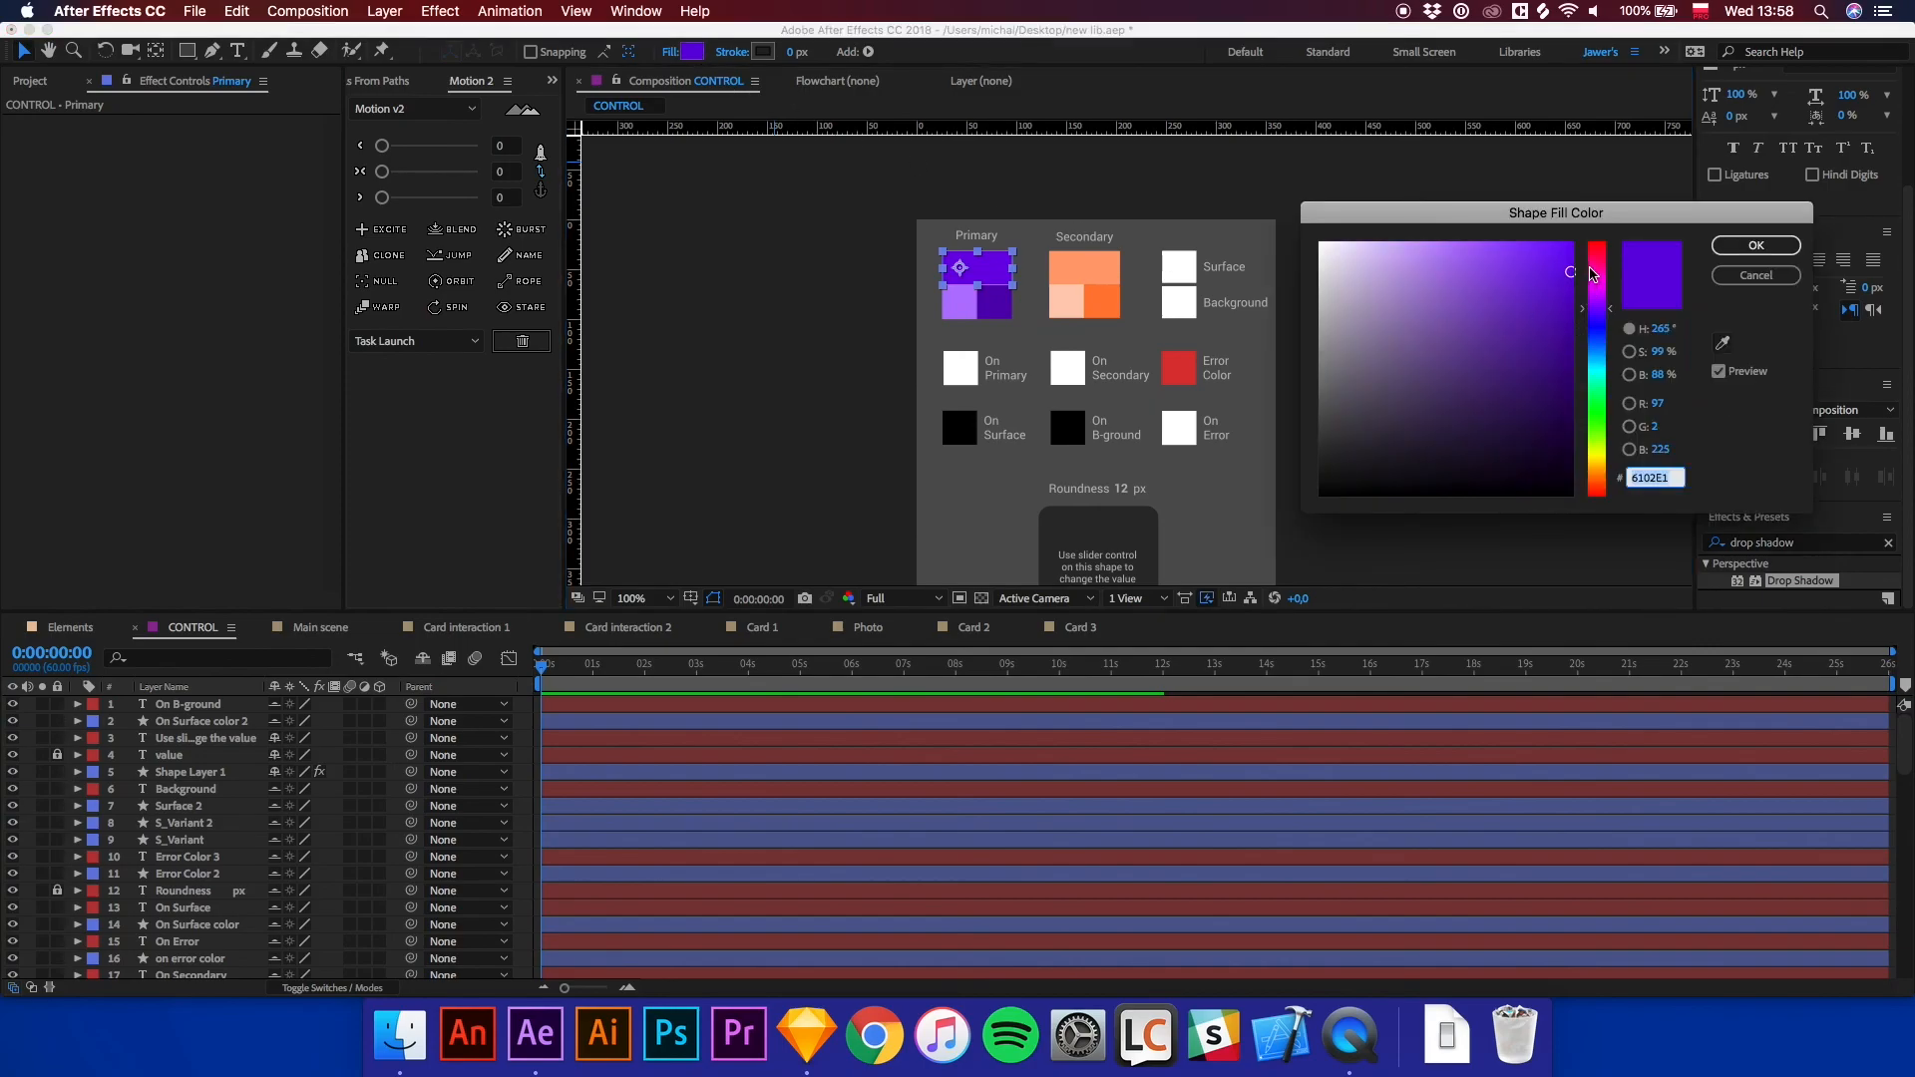
pyautogui.moveTo(1601, 342); pyautogui.dragTo(1606, 266)
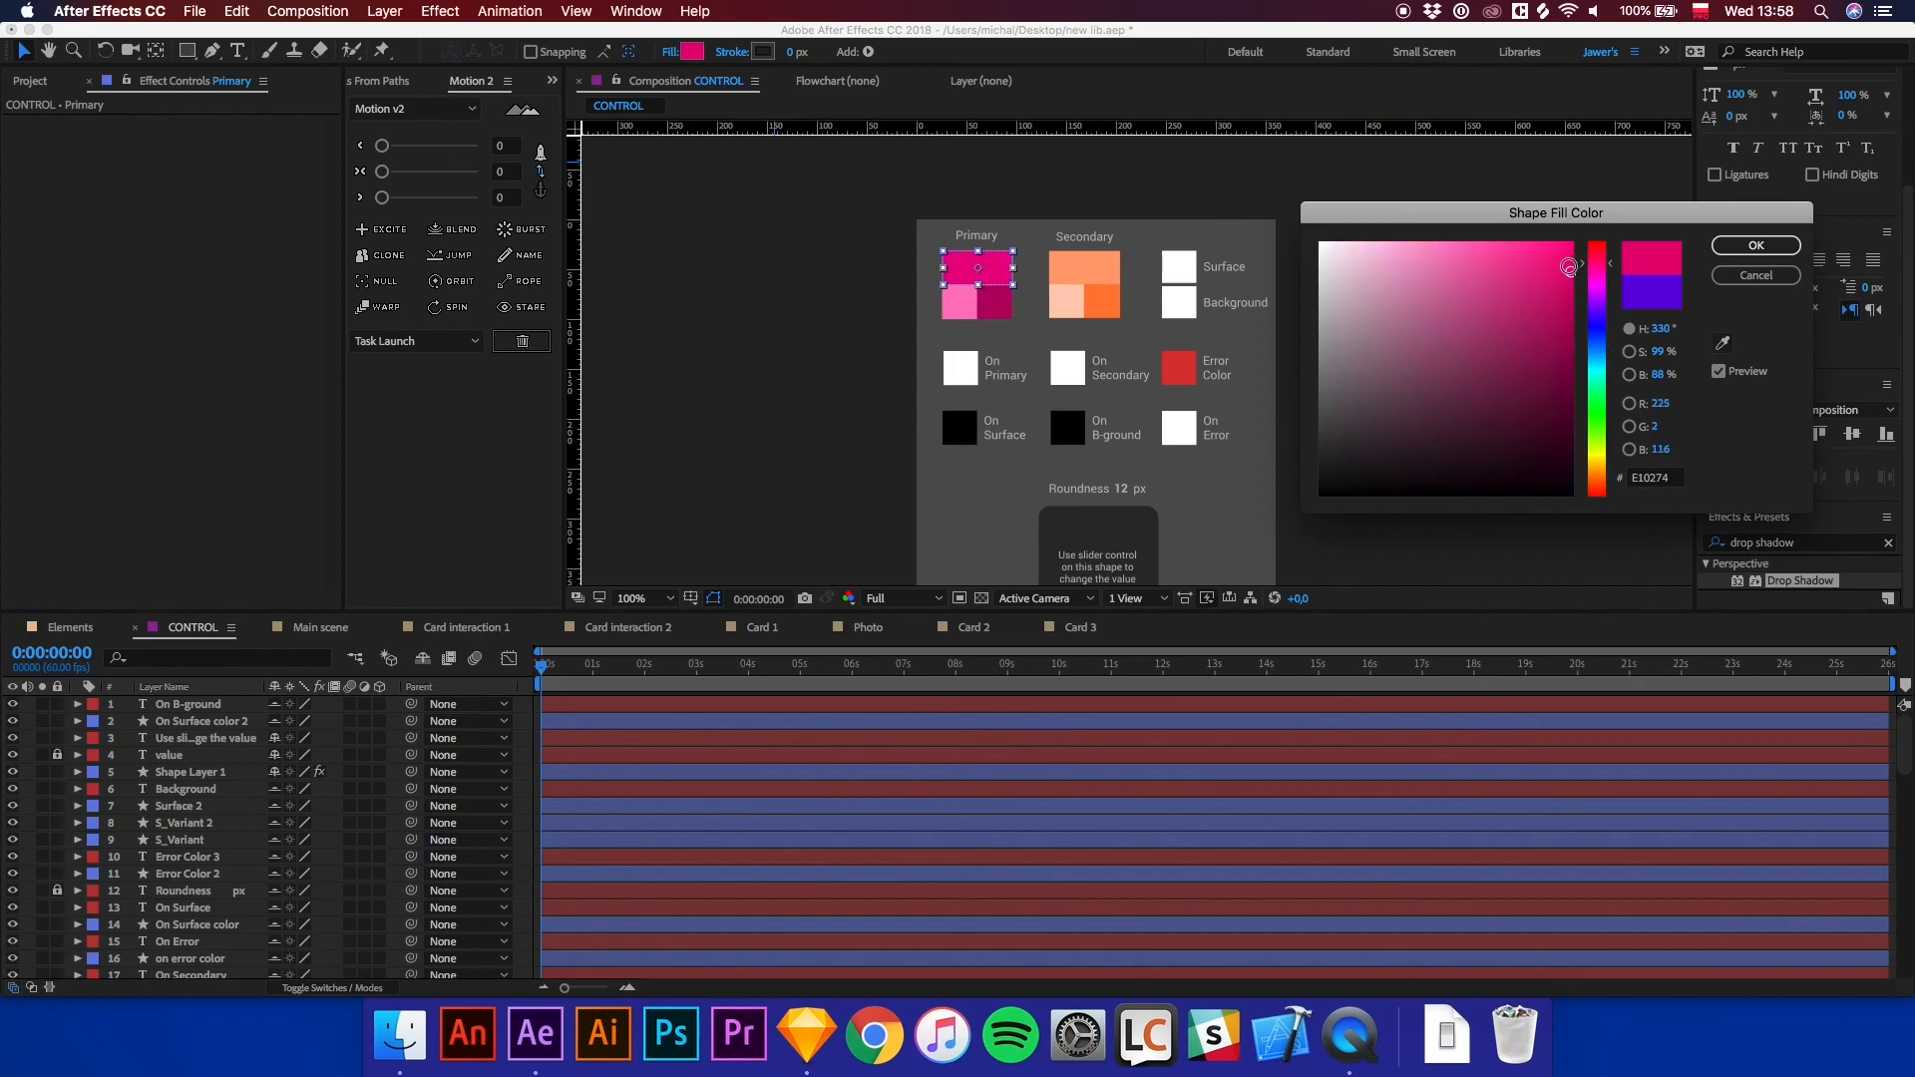
pyautogui.click(1756, 246)
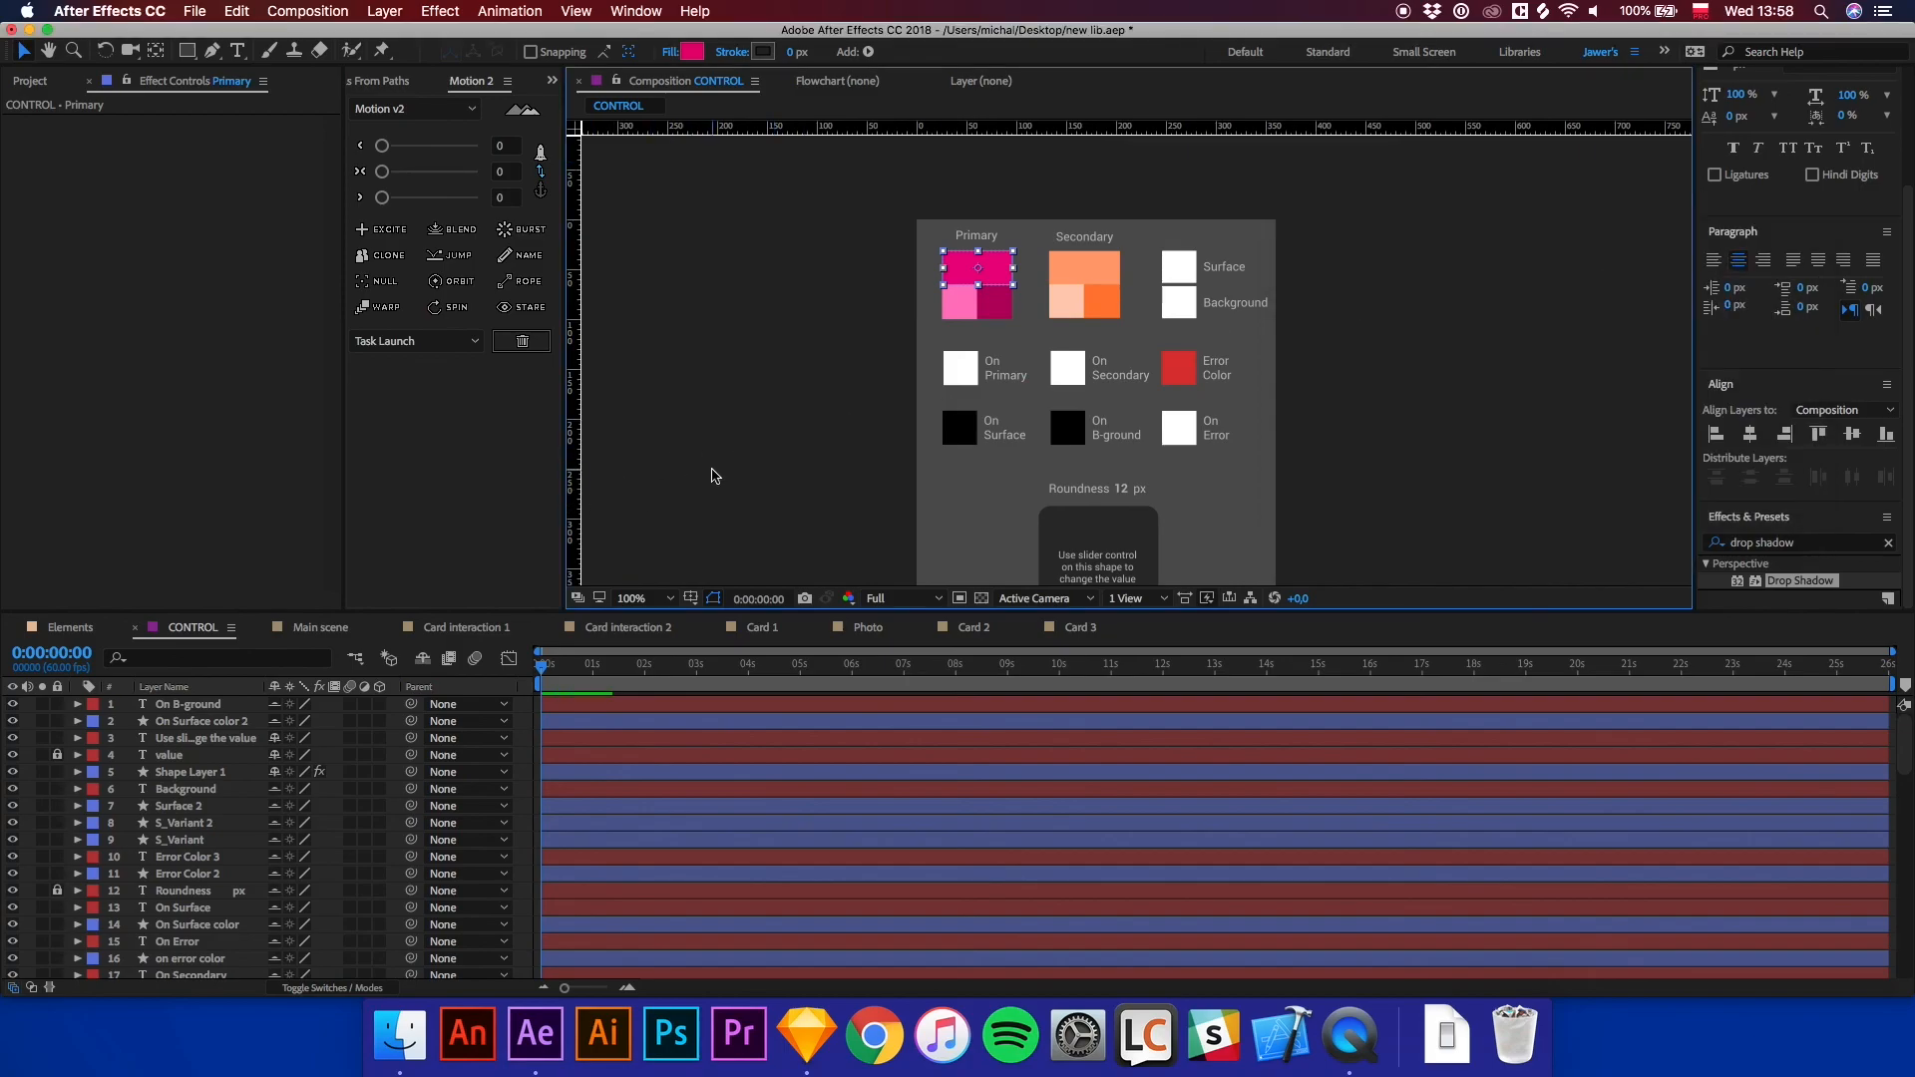
pyautogui.click(714, 470)
pyautogui.click(313, 628)
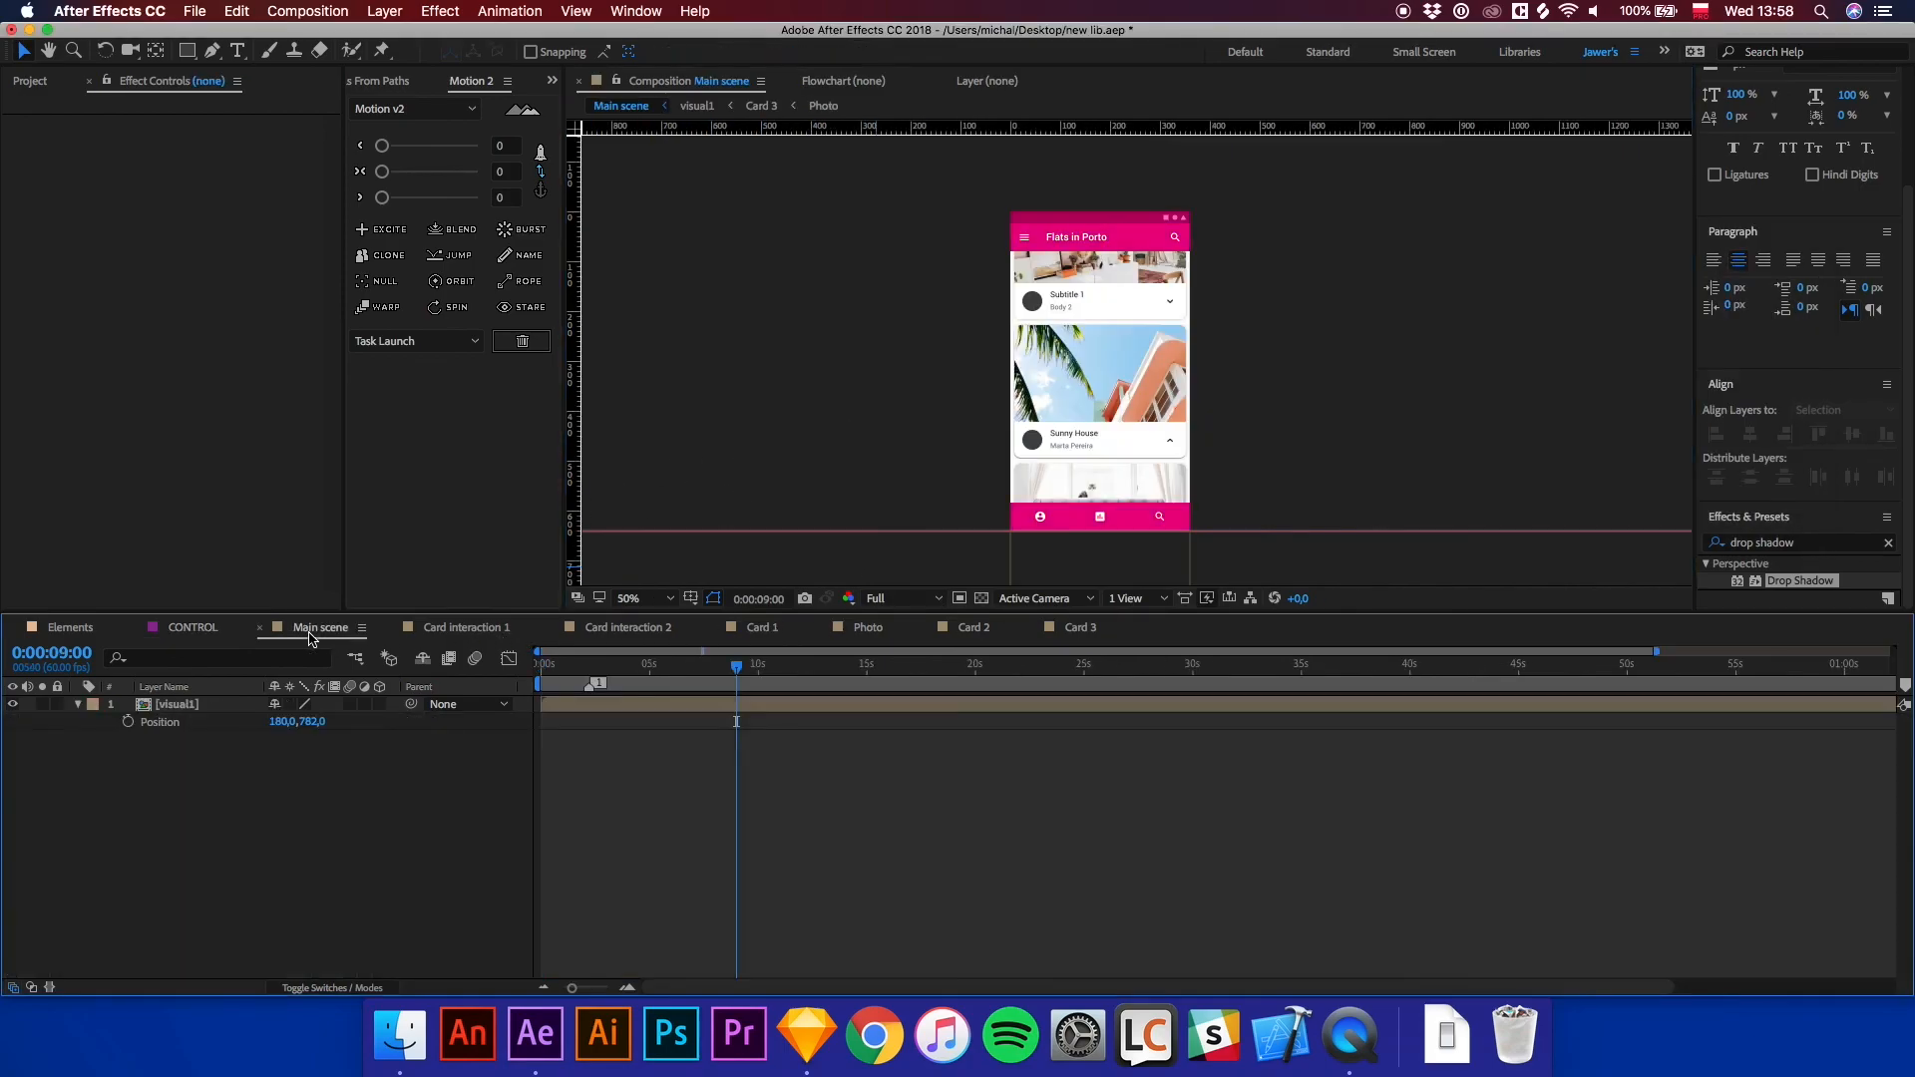
pyautogui.moveTo(743, 670); pyautogui.dragTo(541, 671)
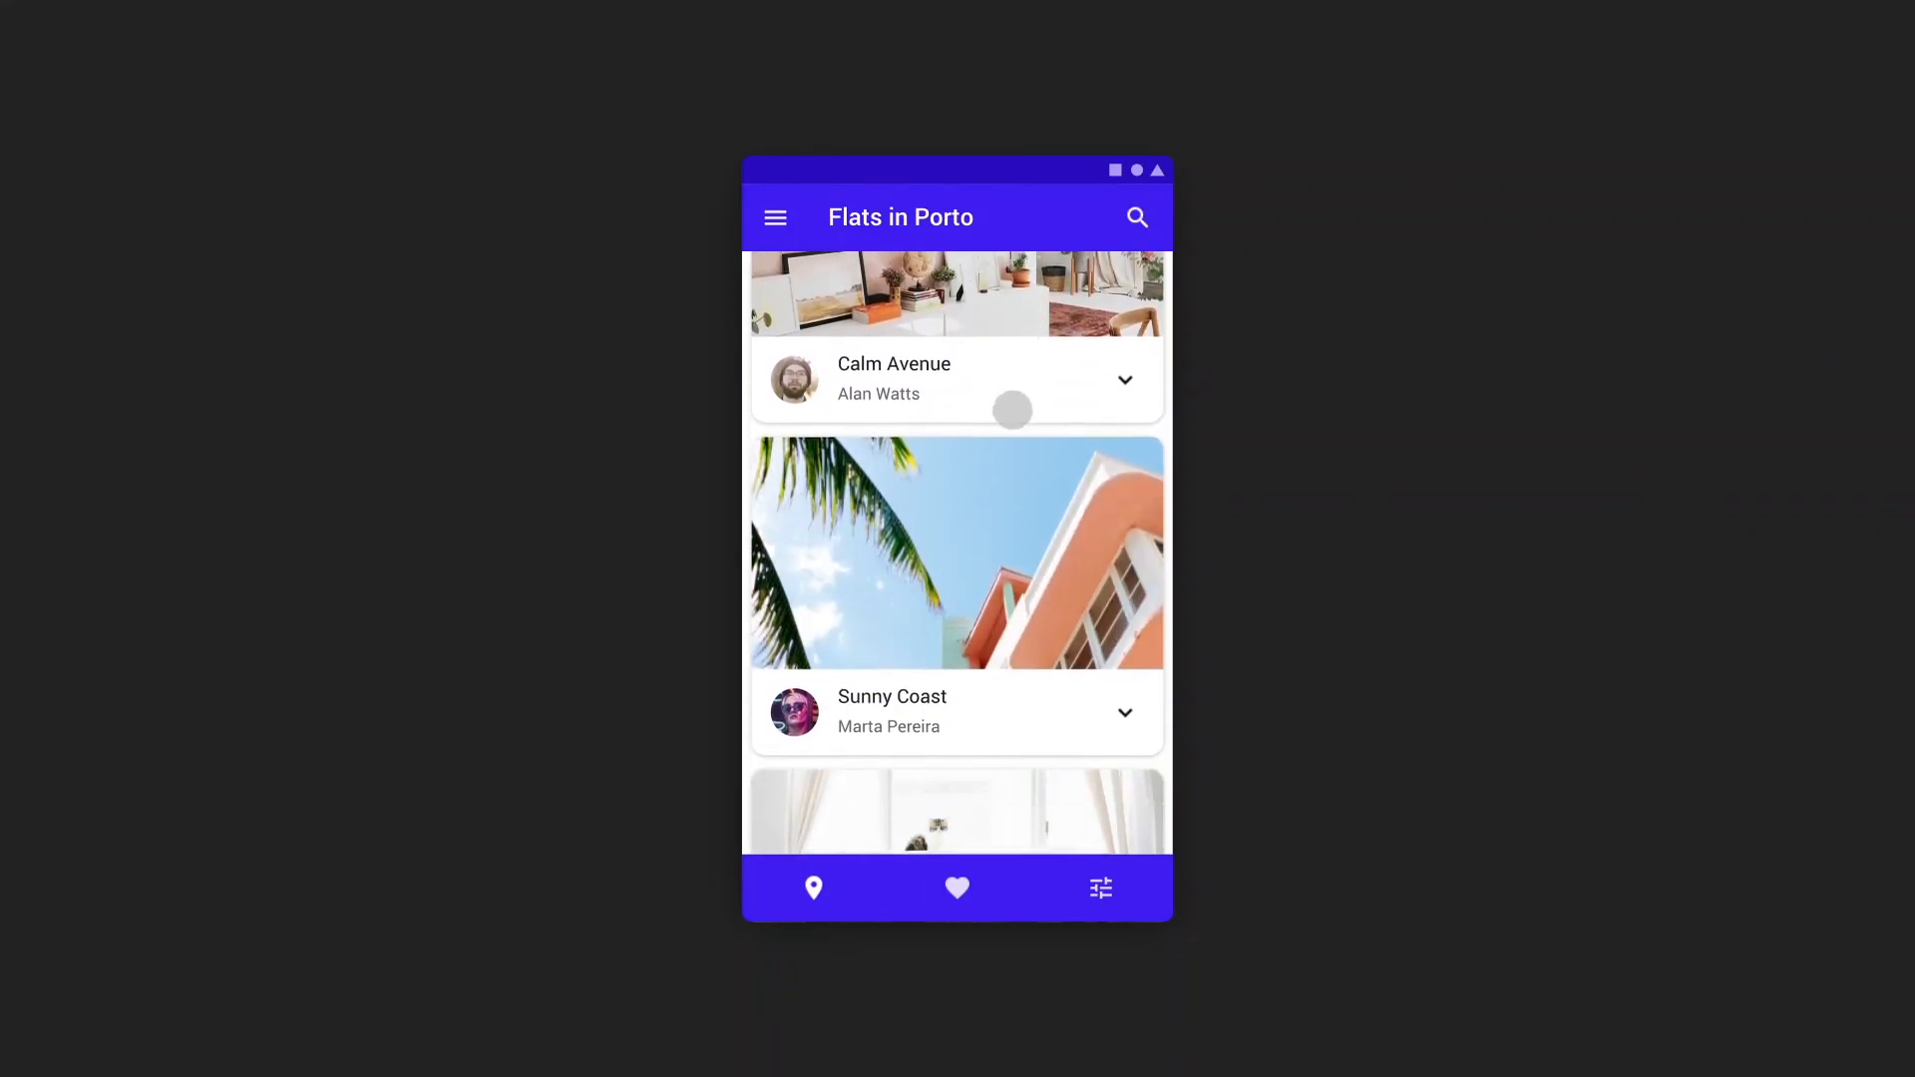